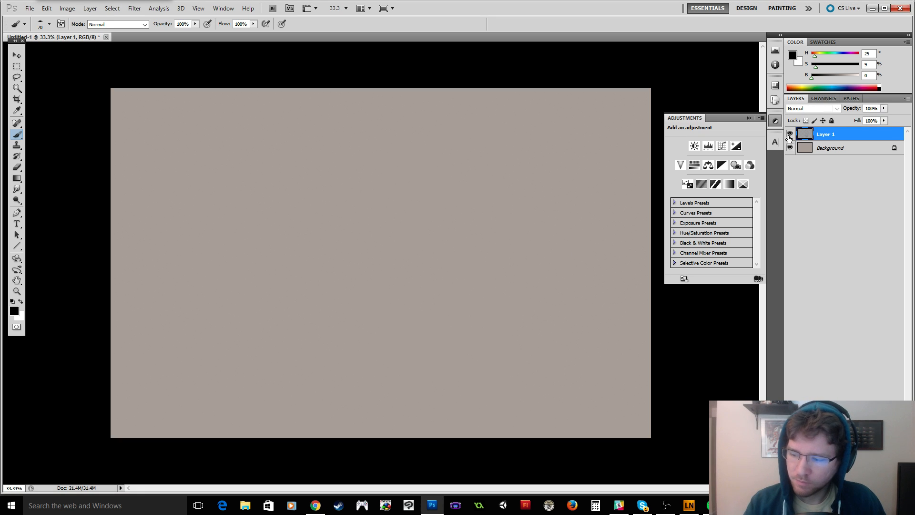
key("e")
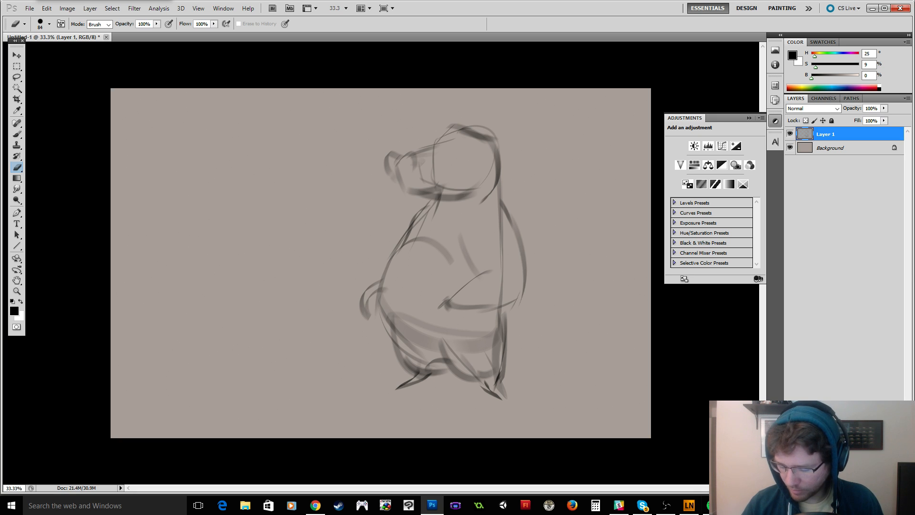
left_click(707, 505)
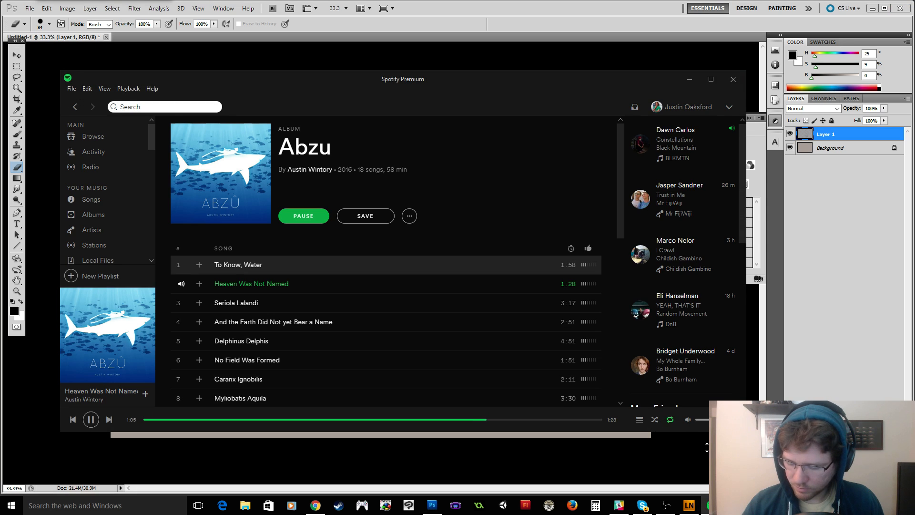
left_click(706, 447)
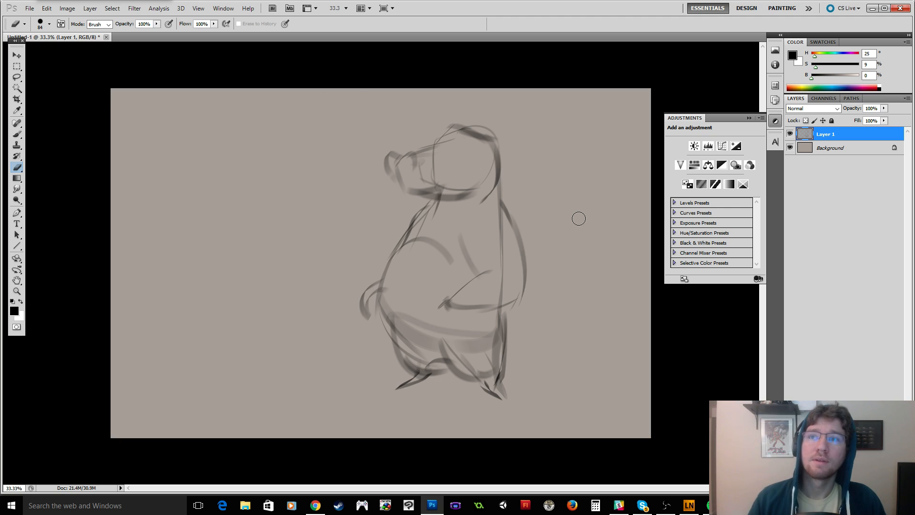
Hide the bear sketch on Layer 1 and add a new empty layer in a panel-free view.
left_click(789, 135)
left_click(789, 135)
left_click(789, 135)
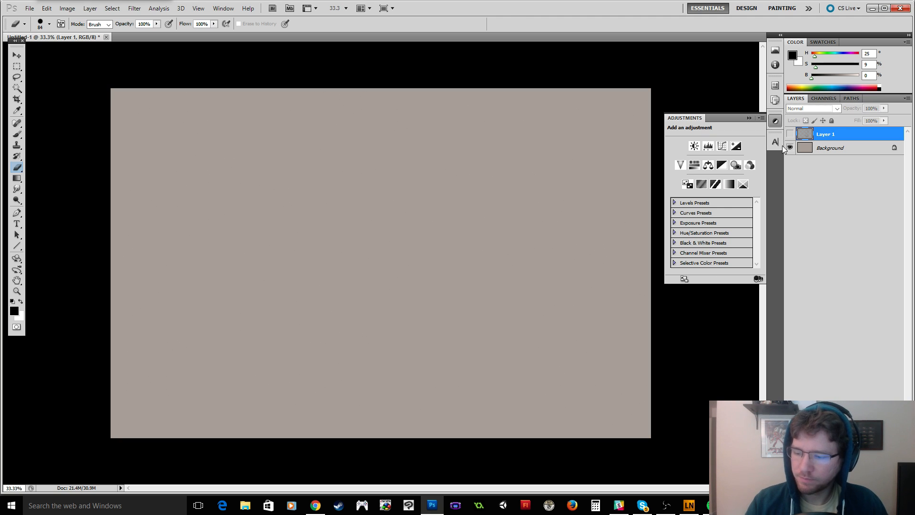
key("ctrl+shift+alt+n")
key("Tab")
Try two brush tips with curved test strokes on the blank canvas, undoing each stroke.
left_click_drag(457, 198, 469, 331)
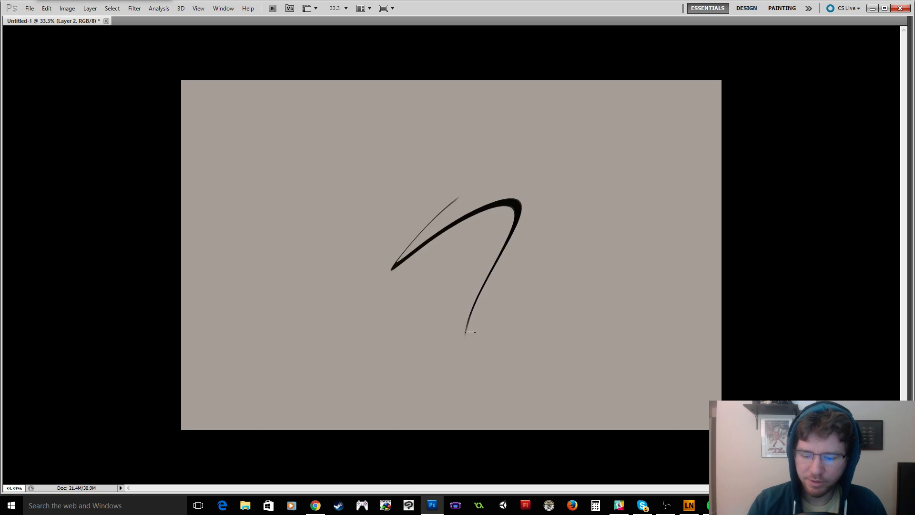
key("ctrl+z")
right_click(470, 231)
left_click(497, 247)
left_click(502, 247)
left_click_drag(437, 167, 445, 213)
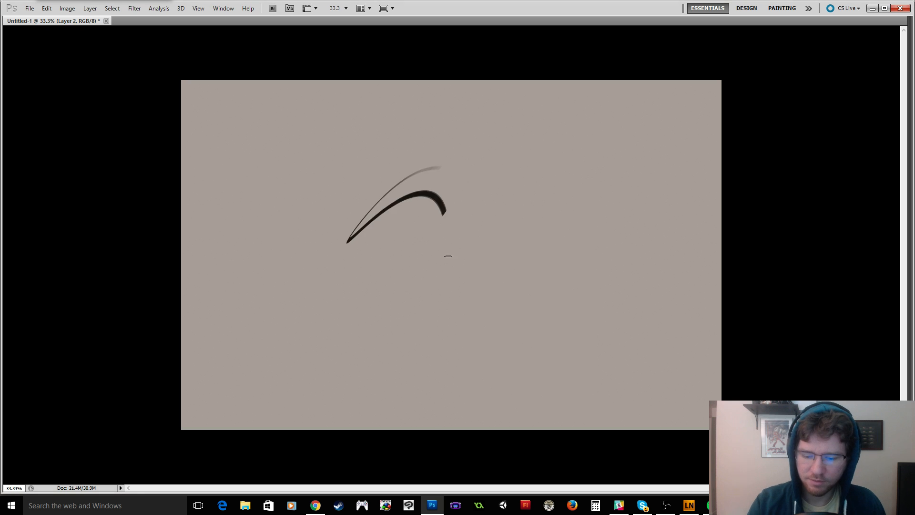
key("ctrl+z")
Choose another brush tip from the brush presets.
right_click(433, 183)
left_click(457, 203)
key("Return")
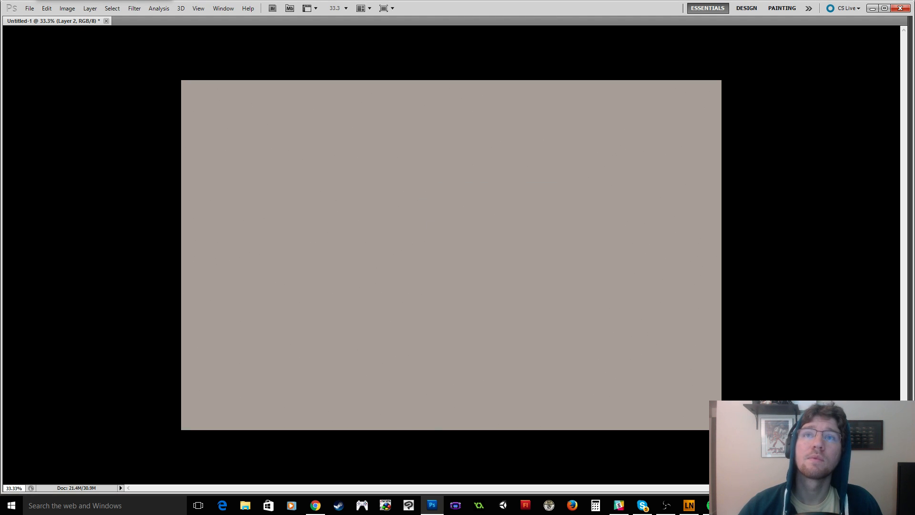
Switch to the browser, enlarge its window and look through the crocodile image results for reference poses.
key("alt+Tab")
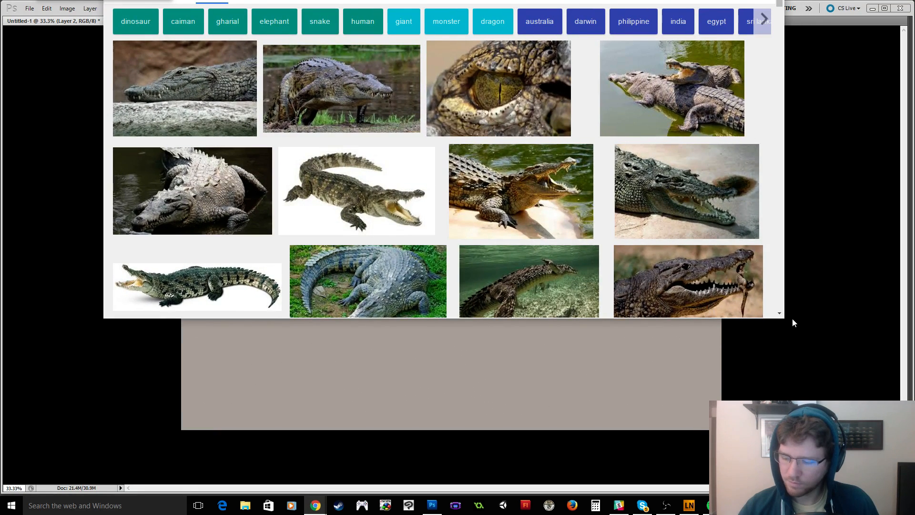
left_click_drag(784, 318, 829, 414)
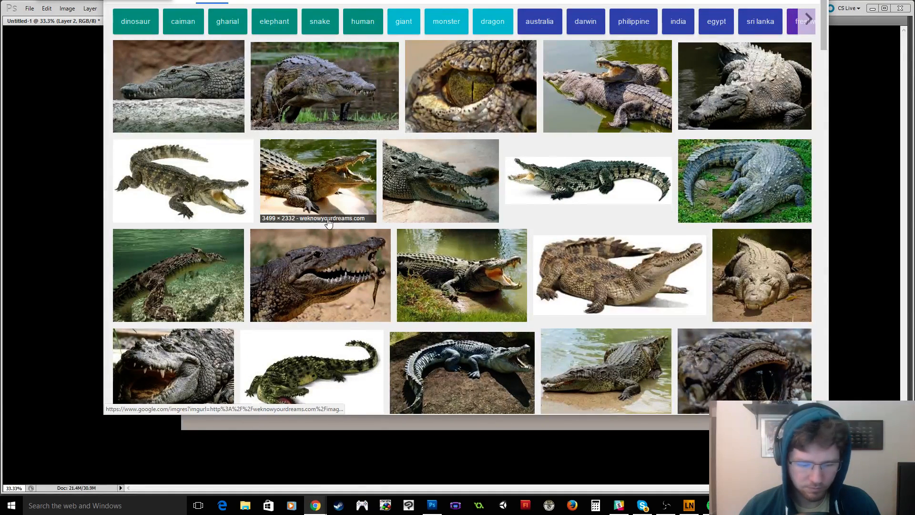
scroll(319, 214, "down", 2)
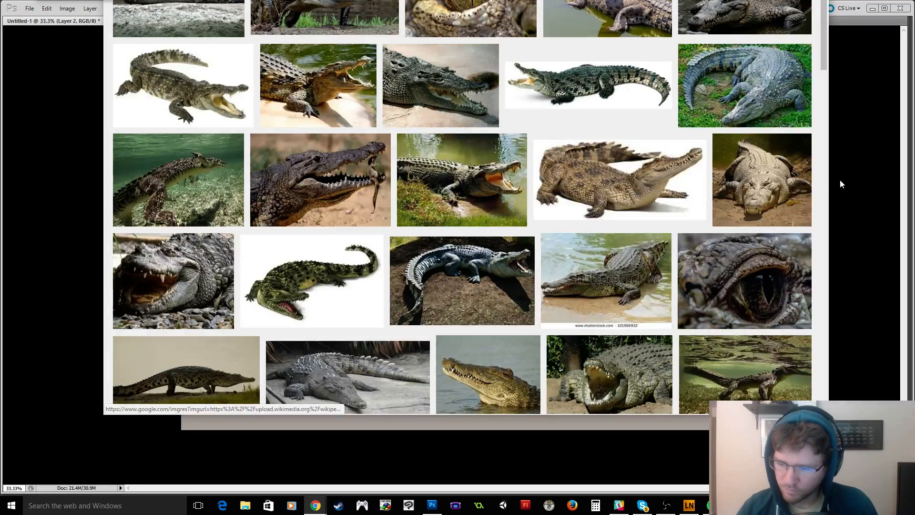
scroll(738, 154, "down", 3)
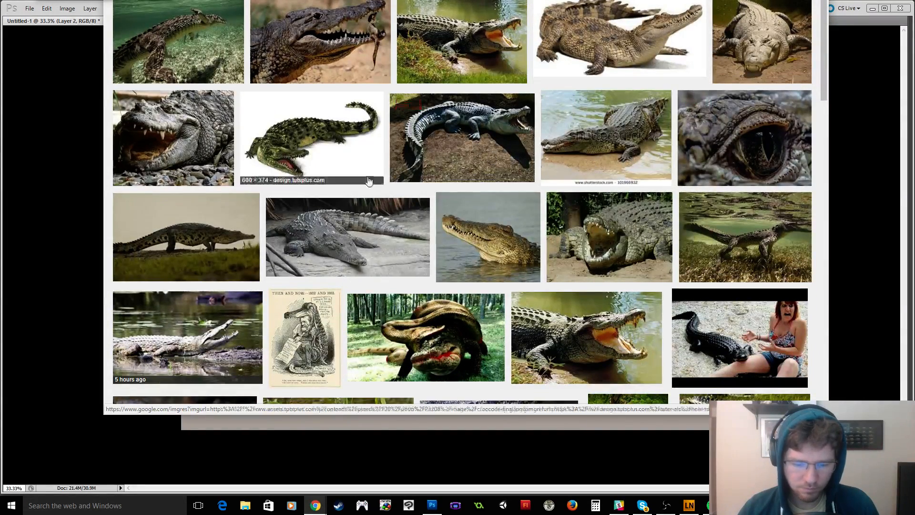
scroll(457, 190, "down", 3)
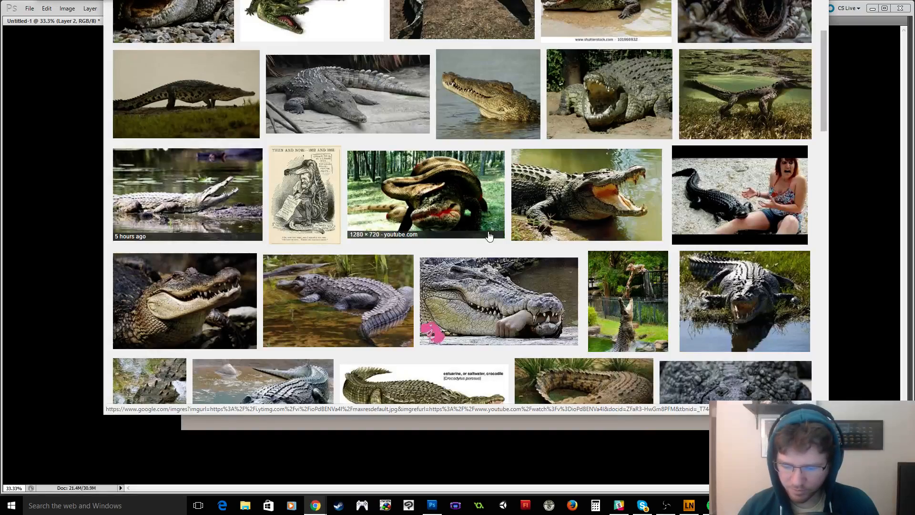
scroll(534, 258, "down", 1)
scroll(534, 258, "up", 10)
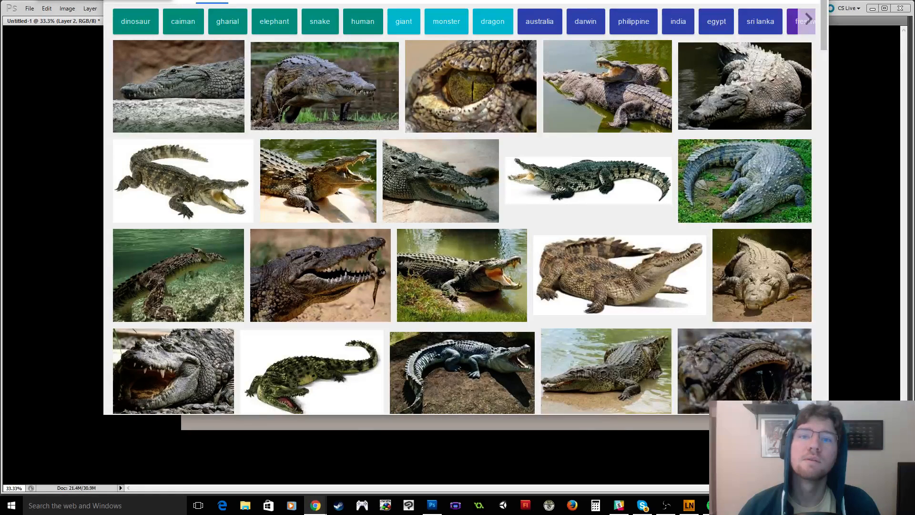
View enlarged crocodile photos, including the Nile and saltwater crocodiles, and return to the image results.
key("ctrl+Tab")
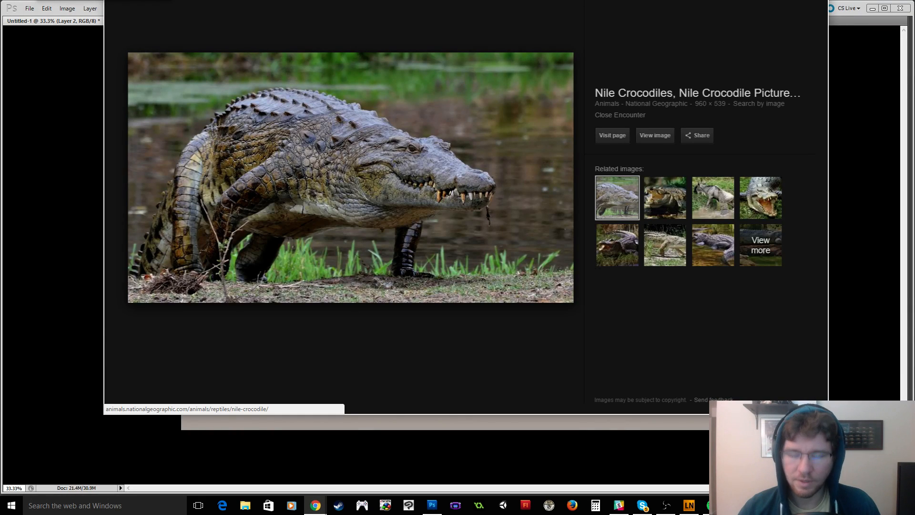
key("Right")
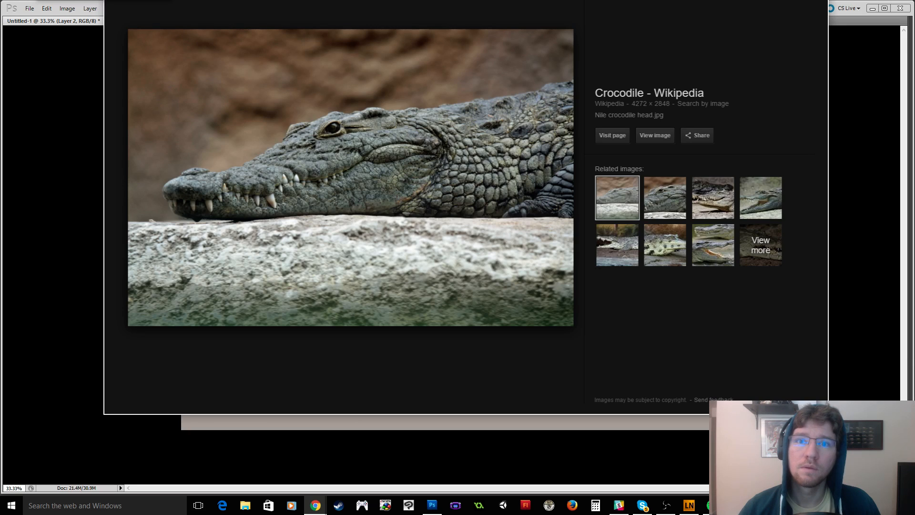
key("Right")
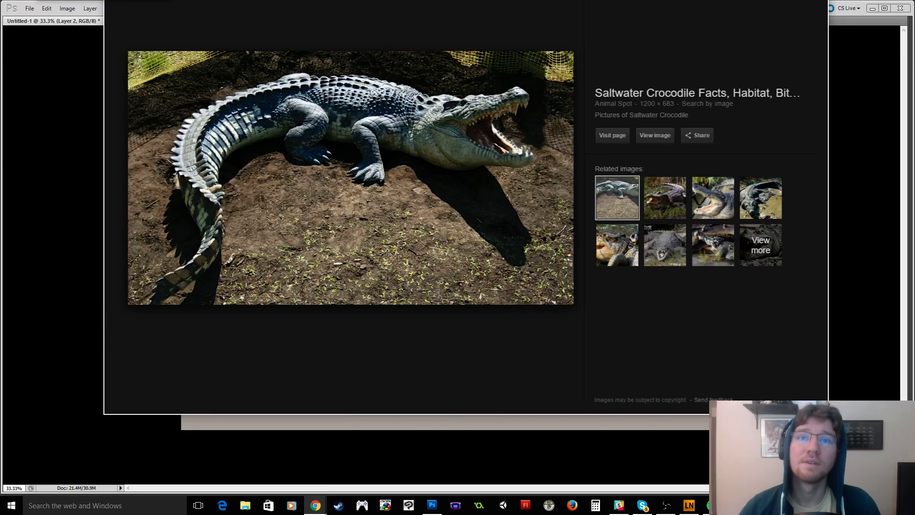
key("Left")
key("Escape")
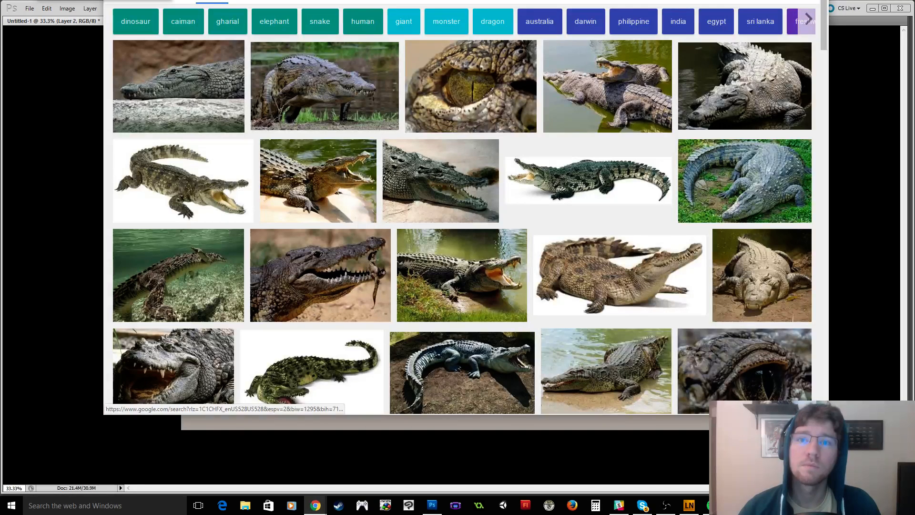
Move the browser window clear of the canvas and paste the reference photo of two alligators into the Photoshop document.
left_click_drag(405, 0, 441, 0)
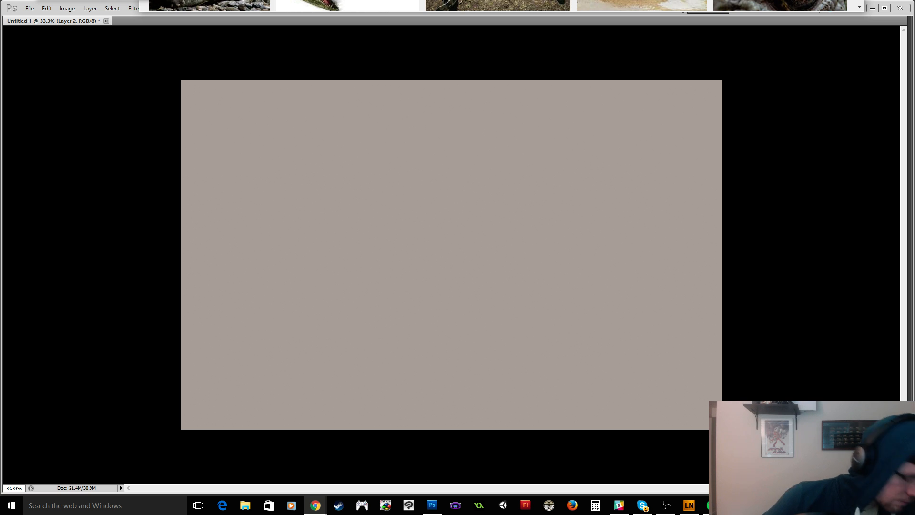
key("alt+Tab")
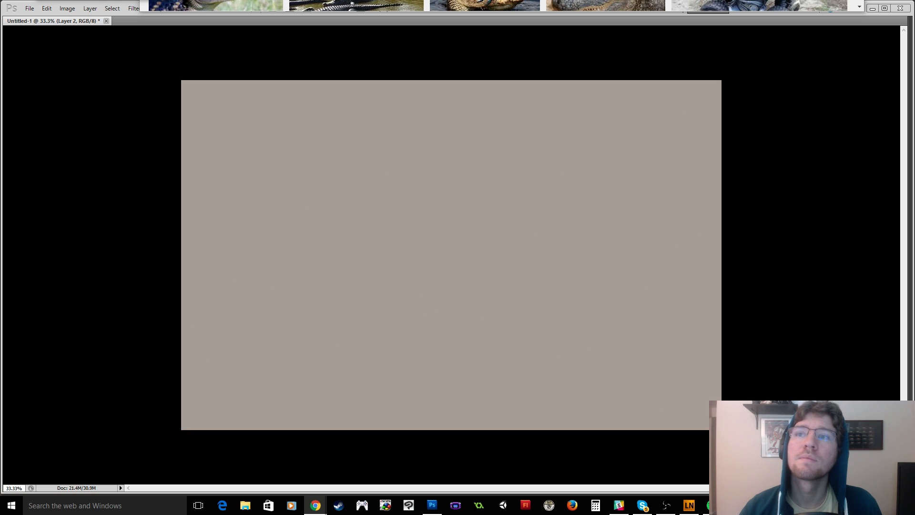
key("alt+Tab")
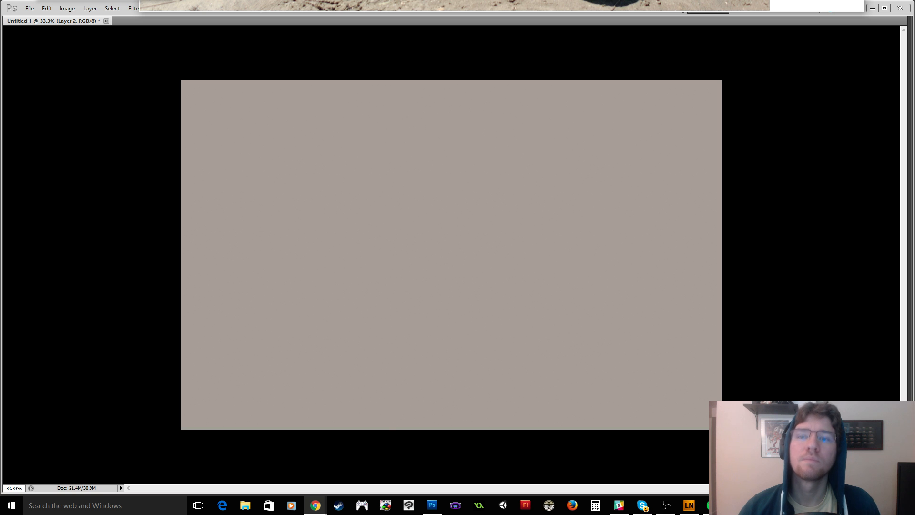
left_click(377, 310)
key("ctrl+v")
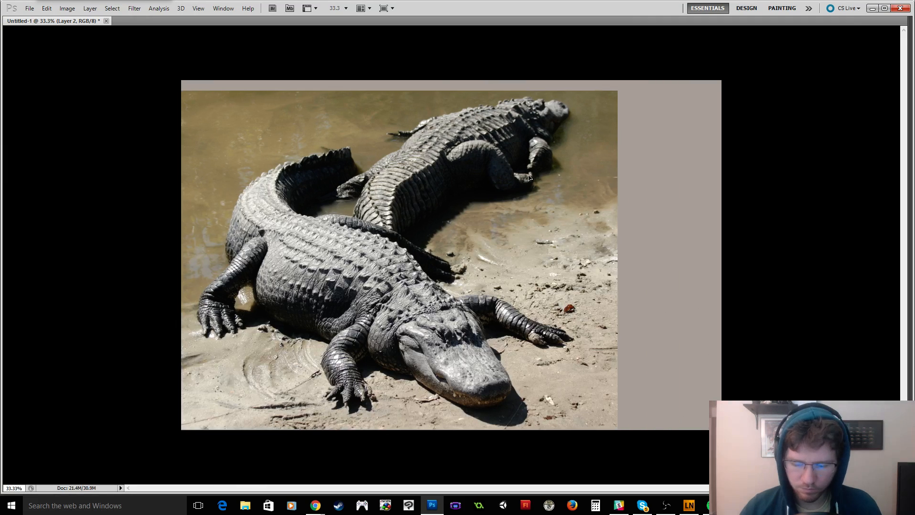
Scale down the pasted photo of two alligators and place it in the canvas's upper-left corner.
key("ctrl+t")
left_click_drag(621, 89, 487, 189)
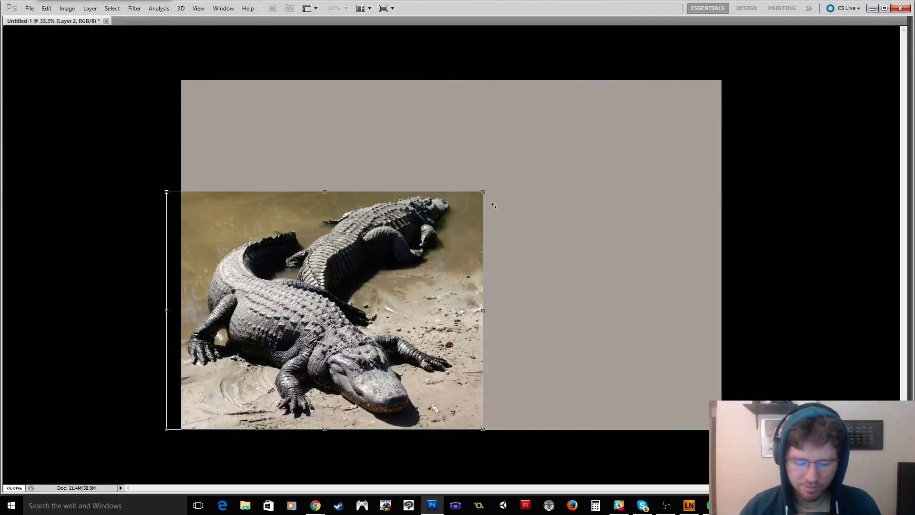
left_click_drag(386, 377, 387, 259)
key("Return")
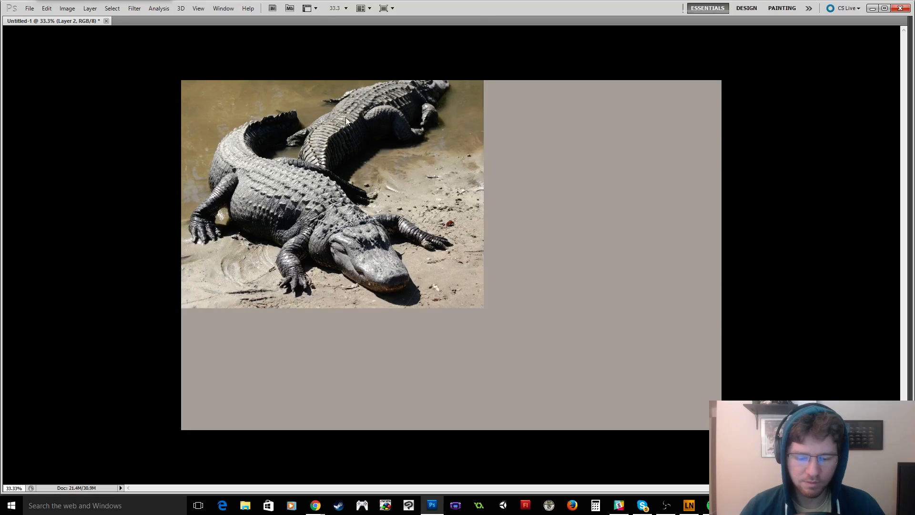
Paste the small side-view alligator photo from the browser and place it directly below the large photo.
key("alt+Tab")
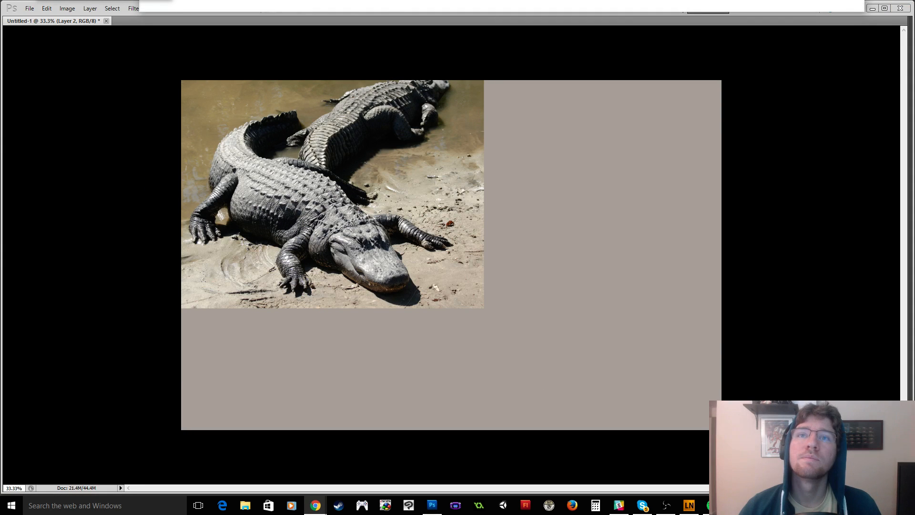
key("alt+Tab")
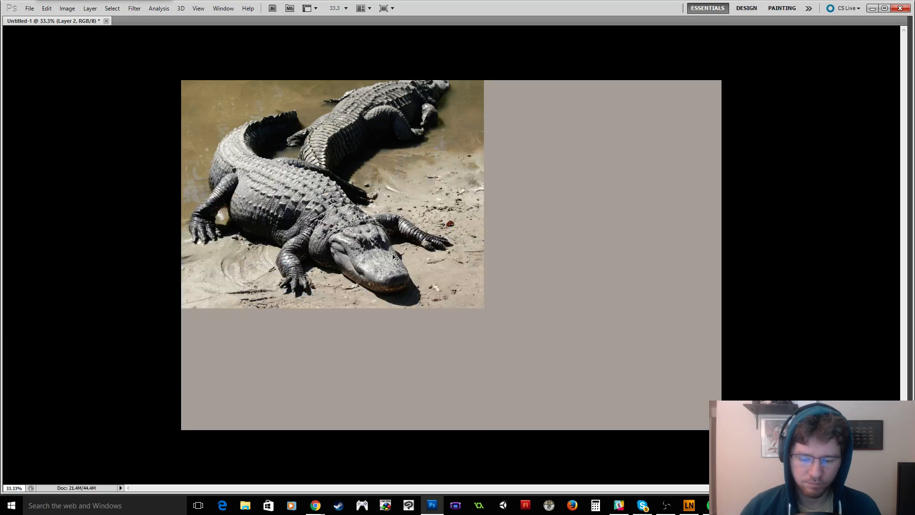
key("ctrl+v")
left_click_drag(452, 244, 258, 329)
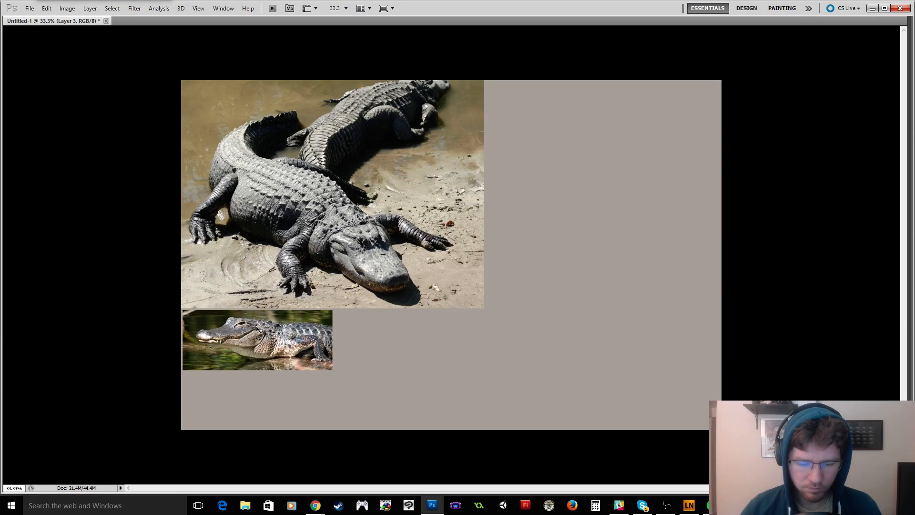
Paste the young alligator photo from the browser and place it beside the large photo along the canvas's top edge.
key("alt+Tab")
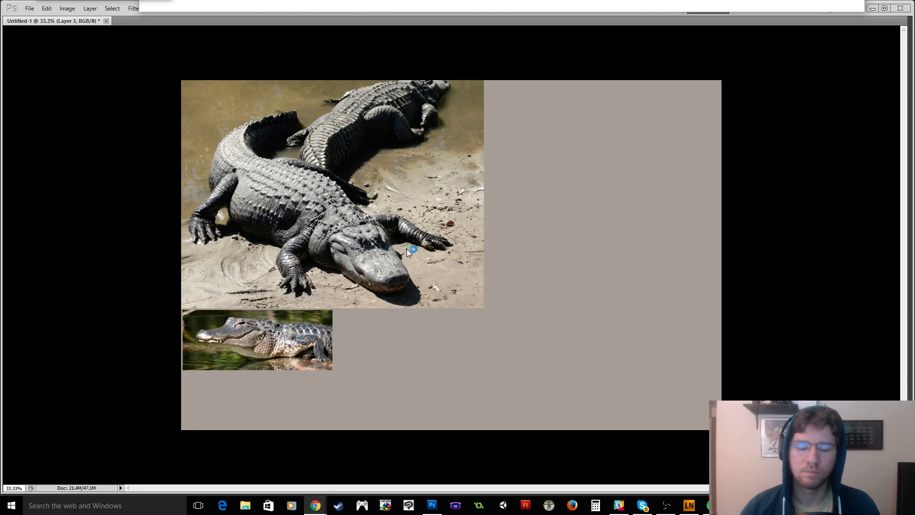
key("alt+Tab")
key("ctrl+v")
left_click_drag(431, 232, 563, 127)
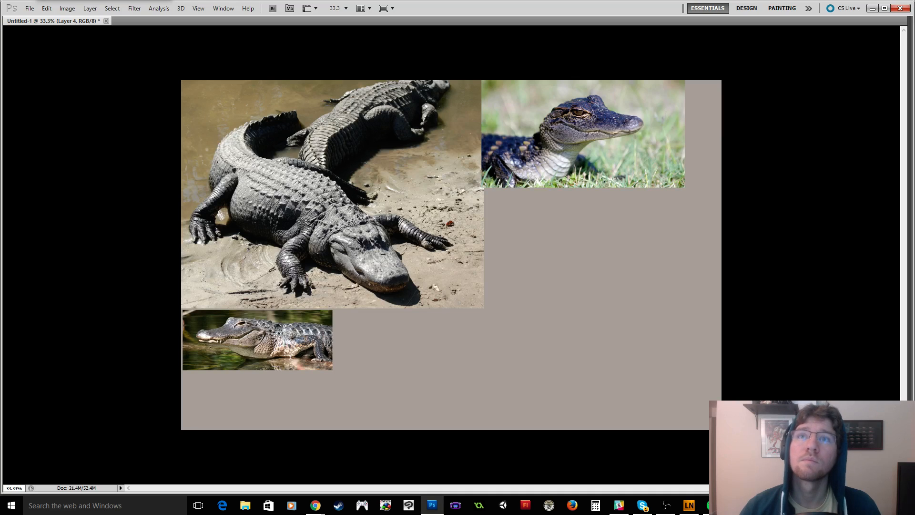
key("alt+Tab")
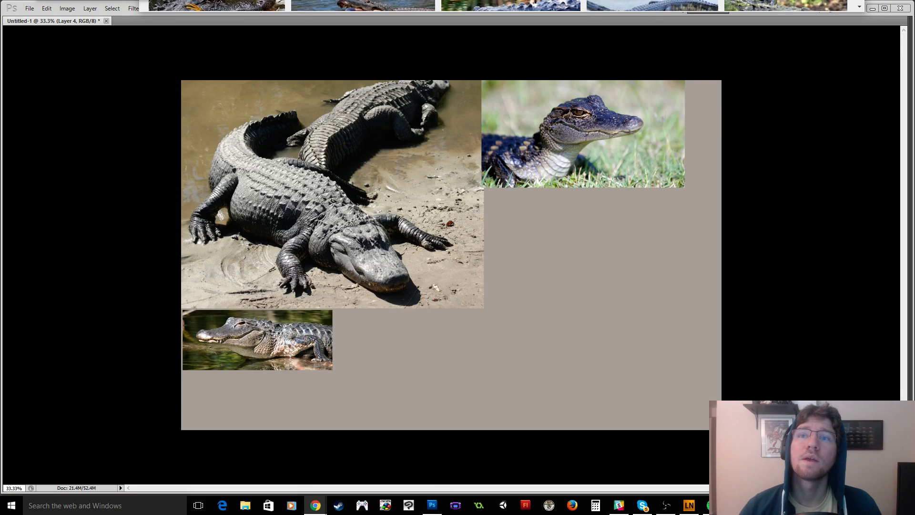
key("alt+Tab")
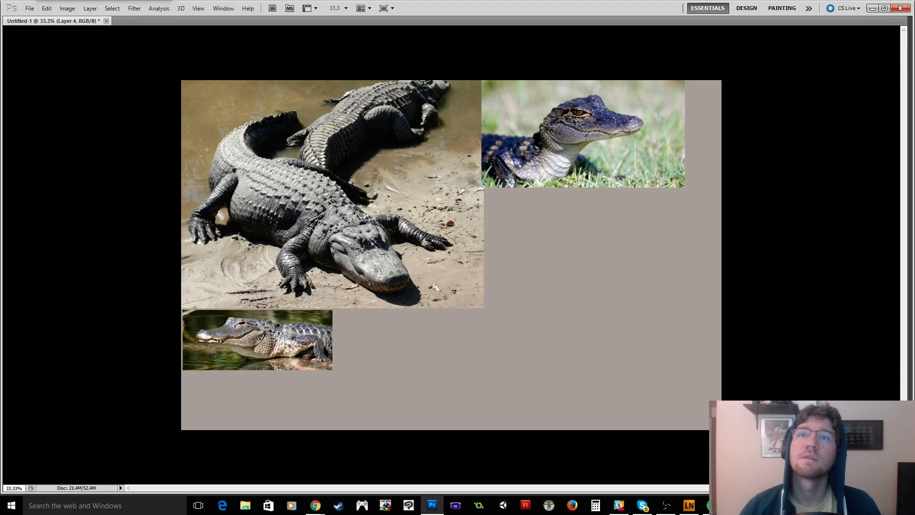
key("alt+Tab")
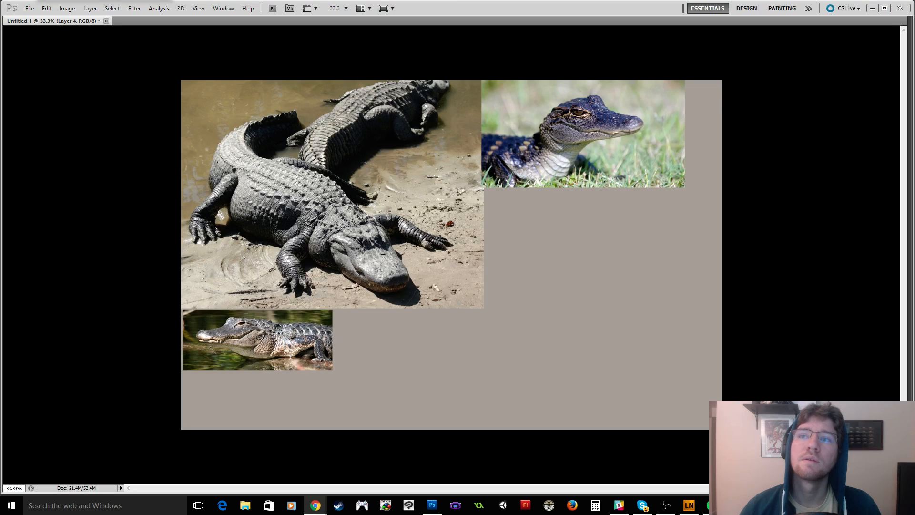
key("alt+Tab")
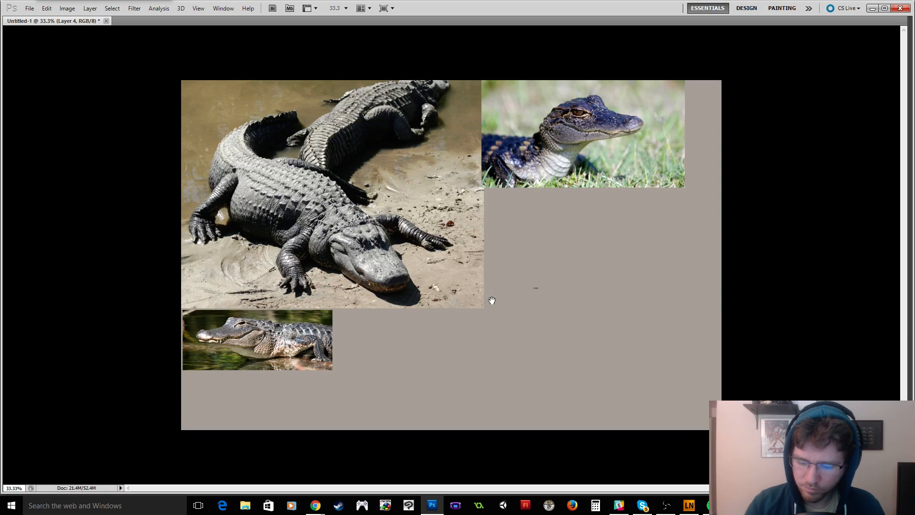
Show the panels again in full-screen mode with a black surround and activate the Brush tool.
key("Tab")
key("f")
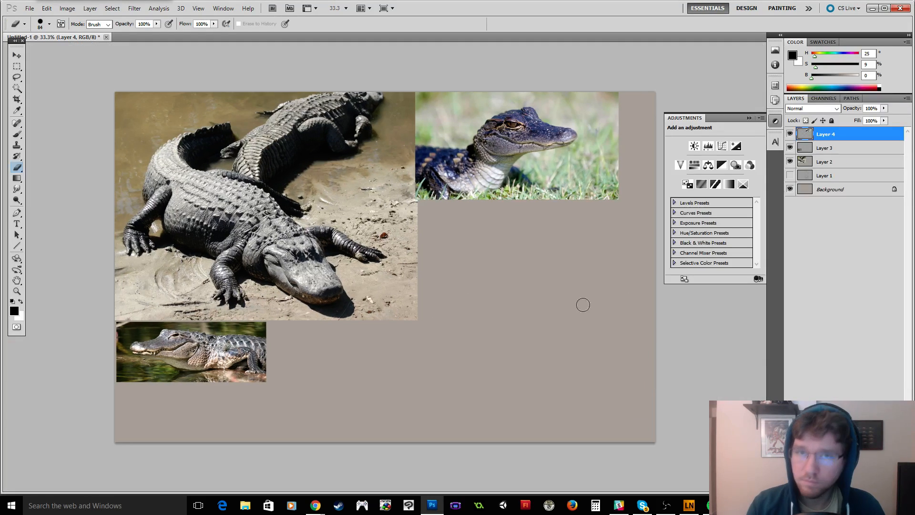
left_click_drag(540, 323, 439, 313)
key("b")
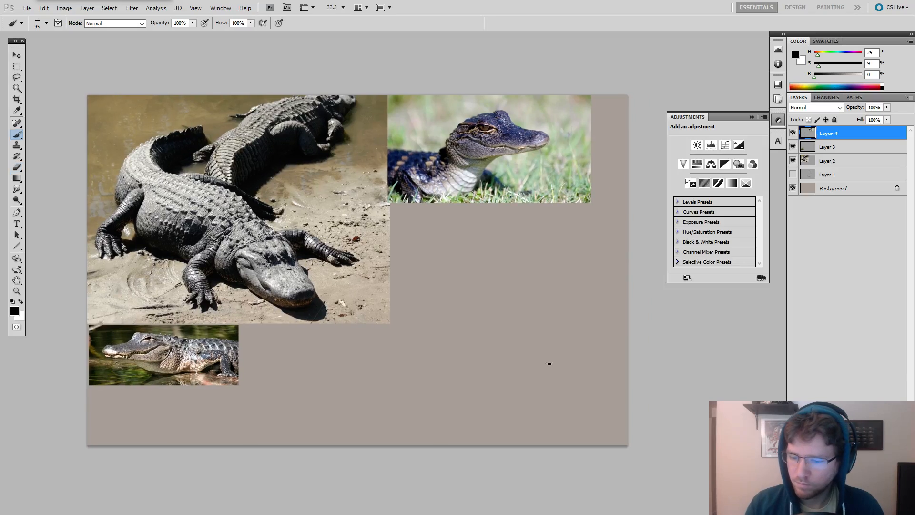
key("f")
key("z")
left_click(548, 329)
mouse_move(547, 329)
left_mouse_down()
mouse_move(520, 351)
mouse_move(530, 348)
left_mouse_up()
key("Tab")
left_click(517, 351, "alt")
key("b")
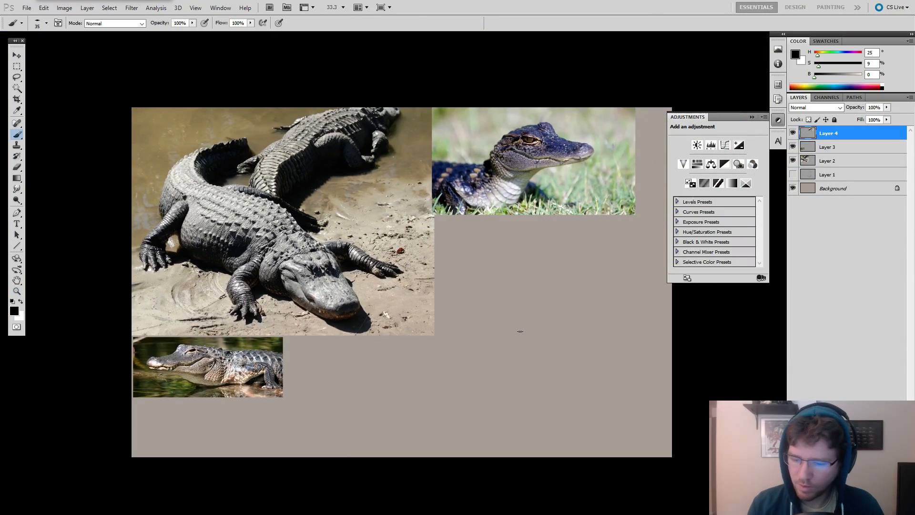
Scale the large two-alligator photo down to about 80 percent, keeping it in the canvas's upper-left corner.
left_click(812, 162)
key("ctrl+t")
left_click_drag(435, 335, 376, 282)
key("Return")
Move the young alligator photo against the large photo's right edge and the side-view photo directly beneath the large photo.
left_click(827, 147)
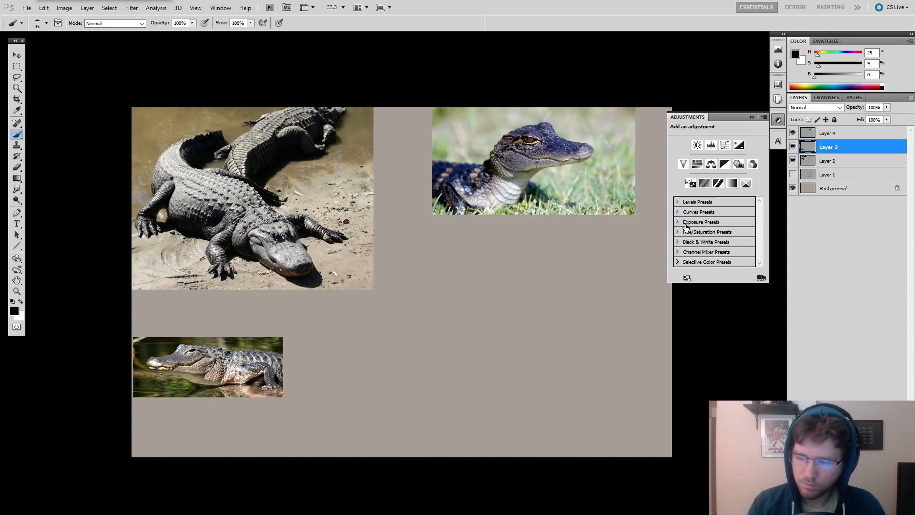
left_click(821, 138)
left_click_drag(585, 296, 504, 304)
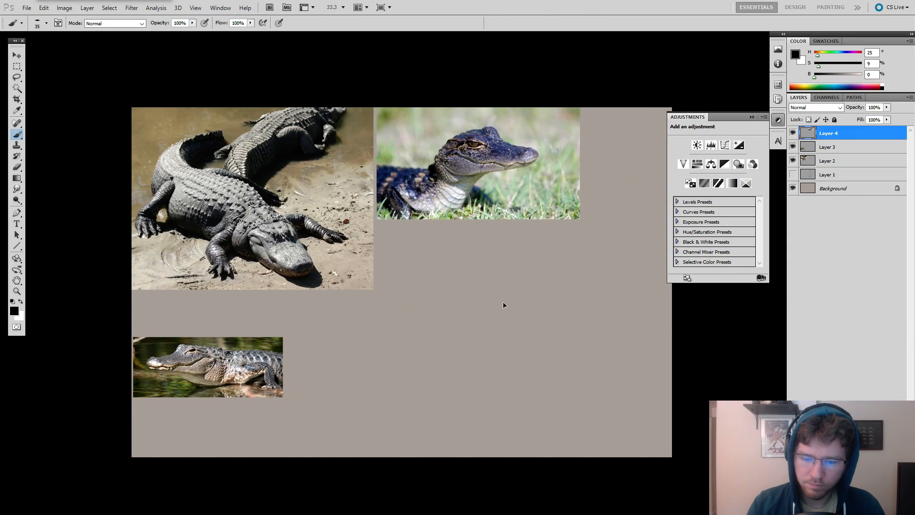
left_click(829, 147)
mouse_move(521, 367)
left_mouse_down()
mouse_move(527, 320)
mouse_move(518, 316)
left_mouse_up()
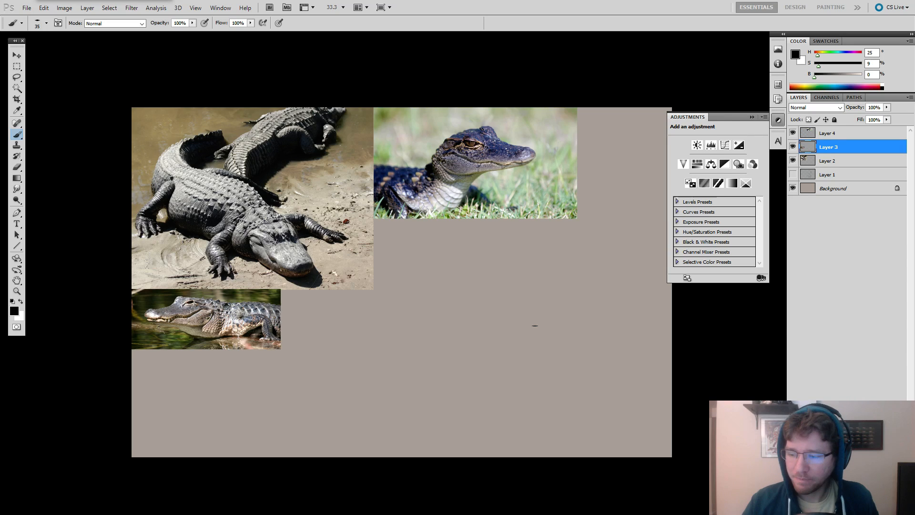
left_click(792, 147)
left_click(792, 147)
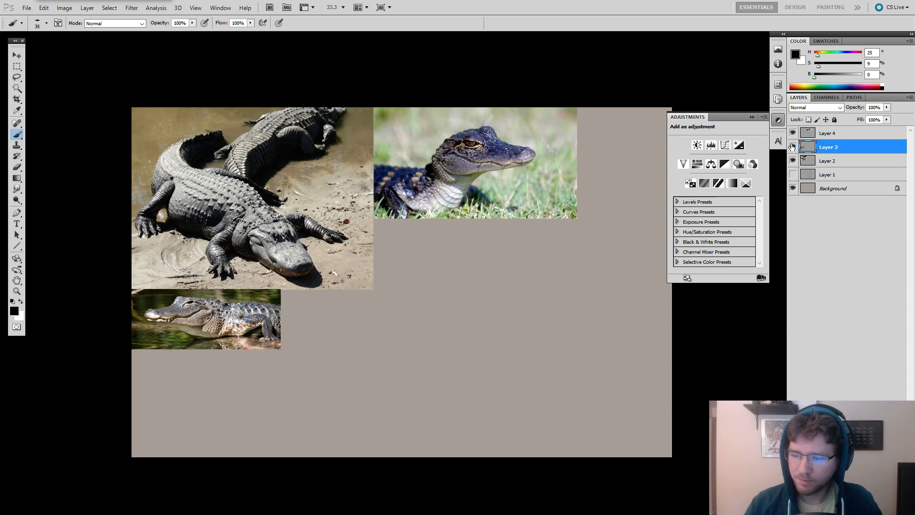
Add a new layer beneath the photo layers, hide the panels, and try out brush strokes on the empty canvas, undoing them.
left_click(810, 174)
key("ctrl+shift+alt+n")
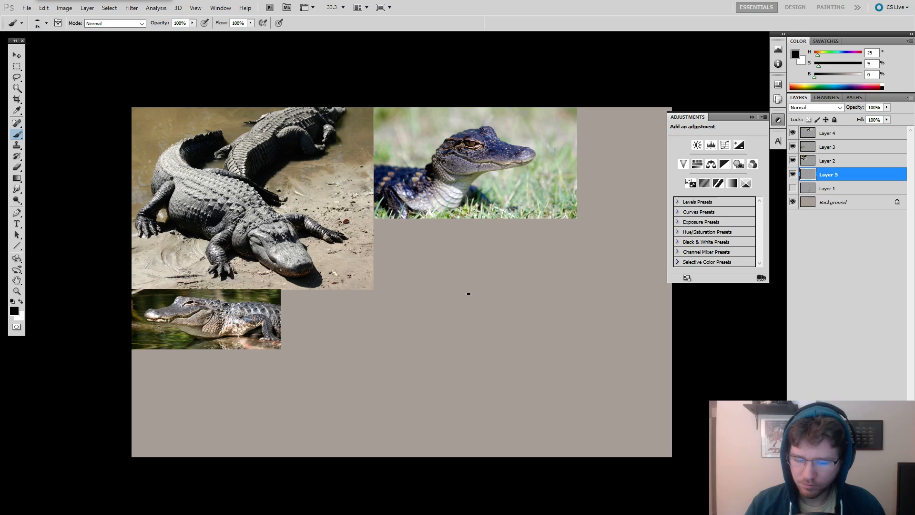
left_click_drag(456, 291, 421, 343)
key("ctrl+z")
left_click_drag(497, 335, 463, 313)
key("f")
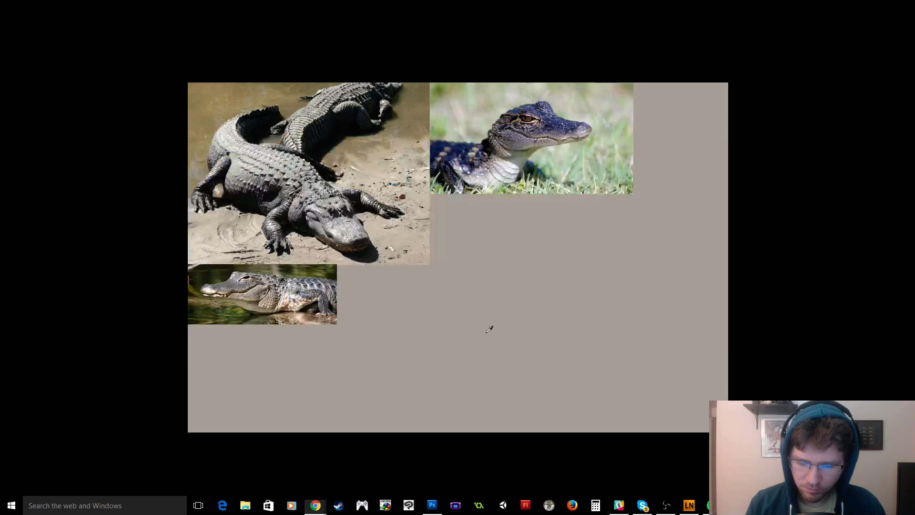
right_click(498, 290)
left_click_drag(475, 239, 462, 317)
key("ctrl+z")
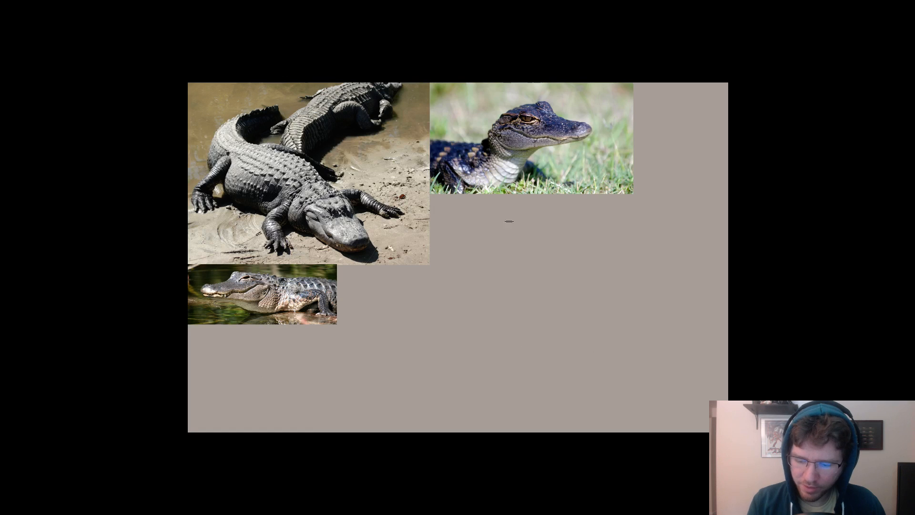
Sketch the outline of a reptile head in side view, snout facing left, below the young alligator photo.
left_click_drag(536, 222, 481, 245)
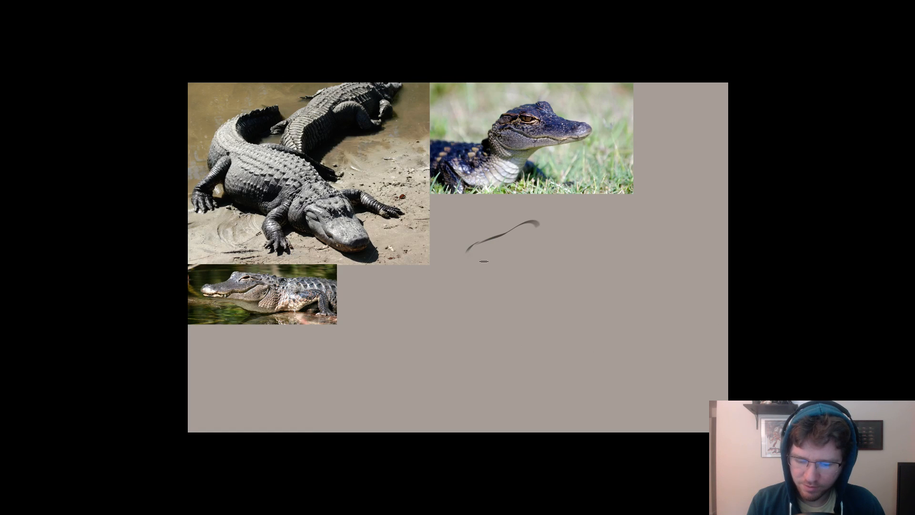
mouse_move(466, 249)
left_mouse_down()
mouse_move(474, 262)
mouse_move(526, 265)
mouse_move(556, 241)
mouse_move(538, 221)
left_mouse_up()
left_click(531, 262)
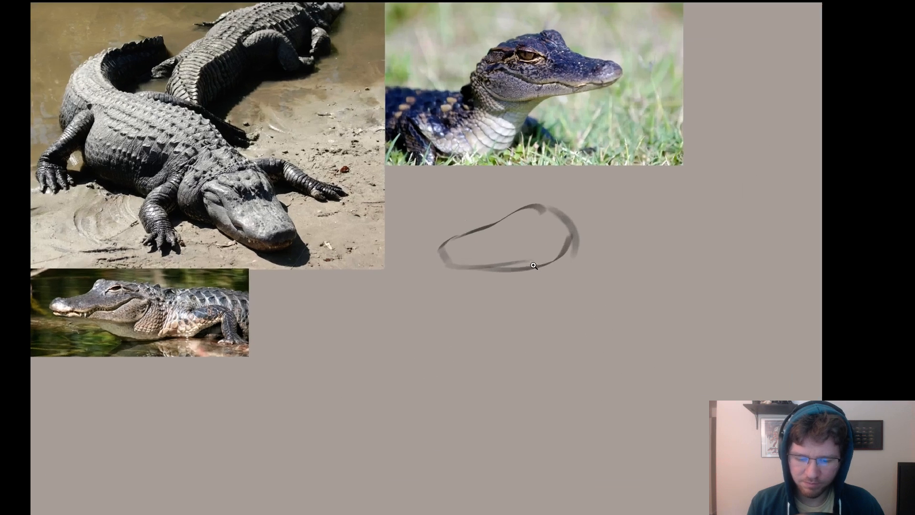
mouse_move(531, 271)
left_mouse_down()
mouse_move(515, 291)
mouse_move(548, 278)
left_mouse_up()
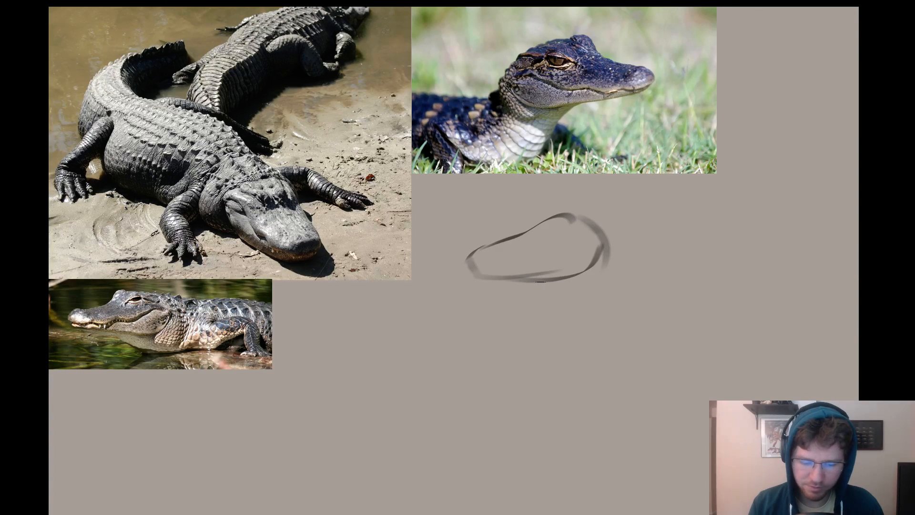
left_click_drag(511, 280, 572, 283)
key("ctrl+z")
key("ctrl+z")
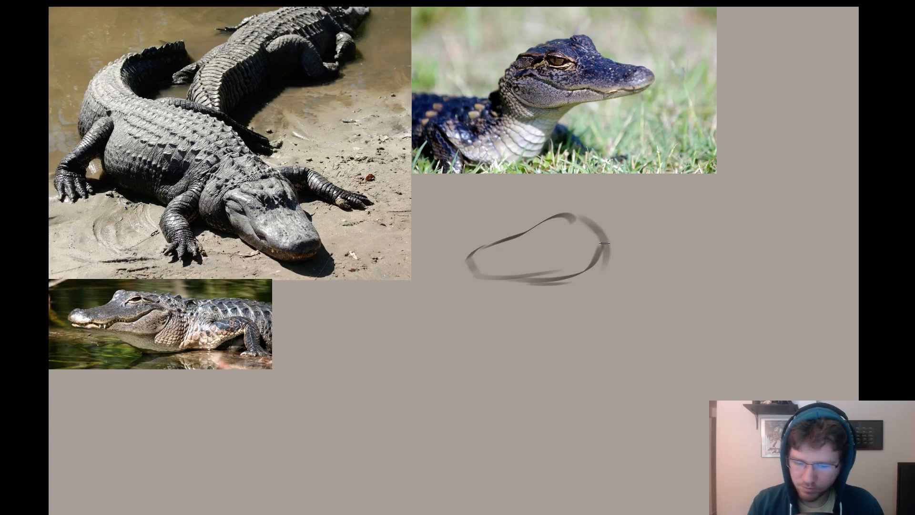
left_click_drag(608, 253, 588, 256)
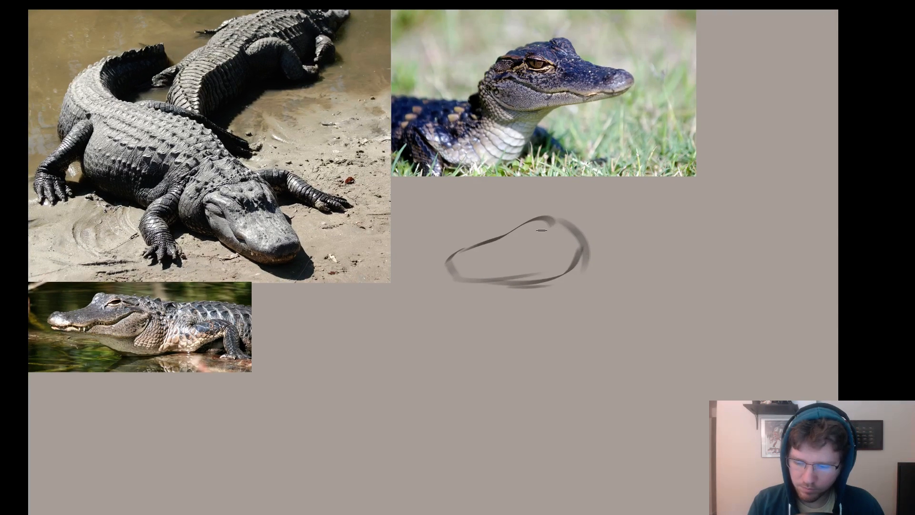
left_click_drag(545, 217, 589, 230)
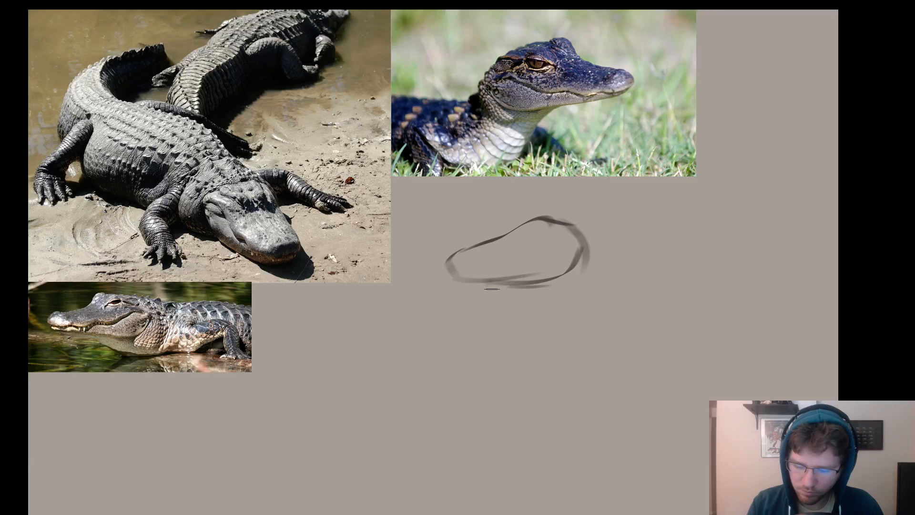
Sketch the rounded lower jaw and a long front neck line curving down from it into the chest.
mouse_move(490, 288)
left_mouse_down()
mouse_move(555, 322)
mouse_move(588, 280)
mouse_move(584, 256)
mouse_move(612, 208)
left_mouse_up()
left_click_drag(510, 247, 485, 453)
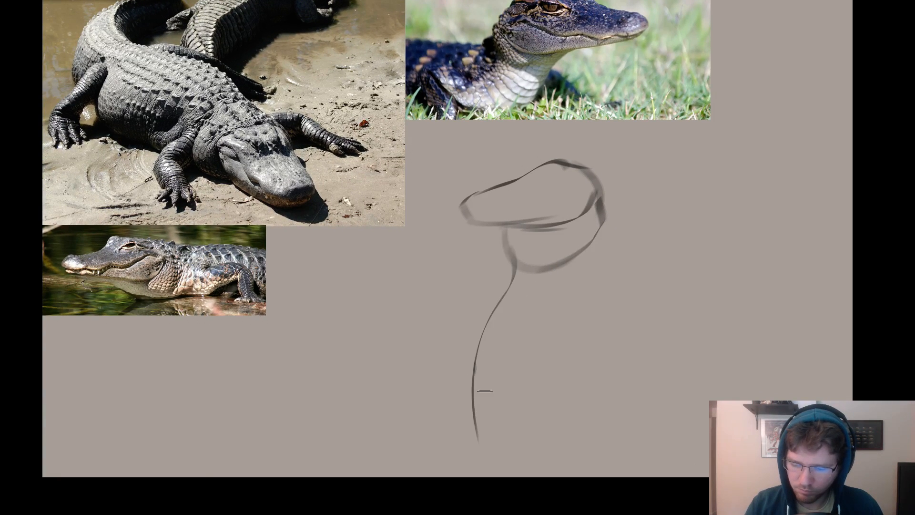
left_click_drag(476, 368, 506, 439)
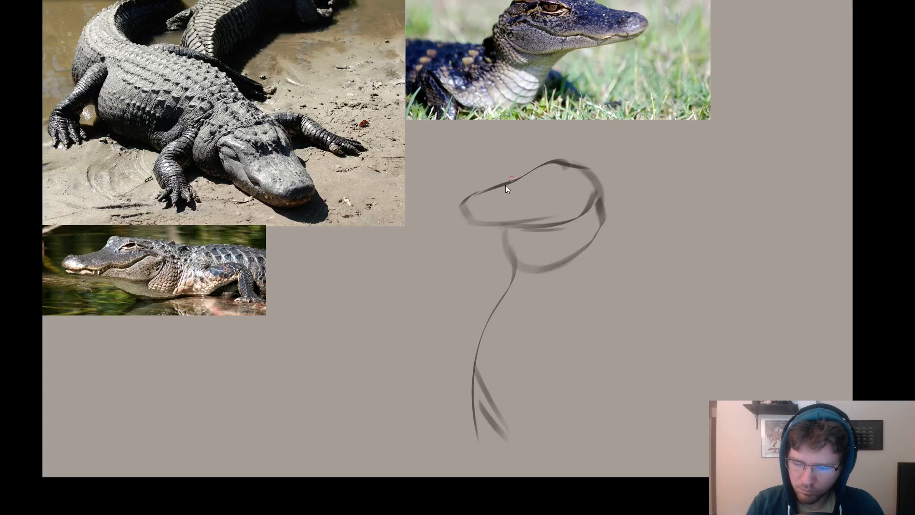
Add the brow bump, the curved mouth line and the rounded nose tip to the side-view head sketch.
left_click_drag(533, 170, 510, 174)
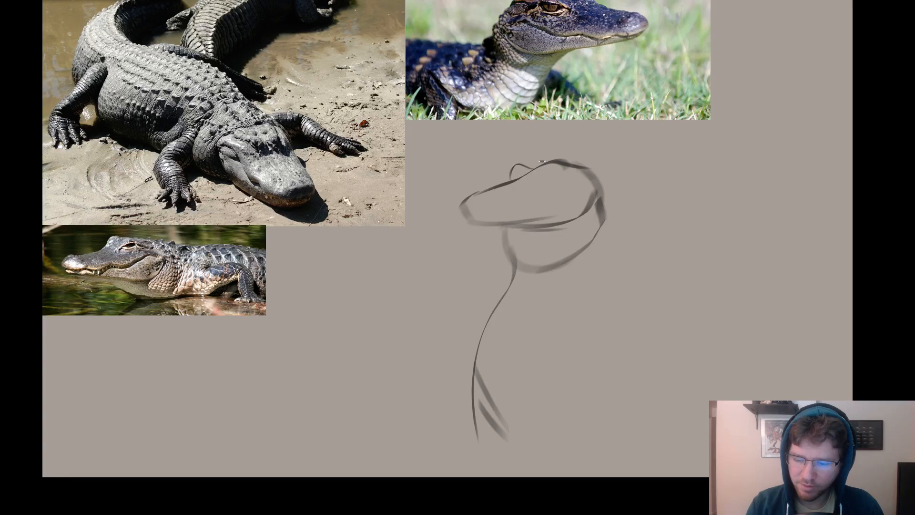
left_click_drag(539, 162, 529, 176)
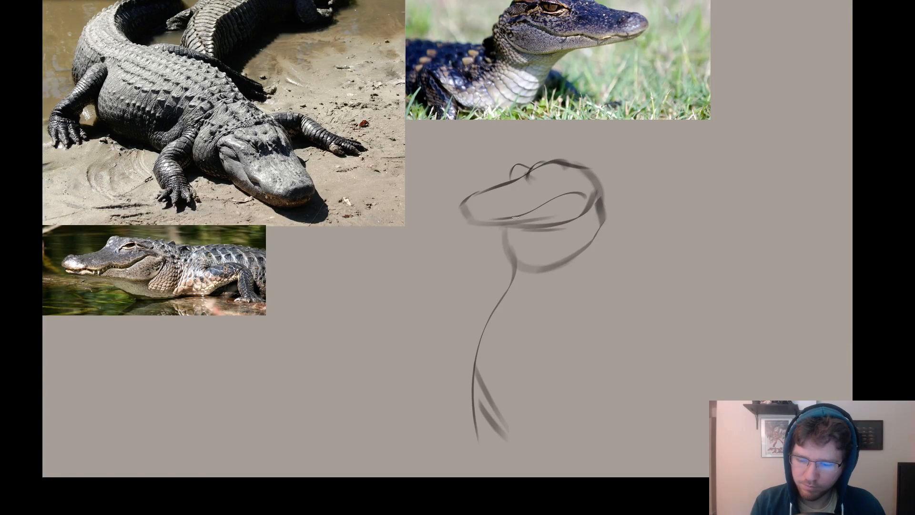
mouse_move(578, 193)
left_mouse_down()
mouse_move(482, 219)
mouse_move(461, 221)
mouse_move(454, 211)
mouse_move(533, 175)
left_mouse_up()
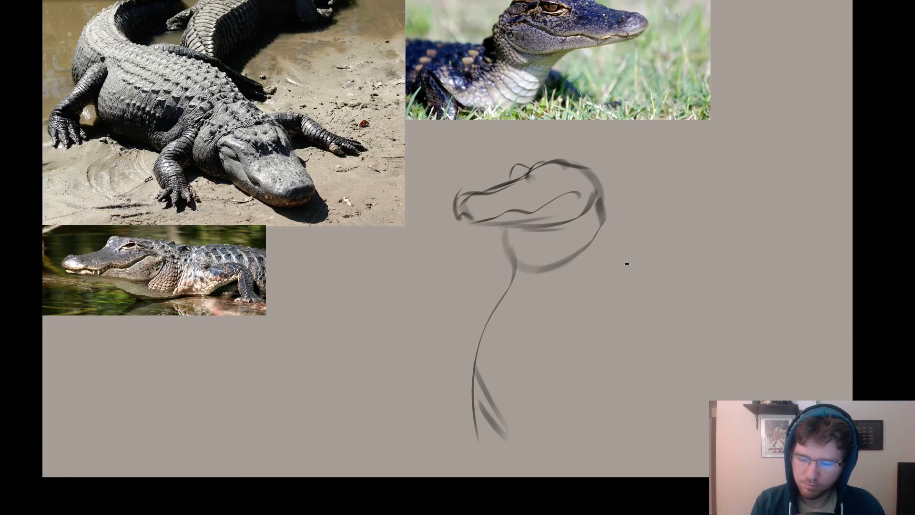
Shift the sketch slightly up and left, and draw the back of the neck as a long curve descending from the head.
left_click_drag(626, 263, 608, 250)
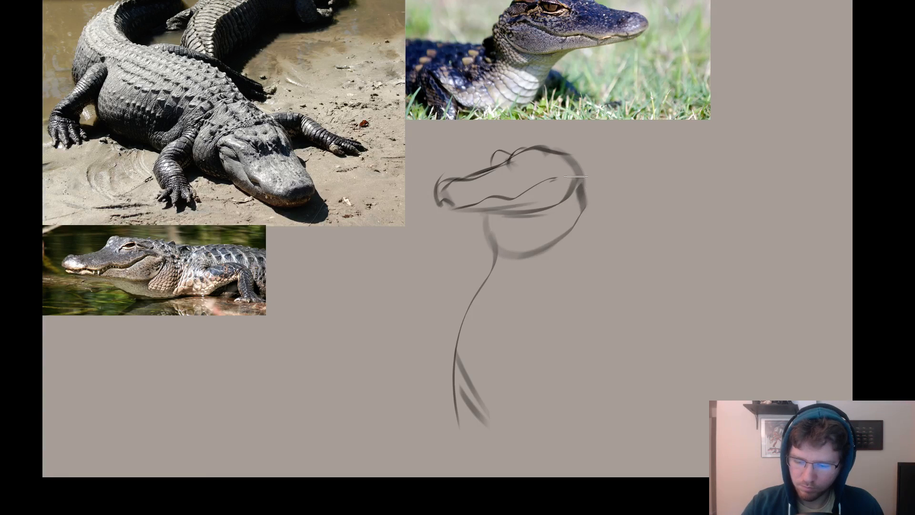
key("ctrl+z")
left_click_drag(574, 173, 625, 286)
left_click_drag(586, 195, 634, 334)
key("ctrl+z")
key("ctrl+z")
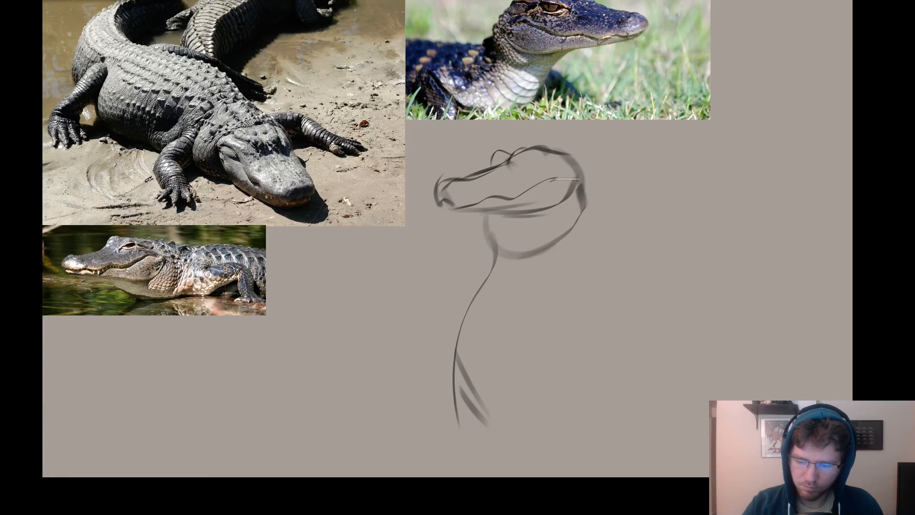
left_click_drag(578, 193, 624, 357)
left_click_drag(605, 267, 733, 254)
left_click_drag(651, 275, 590, 298)
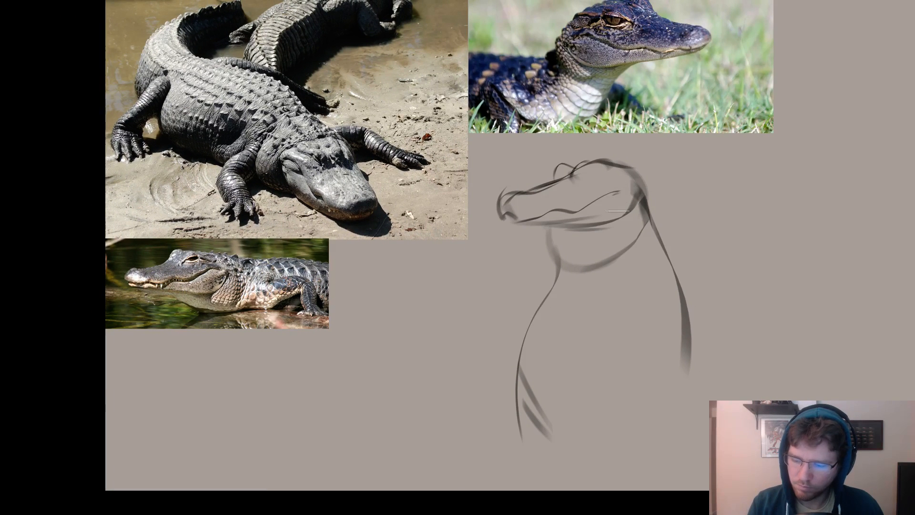
Shade a rounded bulge behind the reptile head where it meets the neck.
left_click_drag(620, 228, 614, 171)
key("ctrl+z")
mouse_move(599, 231)
left_mouse_down()
mouse_move(655, 193)
mouse_move(541, 180)
mouse_move(612, 167)
left_mouse_up()
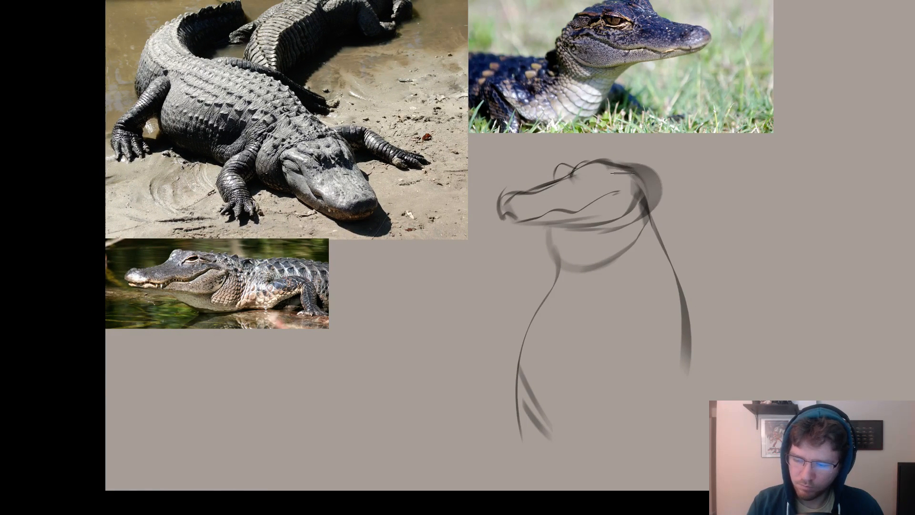
Erase the entire reptile sketch from its layer, deselect, and return to the view without panels.
key("Tab")
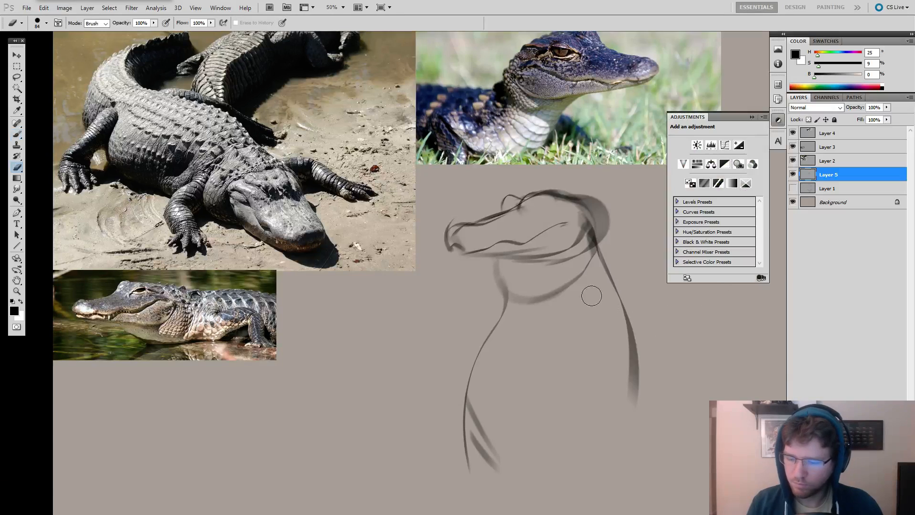
key("ctrl+a")
key("Delete")
key("ctrl+d")
key("Tab")
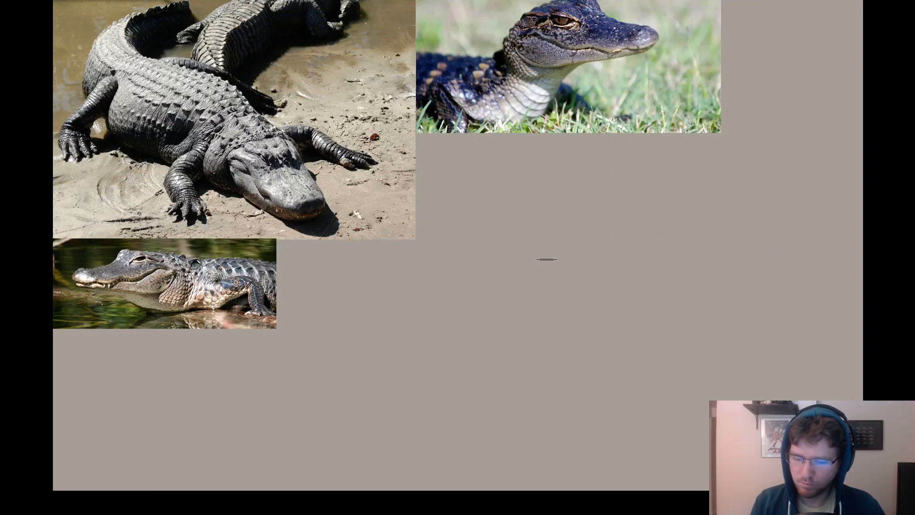
Sketch a new reptile head outline with a rounded skull and a short snout angled down to the left, below the young alligator photo.
left_click_drag(513, 262, 555, 286)
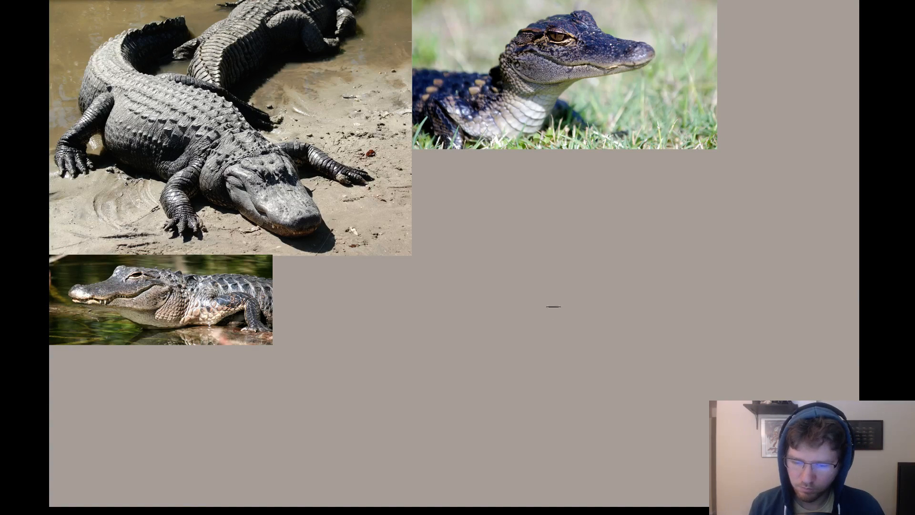
mouse_move(575, 188)
left_mouse_down()
mouse_move(529, 190)
mouse_move(499, 236)
mouse_move(501, 253)
left_mouse_up()
left_click_drag(525, 192, 498, 253)
key("ctrl+z")
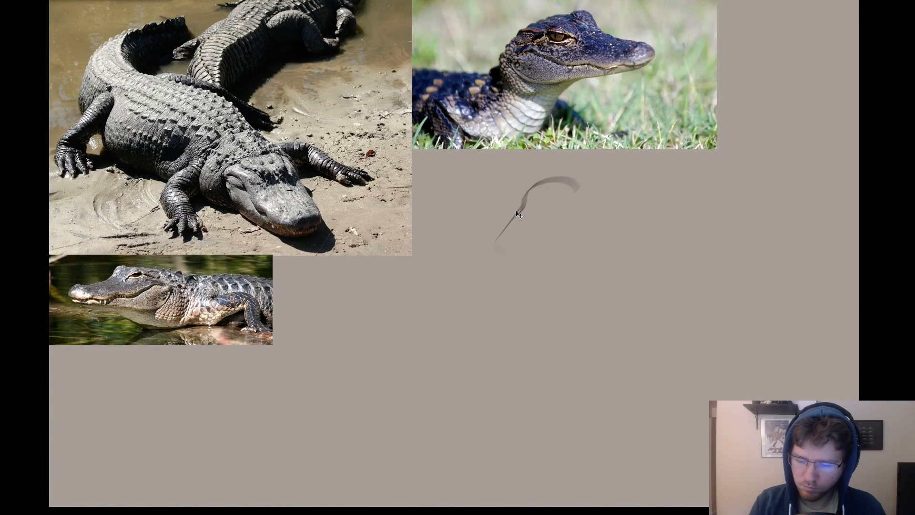
mouse_move(526, 193)
left_mouse_down()
mouse_move(493, 243)
mouse_move(514, 268)
mouse_move(497, 236)
mouse_move(527, 267)
mouse_move(491, 261)
mouse_move(549, 253)
mouse_move(541, 263)
mouse_move(600, 223)
mouse_move(575, 192)
mouse_move(536, 187)
mouse_move(594, 237)
mouse_move(550, 252)
left_mouse_up()
key("ctrl+z")
key("ctrl+z")
mouse_move(597, 186)
left_mouse_down()
mouse_move(513, 201)
mouse_move(557, 182)
mouse_move(521, 185)
mouse_move(509, 219)
left_mouse_up()
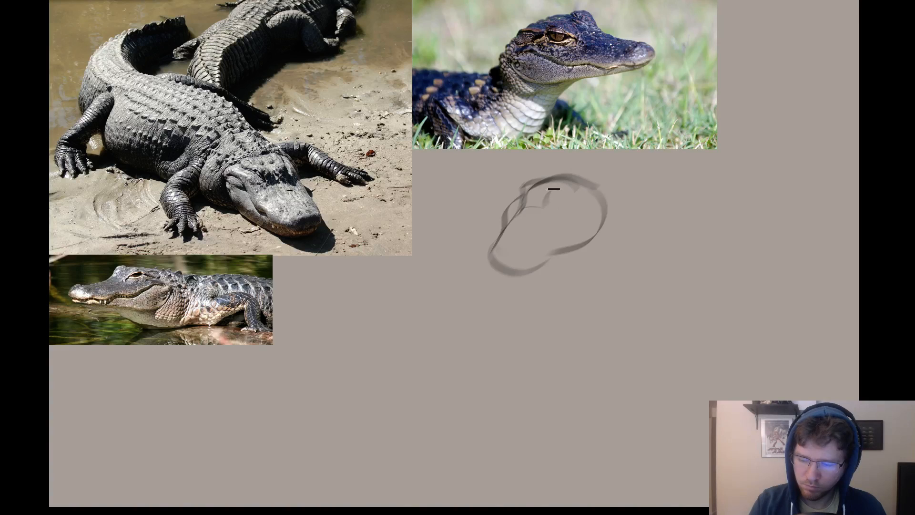
Sketch the brow and eye socket shapes on the head, and thicken the outline around the cheek and back of the skull.
left_click_drag(546, 206, 575, 189)
mouse_move(531, 208)
left_mouse_down()
mouse_move(555, 213)
mouse_move(576, 189)
left_mouse_up()
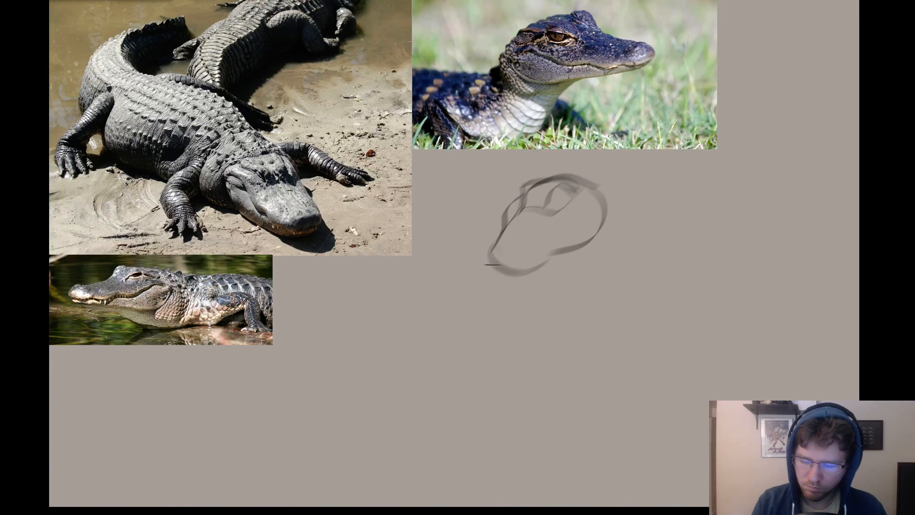
mouse_move(506, 267)
left_mouse_down()
mouse_move(542, 257)
mouse_move(524, 270)
mouse_move(596, 229)
mouse_move(562, 248)
mouse_move(581, 189)
mouse_move(613, 228)
left_mouse_up()
mouse_move(523, 193)
left_mouse_down()
mouse_move(501, 230)
mouse_move(495, 213)
mouse_move(533, 189)
mouse_move(497, 233)
left_mouse_up()
key("ctrl+z")
left_click_drag(594, 264, 597, 228)
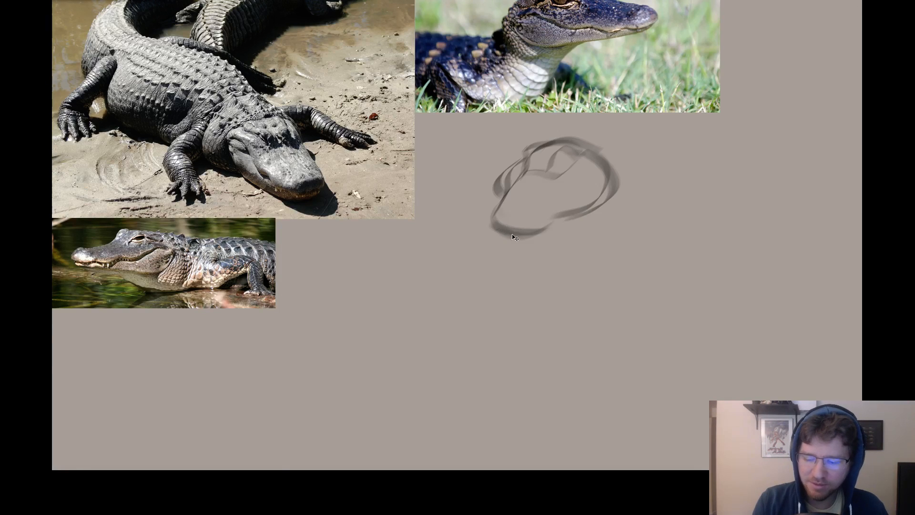
Darken the snout tip and the snout's front edge with stronger contour strokes.
left_click_drag(503, 236, 542, 230)
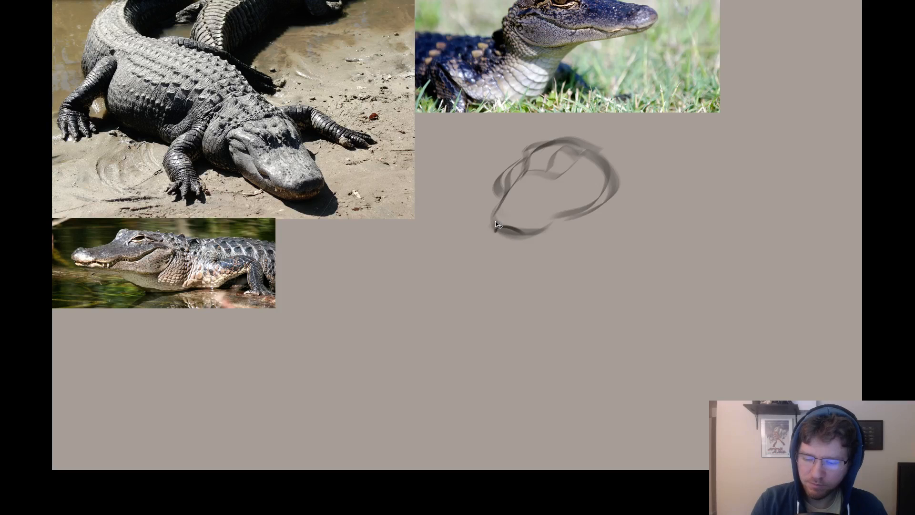
left_click_drag(493, 224, 505, 200)
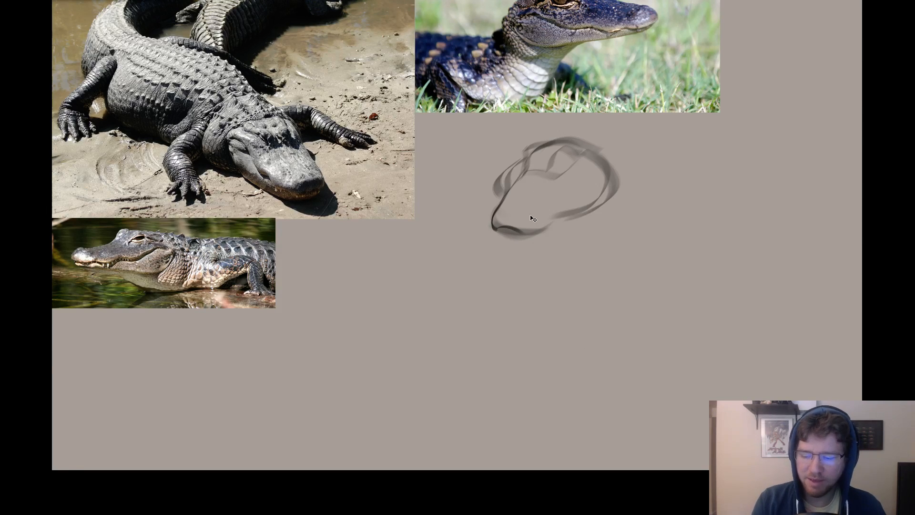
key("ctrl+z")
Try drawing a small round eye beneath the brow with a smaller brush.
right_click(562, 165)
left_click(583, 184)
left_click(556, 168)
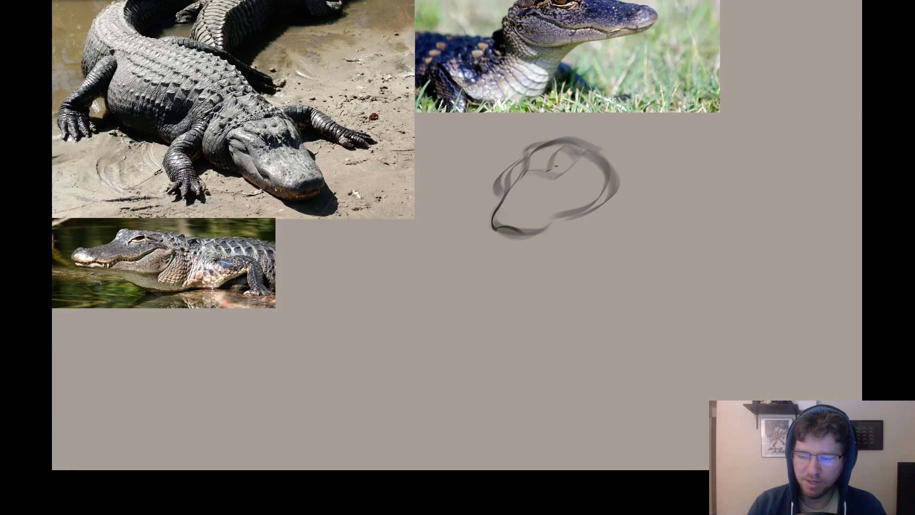
left_click_drag(568, 161, 565, 166)
key("ctrl+z")
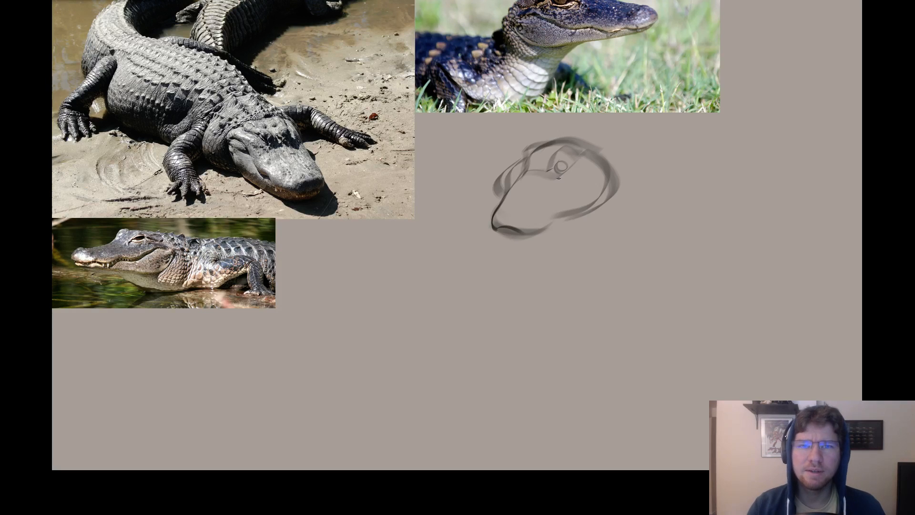
key("ctrl+z")
Adjust the brush to a small size and mark a nostril near the end of the snout.
right_click(563, 178)
left_click(585, 196)
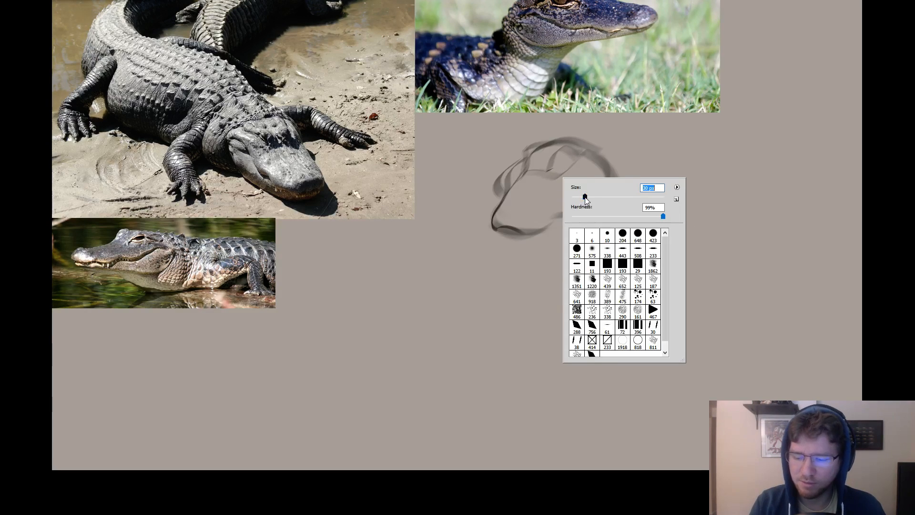
left_click(519, 215)
left_click_drag(521, 214, 525, 211)
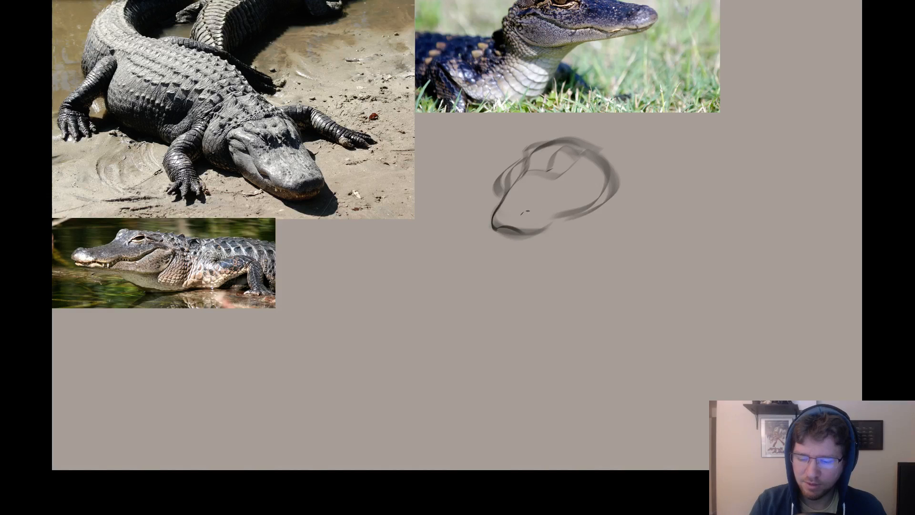
Replace the nostril marks with a mouth line from the cheek to the snout tip, and sketch the eyes with dark pupils.
key("ctrl+z")
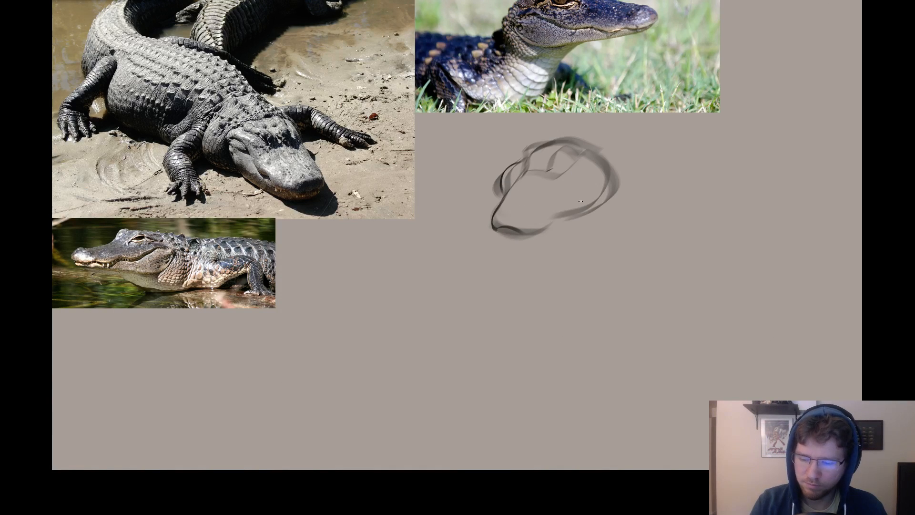
left_click_drag(601, 191, 542, 233)
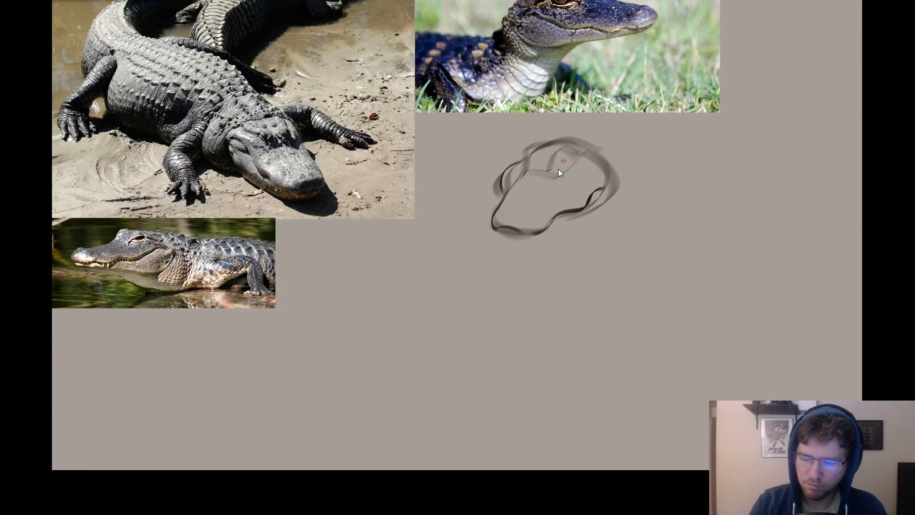
mouse_move(561, 159)
left_mouse_down()
mouse_move(567, 168)
mouse_move(556, 166)
mouse_move(567, 165)
left_mouse_up()
key("ctrl+z")
key("ctrl+z")
key("ctrl+z")
key("ctrl+z")
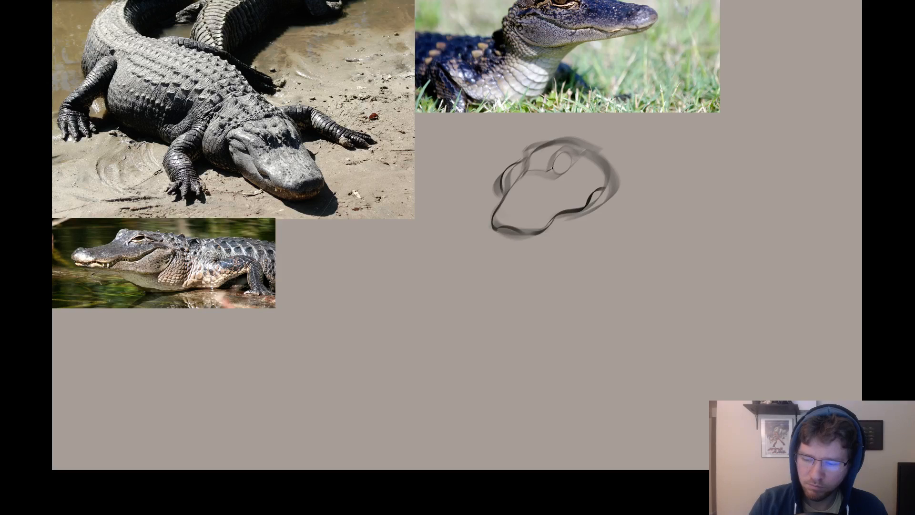
key("ctrl+z")
left_click_drag(559, 175, 558, 168)
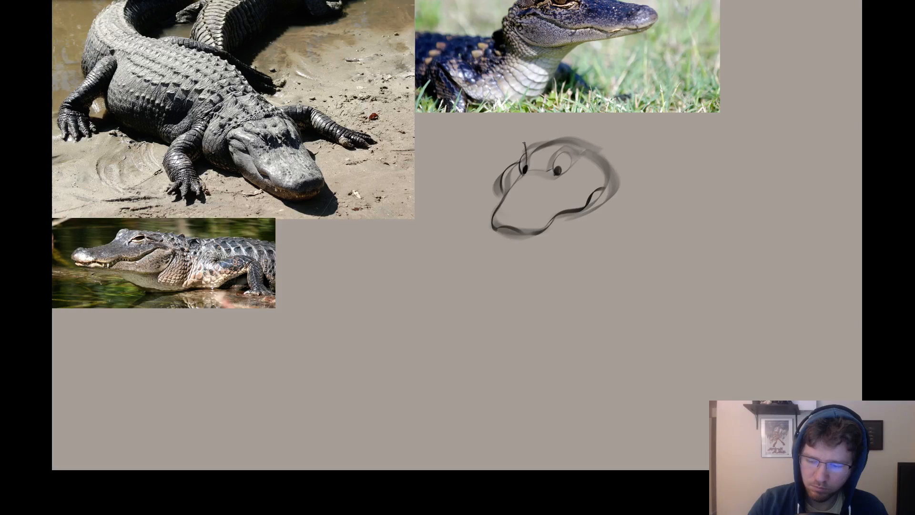
Compare the head with and without the newly drawn eyes by undoing and redoing their strokes.
key("ctrl+z")
key("ctrl+z")
key("ctrl+z")
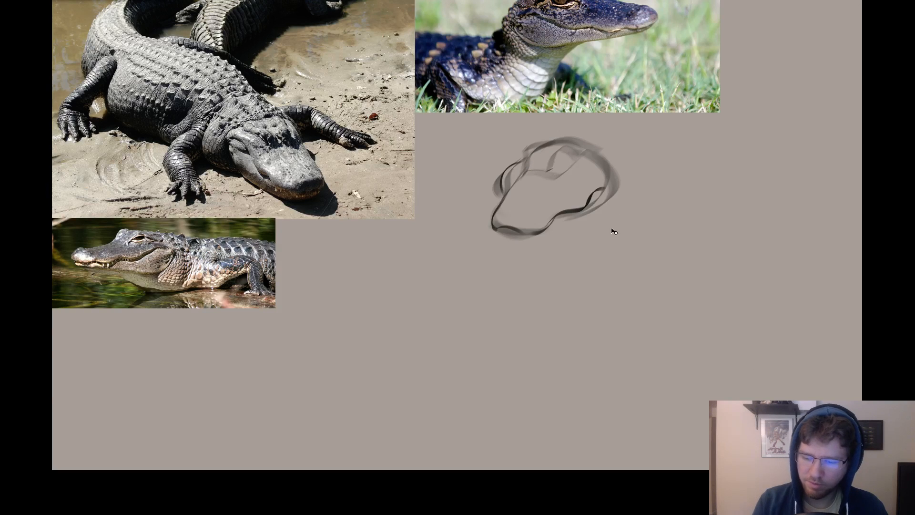
key("ctrl+shift+z")
key("ctrl+z")
key("ctrl+shift+z")
key("ctrl+z")
key("ctrl+z")
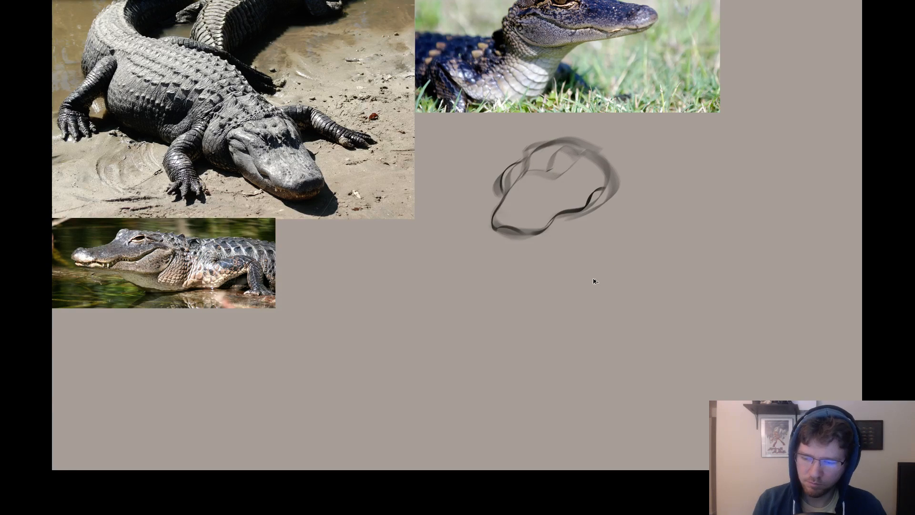
key("ctrl+shift+z")
key("ctrl+shift+z")
key("ctrl+shift+z")
key("ctrl+shift+z")
key("ctrl+z")
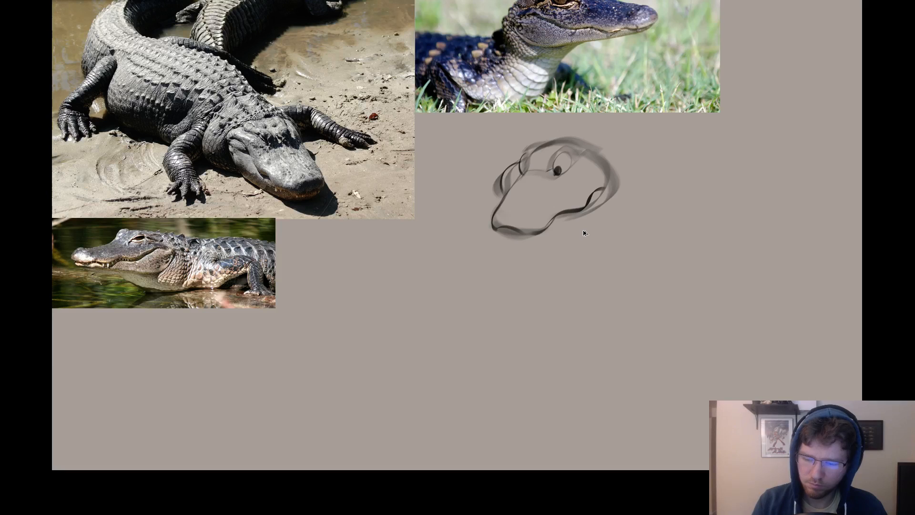
Sketch raised brow contours above both eyes at the top of the head.
key("ctrl+z")
key("ctrl+shift+z")
key("ctrl+shift+z")
mouse_move(525, 155)
left_mouse_down()
mouse_move(527, 168)
mouse_move(547, 173)
left_mouse_up()
key("ctrl+z")
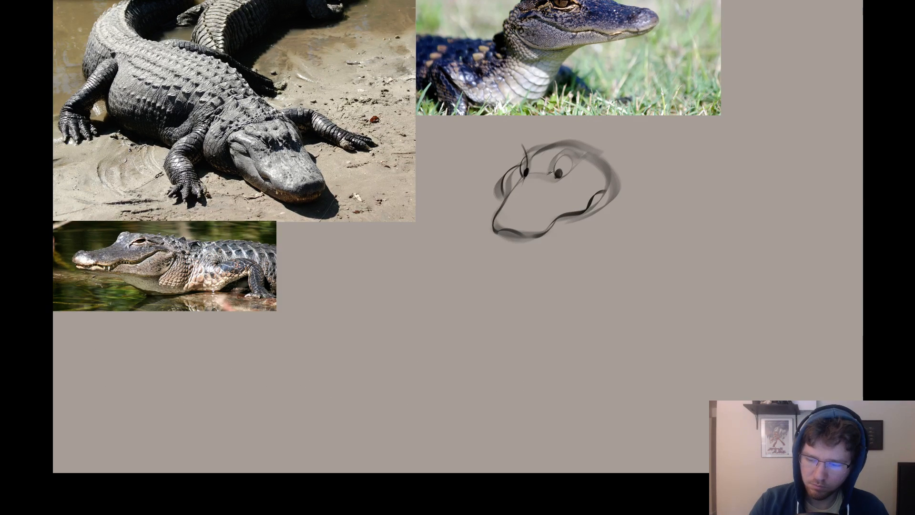
mouse_move(562, 141)
left_mouse_down()
mouse_move(546, 168)
mouse_move(548, 155)
mouse_move(582, 149)
mouse_move(514, 157)
mouse_move(527, 139)
left_mouse_up()
key("ctrl+z")
key("ctrl+z")
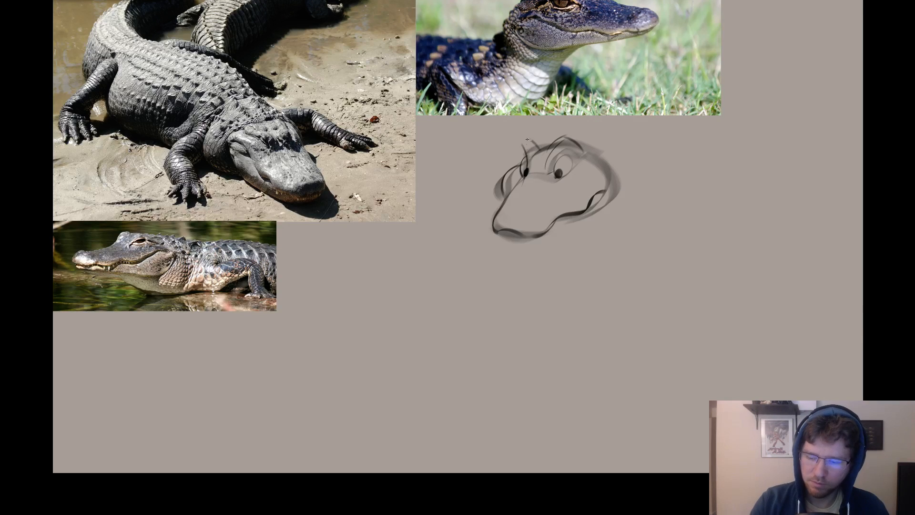
Sketch a large rounded lower jaw curve from beneath the snout tip up to the back of the head.
left_click_drag(616, 359, 639, 297)
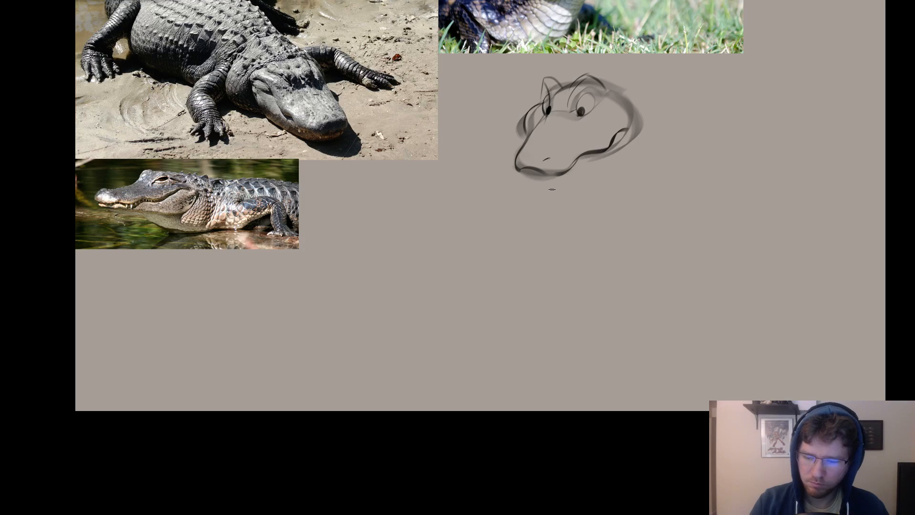
mouse_move(519, 177)
left_mouse_down()
mouse_move(601, 168)
mouse_move(518, 170)
mouse_move(596, 162)
left_mouse_up()
key("ctrl+z")
key("ctrl+z")
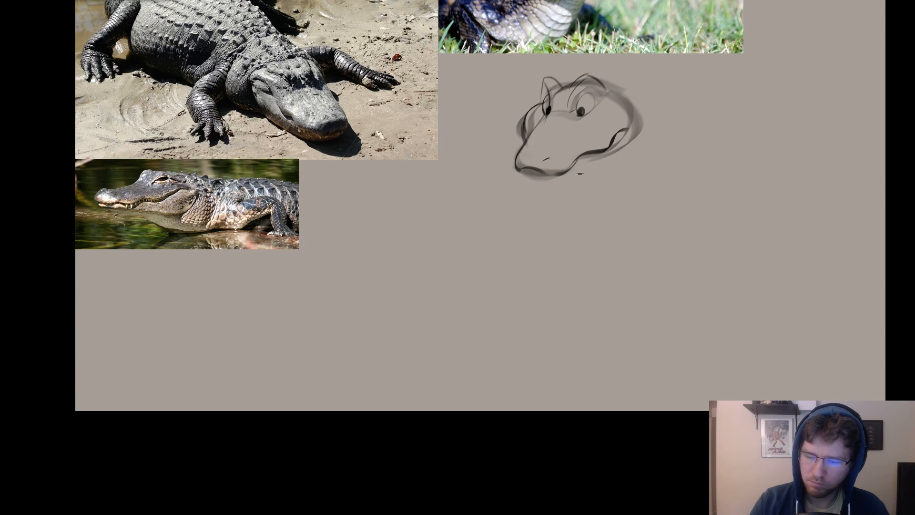
left_click_drag(531, 174, 649, 143)
key("ctrl+z")
mouse_move(525, 171)
left_mouse_down()
mouse_move(648, 131)
mouse_move(625, 98)
left_mouse_up()
left_click_drag(588, 249, 532, 305)
left_click_drag(569, 287, 512, 290)
right_click(568, 203)
Start a second head sketch beside the first with one long curved contour for the top of the snout.
left_click_drag(650, 152, 562, 197)
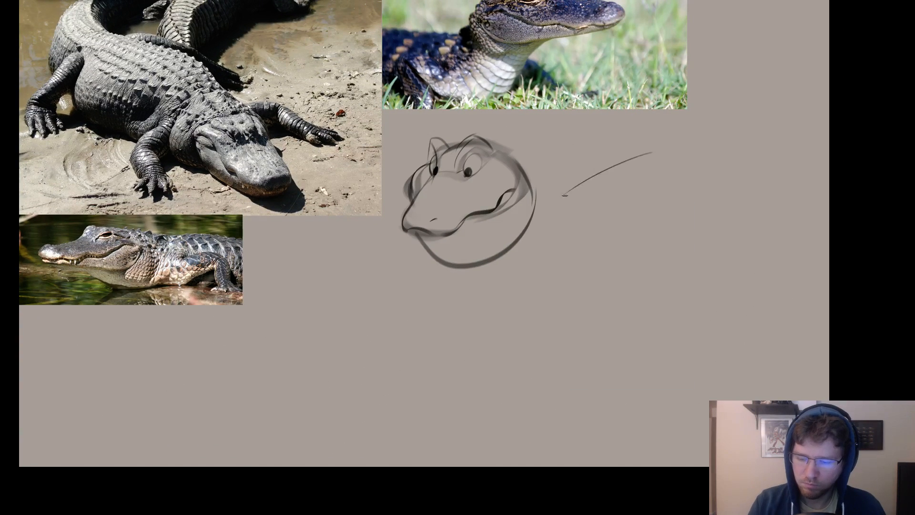
key("ctrl+z")
right_click(633, 171)
left_click_drag(655, 190, 651, 190)
left_click(643, 148)
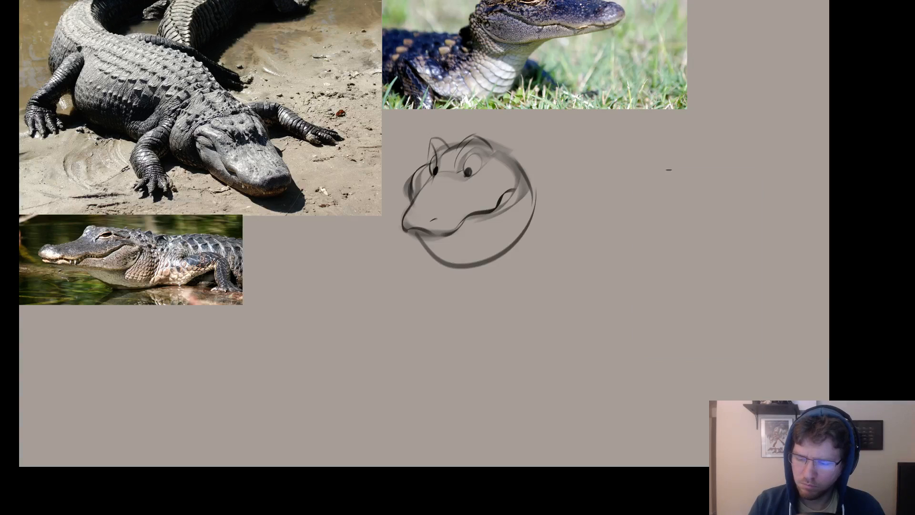
mouse_move(708, 191)
left_mouse_down()
mouse_move(591, 142)
mouse_move(597, 153)
mouse_move(578, 166)
left_mouse_up()
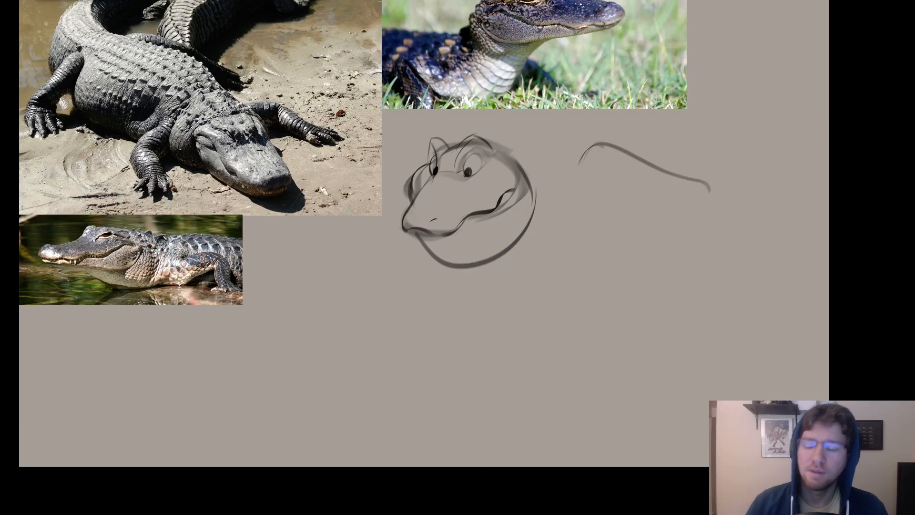
Add a lower lip line under the first head's mouth, running from the snout tip to the cheek.
left_click_drag(673, 251, 614, 258)
key("ctrl+z")
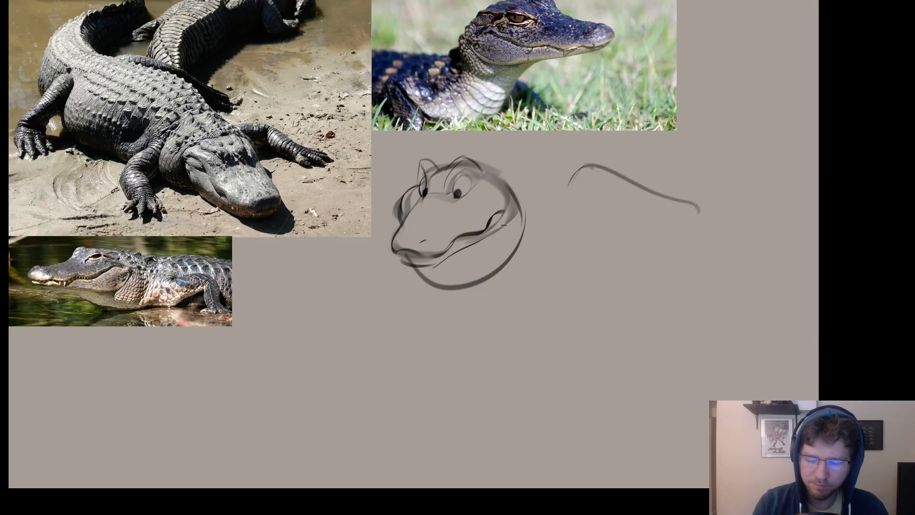
key("ctrl+z")
mouse_move(502, 218)
left_mouse_down()
mouse_move(484, 241)
mouse_move(432, 264)
mouse_move(507, 226)
mouse_move(421, 267)
mouse_move(496, 291)
left_mouse_up()
key("ctrl+z")
key("ctrl+z")
key("ctrl+z")
key("ctrl+z")
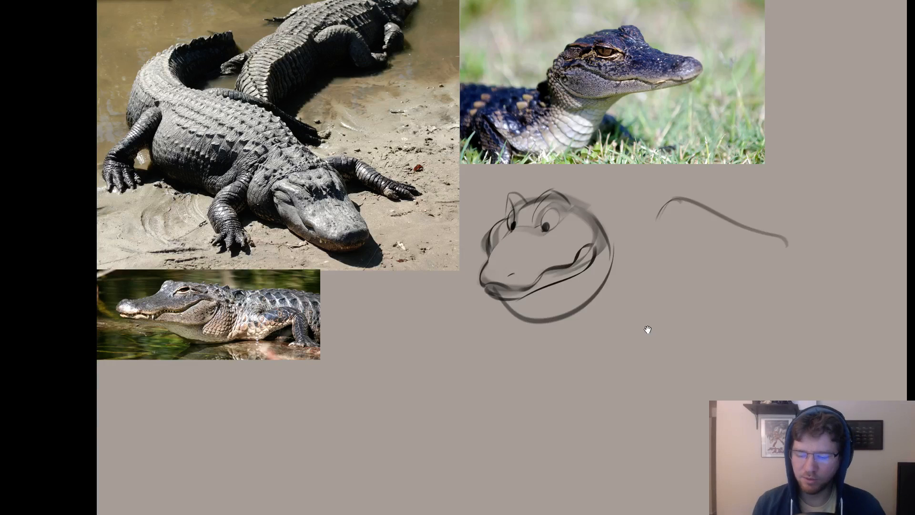
Reshape the second sketch's snout tip and draw the underside of its upper jaw back to the mouth corner.
mouse_move(793, 350)
left_mouse_down()
mouse_move(623, 319)
mouse_move(655, 323)
mouse_move(640, 317)
left_mouse_up()
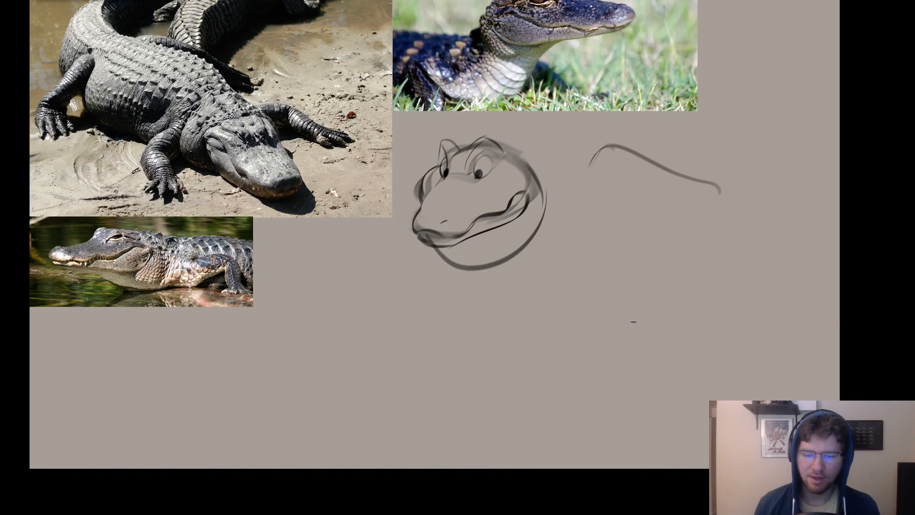
left_click_drag(646, 259, 582, 280)
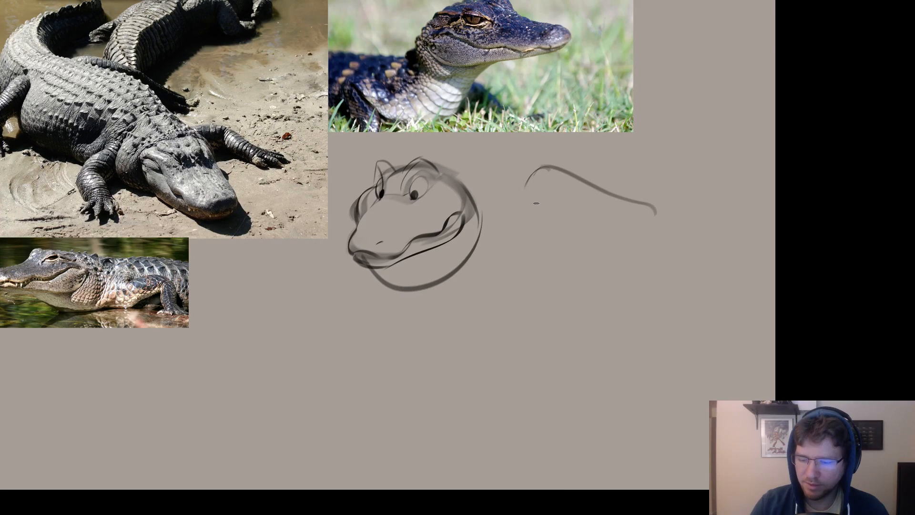
key("e")
mouse_move(529, 186)
left_mouse_down()
mouse_move(525, 201)
mouse_move(555, 195)
mouse_move(623, 245)
left_mouse_up()
key("b")
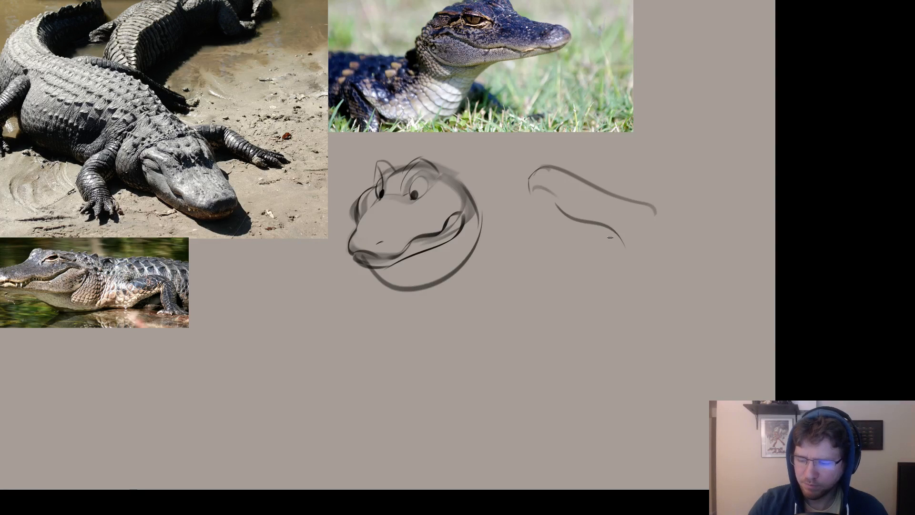
key("ctrl+z")
mouse_move(554, 198)
left_mouse_down()
mouse_move(594, 226)
mouse_move(634, 237)
left_mouse_up()
key("ctrl+z")
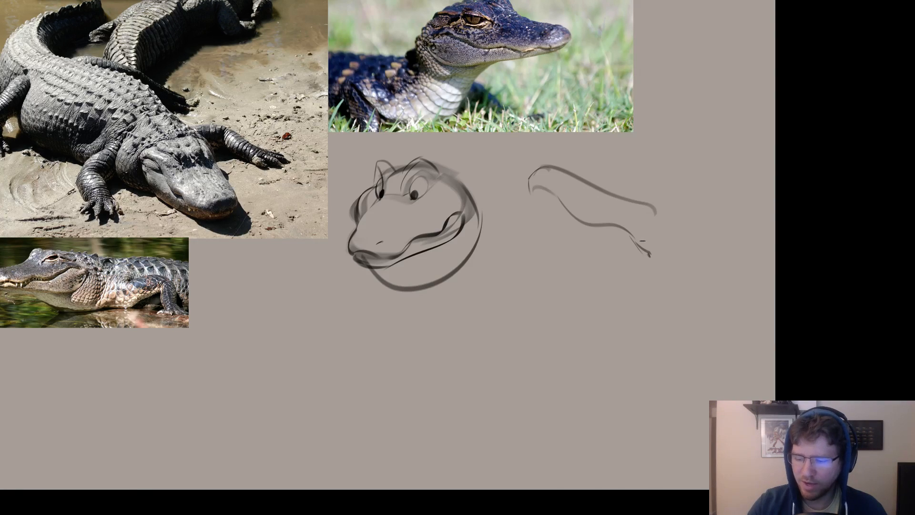
Erase the rear part of the second sketch's top contour and redraw it curving over the back of the head.
key("e")
mouse_move(632, 200)
left_mouse_down()
mouse_move(592, 175)
mouse_move(598, 210)
left_mouse_up()
key("b")
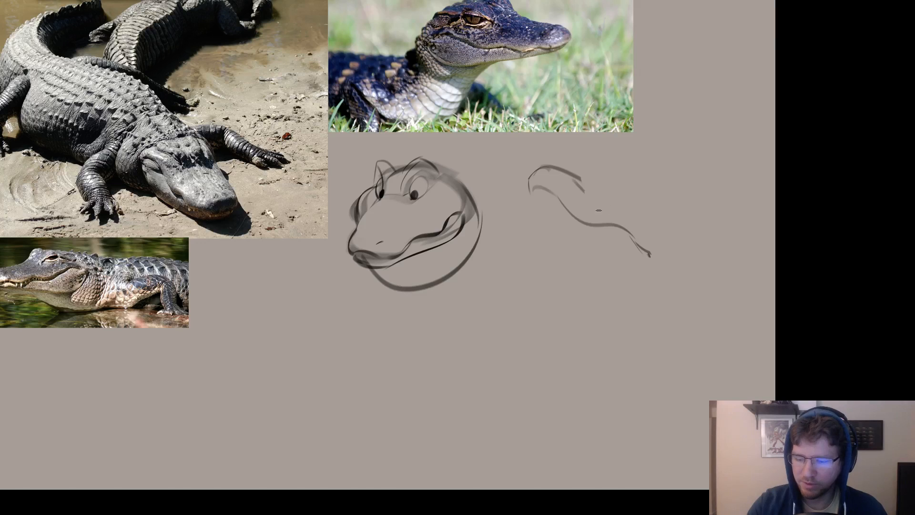
key("ctrl+z")
mouse_move(575, 179)
left_mouse_down()
mouse_move(632, 209)
mouse_move(649, 204)
mouse_move(680, 253)
mouse_move(656, 297)
left_mouse_up()
key("ctrl+z")
mouse_move(648, 207)
left_mouse_down()
mouse_move(682, 233)
mouse_move(676, 302)
left_mouse_up()
key("ctrl+z")
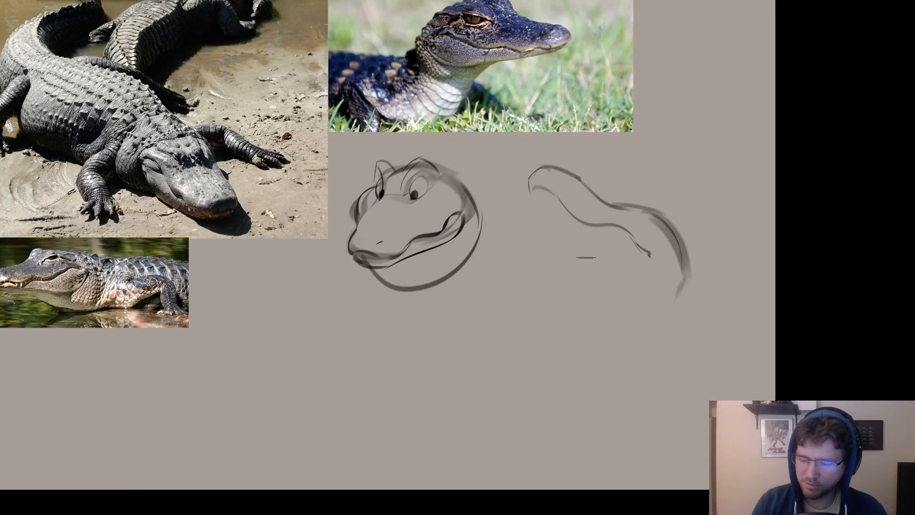
Sketch the open lower jaw of the second head, extending from the mouth corner to a rounded tip.
left_click_drag(583, 257, 560, 283)
left_click_drag(649, 258, 566, 314)
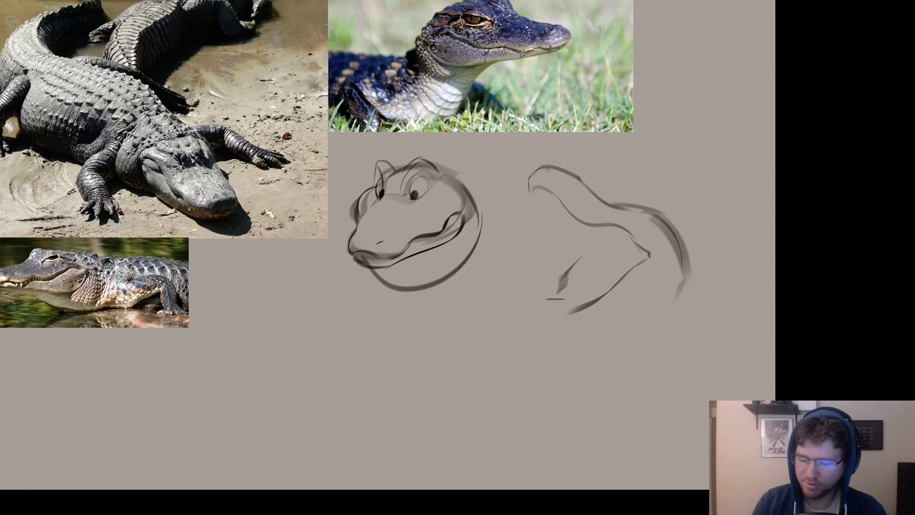
key("ctrl+z")
mouse_move(566, 275)
left_mouse_down()
mouse_move(550, 308)
mouse_move(530, 317)
mouse_move(565, 314)
left_mouse_up()
key("ctrl+z")
Draw the inner edge of the second head's upper jaw from the snout tip back into the open mouth.
key("ctrl+z")
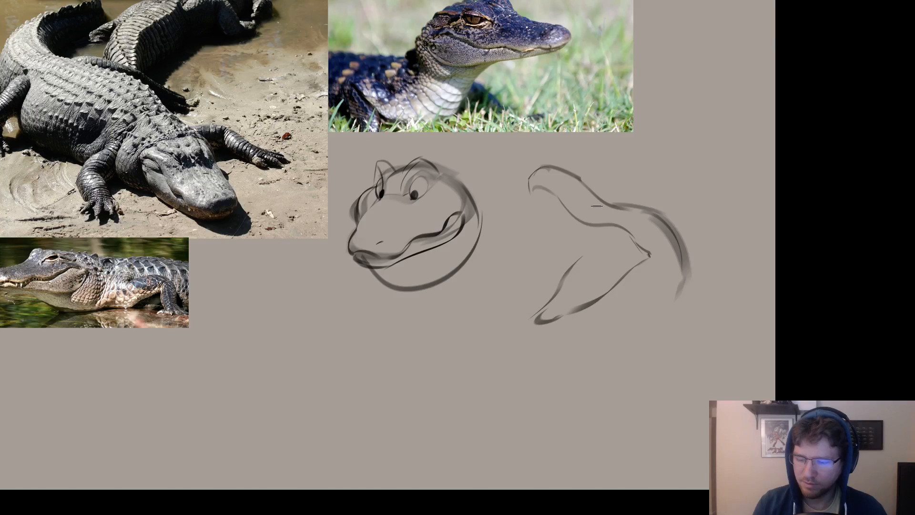
key("ctrl+z")
mouse_move(529, 180)
left_mouse_down()
mouse_move(557, 201)
mouse_move(556, 193)
mouse_move(567, 232)
left_mouse_up()
key("ctrl+z")
key("ctrl+z")
left_click_drag(540, 198, 595, 251)
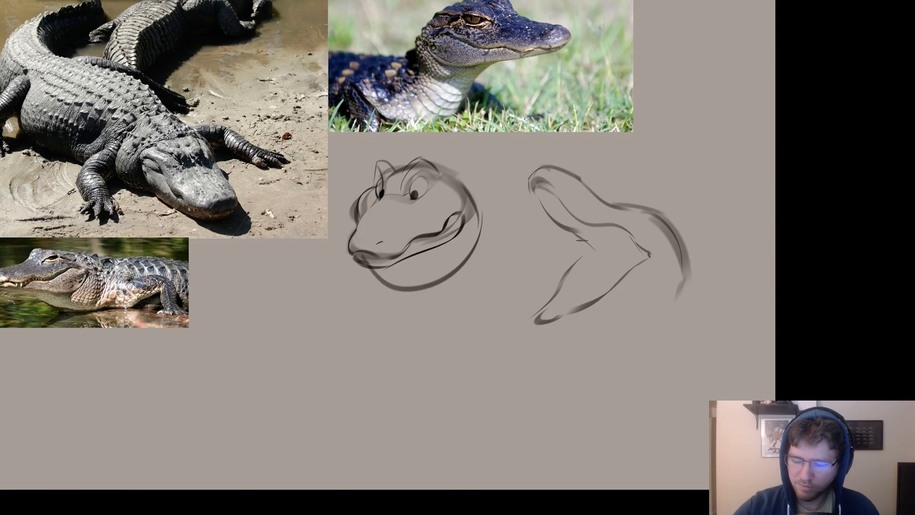
key("ctrl+z")
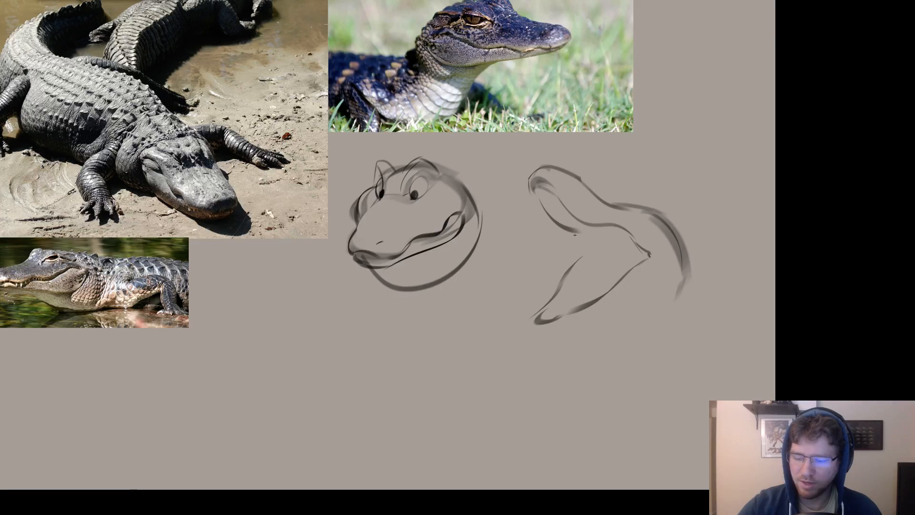
Erase the upper edge of the second head's lower jaw and redraw it to meet the upper jaw's inner edge.
key("e")
key("]")
left_click_drag(574, 259, 562, 280)
key("b")
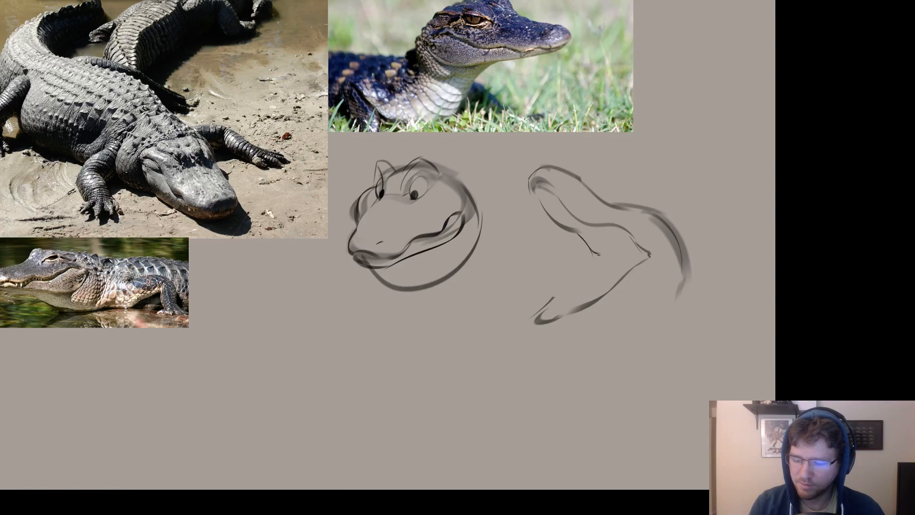
left_click_drag(626, 251, 569, 271)
key("ctrl+z")
key("ctrl+z")
key("ctrl+z")
mouse_move(626, 252)
left_mouse_down()
mouse_move(596, 253)
mouse_move(556, 302)
mouse_move(572, 275)
mouse_move(560, 295)
left_mouse_up()
key("ctrl+z")
key("ctrl+z")
key("ctrl+z")
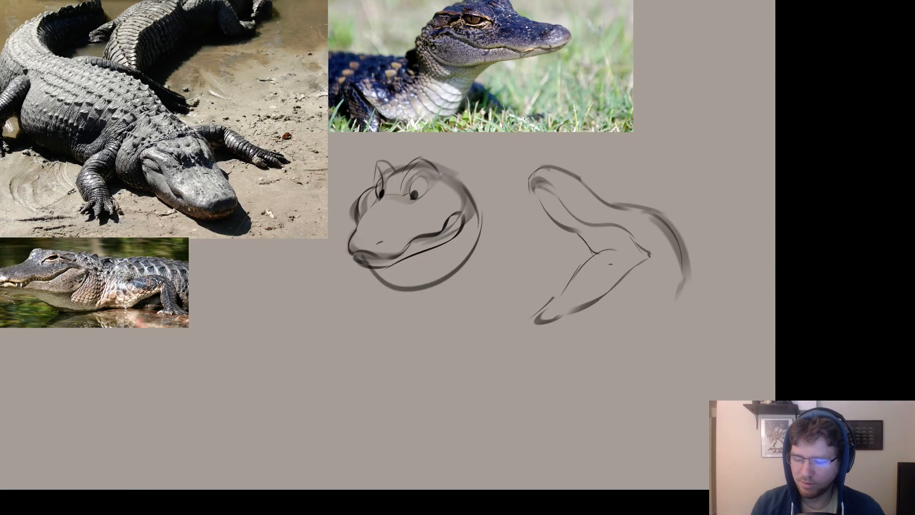
mouse_move(627, 253)
left_mouse_down()
mouse_move(582, 275)
mouse_move(589, 266)
left_mouse_up()
Rework the tip of the second head's lower jaw with alternating erasing and short contour strokes.
key("ctrl+z")
key("e")
key("b")
mouse_move(547, 296)
left_mouse_down()
mouse_move(584, 303)
mouse_move(575, 309)
left_mouse_up()
key("e")
key("b")
mouse_move(572, 301)
left_mouse_down()
mouse_move(542, 331)
mouse_move(573, 321)
left_mouse_up()
key("ctrl+z")
Strengthen both long edges of the second head's lower jaw, extending the upper edge to a pointed tip.
key("ctrl+z")
Erase the middle of the contour behind the second head's brow and rework the strokes around the mouth corner.
key("ctrl+z")
mouse_move(554, 328)
left_mouse_down()
mouse_move(598, 303)
mouse_move(642, 244)
mouse_move(594, 296)
left_mouse_up()
key("ctrl+z")
key("ctrl+z")
key("ctrl+z")
key("ctrl+z")
key("e")
key("b")
mouse_move(649, 258)
left_mouse_down()
mouse_move(591, 314)
mouse_move(559, 328)
left_mouse_up()
key("ctrl+z")
mouse_move(580, 265)
left_mouse_down()
mouse_move(553, 308)
mouse_move(525, 331)
left_mouse_up()
key("e")
mouse_move(641, 207)
left_mouse_down()
mouse_move(676, 217)
mouse_move(659, 214)
mouse_move(627, 232)
mouse_move(646, 260)
left_mouse_up()
key("b")
left_click(663, 224)
key("e")
key("b")
key("ctrl+z")
mouse_move(630, 242)
left_mouse_down()
mouse_move(645, 259)
mouse_move(624, 288)
mouse_move(657, 287)
left_mouse_up()
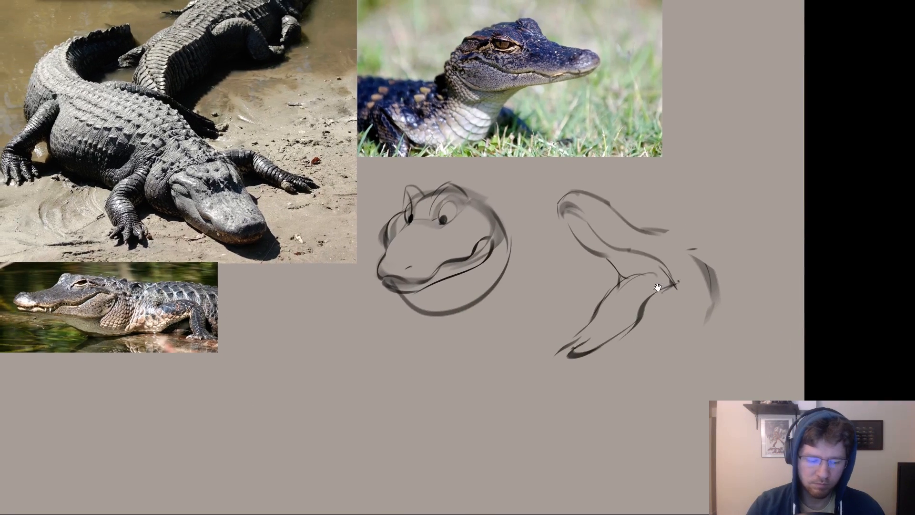
Switch to Chrome, close the opened alligator image tabs, and browse the image results for another reference.
key("alt+Tab")
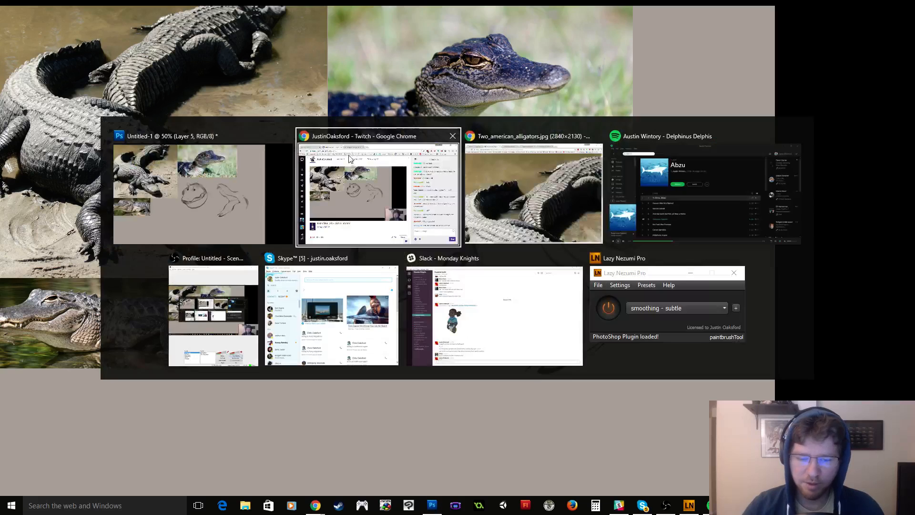
left_click(535, 179)
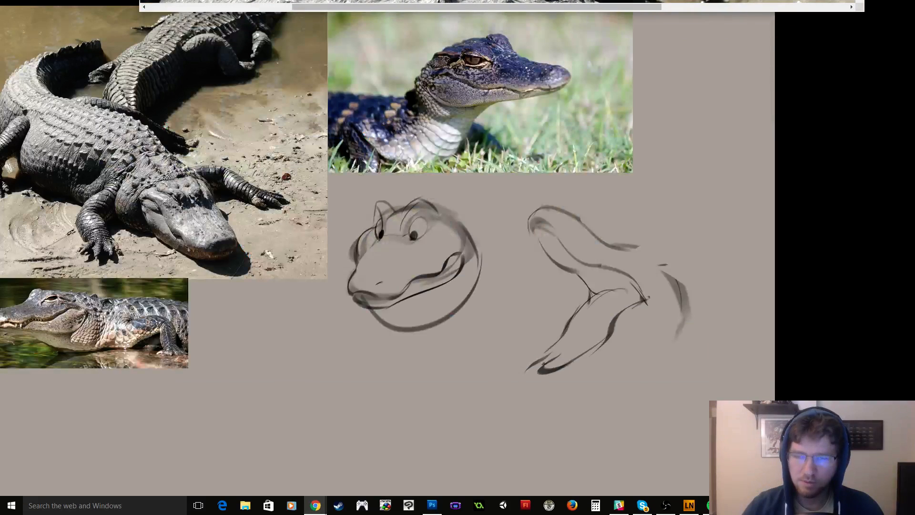
key("ctrl+w")
key("ctrl+w")
key("ctrl+w")
key("ctrl+w")
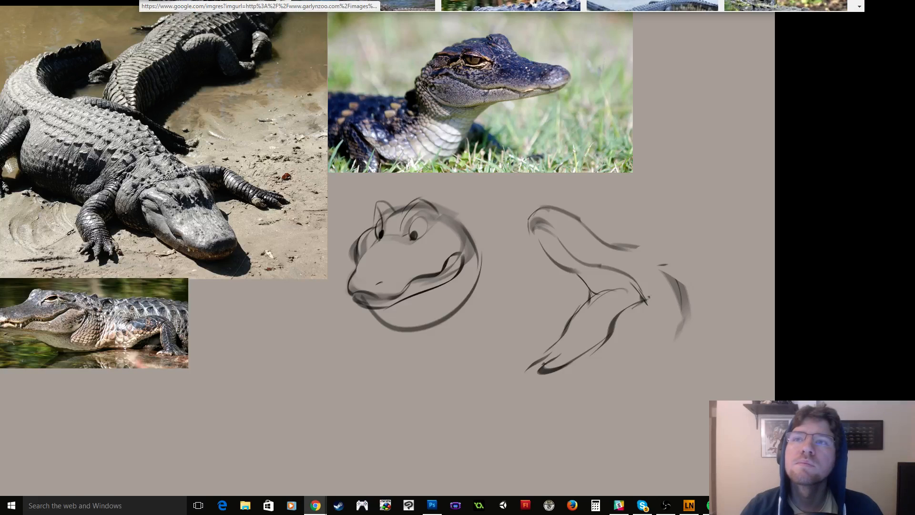
scroll(501, 5, "down", 4)
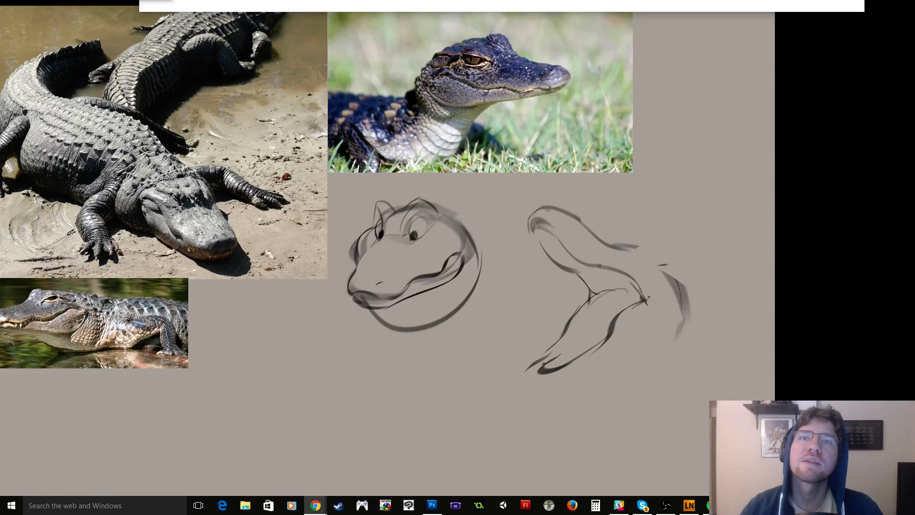
Paste the photo of an alligator crossing a road into the Photoshop canvas, scale it down, and place it below the swimming alligator photo.
left_click(455, 381)
key("ctrl+v")
left_click_drag(476, 253, 133, 294)
key("ctrl+t")
left_click_drag(174, 253, 282, 172)
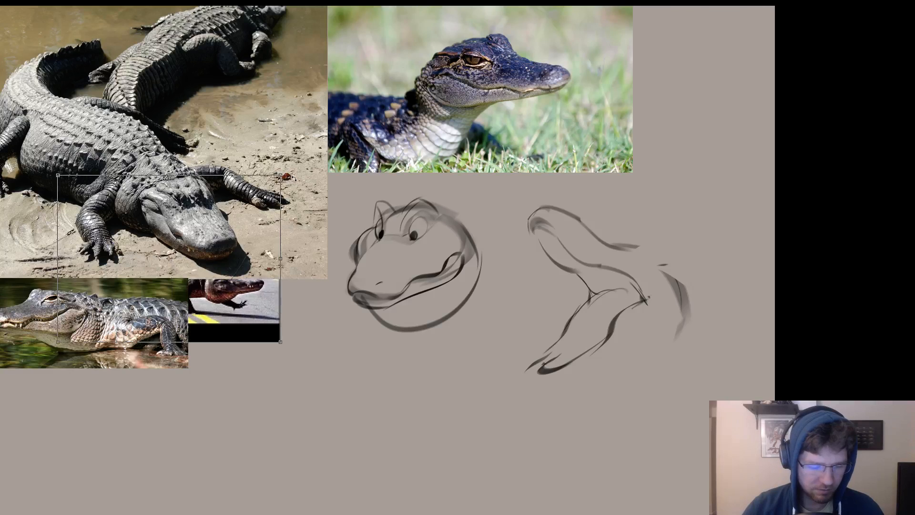
key("Return")
left_click_drag(213, 244, 284, 299)
left_click_drag(342, 288, 313, 320)
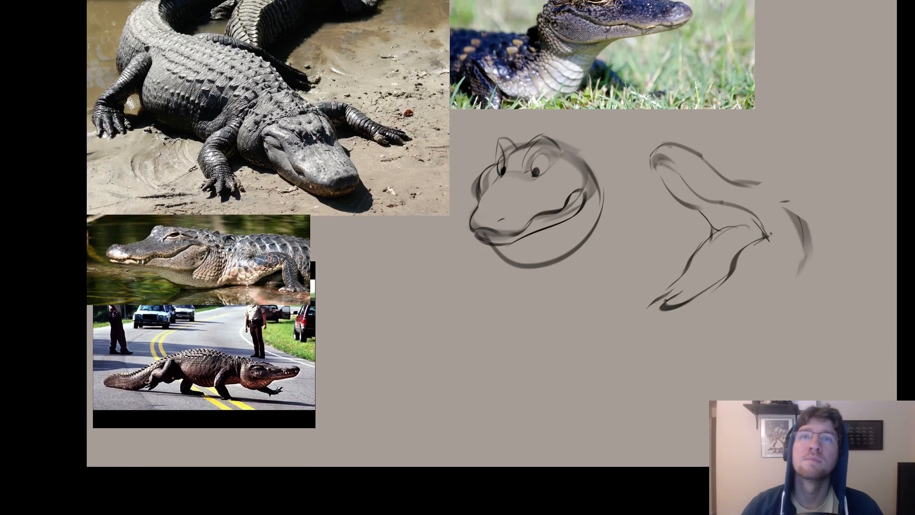
Switch back to Photoshop, paste the open-mouthed alligator photo, and place and enlarge it over the road photo below the swimming alligator.
scroll(501, 6, "down", 3)
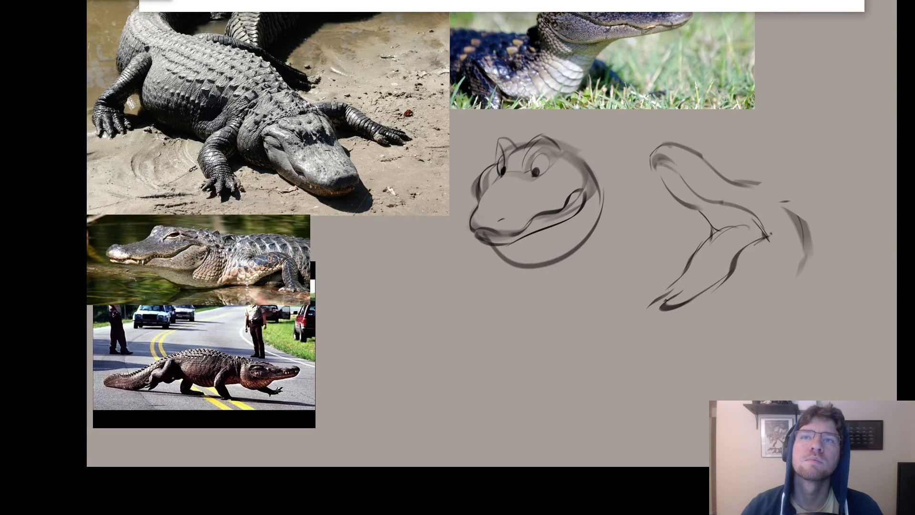
key("alt+Tab")
key("ctrl+v")
left_click_drag(414, 223, 138, 367)
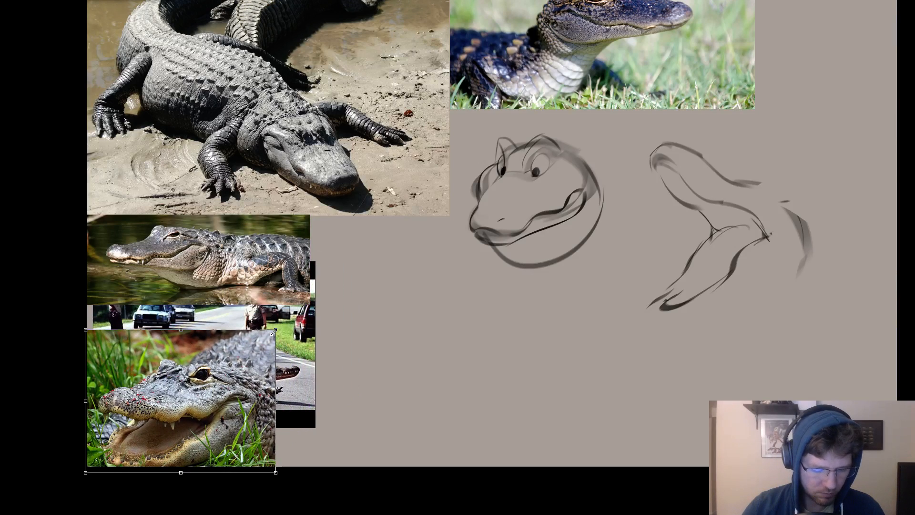
left_click_drag(273, 332, 338, 283)
key("alt+Tab")
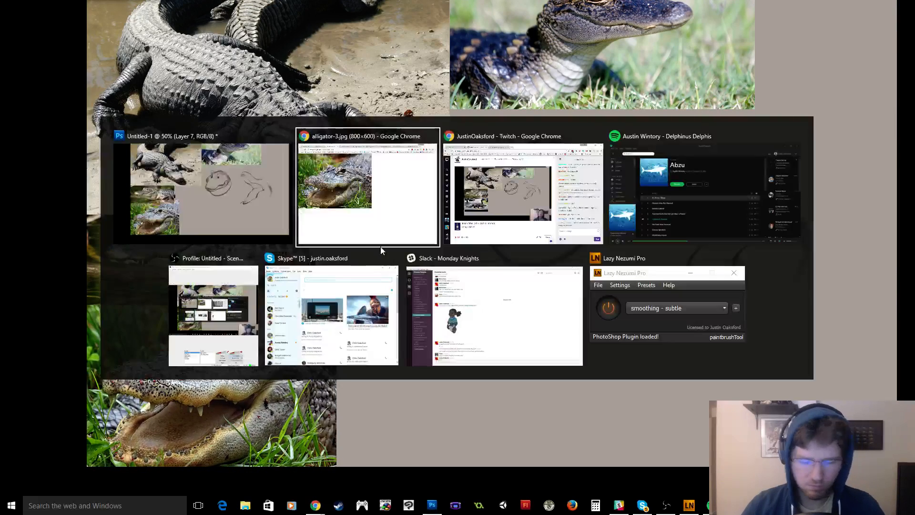
key("Escape")
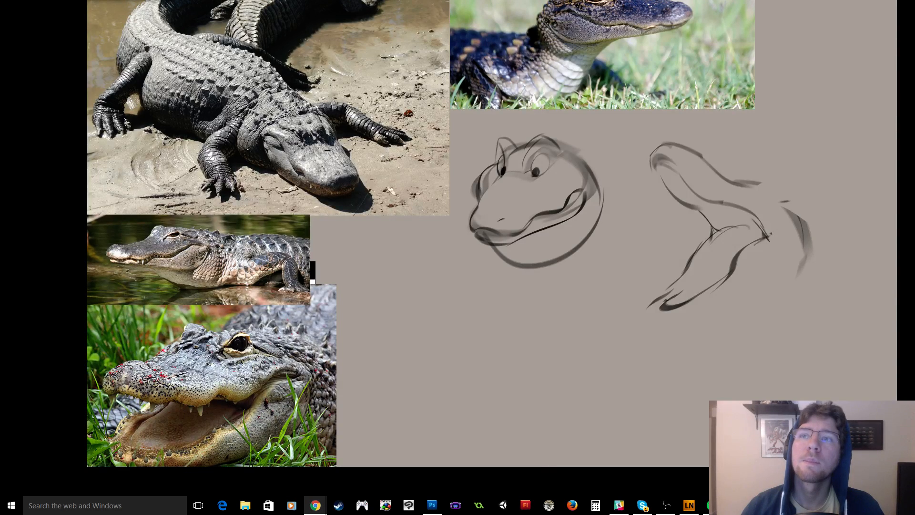
left_click(617, 339)
left_click_drag(663, 292, 592, 298)
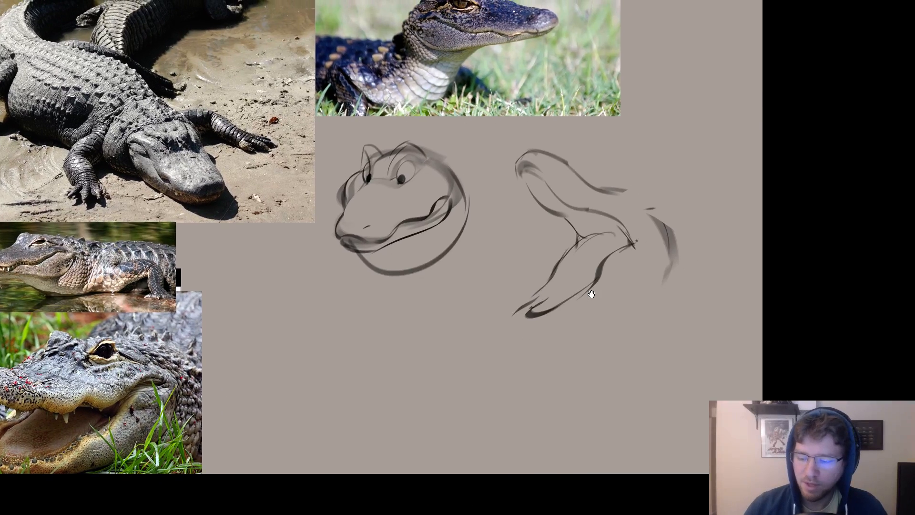
key("Tab")
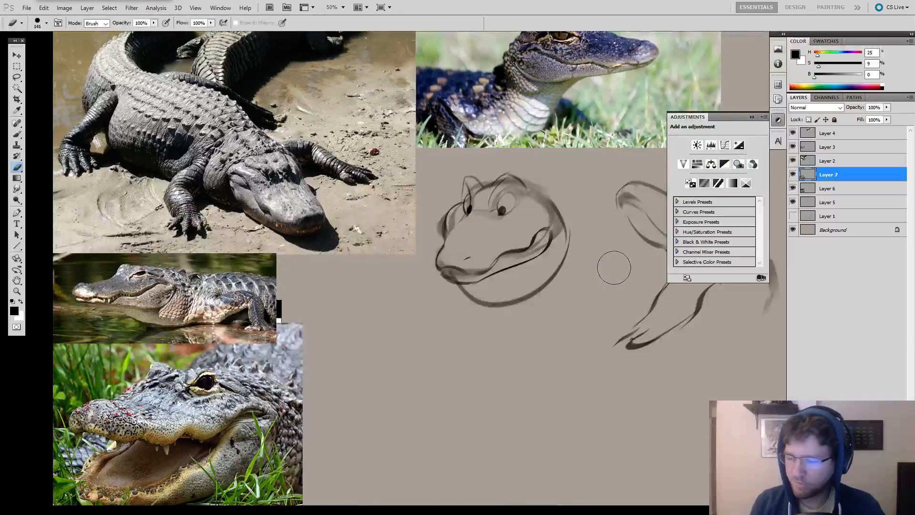
key("Tab")
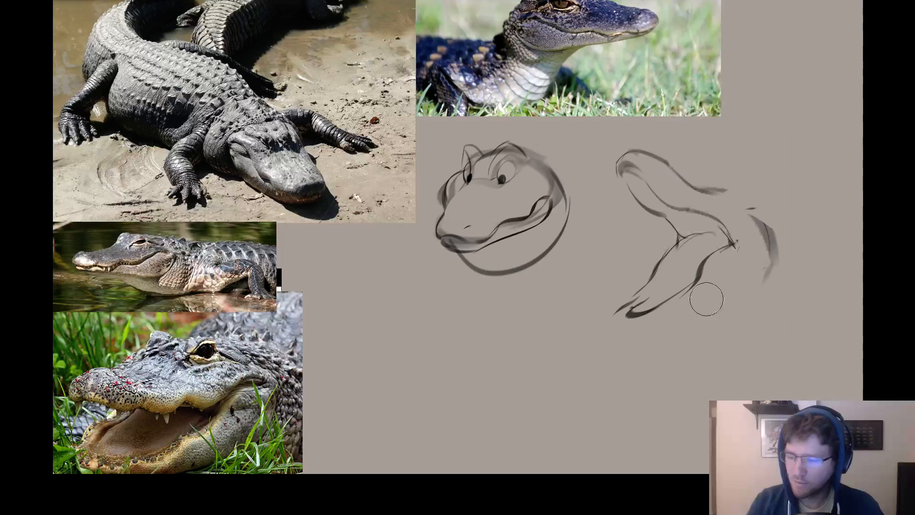
Erase the upper edge of the open-jawed head's lower jaw and try replacement strokes from the mouth corner.
left_click_drag(657, 332, 556, 327)
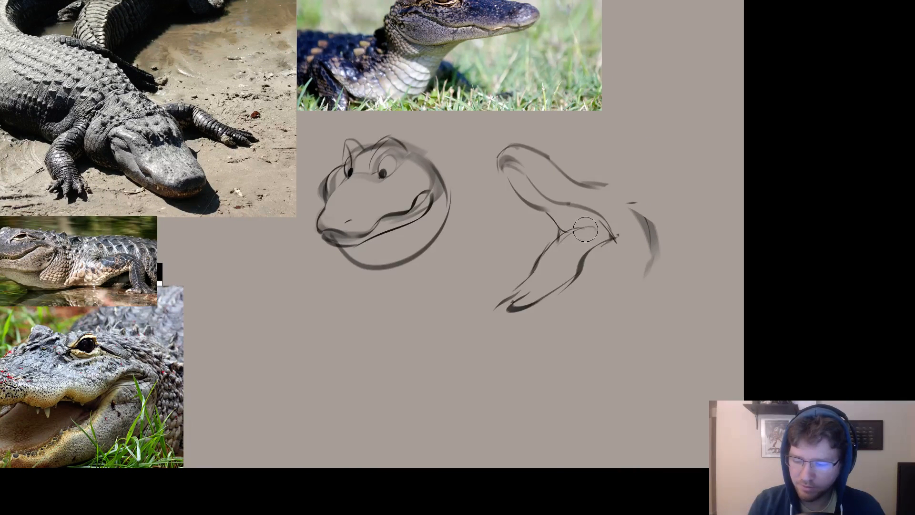
mouse_move(585, 229)
left_mouse_down()
mouse_move(539, 260)
mouse_move(543, 250)
mouse_move(533, 270)
mouse_move(552, 249)
left_mouse_up()
key("b")
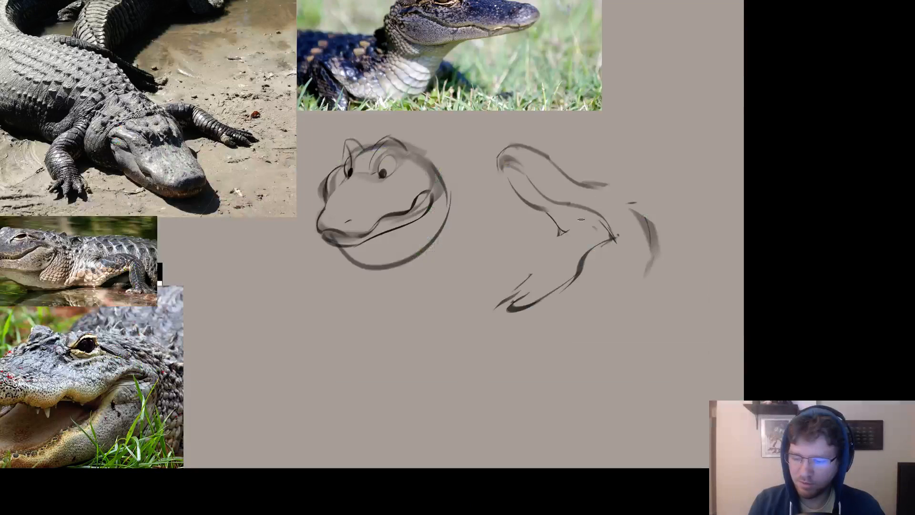
left_click_drag(596, 228, 560, 244)
key("ctrl+z")
key("ctrl+z")
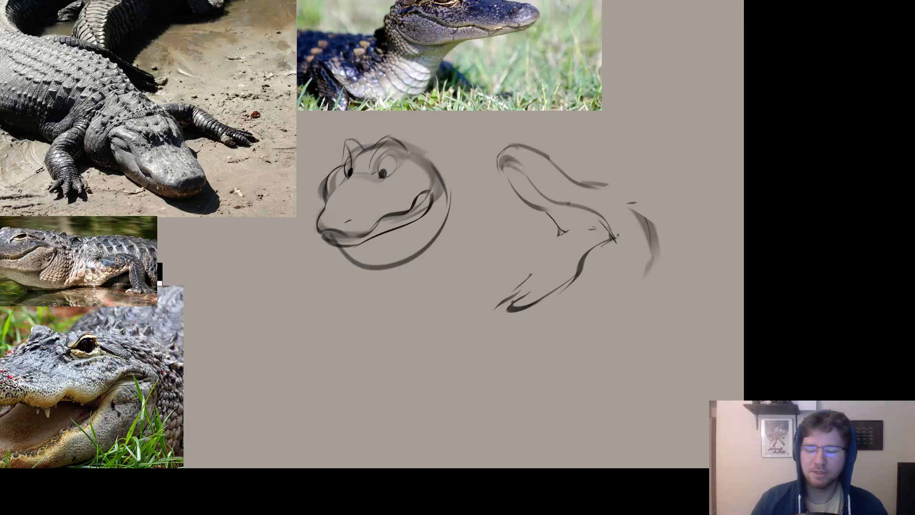
left_click_drag(571, 276, 556, 287)
mouse_move(547, 241)
left_mouse_down()
mouse_move(560, 253)
mouse_move(551, 257)
mouse_move(561, 256)
mouse_move(552, 232)
left_mouse_up()
key("ctrl+z")
key("ctrl+z")
key("ctrl+z")
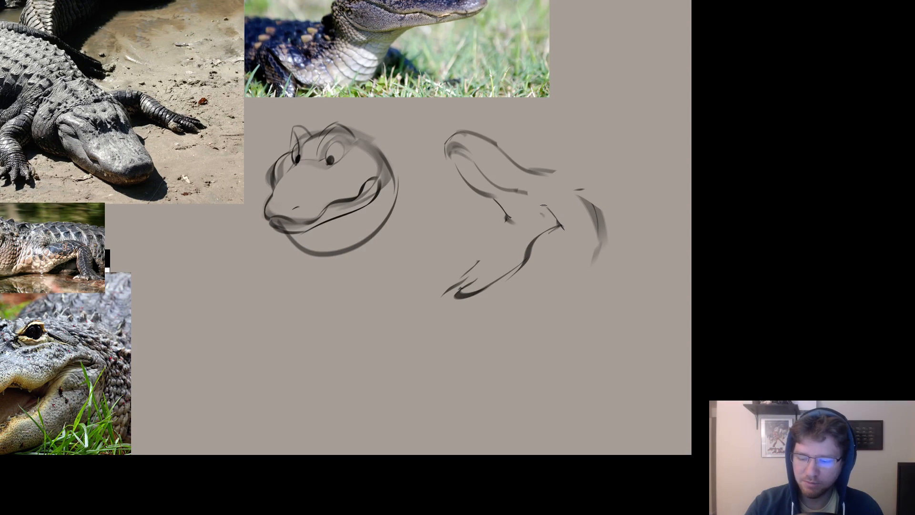
Erase the rest of the open-jawed head's lower jaw and sketch short new jaw strokes below the mouth corner.
mouse_move(508, 219)
left_mouse_down()
mouse_move(521, 223)
mouse_move(521, 253)
mouse_move(476, 278)
mouse_move(571, 253)
mouse_move(527, 261)
left_mouse_up()
key("e")
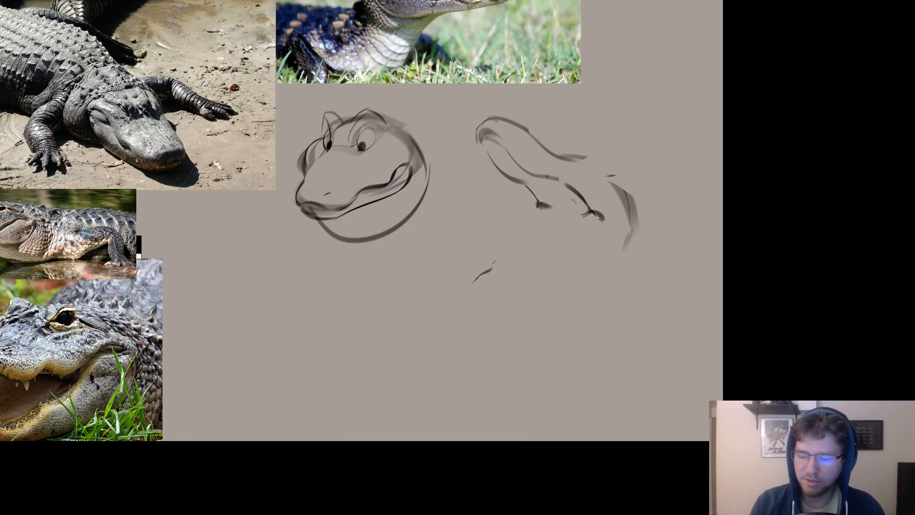
left_click_drag(601, 219, 585, 216)
left_click_drag(553, 218, 524, 241)
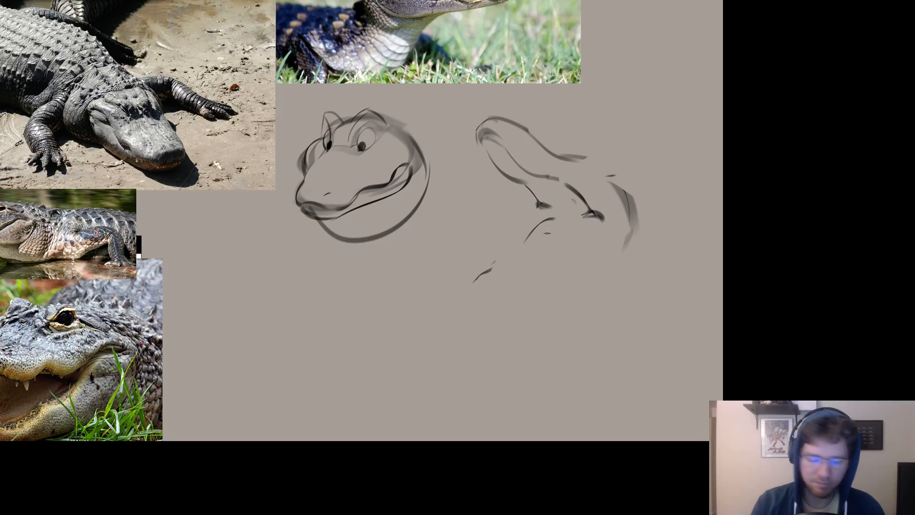
mouse_move(589, 219)
left_mouse_down()
mouse_move(510, 269)
mouse_move(544, 252)
mouse_move(515, 275)
left_mouse_up()
mouse_move(525, 241)
left_mouse_down()
mouse_move(485, 278)
mouse_move(497, 273)
mouse_move(491, 263)
mouse_move(475, 276)
mouse_move(509, 252)
mouse_move(489, 276)
mouse_move(503, 260)
mouse_move(519, 264)
mouse_move(551, 244)
left_mouse_up()
key("e")
key("b")
key("ctrl+z")
key("e")
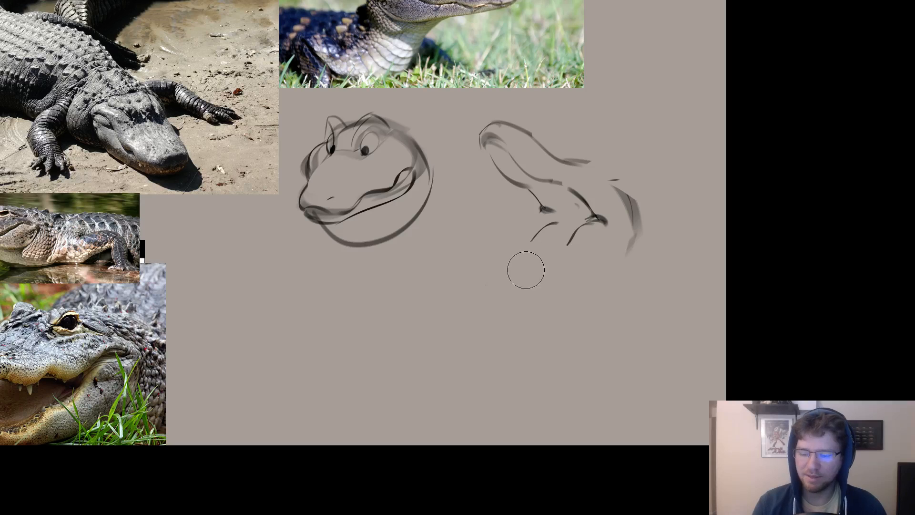
Erase the entire open-jawed head with a larger eraser, keeping only the closed-mouthed head on the canvas.
key("e")
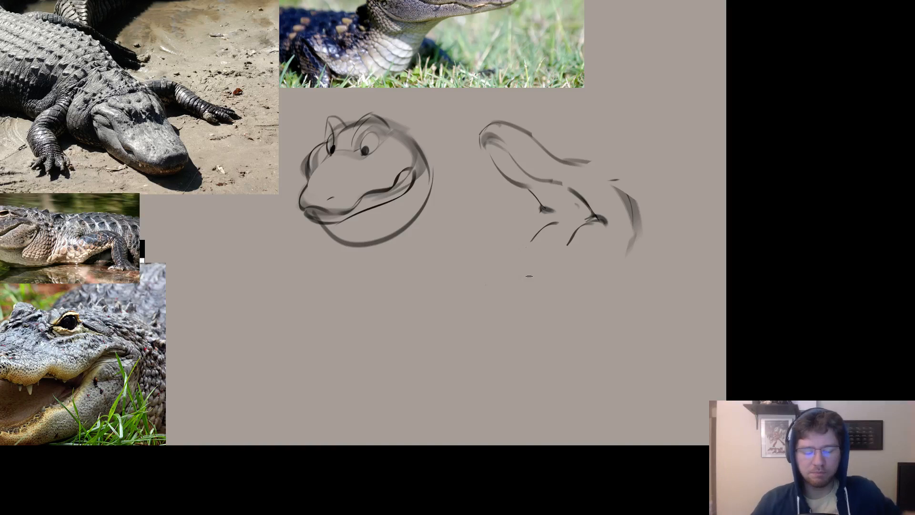
mouse_move(575, 325)
left_mouse_down()
mouse_move(604, 331)
mouse_move(587, 369)
left_mouse_up()
key("e")
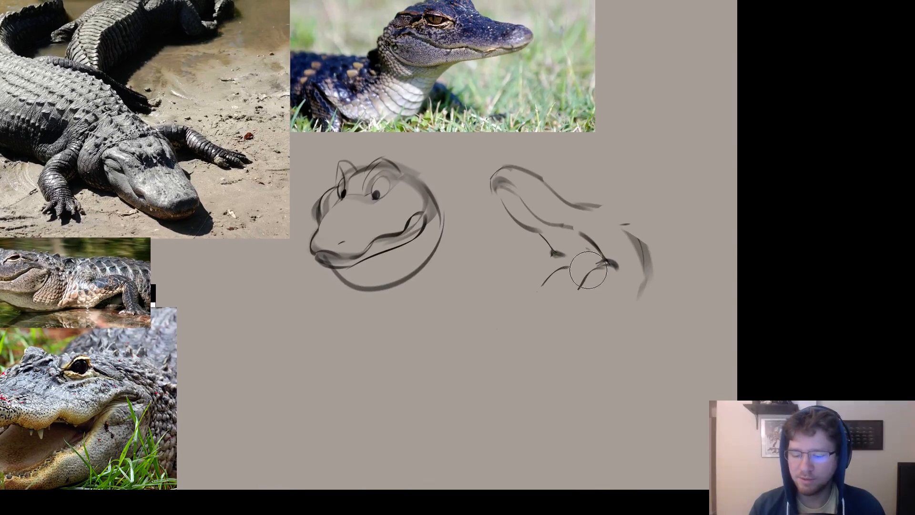
mouse_move(545, 244)
left_mouse_down()
mouse_move(559, 265)
mouse_move(546, 257)
mouse_move(563, 266)
mouse_move(558, 253)
mouse_move(570, 253)
mouse_move(565, 294)
left_mouse_up()
mouse_move(621, 264)
left_mouse_down()
mouse_move(471, 186)
mouse_move(602, 203)
mouse_move(486, 207)
mouse_move(597, 213)
left_mouse_up()
key("ctrl+z")
key("]")
key("]")
key("b")
key("e")
Erase the front contour of the closed-mouthed head's snout and redraw it as a cleaner curve from the eye to the nose tip.
left_click_drag(386, 198, 367, 205)
left_click_drag(374, 206, 377, 200)
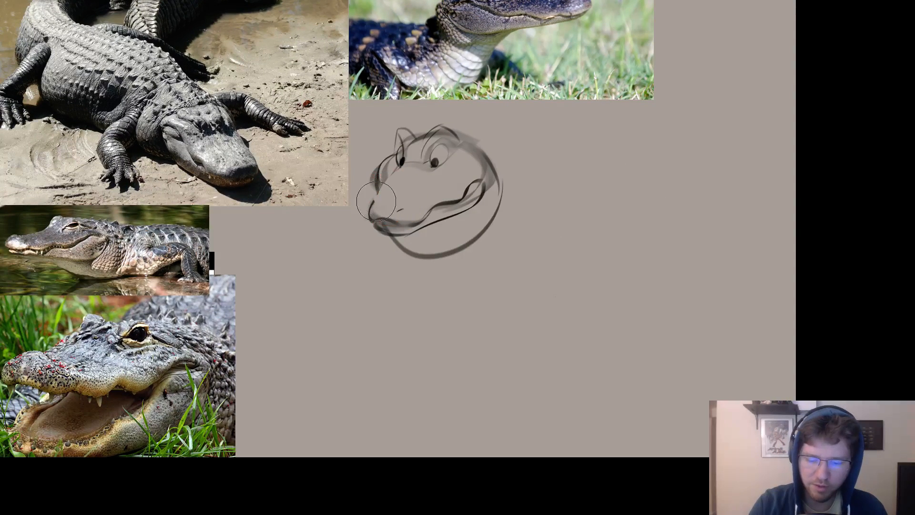
key("b")
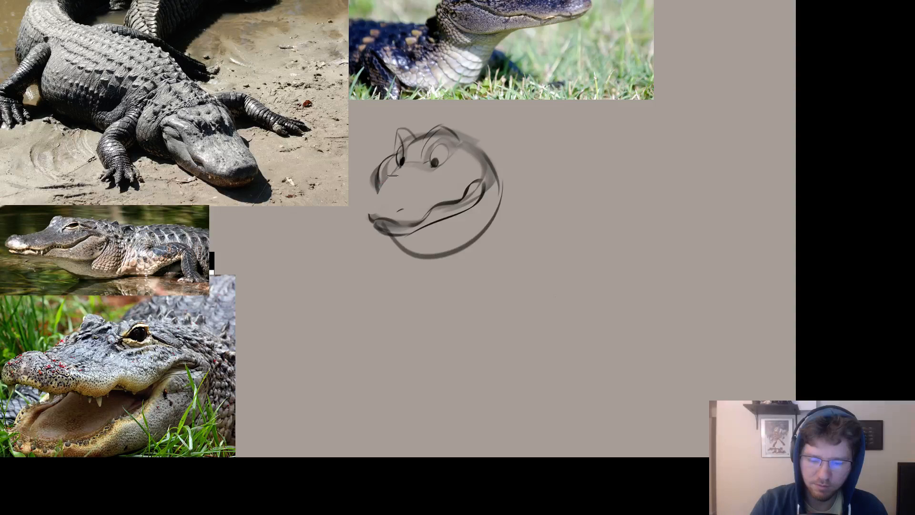
left_click_drag(392, 173, 365, 212)
key("ctrl+z")
left_click_drag(397, 170, 369, 205)
Start a new head below and beside the closed-mouthed one with a boxy brow bridge and a wide skull oval.
left_click_drag(588, 270, 627, 252)
left_click_drag(547, 313, 559, 289)
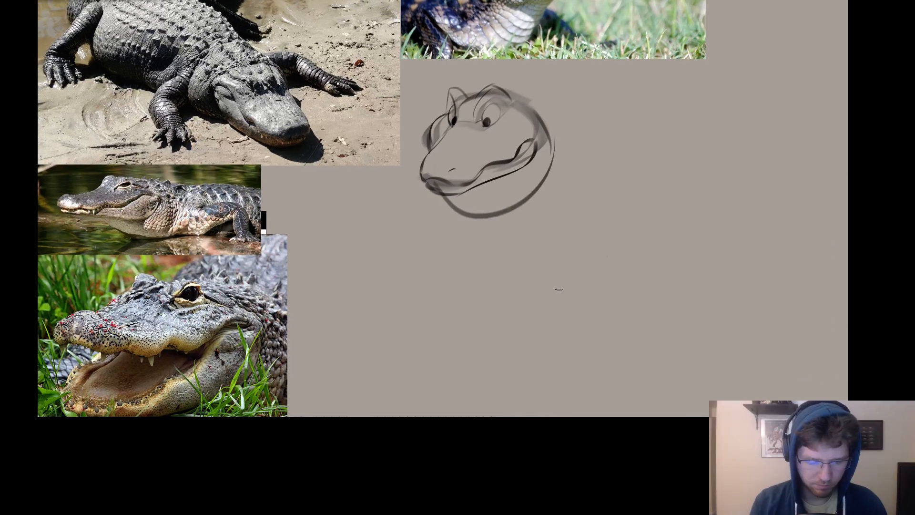
mouse_move(626, 233)
left_mouse_down()
mouse_move(596, 218)
mouse_move(582, 246)
left_mouse_up()
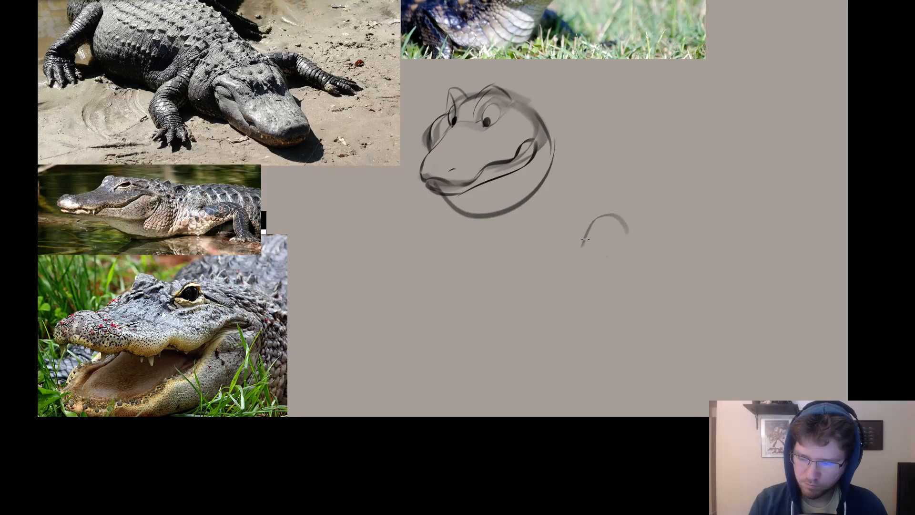
key("ctrl+z")
mouse_move(646, 208)
left_mouse_down()
mouse_move(625, 209)
mouse_move(606, 232)
mouse_move(605, 222)
mouse_move(632, 234)
mouse_move(651, 210)
mouse_move(648, 229)
mouse_move(539, 240)
mouse_move(539, 267)
left_mouse_up()
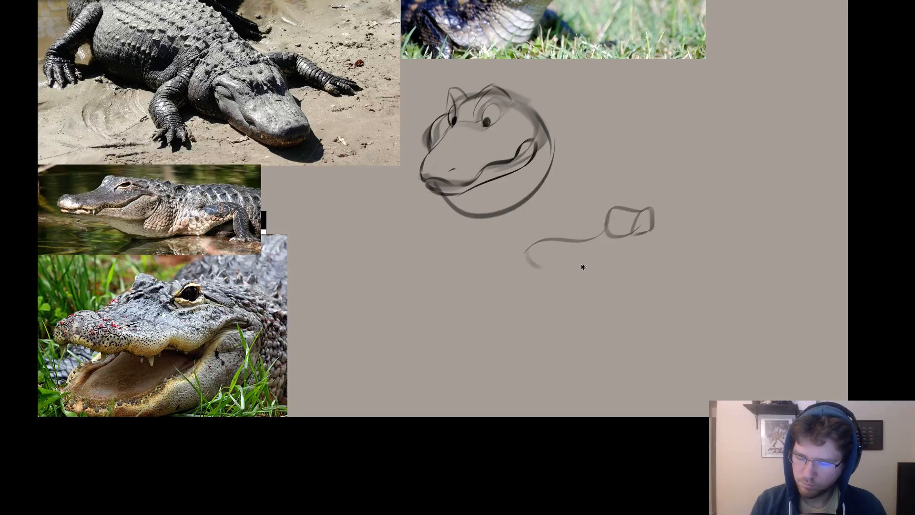
key("ctrl+z")
mouse_move(608, 220)
left_mouse_down()
mouse_move(547, 263)
mouse_move(710, 250)
mouse_move(656, 221)
left_mouse_up()
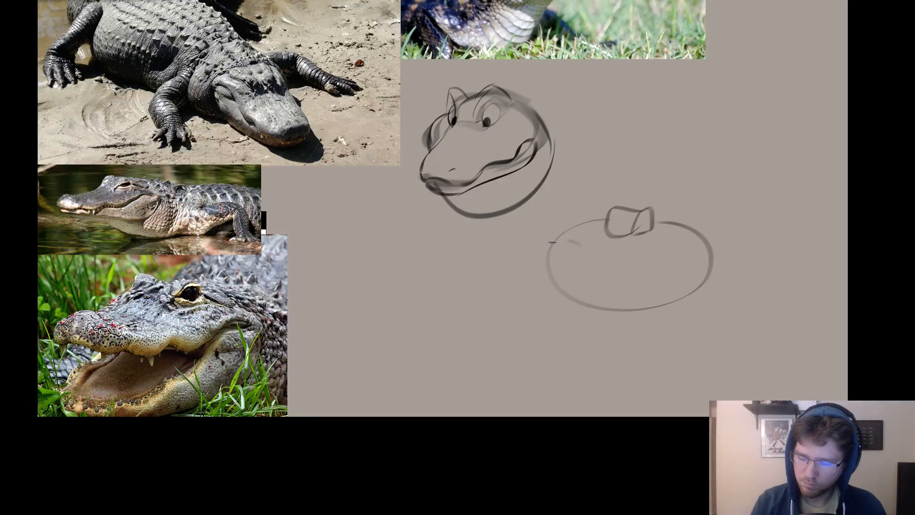
Sketch a snout oval overlapping the front of the new head's skull and a wavy upper lip line behind it.
mouse_move(552, 242)
left_mouse_down()
mouse_move(554, 279)
mouse_move(540, 244)
mouse_move(581, 281)
mouse_move(551, 282)
mouse_move(602, 286)
mouse_move(586, 285)
mouse_move(654, 270)
mouse_move(696, 275)
mouse_move(566, 279)
mouse_move(539, 321)
mouse_move(596, 337)
left_mouse_up()
key("ctrl+z")
Draw an open lower jaw beneath the new head's lip line, darken the snout's upper curve, and mark the nostril.
key("ctrl+z")
key("ctrl+z")
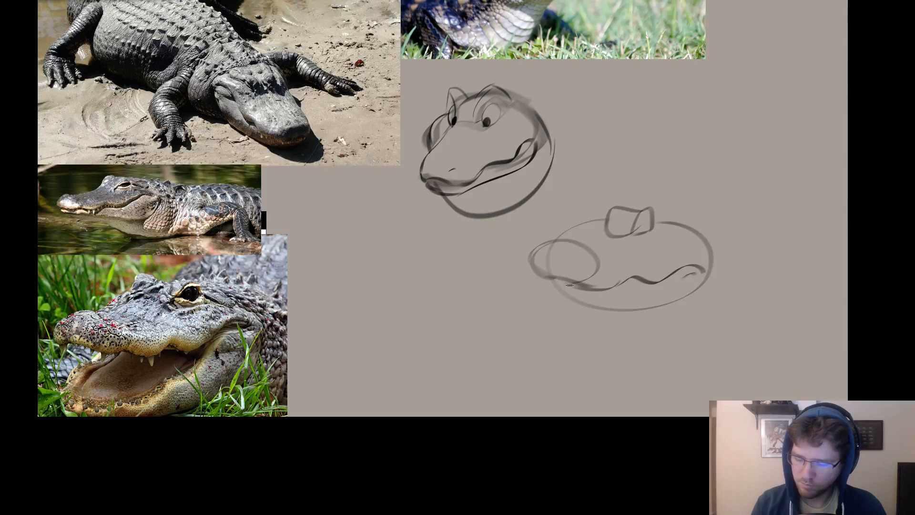
mouse_move(565, 283)
left_mouse_down()
mouse_move(556, 327)
mouse_move(555, 313)
mouse_move(585, 336)
mouse_move(676, 305)
left_mouse_up()
key("ctrl+z")
key("ctrl+z")
mouse_move(698, 274)
left_mouse_down()
mouse_move(638, 326)
mouse_move(577, 339)
left_mouse_up()
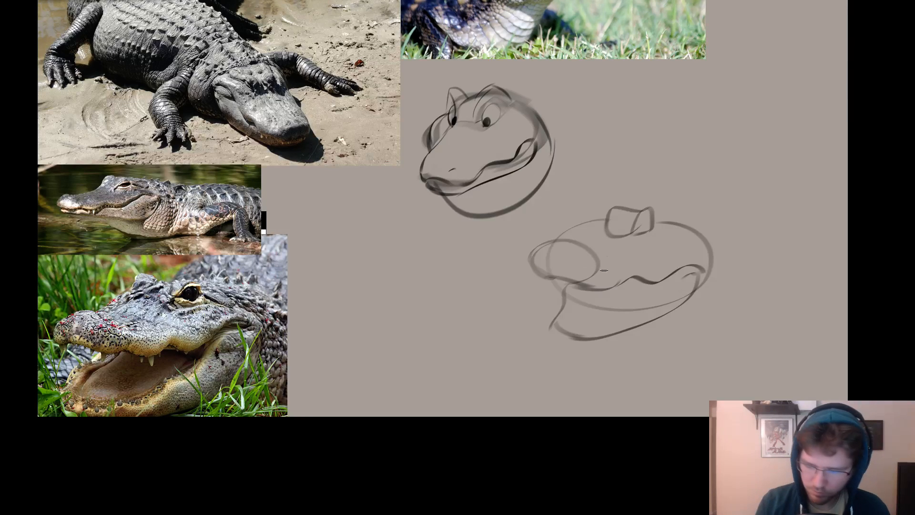
mouse_move(599, 257)
left_mouse_down()
mouse_move(576, 239)
mouse_move(535, 270)
left_mouse_up()
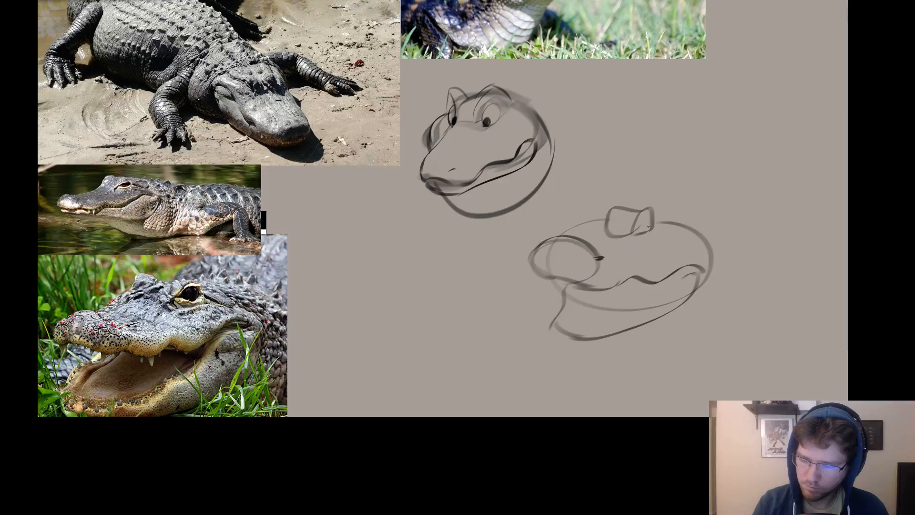
Draw oval eyes with pupils on both sides of the new head's brow bridge.
mouse_move(644, 222)
left_mouse_down()
mouse_move(659, 217)
mouse_move(643, 235)
mouse_move(659, 223)
mouse_move(643, 222)
mouse_move(652, 237)
mouse_move(644, 217)
mouse_move(603, 234)
mouse_move(612, 208)
mouse_move(597, 196)
left_mouse_up()
key("ctrl+z")
key("ctrl+z")
Draw peaked brow ridges above both eyes of the new head.
key("ctrl+z")
key("ctrl+z")
key("ctrl+z")
mouse_move(602, 228)
left_mouse_down()
mouse_move(603, 194)
mouse_move(596, 230)
mouse_move(578, 237)
mouse_move(604, 231)
mouse_move(576, 234)
mouse_move(601, 212)
mouse_move(589, 226)
mouse_move(601, 215)
mouse_move(644, 227)
left_mouse_up()
key("ctrl+z")
key("ctrl+z")
key("ctrl+z")
mouse_move(600, 199)
left_mouse_down()
mouse_move(589, 227)
mouse_move(601, 191)
left_mouse_up()
left_click_drag(641, 217, 668, 197)
key("ctrl+z")
key("ctrl+z")
mouse_move(601, 194)
left_mouse_down()
mouse_move(600, 182)
mouse_move(629, 202)
left_mouse_up()
mouse_move(602, 203)
left_mouse_down()
mouse_move(672, 199)
mouse_move(666, 195)
left_mouse_up()
key("ctrl+z")
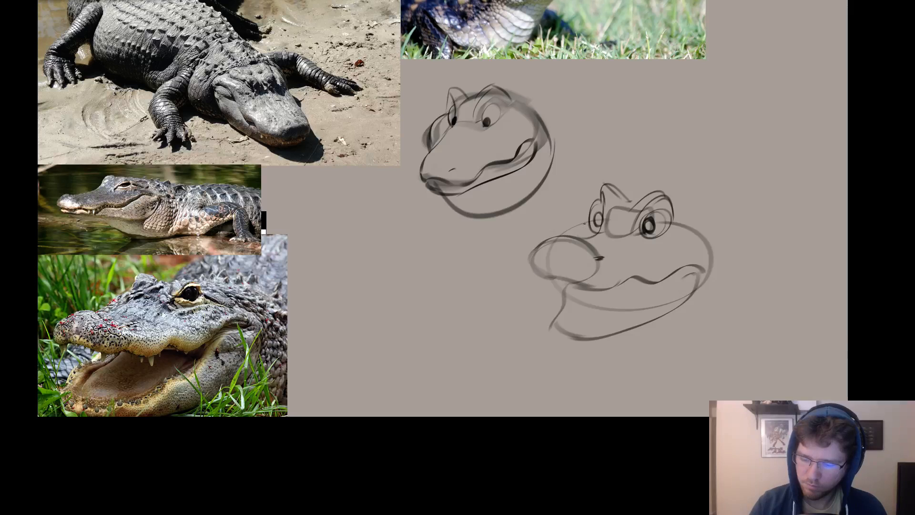
Strengthen the new head's contour between the snout and far eye and along the back of the skull.
left_click_drag(555, 239, 587, 222)
key("ctrl+z")
mouse_move(667, 223)
left_mouse_down()
mouse_move(697, 235)
mouse_move(715, 283)
mouse_move(652, 218)
mouse_move(658, 209)
left_mouse_up()
Erase both pupils of the new head and redraw them as dark ovals toward the snout side.
key("e")
key("b")
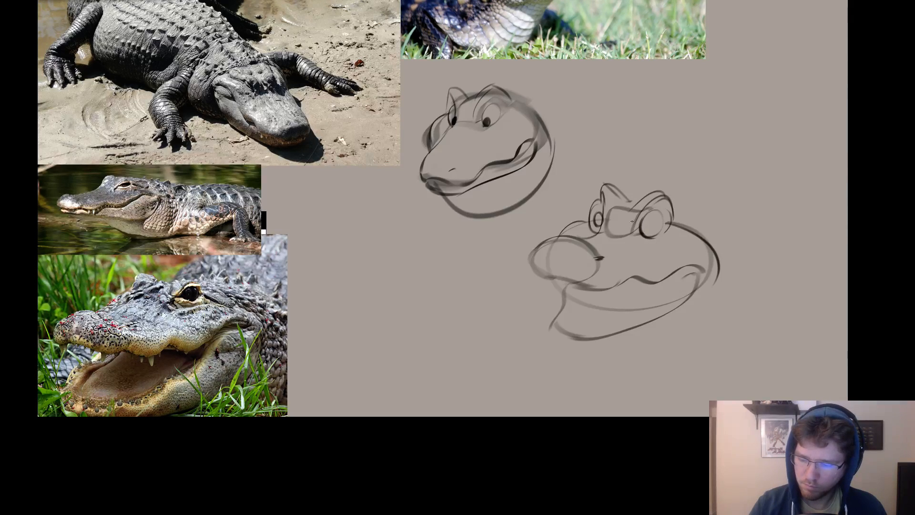
left_click_drag(594, 223, 598, 220)
key("ctrl+z")
key("e")
key("b")
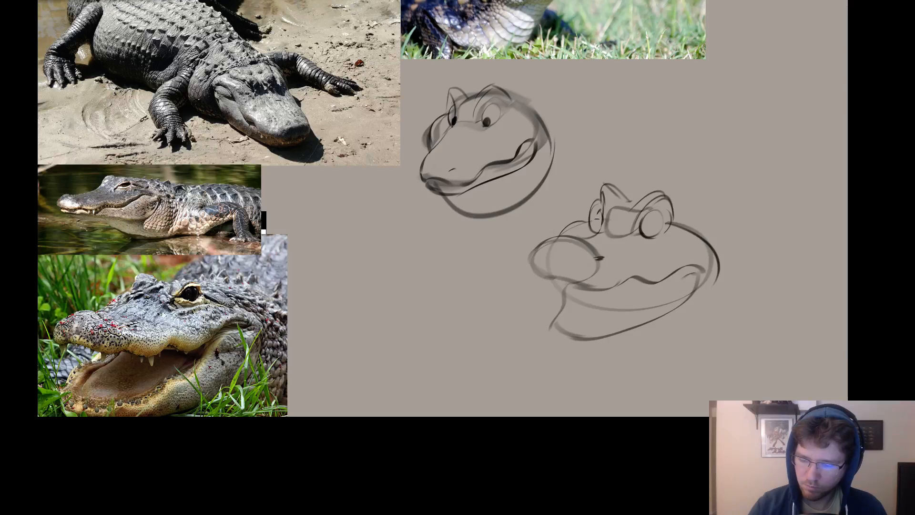
mouse_move(596, 219)
left_mouse_down()
mouse_move(646, 223)
mouse_move(644, 209)
mouse_move(658, 209)
mouse_move(635, 216)
mouse_move(658, 192)
mouse_move(669, 206)
mouse_move(647, 194)
left_mouse_up()
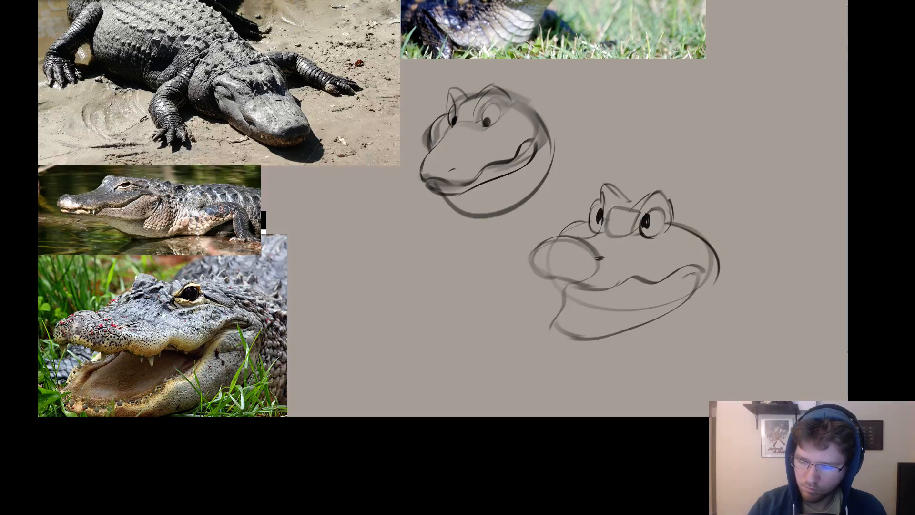
Redraw the new head's lower jaw dropped wider open, with an inner mouth line behind its front edge.
mouse_move(555, 331)
left_mouse_down()
mouse_move(577, 298)
mouse_move(552, 370)
left_mouse_up()
left_click_drag(587, 337, 688, 296)
mouse_move(558, 365)
left_mouse_down()
mouse_move(629, 364)
mouse_move(579, 375)
mouse_move(681, 312)
left_mouse_up()
key("ctrl+z")
left_click_drag(698, 277, 679, 308)
left_click_drag(589, 291, 573, 348)
Erase the pupils inside the new head's eyes and fill in new dark ones higher in each eye.
key("e")
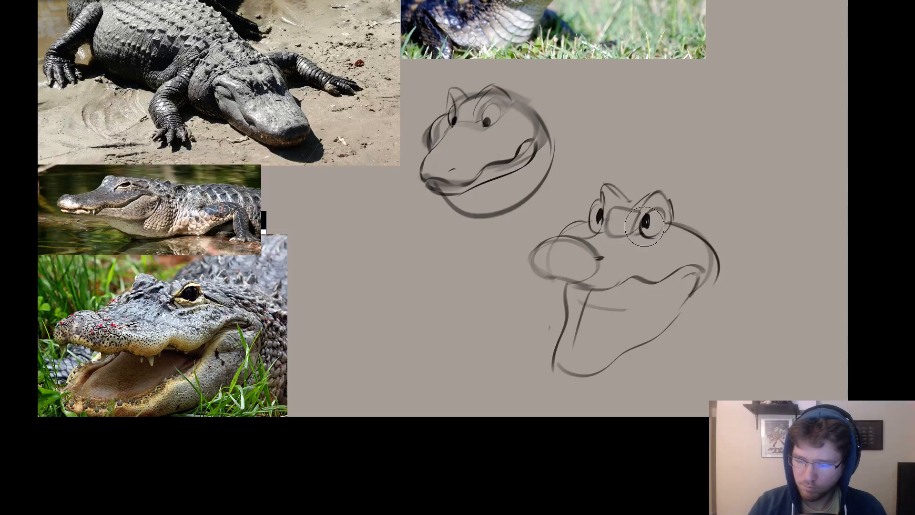
left_click_drag(650, 218, 648, 227)
mouse_move(591, 226)
left_mouse_down()
mouse_move(596, 209)
mouse_move(597, 234)
left_mouse_up()
key("b")
key("ctrl+z")
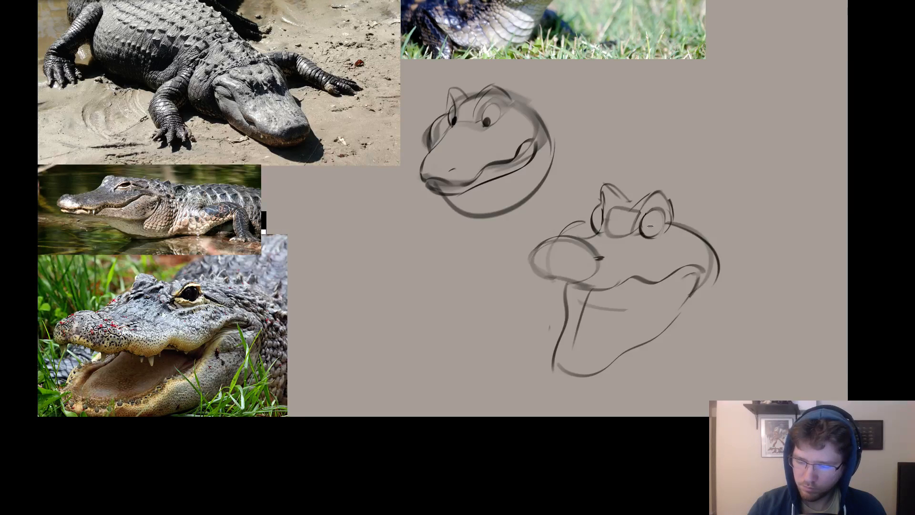
left_click_drag(651, 210, 649, 219)
key("ctrl+z")
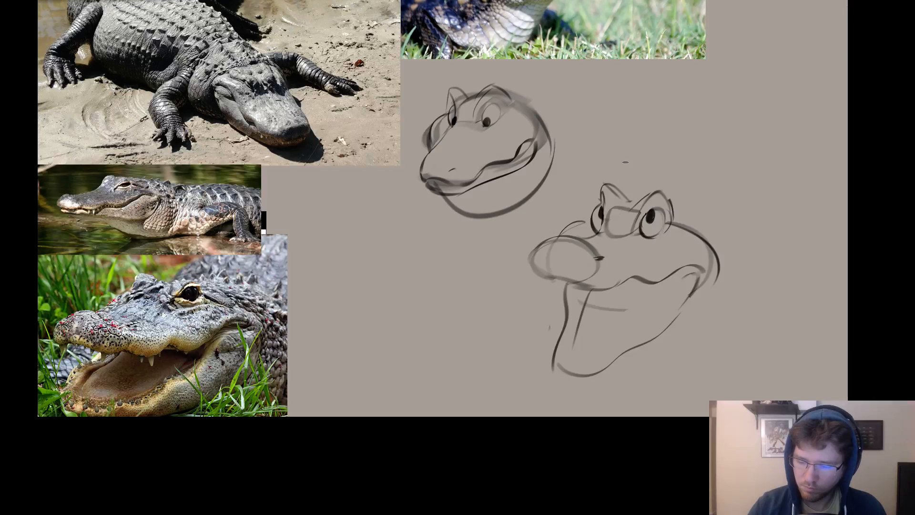
key("ctrl+z")
Replace the rounded back of the new head's skull with a straight slope from the eye and an angular jaw corner.
mouse_move(694, 254)
left_mouse_down()
mouse_move(713, 262)
mouse_move(711, 287)
left_mouse_up()
key("ctrl+z")
key("e")
mouse_move(699, 234)
left_mouse_down()
mouse_move(727, 264)
mouse_move(684, 236)
mouse_move(706, 242)
left_mouse_up()
key("b")
key("ctrl+z")
mouse_move(671, 216)
left_mouse_down()
mouse_move(725, 242)
mouse_move(710, 287)
left_mouse_up()
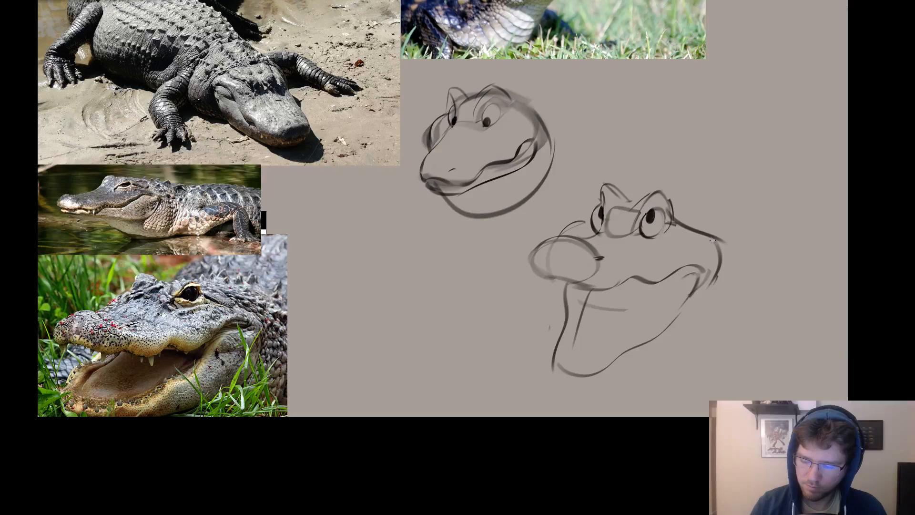
Add a cheek crease at the mouth corner, erase the straight skull slope, and draw a fuller rounded contour behind the jaw.
key("ctrl+z")
left_click_drag(656, 249, 710, 271)
key("ctrl+z")
key("e")
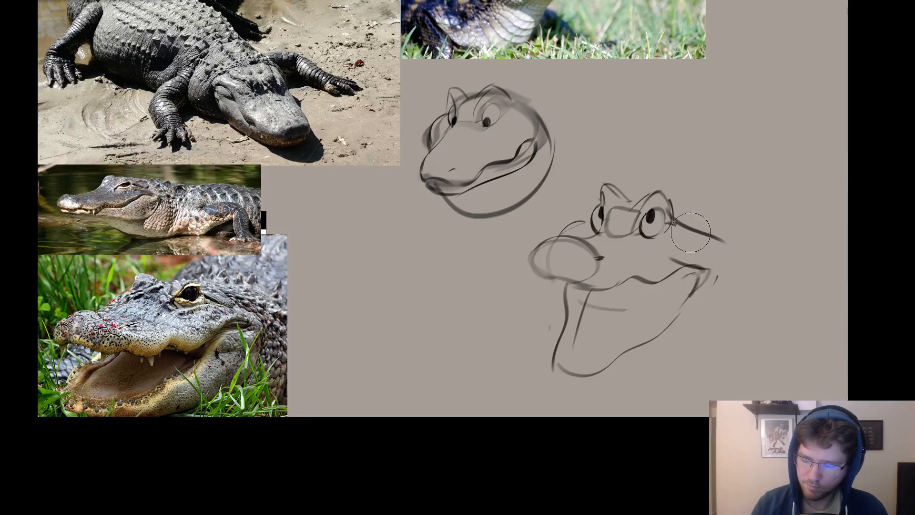
left_click_drag(691, 232, 721, 239)
key("b")
mouse_move(681, 216)
left_mouse_down()
mouse_move(731, 245)
mouse_move(698, 317)
left_mouse_up()
key("ctrl+z")
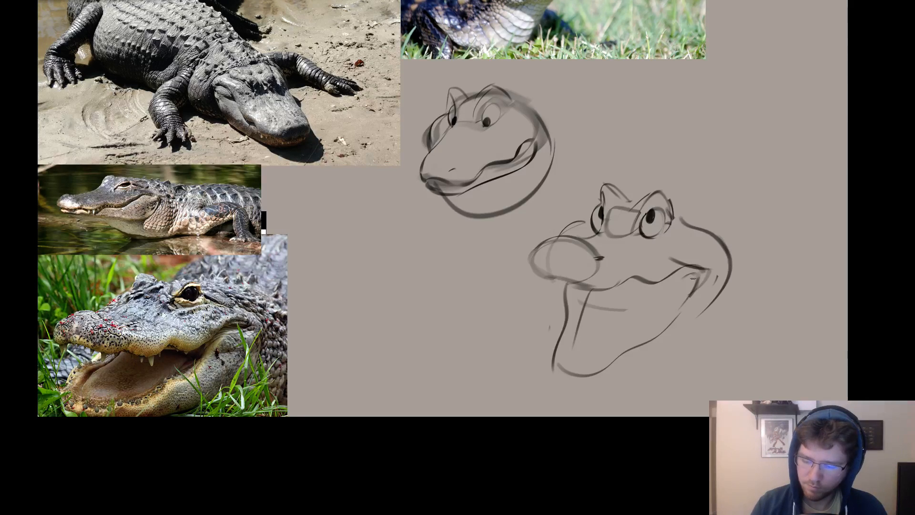
Draw a large rounded throat pouch around the open-jawed head's lower jaw, from under the snout up to the cheek.
left_click_drag(729, 260, 672, 334)
left_click_drag(568, 281, 571, 354)
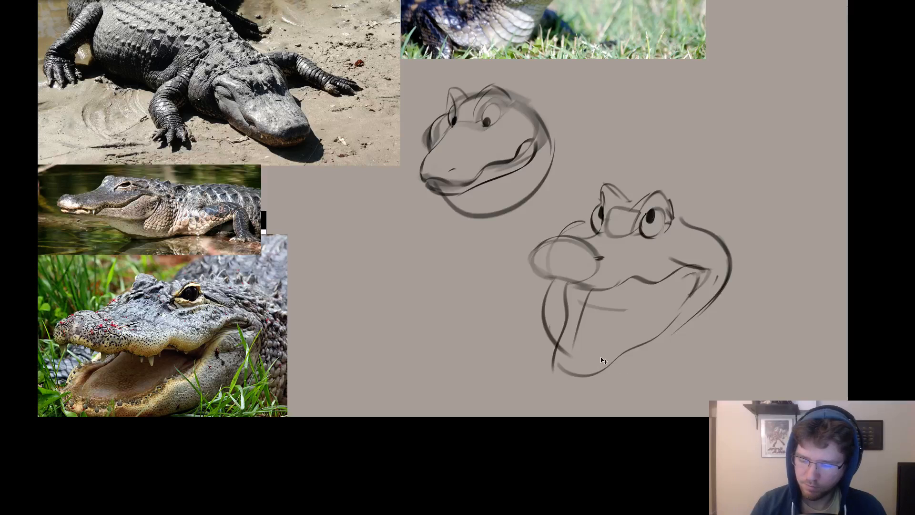
key("ctrl+z")
mouse_move(551, 276)
left_mouse_down()
mouse_move(545, 359)
mouse_move(539, 294)
mouse_move(721, 326)
left_mouse_up()
key("ctrl+z")
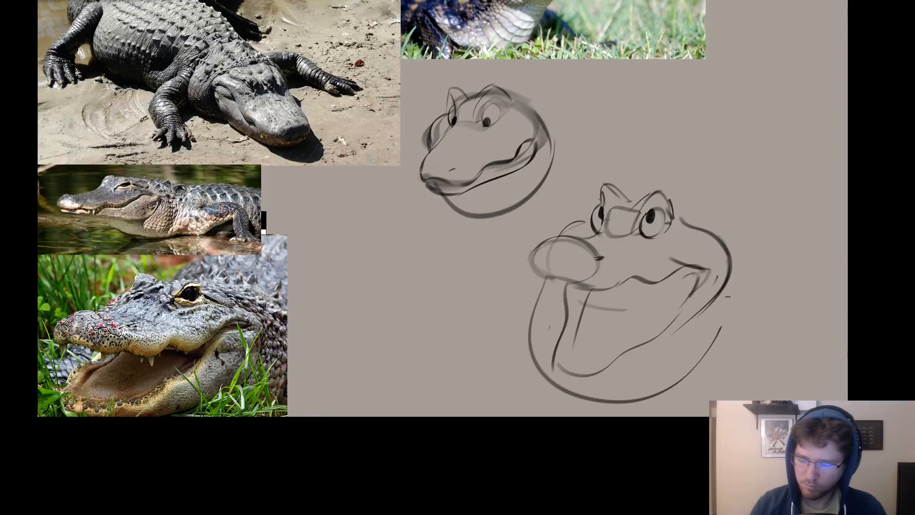
left_click_drag(729, 284, 720, 326)
Reinforce the lower jaw's lip with a second, darker contour running from the cheek to the front of the jaw.
mouse_move(551, 360)
left_mouse_down()
mouse_move(578, 383)
mouse_move(598, 383)
mouse_move(660, 347)
left_mouse_up()
key("ctrl+z")
Add a vertical line at the front of the open mouth and darken the upper lip's edge beneath the snout.
key("ctrl+z")
mouse_move(702, 317)
left_mouse_down()
mouse_move(669, 351)
mouse_move(586, 377)
left_mouse_up()
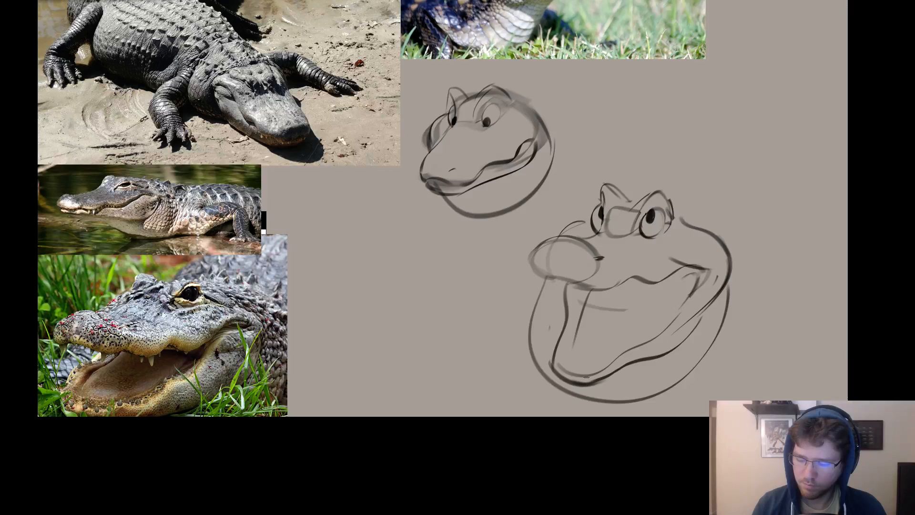
left_click_drag(716, 309, 689, 336)
left_click_drag(565, 278, 545, 347)
key("ctrl+z")
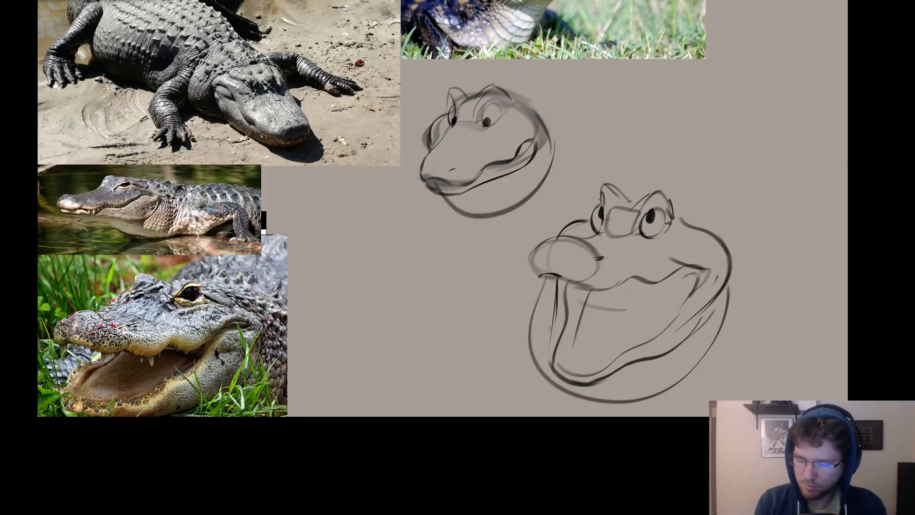
mouse_move(537, 276)
left_mouse_down()
mouse_move(599, 296)
mouse_move(630, 280)
left_mouse_up()
key("ctrl+z")
key("e")
mouse_move(685, 260)
left_mouse_down()
mouse_move(667, 259)
mouse_move(710, 272)
mouse_move(654, 212)
left_mouse_up()
key("b")
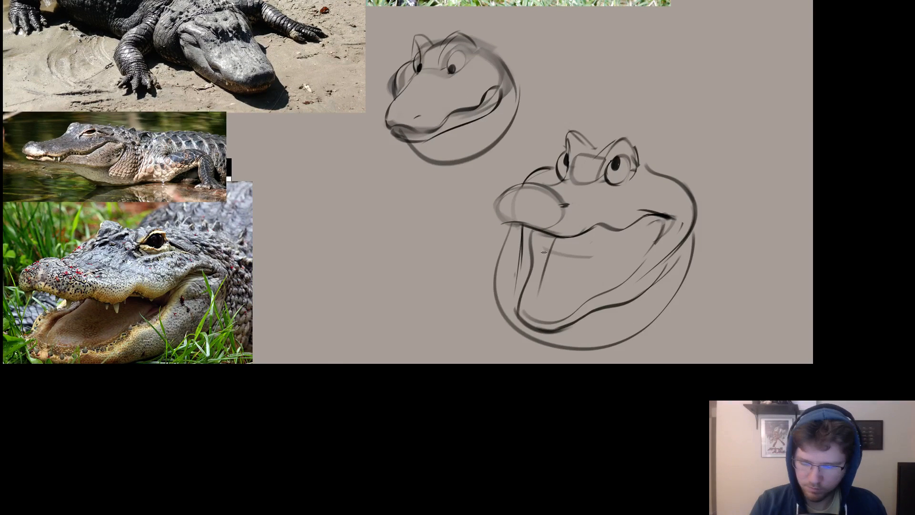
Replace the straight line inside the mouth with a curved inner contour along the far side of the lower jaw.
key("e")
key("b")
mouse_move(553, 242)
left_mouse_down()
mouse_move(541, 294)
mouse_move(541, 252)
mouse_move(534, 311)
mouse_move(562, 307)
mouse_move(622, 261)
left_mouse_up()
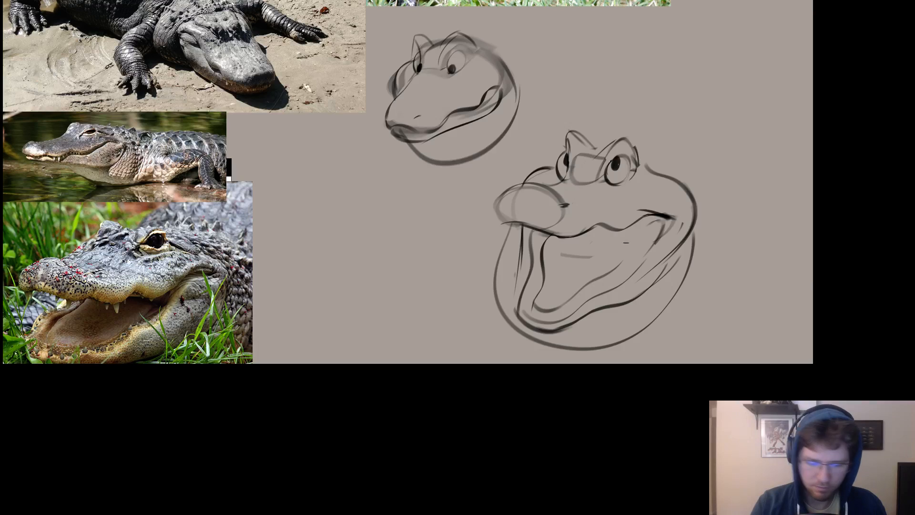
key("ctrl+z")
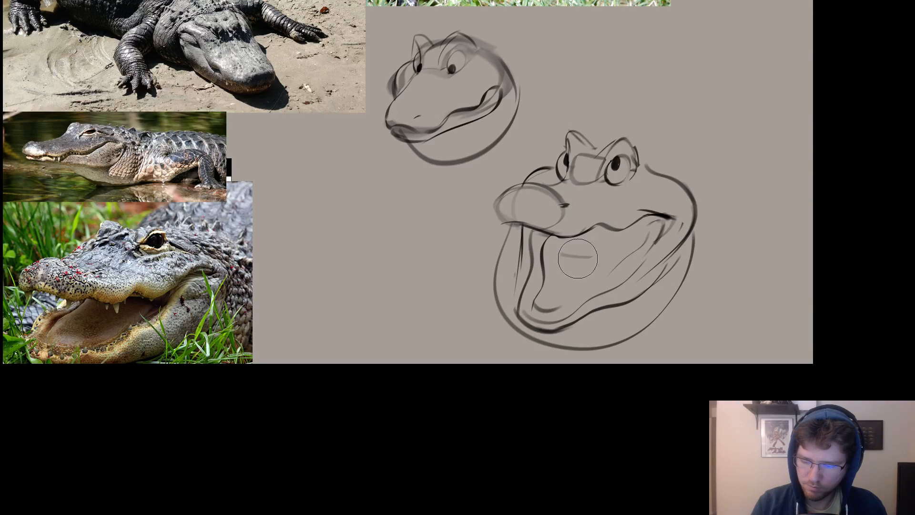
Draw a curved line inside the mouth down from the upper lip, and darken the lower corner of the inner jaw contour.
left_click_drag(601, 228, 572, 275)
key("ctrl+z")
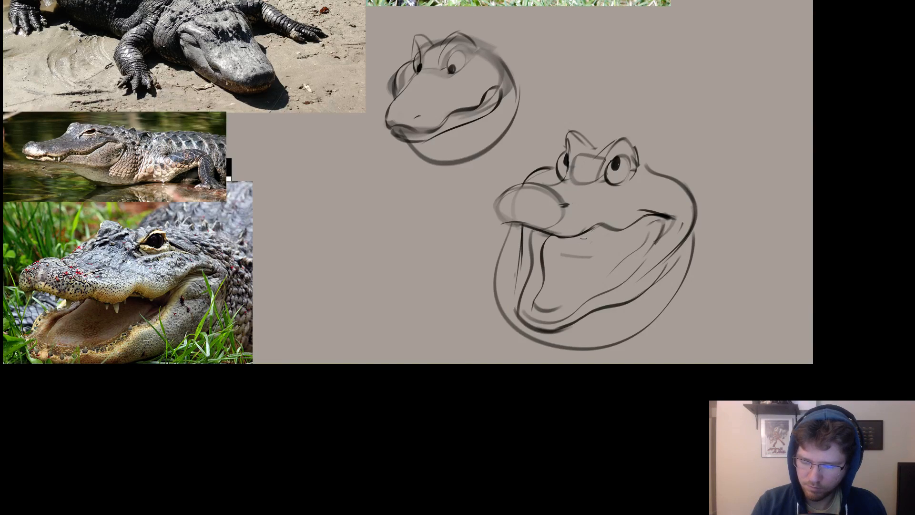
left_click_drag(593, 230, 562, 285)
key("ctrl+z")
left_click_drag(599, 227, 557, 280)
key("ctrl+z")
mouse_move(601, 227)
left_mouse_down()
mouse_move(576, 269)
mouse_move(540, 298)
mouse_move(549, 307)
mouse_move(542, 286)
mouse_move(558, 306)
left_mouse_up()
key("e")
key("b")
left_click_drag(539, 290, 557, 302)
key("ctrl+z")
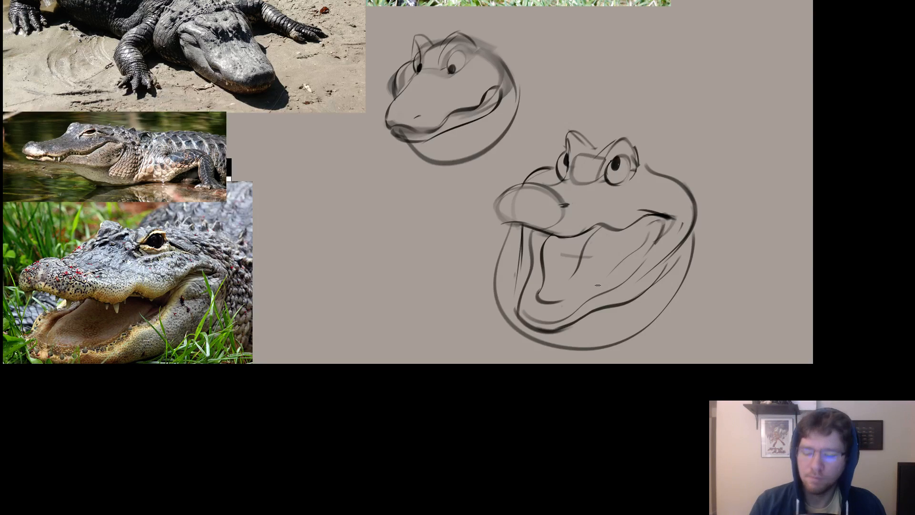
Soften the vertical lines at the front of the mouth with the eraser and try redrawing the long one below the snout.
left_click_drag(569, 231, 601, 237)
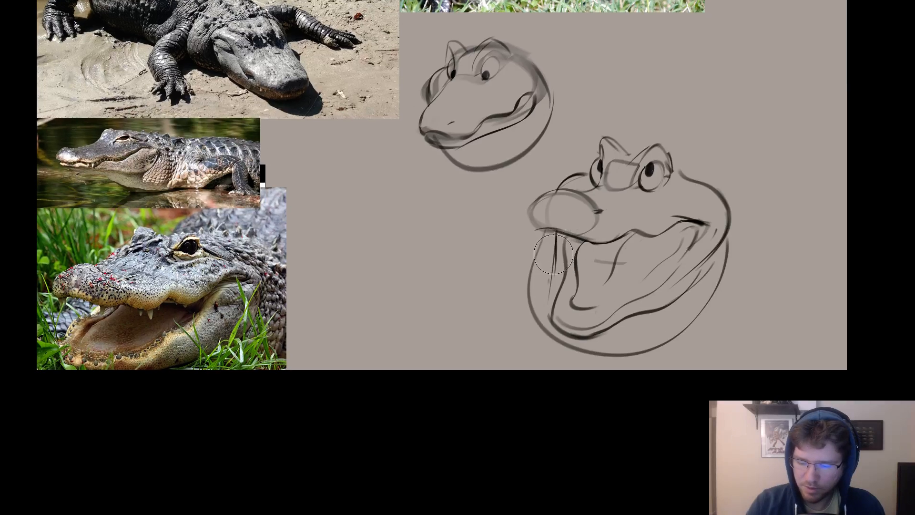
left_click_drag(553, 254, 548, 270)
key("b")
left_click_drag(555, 233, 554, 289)
key("ctrl+z")
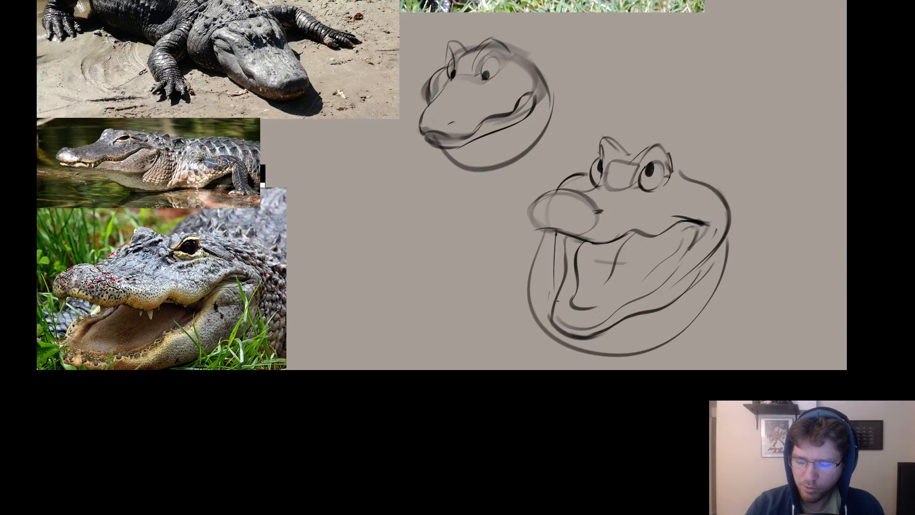
key("ctrl+z")
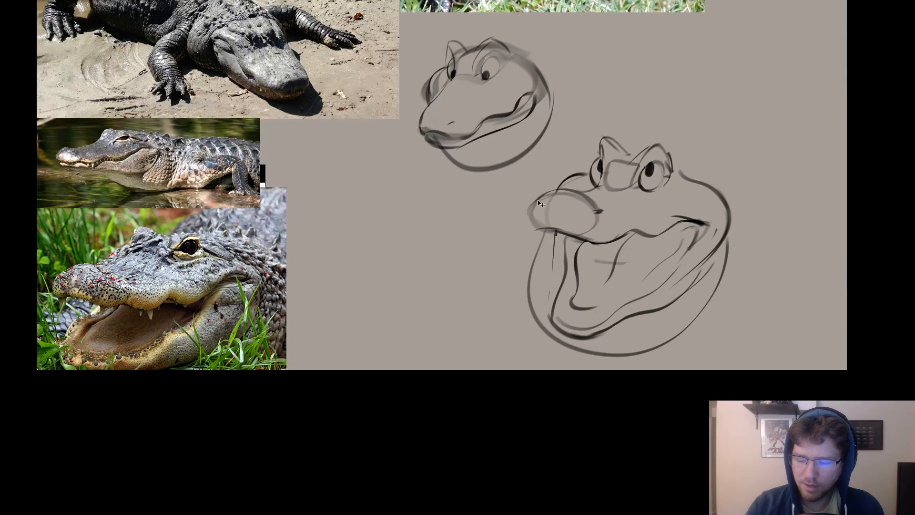
Darken the snout's rounded front outline and erase the overlapping construction lines inside it.
mouse_move(539, 198)
left_mouse_down()
mouse_move(538, 225)
mouse_move(528, 218)
mouse_move(543, 232)
left_mouse_up()
key("ctrl+z")
key("ctrl+z")
left_click_drag(713, 180, 708, 129)
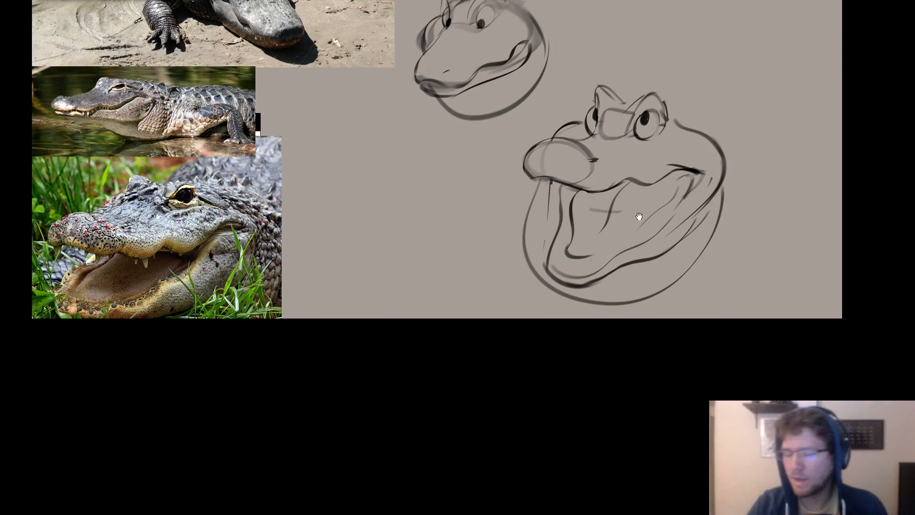
mouse_move(639, 214)
left_mouse_down()
mouse_move(676, 214)
mouse_move(668, 233)
left_mouse_up()
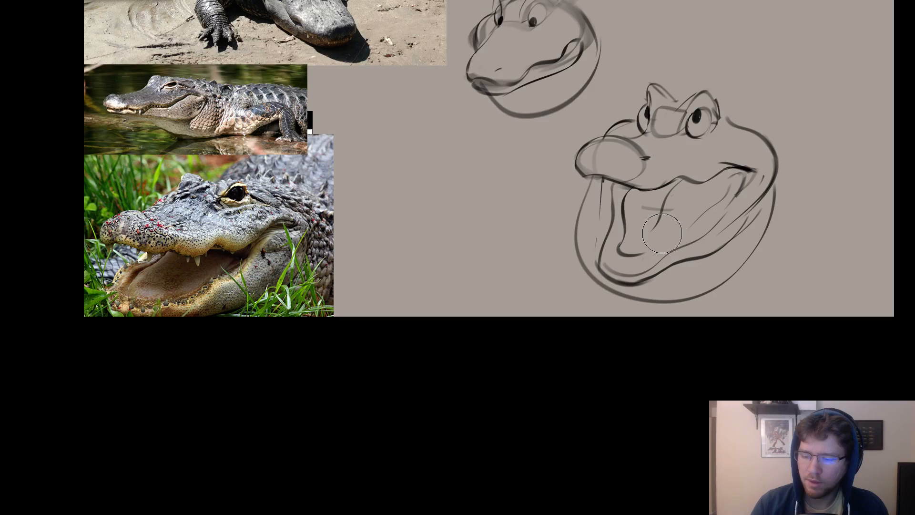
left_click_drag(610, 148, 595, 155)
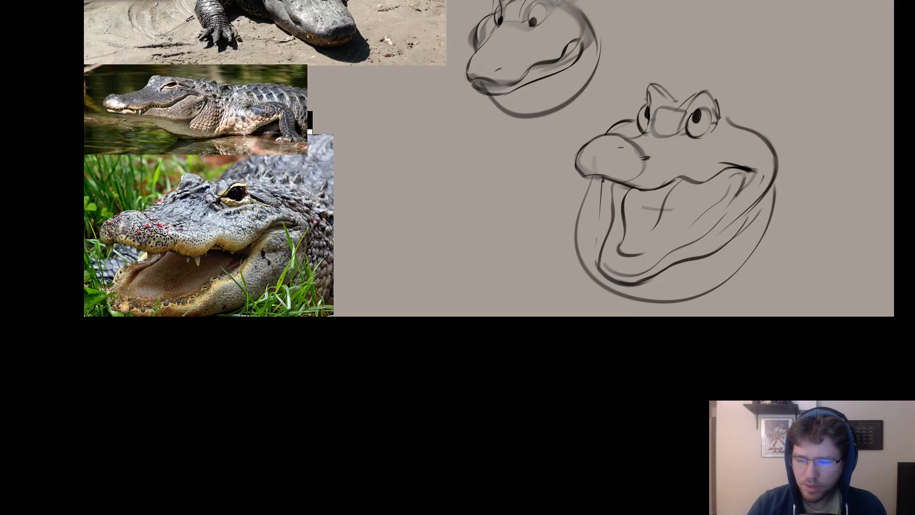
left_click_drag(661, 153, 656, 147)
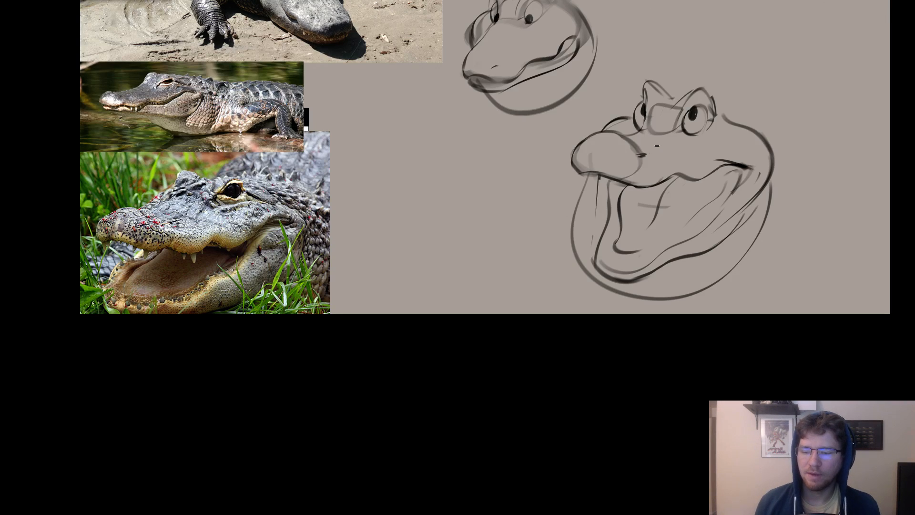
left_click_drag(688, 219, 653, 291)
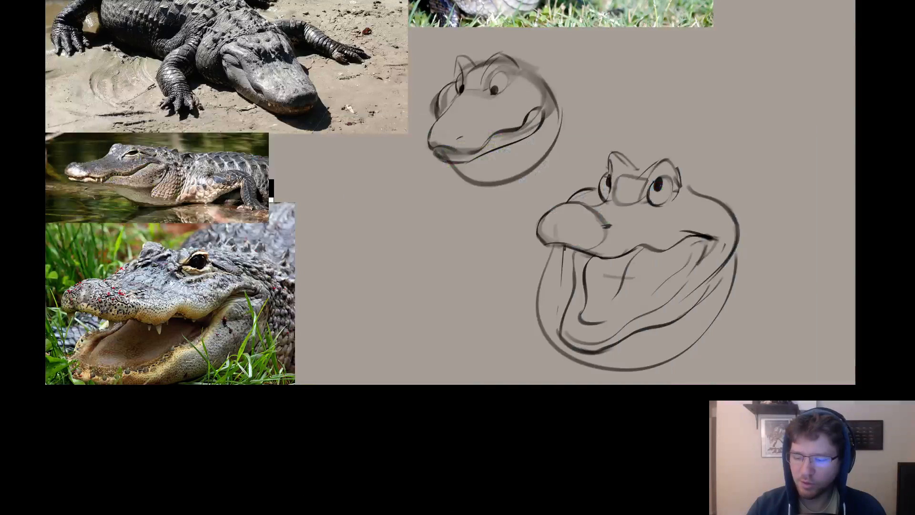
Replace the box between the eyes with brow ridges joined by a dip and inner lines running down toward the snout.
mouse_move(610, 165)
left_mouse_down()
mouse_move(608, 198)
mouse_move(622, 179)
mouse_move(619, 195)
mouse_move(654, 173)
mouse_move(639, 202)
left_mouse_up()
key("e")
key("b")
left_click_drag(657, 166, 641, 199)
key("ctrl+z")
left_click_drag(651, 170, 673, 153)
key("e")
key("b")
key("ctrl+z")
key("ctrl+z")
key("ctrl+z")
key("e")
key("b")
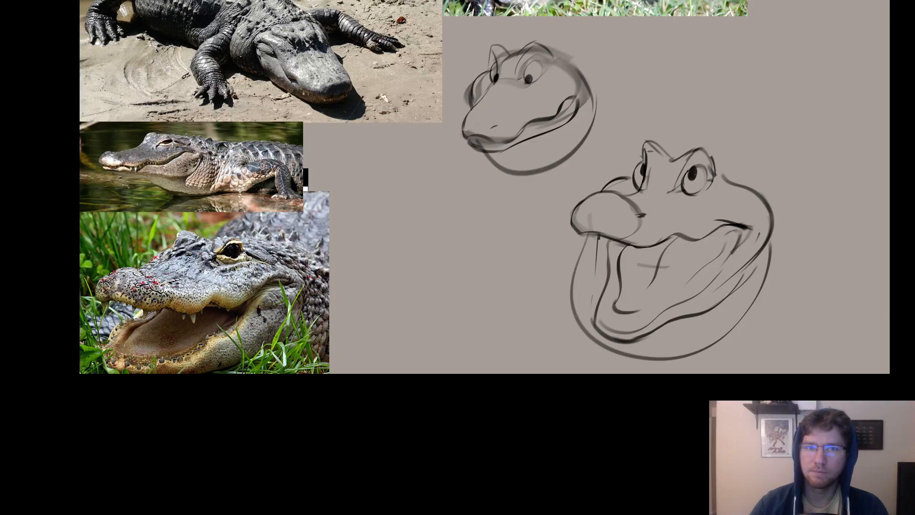
Redraw the small curved bump behind the snout on the far side, leading up to the far eye.
mouse_move(667, 143)
left_mouse_down()
mouse_move(563, 148)
mouse_move(593, 137)
left_mouse_up()
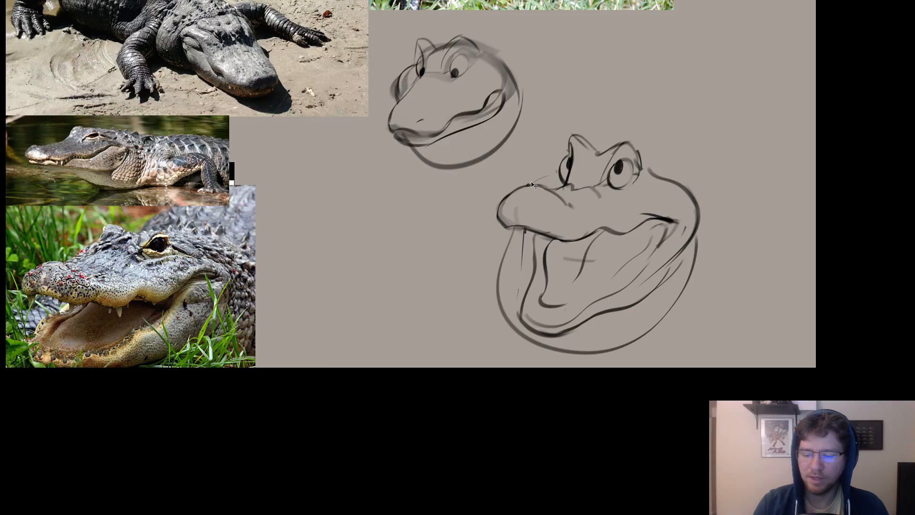
left_click_drag(526, 182, 558, 172)
key("ctrl+z")
key("ctrl+z")
key("ctrl+z")
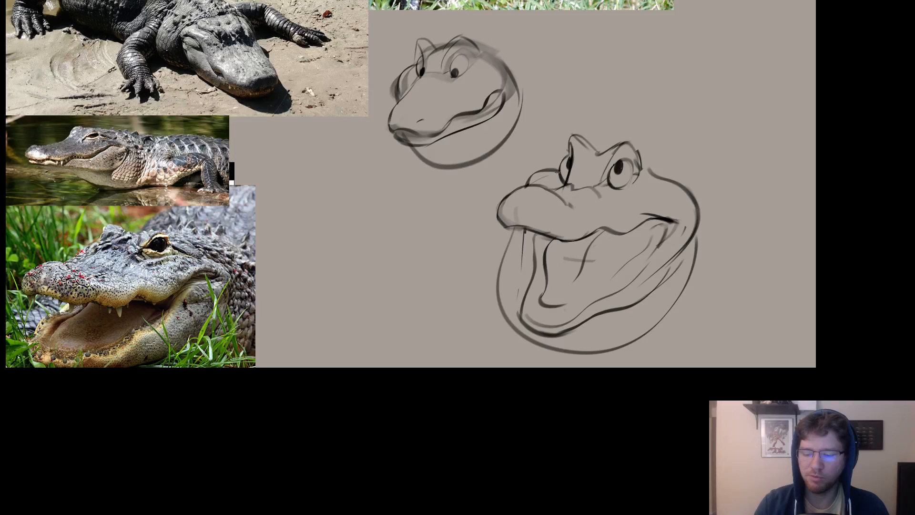
Erase the marks behind the near eye and draw a thick straight slope from its brow down to the skull contour.
key("e")
mouse_move(645, 152)
left_mouse_down()
mouse_move(635, 161)
mouse_move(644, 181)
mouse_move(649, 171)
mouse_move(654, 179)
left_mouse_up()
key("b")
key("ctrl+z")
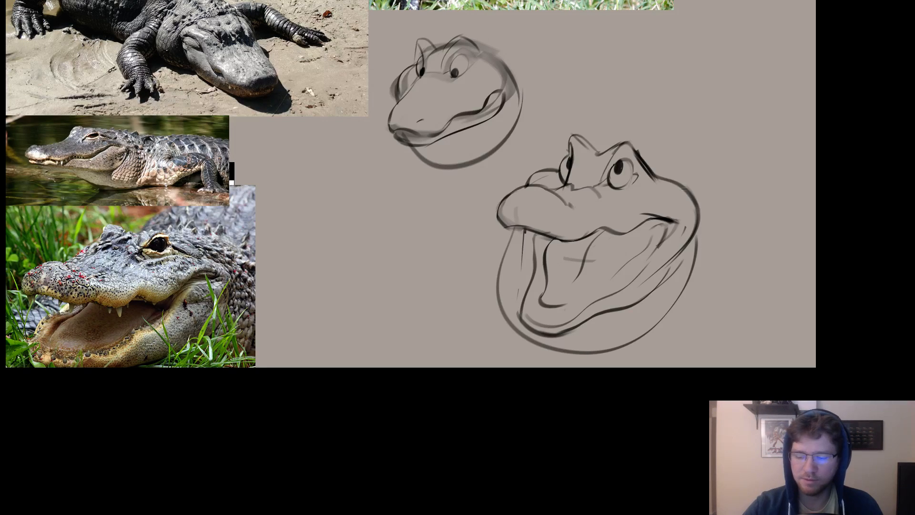
left_click_drag(702, 238, 808, 254)
left_click_drag(765, 286, 704, 272)
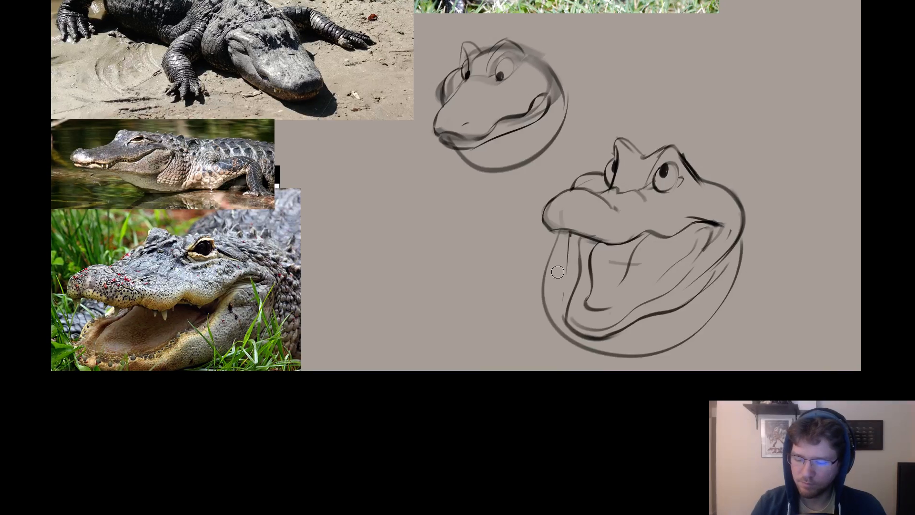
Erase the throat pouch outline and redraw it darker and deeper beneath the lower jaw.
mouse_move(554, 264)
left_mouse_down()
mouse_move(588, 365)
mouse_move(620, 369)
mouse_move(558, 336)
mouse_move(619, 364)
mouse_move(549, 317)
mouse_move(619, 354)
mouse_move(656, 351)
mouse_move(729, 293)
mouse_move(741, 262)
mouse_move(753, 277)
left_mouse_up()
key("ctrl+z")
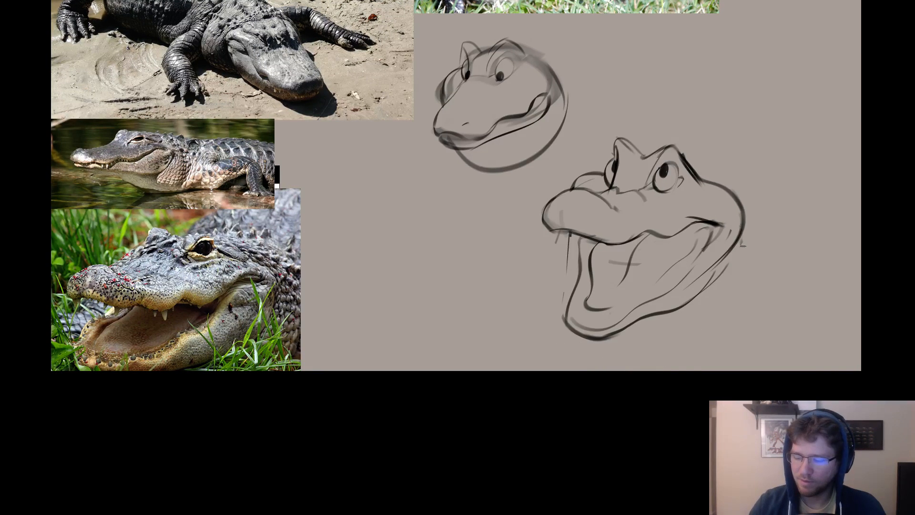
left_click_drag(742, 233, 557, 342)
left_click_drag(561, 234, 573, 353)
key("ctrl+z")
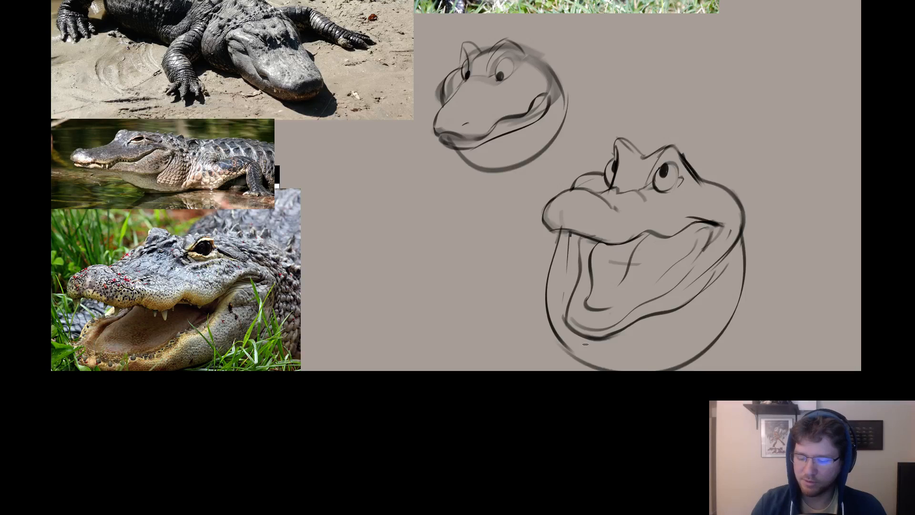
Try pointed fangs hanging from the front of the upper lip.
left_click_drag(700, 226, 640, 246)
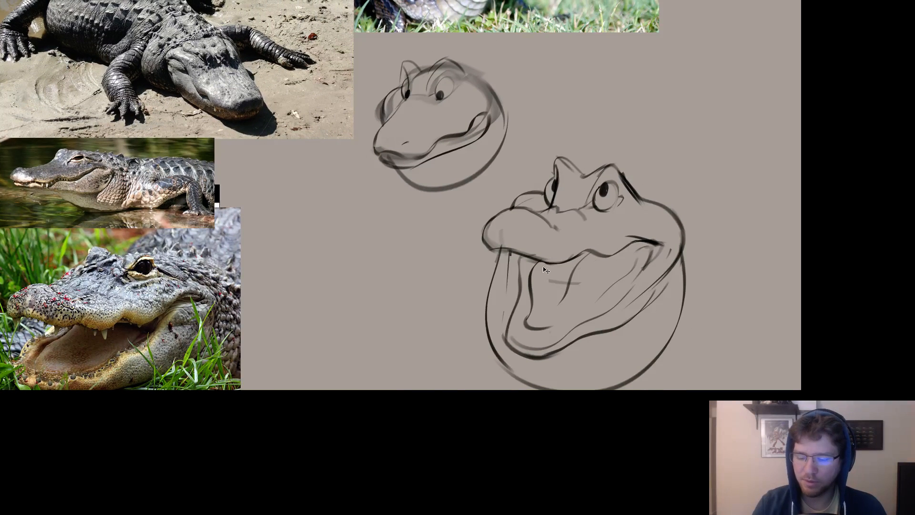
left_click_drag(543, 262, 549, 275)
mouse_move(499, 254)
left_mouse_down()
mouse_move(507, 273)
mouse_move(508, 256)
left_mouse_up()
key("ctrl+z")
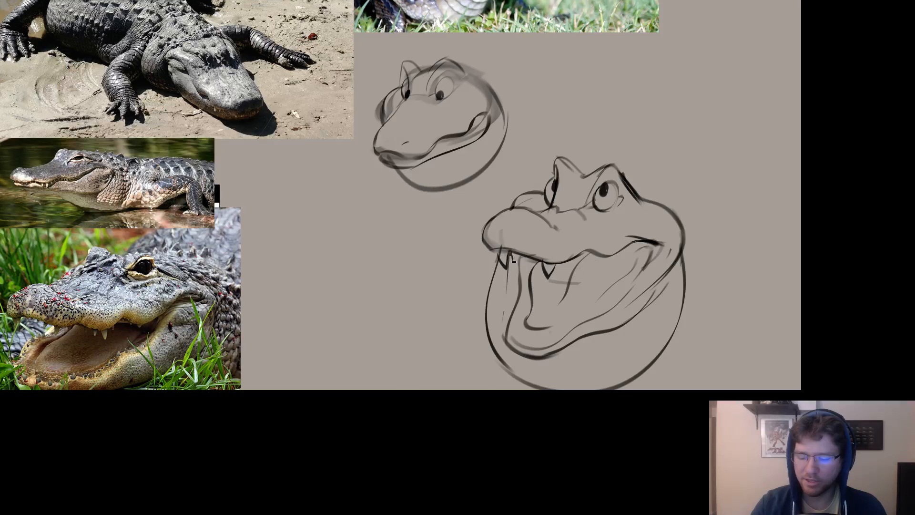
Add pairs of small pointed teeth to the rear of the upper lip and the near side of the lower jaw.
left_click_drag(595, 291, 627, 279)
key("ctrl+z")
key("ctrl+z")
key("ctrl+z")
key("ctrl+z")
key("ctrl+z")
key("ctrl+z")
key("ctrl+z")
key("ctrl+shift+z")
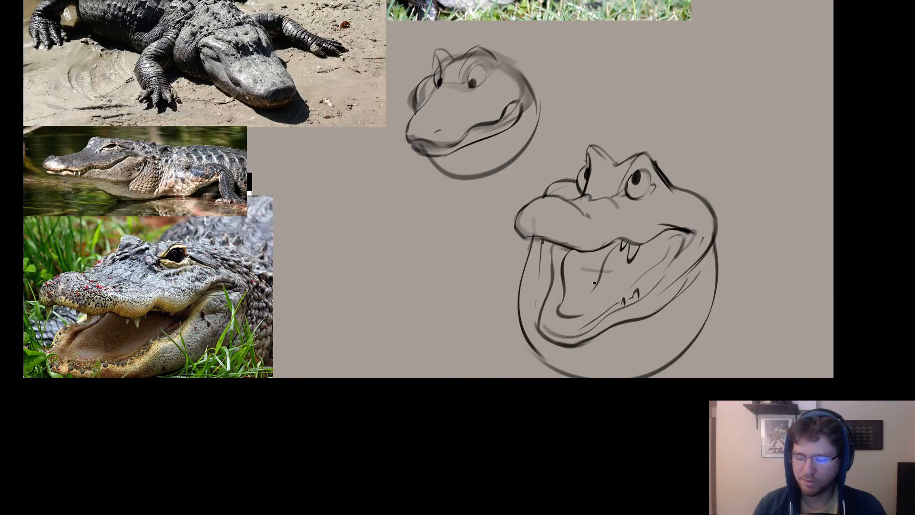
Redraw the lower jaw's far side as a broken wavy contour and thicken the lip at the front of the jaw.
mouse_move(554, 246)
left_mouse_down()
mouse_move(531, 358)
mouse_move(554, 255)
mouse_move(541, 319)
left_mouse_up()
key("ctrl+z")
key("ctrl+z")
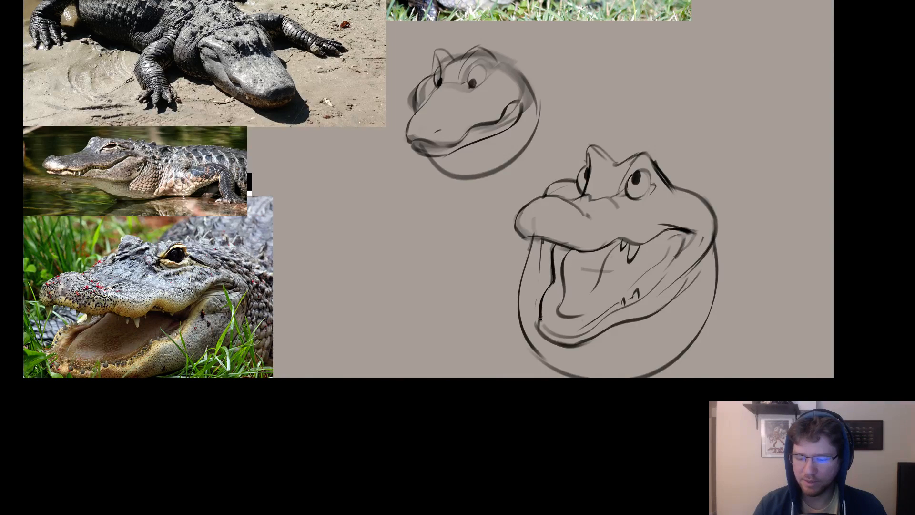
key("ctrl+z")
key("ctrl+z")
key("ctrl+z")
key("ctrl+z")
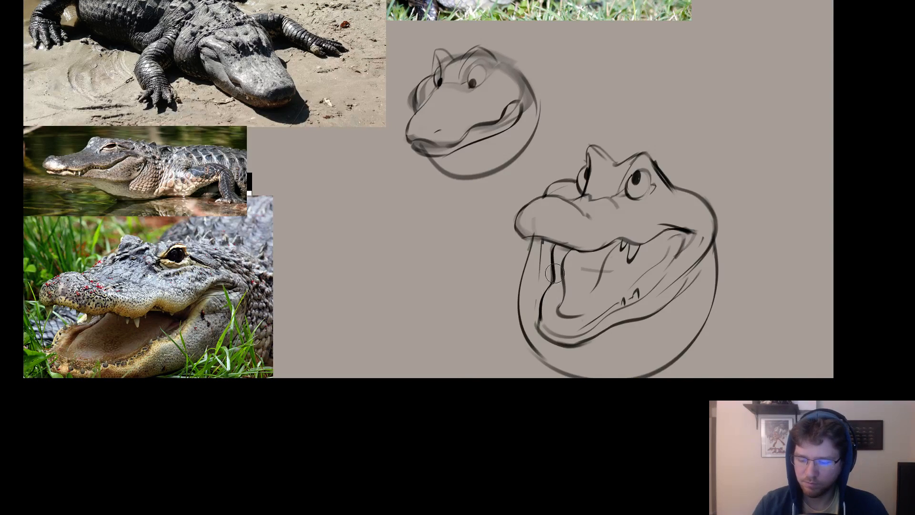
mouse_move(553, 247)
left_mouse_down()
mouse_move(538, 324)
mouse_move(544, 309)
mouse_move(565, 335)
left_mouse_up()
key("e")
key("b")
mouse_move(539, 326)
left_mouse_down()
mouse_move(578, 344)
mouse_move(598, 339)
left_mouse_up()
Rework both eyes with heavier upper lids, and add a curved lower lid beneath the near eye.
left_click_drag(655, 276, 658, 266)
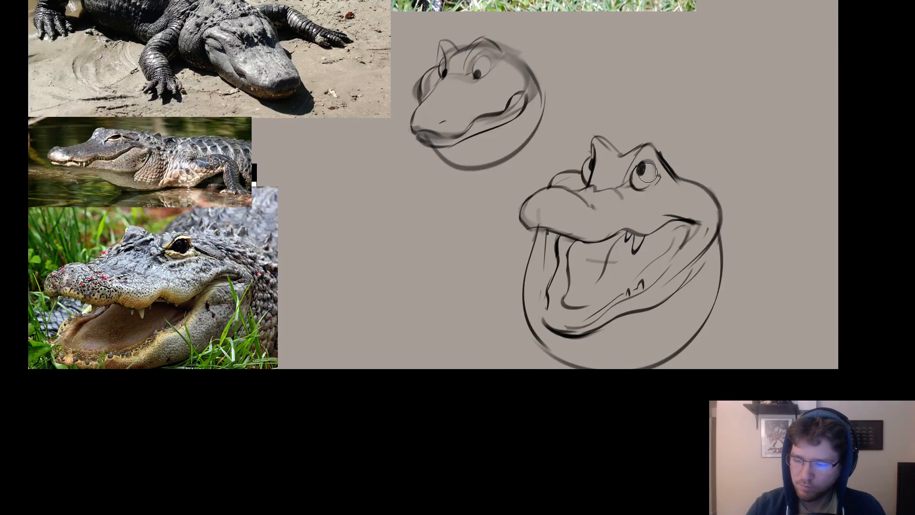
key("ctrl+z")
mouse_move(630, 179)
left_mouse_down()
mouse_move(643, 192)
mouse_move(656, 180)
mouse_move(660, 166)
mouse_move(637, 192)
mouse_move(658, 171)
mouse_move(648, 154)
left_mouse_up()
key("ctrl+z")
key("ctrl+z")
key("ctrl+z")
key("ctrl+z")
key("ctrl+z")
key("ctrl+z")
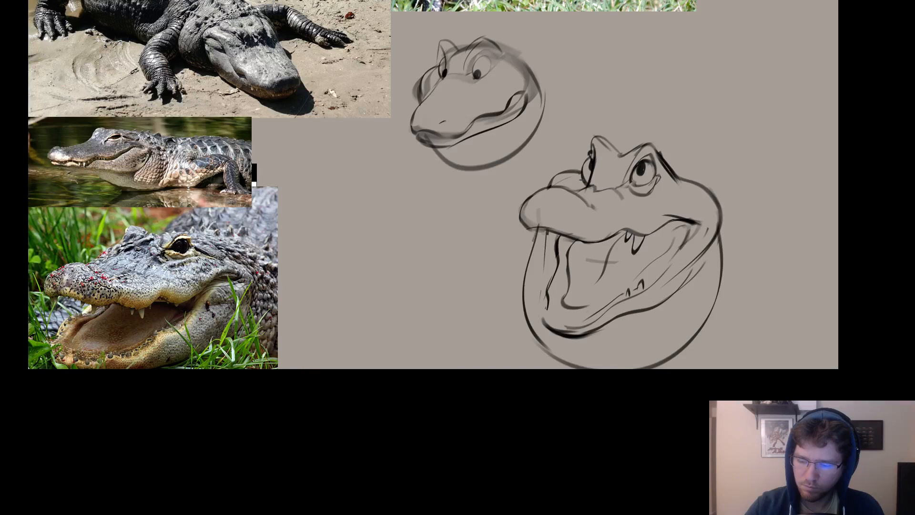
key("ctrl+z")
mouse_move(582, 179)
left_mouse_down()
mouse_move(589, 189)
mouse_move(582, 178)
left_mouse_up()
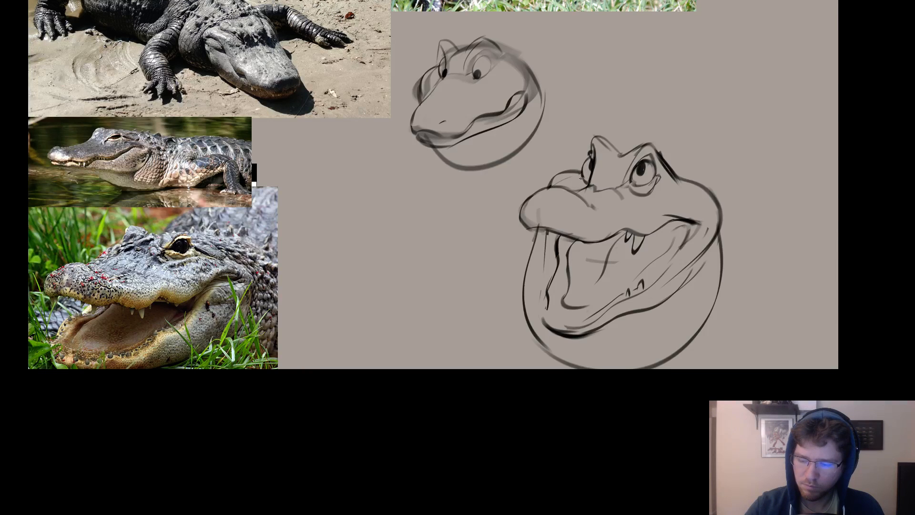
Clean up and redraw the top contour of the snout.
left_click_drag(679, 288, 686, 292)
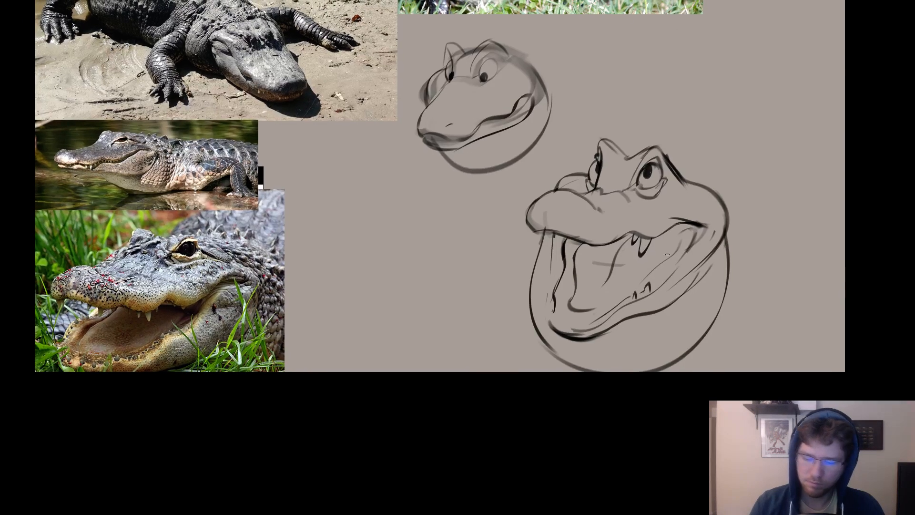
key("e")
key("b")
mouse_move(541, 196)
left_mouse_down()
mouse_move(538, 230)
mouse_move(567, 189)
left_mouse_up()
key("ctrl+z")
Erase the rounded skull contour behind the near eye and the mouth corner.
left_click_drag(737, 256, 685, 268)
key("e")
left_click_drag(650, 218, 681, 246)
key("b")
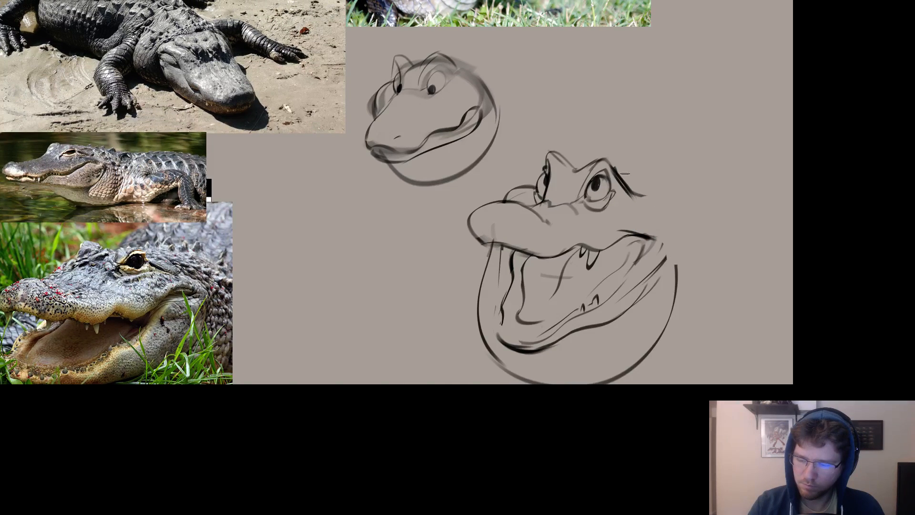
Redraw the skull contour behind the near eye as a broad bulge curving back down to the mouth corner.
key("e")
mouse_move(616, 160)
left_mouse_down()
mouse_move(641, 189)
mouse_move(621, 172)
mouse_move(600, 184)
mouse_move(612, 166)
mouse_move(619, 193)
left_mouse_up()
key("b")
key("ctrl+z")
key("ctrl+z")
mouse_move(604, 160)
left_mouse_down()
mouse_move(621, 201)
mouse_move(643, 209)
left_mouse_up()
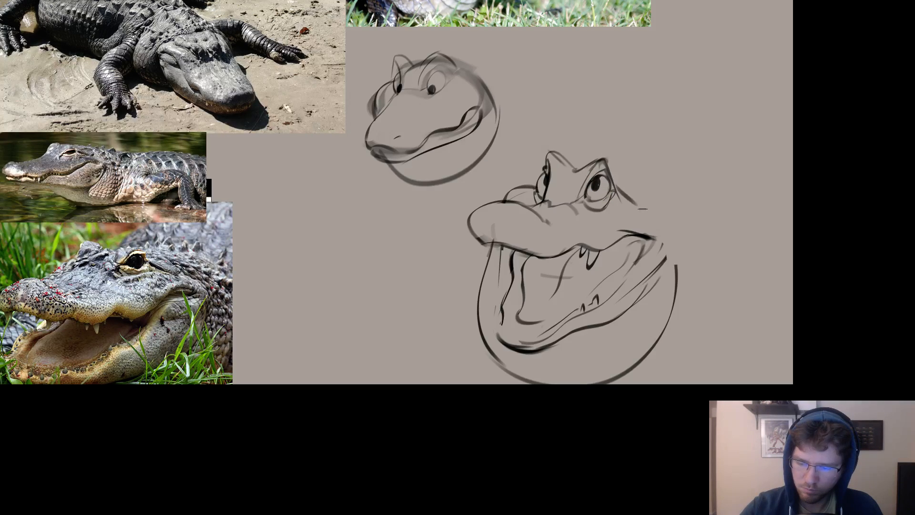
key("ctrl+z")
mouse_move(612, 182)
left_mouse_down()
mouse_move(661, 198)
mouse_move(664, 265)
left_mouse_up()
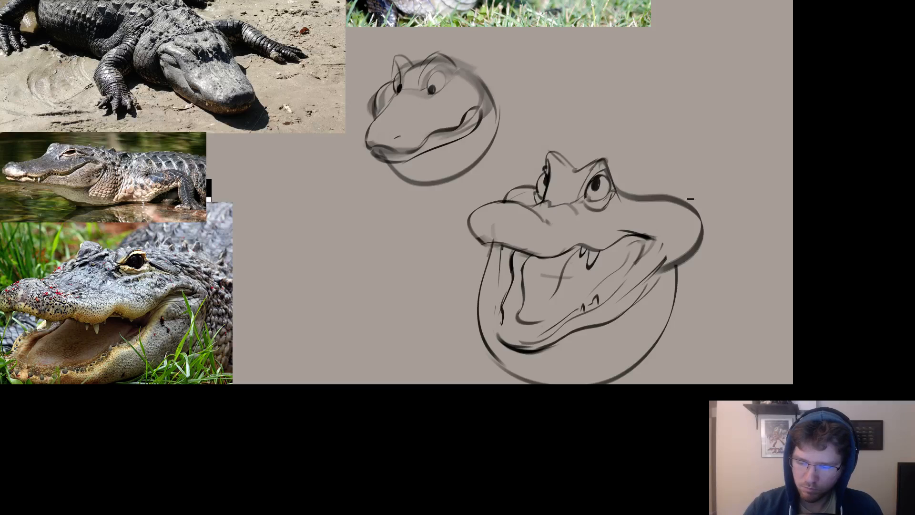
key("ctrl+z")
mouse_move(612, 182)
left_mouse_down()
mouse_move(686, 212)
mouse_move(660, 279)
mouse_move(725, 294)
left_mouse_up()
left_click_drag(571, 244, 567, 298)
key("ctrl+z")
key("ctrl+z")
left_click_drag(571, 244, 564, 318)
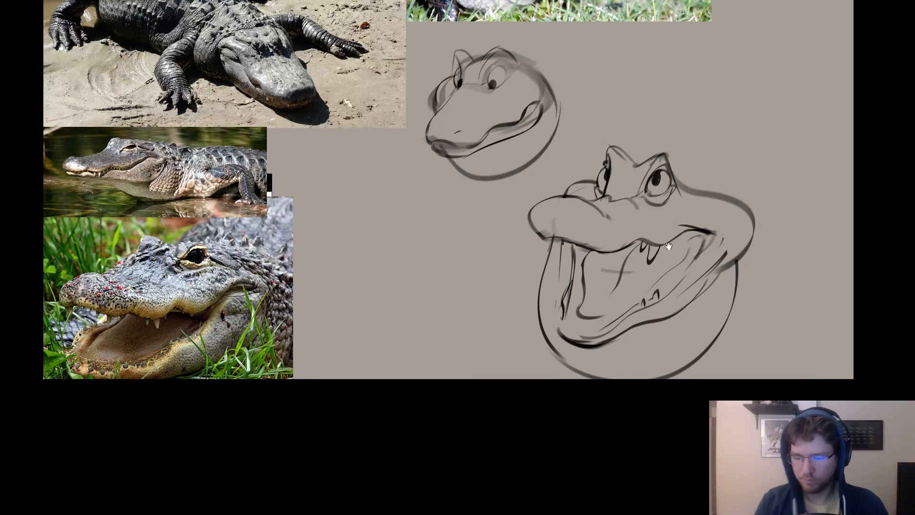
left_click_drag(668, 246, 774, 274)
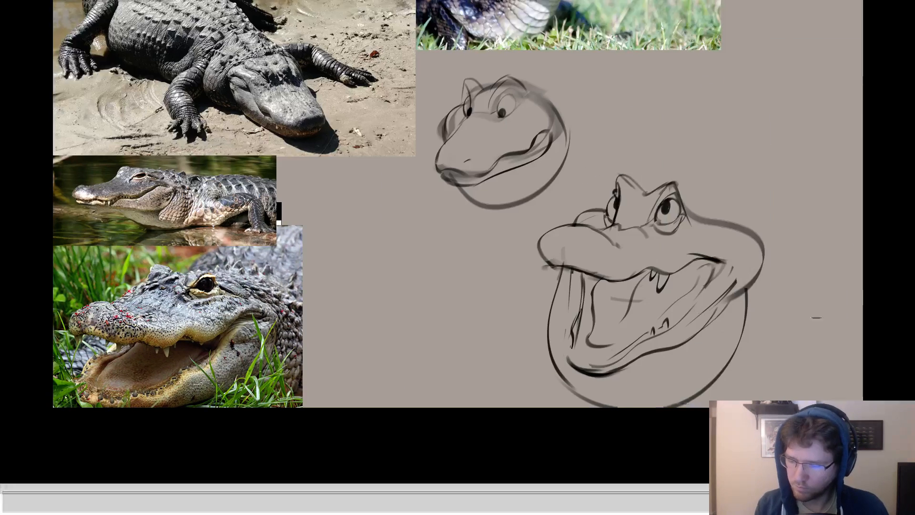
Lower the sketch layer's opacity to 20% and add a new layer for the line work.
key("f")
left_click(886, 109)
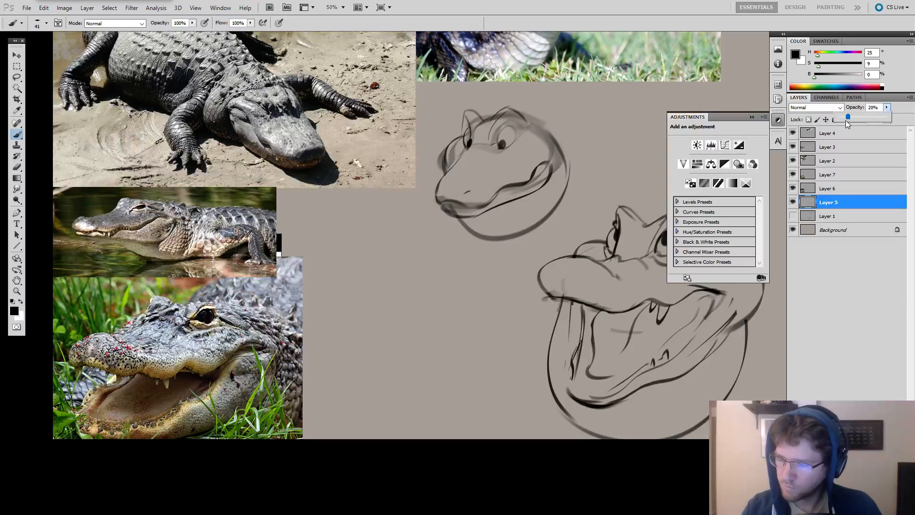
left_click(847, 119)
left_click(778, 119)
key("ctrl+alt+shift+n")
key("Tab")
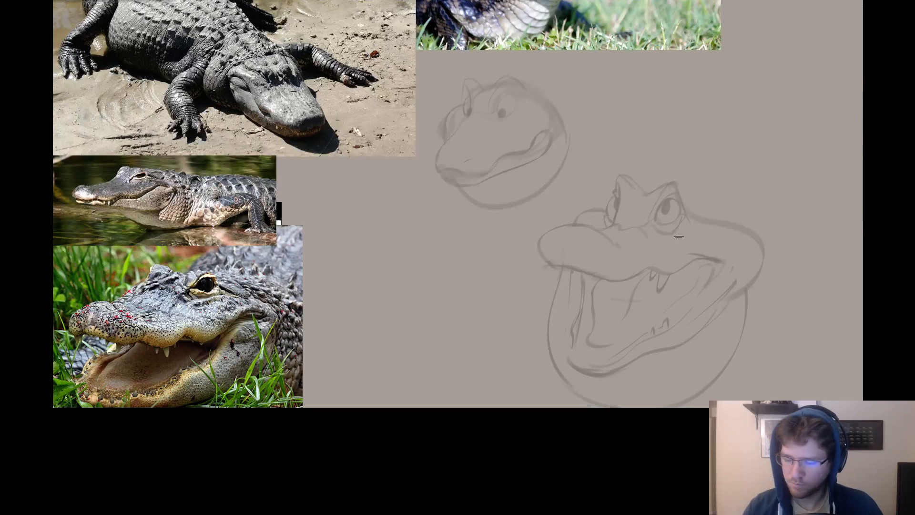
Choose the slanted 756 px brush tip and reduce its size for thin line work.
left_click(679, 230, "ctrl")
left_click_drag(682, 228, 704, 224)
right_click(682, 220)
left_click(716, 368)
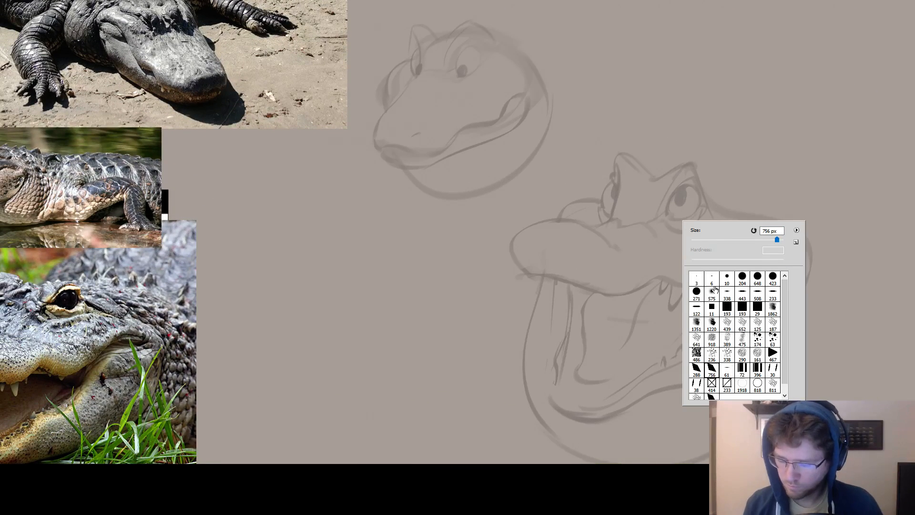
left_click(712, 241)
Ink the snout-top contour between the eyes and the inner edge of the far eye with thin dark lines.
left_click_drag(632, 240, 625, 287)
key("ctrl+z")
mouse_move(674, 196)
left_mouse_down()
mouse_move(585, 194)
mouse_move(715, 179)
mouse_move(582, 194)
mouse_move(752, 225)
mouse_move(615, 235)
mouse_move(582, 221)
mouse_move(545, 234)
left_mouse_up()
key("ctrl+z")
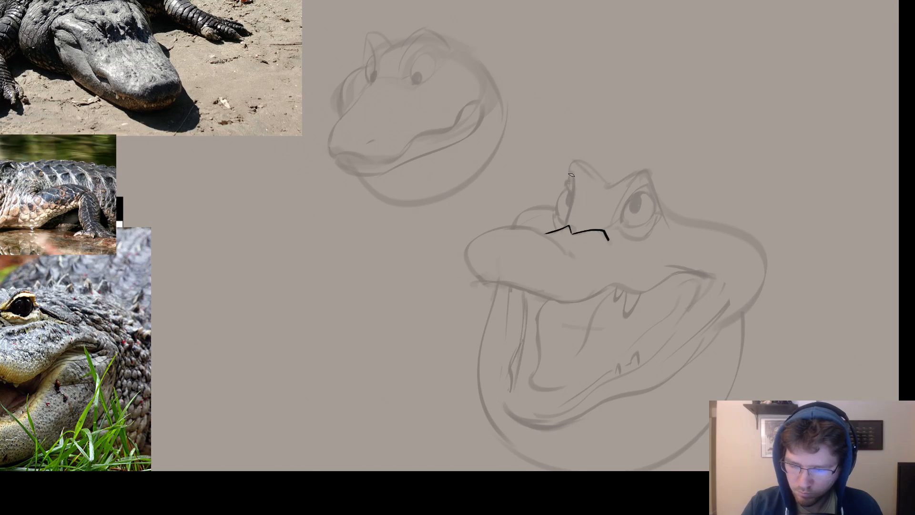
left_click_drag(569, 162, 564, 228)
key("ctrl+z")
key("ctrl+z")
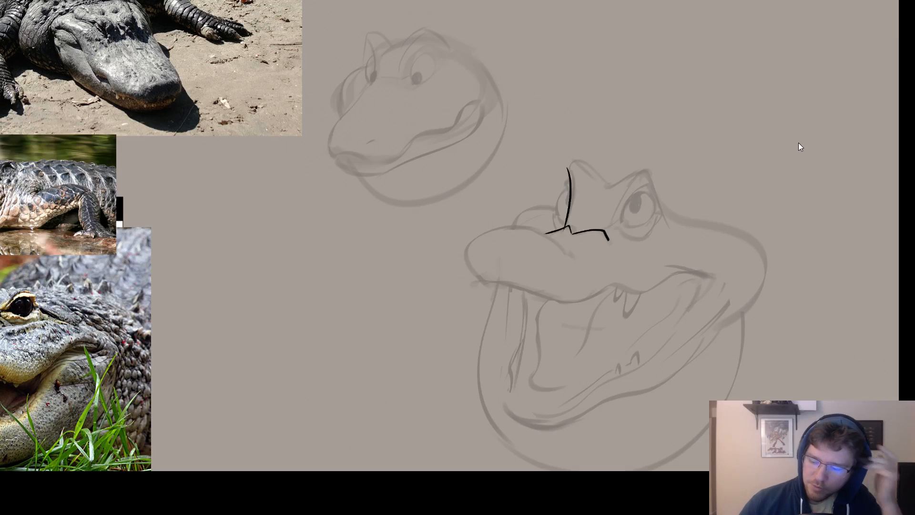
mouse_move(580, 231)
left_mouse_down()
mouse_move(574, 245)
mouse_move(574, 233)
mouse_move(608, 240)
mouse_move(572, 233)
left_mouse_up()
key("ctrl+z")
key("e")
key("b")
key("ctrl+z")
key("ctrl+z")
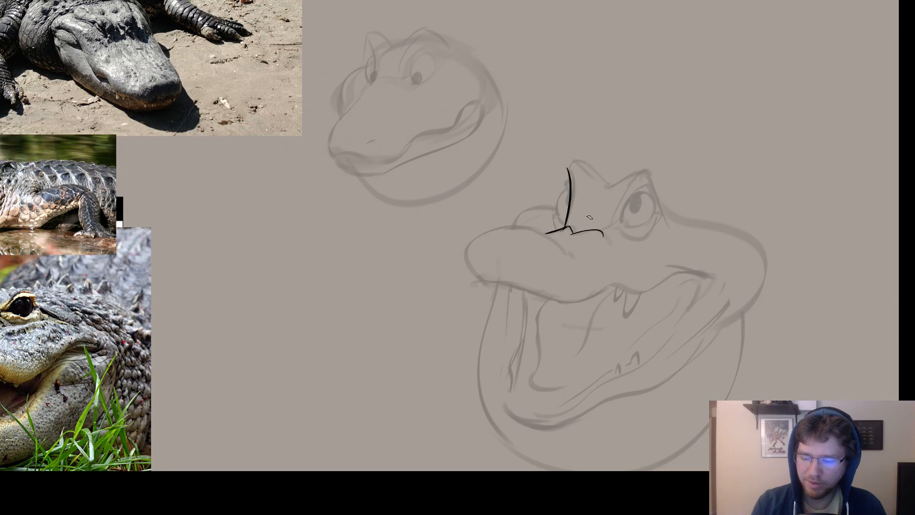
Extend the far eye's inked edge upward to the peak of the brow.
left_click_drag(625, 235, 574, 225)
key("e")
mouse_move(514, 158)
left_mouse_down()
mouse_move(526, 152)
mouse_move(520, 172)
mouse_move(520, 150)
left_mouse_up()
key("b")
key("ctrl+z")
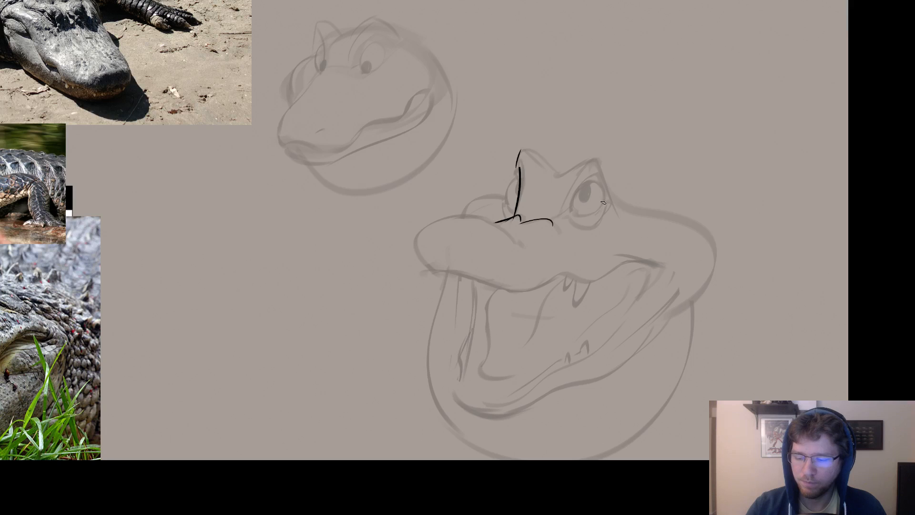
key("ctrl+z")
Ink the near eye's rounded outline over the faded sketch and fill in its pupil.
mouse_move(579, 184)
left_mouse_down()
mouse_move(585, 213)
mouse_move(603, 186)
mouse_move(584, 214)
mouse_move(575, 192)
mouse_move(568, 219)
mouse_move(586, 181)
mouse_move(570, 214)
left_mouse_up()
key("ctrl+z")
key("ctrl+z")
key("ctrl+z")
key("ctrl+z")
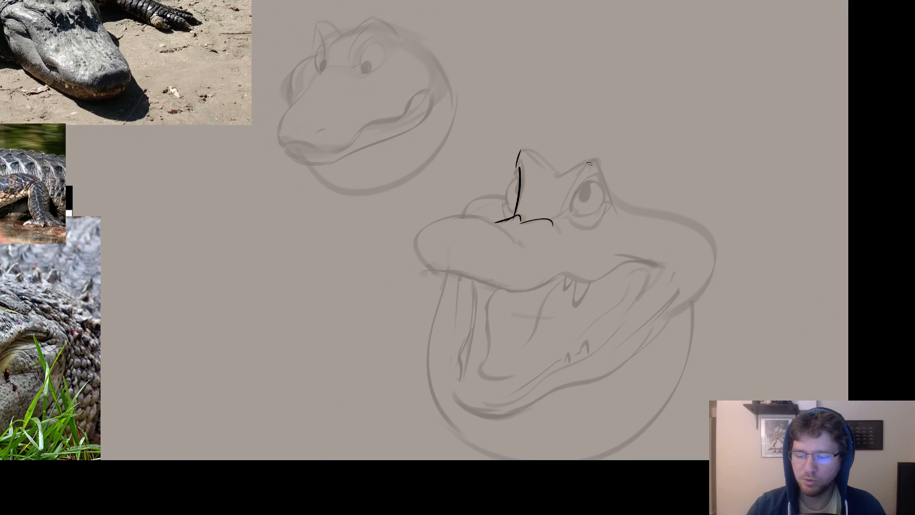
mouse_move(598, 184)
left_mouse_down()
mouse_move(585, 197)
mouse_move(568, 214)
mouse_move(590, 188)
mouse_move(566, 210)
mouse_move(586, 179)
mouse_move(567, 212)
left_mouse_up()
key("ctrl+z")
key("ctrl+z")
key("ctrl+z")
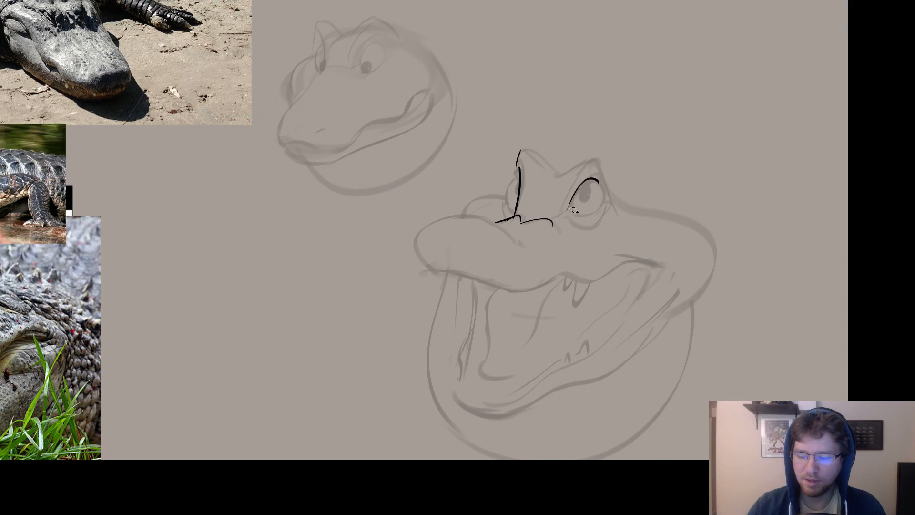
key("ctrl+z")
mouse_move(598, 183)
left_mouse_down()
mouse_move(568, 213)
mouse_move(591, 181)
left_mouse_up()
key("ctrl+z")
key("ctrl+z")
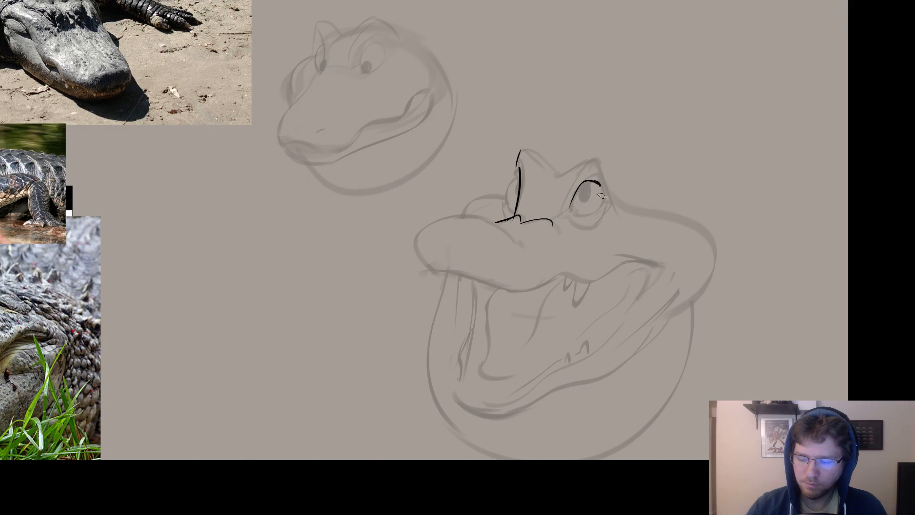
key("ctrl+z")
key("ctrl+z")
mouse_move(599, 186)
left_mouse_down()
mouse_move(591, 218)
mouse_move(599, 208)
mouse_move(578, 216)
mouse_move(567, 207)
left_mouse_up()
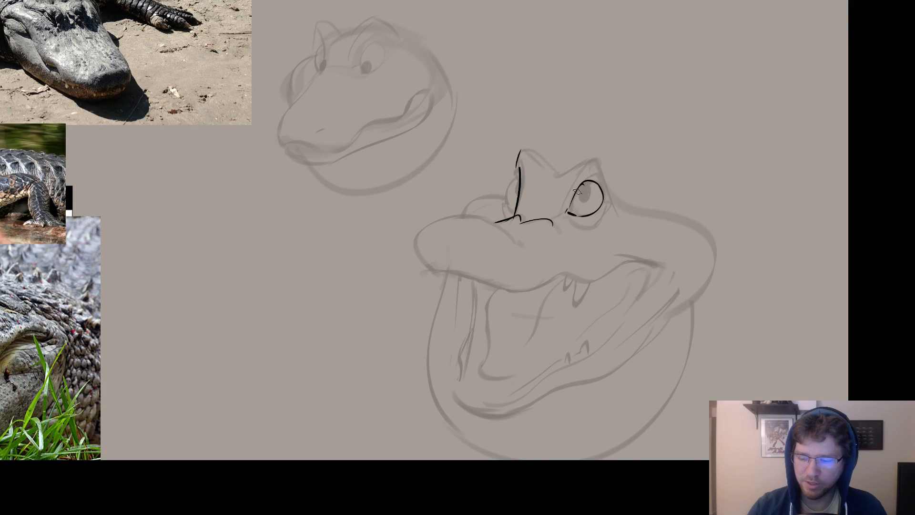
left_click_drag(578, 192, 584, 200)
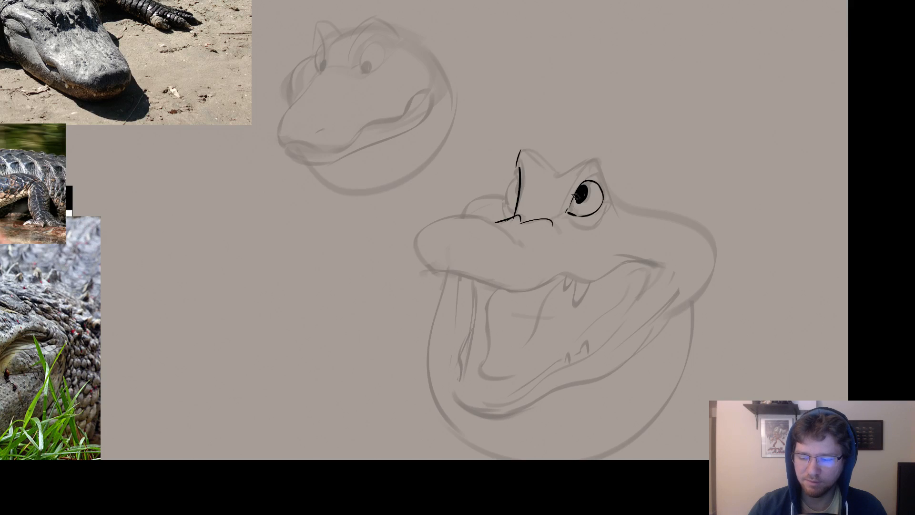
Ink the far eye's curved outline against the brow edge and fill in its pupil.
mouse_move(517, 177)
left_mouse_down()
mouse_move(508, 183)
mouse_move(515, 206)
left_mouse_up()
key("ctrl+z")
key("ctrl+z")
key("ctrl+z")
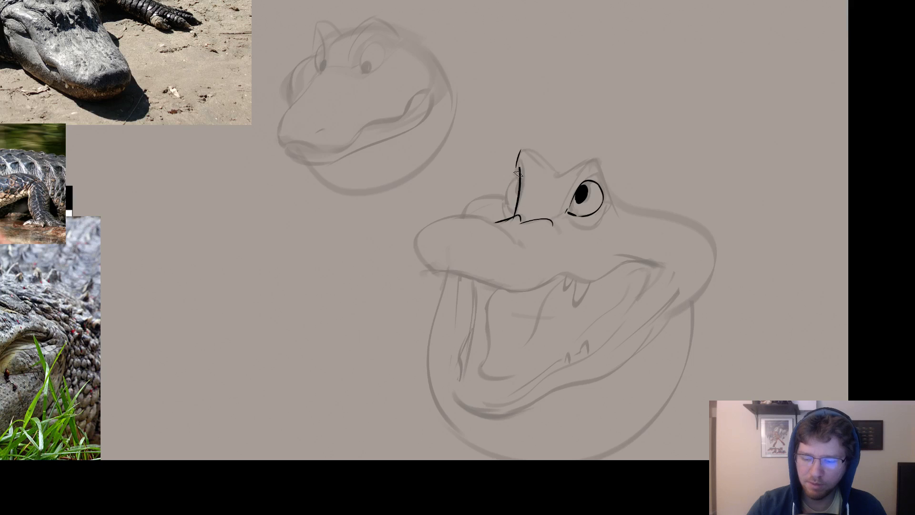
mouse_move(517, 175)
left_mouse_down()
mouse_move(514, 205)
mouse_move(521, 204)
mouse_move(509, 208)
left_mouse_up()
key("ctrl+z")
key("ctrl+z")
key("ctrl+z")
mouse_move(517, 175)
left_mouse_down()
mouse_move(512, 205)
mouse_move(505, 180)
mouse_move(512, 206)
left_mouse_up()
key("ctrl+z")
key("ctrl+z")
key("ctrl+z")
left_click_drag(517, 174, 514, 207)
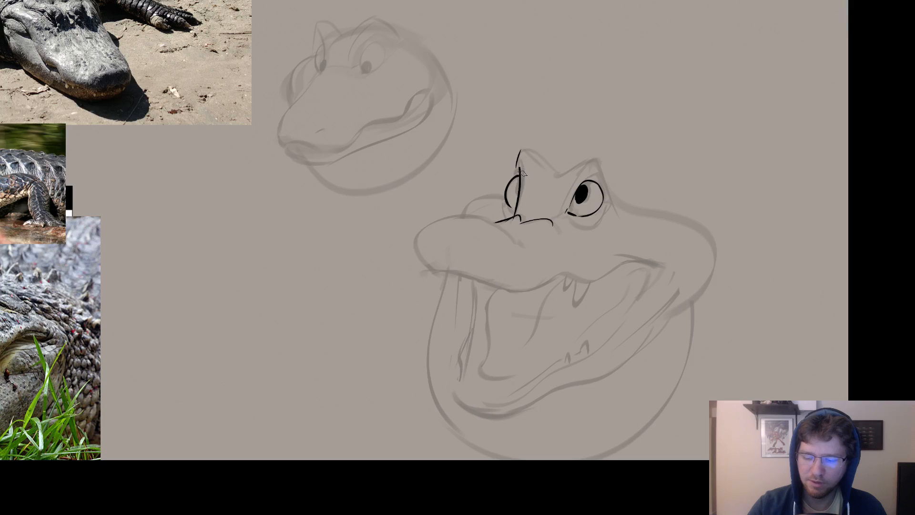
key("ctrl+z")
mouse_move(517, 175)
left_mouse_down()
mouse_move(514, 215)
mouse_move(506, 195)
left_mouse_up()
key("ctrl+z")
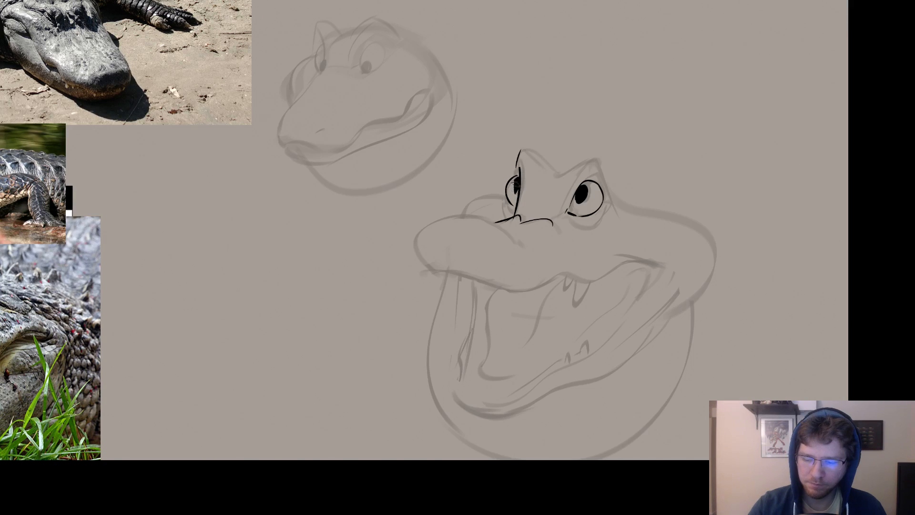
key("ctrl+z")
left_click_drag(518, 177, 516, 191)
Try inking the far brow's outer contour and the lid around the near eye.
mouse_move(599, 170)
left_mouse_down()
mouse_move(636, 115)
mouse_move(630, 120)
left_mouse_up()
key("e")
mouse_move(551, 111)
left_mouse_down()
mouse_move(553, 98)
mouse_move(536, 156)
left_mouse_up()
key("b")
key("ctrl+z")
left_click_drag(550, 106, 537, 156)
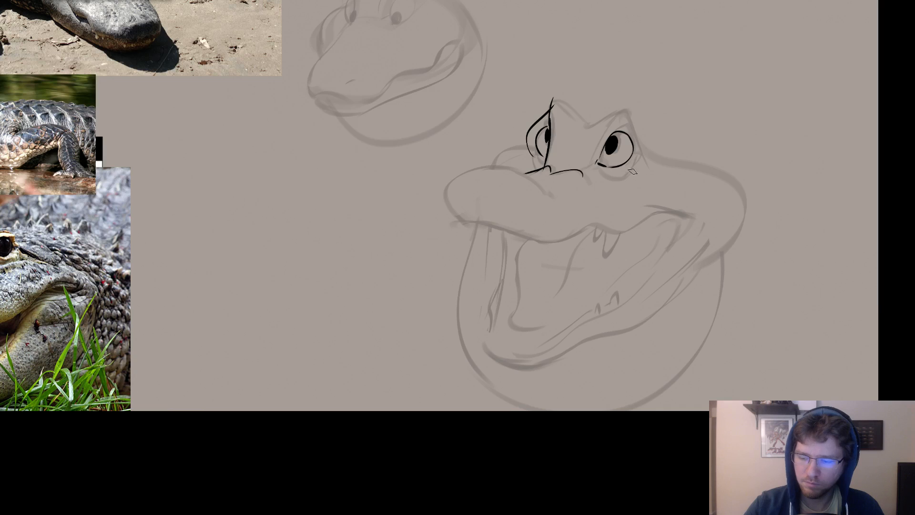
mouse_move(632, 171)
left_mouse_down()
mouse_move(660, 149)
mouse_move(643, 122)
mouse_move(610, 125)
left_mouse_up()
key("ctrl+z")
mouse_move(630, 170)
left_mouse_down()
mouse_move(658, 158)
mouse_move(624, 113)
left_mouse_up()
key("ctrl+z")
key("ctrl+z")
key("ctrl+z")
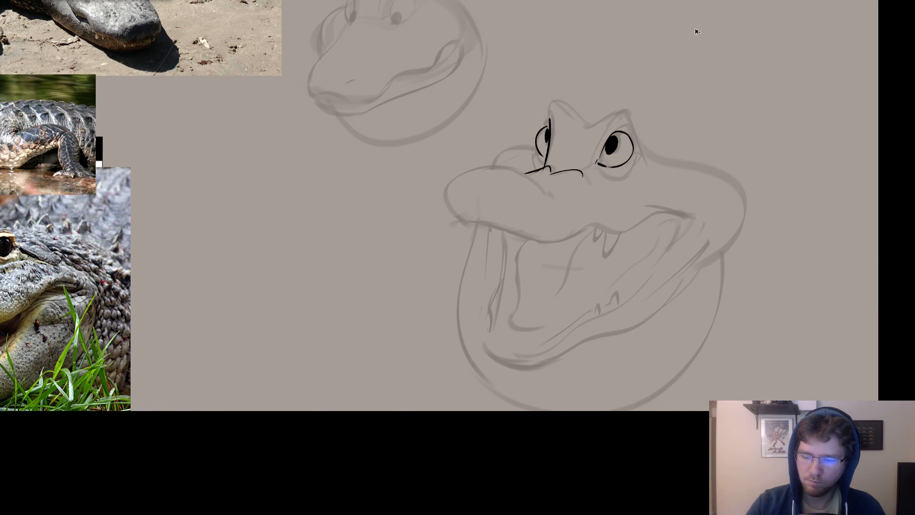
Redraw the outer contour around the far eye and erase both inked pupils.
left_click_drag(550, 102, 527, 148)
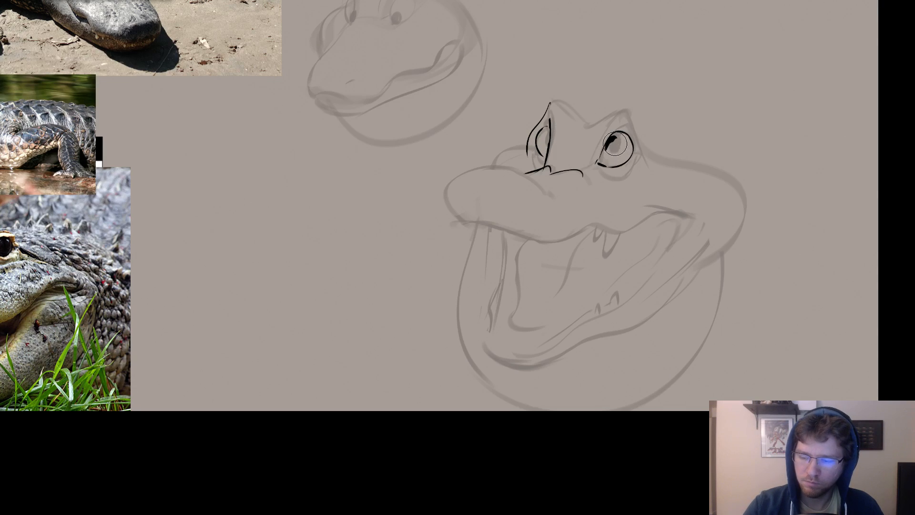
left_click_drag(615, 144, 602, 144)
key("b")
key("e")
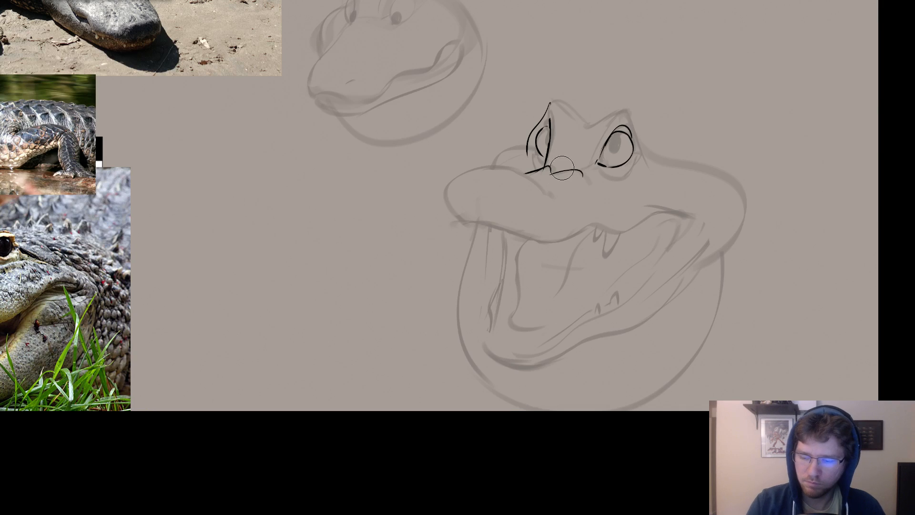
Erase the inked snout-top contour and try redrawing it from the far eye down over the snout.
mouse_move(562, 168)
left_mouse_down()
mouse_move(579, 175)
mouse_move(554, 175)
mouse_move(532, 155)
mouse_move(551, 163)
mouse_move(513, 177)
mouse_move(546, 163)
mouse_move(495, 163)
mouse_move(445, 212)
left_mouse_up()
key("b")
key("ctrl+z")
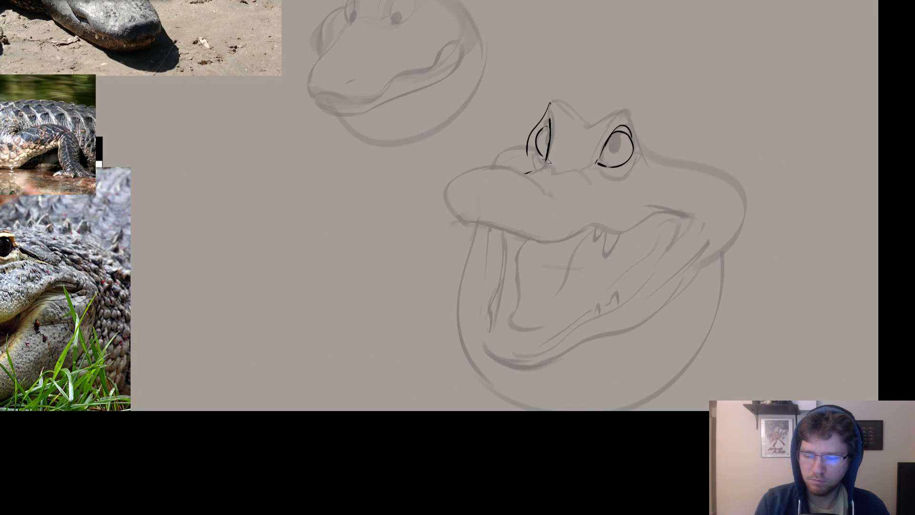
mouse_move(547, 158)
left_mouse_down()
mouse_move(521, 175)
mouse_move(490, 164)
mouse_move(458, 175)
mouse_move(449, 203)
left_mouse_up()
key("ctrl+z")
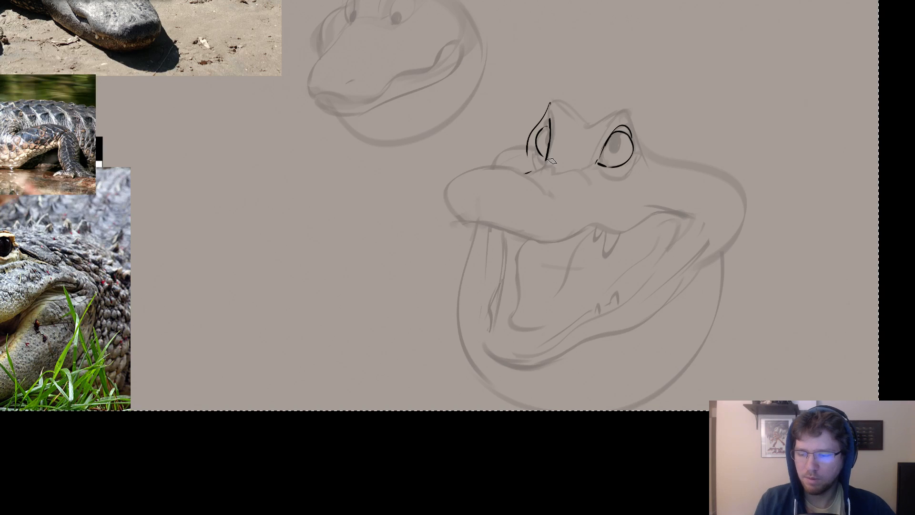
Clear the inked lines, switch to the flat 443 px brush tip and reduce its size.
right_click(578, 132)
left_click(639, 206)
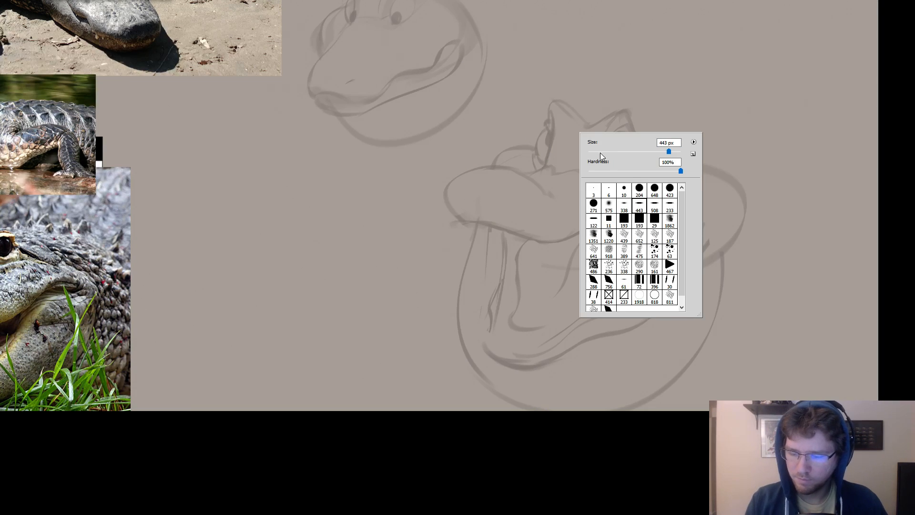
left_click_drag(599, 151, 593, 152)
left_click(571, 141)
mouse_move(603, 202)
left_mouse_down()
mouse_move(621, 244)
mouse_move(627, 209)
mouse_move(669, 222)
left_mouse_up()
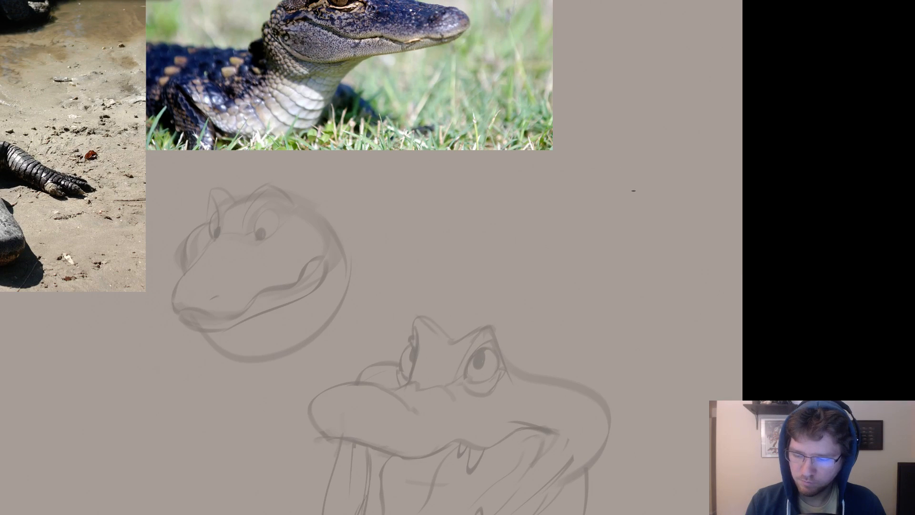
mouse_move(633, 191)
left_mouse_down()
mouse_move(575, 173)
mouse_move(525, 274)
left_mouse_up()
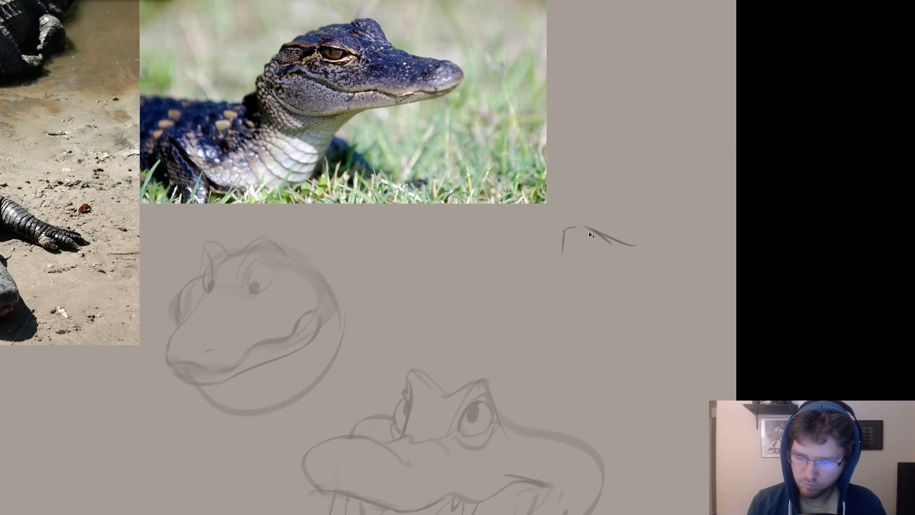
key("ctrl+z")
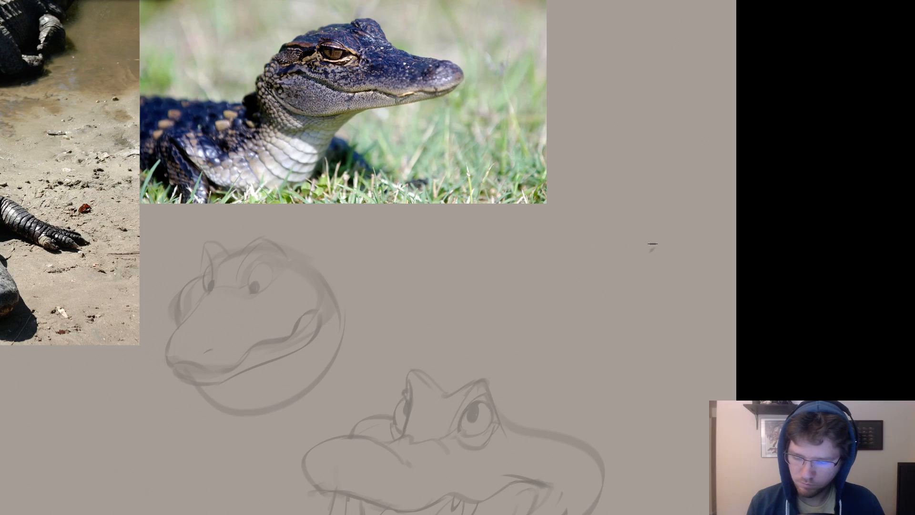
mouse_move(651, 244)
left_mouse_down()
mouse_move(567, 219)
mouse_move(458, 262)
mouse_move(434, 283)
mouse_move(477, 307)
mouse_move(571, 301)
left_mouse_up()
key("ctrl+z")
Sketch a new elongated head silhouette with a rounded skull and dipping snout, below the young alligator photo.
mouse_move(447, 298)
left_mouse_down()
mouse_move(620, 304)
mouse_move(637, 224)
left_mouse_up()
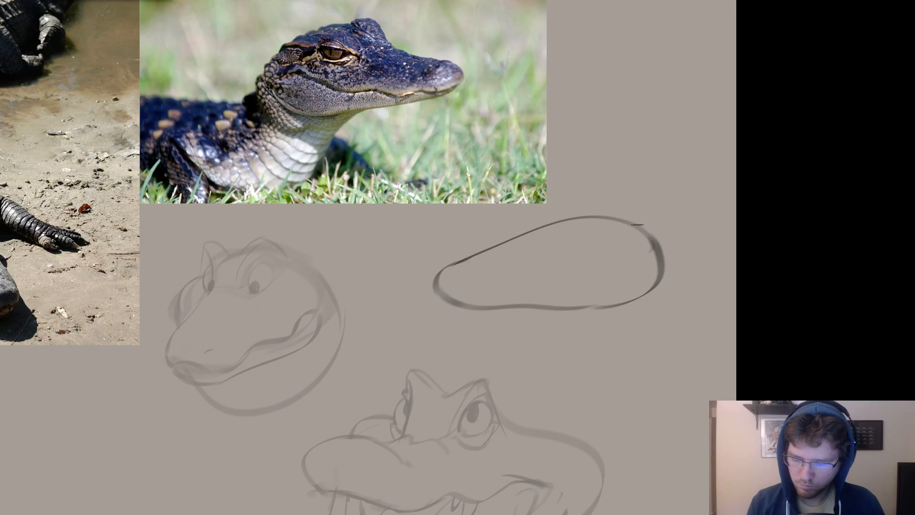
left_click_drag(650, 258, 653, 279)
mouse_move(622, 237)
left_mouse_down()
mouse_move(484, 277)
mouse_move(457, 319)
mouse_move(534, 266)
mouse_move(619, 237)
mouse_move(574, 243)
mouse_move(461, 299)
mouse_move(468, 325)
mouse_move(476, 285)
mouse_move(610, 242)
mouse_move(532, 259)
mouse_move(435, 315)
left_mouse_up()
key("ctrl+z")
key("ctrl+z")
key("ctrl+z")
key("ctrl+z")
key("ctrl+z")
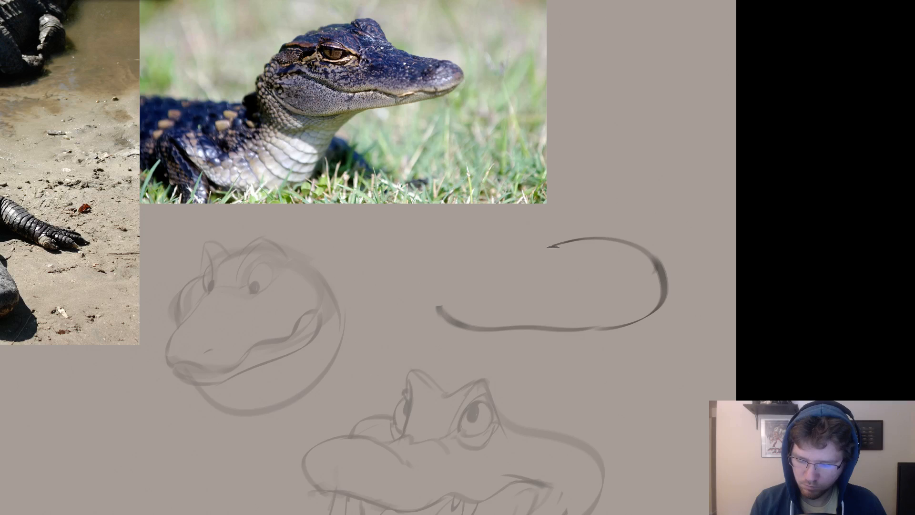
left_click_drag(553, 246, 421, 305)
key("ctrl+z")
mouse_move(624, 236)
left_mouse_down()
mouse_move(457, 269)
mouse_move(421, 292)
mouse_move(446, 312)
left_mouse_up()
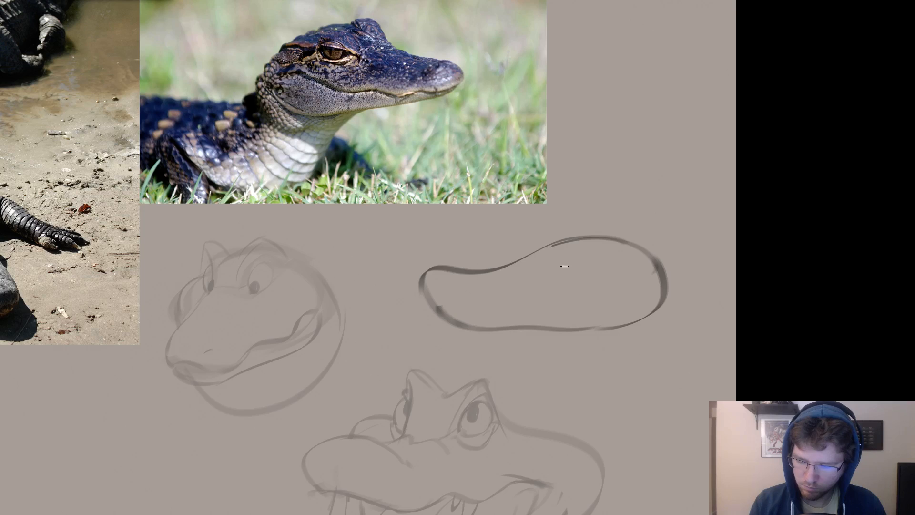
Sketch two rounded eye bumps on top of the new head, the near one overlapping the skull contour.
mouse_move(565, 266)
left_mouse_down()
mouse_move(567, 241)
mouse_move(564, 263)
mouse_move(517, 260)
mouse_move(528, 238)
mouse_move(565, 237)
left_mouse_up()
key("ctrl+z")
left_click_drag(620, 274, 634, 271)
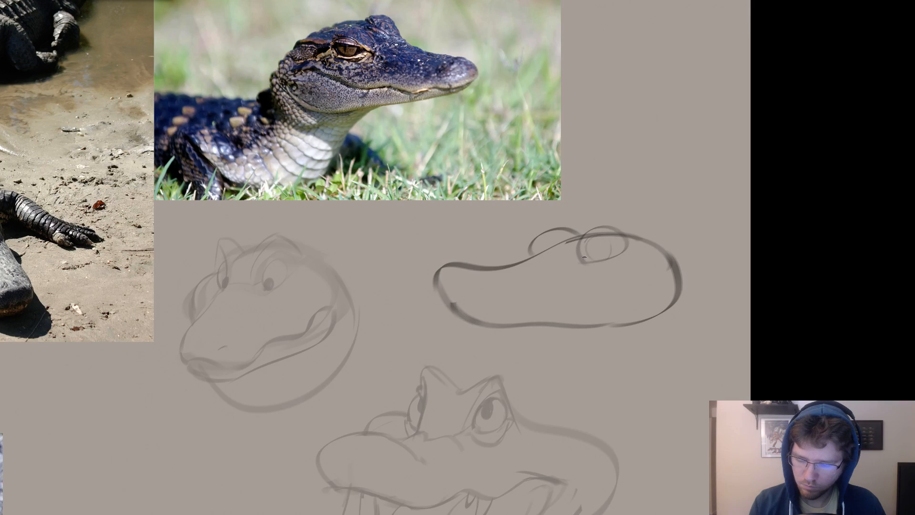
key("ctrl+z")
mouse_move(590, 240)
left_mouse_down()
mouse_move(602, 259)
mouse_move(601, 241)
mouse_move(627, 264)
mouse_move(638, 257)
left_mouse_up()
key("ctrl+z")
key("ctrl+z")
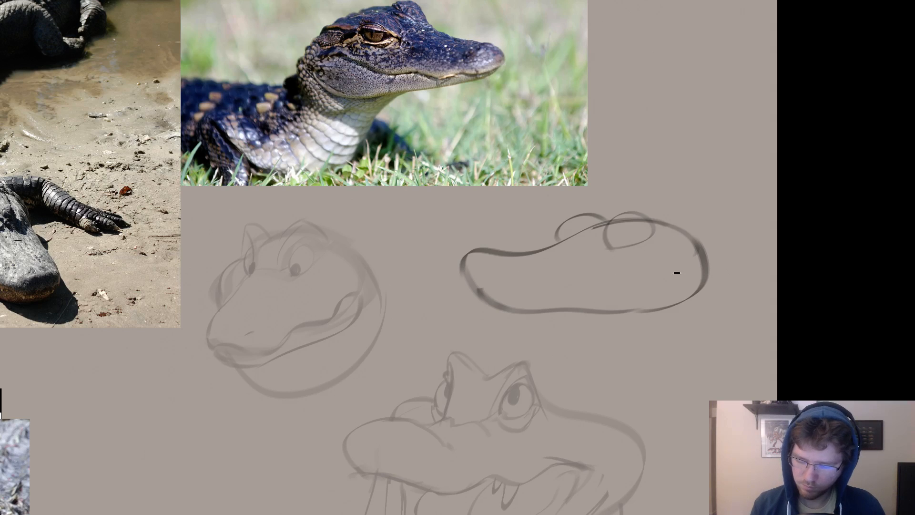
Mark the mouth corner near the back of the new head, then erase and reshape its two eye bumps.
left_click_drag(661, 277, 670, 279)
key("e")
mouse_move(622, 235)
left_mouse_down()
mouse_move(628, 213)
mouse_move(598, 230)
mouse_move(596, 242)
mouse_move(561, 226)
mouse_move(559, 239)
left_mouse_up()
key("b")
key("e")
key("b")
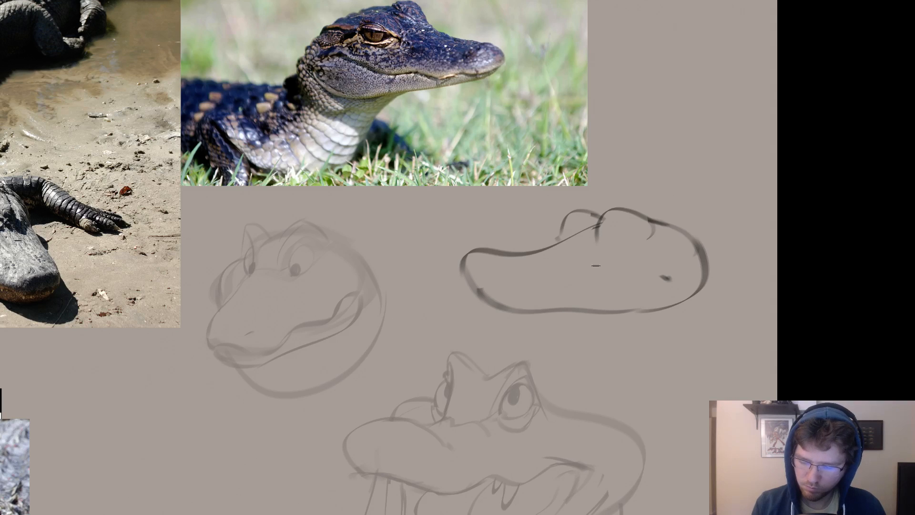
Erase the rounded snout tip of the new long head and redraw it with a sharper, slanted contour.
left_click_drag(676, 282, 680, 288)
key("e")
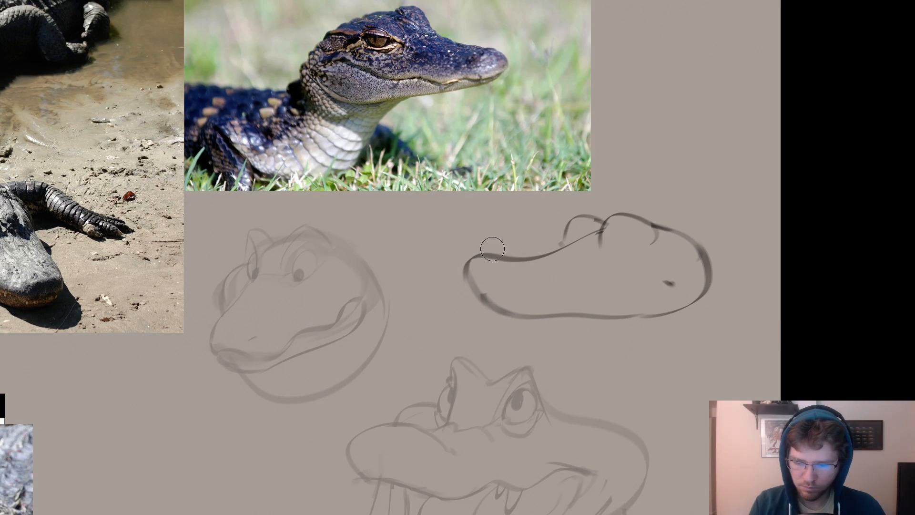
key("b")
mouse_move(484, 248)
left_mouse_down()
mouse_move(463, 268)
mouse_move(488, 255)
left_mouse_up()
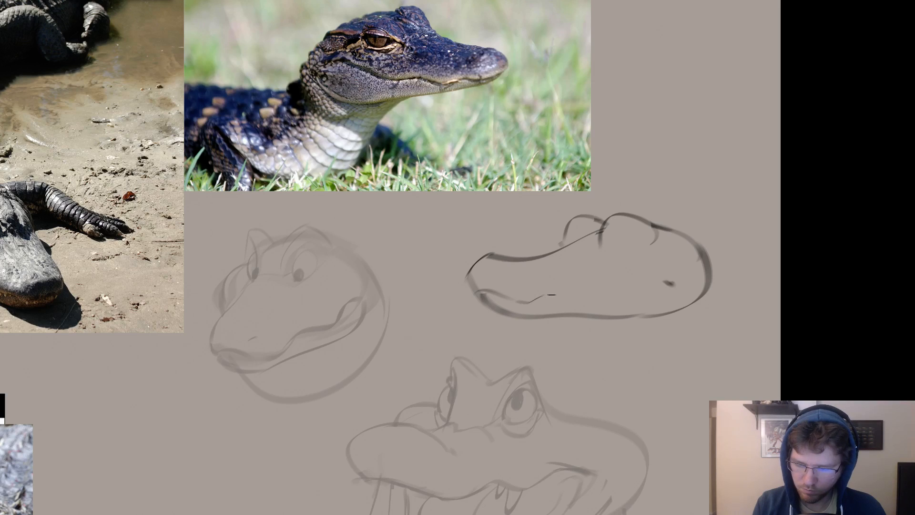
Sketch a wavy mouth line from the snout tip back to the mouth corner mark.
left_click_drag(520, 301, 558, 291)
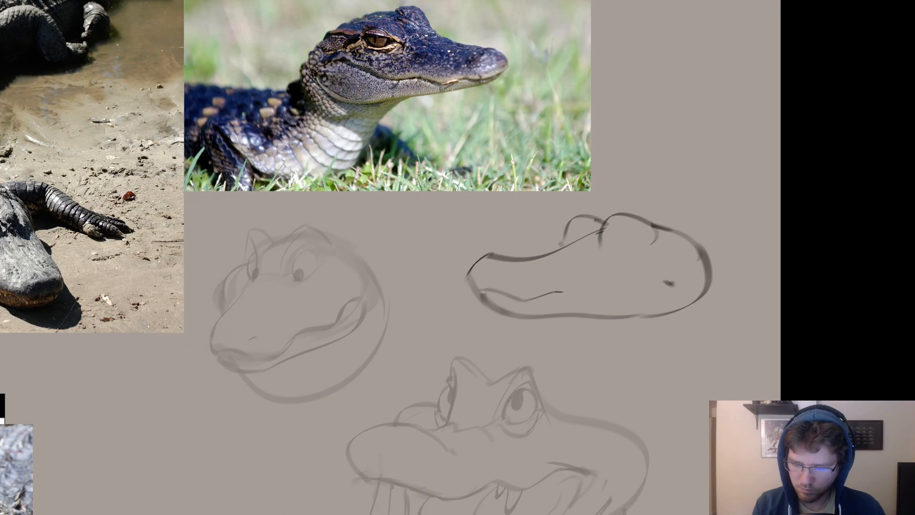
mouse_move(635, 283)
left_mouse_down()
mouse_move(587, 300)
mouse_move(475, 288)
left_mouse_up()
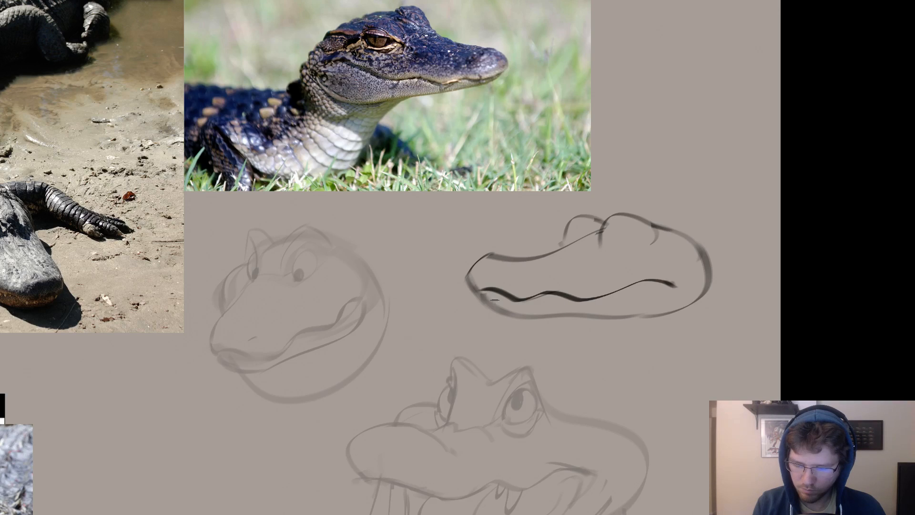
left_click_drag(623, 296, 544, 299)
key("b")
mouse_move(643, 280)
left_mouse_down()
mouse_move(567, 299)
mouse_move(507, 300)
left_mouse_up()
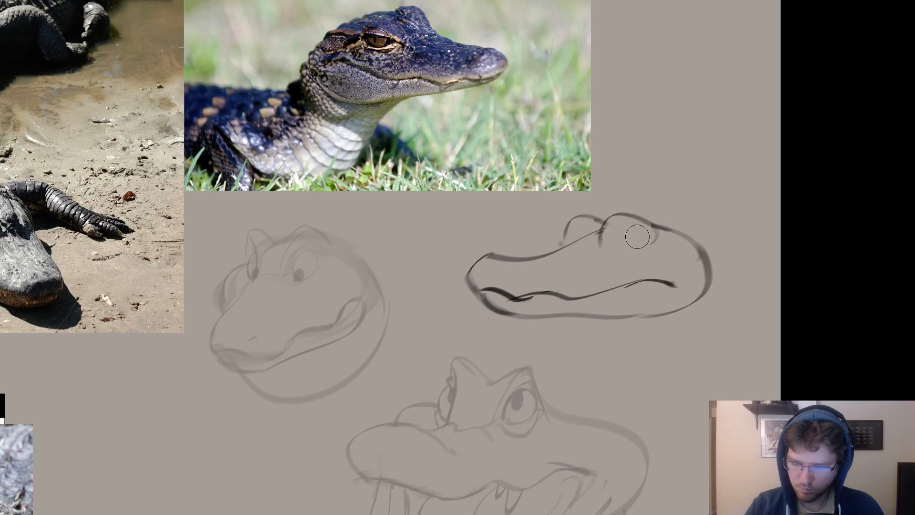
Close the near eye bump with a curved lower line and strengthen its front edge.
mouse_move(602, 243)
left_mouse_down()
mouse_move(649, 228)
mouse_move(626, 253)
mouse_move(628, 243)
mouse_move(614, 247)
mouse_move(603, 220)
mouse_move(599, 241)
left_mouse_up()
key("ctrl+z")
key("ctrl+z")
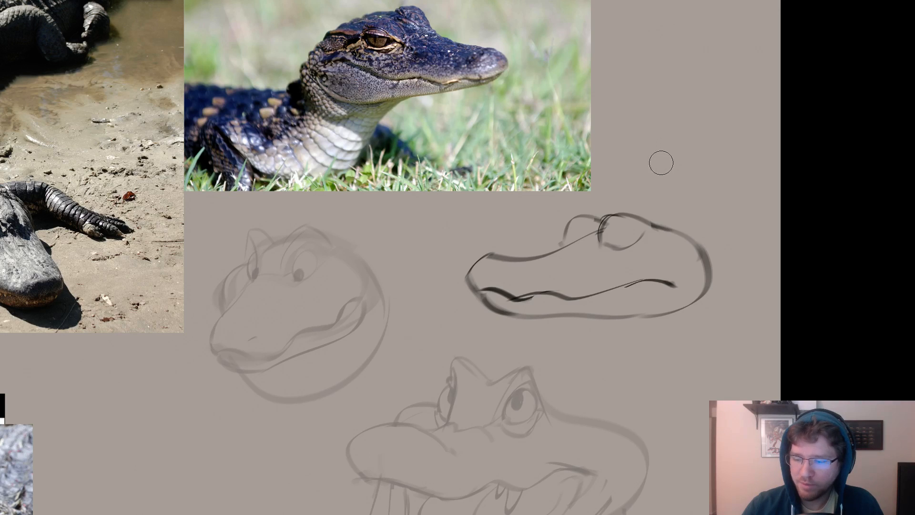
Erase the wavy mouth line and the mouth corner mark from the long head.
mouse_move(678, 173)
left_mouse_down()
mouse_move(710, 161)
mouse_move(684, 161)
mouse_move(655, 178)
left_mouse_up()
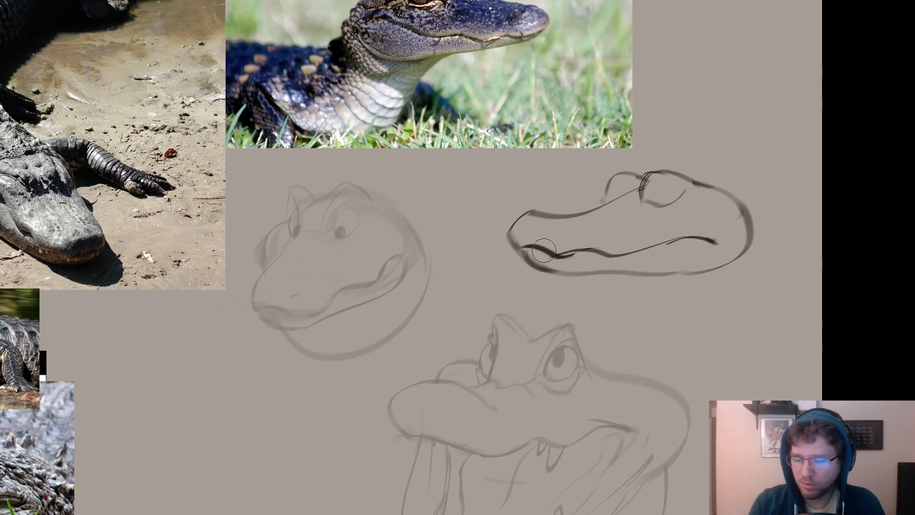
left_click_drag(529, 248, 698, 238)
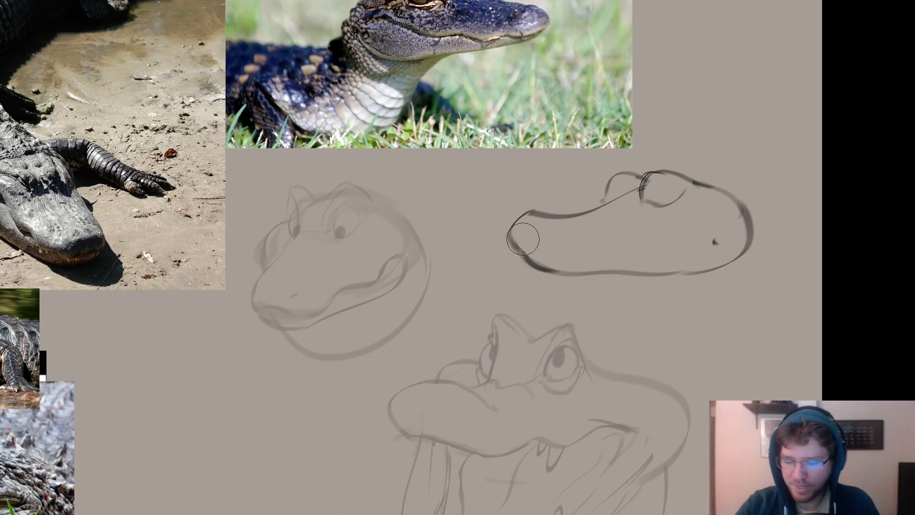
left_click(714, 240)
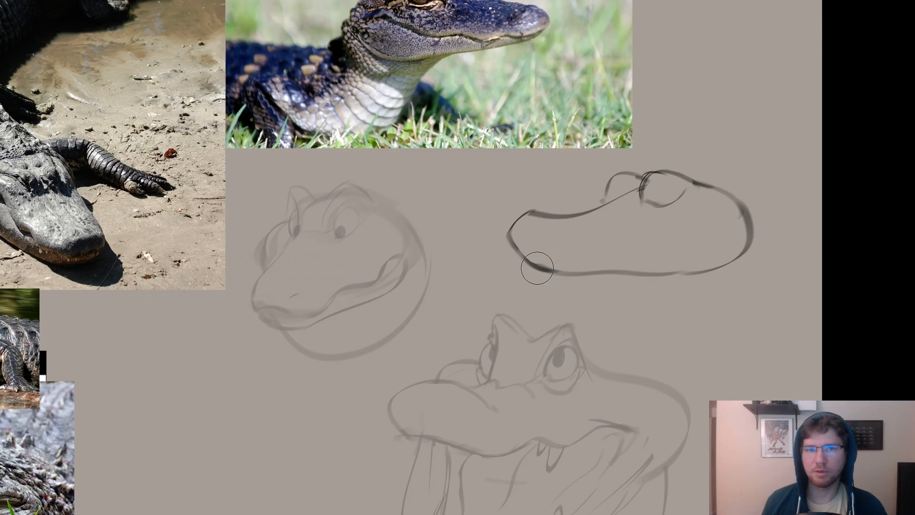
right_click(589, 241)
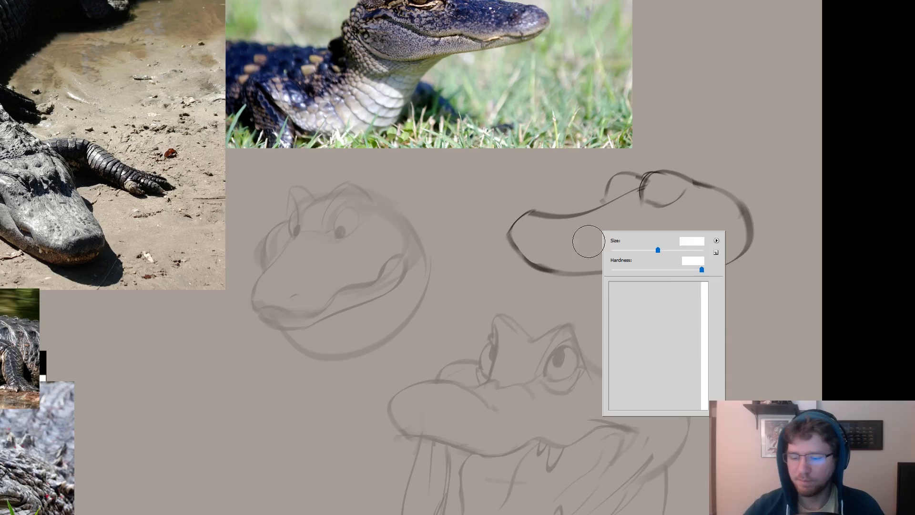
left_click(580, 246)
Erase the back of the skull and redraw it as a sloping curve that turns into the lower jaw.
left_click_drag(659, 278, 760, 303)
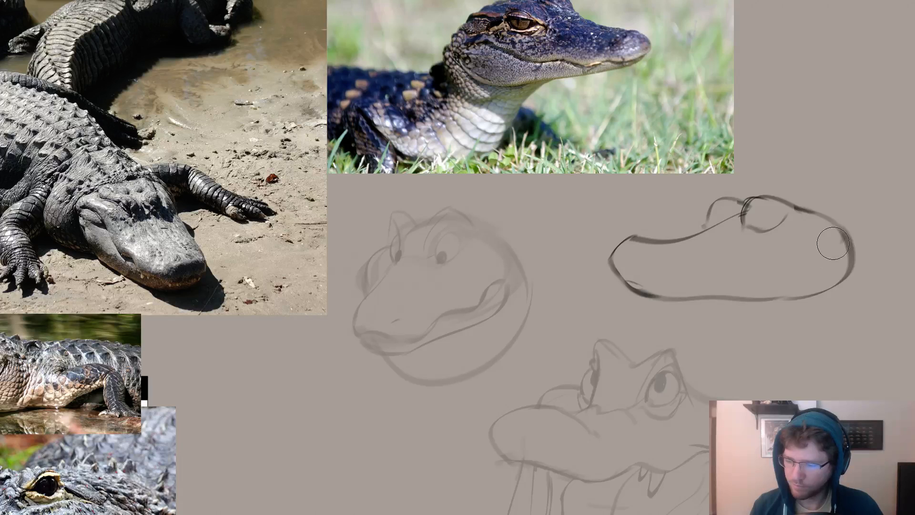
key("ctrl+z")
left_click_drag(816, 281, 727, 292)
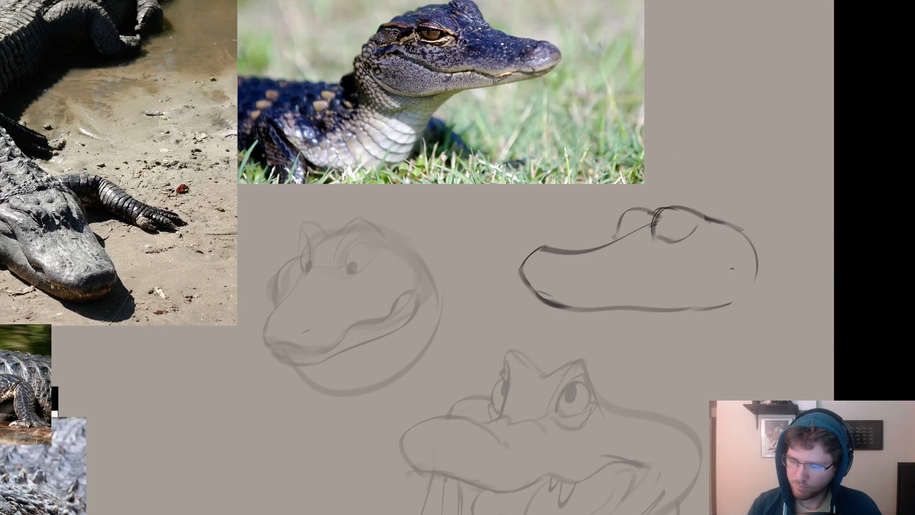
left_click_drag(761, 248, 766, 280)
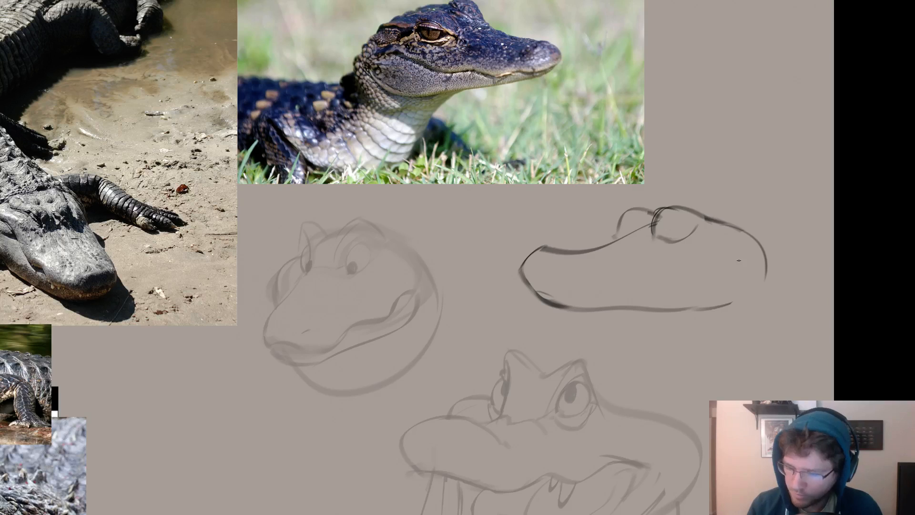
mouse_move(743, 250)
left_mouse_down()
mouse_move(724, 275)
mouse_move(749, 325)
left_mouse_up()
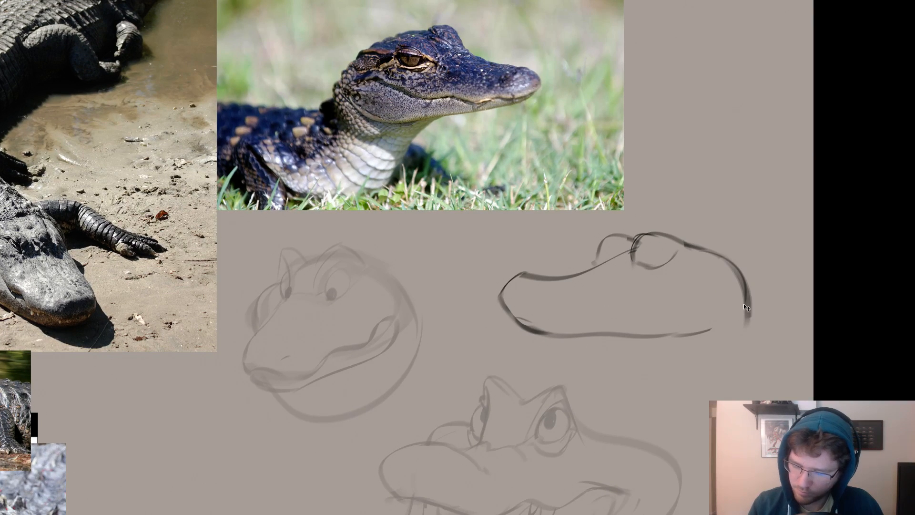
key("ctrl+z")
mouse_move(701, 248)
left_mouse_down()
mouse_move(750, 323)
mouse_move(680, 337)
mouse_move(587, 329)
left_mouse_up()
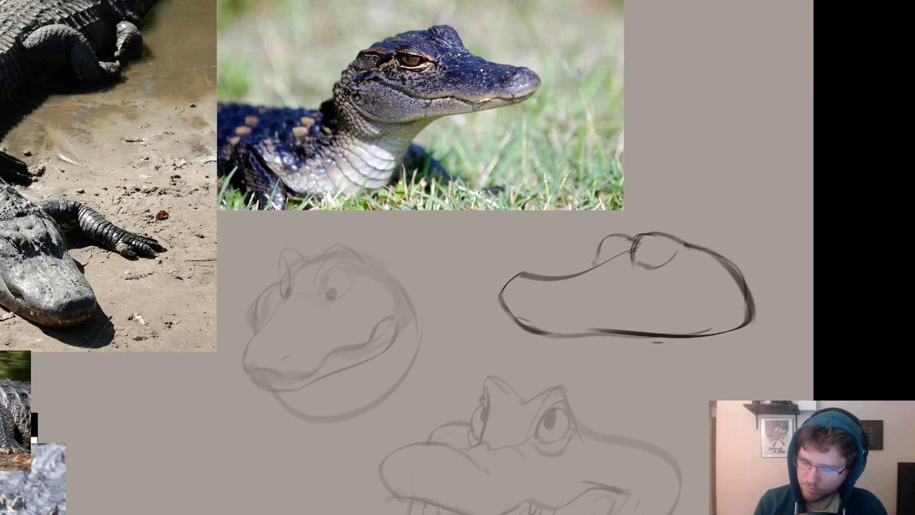
Strengthen the lower jaw line forward to the underside of the snout tip.
left_click_drag(667, 335, 533, 329)
key("ctrl+z")
left_click_drag(611, 331, 540, 331)
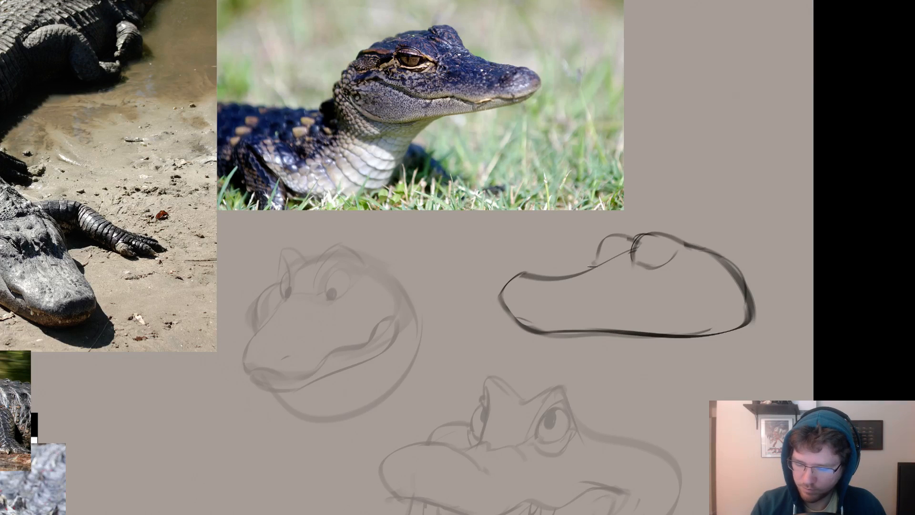
Erase the near eye bump's lower curve and redraw it as a larger, rounder eye socket.
key("e")
left_click_drag(659, 260, 648, 272)
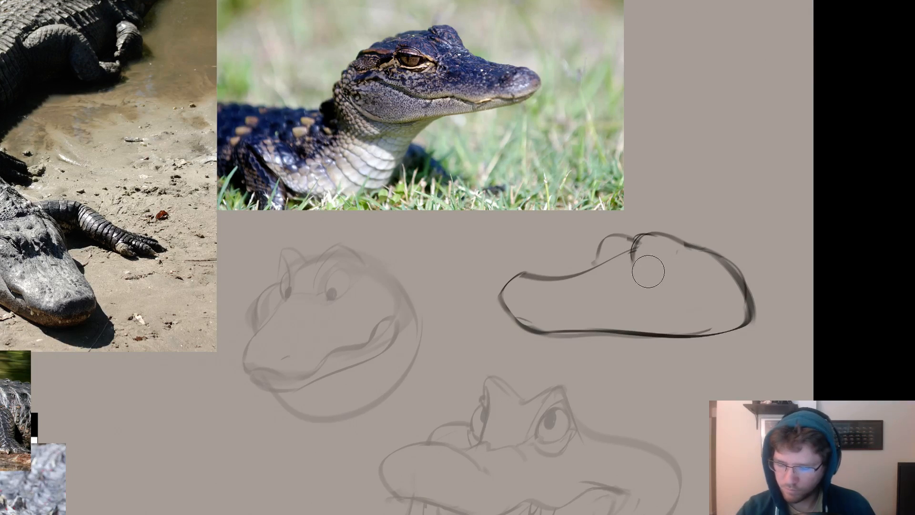
key("e")
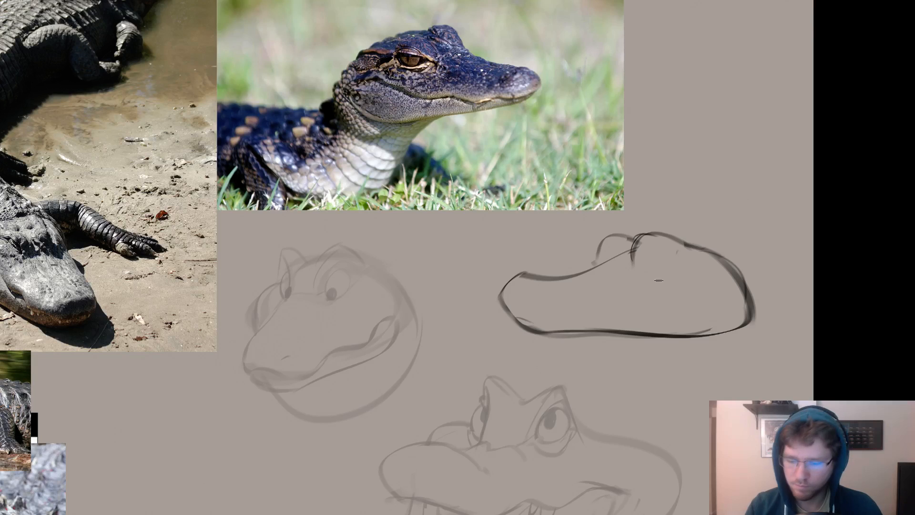
mouse_move(633, 265)
left_mouse_down()
mouse_move(660, 285)
mouse_move(638, 264)
mouse_move(672, 265)
left_mouse_up()
key("ctrl+z")
key("ctrl+z")
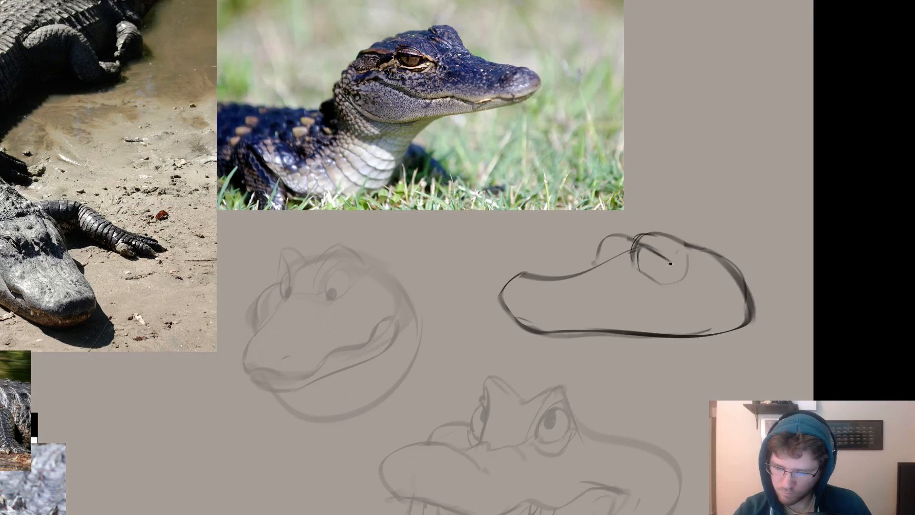
Try several slanted eyelid lines inside the near eye socket and undo them.
key("ctrl+z")
key("ctrl+z")
key("ctrl+z")
key("ctrl+z")
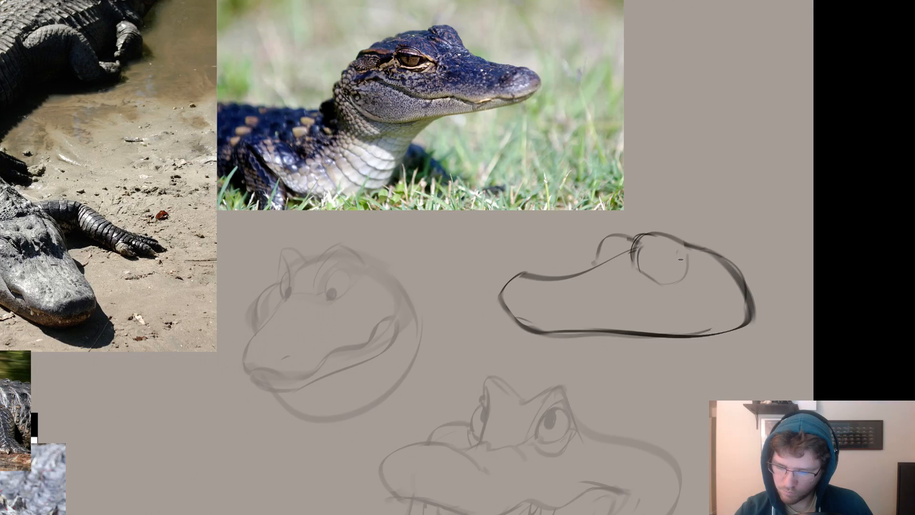
key("ctrl+z")
mouse_move(681, 259)
left_mouse_down()
mouse_move(634, 247)
mouse_move(655, 268)
mouse_move(650, 251)
mouse_move(661, 268)
mouse_move(671, 258)
mouse_move(643, 243)
mouse_move(643, 259)
mouse_move(658, 249)
mouse_move(667, 265)
mouse_move(648, 270)
mouse_move(667, 272)
left_mouse_up()
key("ctrl+z")
key("ctrl+z")
key("ctrl+z")
key("ctrl+z")
key("ctrl+z")
key("ctrl+z")
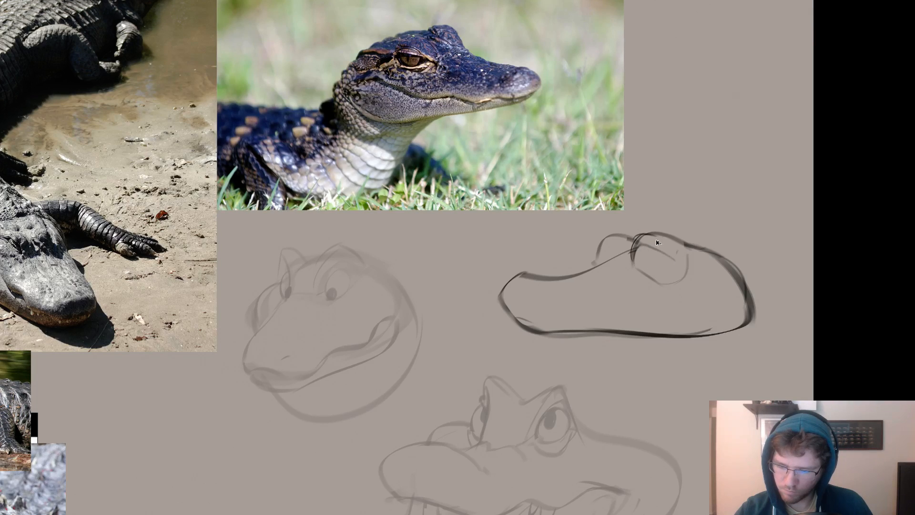
Draw an oval eye with a dark pupil inside the near socket and a narrower contour for the far eye bump.
key("ctrl+z")
mouse_move(643, 242)
left_mouse_down()
mouse_move(677, 261)
mouse_move(650, 277)
mouse_move(642, 267)
mouse_move(656, 246)
mouse_move(647, 263)
mouse_move(608, 257)
mouse_move(609, 240)
mouse_move(607, 259)
left_mouse_up()
key("ctrl+z")
key("ctrl+z")
key("ctrl+z")
key("ctrl+z")
key("ctrl+z")
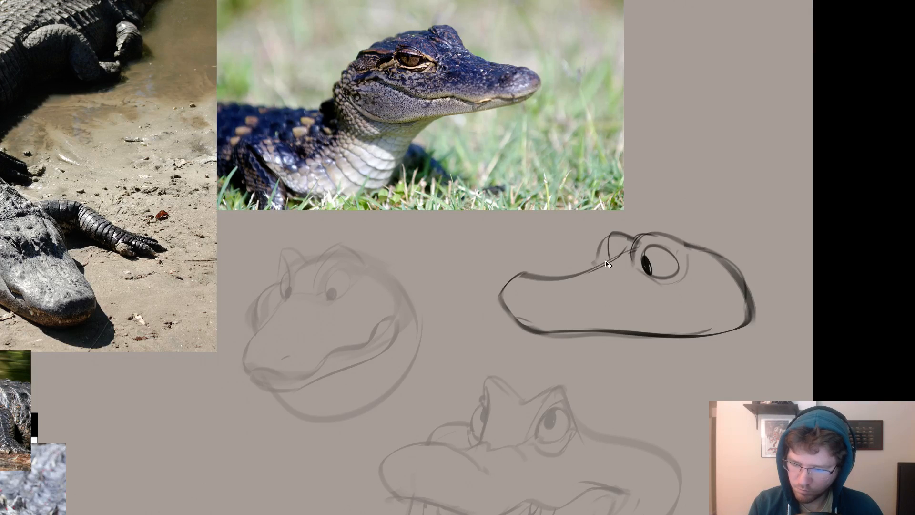
Try a darker line along the top of the snout from the near eye to the nose, then undo it.
left_click_drag(599, 269, 525, 279)
key("ctrl+z")
mouse_move(632, 248)
left_mouse_down()
mouse_move(579, 277)
mouse_move(518, 277)
left_mouse_up()
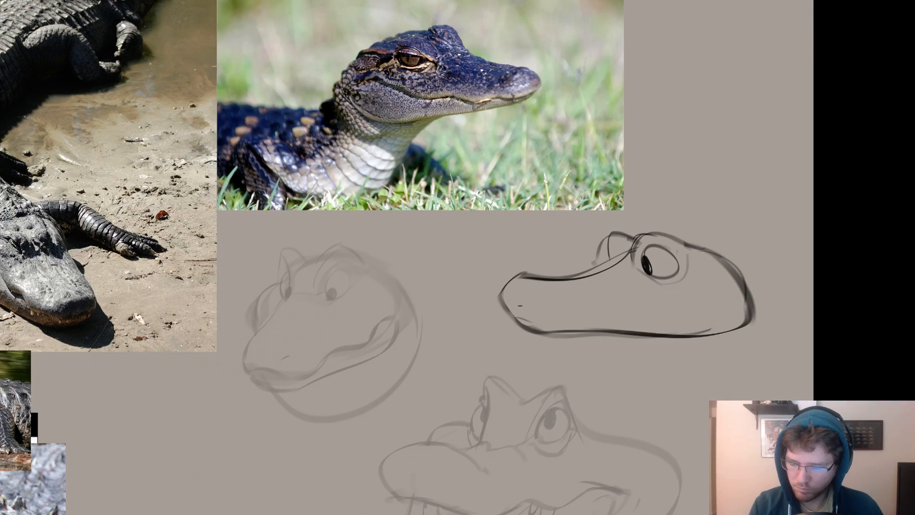
key("ctrl+z")
Erase the old outer contour of the far eye bump and redraw the near pupil as a narrow shape against the eye's front edge.
key("e")
left_click_drag(621, 234, 580, 265)
key("b")
key("ctrl+z")
mouse_move(630, 240)
left_mouse_down()
mouse_move(589, 267)
mouse_move(598, 262)
left_mouse_up()
key("ctrl+z")
mouse_move(614, 243)
left_mouse_down()
mouse_move(610, 236)
mouse_move(598, 271)
mouse_move(607, 231)
mouse_move(621, 229)
mouse_move(606, 261)
mouse_move(654, 268)
mouse_move(642, 263)
left_mouse_up()
key("ctrl+z")
key("ctrl+z")
key("ctrl+z")
key("ctrl+z")
key("ctrl+z")
key("ctrl+z")
key("ctrl+z")
key("e")
key("b")
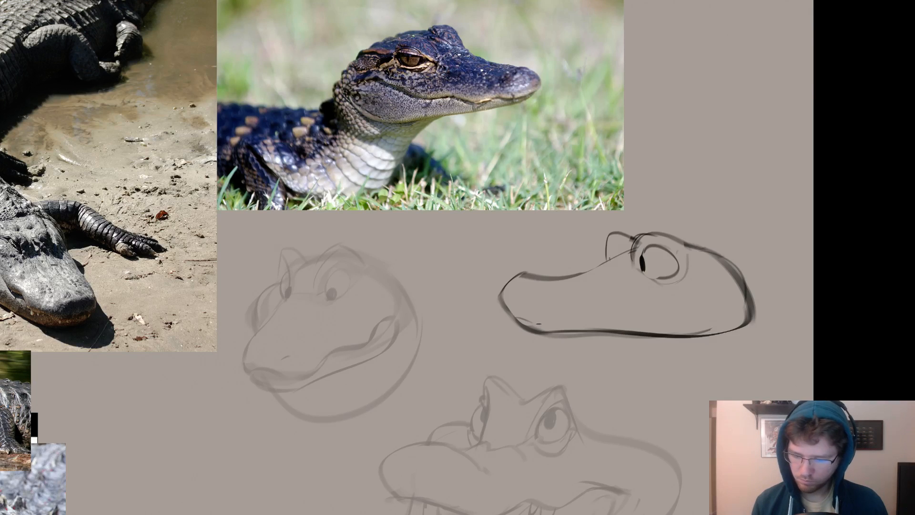
Draw a wavy mouth line from the snout tip, rising below the eye and drooping toward the back of the jaw.
key("ctrl+z")
left_click_drag(514, 318, 598, 324)
key("ctrl+z")
key("ctrl+z")
mouse_move(514, 318)
left_mouse_down()
mouse_move(625, 326)
mouse_move(674, 306)
mouse_move(724, 310)
left_mouse_up()
key("ctrl+z")
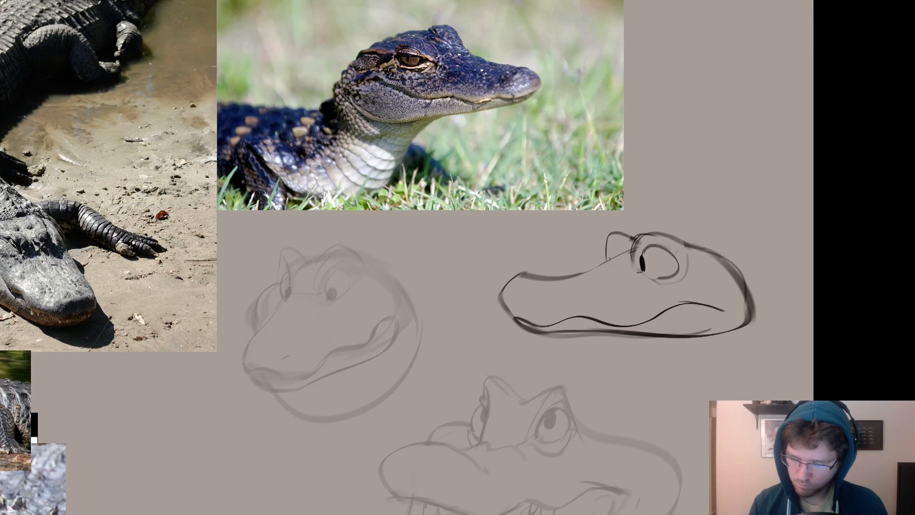
Add a fold line under the near eye and a dark nostril near the tip of the snout.
left_click_drag(641, 270, 663, 279)
key("ctrl+z")
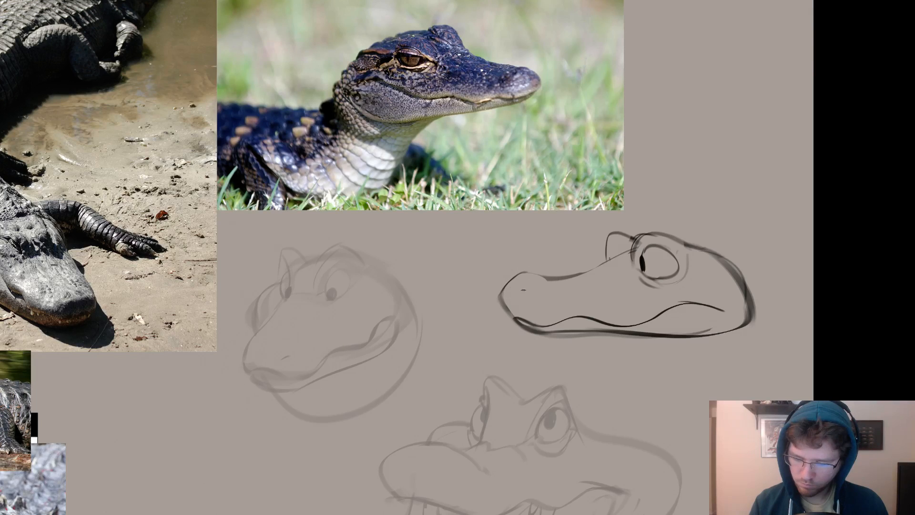
left_click_drag(523, 291, 554, 294)
key("ctrl+z")
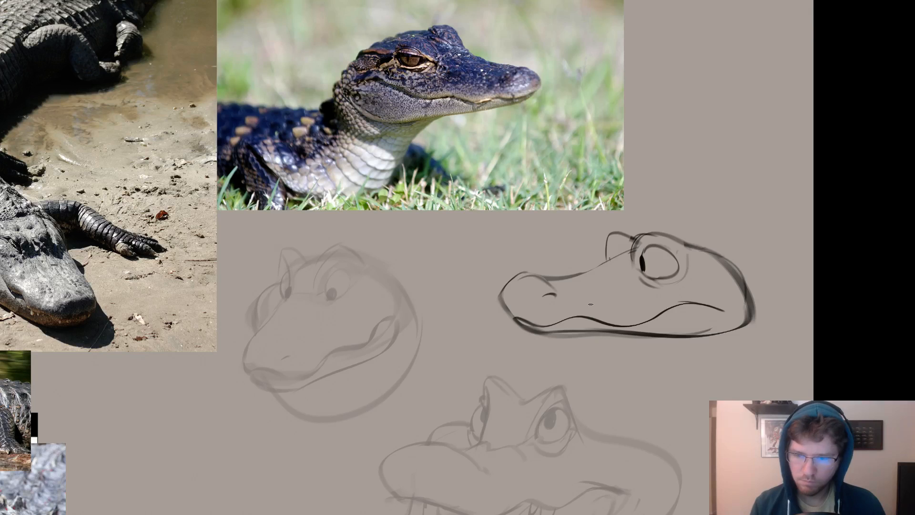
mouse_move(505, 329)
left_mouse_down()
mouse_move(689, 316)
mouse_move(516, 333)
left_mouse_up()
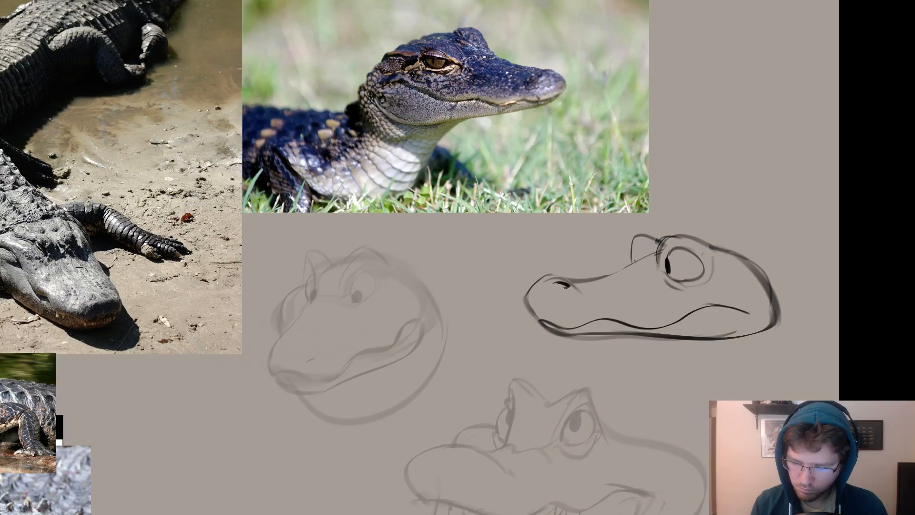
Erase the drooping back end of the mouth line and reduce the brush size.
left_click_drag(685, 330, 630, 345)
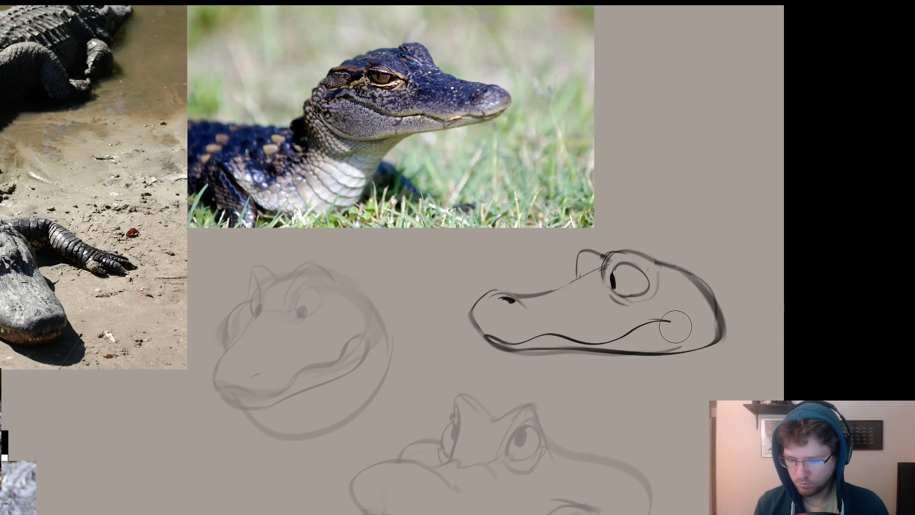
key("bracketleft")
key("bracketleft")
key("bracketleft")
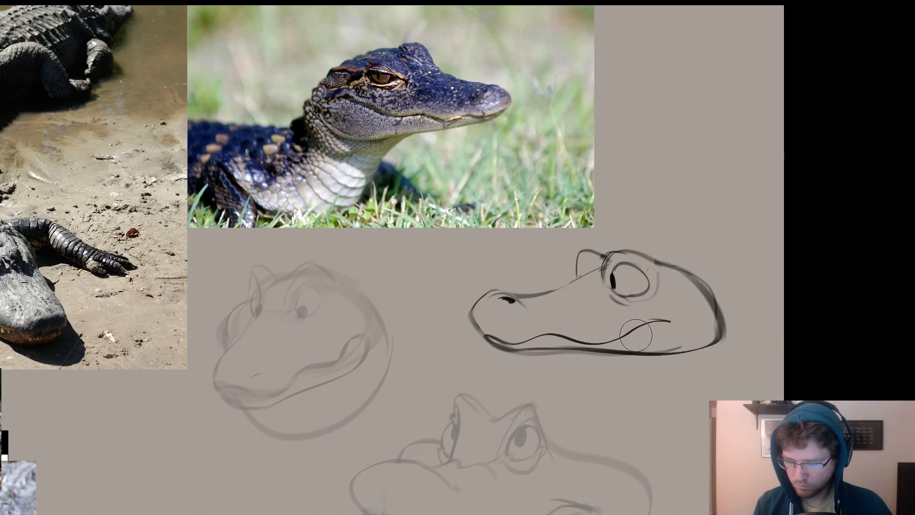
Lasso the mouth line, warp it so its back end reaches farther toward the jaw, and deselect it.
mouse_move(636, 335)
left_mouse_down()
mouse_move(512, 343)
mouse_move(612, 314)
mouse_move(485, 333)
left_mouse_up()
key("l")
key("ctrl+t")
right_click(653, 320)
left_click(672, 397)
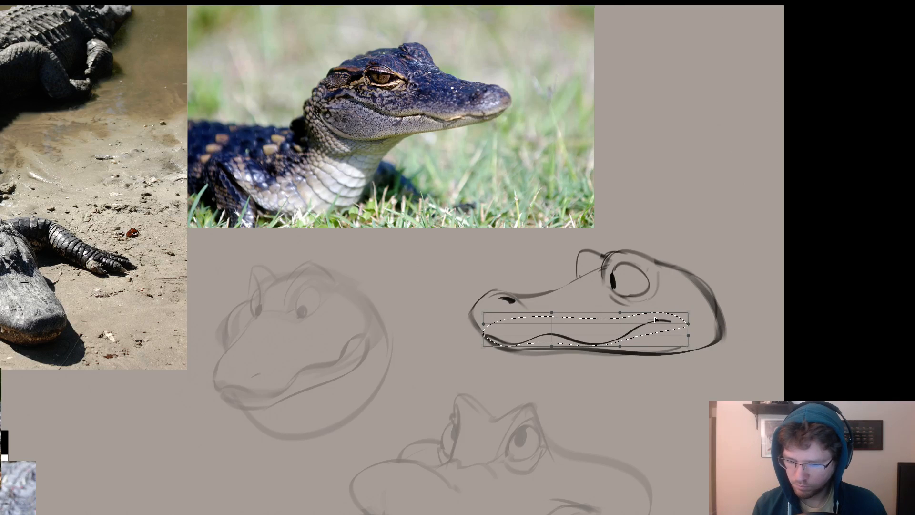
left_click_drag(688, 313, 699, 306)
left_click_drag(598, 343, 597, 336)
left_click_drag(699, 308, 702, 338)
key("Return")
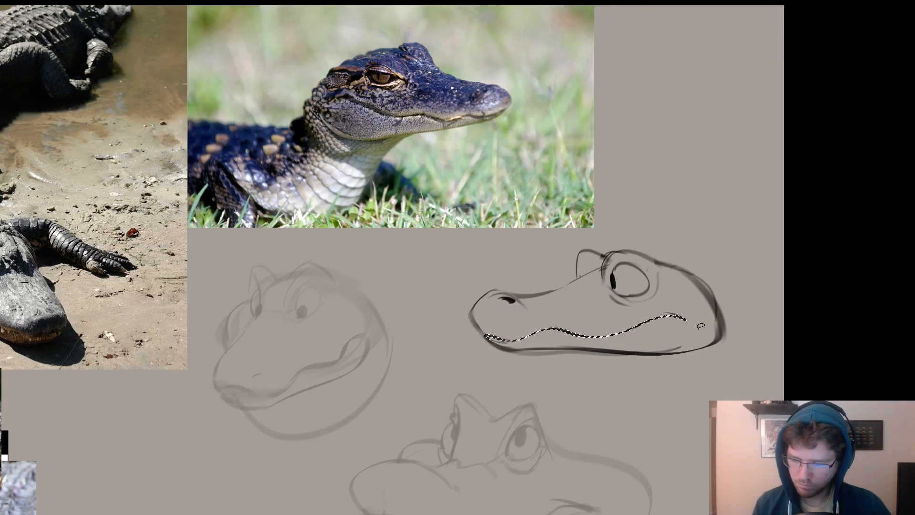
key("ctrl+d")
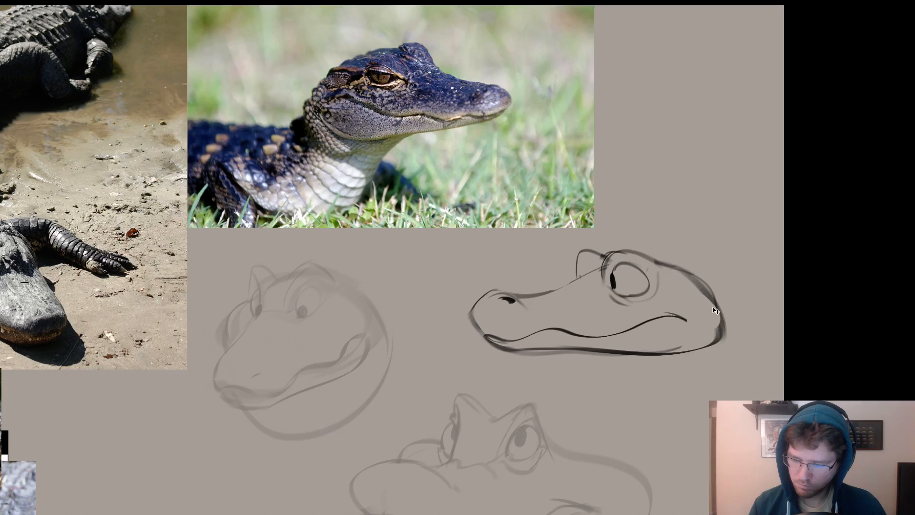
Sketch the back of the neck, a jowl curve beneath the jaw and a throat line curving down from the lower jaw.
left_click_drag(712, 319, 724, 264)
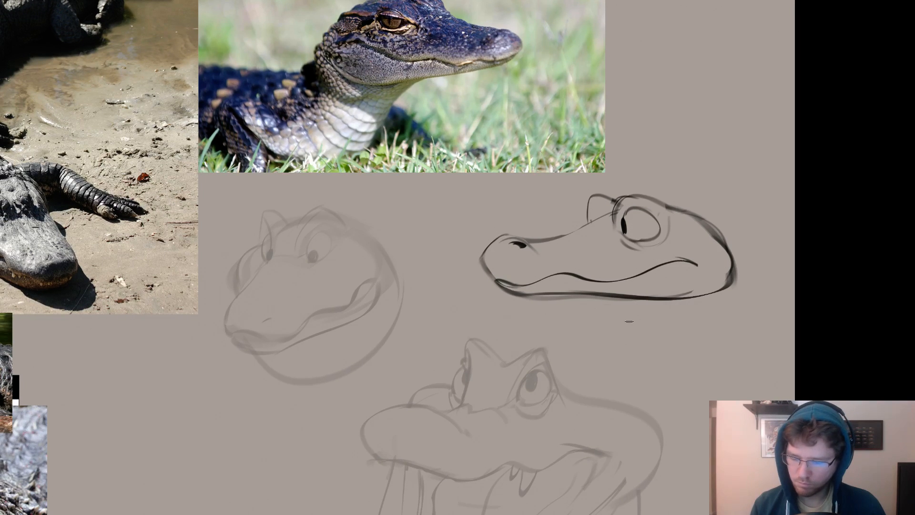
mouse_move(632, 313)
left_mouse_down()
mouse_move(739, 286)
mouse_move(753, 298)
left_mouse_up()
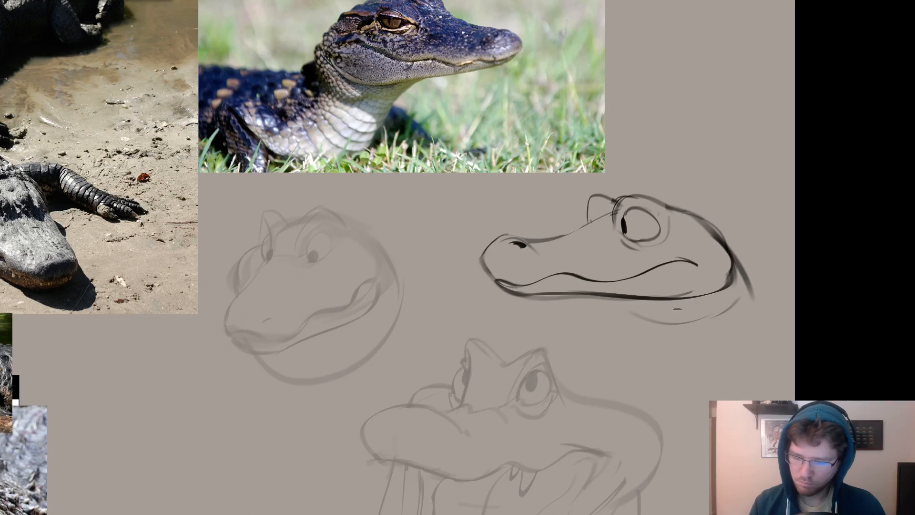
left_click_drag(559, 296, 637, 340)
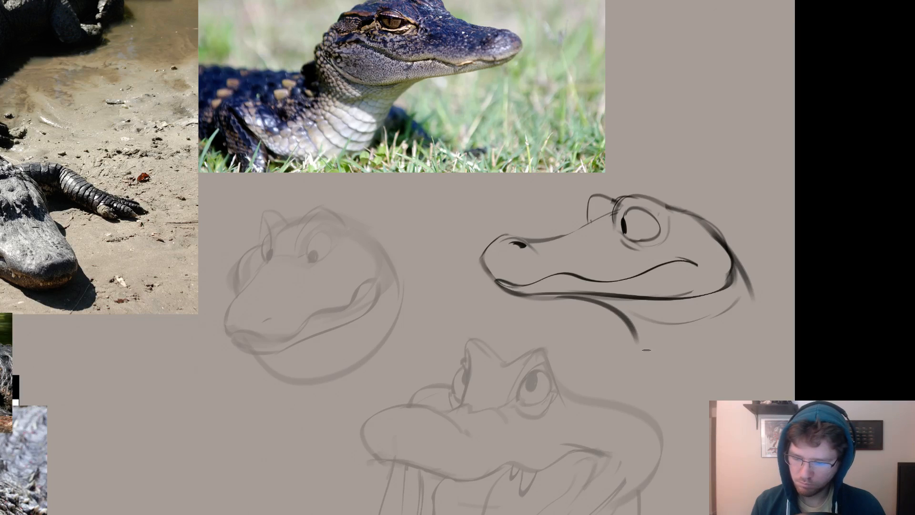
key("ctrl+z")
mouse_move(555, 295)
left_mouse_down()
mouse_move(573, 296)
mouse_move(658, 350)
left_mouse_up()
key("ctrl+z")
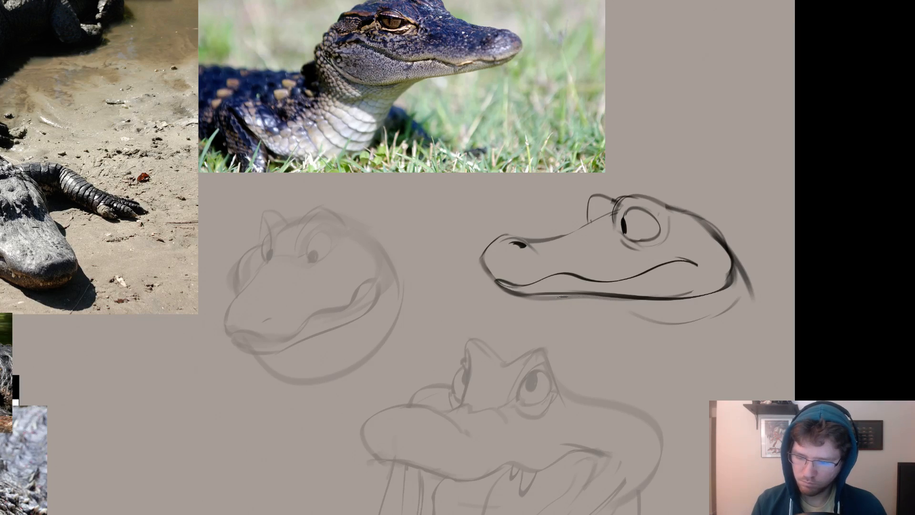
mouse_move(560, 296)
left_mouse_down()
mouse_move(652, 350)
mouse_move(661, 376)
left_mouse_up()
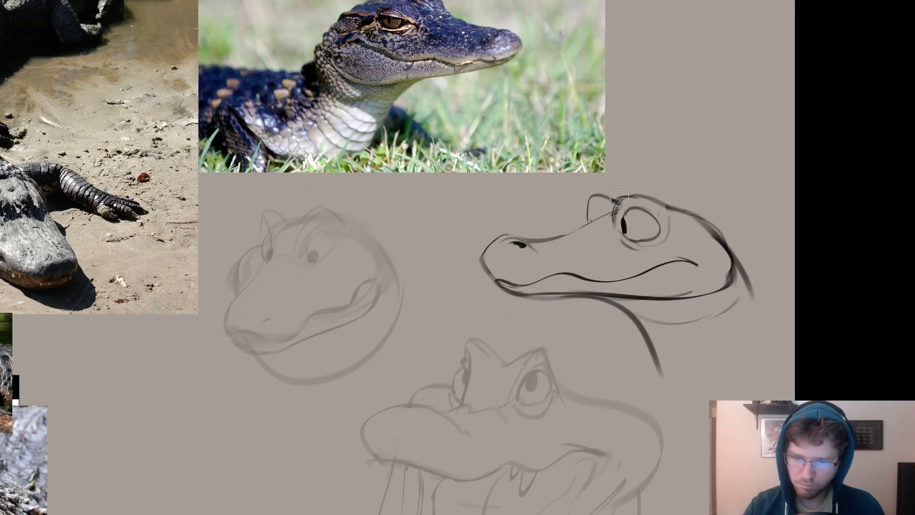
Erase the top of the near eye bump and redraw it as a raised, more pointed brow.
mouse_move(619, 196)
left_mouse_down()
mouse_move(620, 214)
mouse_move(635, 200)
mouse_move(624, 192)
mouse_move(642, 192)
left_mouse_up()
key("b")
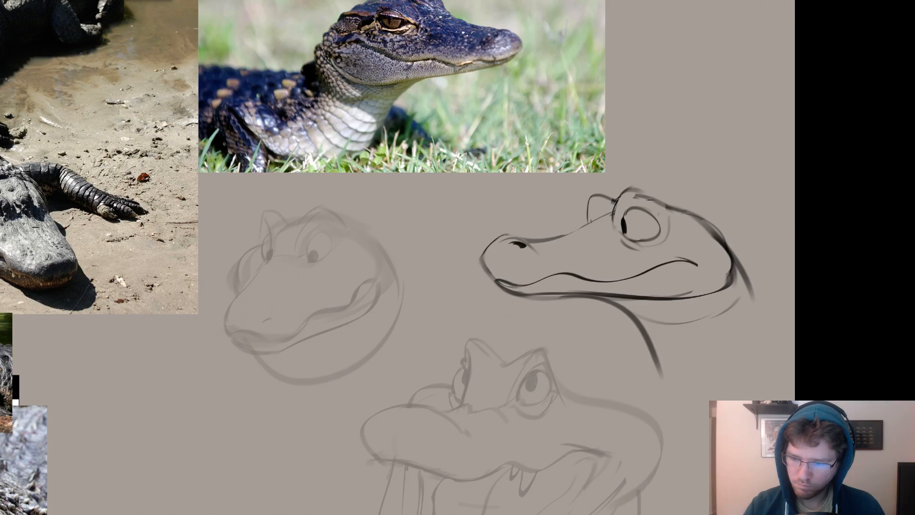
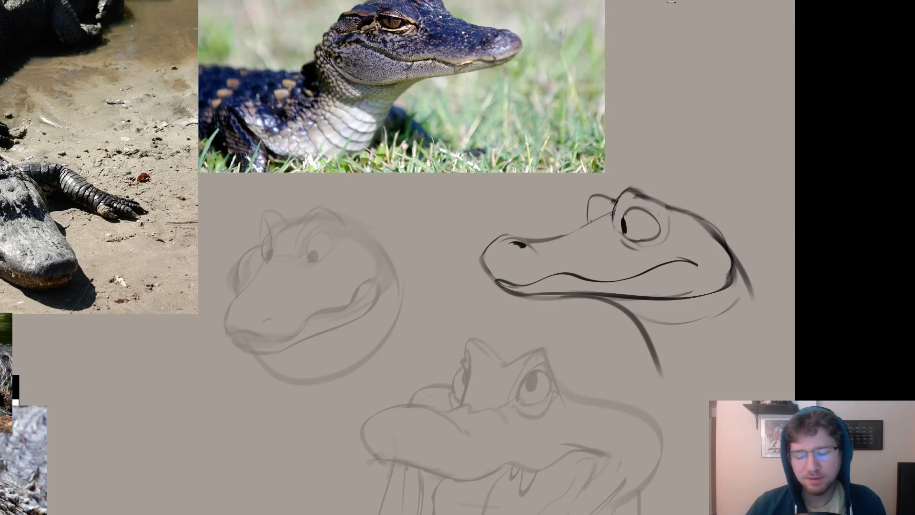
left_click_drag(538, 255, 584, 274)
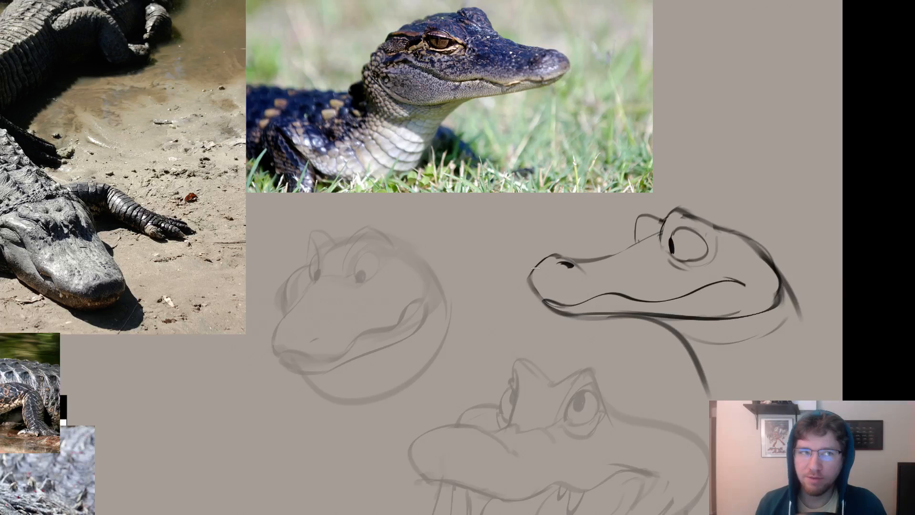
mouse_move(573, 282)
left_mouse_down()
mouse_move(480, 294)
mouse_move(497, 315)
mouse_move(491, 309)
left_mouse_up()
key("ctrl+z")
key("ctrl+z")
key("ctrl+z")
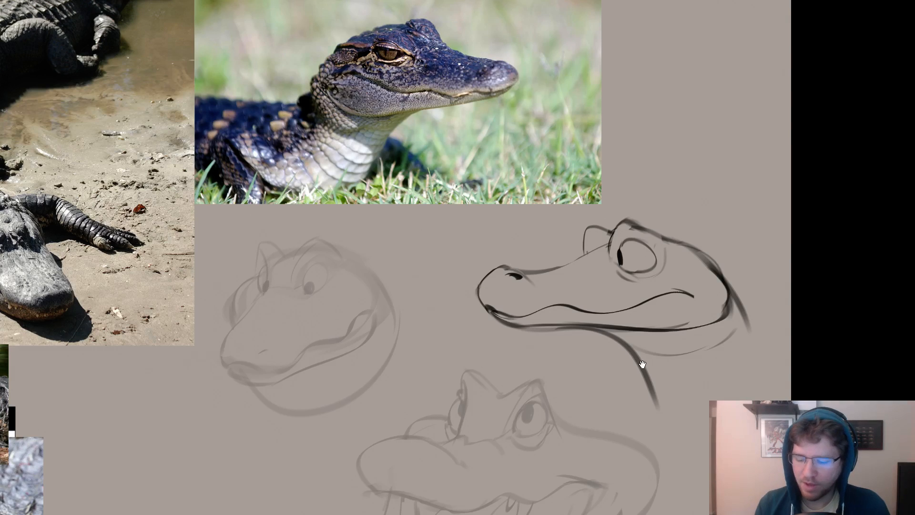
left_click_drag(642, 365, 605, 356)
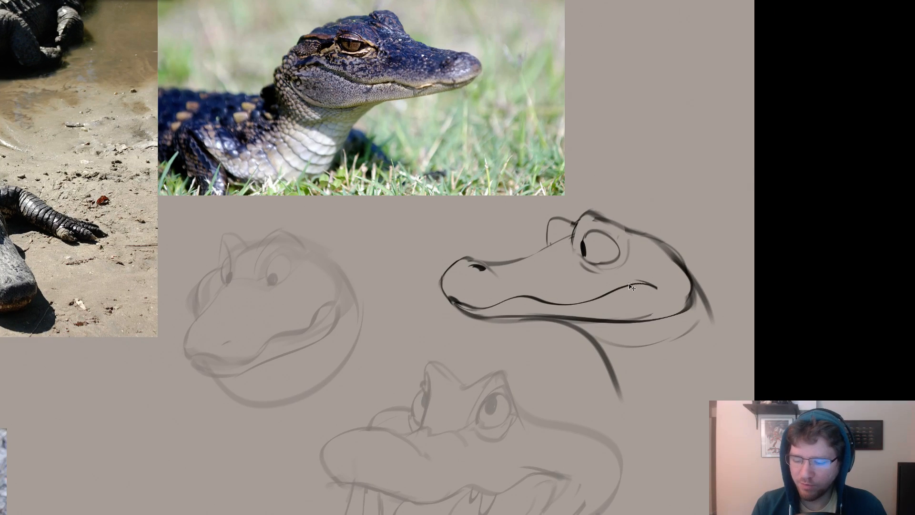
left_click_drag(629, 306, 708, 305)
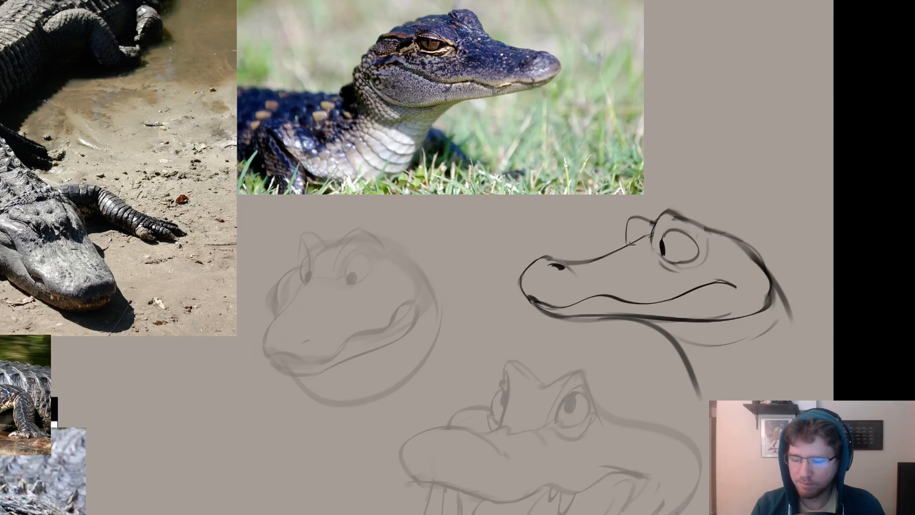
left_click_drag(612, 309, 667, 265)
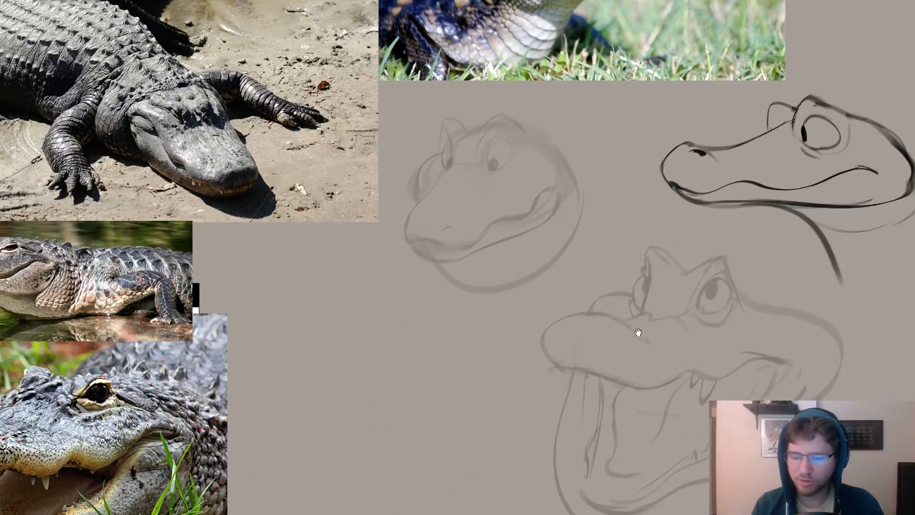
mouse_move(670, 333)
left_mouse_down()
mouse_move(639, 349)
mouse_move(662, 372)
mouse_move(695, 343)
left_mouse_up()
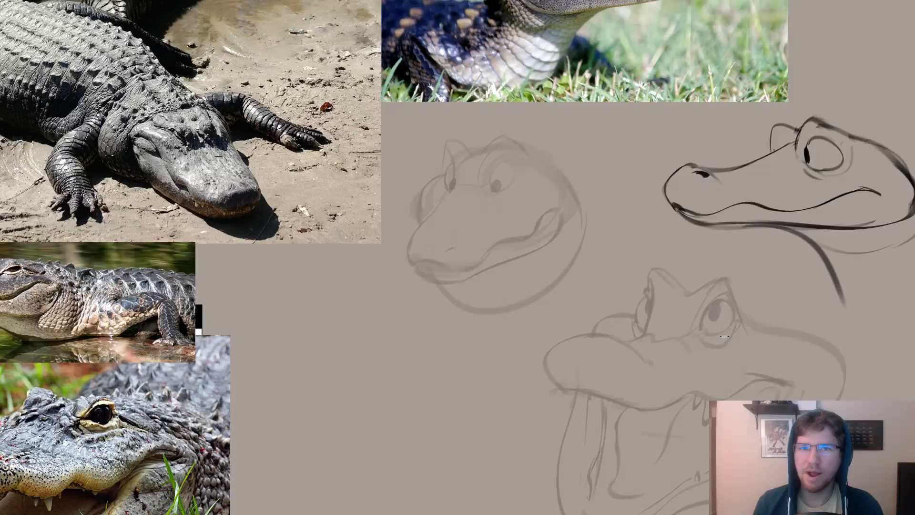
mouse_move(724, 336)
left_mouse_down()
mouse_move(696, 370)
mouse_move(700, 387)
left_mouse_up()
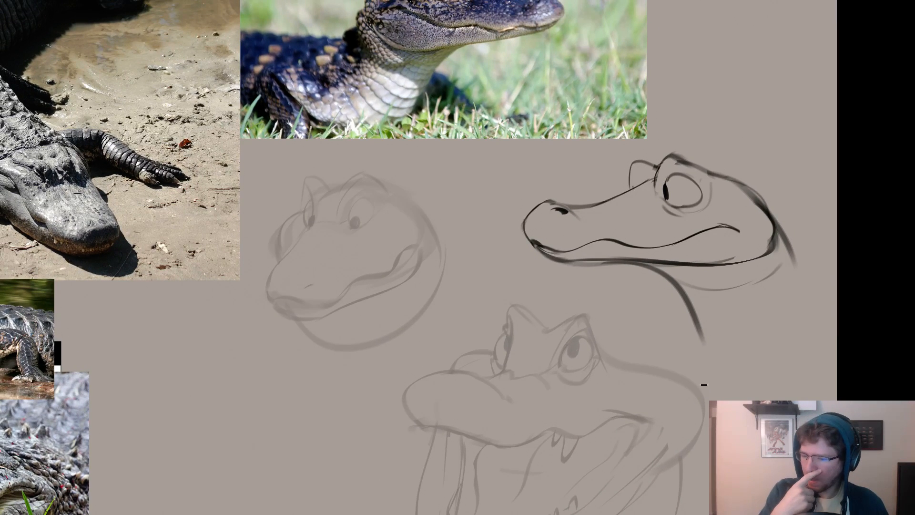
left_click_drag(663, 325, 741, 331)
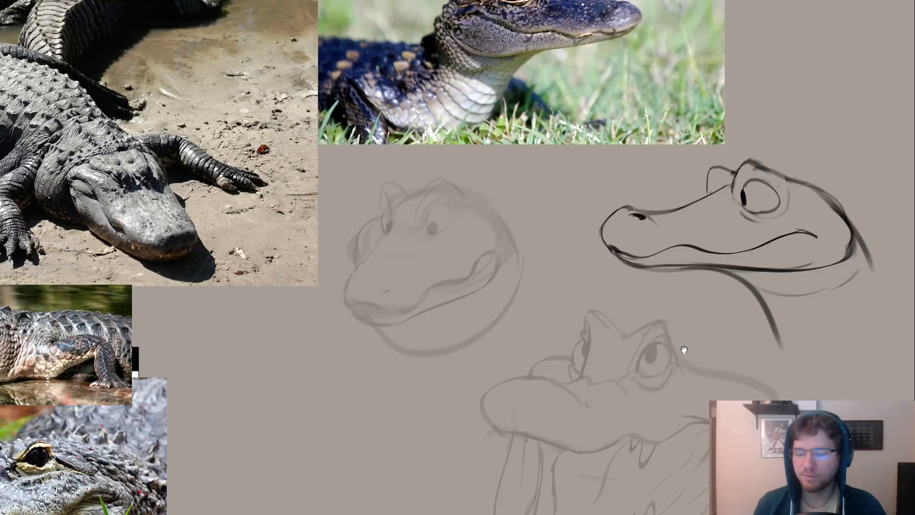
left_click_drag(684, 349, 639, 346)
left_click_drag(684, 291, 628, 346)
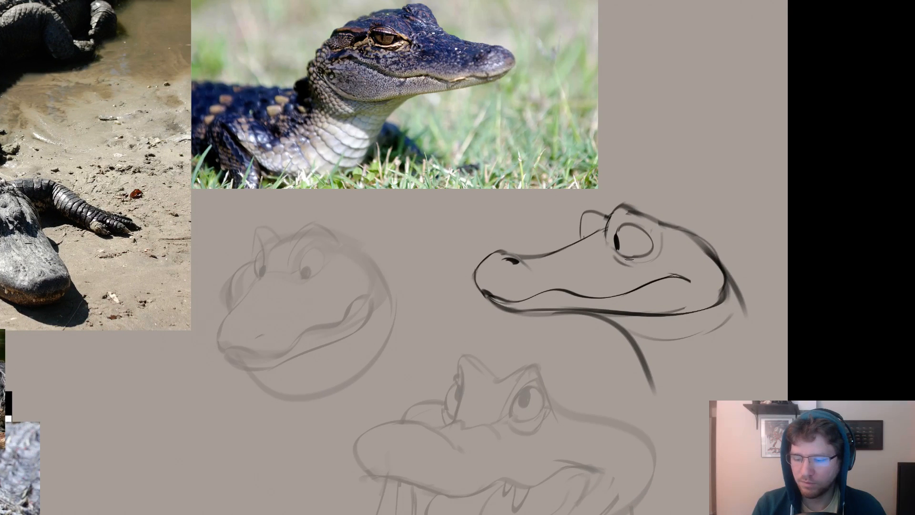
Redraw the bridge of the side-view head's snout as a straighter line running into a darker nostril bump.
right_click(629, 258)
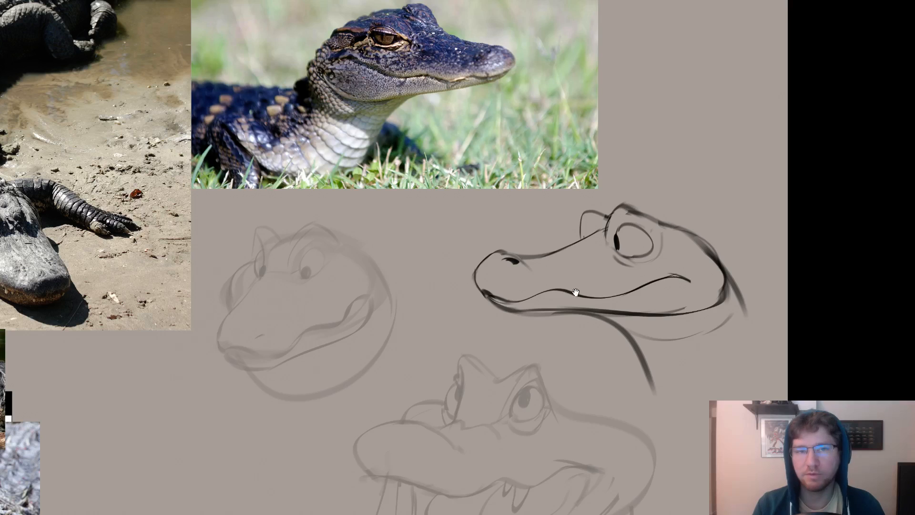
left_click_drag(576, 292, 593, 308)
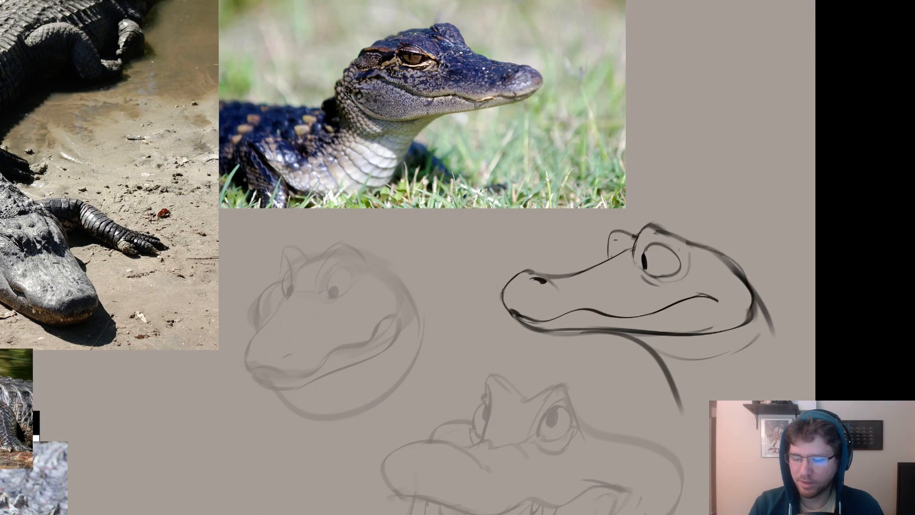
mouse_move(623, 250)
left_mouse_down()
mouse_move(575, 277)
mouse_move(555, 277)
mouse_move(586, 270)
mouse_move(513, 276)
left_mouse_up()
key("ctrl+z")
key("ctrl+z")
left_click_drag(669, 315, 514, 253)
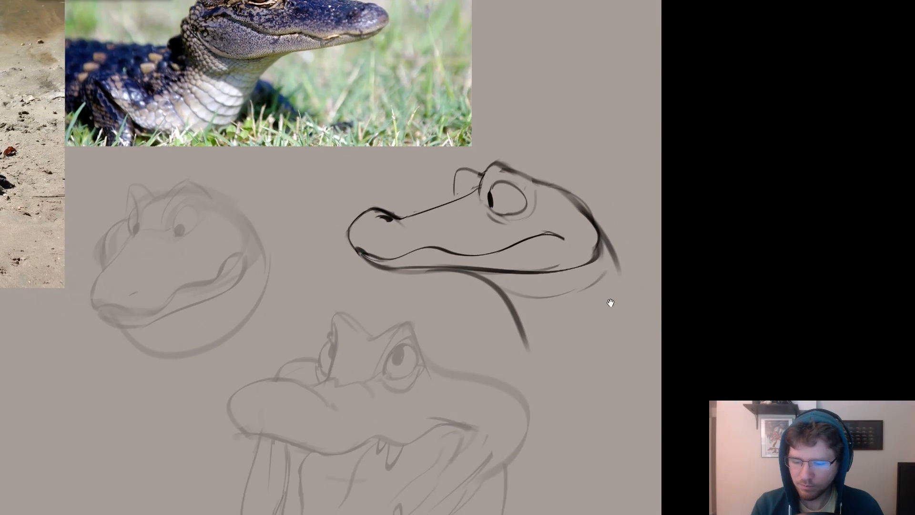
Erase the drooping back end of the mouth line, redraw it as a thicker hooked corner and darken the line.
left_click_drag(608, 302, 634, 309)
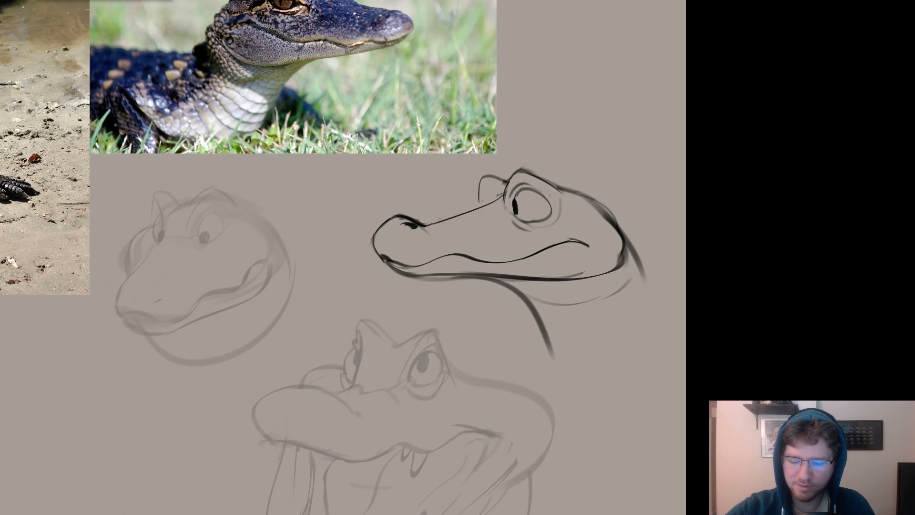
mouse_move(614, 235)
left_mouse_down()
mouse_move(695, 219)
mouse_move(657, 226)
left_mouse_up()
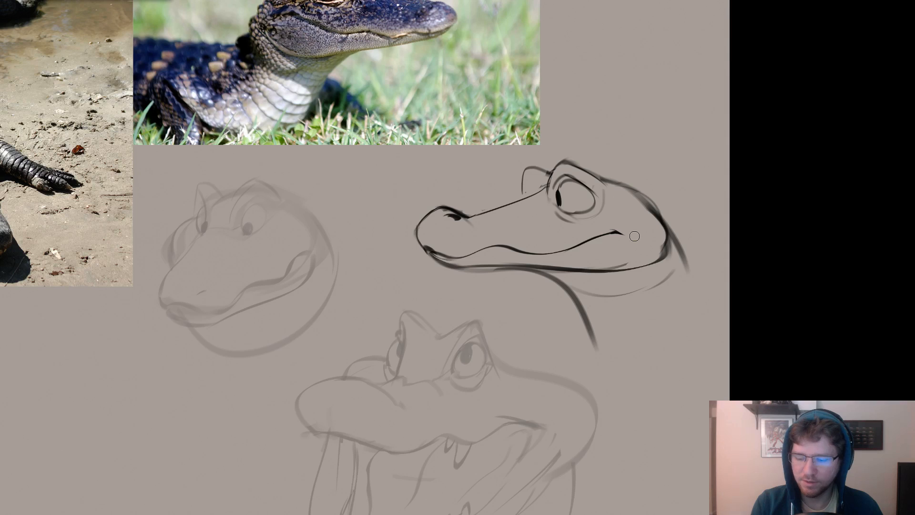
right_click(610, 236)
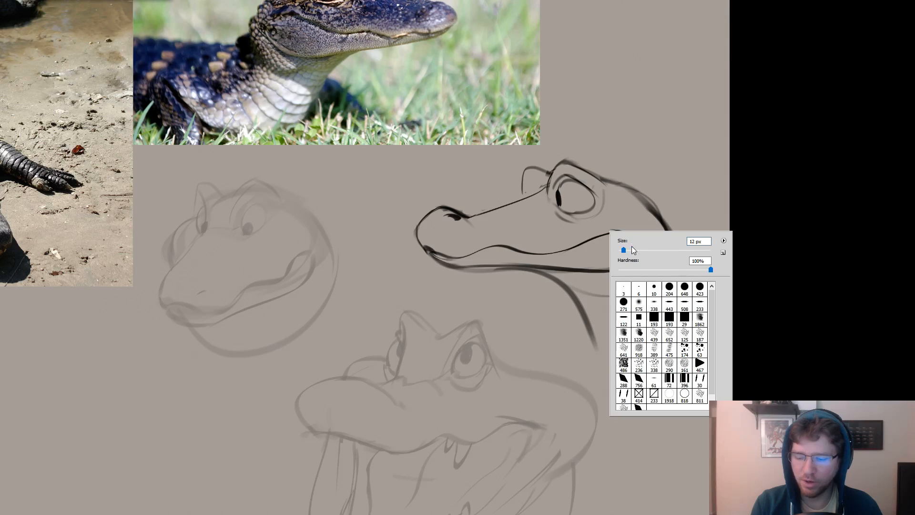
left_click(629, 248)
left_click(591, 243)
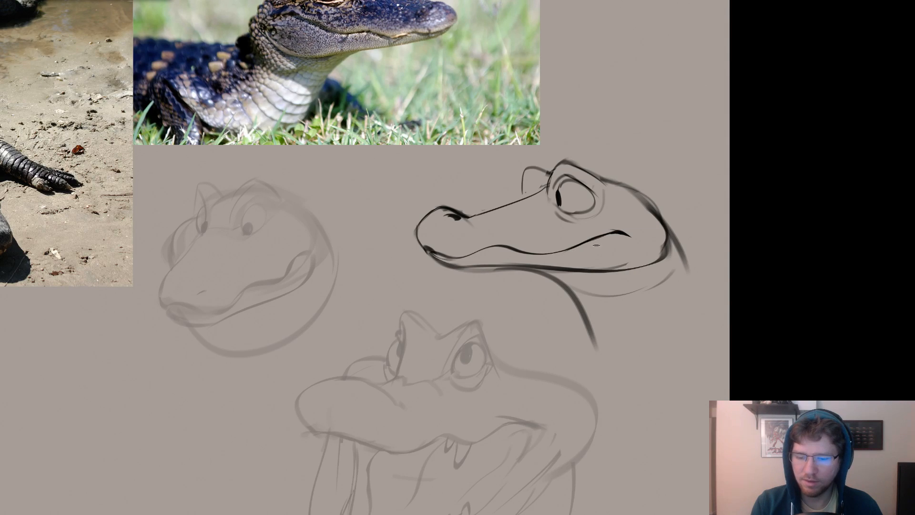
left_click_drag(602, 256, 704, 294)
mouse_move(657, 271)
left_mouse_down()
mouse_move(622, 292)
mouse_move(629, 266)
left_mouse_up()
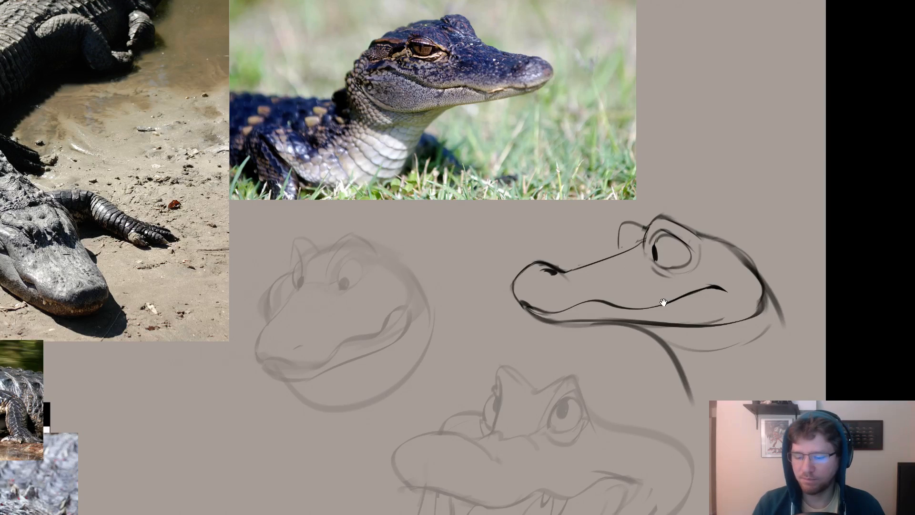
left_click_drag(663, 302, 659, 303)
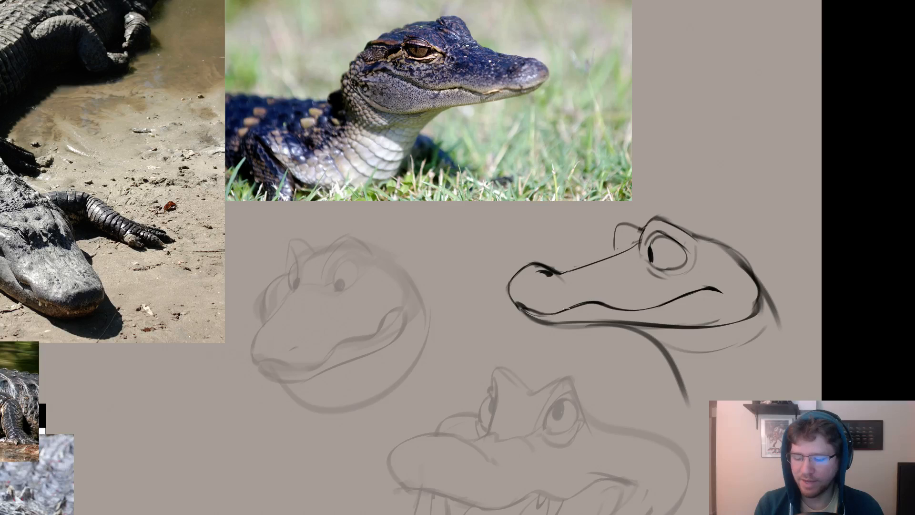
left_click_drag(551, 310, 476, 317)
Adjust the brush size and sketch two small teeth below the mouth line and one pointed tooth rising near its corner.
right_click(599, 276)
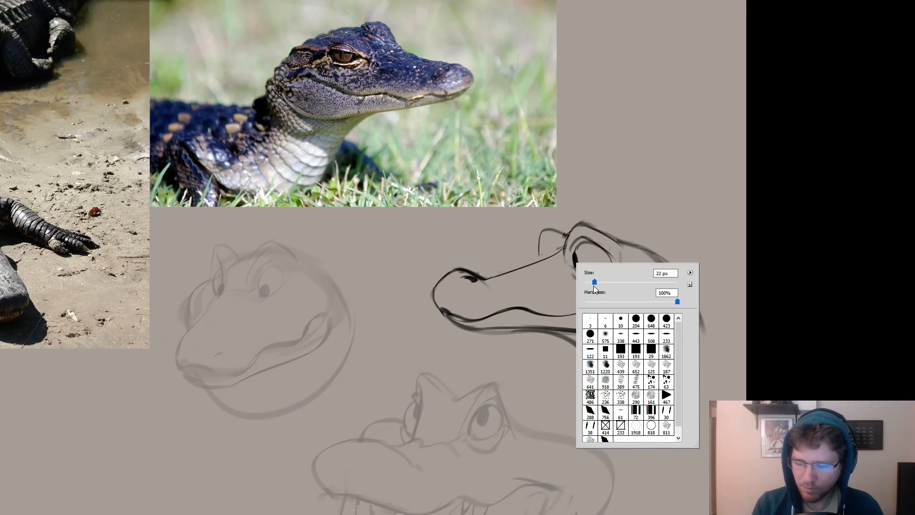
left_click(592, 282)
left_click(539, 297)
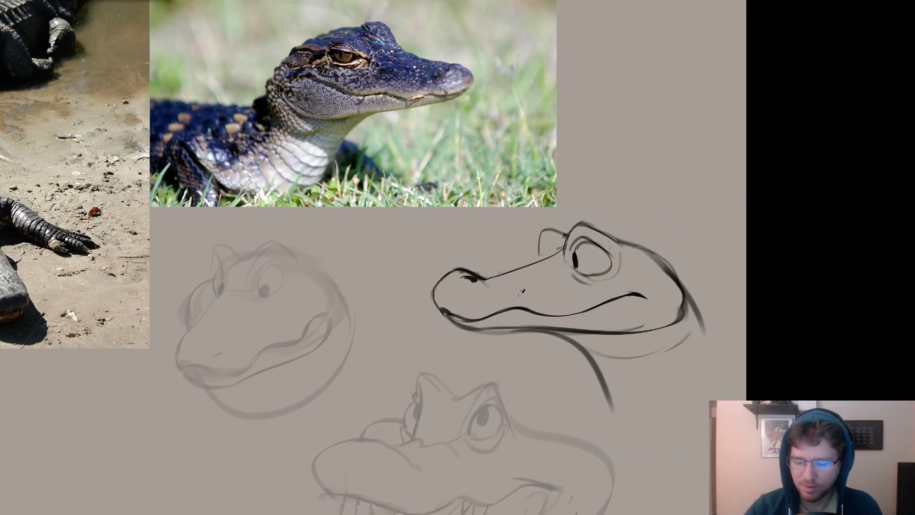
left_click_drag(524, 302, 567, 246)
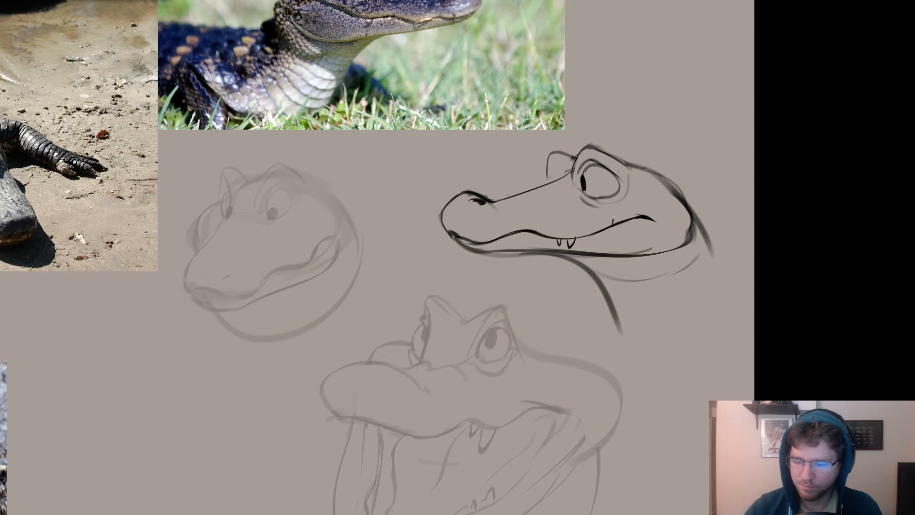
key("ctrl+z")
left_click_drag(641, 167, 662, 179)
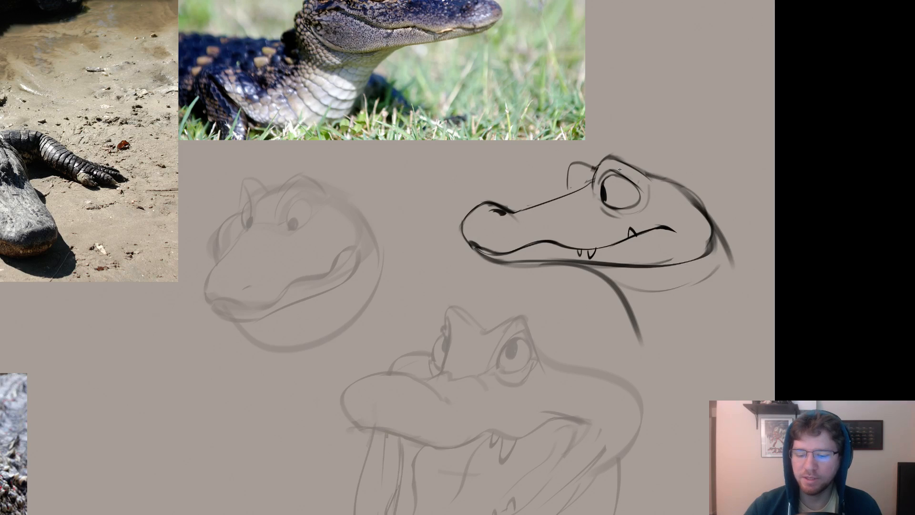
left_click_drag(567, 197, 579, 198)
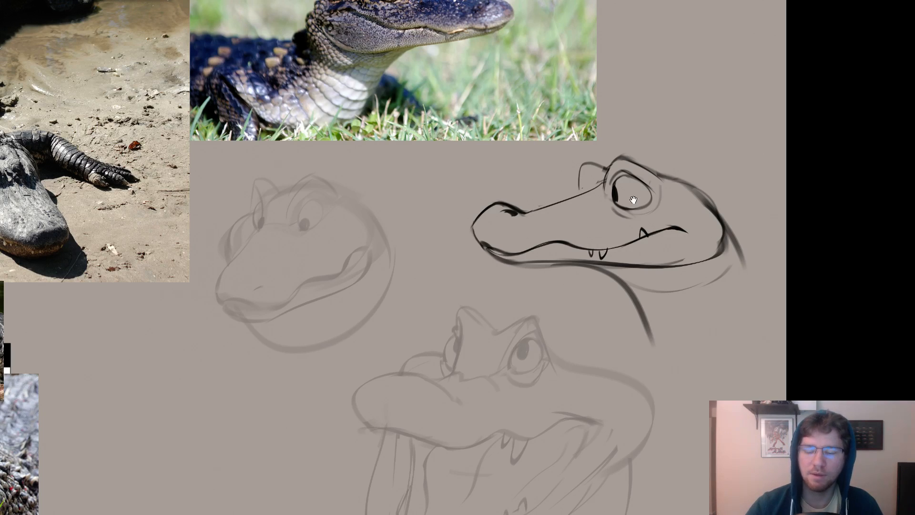
left_click_drag(634, 200, 579, 211)
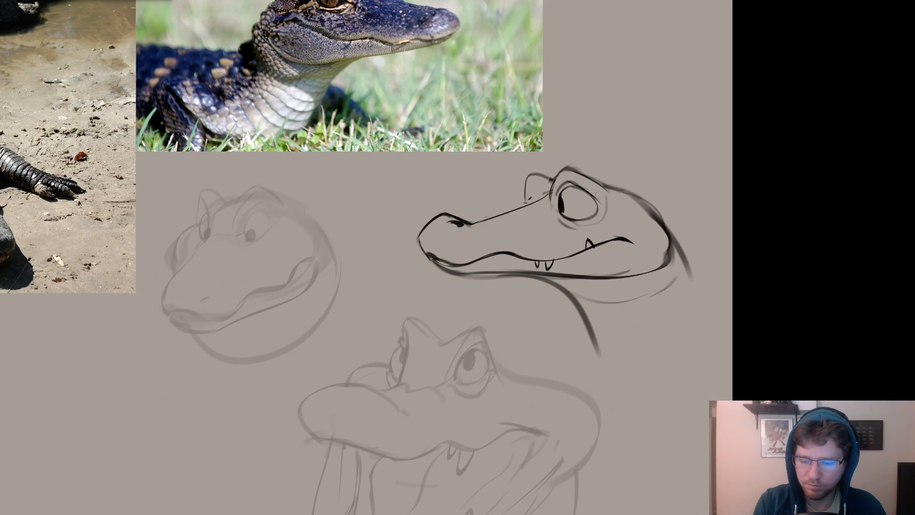
Redraw the snout's bridge as a darker line and extend the front edge of the far eye bump down to meet it.
mouse_move(525, 202)
left_mouse_down()
mouse_move(467, 224)
mouse_move(477, 220)
left_mouse_up()
key("ctrl+z")
mouse_move(527, 200)
left_mouse_down()
mouse_move(545, 192)
mouse_move(478, 221)
left_mouse_up()
key("ctrl+z")
key("ctrl+z")
key("ctrl+z")
key("ctrl+z")
key("ctrl+z")
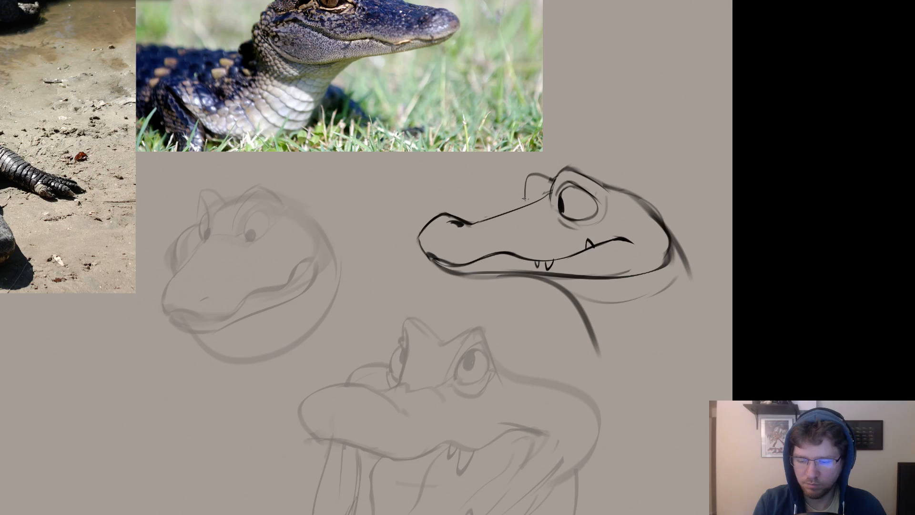
mouse_move(525, 198)
left_mouse_down()
mouse_move(473, 221)
mouse_move(532, 208)
mouse_move(475, 228)
mouse_move(542, 203)
mouse_move(513, 216)
mouse_move(563, 169)
mouse_move(549, 204)
mouse_move(564, 173)
left_mouse_up()
key("ctrl+z")
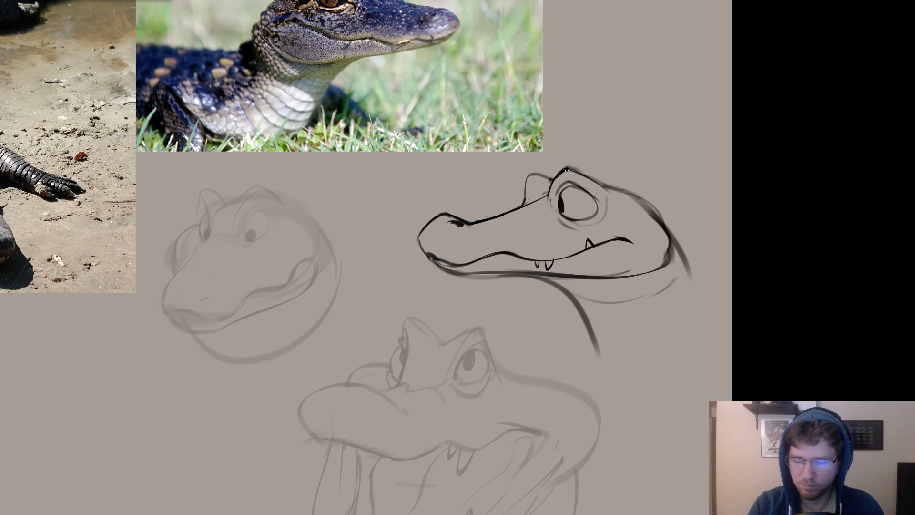
Resize the eraser and clean up the front of the lower jaw beneath the snout tip.
left_click_drag(643, 355, 740, 352)
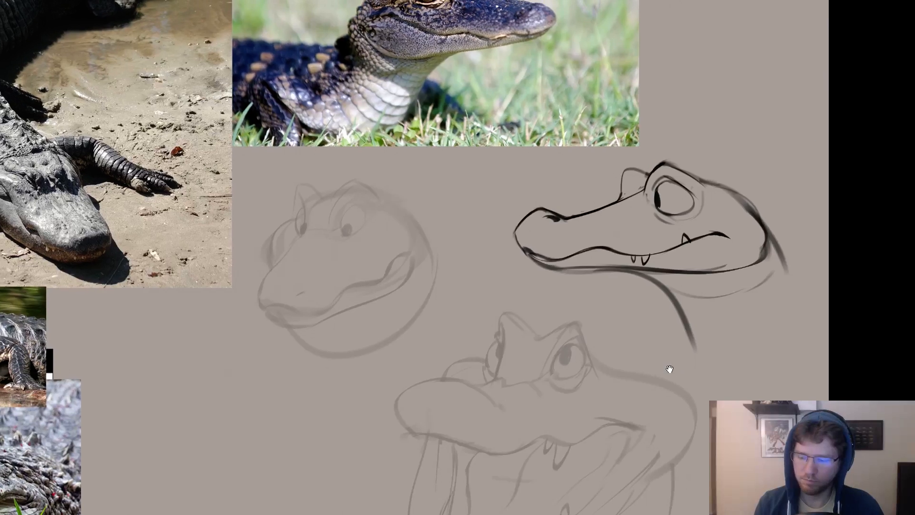
left_click_drag(667, 367, 660, 369)
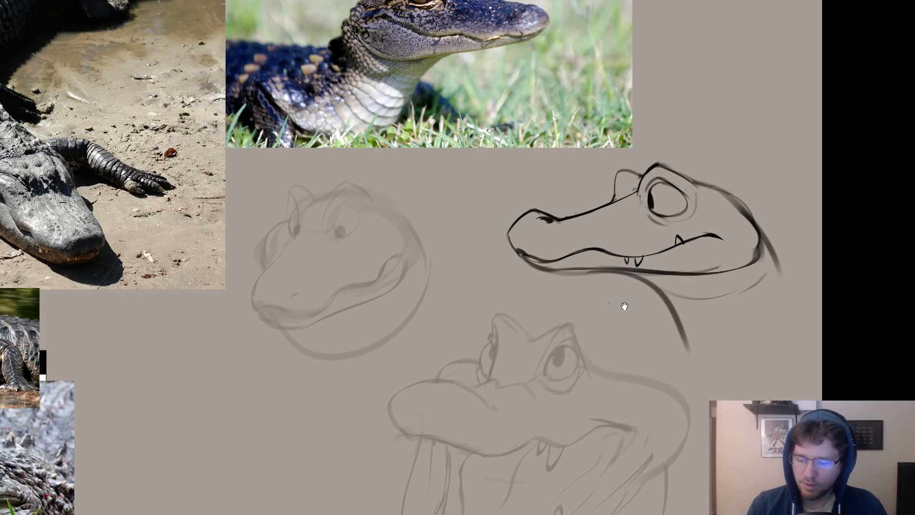
left_click_drag(623, 307, 598, 293)
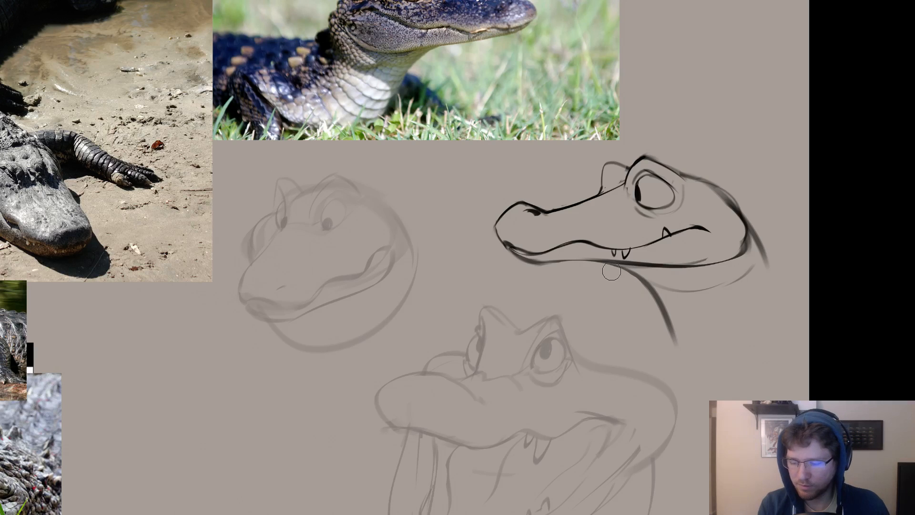
mouse_move(590, 288)
left_mouse_down()
mouse_move(661, 312)
mouse_move(583, 279)
left_mouse_up()
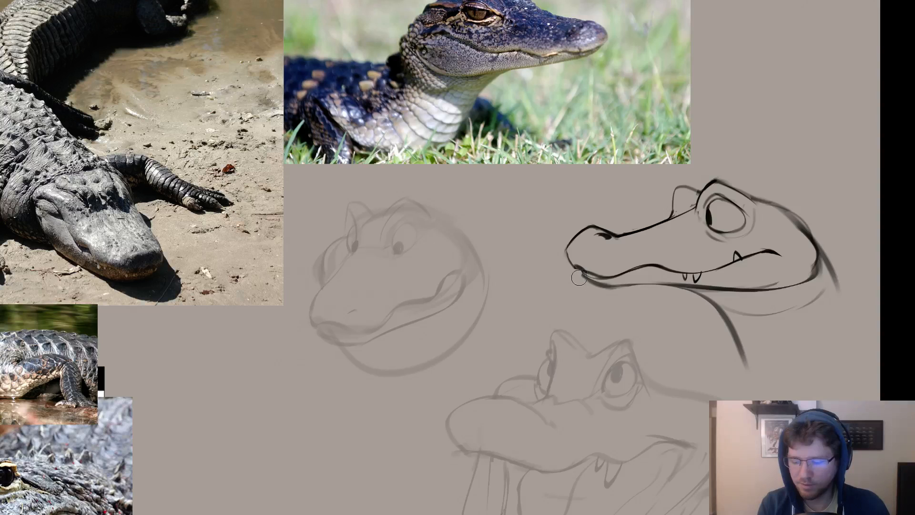
right_click(588, 271)
left_click(607, 288)
left_click(582, 275)
Refine the underside of the lower jaw into a cleaner, thinner line and erase where it joins the back of the head.
left_click_drag(666, 343, 498, 259)
left_click_drag(703, 281, 692, 303)
mouse_move(641, 244)
left_mouse_down()
mouse_move(684, 282)
mouse_move(596, 260)
left_mouse_up()
left_click_drag(629, 257, 807, 277)
mouse_move(687, 281)
left_mouse_down()
mouse_move(746, 289)
mouse_move(617, 293)
mouse_move(697, 296)
left_mouse_up()
key("ctrl+z")
left_click_drag(624, 289, 693, 292)
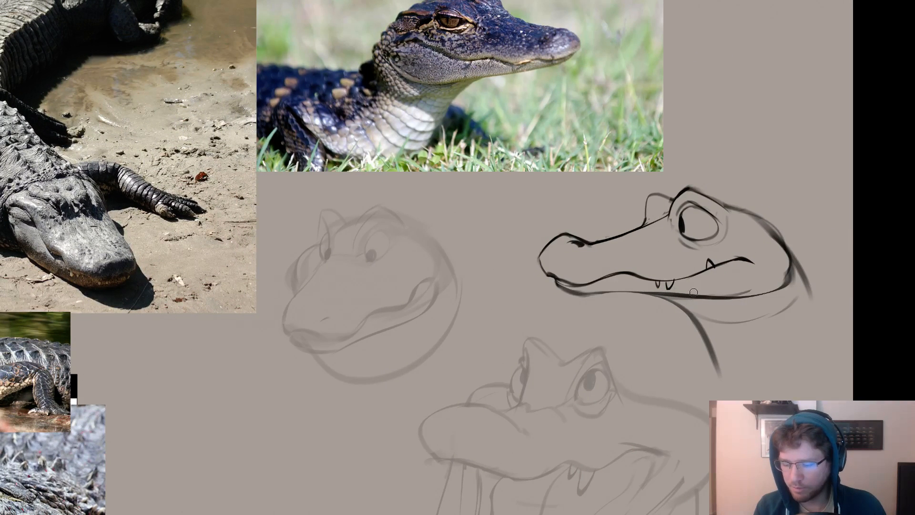
key("ctrl+z")
mouse_move(620, 288)
left_mouse_down()
mouse_move(732, 296)
mouse_move(664, 293)
mouse_move(755, 286)
mouse_move(673, 294)
mouse_move(743, 292)
left_mouse_up()
key("ctrl+z")
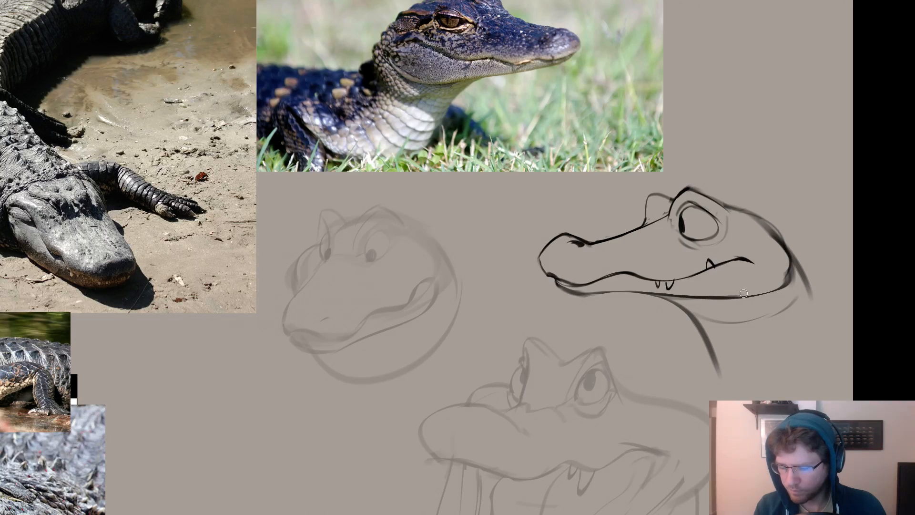
left_click_drag(748, 291, 661, 266)
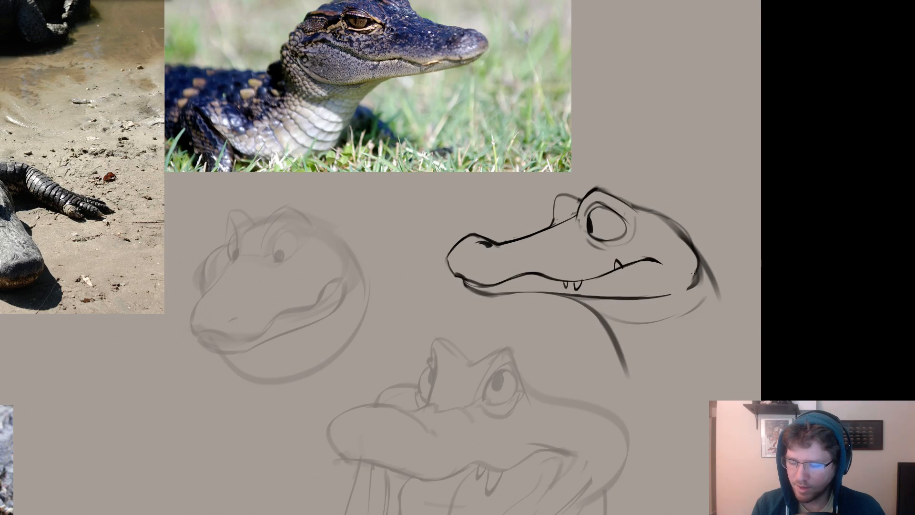
Adjust the brush and sketch a slanting line from the back of the long-snouted head's jaw down into the neck.
mouse_move(696, 278)
left_mouse_down()
mouse_move(675, 310)
mouse_move(641, 234)
mouse_move(632, 272)
left_mouse_up()
right_click(641, 233)
left_click(663, 250)
key("ctrl+z")
left_click_drag(655, 220, 610, 303)
key("ctrl+z")
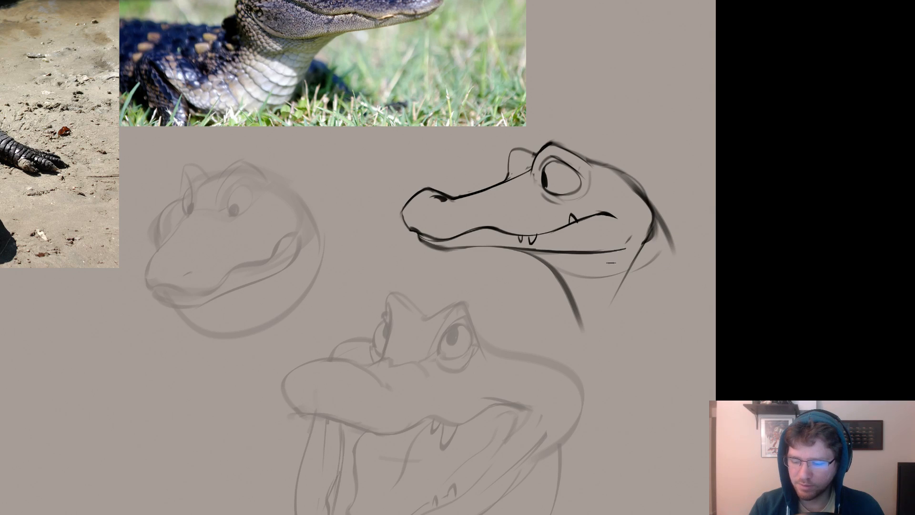
Thin and erase the old front neck line running down from beneath the jaw.
key("ctrl+z")
mouse_move(628, 240)
left_mouse_down()
mouse_move(612, 264)
mouse_move(559, 281)
mouse_move(591, 344)
left_mouse_up()
key("ctrl+z")
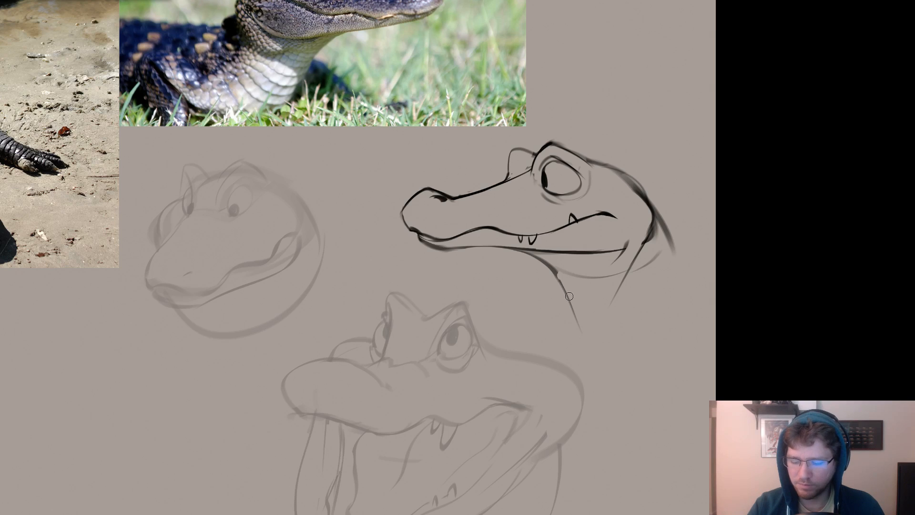
mouse_move(561, 281)
left_mouse_down()
mouse_move(580, 330)
mouse_move(563, 326)
left_mouse_up()
key("ctrl+z")
key("ctrl+z")
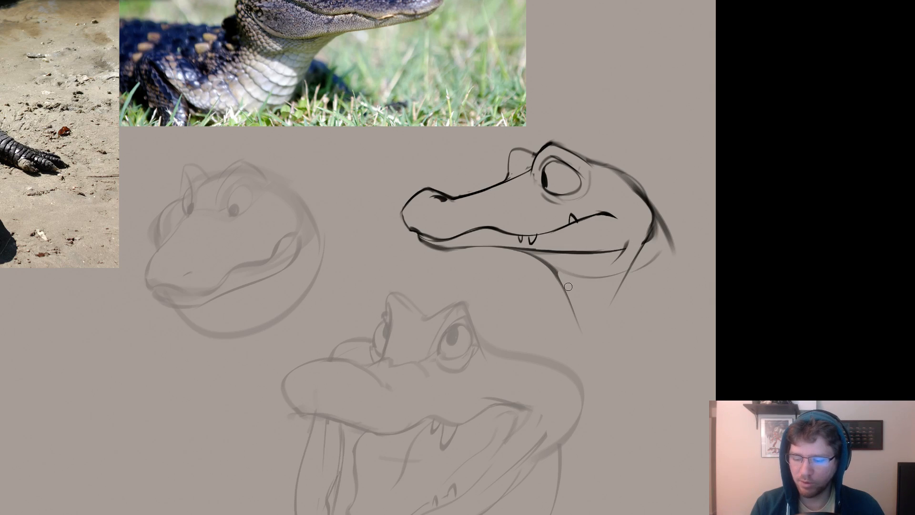
left_click_drag(549, 278, 569, 339)
left_click_drag(555, 289, 574, 327)
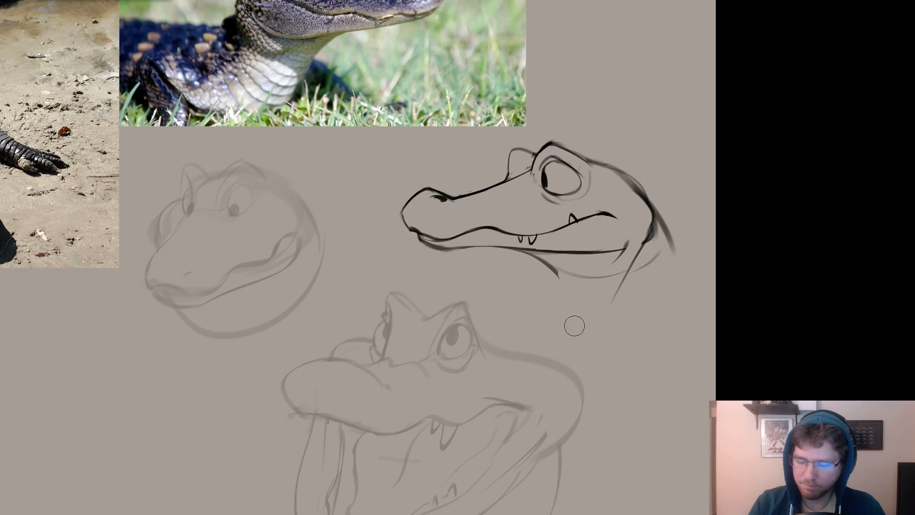
Redraw the front of the neck as a dark curve dropping from under the lower jaw.
key("b")
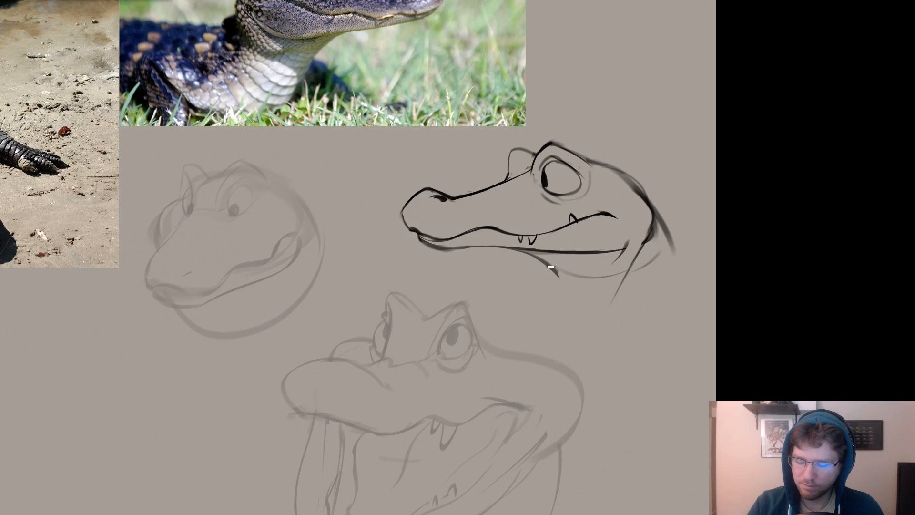
mouse_move(548, 270)
left_mouse_down()
mouse_move(558, 315)
mouse_move(579, 350)
mouse_move(558, 320)
left_mouse_up()
key("ctrl+z")
key("ctrl+z")
key("ctrl+z")
key("ctrl+z")
key("ctrl+z")
left_click_drag(544, 263, 578, 353)
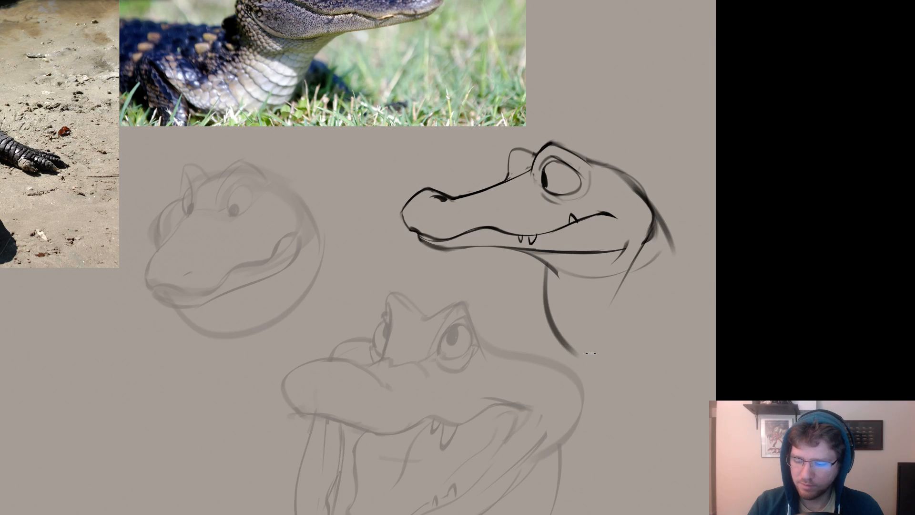
key("ctrl+z")
key("ctrl+z")
mouse_move(539, 260)
left_mouse_down()
mouse_move(551, 355)
mouse_move(572, 359)
mouse_move(684, 287)
mouse_move(568, 358)
left_mouse_up()
Draw the back of the neck as a dark line down from the head and close the neck's base with a curve.
key("ctrl+z")
left_click_drag(659, 238, 688, 297)
key("ctrl+z")
left_click_drag(653, 220, 695, 312)
key("ctrl+z")
left_click_drag(671, 247, 698, 322)
mouse_move(666, 243)
left_mouse_down()
mouse_move(704, 326)
mouse_move(694, 354)
mouse_move(771, 393)
left_mouse_up()
Adjust the brush size and redraw the far eye bump's outline with a darker front edge.
right_click(626, 215)
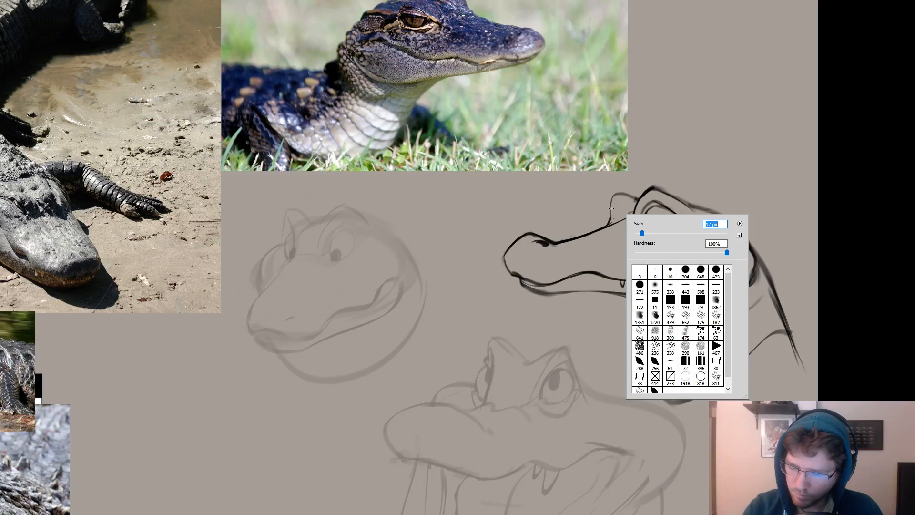
left_click_drag(611, 206, 608, 224)
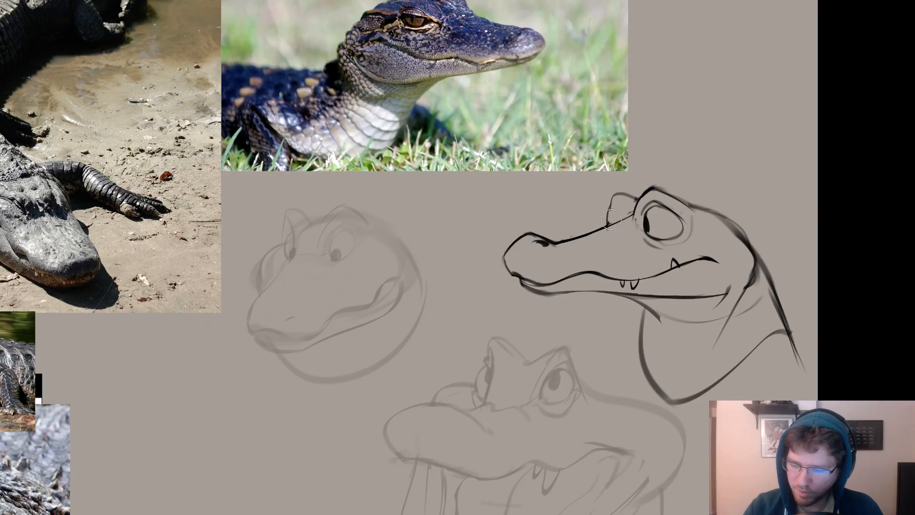
right_click(621, 211)
mouse_move(611, 203)
left_mouse_down()
mouse_move(616, 225)
mouse_move(613, 217)
left_mouse_up()
key("ctrl+z")
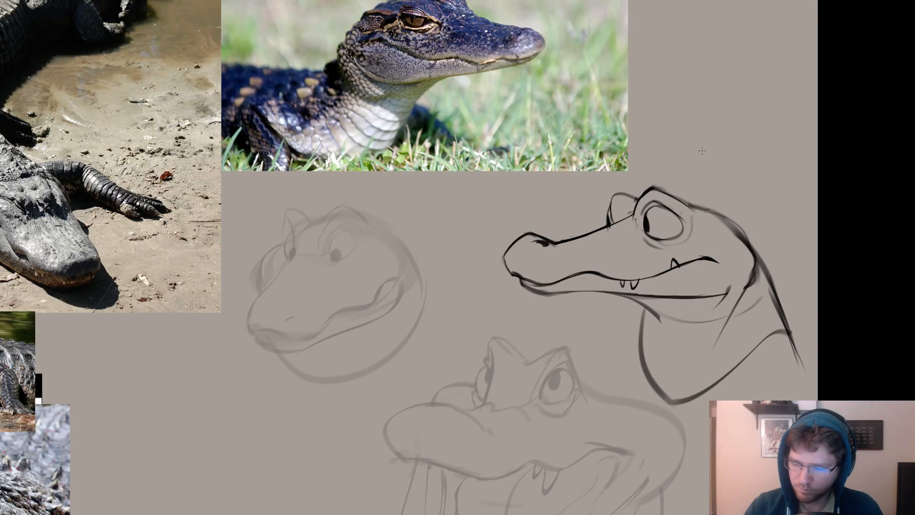
scroll(715, 153, "down", 1)
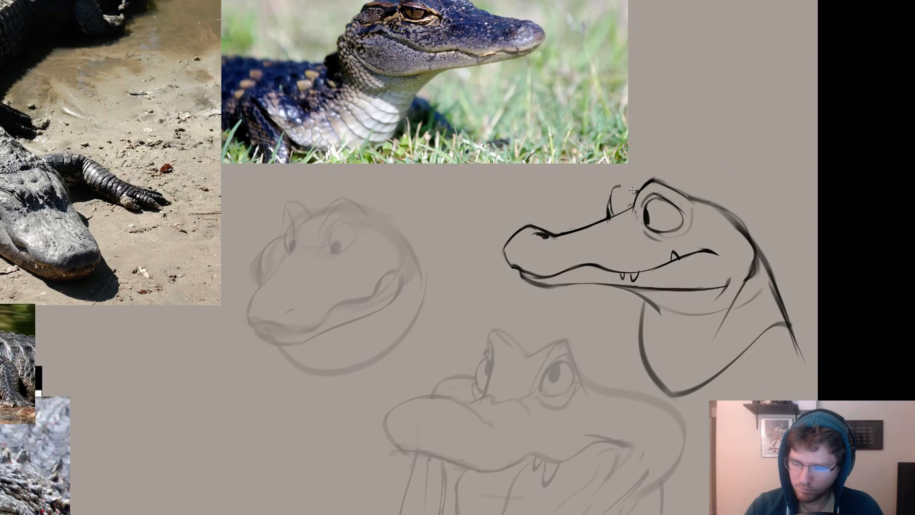
mouse_move(719, 177)
left_mouse_down()
mouse_move(675, 151)
mouse_move(648, 199)
left_mouse_up()
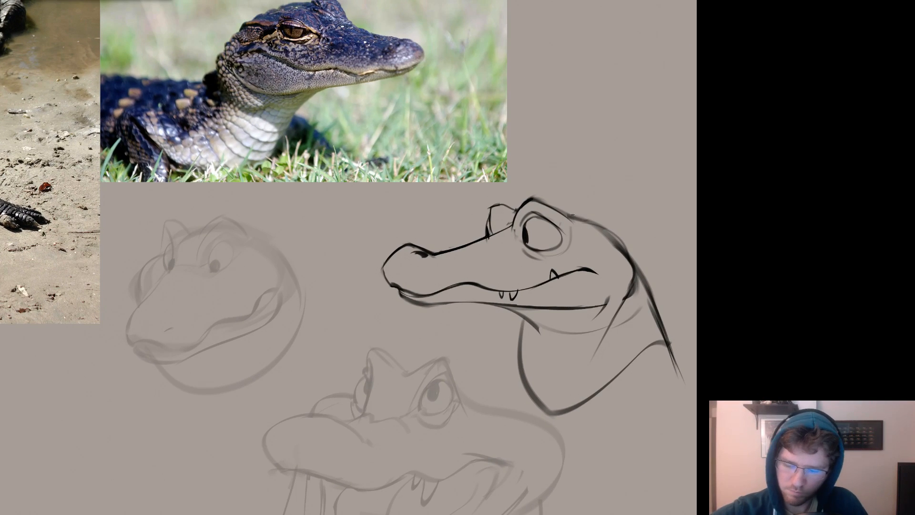
Redraw the top of the head as a straight line from the brow to an angular rear corner and trim the old curve.
mouse_move(560, 213)
left_mouse_down()
mouse_move(609, 225)
mouse_move(599, 224)
mouse_move(641, 283)
left_mouse_up()
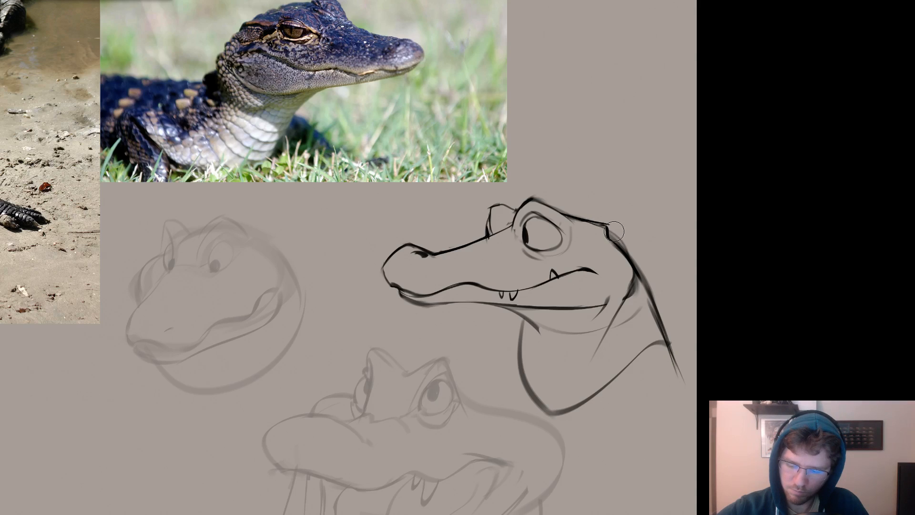
mouse_move(614, 232)
left_mouse_down()
mouse_move(642, 275)
mouse_move(627, 258)
mouse_move(759, 278)
left_mouse_up()
key("b")
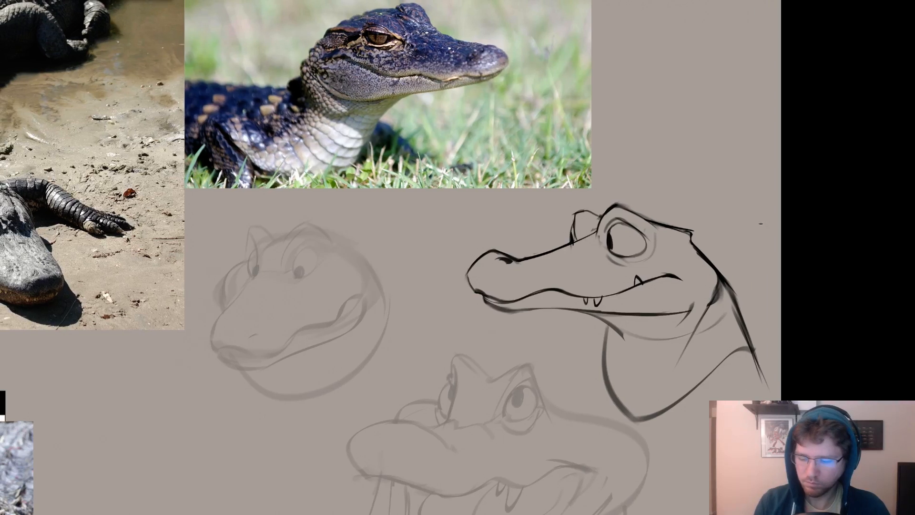
Try different pupil shapes and positions in the near eye, including a narrow upright slit.
mouse_move(613, 235)
left_mouse_down()
mouse_move(625, 215)
mouse_move(638, 251)
left_mouse_up()
key("ctrl+z")
key("ctrl+z")
key("ctrl+z")
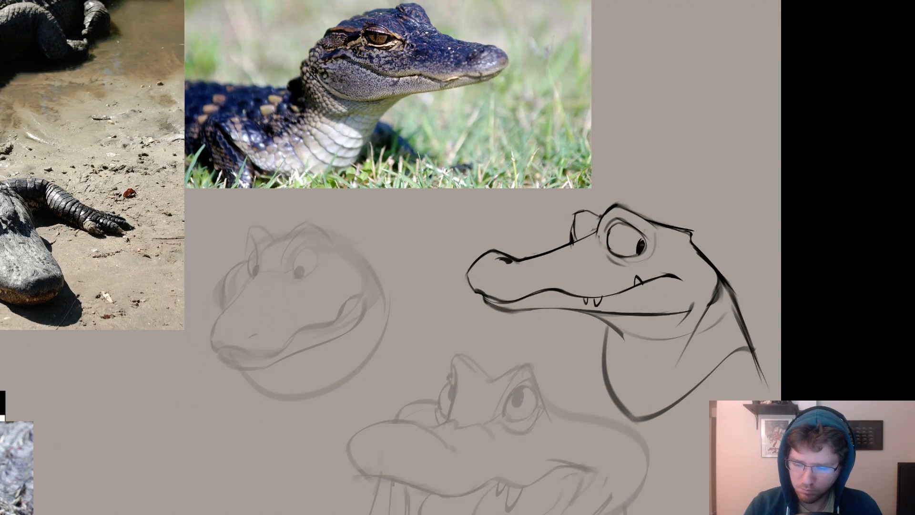
key("ctrl+z")
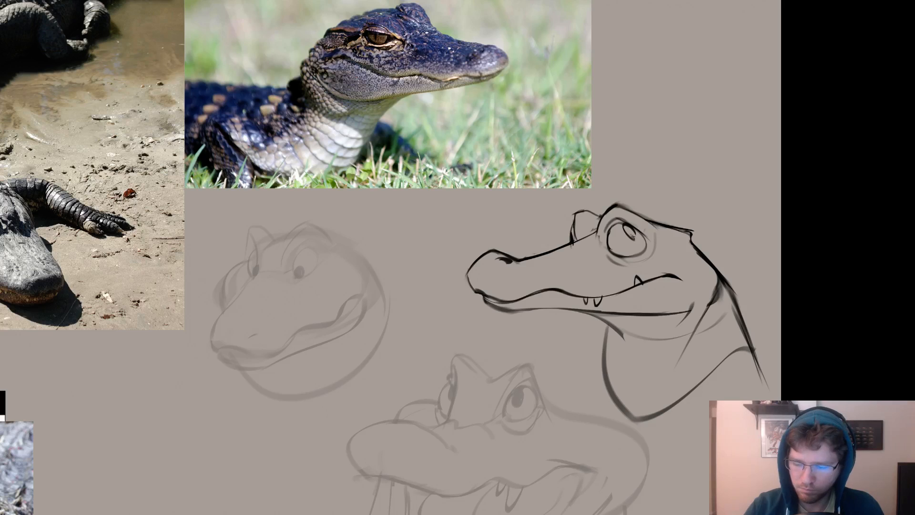
left_click_drag(637, 234, 639, 238)
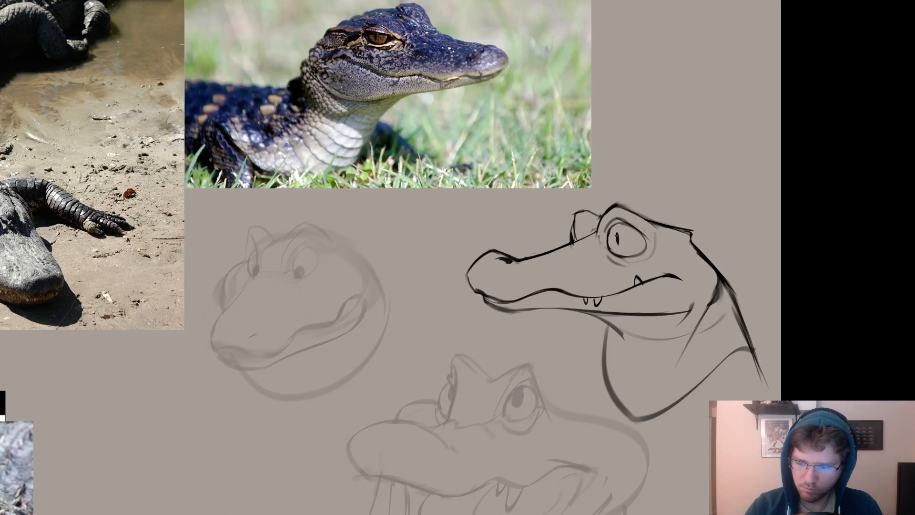
key("ctrl+z")
key("ctrl+z")
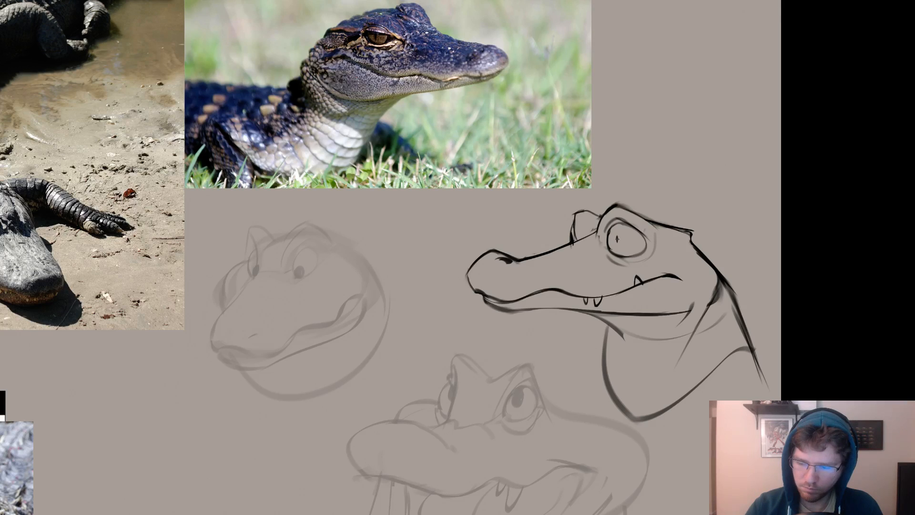
left_click_drag(615, 232, 617, 247)
Clean up the front of the mouth at the snout tip and add a small pointed tooth there.
mouse_move(673, 318)
left_mouse_down()
mouse_move(694, 351)
mouse_move(733, 294)
mouse_move(774, 313)
left_mouse_up()
key("e")
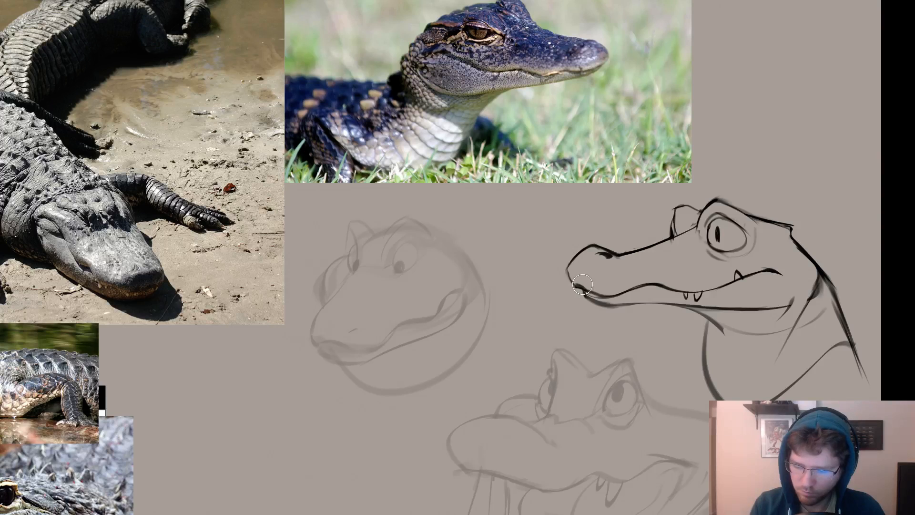
mouse_move(583, 284)
left_mouse_down()
mouse_move(574, 286)
mouse_move(581, 295)
mouse_move(572, 284)
mouse_move(579, 293)
left_mouse_up()
key("b")
key("ctrl+z")
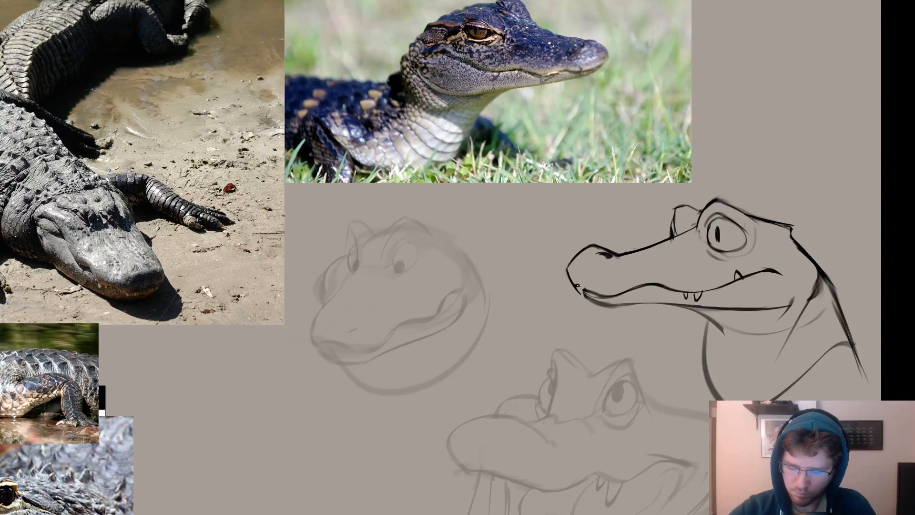
key("ctrl+z")
key("ctrl+z")
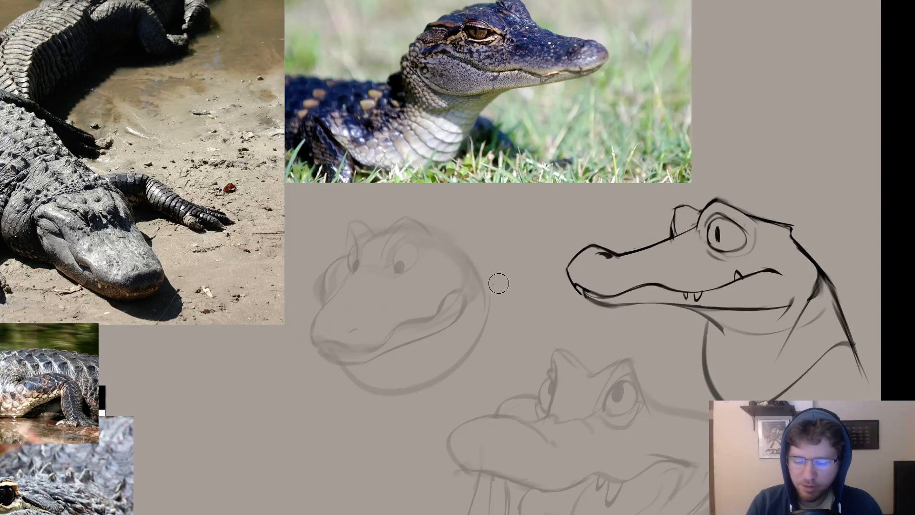
Refine the far eye bump's outline and clean up the snout line beneath it.
left_click_drag(721, 360, 482, 343)
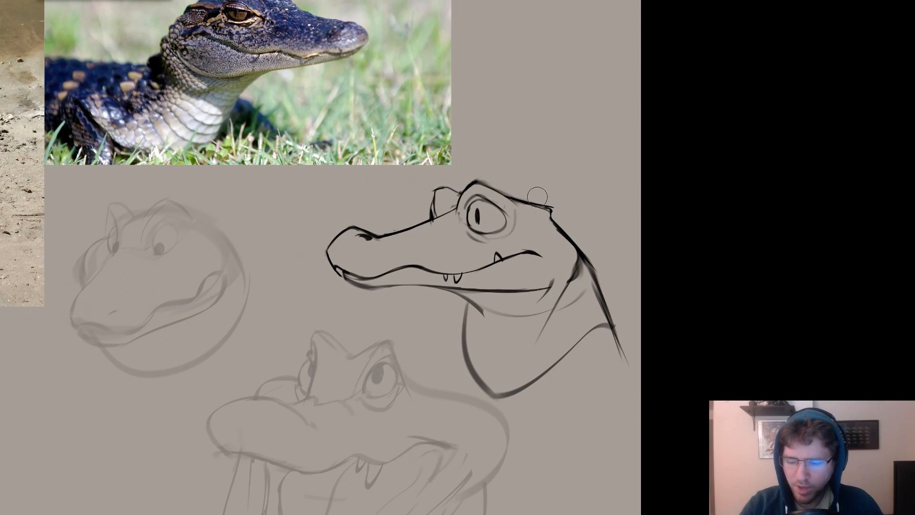
left_click_drag(565, 206, 347, 192)
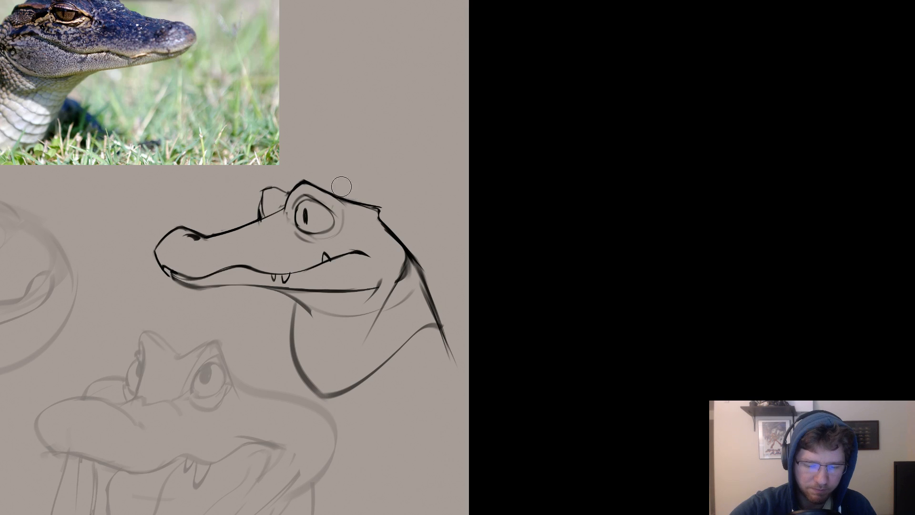
left_click_drag(352, 148, 611, 152)
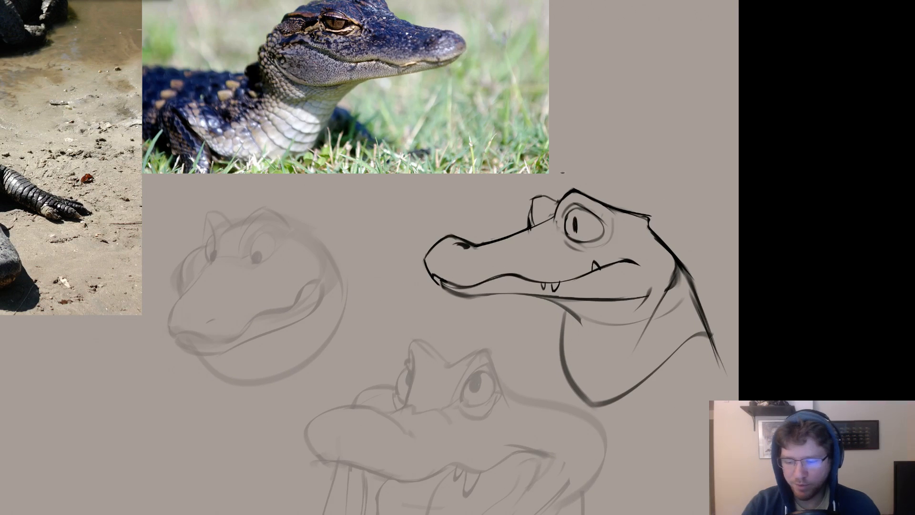
left_click_drag(558, 187, 597, 163)
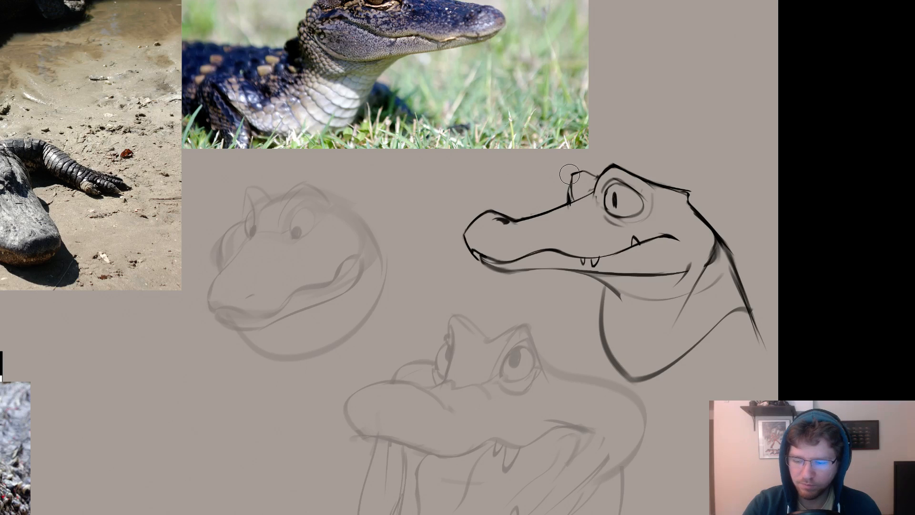
mouse_move(628, 150)
left_mouse_down()
mouse_move(537, 140)
mouse_move(674, 139)
left_mouse_up()
left_click_drag(544, 183, 531, 188)
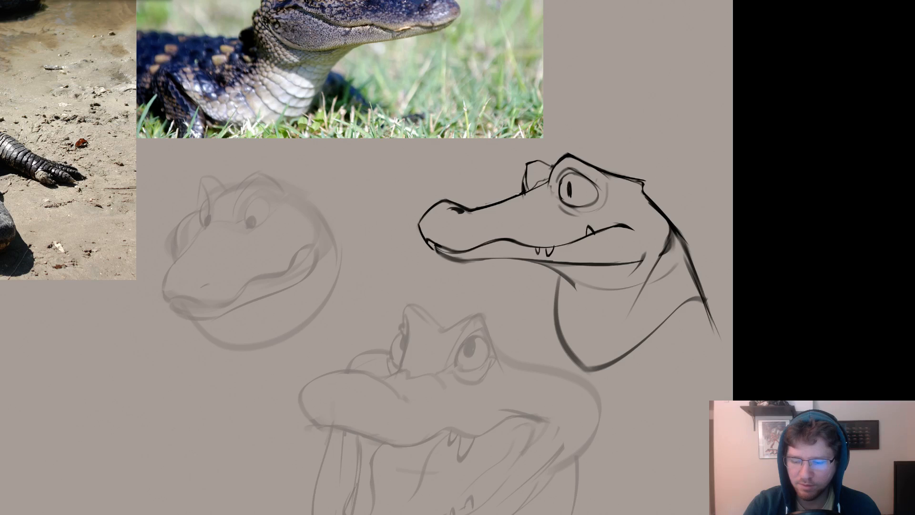
key("ctrl+z")
key("e")
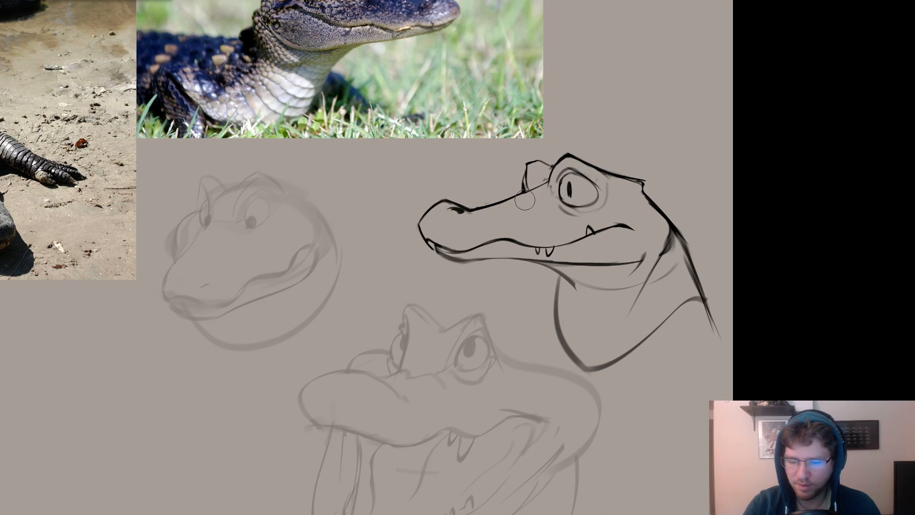
left_click_drag(533, 195, 525, 198)
key("ctrl+z")
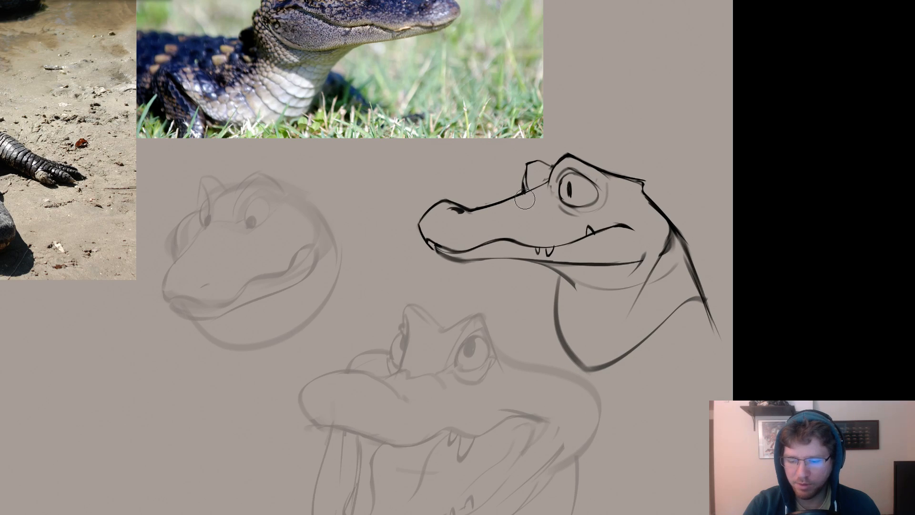
Erase the near eye's pupil and redraw it as a narrow slit against the front edge of the eye.
left_click_drag(626, 170, 624, 172)
left_click_drag(567, 183, 567, 198)
key("b")
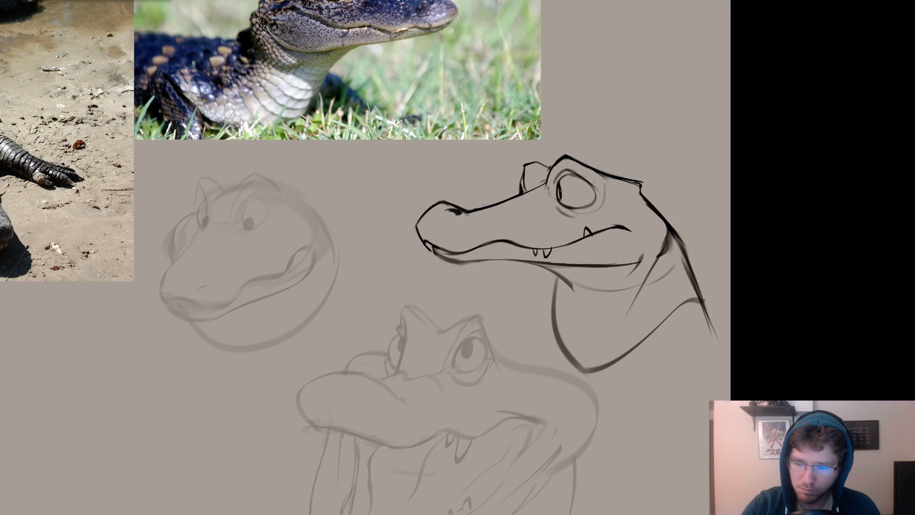
key("ctrl+z")
left_click_drag(561, 182, 561, 200)
key("ctrl+z")
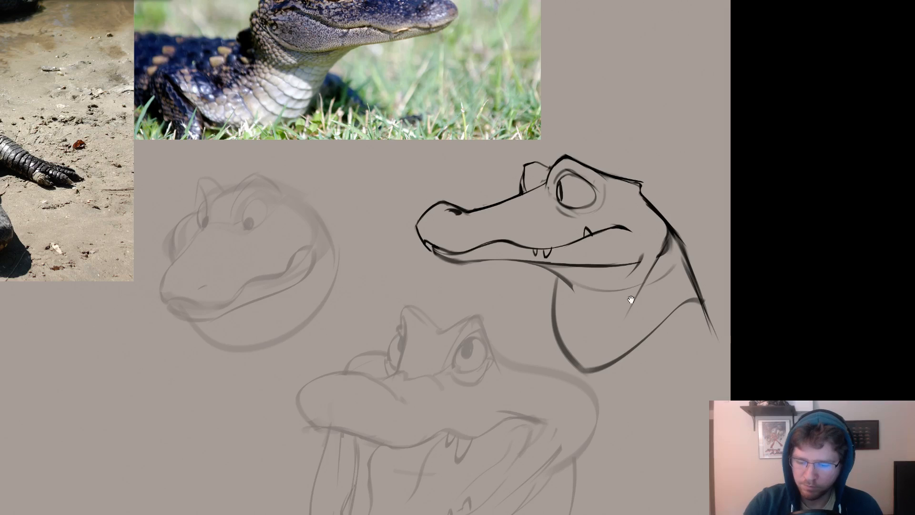
mouse_move(503, 217)
left_mouse_down()
mouse_move(584, 233)
mouse_move(557, 268)
mouse_move(565, 266)
mouse_move(550, 264)
left_mouse_up()
key("e")
key("b")
key("ctrl+z")
key("ctrl+z")
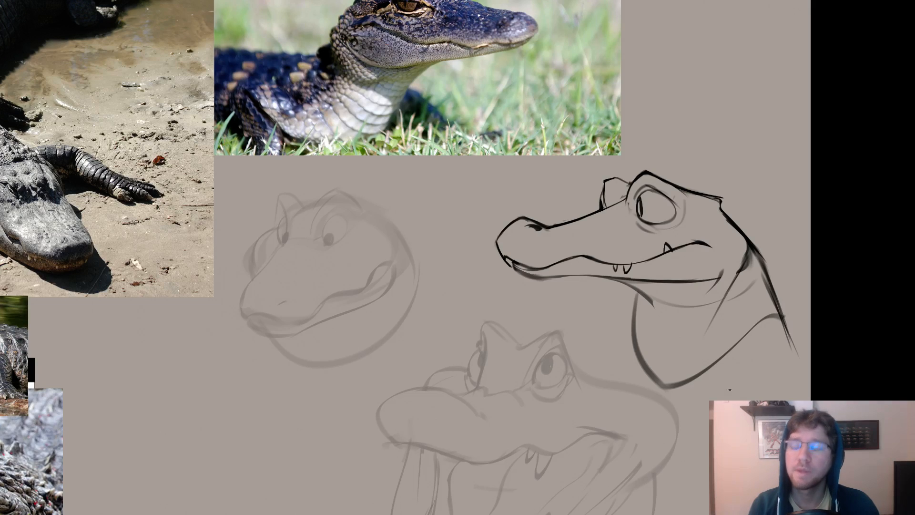
Bring back the interface and check which drawing is on Layer 8 by hiding and showing it.
left_click_drag(737, 401, 690, 402)
mouse_move(484, 440)
left_mouse_down()
mouse_move(723, 404)
mouse_move(650, 410)
mouse_move(588, 447)
left_mouse_up()
key("f")
left_click(792, 203)
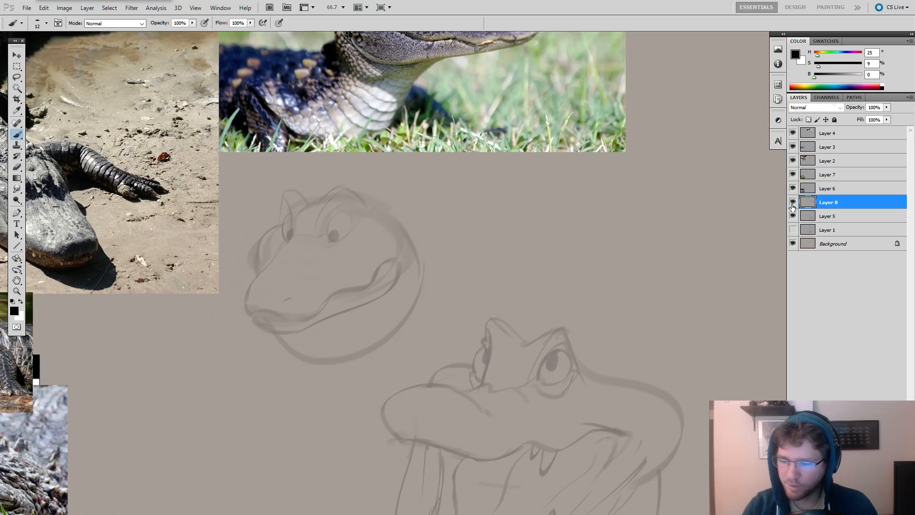
left_click(792, 205)
Clean up and redraw the jaw line running from behind the mouth corner down into the neck on the long-snouted head.
mouse_move(709, 309)
left_mouse_down()
mouse_move(664, 192)
mouse_move(668, 158)
left_mouse_up()
left_click_drag(688, 202, 765, 240)
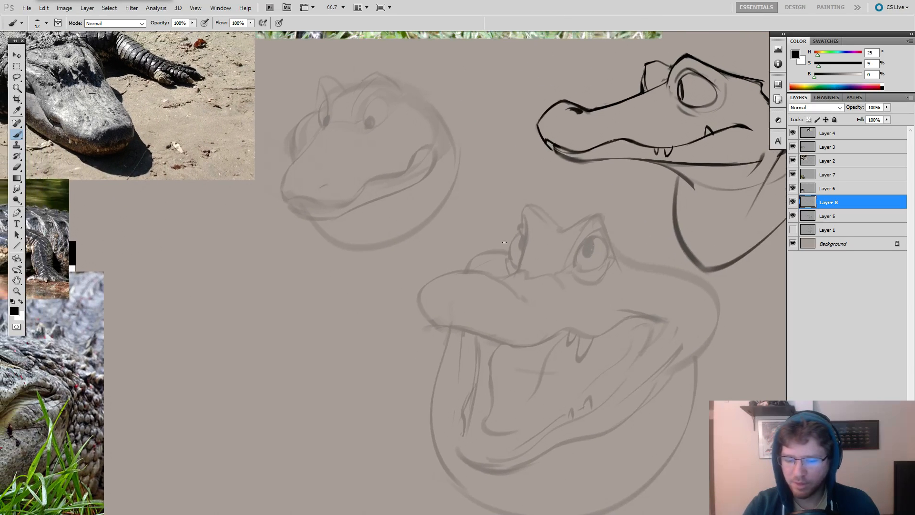
left_click_drag(450, 219, 506, 301)
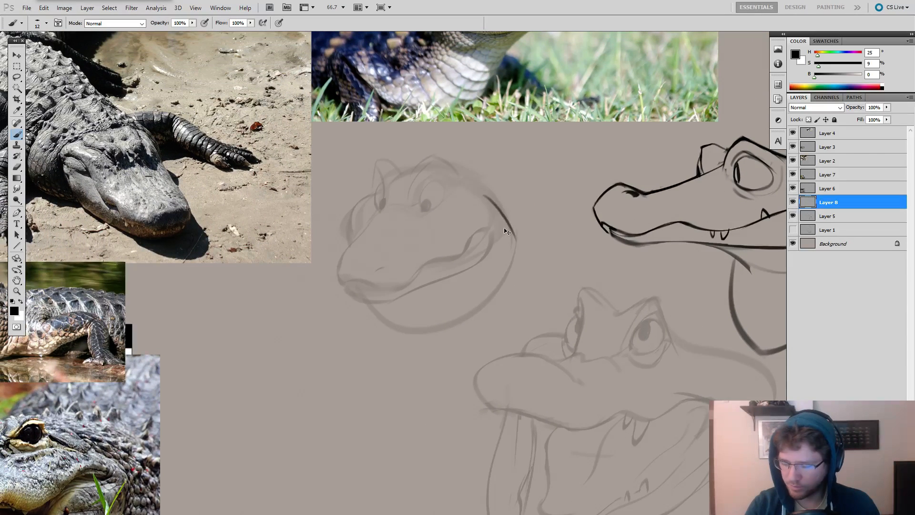
mouse_move(743, 210)
left_mouse_down()
mouse_move(570, 206)
mouse_move(625, 204)
left_mouse_up()
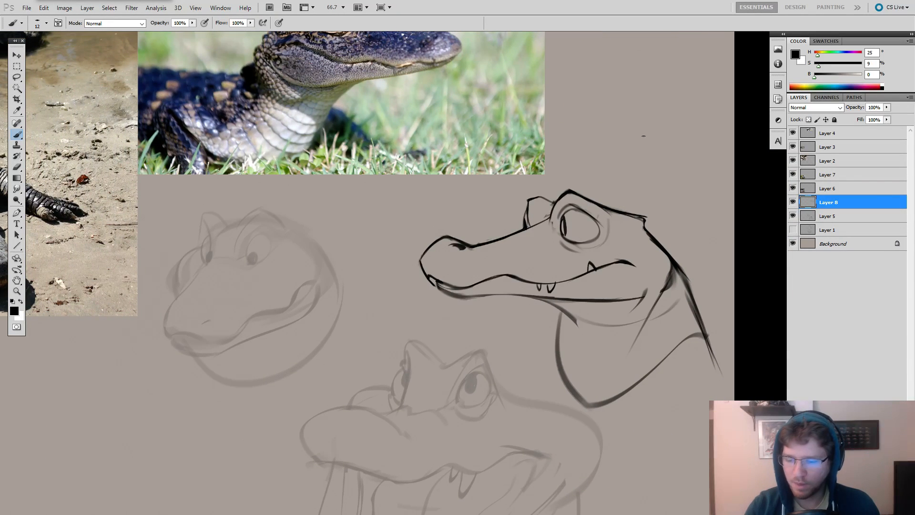
key("e")
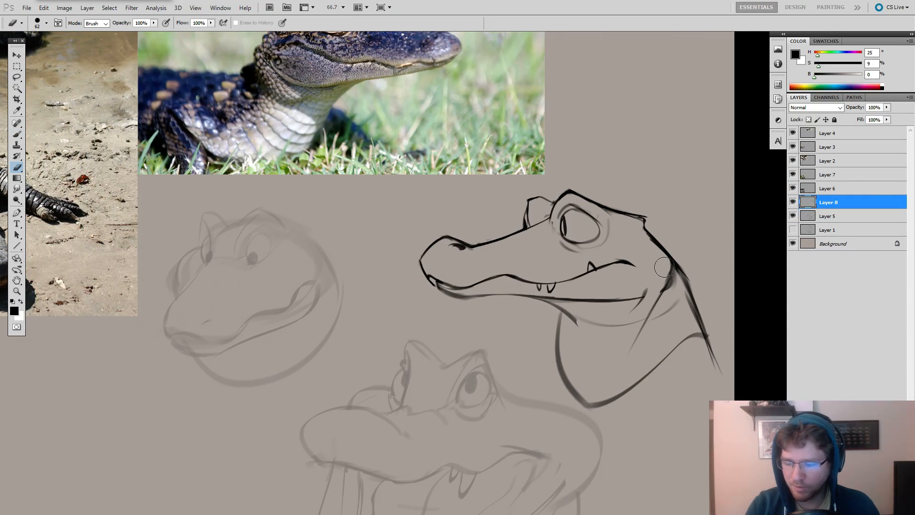
key("b")
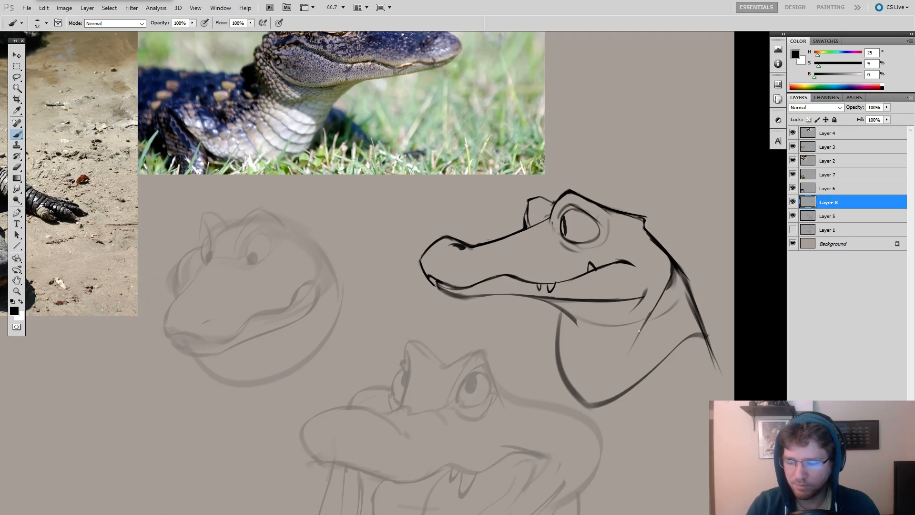
mouse_move(670, 280)
left_mouse_down()
mouse_move(637, 340)
mouse_move(764, 329)
left_mouse_up()
Erase and redraw the snout tip's front contour where it meets the lower lip on the long-snouted head.
key("e")
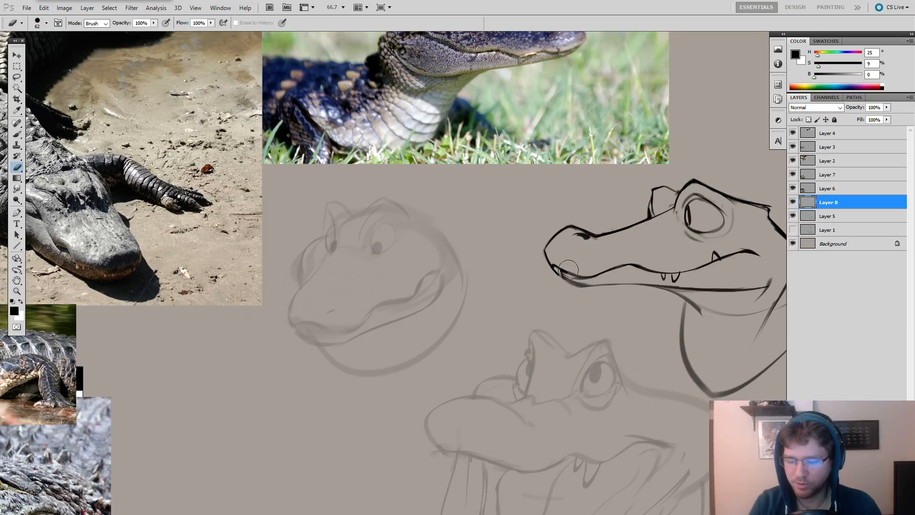
key("b")
mouse_move(568, 270)
left_mouse_down()
mouse_move(308, 213)
mouse_move(304, 243)
mouse_move(290, 234)
mouse_move(307, 244)
left_mouse_up()
key("ctrl+z")
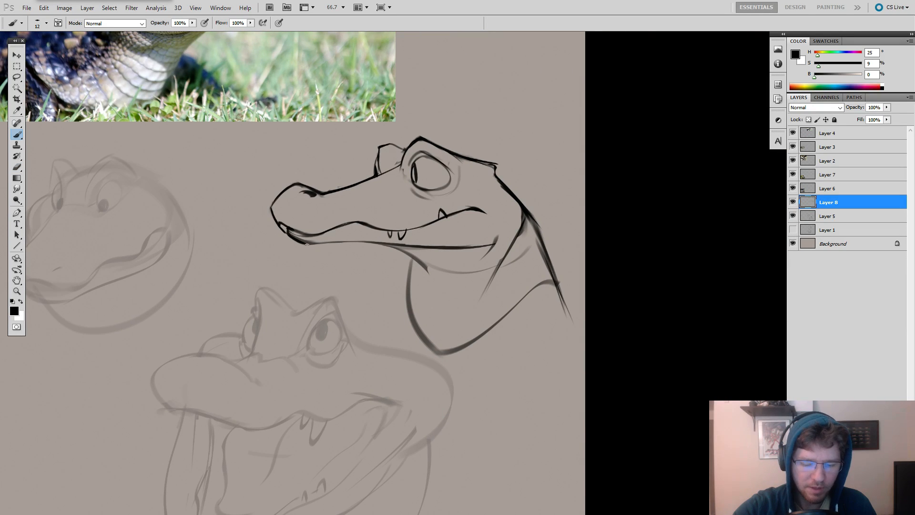
left_click_drag(376, 203, 561, 241)
key("e")
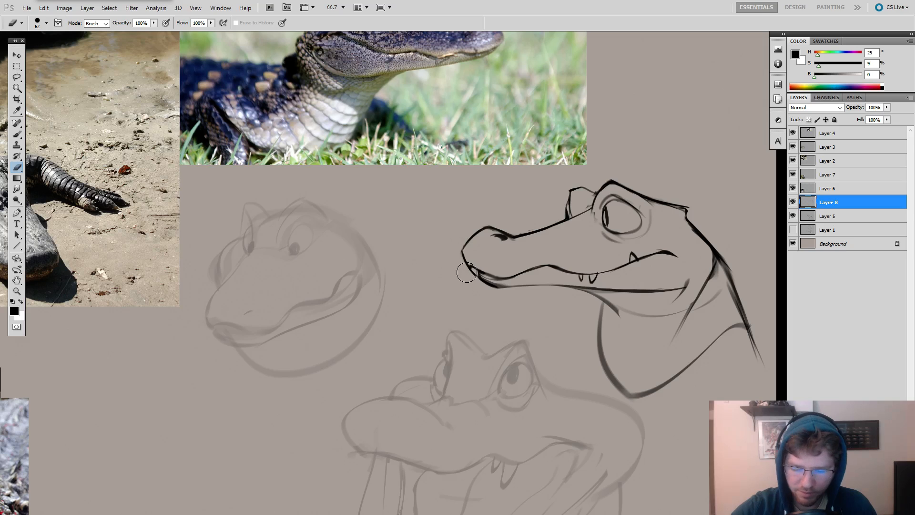
scroll(462, 259, "up", 1)
key("b")
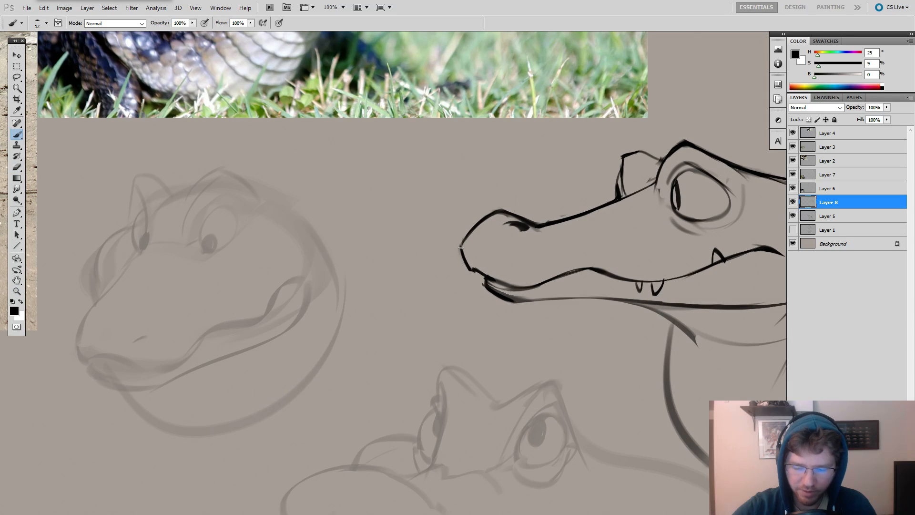
left_click_drag(461, 248, 484, 284)
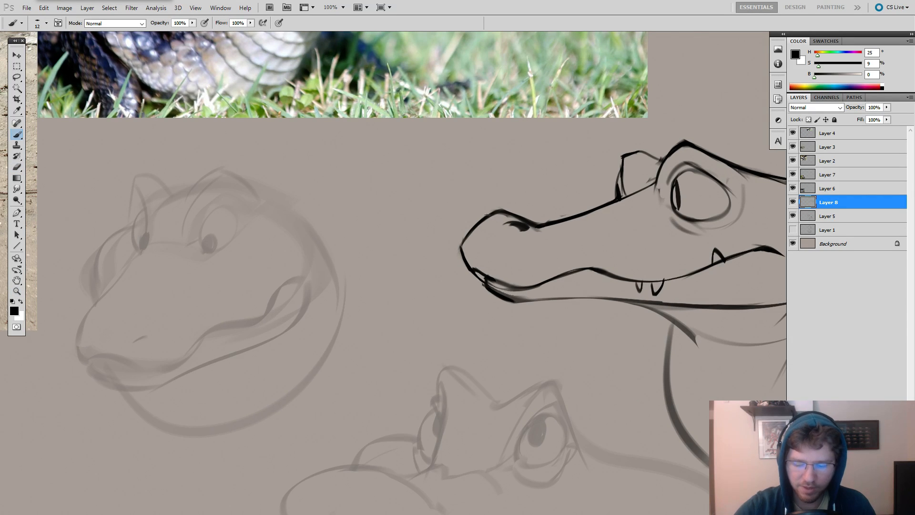
Switch to the 3 px brush preset at 100% hardness for fine linework near the snout tip.
left_click_drag(556, 276, 628, 269)
right_click(562, 247)
left_click(578, 308)
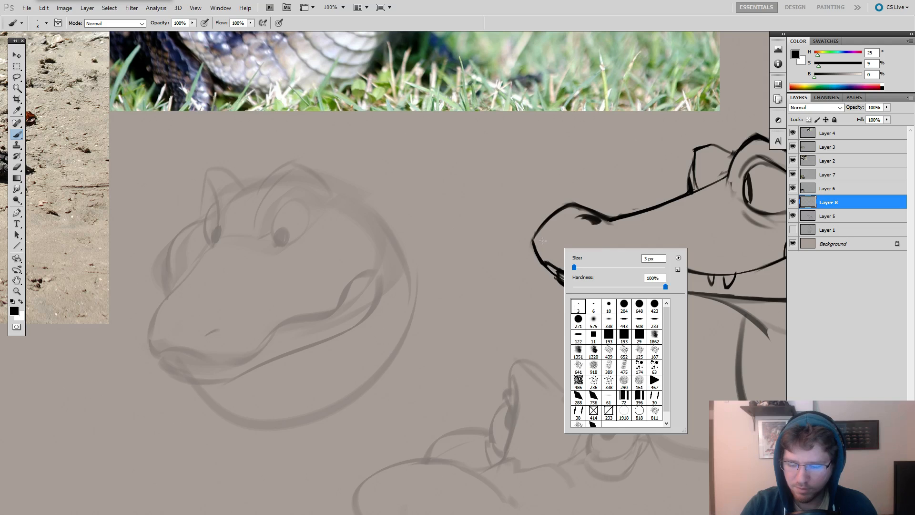
left_click(543, 240)
mouse_move(540, 237)
left_mouse_down()
mouse_move(532, 241)
mouse_move(548, 276)
left_mouse_up()
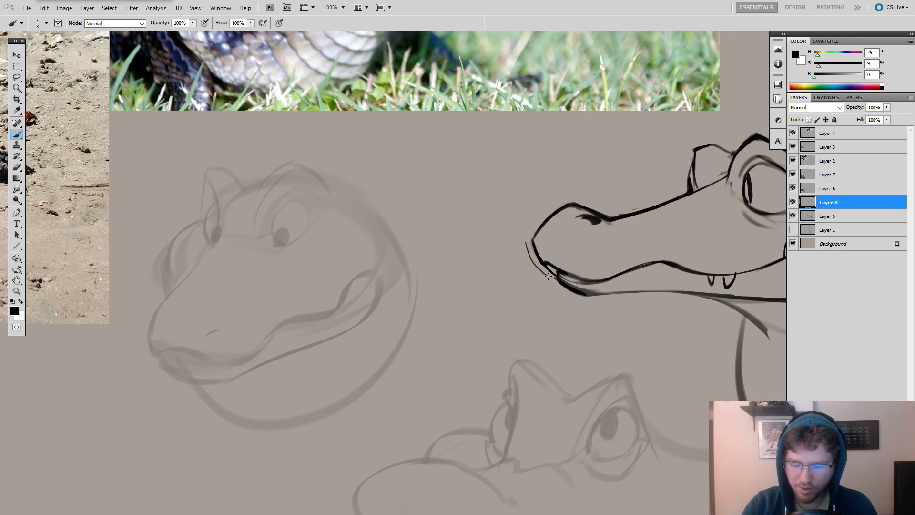
key("ctrl+z")
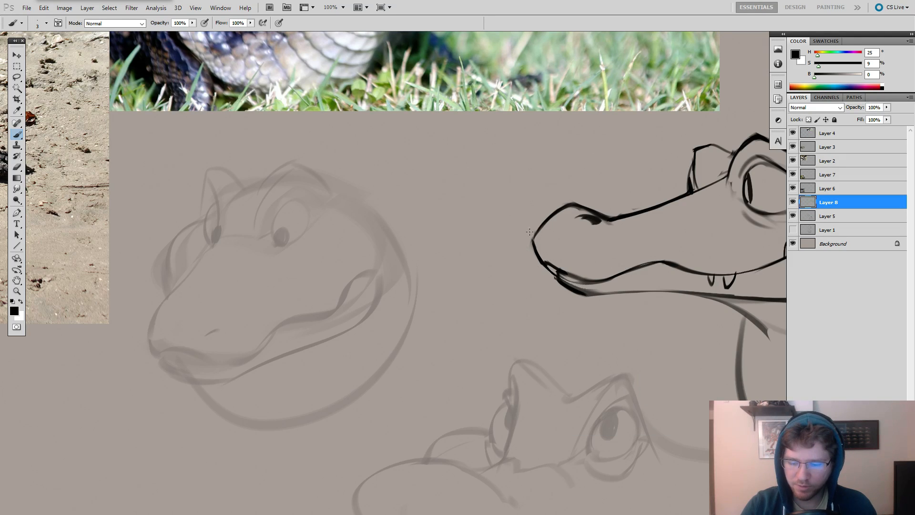
left_click_drag(529, 231, 531, 269)
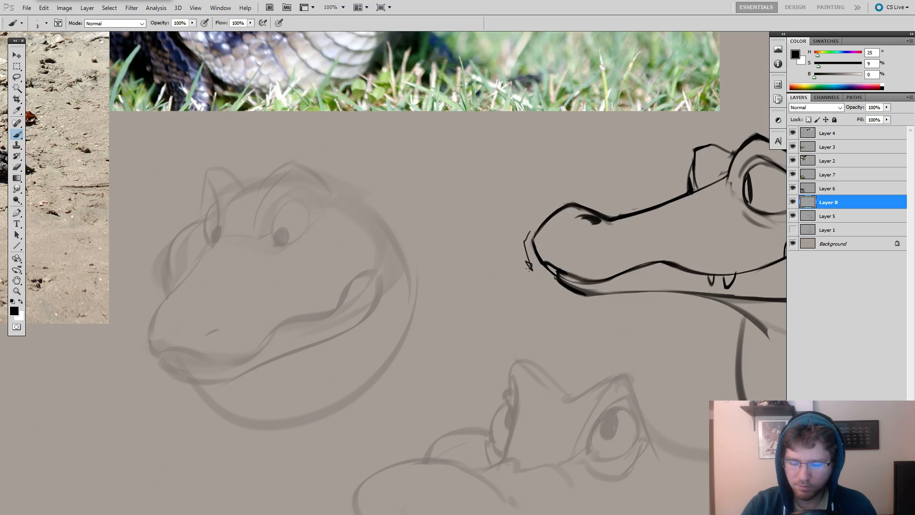
key("ctrl+alt+z")
key("ctrl+alt+z")
left_click_drag(528, 278, 545, 275)
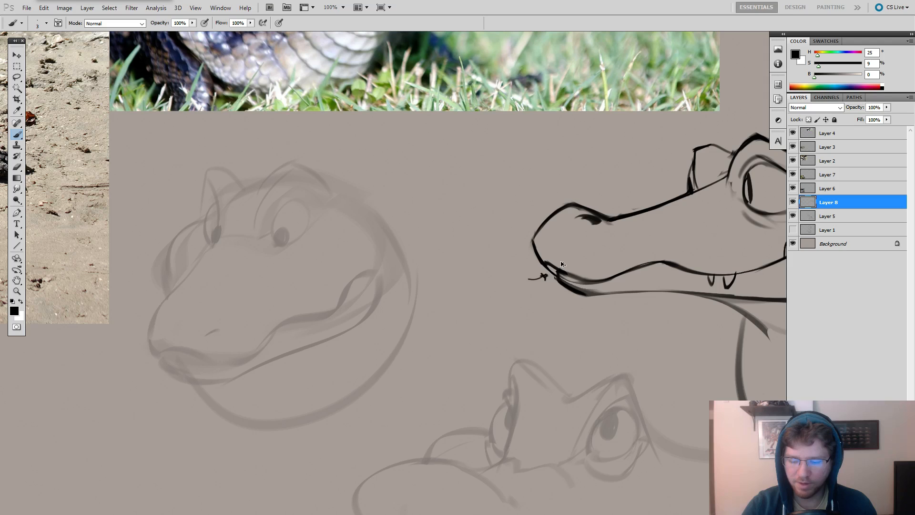
key("e")
mouse_move(546, 278)
left_mouse_down()
mouse_move(539, 284)
mouse_move(539, 257)
mouse_move(480, 239)
left_mouse_up()
Sketch a small block-like cross-section of the curved upper and lower lips in the empty space ahead of the snout tip.
key("b")
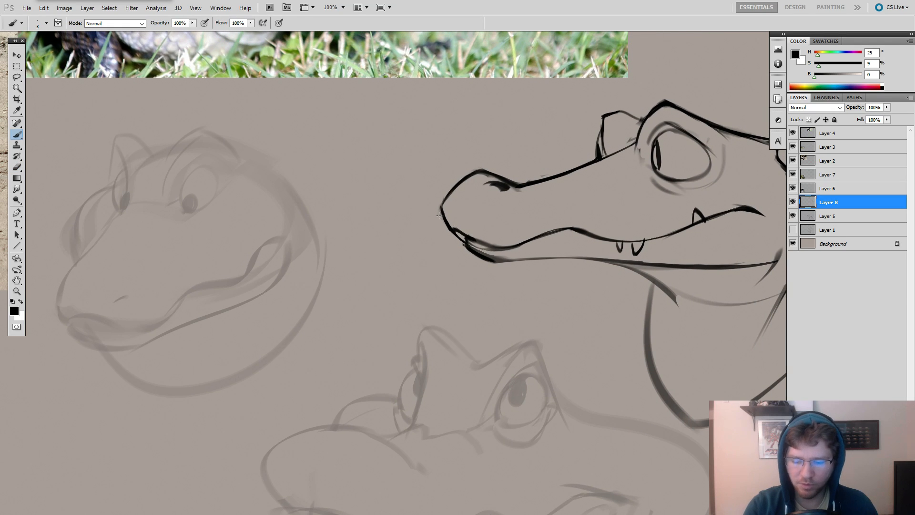
left_click_drag(402, 209, 418, 240)
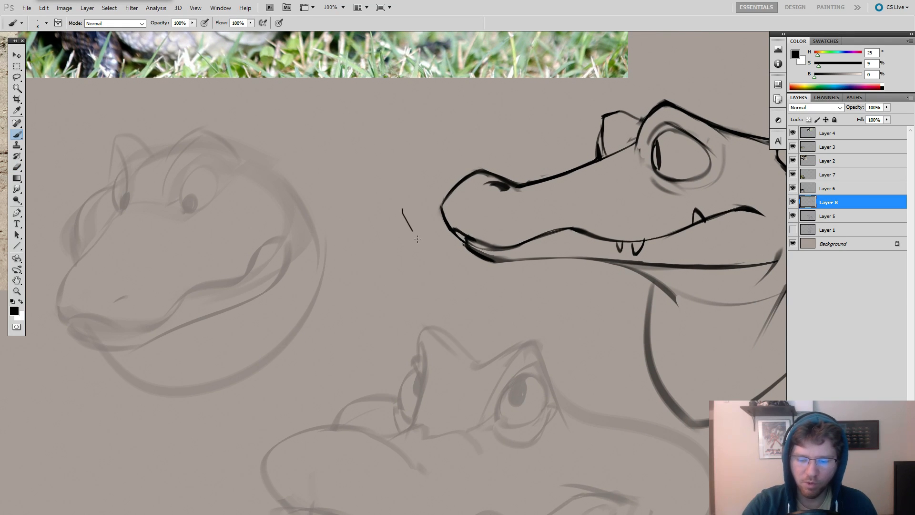
key("ctrl+z")
left_click_drag(400, 207, 424, 247)
key("ctrl+z")
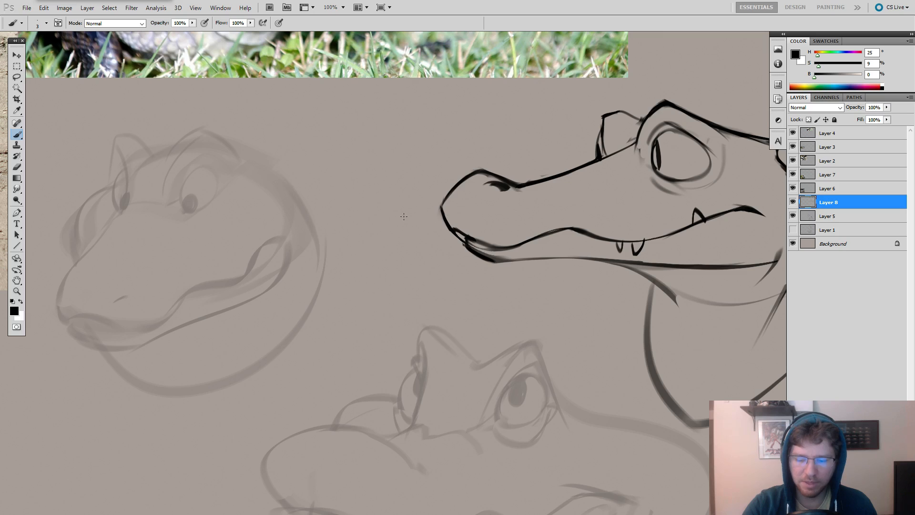
left_click_drag(391, 207, 424, 246)
key("ctrl+z")
key("ctrl+z")
mouse_move(399, 184)
left_mouse_down()
mouse_move(378, 232)
mouse_move(399, 251)
mouse_move(387, 220)
mouse_move(402, 207)
mouse_move(398, 184)
mouse_move(411, 207)
mouse_move(400, 207)
mouse_move(393, 228)
mouse_move(399, 246)
left_mouse_up()
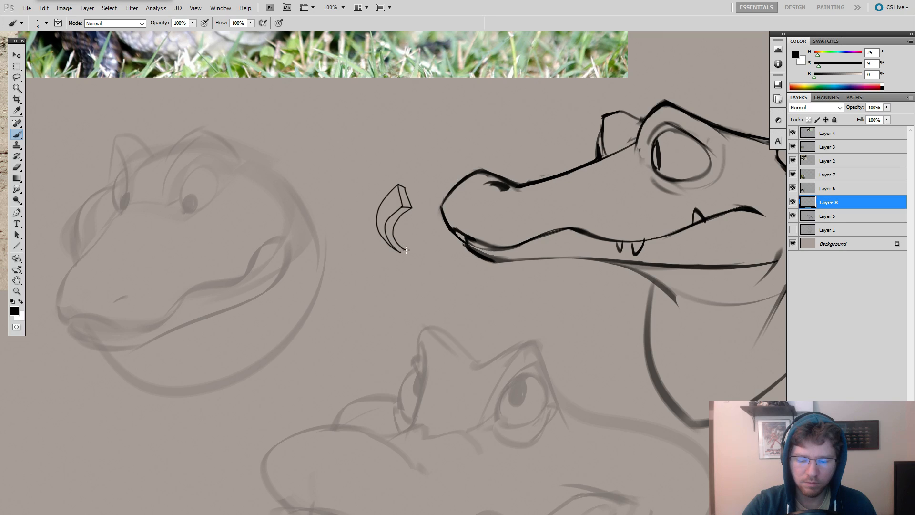
mouse_move(407, 265)
left_mouse_down()
mouse_move(394, 230)
mouse_move(419, 259)
left_mouse_up()
Clean up and redraw the underside of the lower jaw from the chin back toward the throat.
mouse_move(607, 300)
left_mouse_down()
mouse_move(533, 295)
mouse_move(555, 277)
left_mouse_up()
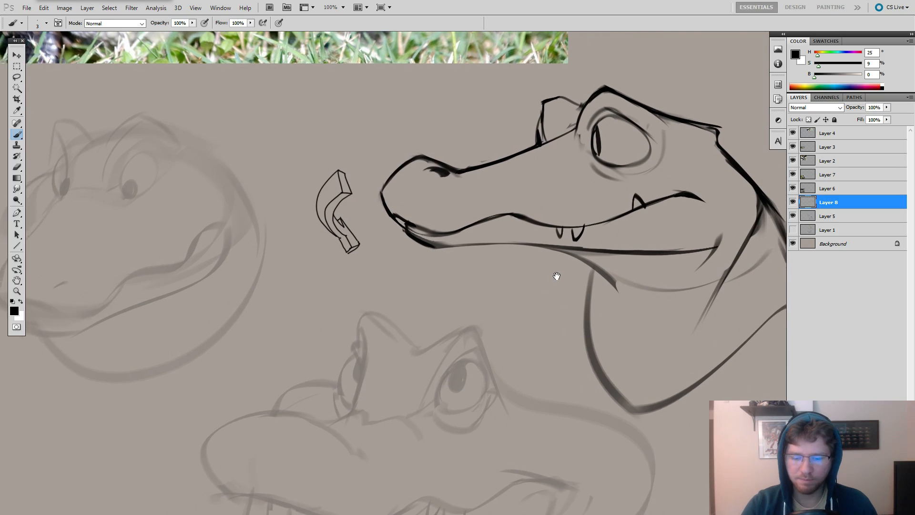
key("e")
left_click_drag(620, 231, 684, 241)
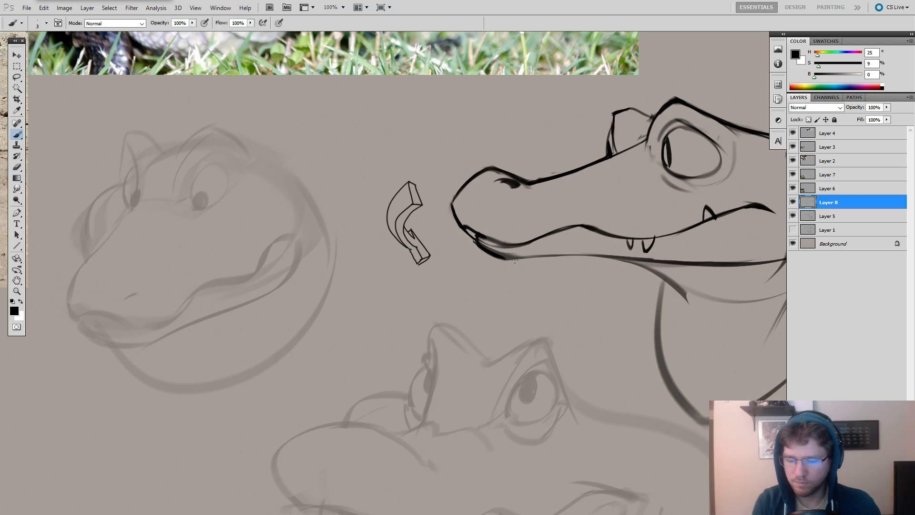
key("b")
key("ctrl+z")
mouse_move(504, 260)
left_mouse_down()
mouse_move(574, 254)
mouse_move(655, 260)
mouse_move(557, 257)
mouse_move(673, 265)
left_mouse_up()
key("ctrl+z")
key("ctrl+z")
left_click_drag(504, 260, 668, 261)
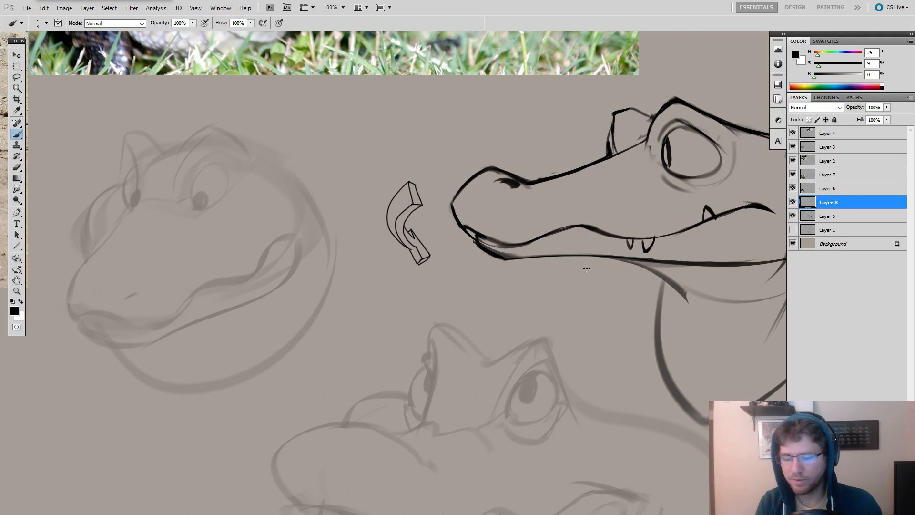
Reshape the lower jaw's tip with a short vertical front edge and a thick, straight slope down to the chin.
left_click_drag(559, 262, 455, 268)
key("z")
left_click(382, 260)
key("e")
key("b")
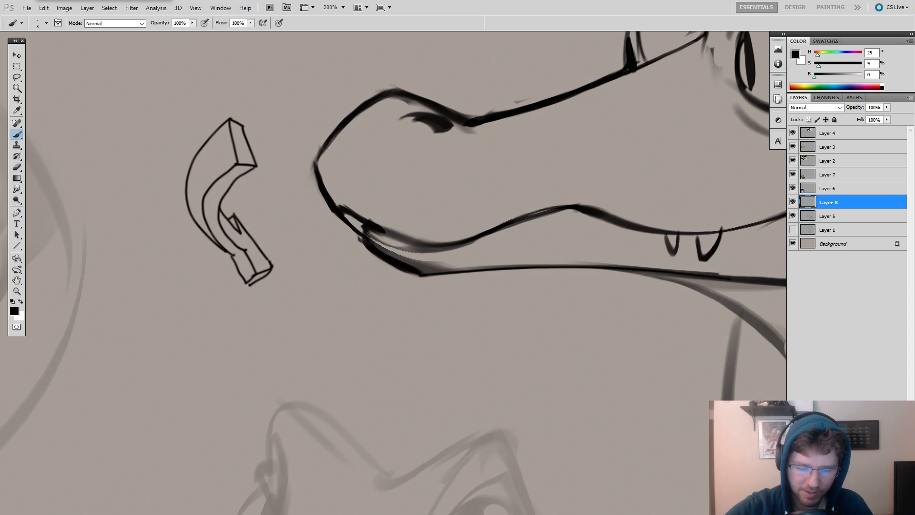
key("e")
key("b")
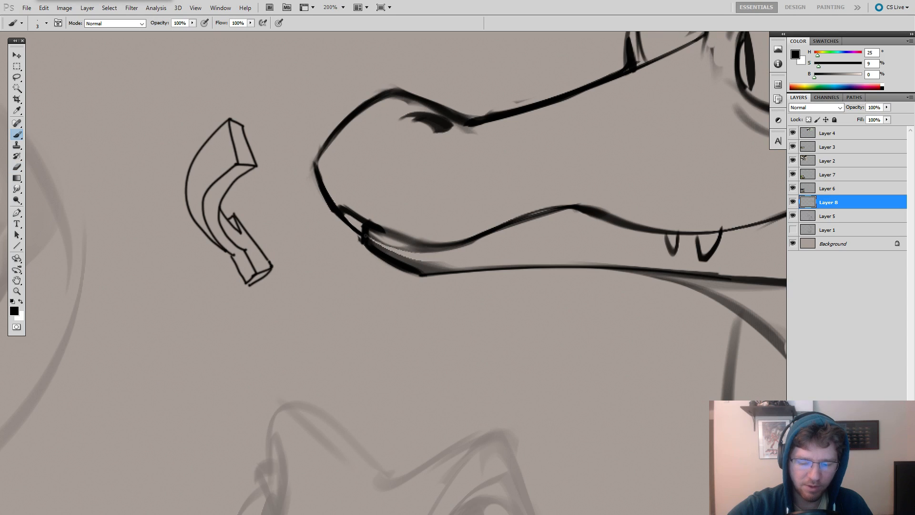
key("e")
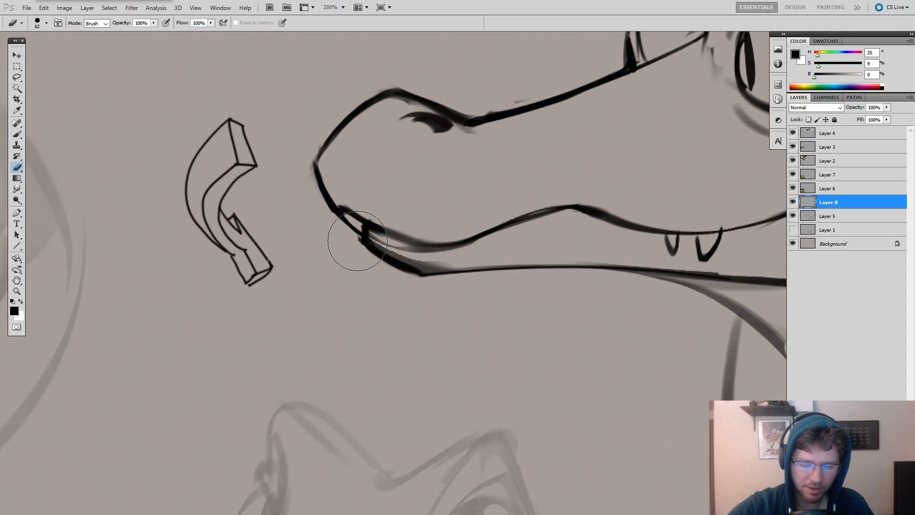
key("b")
left_click_drag(362, 237, 366, 244)
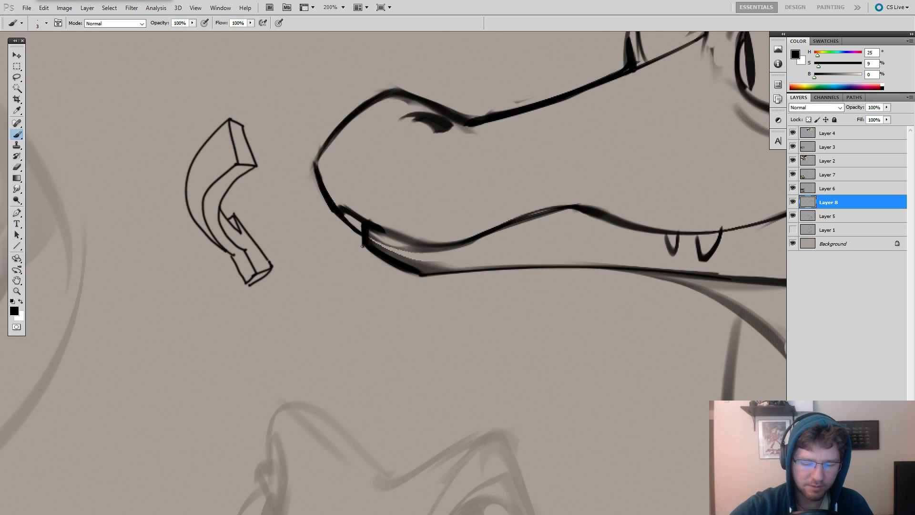
key("ctrl+z")
mouse_move(364, 247)
left_mouse_down()
mouse_move(418, 275)
mouse_move(394, 266)
mouse_move(419, 279)
left_mouse_up()
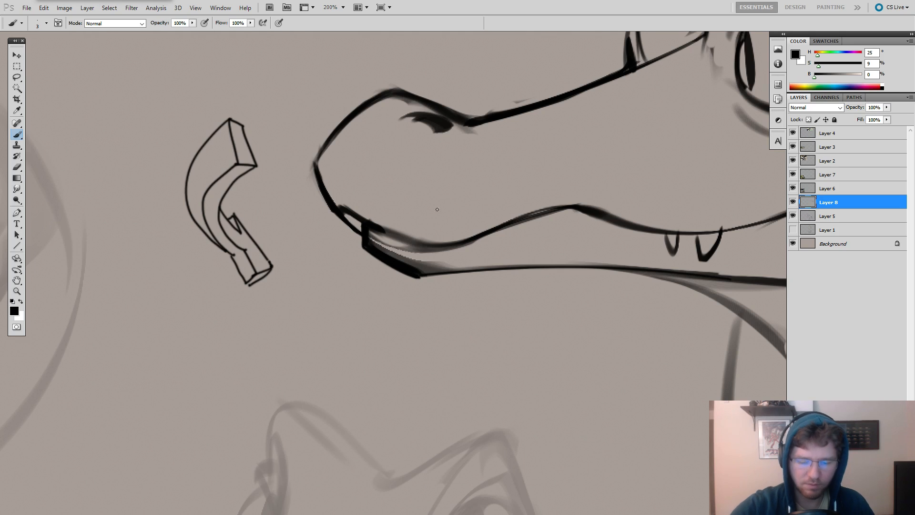
Retouch the snout's front contour into a crisp corner at its foremost point, strengthening the line just above it.
mouse_move(517, 239)
left_mouse_down()
mouse_move(504, 270)
mouse_move(555, 293)
left_mouse_up()
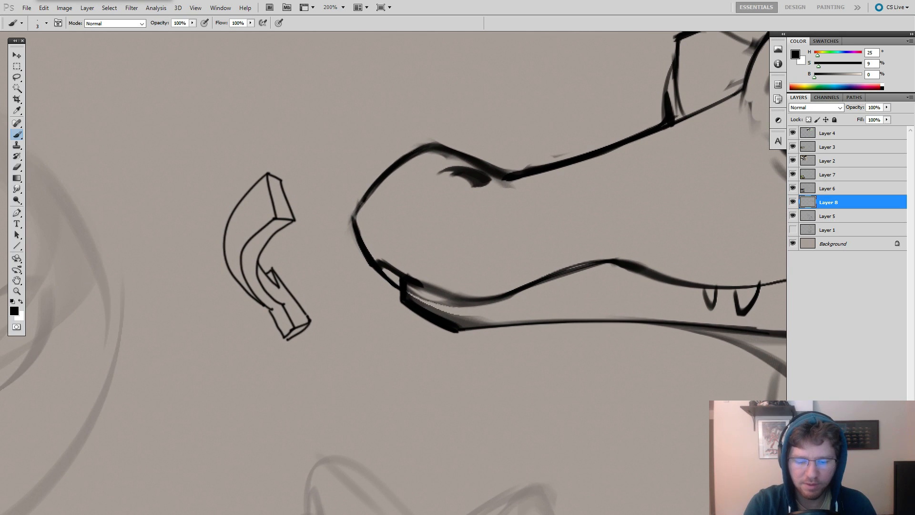
left_click_drag(356, 213, 402, 165)
key("ctrl+z")
mouse_move(357, 212)
left_mouse_down()
mouse_move(396, 170)
mouse_move(374, 189)
left_mouse_up()
left_click_drag(354, 216, 356, 211)
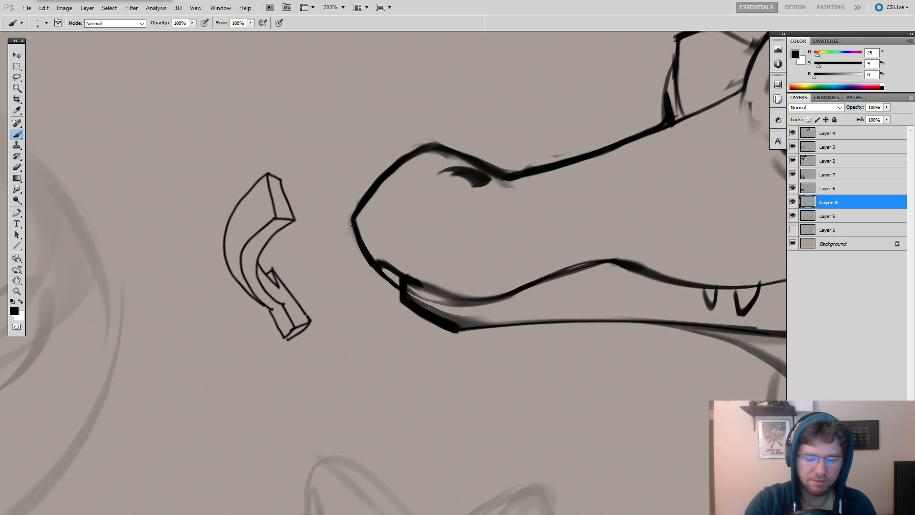
Erase the stray shading inside the front of the lower jaw, beneath the upper lip line.
left_click_drag(541, 234, 386, 255)
left_click(519, 229, "alt")
left_click(519, 228, "alt")
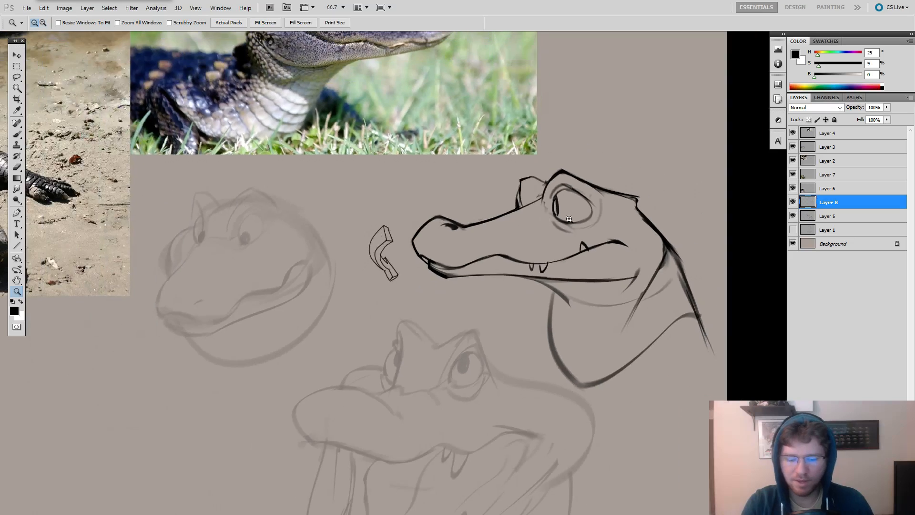
left_click(568, 225, "ctrl")
key("e")
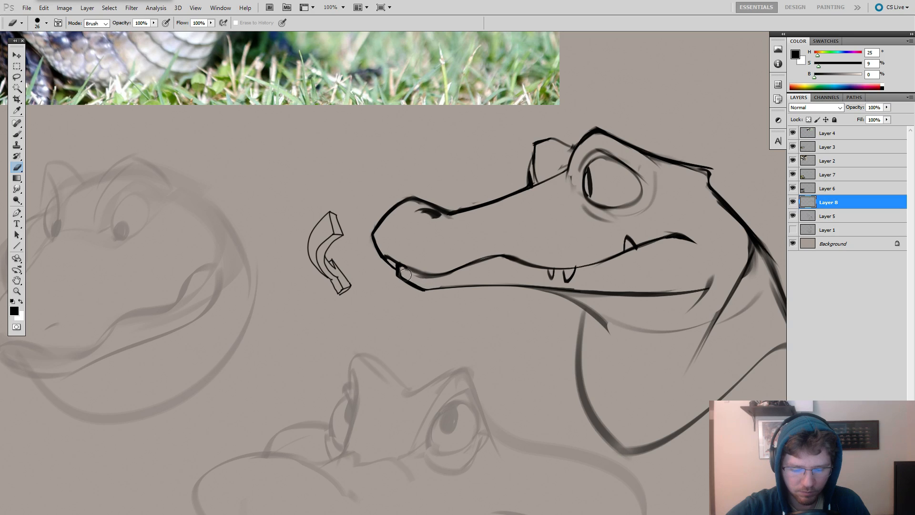
mouse_move(406, 275)
left_mouse_down()
mouse_move(400, 270)
mouse_move(425, 278)
left_mouse_up()
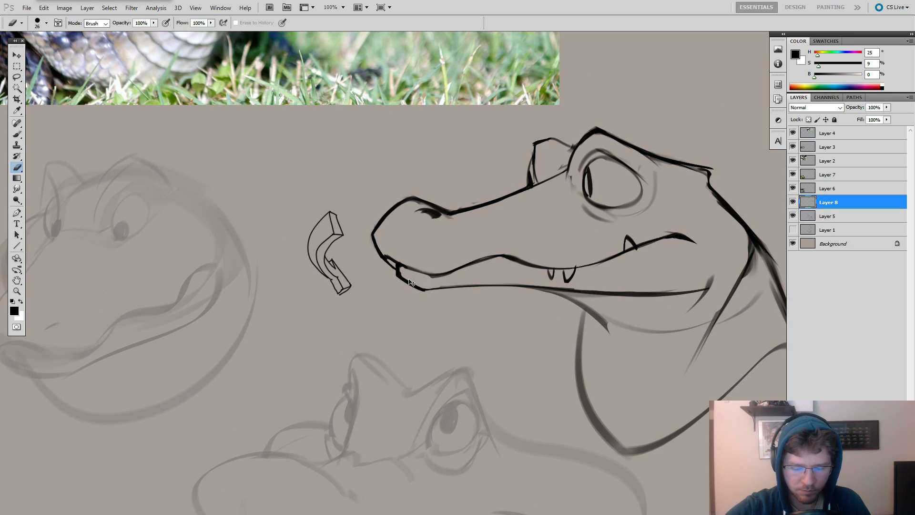
left_click(400, 268, "ctrl")
Redraw the front of the upper lip line as a solid dark stroke and erase the rough edges beneath it.
key("b")
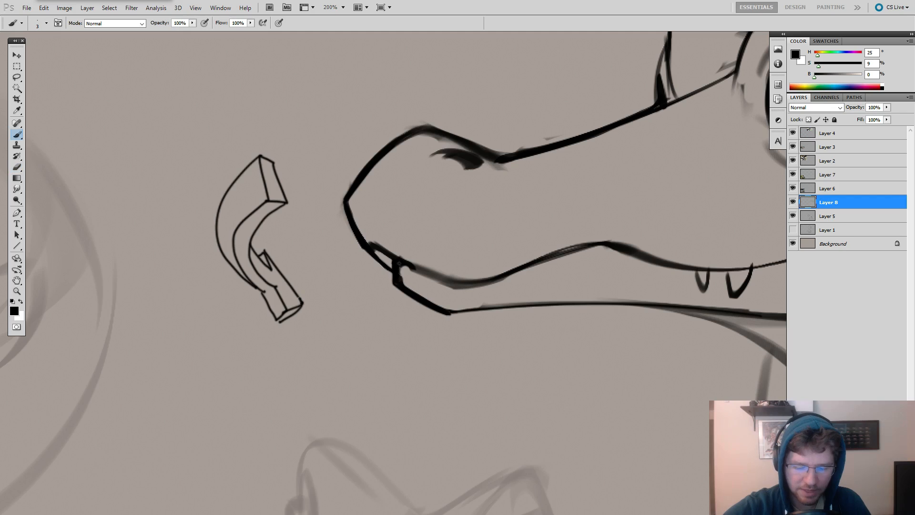
left_click_drag(415, 268, 466, 283)
key("e")
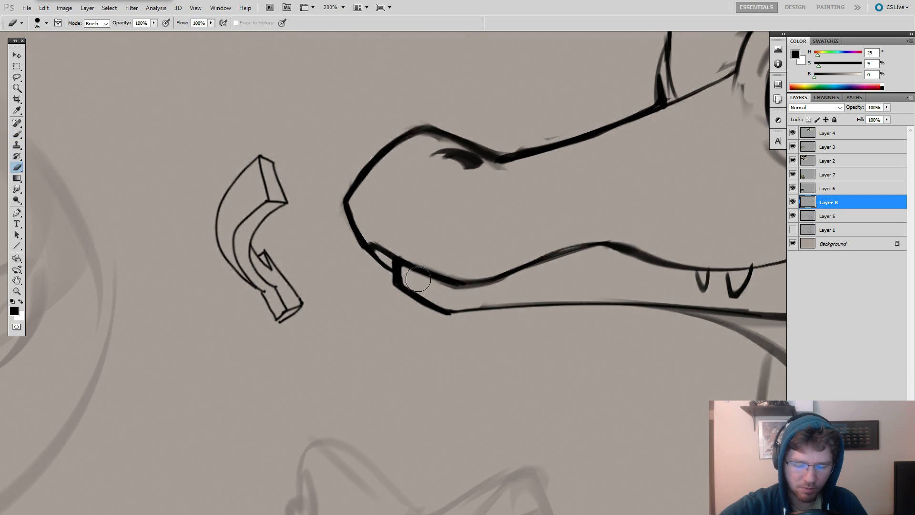
mouse_move(406, 274)
left_mouse_down()
mouse_move(593, 282)
mouse_move(541, 302)
left_mouse_up()
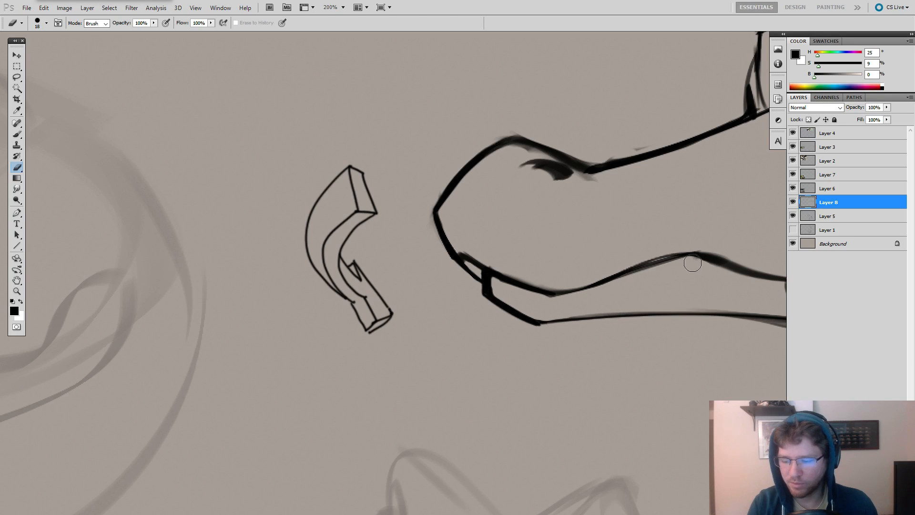
Replace the smudged nostril shading with a short tapered diagonal stroke just below the dip behind the snout bump.
left_click_drag(761, 265, 491, 280)
left_click_drag(494, 228, 536, 256)
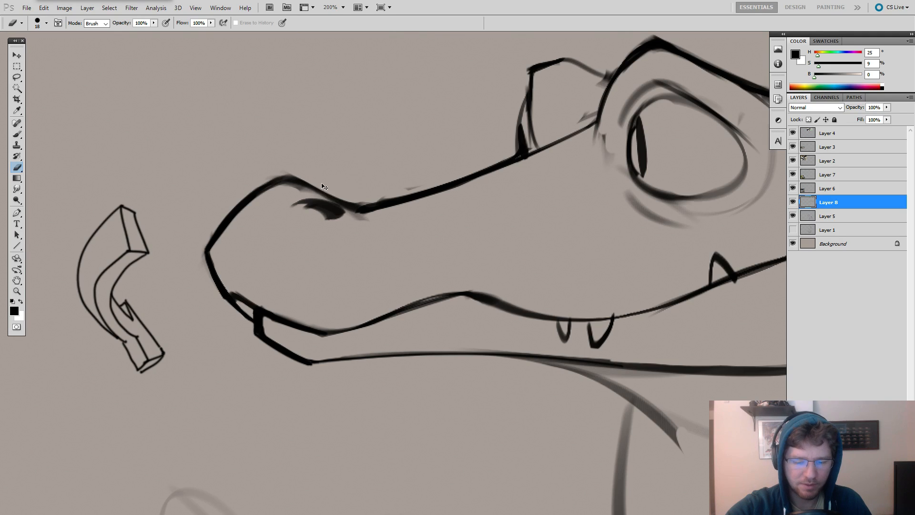
left_click_drag(408, 172, 574, 183)
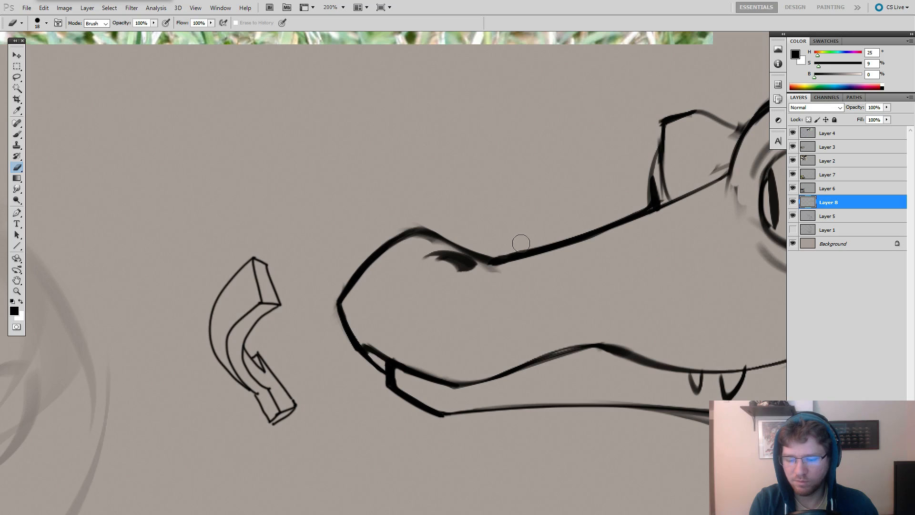
left_click_drag(488, 273, 494, 270)
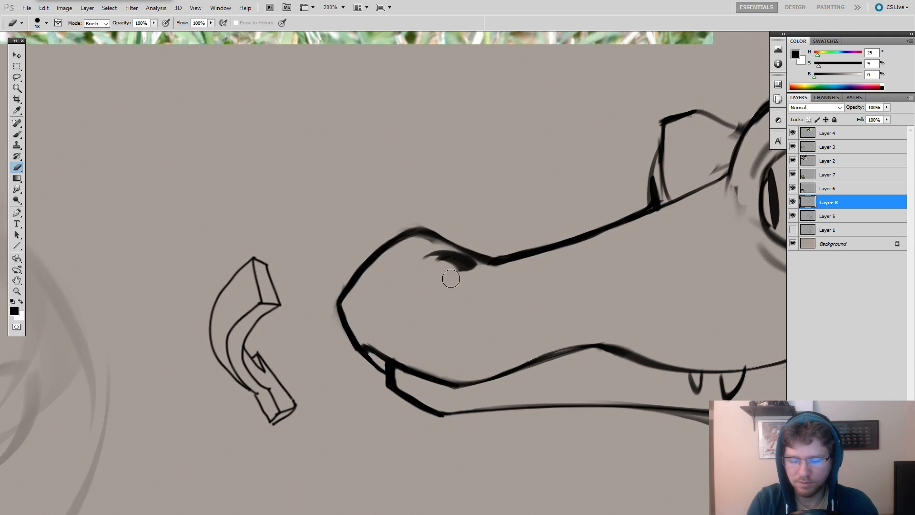
mouse_move(428, 262)
left_mouse_down()
mouse_move(464, 272)
mouse_move(414, 253)
mouse_move(458, 264)
mouse_move(426, 249)
mouse_move(478, 271)
mouse_move(450, 255)
mouse_move(471, 272)
left_mouse_up()
key("b")
key("ctrl+z")
key("ctrl+z")
key("ctrl+z")
key("e")
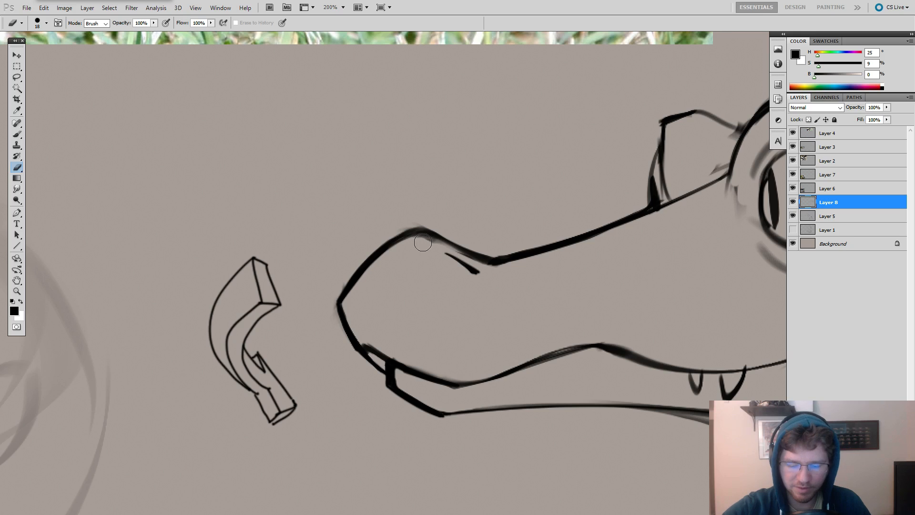
Erase the fuzzy edges around the snout bump and along the lip line to leave clean contours.
left_click_drag(433, 236, 428, 237)
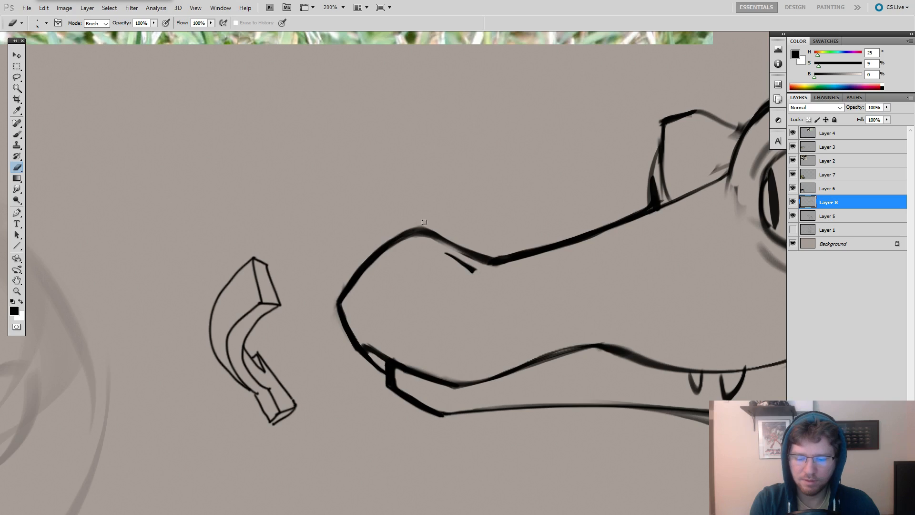
key("z")
left_click(470, 208, "alt")
left_click(481, 204, "alt")
left_click(577, 336, "alt")
left_click(577, 341)
key("e")
mouse_move(606, 306)
left_mouse_down()
mouse_move(576, 321)
mouse_move(604, 357)
left_mouse_up()
key("z")
left_click(577, 296)
key("e")
left_click_drag(517, 229, 525, 248)
Switch to a 7 px brush and erase the rear line of the far eye bump behind the snout bridge.
key("b")
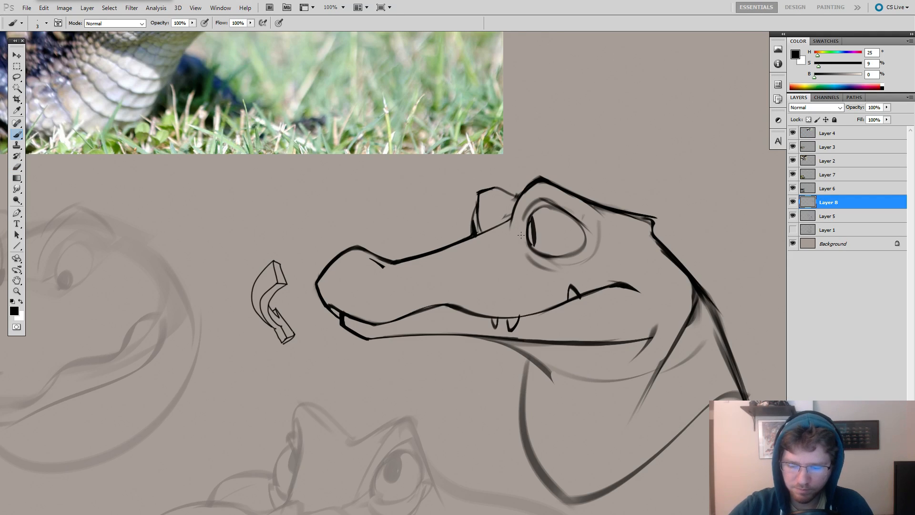
right_click(526, 187)
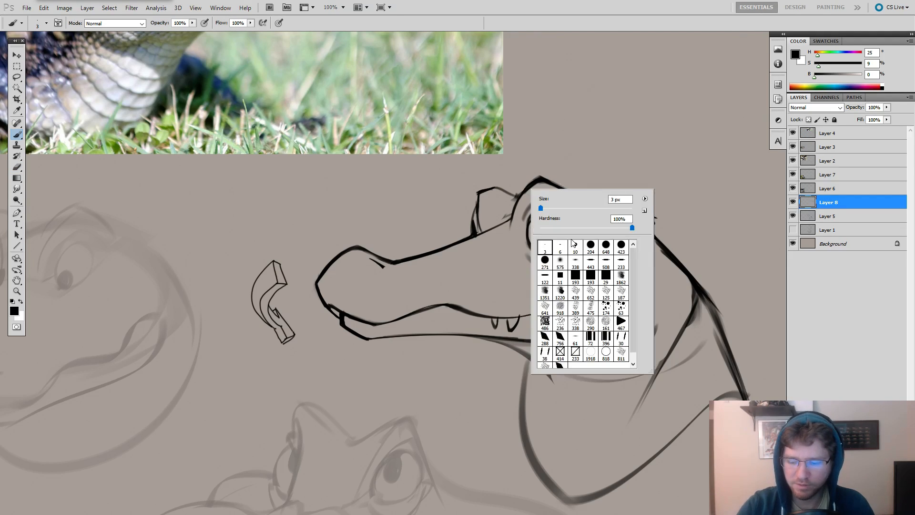
left_click(589, 263)
left_click(543, 208)
left_click(511, 182)
key("e")
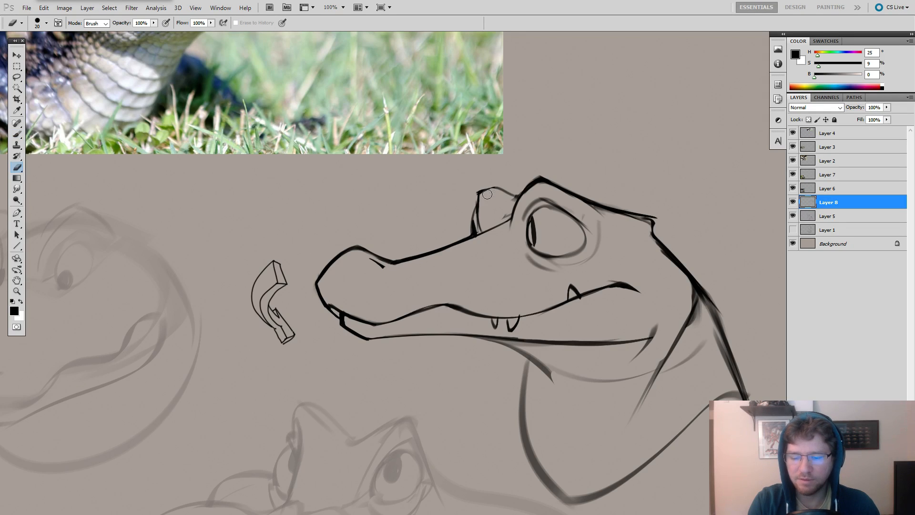
key("b")
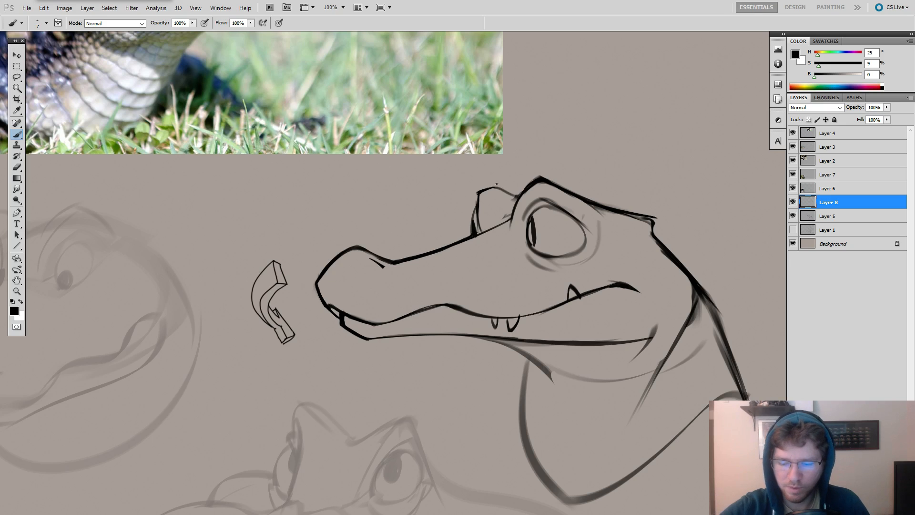
key("e")
left_click_drag(495, 189, 511, 199)
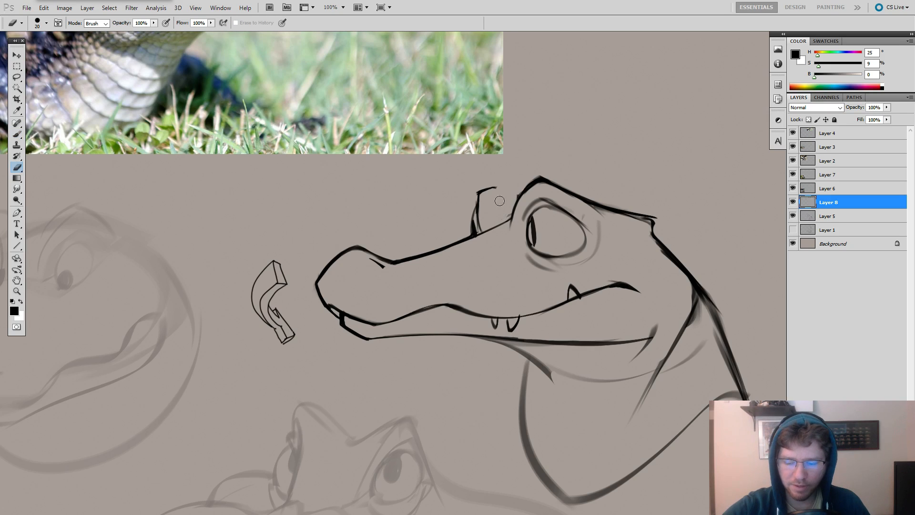
Redraw the far eye bump's top as a solid narrow peak sloping down to meet the near brow.
key("b")
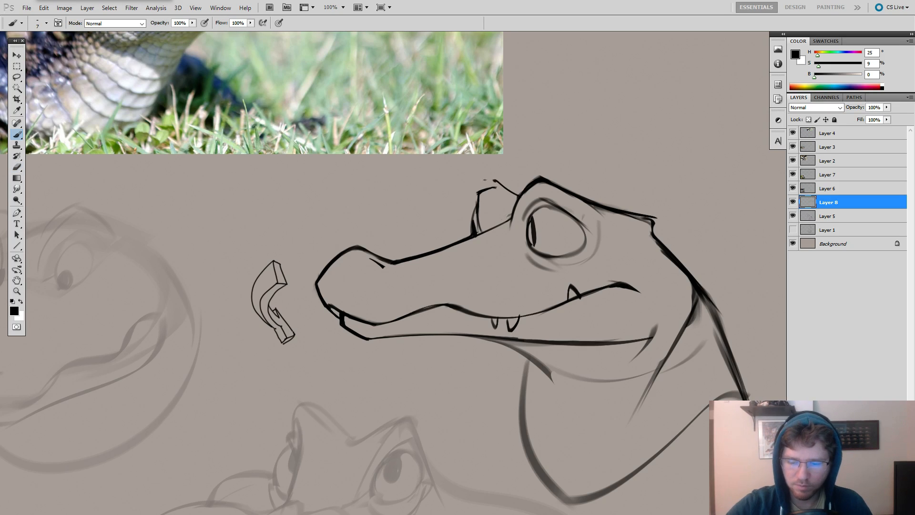
key("e")
mouse_move(496, 187)
left_mouse_down()
mouse_move(475, 183)
mouse_move(483, 194)
mouse_move(467, 193)
mouse_move(470, 175)
left_mouse_up()
key("b")
key("e")
key("b")
key("e")
key("b")
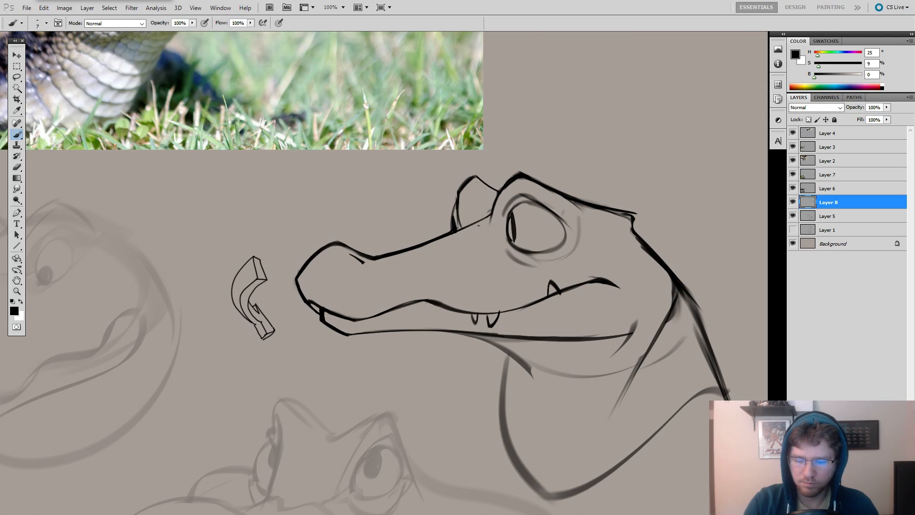
Erase the doubled line along the front of the far eye bump, leaving a single clean edge.
key("e")
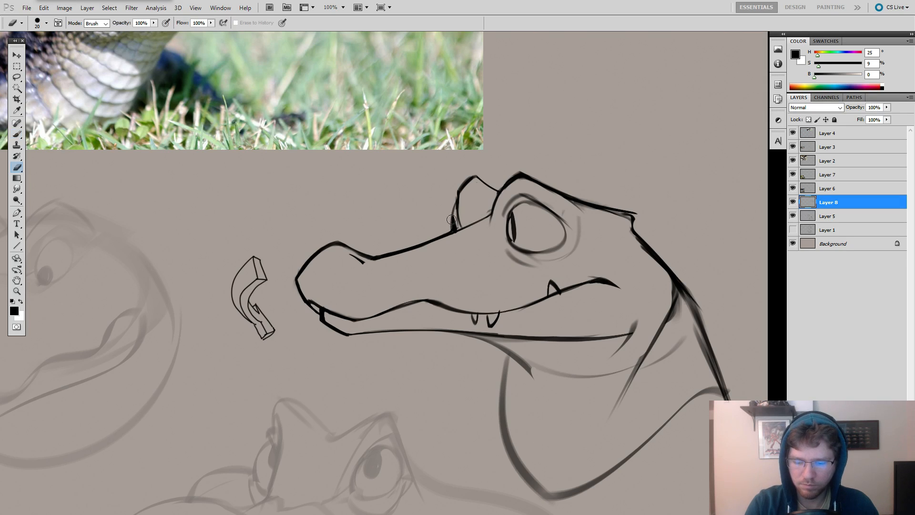
left_click_drag(452, 205, 453, 226)
mouse_move(453, 194)
left_mouse_down()
mouse_move(455, 230)
mouse_move(462, 223)
left_mouse_up()
key("b")
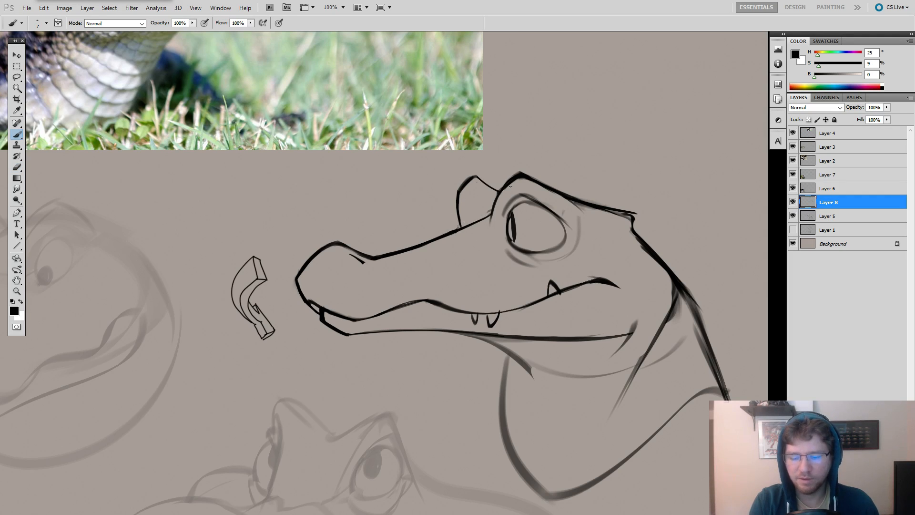
Clear the faint shading behind the eye and extend the upper eyelid line backward as a thin brow crease.
mouse_move(614, 210)
left_mouse_down()
mouse_move(630, 186)
mouse_move(613, 200)
mouse_move(582, 202)
left_mouse_up()
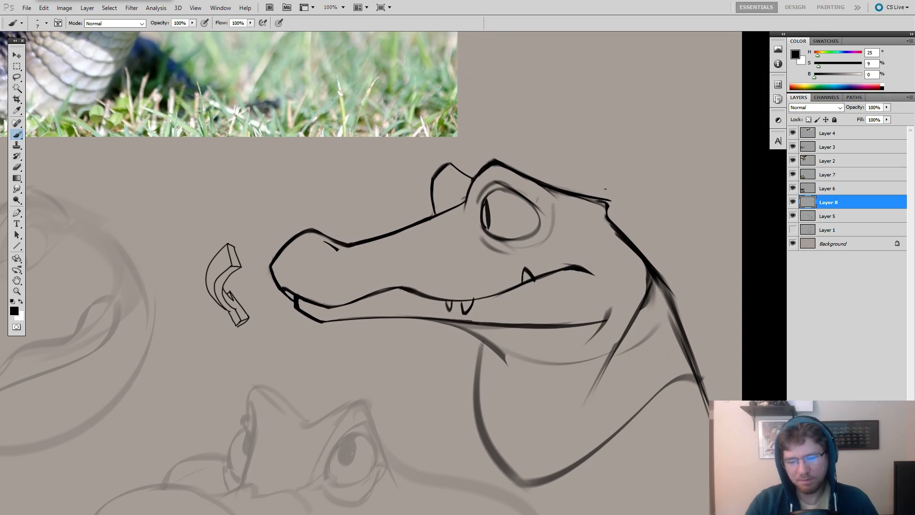
key("e")
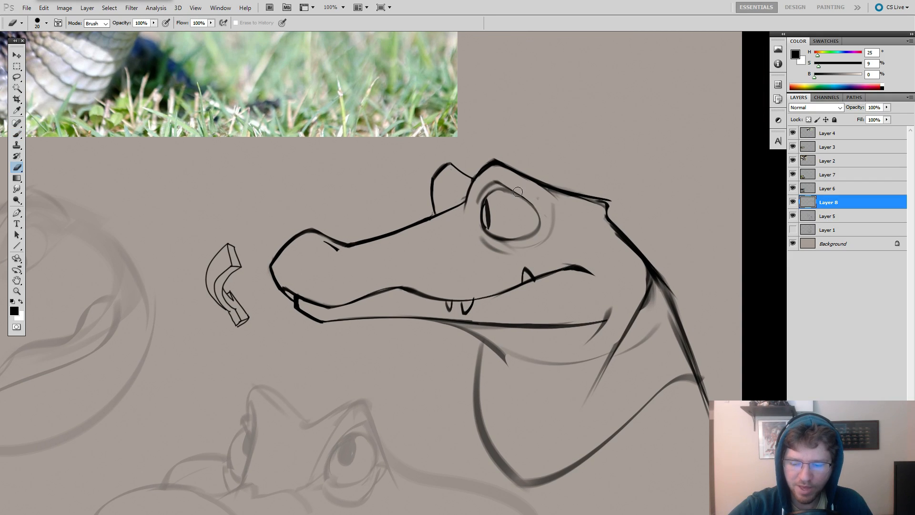
key("b")
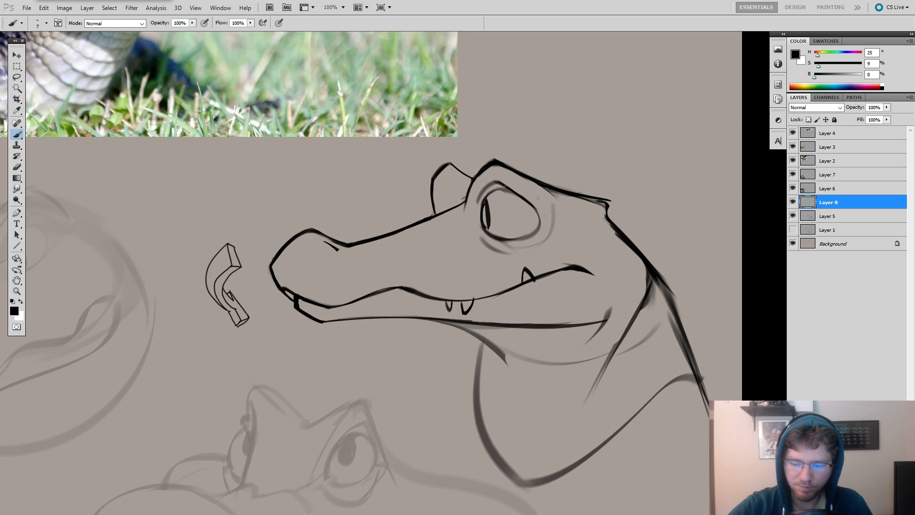
mouse_move(525, 203)
left_mouse_down()
mouse_move(555, 222)
mouse_move(552, 229)
mouse_move(566, 215)
left_mouse_up()
key("ctrl+z")
key("e")
key("b")
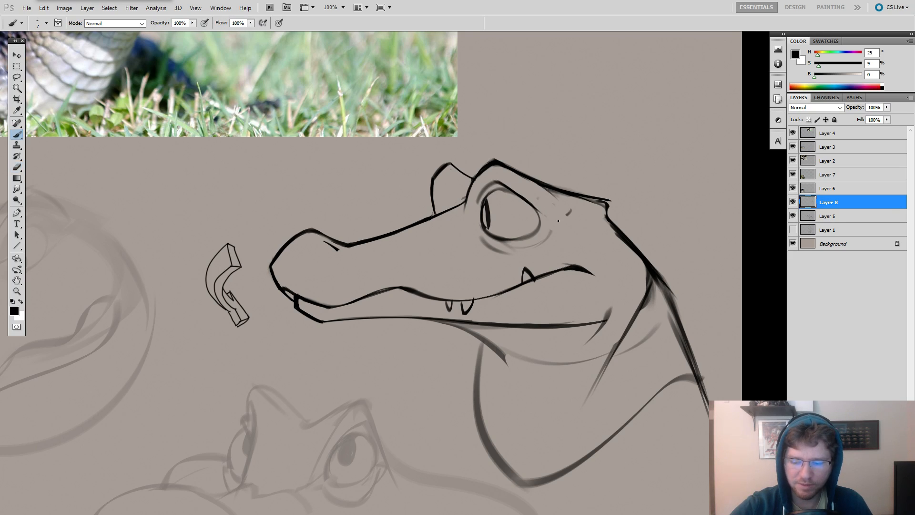
left_click_drag(624, 270, 691, 252)
key("e")
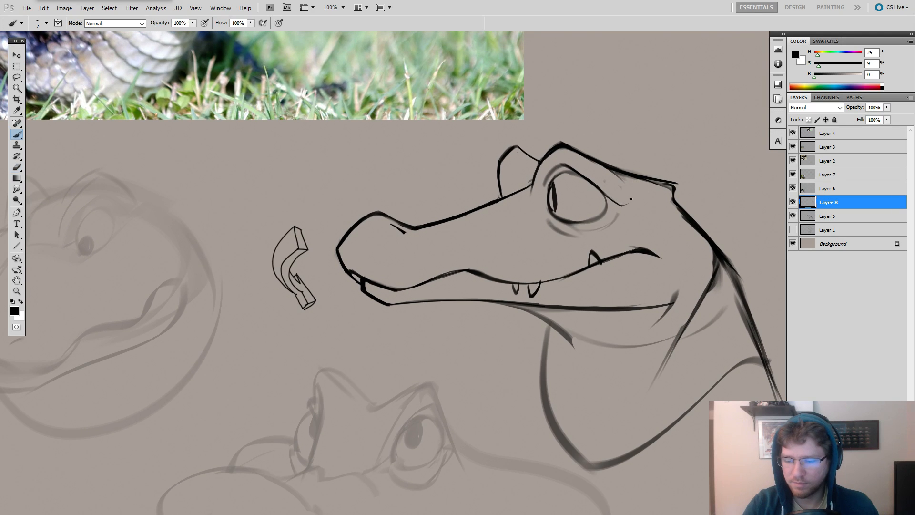
Erase the slit pupil from the near eye and clean up the front of the eye's outline.
mouse_move(621, 200)
left_mouse_down()
mouse_move(465, 171)
mouse_move(329, 182)
mouse_move(410, 174)
mouse_move(547, 210)
left_mouse_up()
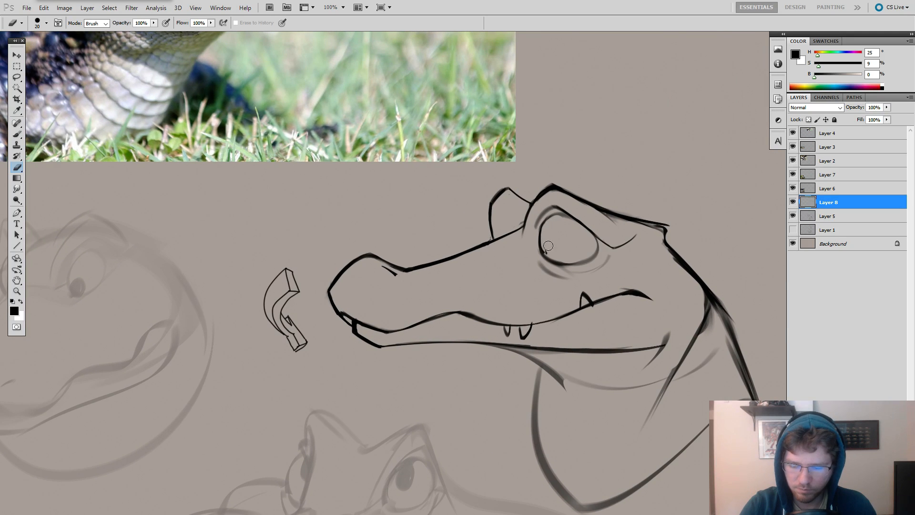
left_click_drag(565, 222, 314, 192)
key("b")
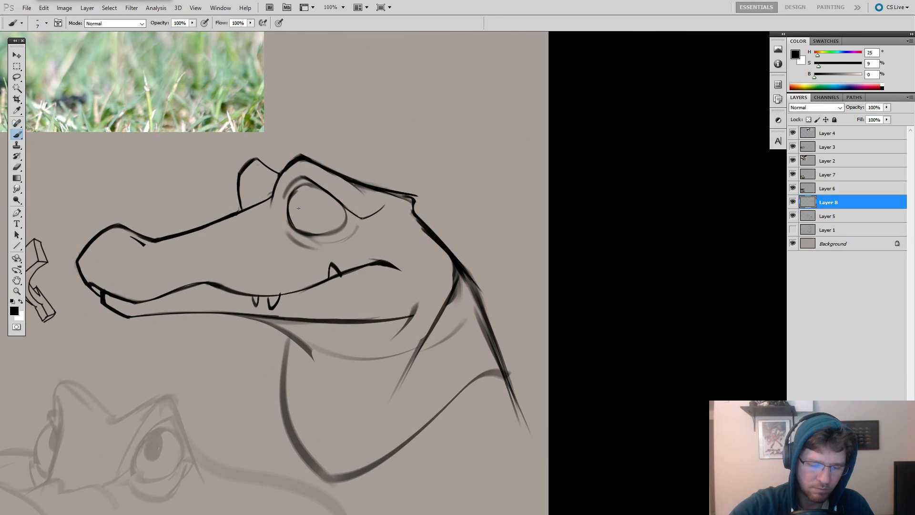
left_click_drag(298, 191, 291, 229)
key("ctrl+z")
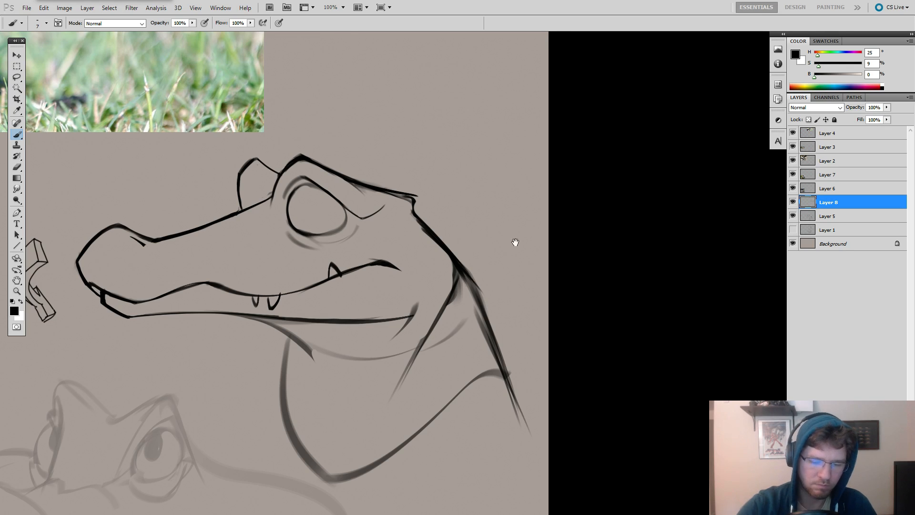
left_click_drag(505, 220, 697, 223)
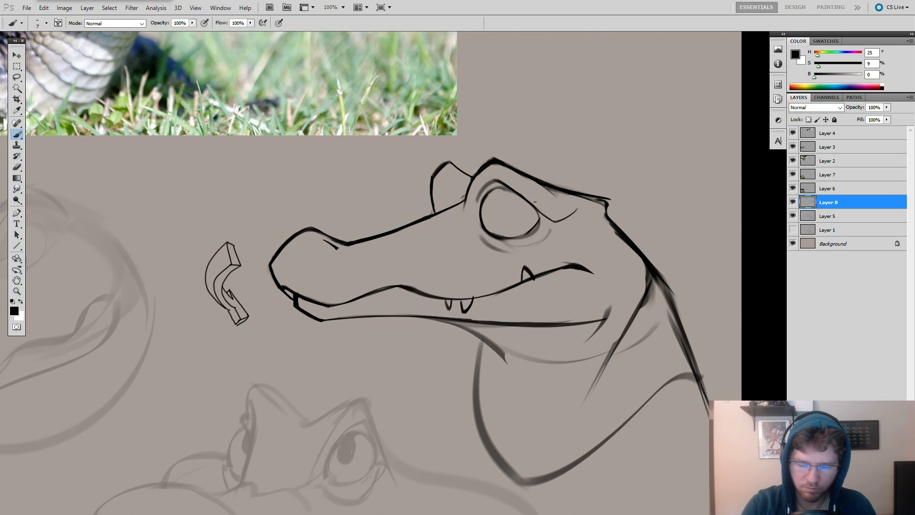
Try sketching a cheek curve from the back of the head down to the rear of the lower jaw.
left_click_drag(535, 201, 592, 182)
key("e")
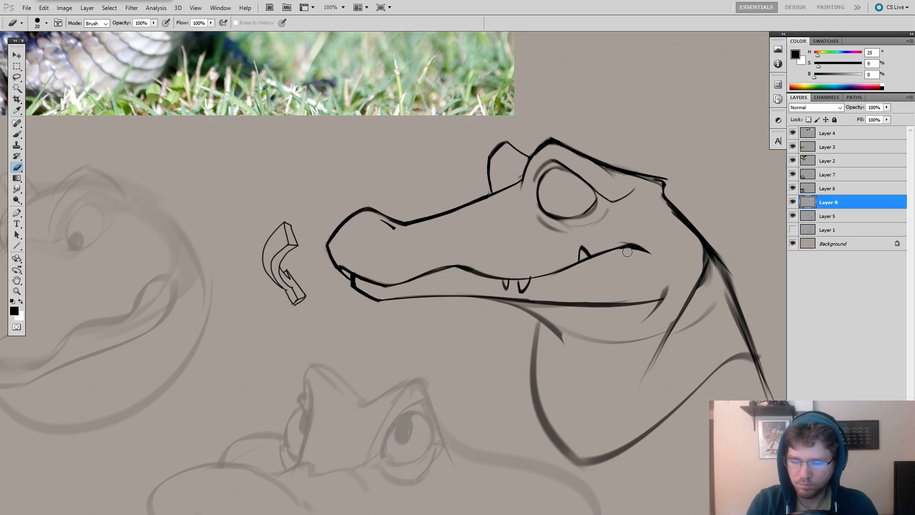
key("b")
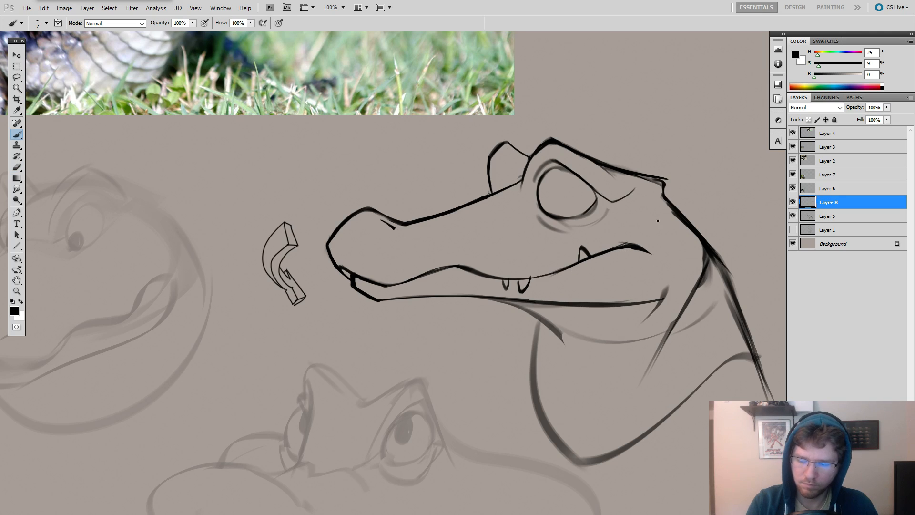
key("ctrl+z")
mouse_move(660, 222)
left_mouse_down()
mouse_move(685, 251)
mouse_move(686, 231)
mouse_move(637, 286)
left_mouse_up()
key("ctrl+z")
left_click_drag(698, 239, 630, 300)
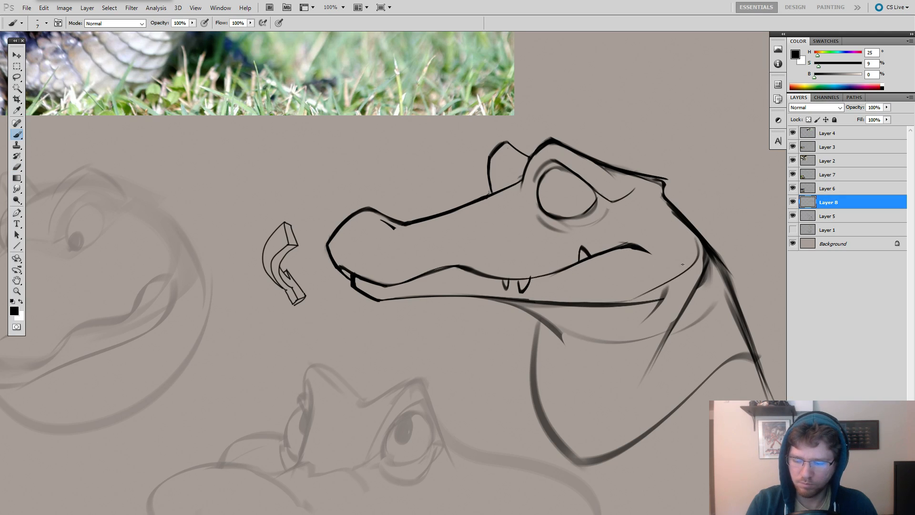
key("ctrl+z")
Erase the crossing strokes at the rear of the lower jaw and redraw its end as a smooth upward curve.
mouse_move(674, 268)
left_mouse_down()
mouse_move(615, 255)
mouse_move(576, 319)
left_mouse_up()
key("e")
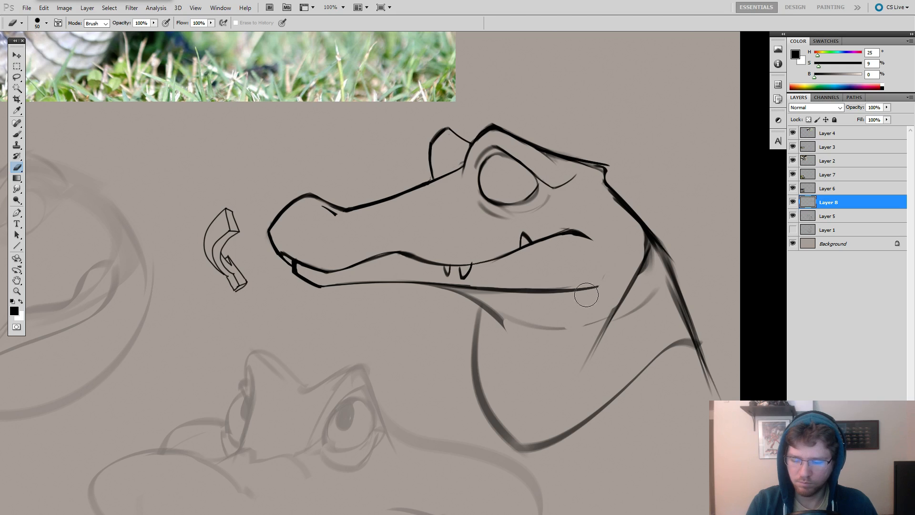
key("b")
left_click_drag(626, 254, 587, 290)
key("ctrl+z")
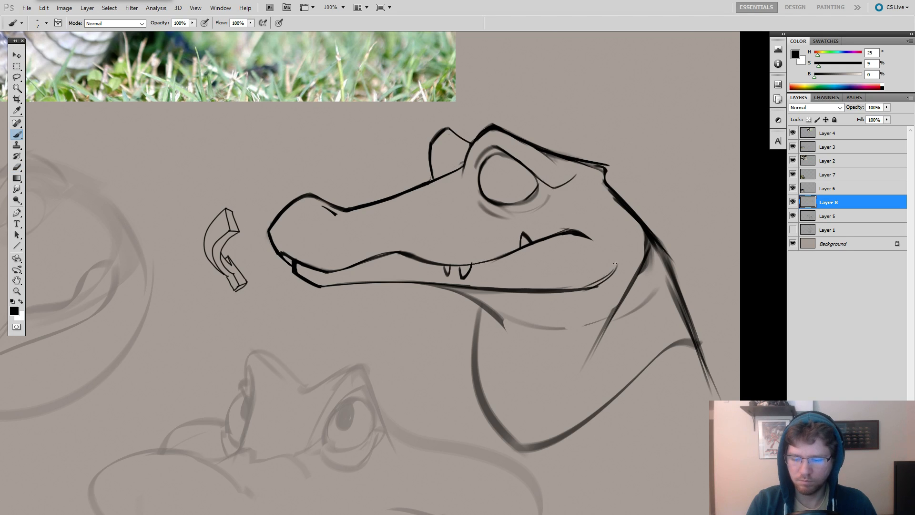
key("ctrl+z")
left_click_drag(618, 262, 583, 289)
key("ctrl+z")
key("e")
key("b")
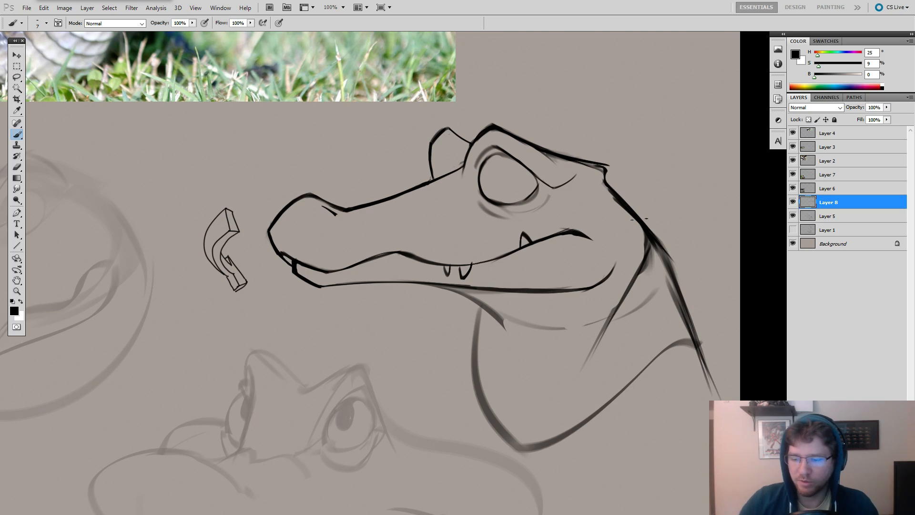
key("ctrl+z")
Thin and shorten the diagonal line running down from the nape, and erase the faint strokes crossing it.
left_click_drag(620, 263, 443, 273)
key("e")
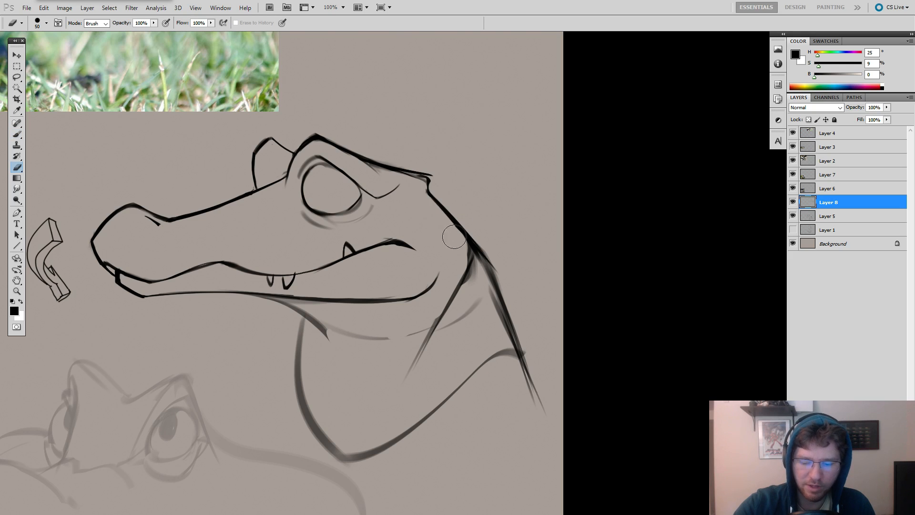
mouse_move(472, 258)
left_mouse_down()
mouse_move(462, 258)
mouse_move(416, 343)
left_mouse_up()
left_click_drag(468, 288, 411, 371)
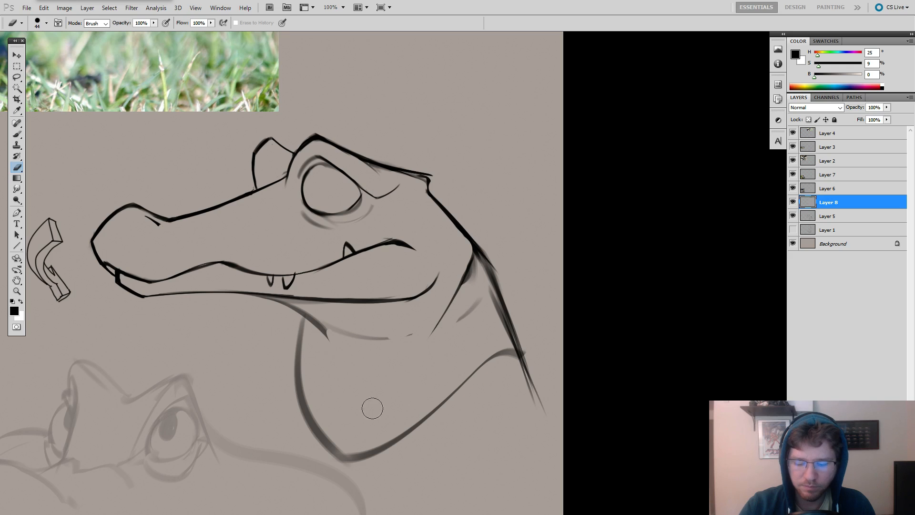
Enlarge the brush to 19 px and erase the lower end of the diagonal line behind the jaw.
key("b")
key("bracketright")
key("bracketright")
key("bracketright")
key("bracketright")
key("bracketright")
key("bracketright")
left_click_drag(479, 292, 565, 245)
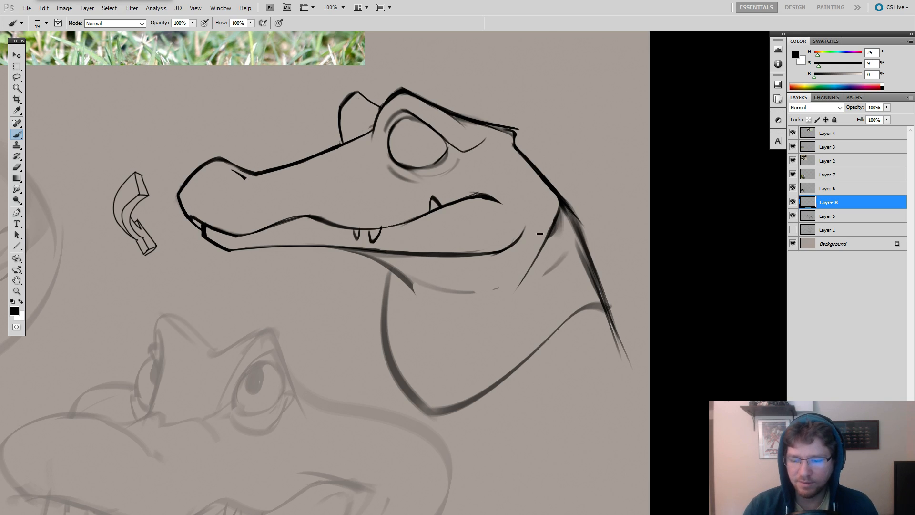
key("e")
mouse_move(511, 282)
left_mouse_down()
mouse_move(553, 241)
mouse_move(495, 314)
left_mouse_up()
Redraw the line behind the jaw as a curve sweeping down toward the throat, and erase the faded arc beneath the jaw.
key("b")
key("ctrl+z")
mouse_move(551, 235)
left_mouse_down()
mouse_move(483, 316)
mouse_move(537, 258)
mouse_move(489, 295)
mouse_move(505, 291)
mouse_move(494, 286)
mouse_move(509, 284)
mouse_move(493, 296)
mouse_move(550, 238)
left_mouse_up()
key("ctrl+z")
key("ctrl+z")
key("ctrl+z")
key("ctrl+z")
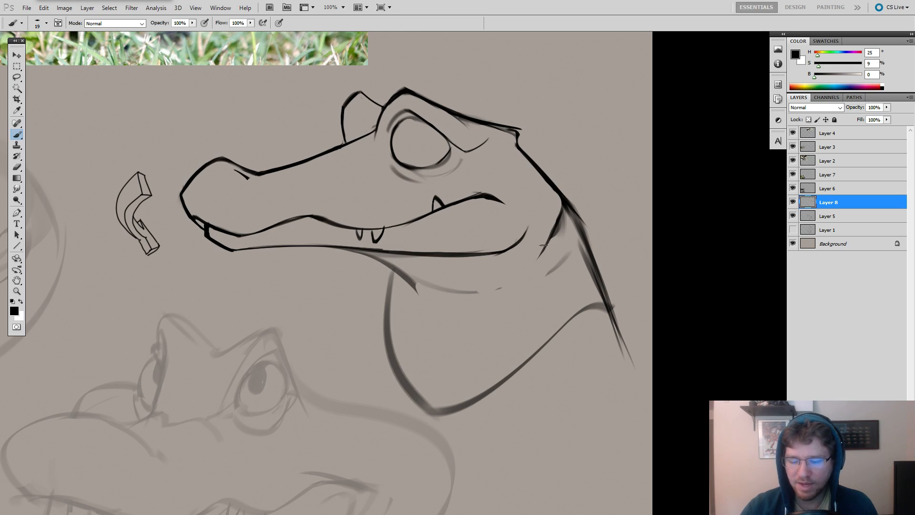
left_click_drag(547, 237, 479, 306)
key("ctrl+z")
key("ctrl+z")
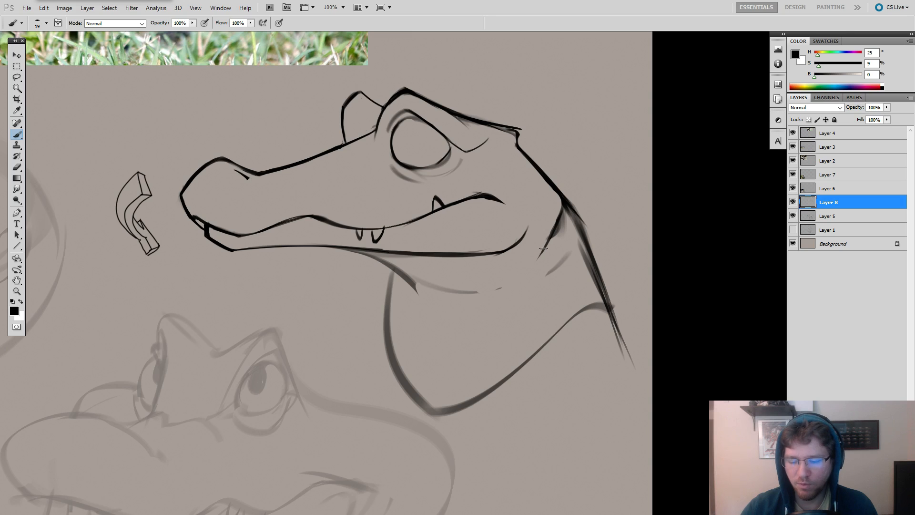
mouse_move(548, 237)
left_mouse_down()
mouse_move(479, 307)
mouse_move(468, 289)
left_mouse_up()
key("e")
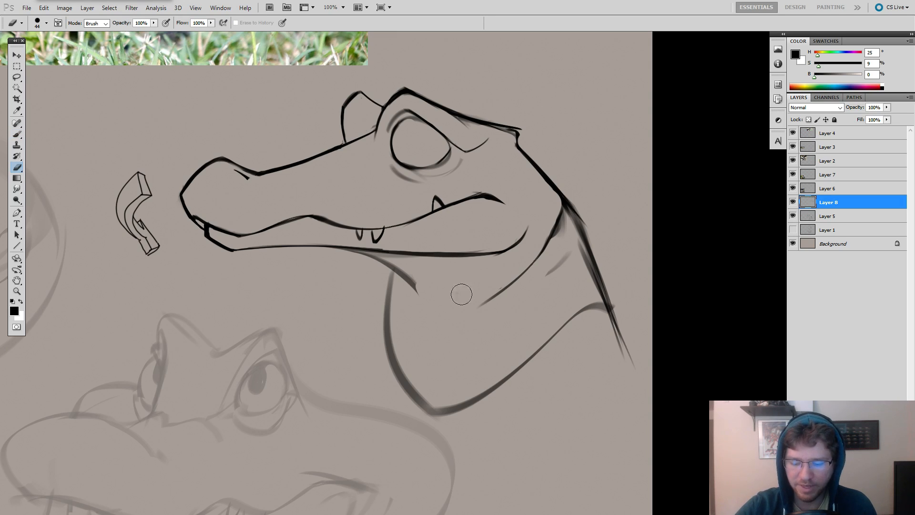
Draw the throat line as a curve continuing down from beneath the jaw, and trim its rear end with the eraser.
key("b")
key("ctrl+z")
mouse_move(477, 303)
left_mouse_down()
mouse_move(410, 269)
mouse_move(399, 274)
mouse_move(448, 311)
mouse_move(404, 275)
mouse_move(433, 306)
mouse_move(401, 274)
left_mouse_up()
key("ctrl+z")
key("ctrl+z")
key("ctrl+z")
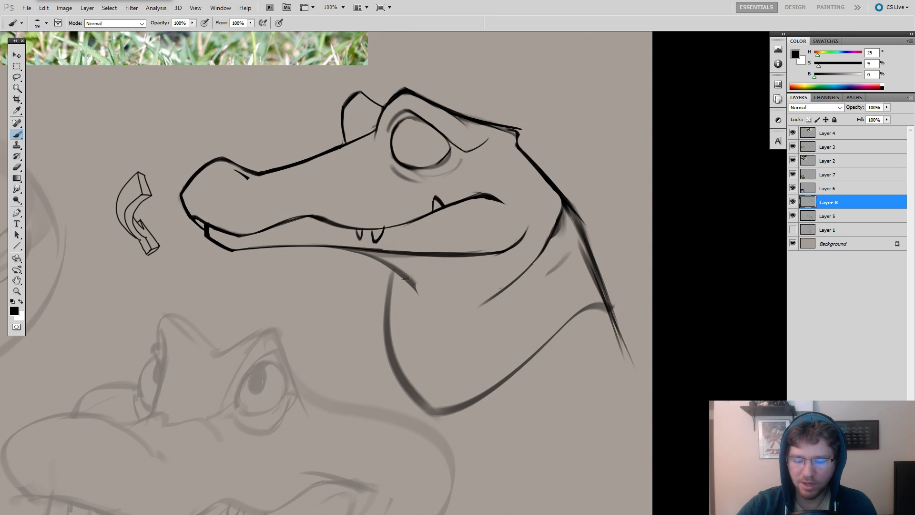
left_click_drag(466, 310, 404, 276)
key("ctrl+z")
left_click_drag(466, 311, 404, 276)
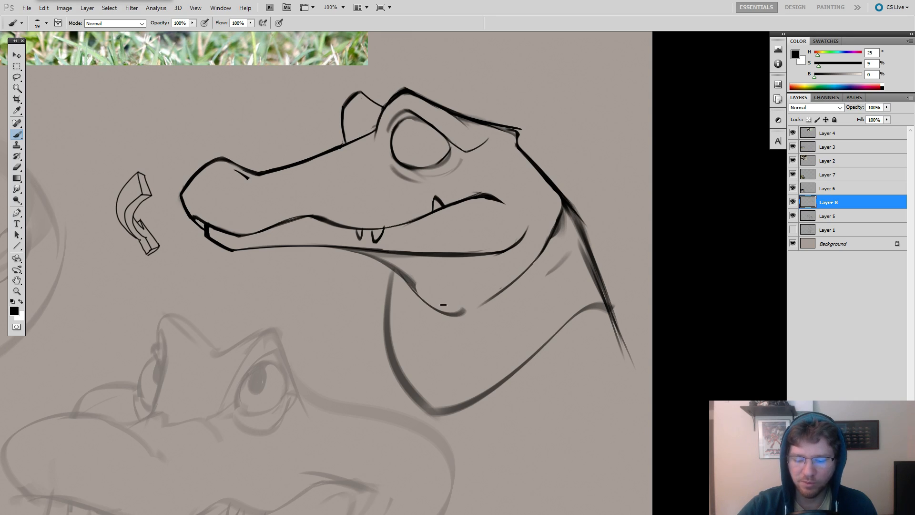
left_click_drag(503, 230, 563, 231)
key("e")
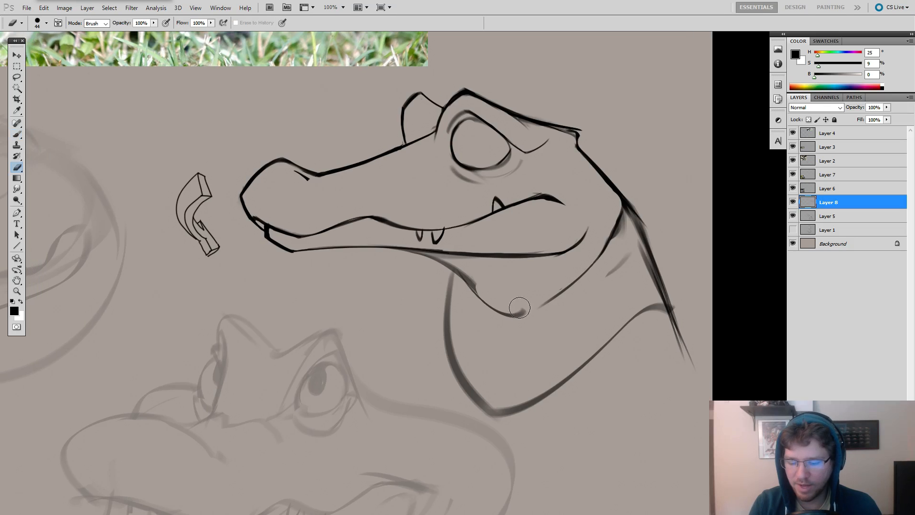
mouse_move(518, 307)
left_mouse_down()
mouse_move(546, 305)
mouse_move(508, 306)
mouse_move(533, 306)
mouse_move(515, 306)
mouse_move(517, 335)
left_mouse_up()
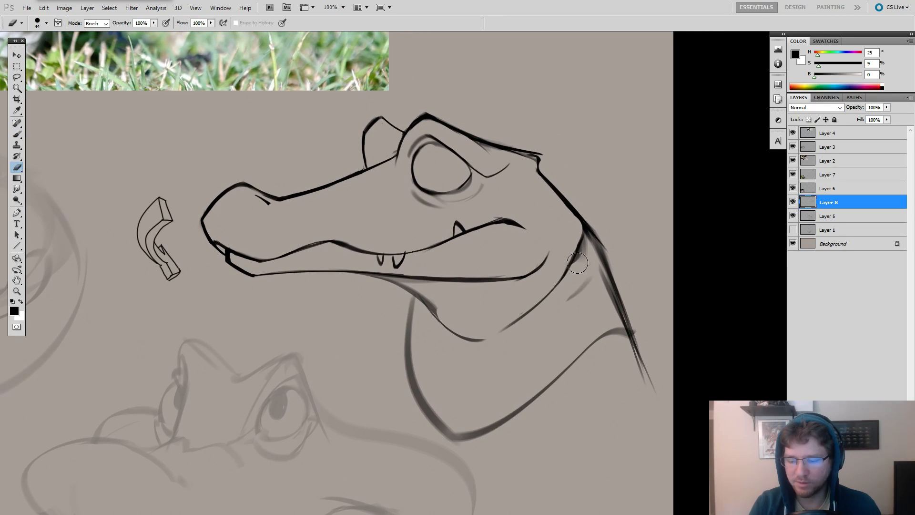
Reduce the brush to 13 px and try a cheek line running from behind the eye to the rear of the lower jaw.
mouse_move(587, 247)
left_mouse_down()
mouse_move(563, 264)
mouse_move(578, 249)
mouse_move(619, 261)
left_mouse_up()
key("b")
mouse_move(571, 214)
left_mouse_down()
mouse_move(591, 249)
mouse_move(574, 280)
mouse_move(499, 219)
mouse_move(470, 229)
mouse_move(479, 267)
left_mouse_up()
key("ctrl+z")
key("ctrl+z")
key("ctrl+z")
left_click_drag(448, 227, 472, 261)
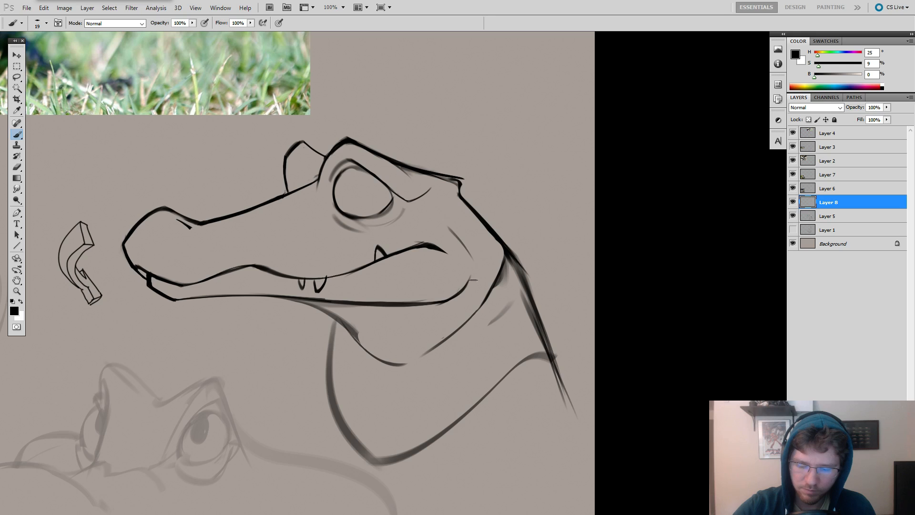
key("ctrl+z")
key("bracketleft")
left_click_drag(446, 221, 470, 258)
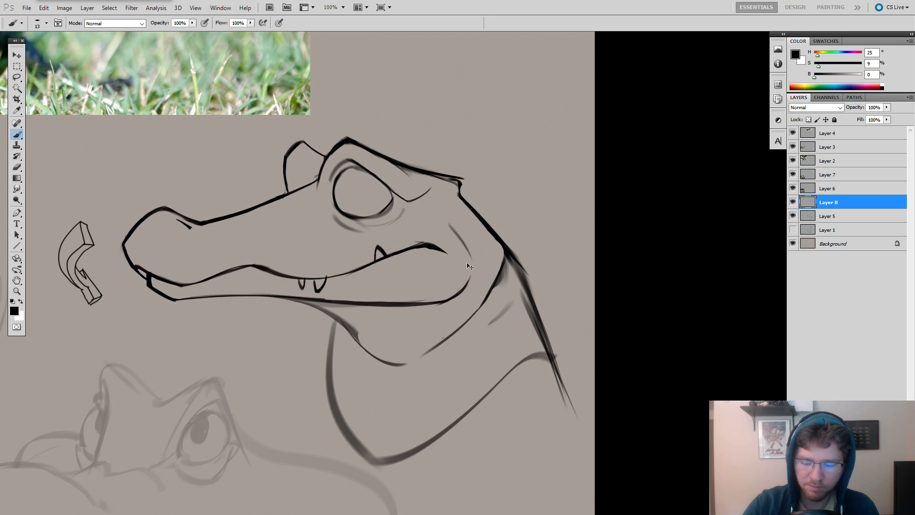
key("ctrl+z")
left_click_drag(447, 222, 456, 236)
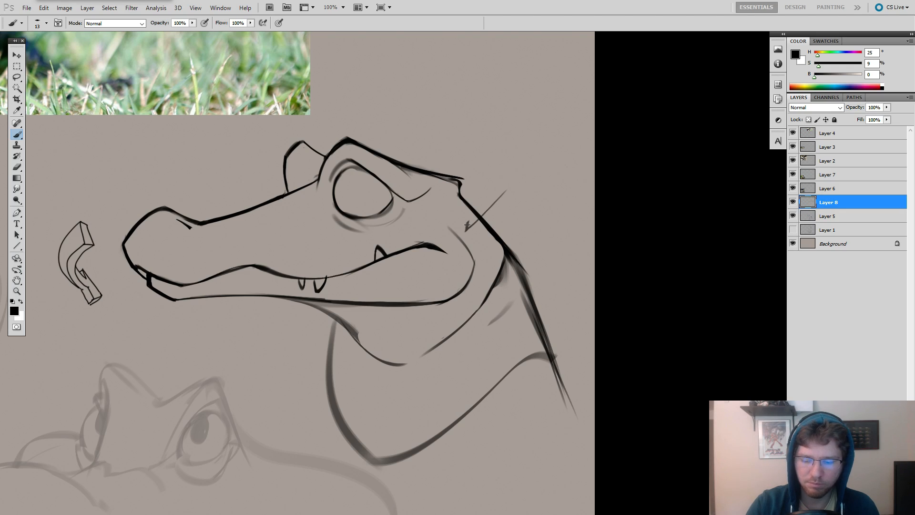
key("ctrl+z")
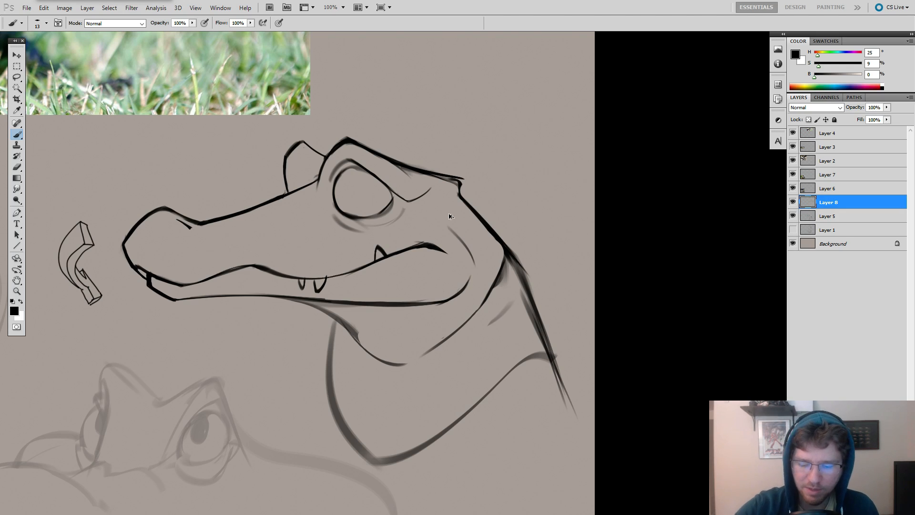
key("ctrl+z")
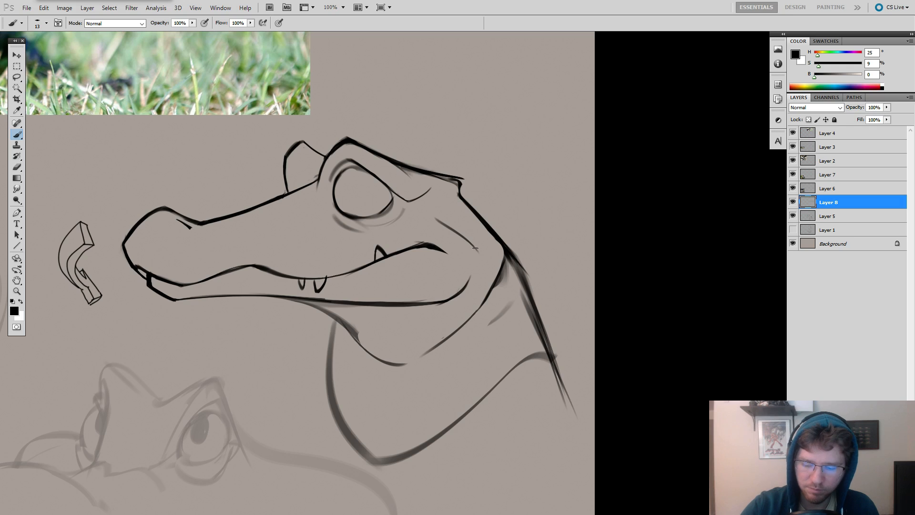
left_click_drag(555, 228, 563, 227)
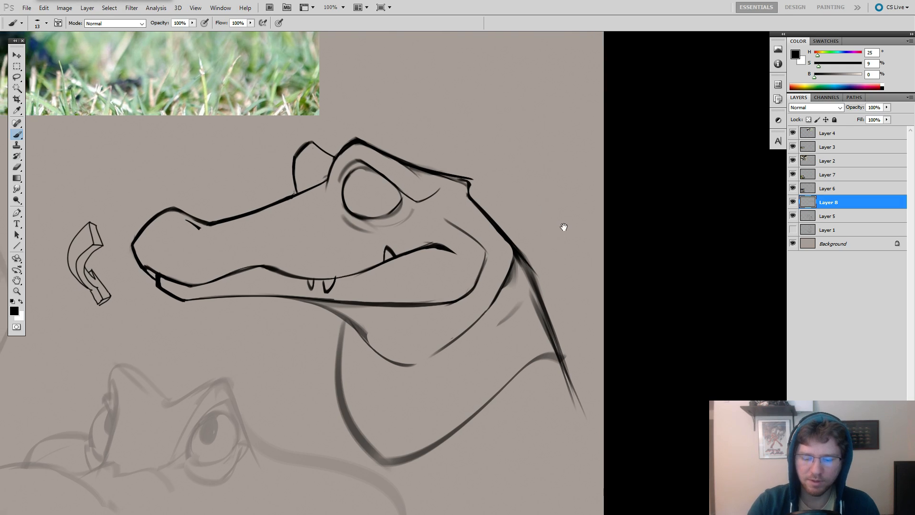
key("ctrl+alt+z")
key("ctrl+alt+z")
key("ctrl+alt+z")
key("ctrl+shift+z")
key("ctrl+shift+z")
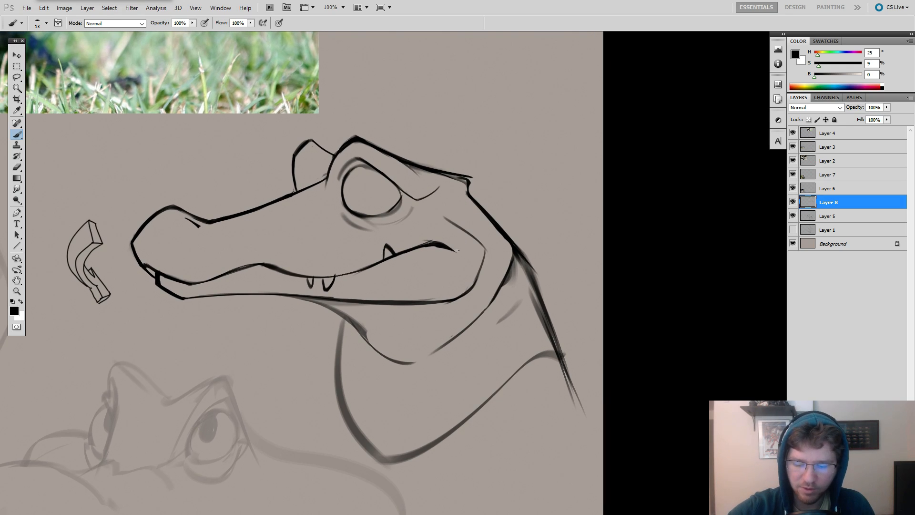
Try reshaping the rear end of the mouth line, and undo it together with the angular cheek line.
key("e")
mouse_move(436, 248)
left_mouse_down()
mouse_move(459, 257)
mouse_move(450, 248)
left_mouse_up()
key("b")
left_click_drag(432, 243, 485, 253)
key("ctrl+z")
left_click_drag(575, 237, 625, 214)
key("ctrl+z")
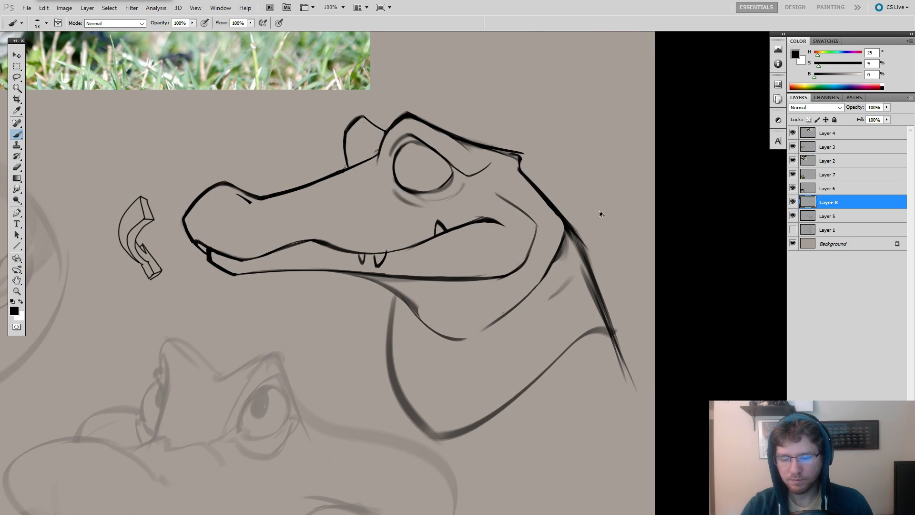
key("ctrl+alt+z")
key("ctrl+alt+z")
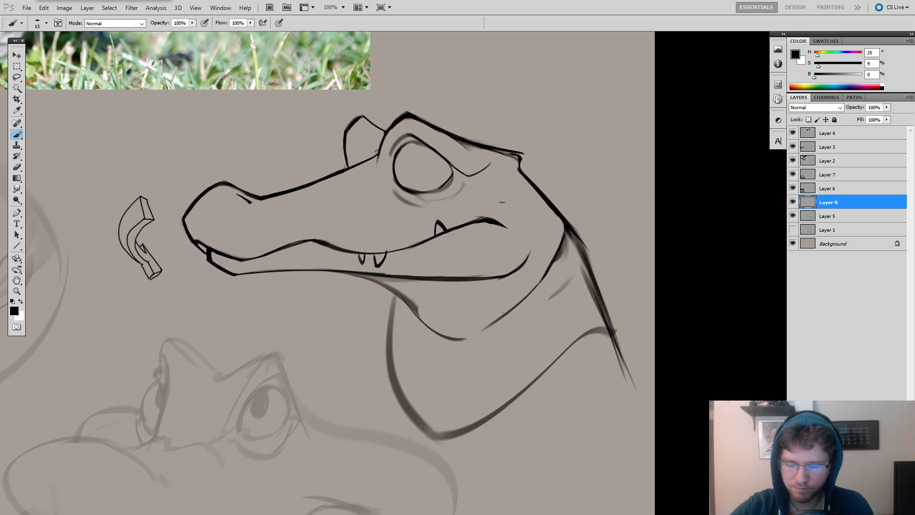
Redraw the cheek line as a smooth curve from behind the eye down into the rear end of the lower jaw.
left_click_drag(536, 233, 508, 287)
key("ctrl+alt+z")
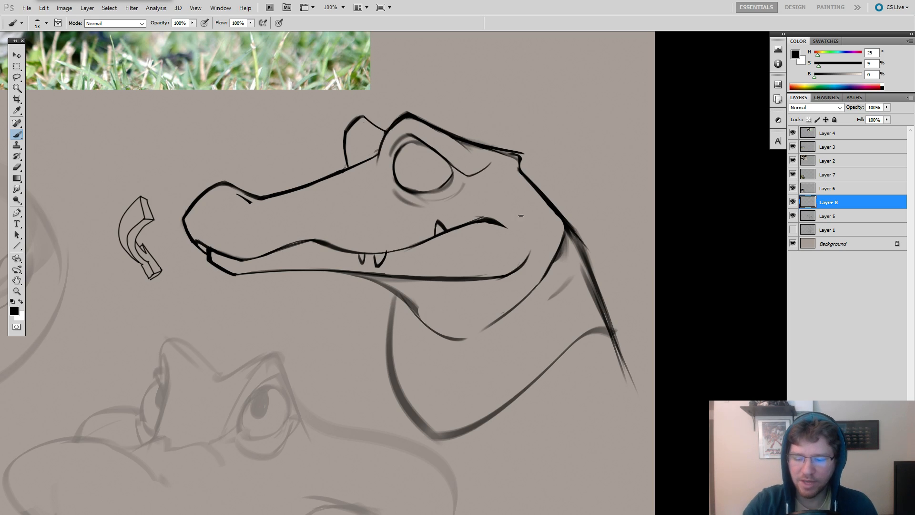
key("ctrl+alt+z")
left_click_drag(534, 229, 526, 261)
mouse_move(529, 254)
left_mouse_down()
mouse_move(529, 214)
mouse_move(492, 180)
mouse_move(529, 220)
left_mouse_up()
key("ctrl+alt+z")
key("ctrl+alt+z")
key("ctrl+alt+z")
left_click_drag(496, 176, 532, 225)
key("ctrl+alt+z")
mouse_move(500, 175)
left_mouse_down()
mouse_move(532, 230)
mouse_move(520, 263)
left_mouse_up()
key("ctrl+alt+z")
left_click_drag(532, 220, 525, 261)
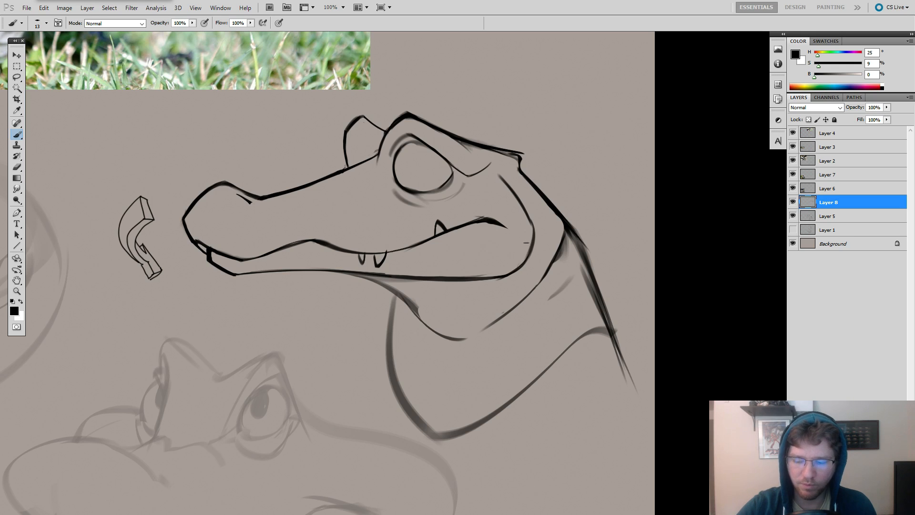
Enlarge the eraser, clear the old joint at the nape, and redraw the back of the head as a rounded curve sweeping toward the throat.
mouse_move(594, 287)
left_mouse_down()
mouse_move(600, 322)
mouse_move(559, 316)
left_mouse_up()
key("e")
key("bracketright")
key("bracketright")
key("bracketright")
key("bracketright")
mouse_move(538, 202)
left_mouse_down()
mouse_move(583, 248)
mouse_move(564, 308)
mouse_move(584, 224)
mouse_move(612, 271)
mouse_move(525, 354)
left_mouse_up()
key("b")
key("ctrl+z")
key("e")
mouse_move(592, 262)
left_mouse_down()
mouse_move(548, 307)
mouse_move(588, 261)
mouse_move(566, 292)
mouse_move(584, 306)
mouse_move(509, 347)
left_mouse_up()
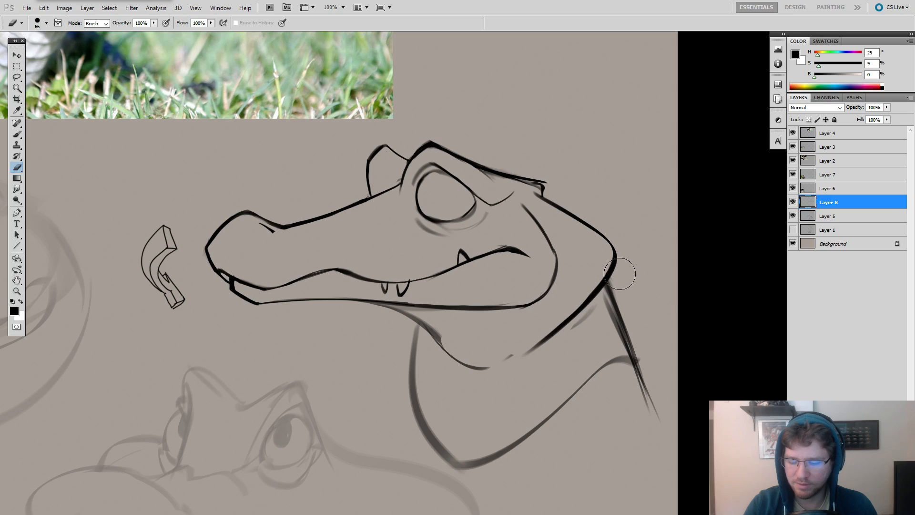
left_click_drag(551, 314, 565, 250)
Draw a dark angular point at the bottom of the throat, linking the under-jaw line with the line behind the jaw.
key("b")
key("ctrl+z")
mouse_move(456, 273)
left_mouse_down()
mouse_move(477, 315)
mouse_move(518, 314)
mouse_move(462, 286)
mouse_move(535, 299)
mouse_move(478, 313)
left_mouse_up()
key("ctrl+z")
key("ctrl+z")
left_click_drag(607, 352, 599, 355)
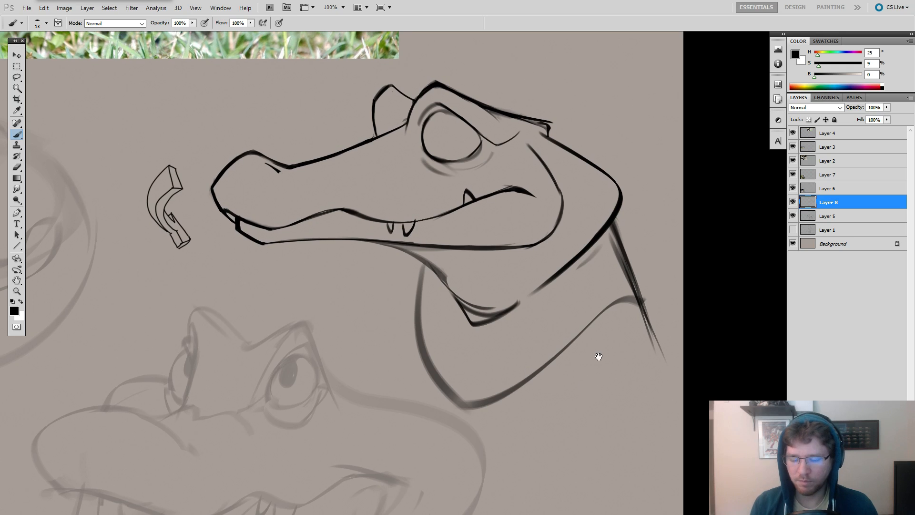
Reduce the eraser to 30 px and thin and shorten the lower end of the line behind the jaw.
key("e")
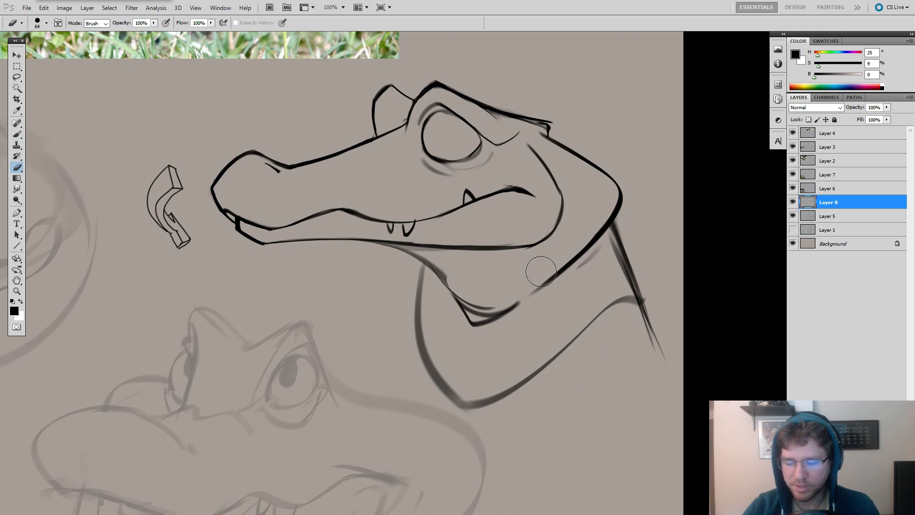
key("[")
key("[")
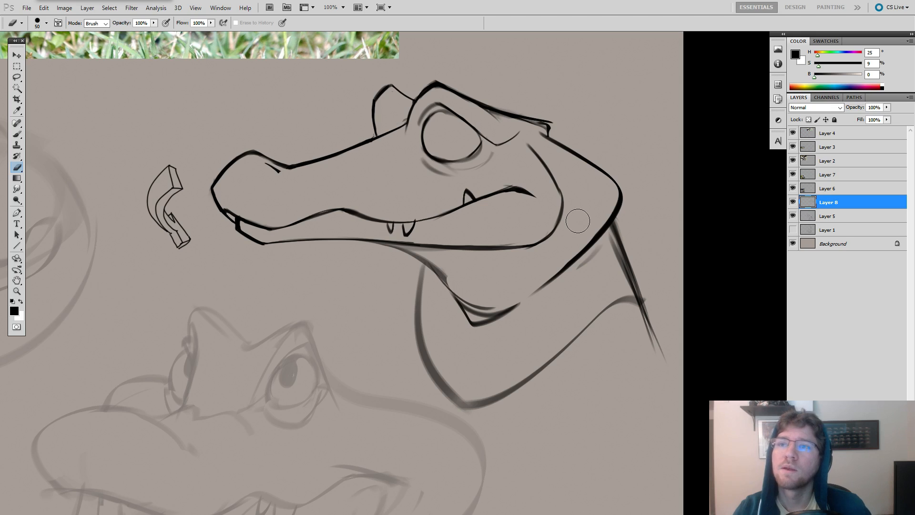
key("[")
key("[")
key("[")
key("[")
key("[")
key("[")
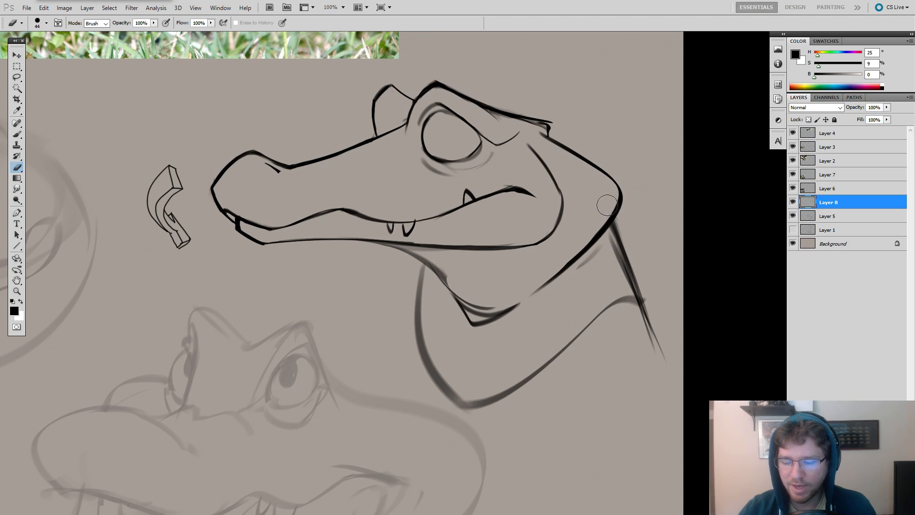
left_click_drag(606, 209, 528, 290)
key("ctrl+z")
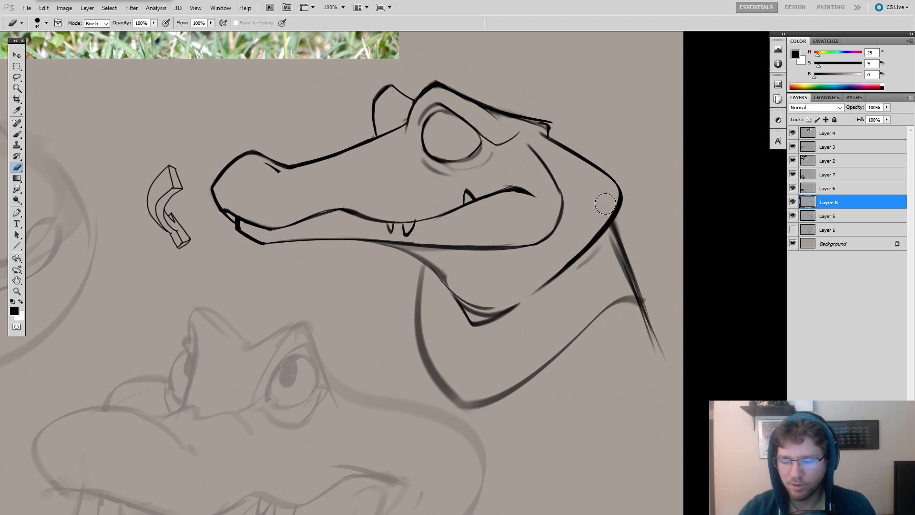
left_click_drag(563, 258, 535, 287)
key("[")
key("[")
key("[")
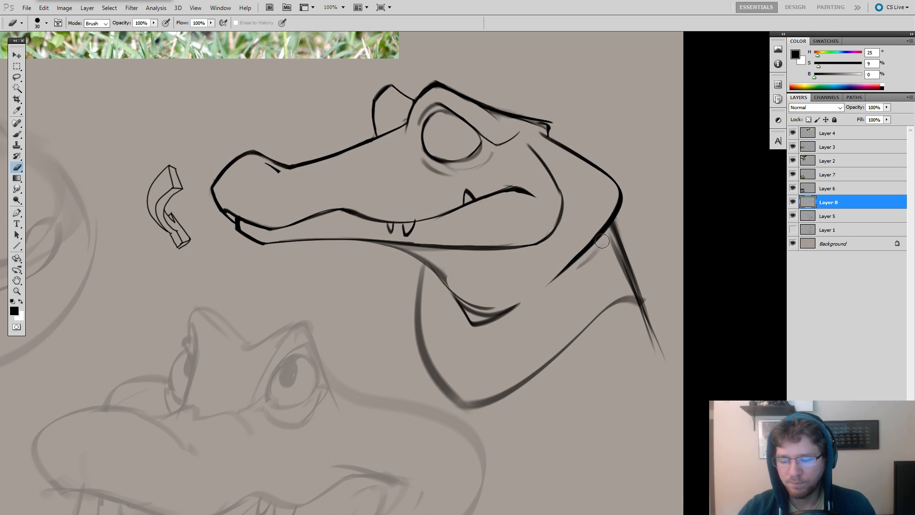
left_click_drag(603, 241, 540, 292)
key("ctrl+z")
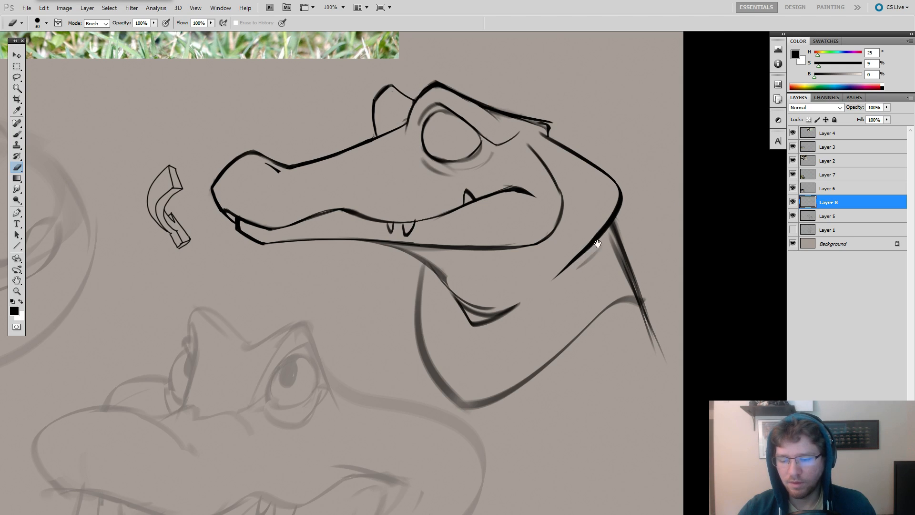
Thin the upper part of the cheek line behind the eye so it tapers off.
left_click_drag(593, 244, 626, 267)
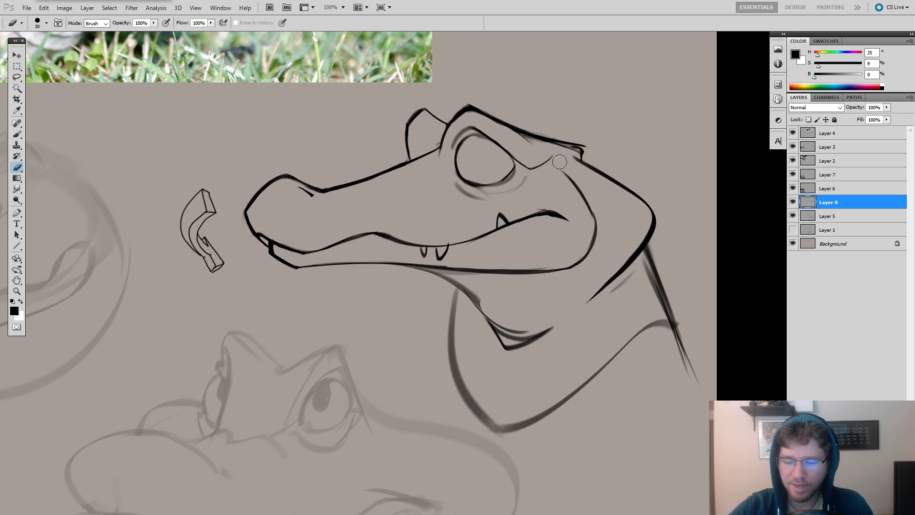
left_click_drag(560, 162, 597, 202)
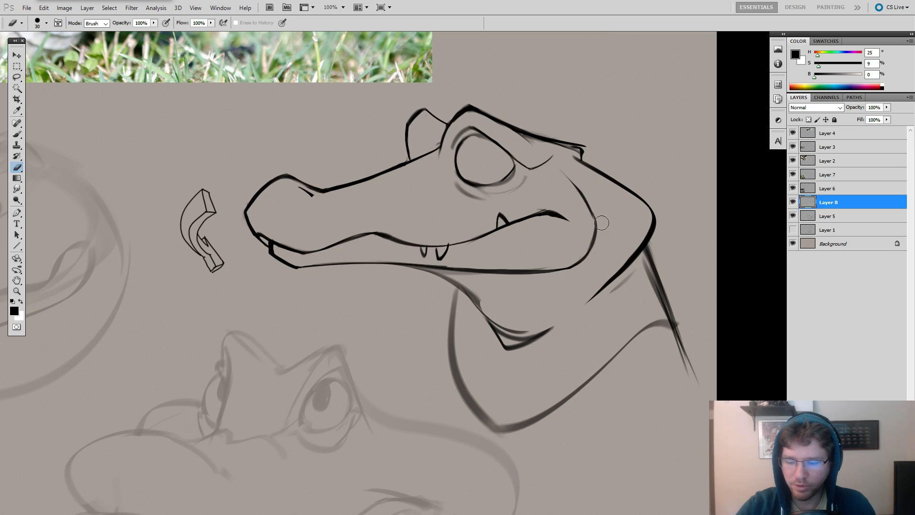
key("b")
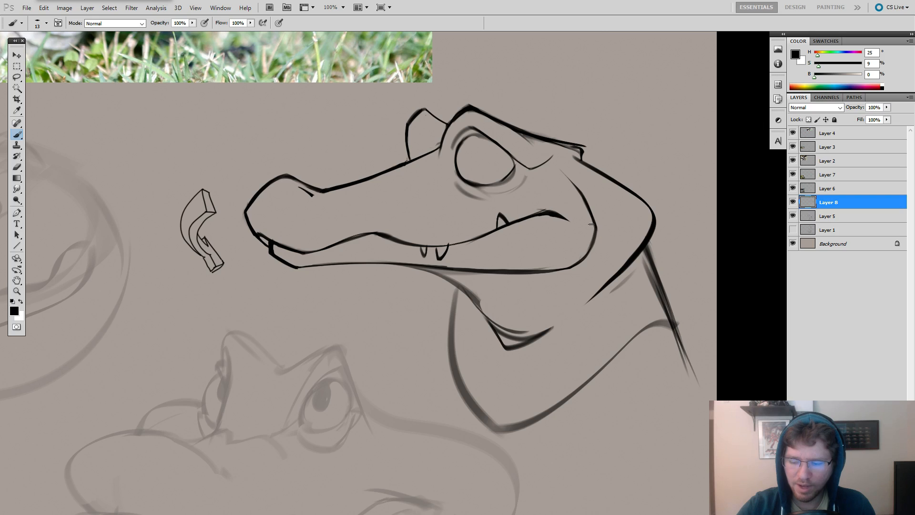
left_click_drag(564, 197, 620, 232)
key("e")
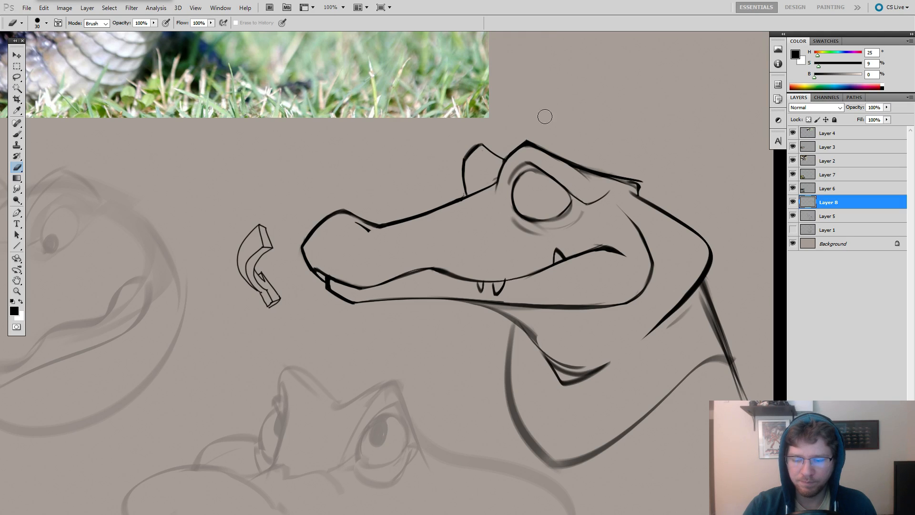
Redraw the front edge of the brow where it meets the top of the snout, and erase the excess strokes at the joint.
key("b")
left_click_drag(552, 151, 598, 139)
key("e")
left_click_drag(539, 180, 541, 184)
key("b")
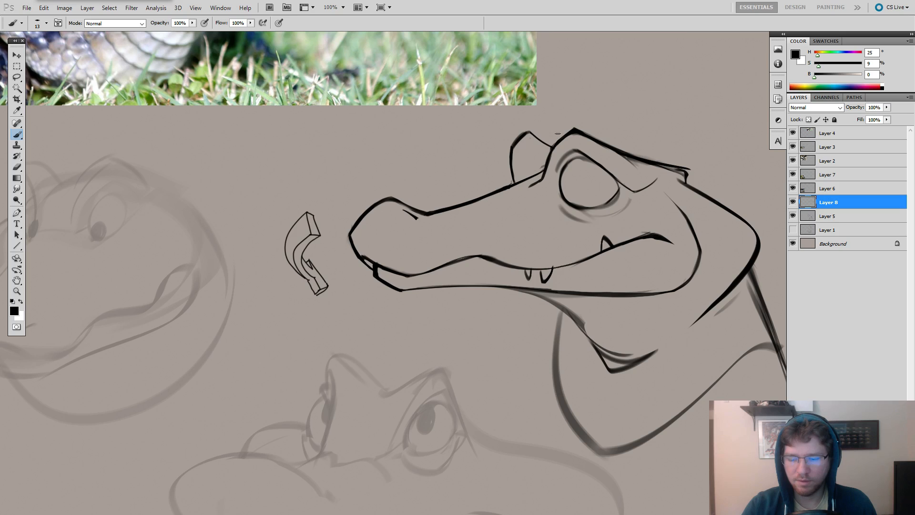
mouse_move(595, 143)
left_mouse_down()
mouse_move(621, 148)
mouse_move(574, 186)
left_mouse_up()
key("e")
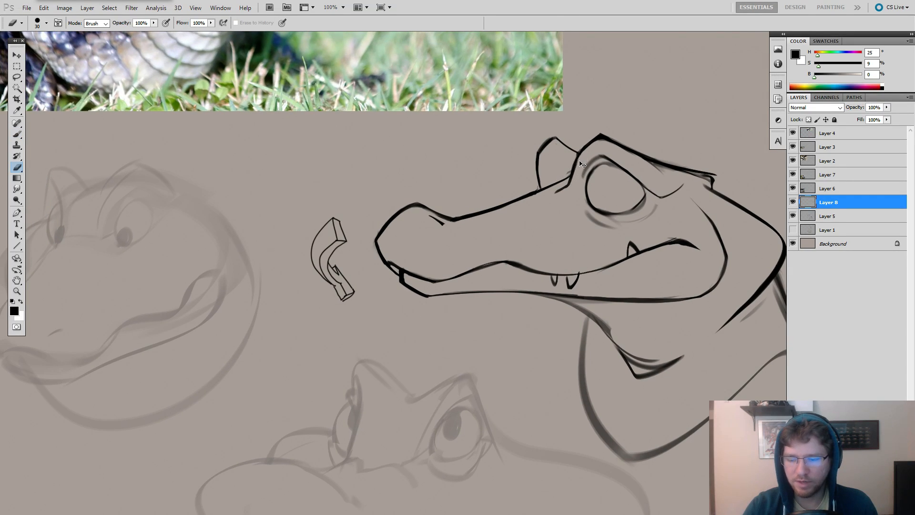
key("b")
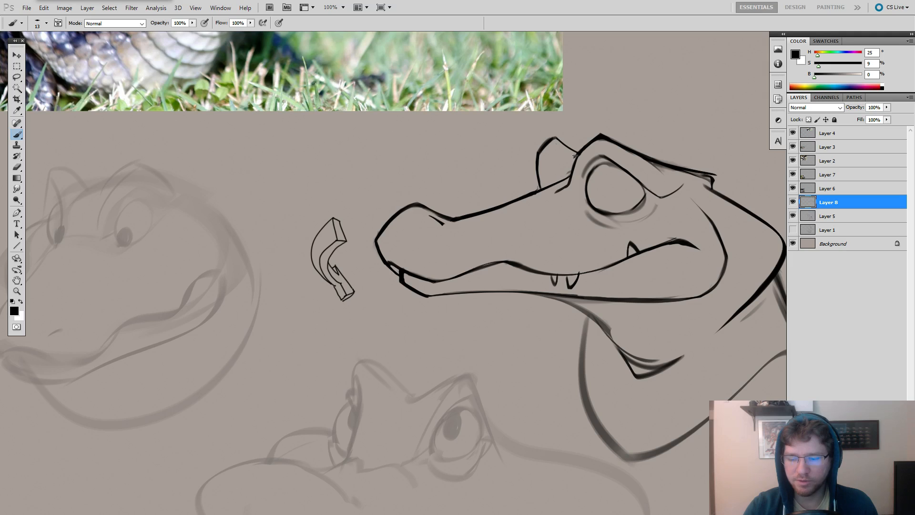
key("e")
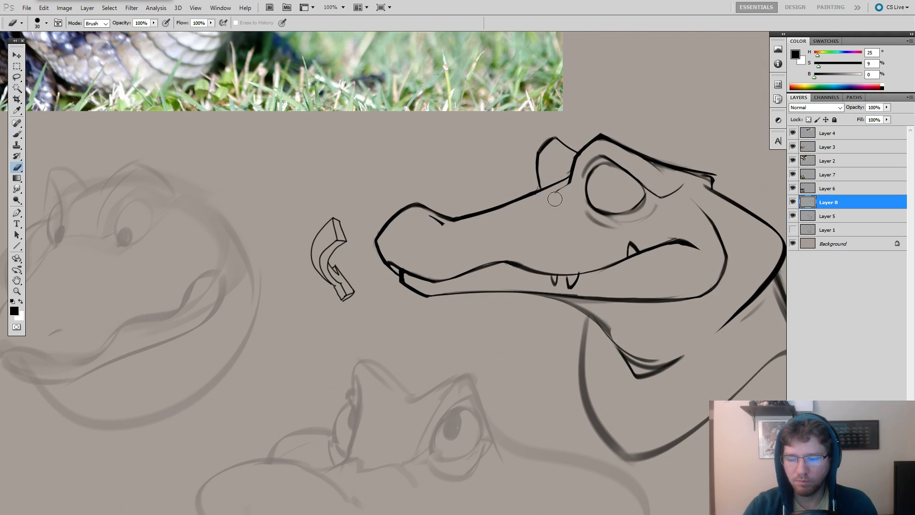
left_click_drag(561, 184, 523, 184)
mouse_move(599, 184)
left_mouse_down()
mouse_move(588, 172)
mouse_move(701, 140)
mouse_move(731, 150)
left_mouse_up()
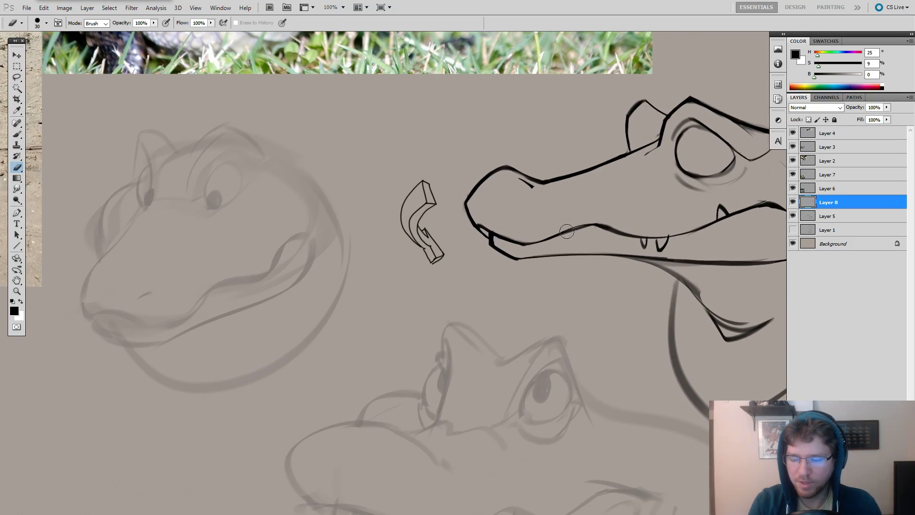
Redraw the mouth line along the front half of the snout as one smooth, darker curve.
key("b")
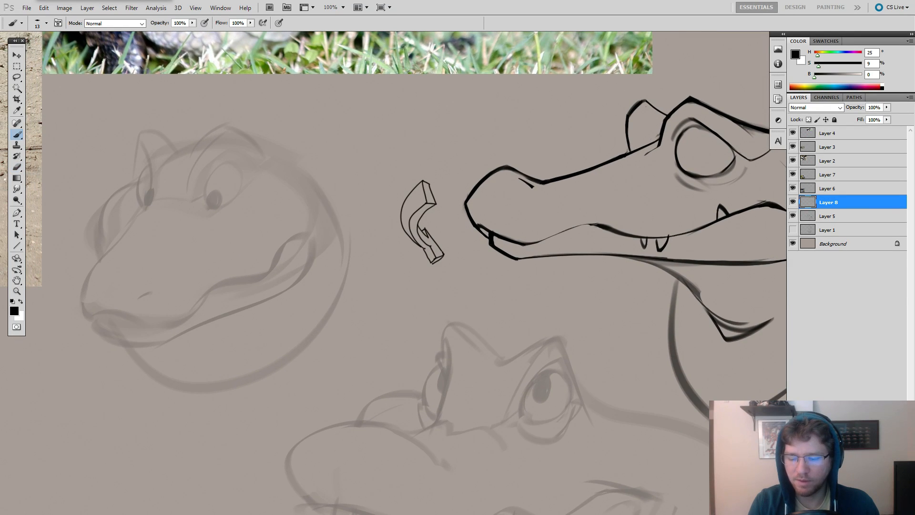
key("ctrl+z")
left_click_drag(533, 243, 599, 226)
key("ctrl+z")
mouse_move(536, 242)
left_mouse_down()
mouse_move(593, 224)
mouse_move(534, 243)
left_mouse_up()
key("ctrl+z")
key("ctrl+z")
left_click_drag(593, 224, 538, 242)
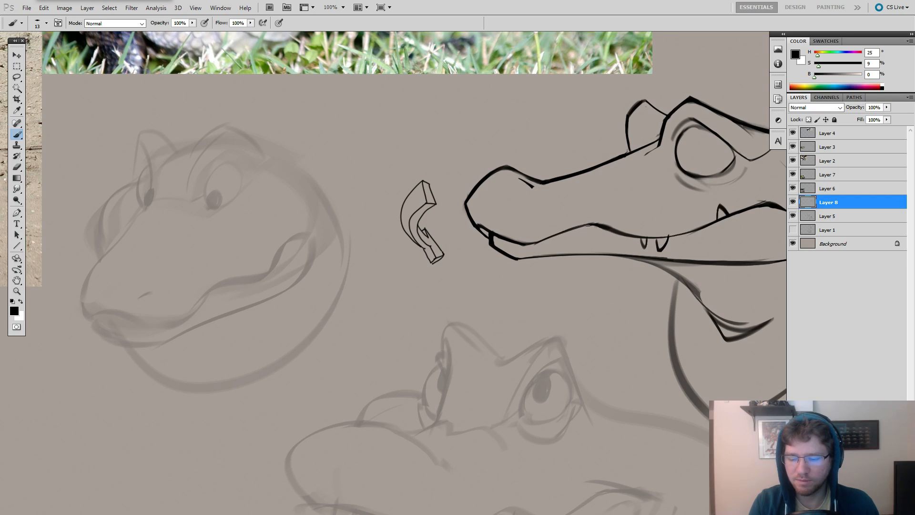
mouse_move(587, 225)
left_mouse_down()
mouse_move(535, 243)
mouse_move(601, 226)
left_mouse_up()
key("ctrl+alt+z")
key("ctrl+alt+z")
key("ctrl+alt+z")
key("ctrl+z")
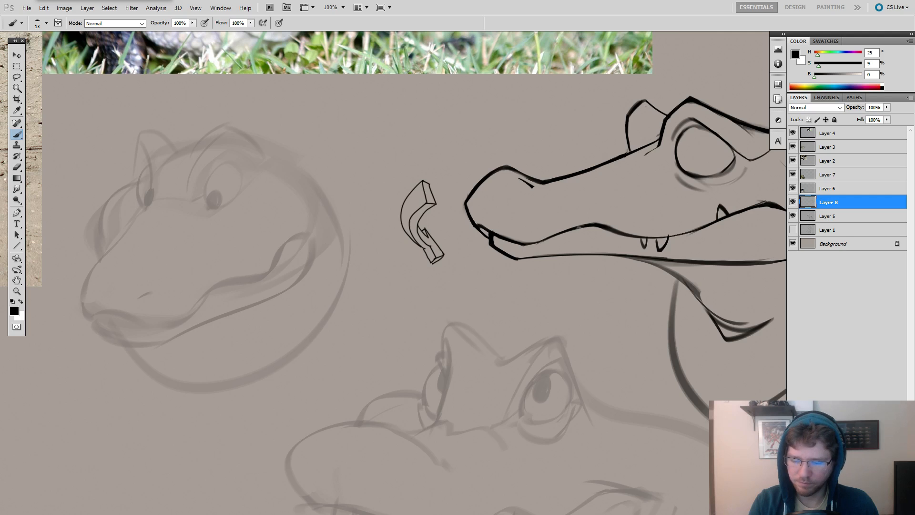
Touch up the mouth line of the side-view head where it rises behind the front teeth.
left_click_drag(537, 243, 571, 231)
left_click_drag(724, 212, 541, 256)
key("e")
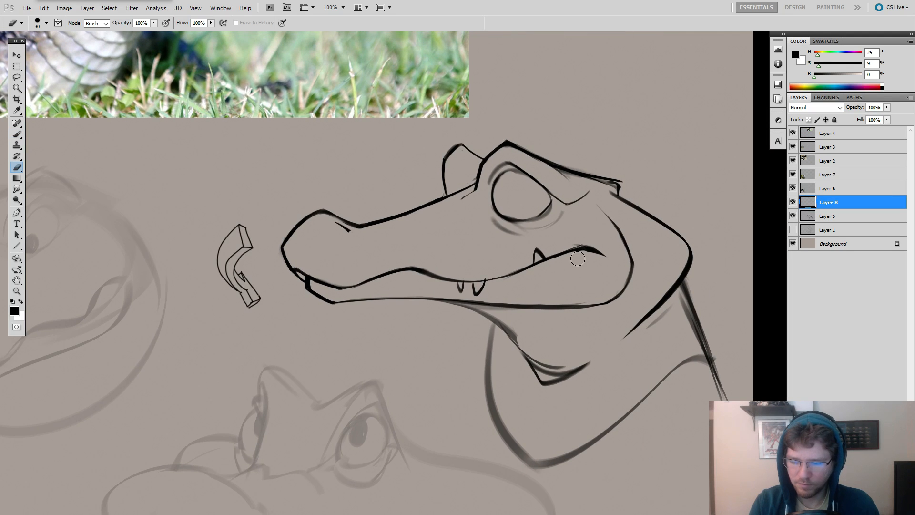
mouse_move(667, 281)
left_mouse_down()
mouse_move(552, 261)
mouse_move(586, 260)
left_mouse_up()
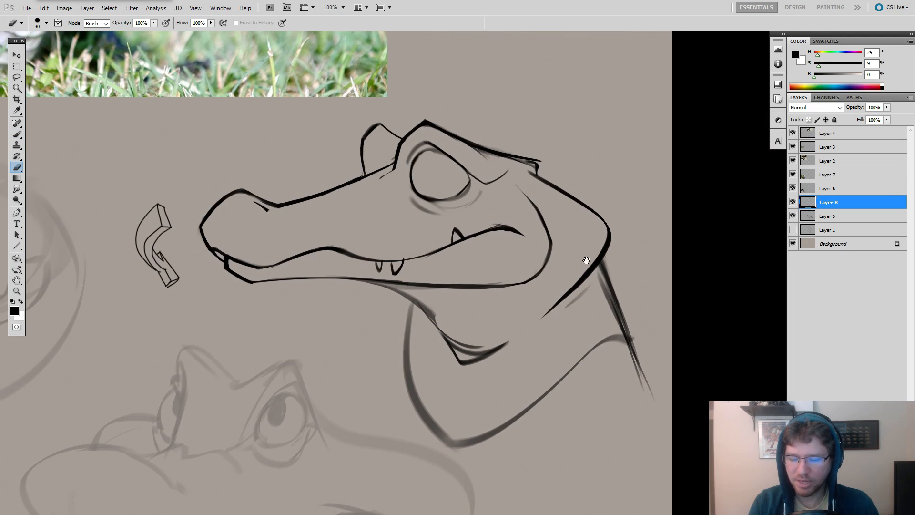
mouse_move(471, 190)
left_mouse_down()
mouse_move(581, 219)
mouse_move(598, 243)
left_mouse_up()
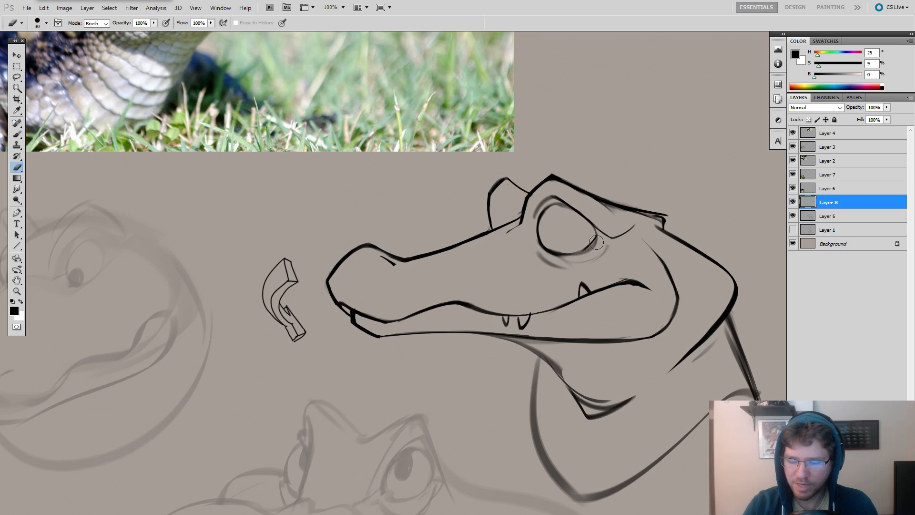
Darken and clean up the lower edge of the side-view head's eye outline.
key("b")
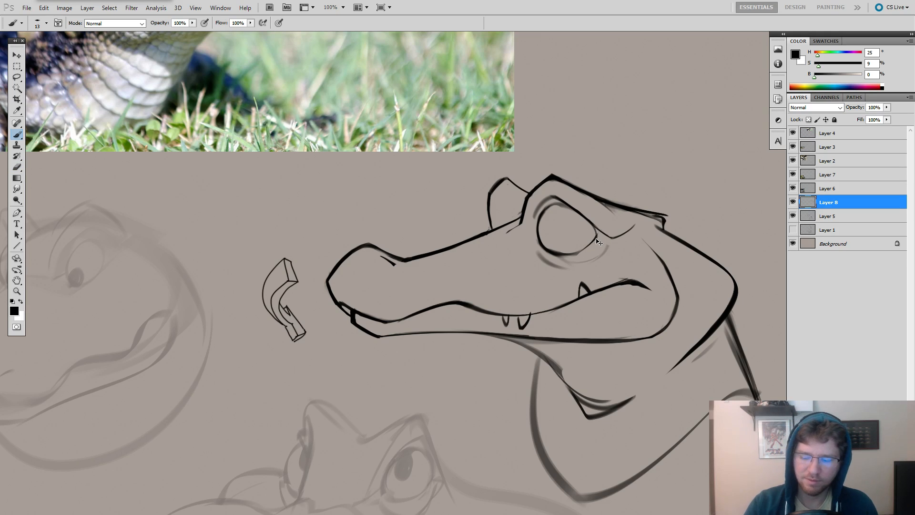
left_click_drag(581, 251, 533, 251)
right_click(532, 250)
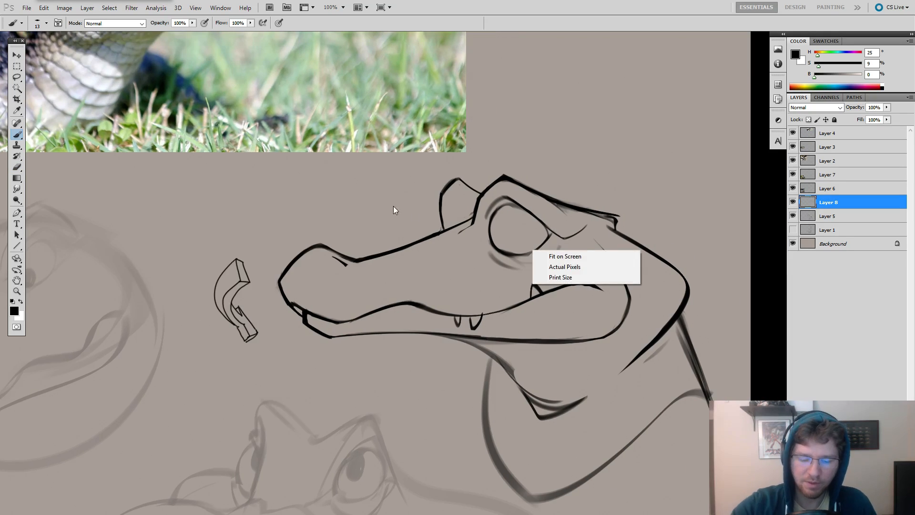
left_click(546, 170)
left_click_drag(549, 173, 232, 191)
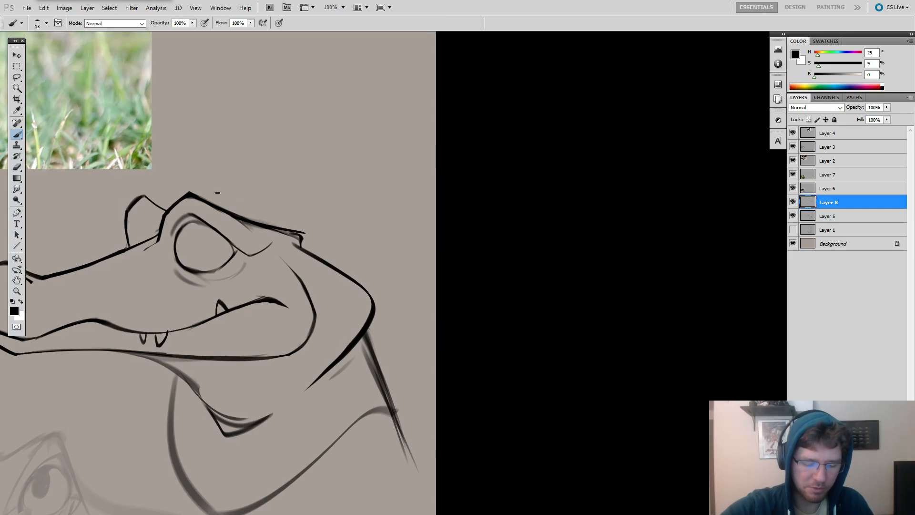
right_click(220, 231)
key("Escape")
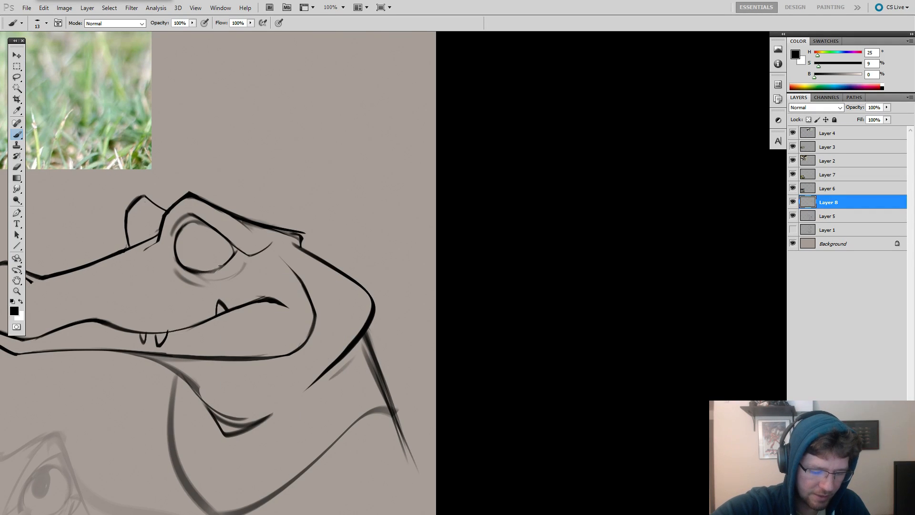
key("e")
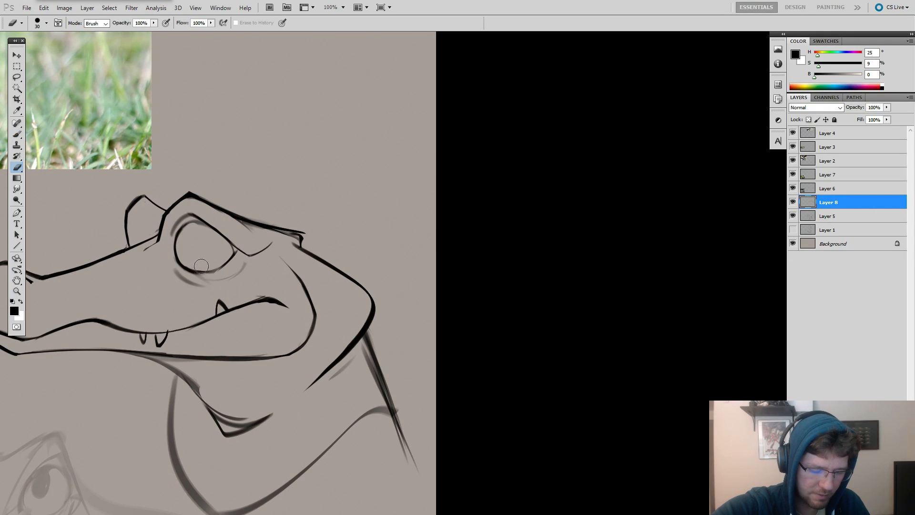
key("b")
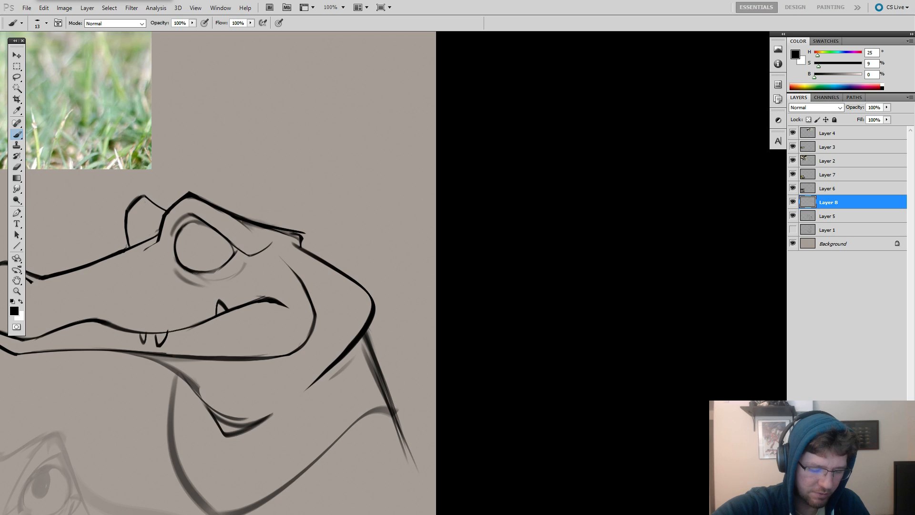
Redraw the lower eyelid as a dark curve beneath the eye, thickening toward its rear end.
key("ctrl+z")
left_click_drag(181, 270, 239, 279)
key("ctrl+z")
key("ctrl+z")
key("ctrl+z")
left_click_drag(177, 270, 219, 282)
key("ctrl+z")
key("ctrl+alt+z")
key("ctrl+alt+z")
key("ctrl+z")
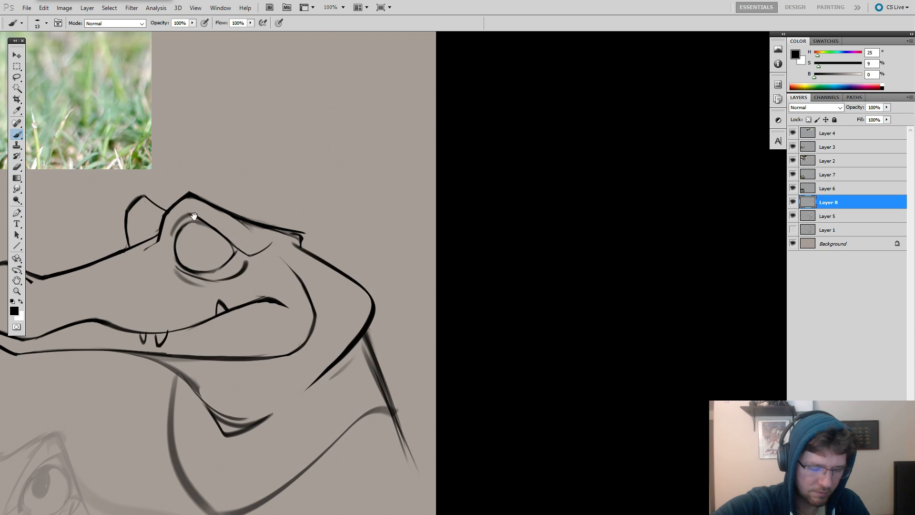
mouse_move(193, 216)
left_mouse_down()
mouse_move(546, 185)
mouse_move(577, 192)
left_mouse_up()
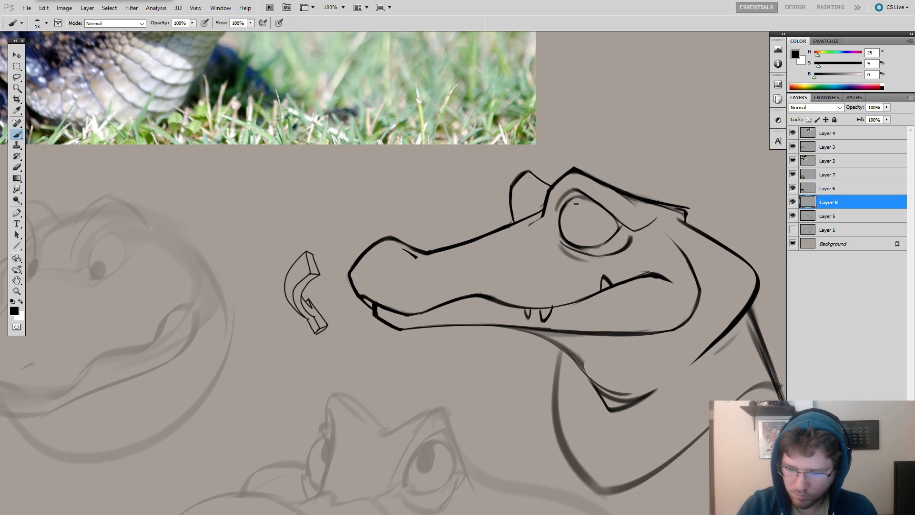
key("ctrl+z")
left_click_drag(575, 203, 573, 222)
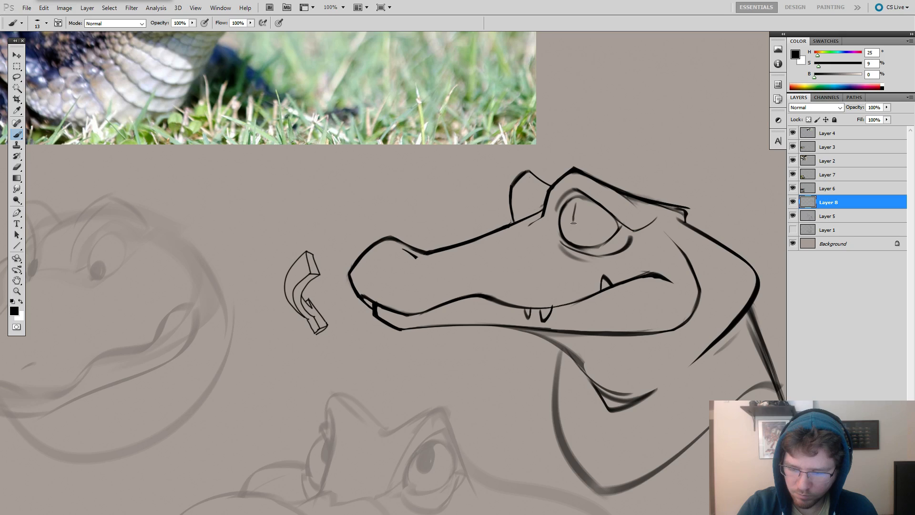
key("ctrl+z")
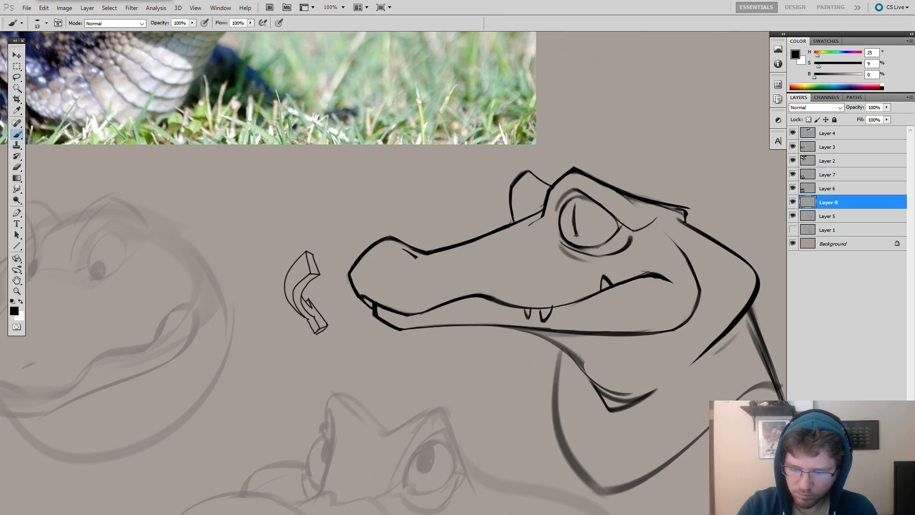
mouse_move(468, 81)
left_mouse_down()
mouse_move(543, 174)
mouse_move(599, 283)
mouse_move(456, 93)
left_mouse_up()
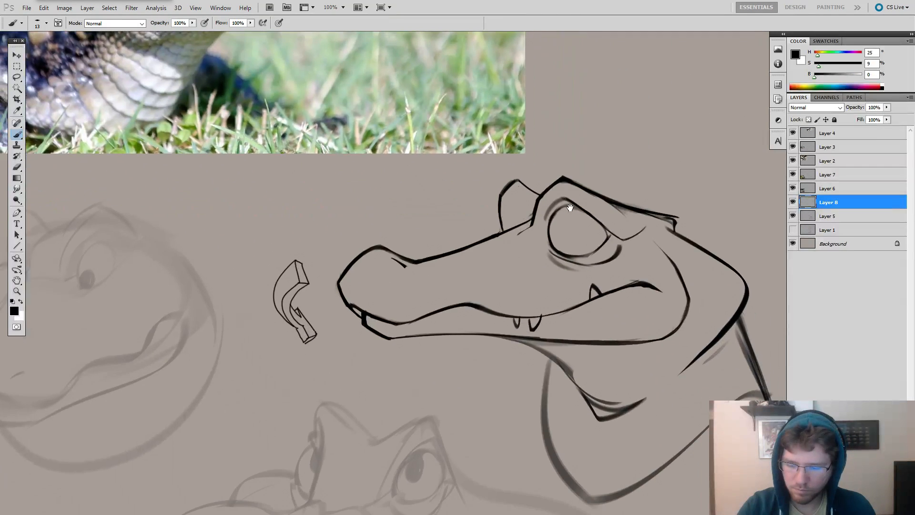
Reduce the brush to 7 px and draw a narrow, slightly tilted slit pupil in the front half of the eye.
right_click(575, 217)
key("Return")
left_click_drag(560, 205, 561, 222)
key("ctrl+z")
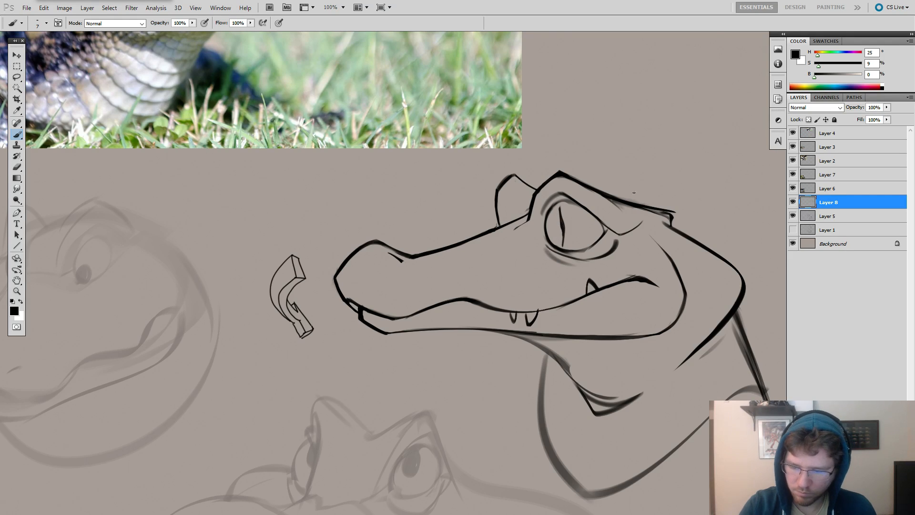
key("ctrl+z")
left_click_drag(565, 207, 570, 244)
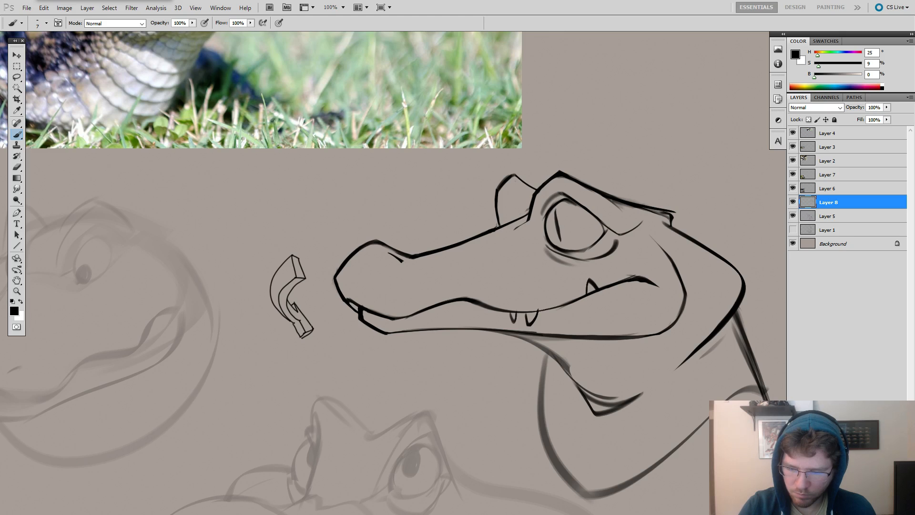
Set the eraser to 11 px and erase the faint sketch strokes beneath the front of the lower eyelid.
left_click_drag(638, 207, 627, 175)
key("e")
left_click_drag(567, 199, 362, 193)
right_click(385, 200)
left_click_drag(408, 214, 363, 228)
left_click_drag(347, 199, 377, 212)
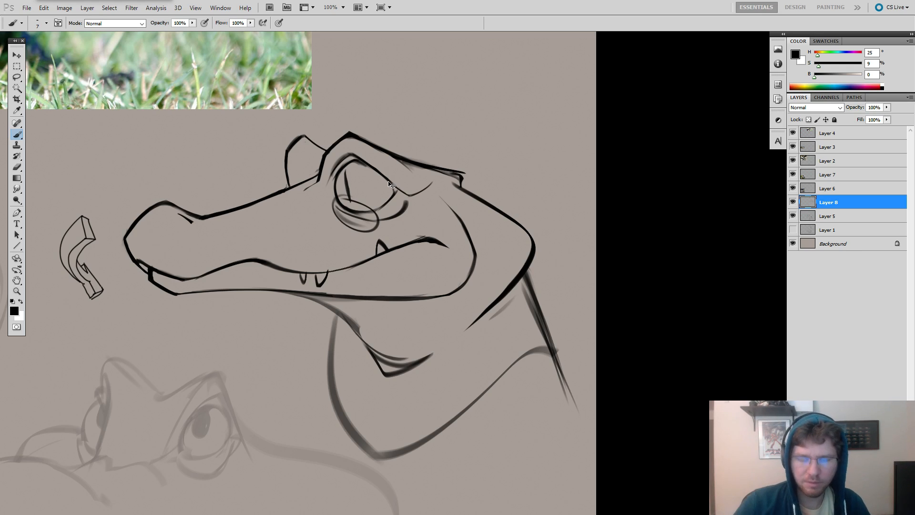
key("e")
left_click_drag(343, 202, 367, 222)
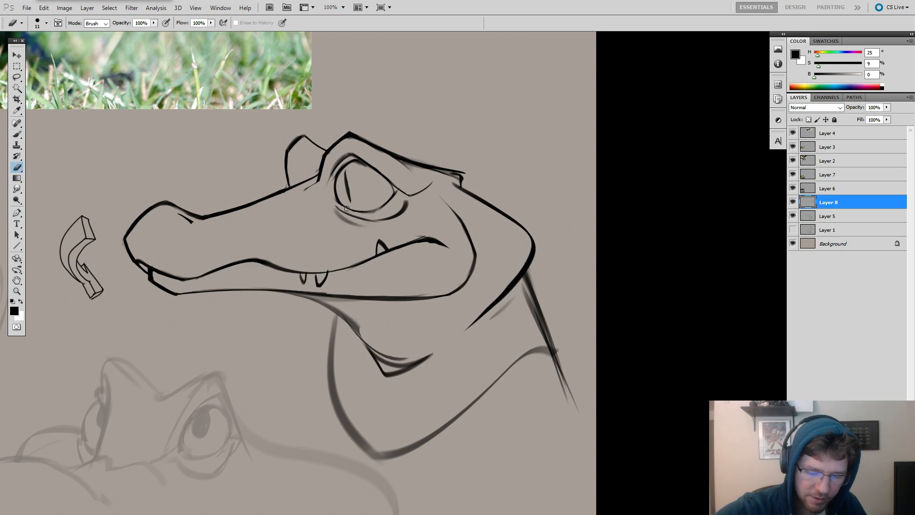
mouse_move(334, 207)
left_mouse_down()
mouse_move(359, 227)
mouse_move(349, 223)
left_mouse_up()
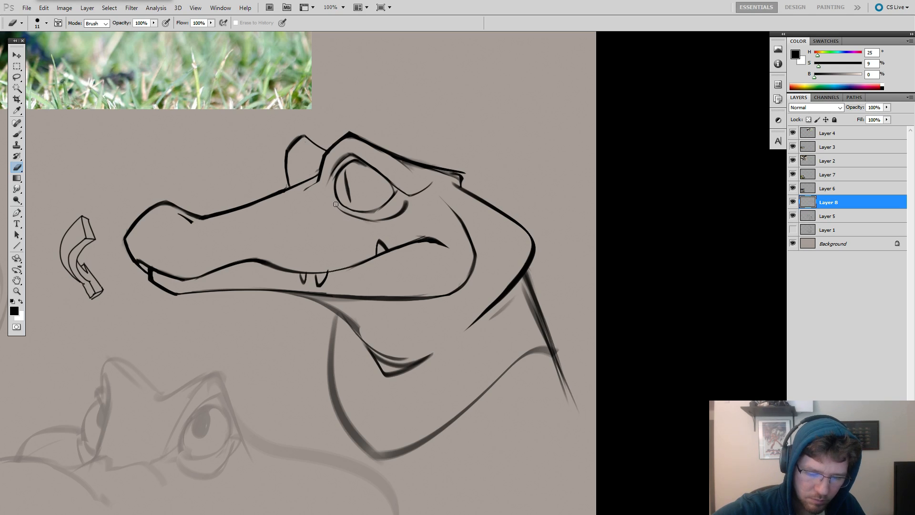
Redraw the front end of the lower eyelid line and erase the leftover shading beneath it.
key("b")
left_click_drag(335, 205, 343, 213)
key("e")
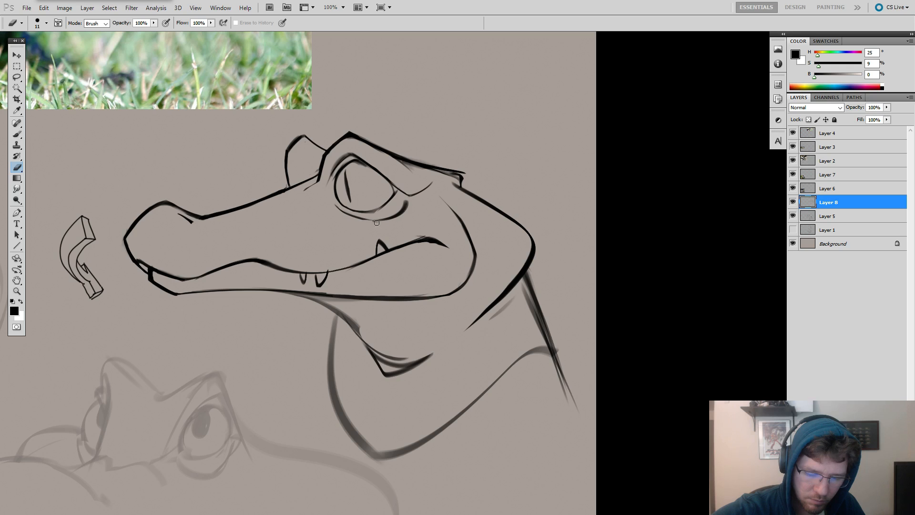
key("b")
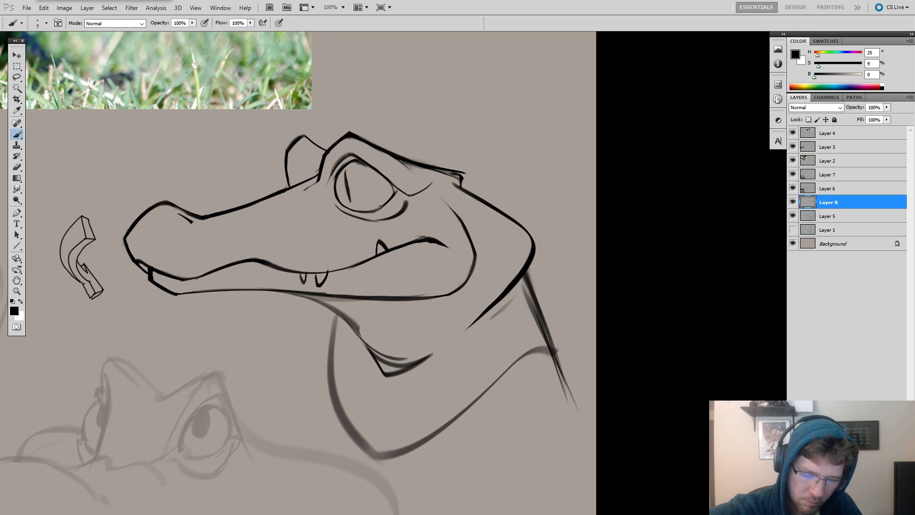
Thin and clean the fold line above the eye and tidy the strokes where the brow meets the snout.
left_click_drag(386, 138, 486, 147)
key("e")
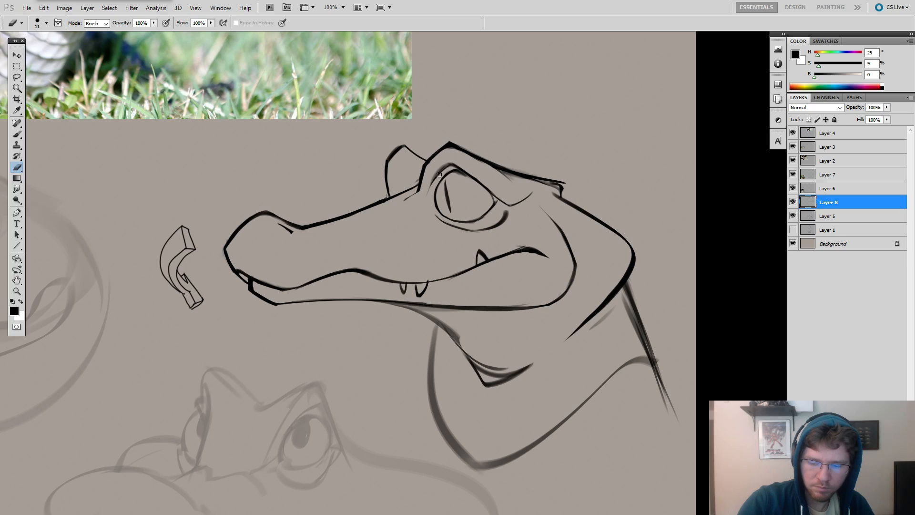
key("b")
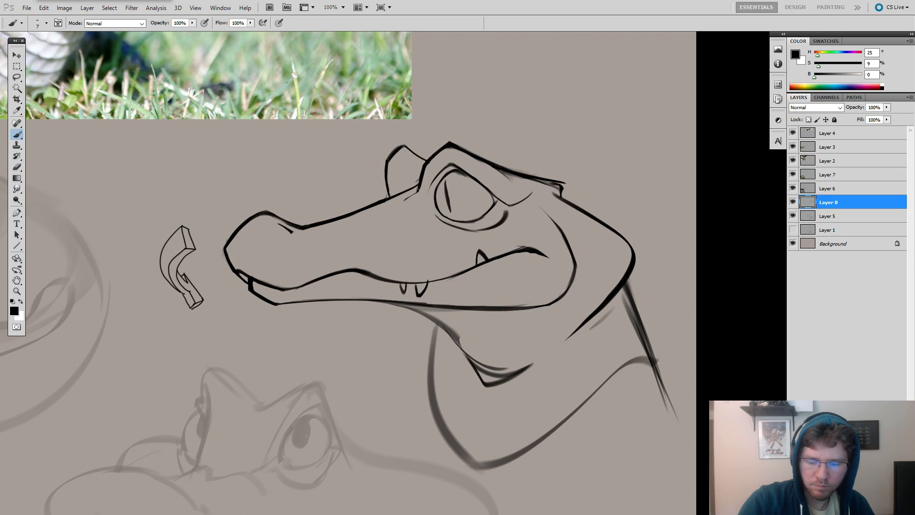
key("e")
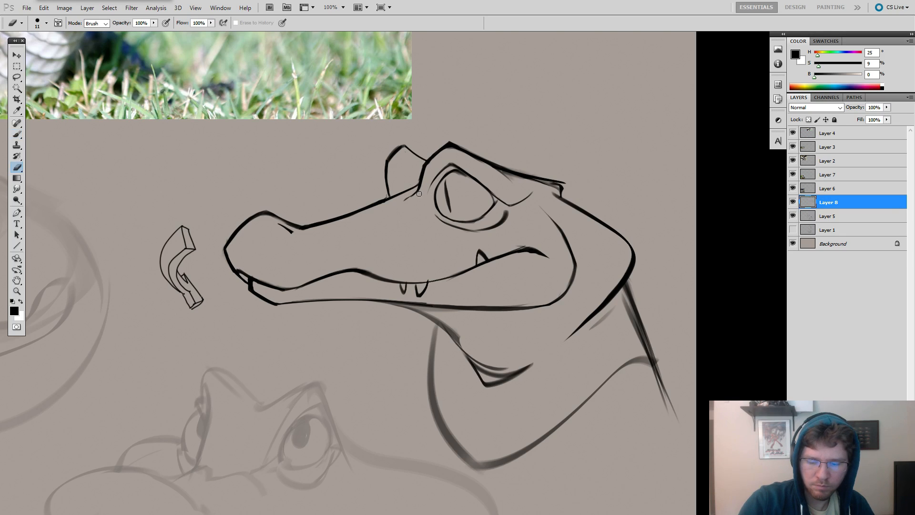
key("b")
scroll(587, 220, "left", 2)
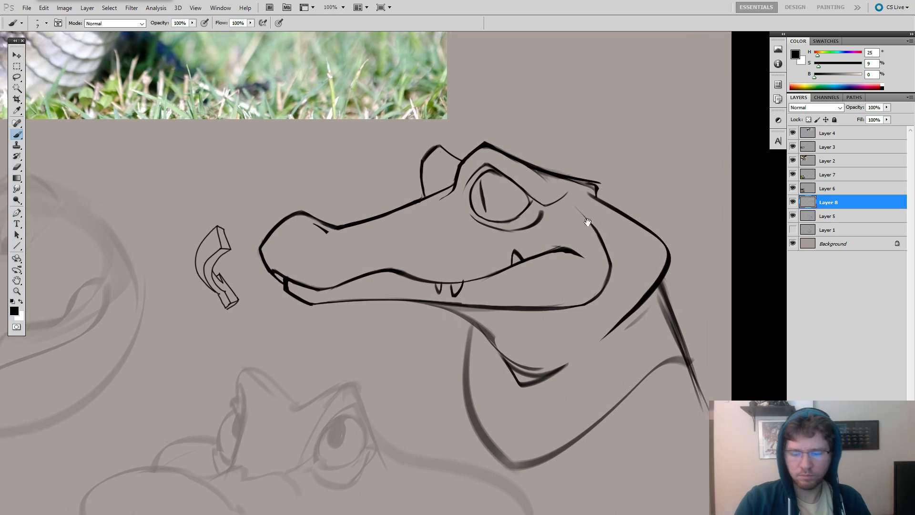
Hide and show Layer 8 several times to check which linework it holds, leaving it visible.
key("alt+Tab")
key("Escape")
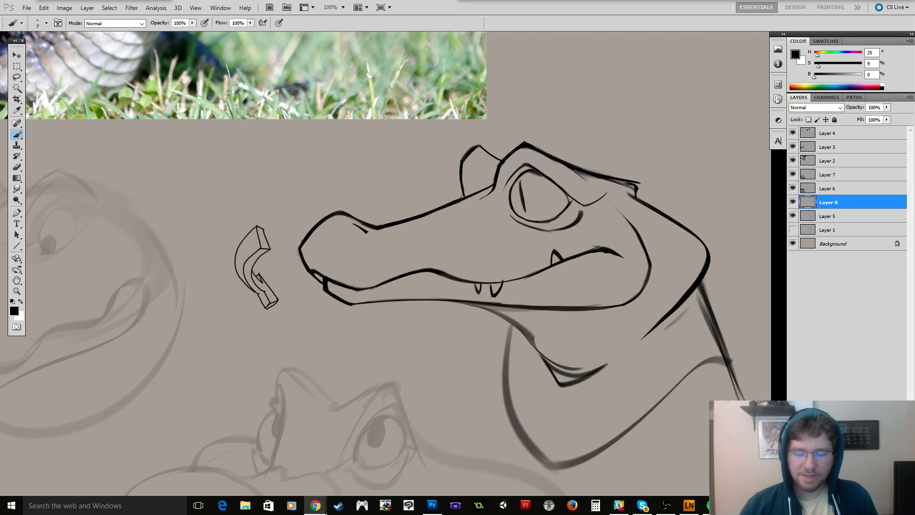
left_click(792, 204)
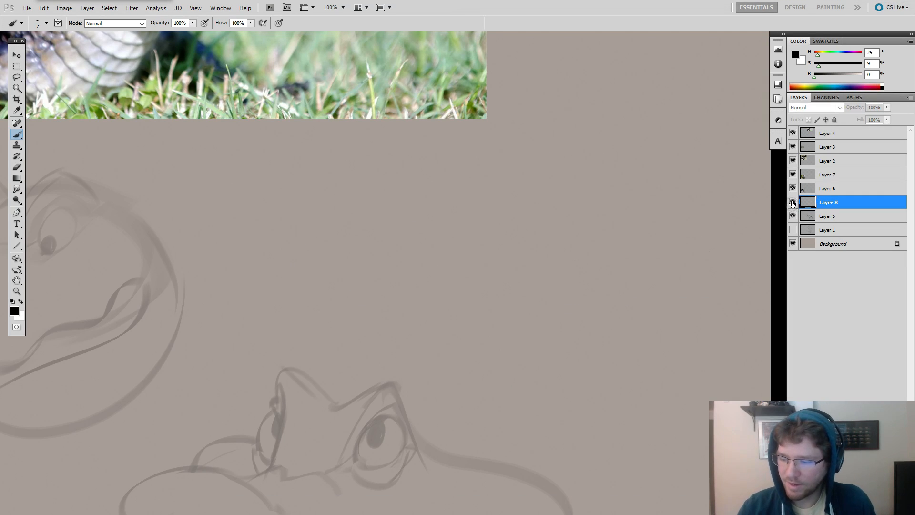
left_click(791, 204)
left_click(792, 204)
left_click(792, 204)
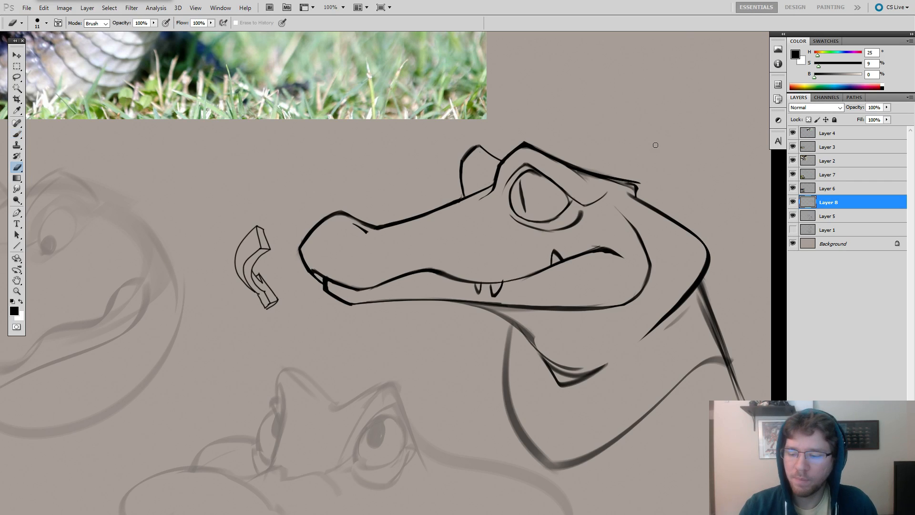
left_click_drag(674, 161, 596, 186)
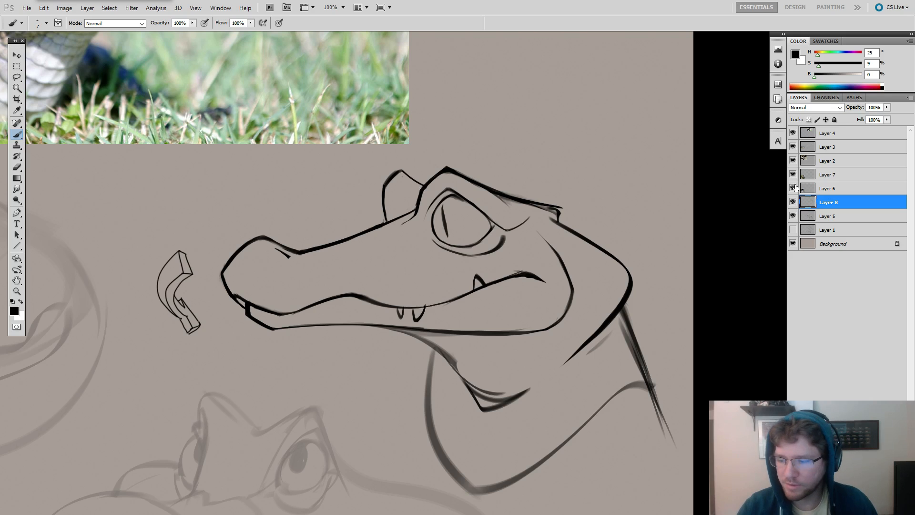
left_click(792, 202)
left_click(793, 205)
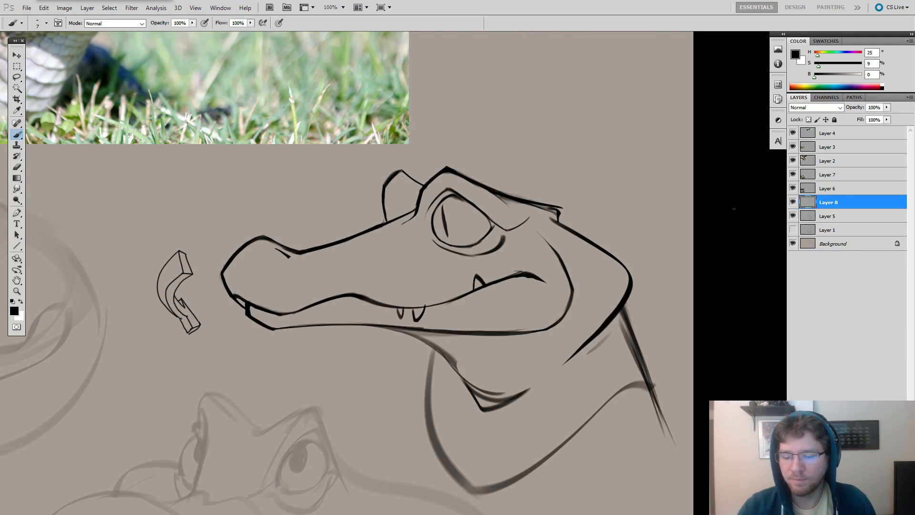
Sharpen and darken the rear corner of the eye where it meets the brow line.
left_click_drag(577, 225, 619, 253)
key("e")
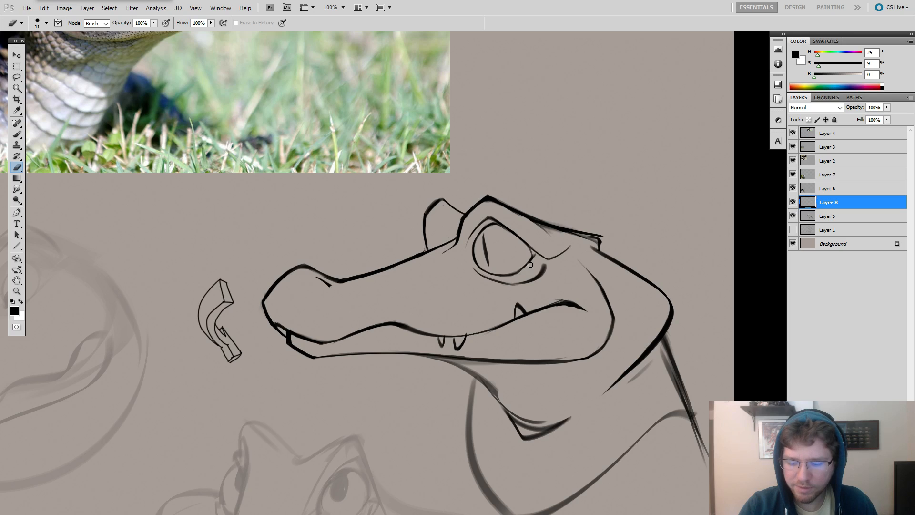
key("b")
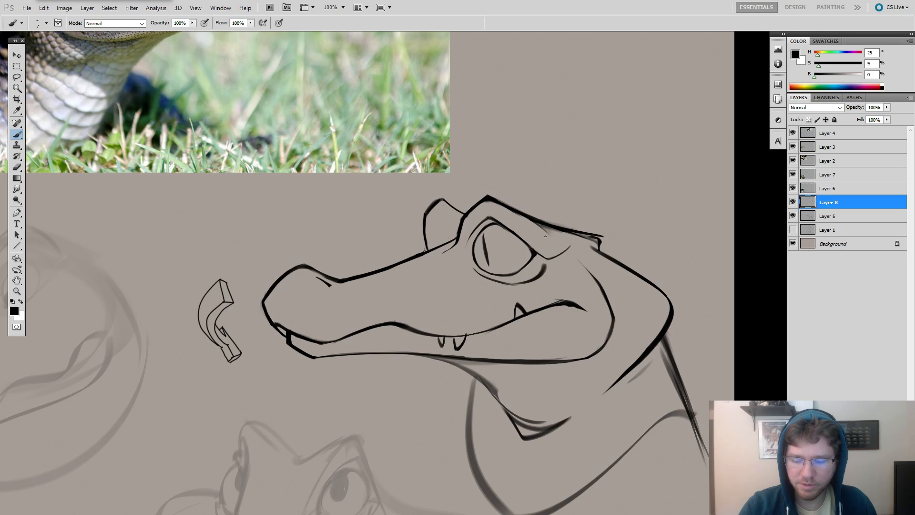
Erase the heavy rear end of the lower eyelid line and redraw it as a thinner curve rising toward the brow.
left_click_drag(599, 245, 616, 203)
key("e")
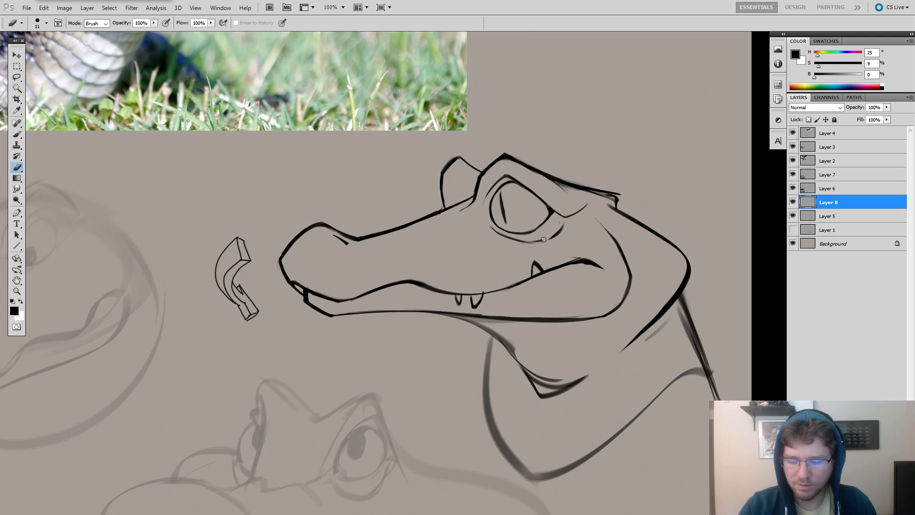
left_click_drag(561, 223, 547, 242)
key("b")
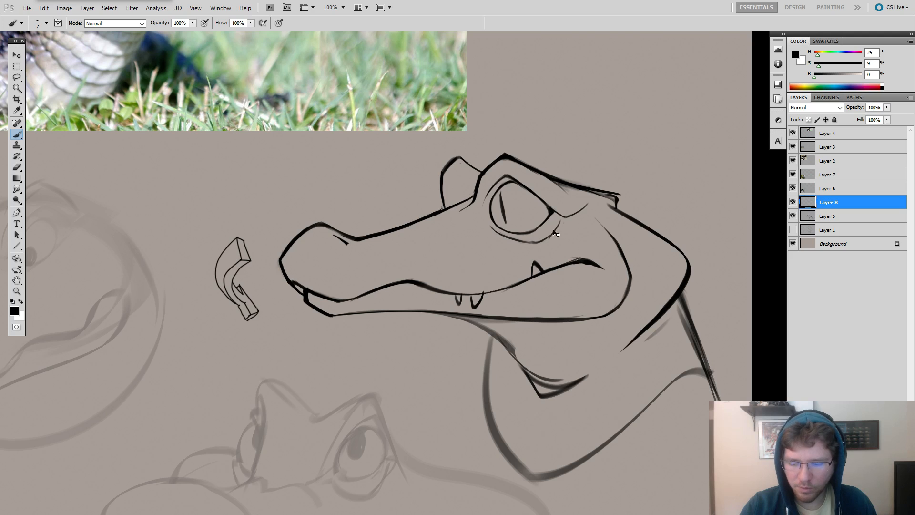
scroll(563, 217, "left", 5)
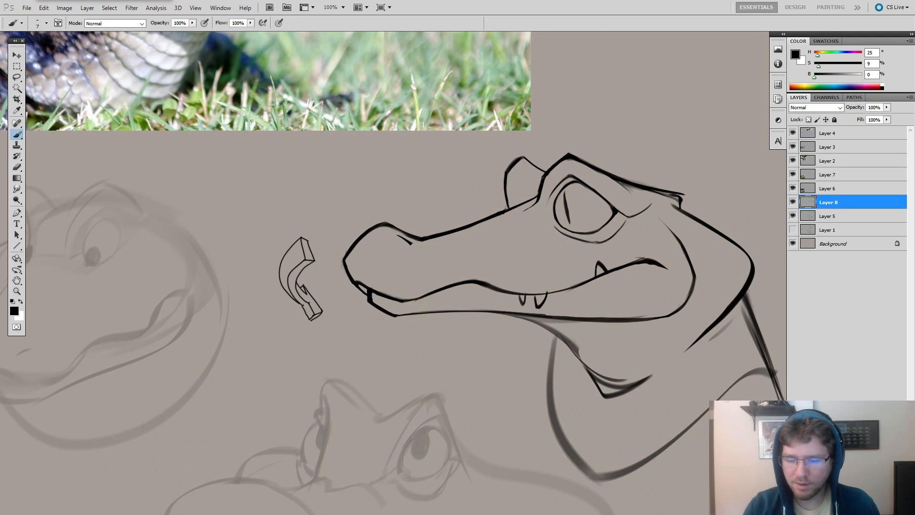
Clean up the base of the far eye bump and redraw the junction where the snout's top line meets the brow.
key("e")
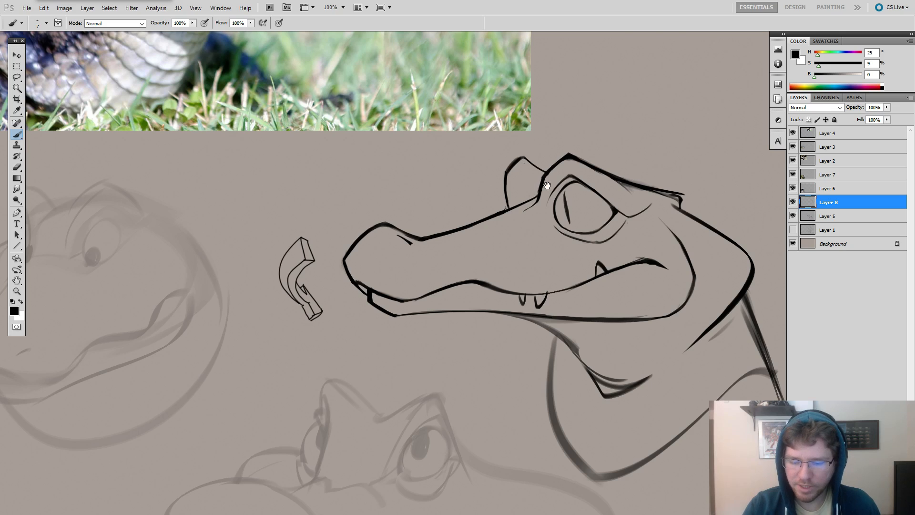
scroll(543, 191, "left", 3)
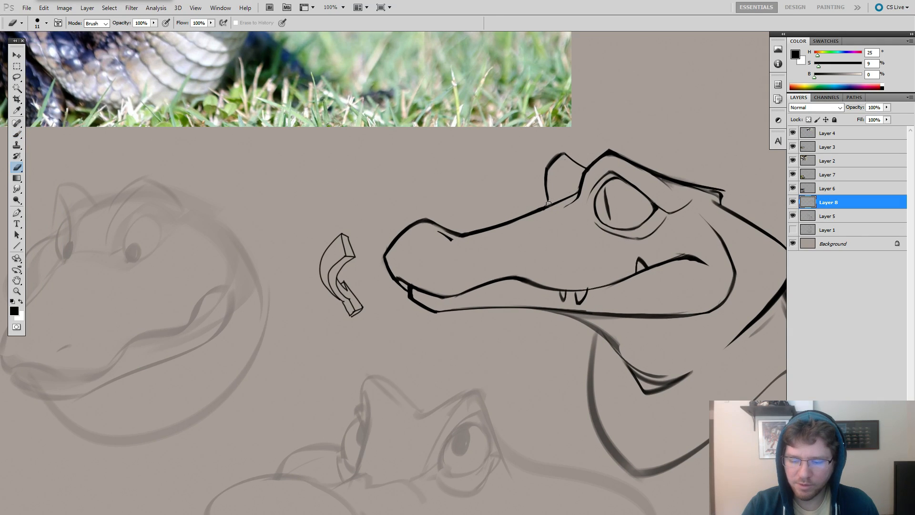
key("b")
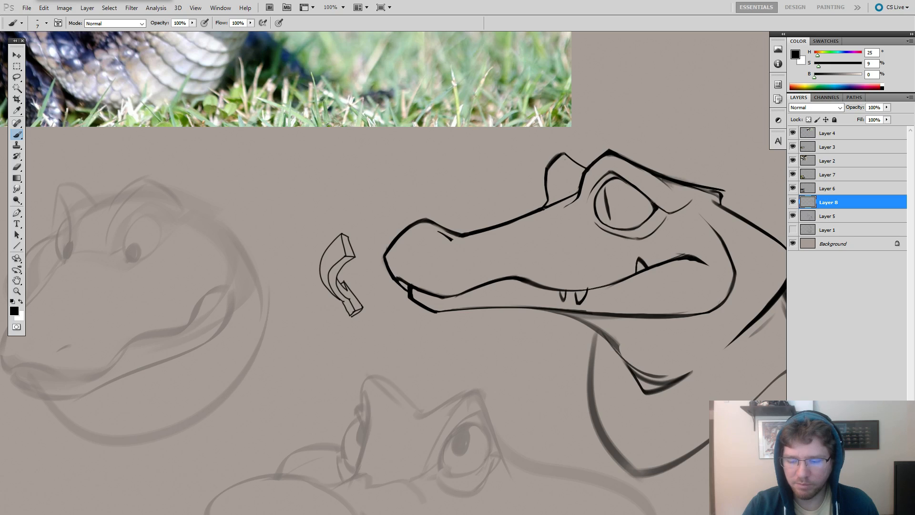
left_click_drag(681, 163, 673, 161)
key("e")
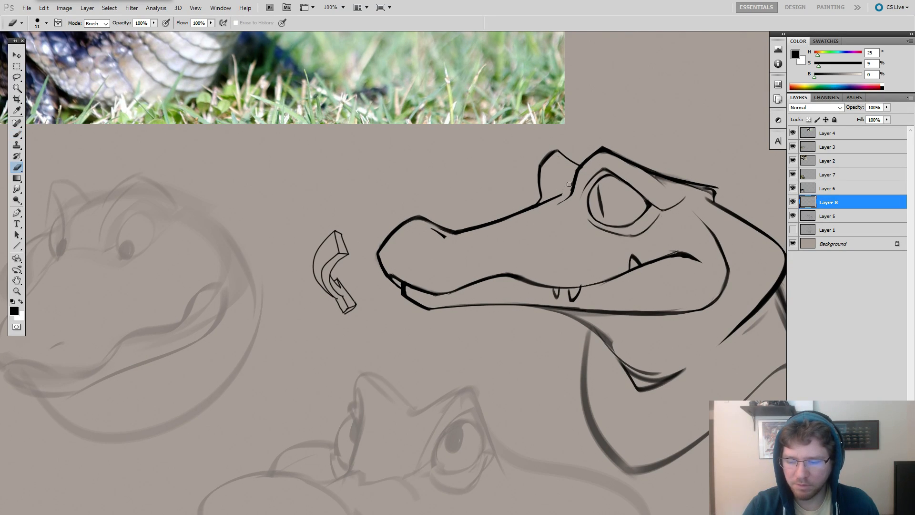
key("b")
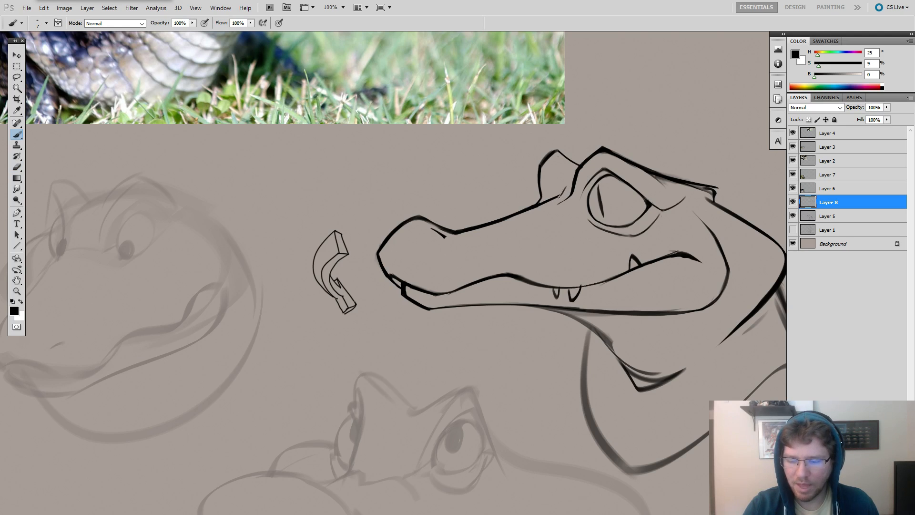
key("e")
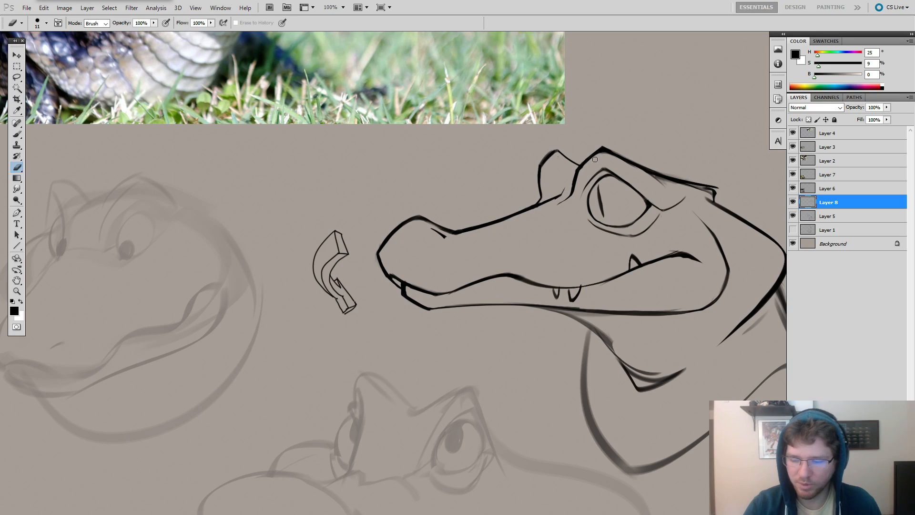
Refine the short fold stroke in front of the eye so it tapers neatly below the brow corner.
key("b")
left_click_drag(674, 211, 669, 210)
key("e")
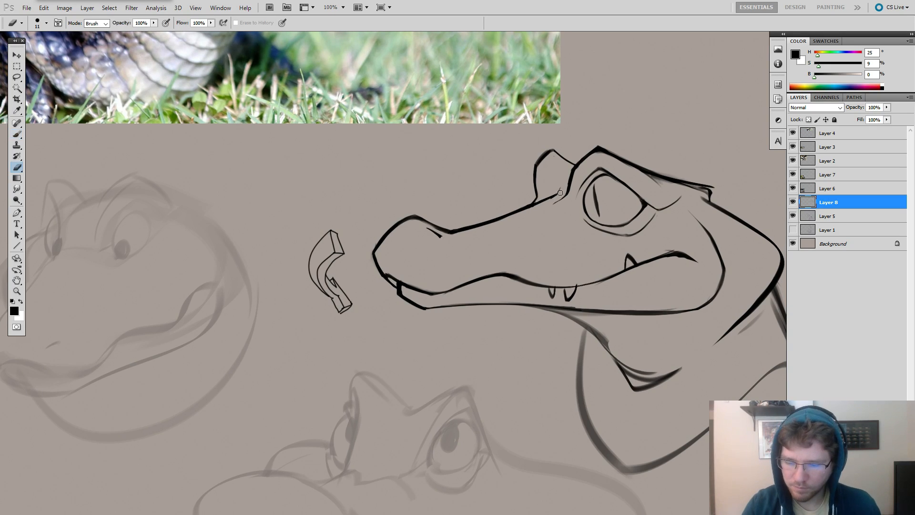
key("b")
key("e")
left_click_drag(562, 185, 559, 192)
key("b")
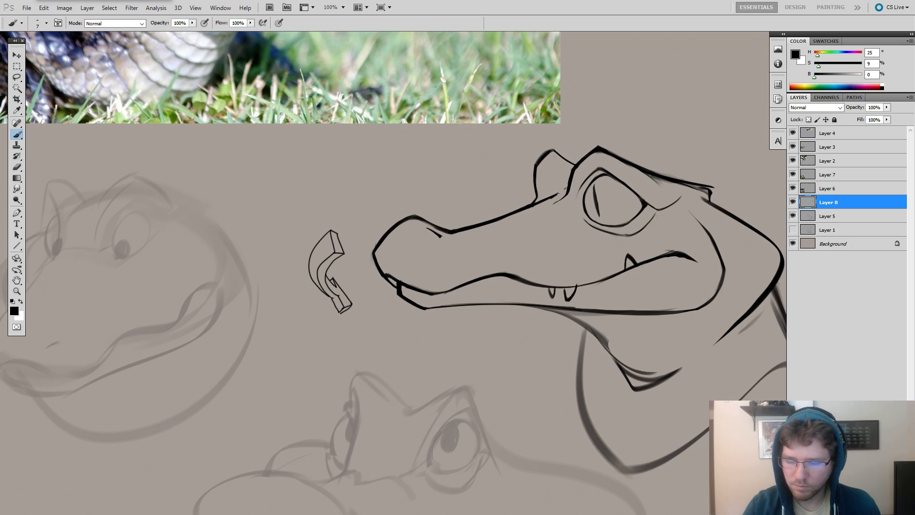
Try to redraw the rear cheek line behind the mouth as a wider, more angular jaw corner.
left_click(689, 159, "alt")
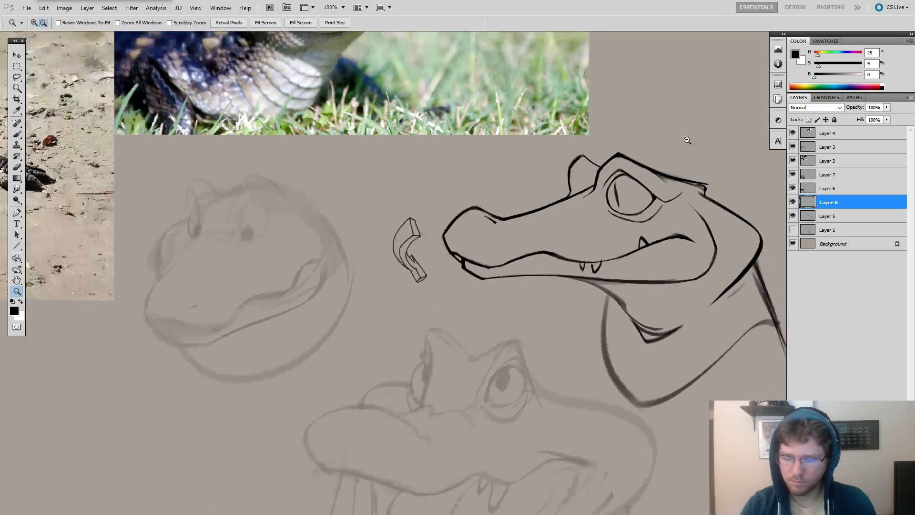
left_click_drag(663, 176, 564, 186)
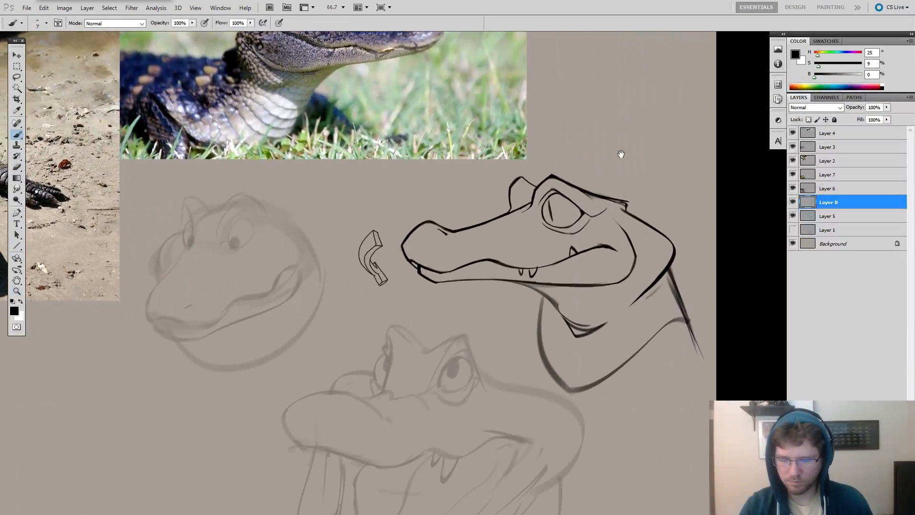
left_click_drag(667, 375, 669, 379)
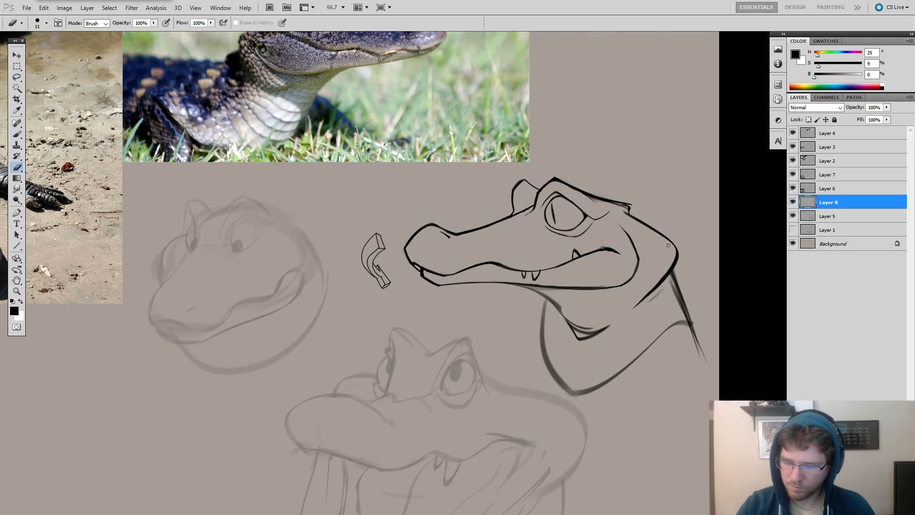
mouse_move(688, 199)
left_mouse_down()
mouse_move(672, 233)
mouse_move(680, 227)
mouse_move(626, 287)
left_mouse_up()
key("ctrl+alt+z")
key("ctrl+alt+z")
key("e")
left_click_drag(626, 236, 637, 237)
mouse_move(616, 221)
left_mouse_down()
mouse_move(639, 271)
mouse_move(635, 242)
mouse_move(639, 264)
mouse_move(620, 285)
left_mouse_up()
key("b")
key("ctrl+z")
key("ctrl+z")
left_click_drag(614, 224, 620, 286)
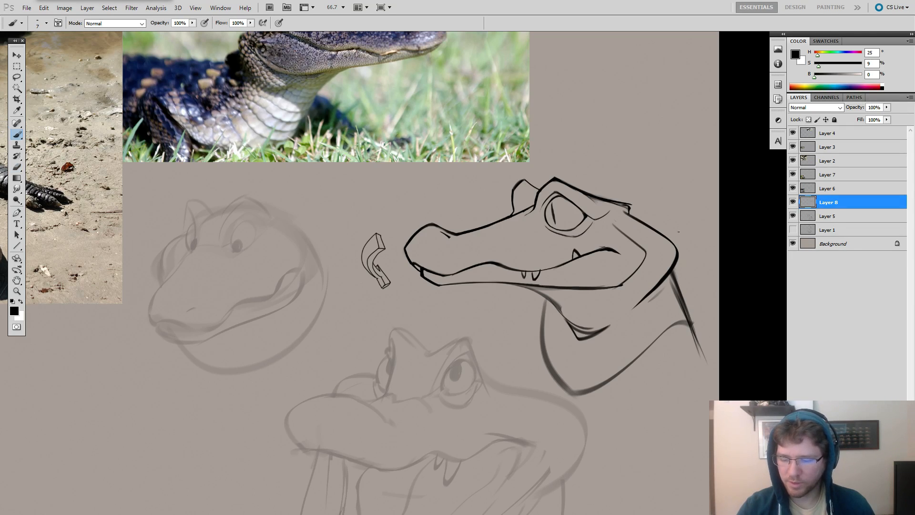
Try a small corner detail and another stroke on the cheek line, and undo the jaw corner changes.
left_click_drag(653, 231, 646, 248)
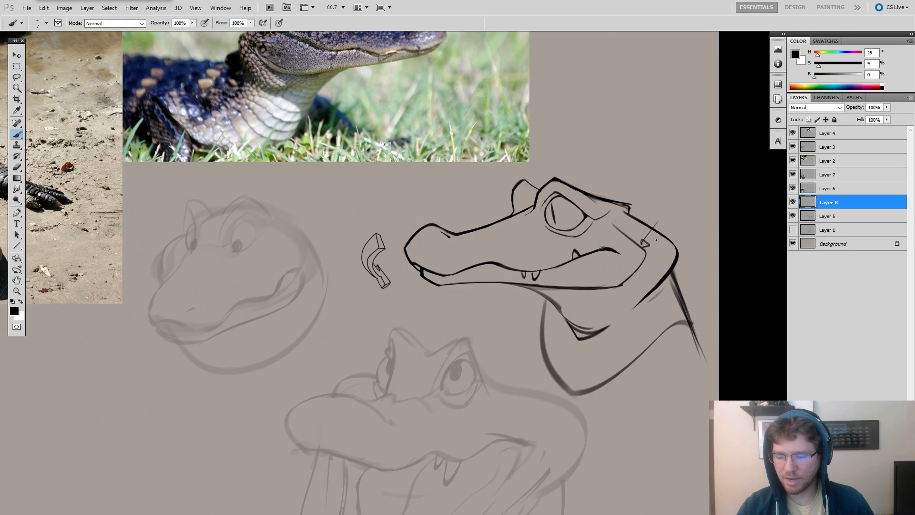
key("ctrl+alt+z")
key("ctrl+alt+z")
key("ctrl+shift+z")
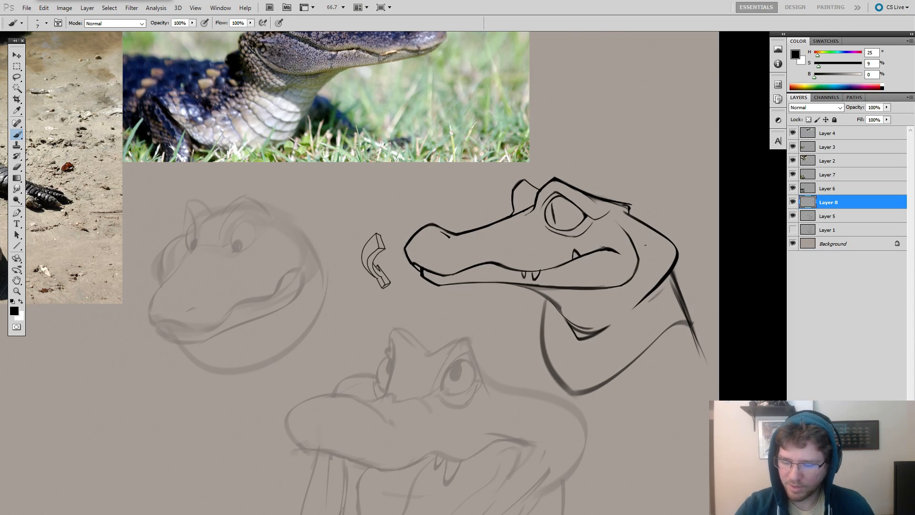
mouse_move(634, 228)
left_mouse_down()
mouse_move(650, 261)
mouse_move(622, 287)
left_mouse_up()
key("ctrl+alt+z")
Erase the heavy contour between the brow's rear end and the nape corner and redraw it as a thinner line.
key("e")
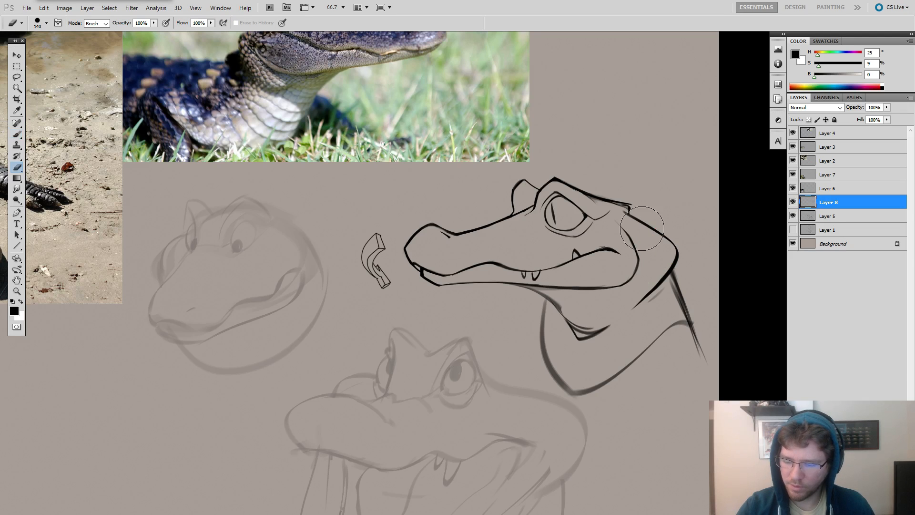
mouse_move(639, 221)
left_mouse_down()
mouse_move(667, 240)
mouse_move(665, 256)
left_mouse_up()
key("b")
left_click_drag(619, 221, 402, 205)
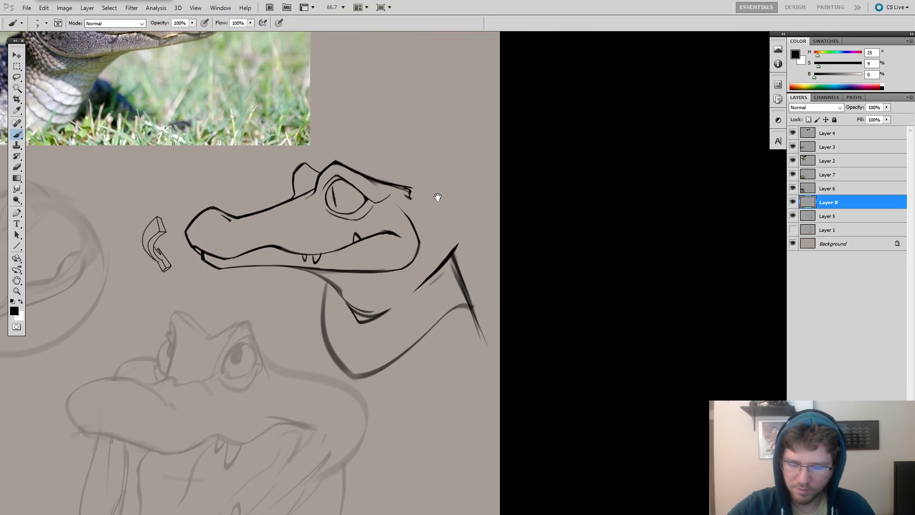
right_click(439, 195)
left_click_drag(456, 214, 464, 213)
mouse_move(404, 195)
left_mouse_down()
mouse_move(456, 248)
mouse_move(437, 268)
left_mouse_up()
key("ctrl+z")
key("e")
key("b")
Erase part of the heavy neck fold behind the jaw and try lighter replacement strokes from the nape corner.
key("e")
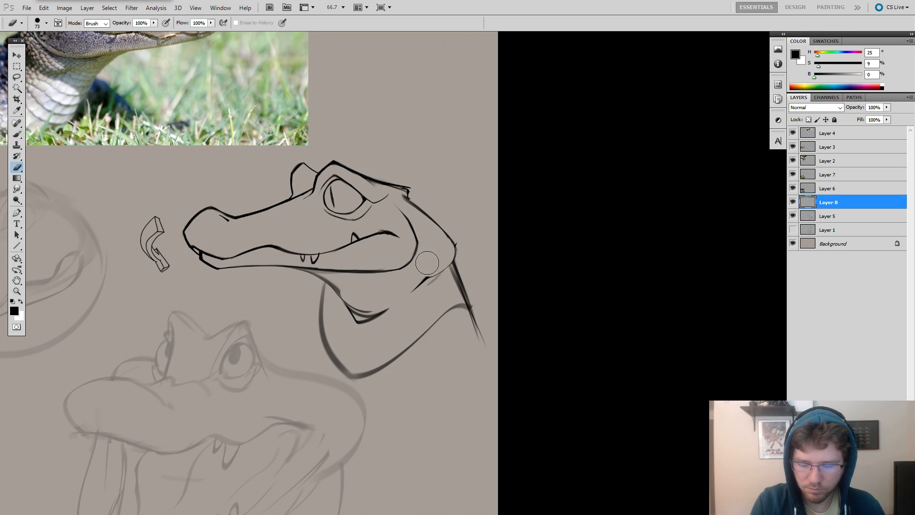
key("b")
mouse_move(455, 259)
left_mouse_down()
mouse_move(420, 285)
mouse_move(455, 248)
mouse_move(453, 236)
mouse_move(459, 250)
mouse_move(452, 239)
mouse_move(437, 276)
left_mouse_up()
key("ctrl+z")
key("e")
key("b")
key("ctrl+z")
mouse_move(444, 232)
left_mouse_down()
mouse_move(453, 262)
mouse_move(561, 270)
mouse_move(531, 297)
left_mouse_up()
Erase the remaining thick neck fold and sketch a thinner diagonal line from the nape corner toward the throat.
key("e")
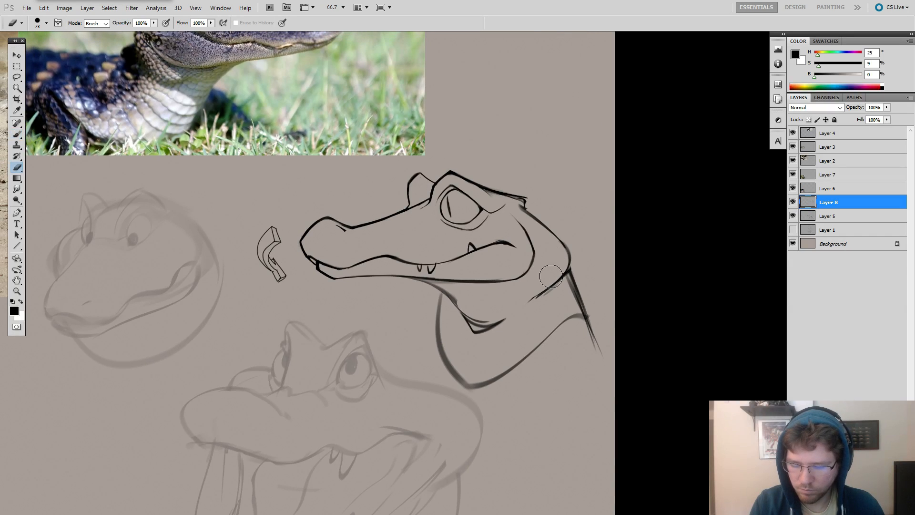
key("b")
left_click_drag(565, 269, 521, 304)
key("ctrl+z")
mouse_move(567, 269)
left_mouse_down()
mouse_move(527, 303)
mouse_move(532, 295)
left_mouse_up()
key("e")
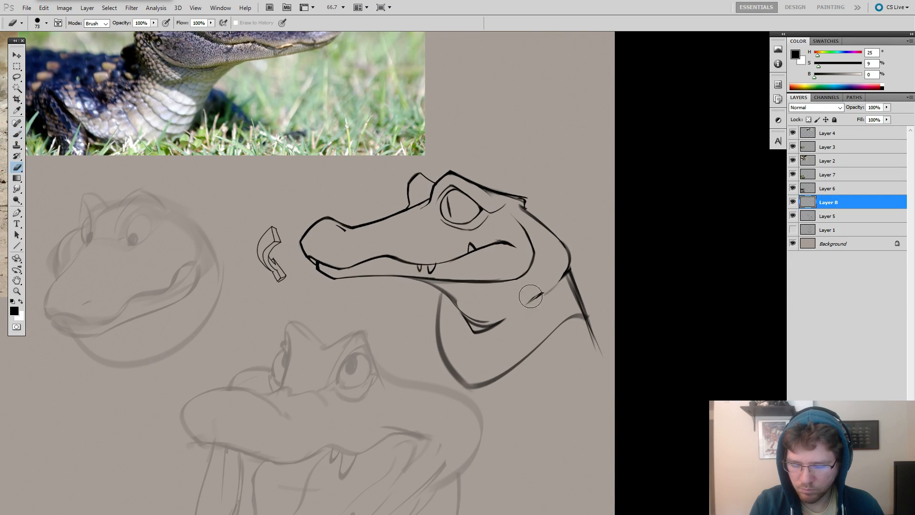
key("b")
left_click_drag(567, 269, 521, 307)
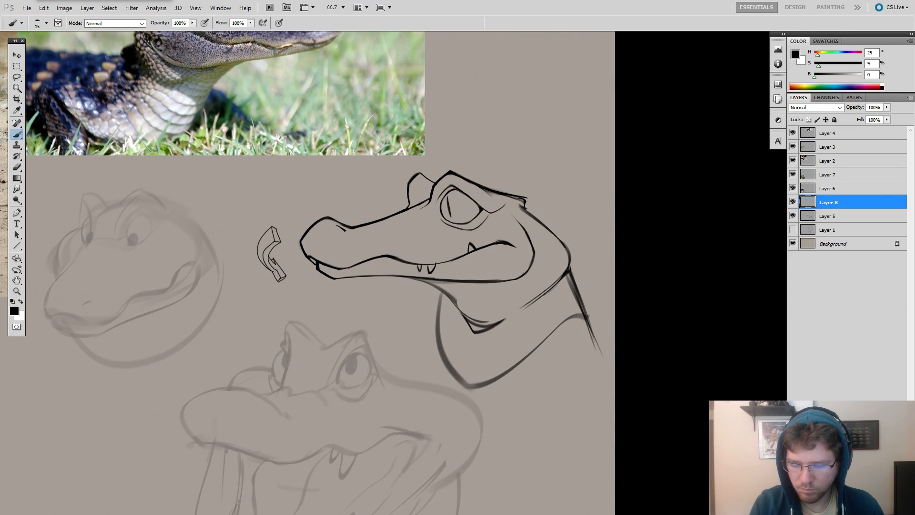
Remove the doubled neck fold strokes and redraw the fold as one short tapering curve below the nape corner.
mouse_move(561, 275)
left_mouse_down()
mouse_move(535, 295)
mouse_move(562, 267)
mouse_move(507, 309)
left_mouse_up()
key("e")
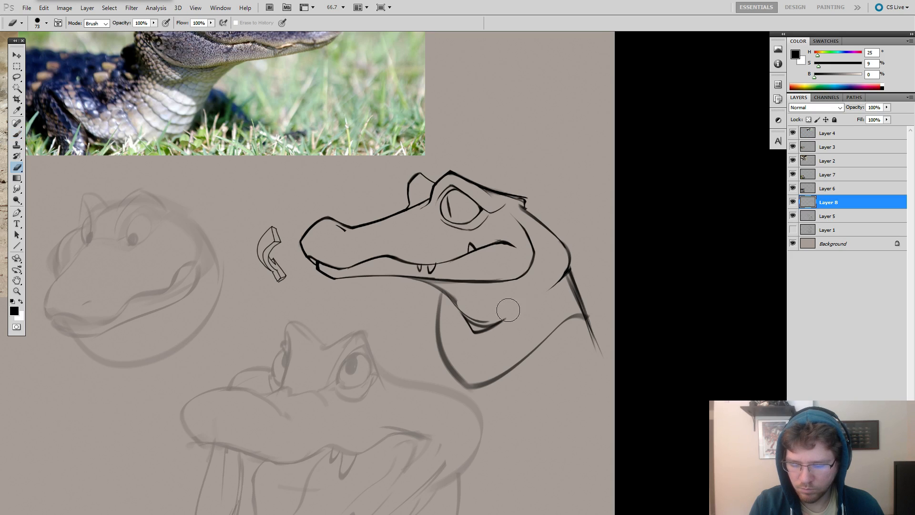
key("b")
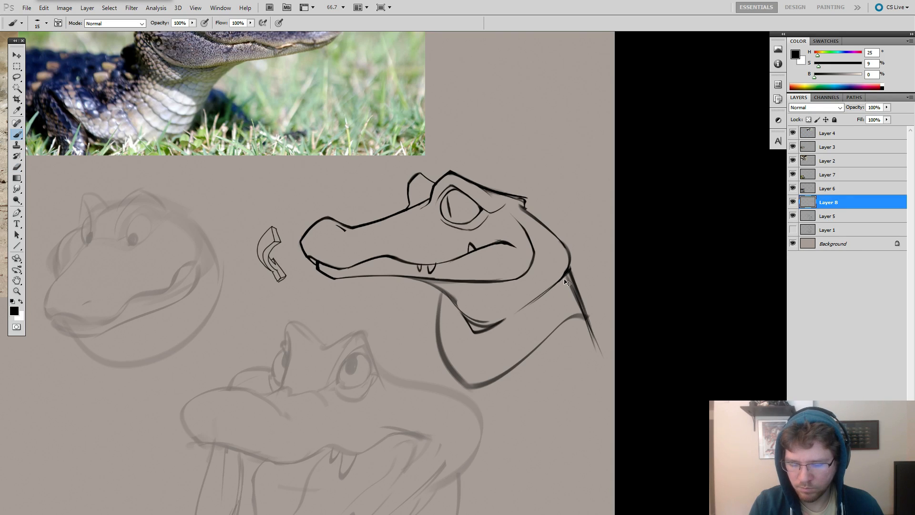
key("ctrl+z")
mouse_move(566, 275)
left_mouse_down()
mouse_move(515, 313)
mouse_move(587, 278)
mouse_move(616, 278)
left_mouse_up()
key("ctrl+z")
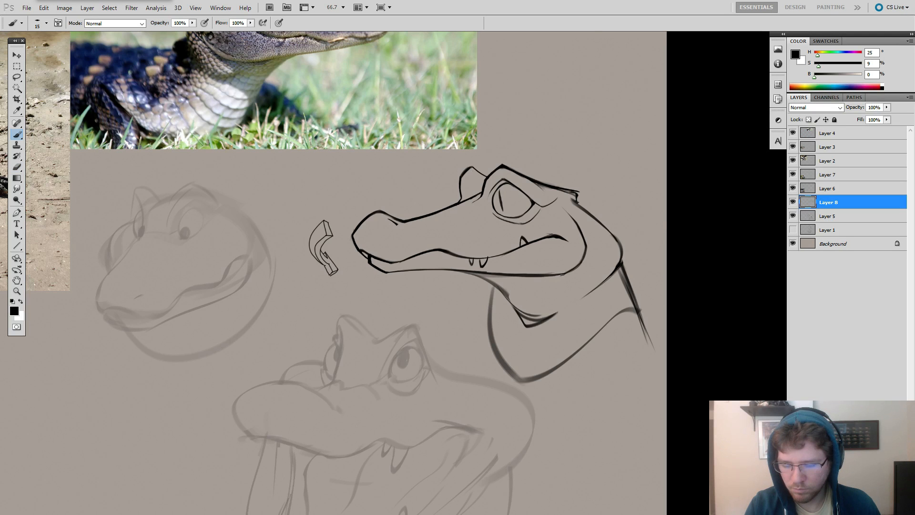
Clean up and redraw the throat line where it leaves the lower jaw and meets the front of the neck.
key("e")
left_click_drag(593, 275, 597, 239)
key("b")
key("e")
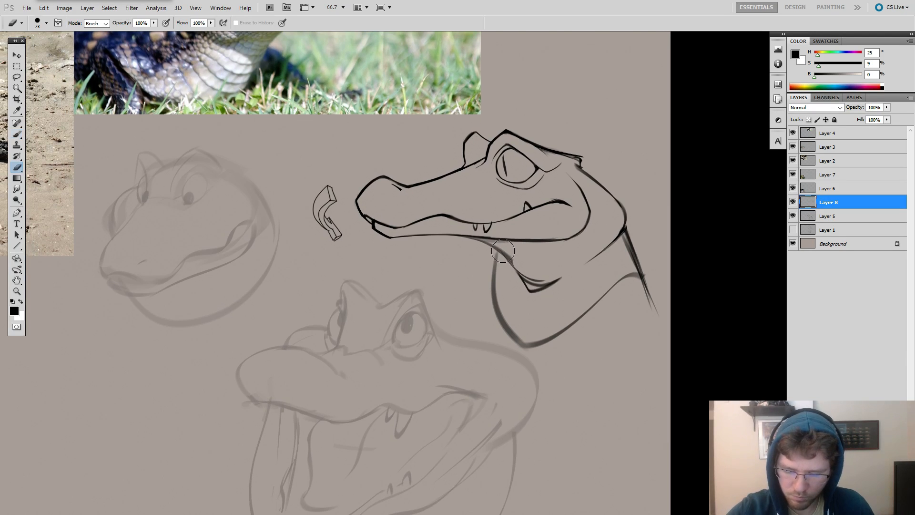
key("b")
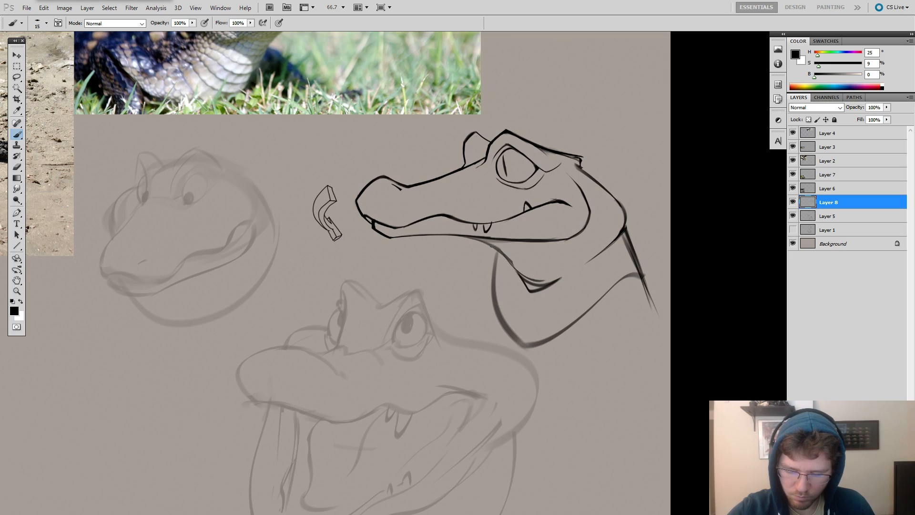
Erase the rounded bottom tip of the neck outline and extend the front contour further down.
key("e")
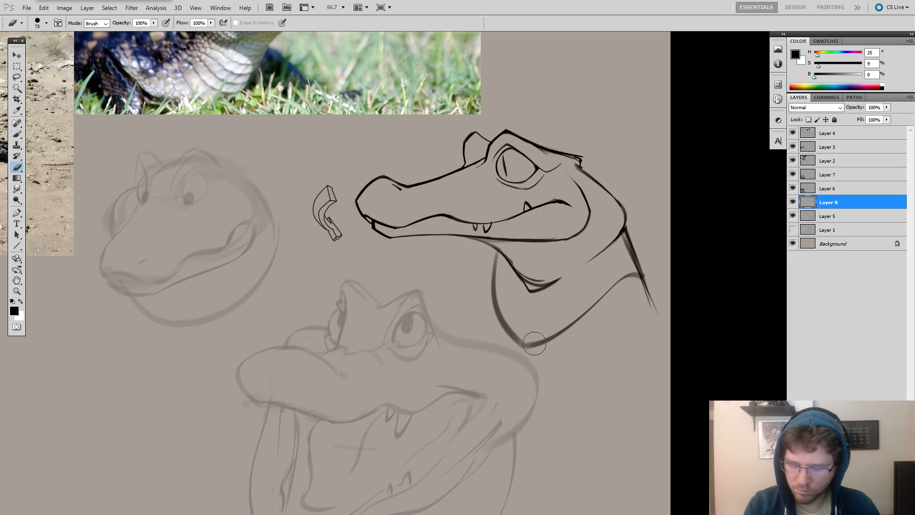
mouse_move(534, 339)
left_mouse_down()
mouse_move(640, 281)
mouse_move(579, 316)
mouse_move(511, 327)
mouse_move(535, 356)
left_mouse_up()
key("b")
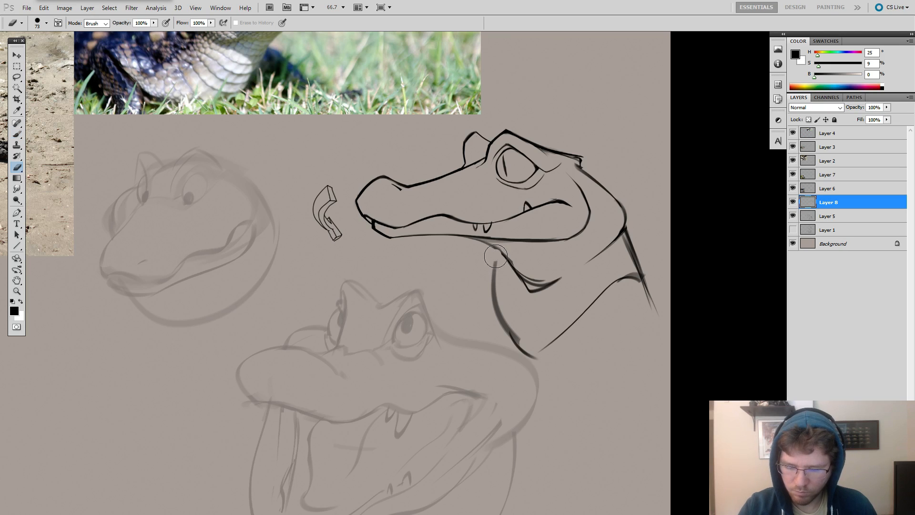
Redraw the back of the neck as a slope ending in a point, and join it to the bottom tip with a curved lower edge.
key("e")
mouse_move(636, 248)
left_mouse_down()
mouse_move(587, 333)
mouse_move(636, 274)
mouse_move(608, 255)
mouse_move(634, 230)
mouse_move(610, 271)
left_mouse_up()
key("b")
mouse_move(610, 194)
left_mouse_down()
mouse_move(650, 233)
mouse_move(649, 260)
mouse_move(650, 232)
mouse_move(648, 263)
mouse_move(571, 336)
mouse_move(599, 293)
mouse_move(657, 278)
mouse_move(618, 197)
left_mouse_up()
key("ctrl+z")
key("ctrl+z")
key("ctrl+z")
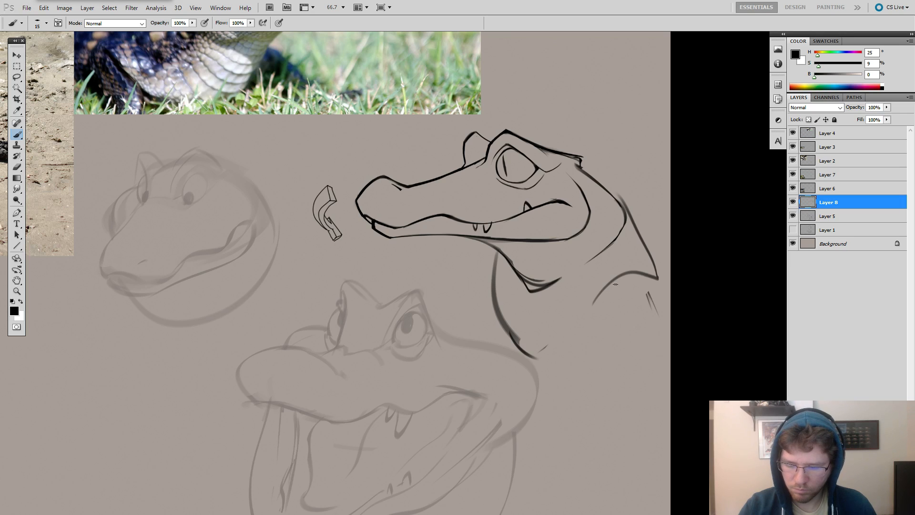
mouse_move(615, 284)
left_mouse_down()
mouse_move(558, 349)
mouse_move(517, 350)
left_mouse_up()
Erase the angular double-lined throat fold below the jaw to clear space for a simpler curve.
key("e")
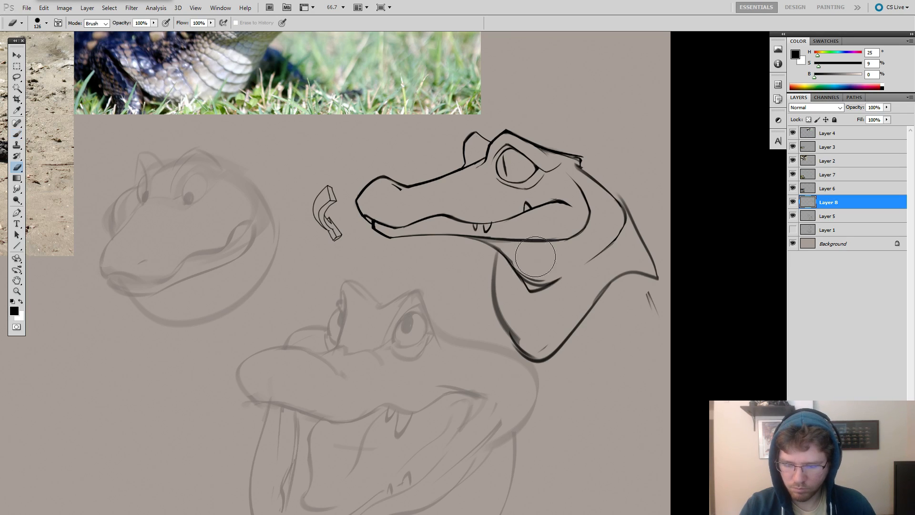
mouse_move(535, 280)
left_mouse_down()
mouse_move(509, 262)
mouse_move(541, 280)
left_mouse_up()
key("b")
mouse_move(504, 251)
left_mouse_down()
mouse_move(586, 245)
mouse_move(494, 254)
mouse_move(561, 278)
left_mouse_up()
key("ctrl+z")
key("ctrl+z")
key("ctrl+z")
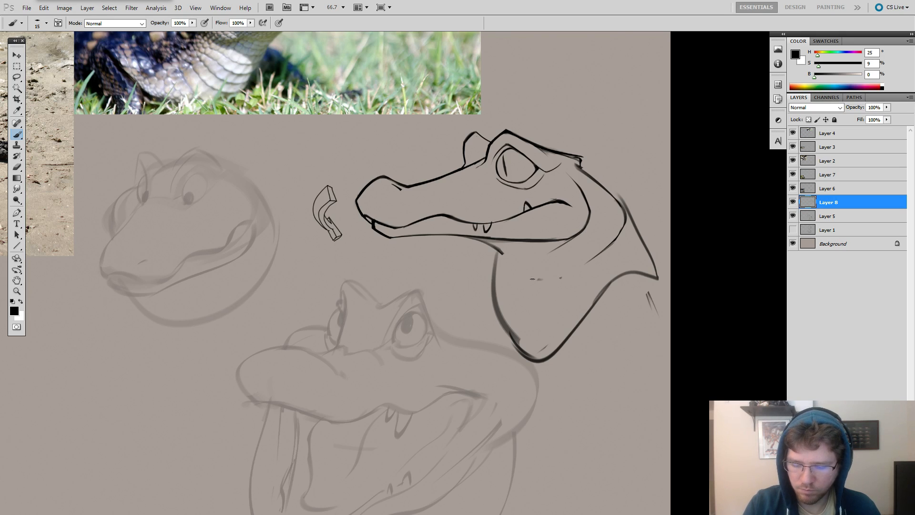
Draw the throat fold as a single smooth curve sweeping back from the underside of the jaw.
left_click_drag(532, 279, 498, 252)
key("ctrl+z")
mouse_move(571, 265)
left_mouse_down()
mouse_move(502, 265)
mouse_move(555, 284)
left_mouse_up()
key("ctrl+z")
Erase the bend in the upper neck contour and redraw it as a smoother curve running down from behind the brow.
key("ctrl+z")
mouse_move(498, 252)
left_mouse_down()
mouse_move(527, 279)
mouse_move(552, 278)
left_mouse_up()
left_click_drag(577, 161, 426, 159)
key("e")
mouse_move(465, 184)
left_mouse_down()
mouse_move(434, 172)
mouse_move(479, 211)
left_mouse_up()
key("b")
key("ctrl+z")
left_click_drag(427, 166, 481, 215)
key("ctrl+z")
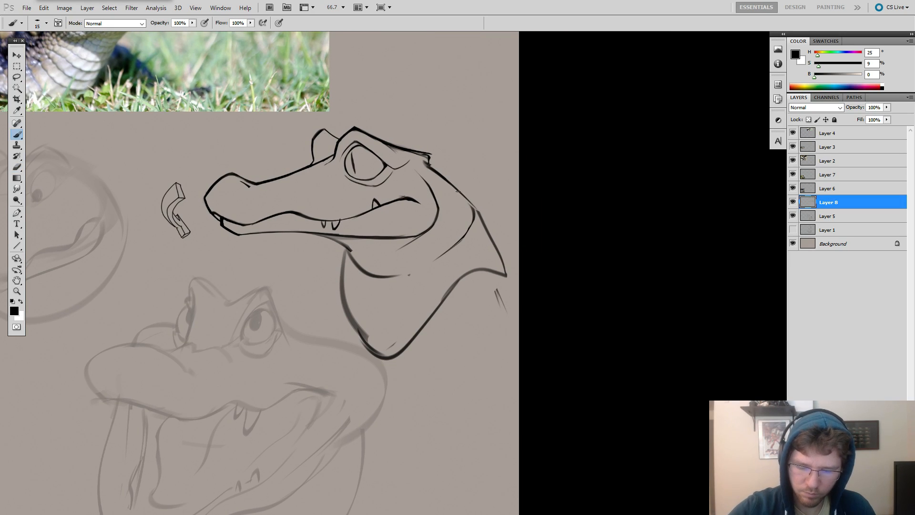
left_click_drag(449, 184, 481, 220)
key("ctrl+z")
key("ctrl+z")
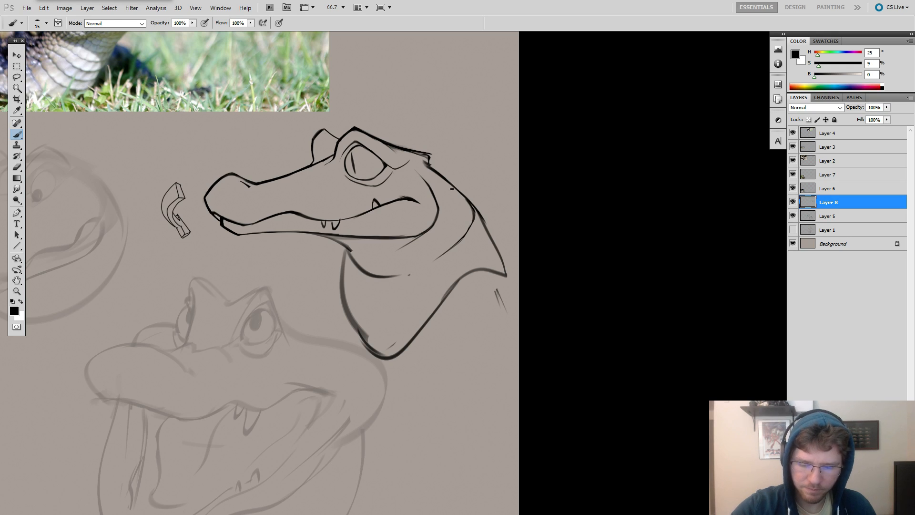
Erase the lower back-of-neck line and redraw it as a clean, slightly thicker curve reaching the pointed end.
key("e")
left_click_drag(487, 231, 498, 250)
key("b")
key("ctrl+z")
left_click_drag(475, 210, 506, 274)
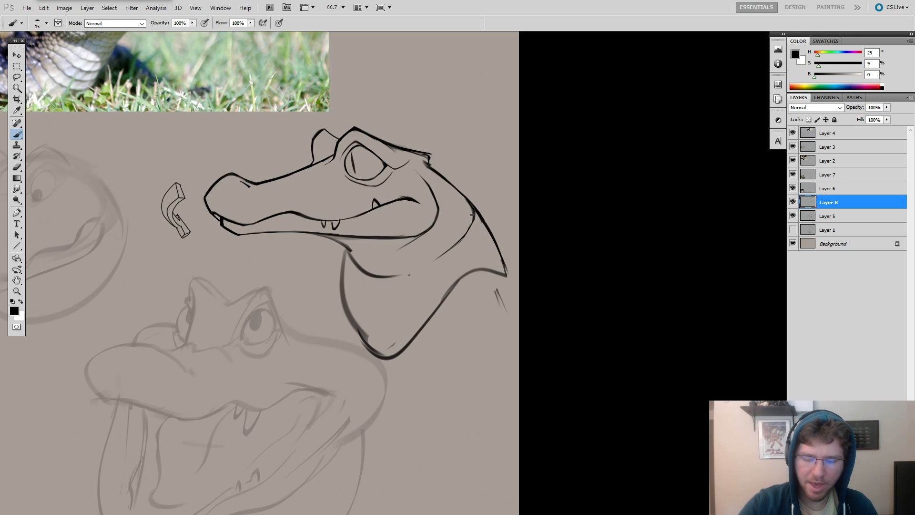
Erase the upper back-of-neck contour behind the brow and redraw it as a fuller, rounder curve.
mouse_move(528, 213)
left_mouse_down()
mouse_move(607, 183)
mouse_move(616, 163)
mouse_move(634, 165)
left_mouse_up()
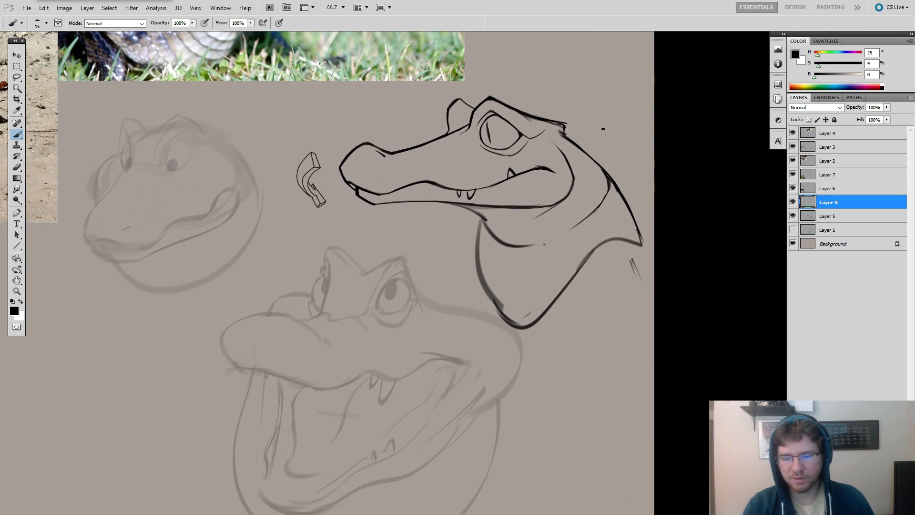
key("e")
left_click_drag(566, 134, 604, 176)
key("b")
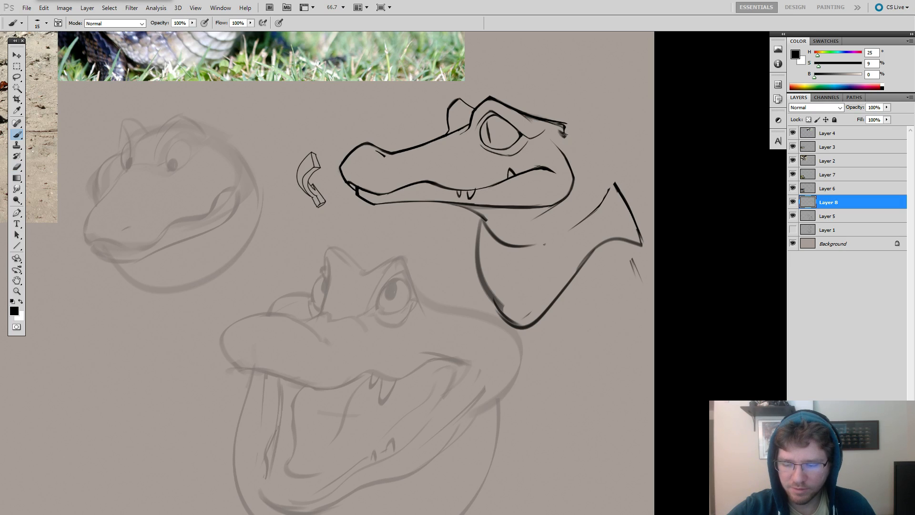
left_click_drag(562, 134, 612, 183)
left_click_drag(613, 182, 606, 201)
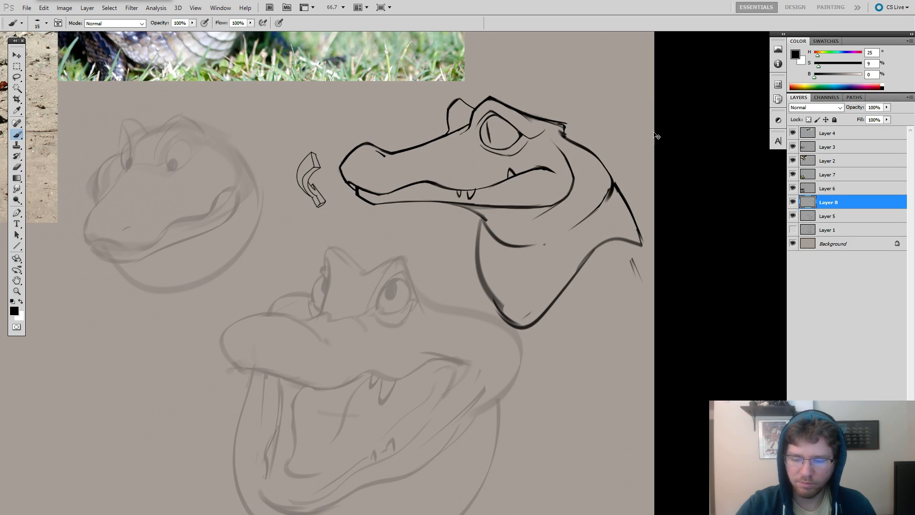
Try a bulging back-of-neck contour with an angled lower segment, and undo back to the earlier neck line.
key("ctrl+z")
mouse_move(565, 136)
left_mouse_down()
mouse_move(612, 188)
mouse_move(624, 184)
mouse_move(636, 235)
left_mouse_up()
key("e")
key("b")
left_click_drag(608, 194, 638, 238)
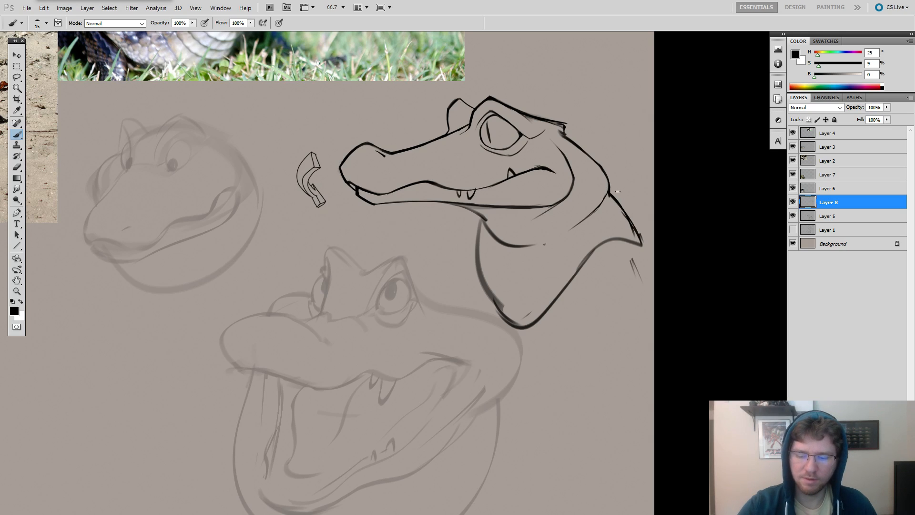
key("ctrl+alt+z")
key("ctrl+alt+z")
key("ctrl+alt+z")
key("ctrl+alt+z")
key("ctrl+alt+z")
key("ctrl+alt+z")
key("ctrl+shift+z")
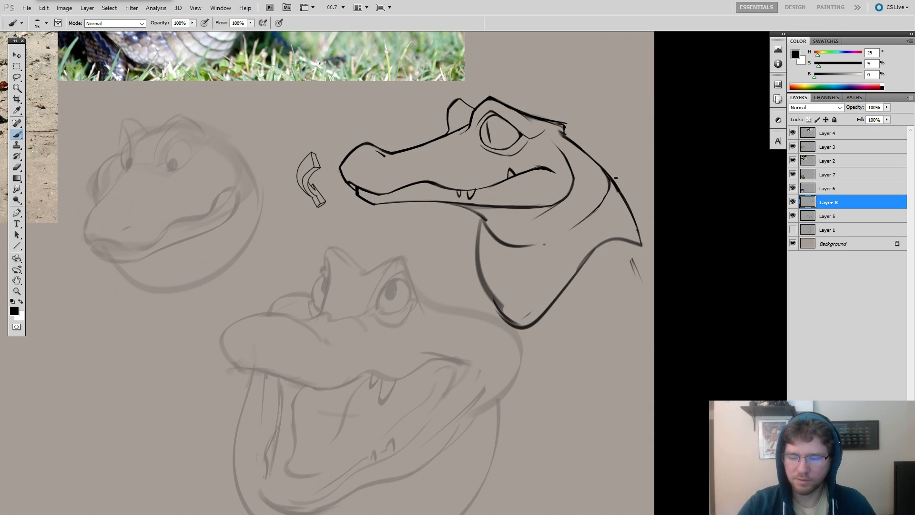
Erase the lower back-of-neck line and redraw it as a straighter, firmer stroke down to the pointed end.
key("e")
mouse_move(615, 180)
left_mouse_down()
mouse_move(633, 199)
mouse_move(640, 239)
left_mouse_up()
key("b")
key("ctrl+z")
left_click_drag(609, 177, 642, 243)
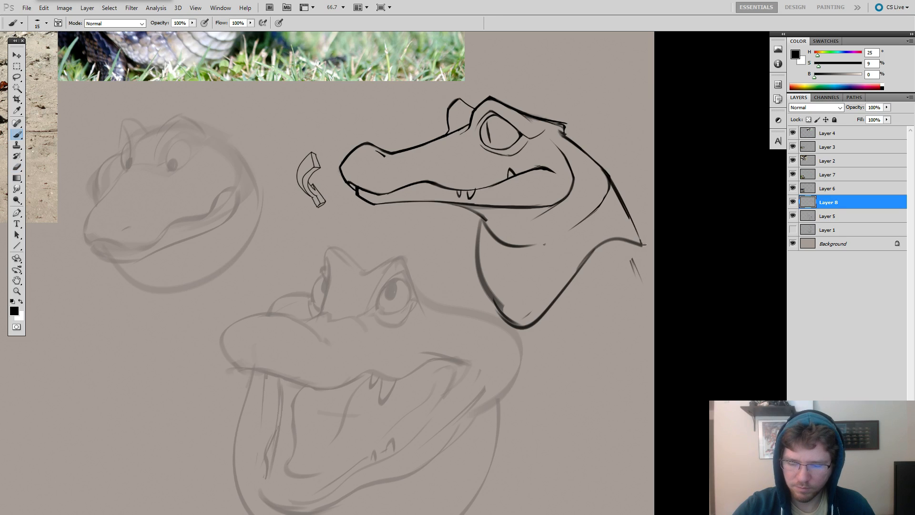
Erase the front outline of the throat pouch and redraw it as a thinner curve bulging down from the jaw.
left_click_drag(653, 205, 733, 242)
key("e")
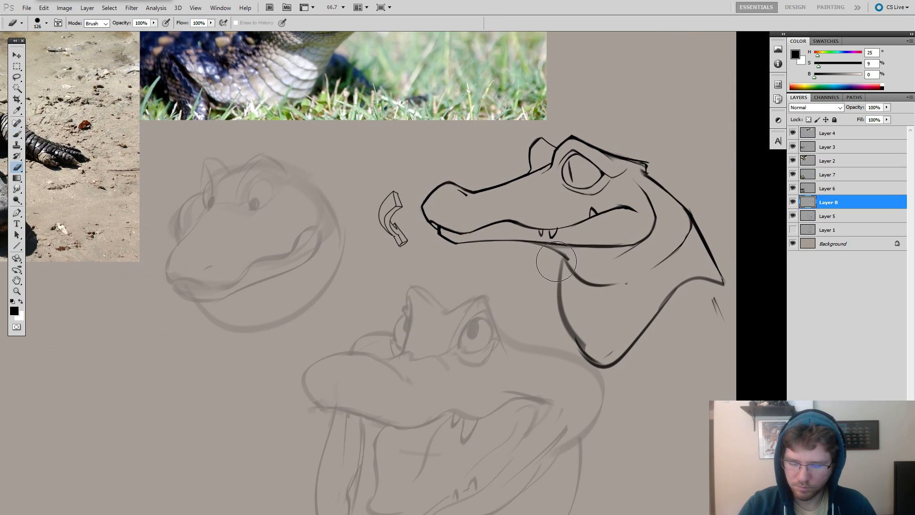
left_click_drag(553, 265, 557, 318)
key("b")
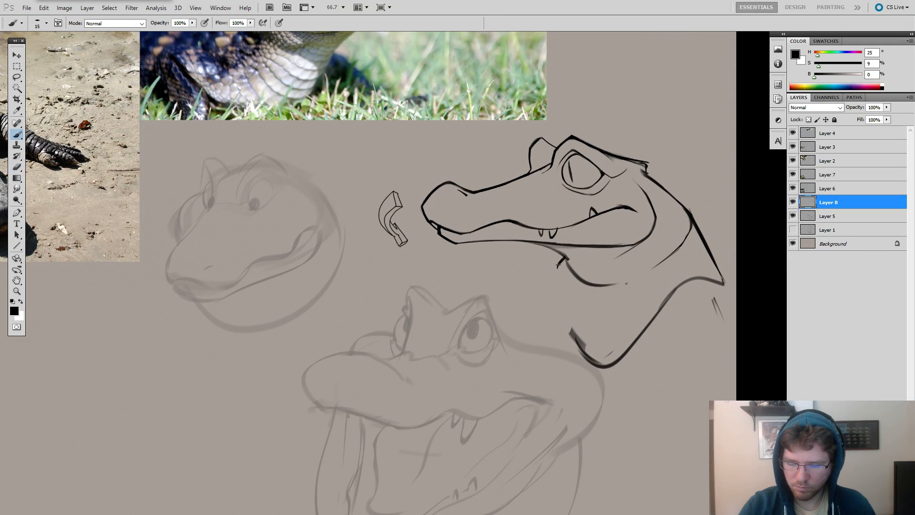
mouse_move(558, 266)
left_mouse_down()
mouse_move(579, 349)
mouse_move(563, 323)
mouse_move(596, 358)
mouse_move(578, 344)
mouse_move(624, 368)
left_mouse_up()
key("ctrl+z")
key("ctrl+z")
key("e")
key("b")
mouse_move(567, 329)
left_mouse_down()
mouse_move(603, 353)
mouse_move(644, 340)
left_mouse_up()
Erase the rear lower outline of the throat pouch and redraw it as a softer curve rising toward the neck's point.
key("ctrl+z")
key("e")
left_click_drag(666, 296, 633, 336)
key("b")
mouse_move(689, 284)
left_mouse_down()
mouse_move(615, 343)
mouse_move(566, 341)
mouse_move(632, 335)
mouse_move(676, 370)
mouse_move(652, 393)
left_mouse_up()
key("e")
key("b")
key("ctrl+z")
left_click_drag(602, 325, 636, 328)
Try erasing and reshaping the underside of the lower jaw behind the chin, and undo the change.
key("e")
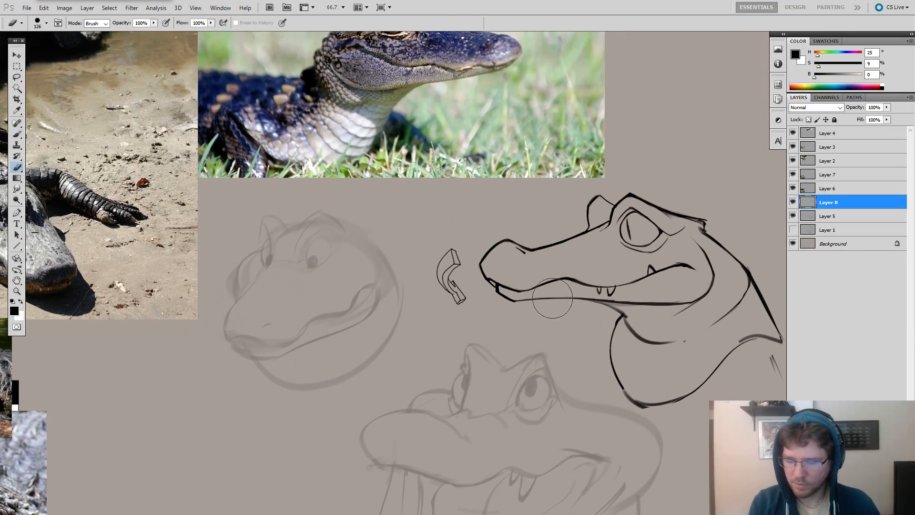
mouse_move(552, 298)
left_mouse_down()
mouse_move(529, 299)
mouse_move(572, 296)
mouse_move(525, 305)
left_mouse_up()
key("b")
key("ctrl+z")
key("ctrl+z")
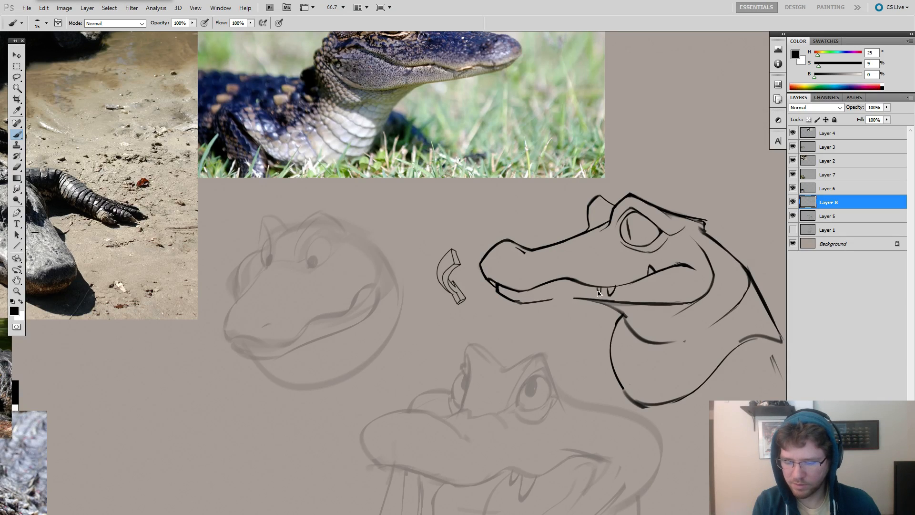
key("ctrl+alt+z")
key("ctrl+alt+z")
Set the eraser size to 57 and duplicate Layer 8.
left_click_drag(589, 314, 635, 321)
key("e")
left_click_drag(635, 307, 620, 309)
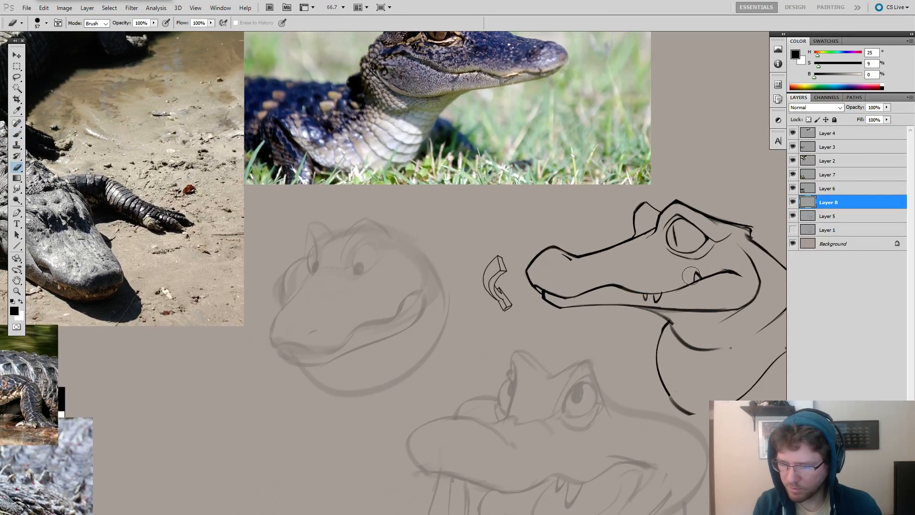
key("ctrl+j")
Hide the original Layer 8 so that only its copy shows the side-view head.
left_click(792, 216)
key("f")
key("f")
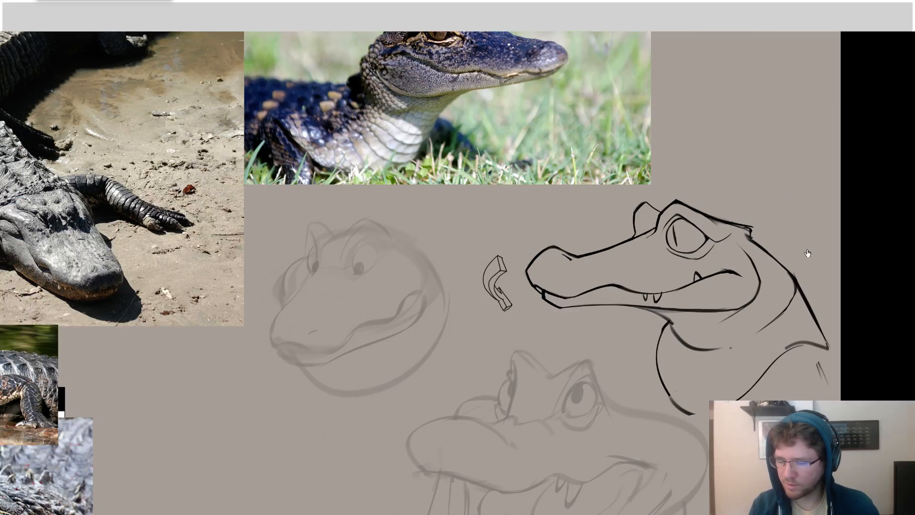
key("f")
left_click(792, 216)
left_click_drag(705, 257, 644, 264)
key("ctrl+z")
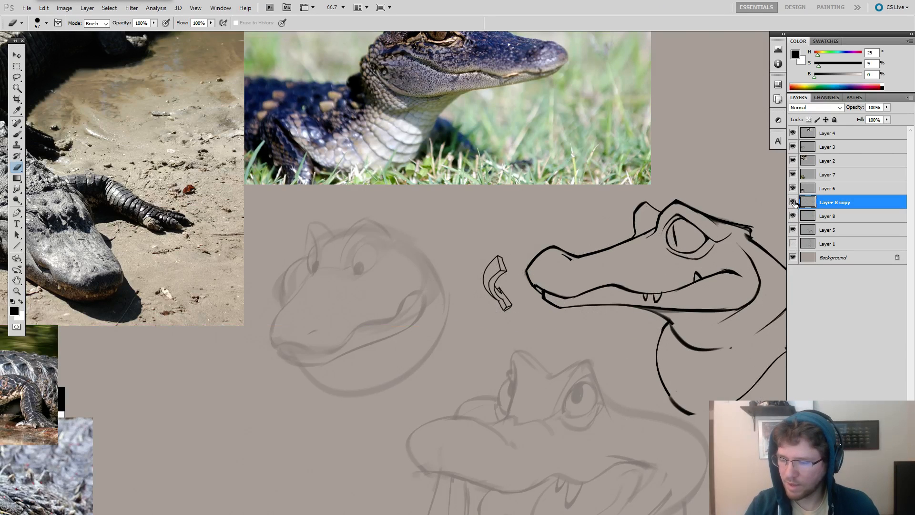
left_click(793, 202)
left_click(792, 202)
left_click(792, 216)
Erase the underside of the lower jaw on the copied layer and redraw it as a straight line back from the chin.
key("f")
left_click_drag(627, 336, 657, 348)
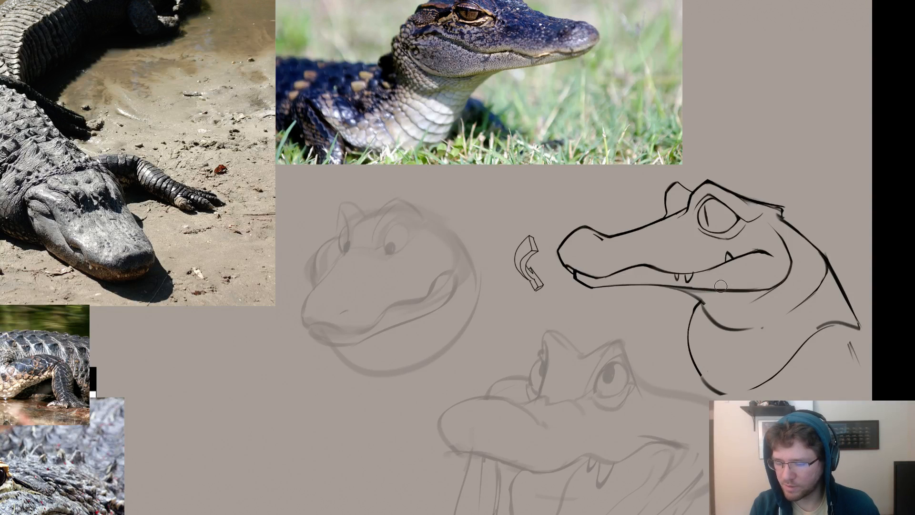
left_click_drag(676, 310, 675, 312)
left_click(675, 312, "ctrl")
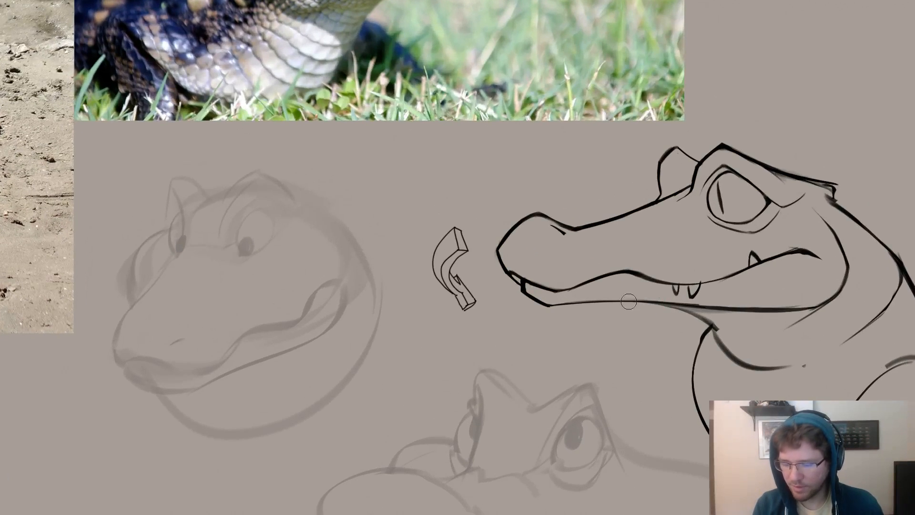
left_click_drag(576, 299, 710, 300)
key("b")
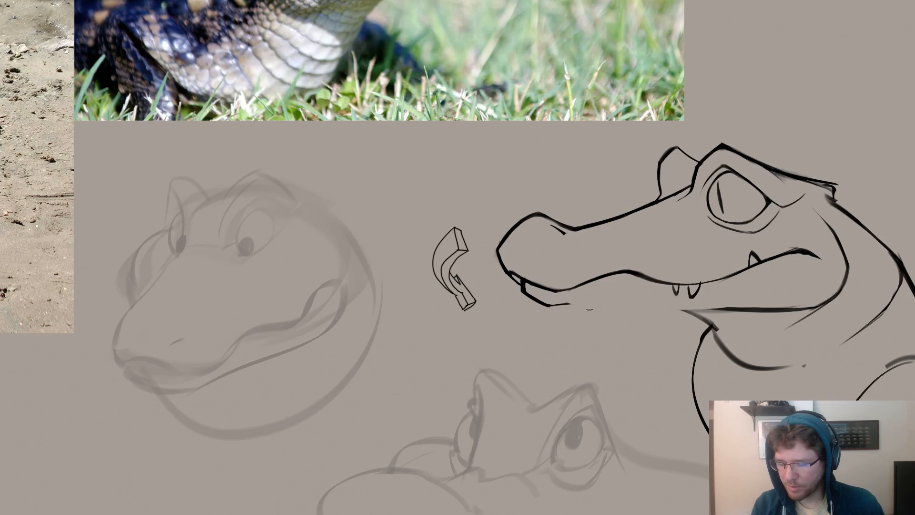
mouse_move(560, 306)
left_mouse_down()
mouse_move(751, 305)
mouse_move(566, 305)
left_mouse_up()
key("ctrl+z")
key("ctrl+z")
left_click_drag(731, 309, 543, 303)
left_click_drag(723, 308, 543, 300)
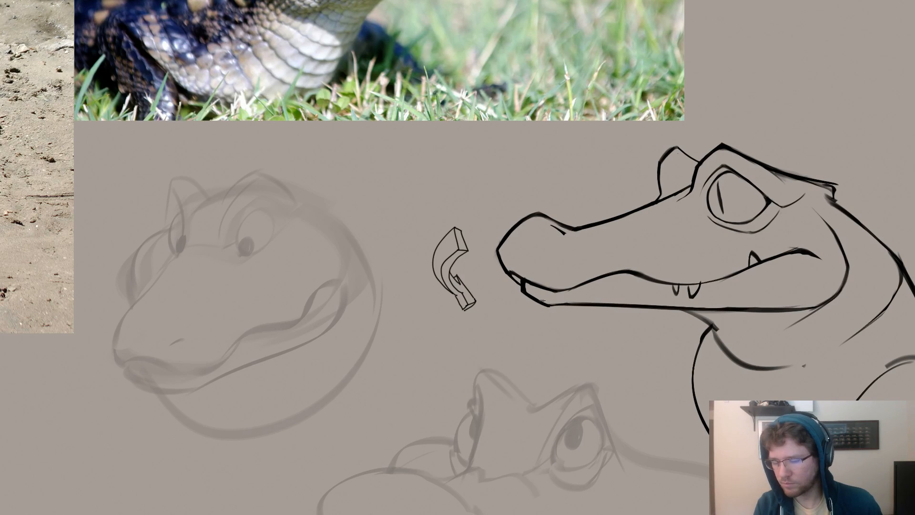
Compare the straightened jaw with the original by switching the visibility of Layer 8 and its copy.
left_click(664, 337, "ctrl+alt")
left_click(663, 367, "ctrl+alt")
key("f")
key("f")
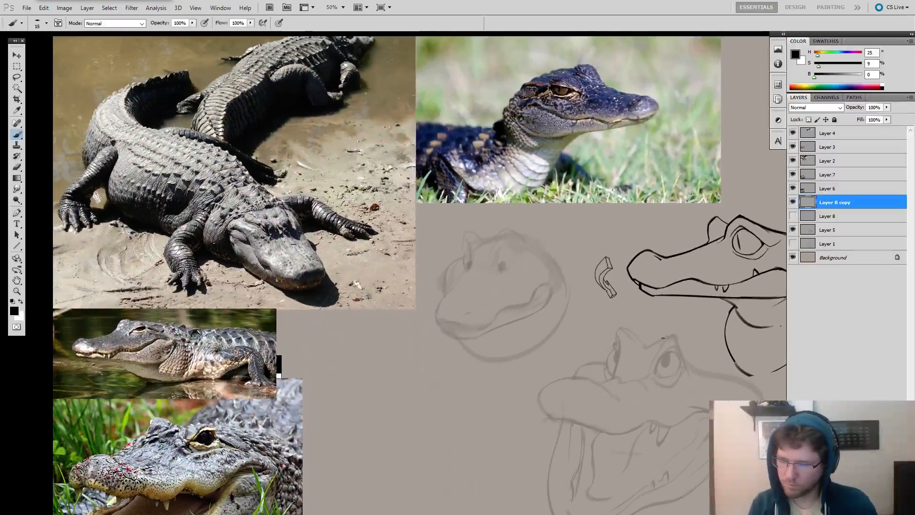
left_click(793, 216)
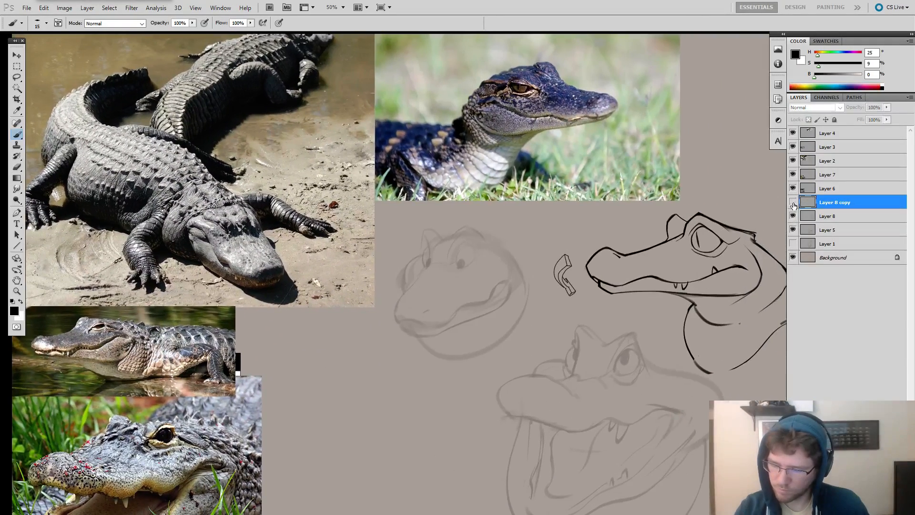
key("f")
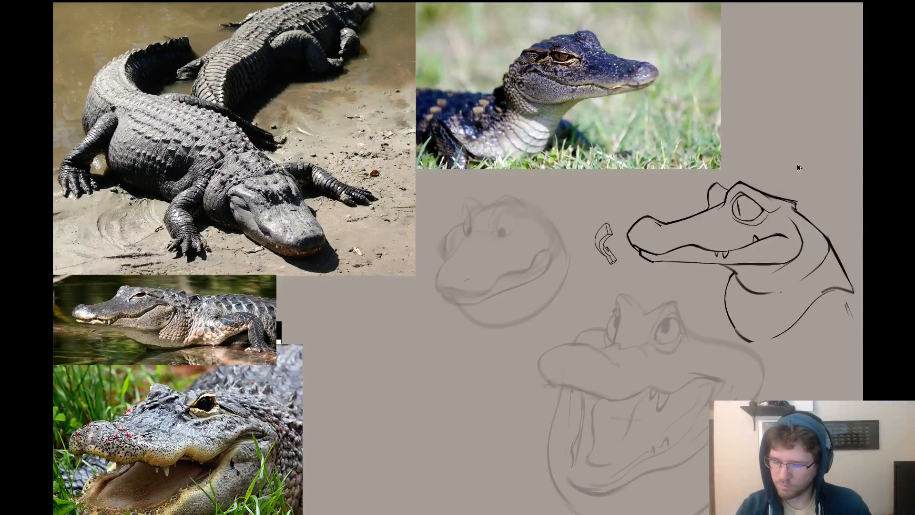
scroll(692, 260, "up", 2)
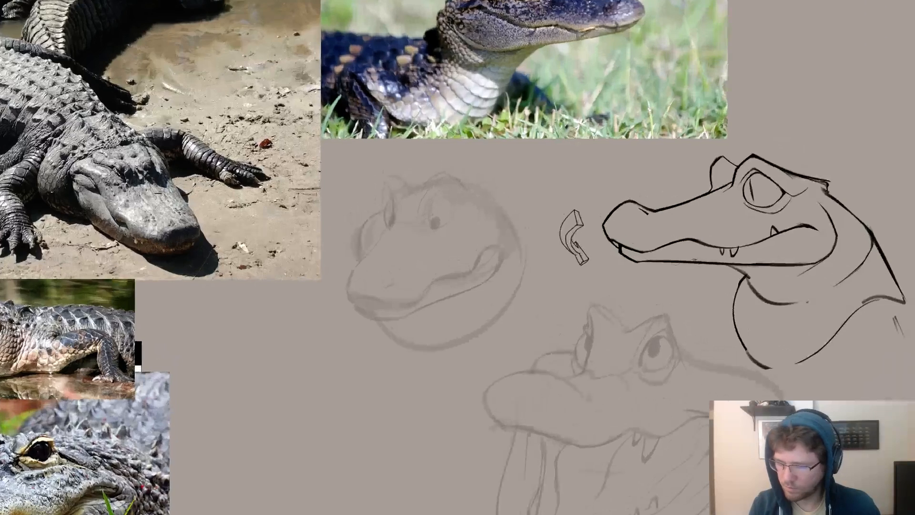
Try retouching the straight line under the lower jaw, and undo back to the original curved jaw line.
left_click_drag(705, 264, 762, 265)
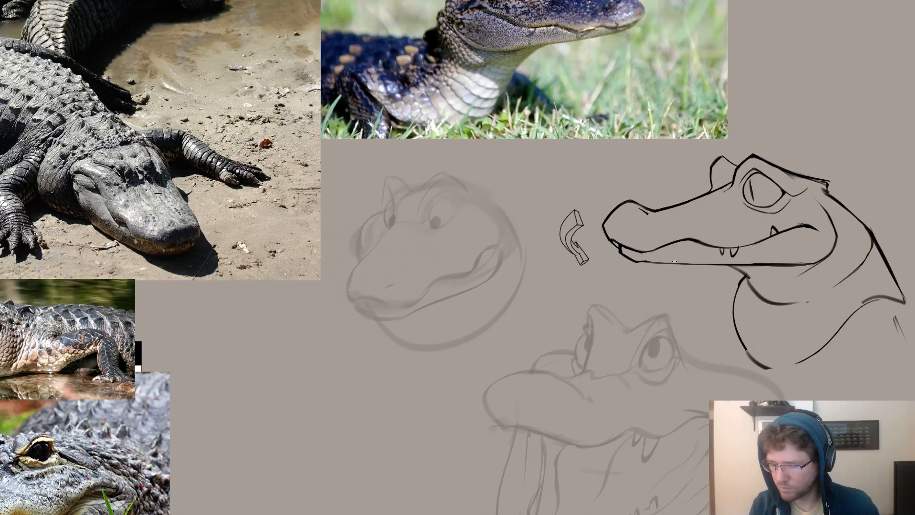
left_click_drag(641, 261, 788, 264)
key("ctrl+z")
key("ctrl+z")
key("ctrl+z")
key("ctrl+z")
key("ctrl+z")
key("ctrl+z")
key("ctrl+z")
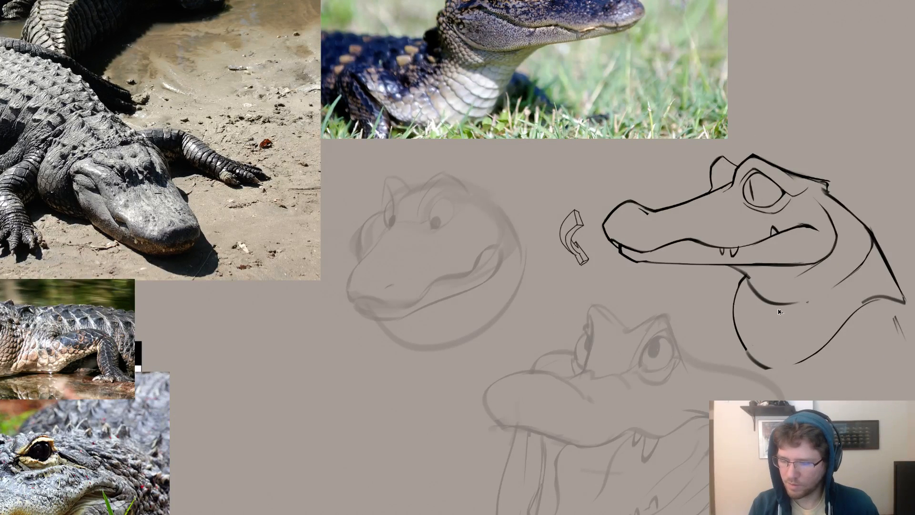
key("ctrl+z")
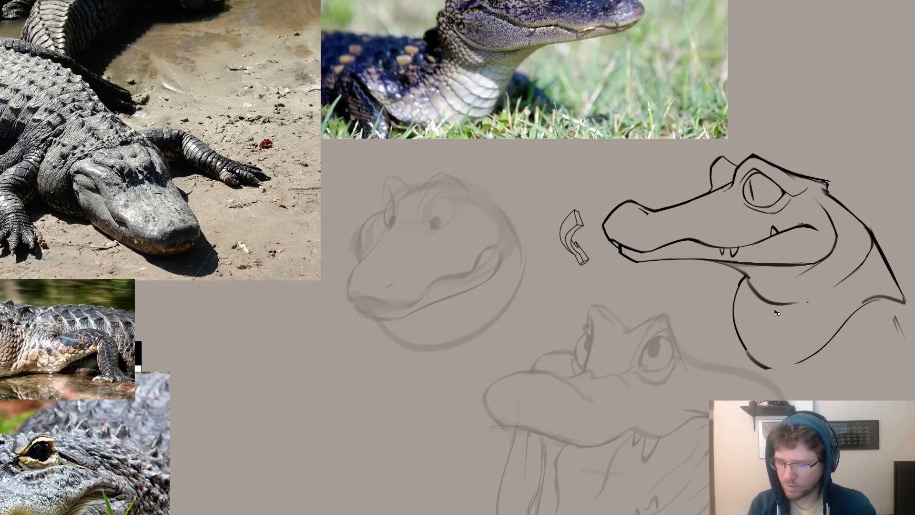
Erase the underside of the lower jaw behind the chin and redraw it as a gently curved line.
left_click_drag(853, 313, 766, 321)
left_click_drag(573, 270, 589, 268)
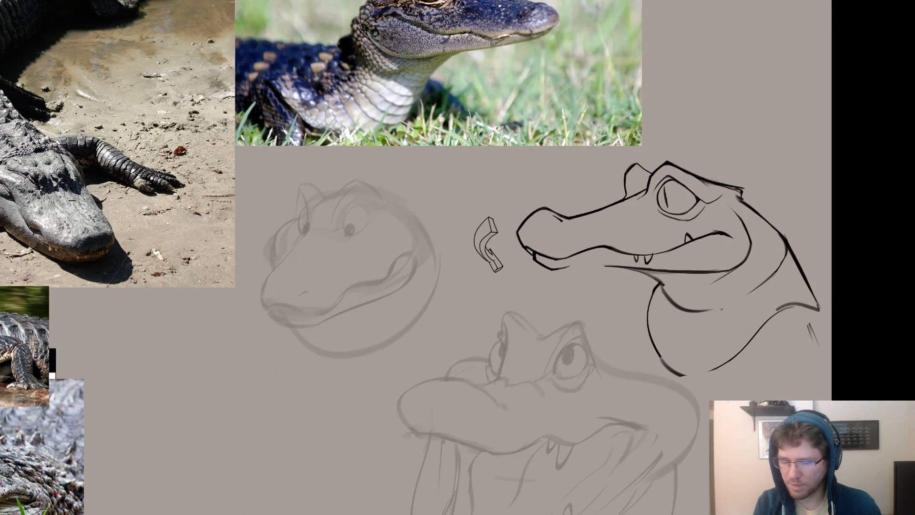
left_click_drag(607, 268, 583, 265)
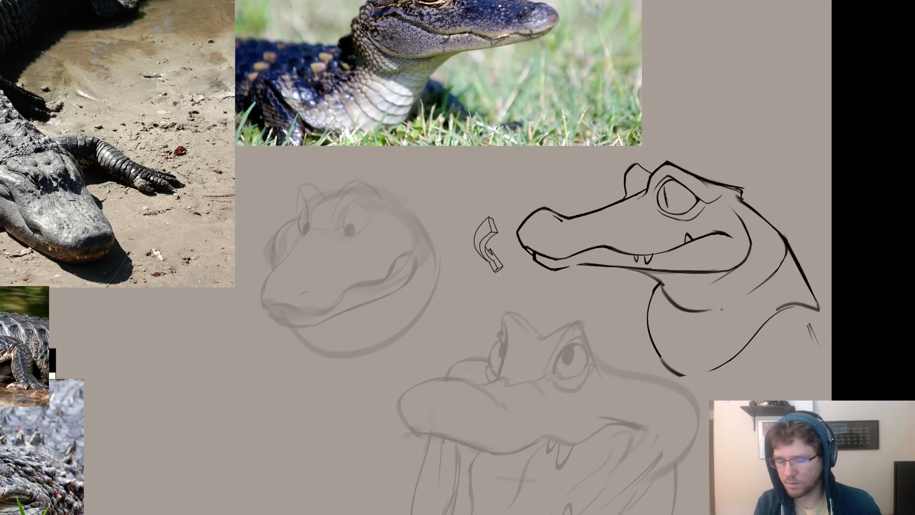
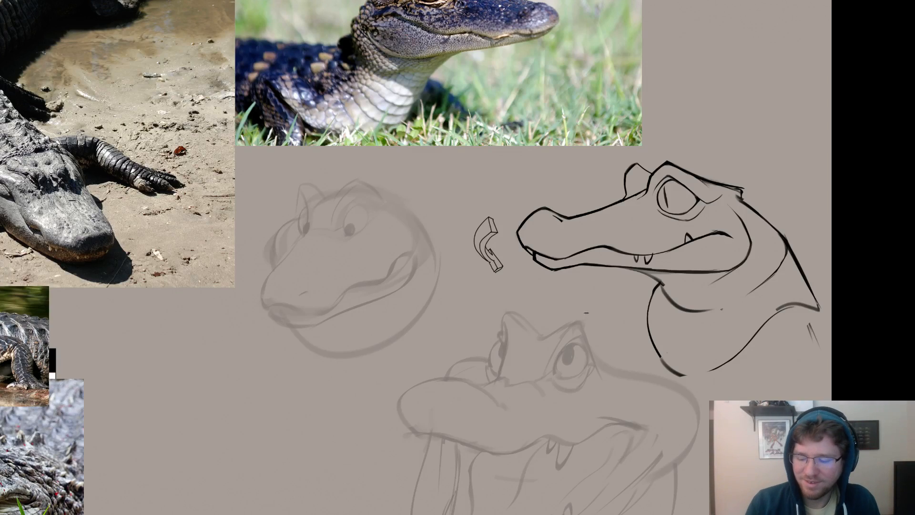
scroll(565, 349, "down", 2)
left_click_drag(566, 349, 597, 338)
left_click_drag(603, 324, 623, 336)
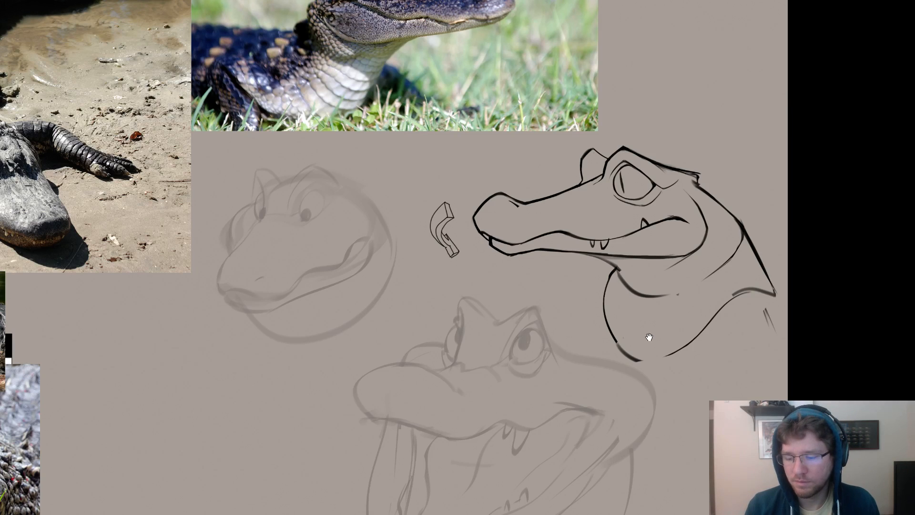
mouse_move(666, 326)
left_mouse_down()
mouse_move(645, 330)
mouse_move(653, 316)
left_mouse_up()
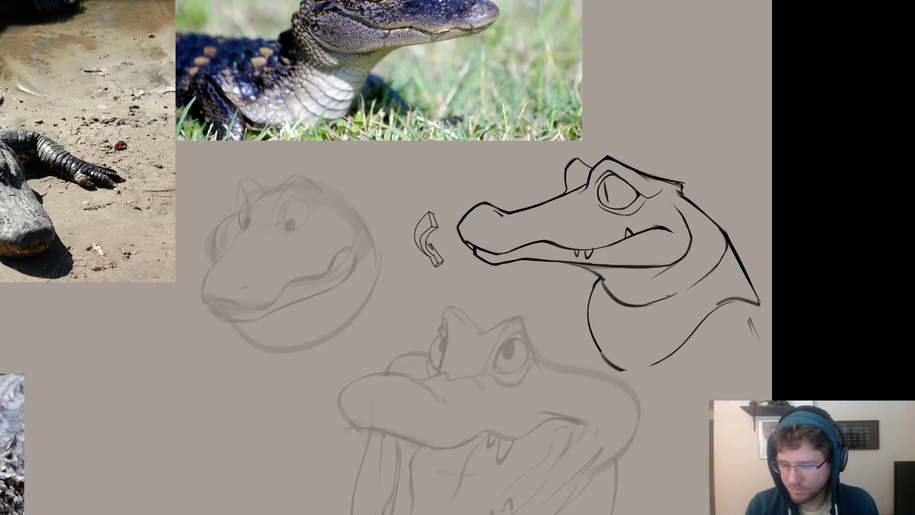
left_click_drag(667, 299, 640, 286)
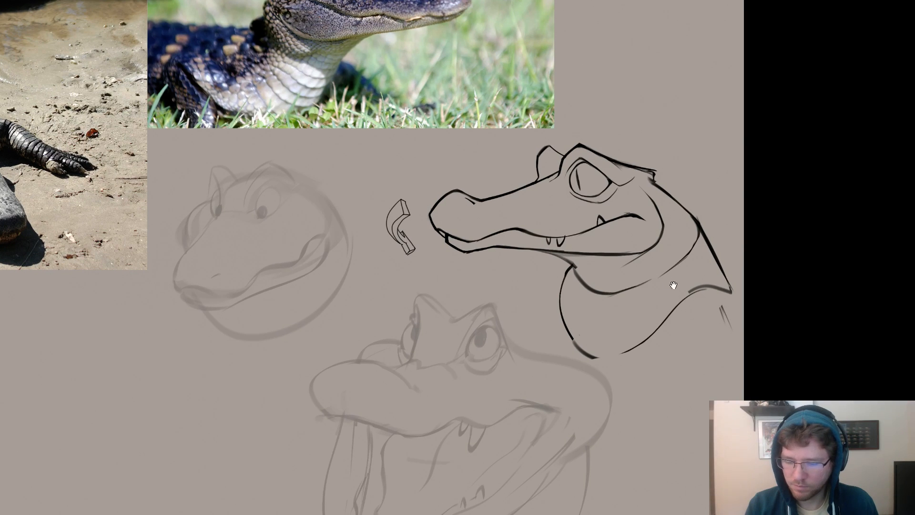
left_click_drag(673, 286, 711, 274)
scroll(663, 318, "down", 1)
scroll(663, 327, "up", 1)
left_click_drag(662, 328, 613, 402)
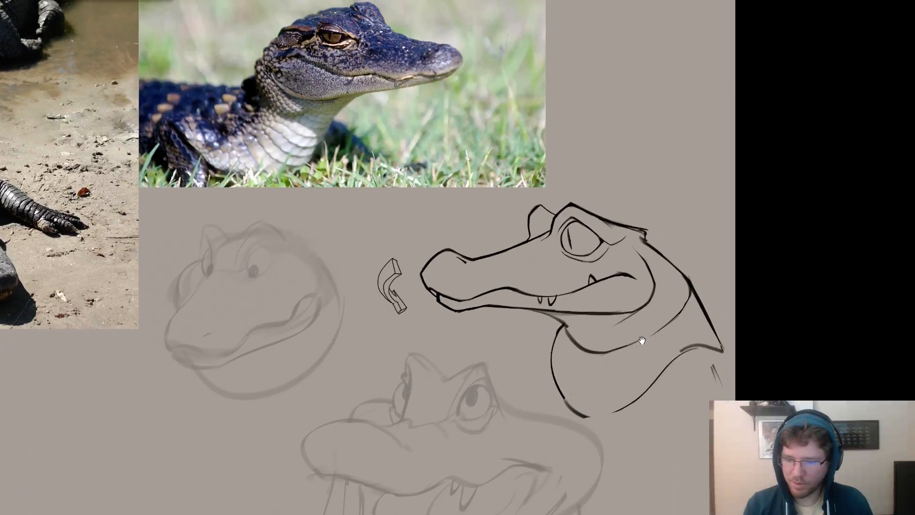
Draw a small arrow pointing down toward the back of the side-view head's brow, and hide the two faded head sketches.
left_click_drag(652, 275, 682, 254)
left_click_drag(663, 159, 654, 174)
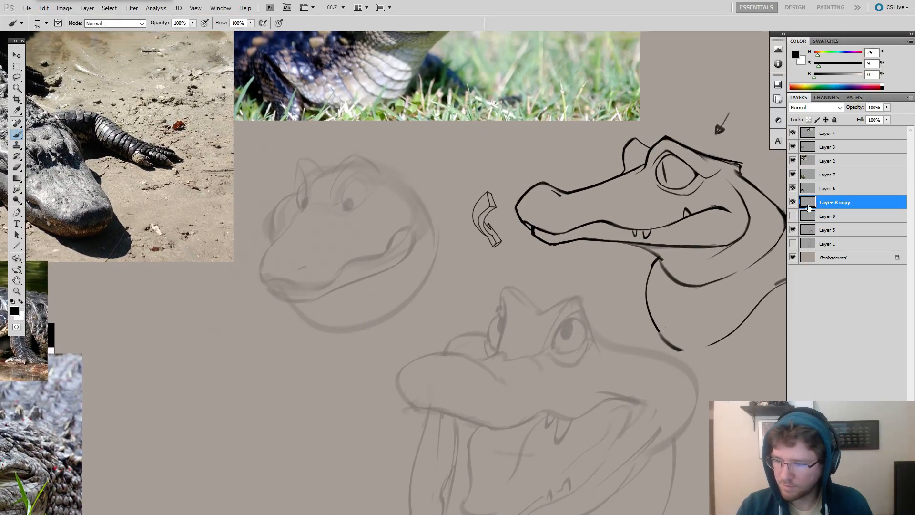
left_click(793, 230)
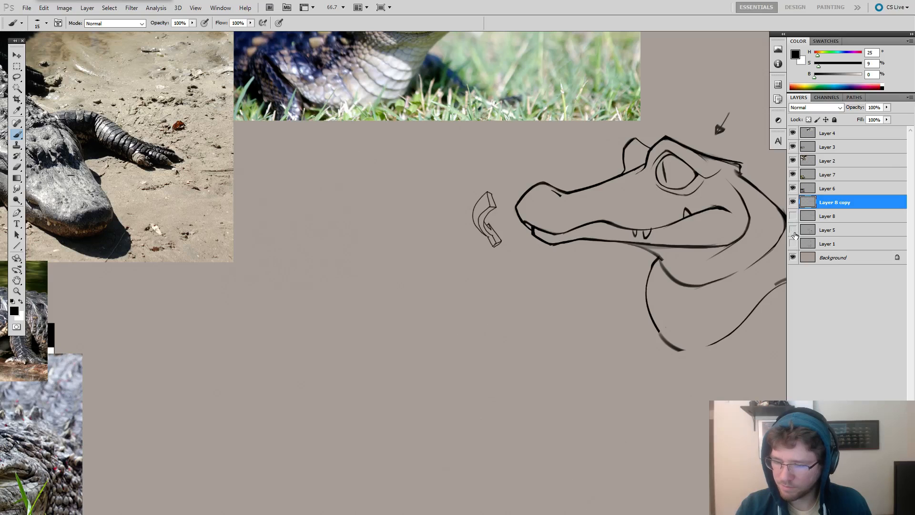
left_click(793, 203)
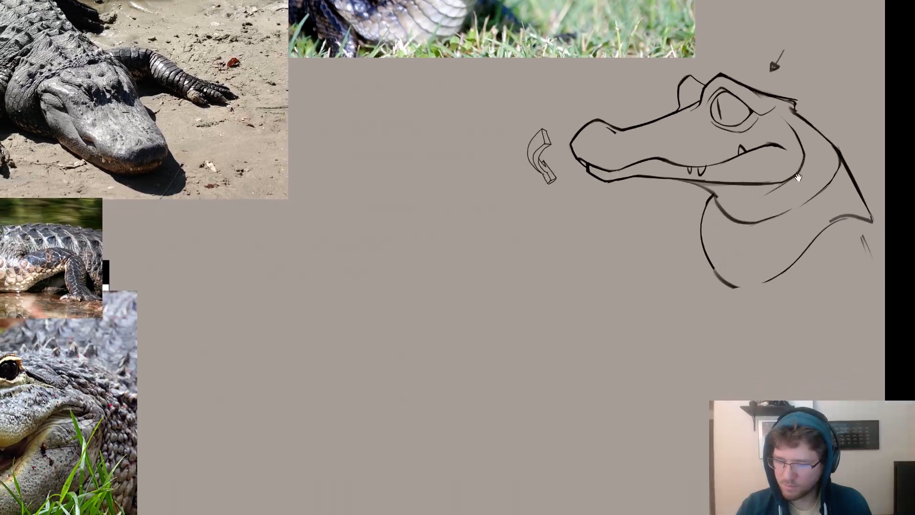
key("ctrl+z")
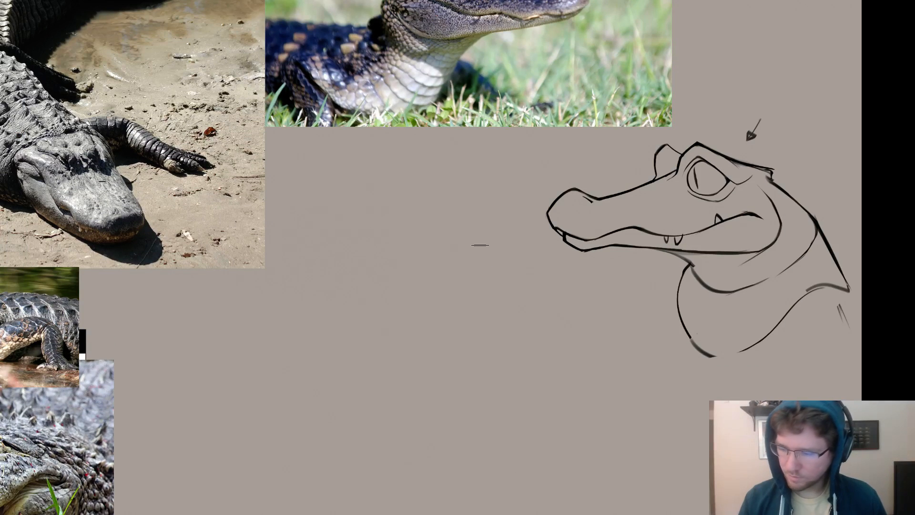
key("Tab")
key("Tab")
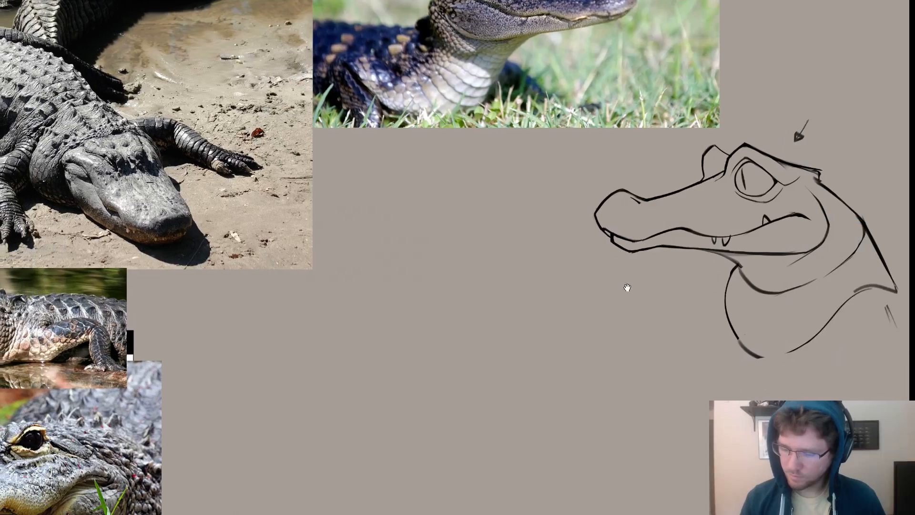
left_click_drag(492, 213, 444, 242)
mouse_move(426, 187)
left_mouse_down()
mouse_move(408, 285)
mouse_move(469, 201)
left_mouse_up()
key("ctrl+z")
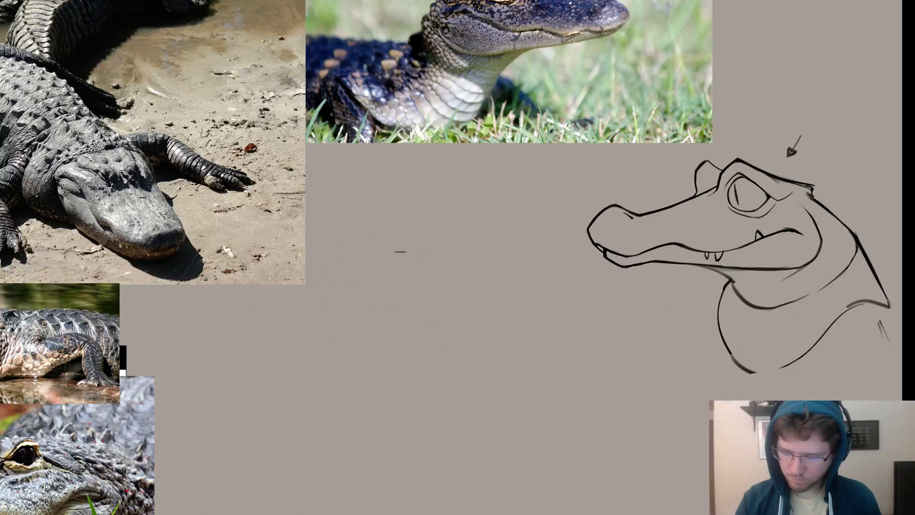
mouse_move(399, 251)
left_mouse_down()
mouse_move(417, 361)
mouse_move(508, 267)
left_mouse_up()
key("ctrl+z")
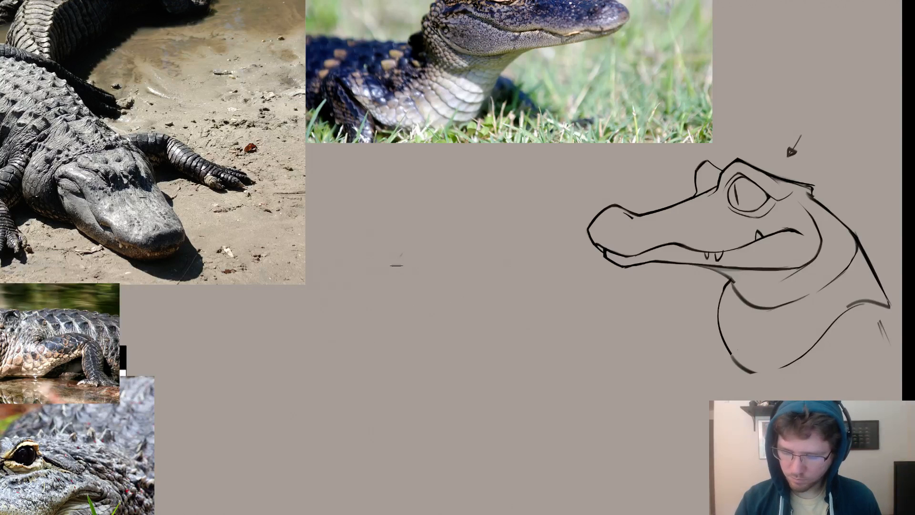
Sketch the rounded throat pouch outline of a front-view head in the empty space beside the side-view head.
mouse_move(403, 253)
left_mouse_down()
mouse_move(383, 308)
mouse_move(454, 375)
mouse_move(445, 358)
mouse_move(454, 367)
mouse_move(520, 331)
mouse_move(493, 350)
mouse_move(511, 339)
mouse_move(524, 289)
mouse_move(506, 296)
mouse_move(523, 304)
left_mouse_up()
key("e")
key("e")
mouse_move(504, 261)
left_mouse_down()
mouse_move(519, 293)
mouse_move(511, 334)
left_mouse_up()
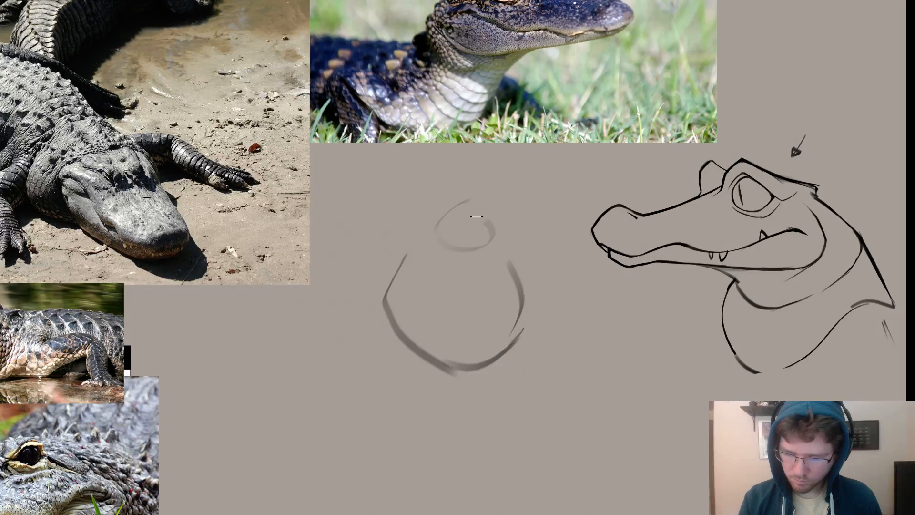
Rough in the front-view snout above the pouch, start its mouth line, and draw a vertical centre line through the head.
mouse_move(464, 207)
left_mouse_down()
mouse_move(469, 216)
mouse_move(437, 230)
mouse_move(443, 247)
left_mouse_up()
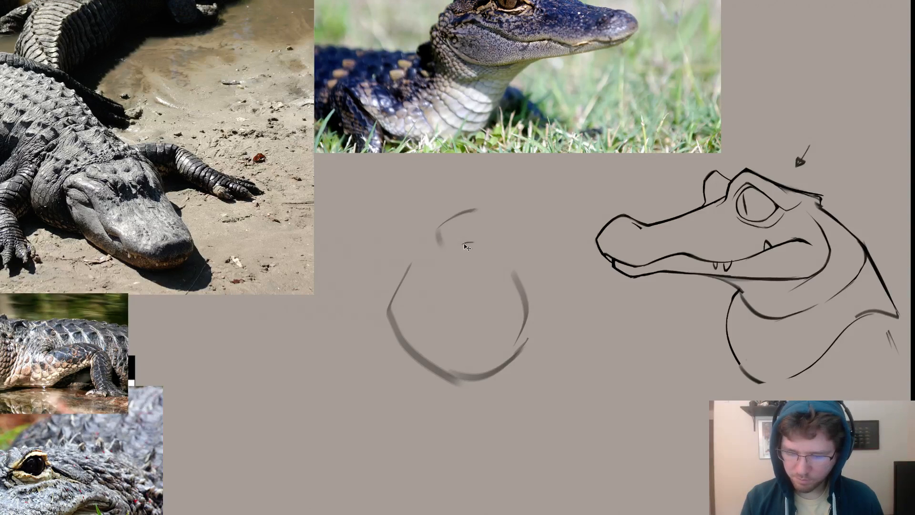
left_click_drag(473, 242, 454, 246)
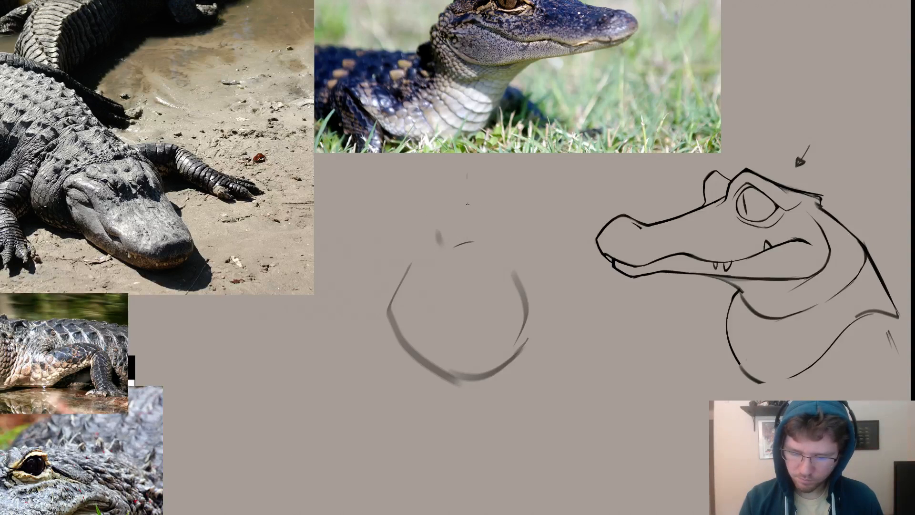
left_click_drag(467, 174, 467, 419)
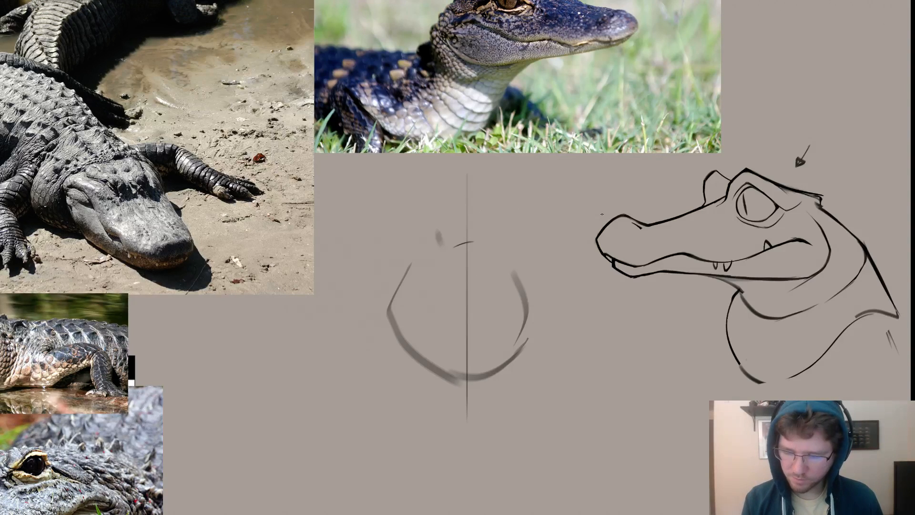
Redraw the top arc of the front-view snout across the centre line and add the mouth peak and chin curve below it.
left_click_drag(471, 211, 431, 234)
key("ctrl+z")
key("ctrl+z")
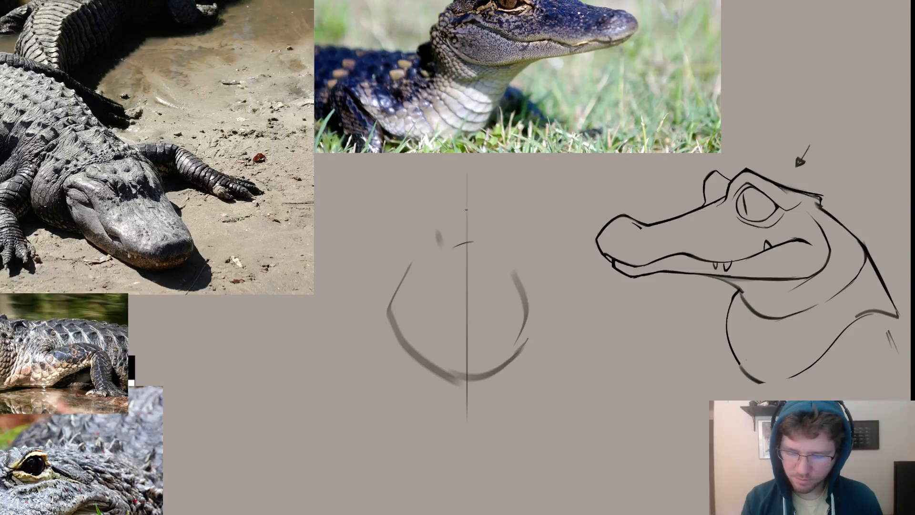
mouse_move(469, 210)
left_mouse_down()
mouse_move(432, 232)
mouse_move(498, 226)
mouse_move(466, 245)
left_mouse_up()
key("ctrl+z")
key("ctrl+z")
key("e")
key("b")
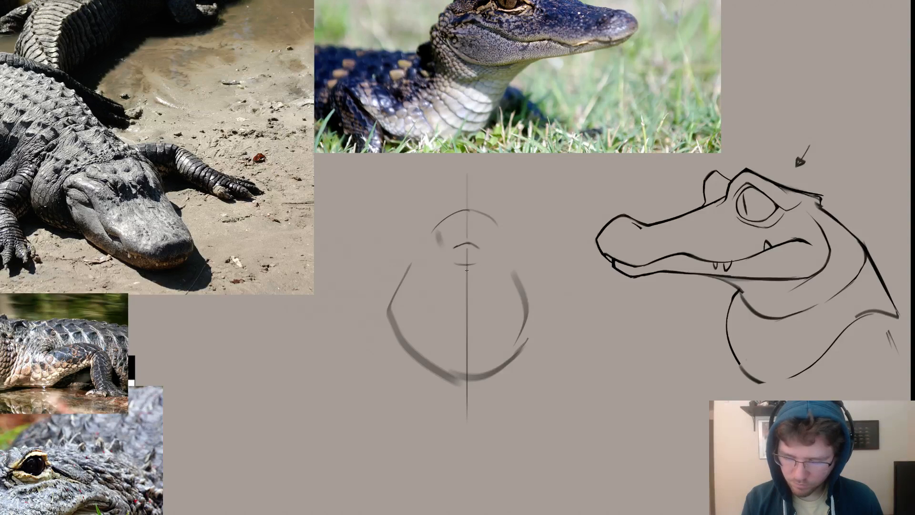
Close both sides of the front-view snout and extend the chin curve up to the mouth corners.
mouse_move(470, 266)
left_mouse_down()
mouse_move(494, 256)
mouse_move(449, 262)
mouse_move(484, 250)
left_mouse_up()
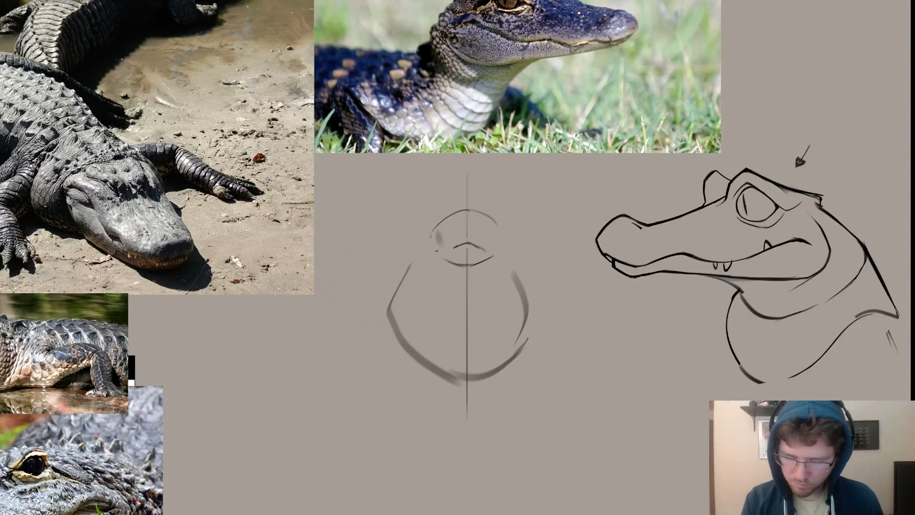
left_click_drag(432, 238, 437, 254)
mouse_move(499, 252)
left_mouse_down()
mouse_move(495, 220)
mouse_move(506, 236)
left_mouse_up()
key("ctrl+z")
key("ctrl+z")
key("ctrl+z")
left_click_drag(501, 301, 535, 287)
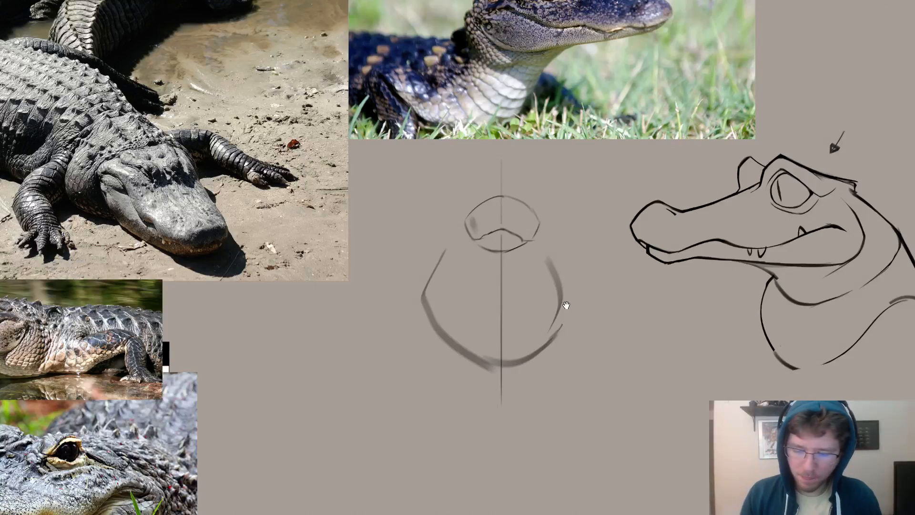
Erase the right side of the front-view throat pouch and redraw it as a cleaner curve down to the centre line.
left_click_drag(565, 305, 501, 317)
key("e")
left_click_drag(487, 273, 486, 336)
key("b")
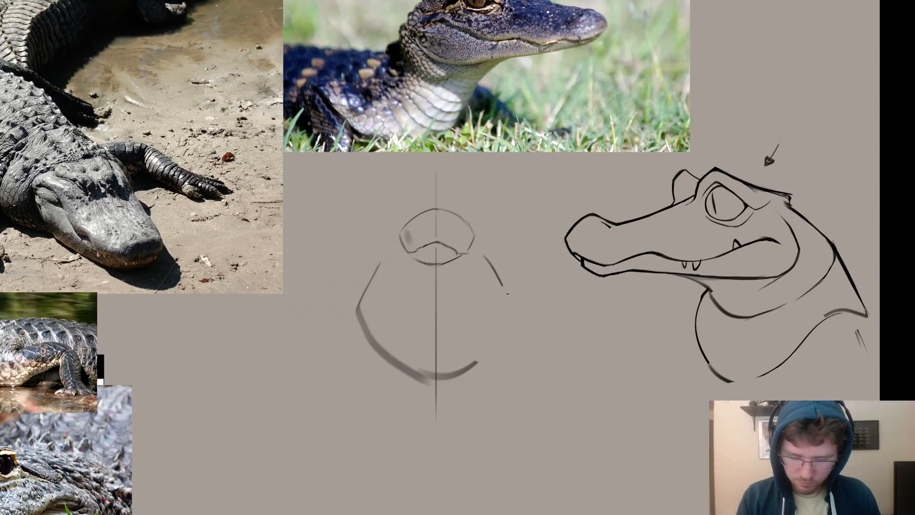
mouse_move(495, 264)
left_mouse_down()
mouse_move(524, 334)
mouse_move(480, 359)
left_mouse_up()
key("ctrl+z")
mouse_move(515, 303)
left_mouse_down()
mouse_move(506, 331)
mouse_move(456, 379)
left_mouse_up()
Clean up the front-view snout outline and darken its top arc, mouth line and right mouth corner.
left_click_drag(465, 187, 506, 203)
key("e")
left_click_drag(451, 251, 466, 300)
key("b")
key("ctrl+z")
left_click_drag(469, 243, 429, 259)
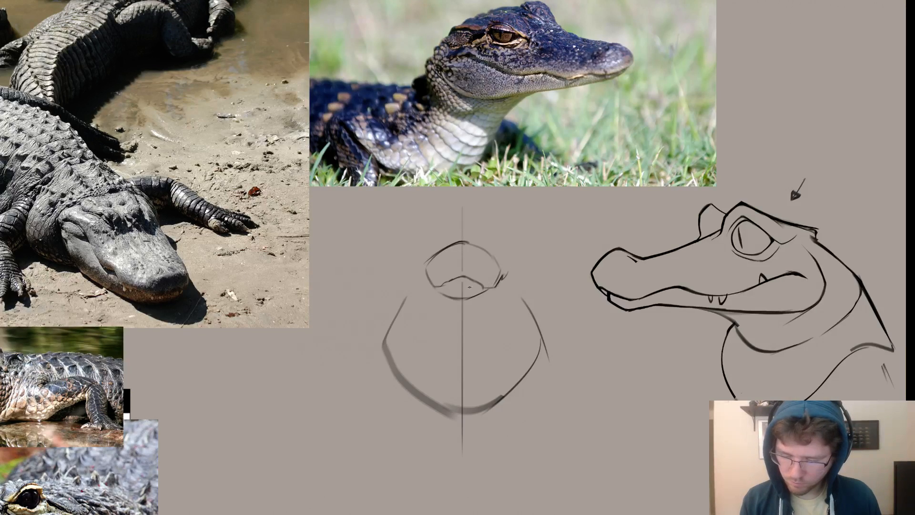
mouse_move(481, 287)
left_mouse_down()
mouse_move(439, 285)
mouse_move(461, 277)
mouse_move(439, 285)
mouse_move(462, 278)
mouse_move(486, 285)
left_mouse_up()
key("ctrl+z")
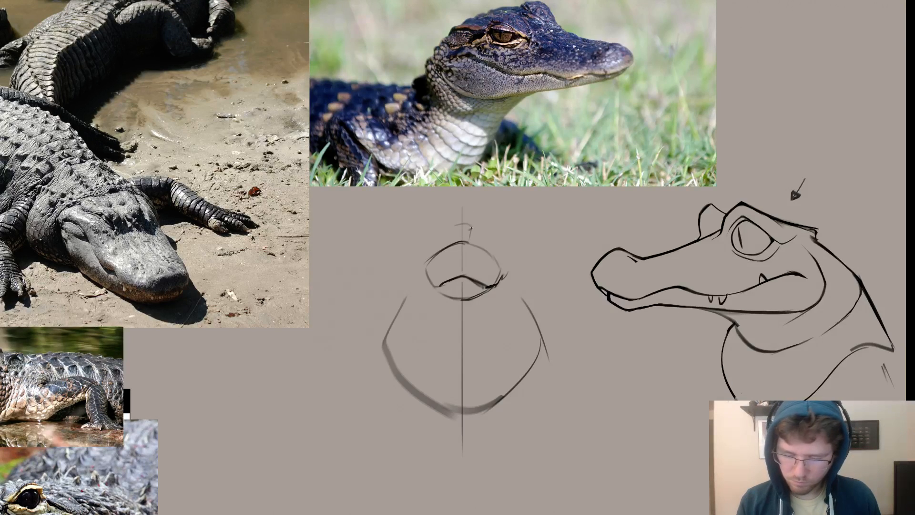
Mark the eye level across the centre line above the snout and sketch the first line of the eye area.
left_click_drag(471, 226, 495, 199)
key("ctrl+z")
key("ctrl+z")
key("ctrl+z")
left_click_drag(567, 252, 576, 250)
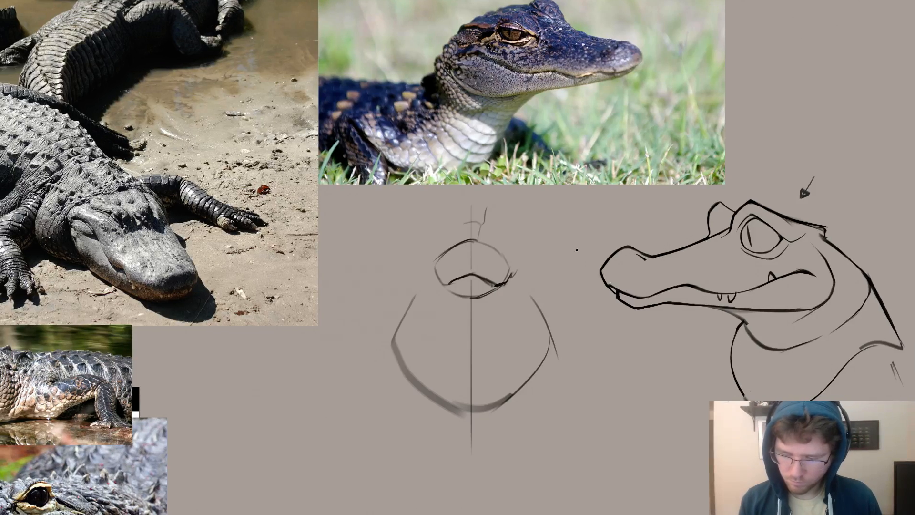
left_click_drag(397, 295, 376, 293)
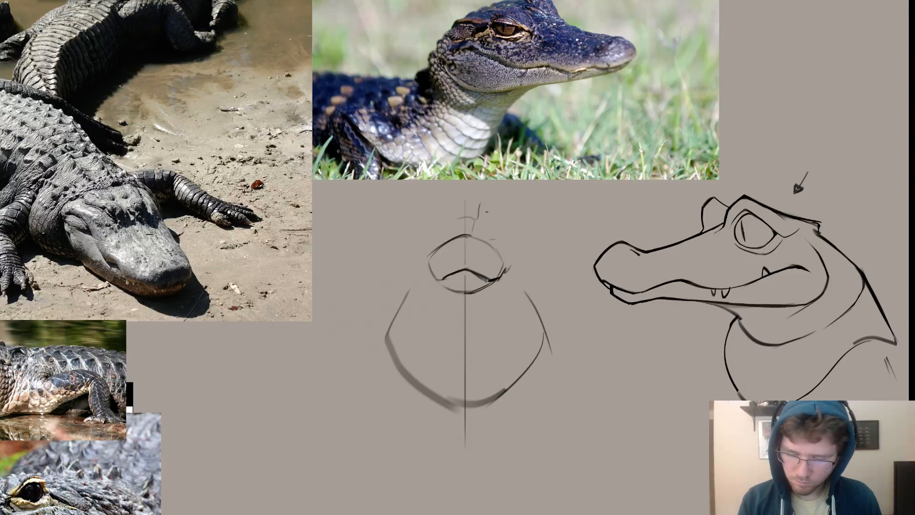
Draw a round eye with a vertical slit pupil above the snout, right of the centre line, and extend the eye-level tick toward it.
mouse_move(486, 212)
left_mouse_down()
mouse_move(489, 235)
mouse_move(502, 221)
mouse_move(499, 237)
mouse_move(481, 218)
mouse_move(502, 212)
mouse_move(499, 240)
mouse_move(481, 225)
mouse_move(482, 204)
mouse_move(477, 216)
mouse_move(484, 143)
mouse_move(496, 211)
mouse_move(510, 225)
mouse_move(497, 211)
mouse_move(509, 231)
mouse_move(505, 215)
mouse_move(500, 239)
left_mouse_up()
key("ctrl+z")
key("e")
key("b")
key("e")
left_click(506, 224)
key("b")
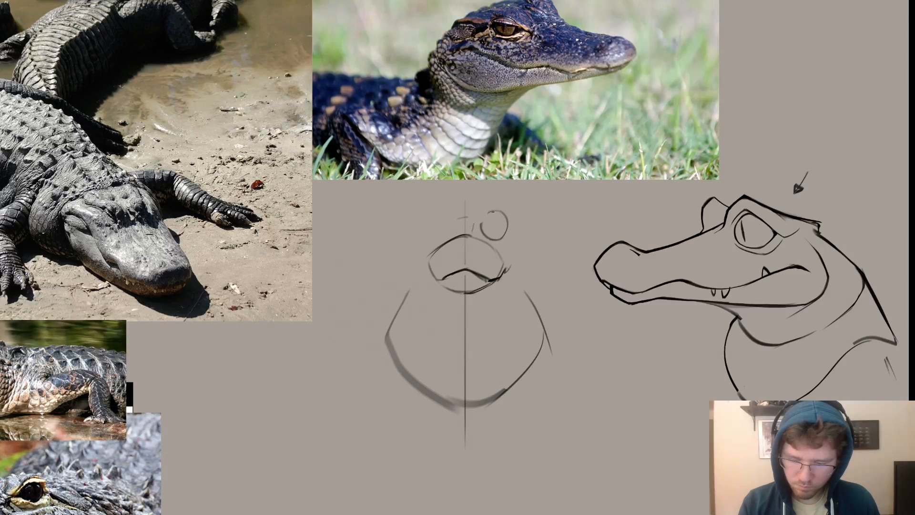
key("e")
left_click_drag(505, 216, 505, 233)
key("b")
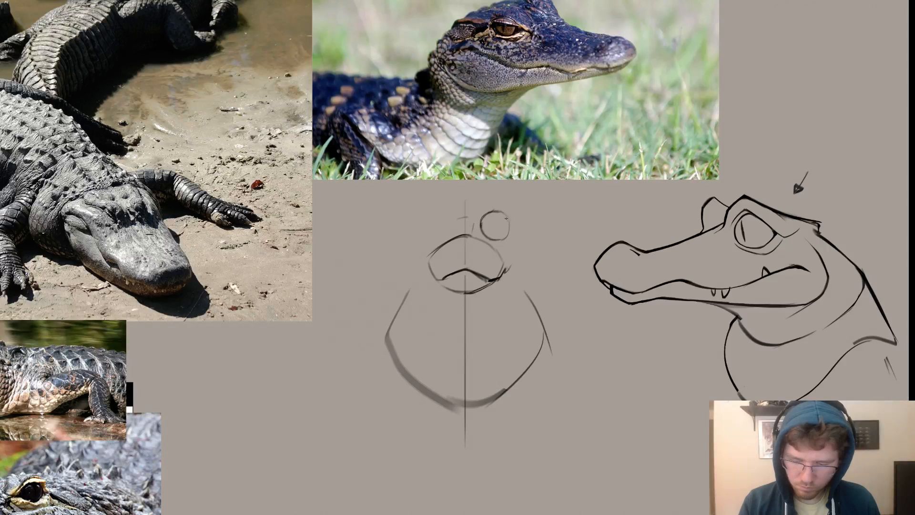
left_click_drag(493, 229, 494, 219)
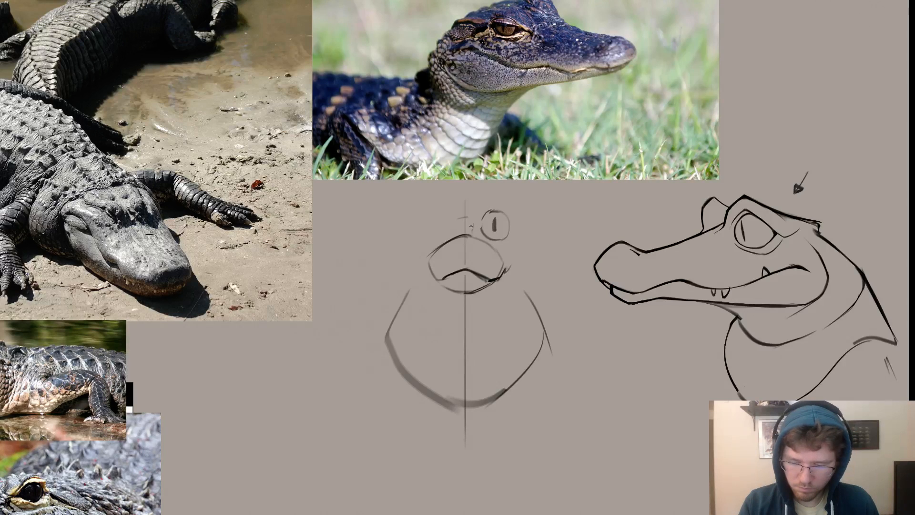
left_click_drag(466, 219, 476, 219)
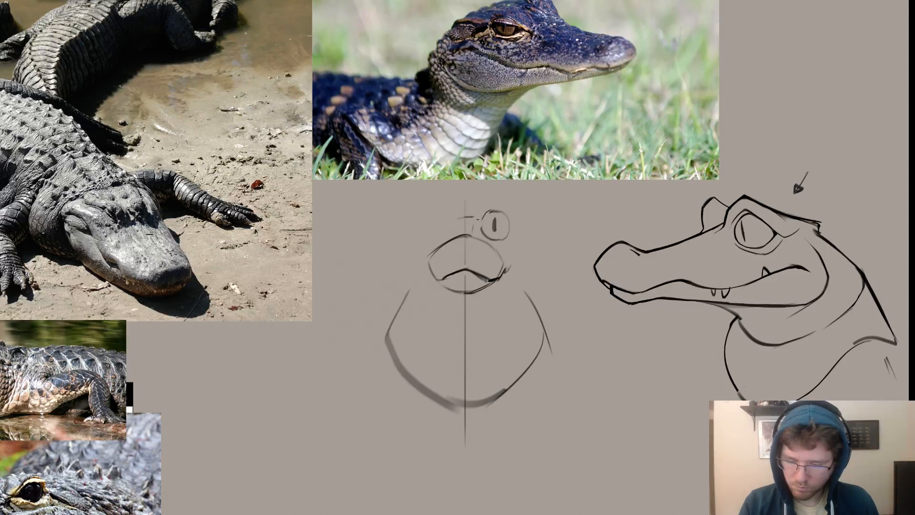
Try straight horizontal guide lines from the side-view eye across to the front-view head, and undo them.
key("ctrl+z")
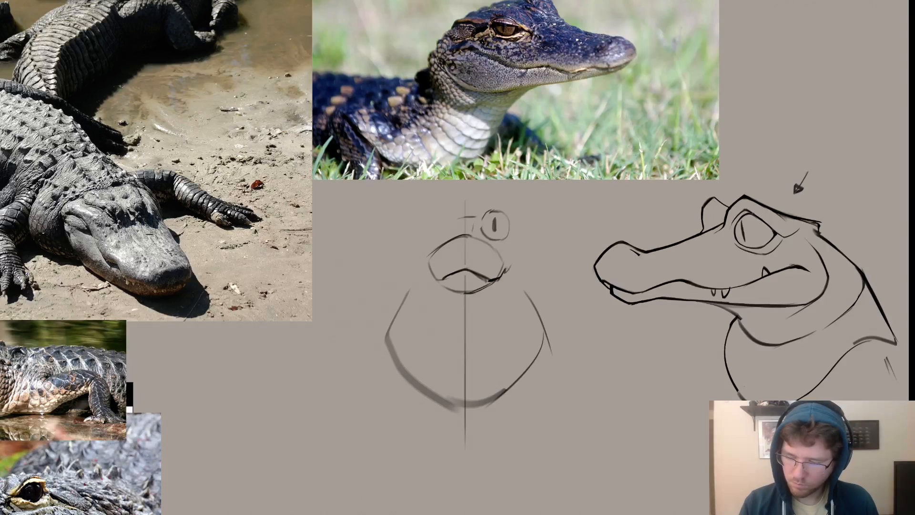
left_click_drag(742, 214, 410, 213)
key("ctrl+z")
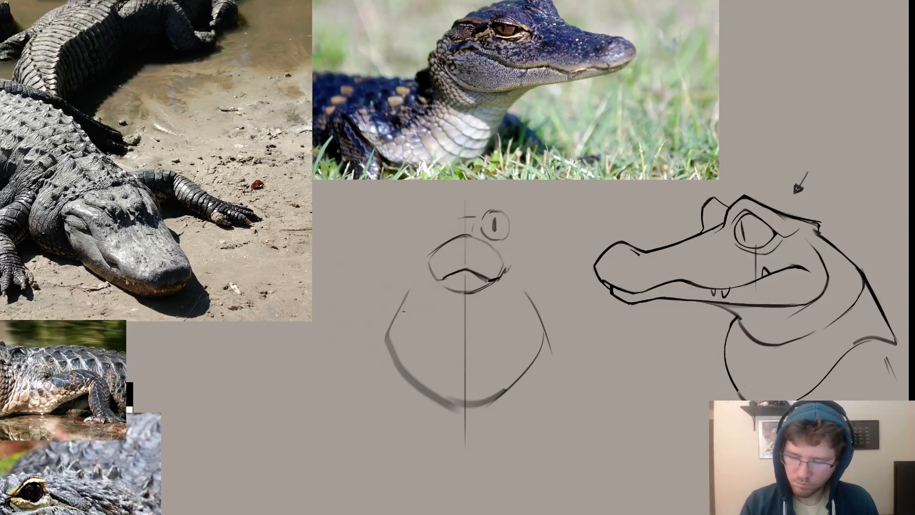
left_click_drag(757, 248, 427, 248)
key("ctrl+z")
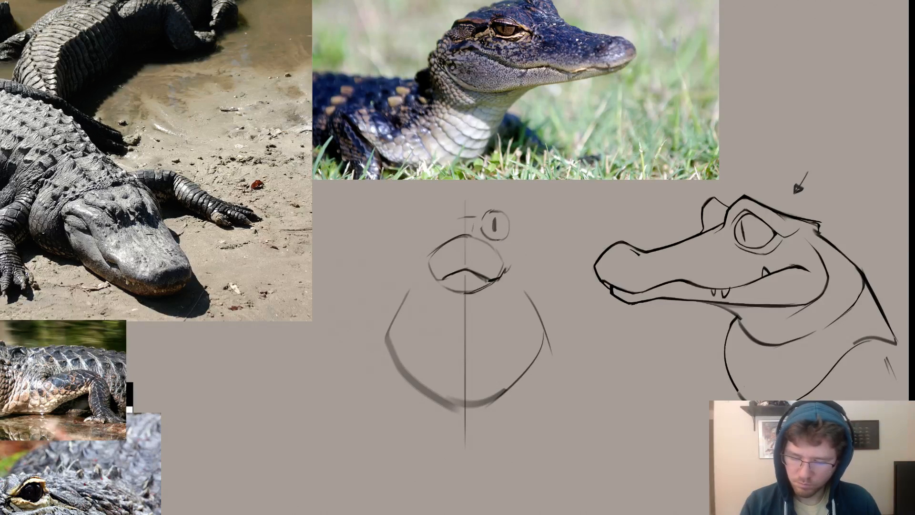
Select the front-view eye with the Lasso, shift it slightly upward with Free Transform, and deselect it.
key("l")
mouse_move(496, 243)
left_mouse_down()
mouse_move(485, 203)
mouse_move(525, 237)
left_mouse_up()
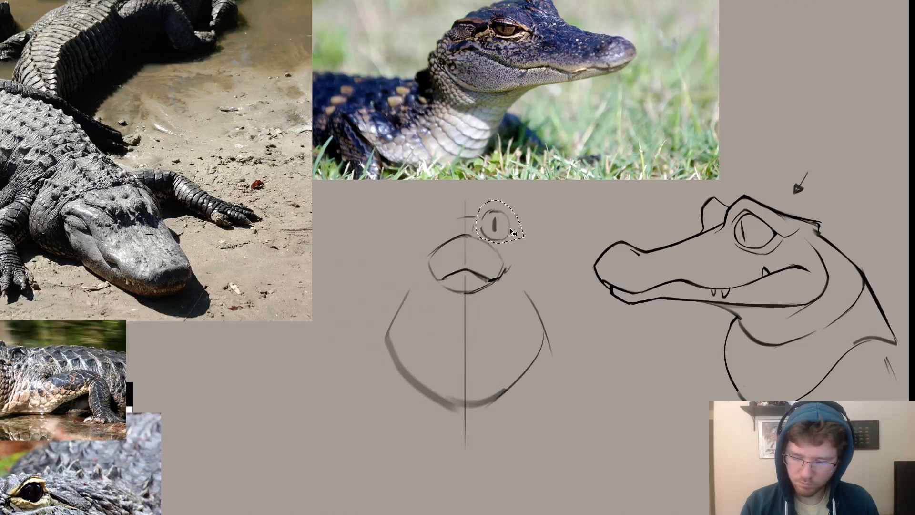
key("ctrl+t")
key("Return")
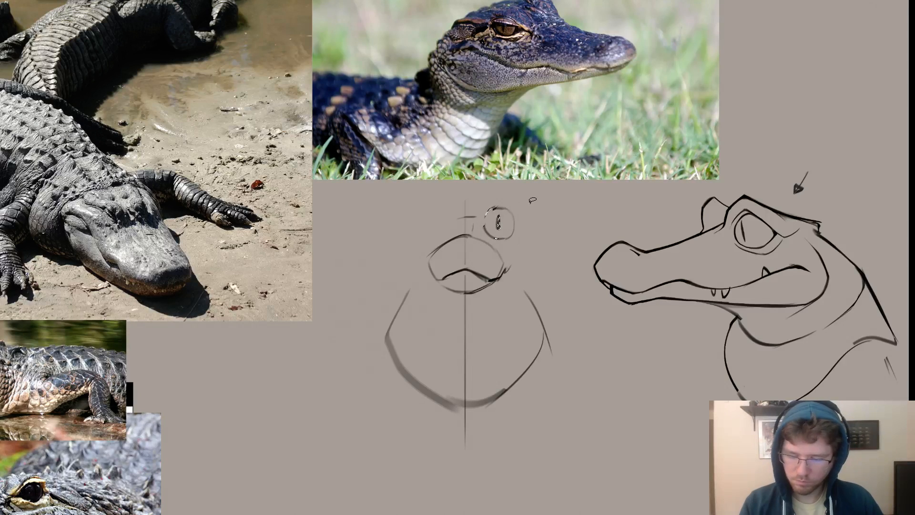
left_click_drag(506, 248, 504, 246, "ctrl")
key("ctrl+d")
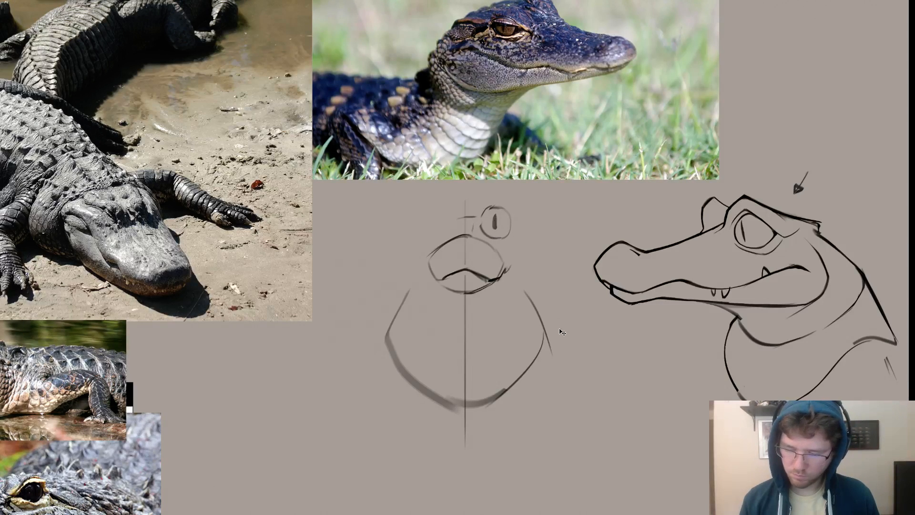
Move the front-view head slightly down to align its jaw with the side view, checking with a straight horizontal guide line.
left_click_drag(563, 329, 563, 336, "ctrl")
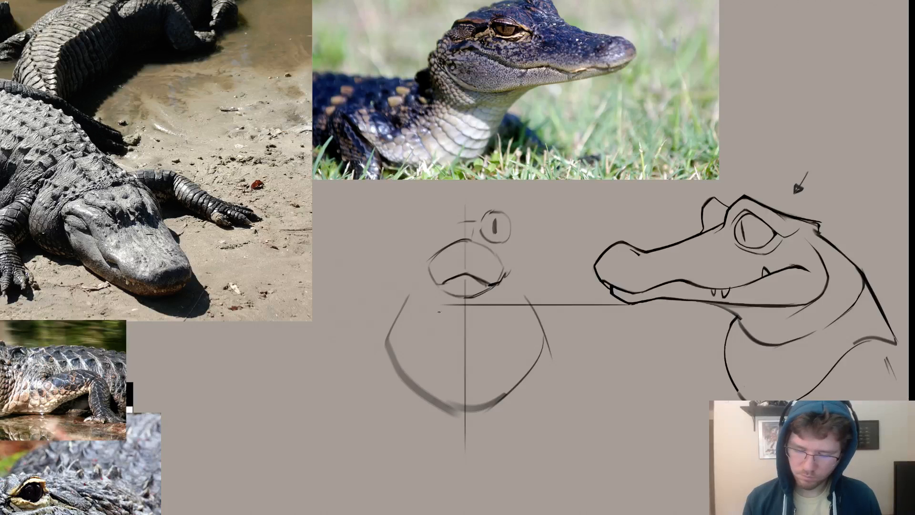
left_click_drag(495, 312, 493, 322, "ctrl")
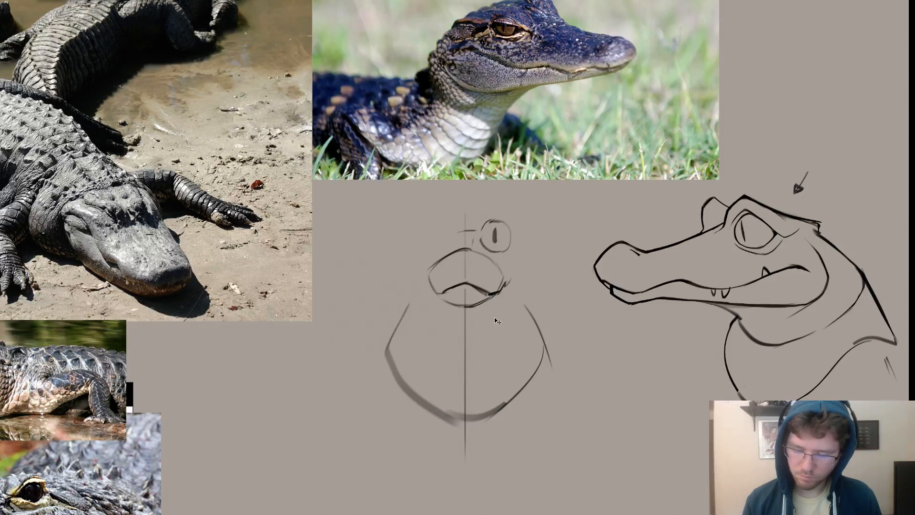
left_click_drag(496, 317, 496, 314, "ctrl")
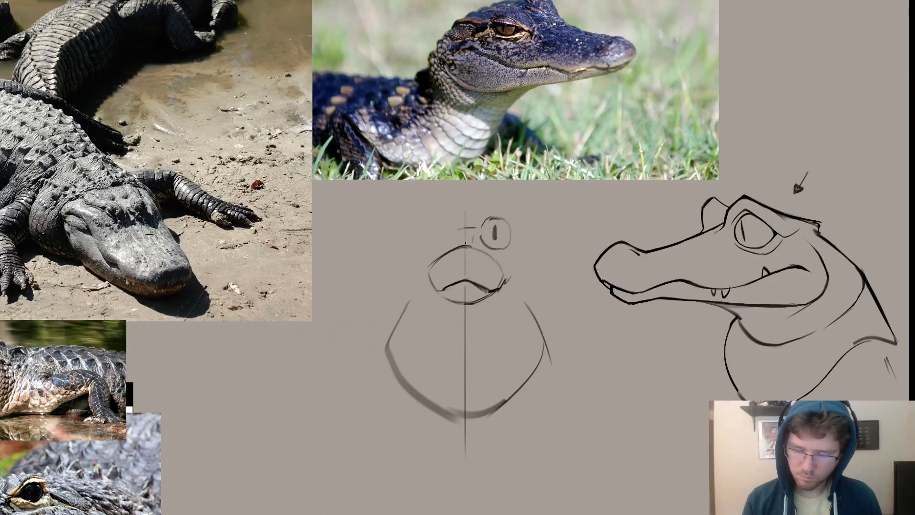
Lighten the upper outline of the front-view snout with the Eraser.
mouse_move(431, 258)
left_mouse_down()
mouse_move(460, 244)
mouse_move(471, 246)
mouse_move(450, 256)
mouse_move(494, 257)
left_mouse_up()
key("e")
key("b")
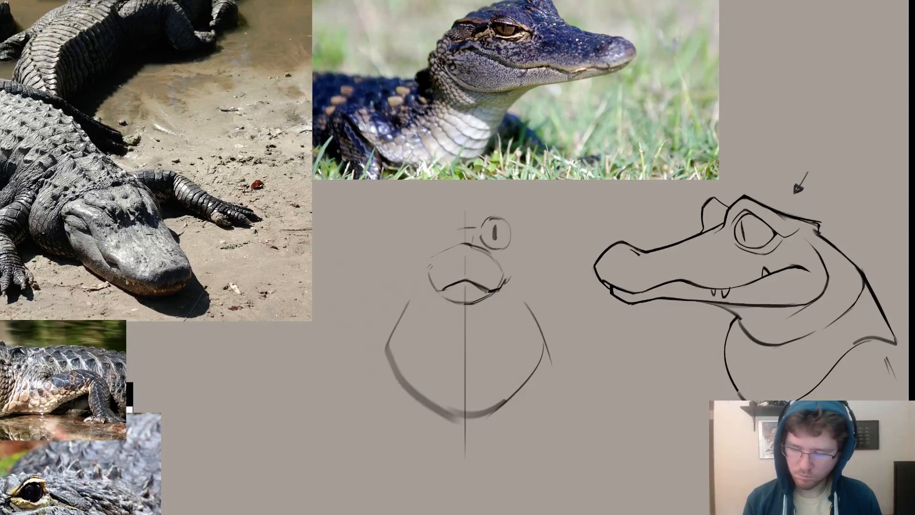
Try straight horizontal guides at several heights from the side-view eye area across to the front view, and undo them.
left_click_drag(749, 247, 449, 247)
key("ctrl+z")
left_click_drag(735, 216, 416, 216)
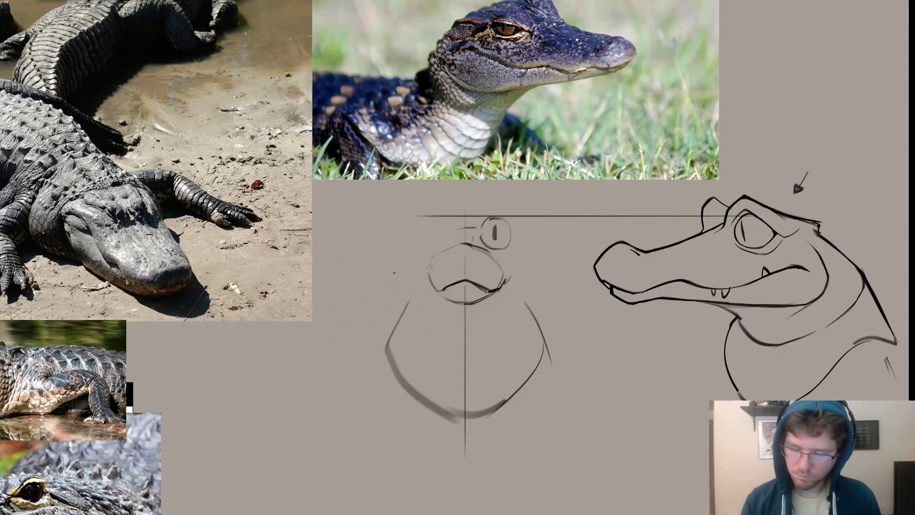
key("ctrl+z")
left_click_drag(726, 211, 429, 211)
key("ctrl+z")
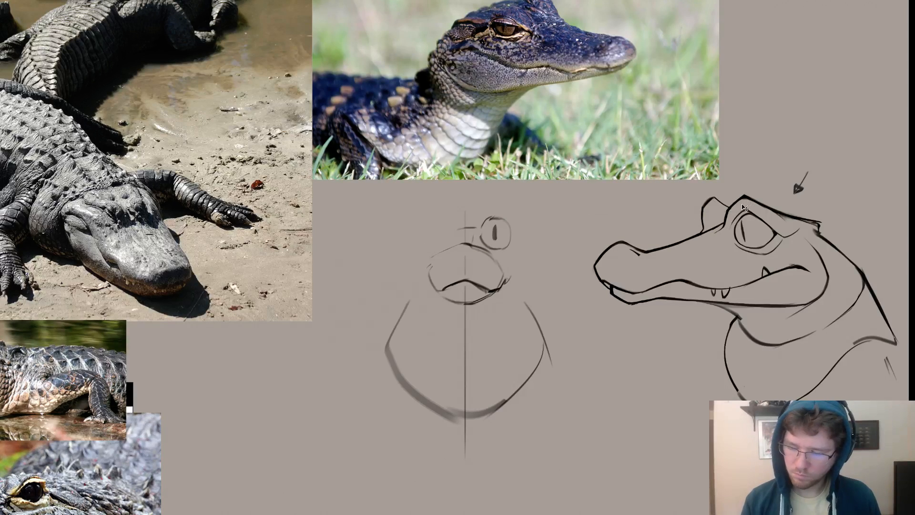
Shift the front-view eye slightly away from the centre line with the Lasso, and mark the side view's brow height above it.
left_click_drag(736, 197, 453, 197)
key("ctrl+z")
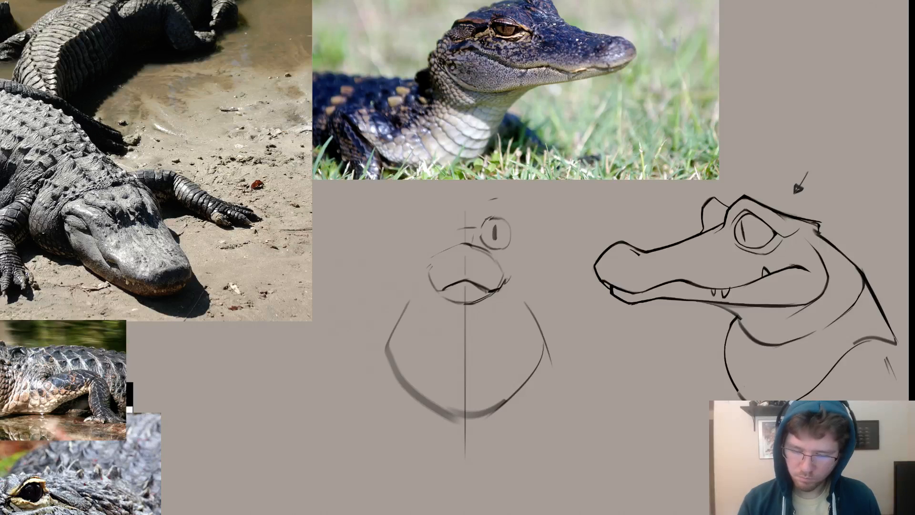
key("l")
mouse_move(497, 250)
left_mouse_down()
mouse_move(499, 207)
mouse_move(497, 251)
left_mouse_up()
left_click_drag(508, 232, 515, 232)
key("ctrl+d")
key("e")
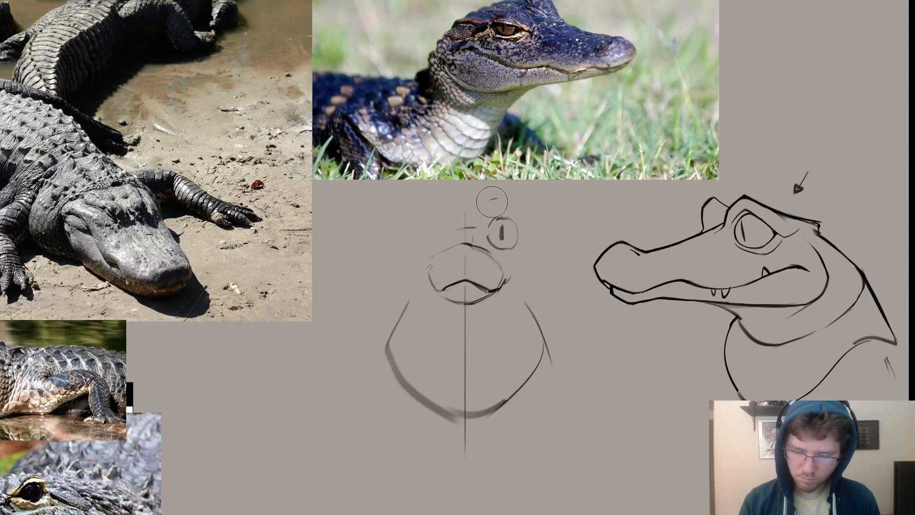
left_click_drag(492, 202, 501, 199)
key("b")
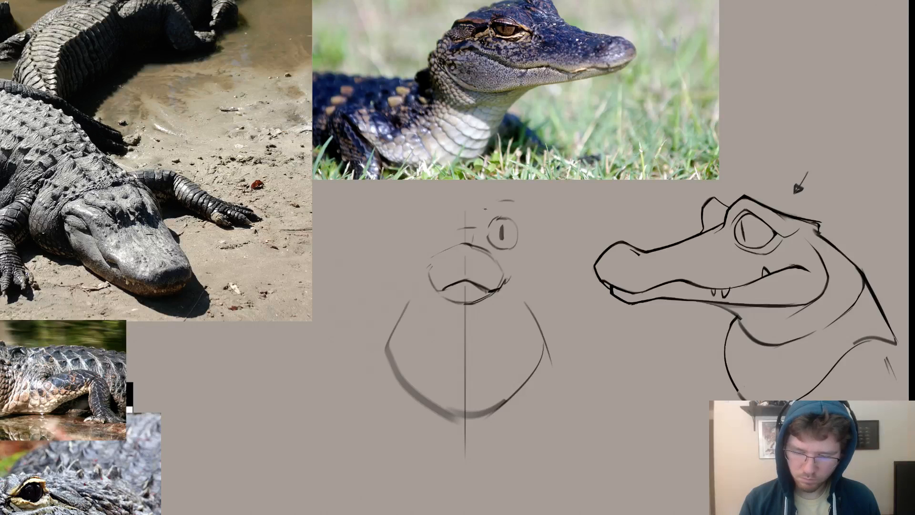
Sketch the head contour around the front-view snout, from the centre line to the left cheek and down the right cheek below the eye.
key("ctrl+z")
mouse_move(473, 224)
left_mouse_down()
mouse_move(422, 238)
mouse_move(418, 291)
left_mouse_up()
key("ctrl+z")
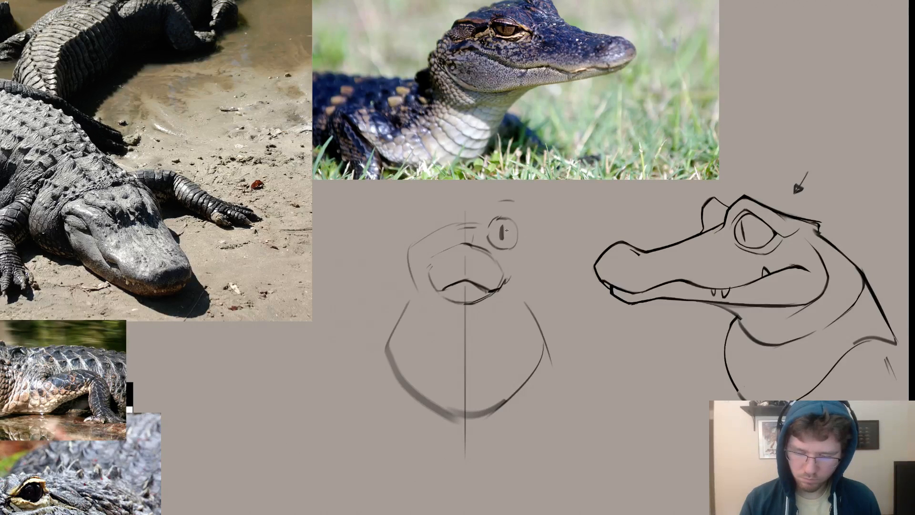
key("ctrl+z")
left_click_drag(522, 245, 526, 269)
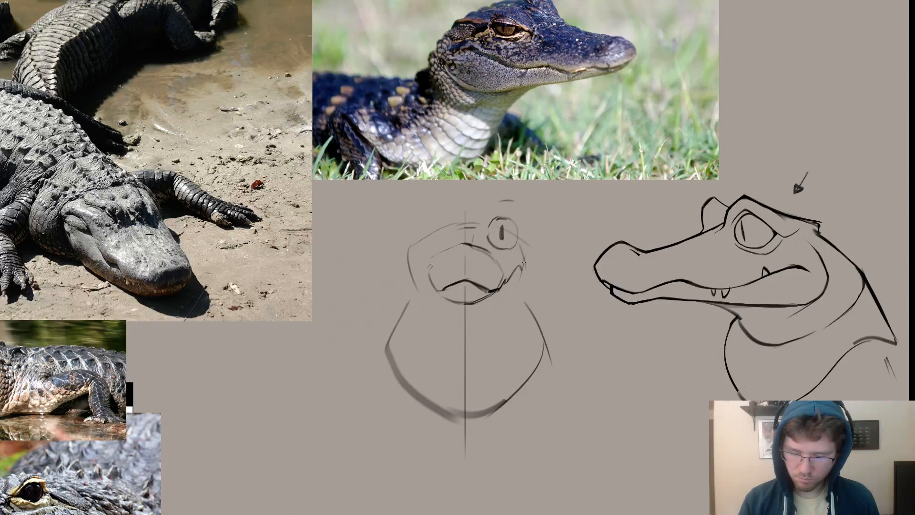
mouse_move(522, 242)
left_mouse_down()
mouse_move(532, 292)
mouse_move(497, 304)
left_mouse_up()
key("ctrl+z")
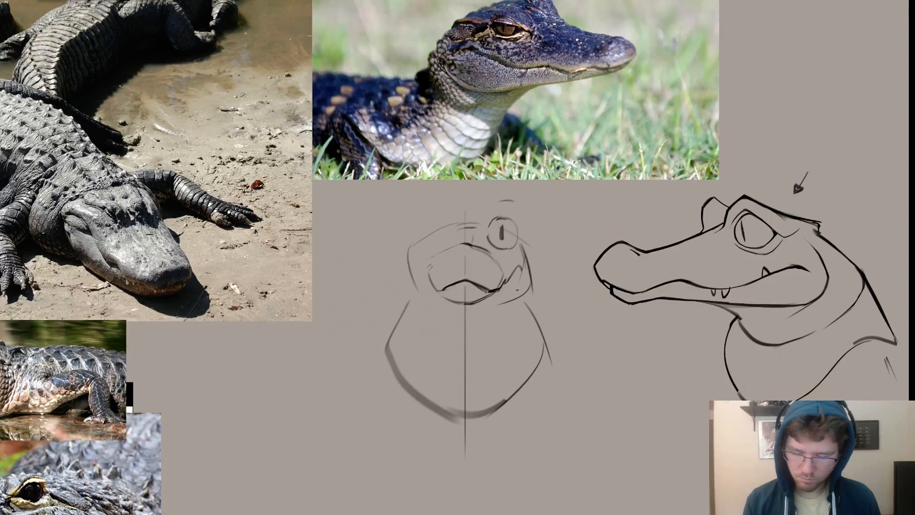
Sketch a throat curve beneath the front-view snout across the centre line, matching the throat height of the side view.
left_click_drag(429, 329, 467, 347)
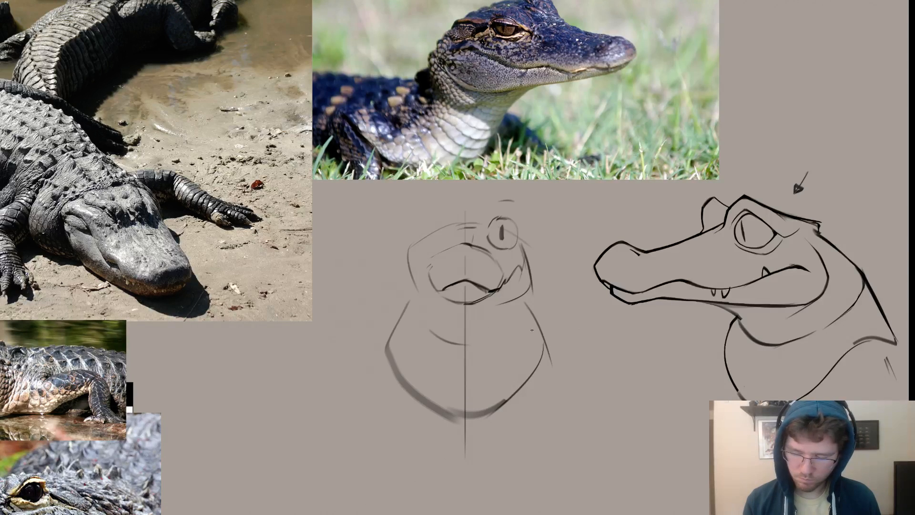
mouse_move(772, 350)
left_mouse_down()
mouse_move(452, 350)
mouse_move(507, 334)
mouse_move(465, 350)
left_mouse_up()
key("ctrl+z")
Sketch the left jaw line and the outer left cheek contour of the front-view head.
key("ctrl+z")
left_click_drag(465, 351, 497, 329)
left_click_drag(396, 291, 437, 305)
key("ctrl+z")
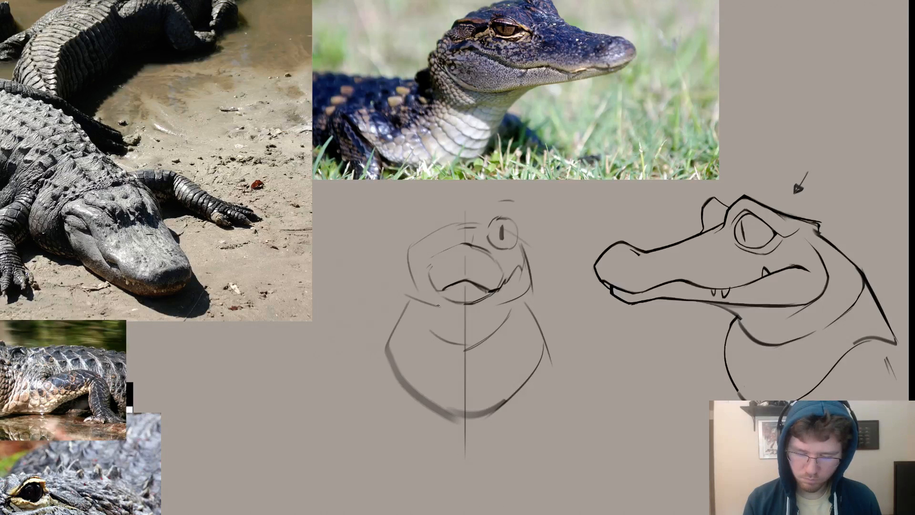
key("ctrl+z")
left_click_drag(408, 251, 400, 294)
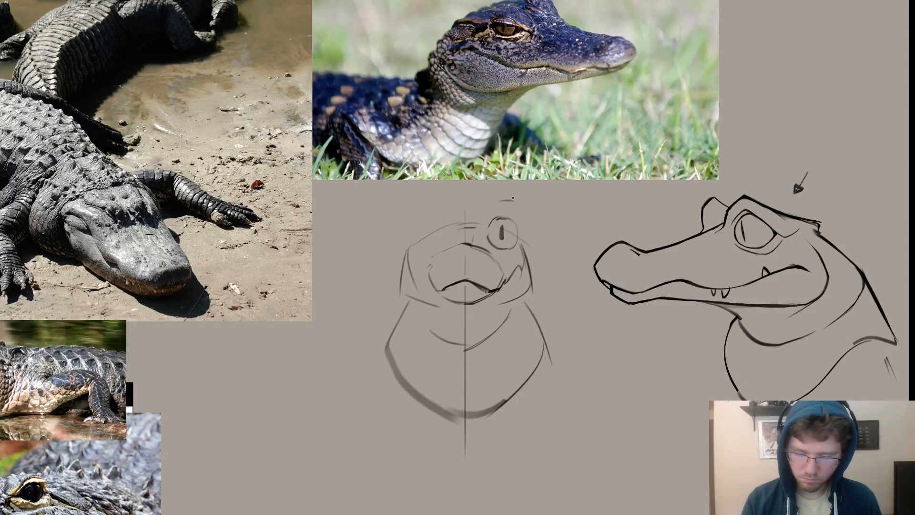
Erase the slit pupil from the front-view eye and clean up the inner edge of the eye outline.
key("e")
left_click_drag(501, 238, 502, 227)
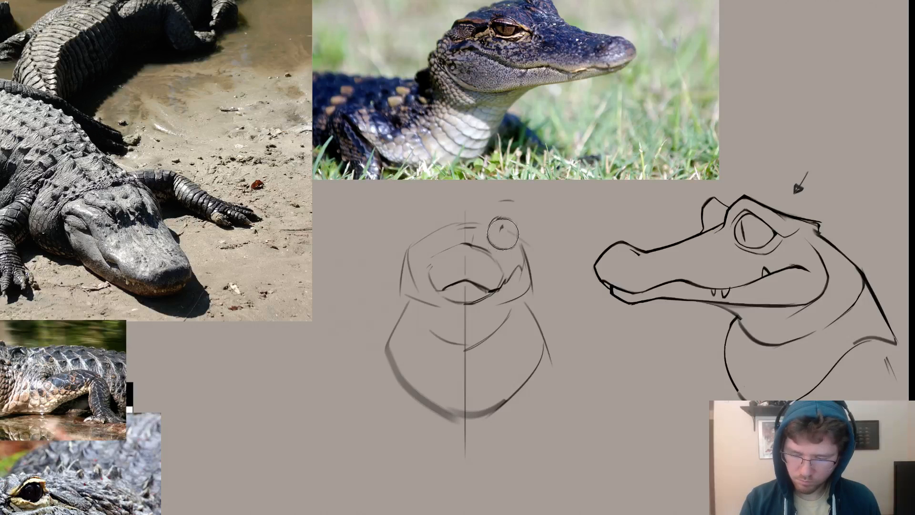
key("e")
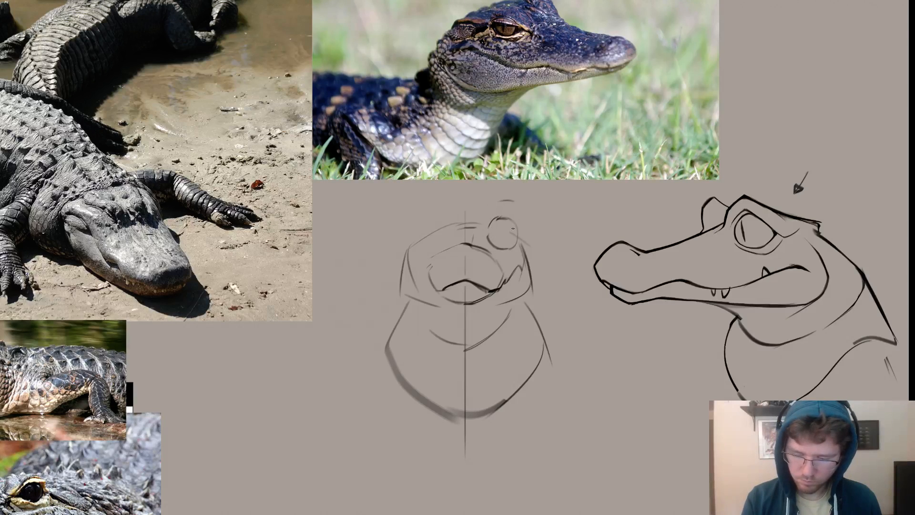
left_click_drag(490, 242, 498, 250)
key("e")
key("ctrl+z")
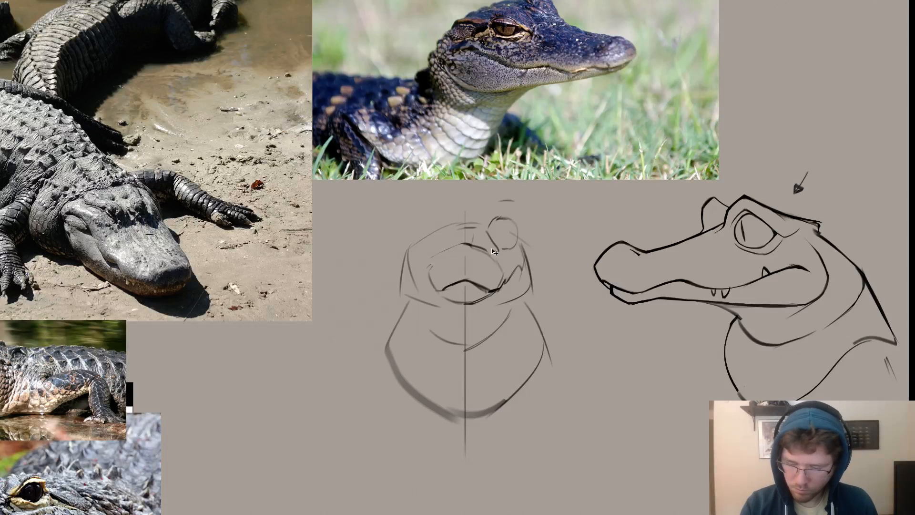
key("ctrl+z")
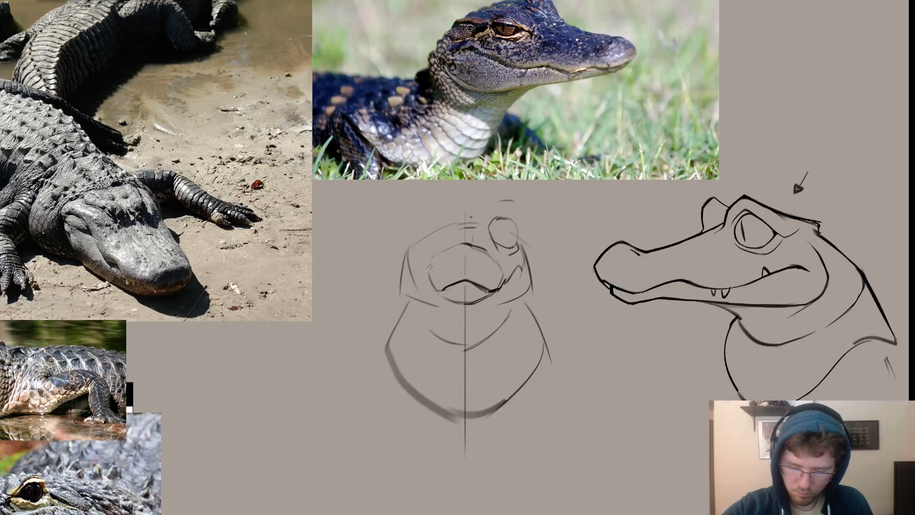
key("e")
mouse_move(501, 221)
left_mouse_down()
mouse_move(504, 231)
mouse_move(568, 210)
left_mouse_up()
Redraw the front view's right cheek as a fuller curve from below the eye, sweeping down into the throat line at the centre.
key("b")
left_click_drag(558, 295, 561, 303)
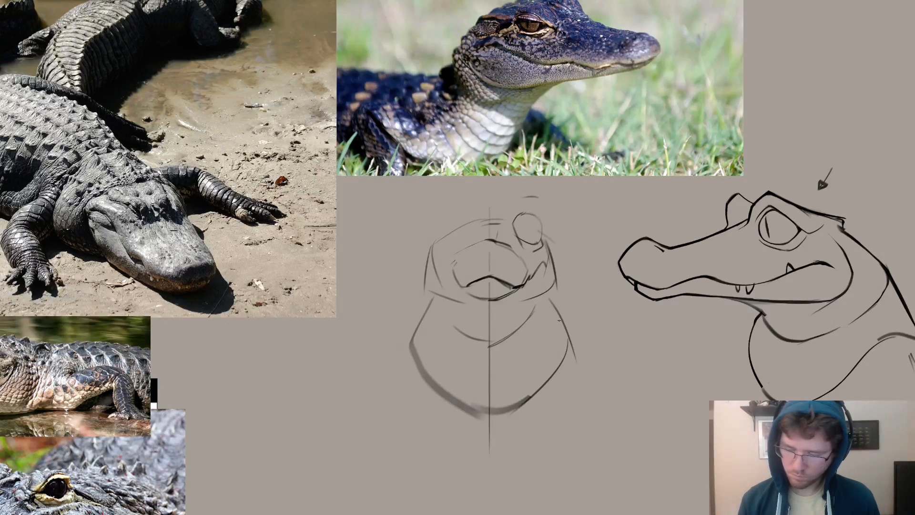
left_click_drag(551, 250, 515, 341)
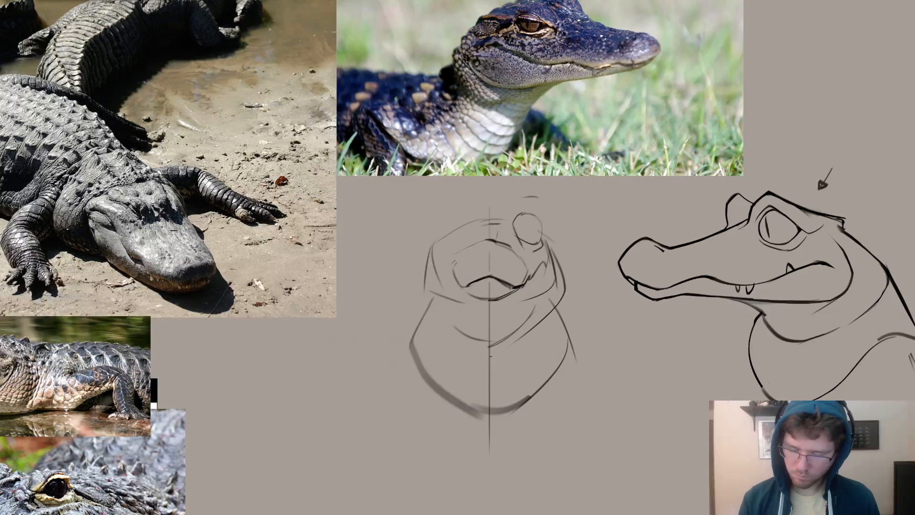
key("ctrl+z")
key("ctrl+z")
left_click_drag(555, 288, 492, 340)
key("ctrl+z")
key("ctrl+z")
mouse_move(552, 260)
left_mouse_down()
mouse_move(545, 308)
mouse_move(517, 332)
mouse_move(545, 319)
mouse_move(528, 327)
left_mouse_up()
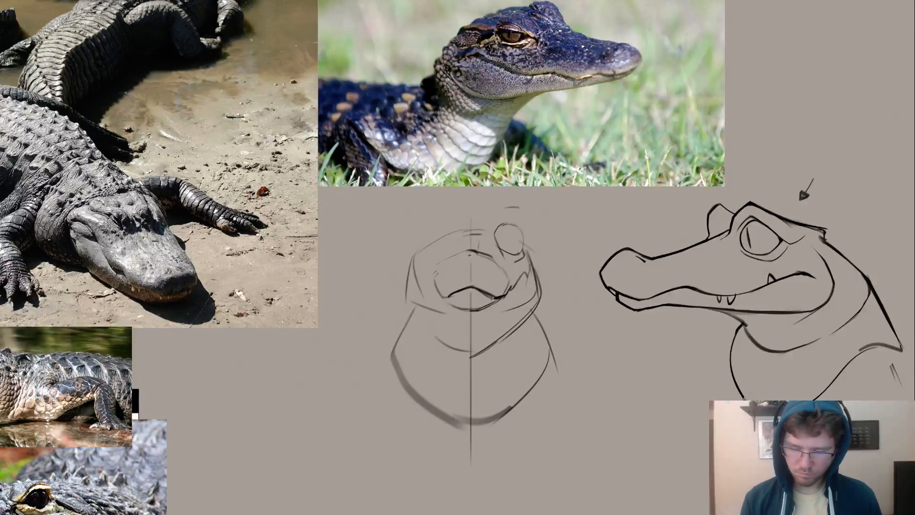
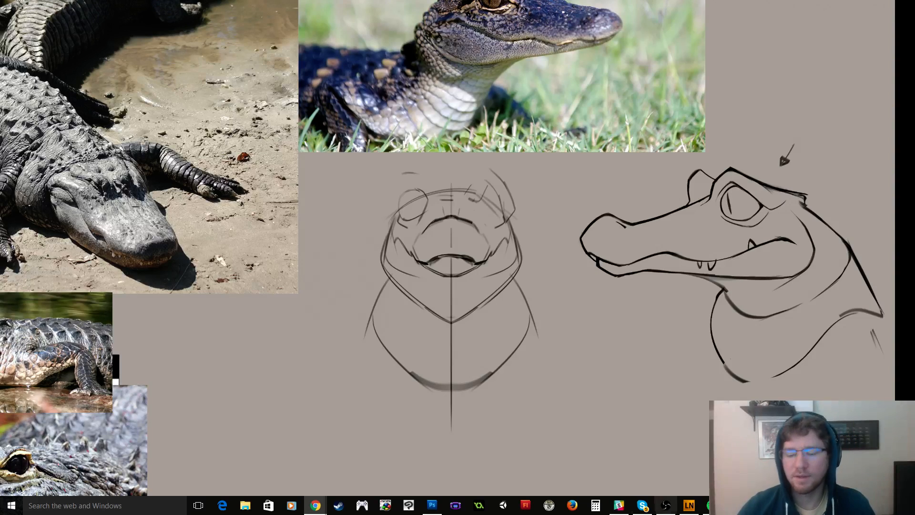
Erase the entire front-view head sketch, including its centre line and neck contour, keeping the side-view head.
left_click(581, 367)
left_click_drag(680, 330, 559, 302)
scroll(561, 299, "down", 1)
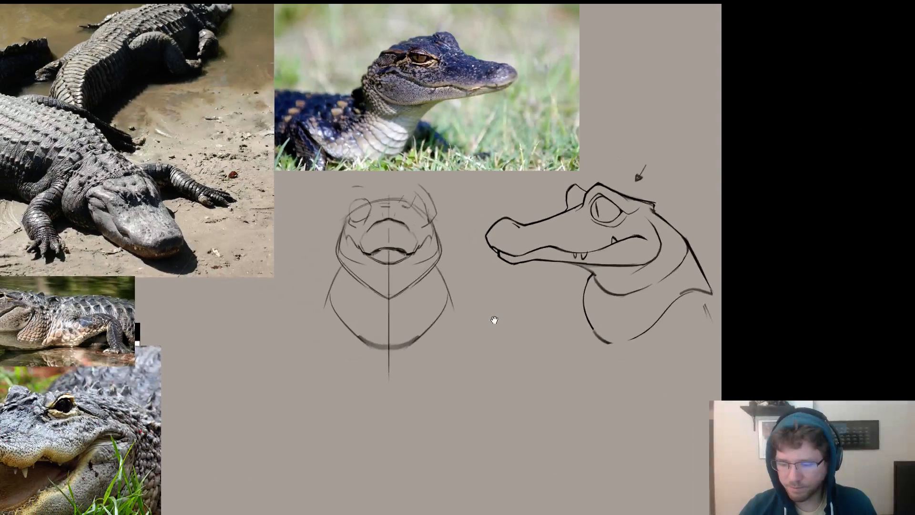
left_click_drag(492, 321, 557, 243)
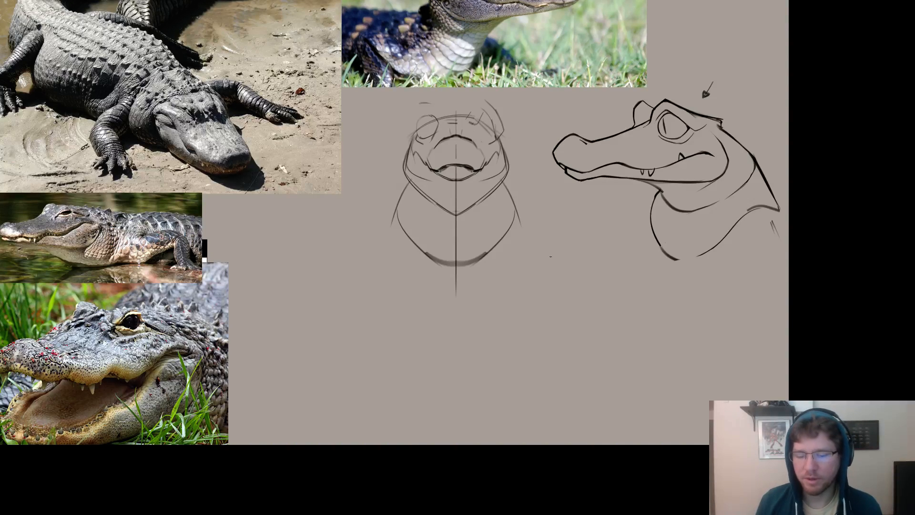
key("e")
key("]")
key("]")
key("]")
key("]")
key("]")
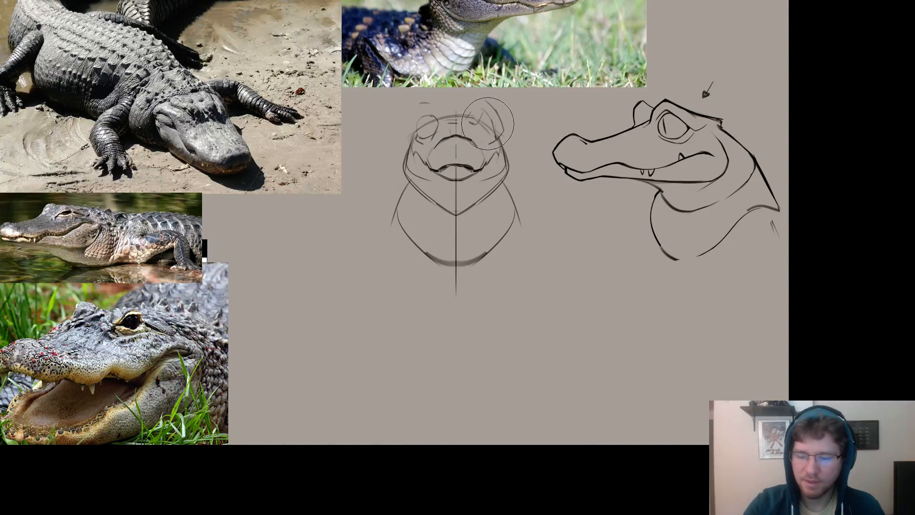
mouse_move(488, 124)
left_mouse_down()
mouse_move(400, 195)
mouse_move(451, 200)
mouse_move(488, 218)
mouse_move(500, 164)
mouse_move(407, 272)
mouse_move(422, 104)
mouse_move(445, 287)
left_mouse_up()
key("e")
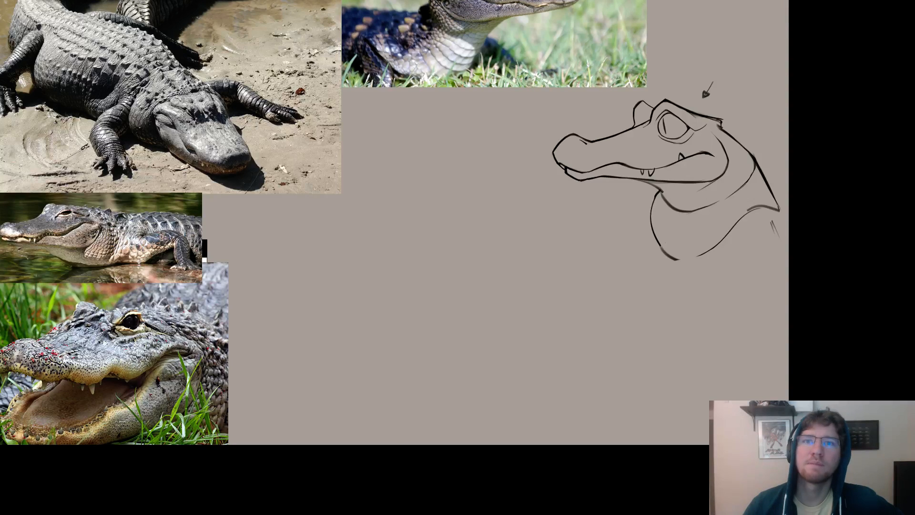
Switch to the Tumblr blog in Chrome and look at the enlarged sketch of a swordsman beside a large creature.
mouse_move(450, 1)
left_mouse_down()
mouse_move(469, 89)
mouse_move(452, 73)
left_mouse_up()
double_click(447, 59)
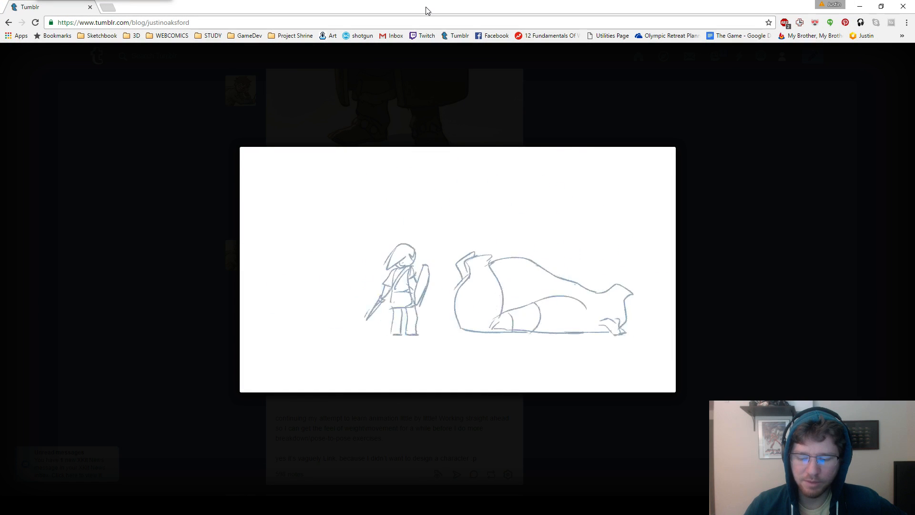
mouse_move(426, 7)
left_mouse_down()
mouse_move(419, 23)
mouse_move(418, 2)
mouse_move(446, 0)
mouse_move(372, 0)
left_mouse_up()
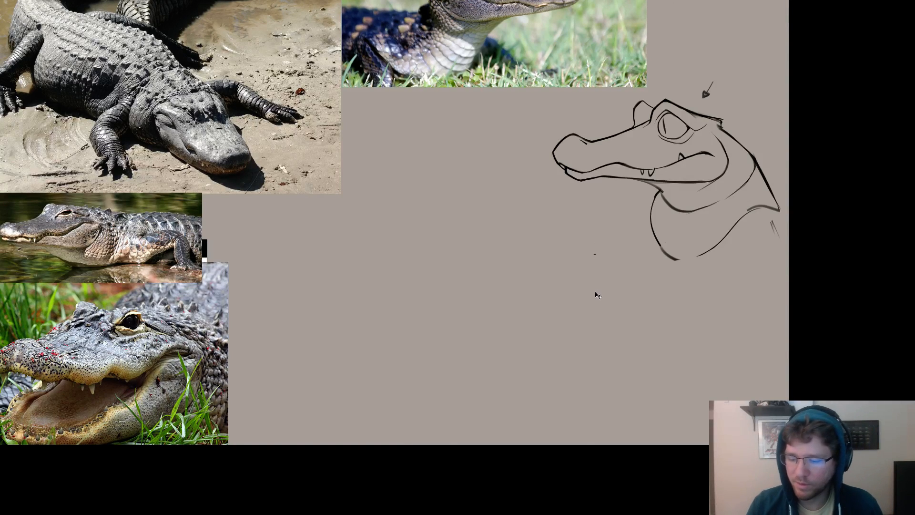
Sketch a triangle, a circle and a square in the empty space in front of the side-view head.
mouse_move(602, 258)
left_mouse_down()
mouse_move(598, 290)
mouse_move(573, 300)
mouse_move(603, 280)
left_mouse_up()
key("ctrl+z")
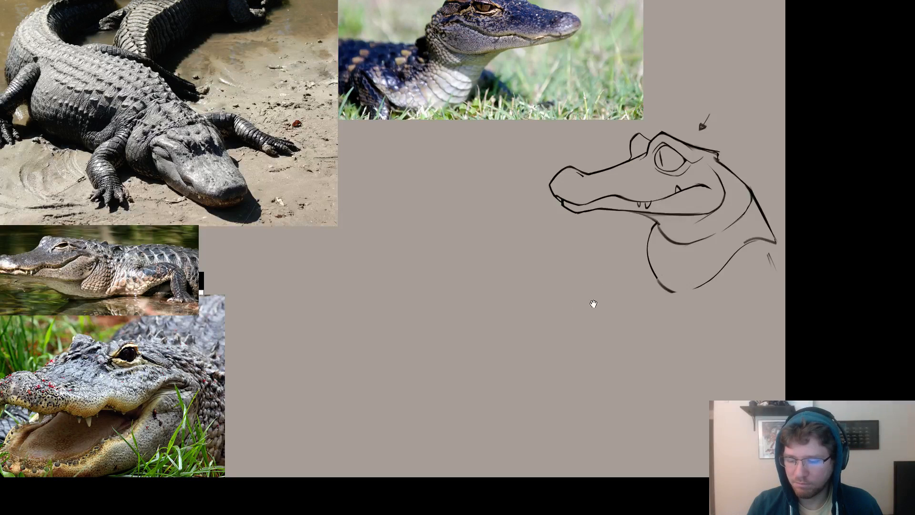
left_click_drag(623, 228, 610, 305)
left_click_drag(592, 272, 665, 266)
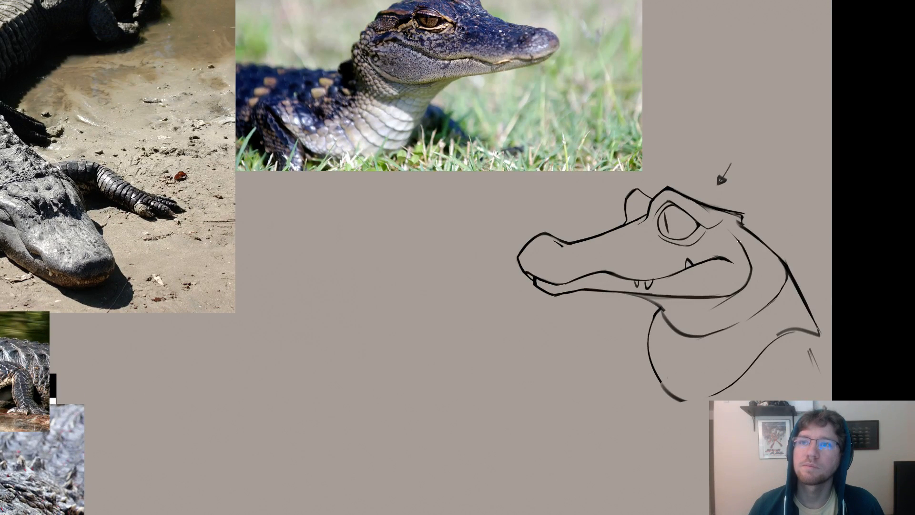
mouse_move(587, 408)
left_mouse_down()
mouse_move(663, 400)
mouse_move(615, 406)
mouse_move(687, 381)
left_mouse_up()
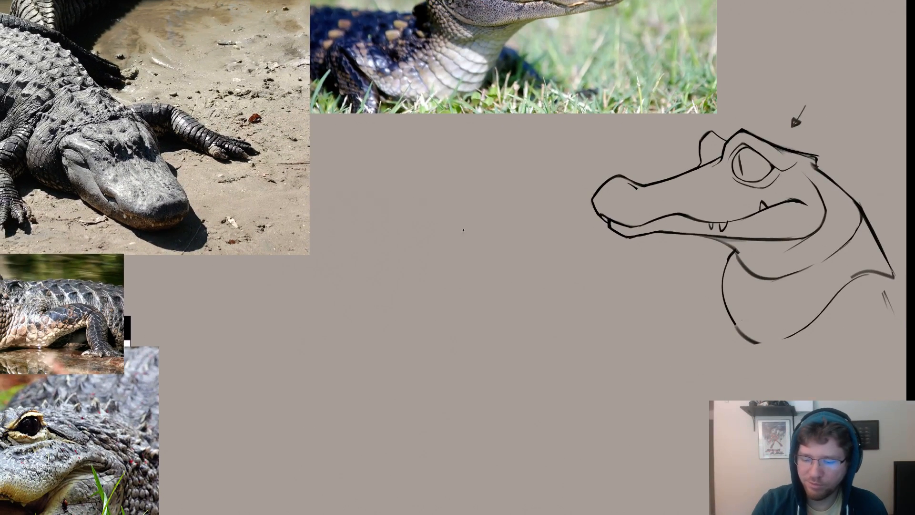
mouse_move(463, 230)
left_mouse_down()
mouse_move(455, 267)
mouse_move(495, 264)
mouse_move(466, 227)
left_mouse_up()
mouse_move(400, 312)
left_mouse_down()
mouse_move(372, 337)
mouse_move(425, 348)
mouse_move(398, 314)
left_mouse_up()
mouse_move(539, 303)
left_mouse_down()
mouse_move(498, 304)
mouse_move(504, 364)
mouse_move(564, 356)
mouse_move(552, 304)
mouse_move(514, 301)
mouse_move(501, 329)
mouse_move(520, 302)
mouse_move(509, 360)
mouse_move(564, 361)
mouse_move(560, 306)
mouse_move(510, 307)
left_mouse_up()
key("ctrl+z")
key("ctrl+z")
left_click_drag(566, 300, 586, 148)
left_click_drag(538, 299, 460, 395)
Duplicate the side-view head's layer and place the copy beneath the original head.
key("Tab")
left_click_drag(583, 307, 508, 294)
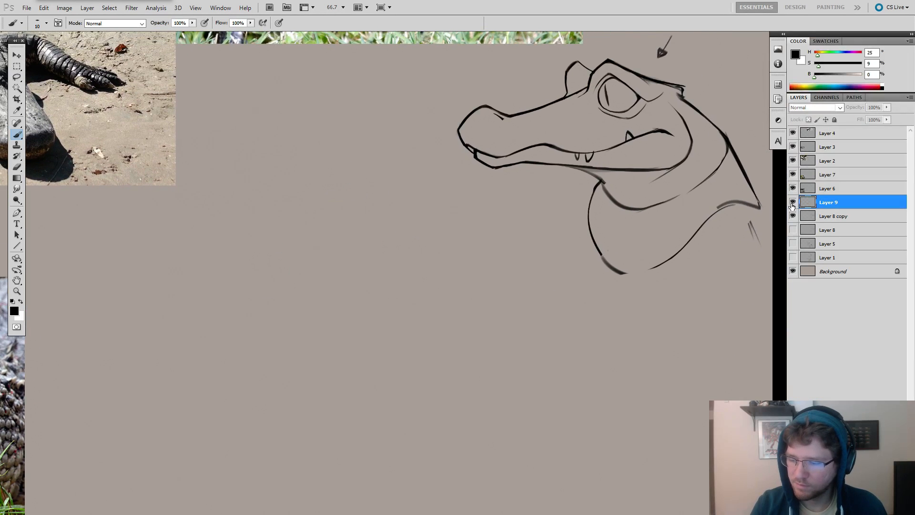
left_click(806, 217)
left_click_drag(630, 172, 576, 398, "ctrl+alt")
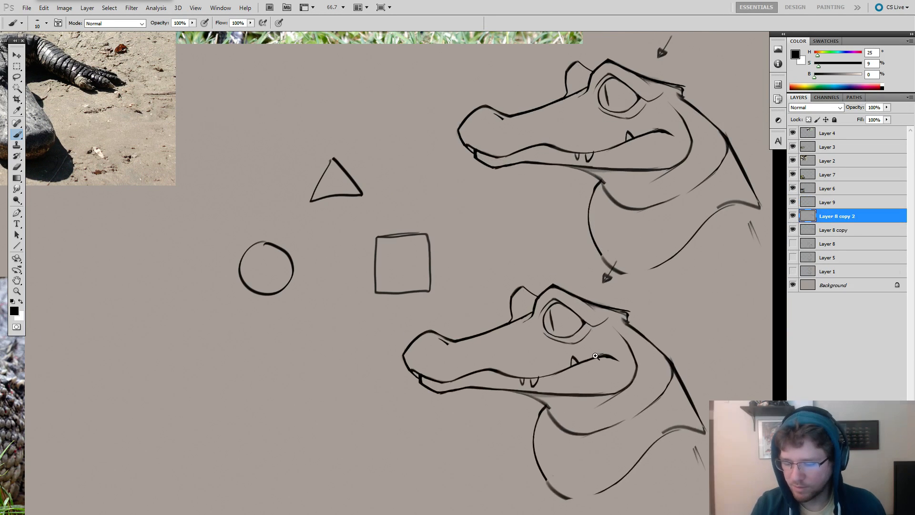
left_click_drag(618, 353, 583, 224)
left_click_drag(595, 257, 626, 260, "ctrl")
Lower the opacity of the duplicated head layer to 25% as a faint drawing guide.
key("e")
mouse_move(460, 223)
left_mouse_down()
mouse_move(509, 251)
mouse_move(503, 247)
left_mouse_up()
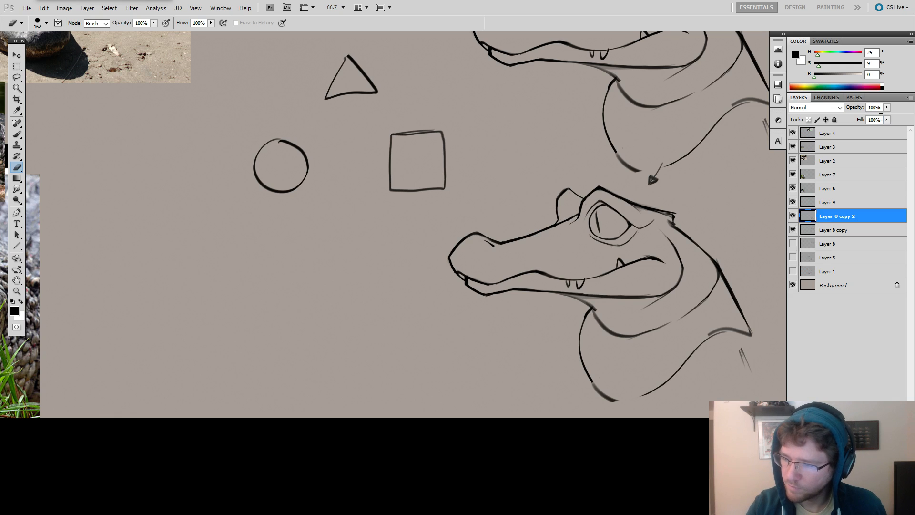
left_click(886, 107)
left_click_drag(887, 117, 852, 123)
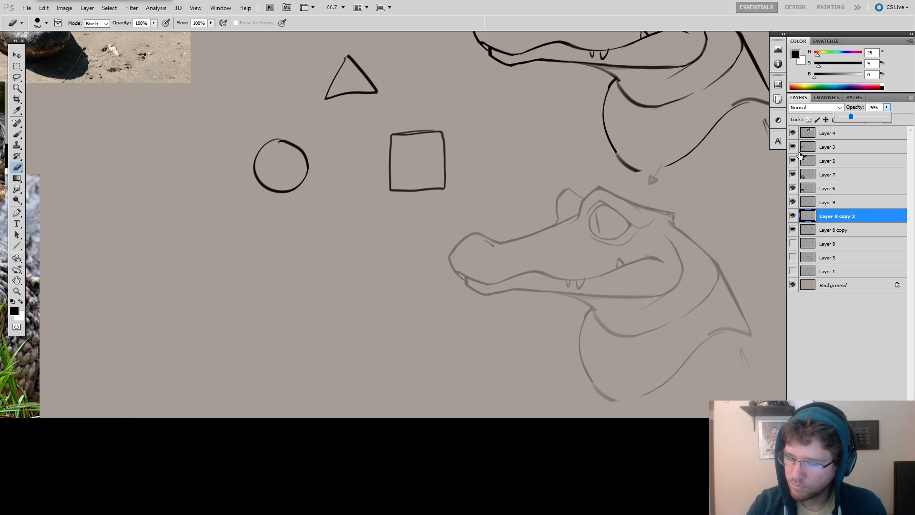
key("Return")
Scale the faded head down slightly and duplicate it twice, arranging three faint heads in a row.
mouse_move(541, 254)
left_mouse_down("ctrl")
mouse_move(559, 263)
mouse_move(548, 251)
left_mouse_up("ctrl")
key("ctrl+t")
left_click_drag(453, 160, 511, 204, "shift")
key("Return")
key("f")
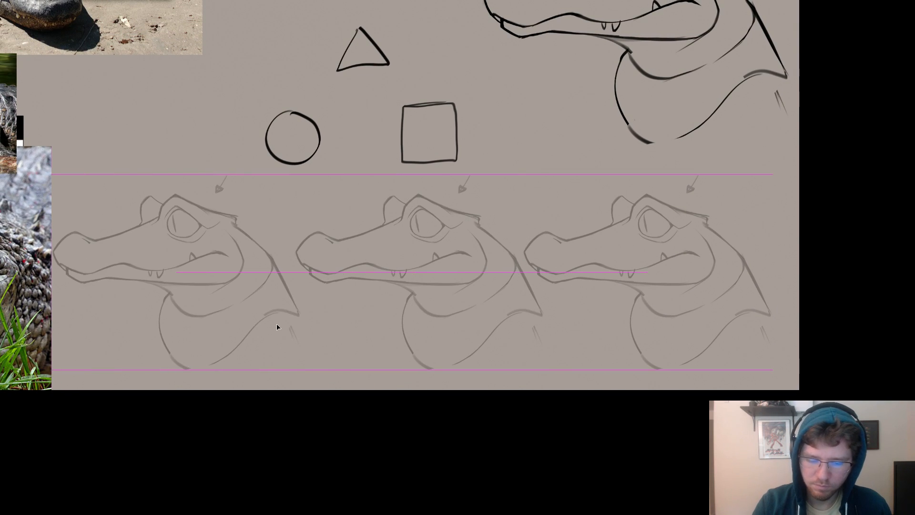
left_click_drag(278, 327, 280, 327)
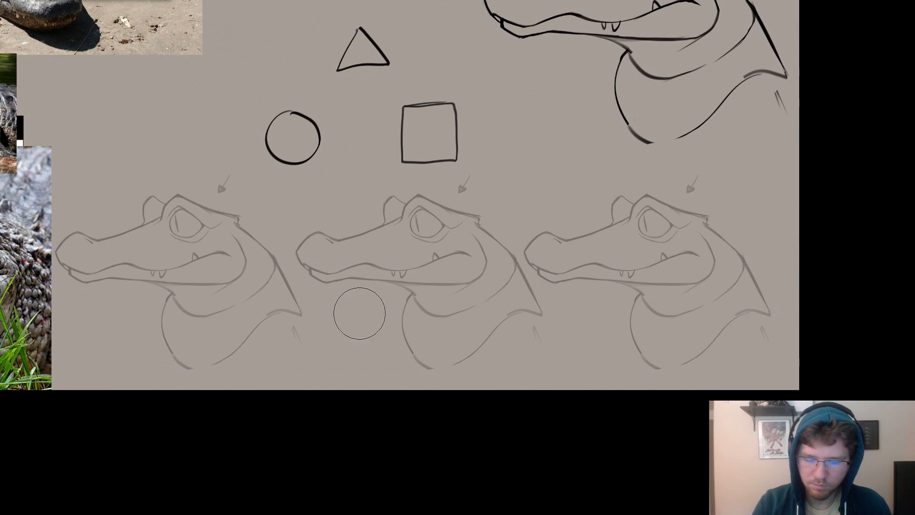
Make Layer 9 the active layer for drawing over the first faded head in the row.
key("Tab")
left_click(792, 203)
left_click(793, 204)
left_click(812, 204)
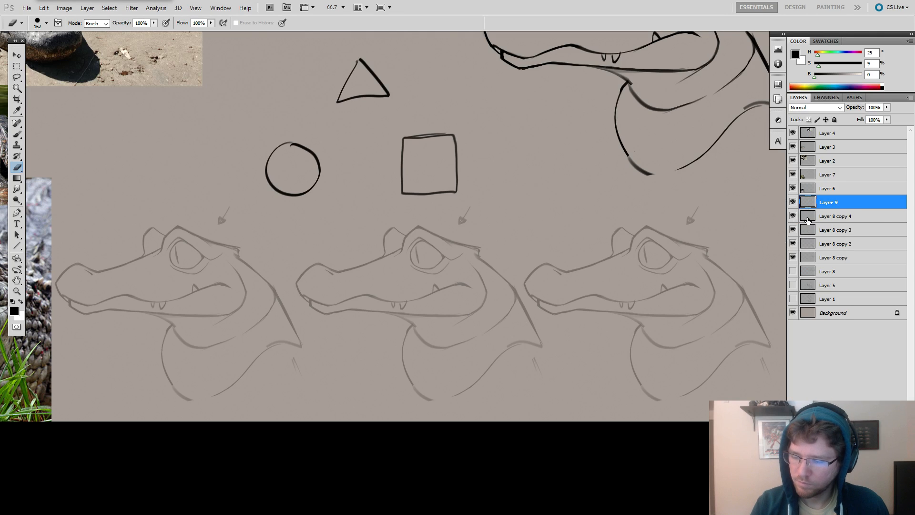
key("Tab")
left_click_drag(240, 262, 615, 262)
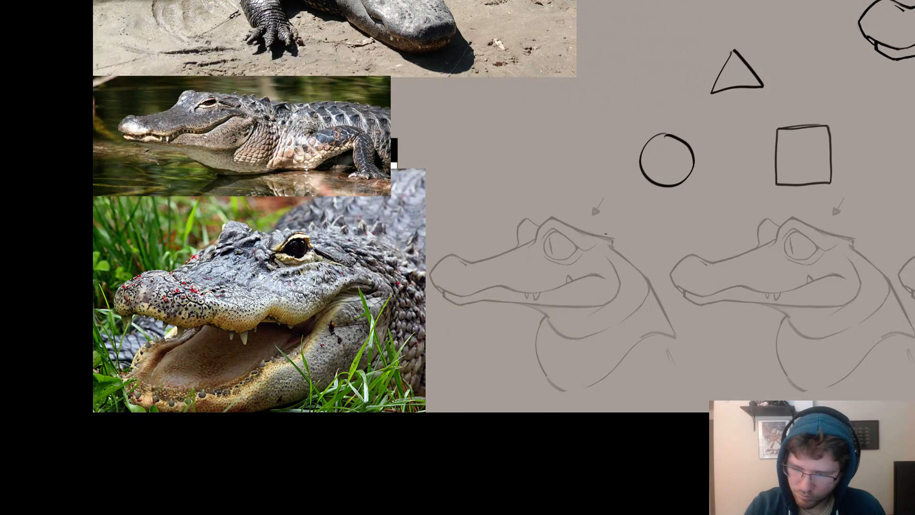
left_click_drag(609, 236, 555, 202)
key("ctrl+z")
mouse_move(599, 236)
left_mouse_down()
mouse_move(541, 211)
mouse_move(521, 245)
mouse_move(562, 224)
mouse_move(605, 250)
mouse_move(532, 222)
left_mouse_up()
key("ctrl+z")
key("ctrl+z")
key("ctrl+z")
key("ctrl+z")
key("ctrl+z")
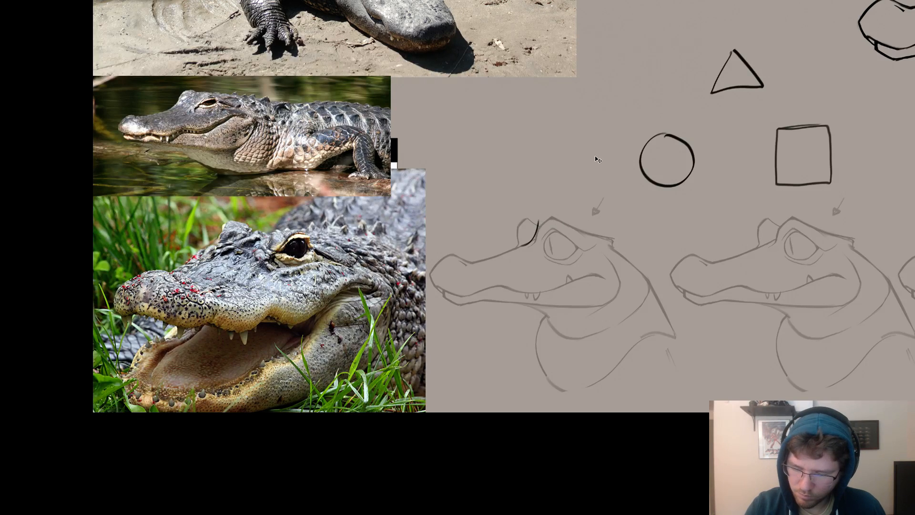
key("ctrl+z")
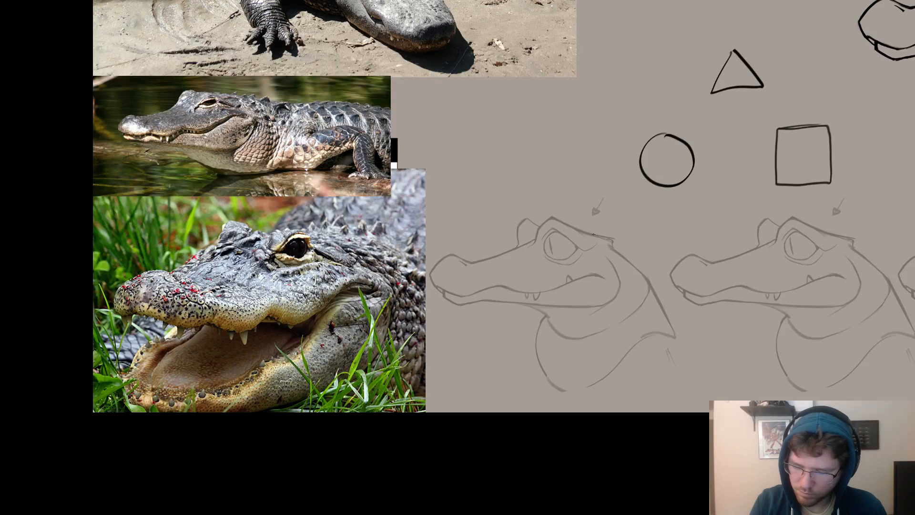
key("f")
key("shift+f")
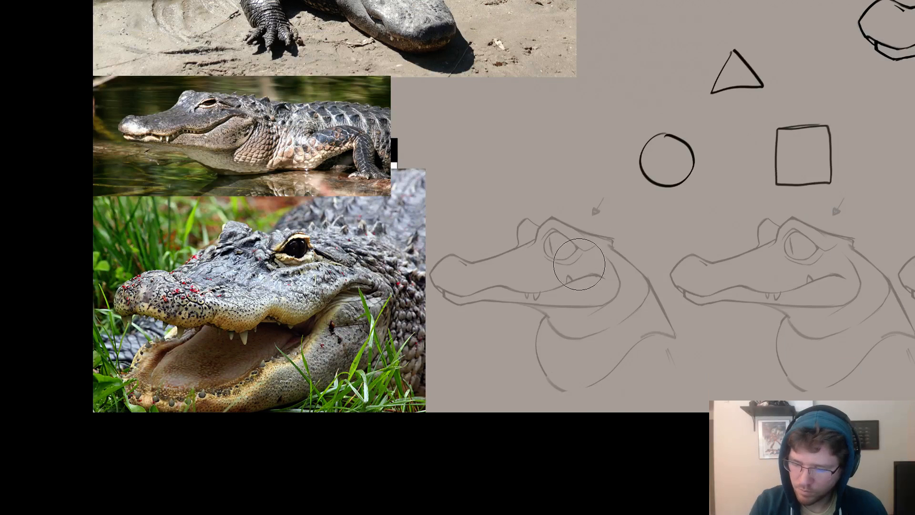
Draw an angular brow and a sharp-cornered eye over the first faded head.
key("b")
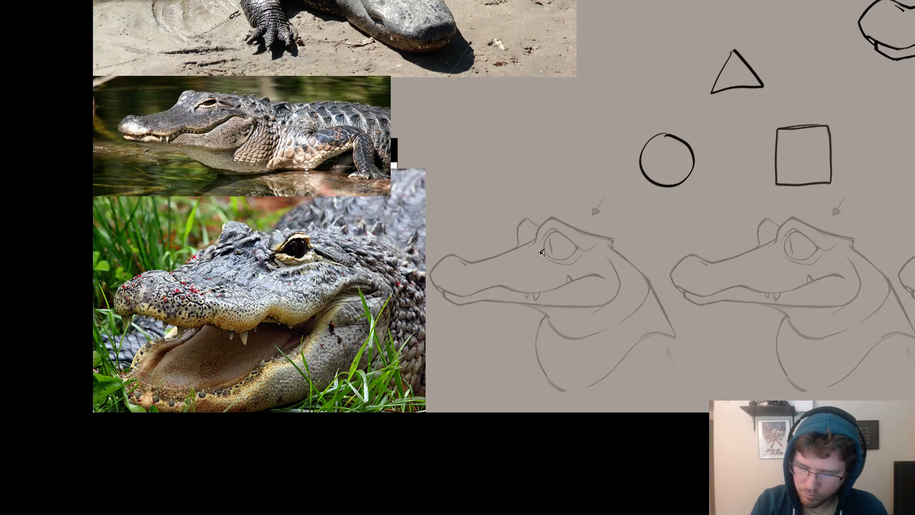
mouse_move(540, 253)
left_mouse_down()
mouse_move(577, 238)
mouse_move(561, 259)
left_mouse_up()
key("ctrl+z")
key("ctrl+z")
key("ctrl+z")
key("ctrl+z")
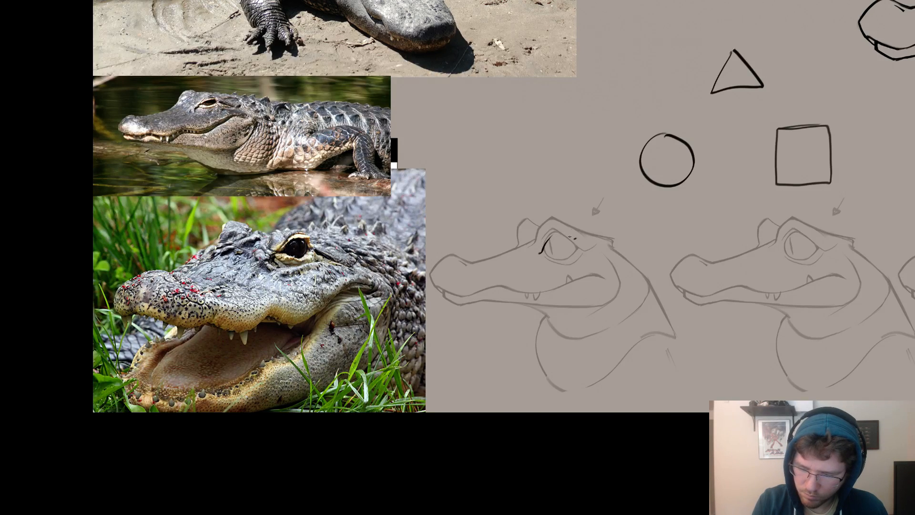
mouse_move(575, 239)
left_mouse_down()
mouse_move(559, 238)
mouse_move(552, 260)
mouse_move(569, 268)
mouse_move(581, 254)
left_mouse_up()
mouse_move(569, 269)
left_mouse_down()
mouse_move(535, 252)
mouse_move(562, 273)
mouse_move(540, 241)
mouse_move(528, 250)
mouse_move(563, 217)
mouse_move(599, 242)
mouse_move(511, 232)
mouse_move(515, 247)
mouse_move(514, 231)
mouse_move(498, 256)
mouse_move(435, 267)
mouse_move(464, 296)
mouse_move(508, 287)
mouse_move(547, 295)
left_mouse_up()
key("e")
key("b")
key("ctrl+z")
key("ctrl+z")
Draw the far eye ridge, the pointed snout profile and the upper lip line on the first head.
key("ctrl+z")
key("e")
key("b")
key("ctrl+z")
key("e")
mouse_move(522, 236)
left_mouse_down()
mouse_move(513, 249)
mouse_move(530, 218)
mouse_move(535, 239)
mouse_move(567, 219)
mouse_move(528, 252)
mouse_move(575, 246)
mouse_move(560, 258)
mouse_move(525, 250)
left_mouse_up()
key("b")
key("e")
key("b")
key("ctrl+z")
key("e")
key("b")
key("ctrl+z")
key("e")
key("b")
key("b")
key("ctrl+z")
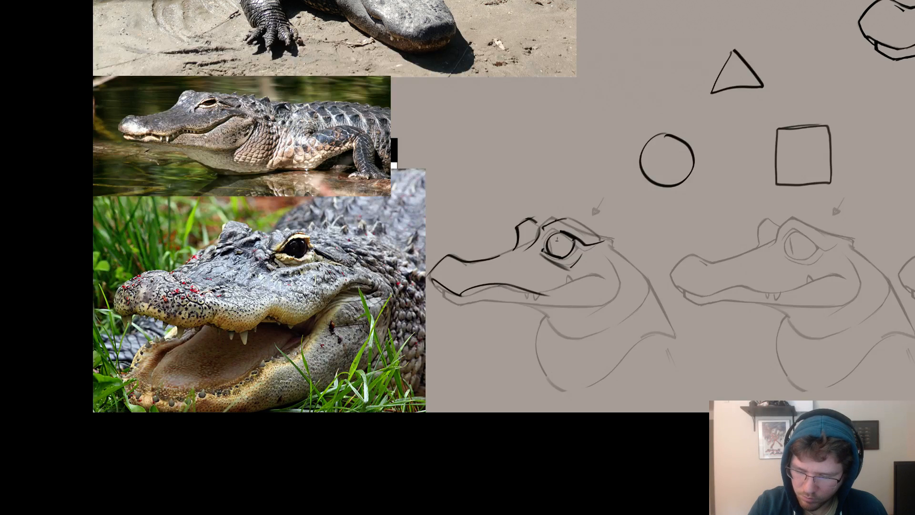
Extend the first head's mouth line to its corner and add pointed upper fangs and a small lower tooth.
left_click_drag(596, 217, 561, 188)
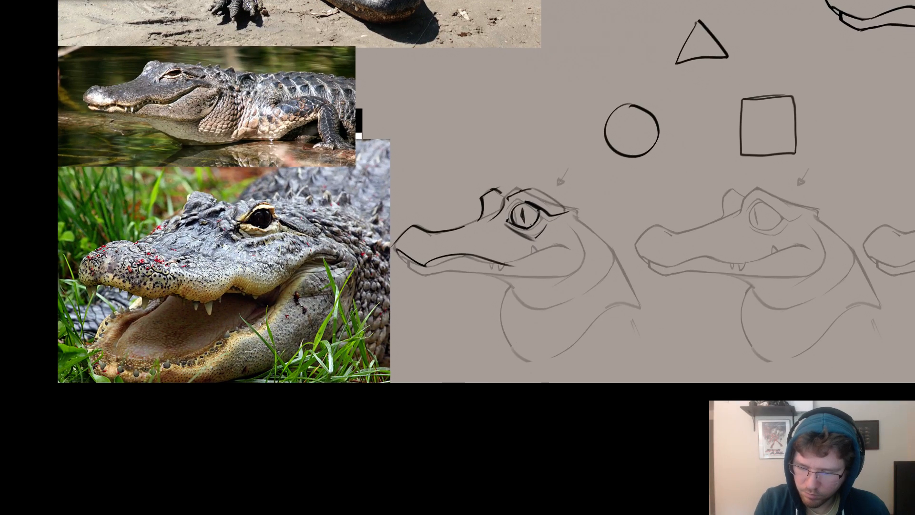
mouse_move(506, 264)
left_mouse_down()
mouse_move(572, 239)
mouse_move(491, 266)
mouse_move(486, 284)
left_mouse_up()
key("ctrl+z")
key("e")
key("b")
key("ctrl+z")
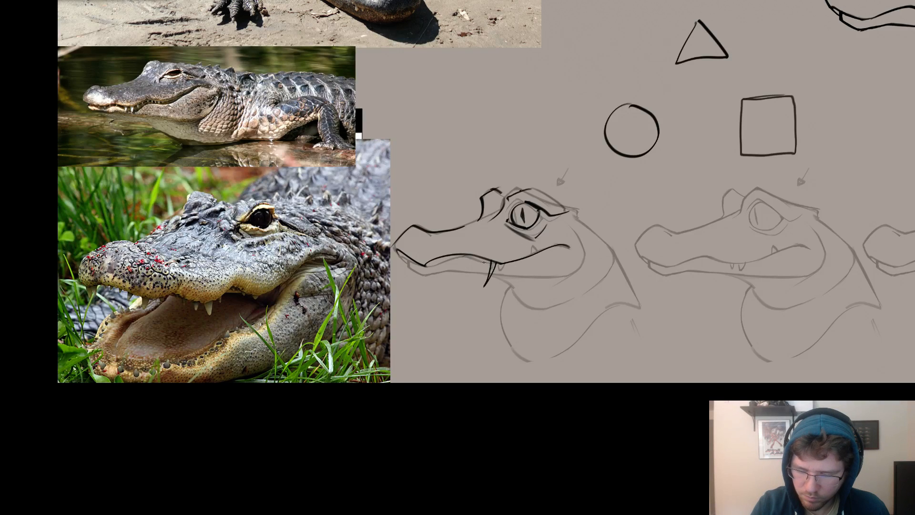
left_click_drag(531, 251, 534, 253)
Erase the slit pupil from the first head's eye.
key("e")
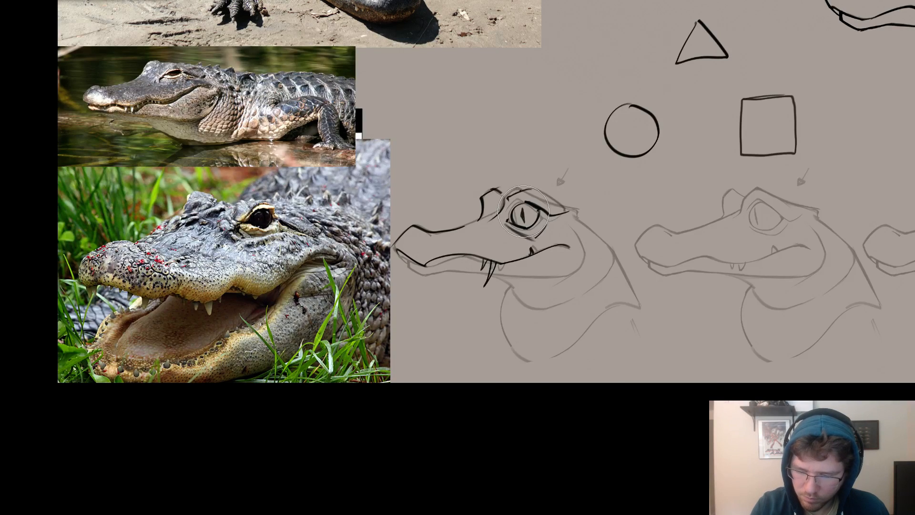
left_click_drag(523, 210, 524, 221)
key("b")
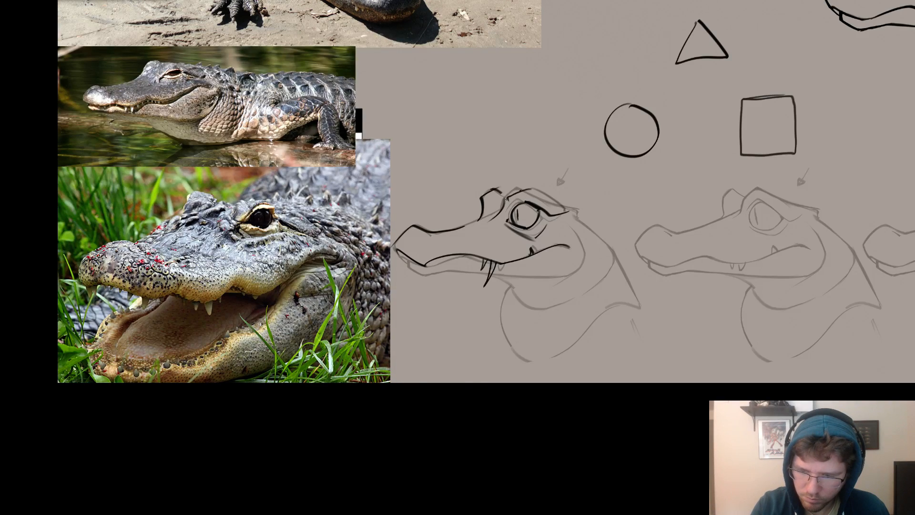
left_click_drag(575, 196, 514, 217)
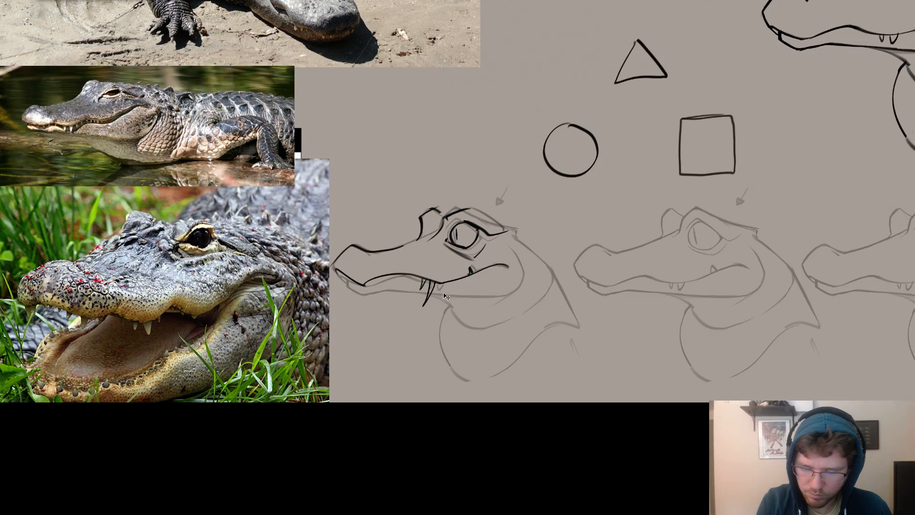
left_click_drag(446, 296, 597, 301)
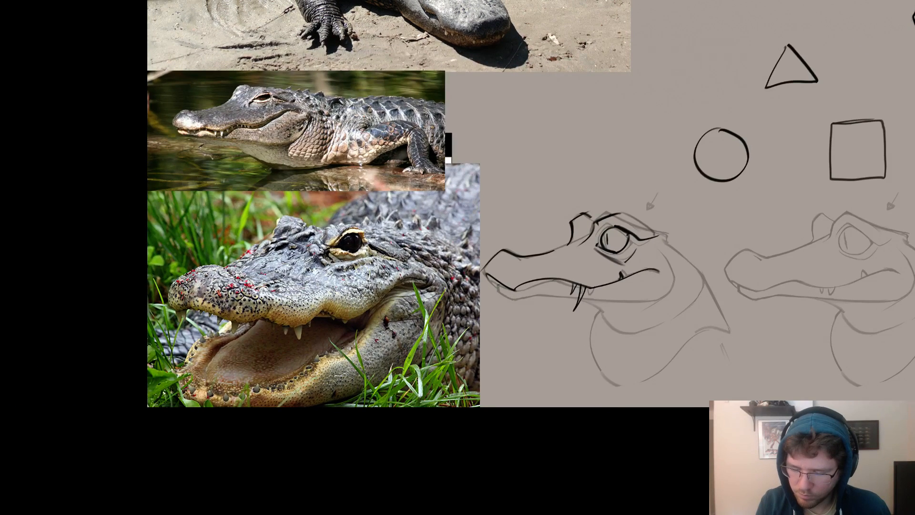
Draw the angular front of the lower jaw and a pointed tooth beneath the first head's snout tip.
left_click_drag(549, 295, 494, 298)
key("ctrl+z")
key("ctrl+z")
key("ctrl+z")
mouse_move(494, 298)
left_mouse_down()
mouse_move(534, 293)
mouse_move(497, 291)
mouse_move(510, 295)
mouse_move(484, 272)
mouse_move(499, 253)
left_mouse_up()
key("ctrl+z")
key("ctrl+z")
key("e")
key("b")
Draw the first head's angular cheek, straight-edged lower jaw and pointed throat fold, and darken the back of the neck.
mouse_move(666, 272)
left_mouse_down()
mouse_move(589, 282)
mouse_move(601, 306)
left_mouse_up()
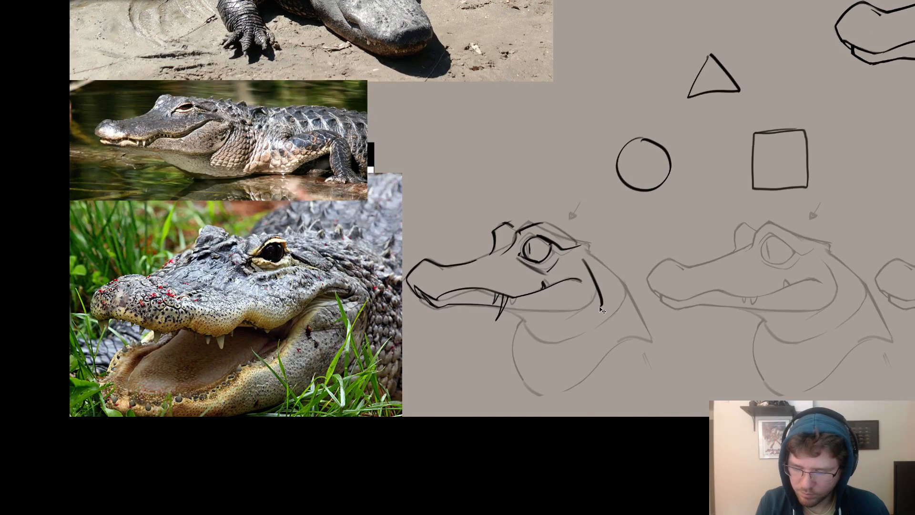
key("ctrl+z")
key("e")
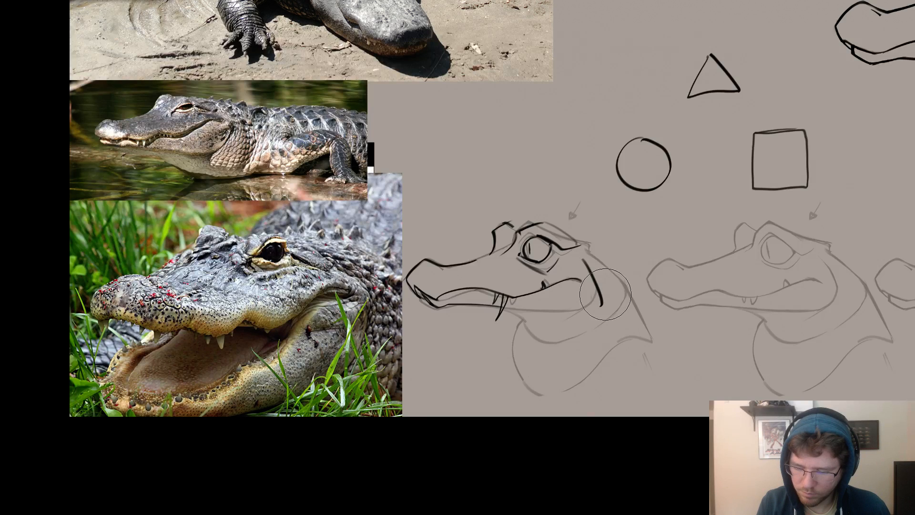
key("b")
mouse_move(603, 311)
left_mouse_down()
mouse_move(568, 317)
mouse_move(505, 309)
mouse_move(572, 313)
mouse_move(541, 342)
mouse_move(565, 339)
mouse_move(622, 296)
left_mouse_up()
key("ctrl+z")
left_click_drag(553, 342, 616, 301)
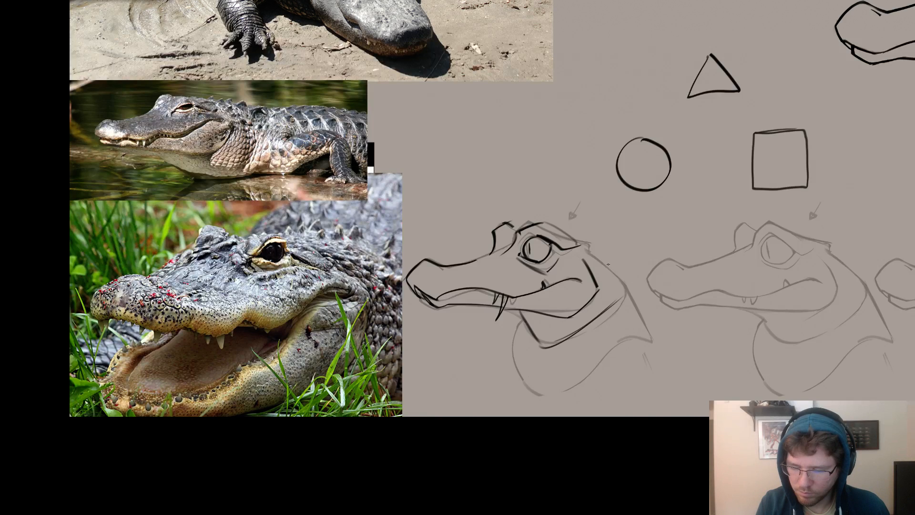
mouse_move(582, 247)
left_mouse_down()
mouse_move(619, 301)
mouse_move(556, 267)
left_mouse_up()
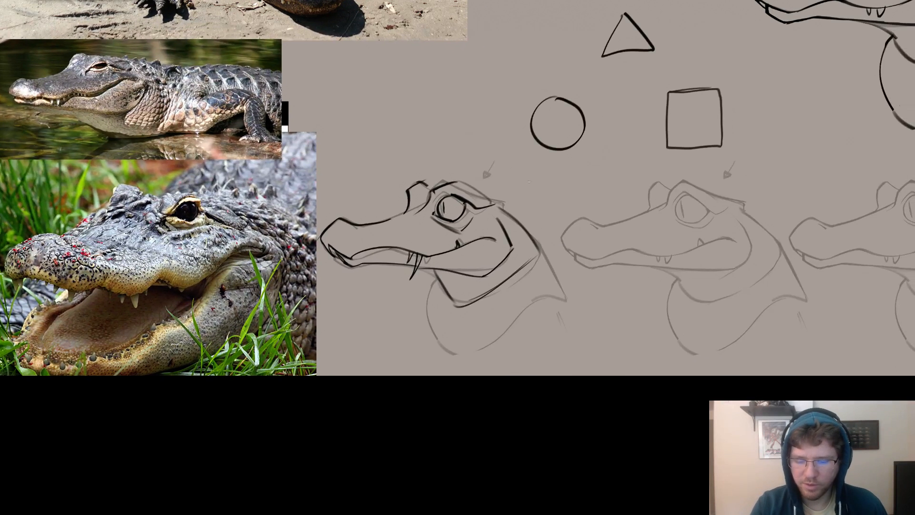
Mark the first head with a small triangle above it and draw the second head's curved brow.
mouse_move(678, 191)
left_mouse_down()
mouse_move(646, 222)
mouse_move(642, 194)
mouse_move(542, 212)
left_mouse_up()
key("ctrl+z")
mouse_move(617, 220)
left_mouse_down()
mouse_move(576, 208)
mouse_move(542, 226)
mouse_move(571, 245)
mouse_move(593, 231)
left_mouse_up()
key("ctrl+z")
key("ctrl+z")
mouse_move(326, 184)
left_mouse_down()
mouse_move(341, 176)
mouse_move(330, 185)
left_mouse_up()
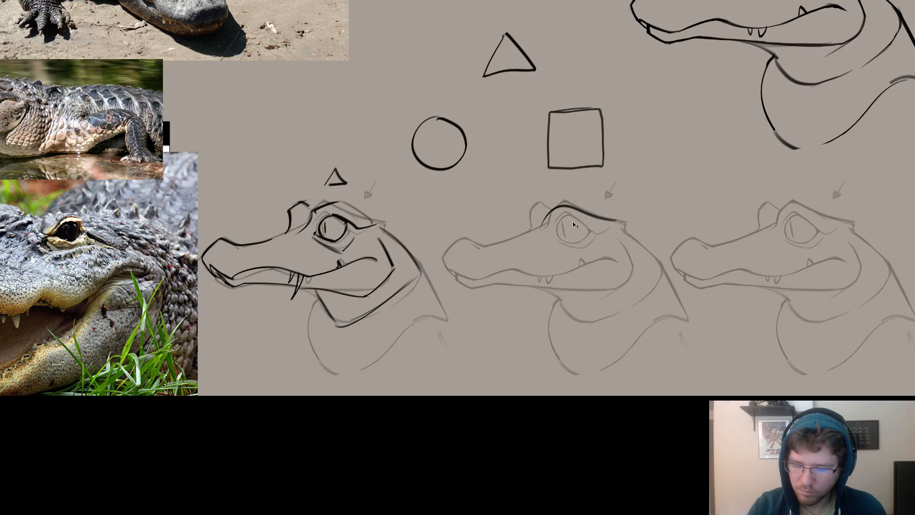
Draw the second head's round eye, rounded far-eye bump and smoothly curved snout with a rounded tip.
left_click_drag(560, 221, 562, 220)
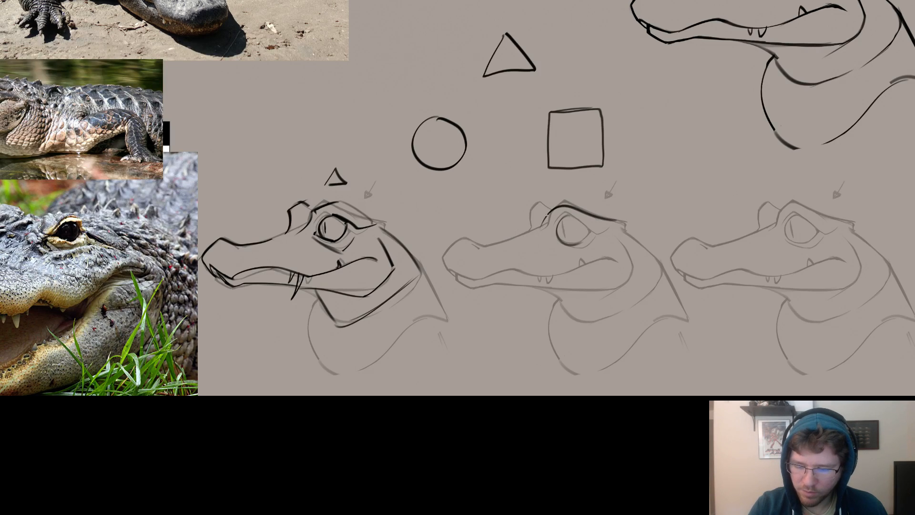
mouse_move(550, 208)
left_mouse_down()
mouse_move(529, 228)
mouse_move(540, 205)
mouse_move(530, 228)
left_mouse_up()
key("ctrl+z")
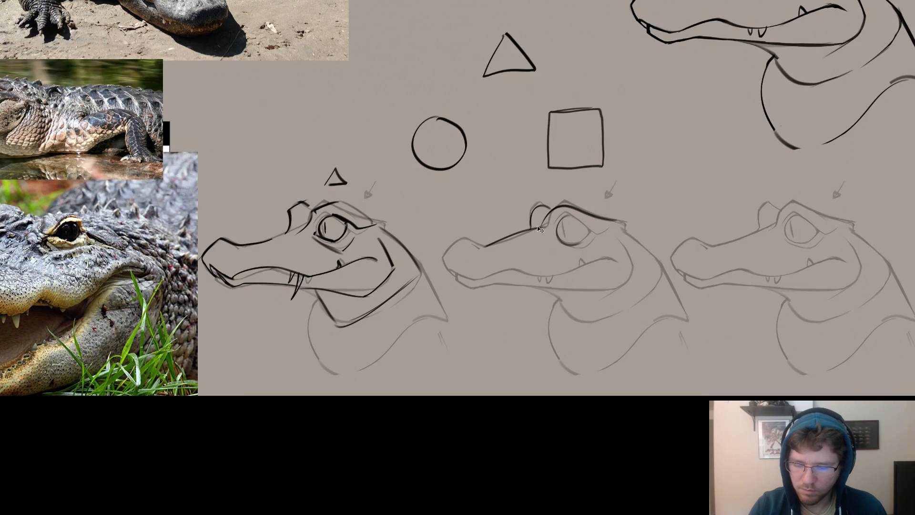
left_click_drag(533, 229, 475, 241)
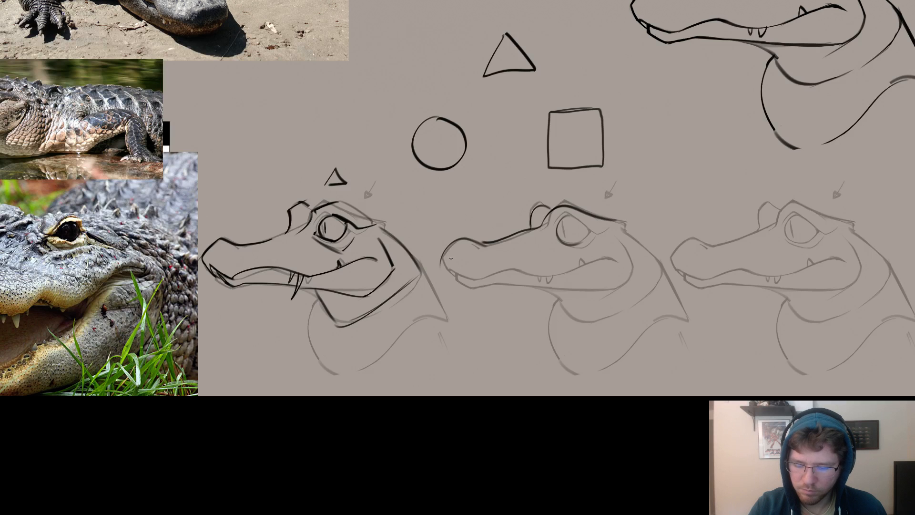
left_click_drag(489, 239, 451, 262)
Draw the second head's smooth mouth line curving up to the cheek, with small rounded teeth above and below it.
left_click_drag(547, 250, 613, 263)
left_click_drag(680, 277, 551, 290)
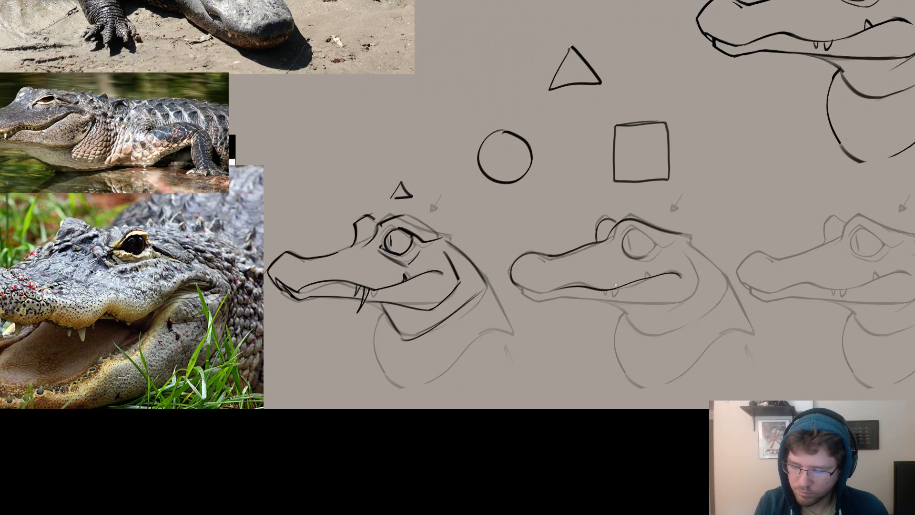
key("ctrl+z")
mouse_move(680, 272)
left_mouse_down()
mouse_move(565, 291)
mouse_move(512, 283)
left_mouse_up()
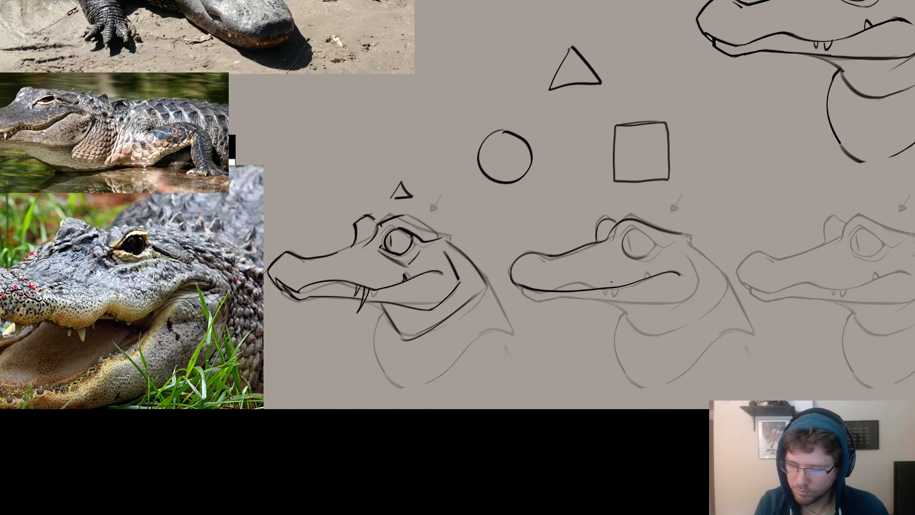
left_click_drag(642, 276, 619, 288)
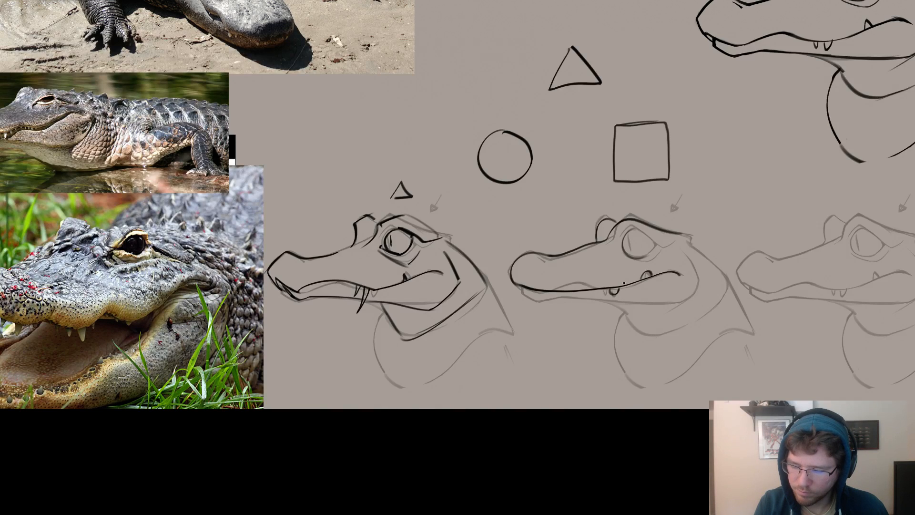
Draw the second head's eyelids, dark slit pupil and rounded lower jaw with a small lip at the front.
mouse_move(688, 256)
left_mouse_down()
mouse_move(686, 290)
mouse_move(635, 314)
mouse_move(532, 295)
left_mouse_up()
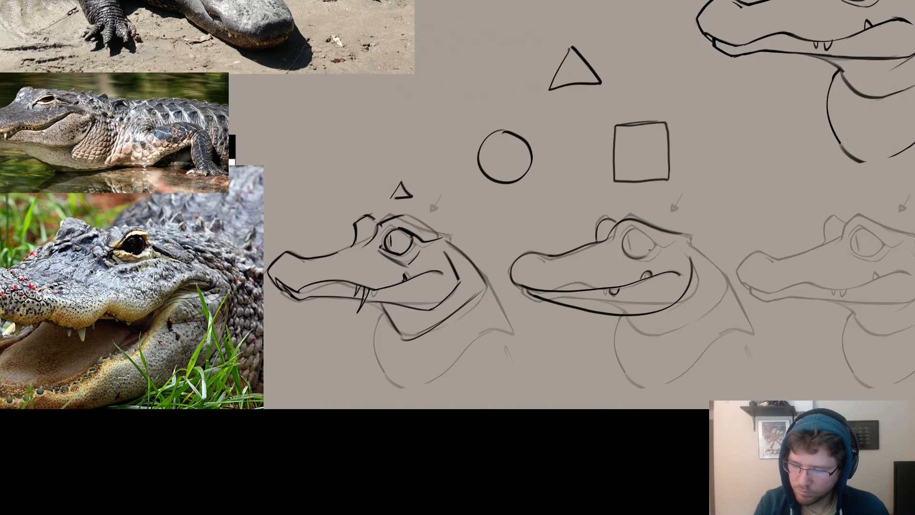
left_click_drag(649, 249, 563, 259)
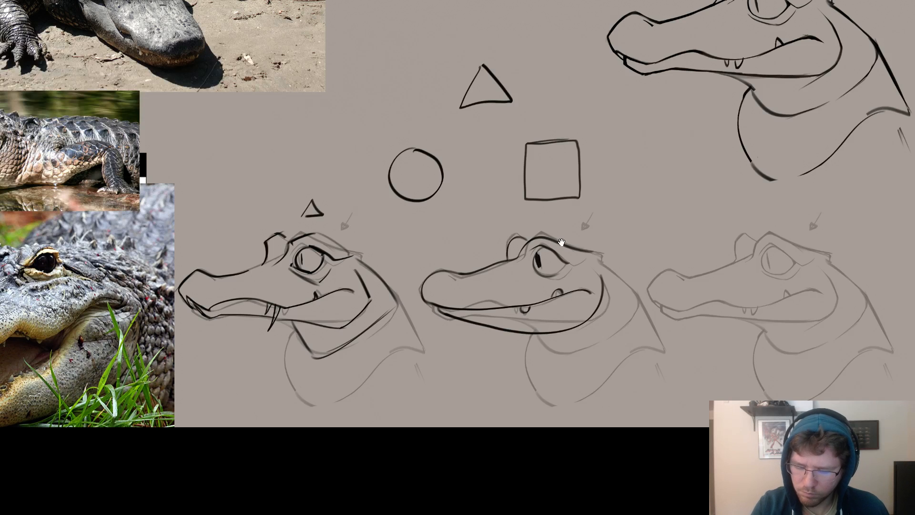
left_click_drag(561, 241, 596, 231)
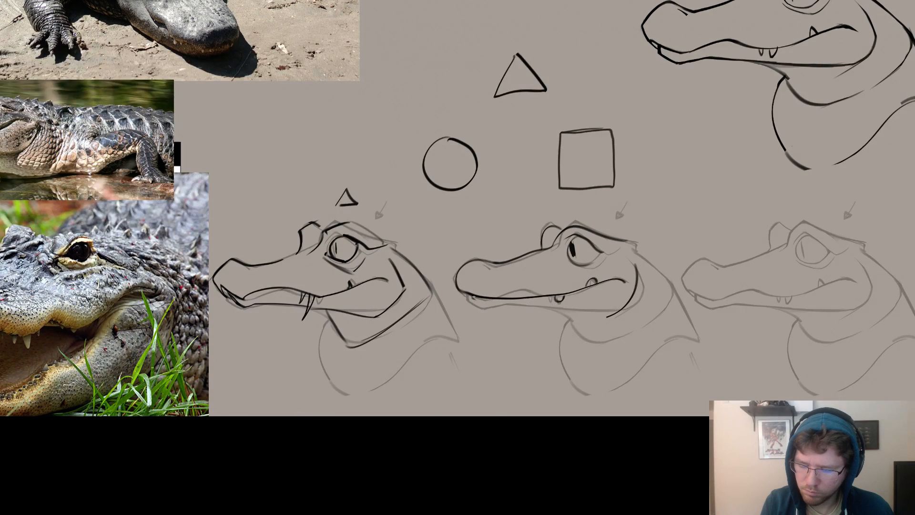
mouse_move(477, 296)
left_mouse_down()
mouse_move(619, 305)
mouse_move(469, 303)
left_mouse_up()
key("ctrl+z")
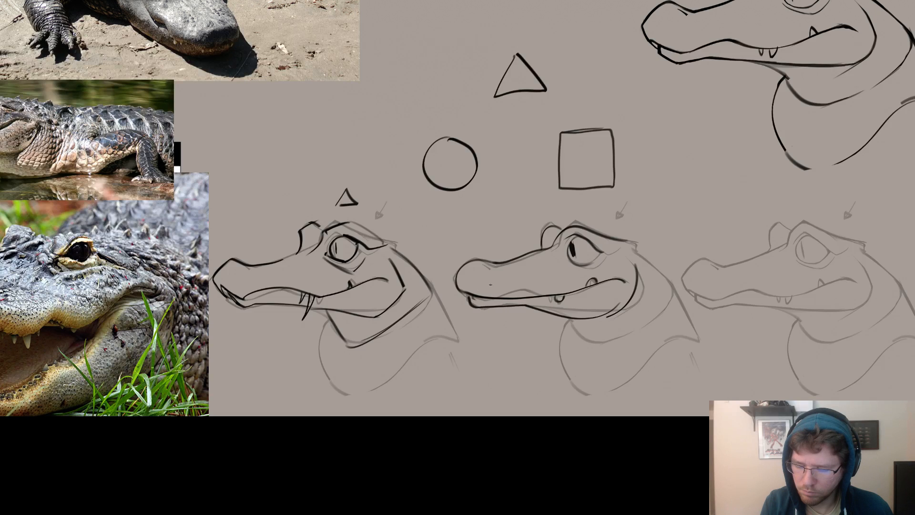
Draw the second head's curved back of the neck and rounded throat fold beneath the jaw.
left_click_drag(601, 298, 487, 242)
mouse_move(510, 186)
left_mouse_down()
mouse_move(546, 219)
mouse_move(579, 293)
left_mouse_up()
mouse_move(457, 262)
left_mouse_down()
mouse_move(461, 274)
mouse_move(524, 286)
mouse_move(459, 276)
left_mouse_up()
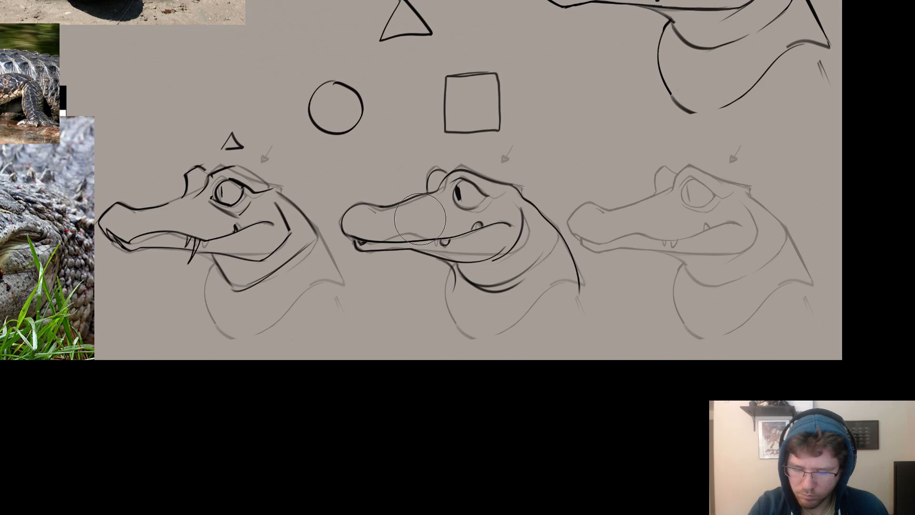
key("b")
mouse_move(364, 251)
left_mouse_down()
mouse_move(417, 249)
mouse_move(373, 250)
left_mouse_up()
key("ctrl+z")
Draw the rounded front and base of the second head's neck and erase the overshooting throat line.
left_click_drag(451, 262, 517, 332)
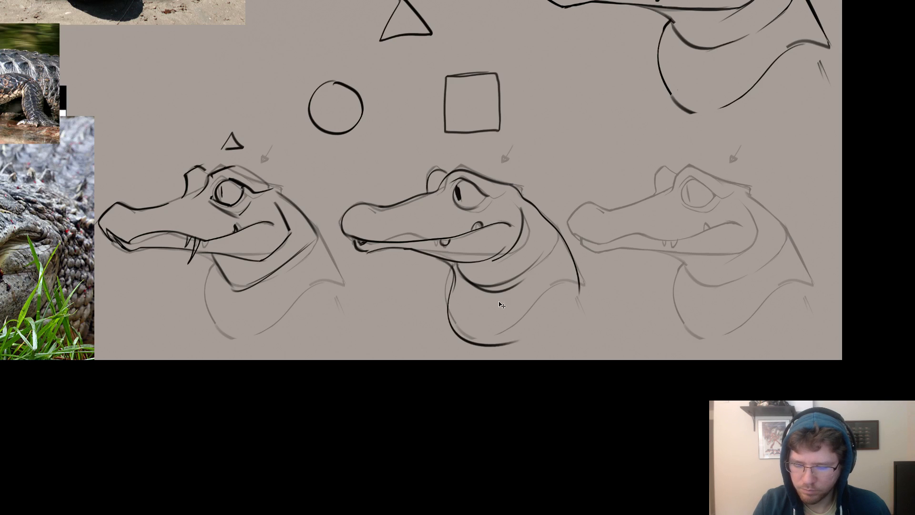
key("ctrl+z")
key("ctrl+z")
key("ctrl+shift+z")
key("e")
mouse_move(446, 272)
left_mouse_down()
mouse_move(503, 329)
mouse_move(539, 313)
left_mouse_up()
key("b")
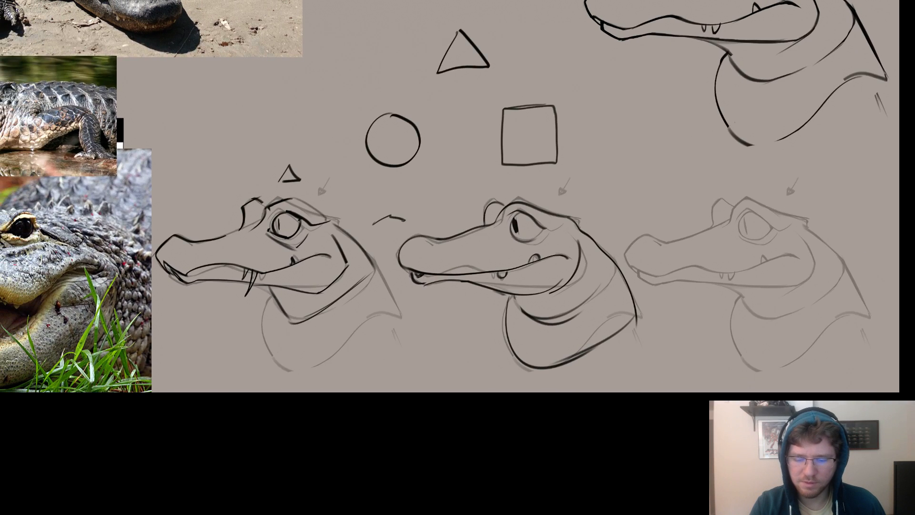
Mark the second head with a small circle above it and the third head with a small square.
left_click_drag(481, 177, 482, 174)
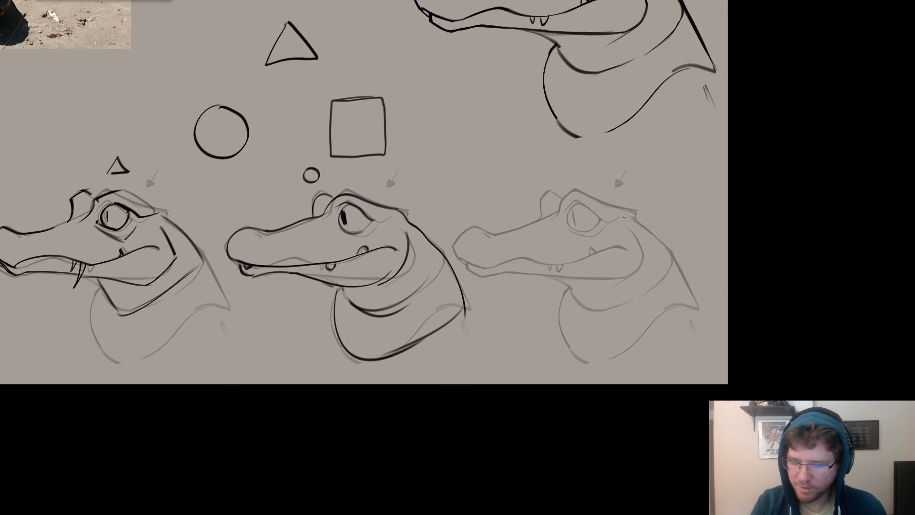
left_click_drag(580, 170, 592, 167)
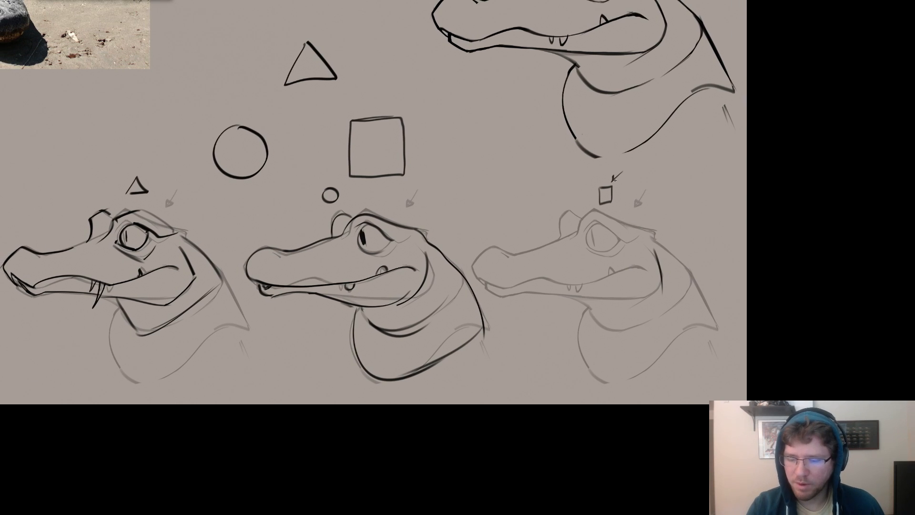
key("ctrl+z")
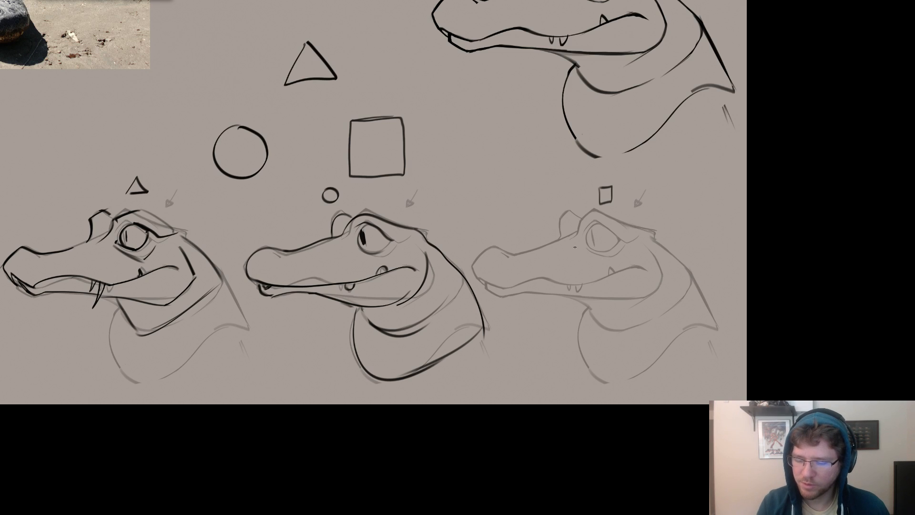
Draw the third head's blunt snout with a flat top, its mouth line, eye and brow, and squared-off lower jaw.
mouse_move(595, 227)
left_mouse_down()
mouse_move(508, 237)
mouse_move(517, 236)
mouse_move(472, 259)
mouse_move(493, 282)
mouse_move(590, 285)
left_mouse_up()
key("ctrl+z")
key("ctrl+z")
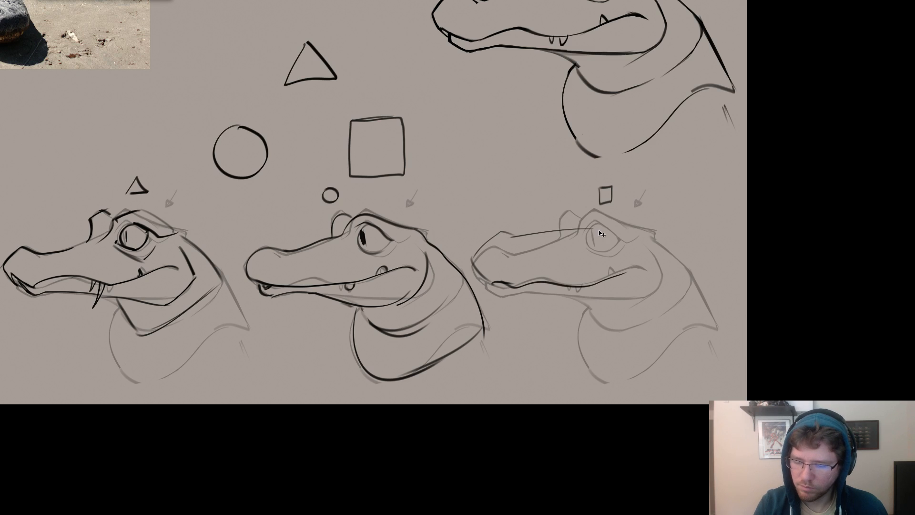
mouse_move(595, 230)
left_mouse_down()
mouse_move(617, 231)
mouse_move(605, 220)
mouse_move(578, 220)
left_mouse_up()
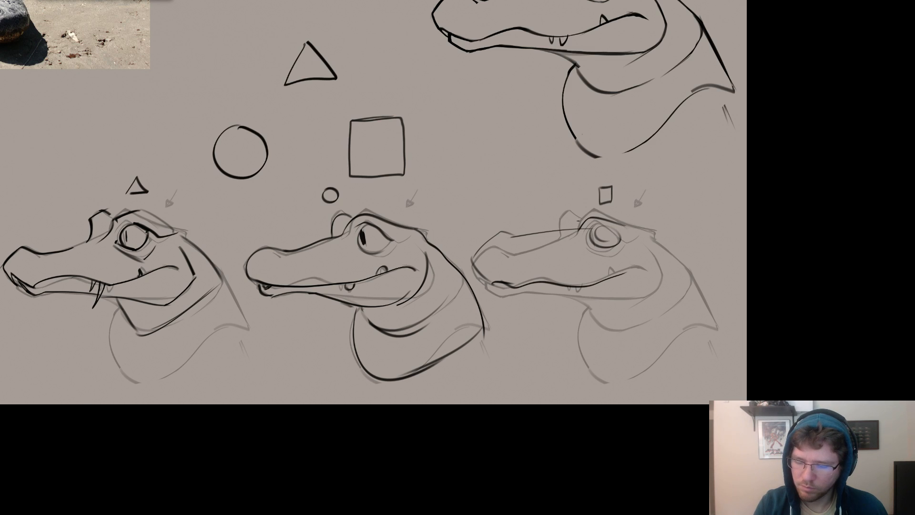
mouse_move(496, 284)
left_mouse_down()
mouse_move(518, 294)
mouse_move(634, 298)
mouse_move(646, 245)
left_mouse_up()
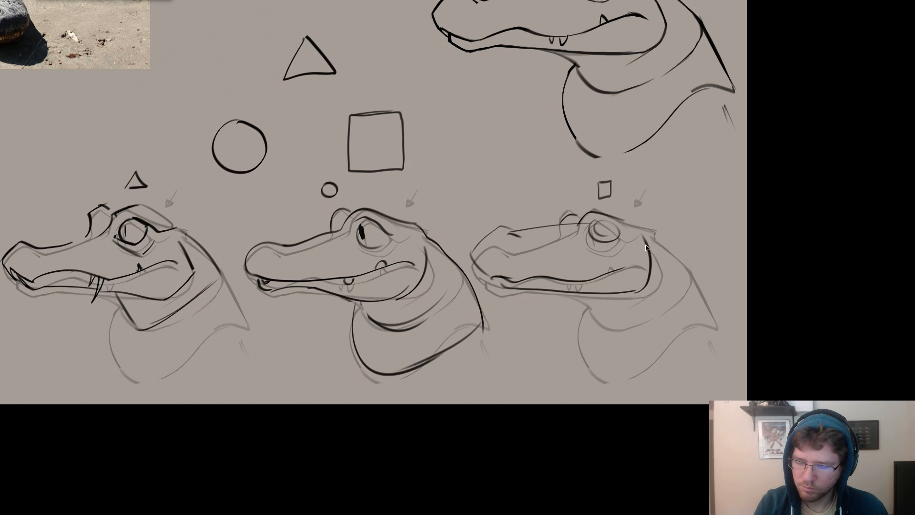
Rework the third head's eye with a flat, heavy upper lid, bold outline and dark slit pupil.
key("e")
mouse_move(602, 226)
left_mouse_down()
mouse_move(582, 234)
mouse_move(592, 238)
mouse_move(627, 223)
left_mouse_up()
key("b")
key("e")
key("b")
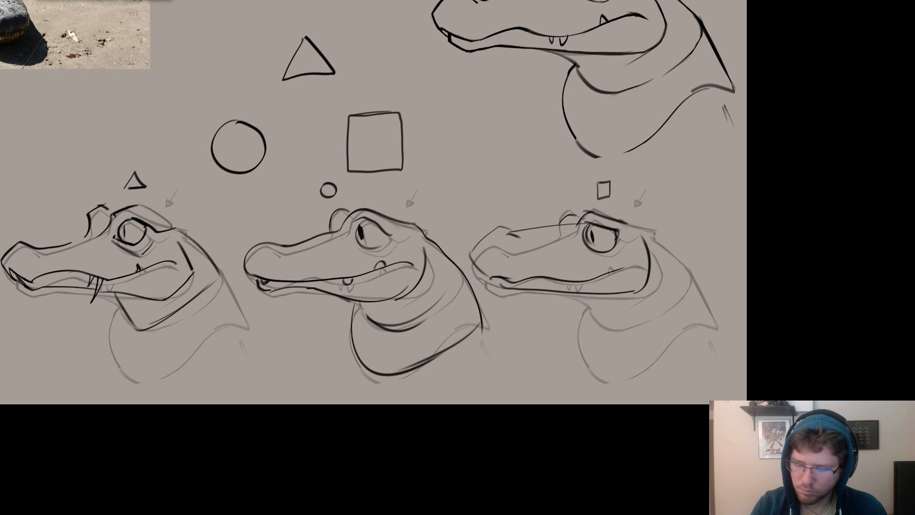
Erase the faint top edge of the third head's snout and redraw it as a bolder, nearly straight line.
key("e")
left_click_drag(554, 226, 508, 232)
key("b")
key("ctrl+z")
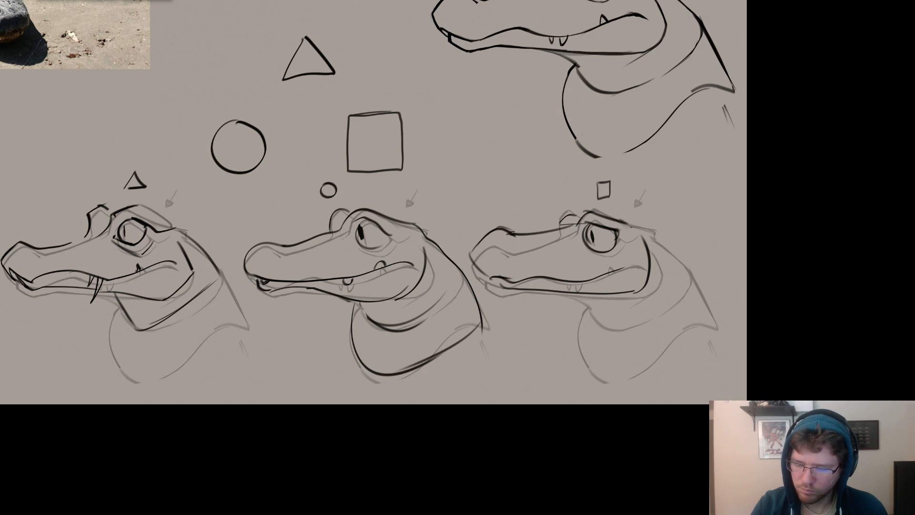
Draw the third head's boxy throat fold with a flat lower edge and a sharp corner rising to the back of the head.
left_click_drag(623, 221, 649, 248)
mouse_move(558, 295)
left_mouse_down()
mouse_move(586, 307)
mouse_move(671, 310)
left_mouse_up()
mouse_move(671, 310)
left_mouse_down()
mouse_move(661, 235)
mouse_move(629, 224)
left_mouse_up()
left_click_drag(670, 281, 743, 275)
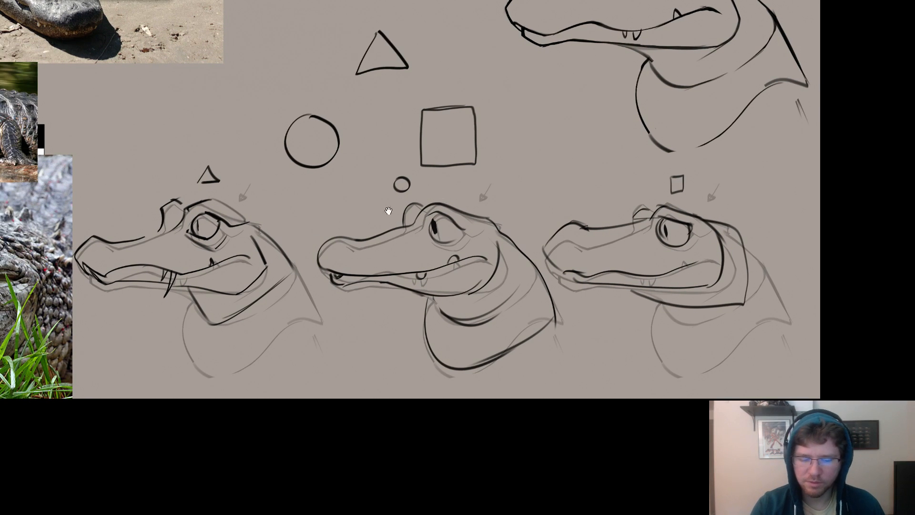
left_click_drag(388, 211, 516, 226)
left_click_drag(594, 218, 569, 221)
key("e")
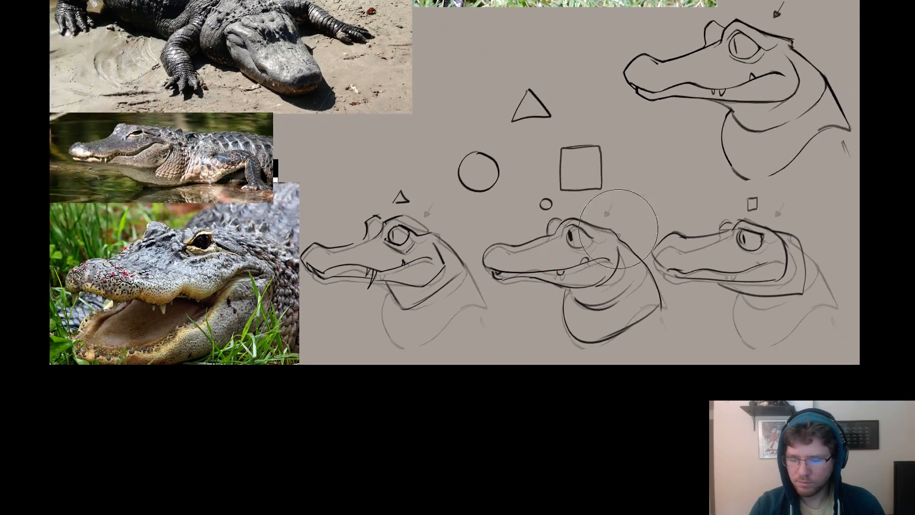
mouse_move(776, 242)
left_mouse_down()
mouse_move(696, 258)
mouse_move(744, 282)
mouse_move(719, 313)
mouse_move(749, 353)
left_mouse_up()
key("ctrl+z")
Hide Layer 9 and the faded head copies Layer 8 copy 4, copy 3 and copy 2.
key("Tab")
left_click(793, 202)
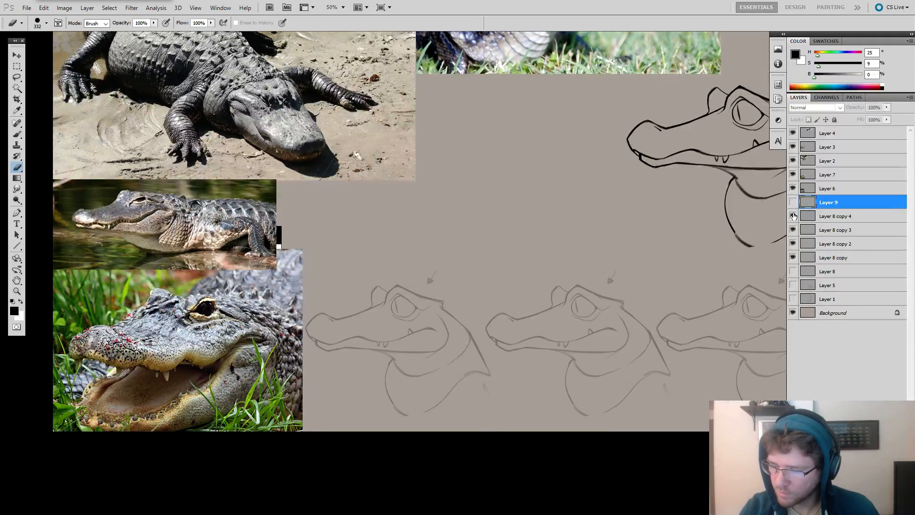
left_click(793, 215)
left_click(793, 230)
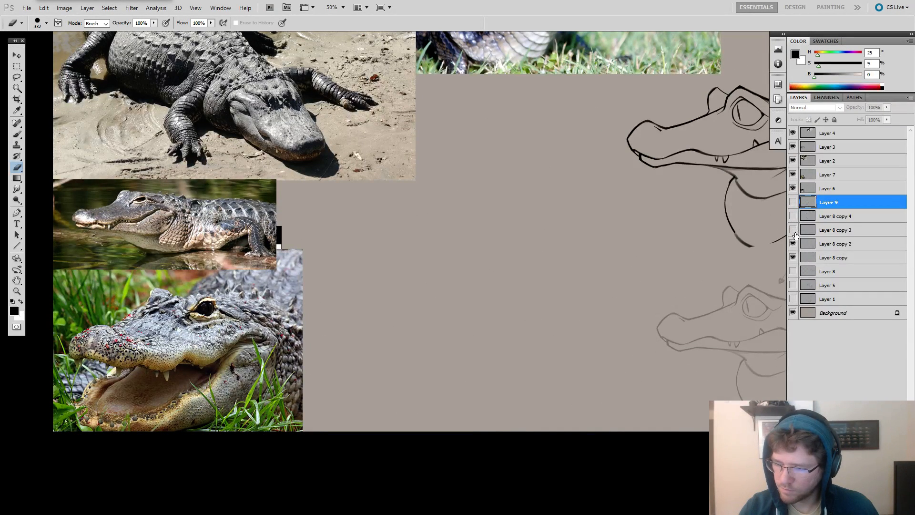
left_click(792, 243)
Group Layer 9 through Layer 8 copy 2 into one layer group and leave the group hidden.
left_click(806, 216)
left_click(802, 203)
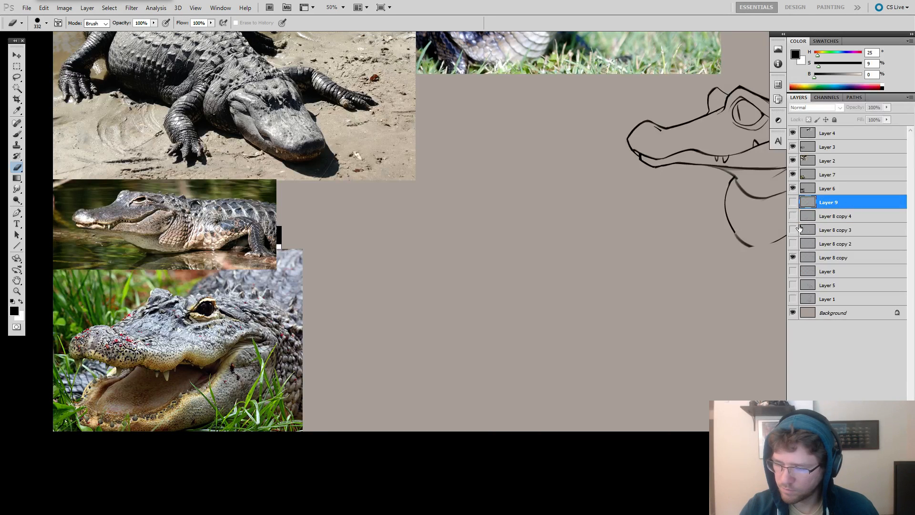
left_click_drag(792, 202, 793, 244)
left_click(804, 243, "shift")
key("ctrl+g")
left_click(792, 201)
left_click(793, 213)
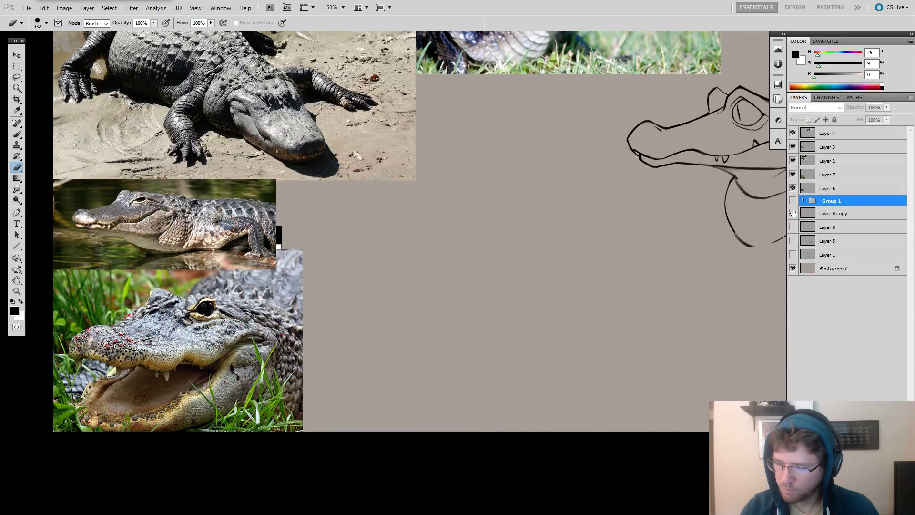
left_click(793, 212)
On Layer 8 copy, erase the stray marks behind the side-view head's neck and the upper part of its neck-base line.
left_click(812, 213)
key("f")
left_click_drag(728, 224, 723, 247)
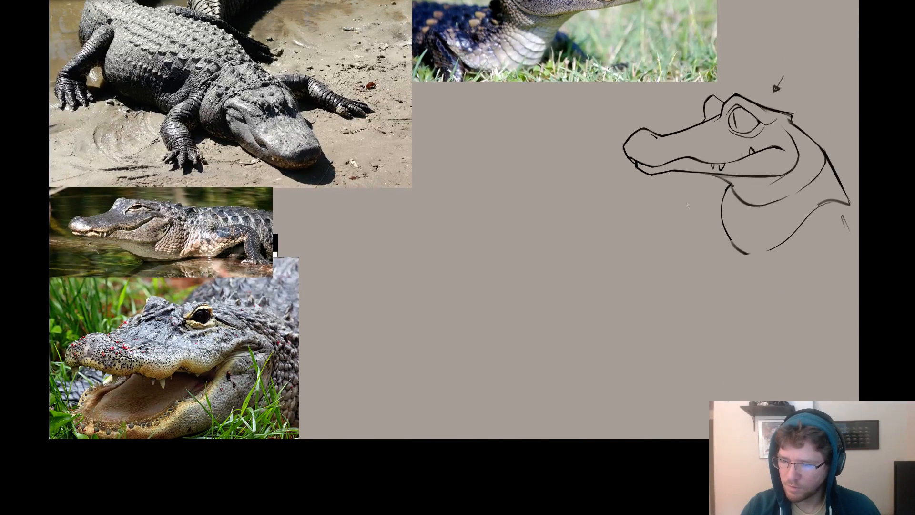
left_click_drag(699, 218, 656, 240)
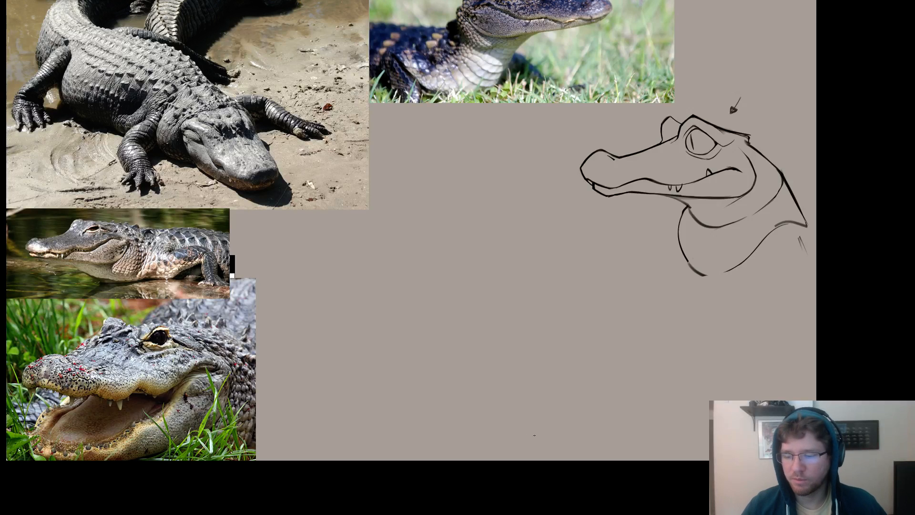
left_click_drag(586, 321, 544, 340)
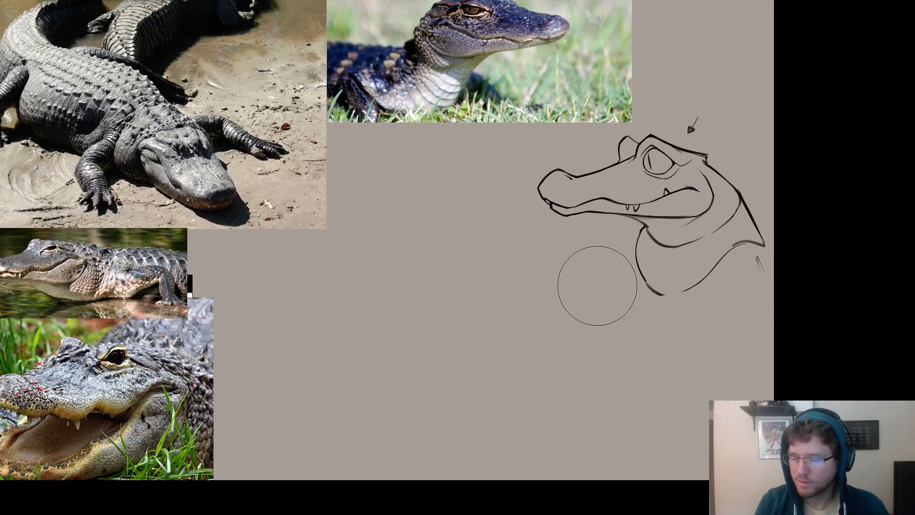
left_click_drag(752, 259, 757, 258)
left_click_drag(719, 286, 740, 256)
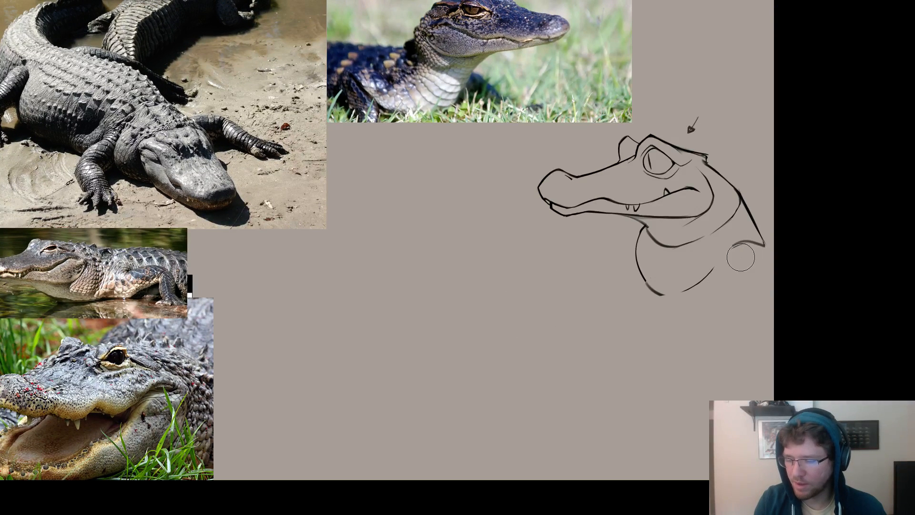
Redraw the side-view head's neck-base line as one clean curve sweeping down from the rear point of the neck.
key("b")
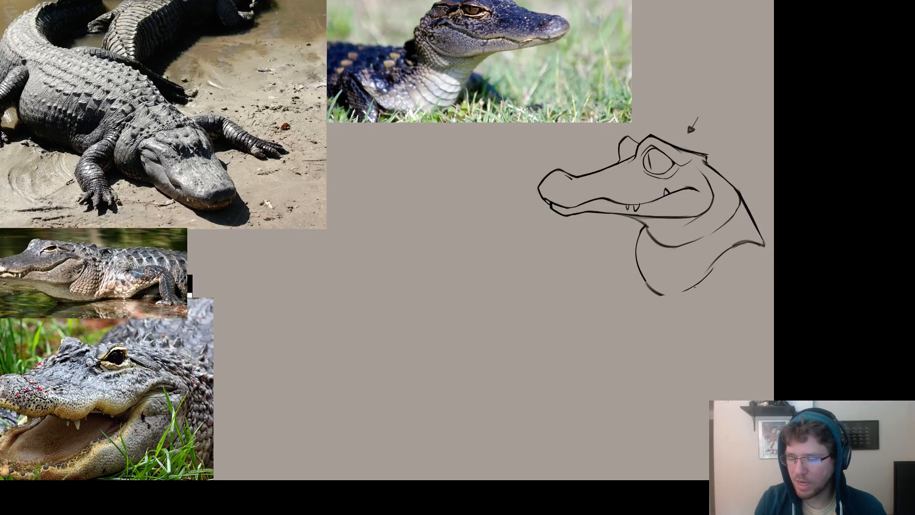
left_click_drag(755, 245, 708, 273)
key("ctrl+z")
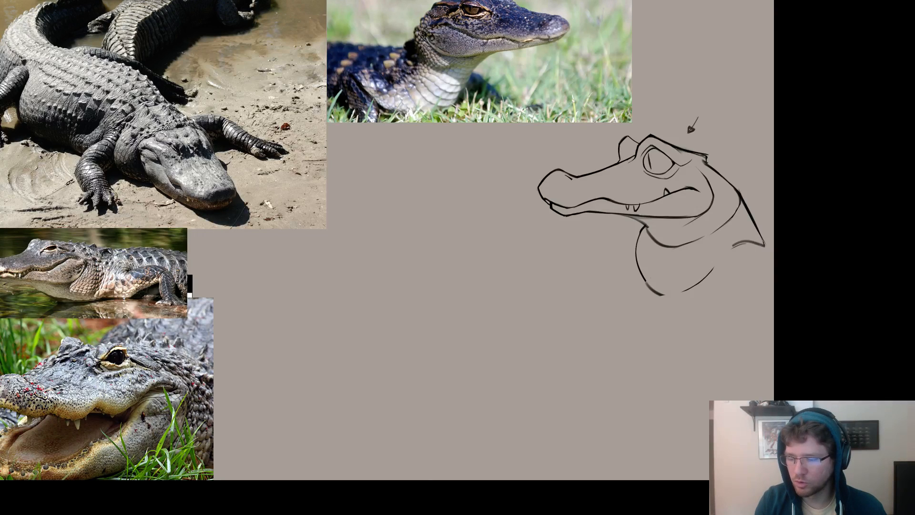
left_click_drag(761, 245, 700, 282)
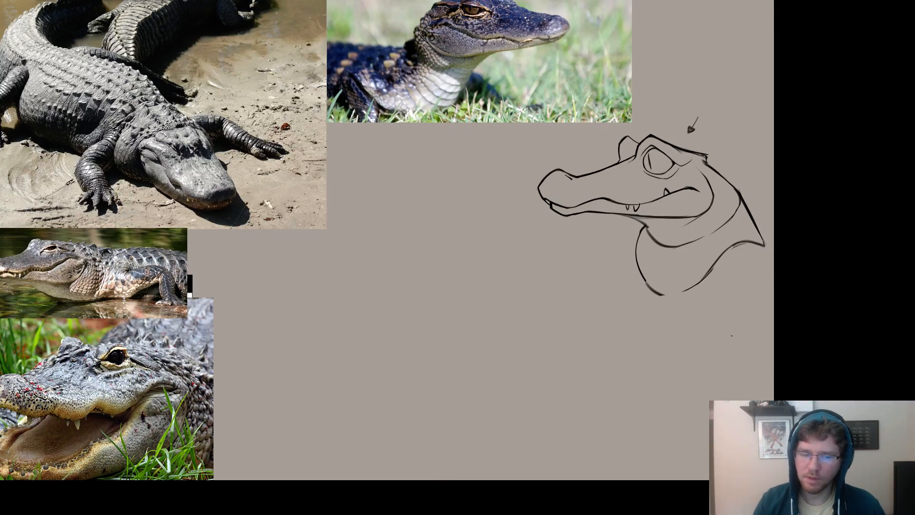
Toggle the visibility of Layer 8 copy and Layer 8 to compare what each contains.
left_click_drag(517, 283, 549, 330)
left_click(673, 217, "ctrl+alt")
key("Tab")
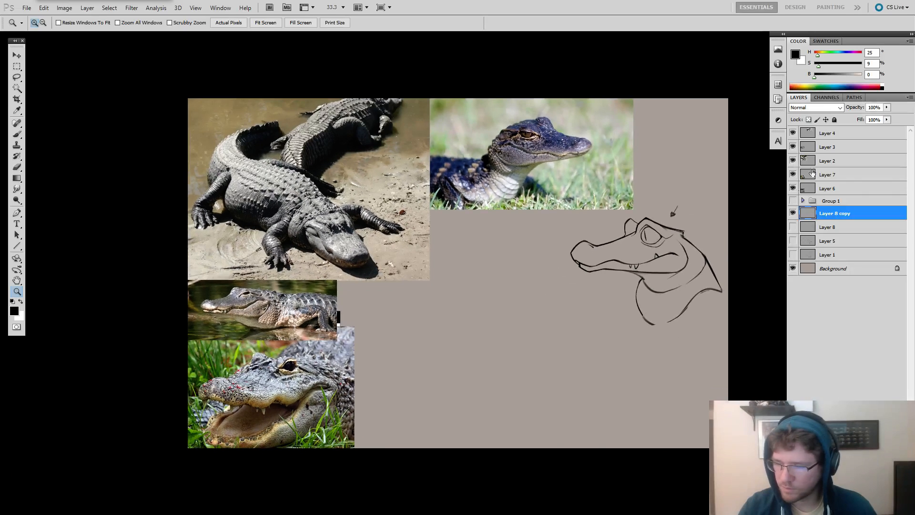
left_click(793, 214)
left_click(792, 214)
left_click(793, 214)
left_click(793, 214)
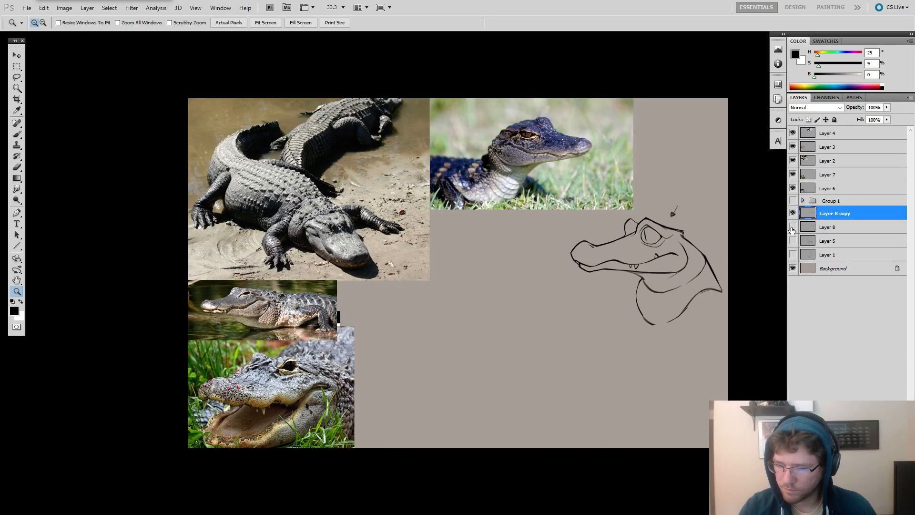
left_click(792, 228)
left_click(792, 231)
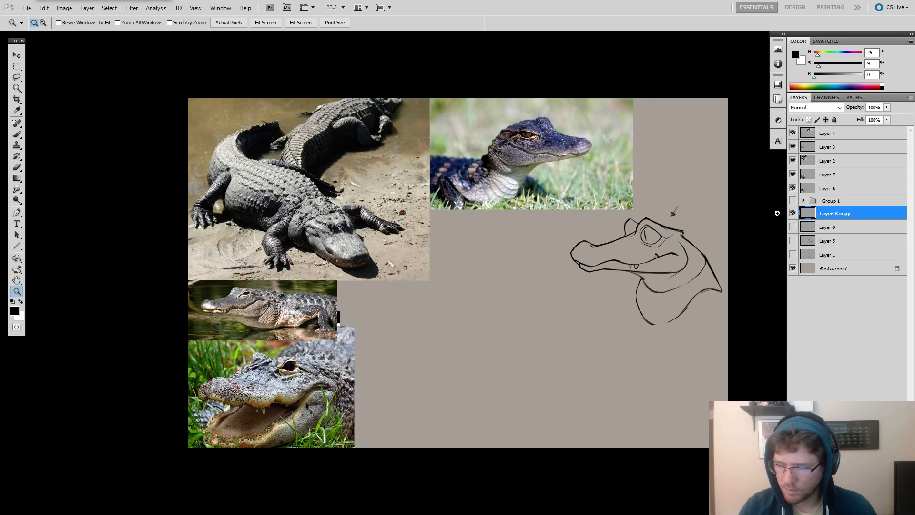
left_click_drag(537, 283, 574, 247)
left_click(519, 263, "ctrl")
key("Tab")
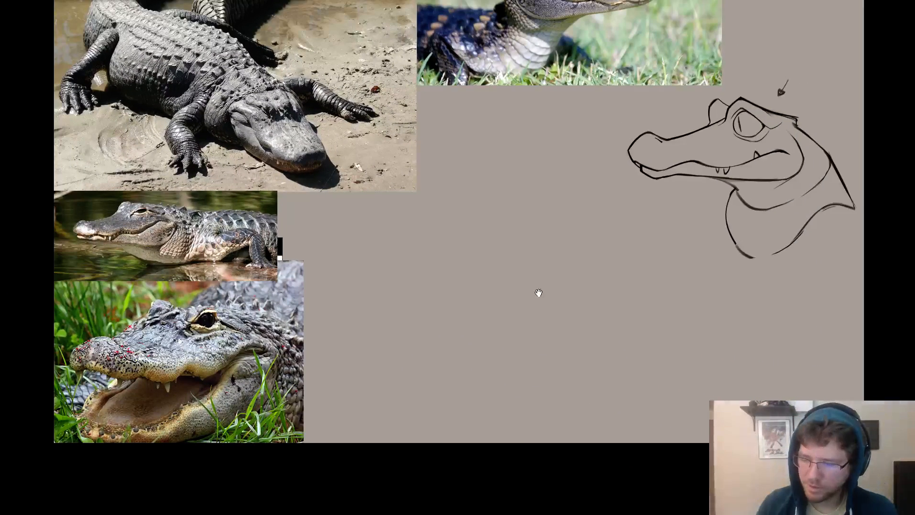
key("b")
right_click(578, 256)
left_click_drag(520, 238, 494, 262)
key("ctrl+z")
left_click_drag(610, 270, 569, 266)
right_click(647, 196)
left_click_drag(662, 214, 658, 213)
left_click_drag(576, 249, 527, 271)
key("ctrl+z")
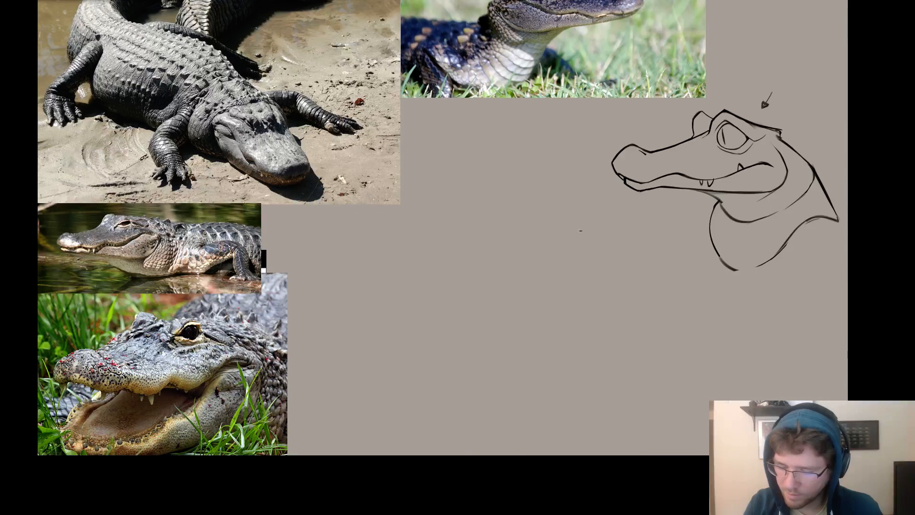
left_click_drag(558, 238, 539, 247)
key("ctrl+z")
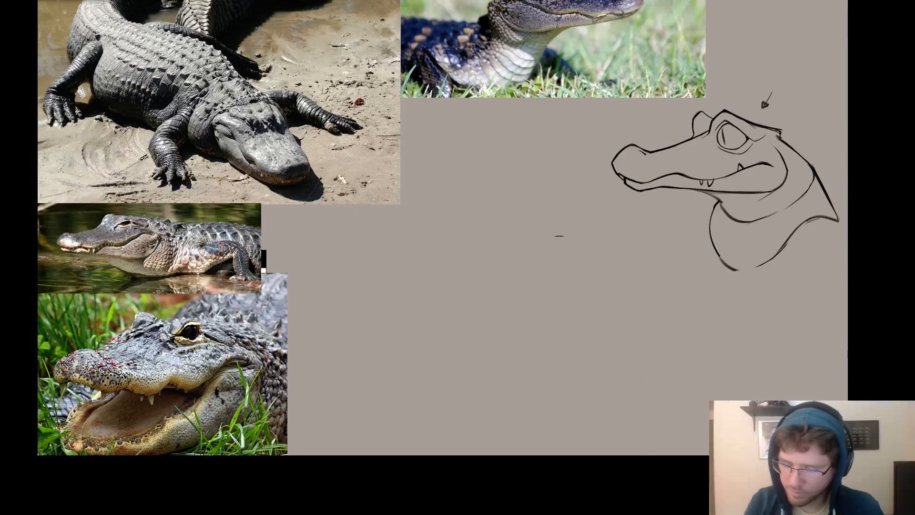
key("Tab")
key("Tab")
key("Tab")
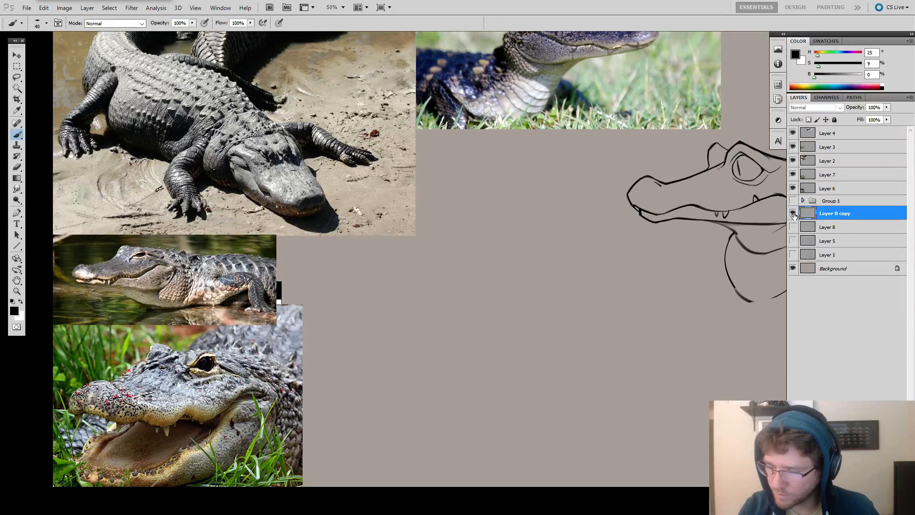
Move the side-view head on Layer 8 copy inward from the edge of the canvas.
left_click_drag(708, 279, 549, 287)
key("ctrl+t")
left_click_drag(695, 300, 643, 299)
key("ctrl+z")
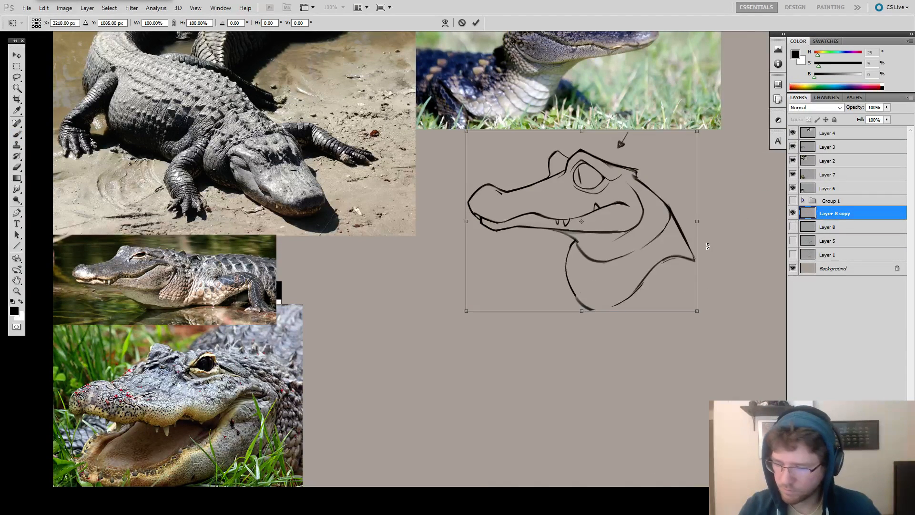
key("Escape")
left_click_drag(630, 236, 744, 244)
Duplicate the side-view head onto a new layer and place the copy above and to the left of the original.
key("z")
left_click(686, 259, "alt")
left_click_drag(686, 260, 519, 305)
left_click_drag(618, 276, 632, 282)
mouse_move(616, 279)
left_mouse_down()
mouse_move(584, 231)
mouse_move(470, 168)
left_mouse_up()
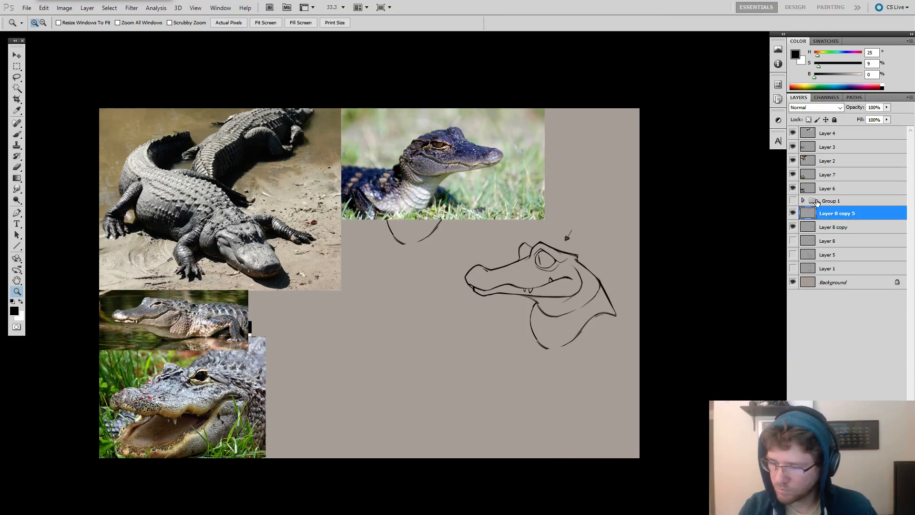
Group the reference photo layers from Layer 6 to Layer 4 and hide the group.
left_click(828, 188)
left_click(829, 133, "shift")
key("ctrl+g")
left_click(792, 132)
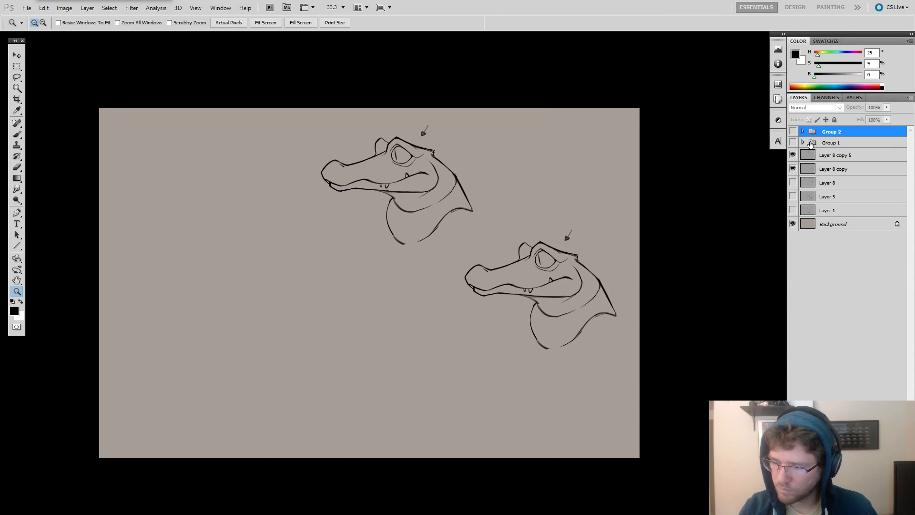
On Layer 8 copy 5, remove the arrow above the head and sketch the body's front contour curving down from the throat.
left_click(837, 155)
left_click_drag(518, 264, 658, 242)
mouse_move(586, 241)
left_mouse_down()
mouse_move(495, 235)
mouse_move(516, 233)
left_mouse_up()
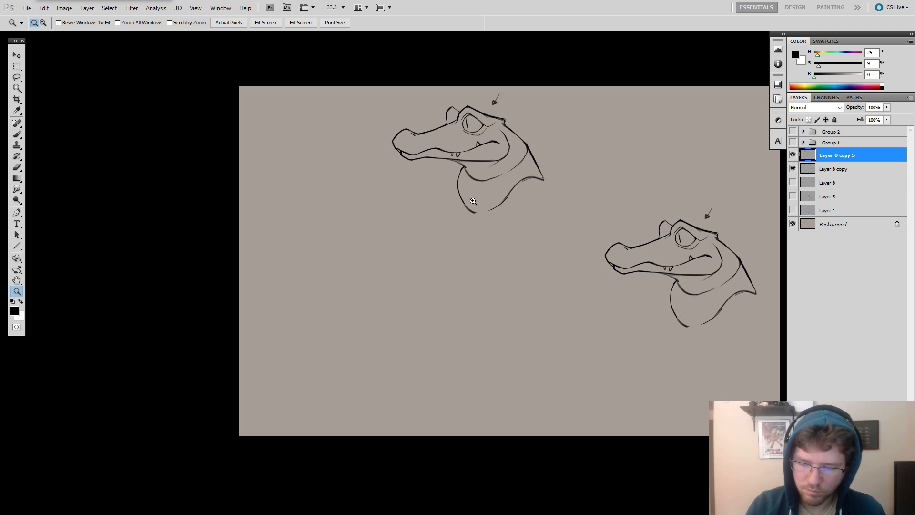
key("b")
left_click_drag(460, 193, 458, 236)
key("ctrl+z")
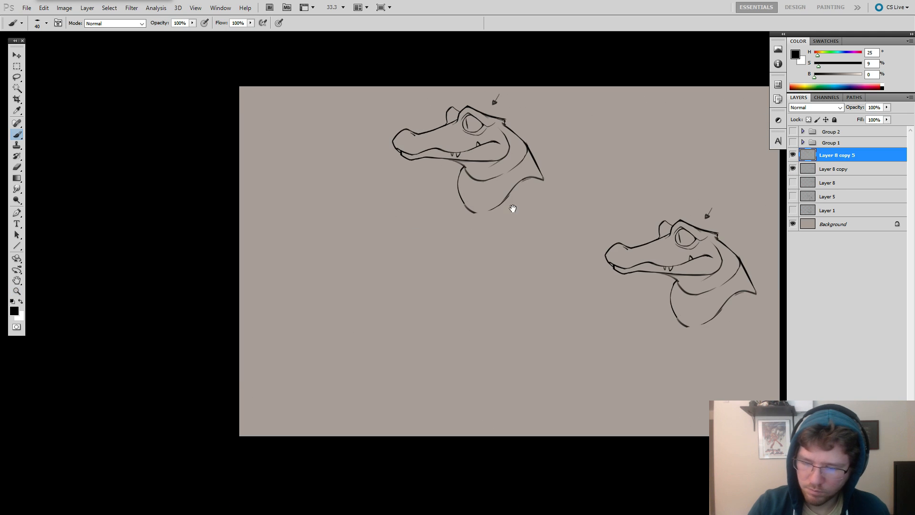
mouse_move(512, 208)
left_mouse_down()
mouse_move(482, 197)
mouse_move(436, 227)
mouse_move(439, 265)
left_mouse_up()
key("ctrl+z")
key("ctrl+z")
mouse_move(434, 191)
left_mouse_down()
mouse_move(427, 273)
mouse_move(448, 352)
mouse_move(489, 347)
left_mouse_up()
right_click(453, 288, "alt")
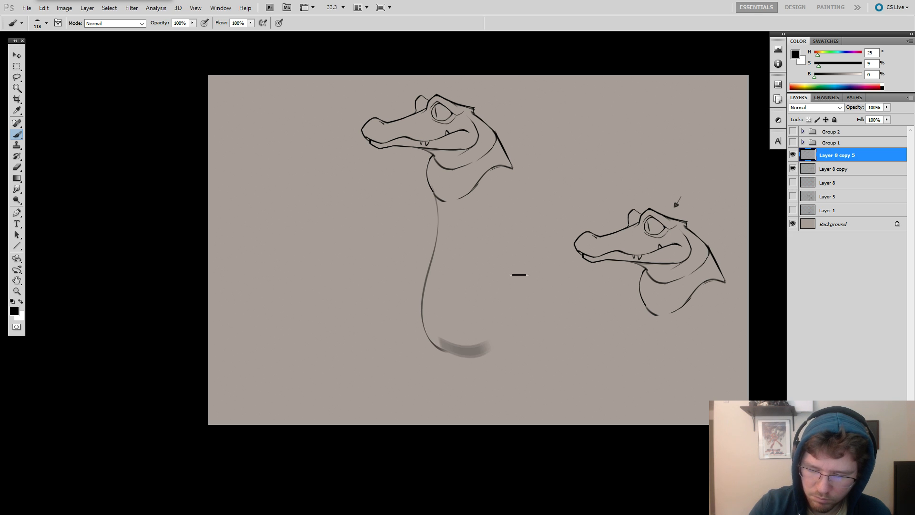
key("ctrl+z")
Sketch the back line down from the neck, then a tail shape sweeping out behind the body with its underside.
right_click(505, 178, "alt")
mouse_move(507, 151)
left_mouse_down()
mouse_move(533, 247)
mouse_move(525, 349)
mouse_move(472, 318)
left_mouse_up()
key("ctrl+z")
left_click_drag(537, 298, 600, 294)
mouse_move(511, 241)
left_mouse_down()
mouse_move(632, 344)
mouse_move(536, 360)
left_mouse_up()
left_click_drag(630, 318, 658, 311)
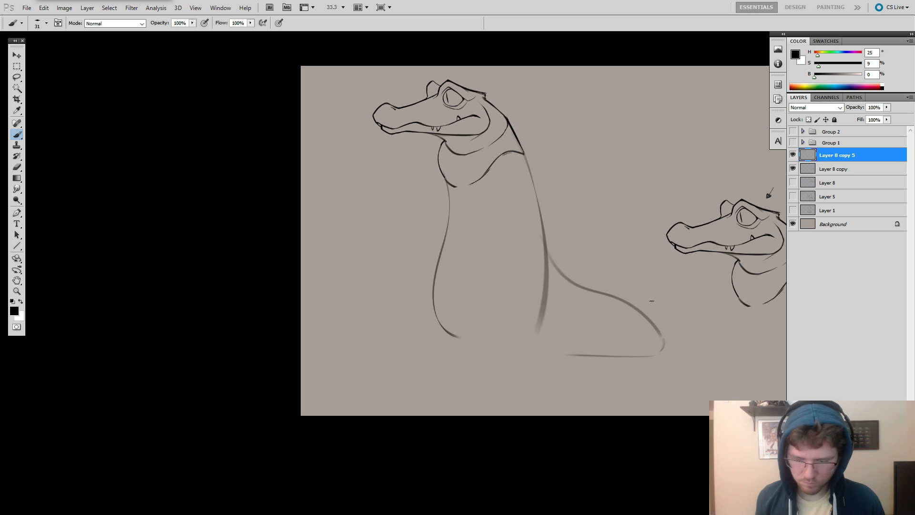
left_click_drag(617, 339, 622, 341)
key("e")
key("b")
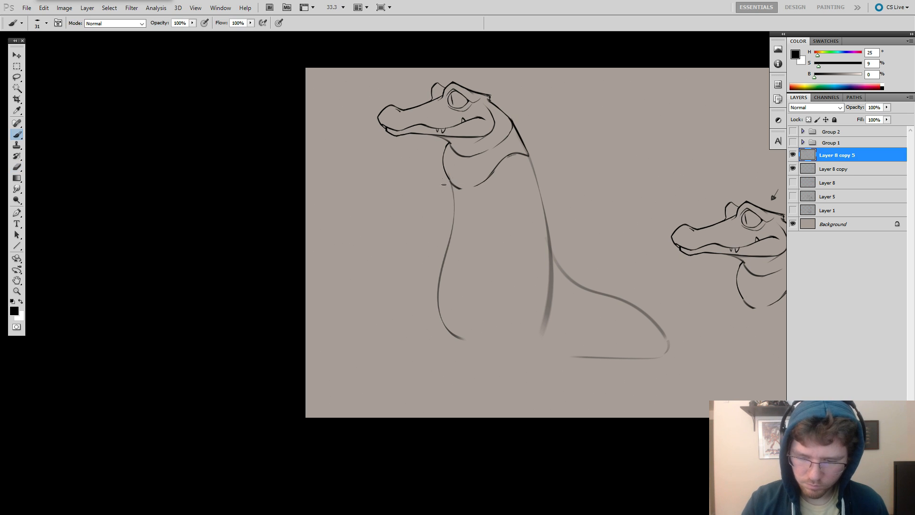
left_click_drag(449, 173, 439, 215)
key("ctrl+z")
key("ctrl+z")
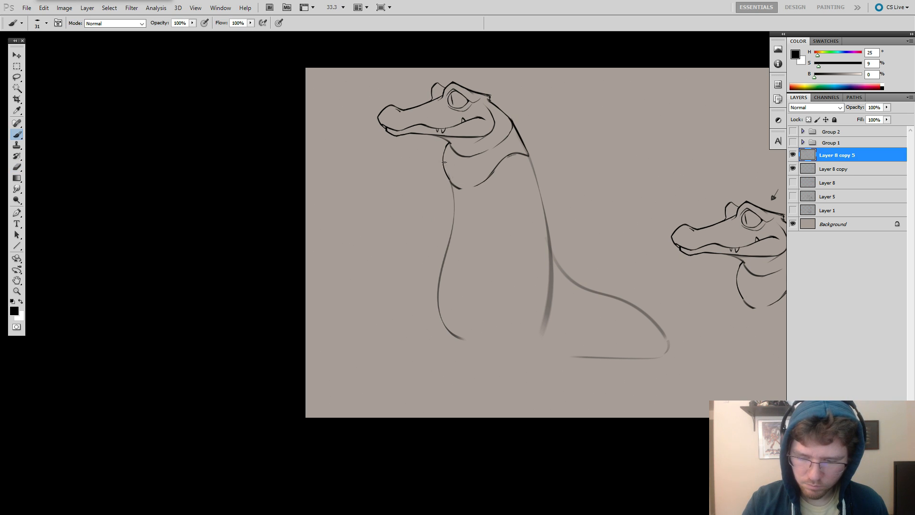
key("ctrl+z")
mouse_move(444, 173)
left_mouse_down()
mouse_move(440, 221)
mouse_move(424, 241)
mouse_move(429, 232)
left_mouse_up()
Erase the upper back line and redraw it as a fuller curve running from the neck past the tail root.
key("ctrl+z")
key("ctrl+z")
key("e")
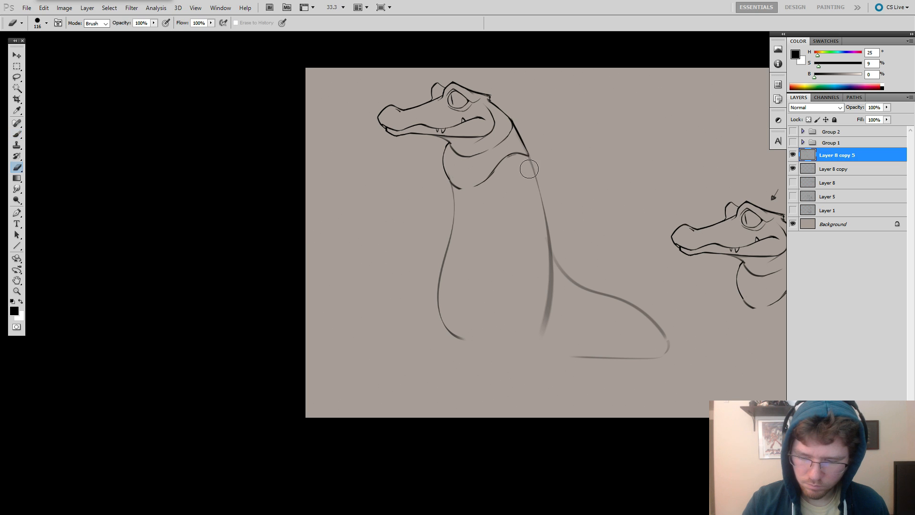
left_click_drag(528, 167, 549, 245)
key("b")
left_click_drag(520, 139, 547, 223)
key("ctrl+z")
key("e")
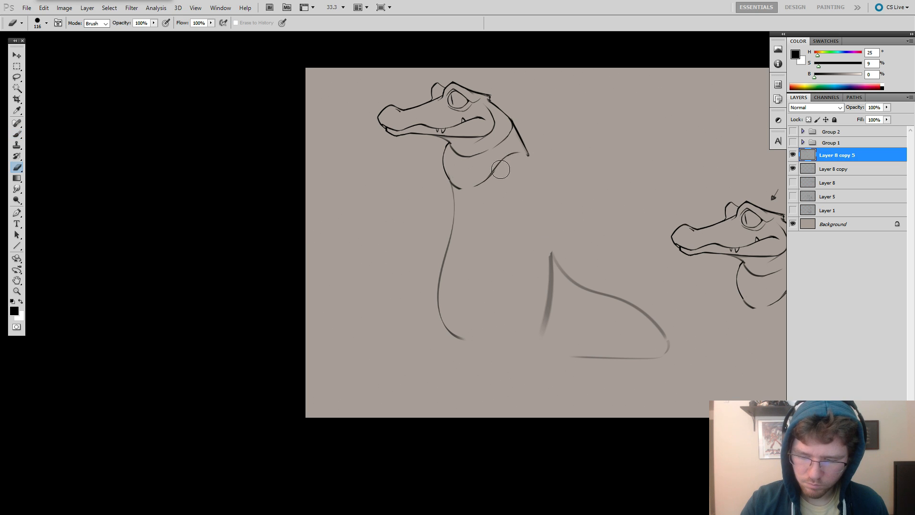
key("b")
key("ctrl+z")
mouse_move(518, 131)
left_mouse_down()
mouse_move(548, 203)
mouse_move(550, 262)
left_mouse_up()
mouse_move(548, 231)
left_mouse_down()
mouse_move(551, 331)
mouse_move(526, 316)
mouse_move(554, 313)
left_mouse_up()
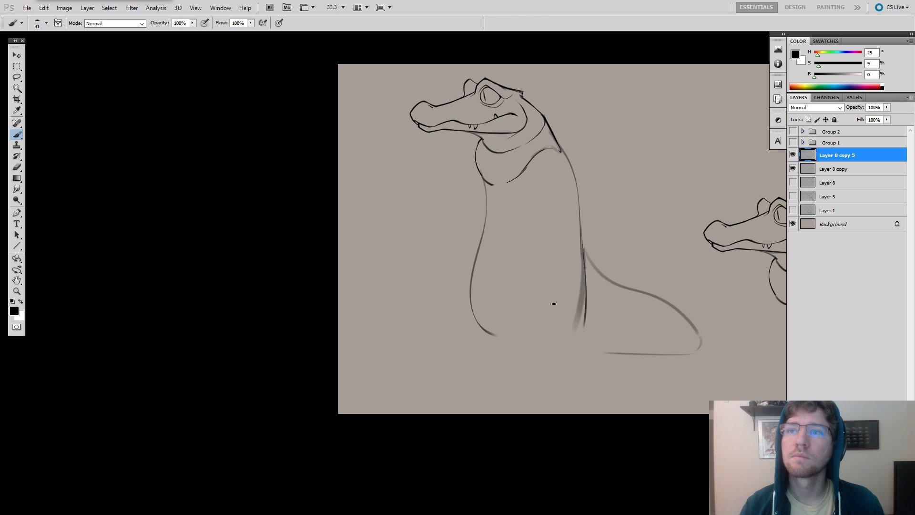
Round the belly contour into the base of the body and draw the ground line along to the tail tip.
left_click_drag(586, 253, 564, 205)
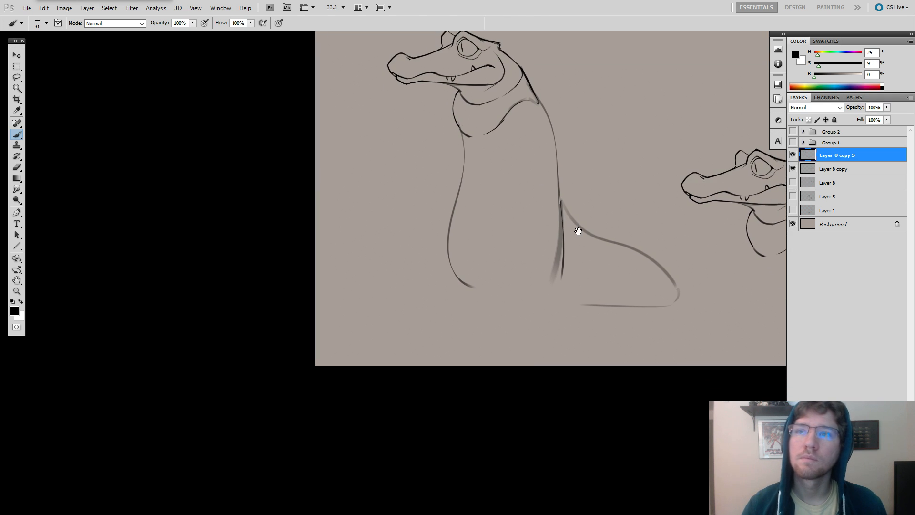
mouse_move(558, 260)
left_mouse_down()
mouse_move(594, 284)
mouse_move(592, 306)
left_mouse_up()
mouse_move(485, 249)
left_mouse_down()
mouse_move(477, 303)
mouse_move(514, 345)
left_mouse_up()
key("ctrl+z")
key("ctrl+z")
left_click_drag(488, 312, 527, 352)
key("ctrl+z")
mouse_move(492, 324)
left_mouse_down()
mouse_move(526, 355)
mouse_move(663, 355)
left_mouse_up()
key("ctrl+z")
key("ctrl+z")
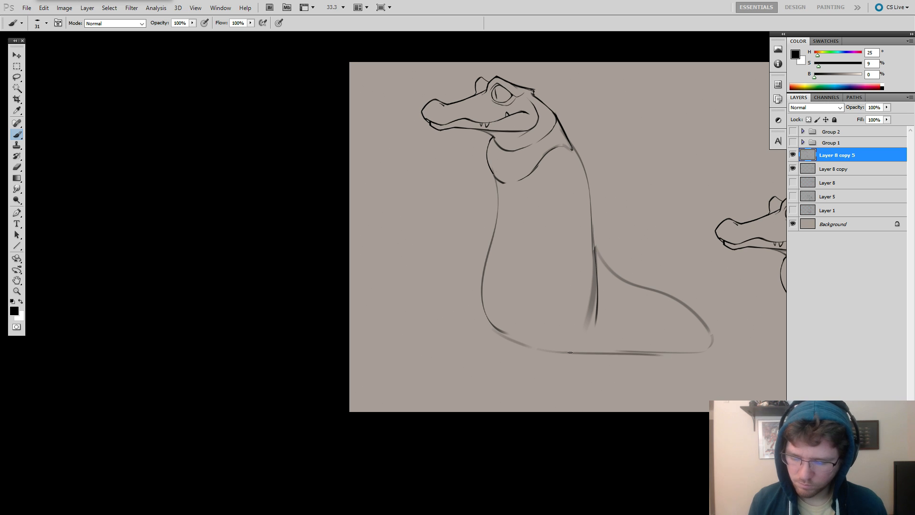
left_click_drag(567, 352, 713, 353)
left_click_drag(633, 363, 612, 369)
left_click_drag(523, 312, 516, 365)
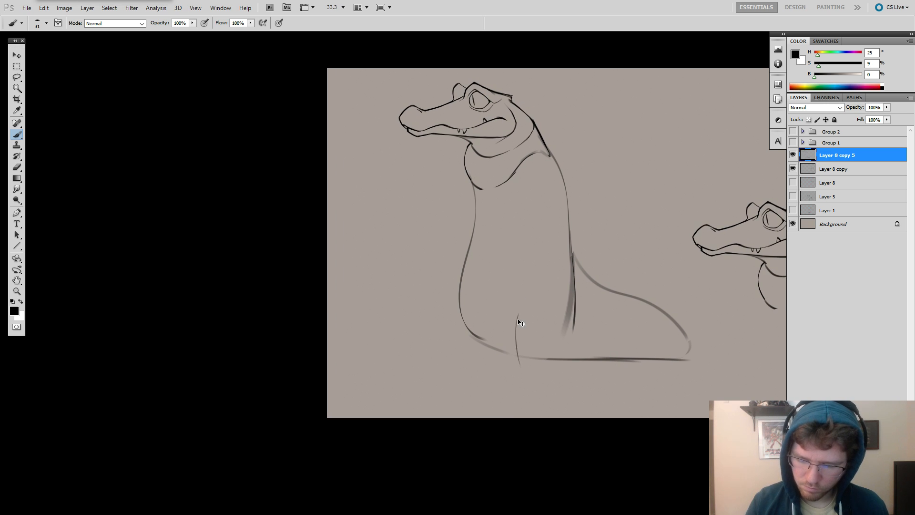
key("ctrl+z")
mouse_move(513, 289)
left_mouse_down()
mouse_move(506, 351)
mouse_move(517, 355)
left_mouse_up()
key("ctrl+z")
key("ctrl+z")
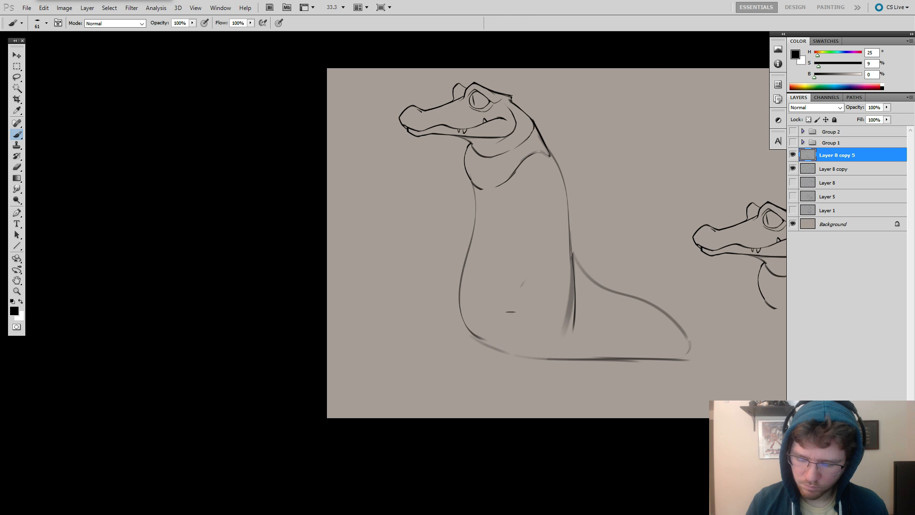
left_click_drag(510, 312, 509, 333)
key("ctrl+z")
left_click_drag(526, 280, 510, 341)
Sketch the near hind leg with its foot at the body's base, plus the far leg's edge and foot.
key("ctrl+z")
mouse_move(532, 273)
left_mouse_down()
mouse_move(518, 337)
mouse_move(533, 354)
left_mouse_up()
mouse_move(513, 349)
left_mouse_down()
mouse_move(536, 281)
mouse_move(557, 265)
mouse_move(572, 306)
left_mouse_up()
mouse_move(558, 269)
left_mouse_down()
mouse_move(566, 360)
mouse_move(513, 370)
mouse_move(563, 370)
left_mouse_up()
key("ctrl+z")
key("ctrl+z")
mouse_move(462, 274)
left_mouse_down()
mouse_move(449, 335)
mouse_move(485, 358)
left_mouse_up()
key("ctrl+z")
left_click_drag(450, 365, 501, 361)
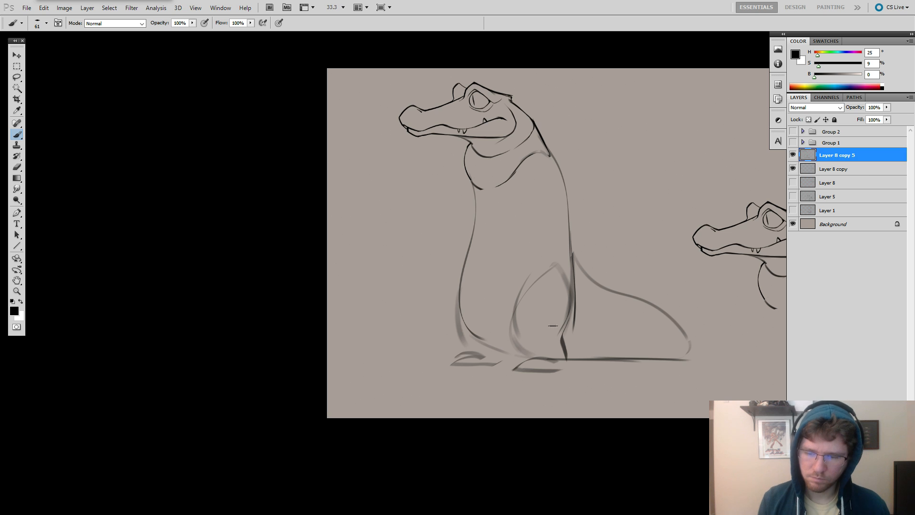
Erase part of the throat and neck-front contour and redraw it with a heavier line flowing into the chest.
key("space")
left_click_drag(544, 301, 559, 311)
key("e")
left_click_drag(483, 164, 490, 209)
key("b")
mouse_move(483, 149)
left_mouse_down()
mouse_move(493, 197)
mouse_move(473, 291)
left_mouse_up()
key("ctrl+z")
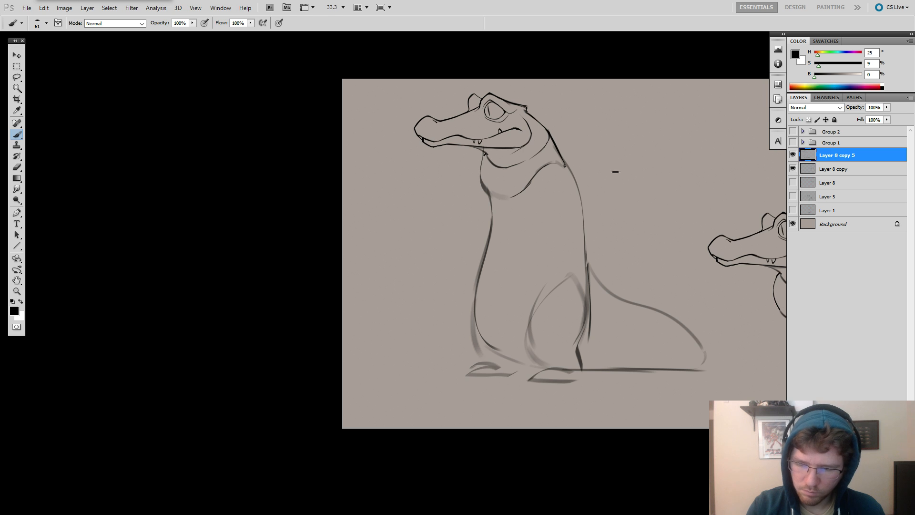
key("space")
left_click_drag(614, 171, 641, 157)
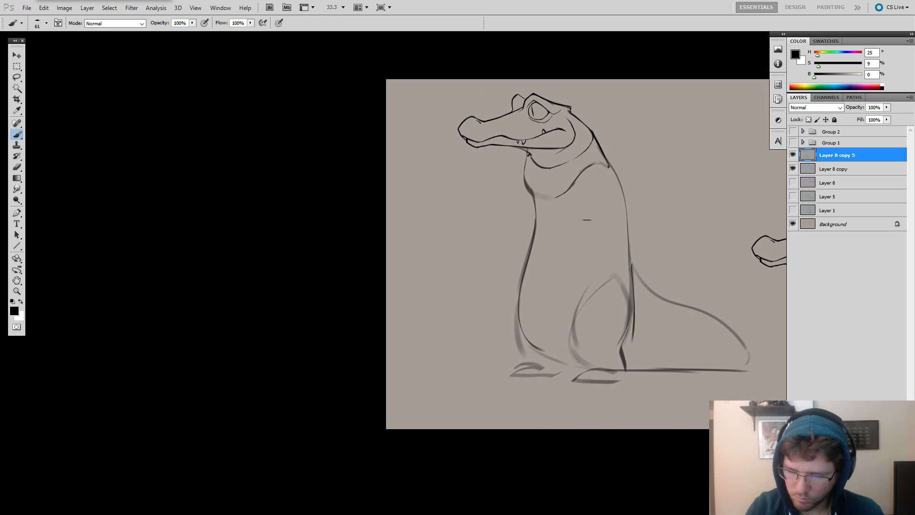
mouse_move(585, 194)
left_mouse_down()
mouse_move(580, 249)
mouse_move(563, 280)
left_mouse_up()
key("ctrl+z")
key("ctrl+z")
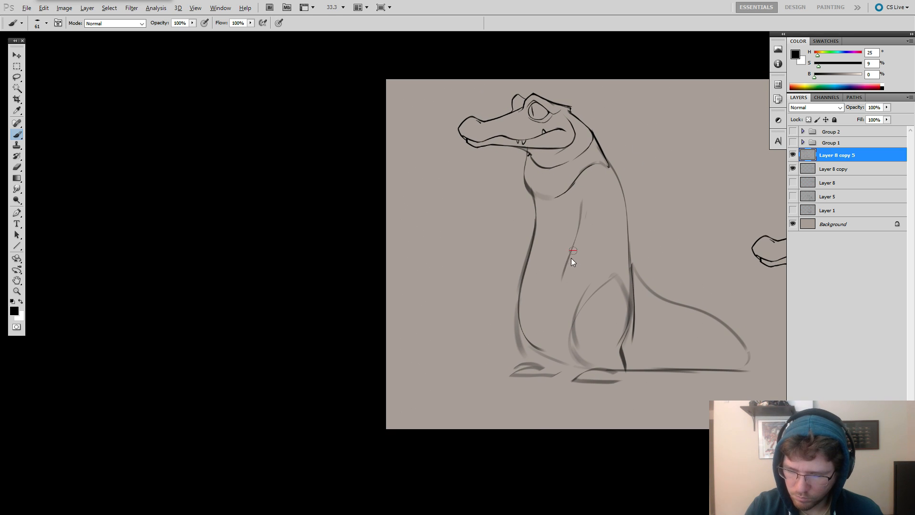
right_click(536, 205, "alt")
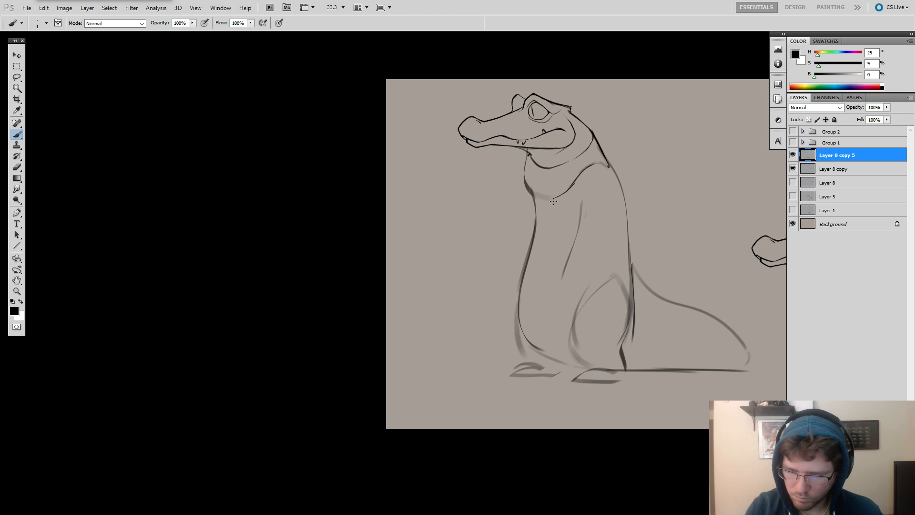
key("e")
left_click_drag(583, 205, 553, 285)
Erase and redraw the upper chest contour below the throat, and thicken the upper back contour behind the neck.
left_click_drag(532, 207, 528, 249)
key("b")
right_click(539, 208, "alt")
right_click(544, 202, "alt")
left_click_drag(536, 193, 527, 259)
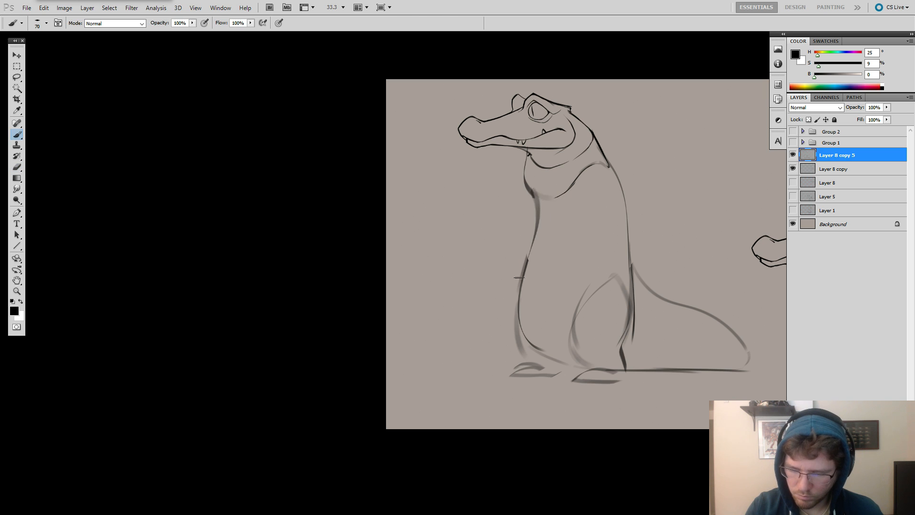
right_click(586, 183, "alt")
left_click_drag(611, 163, 627, 228)
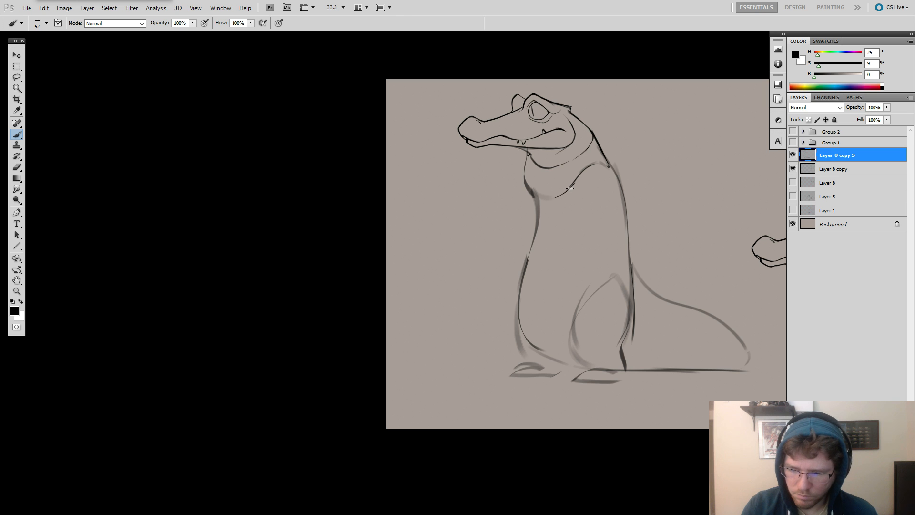
mouse_move(507, 194)
left_mouse_down()
mouse_move(531, 194)
mouse_move(519, 216)
left_mouse_up()
key("ctrl+z")
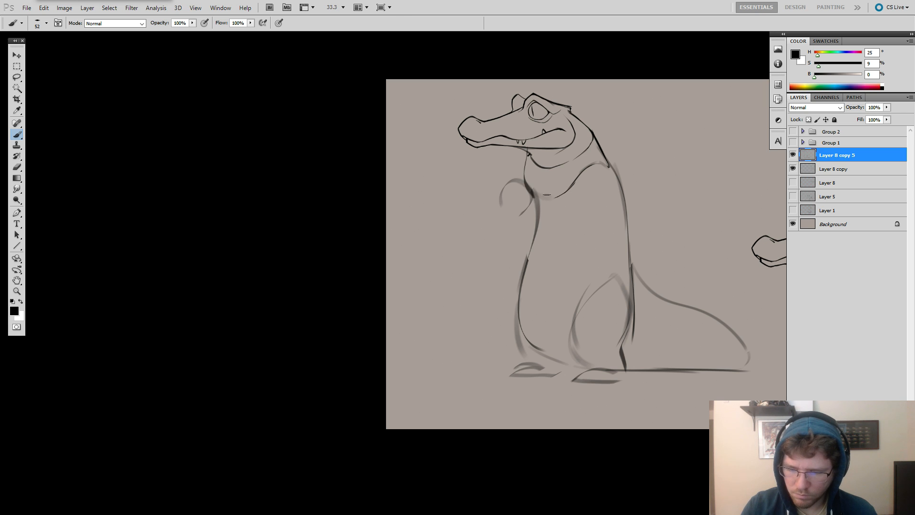
key("ctrl+z")
key("ctrl+z")
left_click_drag(501, 198, 529, 192)
key("ctrl+z")
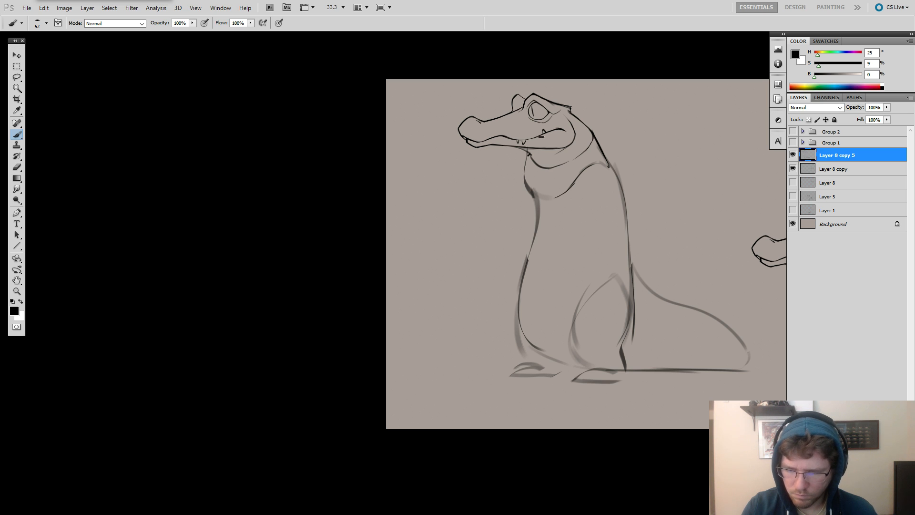
mouse_move(487, 129)
left_mouse_down()
mouse_move(514, 135)
mouse_move(516, 159)
mouse_move(498, 159)
mouse_move(491, 148)
mouse_move(520, 151)
mouse_move(560, 177)
mouse_move(508, 162)
mouse_move(542, 195)
left_mouse_up()
key("ctrl+z")
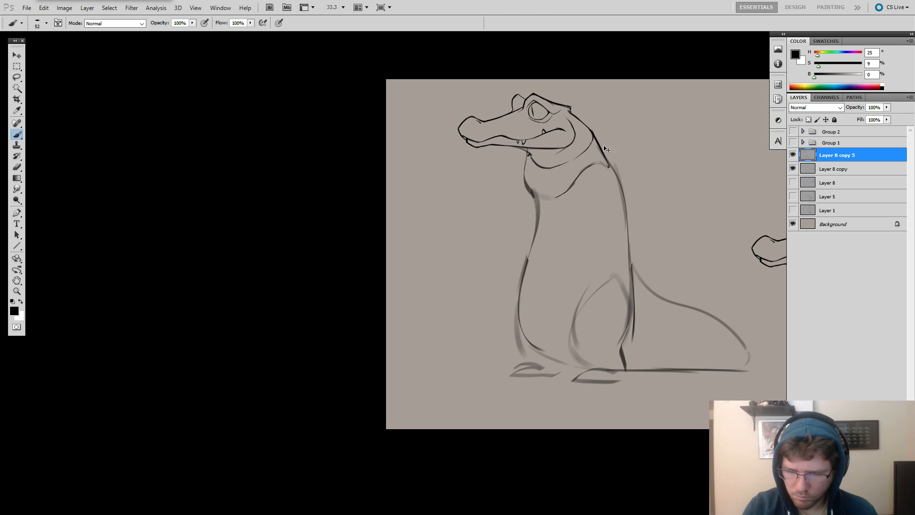
mouse_move(578, 143)
left_mouse_down()
mouse_move(591, 161)
mouse_move(557, 191)
mouse_move(612, 220)
mouse_move(592, 199)
mouse_move(596, 141)
mouse_move(590, 188)
mouse_move(569, 186)
left_mouse_up()
key("ctrl+z")
key("ctrl+z")
Erase the doubled belly contour and redraw it as one curve from mid-torso down to the body's base.
key("e")
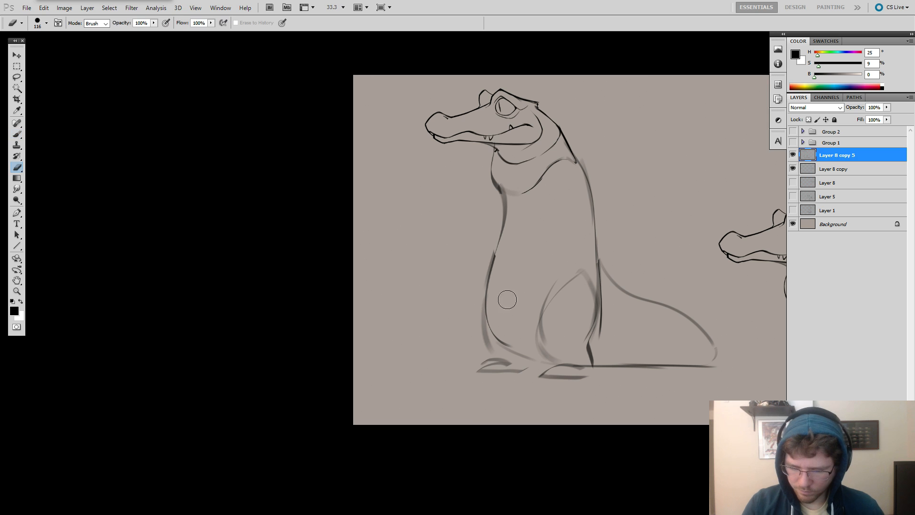
left_click_drag(499, 312, 502, 258)
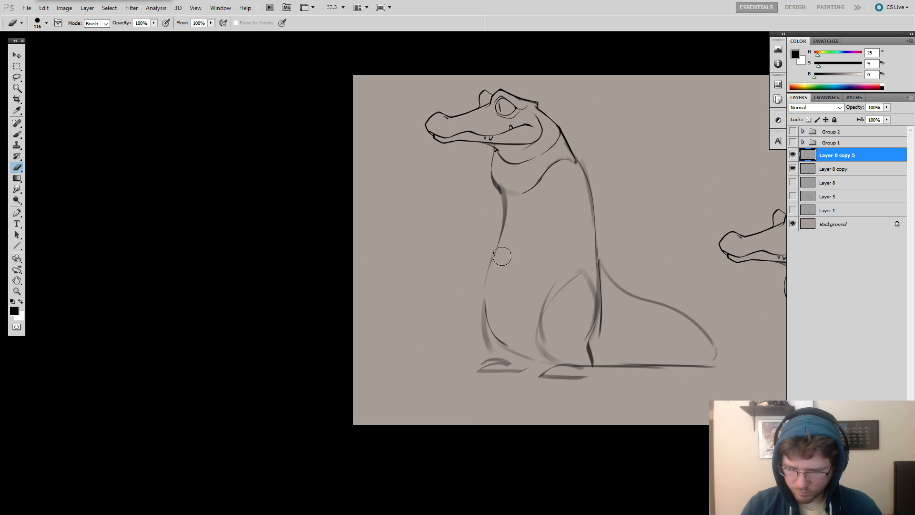
left_click_drag(501, 330, 521, 352)
key("b")
mouse_move(499, 234)
left_mouse_down()
mouse_move(497, 337)
mouse_move(519, 350)
left_mouse_up()
key("ctrl+z")
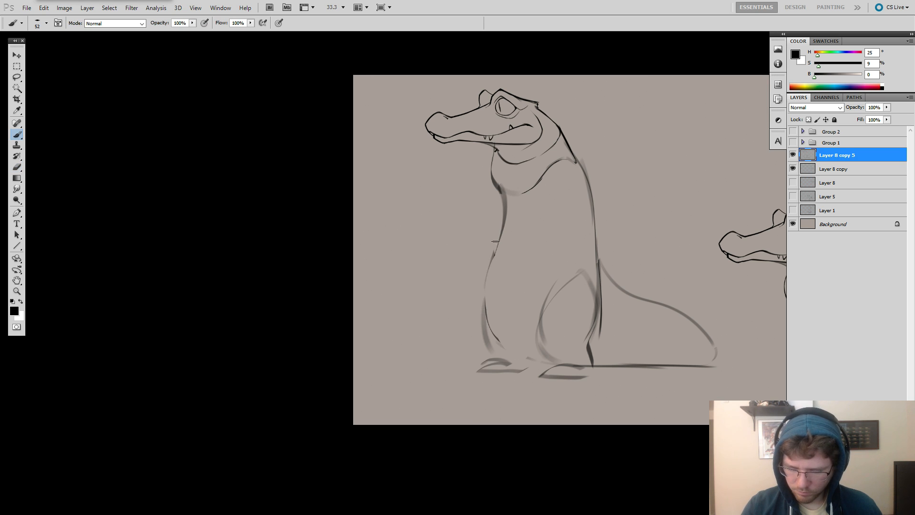
mouse_move(498, 243)
left_mouse_down()
mouse_move(483, 318)
mouse_move(510, 344)
mouse_move(482, 297)
mouse_move(520, 354)
mouse_move(483, 314)
left_mouse_up()
key("ctrl+z")
key("ctrl+z")
Erase the upper back contour and redraw it with an angular shoulder bend below the neck.
key("ctrl+z")
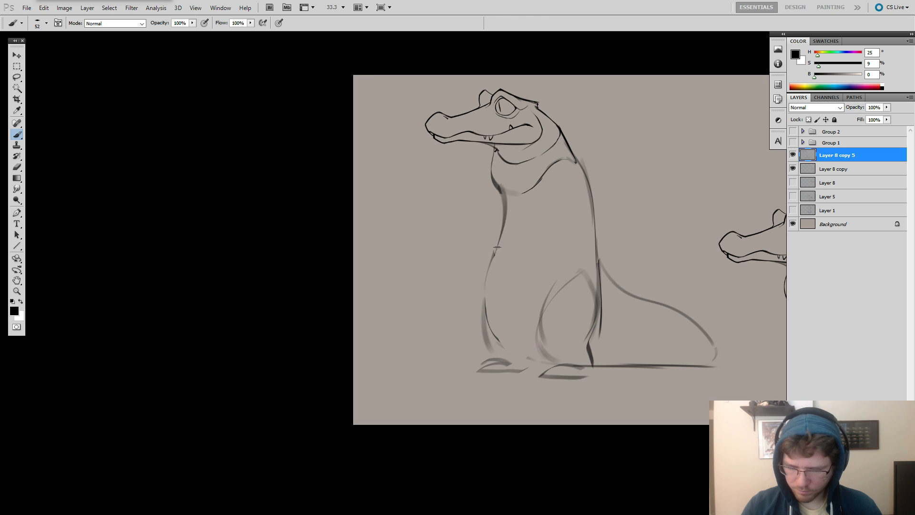
left_click_drag(498, 247, 527, 355)
key("e")
mouse_move(619, 189)
left_mouse_down()
mouse_move(565, 177)
mouse_move(575, 255)
left_mouse_up()
key("b")
mouse_move(553, 166)
left_mouse_down()
mouse_move(573, 225)
mouse_move(564, 213)
mouse_move(571, 320)
left_mouse_up()
key("ctrl+z")
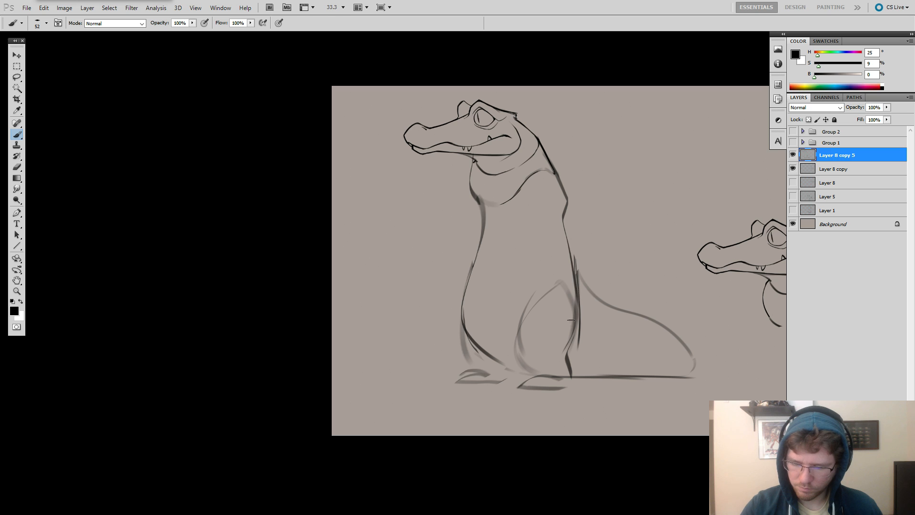
Erase the lower back line and the tail's start, and redraw the near thigh with a rounded top.
mouse_move(593, 238)
left_mouse_down()
mouse_move(646, 220)
mouse_move(646, 290)
left_mouse_up()
key("e")
mouse_move(629, 231)
left_mouse_down()
mouse_move(639, 294)
mouse_move(638, 246)
mouse_move(670, 296)
left_mouse_up()
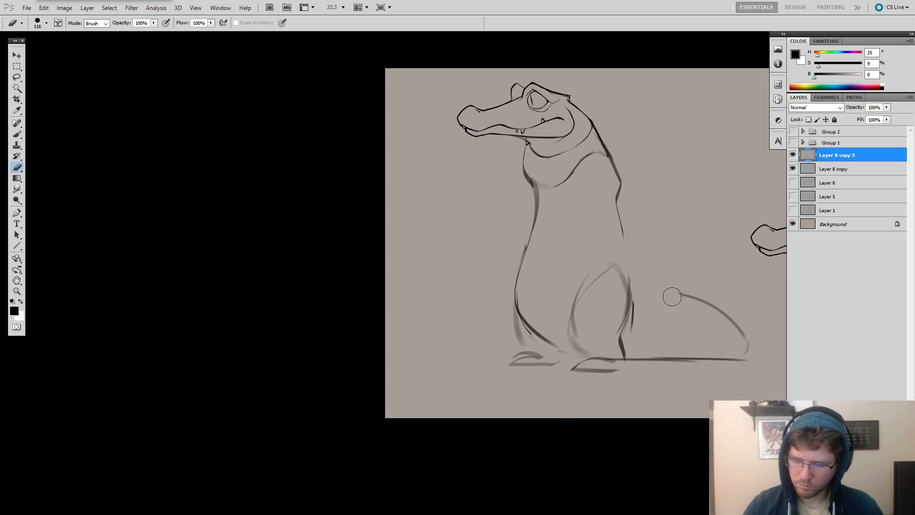
key("b")
mouse_move(623, 270)
left_mouse_down()
mouse_move(601, 274)
mouse_move(567, 329)
left_mouse_up()
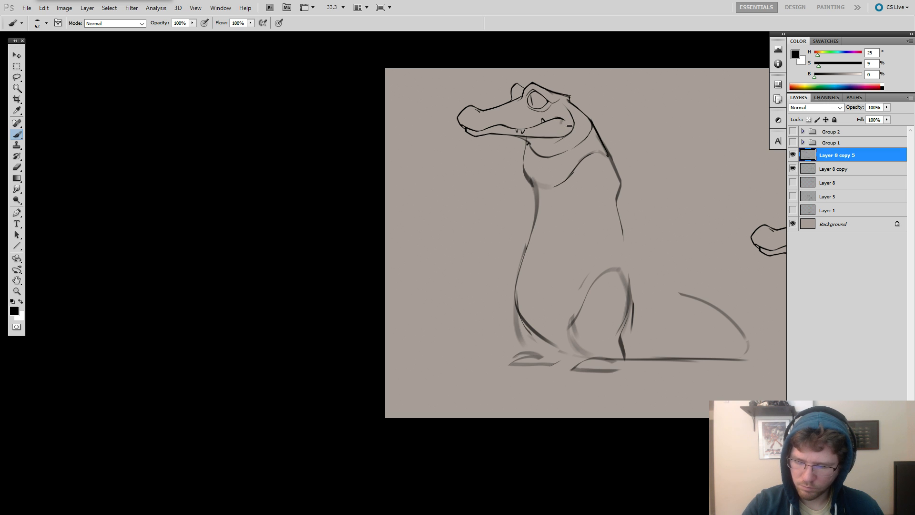
Compare the sketch with the alligator reference photos while testing short strokes behind the jaw.
left_click_drag(564, 120, 572, 133)
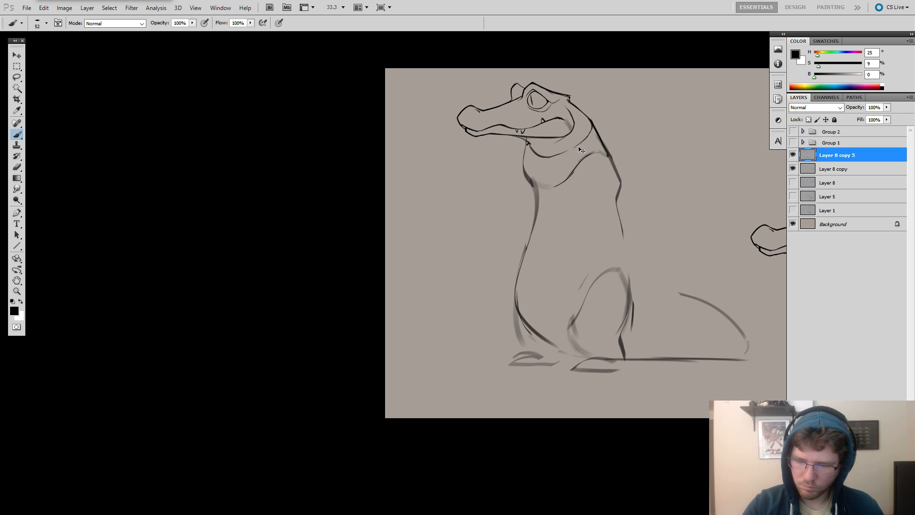
left_click(793, 132)
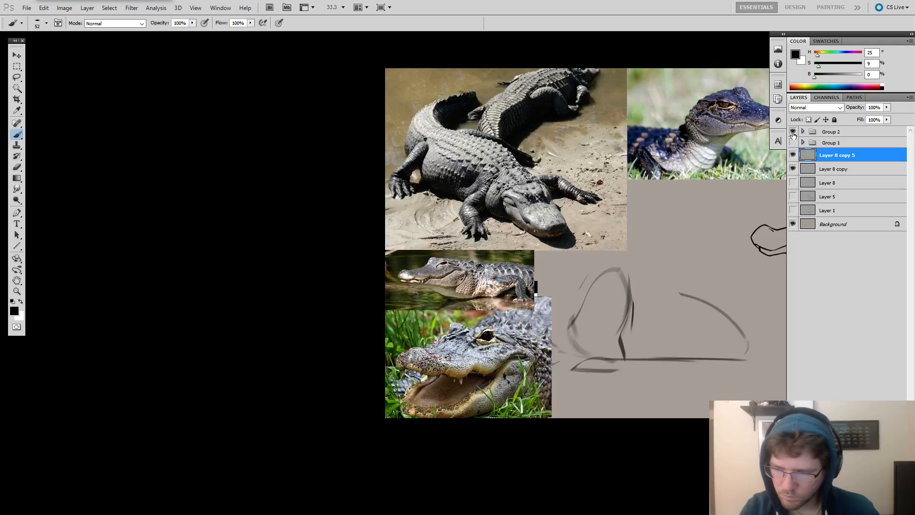
left_click(793, 132)
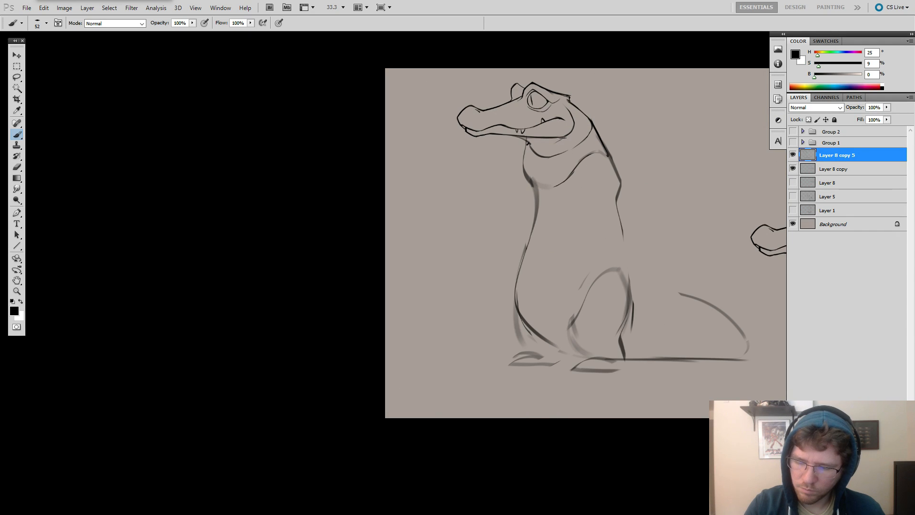
left_click_drag(563, 137, 573, 151)
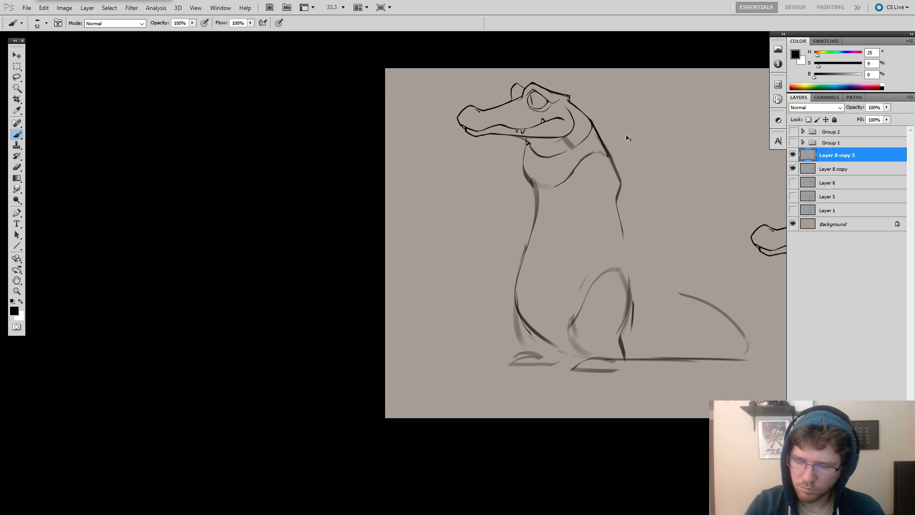
left_click(792, 142)
left_click(792, 142)
left_click(793, 132)
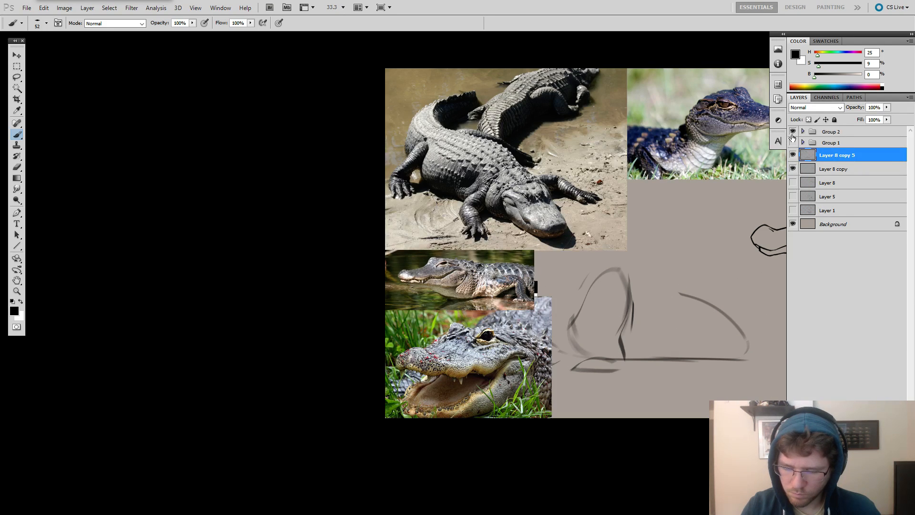
left_click(793, 131)
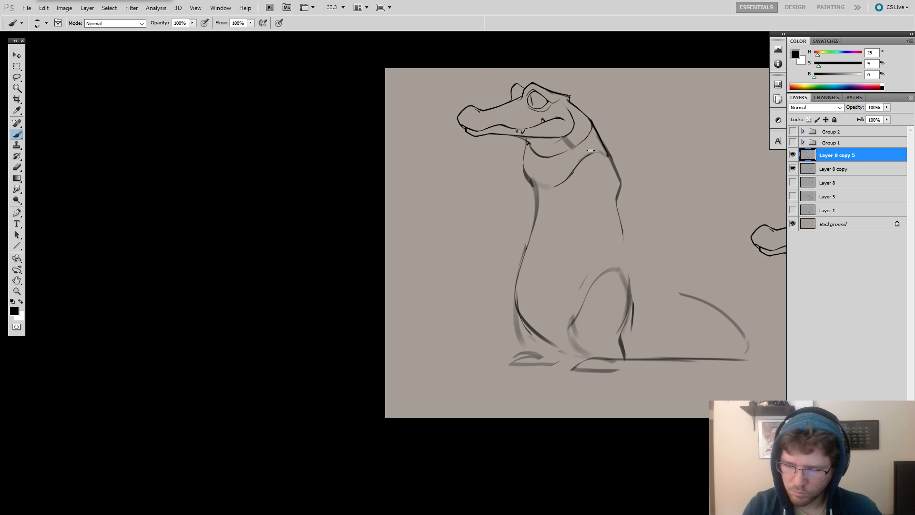
key("ctrl+z")
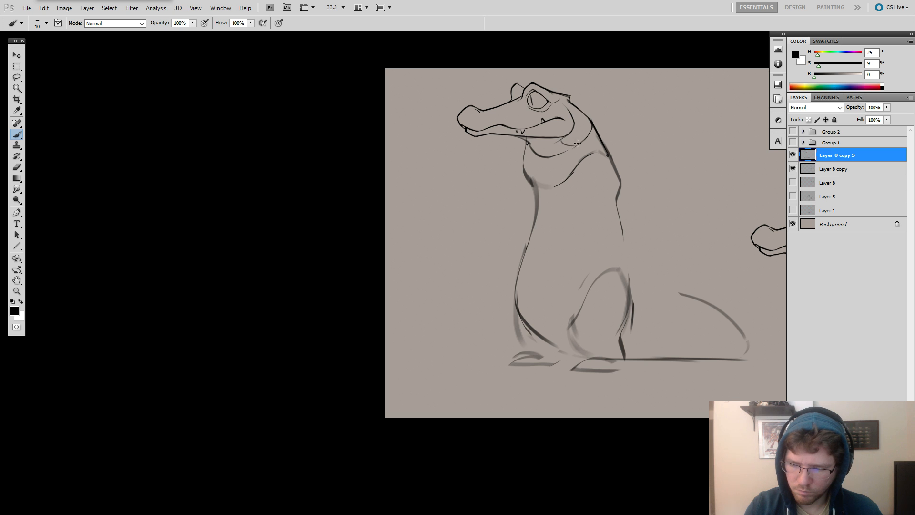
Add a small curved fold below the jaw corner and try a front-limb contour running down the torso, checking the alligator photos.
mouse_move(563, 137)
left_mouse_down()
mouse_move(581, 140)
mouse_move(585, 163)
mouse_move(527, 141)
mouse_move(537, 255)
left_mouse_up()
key("ctrl+z")
right_click(545, 136)
key("ctrl+z")
mouse_move(524, 140)
left_mouse_down()
mouse_move(540, 200)
mouse_move(536, 251)
left_mouse_up()
key("ctrl+z")
mouse_move(524, 143)
left_mouse_down()
mouse_move(546, 206)
mouse_move(529, 263)
left_mouse_up()
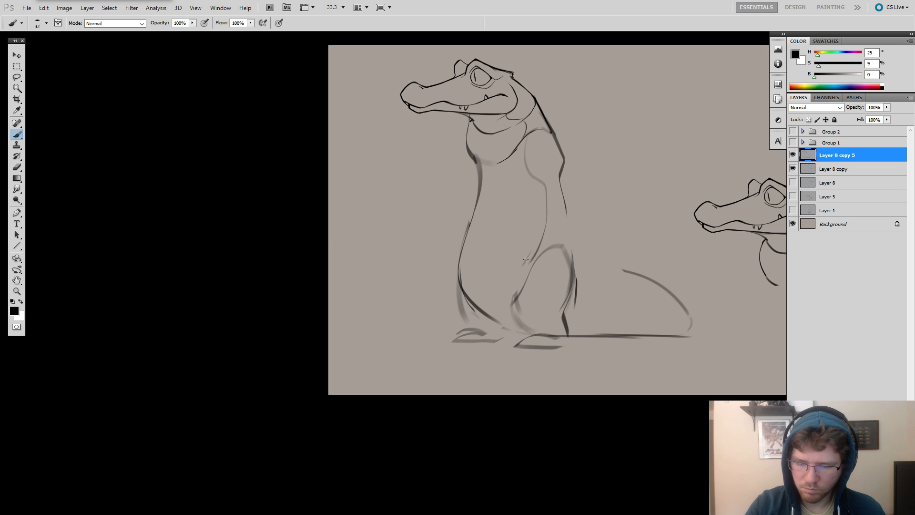
key("ctrl+z")
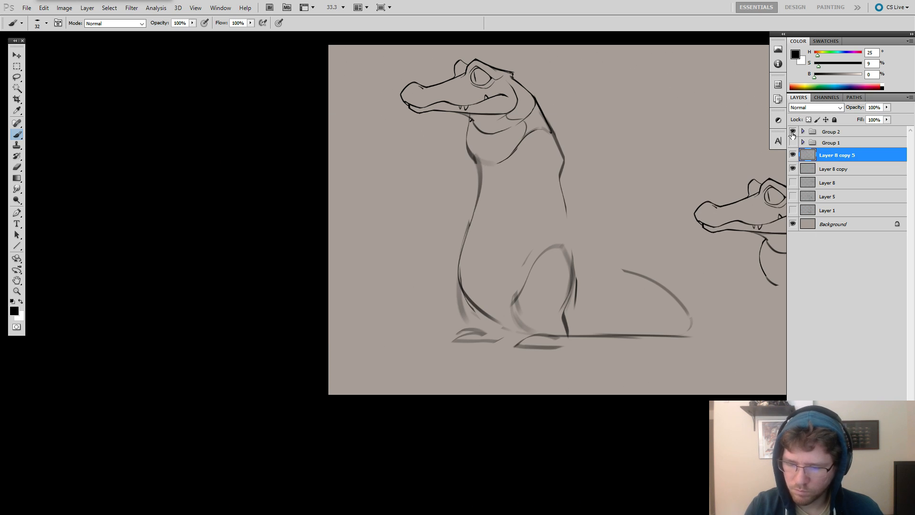
left_click(793, 133)
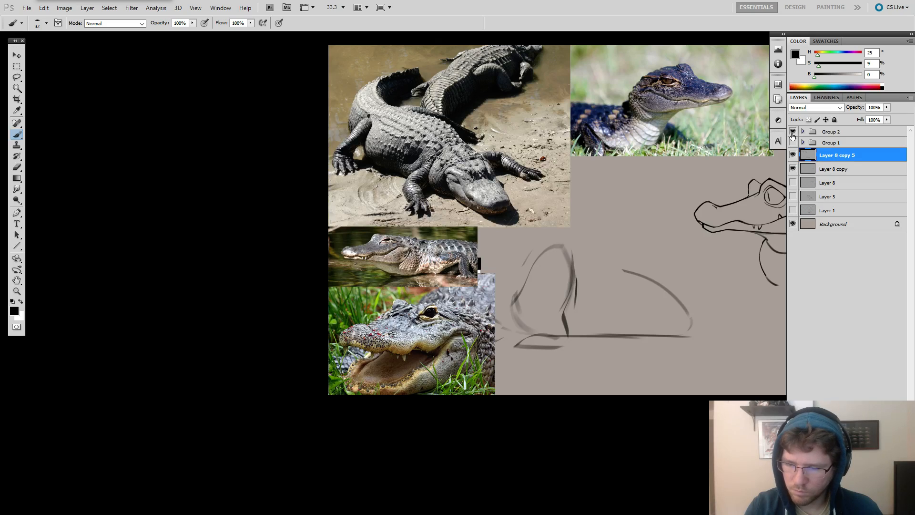
left_click(793, 132)
left_click_drag(537, 146, 536, 177)
key("ctrl+z")
Extend the near hind leg's heel line to the ground and sketch curved, clawed toes over the rough foot.
key("e")
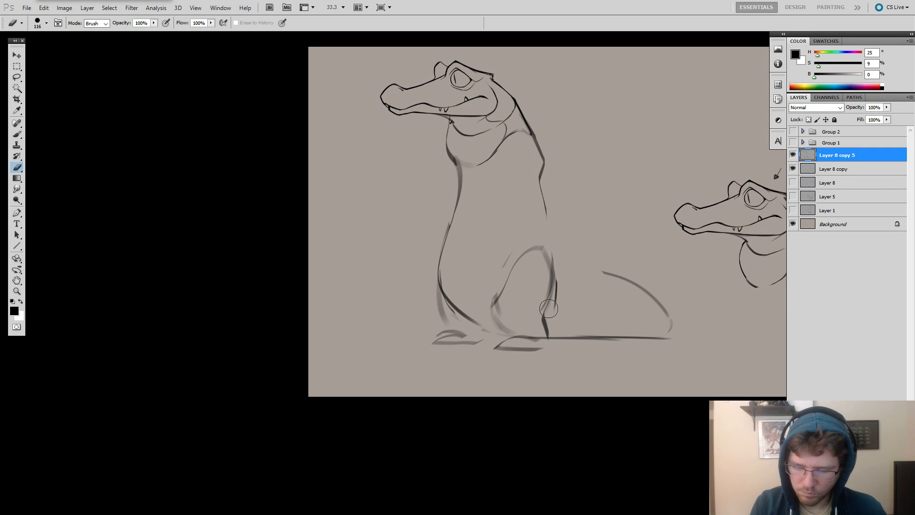
key("b")
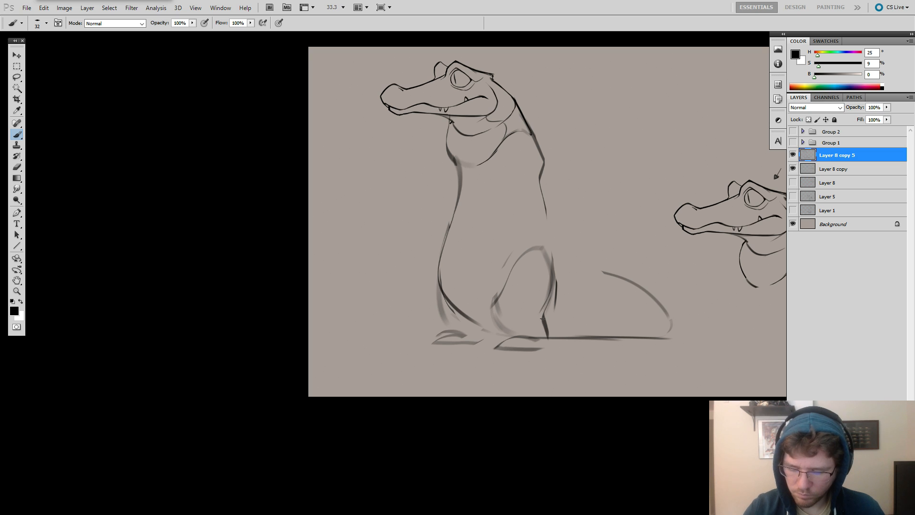
mouse_move(541, 318)
left_mouse_down()
mouse_move(551, 353)
mouse_move(492, 348)
mouse_move(509, 349)
left_mouse_up()
key("ctrl+z")
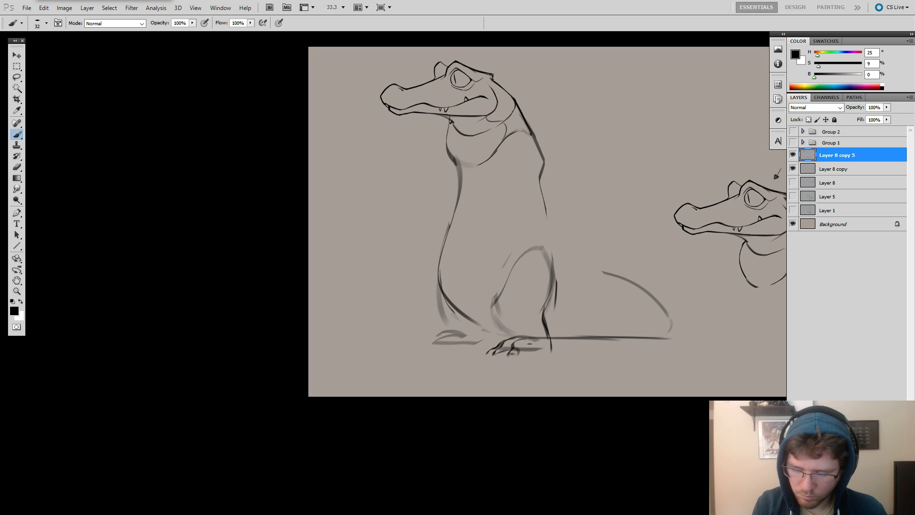
left_click_drag(541, 341, 535, 352)
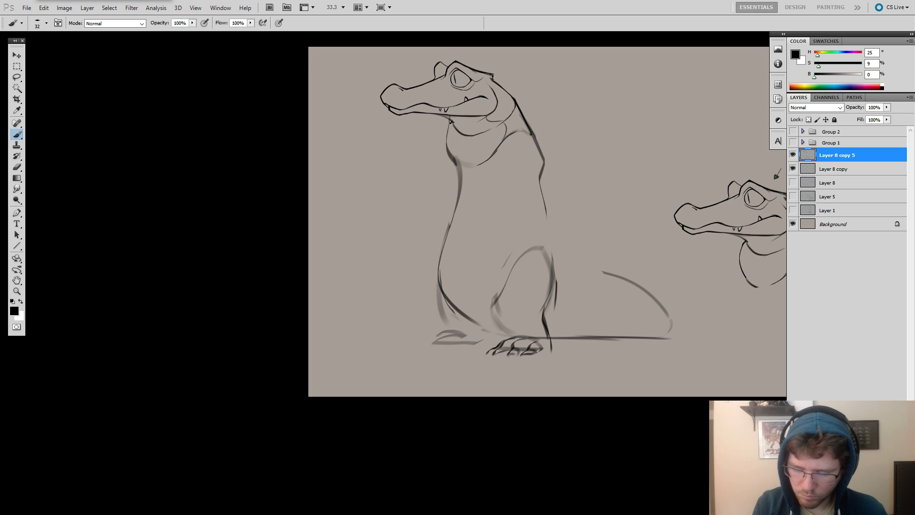
key("ctrl+z")
Darken the front edge of the near hind leg and curve it into the top of the foot.
left_click_drag(495, 316, 534, 335)
mouse_move(495, 301)
left_mouse_down()
mouse_move(501, 334)
mouse_move(492, 332)
mouse_move(519, 335)
mouse_move(499, 339)
left_mouse_up()
key("ctrl+z")
key("ctrl+z")
key("ctrl+z")
key("ctrl+z")
key("ctrl+z")
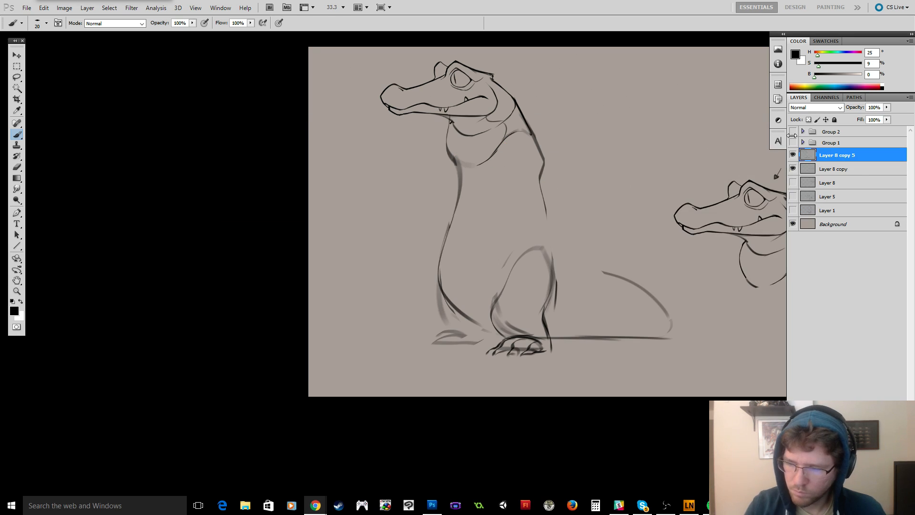
Examine the alligator reference photos for the legs and feet, and hide them again.
left_click(791, 133)
left_click(792, 141)
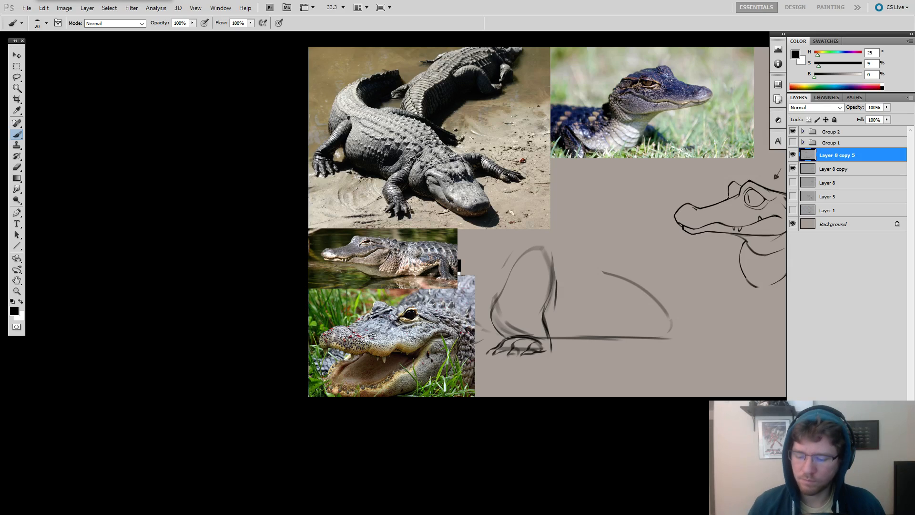
left_click(578, 297)
left_click_drag(672, 334, 529, 328)
left_click(793, 132)
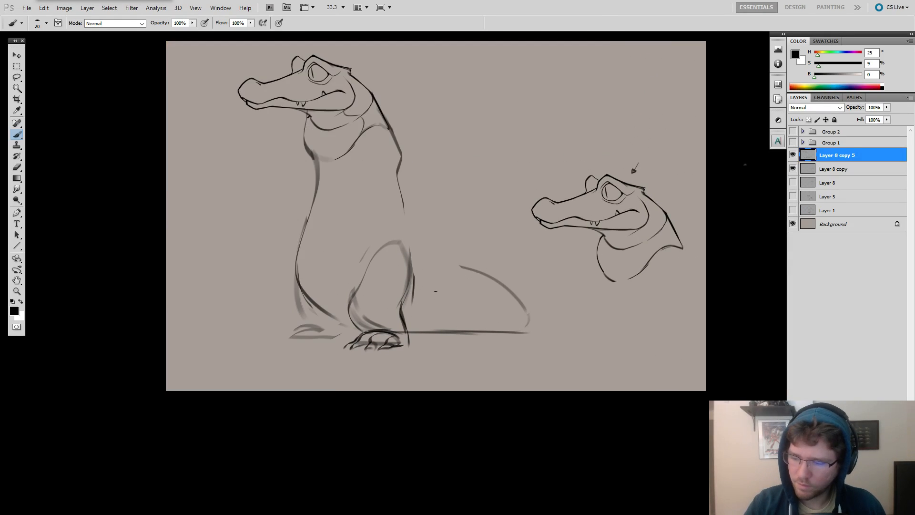
Try erasing the near thigh's front outline and redrawing the back edge of the lower leg.
mouse_move(523, 261)
left_mouse_down()
mouse_move(592, 310)
mouse_move(596, 338)
left_mouse_up()
key("e")
mouse_move(459, 322)
left_mouse_down()
mouse_move(421, 368)
mouse_move(451, 397)
mouse_move(436, 399)
mouse_move(457, 368)
mouse_move(456, 396)
mouse_move(443, 401)
mouse_move(466, 403)
mouse_move(437, 405)
mouse_move(470, 411)
mouse_move(431, 406)
mouse_move(449, 398)
mouse_move(467, 407)
mouse_move(429, 408)
mouse_move(472, 405)
left_mouse_up()
key("b")
key("ctrl+z")
key("e")
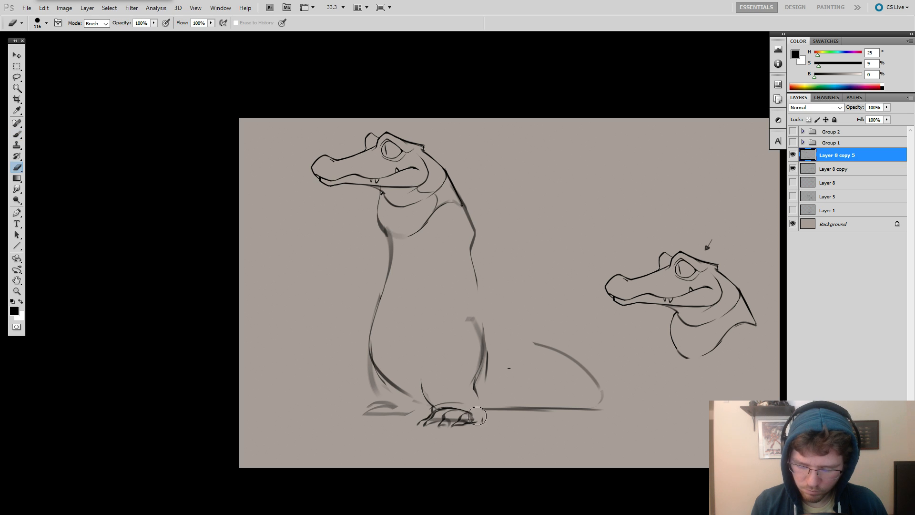
key("b")
left_click_drag(485, 366, 481, 422)
key("ctrl+z")
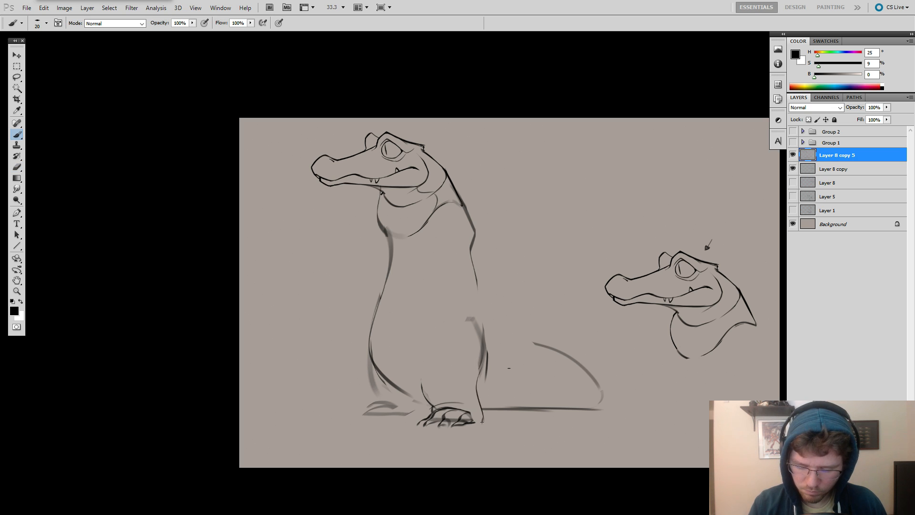
key("ctrl+alt+z")
key("ctrl+alt+z")
key("ctrl+alt+z")
key("ctrl+alt+z")
key("ctrl+alt+z")
key("ctrl+alt+z")
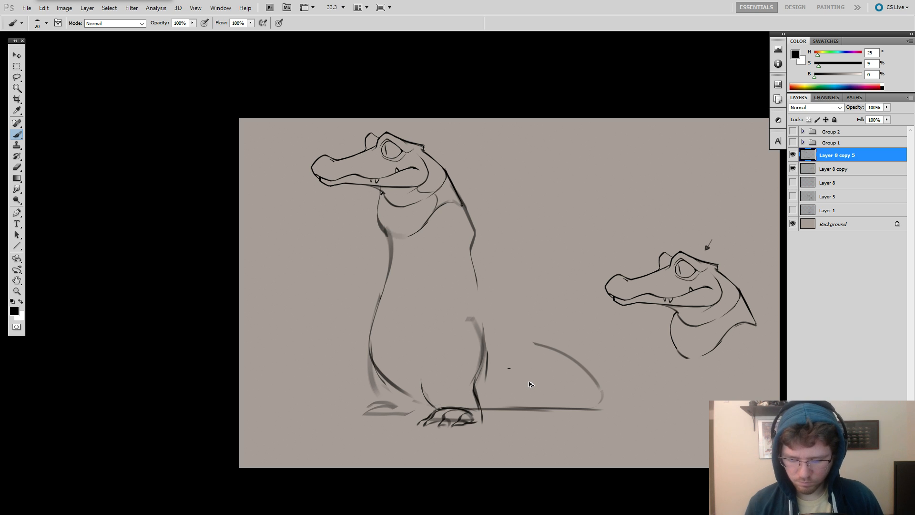
key("ctrl+alt+z")
key("ctrl+alt+z")
key("ctrl+alt+z")
key("ctrl+alt+z")
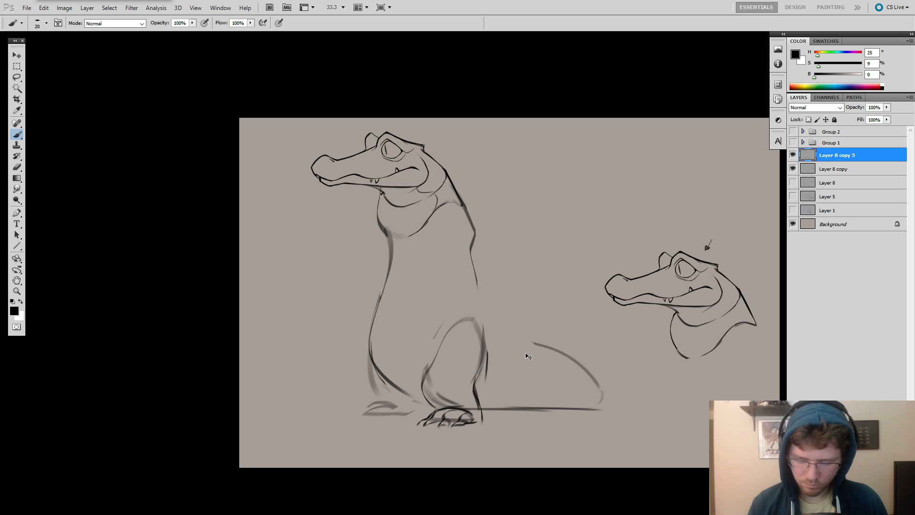
Erase the front outline of the near thigh and redraw it as a cleaner curve down to the foot.
left_click_drag(488, 360, 557, 348)
key("e")
left_click_drag(518, 318, 500, 373)
key("b")
right_click(511, 306)
mouse_move(528, 326)
left_mouse_down()
mouse_move(497, 357)
mouse_move(506, 388)
left_mouse_up()
left_click(510, 329)
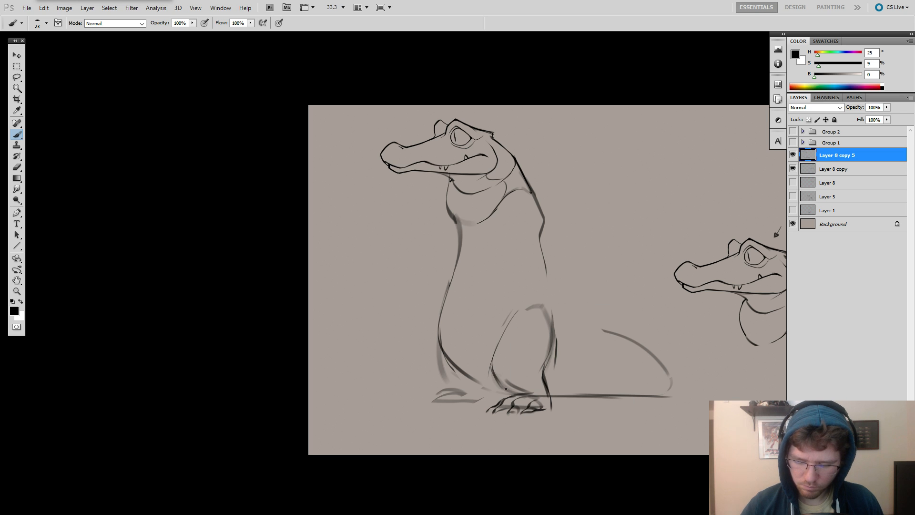
Draw the far hind leg's outer edge below the belly, and erase and redraw its foot on the ground.
left_click_drag(444, 320, 438, 363)
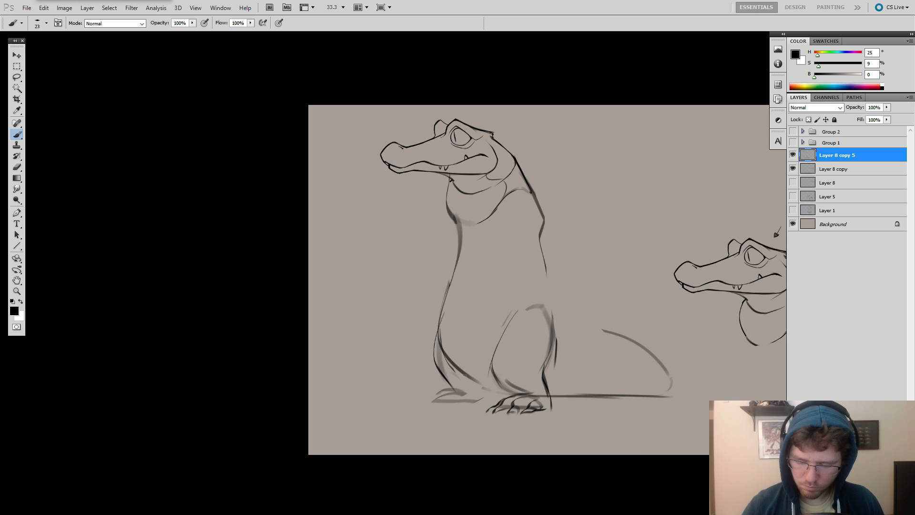
key("e")
mouse_move(463, 393)
left_mouse_down()
mouse_move(455, 411)
mouse_move(437, 407)
mouse_move(485, 406)
left_mouse_up()
key("b")
left_click_drag(522, 380, 523, 381)
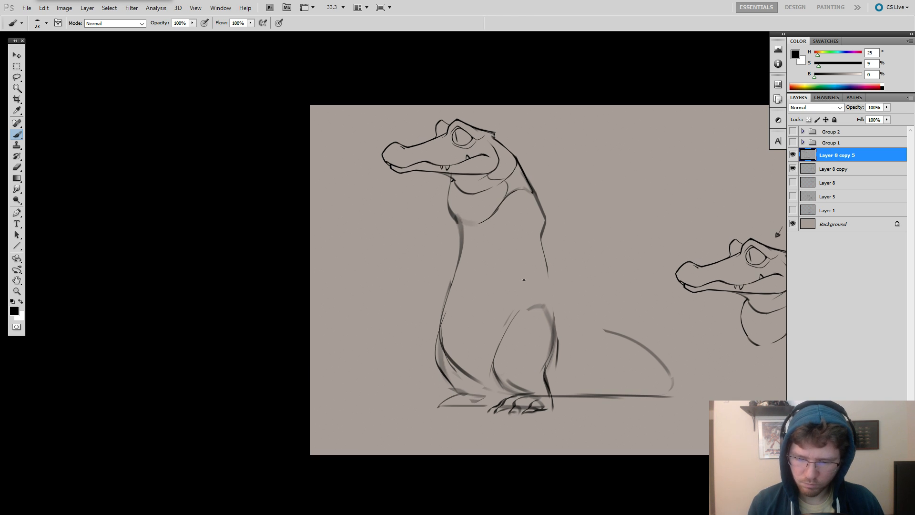
key("ctrl+z")
Erase the near leg's rear edge and redraw the back as one continuous contour from the shoulder bend to the heel.
left_click_drag(459, 249, 434, 287)
left_click_drag(555, 216, 504, 230)
key("ctrl+z")
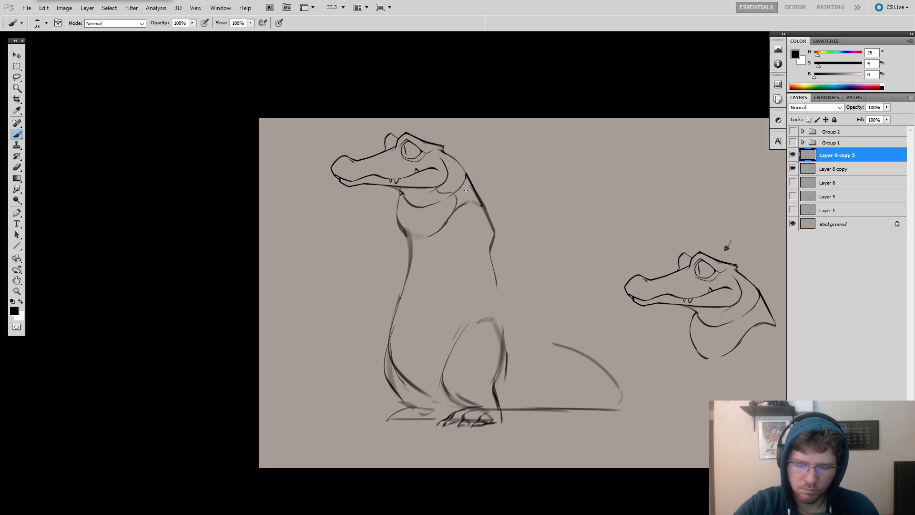
left_click_drag(562, 239, 630, 196)
key("e")
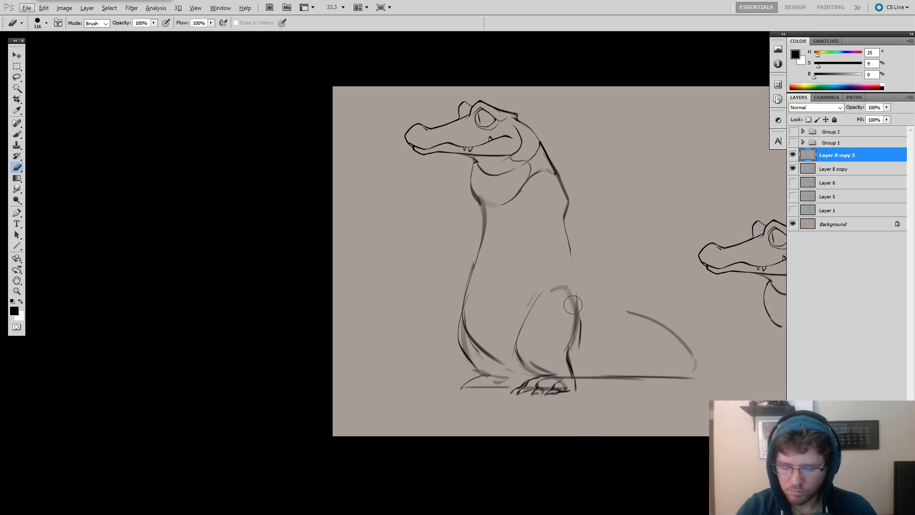
mouse_move(573, 305)
left_mouse_down()
mouse_move(575, 285)
mouse_move(566, 367)
left_mouse_up()
key("b")
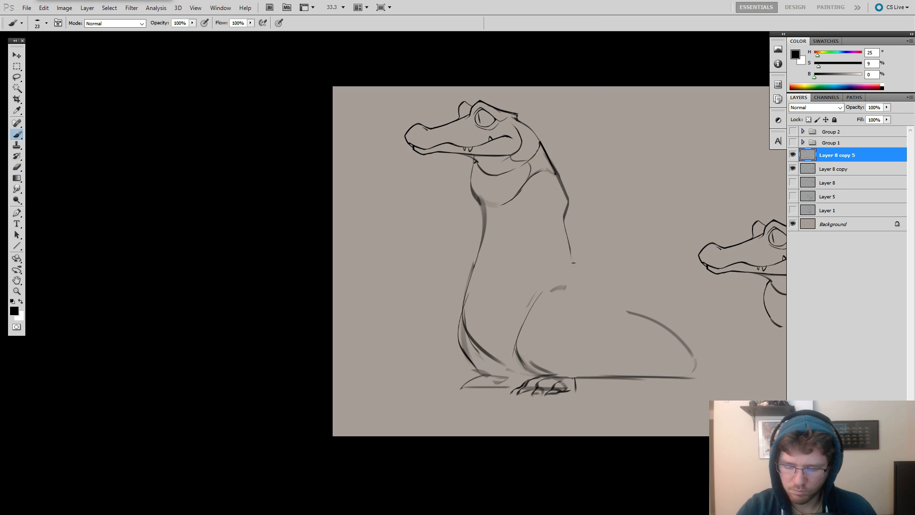
left_click_drag(569, 236, 577, 362)
key("ctrl+z")
left_click_drag(564, 234, 575, 374)
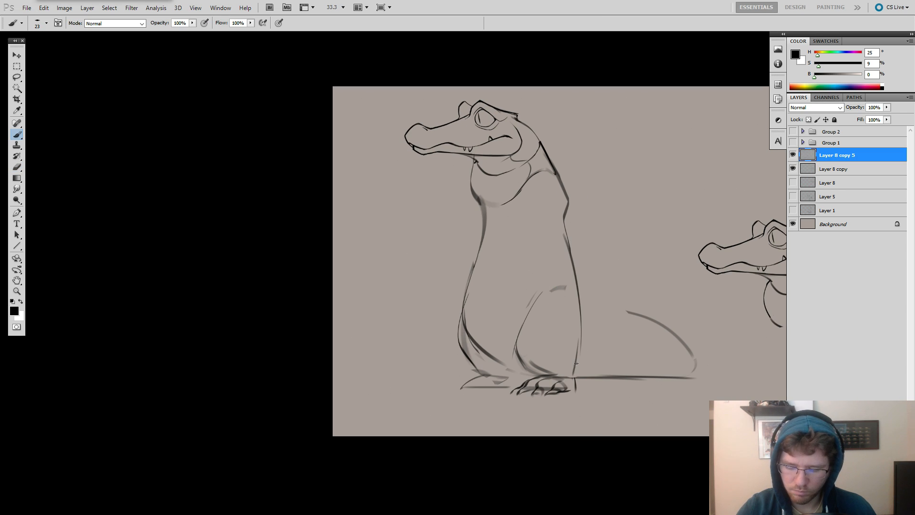
Set the brush size to 15 px and draw a lowered upper eyelid across the seated alligator's eye.
mouse_move(608, 293)
left_mouse_down()
mouse_move(609, 266)
mouse_move(599, 272)
left_mouse_up()
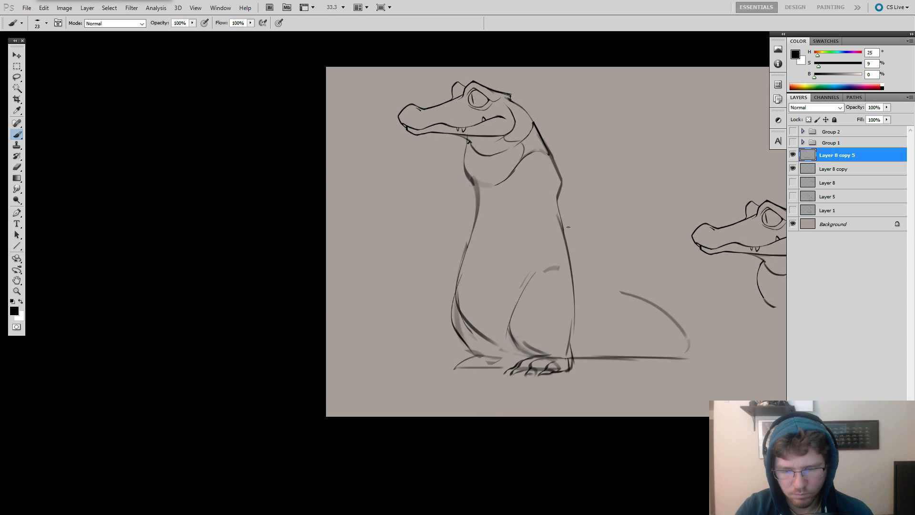
mouse_move(553, 201)
left_mouse_down()
mouse_move(598, 261)
mouse_move(553, 243)
mouse_move(536, 217)
left_mouse_up()
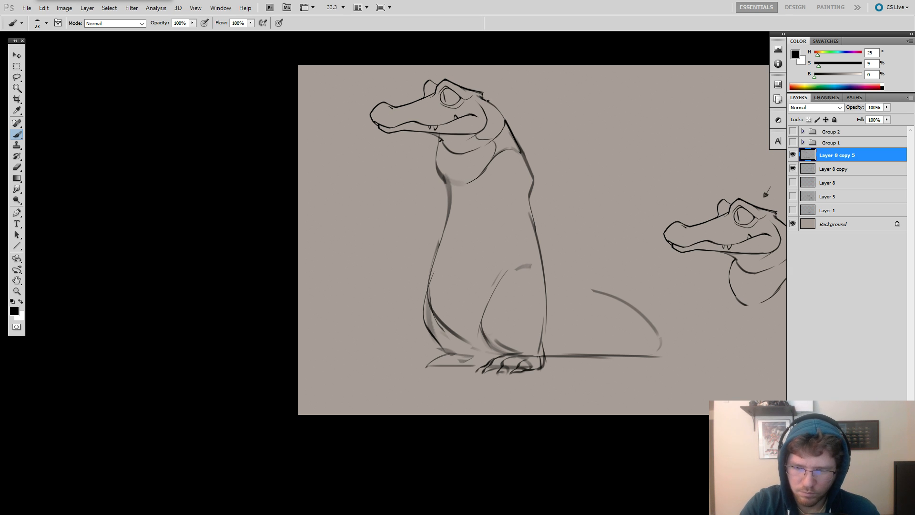
right_click(437, 95)
left_click(457, 114)
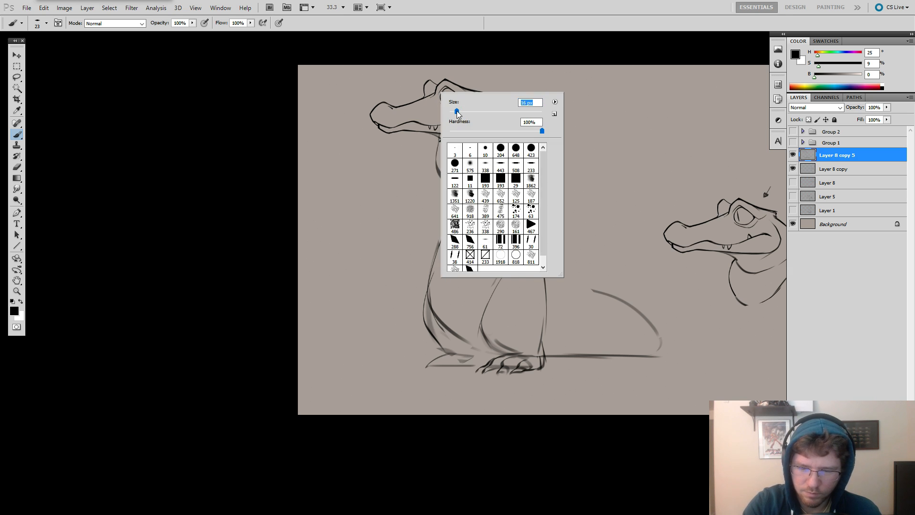
left_click(431, 99)
left_click_drag(439, 92, 459, 101)
key("ctrl+z")
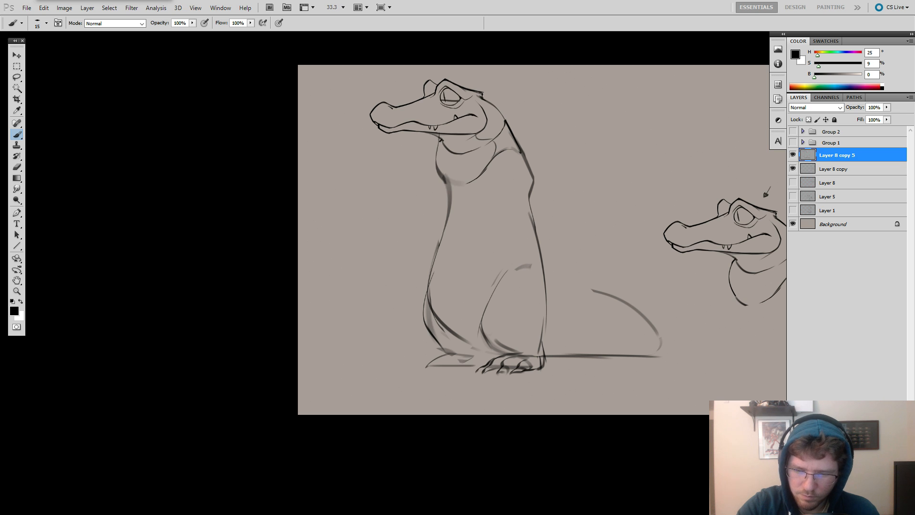
key("ctrl+z")
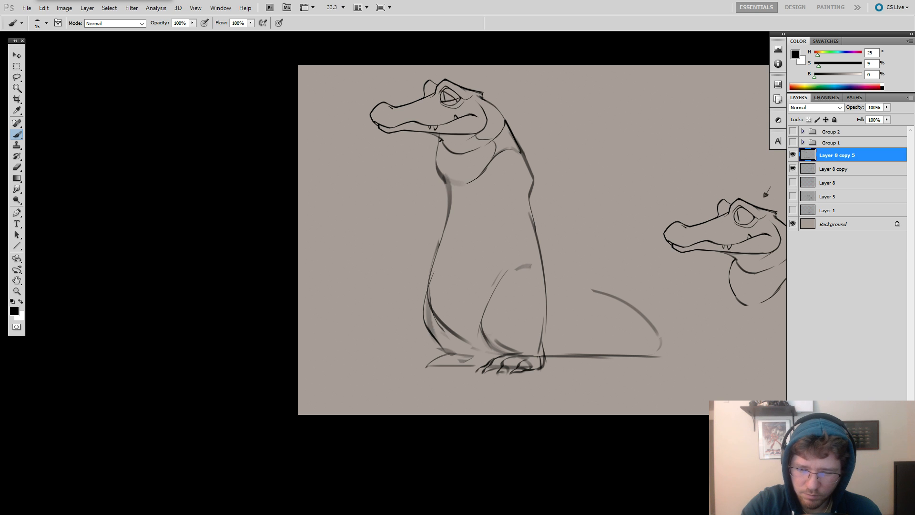
key("ctrl+z")
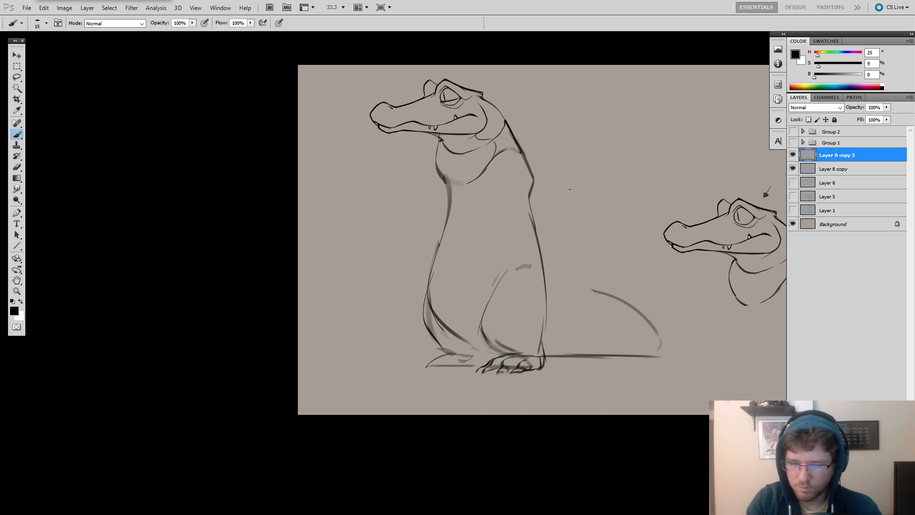
Draw the far hind foot's toes and a row of jagged scutes along the start of the tail's upper edge.
left_click_drag(577, 177, 615, 172)
left_click_drag(608, 279, 582, 272)
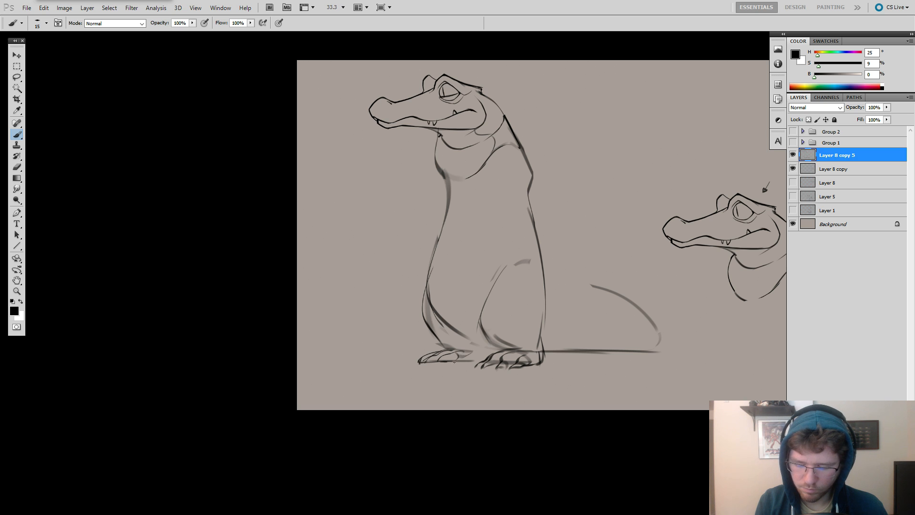
left_click_drag(589, 360, 547, 381)
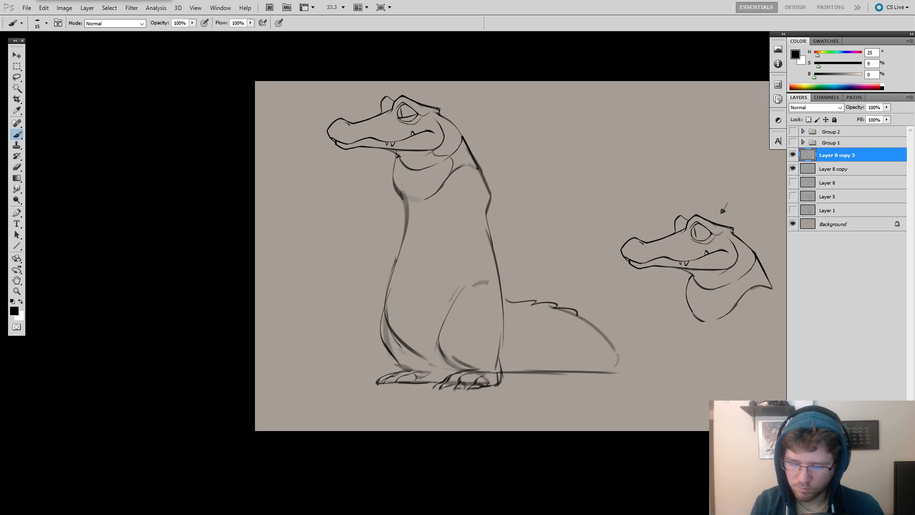
Redraw the tail's outer bend as a fuller curve and sketch its pointed tip emerging in front of the body.
left_click_drag(581, 318, 640, 358)
key("e")
mouse_move(582, 322)
left_mouse_down()
mouse_move(627, 354)
mouse_move(606, 328)
mouse_move(624, 343)
left_mouse_up()
key("b")
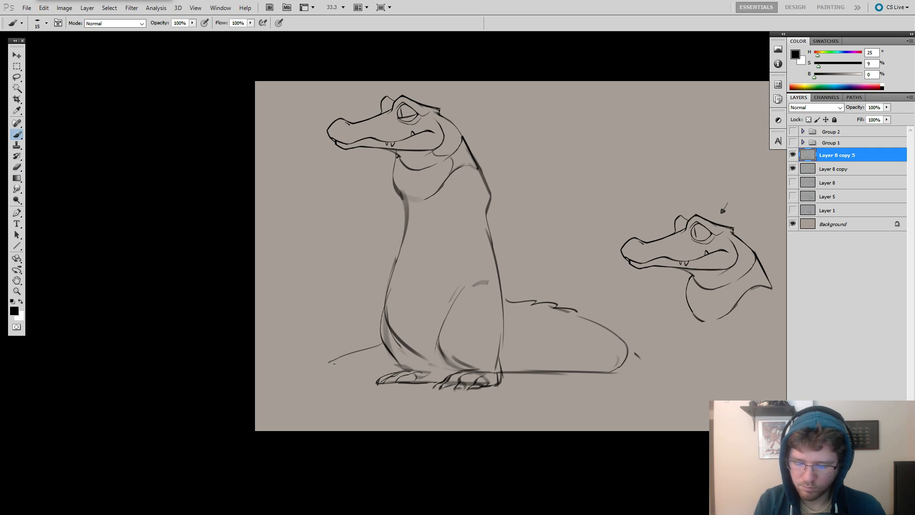
left_click_drag(334, 363, 403, 364)
left_click_drag(619, 374, 654, 382)
Set the brush size to 36 px.
right_click(554, 184)
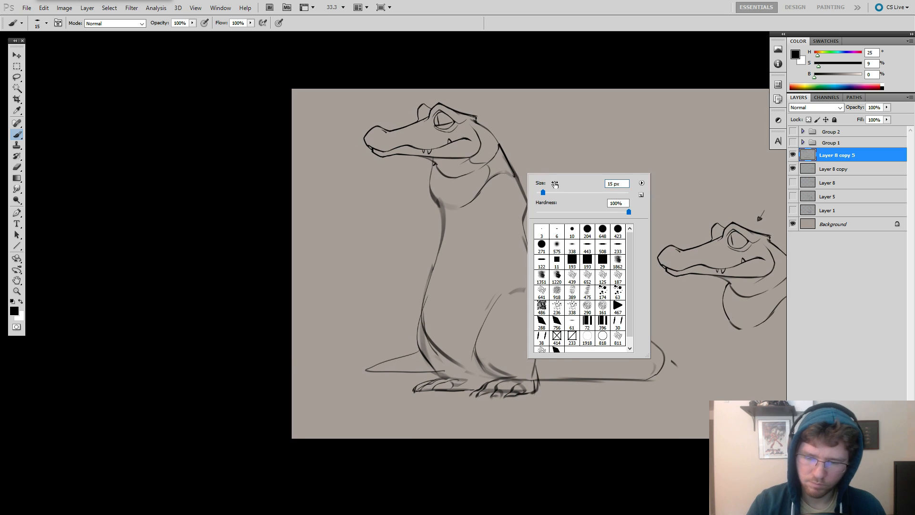
left_click(548, 192)
left_click(482, 237)
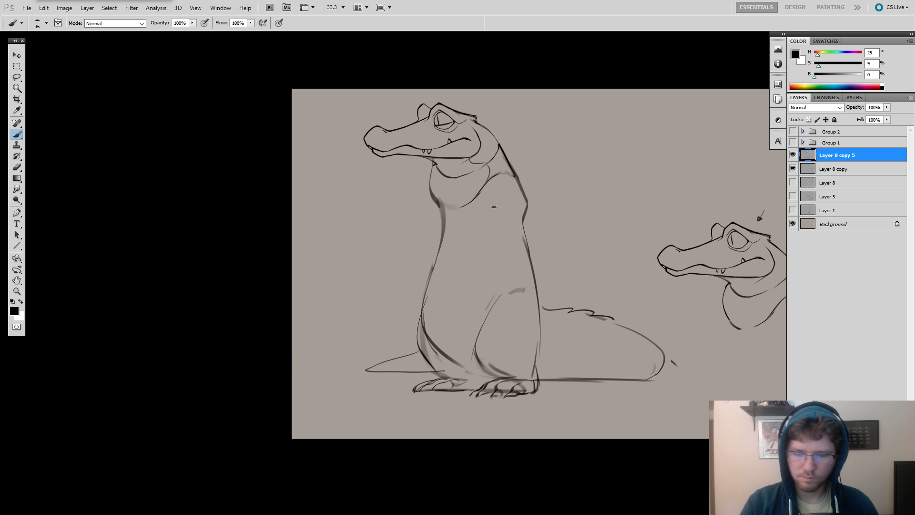
Lasso the corner of the seated alligator's mouth, skew it upward by about 9.13 degrees vertically, and deselect it.
key("l")
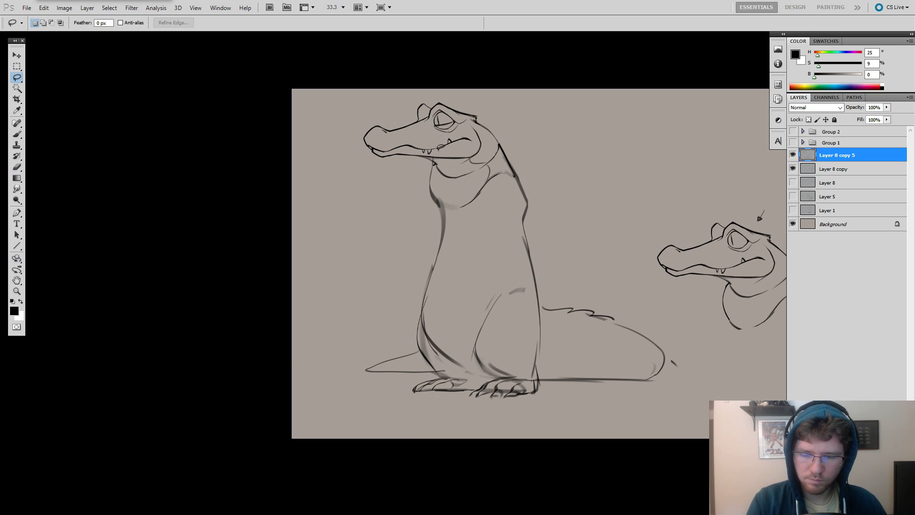
key("ctrl+t")
left_click_drag(471, 143, 475, 164)
key("Return")
key("Escape")
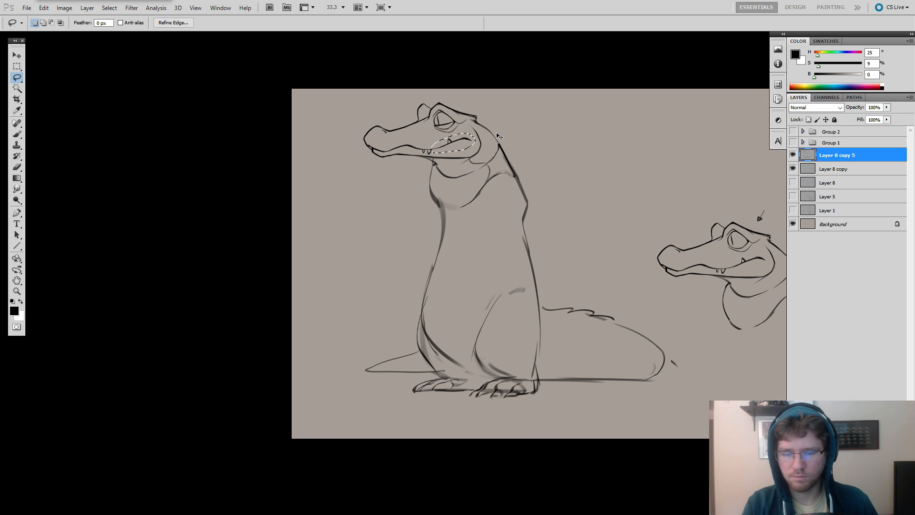
key("ctrl+t")
left_click_drag(476, 145, 475, 140)
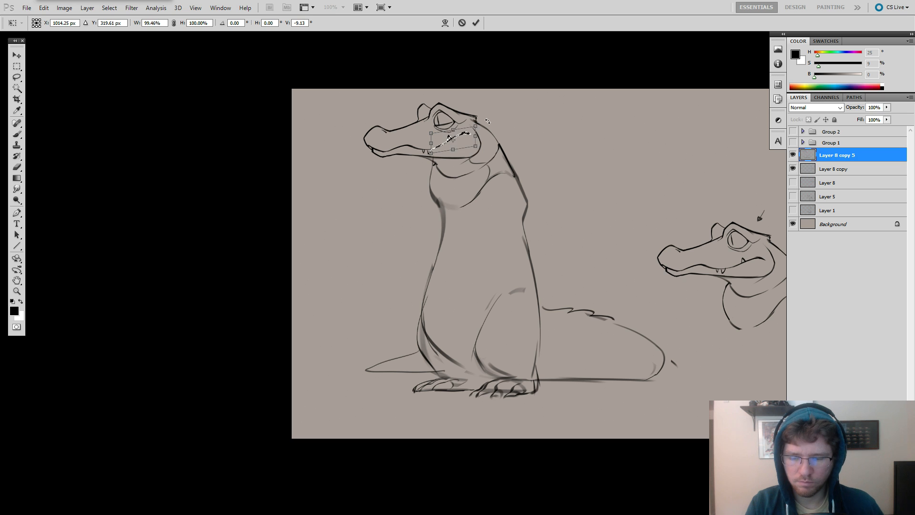
key("Return")
key("ctrl+d")
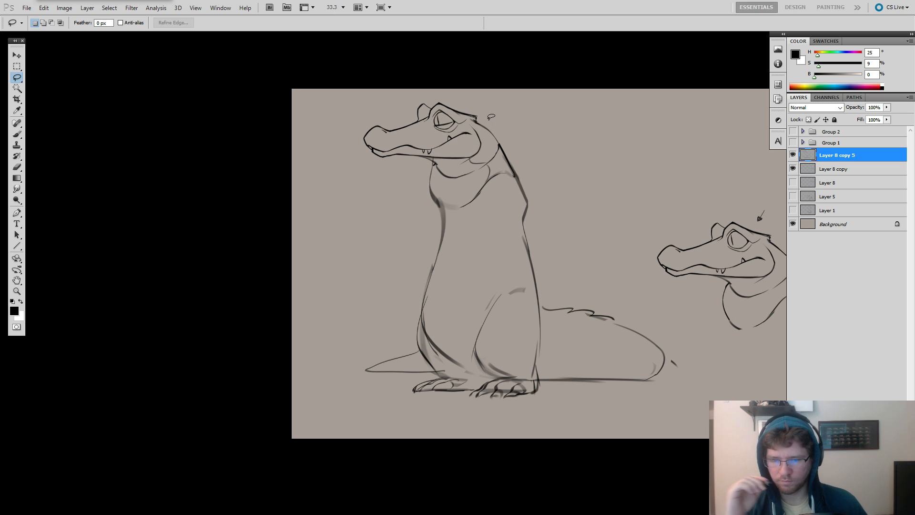
key("ctrl+shift+d")
key("ctrl+d")
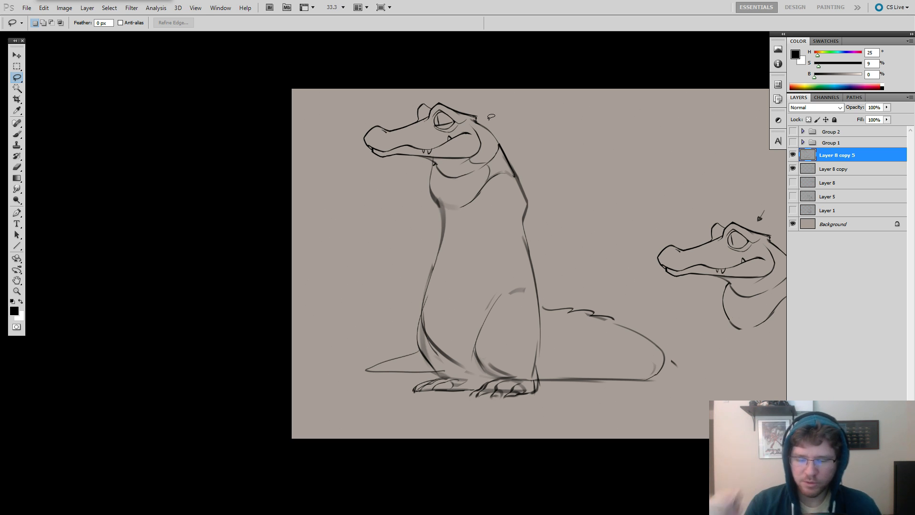
Erase the front chest and belly outline and redraw it as a straighter line from the throat down to the lower belly.
left_click_drag(548, 179, 574, 182)
key("e")
left_click_drag(501, 246, 463, 262)
left_click_drag(437, 232, 422, 295)
key("b")
left_click_drag(433, 221, 412, 321)
key("ctrl+z")
key("ctrl+z")
left_click_drag(434, 217, 413, 343)
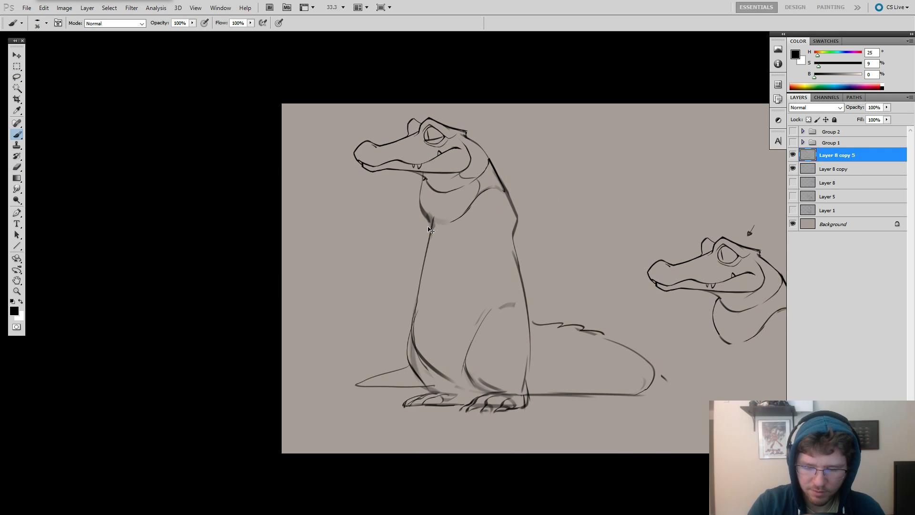
key("ctrl+z")
mouse_move(432, 218)
left_mouse_down()
mouse_move(409, 365)
mouse_move(429, 242)
mouse_move(406, 355)
left_mouse_up()
key("ctrl+z")
key("ctrl+z")
key("ctrl+z")
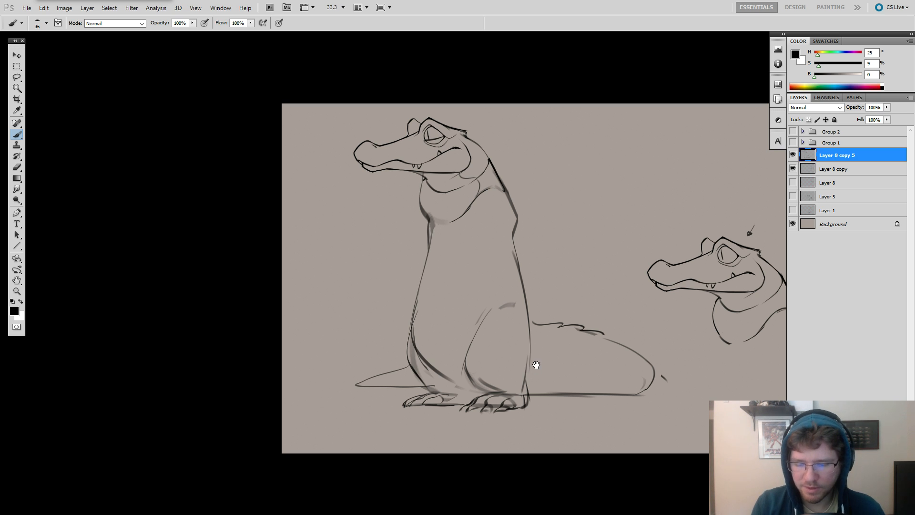
Set the brush size to 16 px and strengthen the contour from the back of the skull into the neck.
mouse_move(535, 351)
left_mouse_down()
mouse_move(560, 313)
mouse_move(563, 323)
mouse_move(532, 307)
left_mouse_up()
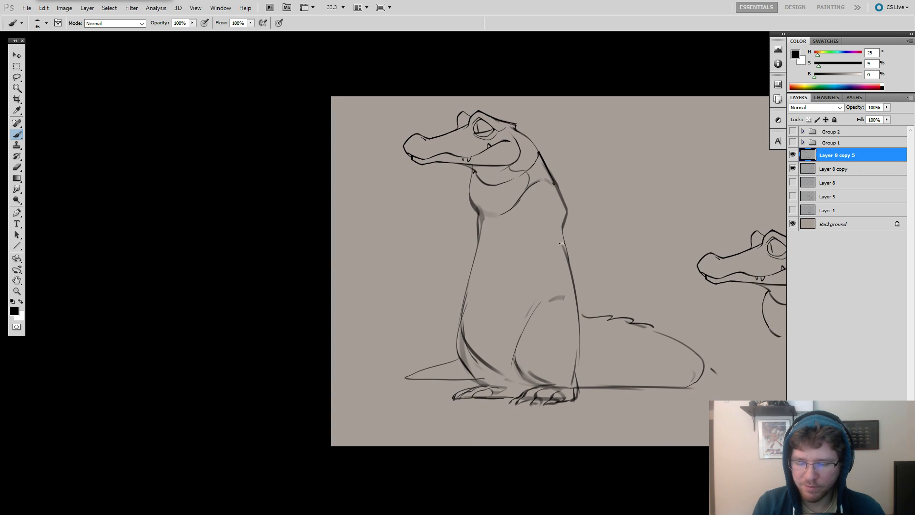
left_click_drag(541, 133, 397, 137)
key("e")
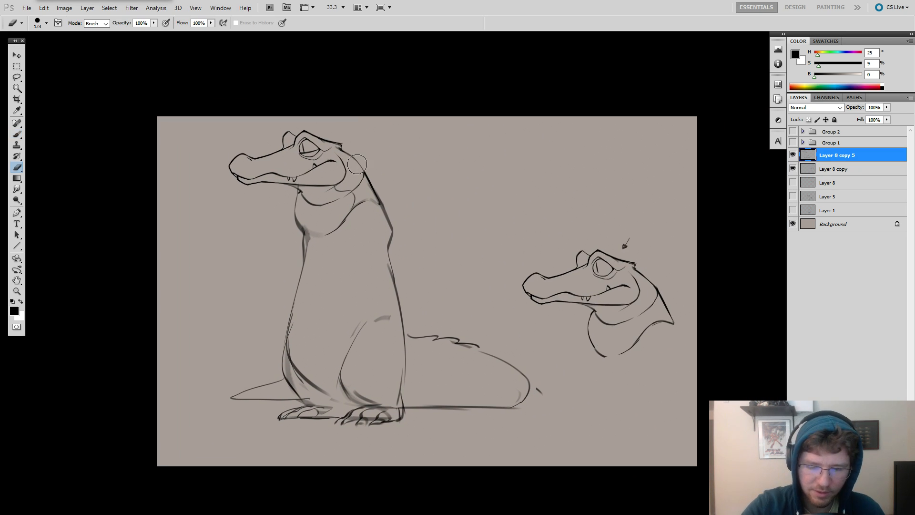
key("b")
right_click(360, 154)
left_click_drag(379, 173, 376, 175)
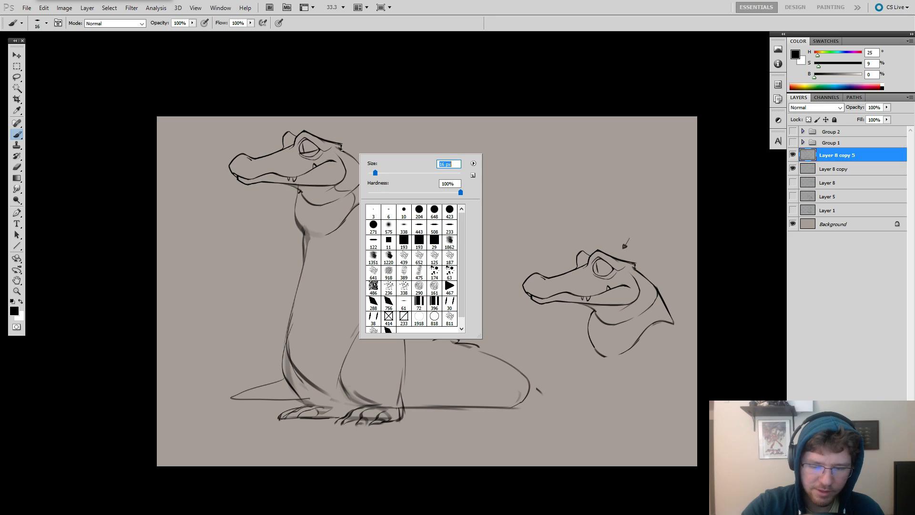
left_click_drag(341, 149, 347, 154)
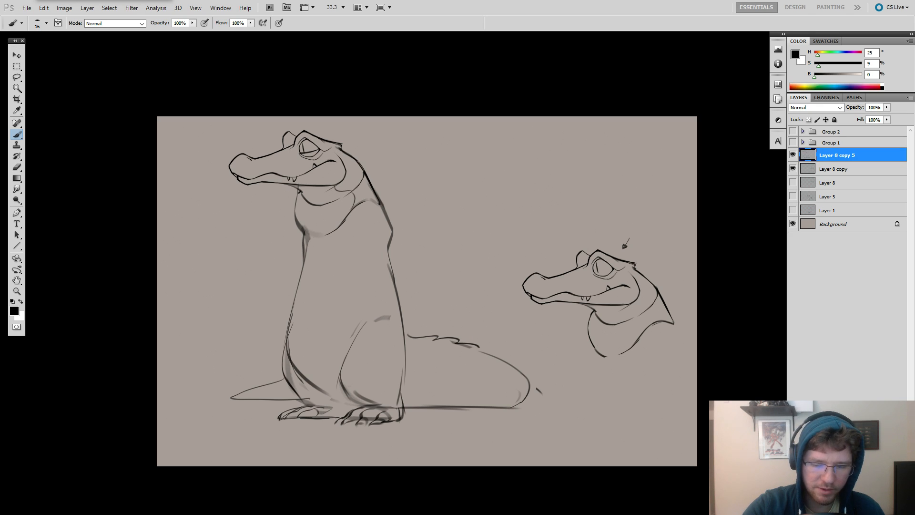
Reduce the eraser size to 24 px and trim the outline at the back of the neck.
key("e")
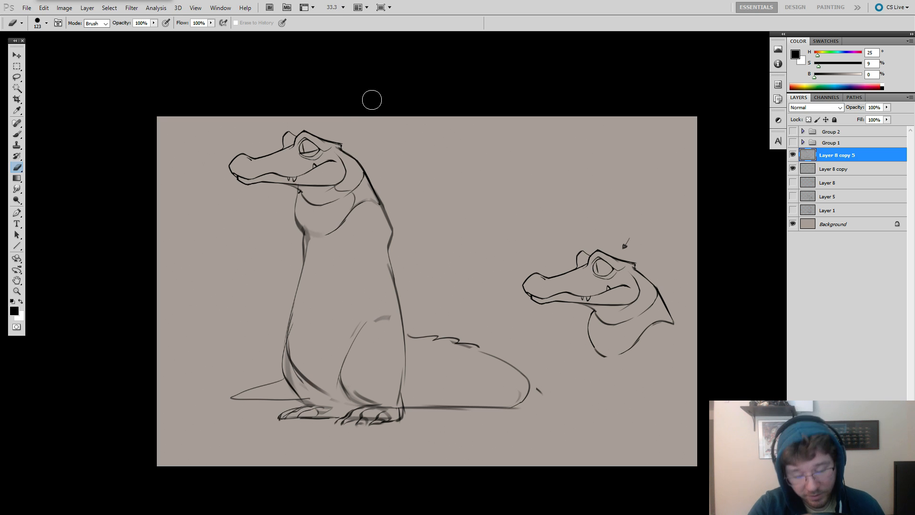
right_click(377, 165)
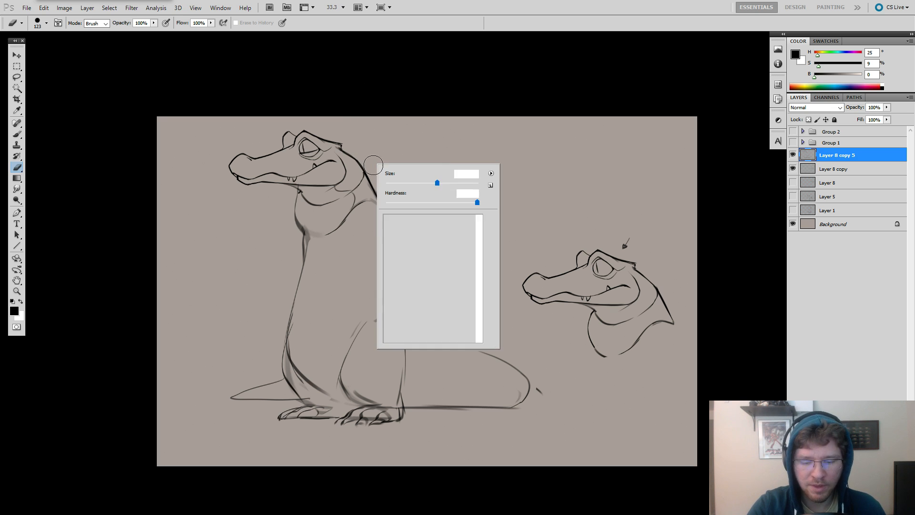
left_click_drag(395, 184, 390, 184)
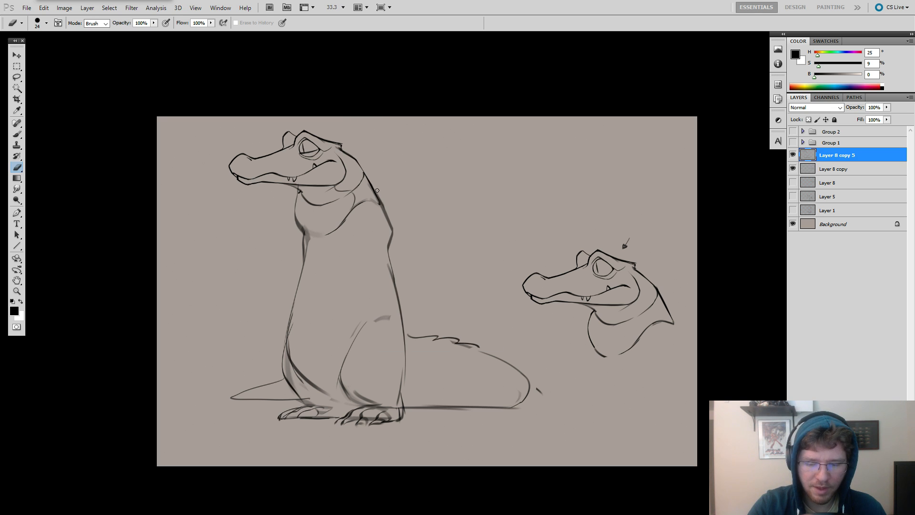
key("b")
Lower the opacity of the seated alligator's sketch layer and add a new layer above it.
left_click_drag(388, 194, 541, 218)
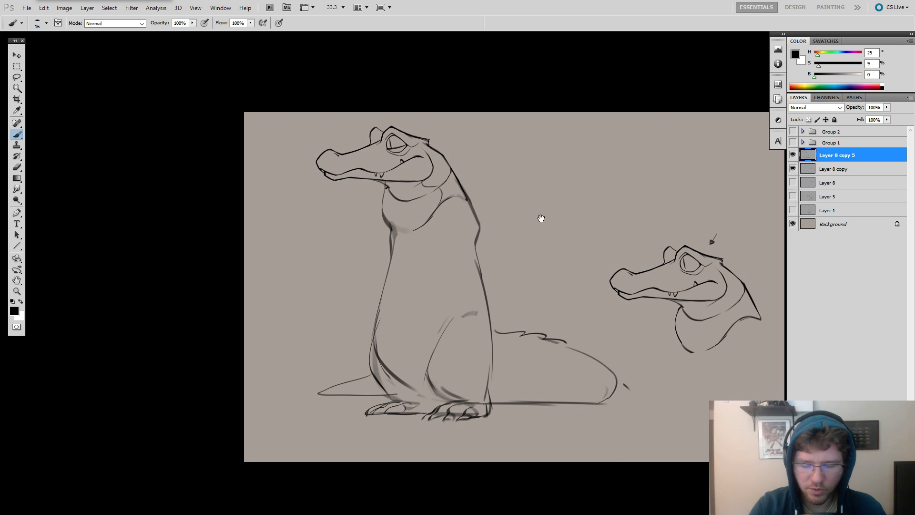
left_click_drag(860, 119, 848, 119)
key("ctrl+shift+alt+n")
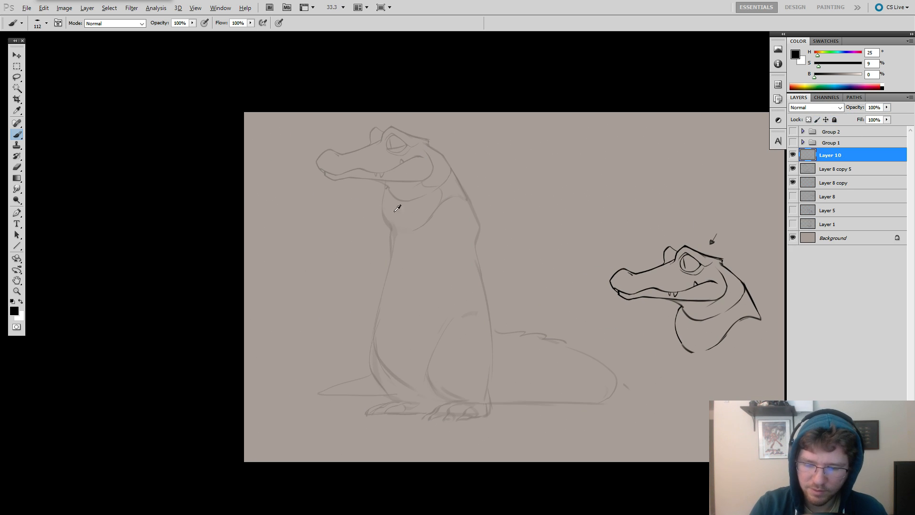
Draw an angular throat pouch, jaw crease and back-of-neck line over the faded sketch with a 28 px brush.
key("bracketright")
key("bracketright")
left_click_drag(378, 208, 385, 227)
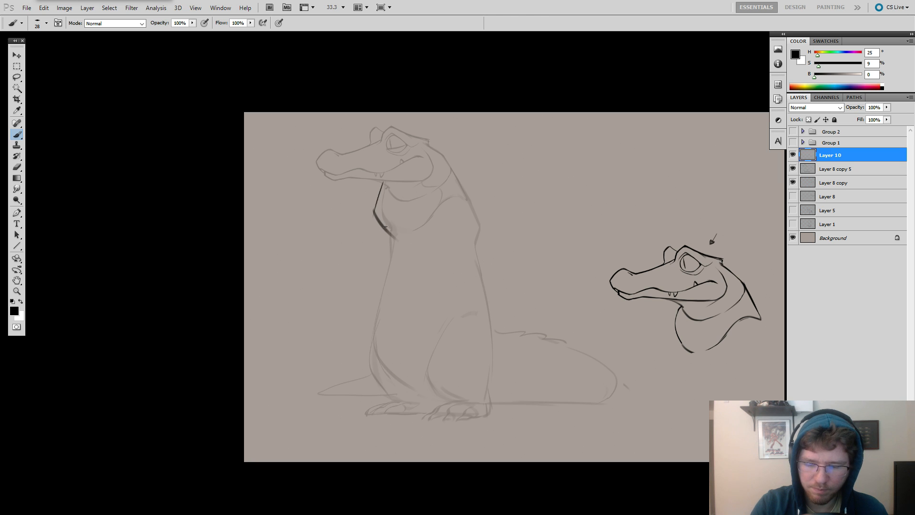
left_click_drag(384, 187, 420, 183)
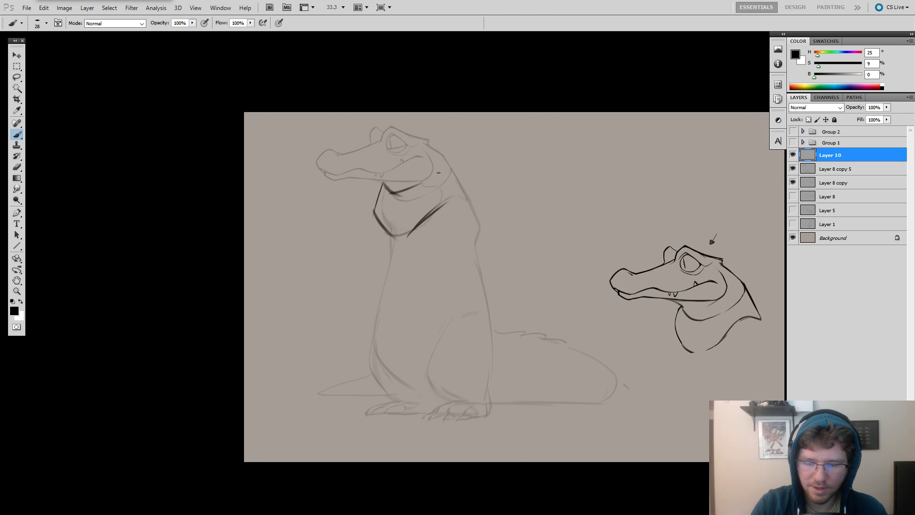
left_click_drag(431, 147, 460, 192)
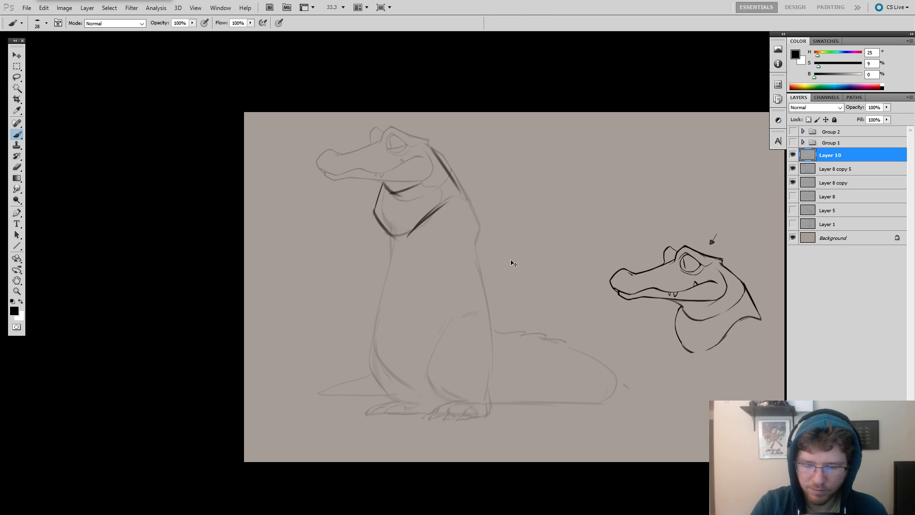
Draw the front contour from the throat to the lower belly and a long back line from the neck to the ground.
left_click_drag(429, 246, 432, 168)
left_click_drag(393, 154, 395, 203)
key("ctrl+z")
left_click_drag(389, 246, 385, 269)
key("ctrl+z")
mouse_move(393, 155)
left_mouse_down()
mouse_move(378, 302)
mouse_move(409, 343)
mouse_move(462, 338)
left_mouse_up()
key("ctrl+z")
mouse_move(462, 103)
left_mouse_down()
mouse_move(484, 229)
mouse_move(482, 350)
mouse_move(415, 349)
left_mouse_up()
Erase the lower end of the belly contour and redraw it as a thicker curve with a 70 px brush.
key("e")
key("bracketright")
key("bracketright")
key("bracketright")
key("bracketright")
key("bracketright")
key("bracketright")
key("bracketright")
key("bracketright")
key("bracketright")
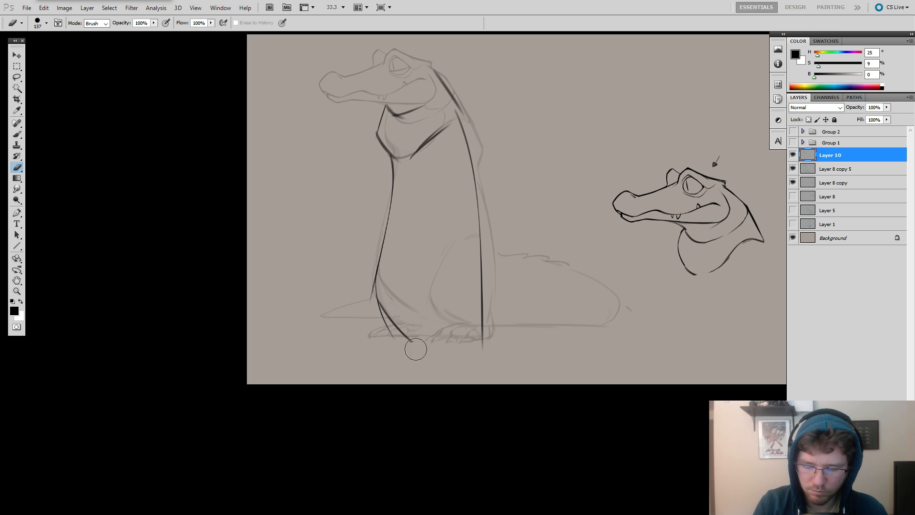
key("b")
key("e")
left_click_drag(389, 310, 412, 354)
key("b")
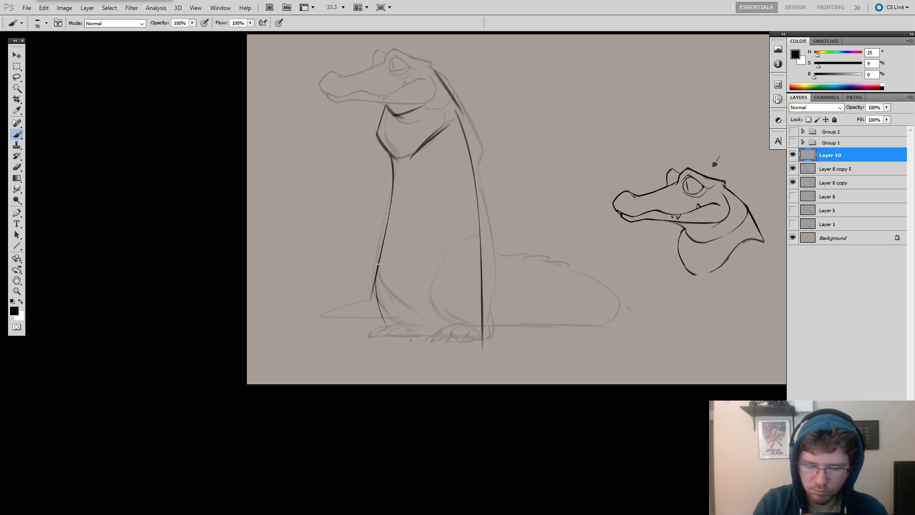
mouse_move(376, 269)
left_mouse_down()
mouse_move(414, 357)
mouse_move(400, 337)
mouse_move(421, 332)
mouse_move(468, 241)
left_mouse_up()
Undo the trial leg line and sketch short bent hind legs with feet below the belly using a smaller brush.
key("ctrl+alt+z")
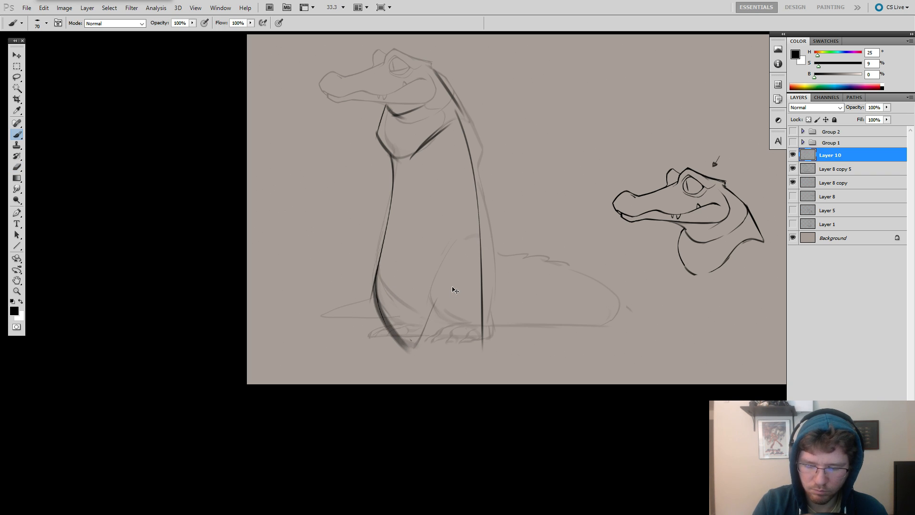
key("ctrl+alt+z")
key("ctrl+alt+z")
mouse_move(463, 290)
left_mouse_down()
mouse_move(422, 344)
mouse_move(441, 301)
left_mouse_up()
key("ctrl+alt+z")
key("bracketleft")
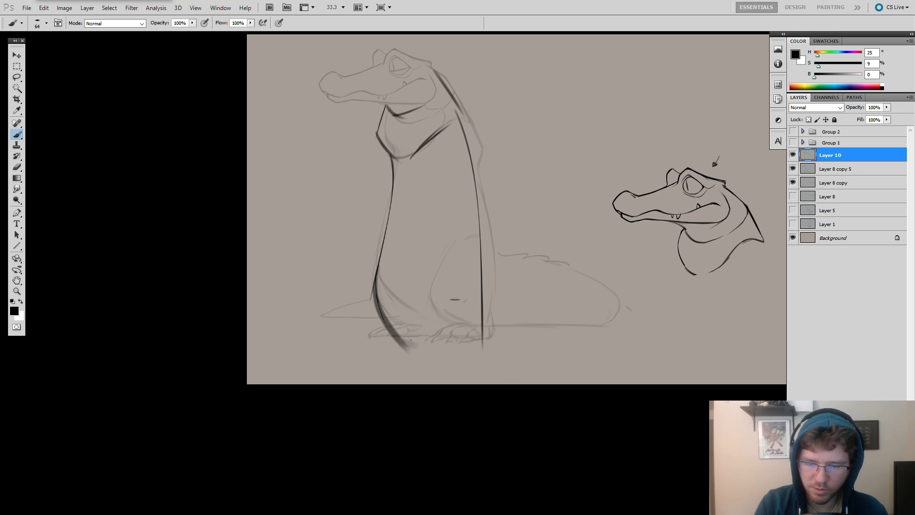
mouse_move(427, 341)
left_mouse_down()
mouse_move(465, 299)
mouse_move(432, 330)
left_mouse_up()
key("ctrl+alt+z")
Sketch two short bent arms at chest height, one on the near side and one projecting in front of the body.
key("ctrl+alt+z")
mouse_move(464, 293)
left_mouse_down()
mouse_move(448, 316)
mouse_move(442, 311)
mouse_move(438, 367)
mouse_move(469, 366)
left_mouse_up()
mouse_move(383, 309)
left_mouse_down()
mouse_move(373, 344)
mouse_move(386, 364)
mouse_move(404, 362)
mouse_move(384, 365)
left_mouse_up()
key("ctrl+alt+z")
left_click_drag(389, 166, 383, 245)
key("ctrl+alt+z")
key("ctrl+alt+z")
key("ctrl+alt+z")
mouse_move(442, 163)
left_mouse_down()
mouse_move(431, 196)
mouse_move(472, 170)
left_mouse_up()
key("ctrl+alt+z")
mouse_move(467, 147)
left_mouse_down()
mouse_move(444, 174)
mouse_move(422, 172)
mouse_move(417, 191)
mouse_move(455, 200)
left_mouse_up()
key("ctrl+alt+z")
key("ctrl+alt+z")
key("ctrl+alt+z")
mouse_move(473, 170)
left_mouse_down()
mouse_move(435, 203)
mouse_move(415, 187)
mouse_move(365, 193)
mouse_move(388, 202)
left_mouse_up()
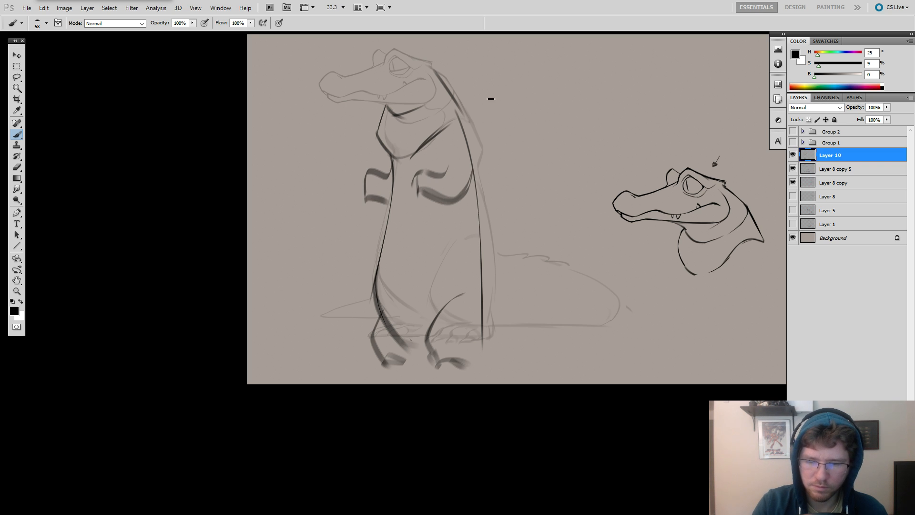
Draw the lower jaw line, the blunt snout tip and the top of the snout up to the eye.
mouse_move(456, 108)
left_mouse_down()
mouse_move(464, 131)
mouse_move(553, 186)
left_mouse_up()
mouse_move(476, 149)
left_mouse_down()
mouse_move(445, 168)
mouse_move(428, 161)
mouse_move(448, 171)
mouse_move(471, 158)
mouse_move(436, 167)
mouse_move(379, 152)
left_mouse_up()
key("ctrl+z")
key("ctrl+z")
key("ctrl+z")
key("e")
key("b")
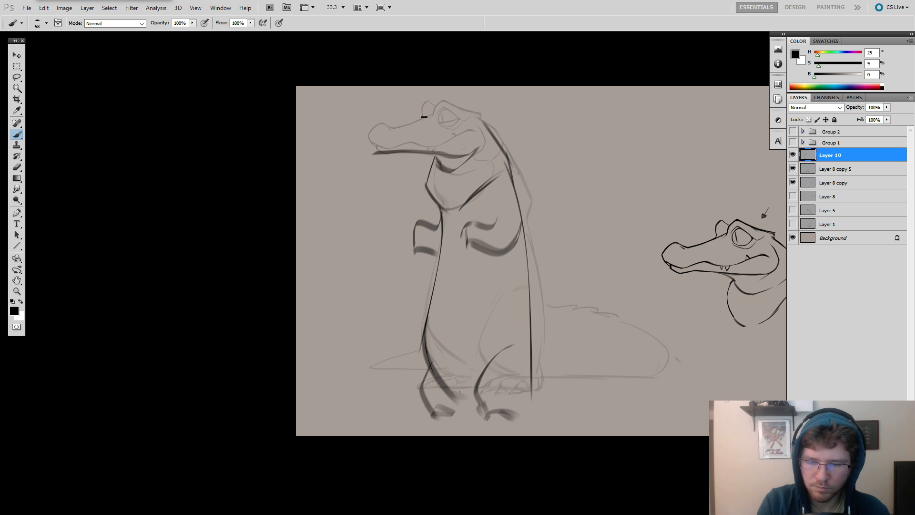
mouse_move(410, 125)
left_mouse_down()
mouse_move(373, 125)
mouse_move(352, 139)
mouse_move(368, 155)
left_mouse_up()
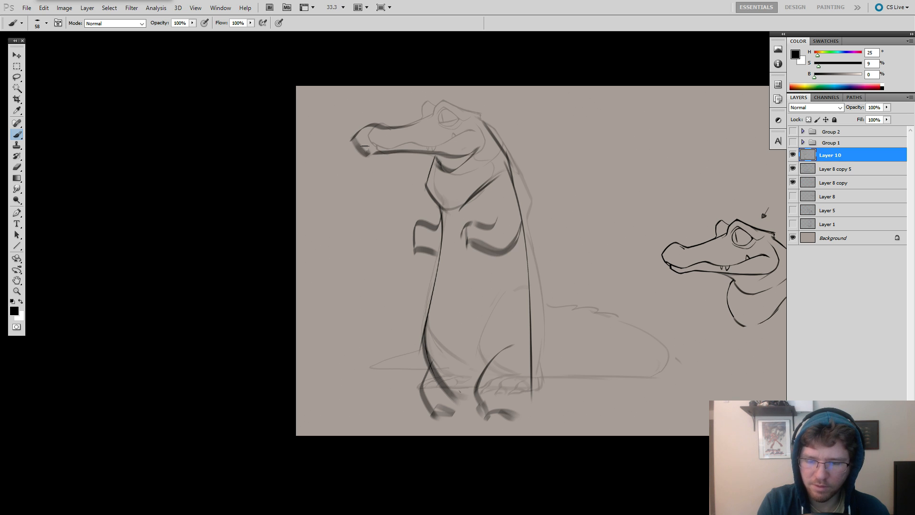
key("e")
key("b")
left_click_drag(391, 122, 433, 117)
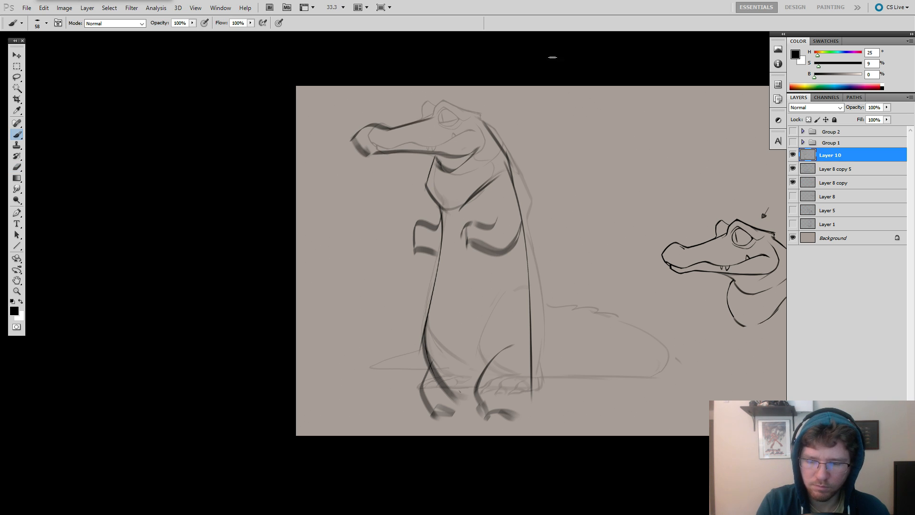
Draw the tail's sloping upper contour behind the body, its far end and its line along the ground.
left_click_drag(559, 167, 530, 120)
key("ctrl+z")
mouse_move(495, 237)
left_mouse_down()
mouse_move(524, 273)
mouse_move(605, 315)
left_mouse_up()
key("ctrl+z")
left_click_drag(495, 220, 617, 301)
mouse_move(505, 361)
left_mouse_down()
mouse_move(585, 367)
mouse_move(619, 318)
mouse_move(610, 345)
left_mouse_up()
Draw the pointed tail tip curling out in front of the body, with a flat underside on the ground.
left_click_drag(397, 293, 338, 323)
key("ctrl+z")
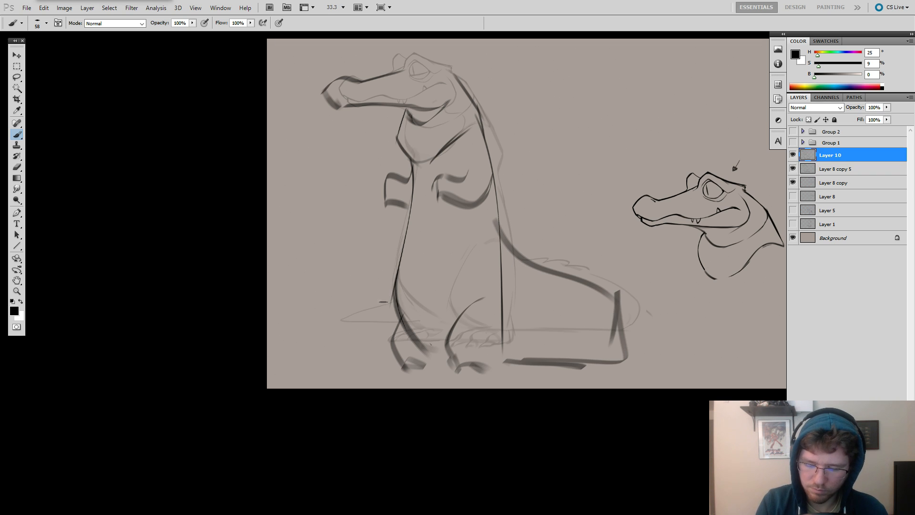
mouse_move(389, 303)
left_mouse_down()
mouse_move(303, 342)
mouse_move(397, 342)
mouse_move(300, 349)
left_mouse_up()
key("ctrl+z")
mouse_move(400, 351)
left_mouse_down()
mouse_move(301, 348)
mouse_move(408, 350)
left_mouse_up()
Erase the straight vertical end of the tail behind the body and redraw it as a rounded bend.
key("e")
mouse_move(619, 324)
left_mouse_down()
mouse_move(615, 355)
mouse_move(533, 361)
mouse_move(637, 358)
left_mouse_up()
key("b")
mouse_move(621, 293)
left_mouse_down()
mouse_move(625, 367)
mouse_move(659, 321)
left_mouse_up()
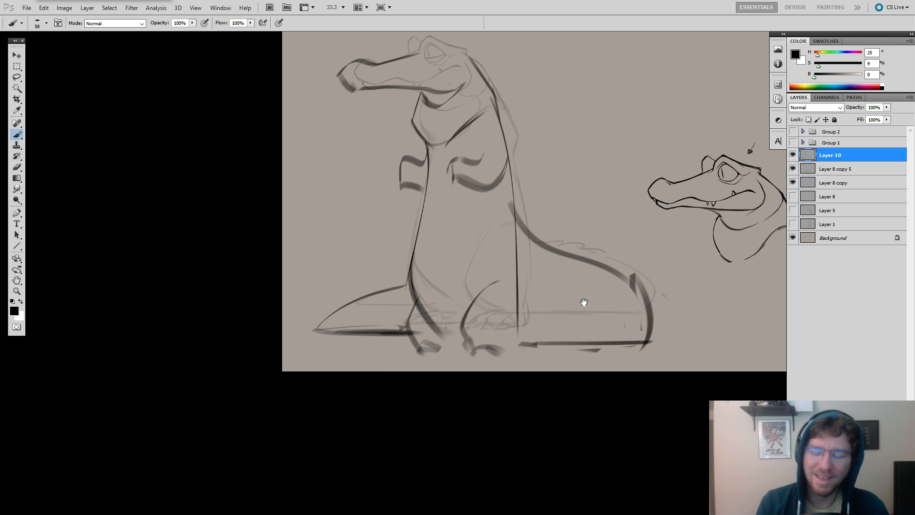
Erase the lower part of the back line and redraw it slanting down to the hind foot.
left_click_drag(581, 302, 611, 327)
key("e")
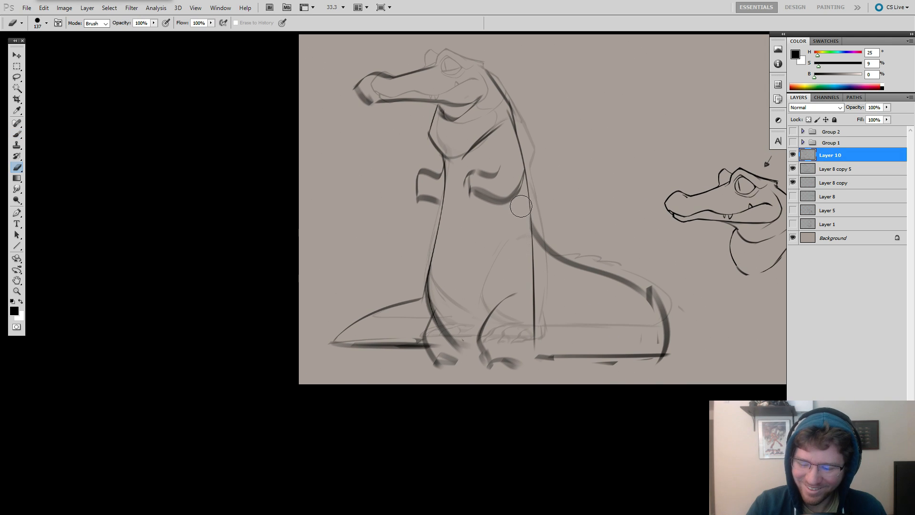
mouse_move(521, 206)
left_mouse_down()
mouse_move(535, 351)
mouse_move(540, 282)
left_mouse_up()
key("b")
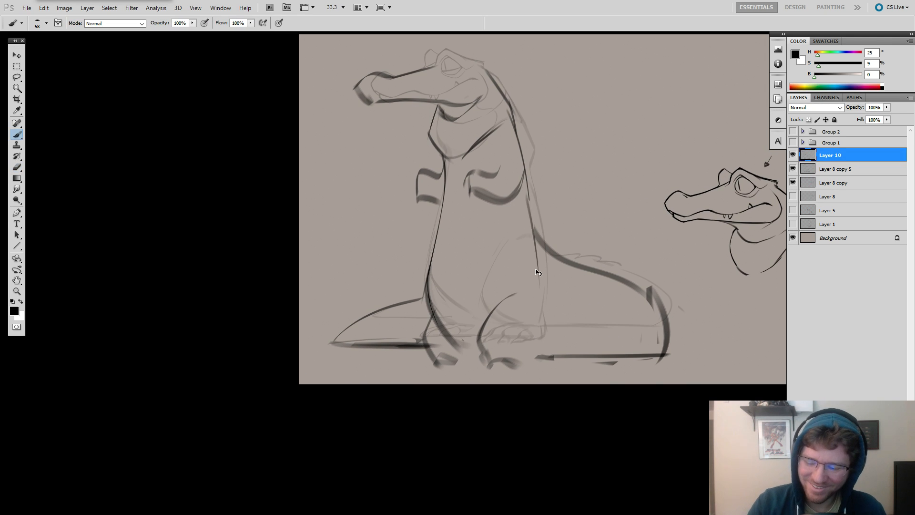
key("ctrl+z")
mouse_move(524, 184)
left_mouse_down()
mouse_move(536, 328)
mouse_move(555, 314)
mouse_move(533, 357)
left_mouse_up()
key("ctrl+z")
Rework the near hind leg's heel as a short line and add clawed toes with a 34 px brush.
key("ctrl+z")
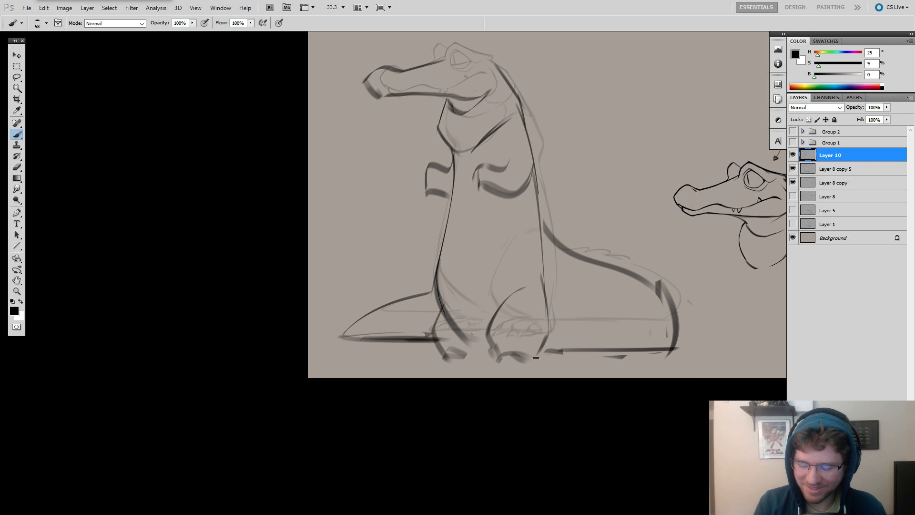
key("ctrl+z")
mouse_move(548, 324)
left_mouse_down()
mouse_move(544, 354)
mouse_move(544, 344)
mouse_move(540, 358)
mouse_move(530, 354)
left_mouse_up()
key("ctrl+z")
key("ctrl+z")
key("ctrl+z")
key("ctrl+z")
key("ctrl+z")
key("ctrl+z")
key("ctrl+z")
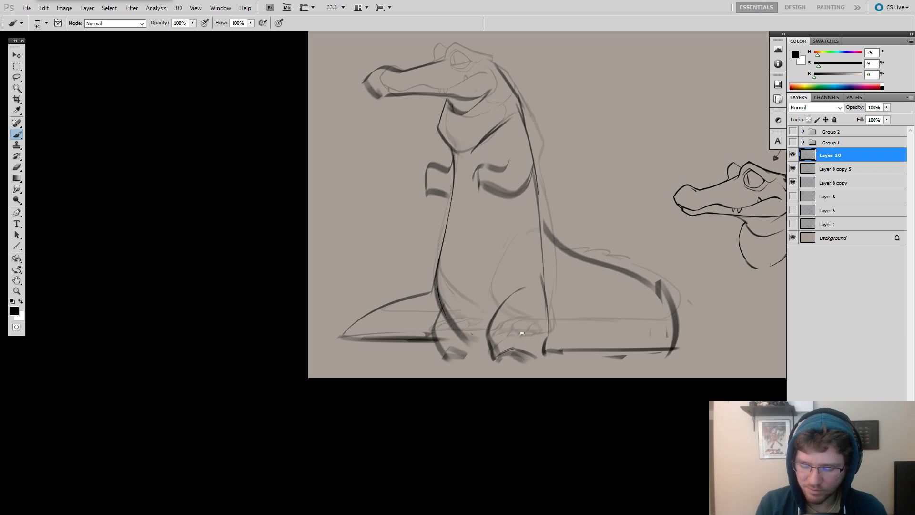
mouse_move(515, 352)
left_mouse_down()
mouse_move(541, 358)
mouse_move(535, 364)
left_mouse_up()
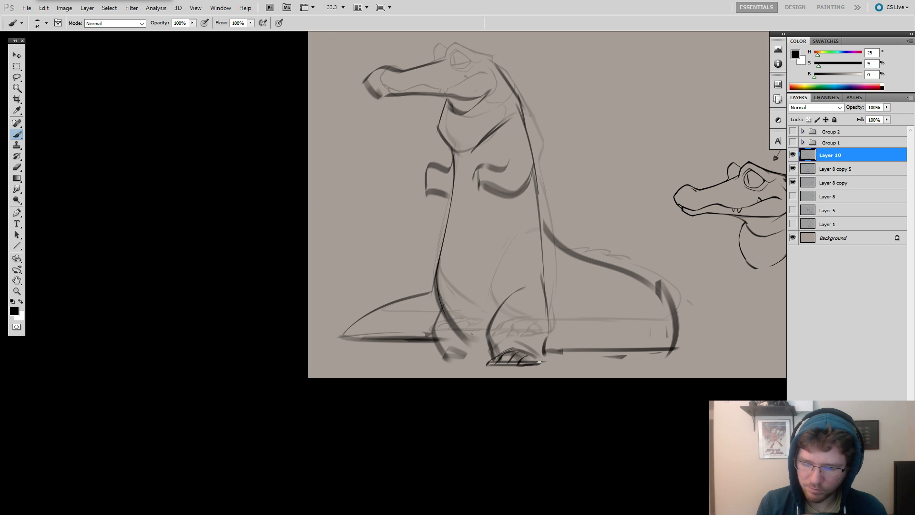
left_click_drag(538, 362, 563, 364)
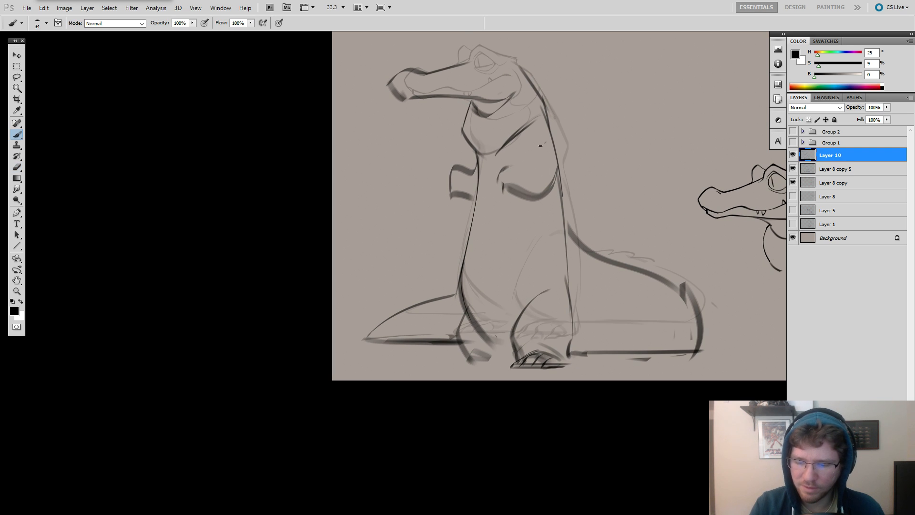
Erase the short near arm from the chest.
key("e")
mouse_move(549, 144)
left_mouse_down()
mouse_move(522, 178)
mouse_move(505, 173)
mouse_move(538, 191)
mouse_move(550, 176)
mouse_move(546, 164)
mouse_move(527, 193)
mouse_move(507, 191)
left_mouse_up()
key("b")
key("e")
key("b")
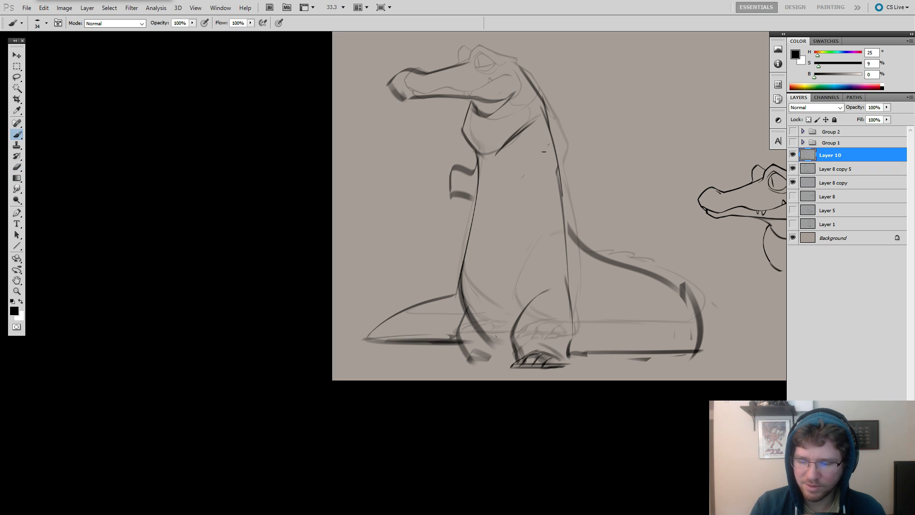
Try a curved upper-arm line below the shoulder and erase it.
left_click_drag(549, 145, 532, 150)
key("ctrl+z")
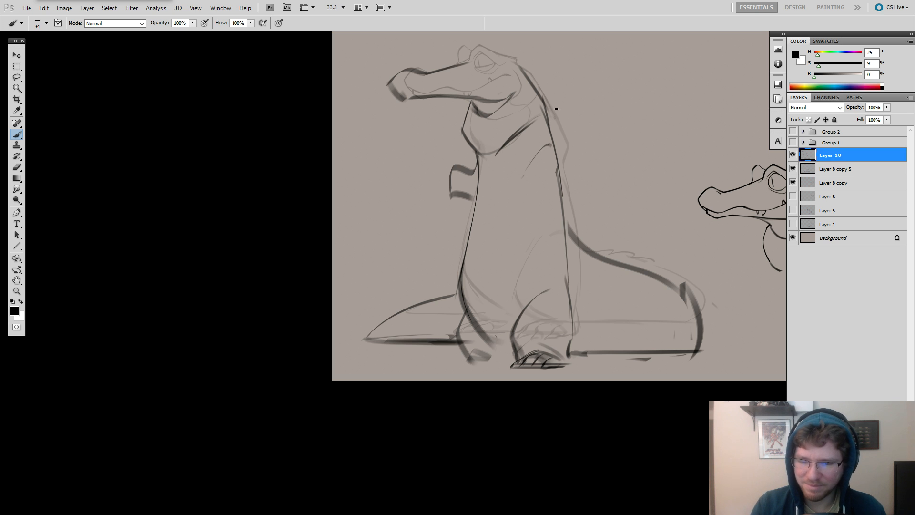
key("e")
left_click_drag(550, 160, 519, 188)
key("b")
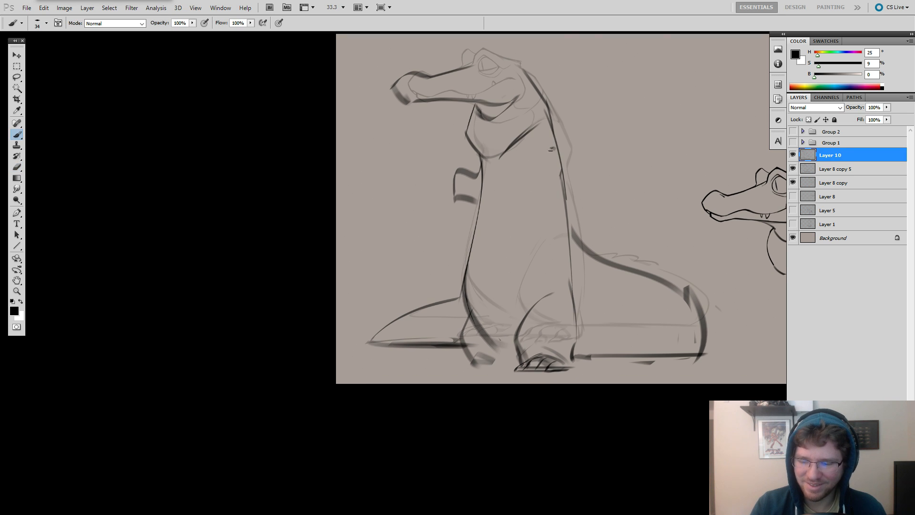
Erase the dark diagonal line running from the back of the neck to the base of the throat.
key("ctrl+z")
key("e")
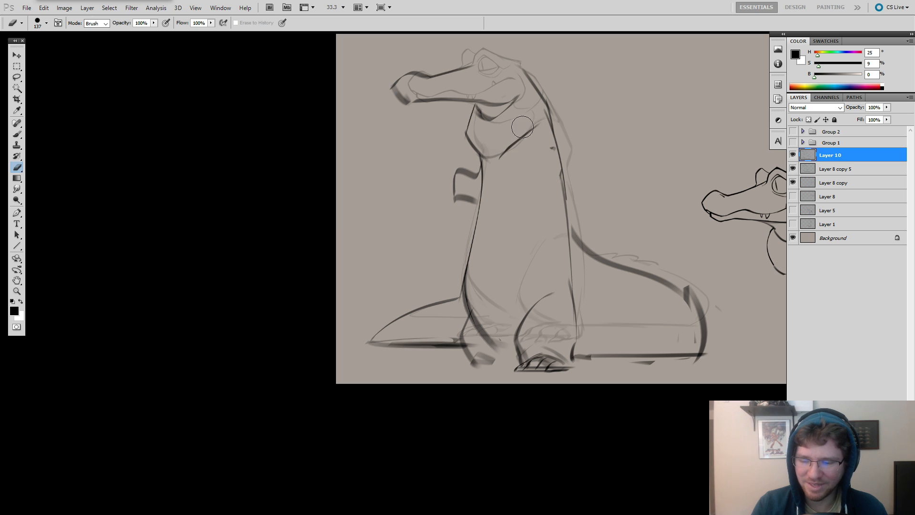
left_click_drag(531, 126, 496, 153)
key("b")
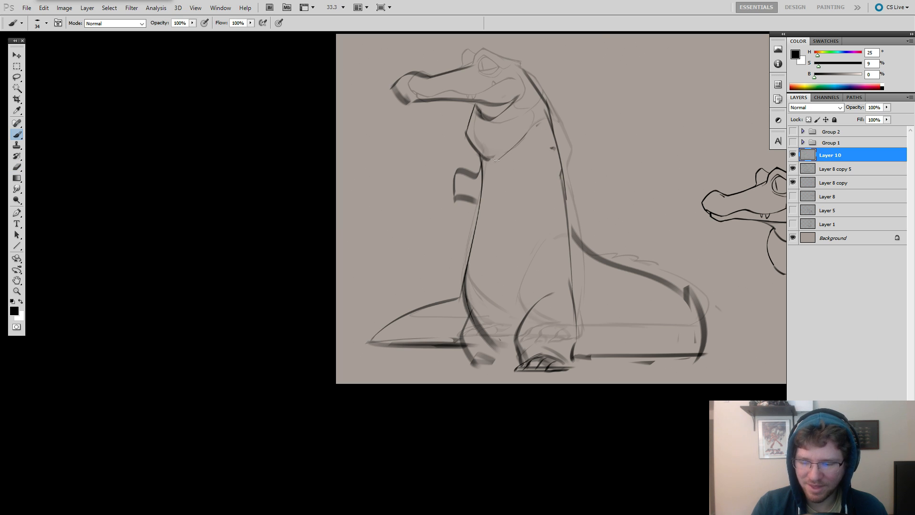
key("e")
left_click_drag(530, 136, 507, 161)
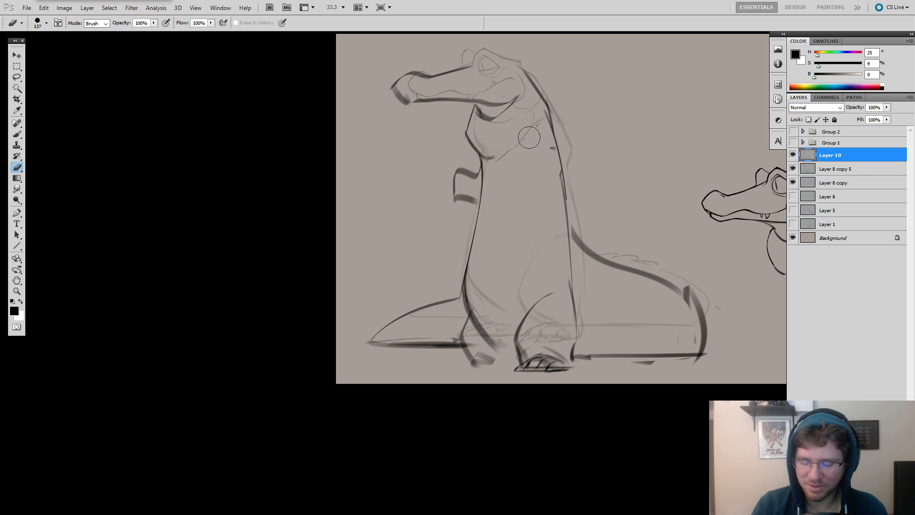
key("b")
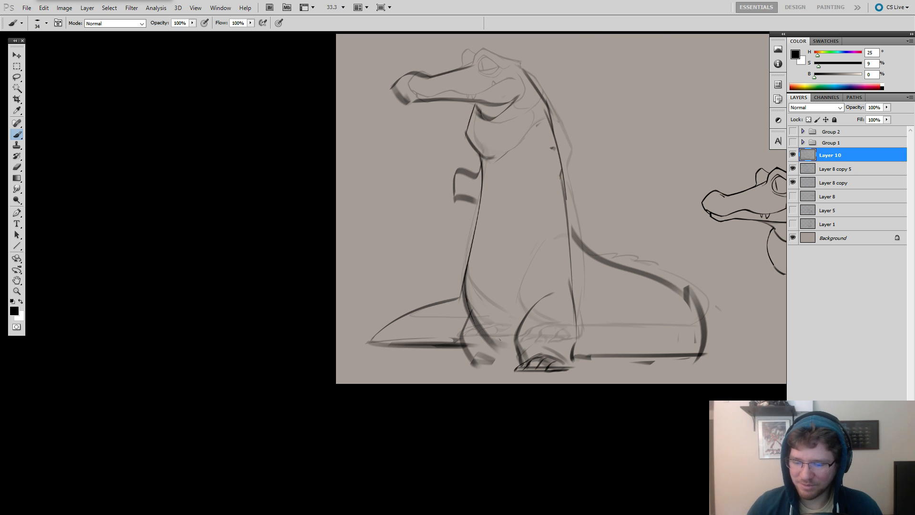
right_click(402, 219)
right_click(404, 297)
right_click(378, 305)
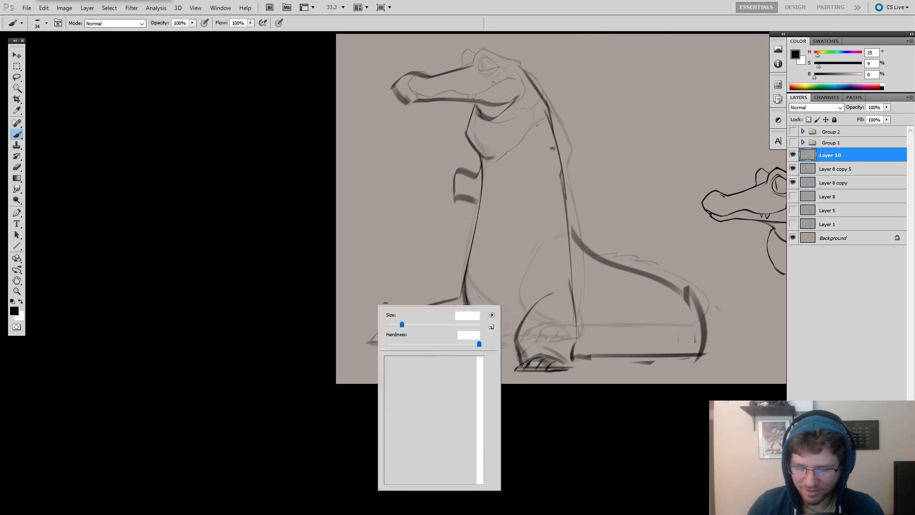
right_click(413, 274)
right_click(423, 267)
right_click(423, 246)
right_click(409, 260)
right_click(380, 259)
right_click(357, 259)
right_click(415, 249)
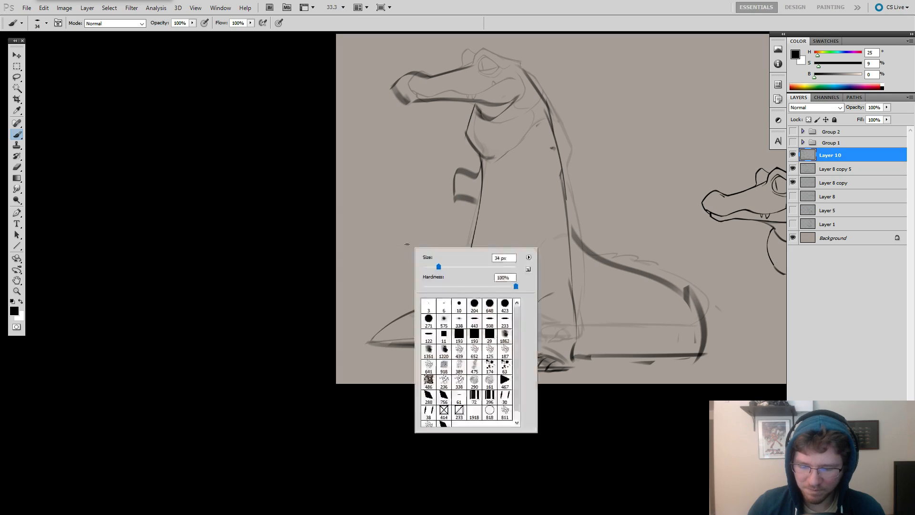
right_click(426, 230)
right_click(405, 210)
right_click(496, 159)
right_click(479, 160)
left_click(438, 133)
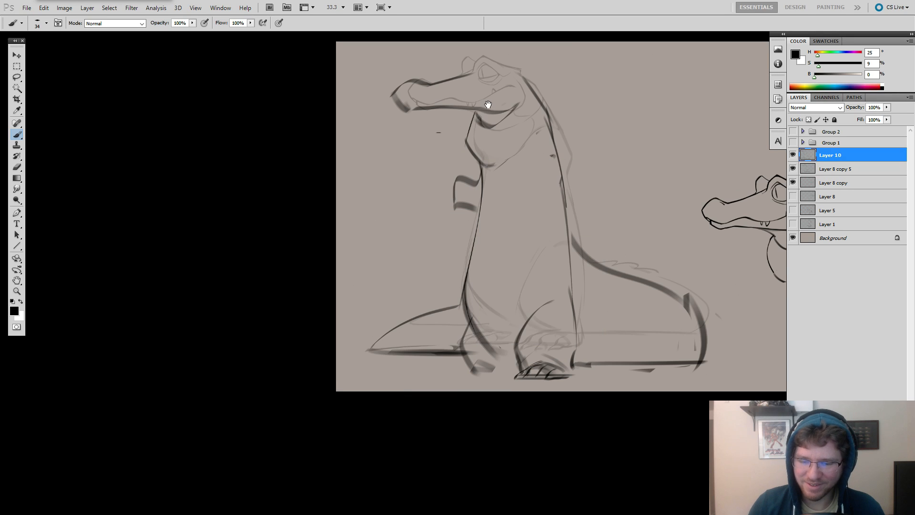
left_click_drag(487, 104, 475, 112)
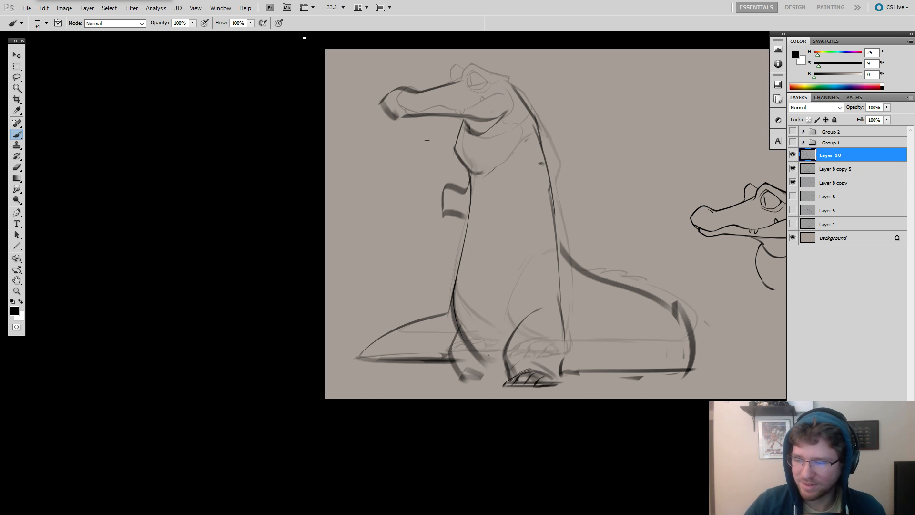
Toggle the visibility of Layer 10 to compare the new pose with the underlying sketch.
left_click(793, 157)
left_click(792, 157)
left_click(792, 157)
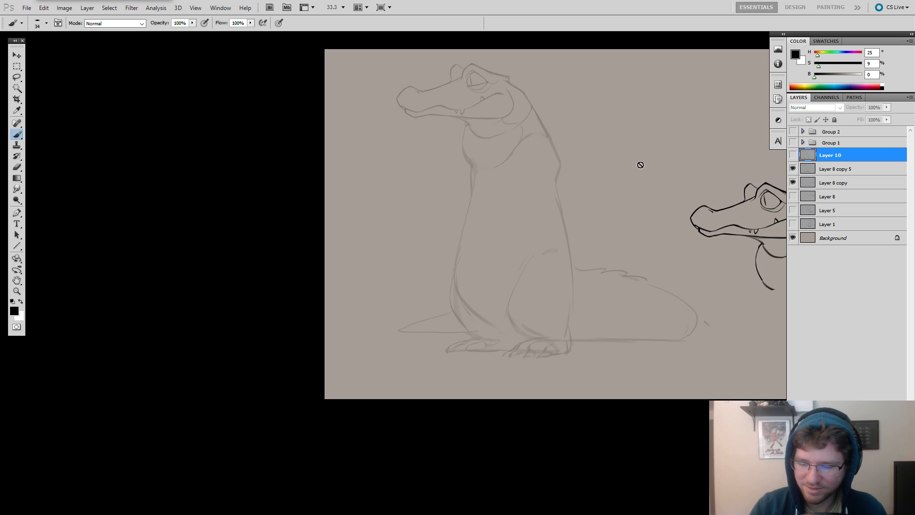
left_click(792, 157)
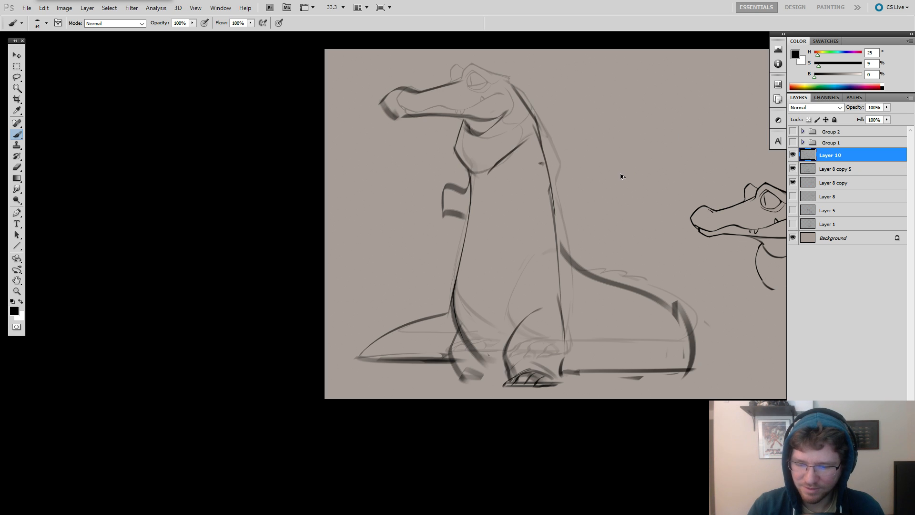
Undo the recent erasures along the neck base and the near arm.
key("ctrl+alt+z")
key("ctrl+alt+z")
key("ctrl+alt+z")
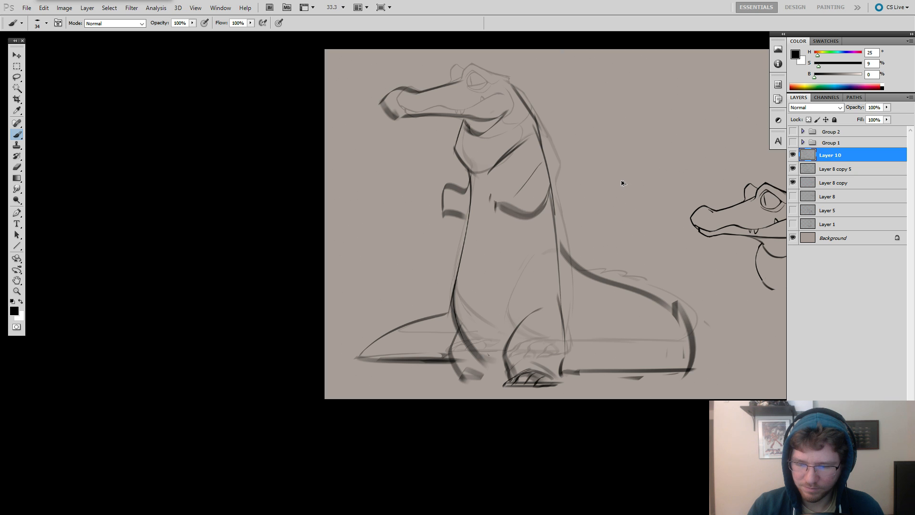
key("ctrl+alt+z")
Erase the near arm's lower curve, rough in a rounded elbow contour below the shoulder and trim its front part.
key("e")
left_click_drag(538, 209, 501, 202)
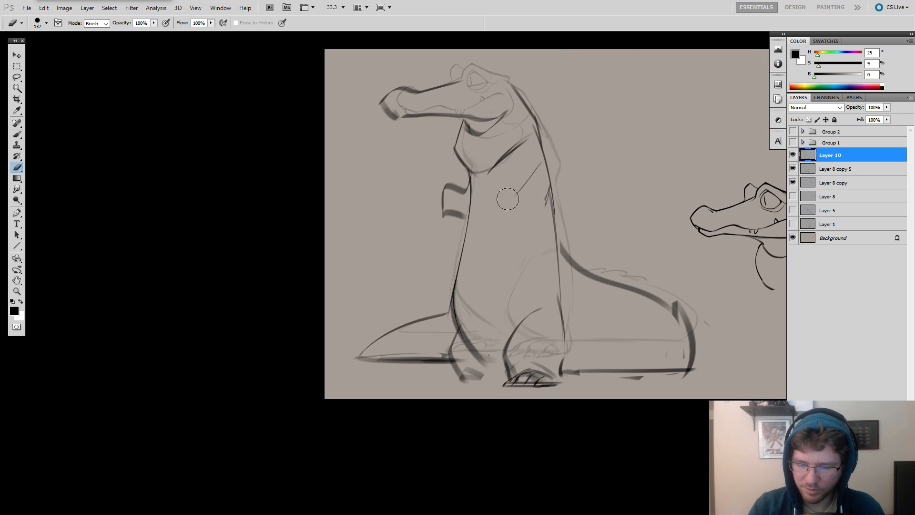
key("b")
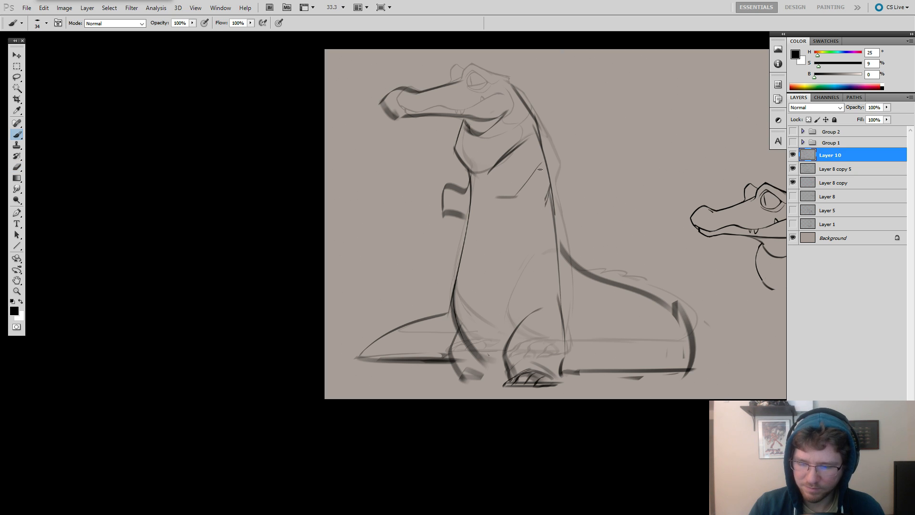
mouse_move(541, 156)
left_mouse_down()
mouse_move(512, 188)
mouse_move(527, 227)
mouse_move(552, 190)
mouse_move(544, 220)
left_mouse_up()
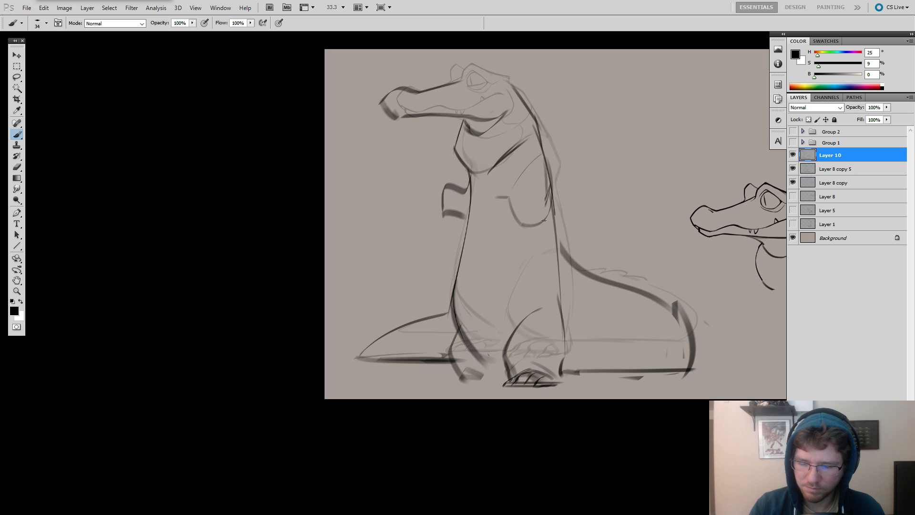
key("e")
left_click_drag(508, 194, 524, 222)
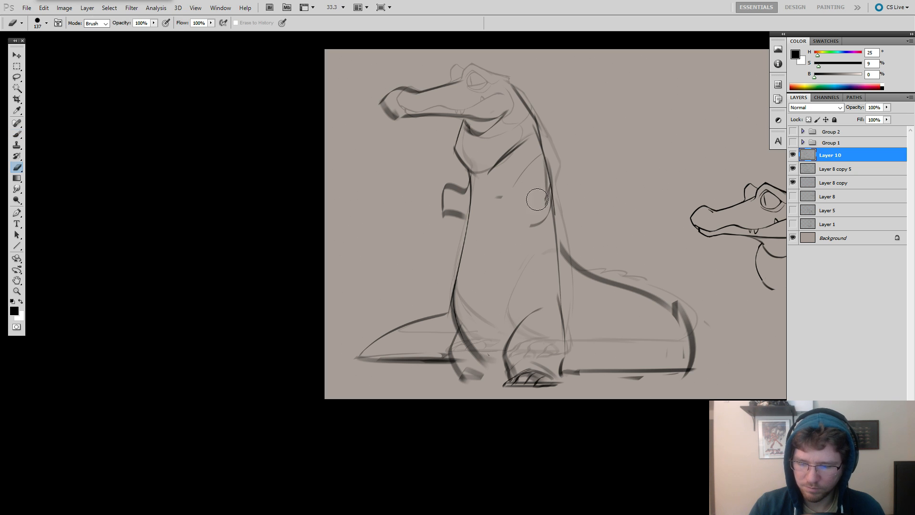
key("b")
Clean up the back line at the elbow and sketch the near forearm and hand bent across the chest.
key("e")
left_click_drag(546, 169, 548, 197)
key("b")
key("ctrl+z")
mouse_move(541, 153)
left_mouse_down()
mouse_move(556, 206)
mouse_move(545, 217)
left_mouse_up()
mouse_move(481, 216)
left_mouse_down()
mouse_move(514, 236)
mouse_move(547, 219)
left_mouse_up()
Erase the far arm projecting in front of the chest.
key("e")
mouse_move(454, 185)
left_mouse_down()
mouse_move(453, 210)
mouse_move(464, 187)
mouse_move(444, 201)
mouse_move(453, 193)
mouse_move(437, 192)
mouse_move(460, 218)
left_mouse_up()
key("b")
key("ctrl+z")
key("ctrl+z")
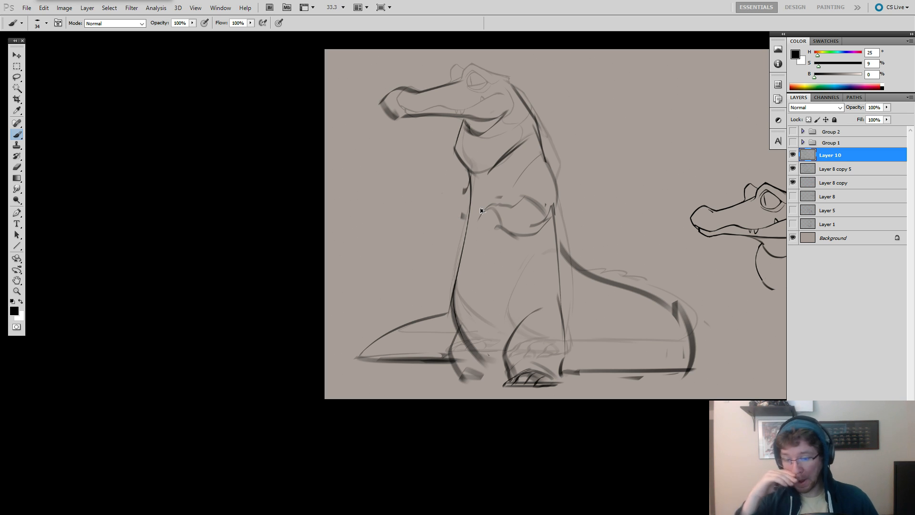
Step back through the arm changes and restore them to compare the old and new arm poses.
key("ctrl+alt+z")
key("ctrl+alt+z")
key("ctrl+alt+z")
key("ctrl+alt+z")
key("ctrl+alt+z")
key("ctrl+alt+z")
key("ctrl+alt+z")
key("ctrl+alt+z")
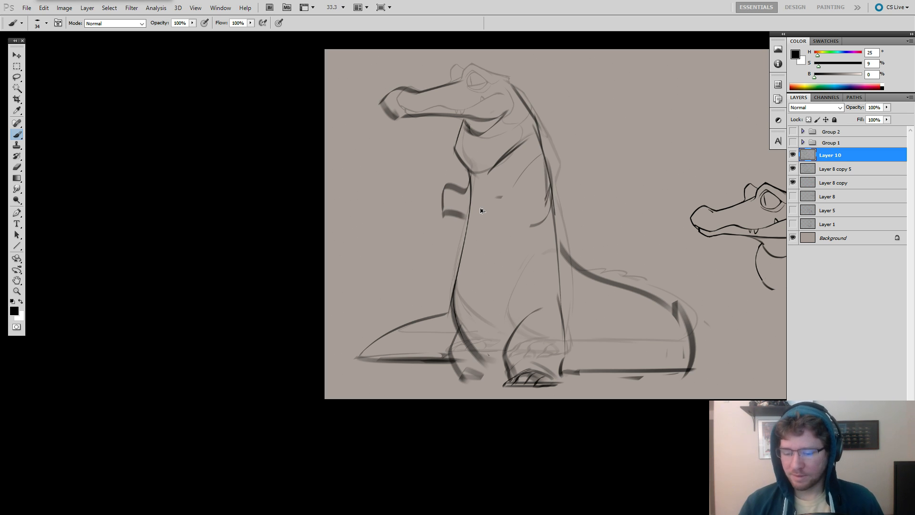
key("ctrl+shift+z")
key("ctrl+shift+z")
key("ctrl+shift+z")
key("ctrl+shift+z")
key("ctrl+shift+z")
key("ctrl+shift+z")
key("ctrl+shift+z")
key("ctrl+shift+z")
key("ctrl+shift+z")
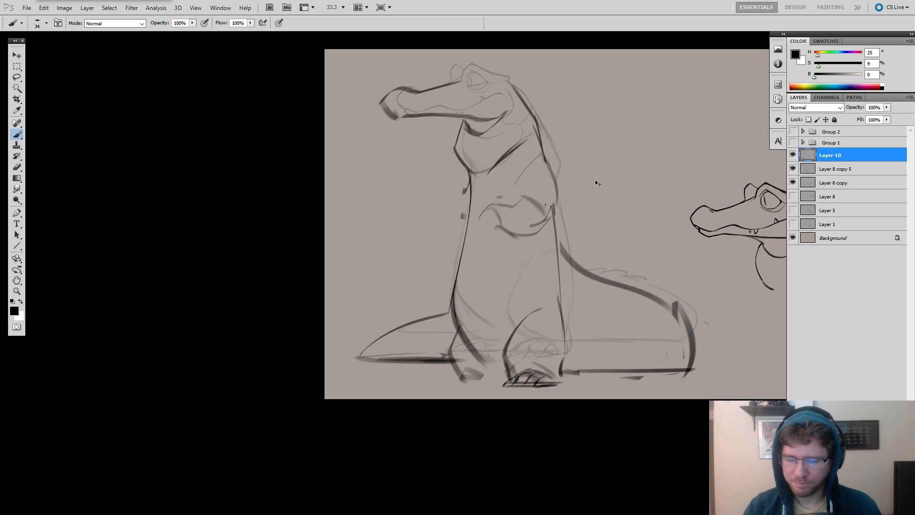
Sketch the far foot as a flat, forward-pointing shape on the ground and extend the near foot's toes forward.
mouse_move(647, 180)
left_mouse_down()
mouse_move(607, 178)
mouse_move(629, 208)
mouse_move(678, 212)
left_mouse_up()
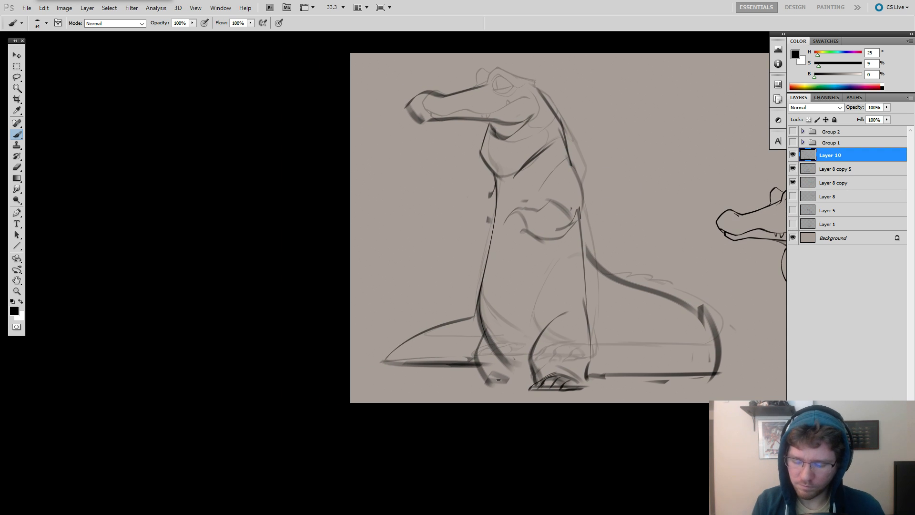
mouse_move(474, 387)
left_mouse_down()
mouse_move(501, 378)
mouse_move(449, 390)
left_mouse_up()
key("ctrl+z")
key("ctrl+z")
key("ctrl+z")
left_click_drag(492, 381, 451, 389)
left_click_drag(451, 391, 581, 386)
key("ctrl+z")
key("ctrl+alt+z")
key("e")
key("b")
mouse_move(568, 388)
left_mouse_down()
mouse_move(587, 385)
mouse_move(559, 392)
left_mouse_up()
Erase the near forearm and hand from the chest, keeping the elbow lines near the back.
key("e")
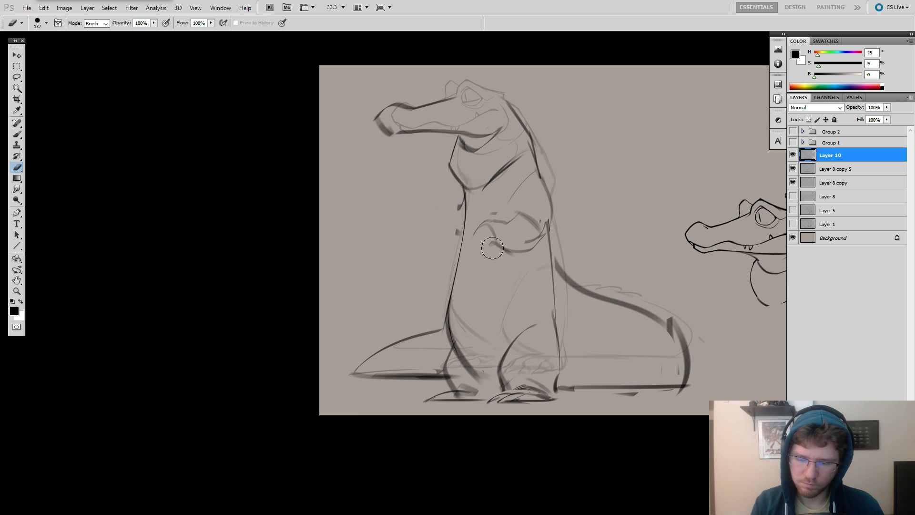
left_click_drag(490, 248, 496, 252)
key("b")
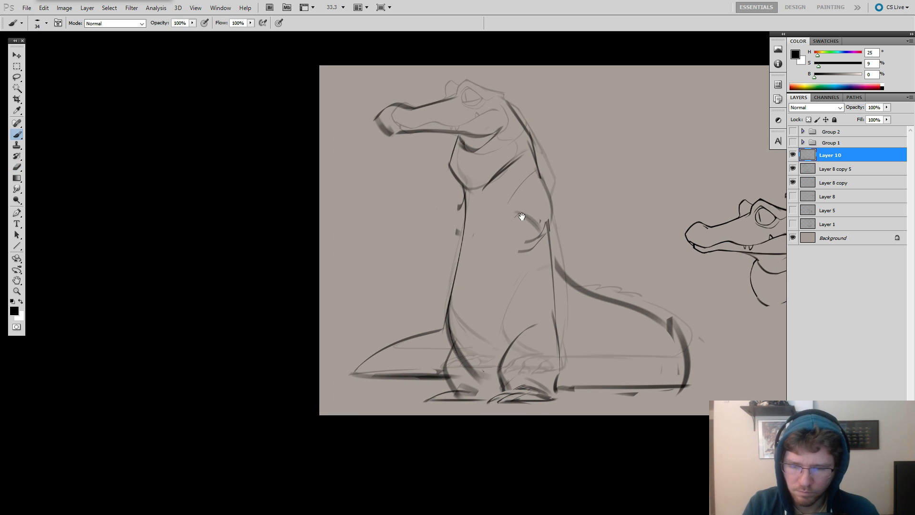
Erase the stray marks in front of the upper chest and draw a short curved far-arm line there.
mouse_move(521, 217)
left_mouse_down()
mouse_move(539, 215)
mouse_move(523, 205)
mouse_move(567, 194)
left_mouse_up()
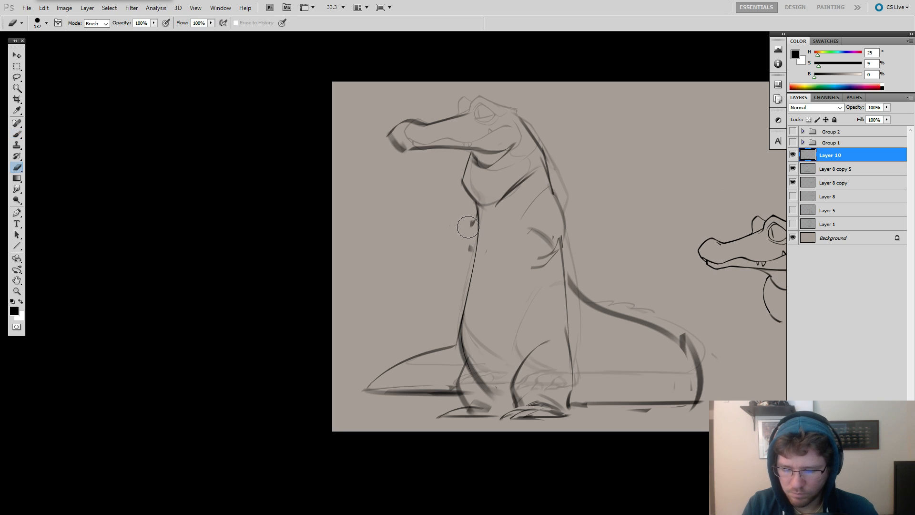
left_click_drag(476, 207, 475, 242)
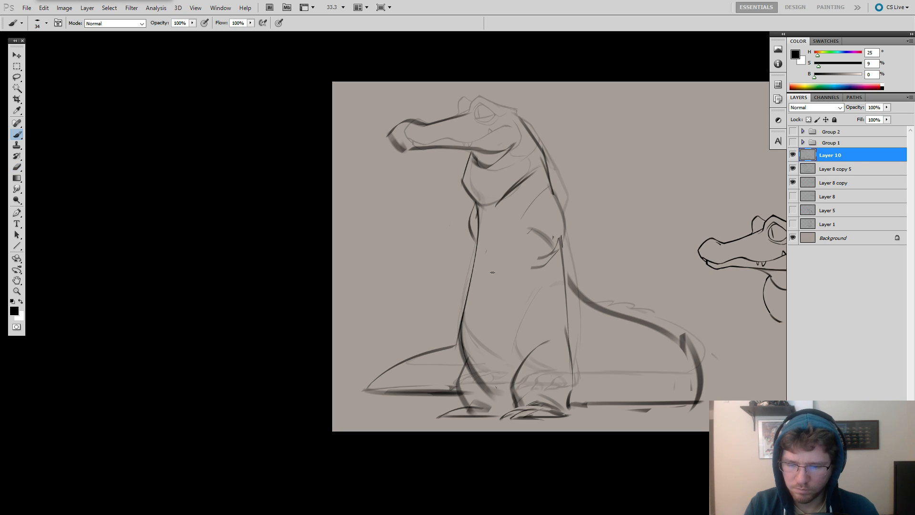
left_click_drag(605, 210, 594, 203)
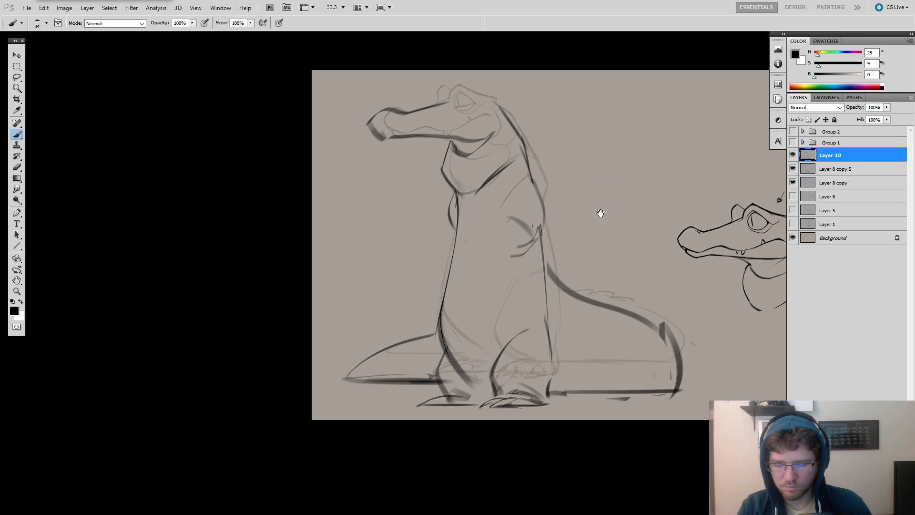
Clean up the lower back contour and redraw it as one line running down to the near heel.
key("e")
left_click_drag(544, 323, 551, 361)
key("b")
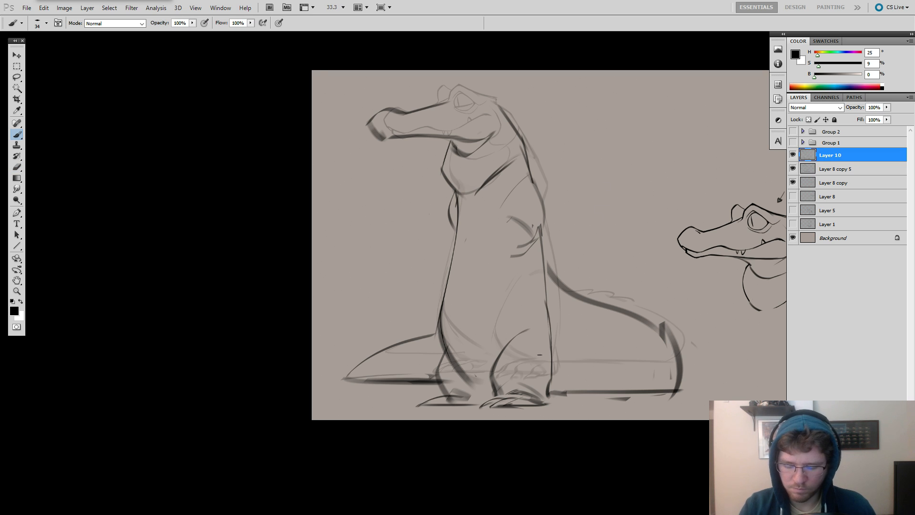
left_click_drag(550, 291, 590, 284)
left_click_drag(638, 231, 615, 209)
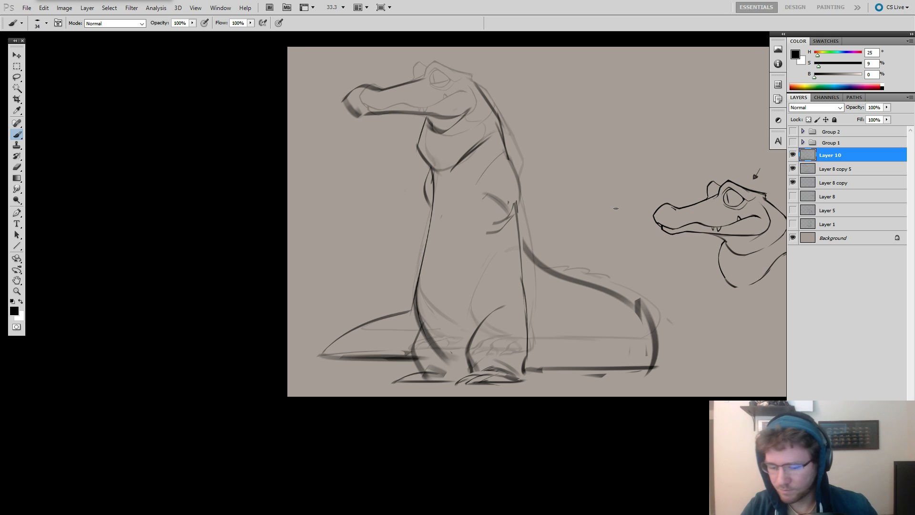
Toggle the visibility of Layer 10 to compare the new pose with the faint sketch underneath.
left_click(792, 157)
left_click(792, 157)
left_click(791, 157)
left_click(791, 157)
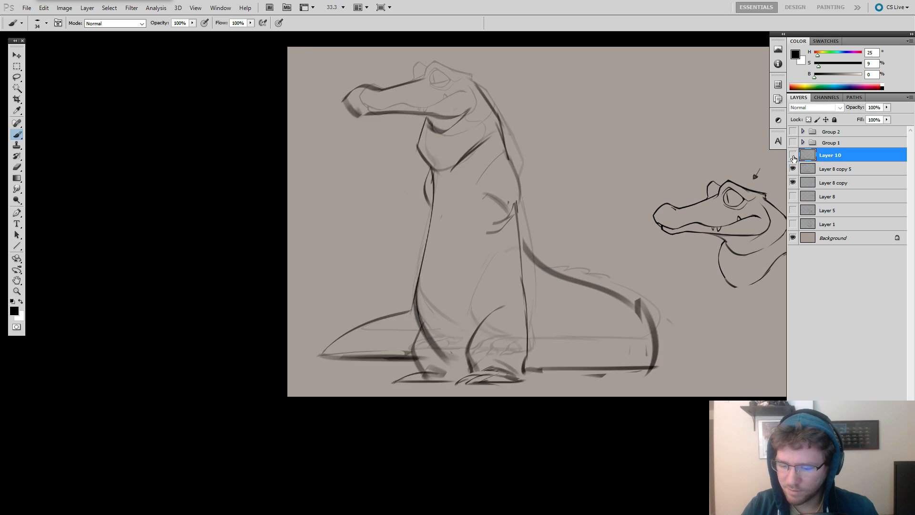
left_click(791, 157)
left_click(791, 158)
left_click(791, 157)
left_click(793, 169)
left_click(792, 169)
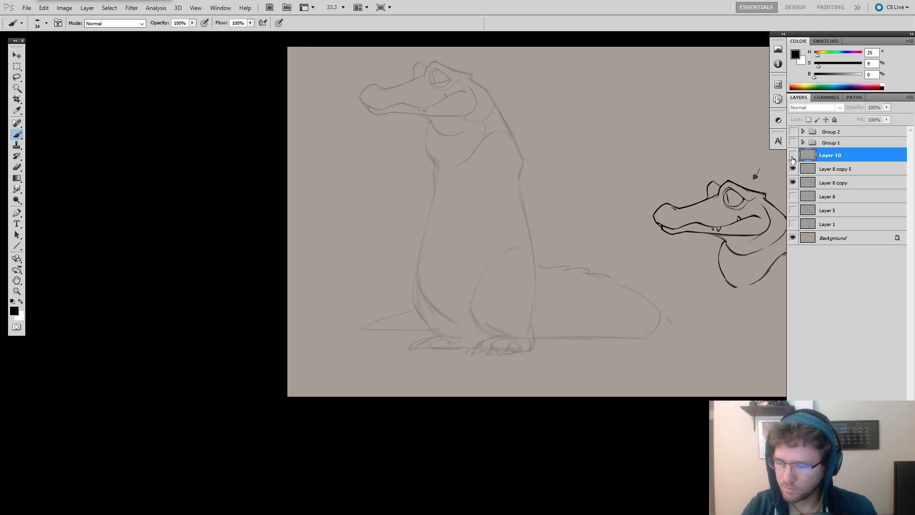
left_click(792, 159)
Hide the head study on Layer 8 copy, then duplicate Layer 10 and Layer 8 copy 5 beside the original and group the copies.
left_click(839, 168, "shift")
key("ctrl+t")
left_click_drag(676, 386, 628, 359)
key("Return")
left_click_drag(601, 321, 484, 347)
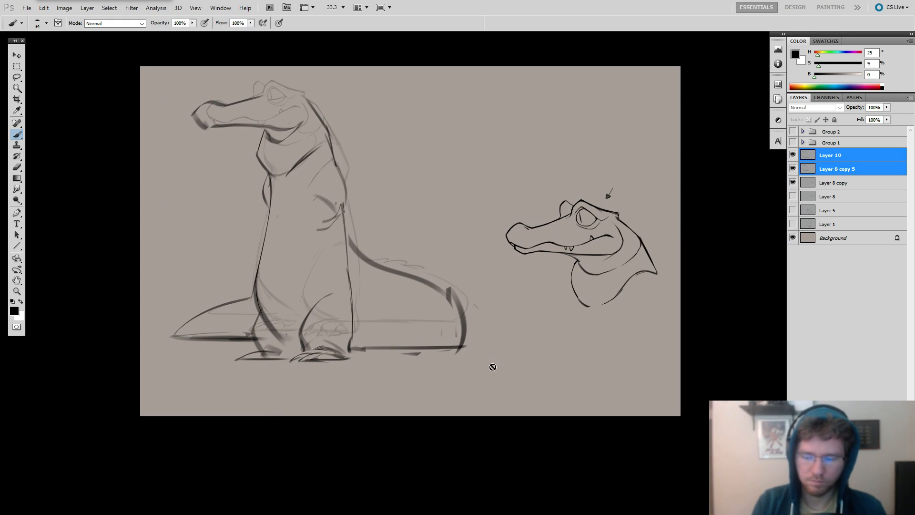
left_click(792, 182)
left_click_drag(392, 292, 635, 292)
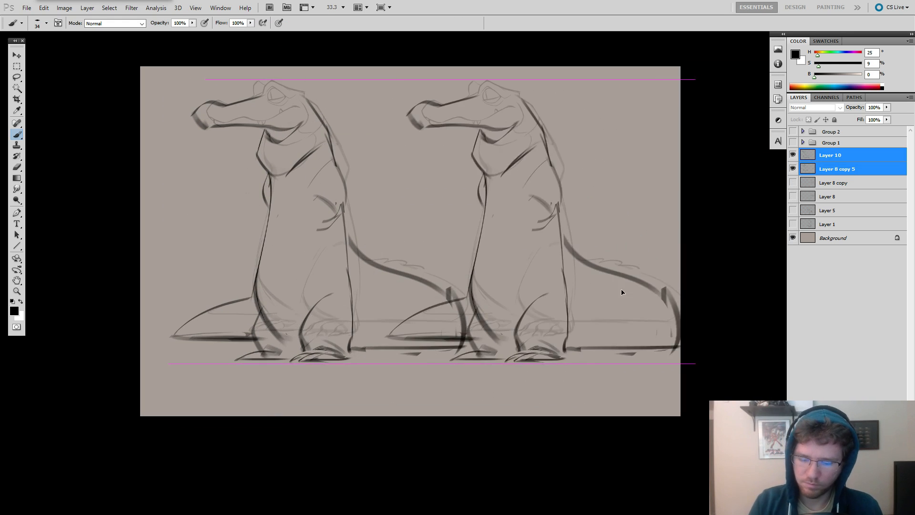
key("ctrl+g")
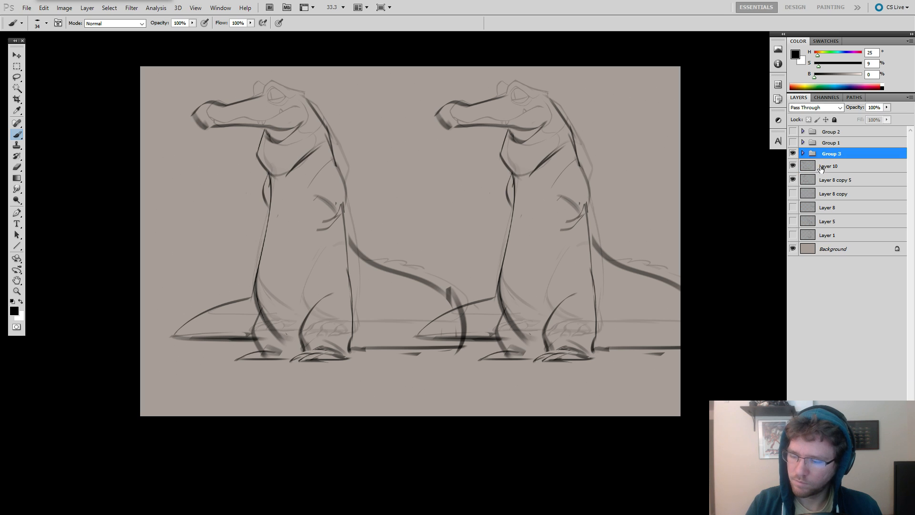
Group the original Layer 10 and Layer 8 copy 5, and shift both alligator groups to the left on the canvas.
left_click(818, 167)
left_click(817, 180, "shift")
key("ctrl+g")
left_click(815, 156)
left_click(812, 164)
mouse_move(633, 260)
left_mouse_down()
mouse_move(596, 263)
mouse_move(602, 242)
left_mouse_up()
left_click(830, 157)
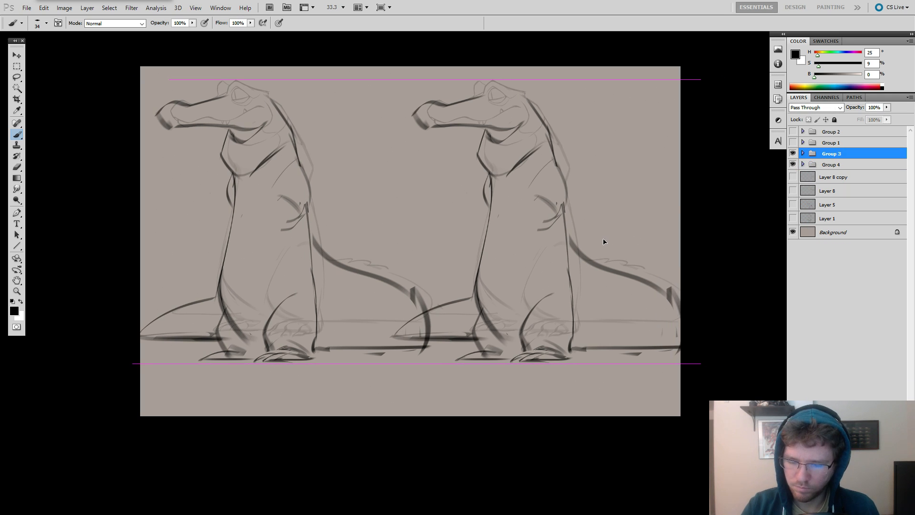
Expand Group 3 and try deleting its faint underlying sketch, Layer 8 copy 6.
left_click(803, 154)
left_click(793, 165)
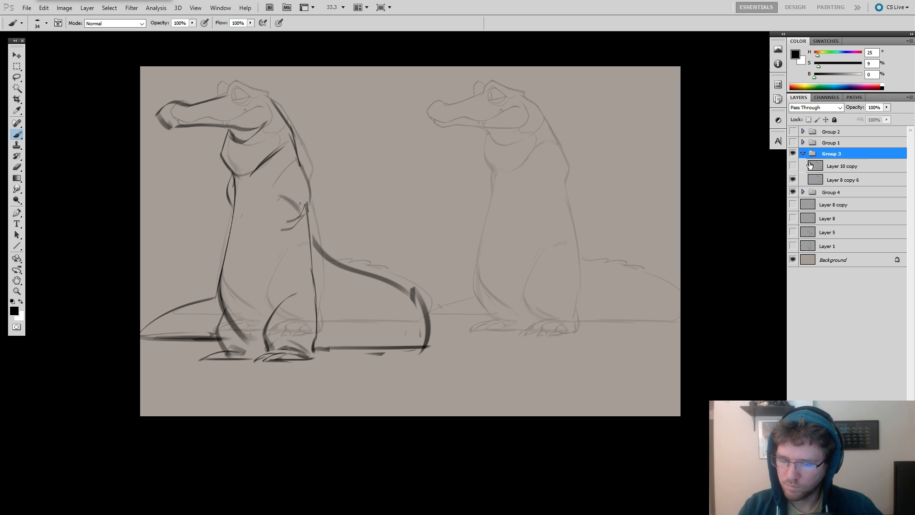
left_click(810, 165)
left_click(793, 166)
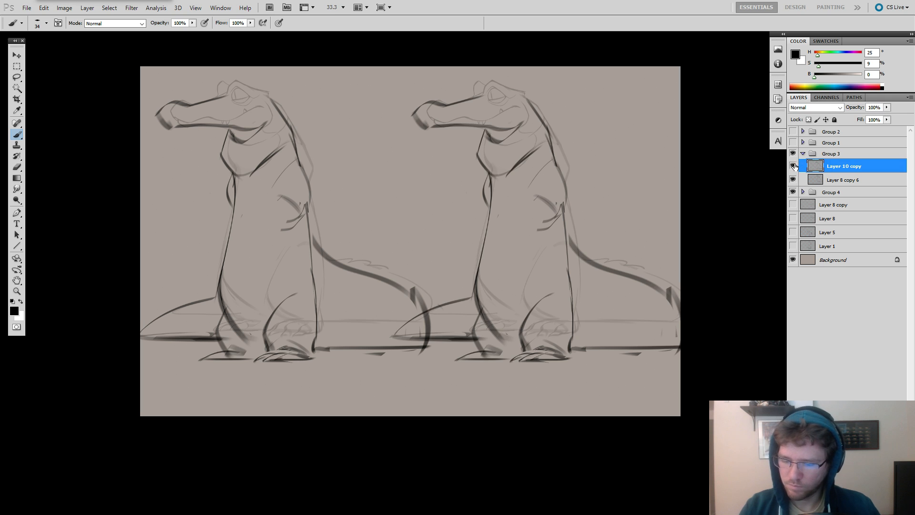
left_click(818, 179)
key("Delete")
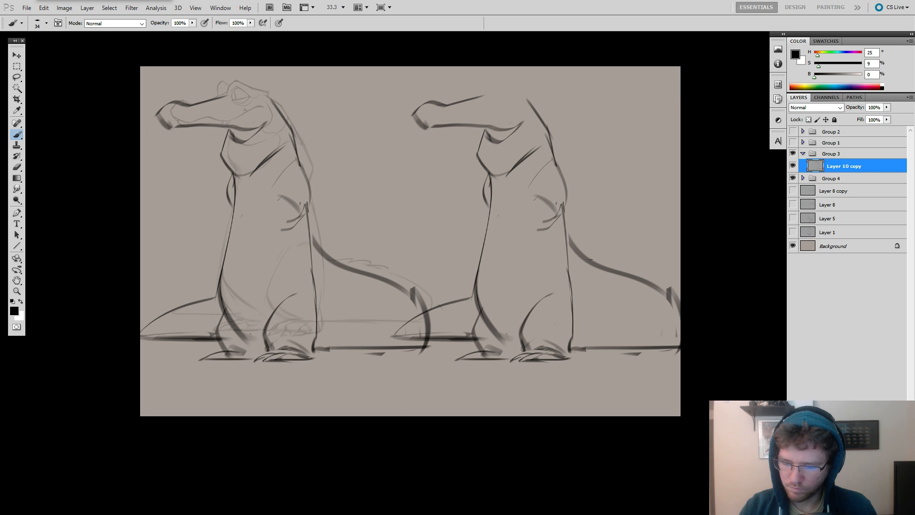
Hide Group 4 and undo the deletion of the faint sketch layer in Group 3.
key("e")
left_click(793, 179)
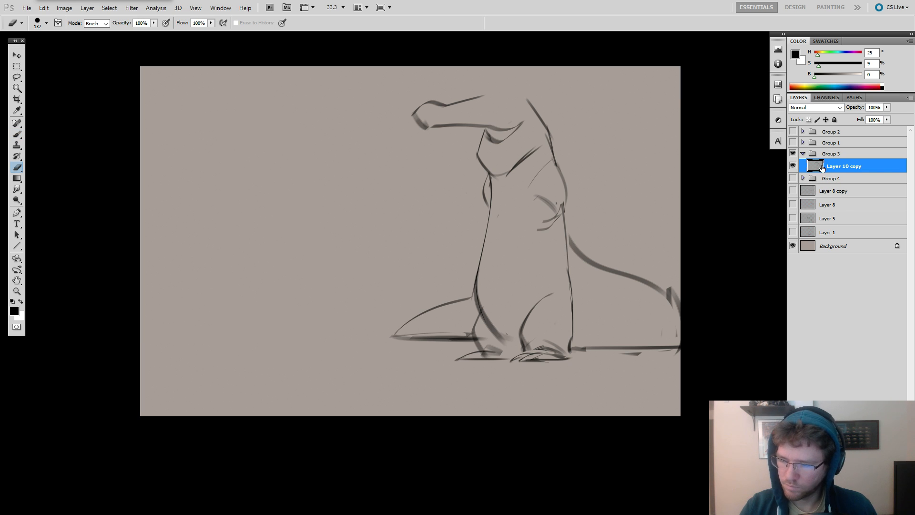
key("ctrl+z")
Move Group 3 toward the middle of the canvas and make Layer 10 copy the active layer.
left_click(825, 158)
left_click_drag(611, 248, 531, 247)
left_click(825, 178)
left_click(794, 179)
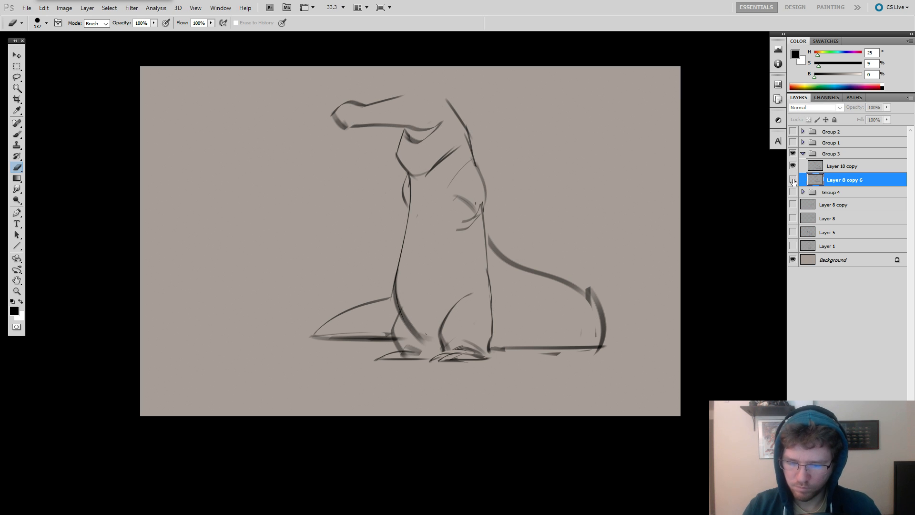
left_click(793, 179)
left_click(814, 167)
Enlarge the eraser to 560 and erase the lower belly line, the far leg and foot, and the adjoining front tail section.
right_click(481, 262, "alt")
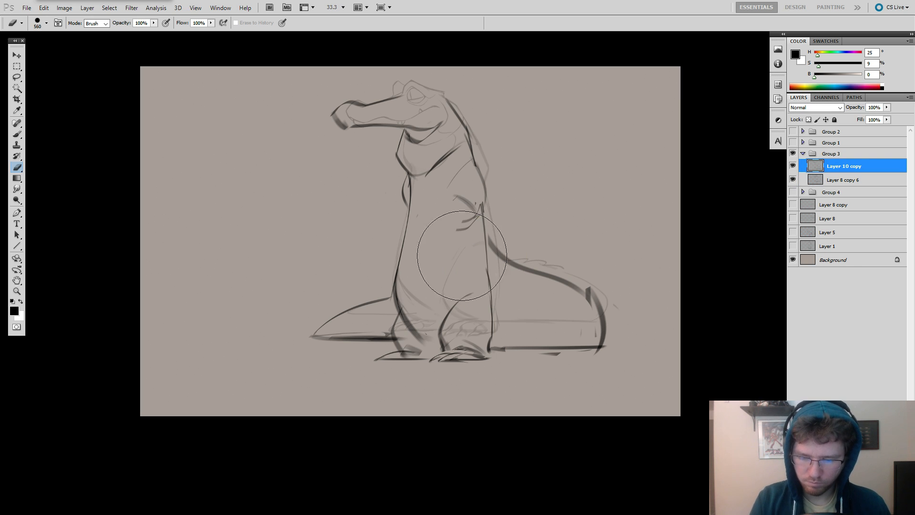
mouse_move(423, 256)
left_mouse_down()
mouse_move(396, 358)
mouse_move(399, 239)
left_mouse_up()
key("b")
key("e")
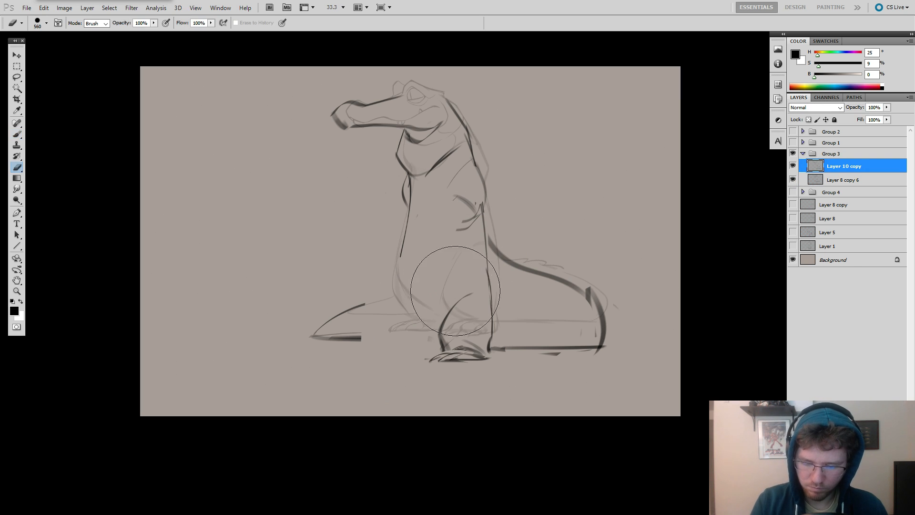
Redraw the lower belly swelling forward and sketch the start of a far thigh angled outward.
key("b")
left_click_drag(418, 208, 380, 286)
key("ctrl+z")
key("ctrl+z")
mouse_move(406, 235)
left_mouse_down()
mouse_move(392, 299)
mouse_move(417, 328)
left_mouse_up()
left_click_drag(385, 281, 355, 303)
Erase the remaining tail tip in front of the body and draw the curved knee of the far leg.
key("e")
left_click_drag(358, 330, 355, 349)
key("b")
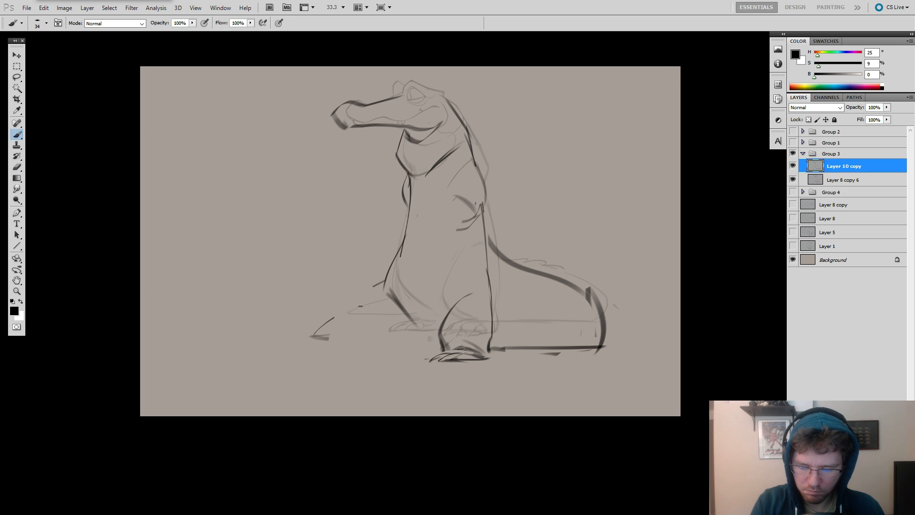
left_click_drag(346, 316, 293, 359)
key("e")
key("b")
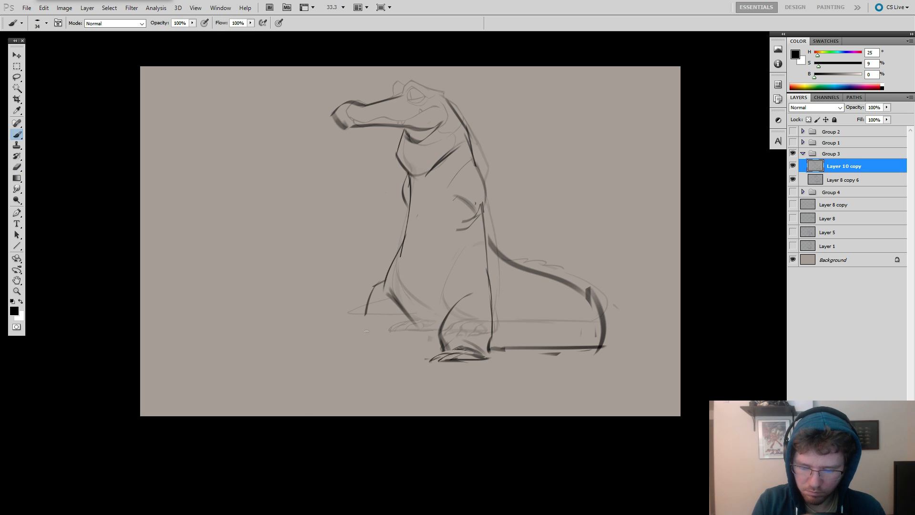
Sketch the far foot stretched forward with a long slanted sole and a curved underside of the leg.
mouse_move(376, 324)
left_mouse_down()
mouse_move(394, 341)
mouse_move(436, 337)
mouse_move(426, 333)
left_mouse_up()
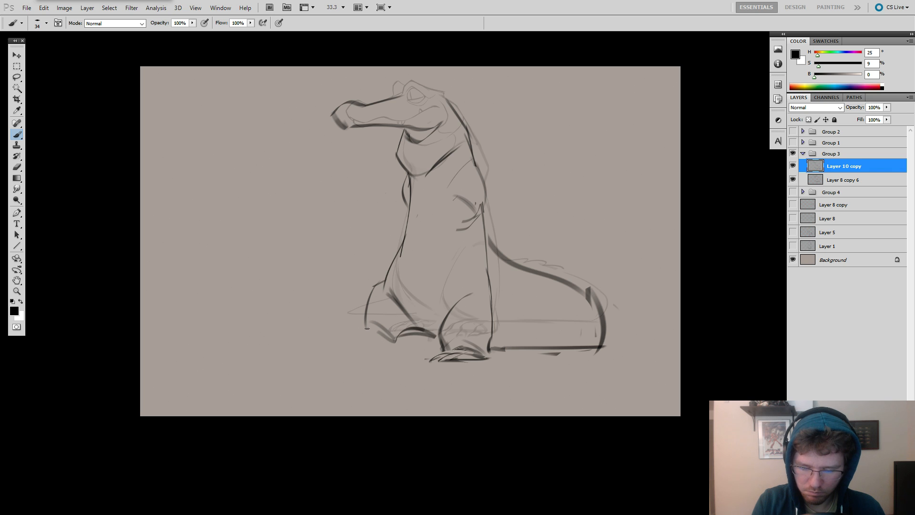
mouse_move(347, 329)
left_mouse_down()
mouse_move(378, 350)
mouse_move(373, 340)
mouse_move(374, 355)
mouse_move(403, 339)
mouse_move(339, 339)
mouse_move(376, 354)
left_mouse_up()
key("e")
key("b")
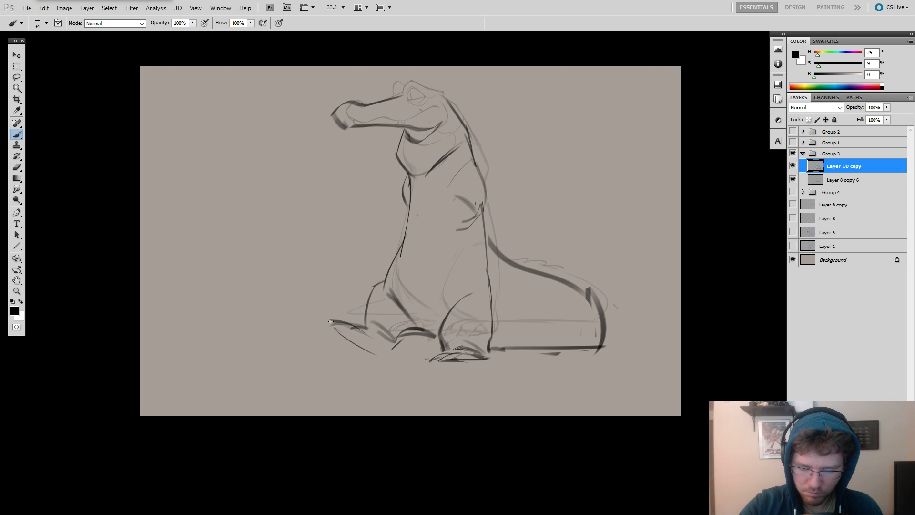
key("ctrl+z")
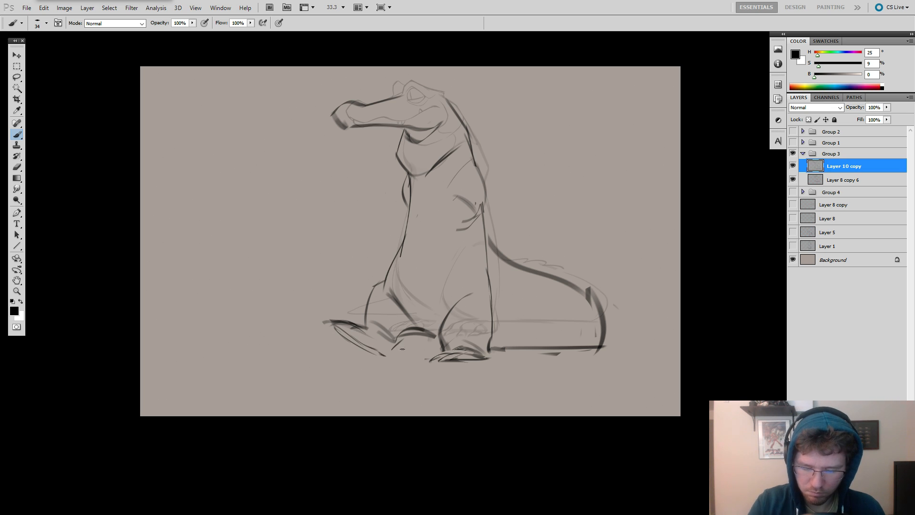
key("ctrl+z")
left_click_drag(385, 353, 417, 335)
Redraw the upper back as a smooth curve from behind the neck down to the elbow.
key("space")
left_click_drag(504, 313, 534, 322)
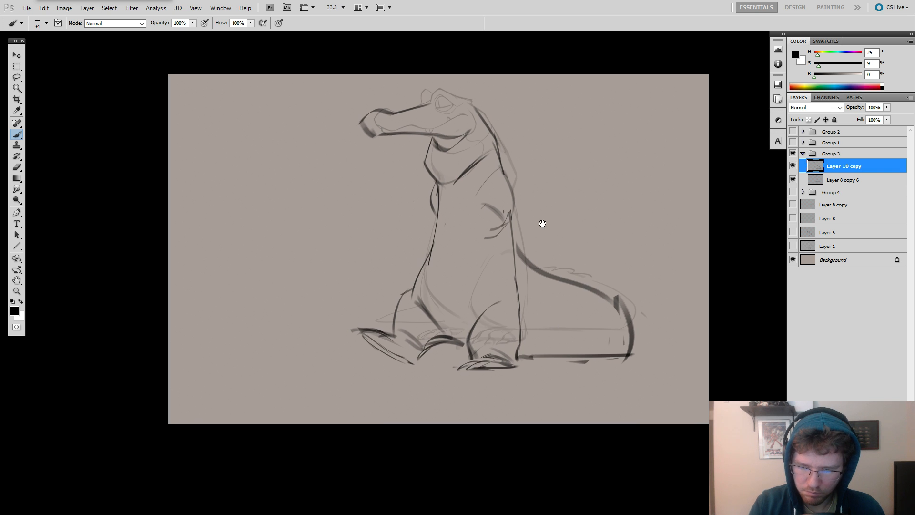
key("space")
mouse_move(529, 181)
left_mouse_down()
mouse_move(491, 181)
mouse_move(486, 151)
mouse_move(494, 199)
left_mouse_up()
key("e")
key("b")
key("ctrl+z")
left_click_drag(483, 142, 504, 234)
Erase the old chest line and redraw the chest and belly as one flowing contour down to the far thigh.
key("e")
left_click_drag(433, 206, 427, 217)
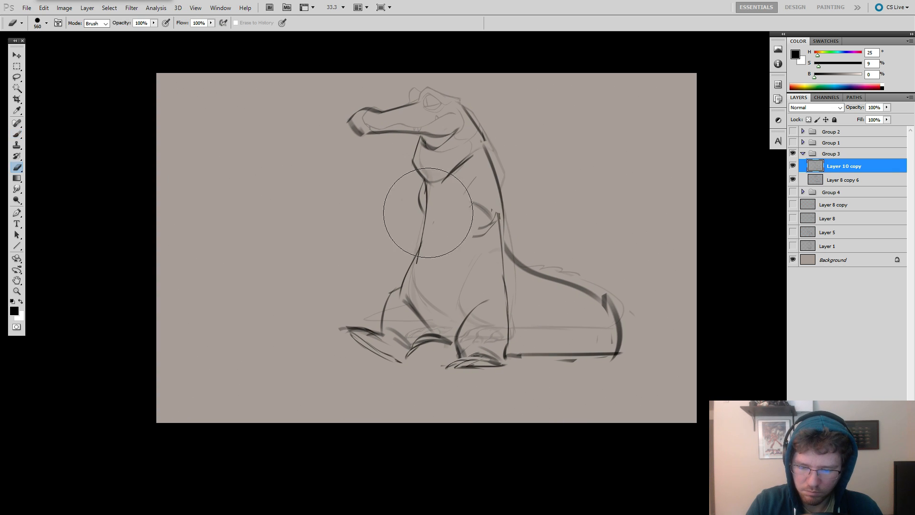
key("b")
mouse_move(425, 185)
left_mouse_down()
mouse_move(429, 234)
mouse_move(405, 271)
mouse_move(406, 305)
left_mouse_up()
key("ctrl+z")
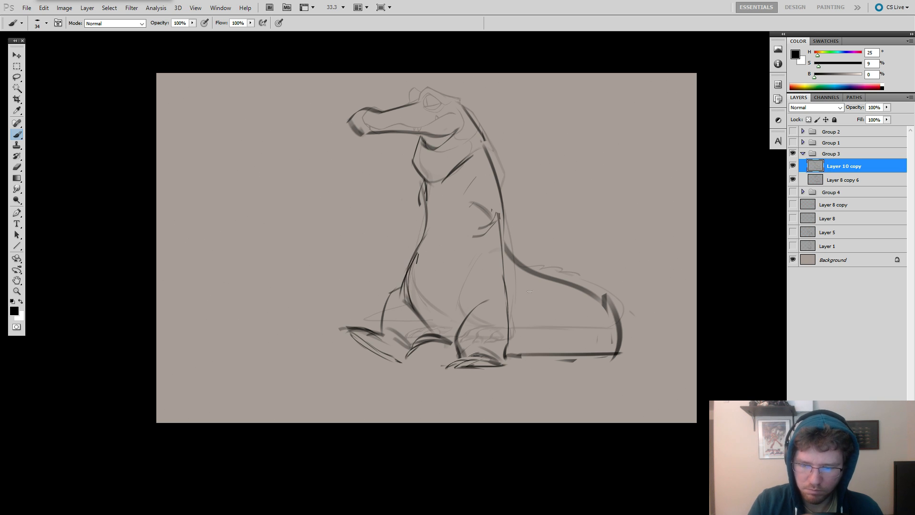
Erase the far-arm marks at the front of the chest and redraw the upper chest line below the throat.
key("e")
left_click_drag(416, 190, 417, 221)
key("b")
left_click_drag(421, 167, 419, 252)
key("ctrl+z")
Erase the front of the throat pouch and try a new throat line below the jaw.
key("e")
left_click_drag(428, 157, 417, 158)
key("b")
key("ctrl+z")
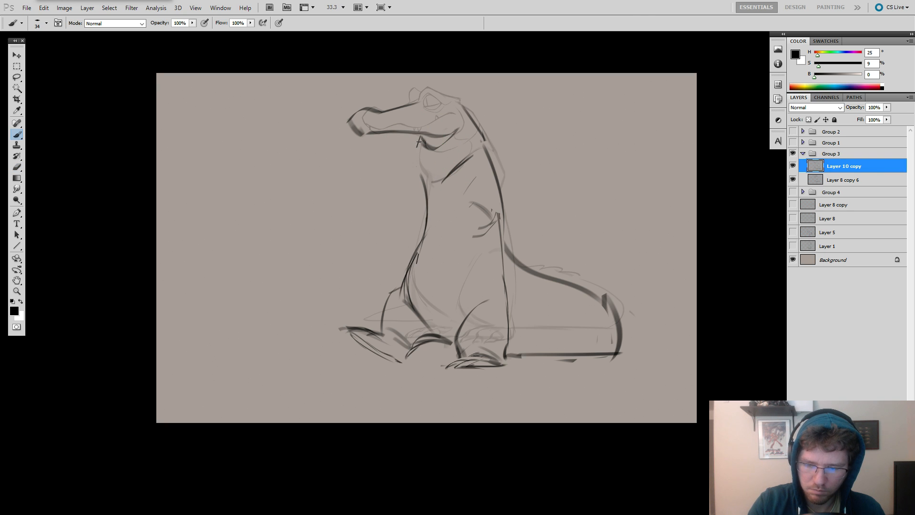
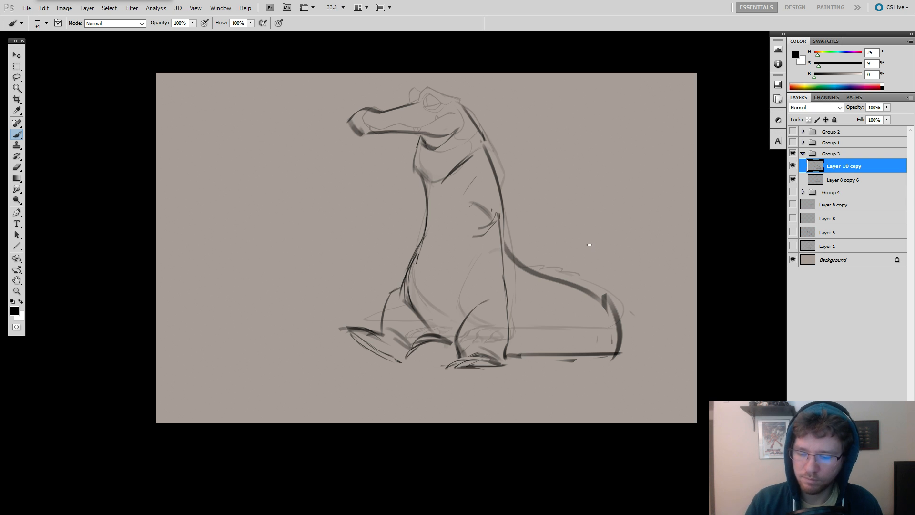
Lasso the strokes of the crocodile's head and neck on Layer 10 copy and adjust them with Free Transform.
key("e")
left_click(792, 166)
left_click(792, 166)
left_click_drag(583, 249, 627, 257)
key("b")
key("l")
mouse_move(504, 134)
left_mouse_down()
mouse_move(495, 161)
mouse_move(424, 154)
mouse_move(506, 108)
left_mouse_up()
key("ctrl+t")
left_click_drag(546, 142, 543, 111)
key("Return")
key("ctrl+d")
Hide the underlying sketch on Layer 8 copy 6.
left_click(792, 181)
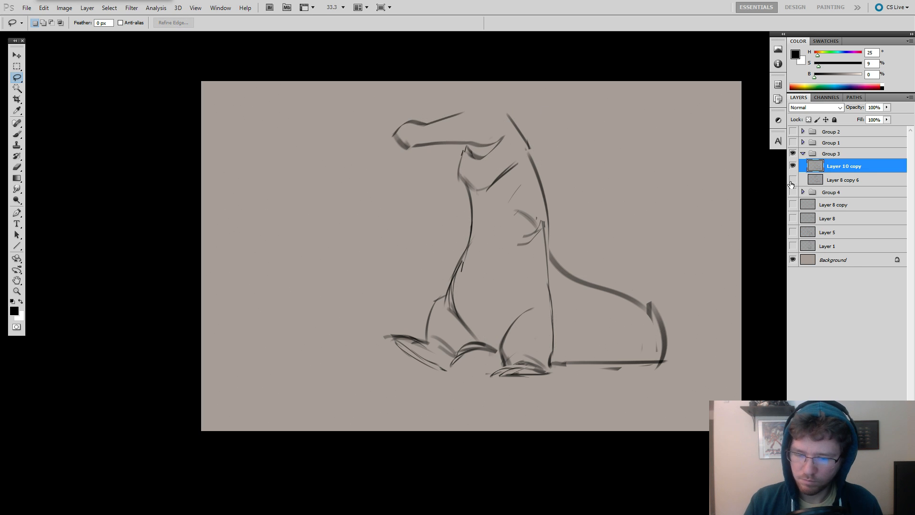
left_click(791, 180)
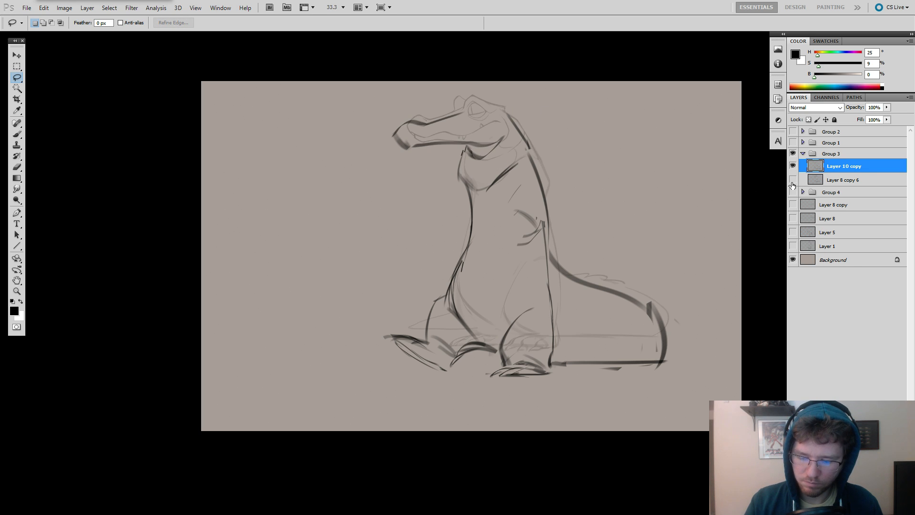
left_click(792, 180)
Lasso the near foot, shift it slightly towards the snout side, and erase leftover lines around both feet.
key("e")
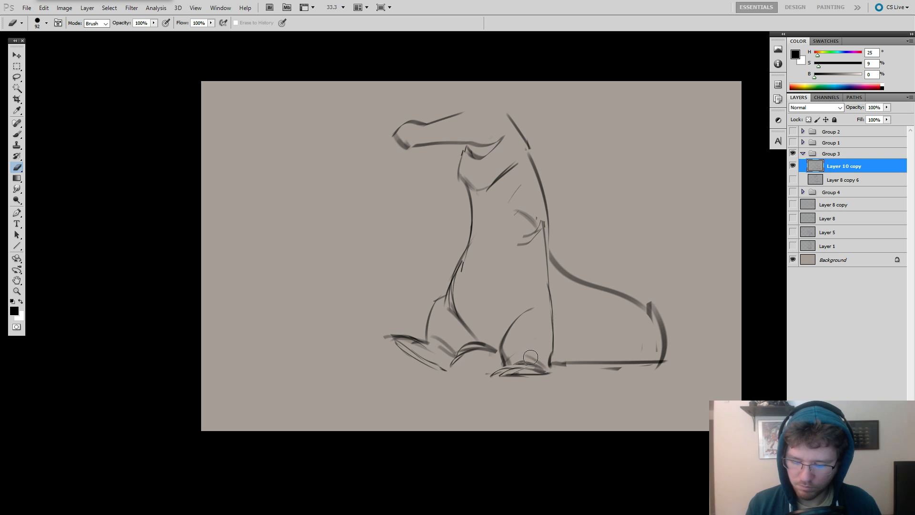
key("l")
mouse_move(545, 360)
left_mouse_down()
mouse_move(524, 345)
mouse_move(481, 376)
mouse_move(528, 385)
left_mouse_up()
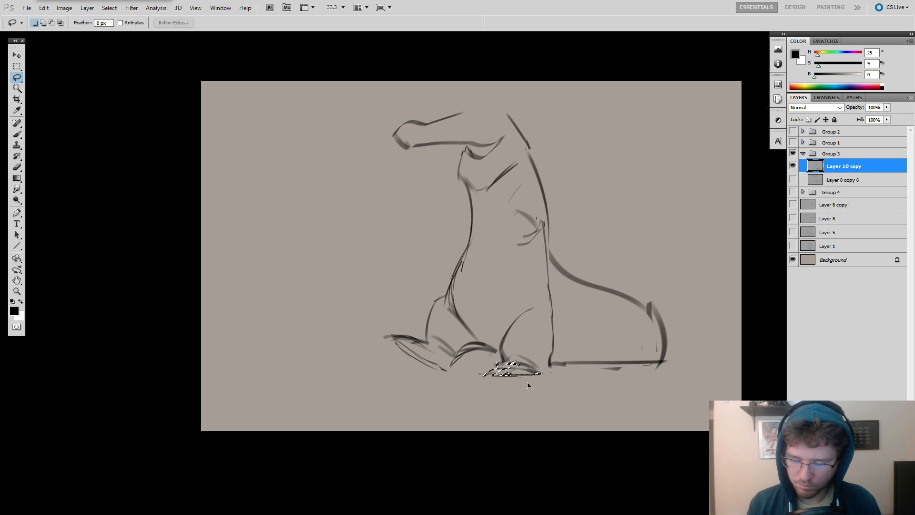
key("ctrl+d")
key("e")
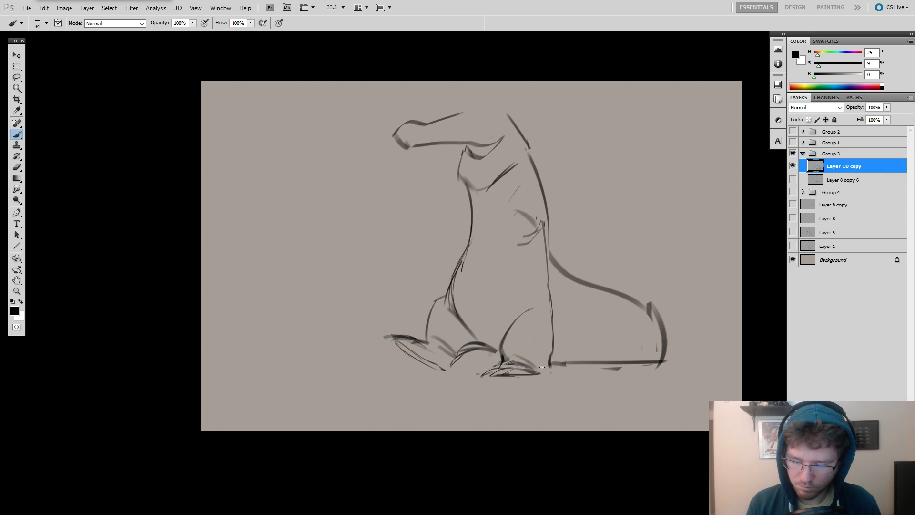
key("e")
mouse_move(548, 373)
left_mouse_down()
mouse_move(464, 354)
mouse_move(484, 357)
mouse_move(458, 362)
mouse_move(479, 352)
mouse_move(451, 365)
left_mouse_up()
Brush in the near foot's heel and the feet outlines, and sketch a long line for the near upper arm.
key("b")
mouse_move(595, 330)
left_mouse_down()
mouse_move(603, 356)
mouse_move(633, 342)
left_mouse_up()
left_click_drag(579, 200, 565, 248)
key("ctrl+z")
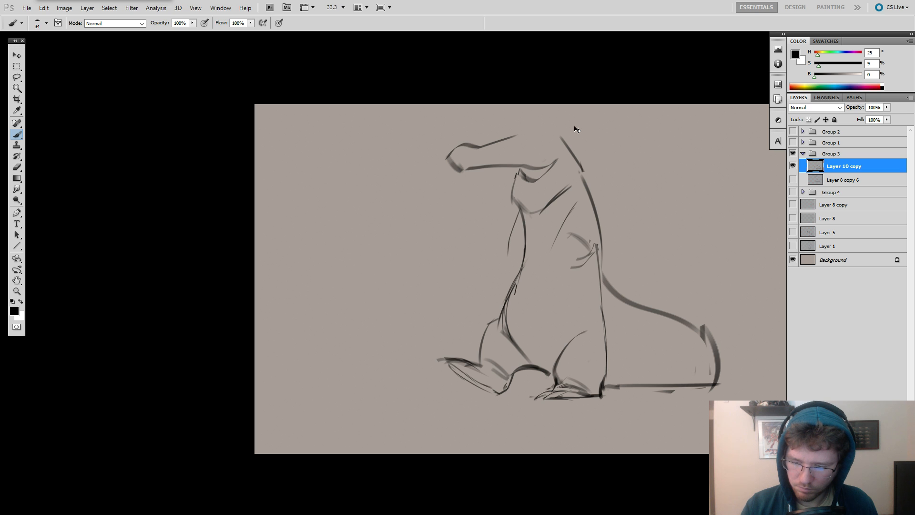
key("ctrl+z")
Rework the jaw line at the cheek and block in the flat top of the crocodile's head.
key("e")
left_click_drag(551, 159, 527, 163)
key("b")
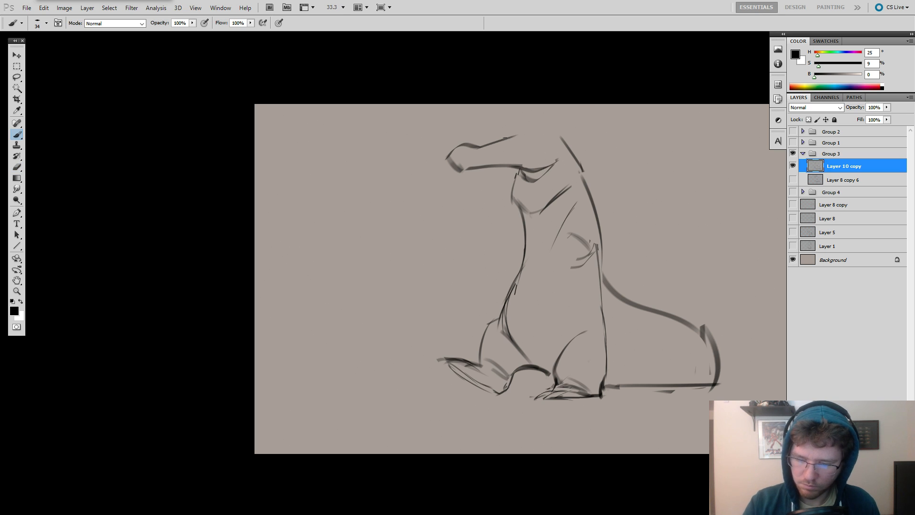
left_click_drag(516, 127, 559, 130)
key("ctrl+z")
left_click_drag(613, 206, 594, 204)
Rework the sole of the outstretched foot and replace its blunt tip with pointed toes.
key("e")
key("b")
left_click_drag(468, 345, 445, 357)
key("ctrl+z")
key("e")
key("b")
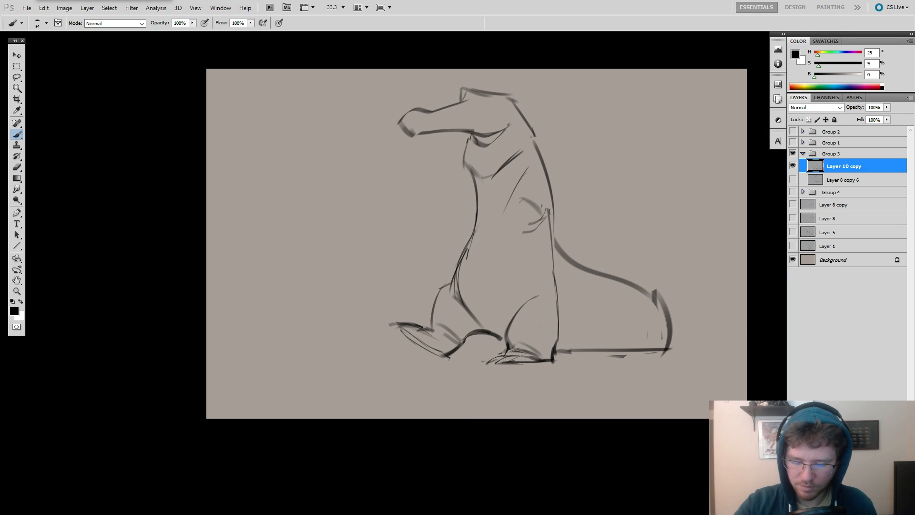
key("e")
key("b")
mouse_move(414, 321)
left_mouse_down()
mouse_move(394, 317)
mouse_move(429, 332)
mouse_move(404, 318)
left_mouse_up()
key("ctrl+z")
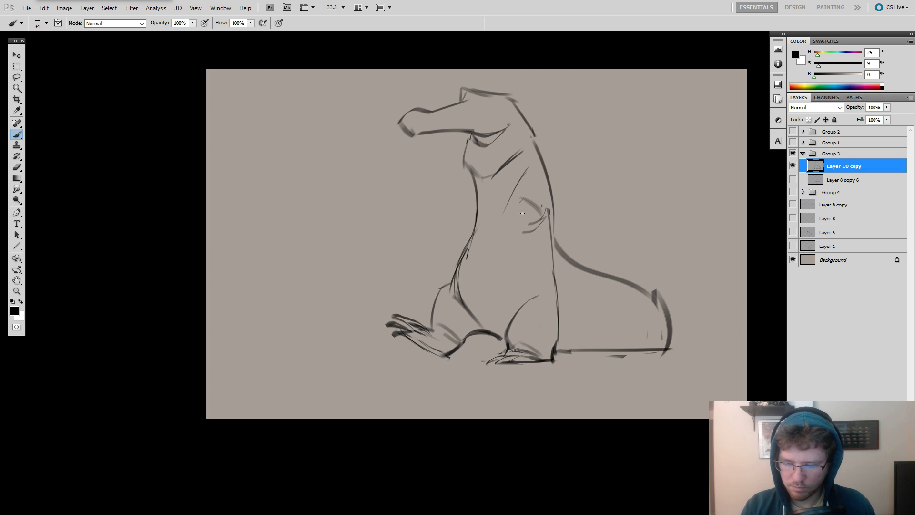
Compare the line drawing with its rough by toggling the visibility of Layer 10 copy and Layer 8 copy 6.
left_click(792, 167)
left_click(792, 167)
left_click(793, 180)
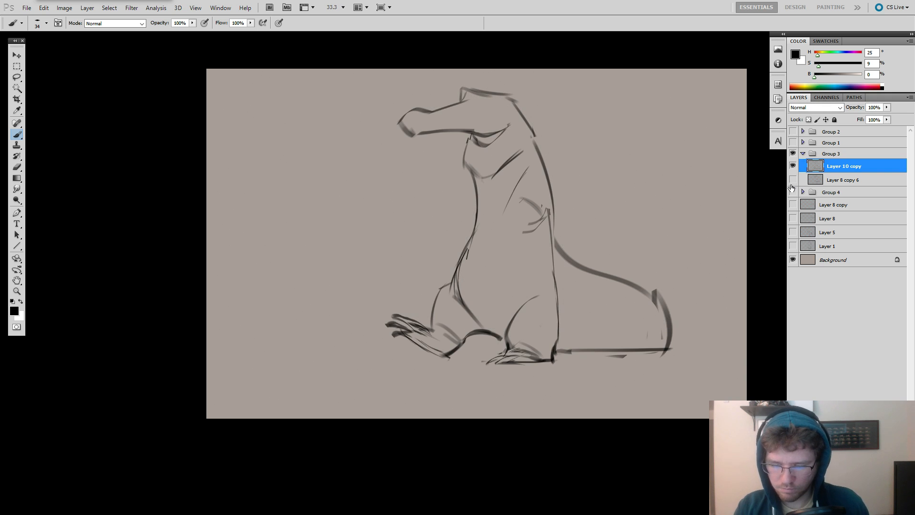
left_click(792, 179)
left_click(792, 166)
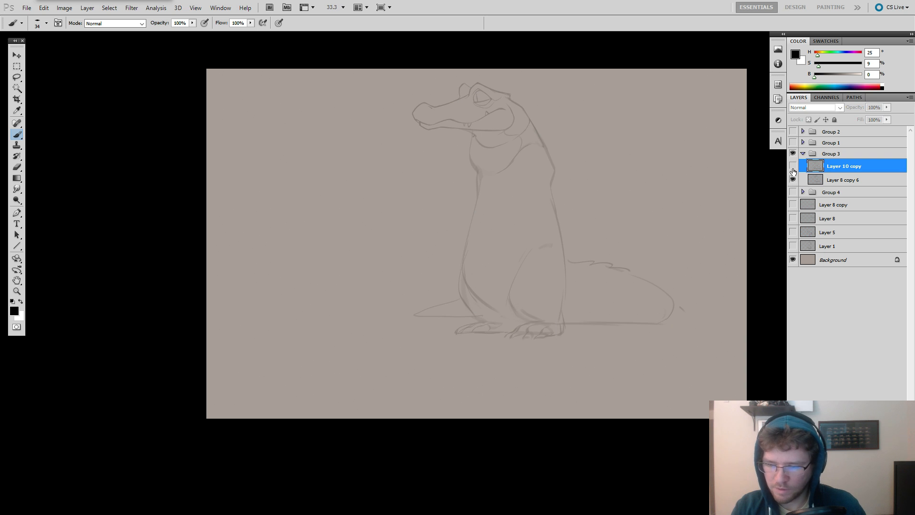
left_click(793, 166)
left_click(792, 166)
Hide Group 3, show and expand Group 4, and make its Layer 10 active.
left_click(802, 154)
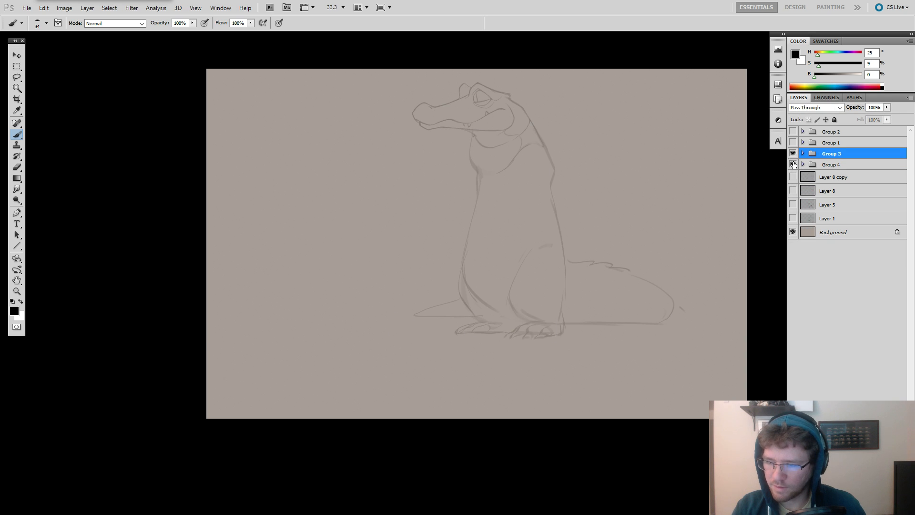
left_click(792, 164)
left_click(792, 153)
left_click(812, 164)
left_click_drag(553, 252, 632, 252, "ctrl")
left_click(802, 164)
left_click(793, 176)
left_click(793, 177)
left_click(836, 177)
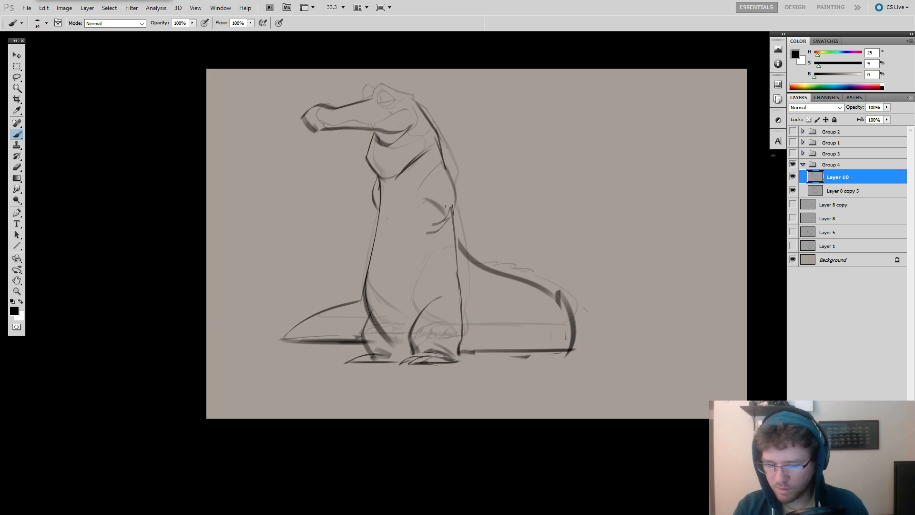
Erase the smudgy lower end of the curved belly line above the far foot.
left_click_drag(461, 277, 504, 294)
left_click(504, 294, "ctrl")
left_click_drag(484, 341, 523, 268)
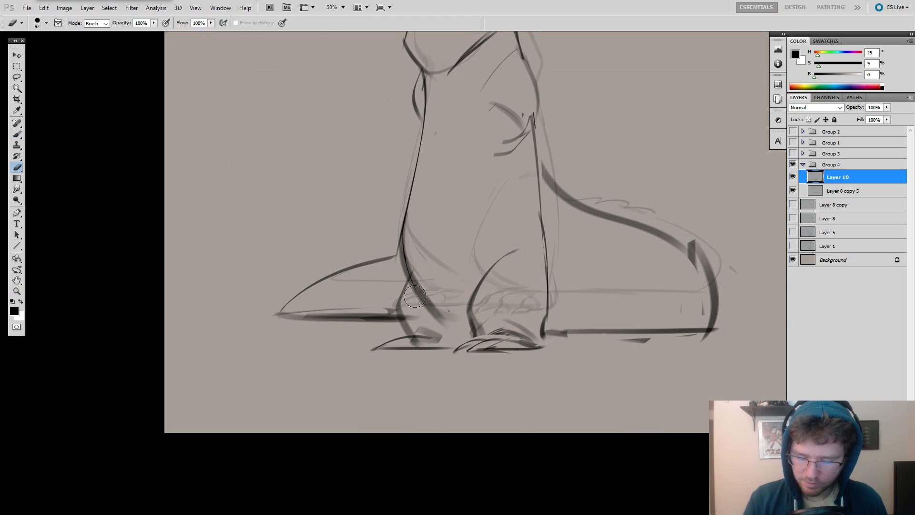
left_click(446, 328, "alt")
left_click_drag(451, 314, 444, 331)
key("e")
key("b")
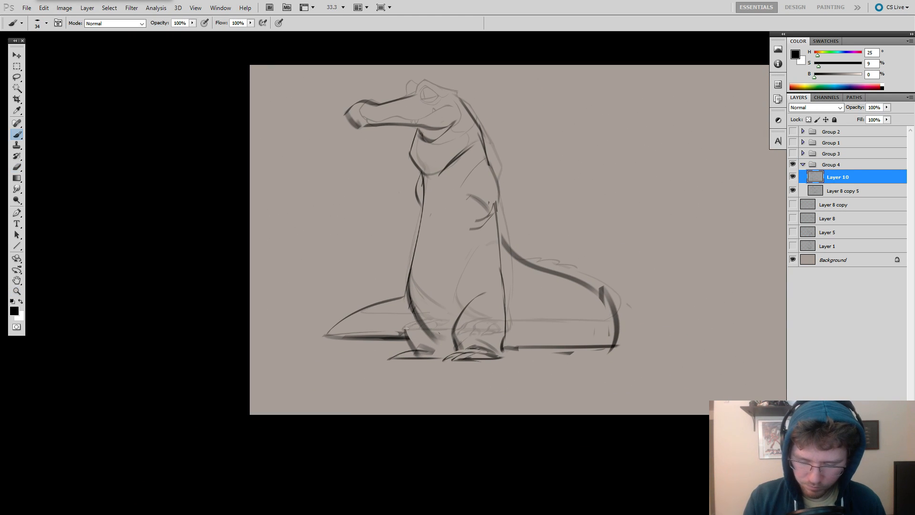
Erase the far foot and redraw its ankle and toes along the ground.
key("e")
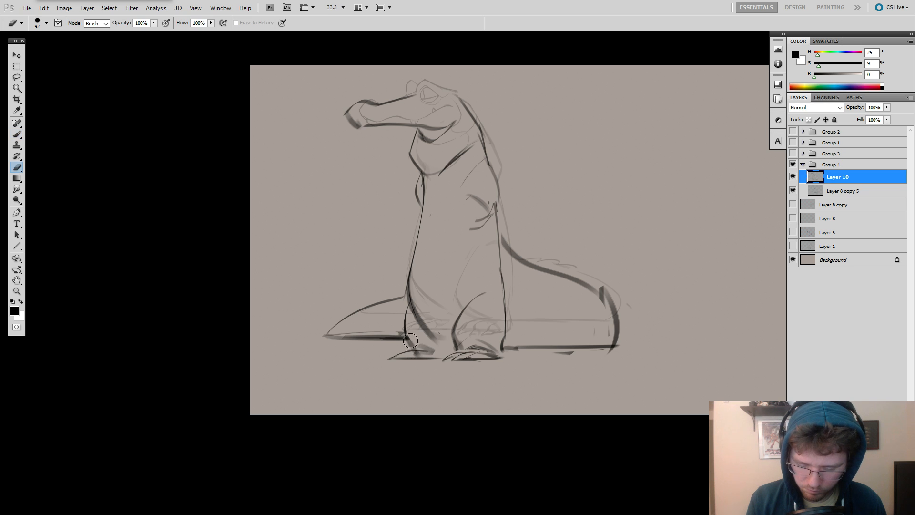
mouse_move(418, 358)
left_mouse_down()
mouse_move(395, 357)
mouse_move(442, 353)
mouse_move(411, 305)
mouse_move(456, 346)
left_mouse_up()
key("b")
key("e")
key("b")
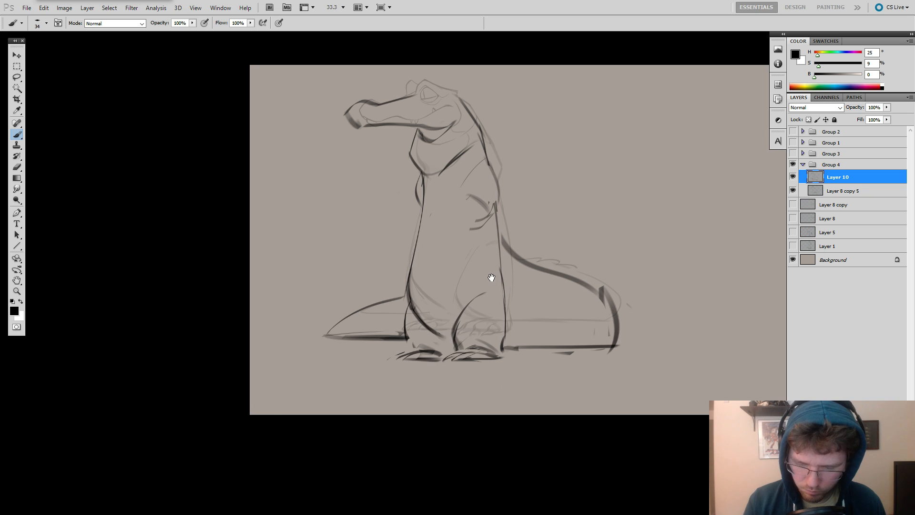
Erase the ground lines under the tail and redraw the line beneath its thick part with a darker stroke.
left_click_drag(491, 277, 498, 311)
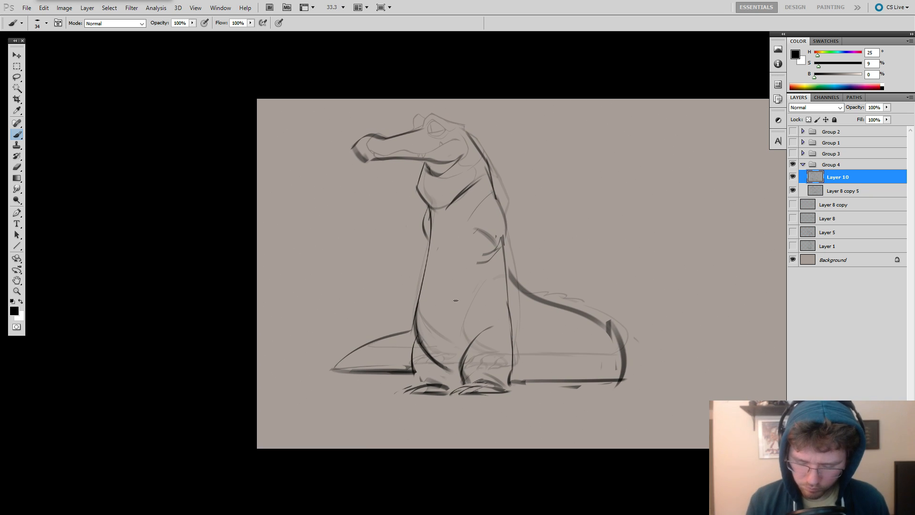
left_click_drag(519, 347, 620, 333)
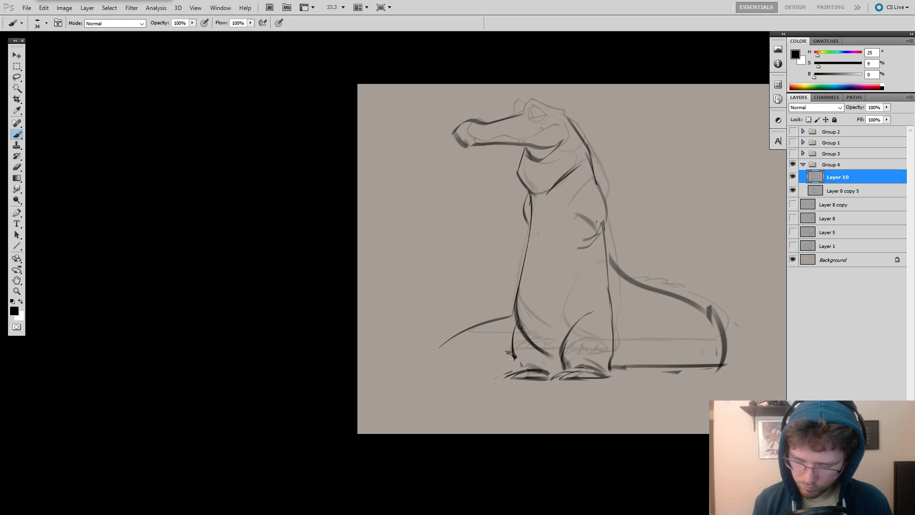
left_click_drag(512, 359, 492, 358)
key("e")
mouse_move(614, 365)
left_mouse_down()
mouse_move(702, 371)
mouse_move(611, 369)
mouse_move(713, 369)
left_mouse_up()
key("b")
key("ctrl+z")
left_click_drag(627, 371, 726, 368)
left_click_drag(724, 369, 641, 369)
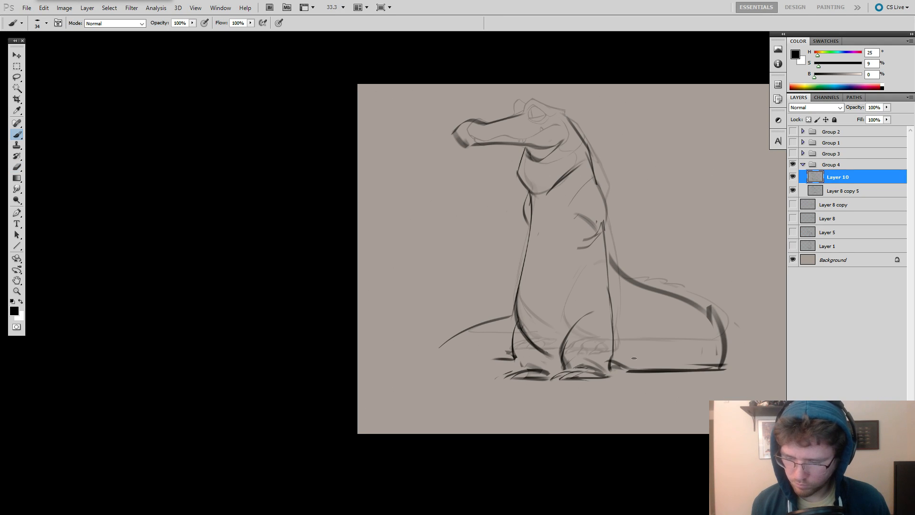
Erase the tail's upper contour behind the body and redraw it as a fuller, darker curve.
key("e")
left_click_drag(618, 263, 708, 305)
key("b")
left_click_drag(610, 259, 682, 300)
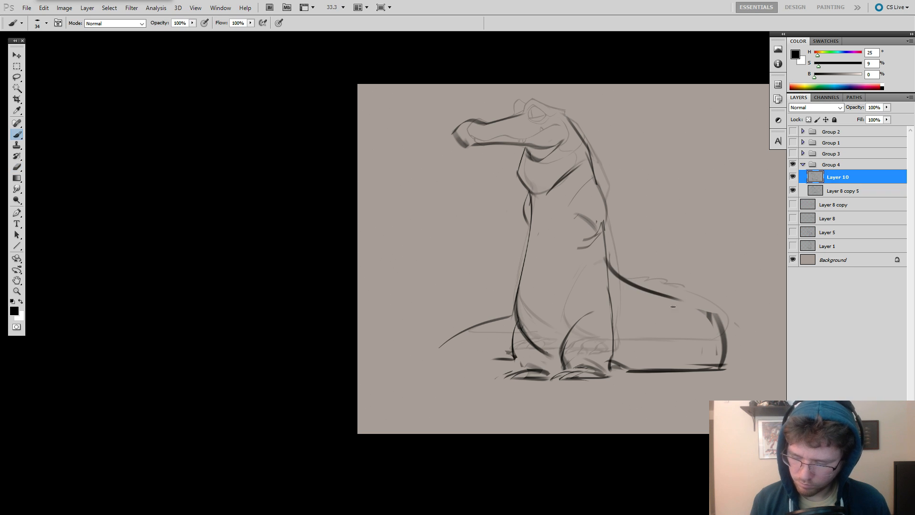
key("ctrl+z")
Redraw the tail tip in front of the feet with a straight lower edge and a tapering upper edge.
key("ctrl+z")
left_click_drag(609, 265, 700, 305)
left_click_drag(694, 302, 719, 318)
mouse_move(512, 315)
left_mouse_down()
mouse_move(413, 347)
mouse_move(506, 360)
left_mouse_up()
key("ctrl+z")
left_click_drag(513, 359, 400, 356)
mouse_move(402, 355)
left_mouse_down()
mouse_move(473, 331)
mouse_move(414, 345)
left_mouse_up()
key("e")
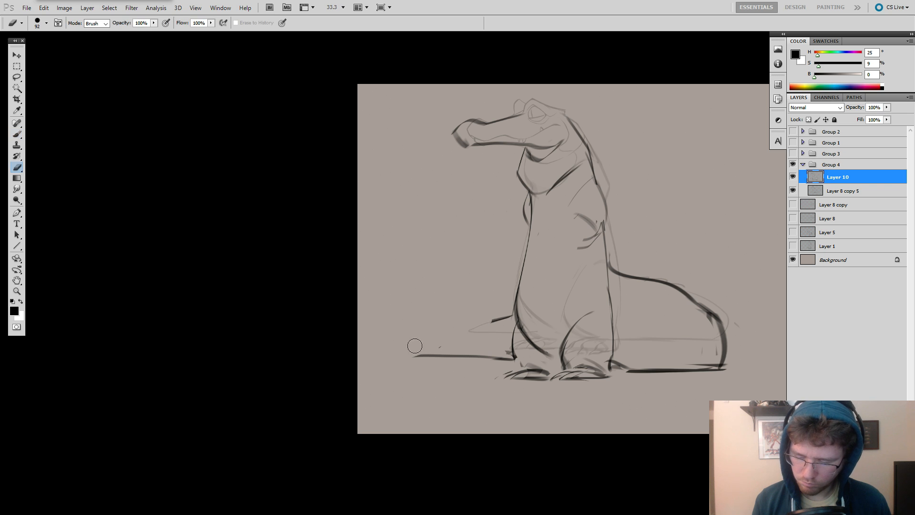
key("b")
mouse_move(497, 320)
left_mouse_down()
mouse_move(413, 356)
mouse_move(439, 356)
left_mouse_up()
key("e")
key("b")
Erase the hump in the tail's upper contour and bridge the gap with a smoother line from the back.
key("space")
left_click_drag(662, 353, 580, 362)
key("e")
mouse_move(623, 325)
left_mouse_down()
mouse_move(628, 334)
mouse_move(602, 313)
mouse_move(633, 322)
mouse_move(552, 291)
mouse_move(641, 305)
mouse_move(596, 302)
mouse_move(605, 302)
left_mouse_up()
key("b")
key("e")
key("b")
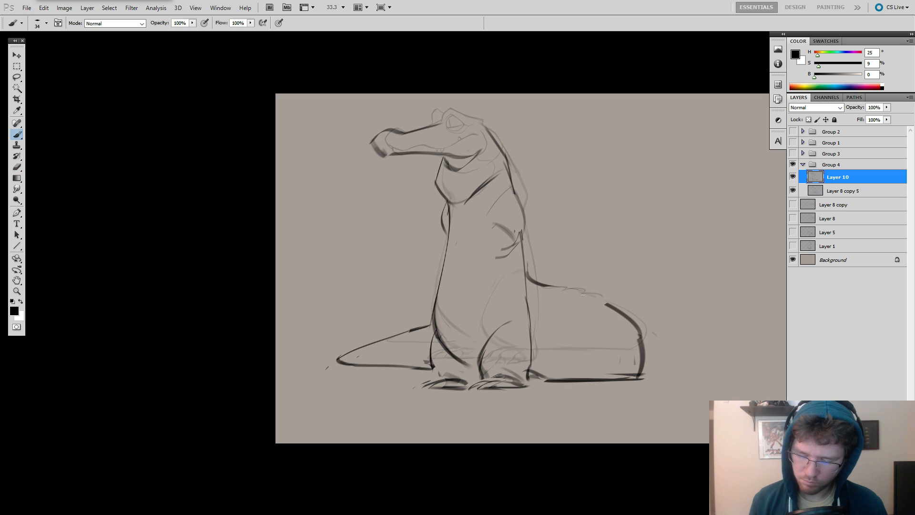
left_click_drag(534, 285, 599, 304)
Clean up and redraw the rounded rear end of the tail where it meets the ground.
left_click_drag(639, 371, 671, 378)
key("e")
mouse_move(669, 339)
left_mouse_down()
mouse_move(672, 381)
mouse_move(680, 361)
mouse_move(677, 388)
mouse_move(675, 364)
mouse_move(666, 384)
left_mouse_up()
key("b")
key("ctrl+z")
key("e")
key("b")
key("e")
key("b")
Erase the body's rear outline below the elbow and redraw it bulging down to the near heel.
left_click_drag(651, 352, 687, 358)
key("e")
left_click_drag(594, 312, 605, 371)
key("b")
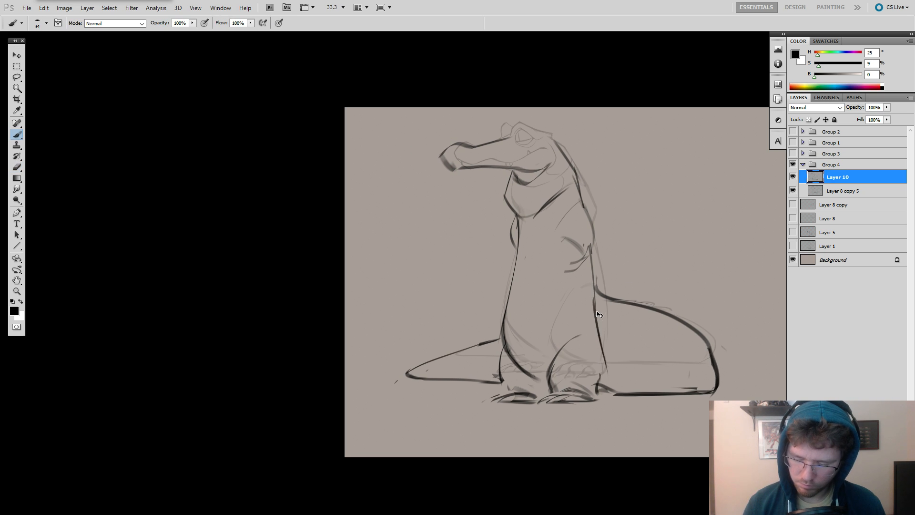
key("ctrl+z")
left_click_drag(596, 285, 607, 364)
mouse_move(600, 323)
left_mouse_down()
mouse_move(589, 381)
mouse_move(603, 376)
mouse_move(593, 392)
mouse_move(605, 371)
mouse_move(600, 390)
mouse_move(594, 360)
mouse_move(598, 398)
left_mouse_up()
key("e")
key("b")
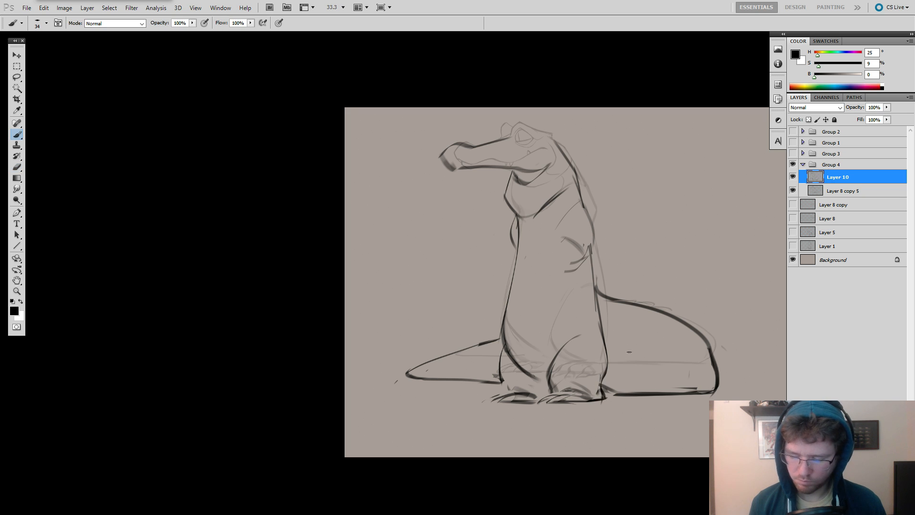
Sketch the far forearm and a rounded hand in front of the chest, undoing misplaced strokes.
left_click_drag(662, 335, 623, 335)
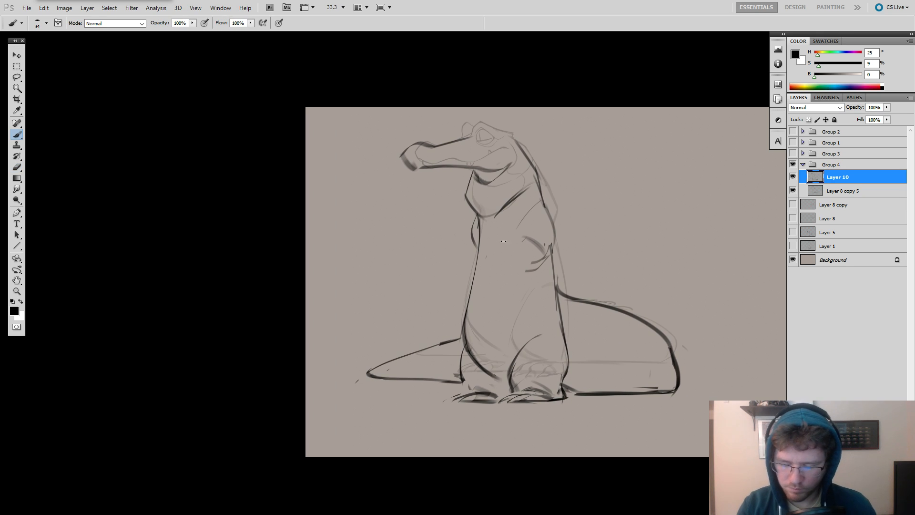
key("ctrl+alt+z")
mouse_move(478, 250)
left_mouse_down()
mouse_move(505, 245)
mouse_move(506, 268)
mouse_move(486, 233)
mouse_move(469, 236)
mouse_move(485, 239)
mouse_move(469, 255)
left_mouse_up()
key("ctrl+alt+z")
key("ctrl+alt+z")
key("ctrl+alt+z")
key("ctrl+alt+z")
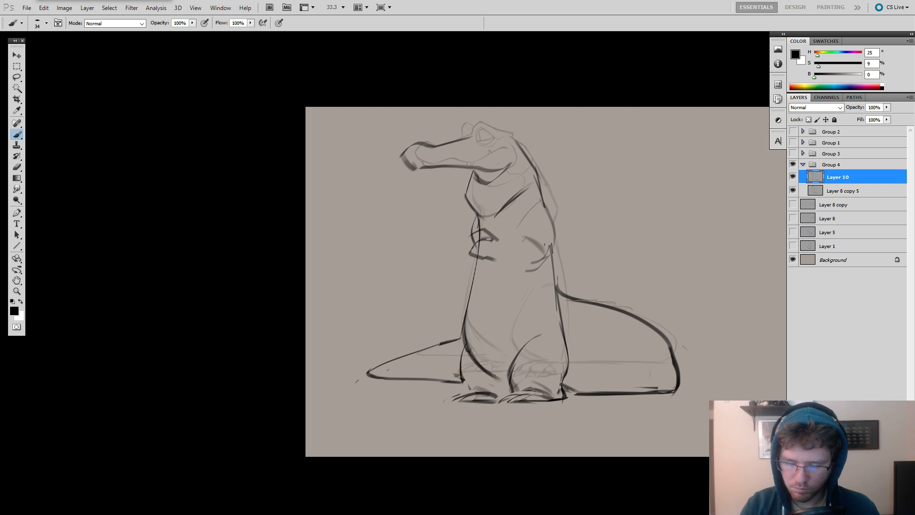
key("ctrl+alt+z")
left_click_drag(492, 240, 469, 246)
key("ctrl+alt+z")
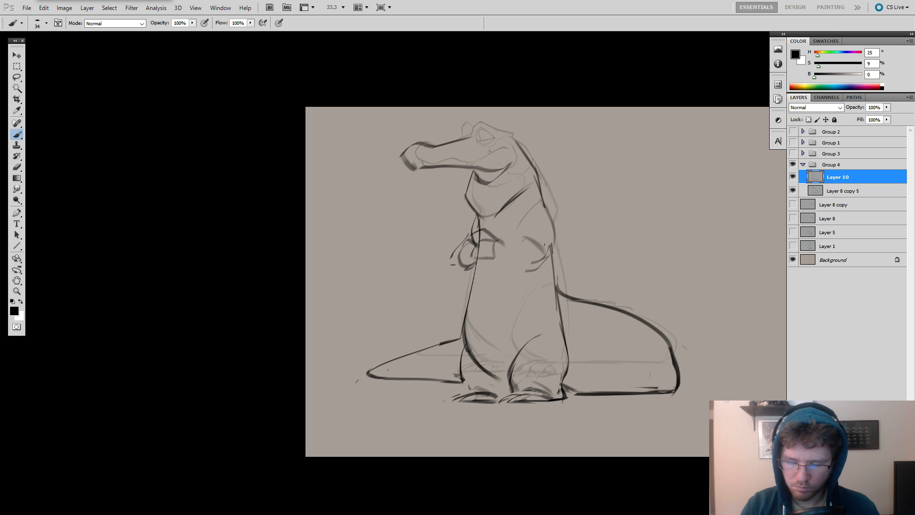
Draw the near forearm from the elbow to the wrist so that it reaches the hand at the chest.
mouse_move(475, 269)
left_mouse_down()
mouse_move(455, 252)
mouse_move(521, 279)
left_mouse_up()
key("ctrl+alt+z")
key("ctrl+alt+z")
left_click_drag(548, 253, 520, 280)
left_click_drag(536, 261, 527, 272)
left_click_drag(496, 239, 530, 253)
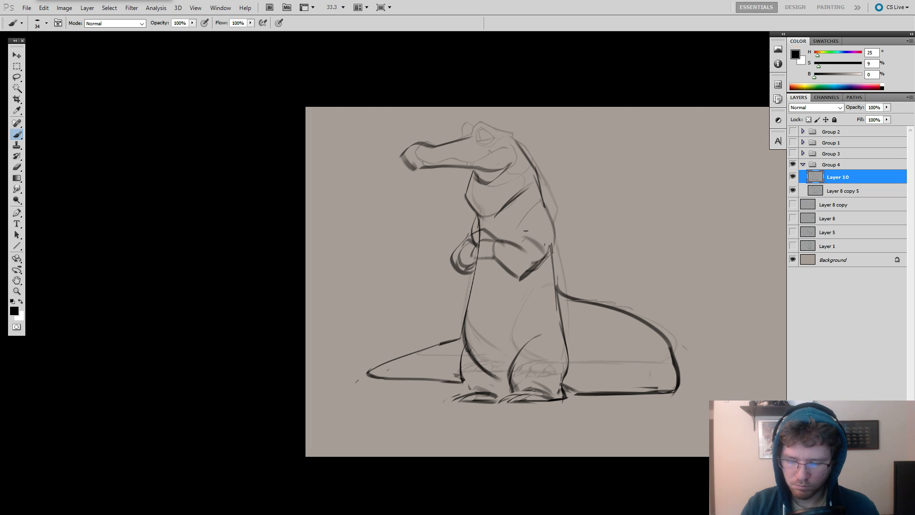
key("ctrl+alt+z")
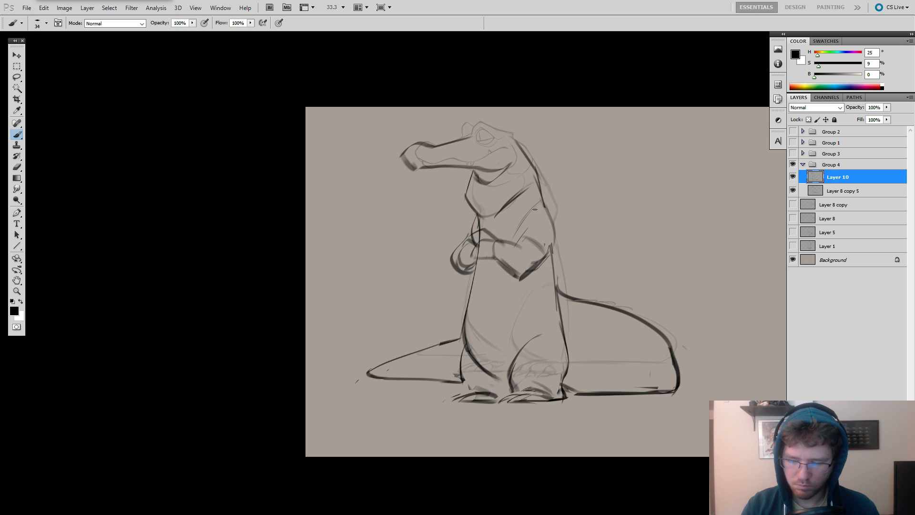
Redraw the near upper-arm line from the shoulder to the elbow crease and strengthen the back contour beside it.
key("ctrl+alt+z")
key("ctrl+alt+z")
mouse_move(540, 192)
left_mouse_down()
mouse_move(553, 244)
mouse_move(527, 213)
mouse_move(513, 245)
left_mouse_up()
key("ctrl+alt+z")
left_click_drag(600, 203, 643, 88)
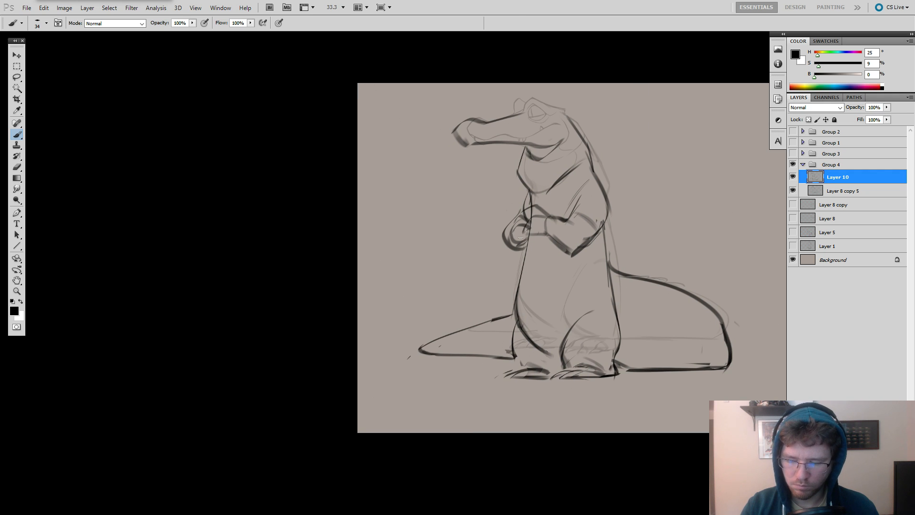
Erase the straight throat line beneath the jaw and redraw it as a rounded curve.
left_click_drag(651, 204, 638, 190)
key("e")
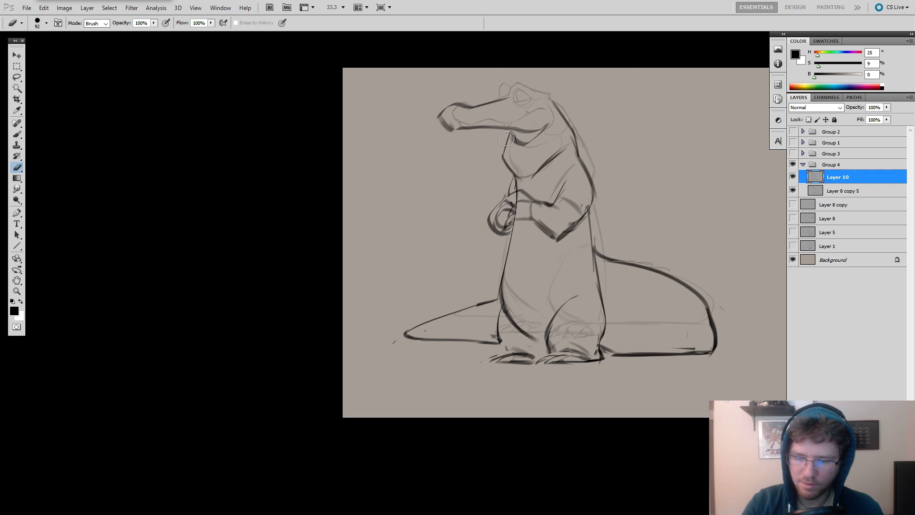
key("b")
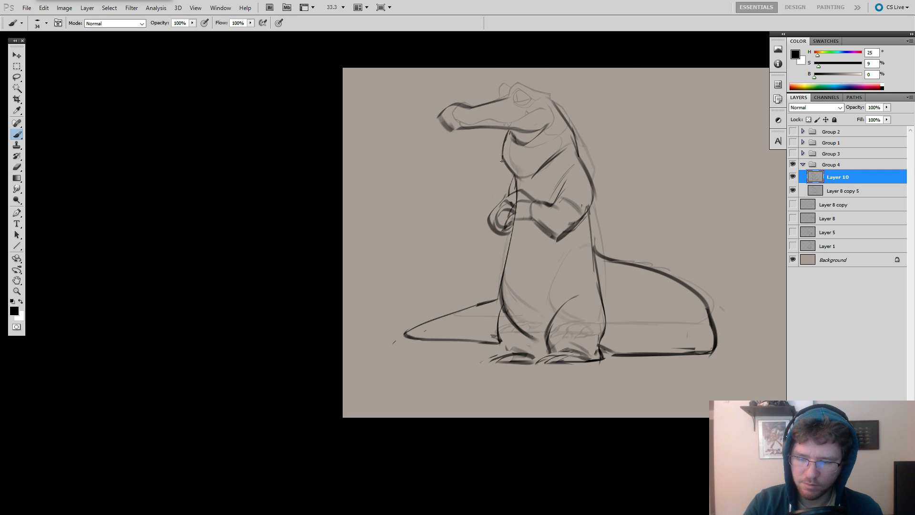
left_click_drag(662, 212, 666, 205)
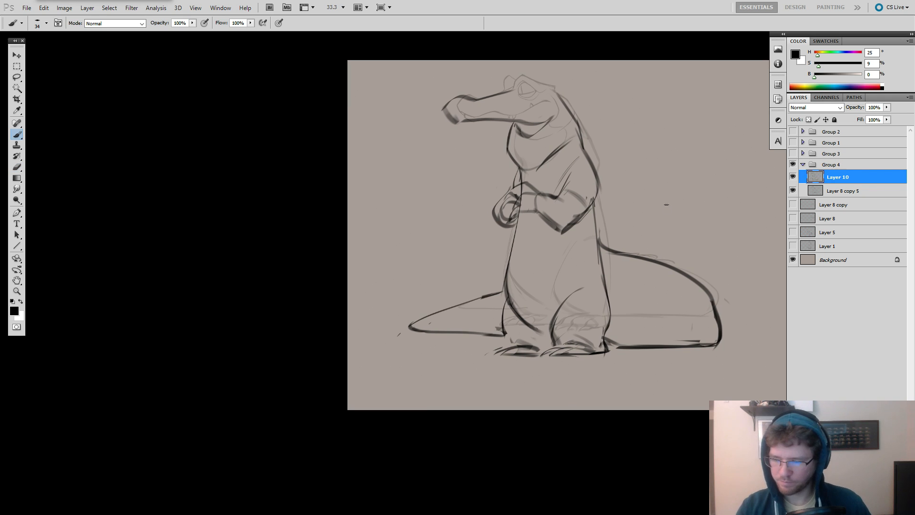
left_click(791, 191)
left_click(805, 194)
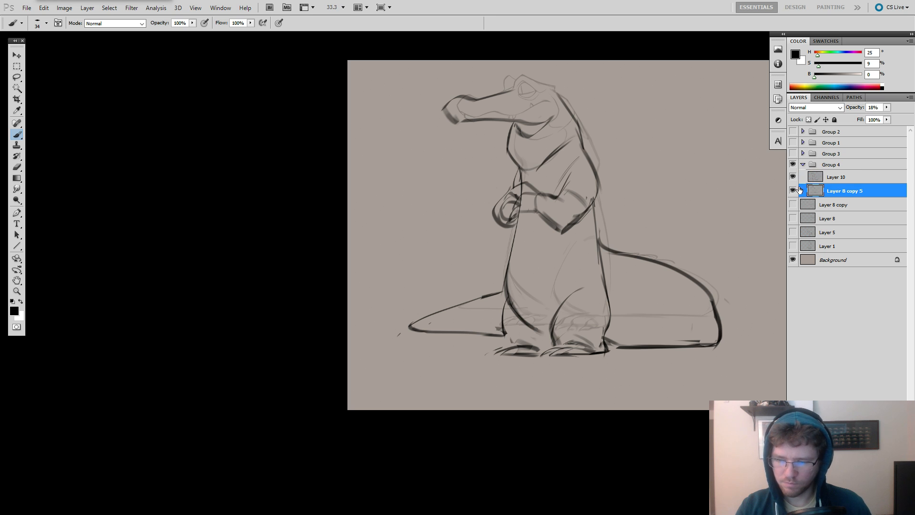
left_click(810, 179)
key("e")
left_click_drag(484, 128, 491, 120)
mouse_move(463, 123)
left_mouse_down()
mouse_move(447, 115)
mouse_move(500, 90)
left_mouse_up()
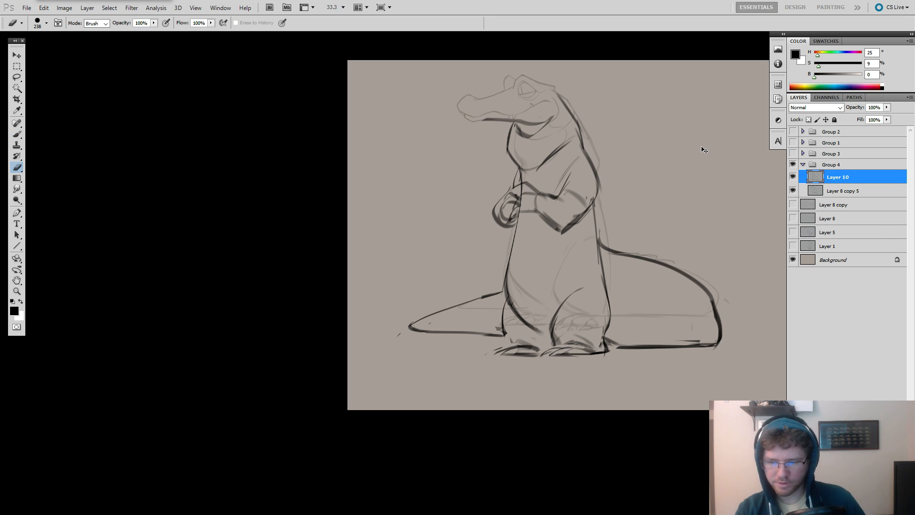
key("ctrl+z")
key("ctrl+z")
key("ctrl+z")
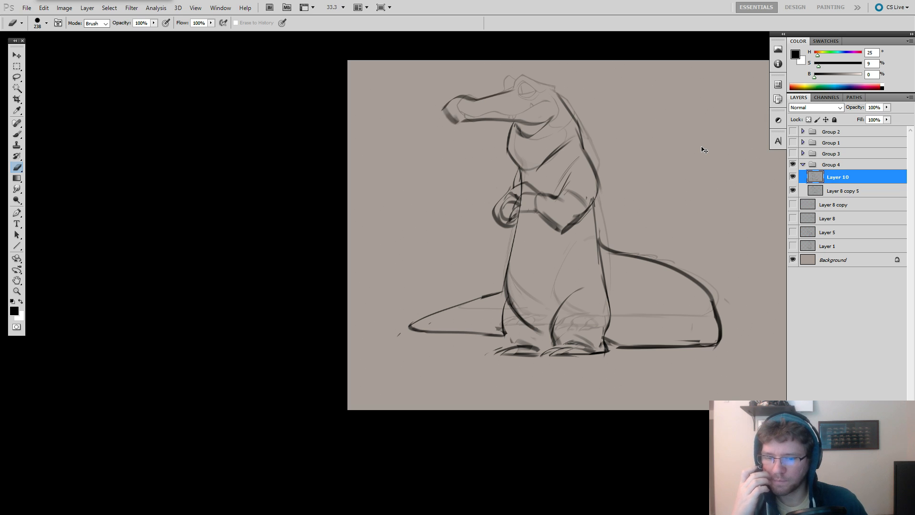
key("ctrl+z")
key("ctrl+z")
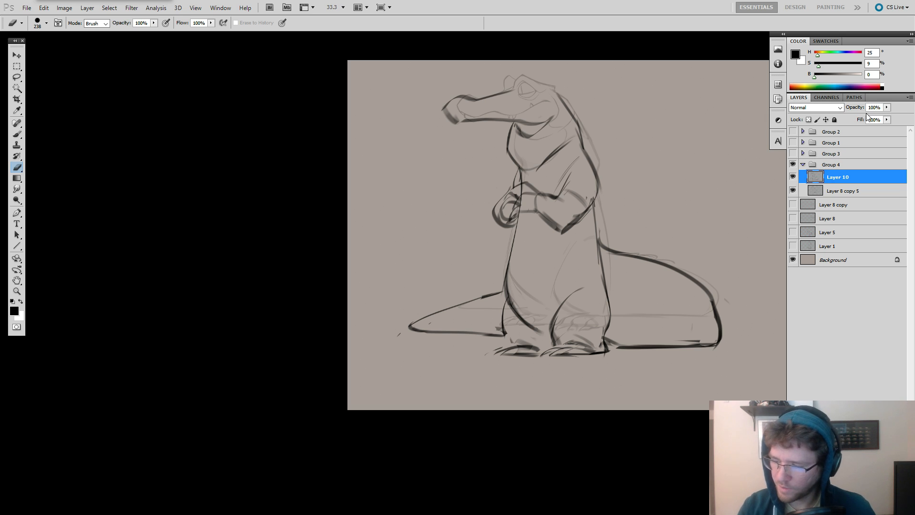
Move Layer 10 beneath Layer 8 copy 5 and lower its opacity to 16%.
key("ctrl+bracketleft")
left_click(886, 107)
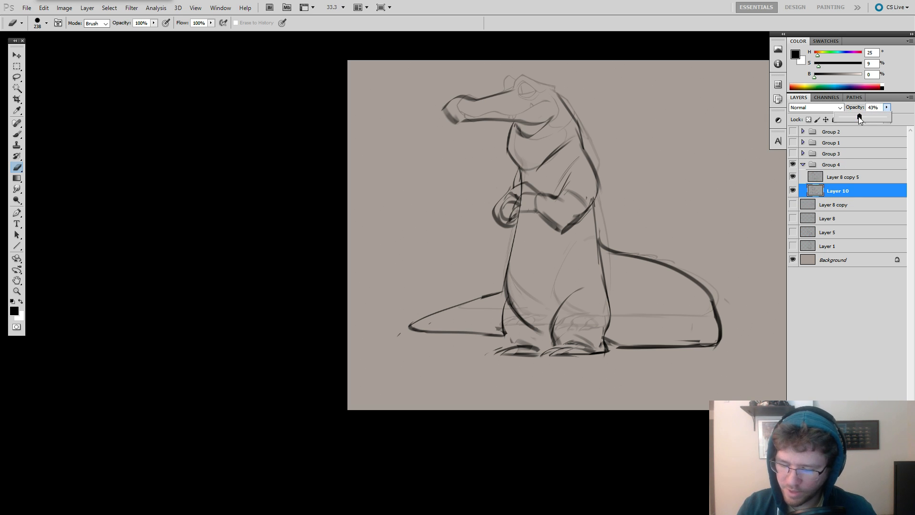
left_click_drag(859, 119, 849, 117)
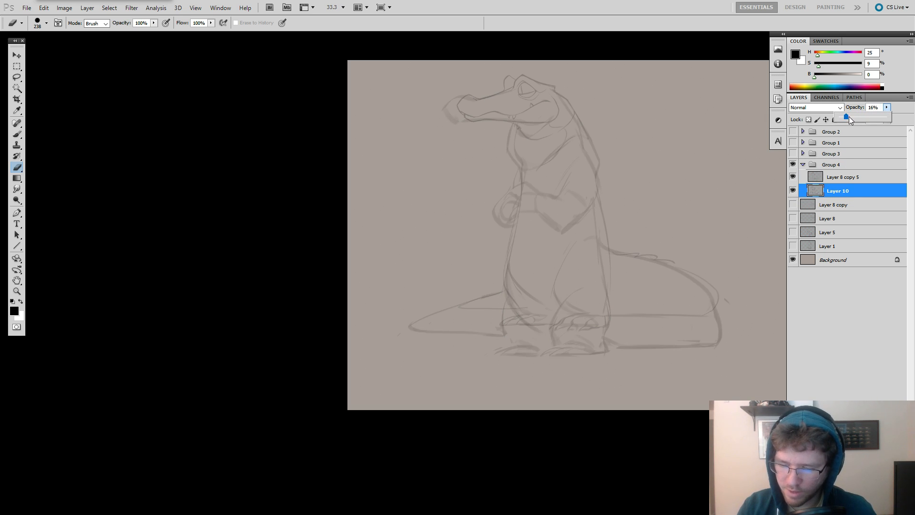
Erase the old body, arm and tail lines from Layer 8 copy 5, keeping the head, and set its opacity to 100%.
left_click(827, 177)
key("bracketright")
key("bracketright")
key("bracketright")
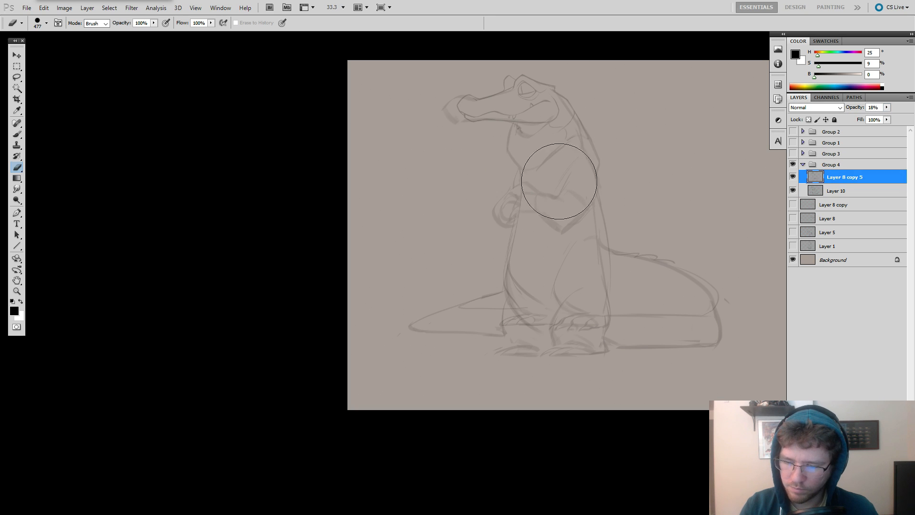
mouse_move(560, 181)
left_mouse_down()
mouse_move(506, 177)
mouse_move(602, 163)
mouse_move(496, 330)
mouse_move(580, 265)
mouse_move(715, 337)
left_mouse_up()
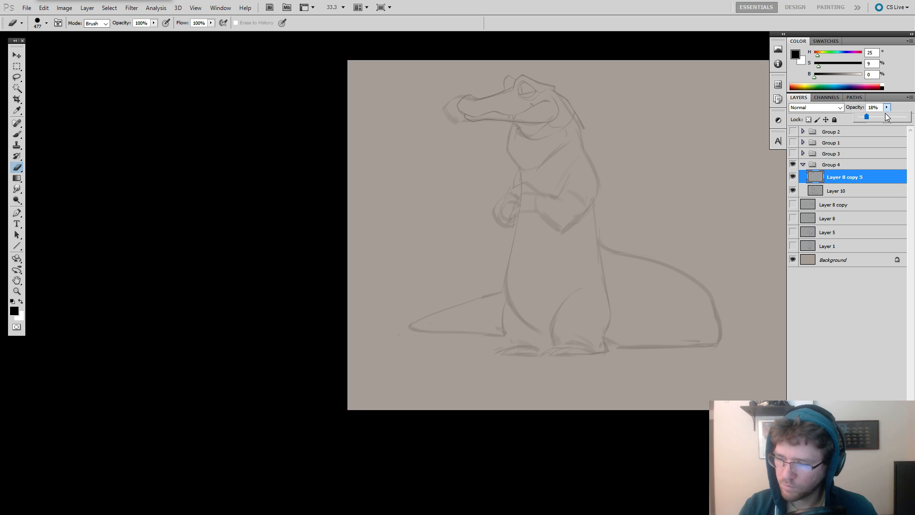
left_click_drag(885, 115, 906, 117)
Select the front of the crocodile's snout with the Lasso and stretch it forward to about 120% width.
key("ctrl+t")
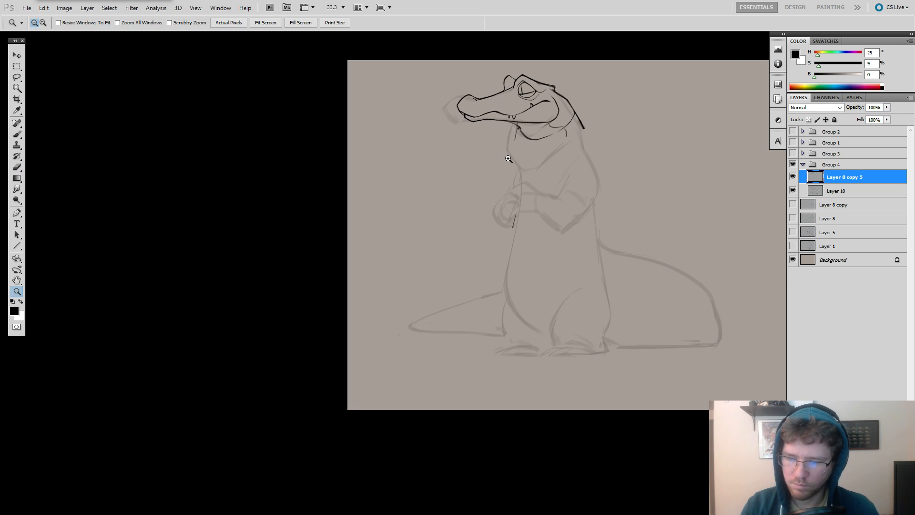
key("ctrl+plus")
left_click_drag(648, 161, 625, 178)
key("Return")
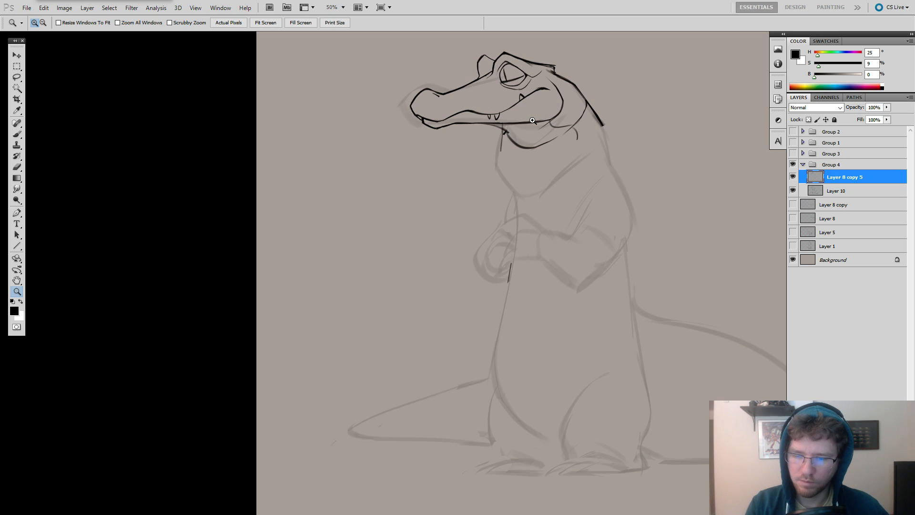
key("l")
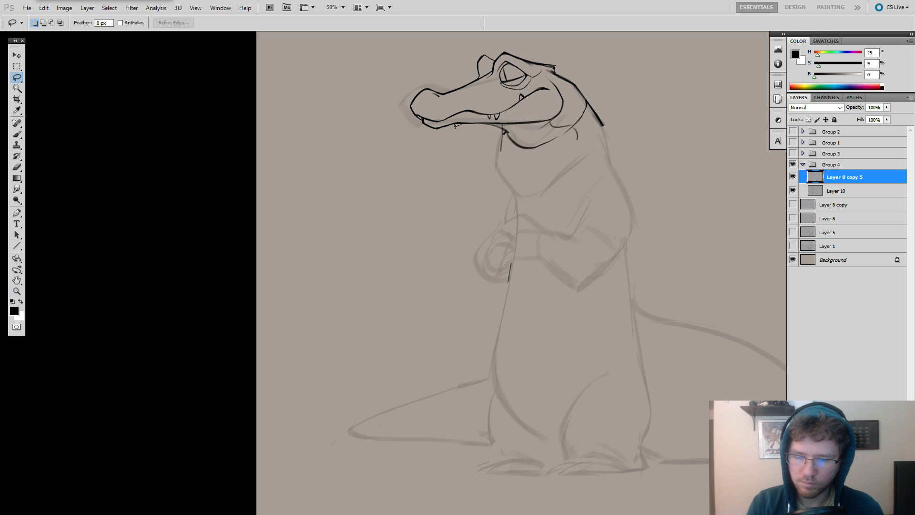
mouse_move(472, 91)
left_mouse_down()
mouse_move(384, 119)
mouse_move(469, 129)
left_mouse_up()
key("ctrl+t")
left_click_drag(384, 104, 366, 110)
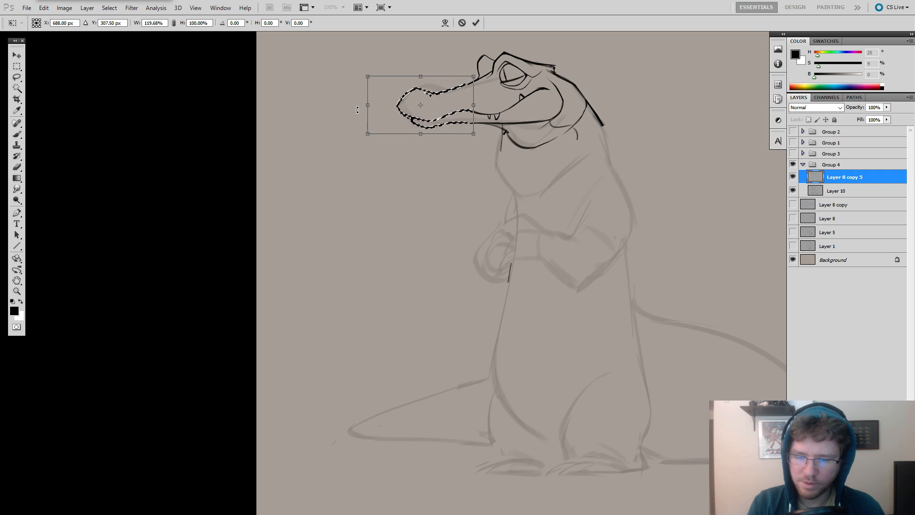
key("Return")
Mend the upper and lower snout lines where the stretched part meets the rest of the head.
key("z")
left_click(481, 84)
key("b")
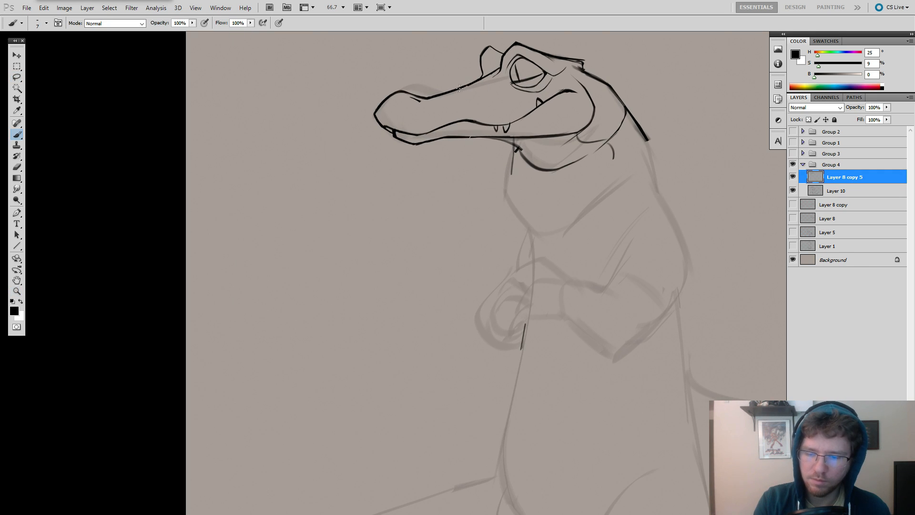
key("e")
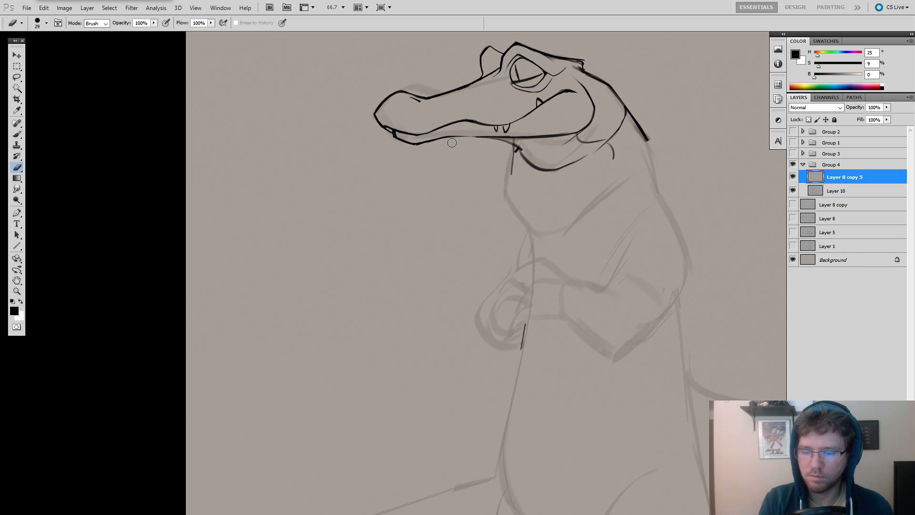
key("b")
Ink the throat pouch from beneath the jaw down its front and around the lower curve towards the shoulder.
left_click(569, 165, "ctrl+alt")
left_click(589, 166, "ctrl+alt")
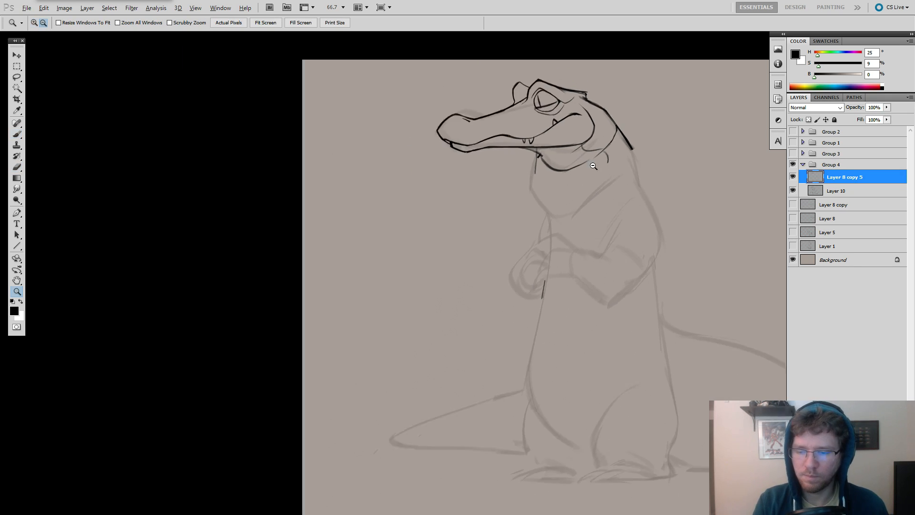
left_click_drag(598, 196, 539, 191)
left_click_drag(494, 170, 545, 171)
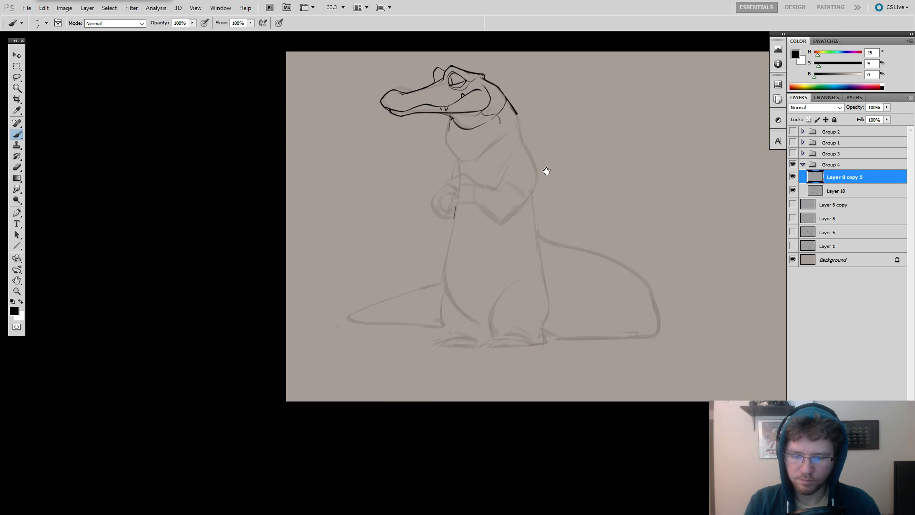
left_click(468, 115, "ctrl")
right_click(470, 125)
left_click(481, 144)
key("Return")
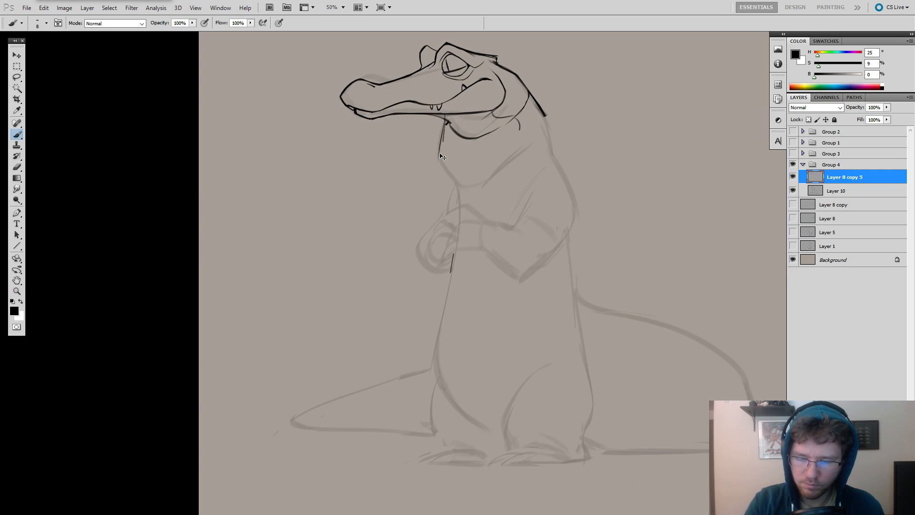
key("ctrl+z")
left_click_drag(438, 155, 460, 190)
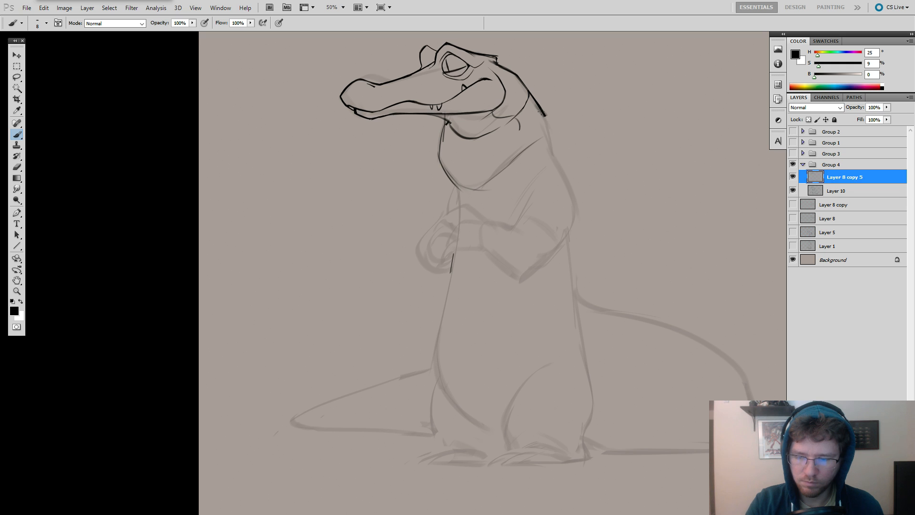
Extend the back-of-neck line downward, and clean up and strengthen the front contour of the throat.
left_click_drag(540, 110, 551, 148)
key("ctrl+z")
left_click_drag(560, 182, 574, 165)
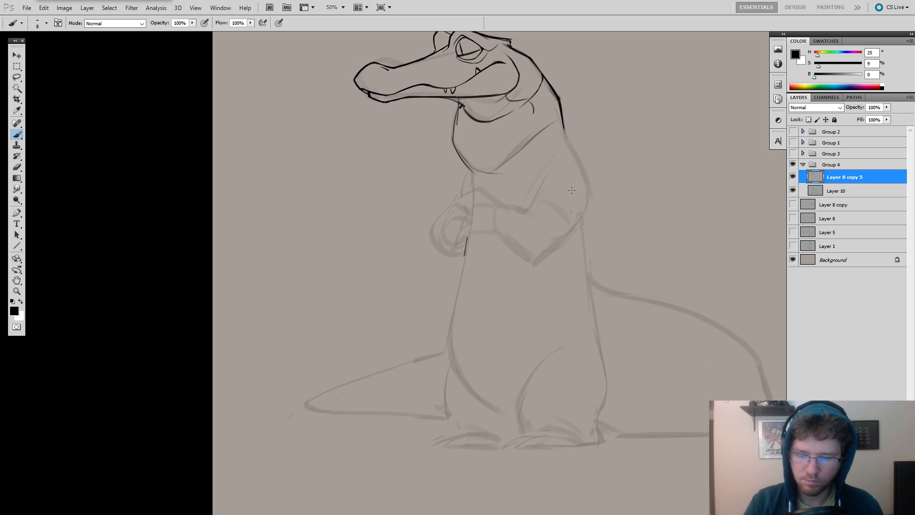
left_click_drag(555, 211, 555, 225)
key("e")
left_click_drag(459, 129, 453, 154)
key("b")
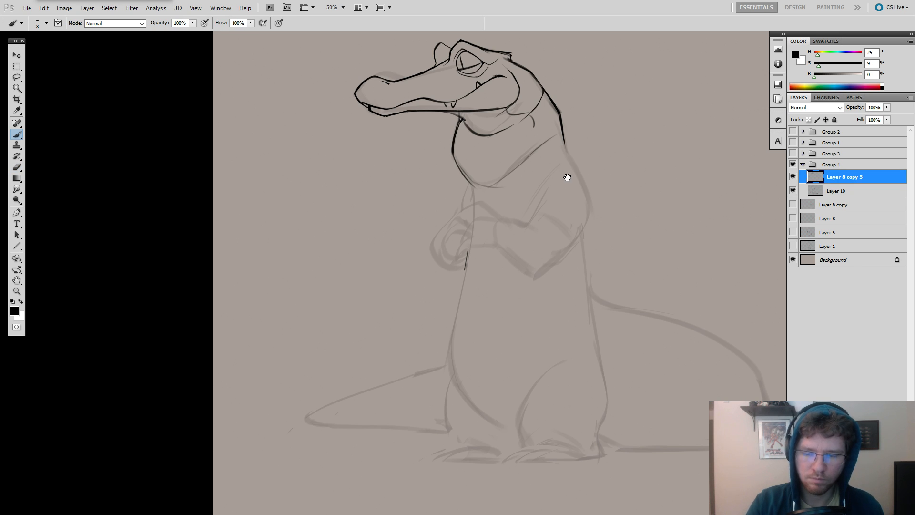
Choose the slanted 38 px brush tip and try strokes along the upper arm, undoing them.
left_click_drag(567, 177, 575, 147)
left_click_drag(550, 180, 527, 205)
right_click(545, 157)
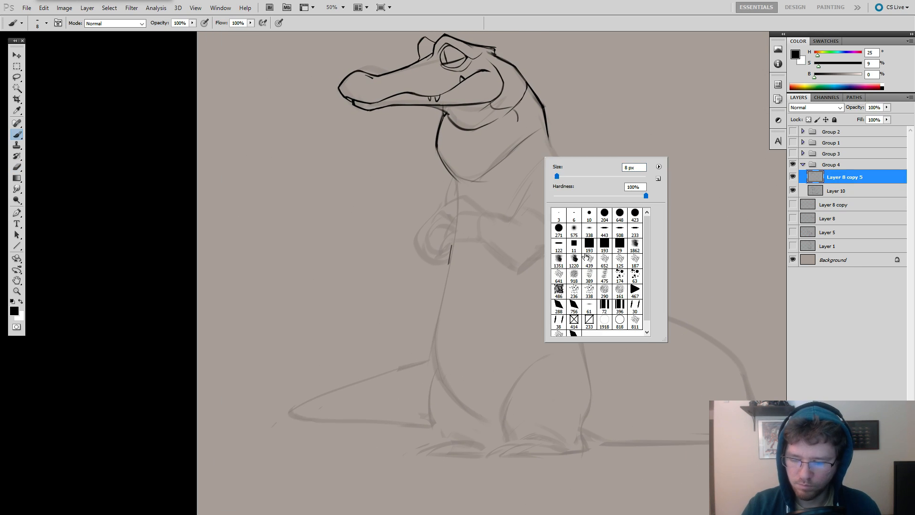
double_click(559, 318)
left_click_drag(578, 129, 517, 213)
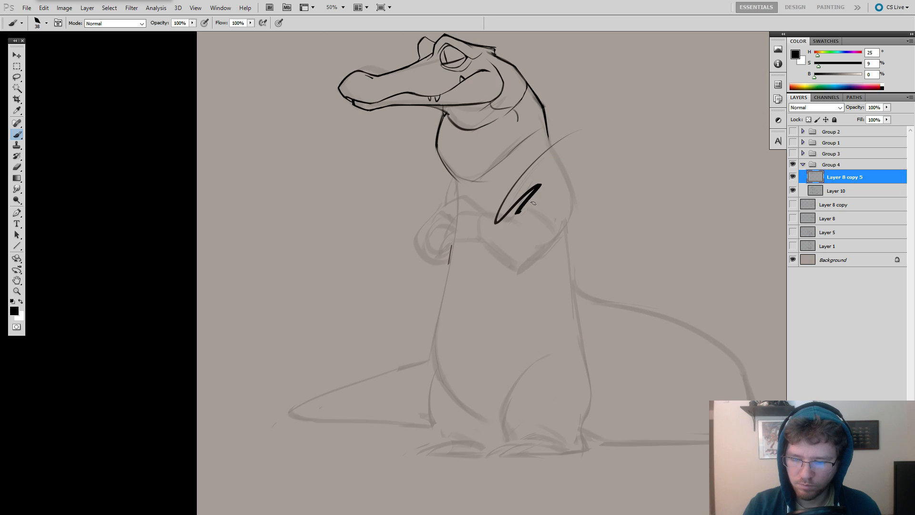
key("ctrl+z")
Ink the back contour from the neck over the shoulder and down to the elbow, undoing misplaced strokes.
left_click_drag(546, 129, 575, 211)
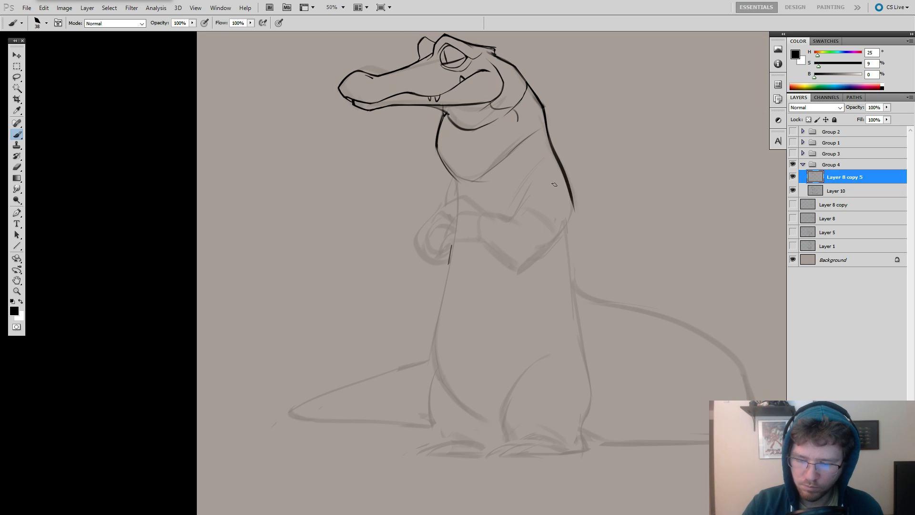
key("ctrl+z")
mouse_move(546, 130)
left_mouse_down()
mouse_move(578, 213)
mouse_move(573, 207)
mouse_move(556, 236)
left_mouse_up()
key("e")
key("b")
key("ctrl+z")
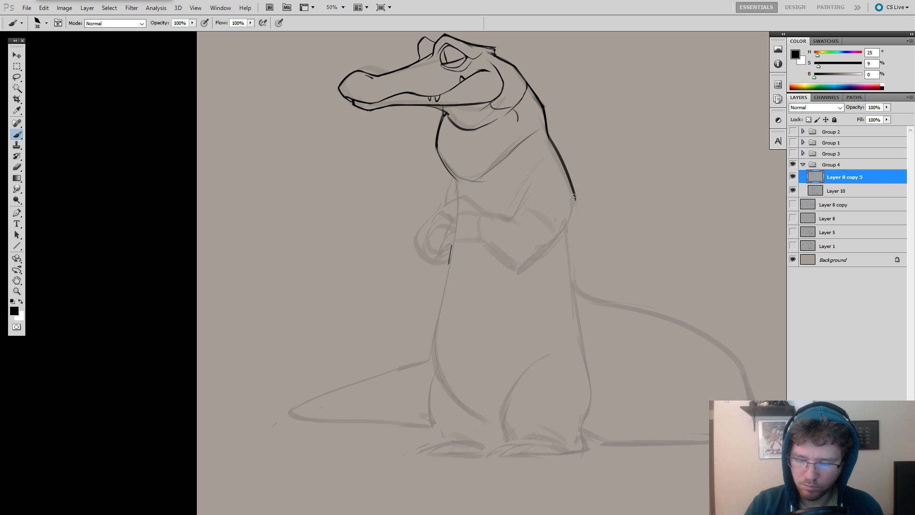
mouse_move(575, 194)
left_mouse_down()
mouse_move(554, 248)
mouse_move(523, 207)
left_mouse_up()
key("ctrl+z")
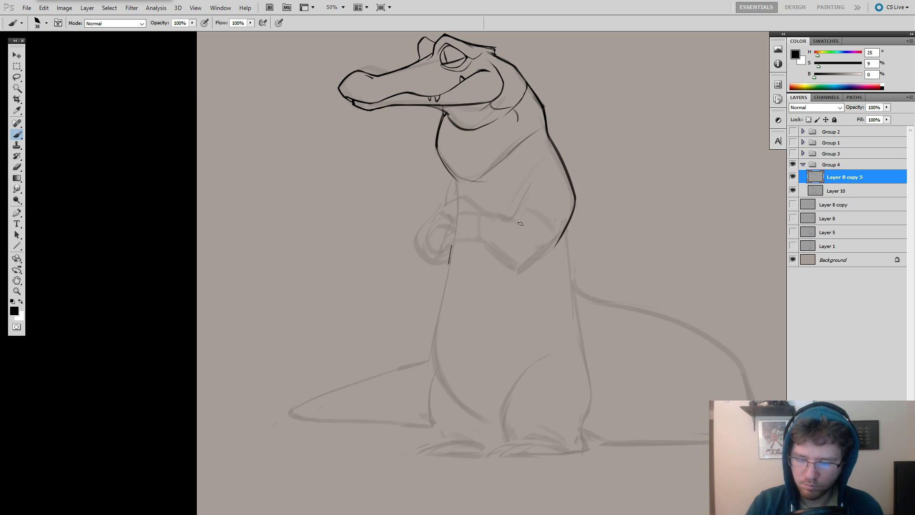
Show the reference photos in Group 2 and examine the alligators' heads and bodies up close.
key("z")
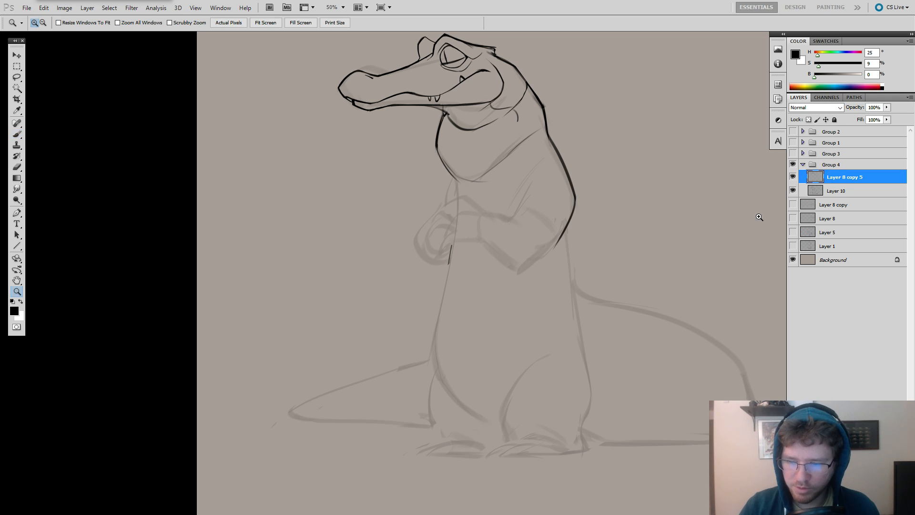
left_click(605, 203, "alt")
left_click(792, 143)
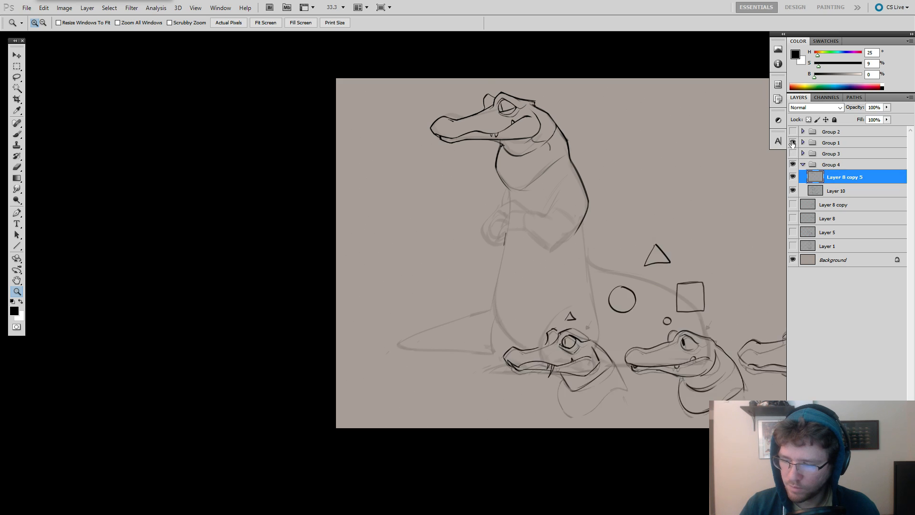
left_click(792, 142)
left_click(793, 131)
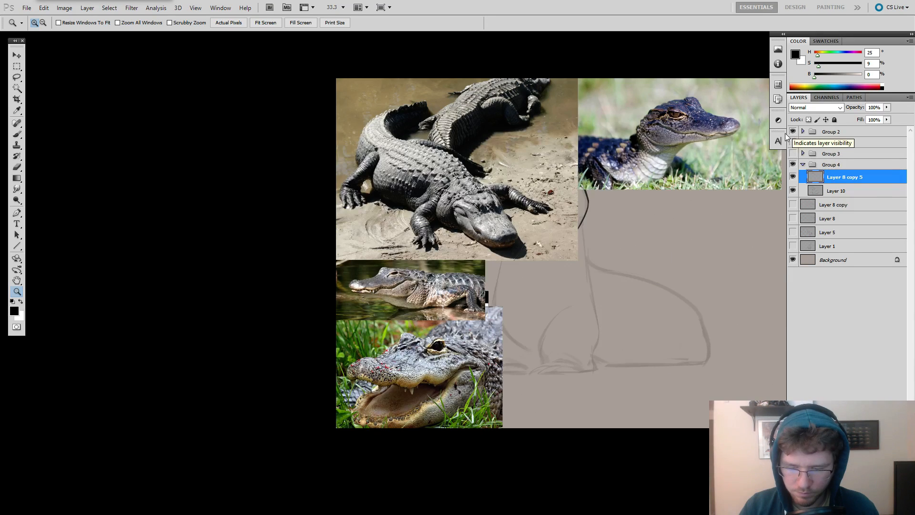
left_click(367, 145)
key("b")
left_click_drag(499, 209, 404, 276)
left_click_drag(521, 220, 580, 200)
left_click(385, 286, "ctrl")
left_click_drag(482, 485, 510, 245)
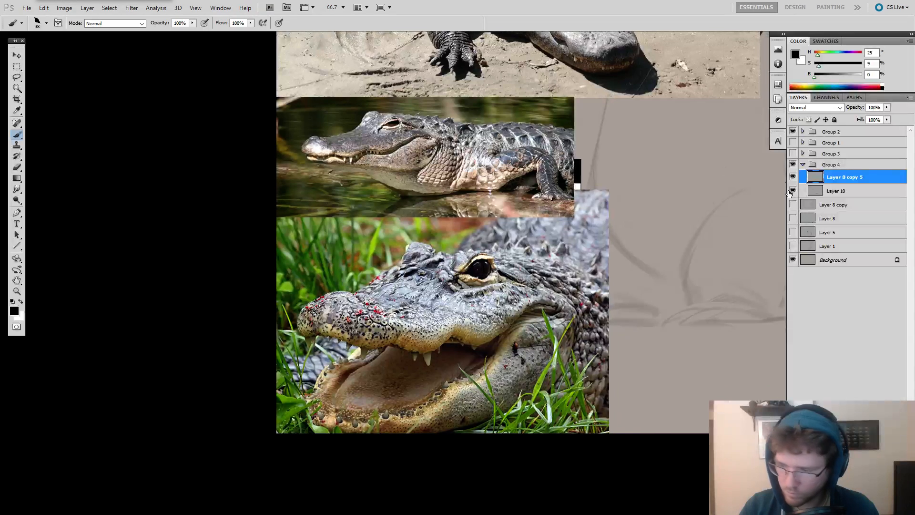
Expand Group 2 and hide Layer 3 and Layer 7 to uncover the photo of the alligator crossing the road.
left_click(802, 132)
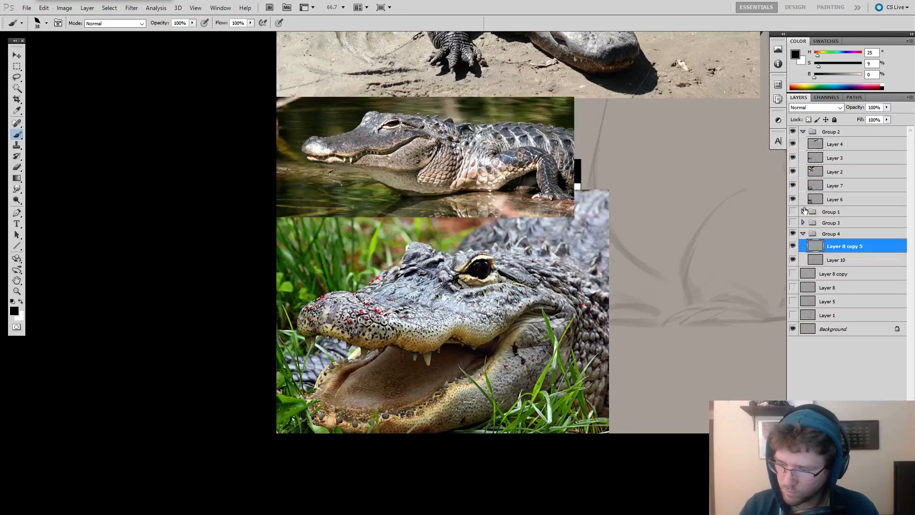
left_click(792, 158)
left_click(793, 161)
left_click(793, 169)
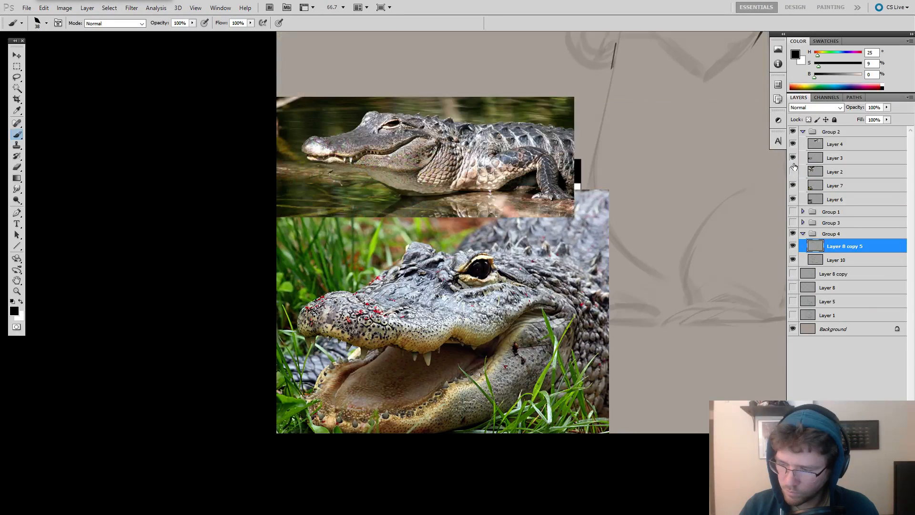
left_click(792, 171)
left_click(792, 158)
left_click(793, 185)
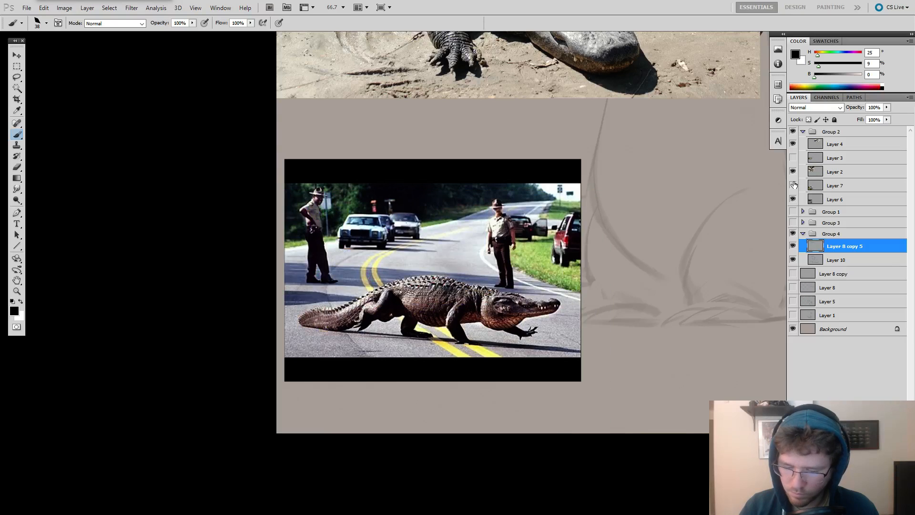
Examine the legs and feet of the alligator crossing the road and of those on the muddy bank.
key("z")
left_click(373, 298)
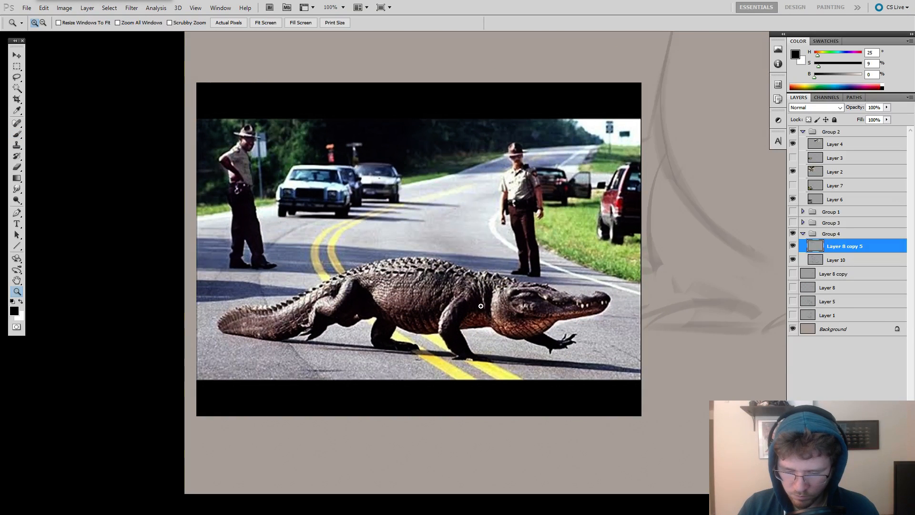
left_click(606, 200, "alt")
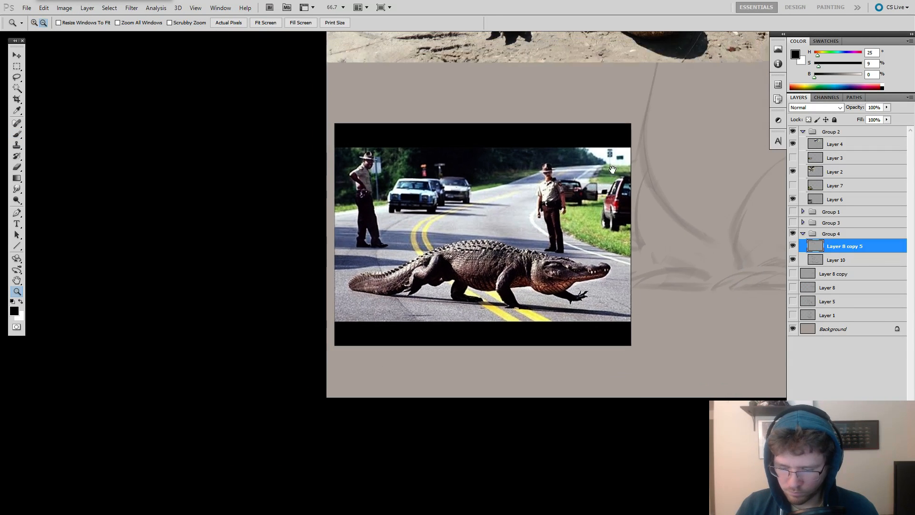
left_click_drag(612, 170, 516, 287)
left_click(577, 150, "alt")
left_click_drag(577, 150, 508, 291)
key("b")
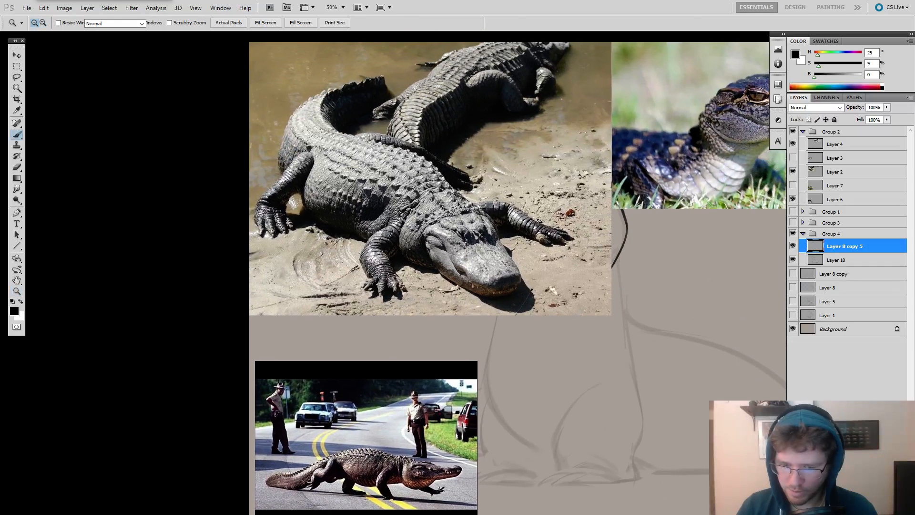
Show Group 3 and Group 1 to check the earlier head and shape sketches, and hide both groups again.
left_click(792, 223)
left_click(792, 211)
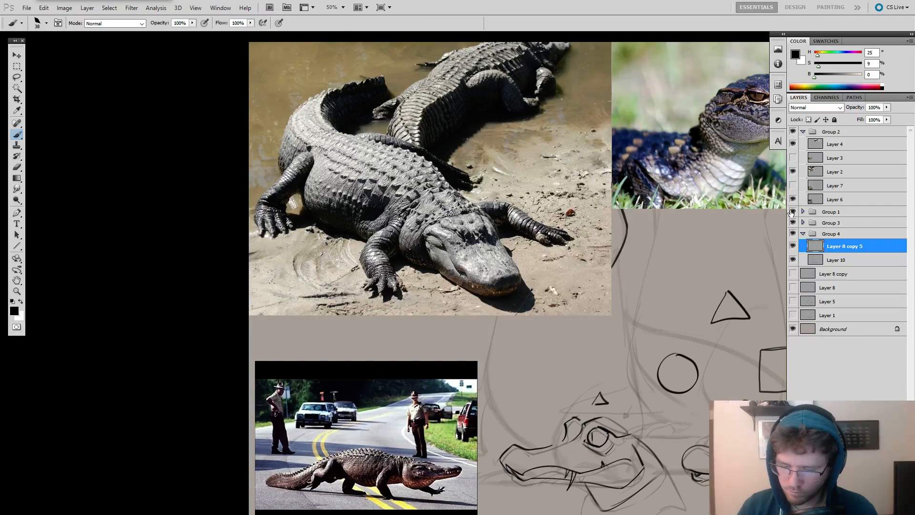
left_click(792, 211)
left_click(792, 222)
Turn Layer 7 and Layer 3 back on inside Group 2, and hide the whole reference group to uncover the drawing.
left_click(792, 185)
left_click(792, 158)
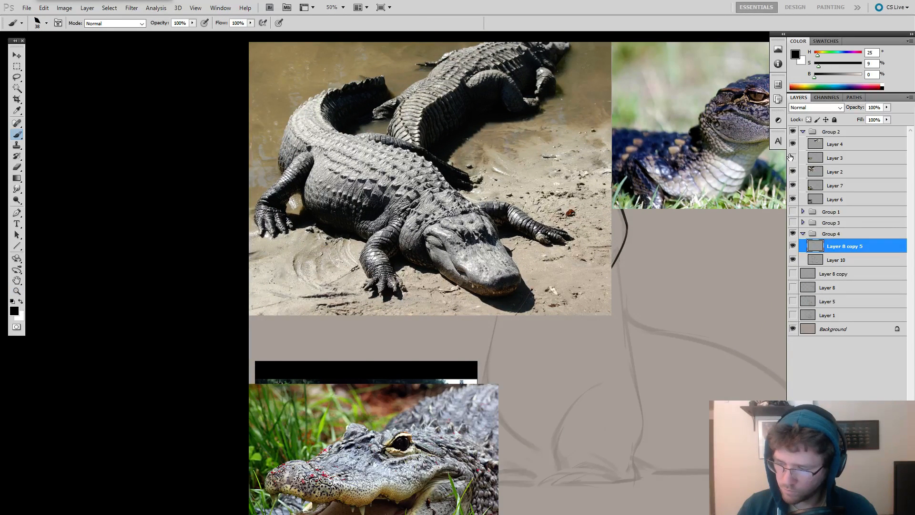
mouse_move(654, 223)
left_mouse_down()
mouse_move(557, 295)
mouse_move(602, 252)
left_mouse_up()
left_click(792, 132)
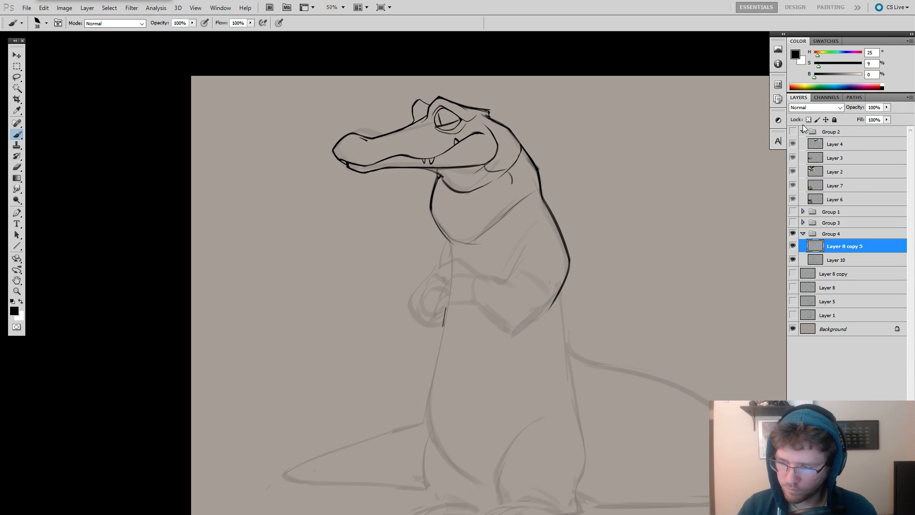
left_click(792, 132)
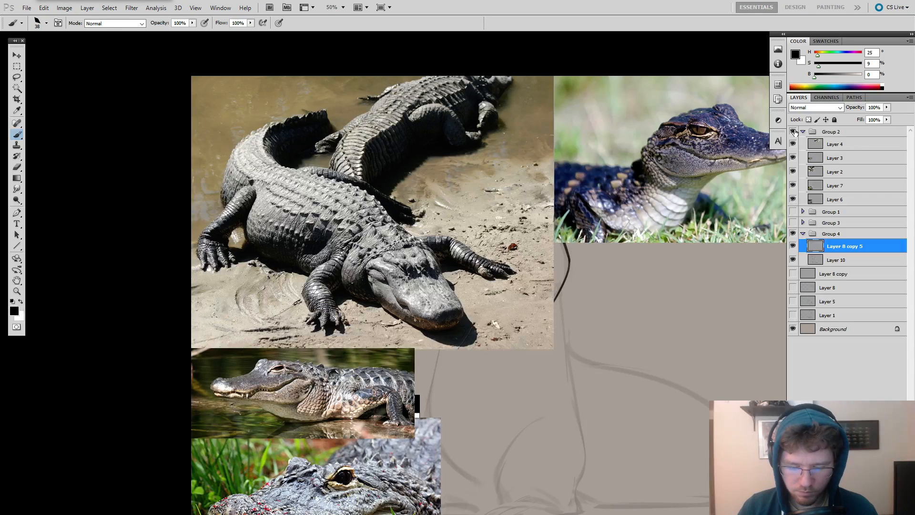
left_click(792, 132)
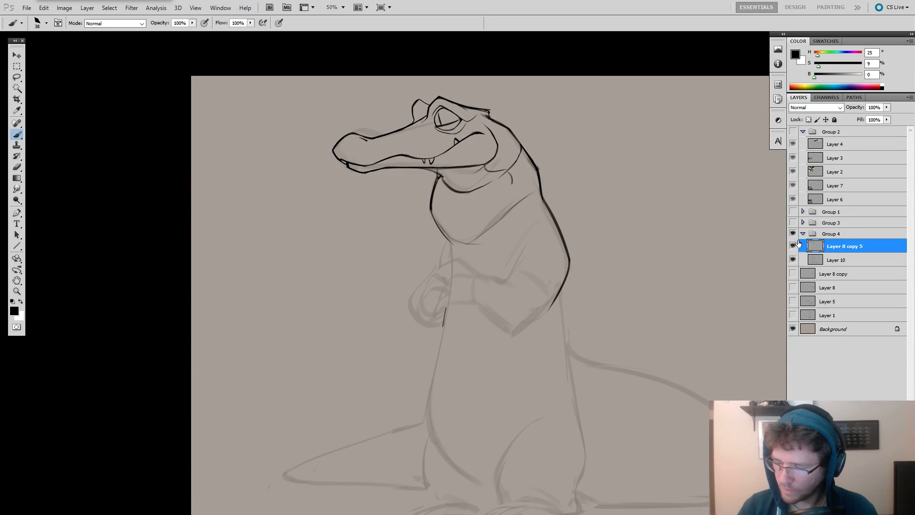
left_click(793, 245)
left_click(792, 246)
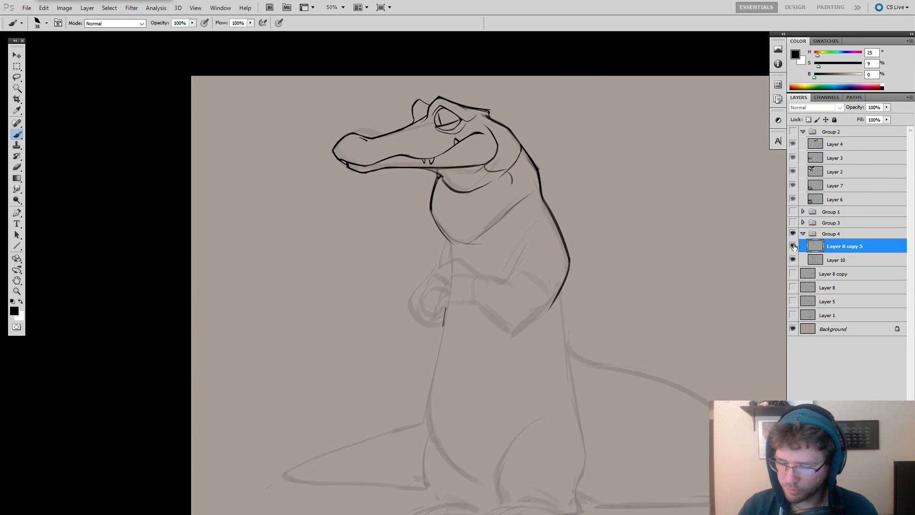
In full-screen view, ink the near arm's inner bend and its lower contour from the elbow round to the wrist.
key("f")
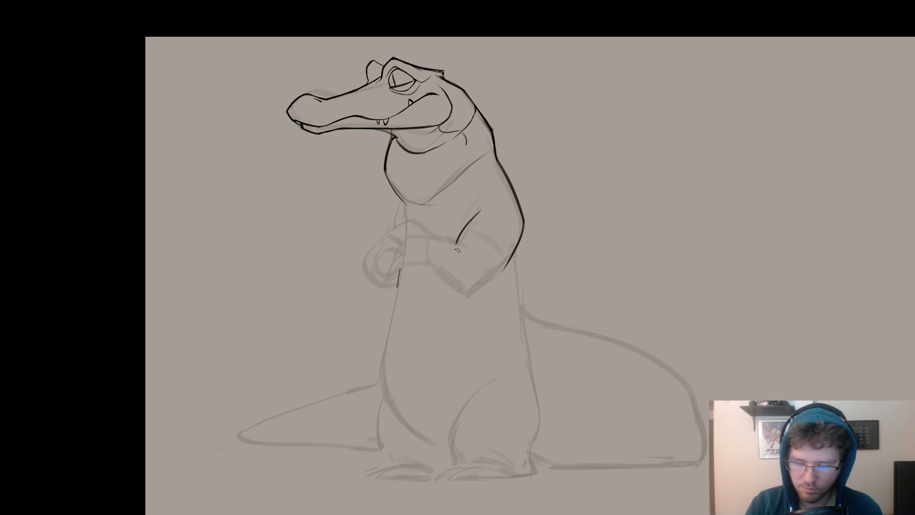
left_click_drag(483, 211, 462, 239)
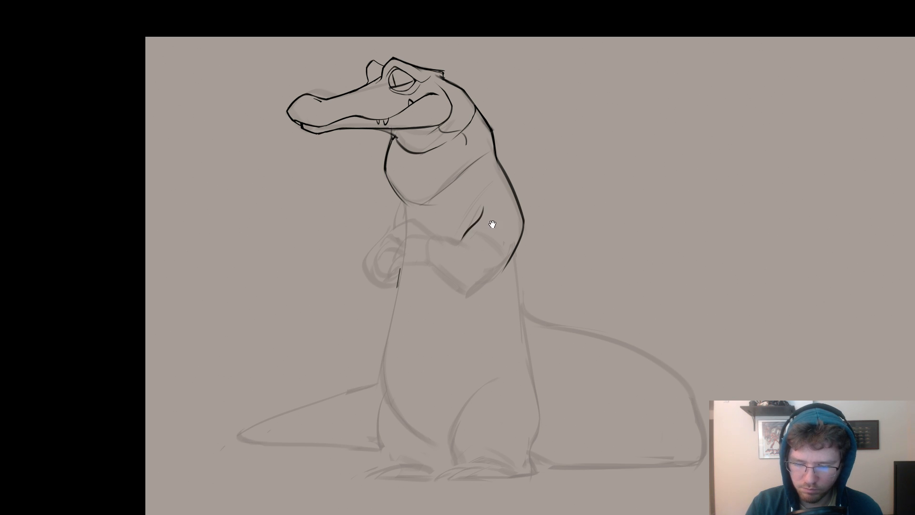
key("ctrl+z")
left_click_drag(558, 242, 501, 277)
key("ctrl+z")
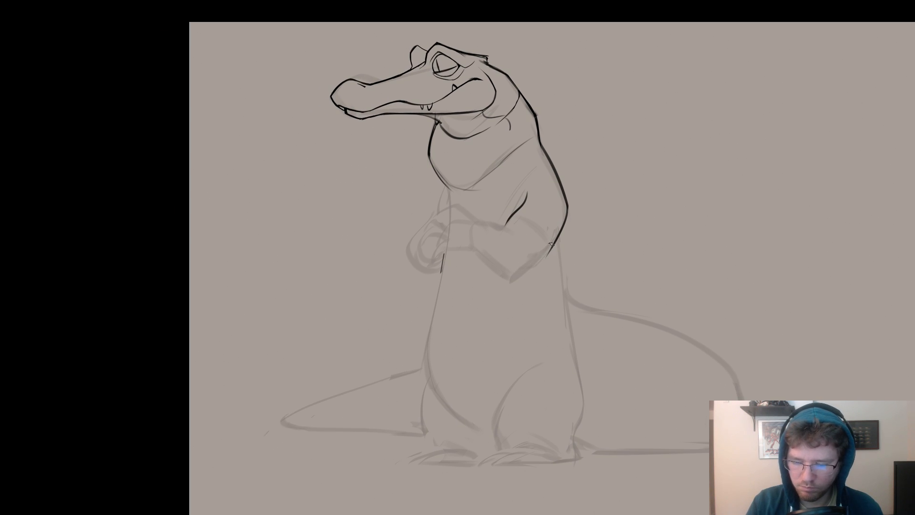
left_click_drag(554, 243, 514, 274)
key("ctrl+z")
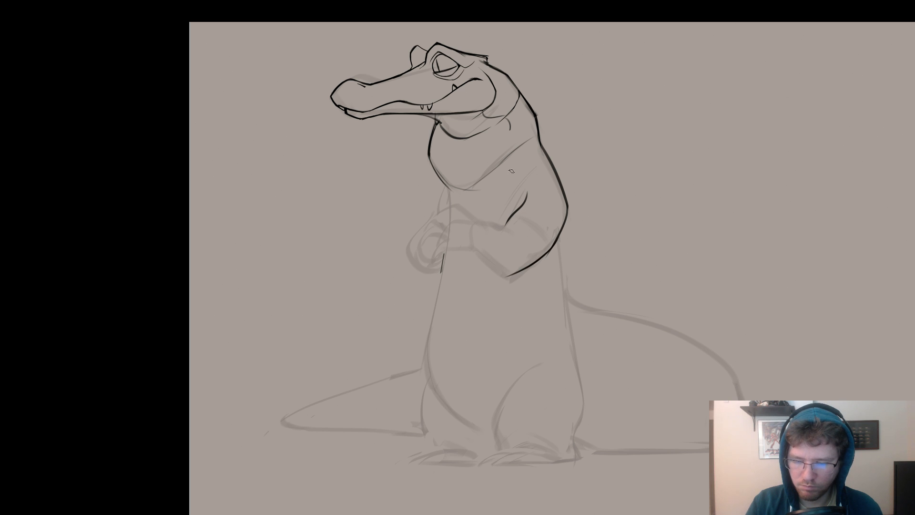
mouse_move(474, 225)
left_mouse_down()
mouse_move(474, 256)
mouse_move(478, 243)
mouse_move(469, 247)
mouse_move(506, 275)
left_mouse_up()
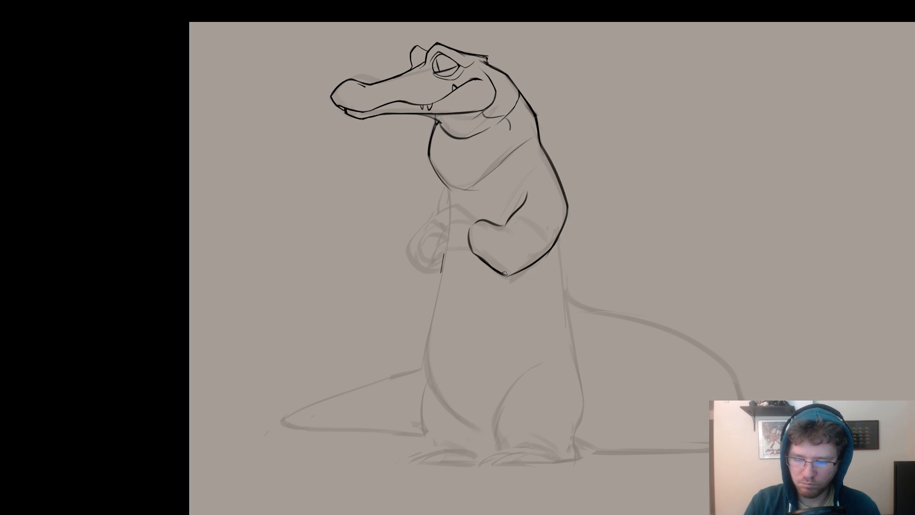
Redraw the near upper arm's inner line as a longer curve from the armpit down to the elbow crease.
mouse_move(506, 276)
left_mouse_down()
mouse_move(642, 210)
mouse_move(608, 286)
mouse_move(569, 200)
mouse_move(559, 216)
left_mouse_up()
key("ctrl+z")
key("b")
key("ctrl+z")
mouse_move(573, 174)
left_mouse_down()
mouse_move(554, 197)
mouse_move(557, 217)
left_mouse_up()
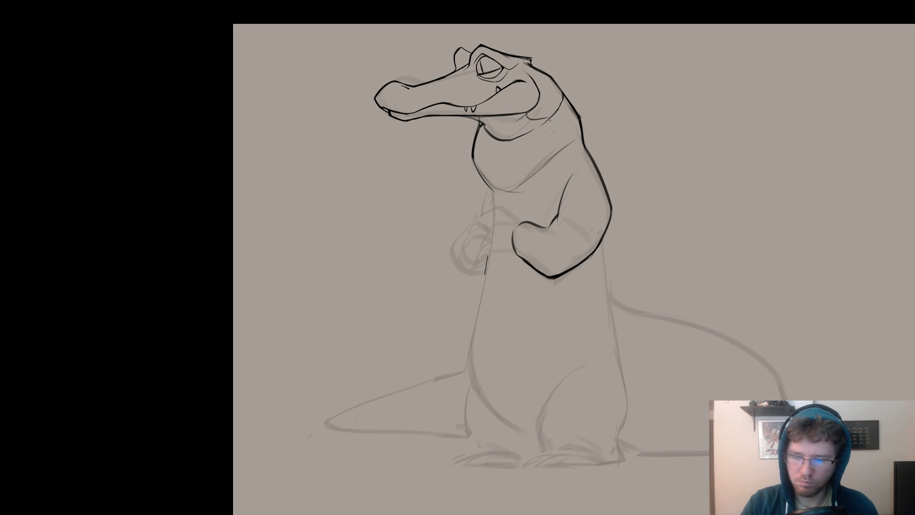
Ink the thin side line from the jaw down the neck to the armpit, undoing misplaced strokes.
mouse_move(551, 119)
left_mouse_down()
mouse_move(564, 152)
mouse_move(568, 140)
mouse_move(555, 138)
mouse_move(547, 116)
mouse_move(552, 143)
mouse_move(547, 115)
mouse_move(551, 154)
mouse_move(565, 143)
mouse_move(557, 156)
mouse_move(572, 187)
left_mouse_up()
key("ctrl+z")
key("ctrl+z")
key("ctrl+z")
left_click_drag(555, 156, 559, 173)
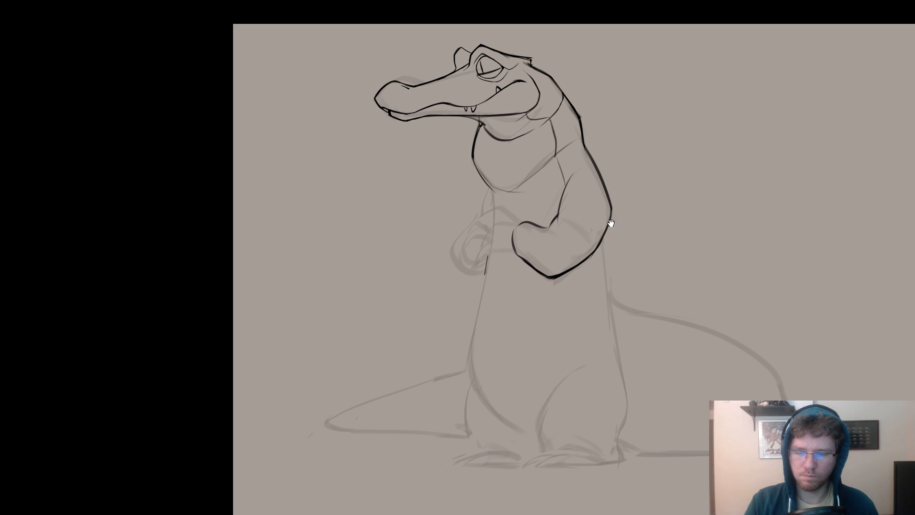
Ink the near hand with its wrist and curled fingers, and the first claws of the far hand.
left_click_drag(611, 220, 611, 206)
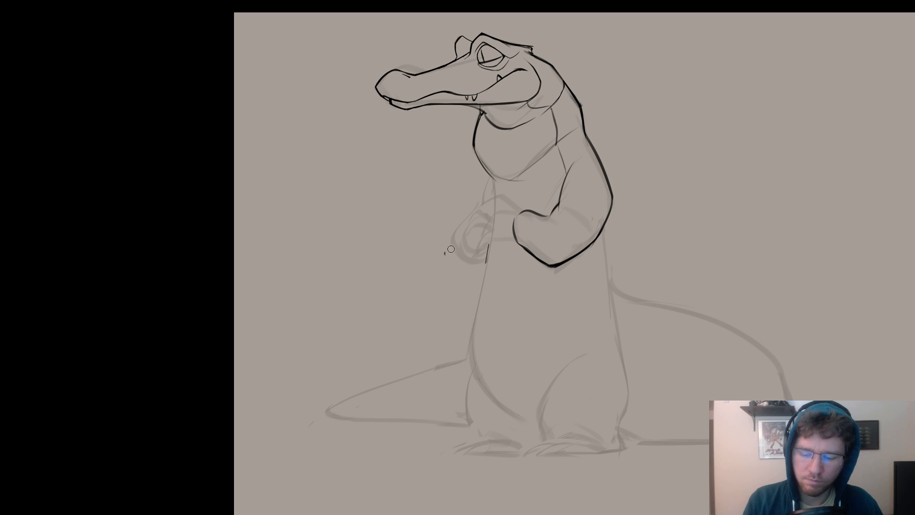
mouse_move(571, 206)
left_mouse_down()
mouse_move(553, 211)
mouse_move(563, 226)
left_mouse_up()
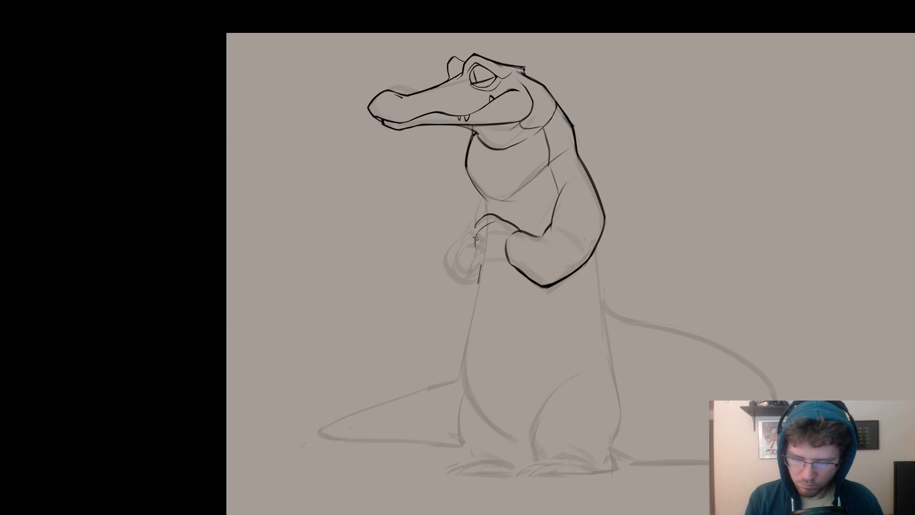
left_click_drag(485, 247, 498, 258)
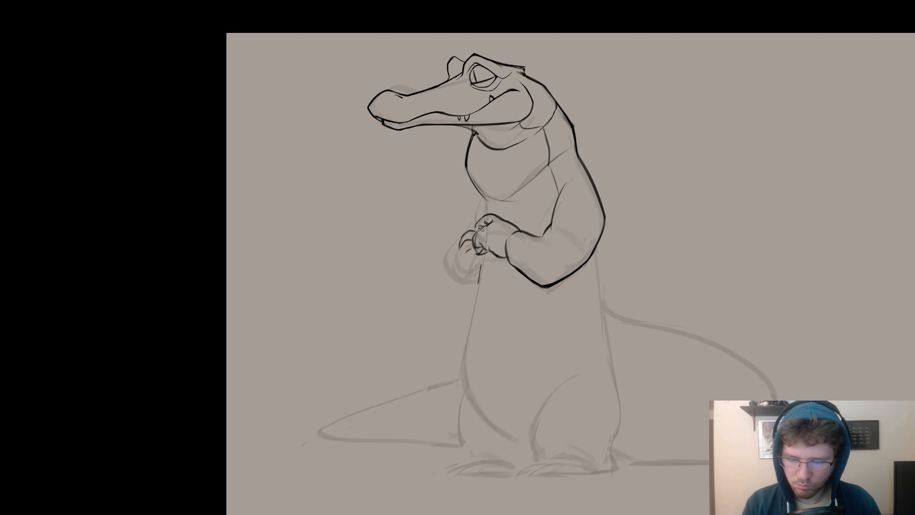
left_click_drag(575, 211, 582, 205)
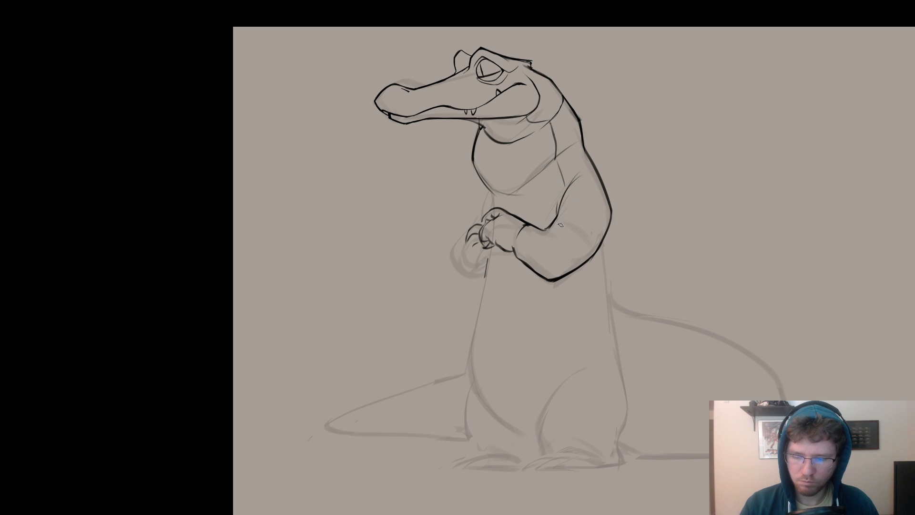
Ink the chest edge below the throat and the belly's front contour from the hands down, redoing strokes that miss the sketch.
left_click_drag(616, 155, 645, 136)
left_click_drag(519, 174, 519, 188)
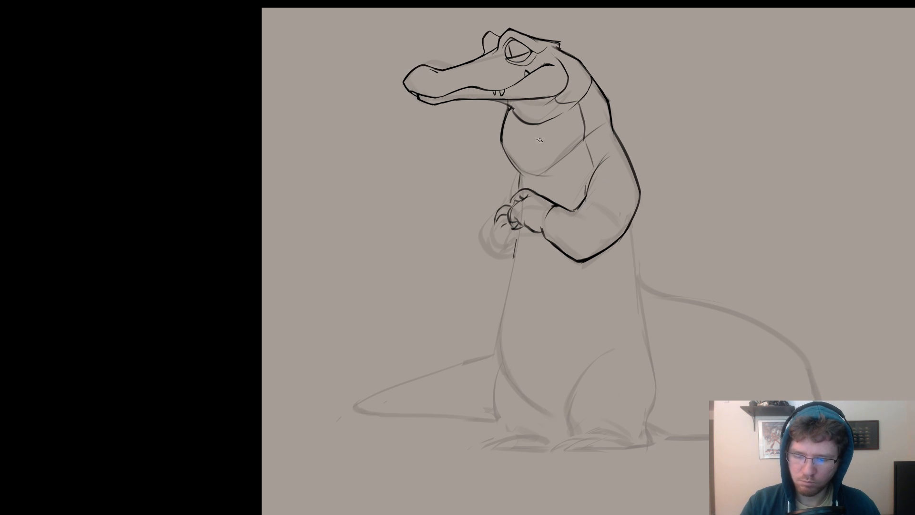
left_click_drag(518, 227, 501, 370)
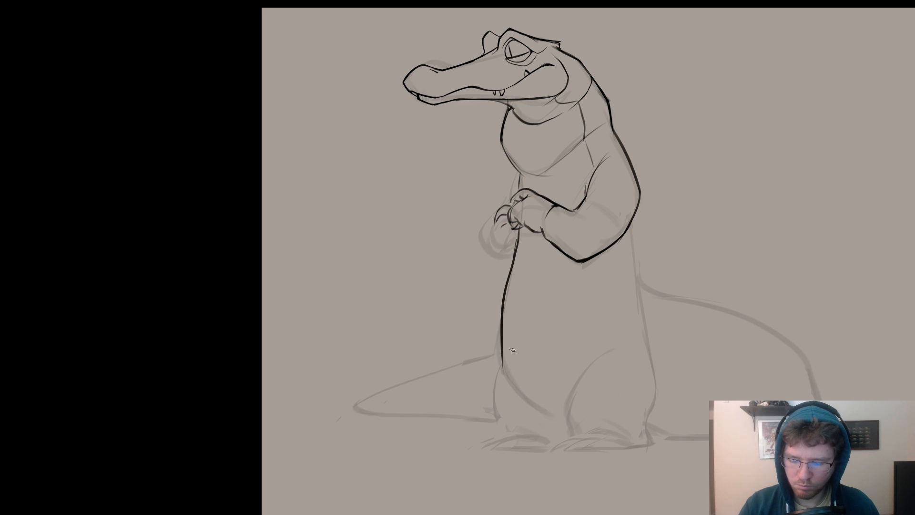
key("ctrl+z")
left_click_drag(514, 254, 505, 373)
key("ctrl+z")
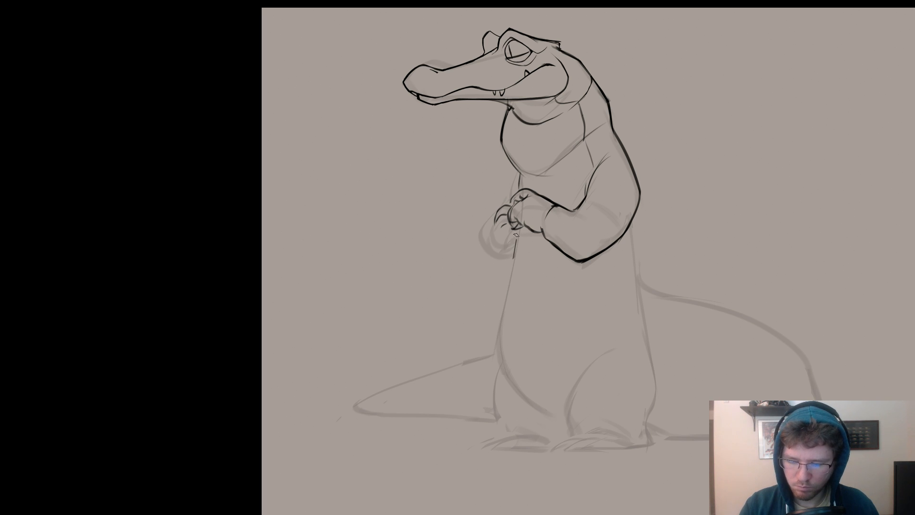
left_click_drag(517, 230, 504, 366)
key("ctrl+z")
left_click_drag(518, 229, 500, 377)
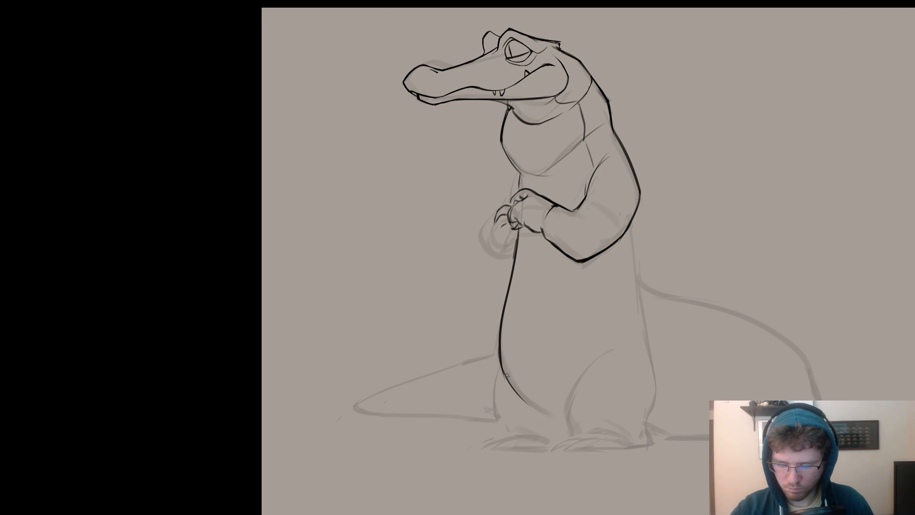
Ink the belly's lower curve from its front edge to the near thigh, undoing the misplaced attempts.
key("ctrl+z")
mouse_move(513, 385)
left_mouse_down()
mouse_move(563, 414)
mouse_move(518, 386)
left_mouse_up()
key("ctrl+z")
key("ctrl+z")
key("ctrl+z")
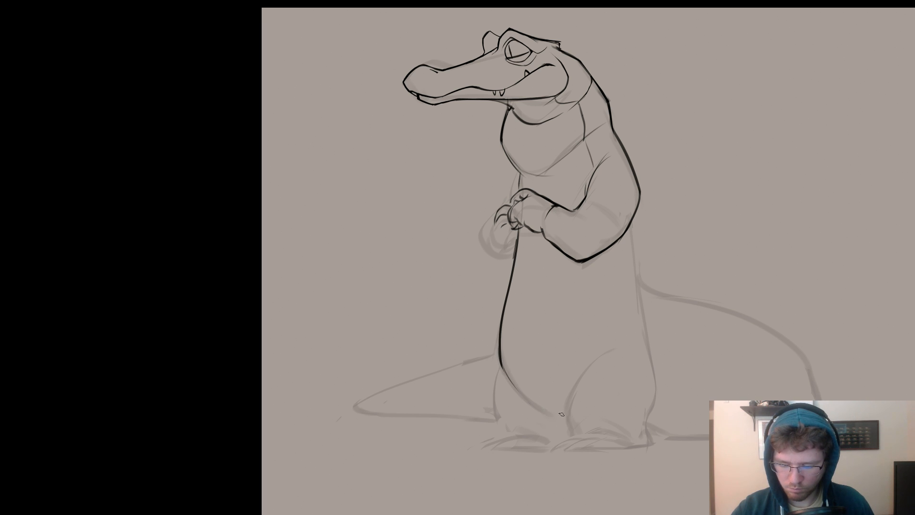
key("ctrl+z")
left_click_drag(566, 416, 524, 396)
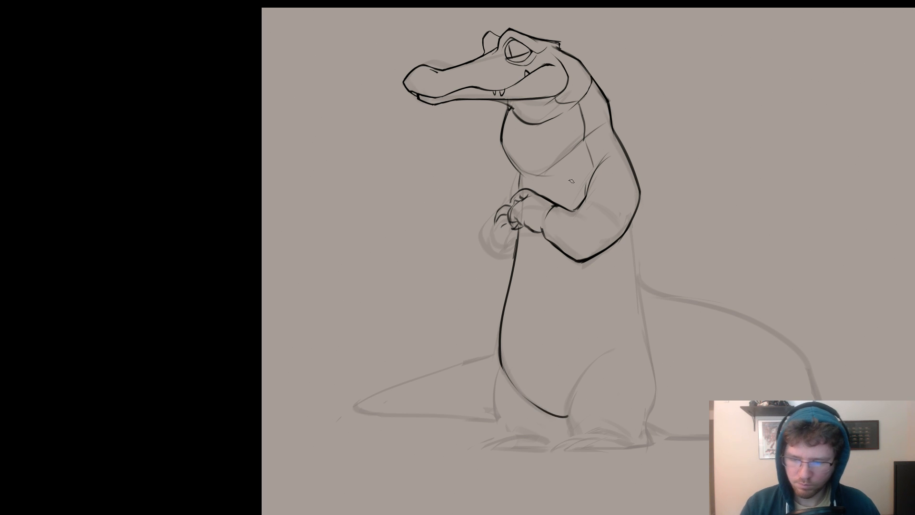
Ink the lower edge of the throat pouch in a curve from the chest up towards the shoulder.
scroll(531, 209, "up", 2)
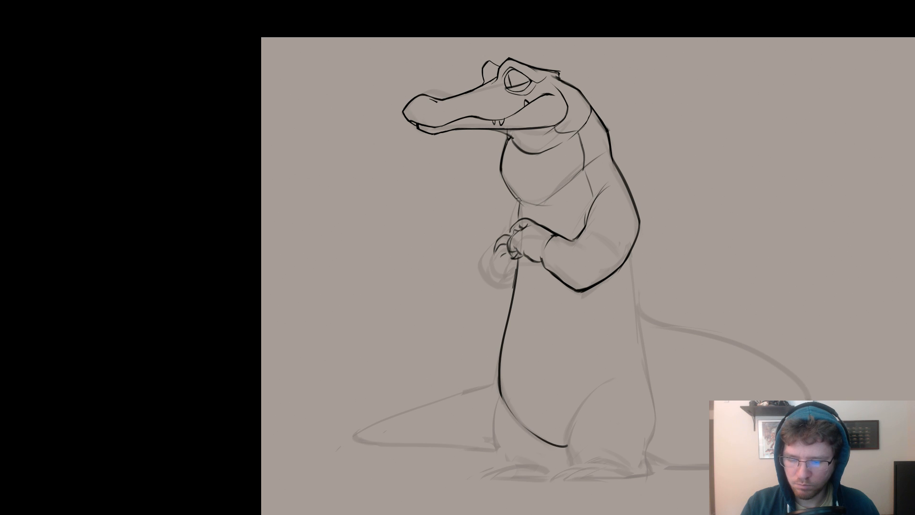
left_click_drag(520, 202, 567, 187)
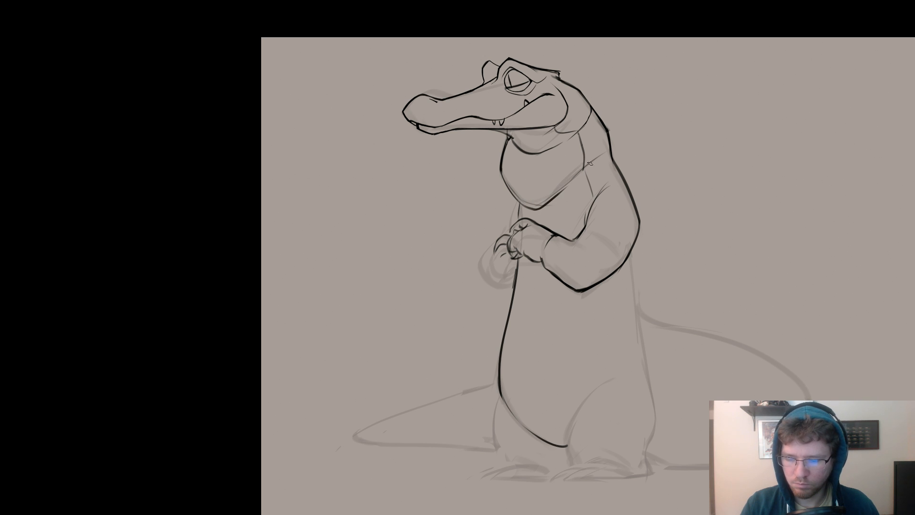
left_click_drag(604, 142, 654, 114)
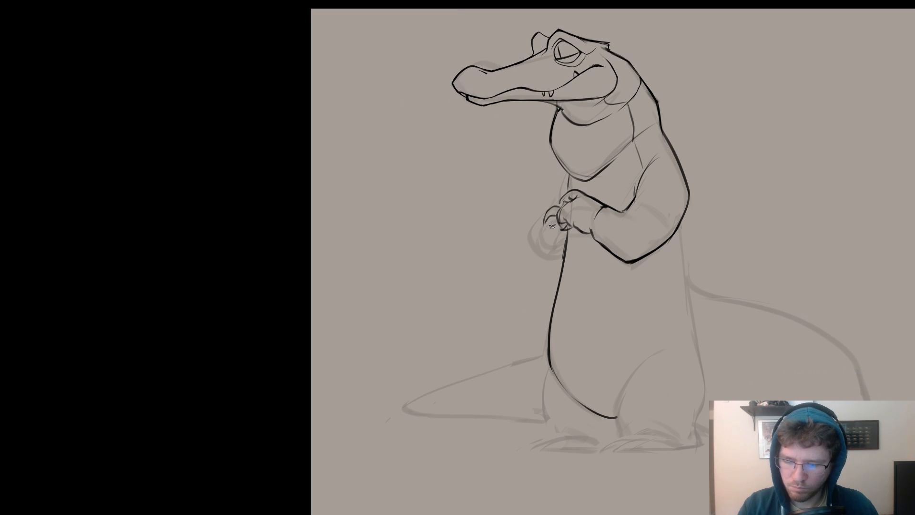
Ink the far hand's rounded outline and the far arm's contour between chest and hand, redrawing misplaced strokes.
mouse_move(542, 223)
left_mouse_down()
mouse_move(546, 244)
mouse_move(564, 232)
mouse_move(550, 241)
mouse_move(542, 212)
mouse_move(544, 252)
mouse_move(526, 242)
mouse_move(550, 249)
left_mouse_up()
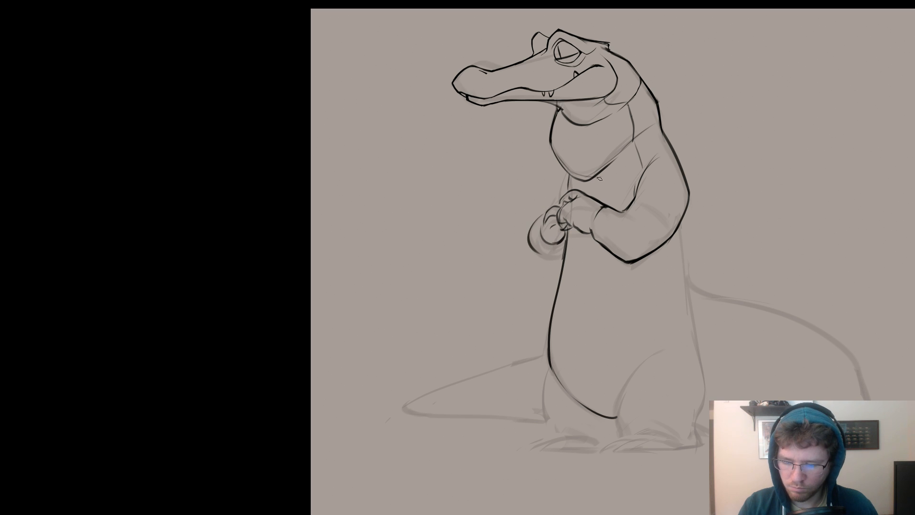
key("ctrl+z")
mouse_move(547, 209)
left_mouse_down()
mouse_move(529, 245)
mouse_move(536, 236)
mouse_move(549, 259)
left_mouse_up()
left_click_drag(561, 170, 541, 212)
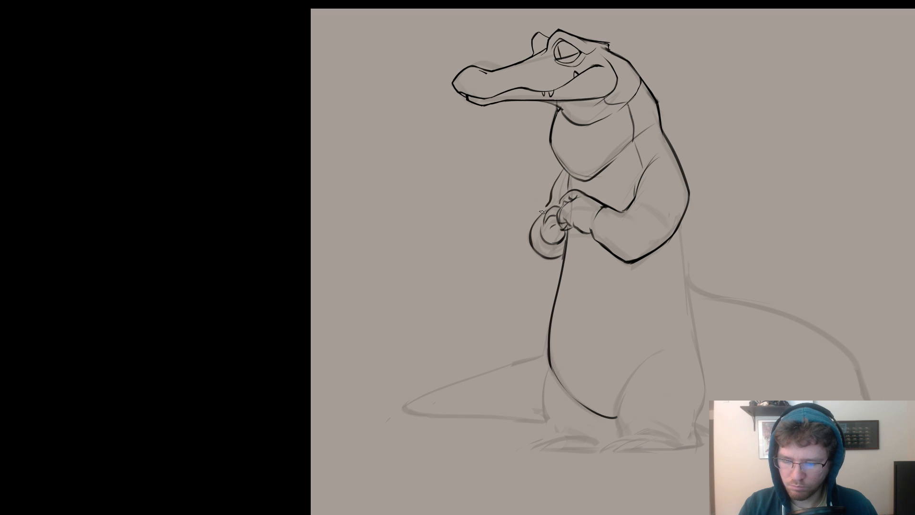
key("ctrl+z")
left_click_drag(563, 168, 550, 206)
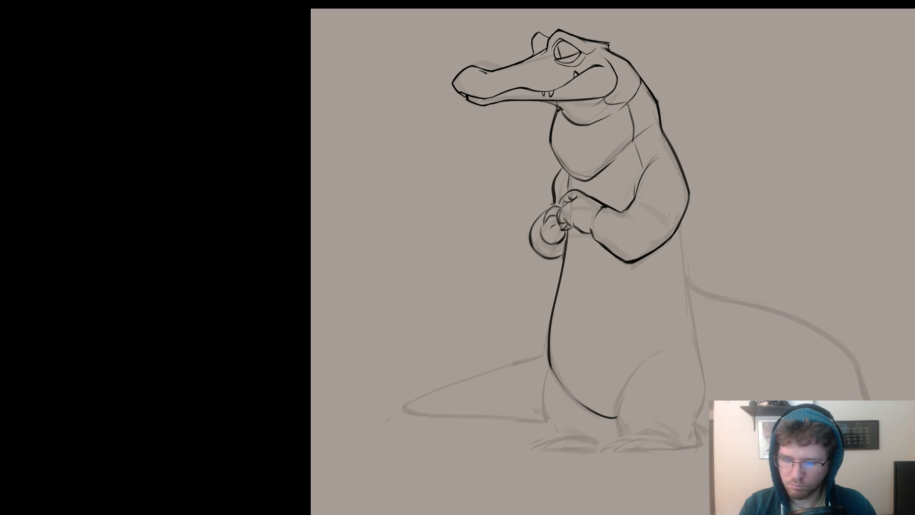
key("ctrl+z")
left_click_drag(561, 165, 551, 201)
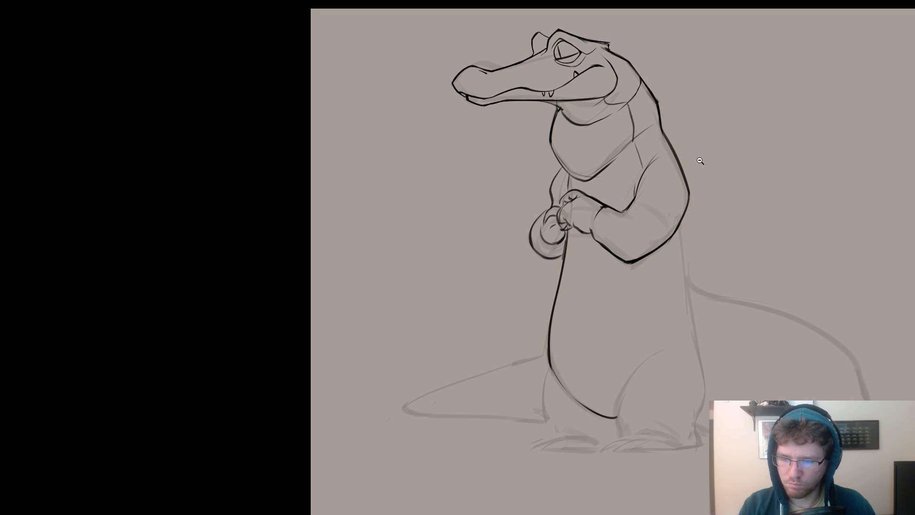
Re-ink the back contour from the nape down over the shoulder to the near upper arm, undoing strokes that miss the sketch.
scroll(696, 168, "down", 3)
mouse_move(696, 167)
left_mouse_down()
mouse_move(663, 164)
mouse_move(640, 187)
left_mouse_up()
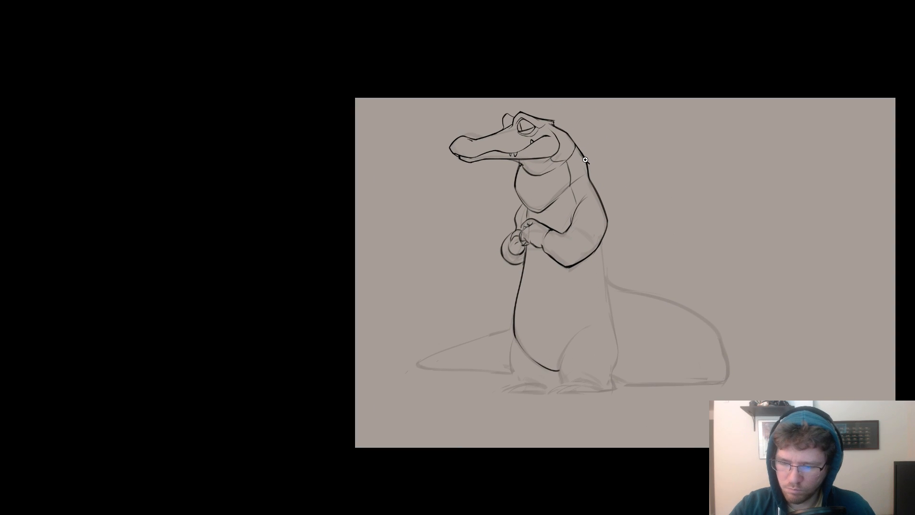
left_click_drag(576, 145, 589, 179)
key("ctrl+z")
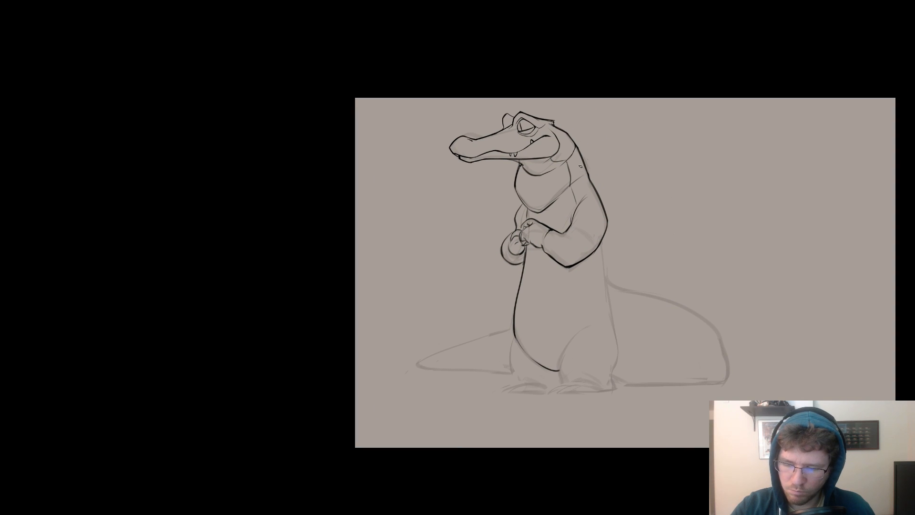
key("ctrl+z")
left_click_drag(572, 142, 591, 182)
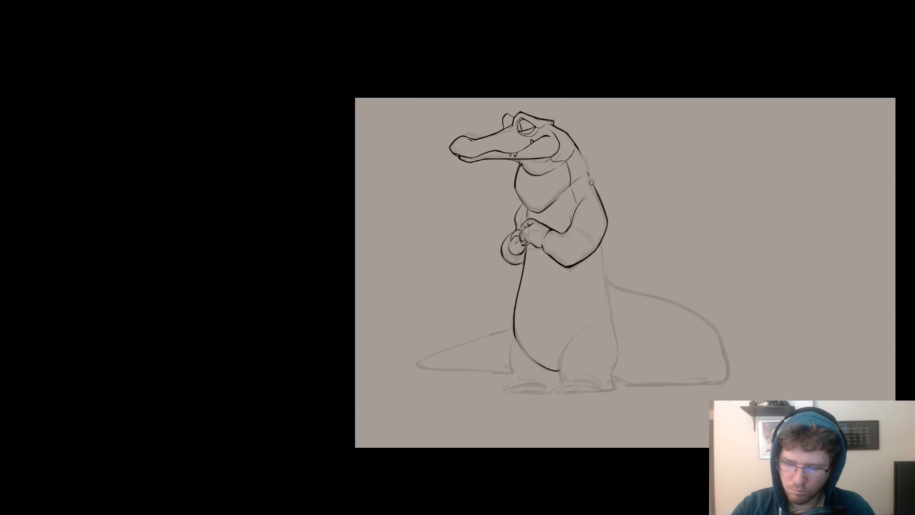
left_click_drag(575, 145, 595, 188)
key("ctrl+z")
key("ctrl+z")
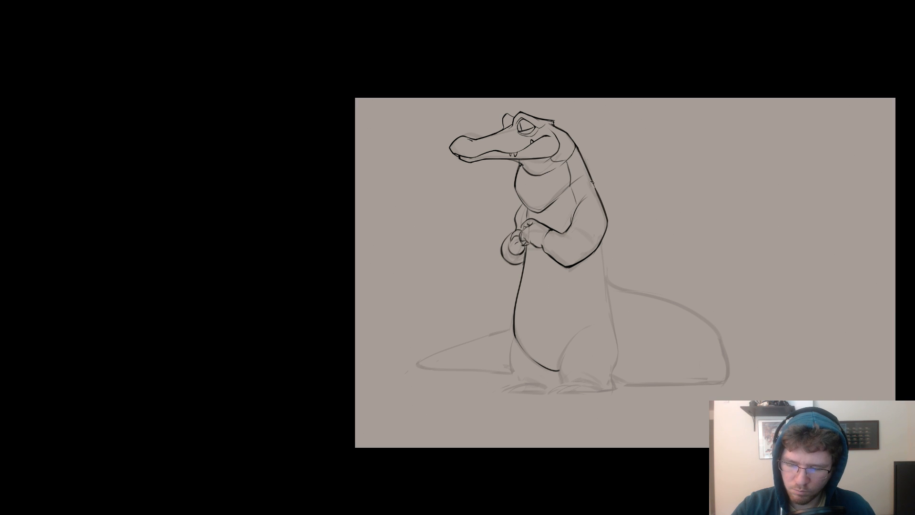
key("ctrl+z")
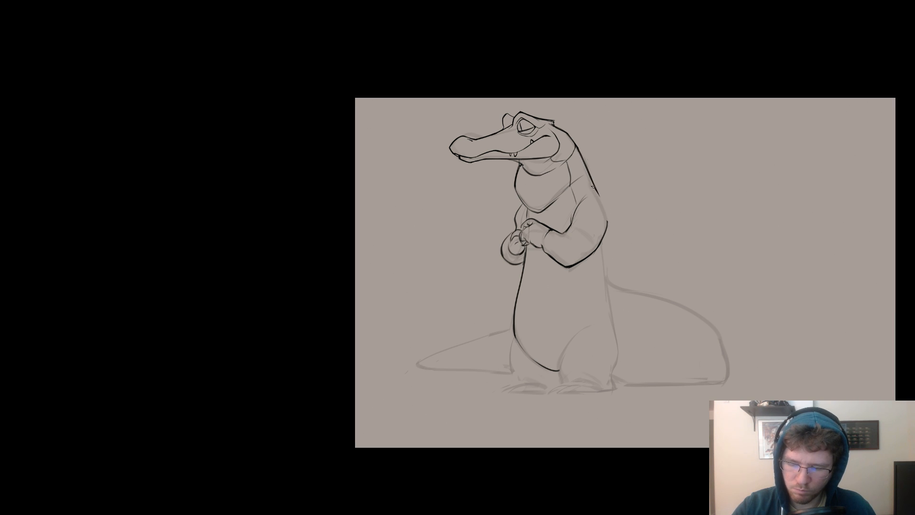
left_click_drag(595, 185, 607, 220)
key("ctrl+z")
Ink the lower back contour from behind the near elbow down to the hip.
left_click_drag(663, 216, 682, 184)
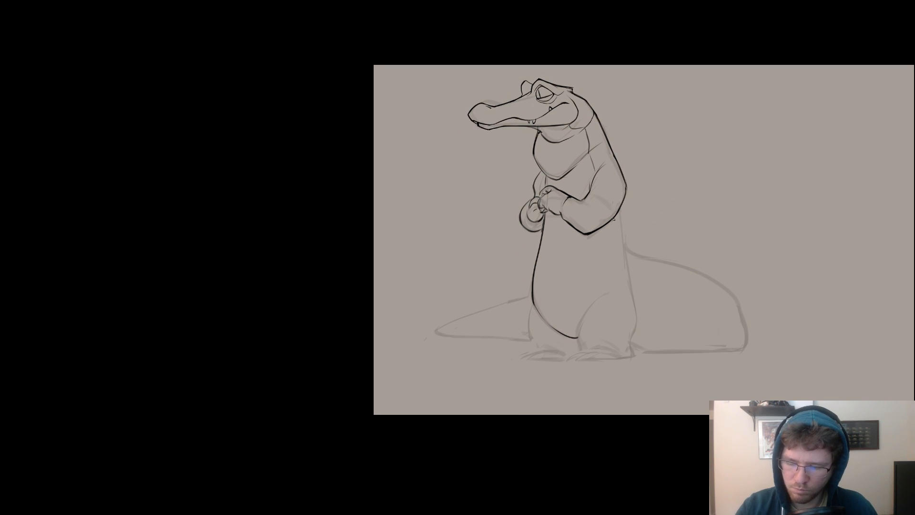
key("ctrl+z")
mouse_move(619, 209)
left_mouse_down()
mouse_move(634, 306)
mouse_move(630, 288)
mouse_move(627, 299)
mouse_move(678, 319)
left_mouse_up()
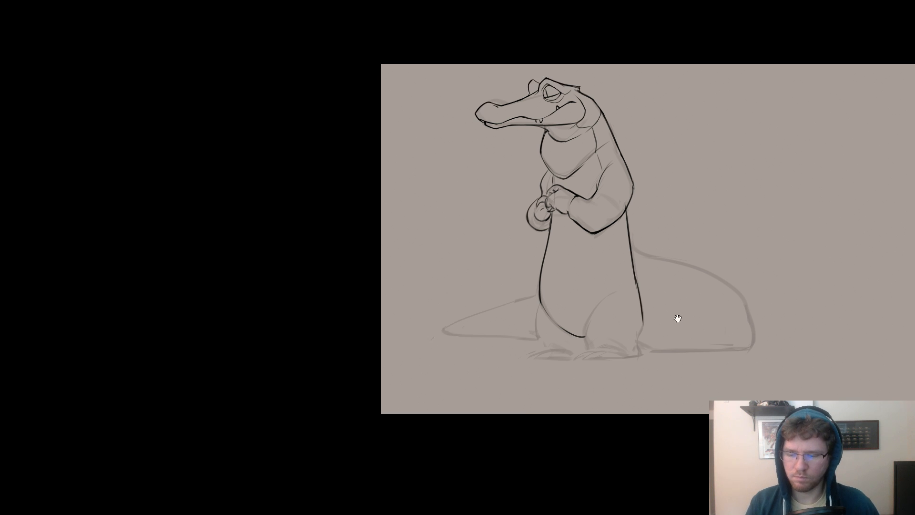
scroll(678, 319, "up", 4)
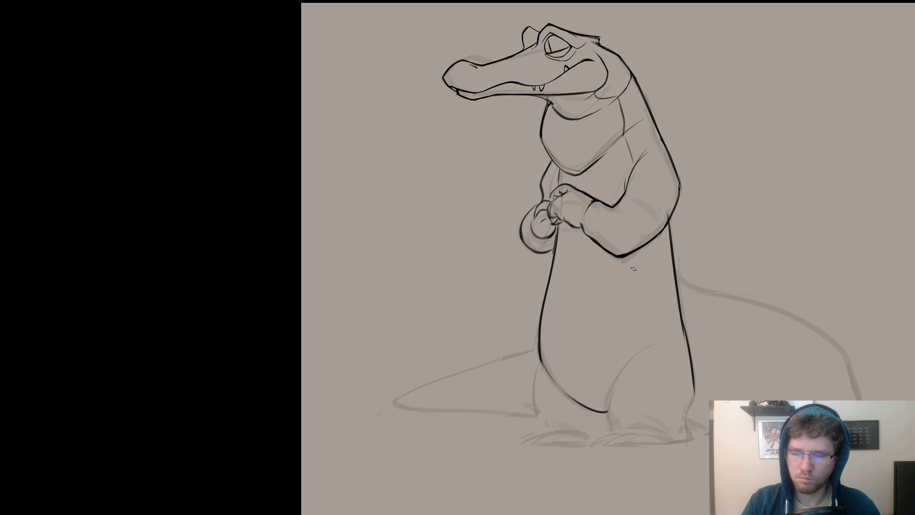
Ink the far leg's outer contour from the belly down to the ankle and the top edge of the far foot.
scroll(633, 269, "down", 3)
left_click_drag(536, 289, 533, 322)
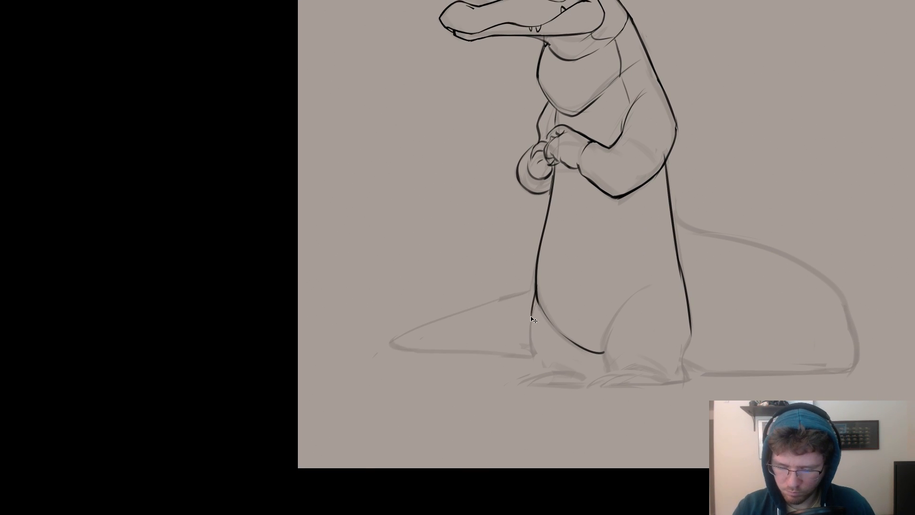
mouse_move(534, 284)
left_mouse_down()
mouse_move(527, 321)
mouse_move(541, 370)
left_mouse_up()
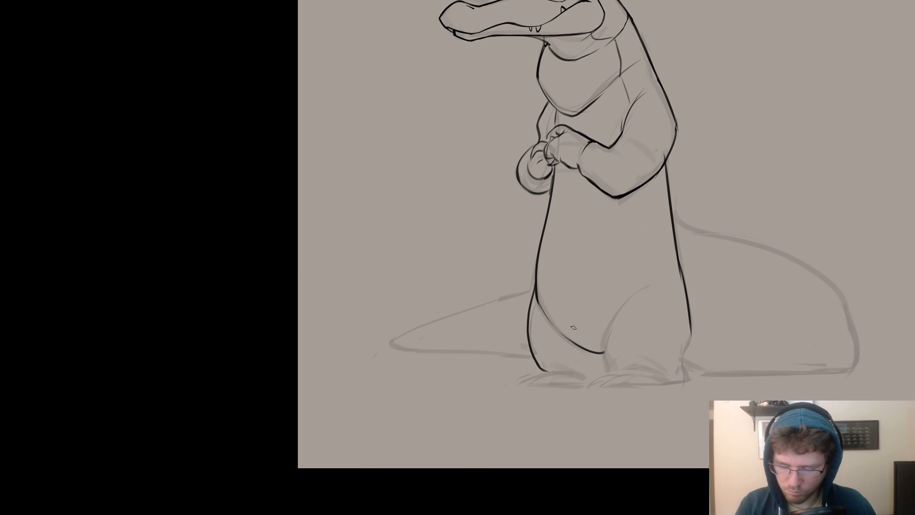
left_click_drag(554, 365, 581, 375)
key("ctrl+z")
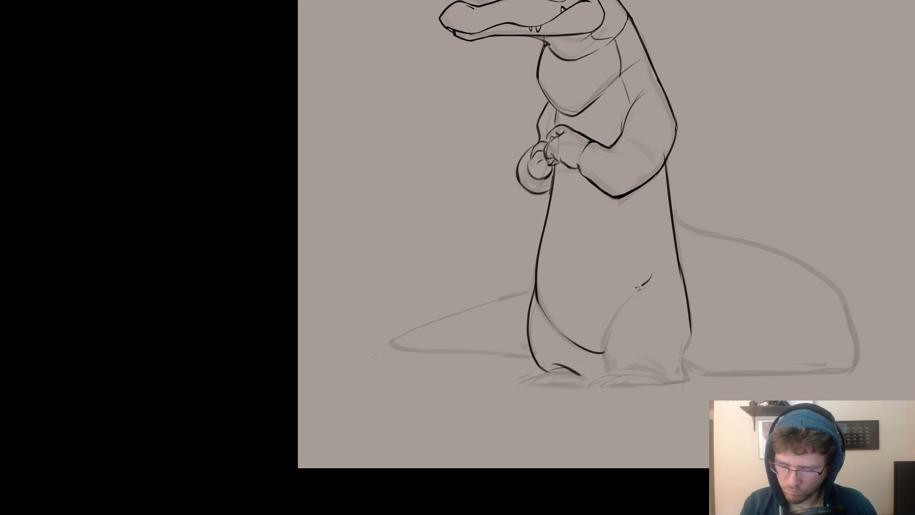
Ink the near thigh's curve, the top of the near foot, and the back of the leg down to the heel.
mouse_move(637, 288)
left_mouse_down()
mouse_move(605, 351)
mouse_move(610, 371)
mouse_move(656, 372)
mouse_move(667, 383)
left_mouse_up()
key("ctrl+z")
key("ctrl+z")
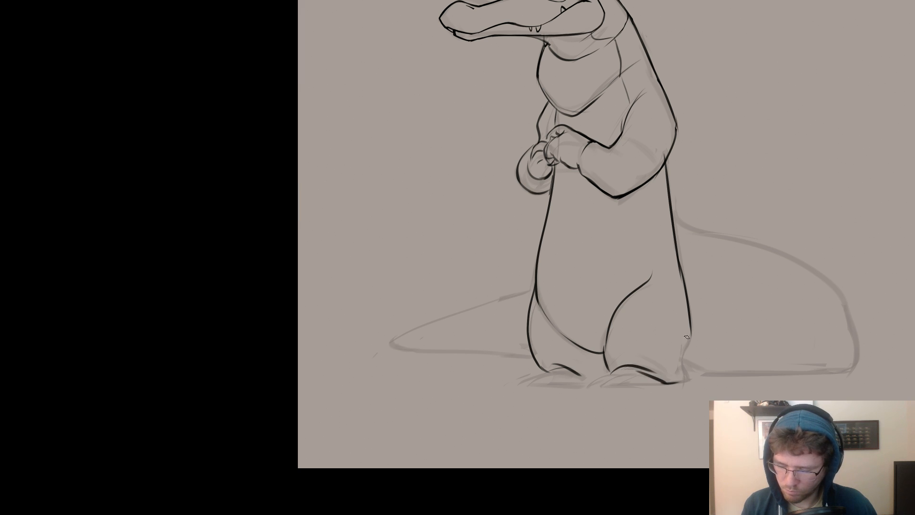
mouse_move(690, 327)
left_mouse_down()
mouse_move(683, 370)
mouse_move(725, 334)
left_mouse_up()
Ink the toes and ground edges of the near and far feet, redrawing misplaced strokes.
mouse_move(628, 359)
left_mouse_down()
mouse_move(595, 372)
mouse_move(606, 372)
left_mouse_up()
key("ctrl+z")
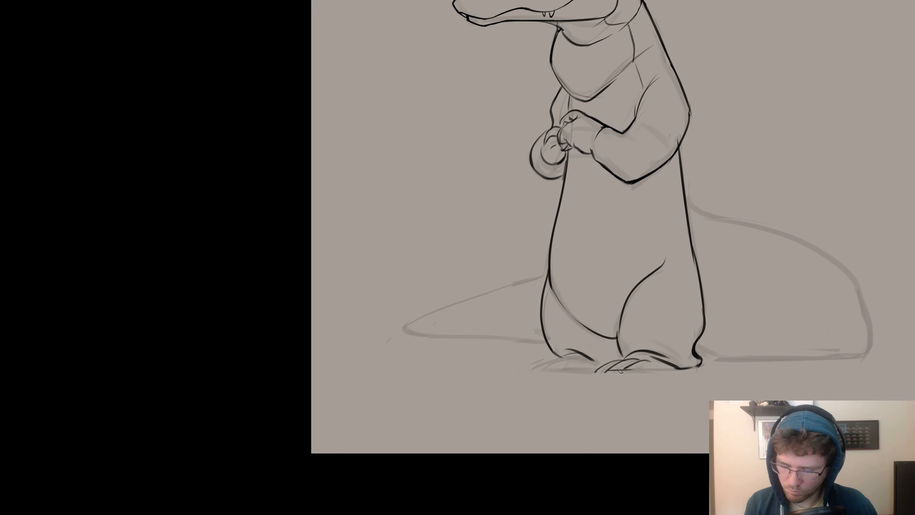
key("ctrl+z")
mouse_move(628, 355)
left_mouse_down()
mouse_move(591, 370)
mouse_move(640, 352)
mouse_move(613, 368)
mouse_move(647, 354)
mouse_move(637, 368)
mouse_move(608, 369)
mouse_move(670, 367)
mouse_move(561, 351)
mouse_move(585, 352)
mouse_move(541, 367)
mouse_move(575, 368)
mouse_move(549, 359)
mouse_move(589, 355)
mouse_move(575, 366)
mouse_move(594, 366)
mouse_move(541, 362)
mouse_move(554, 357)
mouse_move(533, 368)
mouse_move(561, 370)
left_mouse_up()
key("ctrl+z")
mouse_move(574, 364)
left_mouse_down()
mouse_move(535, 367)
mouse_move(566, 368)
left_mouse_up()
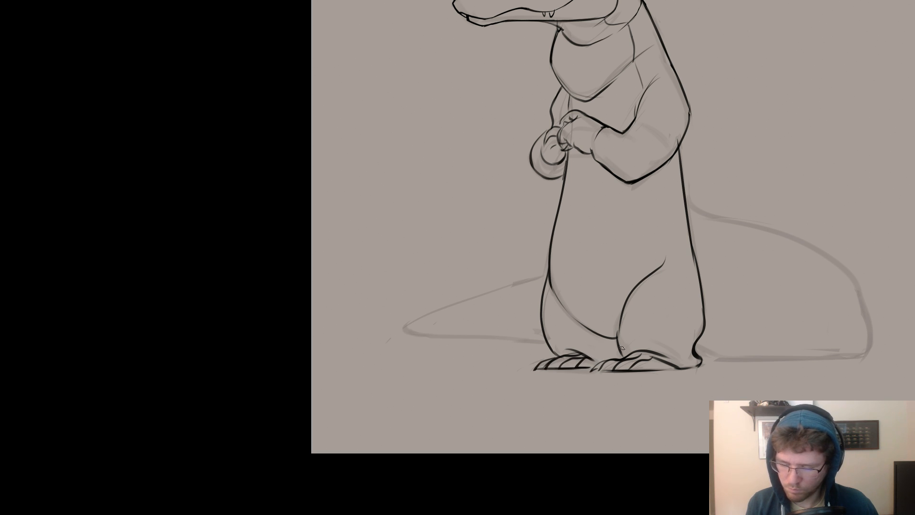
Remove the near thigh's inked upper curve to expose the sketch line, undoing the trial replacement strokes.
left_click_drag(678, 360, 672, 381)
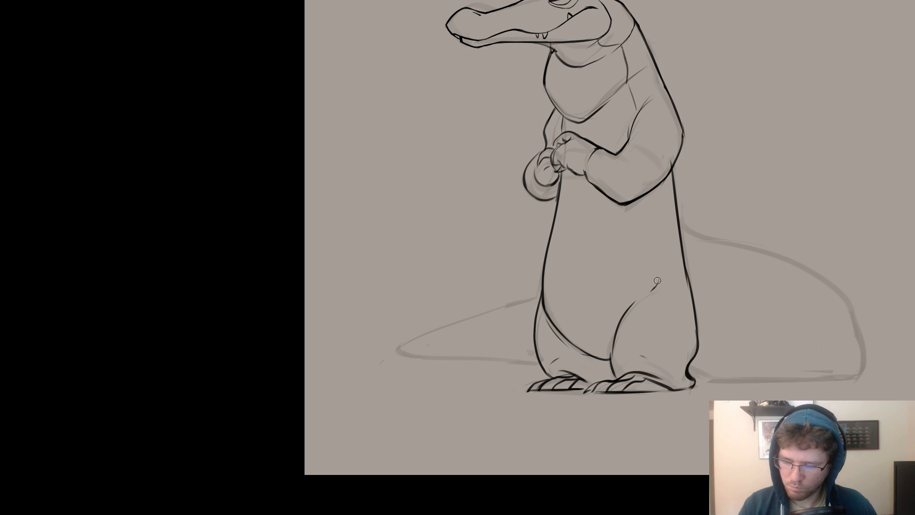
key("ctrl+z")
left_click_drag(621, 321, 651, 284)
key("ctrl+z")
left_click_drag(618, 330, 625, 330)
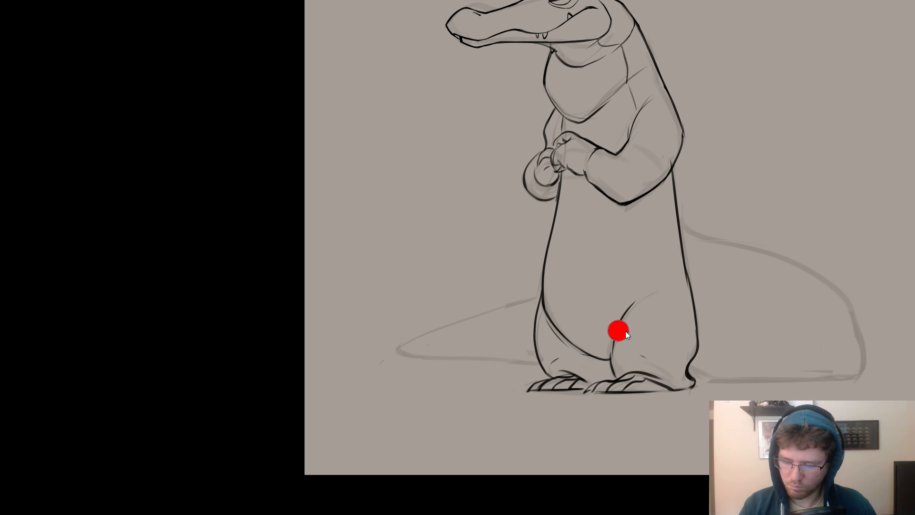
mouse_move(653, 288)
left_mouse_down()
mouse_move(611, 359)
mouse_move(617, 369)
left_mouse_up()
key("ctrl+z")
key("e")
key("ctrl+z")
Re-ink the near thigh in one smooth curve from the hip down to the belly's lower edge, redoing unsatisfactory strokes.
key("ctrl+z")
key("ctrl+z")
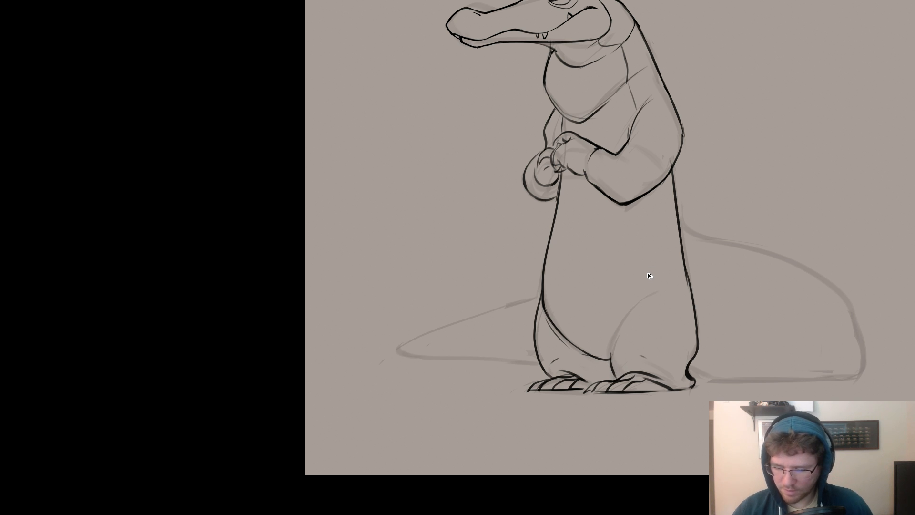
left_click_drag(656, 290, 613, 342)
key("ctrl+z")
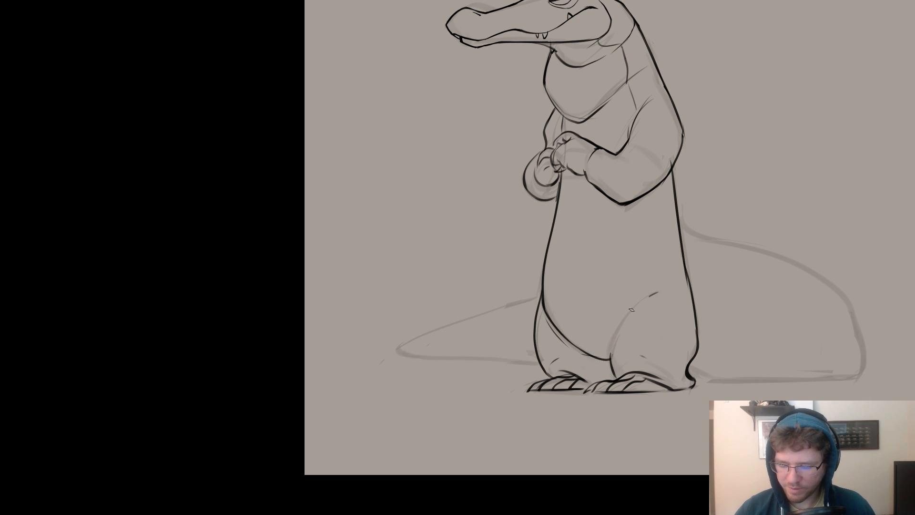
key("ctrl+z")
mouse_move(653, 292)
left_mouse_down()
mouse_move(630, 309)
mouse_move(611, 357)
left_mouse_up()
key("ctrl+z")
left_click_drag(651, 293, 610, 357)
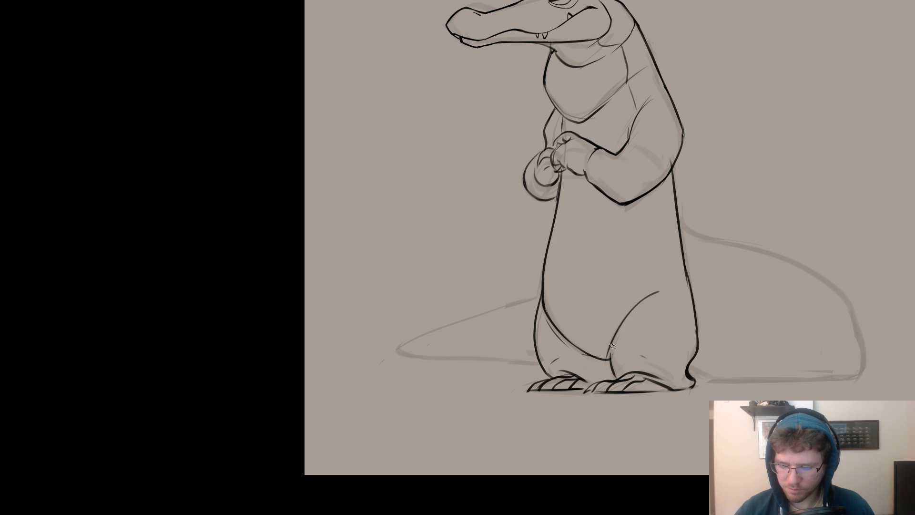
key("ctrl+z")
left_click_drag(655, 293, 610, 357)
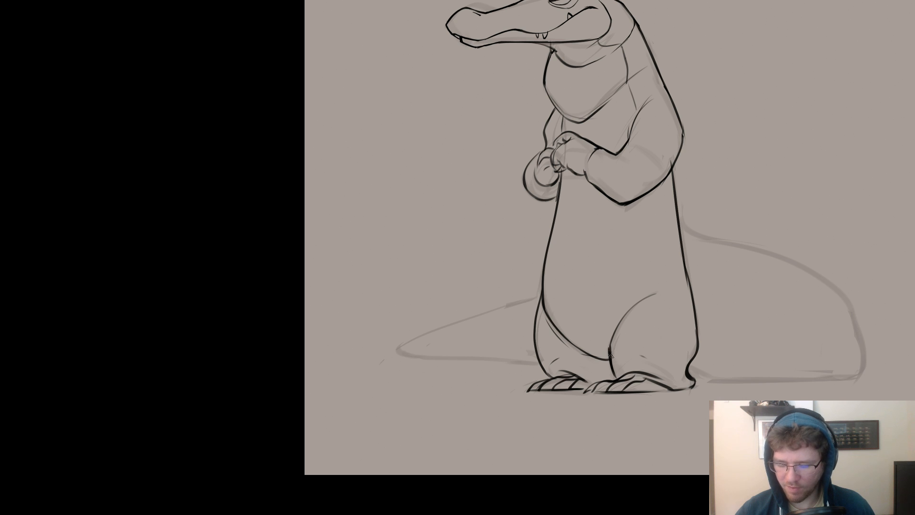
left_click_drag(609, 346, 613, 377)
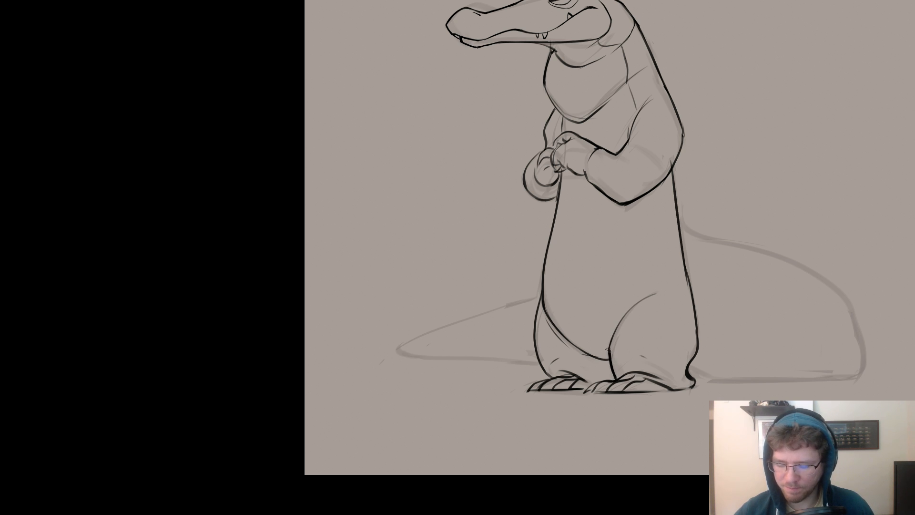
left_click_drag(607, 350, 621, 320)
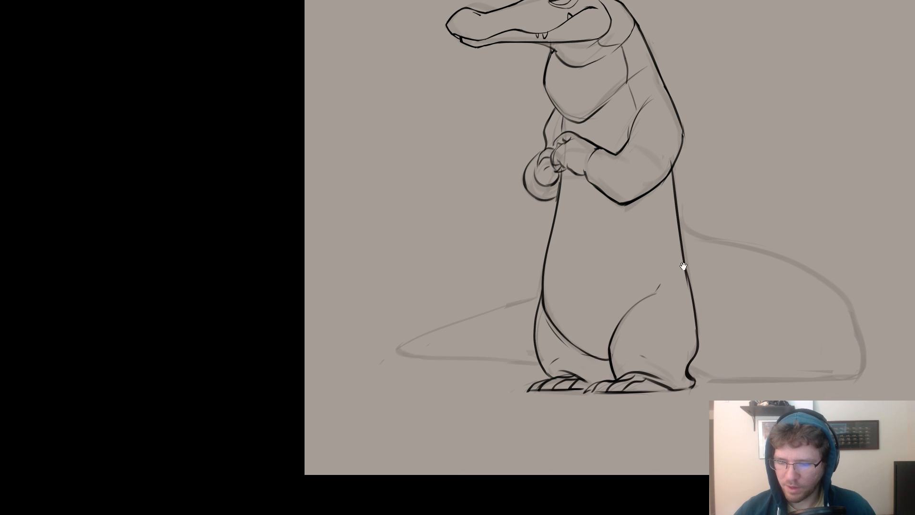
mouse_move(682, 266)
left_mouse_down()
mouse_move(657, 216)
mouse_move(624, 232)
mouse_move(457, 205)
mouse_move(459, 231)
mouse_move(424, 205)
mouse_move(464, 233)
left_mouse_up()
key("e")
key("b")
key("ctrl+z")
key("ctrl+z")
key("ctrl+z")
left_click_drag(425, 203, 462, 230)
key("ctrl+z")
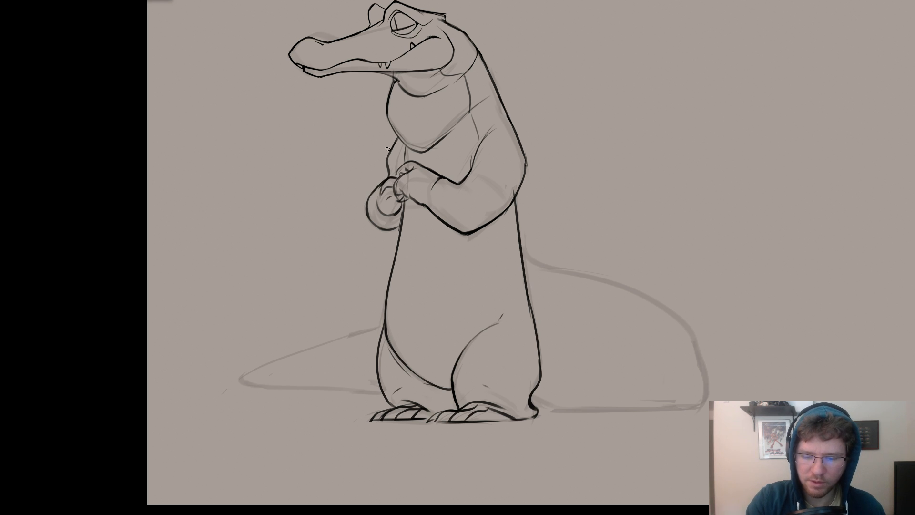
Erase the far arm's contour between chest and hand and redraw it with a heavier line, undoing failed strokes.
key("e")
left_click_drag(397, 139, 385, 170)
key("b")
left_click_drag(398, 136, 388, 177)
key("ctrl+z")
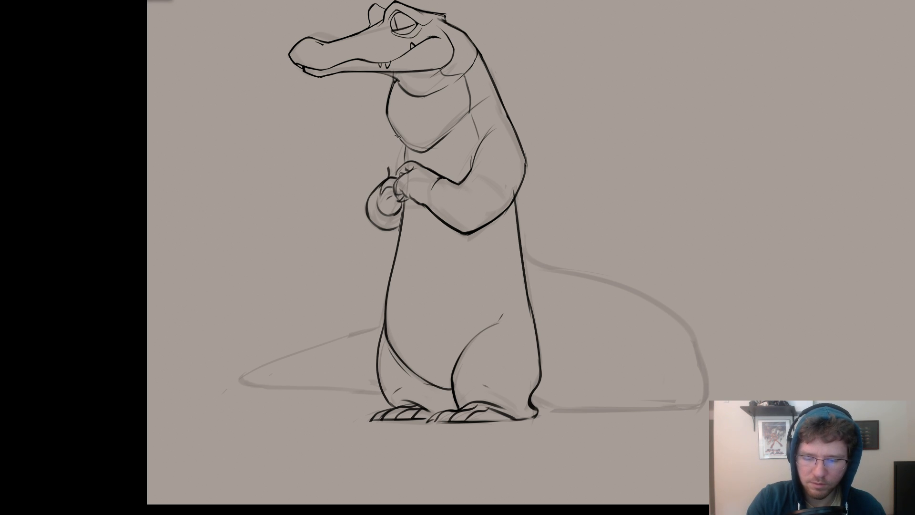
left_click_drag(398, 137, 384, 185)
key("ctrl+z")
key("ctrl+z")
key("e")
key("ctrl+z")
key("ctrl+z")
key("ctrl+z")
key("ctrl+z")
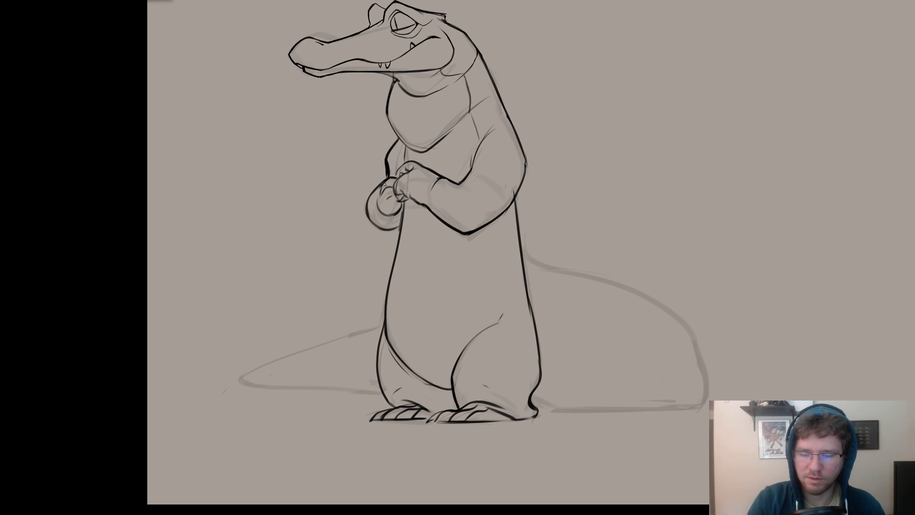
Erase and re-ink the throat pouch's lower edge where it rises towards the near shoulder.
left_click_drag(536, 243, 592, 200)
left_click(623, 146, "alt")
left_click_drag(644, 166, 688, 191)
left_click(618, 194, "ctrl")
mouse_move(618, 196)
left_mouse_down()
mouse_move(406, 185)
mouse_move(390, 196)
left_mouse_up()
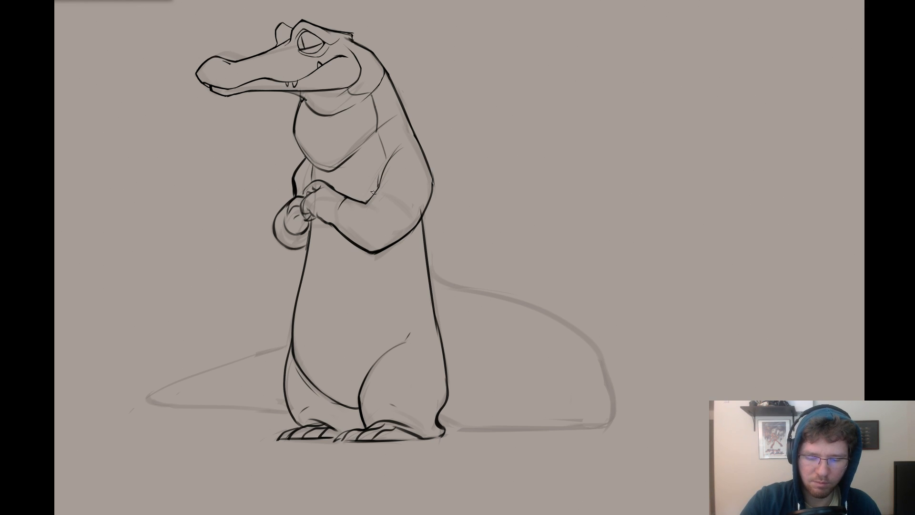
left_click_drag(419, 167, 464, 161)
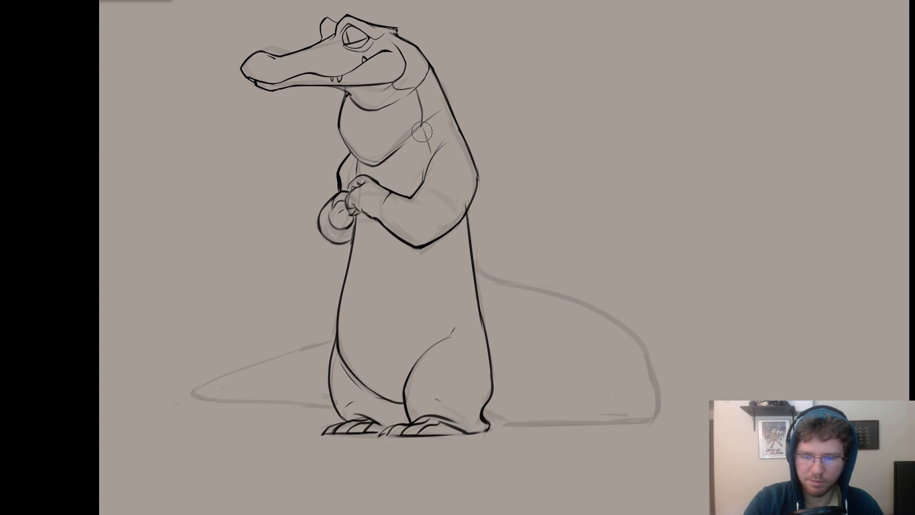
left_click_drag(400, 151, 411, 142)
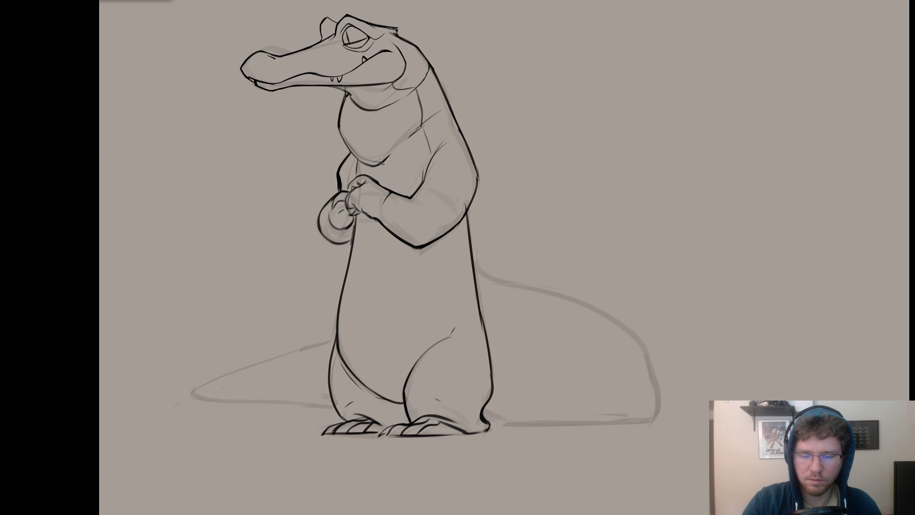
Redraw the upper back contour as a fuller bulge that ends in a break above the near shoulder.
left_click_drag(433, 74, 459, 119)
key("b")
key("ctrl+z")
key("e")
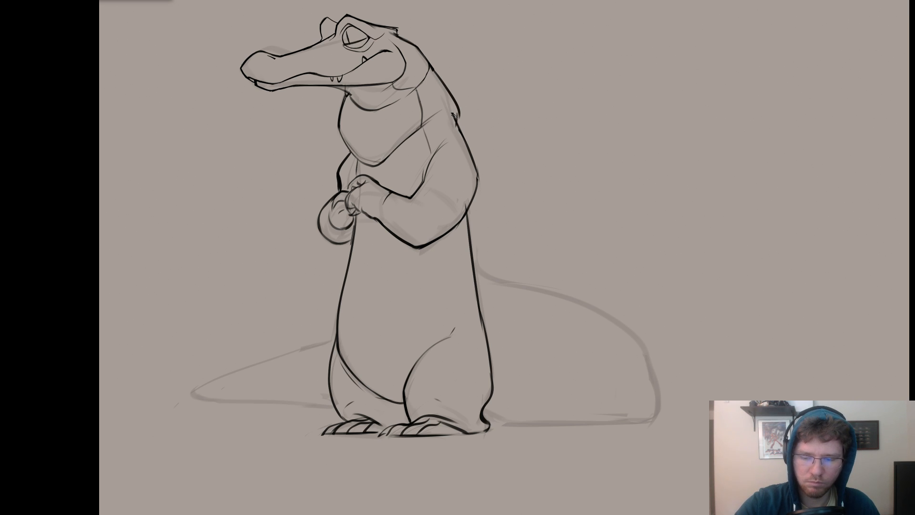
key("e")
mouse_move(449, 113)
left_mouse_down()
mouse_move(465, 142)
mouse_move(452, 101)
mouse_move(476, 90)
mouse_move(502, 103)
left_mouse_up()
Re-ink the nape in a rounder curve from the back of the head to the upper back, undoing misplaced strokes.
key("b")
mouse_move(452, 67)
left_mouse_down()
mouse_move(450, 88)
mouse_move(451, 67)
mouse_move(432, 56)
mouse_move(457, 82)
mouse_move(447, 63)
mouse_move(461, 81)
left_mouse_up()
key("b")
key("ctrl+z")
key("ctrl+z")
key("ctrl+z")
key("ctrl+z")
left_click_drag(434, 54, 465, 80)
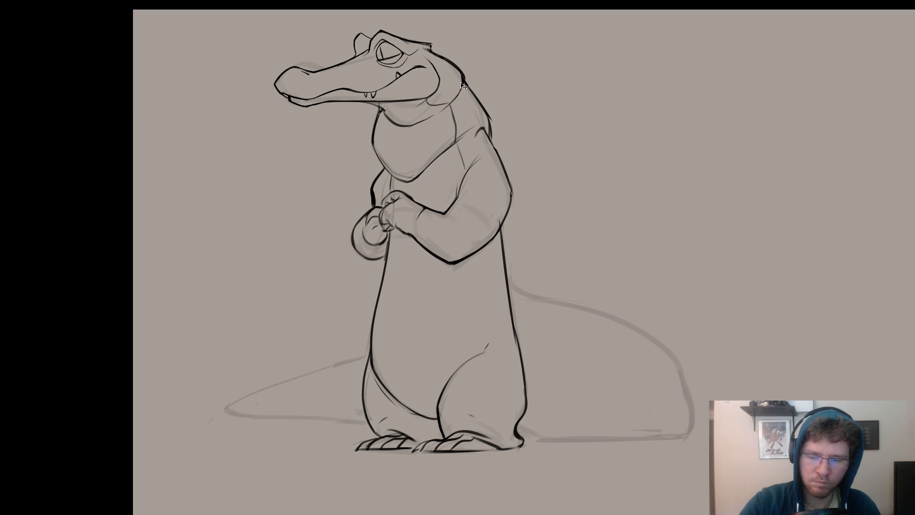
Compare the whole figure with and without the latest nape stroke.
scroll(491, 78, "down", 3)
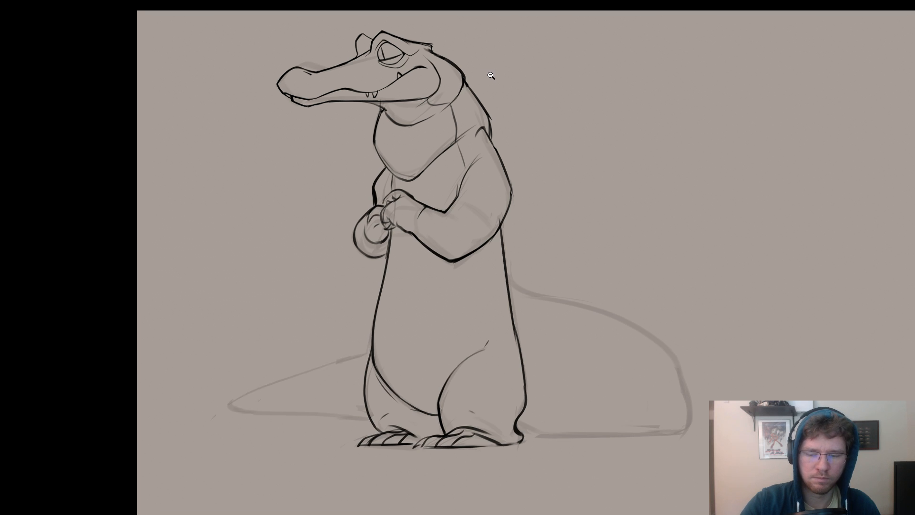
left_click_drag(528, 112, 608, 88)
left_click_drag(646, 151, 644, 150)
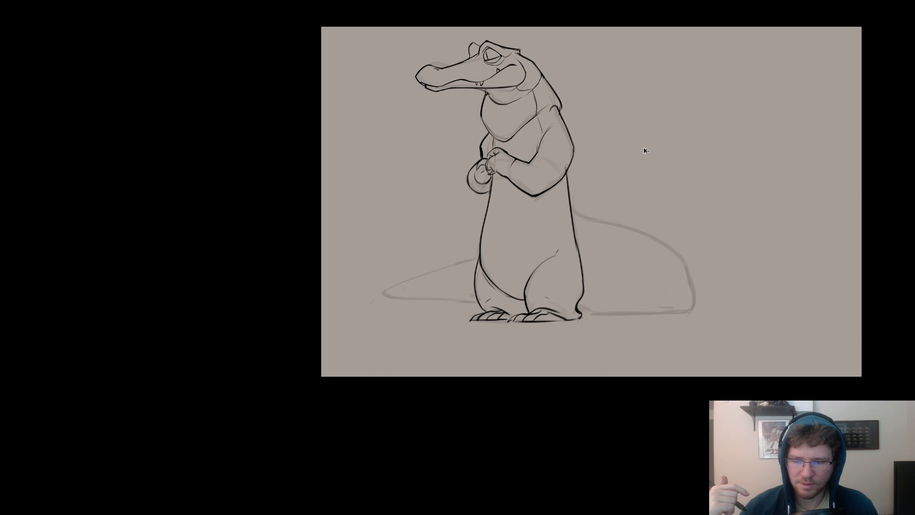
key("ctrl+z")
key("ctrl+shift+z")
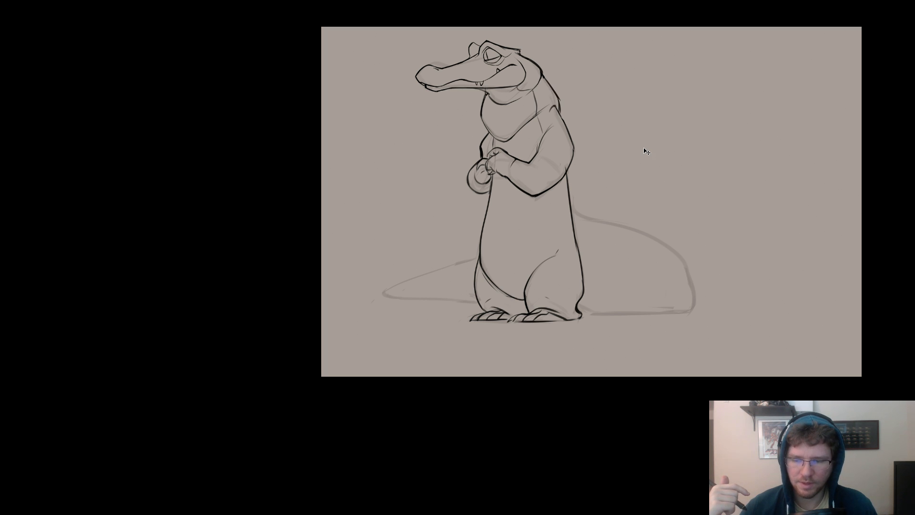
key("ctrl+z")
key("ctrl+shift+z")
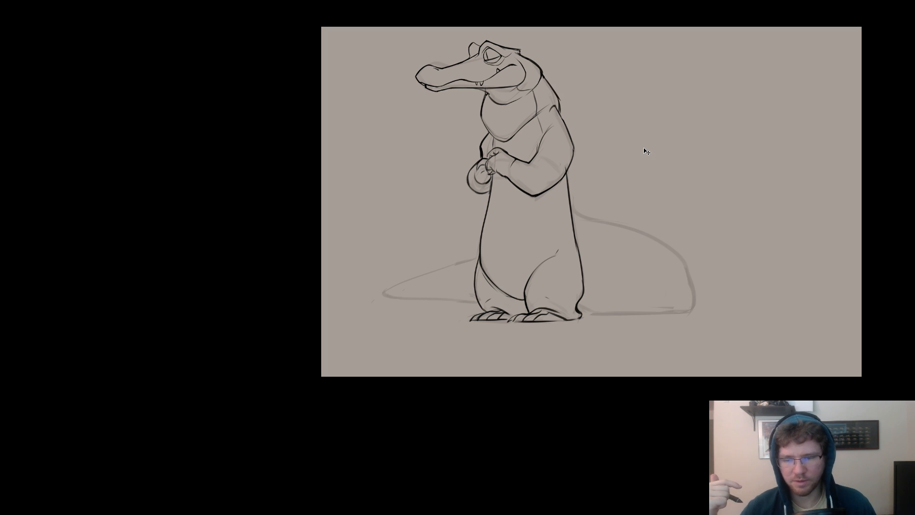
key("ctrl+z")
key("ctrl+shift+z")
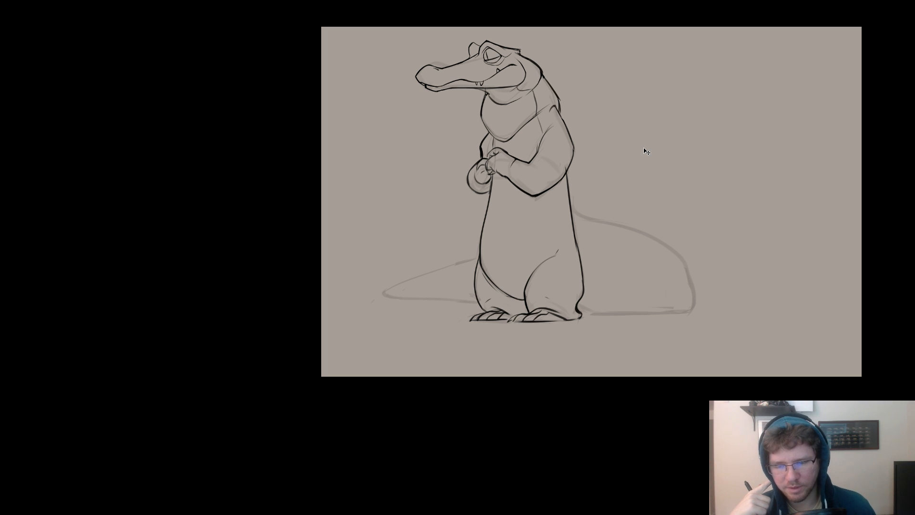
Compare the latest nape stroke on and off, undo it, and re-ink a straighter line from the back of the head to the near shoulder.
key("ctrl+z")
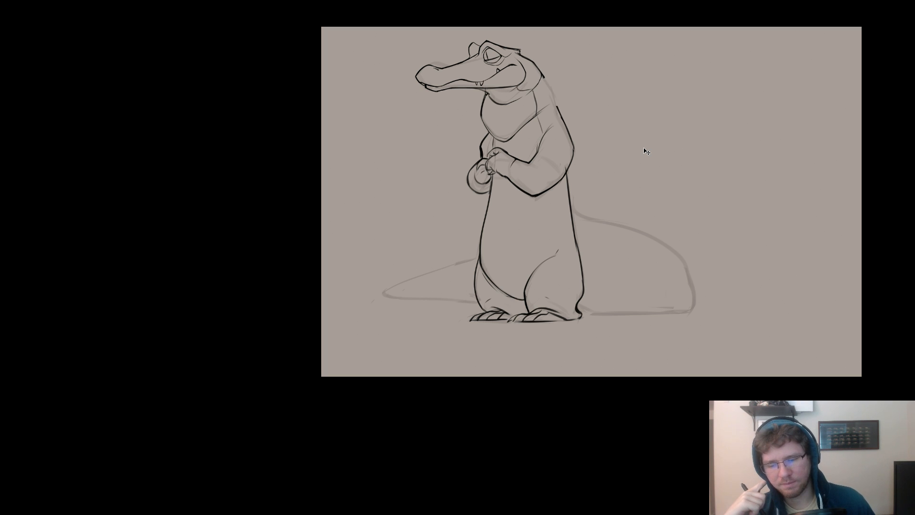
key("ctrl+shift+z")
key("ctrl+z")
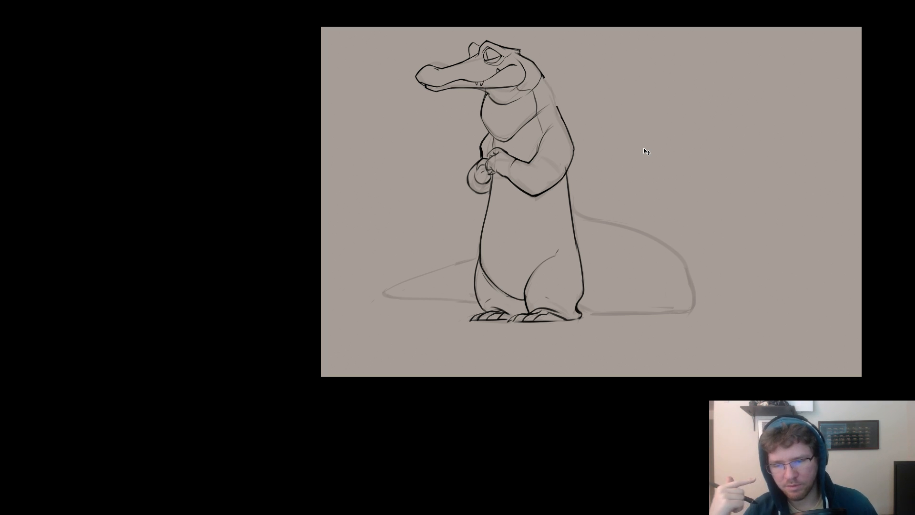
key("ctrl+shift+z")
key("ctrl+z")
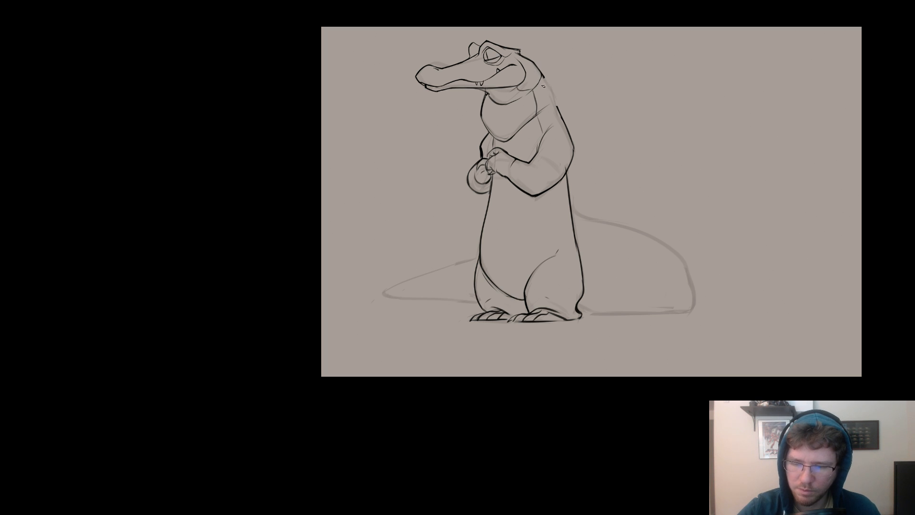
key("ctrl+z")
left_click_drag(535, 67, 558, 109)
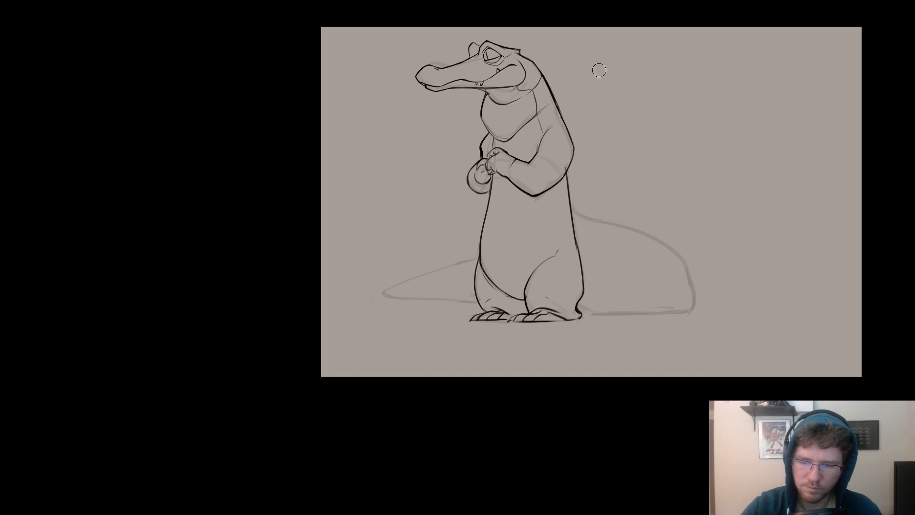
Ink the tail's upper contour from the lower back, curving over the hump towards its rear bend.
left_click_drag(613, 192, 631, 188)
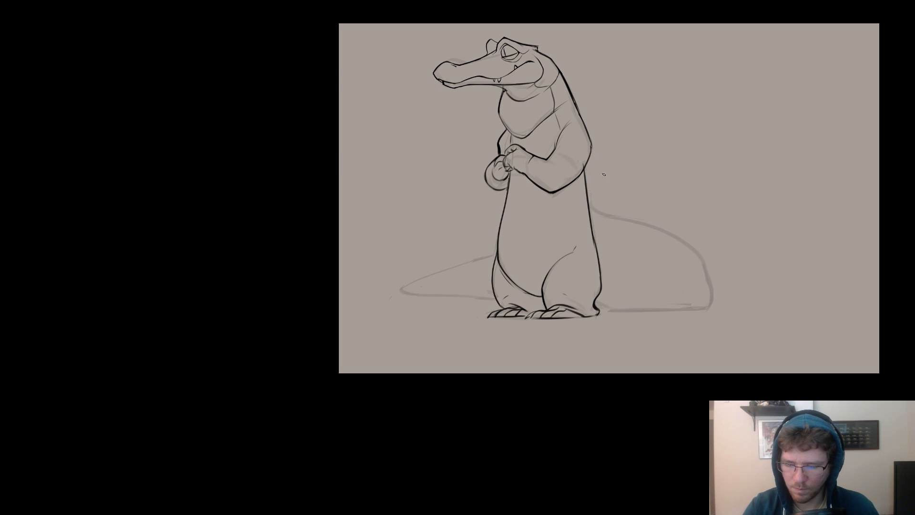
mouse_move(643, 218)
left_mouse_down()
mouse_move(427, 186)
mouse_move(493, 221)
left_mouse_up()
key("ctrl+z")
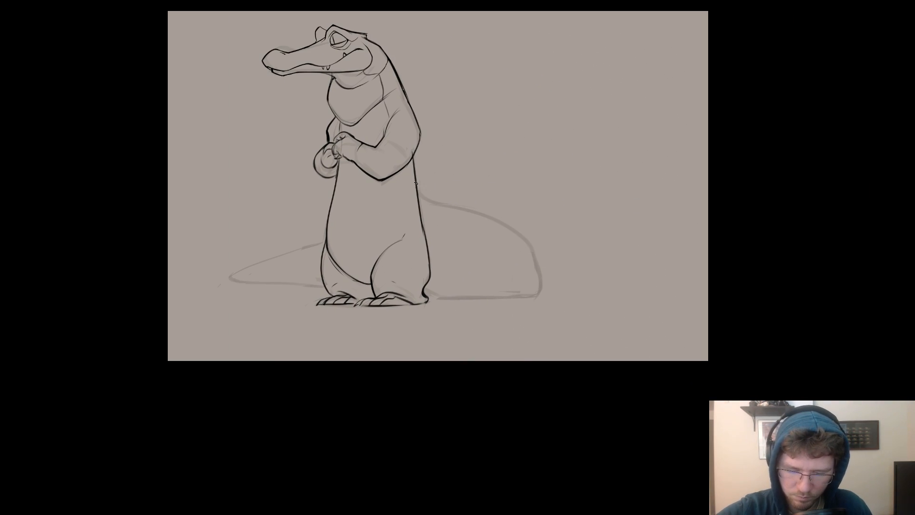
mouse_move(417, 186)
left_mouse_down()
mouse_move(493, 222)
mouse_move(540, 263)
left_mouse_up()
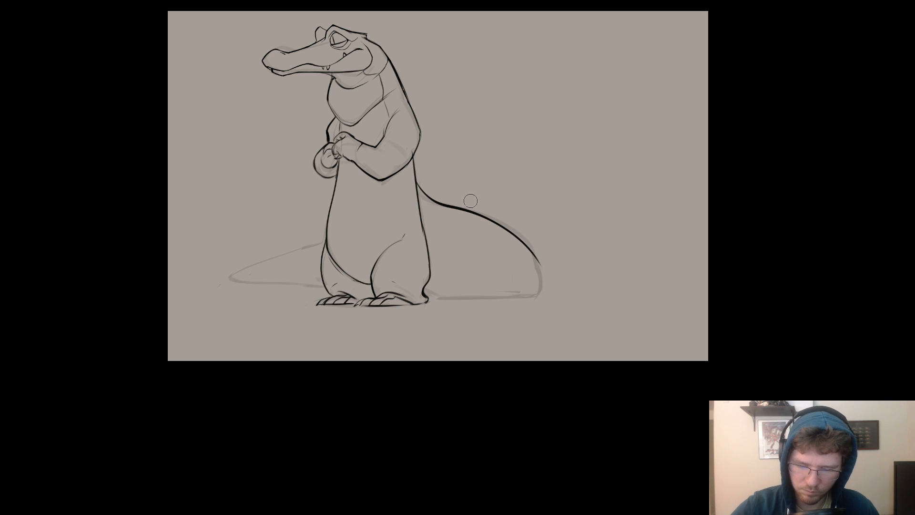
Select and transform the tail's upper curve to fit the rough sketch, and extend its outline down the rear bend.
mouse_move(420, 181)
left_mouse_down()
mouse_move(546, 298)
mouse_move(417, 181)
left_mouse_up()
key("ctrl+t")
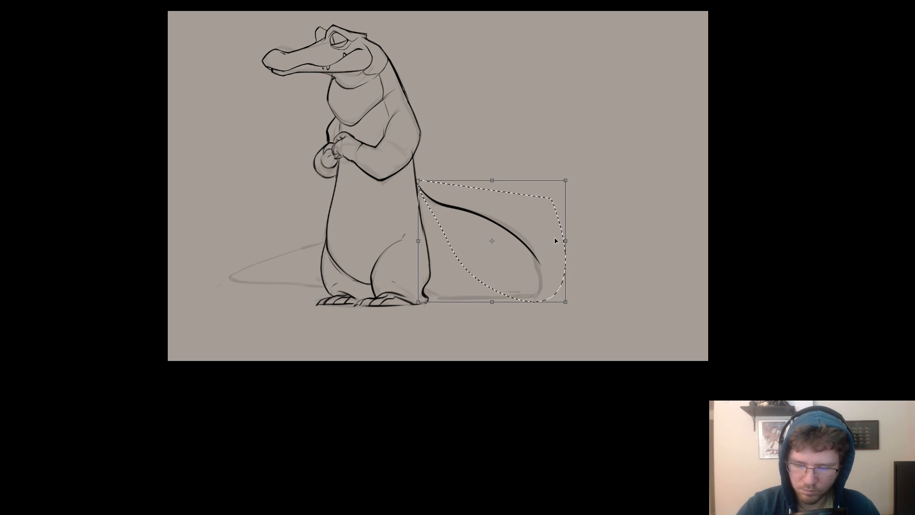
left_click_drag(566, 243, 540, 299)
key("Return")
key("ctrl+d")
key("e")
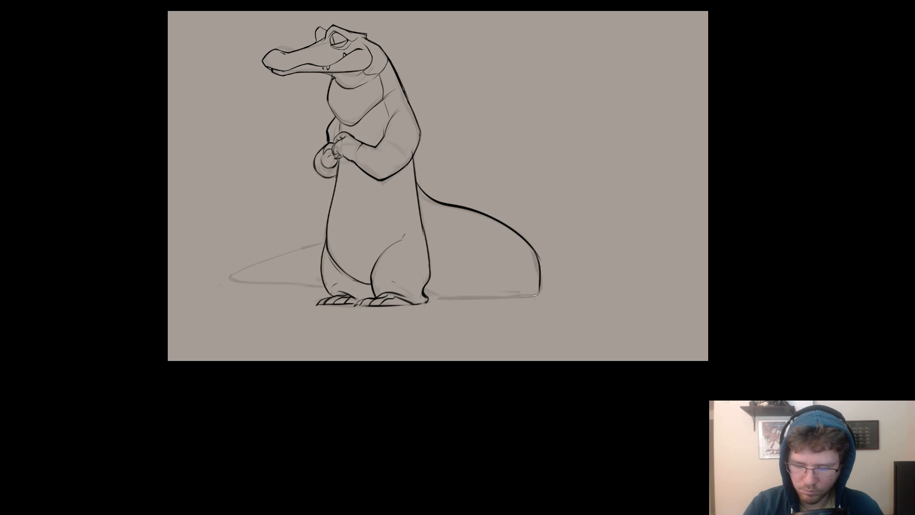
Ink the tail's bottom edge from the rear bend back to the heel, undoing stray strokes.
left_click_drag(578, 262, 768, 256)
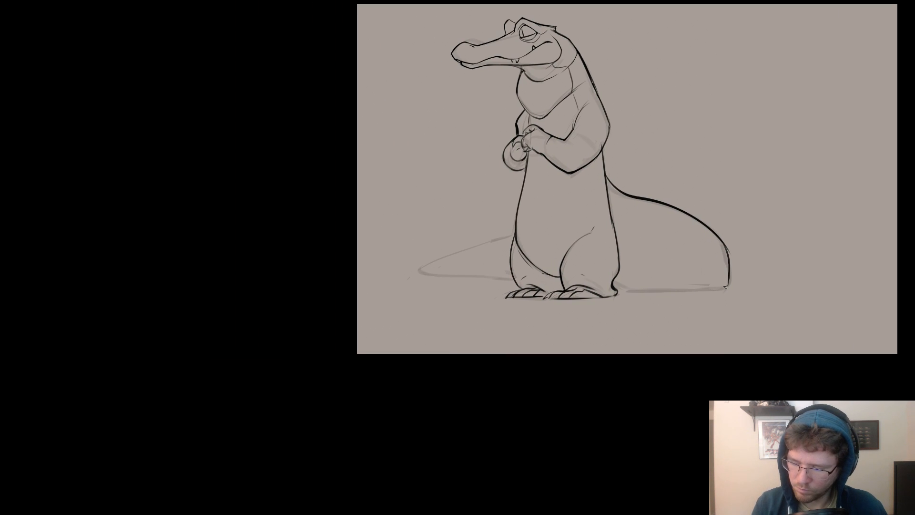
mouse_move(725, 287)
left_mouse_down()
mouse_move(620, 287)
mouse_move(637, 276)
mouse_move(625, 277)
left_mouse_up()
key("ctrl+z")
key("ctrl+z")
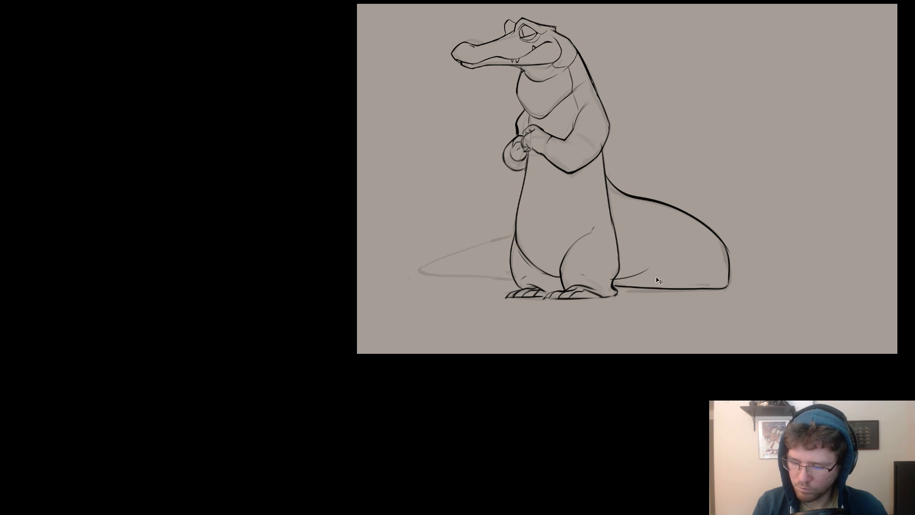
key("ctrl+z")
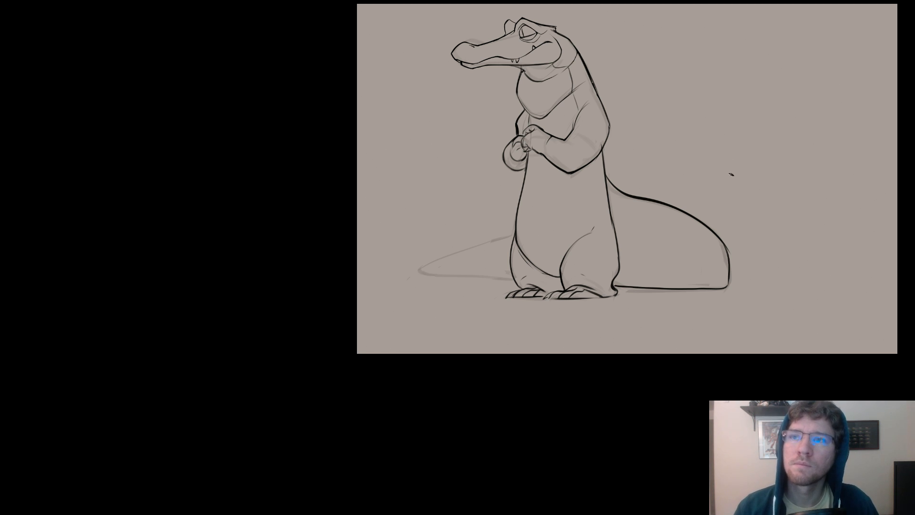
Redraw the tail's bottom edge as a straighter ground line between the heel and the rear bend.
mouse_move(806, 162)
left_mouse_down()
mouse_move(740, 171)
mouse_move(776, 162)
left_mouse_up()
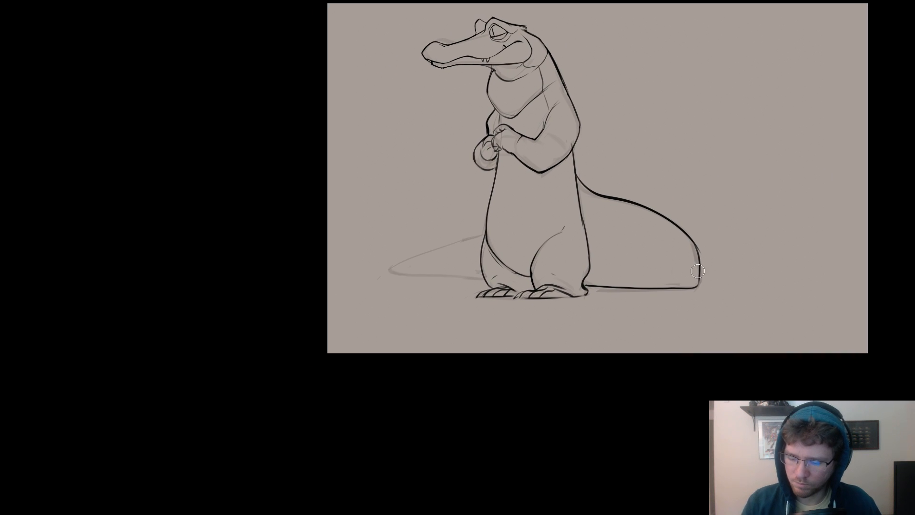
mouse_move(699, 289)
left_mouse_down()
mouse_move(589, 286)
mouse_move(686, 288)
left_mouse_up()
key("ctrl+z")
left_click_drag(585, 286, 696, 285)
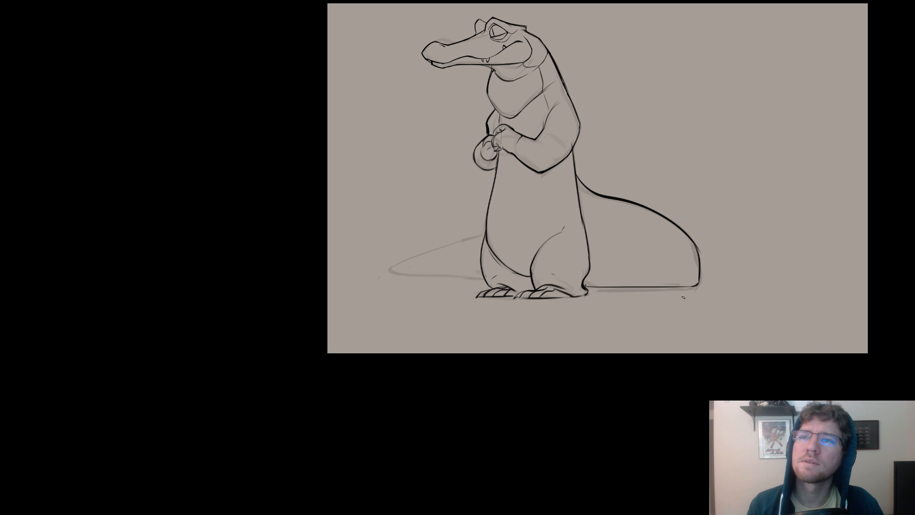
Ink the lower and upper edges of the tail tip on the belly side into a point, undoing misplaced strokes.
mouse_move(666, 294)
left_mouse_down()
mouse_move(683, 290)
mouse_move(682, 304)
mouse_move(669, 300)
mouse_move(760, 286)
mouse_move(760, 304)
left_mouse_up()
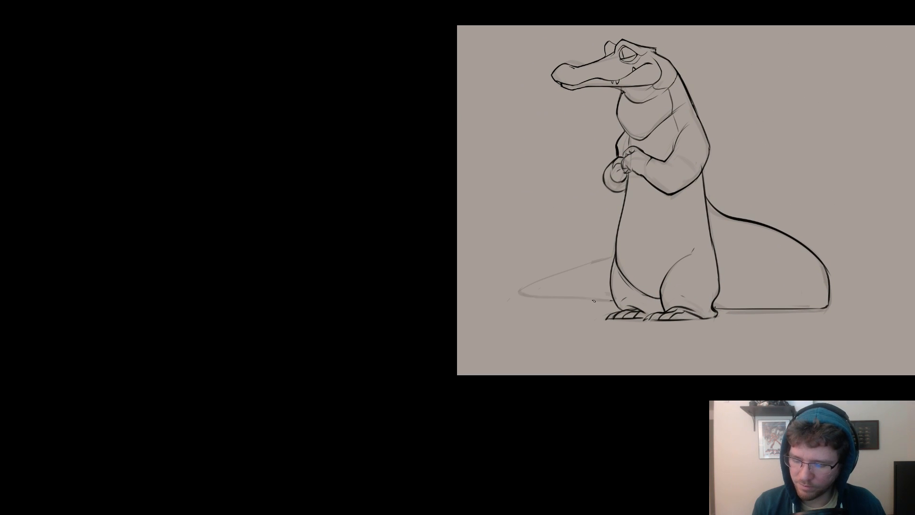
left_click_drag(610, 299, 526, 295)
key("ctrl+z")
left_click_drag(611, 300, 534, 296)
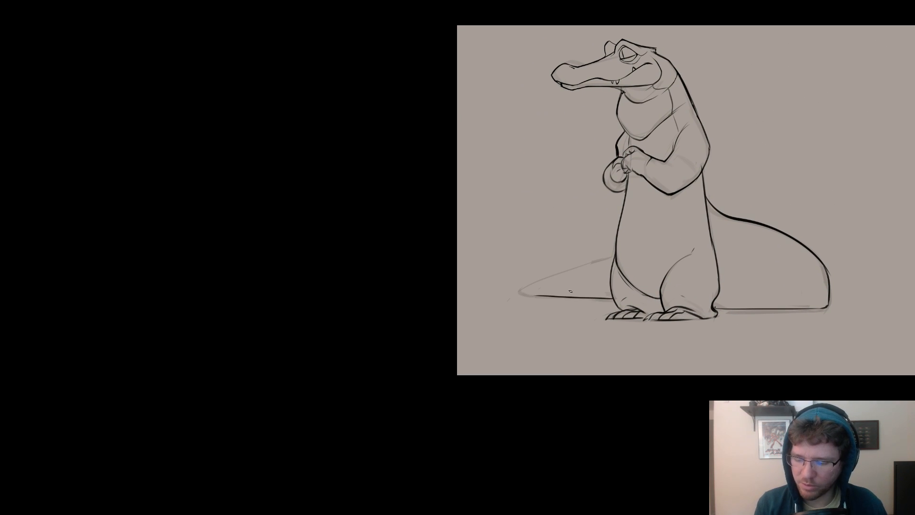
key("ctrl+z")
mouse_move(610, 299)
left_mouse_down()
mouse_move(524, 297)
mouse_move(589, 299)
mouse_move(535, 297)
left_mouse_up()
key("ctrl+z")
key("ctrl+z")
mouse_move(614, 300)
left_mouse_down()
mouse_move(527, 300)
mouse_move(562, 279)
mouse_move(521, 293)
mouse_move(607, 258)
mouse_move(529, 289)
left_mouse_up()
key("ctrl+z")
key("ctrl+z")
key("ctrl+z")
left_click_drag(614, 256, 519, 290)
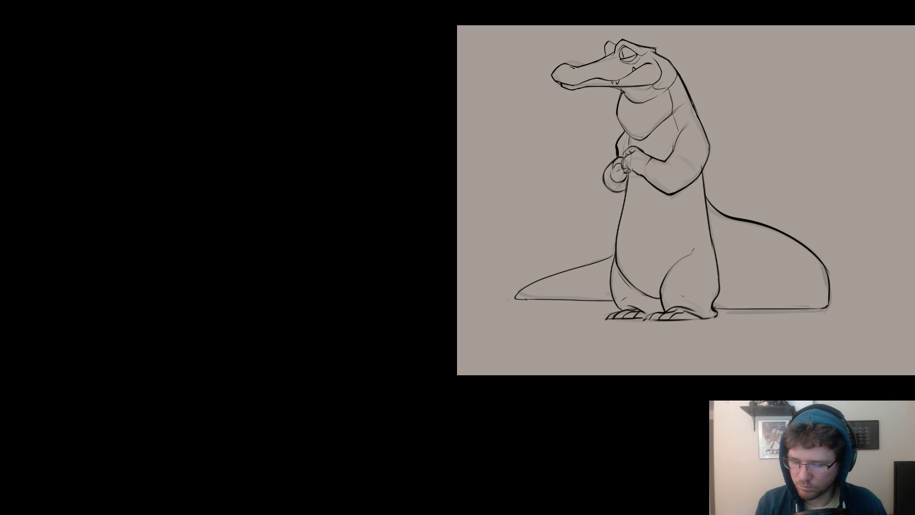
Draw small ridge bumps along the nape between the head and the near shoulder.
left_click_drag(695, 303, 517, 314)
left_click_drag(632, 274, 653, 279)
key("e")
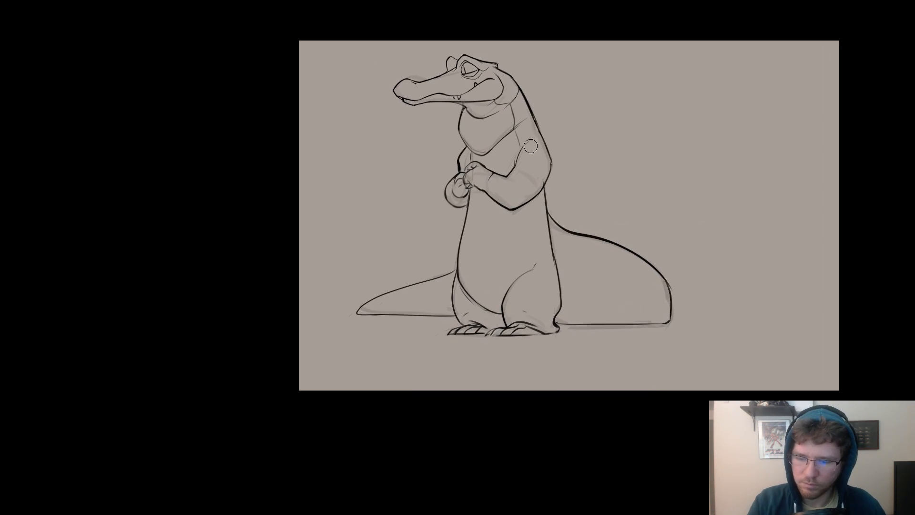
mouse_move(530, 145)
left_mouse_down()
mouse_move(521, 159)
mouse_move(634, 141)
left_mouse_up()
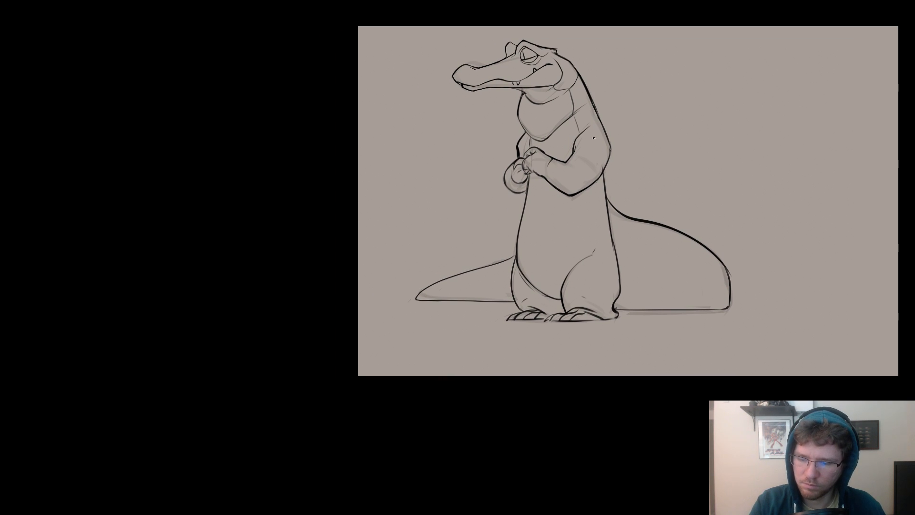
left_click_drag(589, 88, 385, 121)
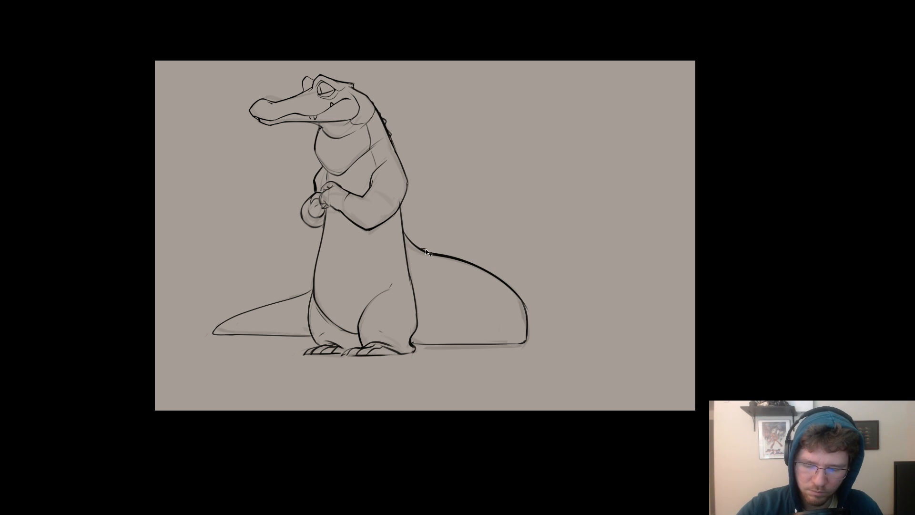
left_click_drag(422, 251, 432, 252)
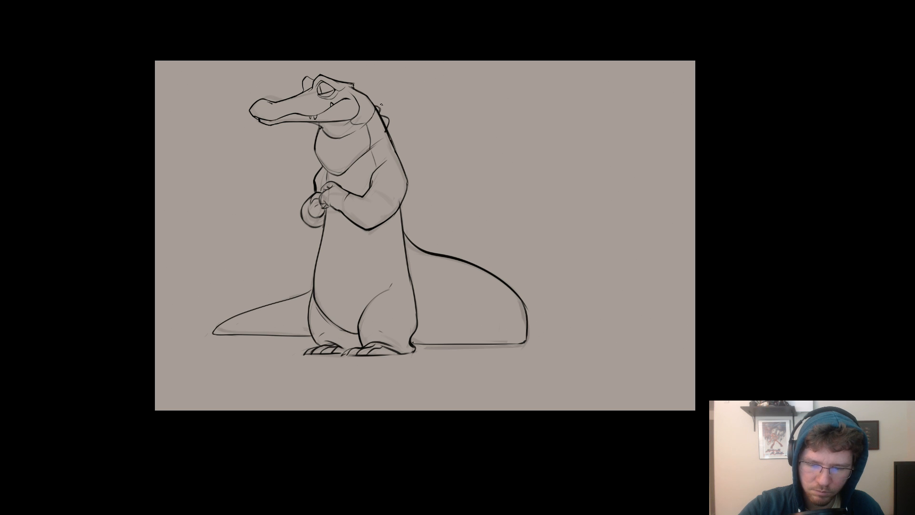
Switch to Spotify and open the Gaming category from the Browse overview.
key("alt+Tab")
key("Tab")
key("Tab")
key("Tab")
key("Tab")
key("shift+Tab")
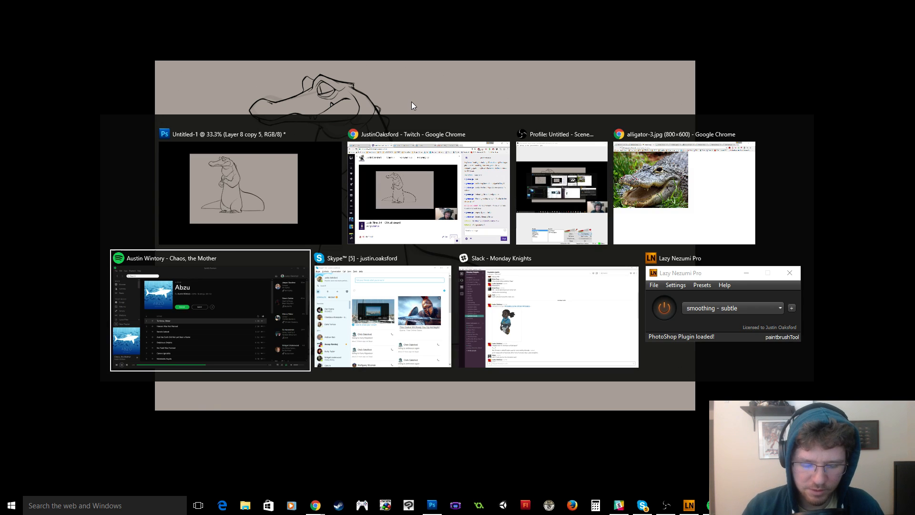
left_click(74, 107)
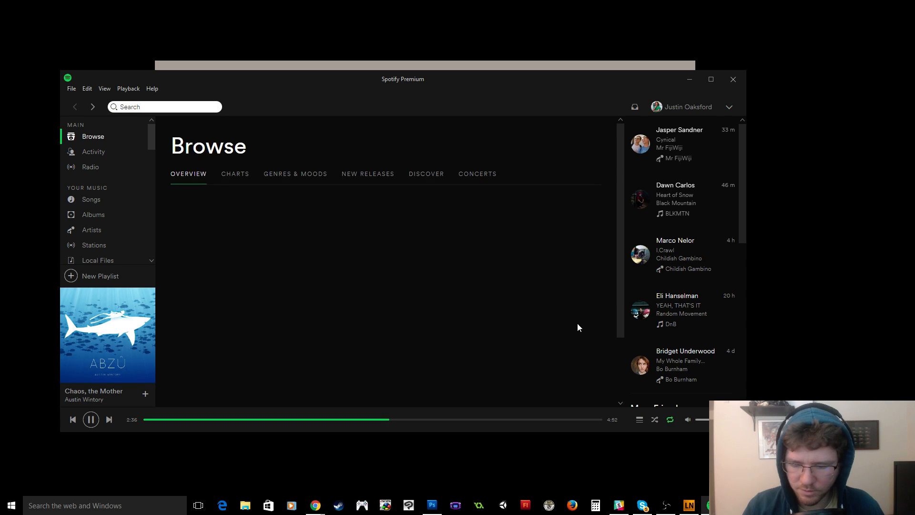
scroll(529, 282, "down", 15)
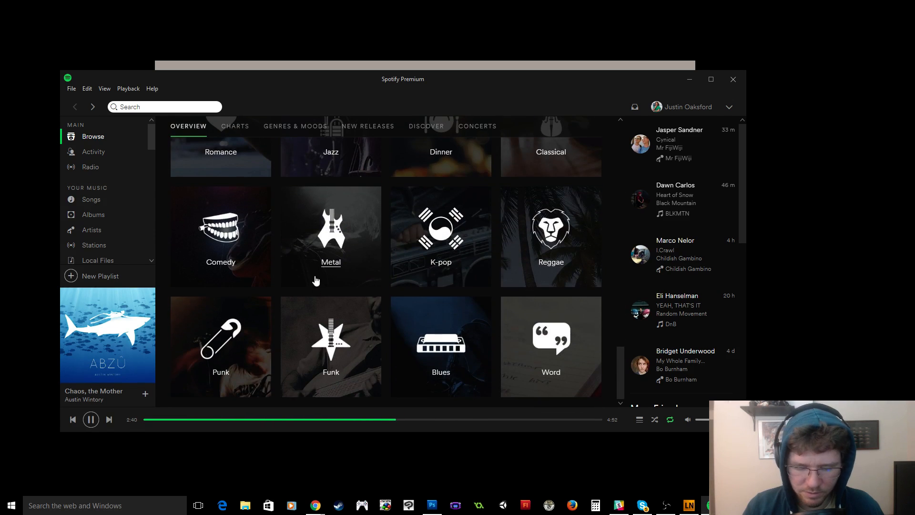
scroll(305, 279, "up", 5)
scroll(289, 279, "up", 3)
left_click(323, 258)
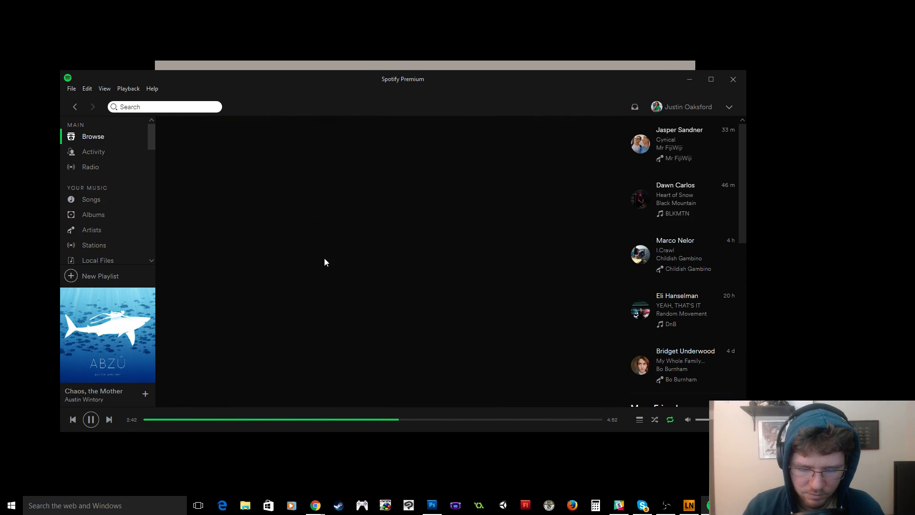
Play the Red Dead Redemption Original Soundtrack from the full list of original game soundtracks, and minimize Spotify.
scroll(324, 230, "down", 10)
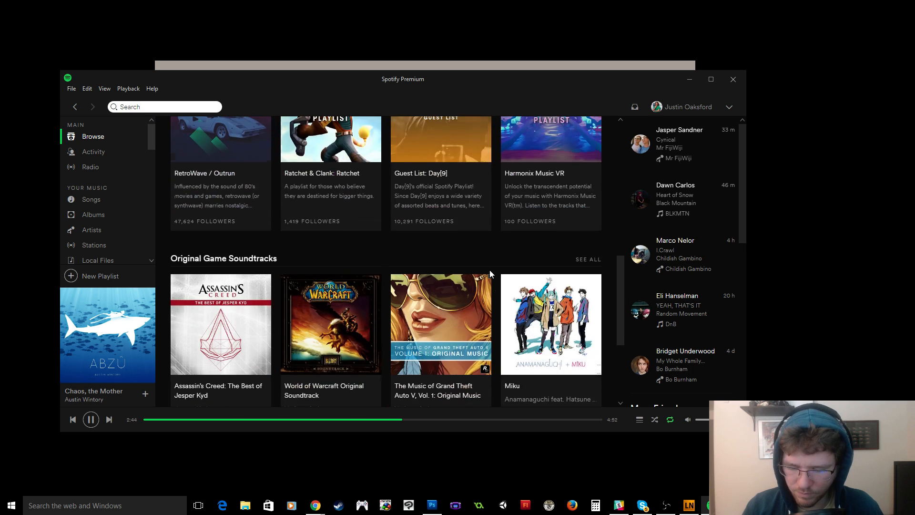
scroll(348, 266, "up", 8)
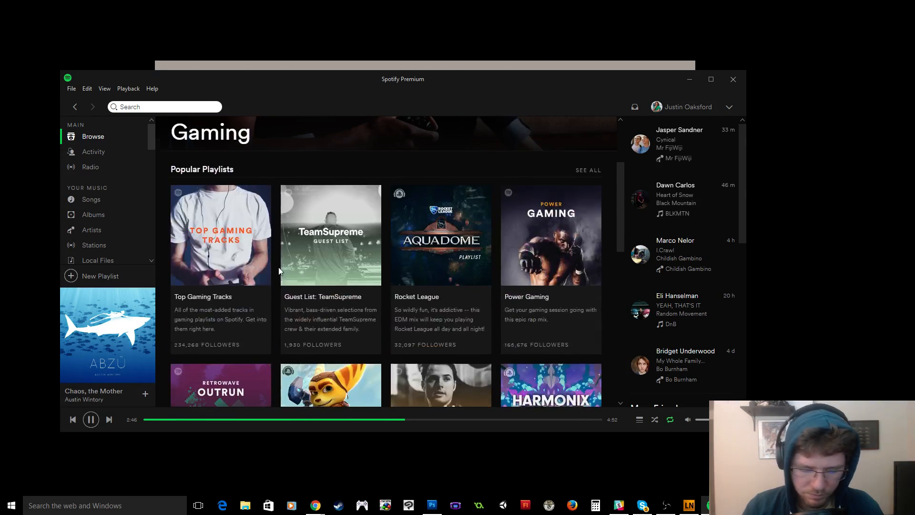
scroll(222, 328, "down", 4)
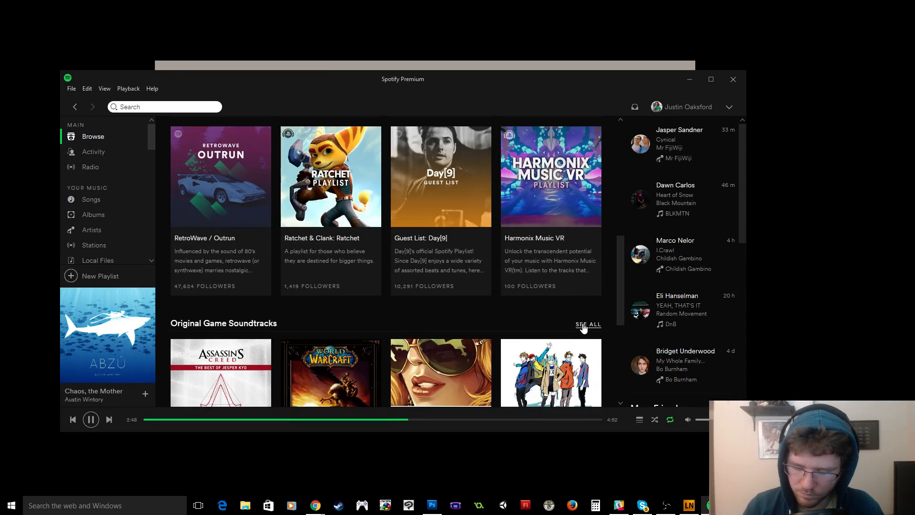
scroll(572, 333, "down", 8)
scroll(551, 261, "down", 12)
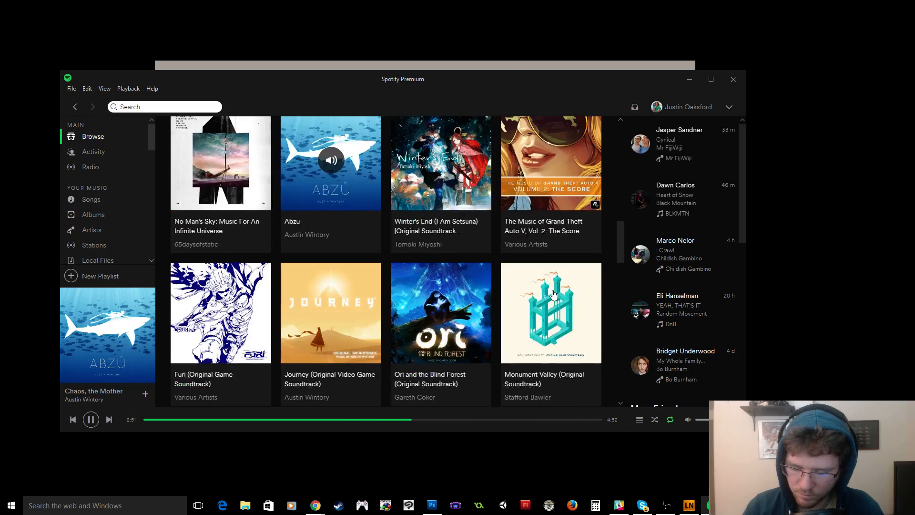
left_click(551, 227)
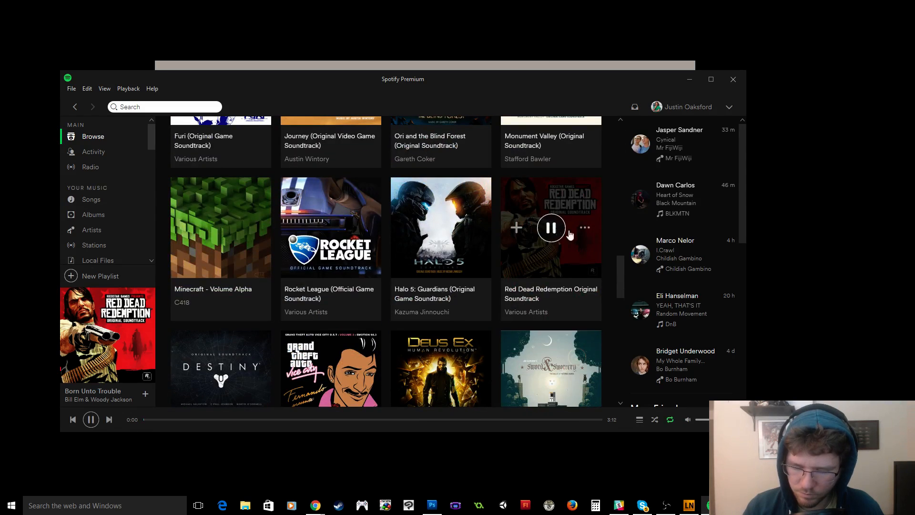
left_click(690, 80)
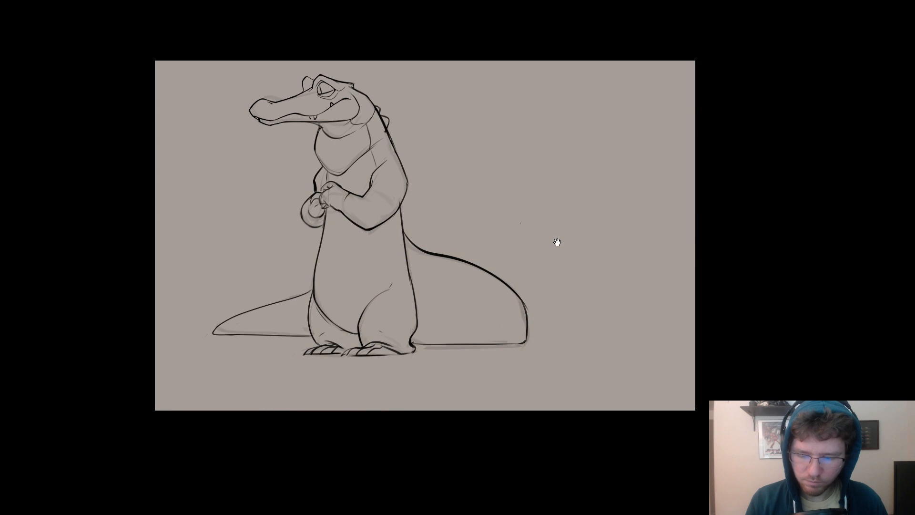
Redraw the outer contour of the near upper arm as a smoother, rounder curve down to the elbow.
mouse_move(556, 241)
left_mouse_down()
mouse_move(604, 236)
mouse_move(573, 242)
mouse_move(669, 248)
left_mouse_up()
left_click_drag(598, 251, 562, 250)
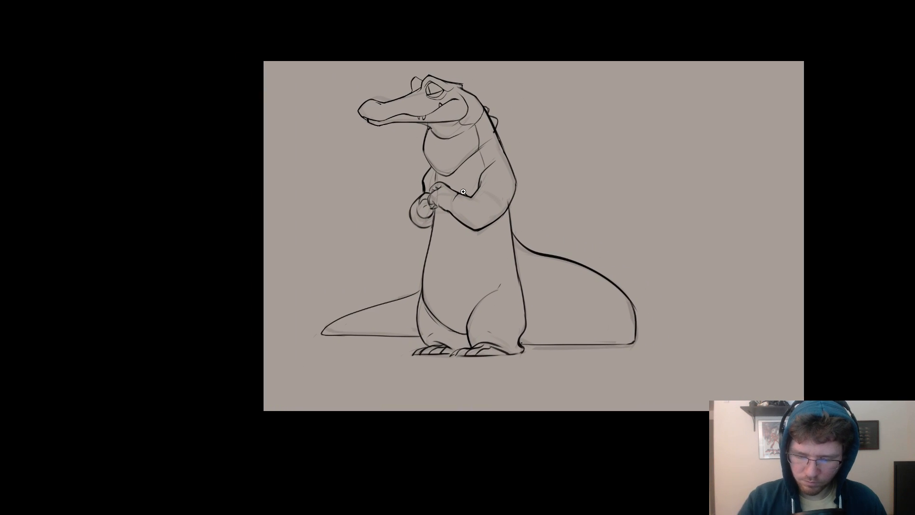
left_click(477, 191, "ctrl")
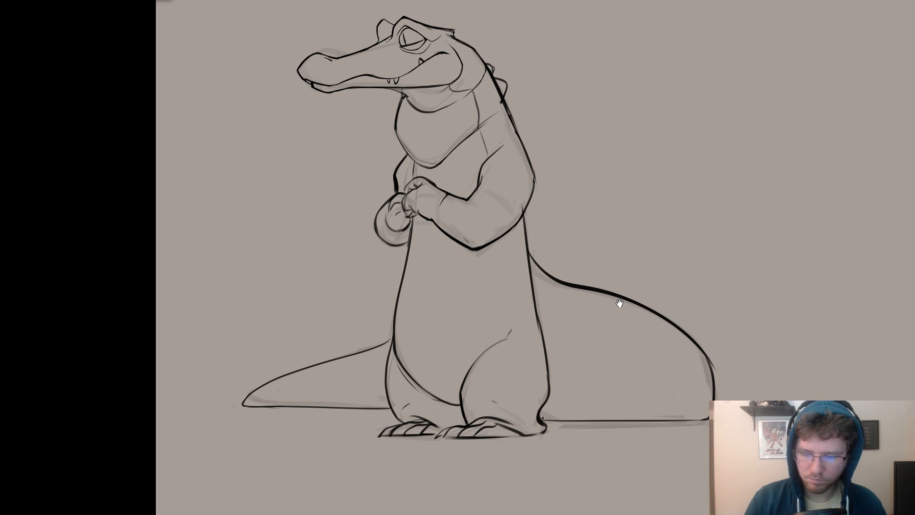
mouse_move(664, 318)
left_mouse_down()
mouse_move(601, 292)
mouse_move(593, 317)
left_mouse_up()
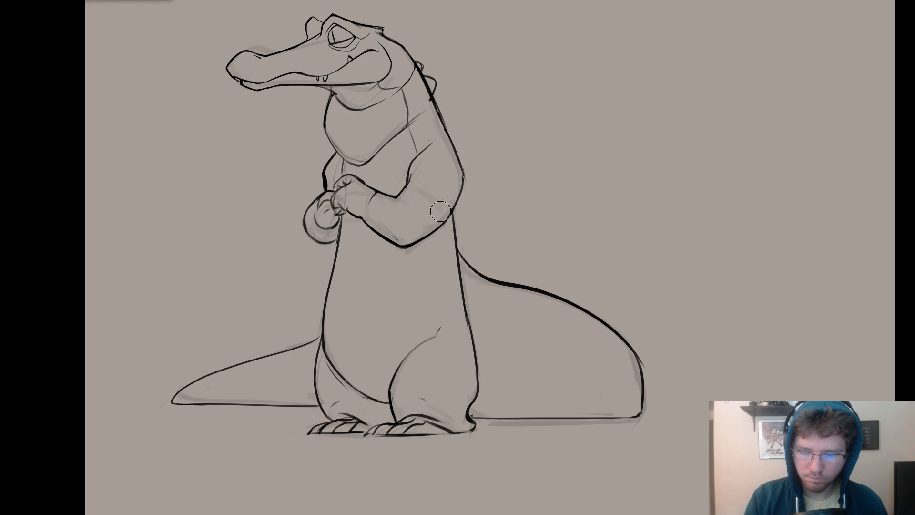
left_click_drag(458, 159, 457, 203)
key("ctrl+z")
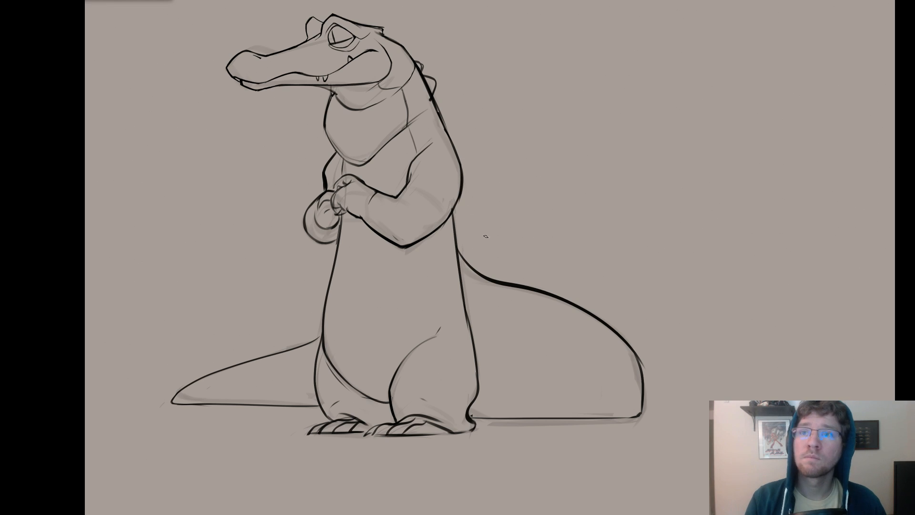
Draw a row of three small ridge bumps along the upper slope of the near tail section behind the back.
left_click(566, 241, "alt")
left_click_drag(592, 266, 628, 289)
left_click(607, 239, "ctrl")
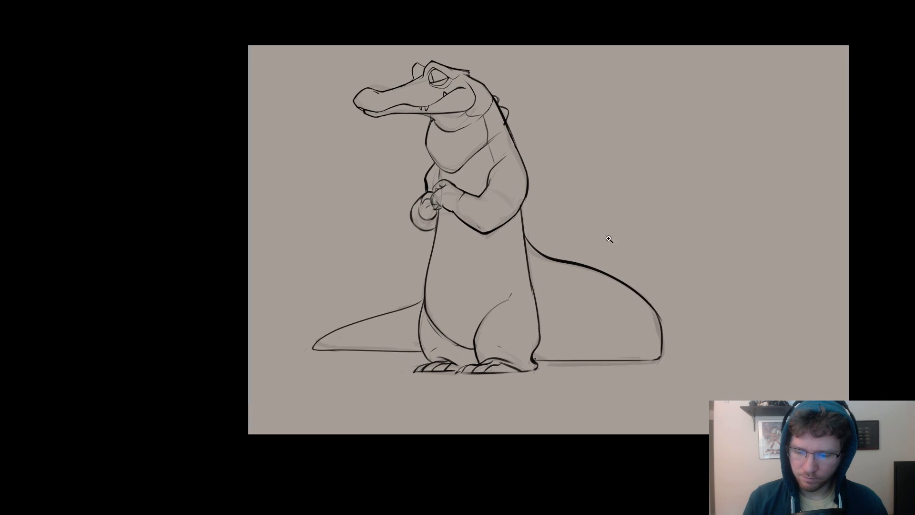
mouse_move(526, 257)
left_mouse_down()
mouse_move(551, 251)
mouse_move(558, 263)
mouse_move(522, 251)
mouse_move(571, 269)
left_mouse_up()
key("ctrl+z")
key("ctrl+z")
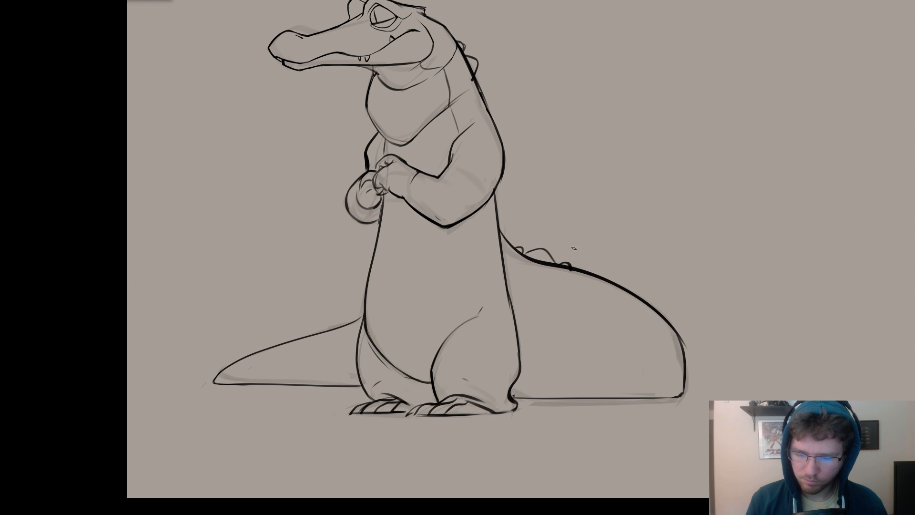
key("ctrl+z")
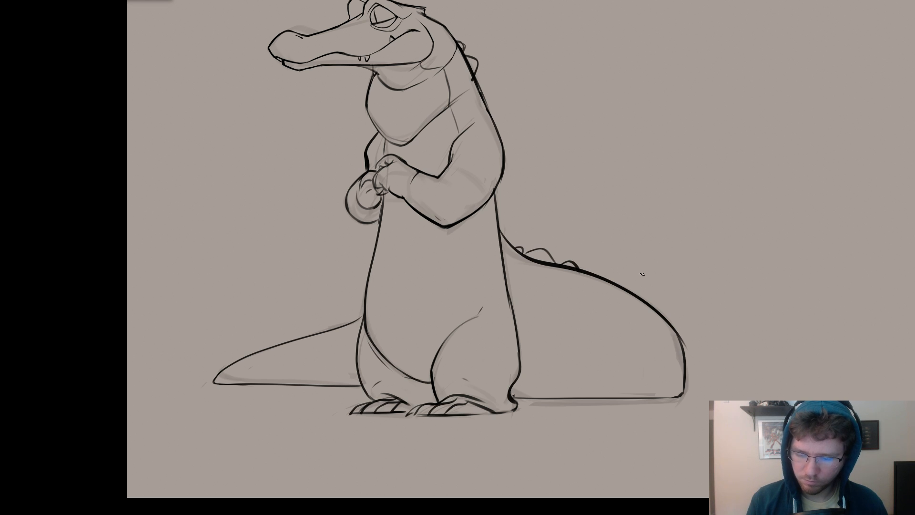
Draw two small ridge bumps on top of the far tail section, near where it meets the leg.
left_click_drag(659, 330, 755, 311)
left_click_drag(430, 307, 391, 320)
key("ctrl+z")
left_click_drag(676, 303, 588, 329)
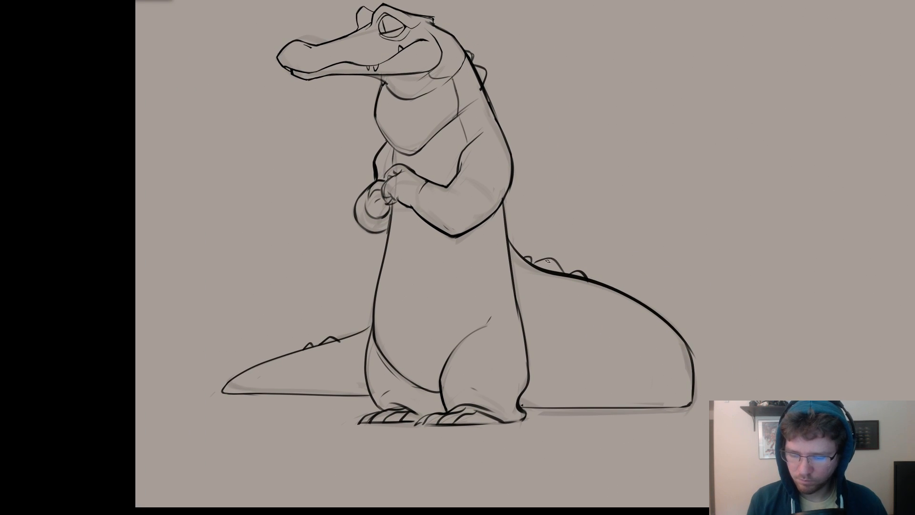
Clean up the existing tail bumps and add one more small ridge bump farther along the near tail's outer curve.
left_click_drag(532, 262, 553, 260)
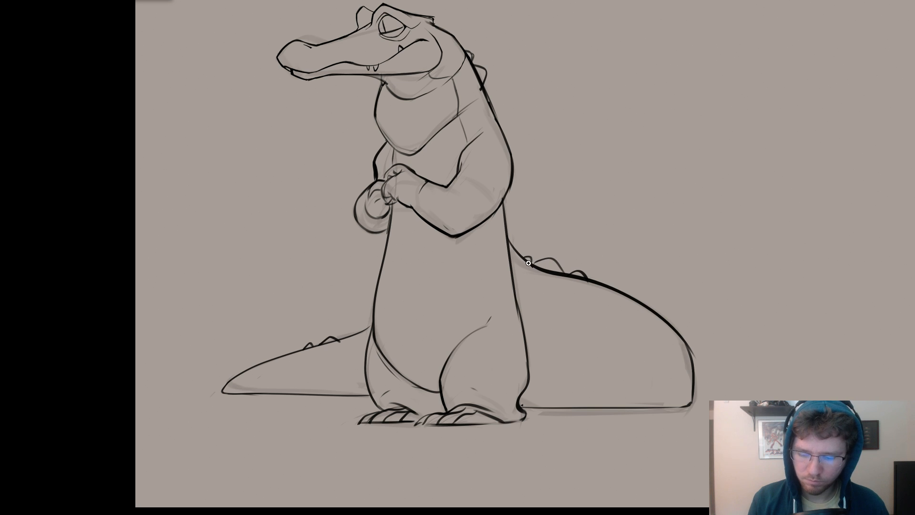
left_click_drag(530, 263, 559, 264)
key("ctrl+0")
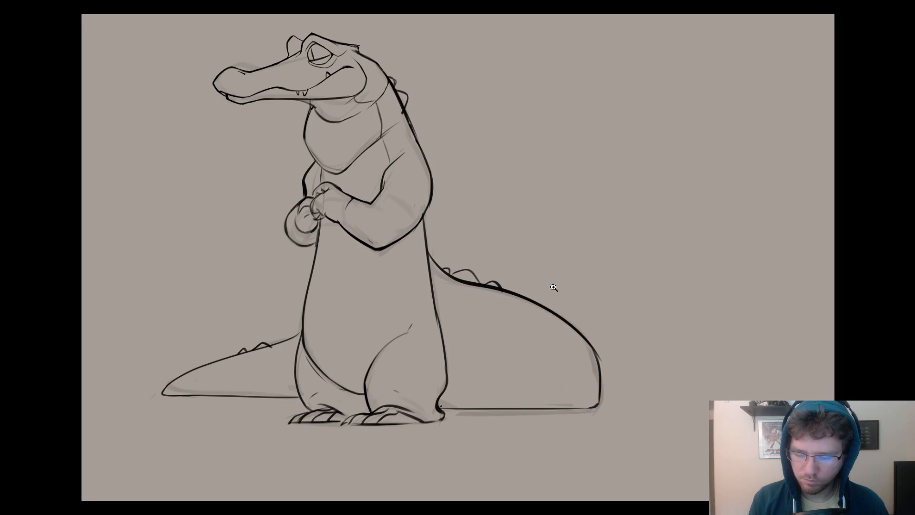
left_click_drag(501, 264, 591, 251)
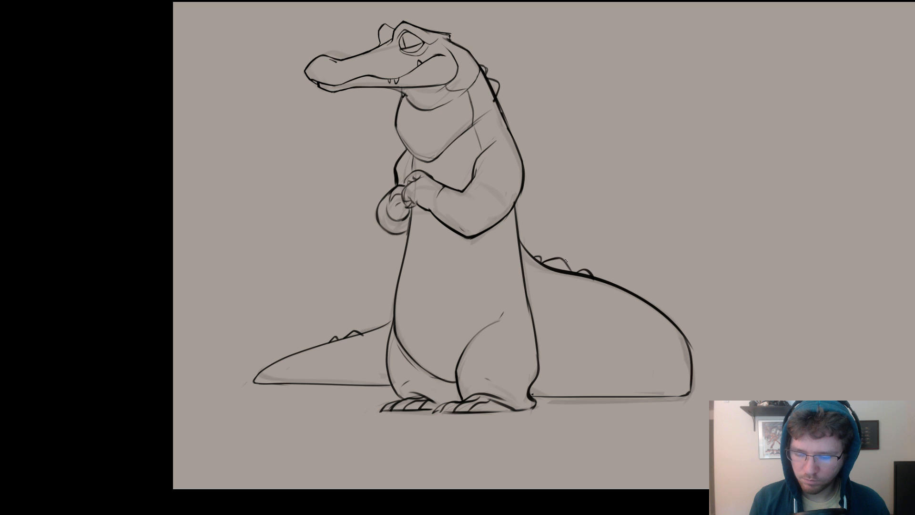
mouse_move(640, 298)
left_mouse_down()
mouse_move(651, 304)
mouse_move(645, 284)
left_mouse_up()
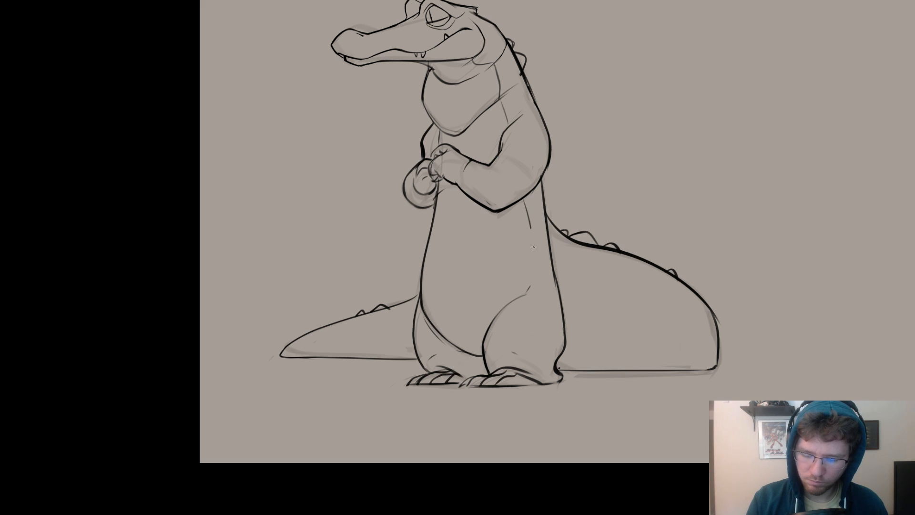
Draw the curved belly-side line inside the torso from below the near elbow down to the thigh.
left_click_drag(591, 234, 596, 284)
scroll(606, 234, "down", 3)
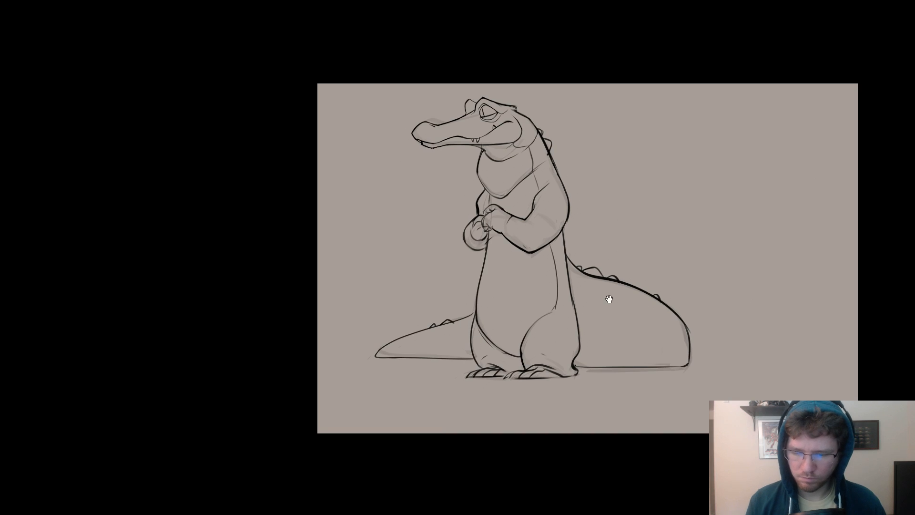
left_click_drag(638, 316, 614, 306)
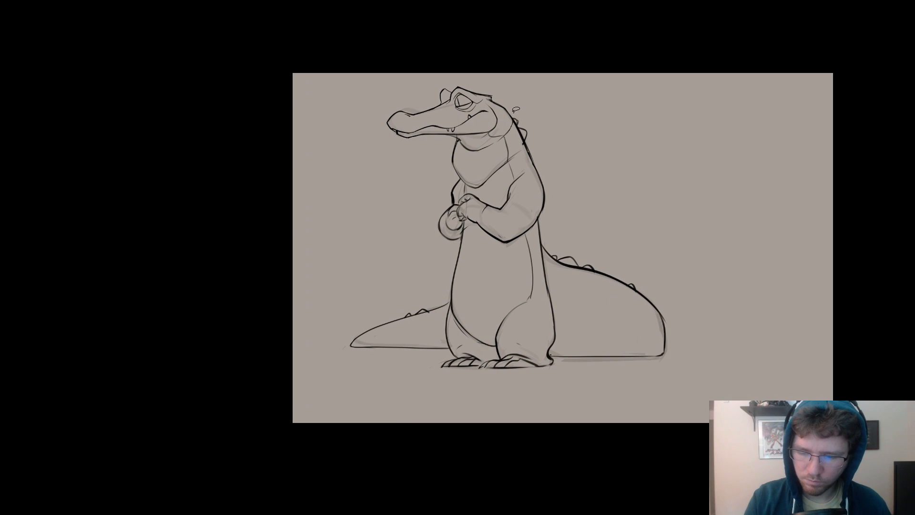
Select the crocodile's head and rotate it slightly so the snout tips downward.
mouse_move(514, 115)
left_mouse_down()
mouse_move(465, 159)
mouse_move(456, 140)
mouse_move(379, 151)
mouse_move(448, 78)
mouse_move(557, 88)
left_mouse_up()
key("ctrl+t")
key("Return")
key("ctrl+d")
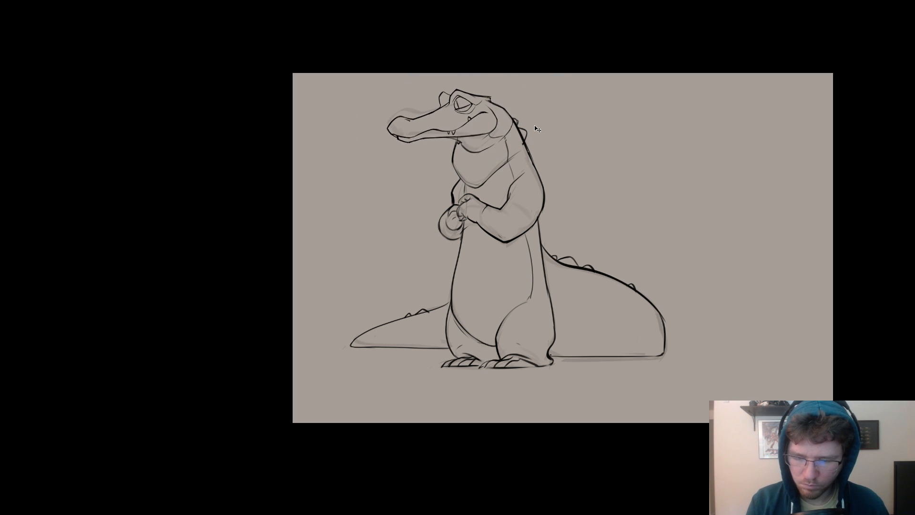
Draw a thin crease line along the near tail's lower edge and try a new outer contour for the far leg.
key("e")
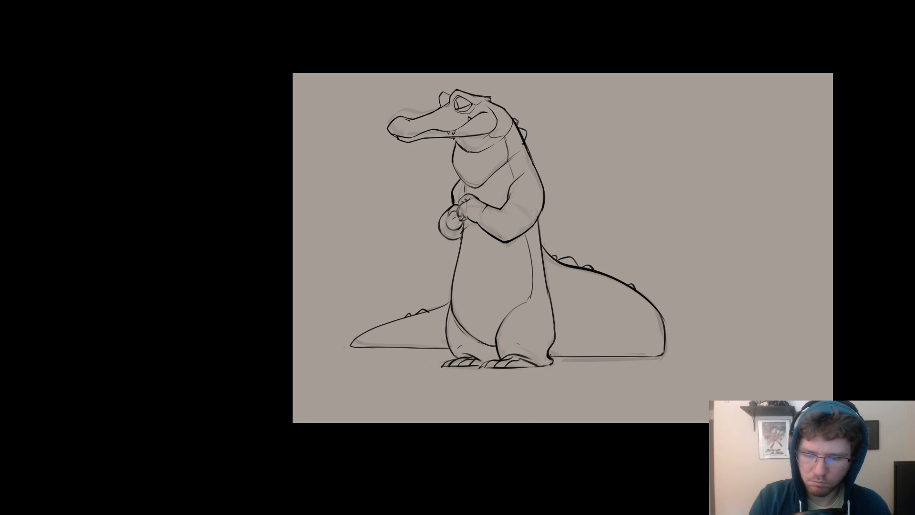
left_click_drag(557, 213, 575, 197)
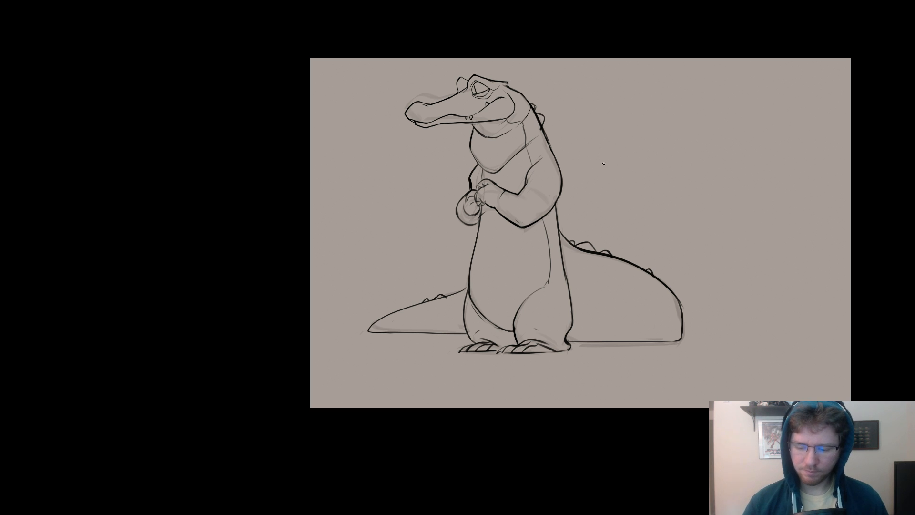
mouse_move(619, 192)
left_mouse_down()
mouse_move(618, 172)
mouse_move(589, 178)
left_mouse_up()
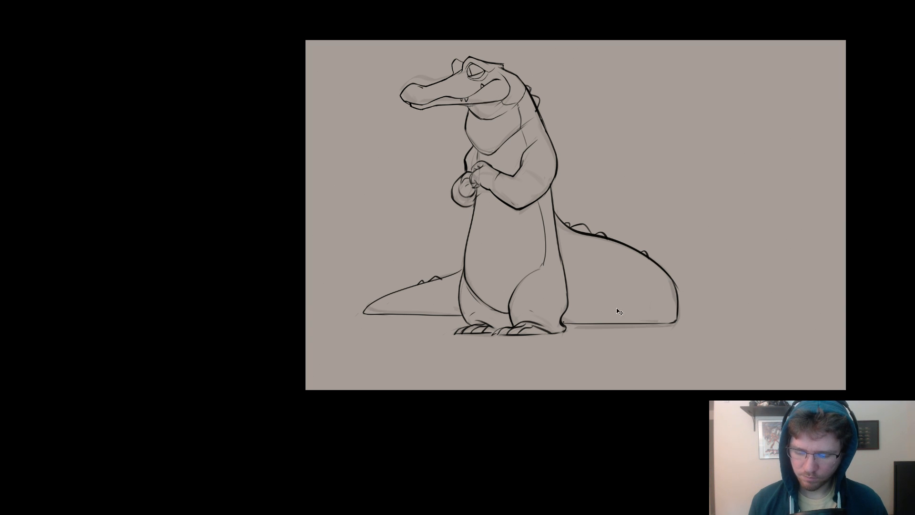
left_click_drag(604, 315, 671, 313)
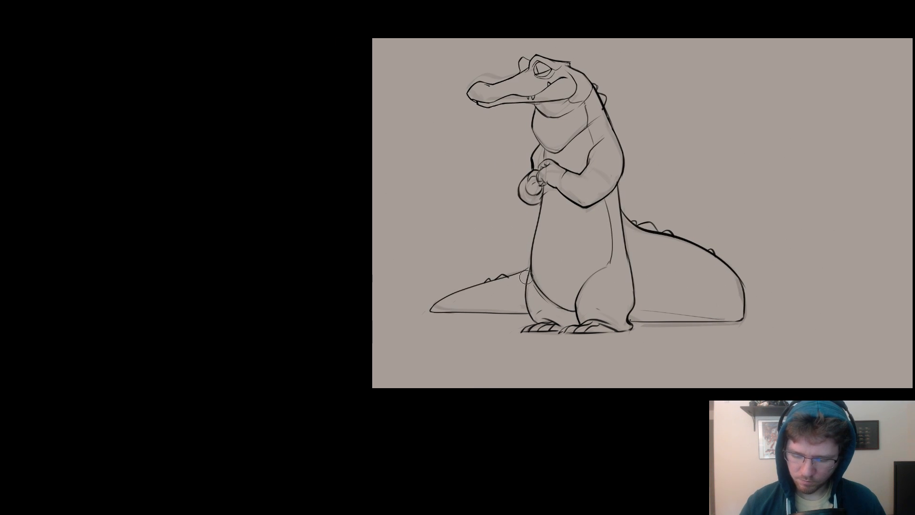
left_click_drag(529, 282, 540, 329)
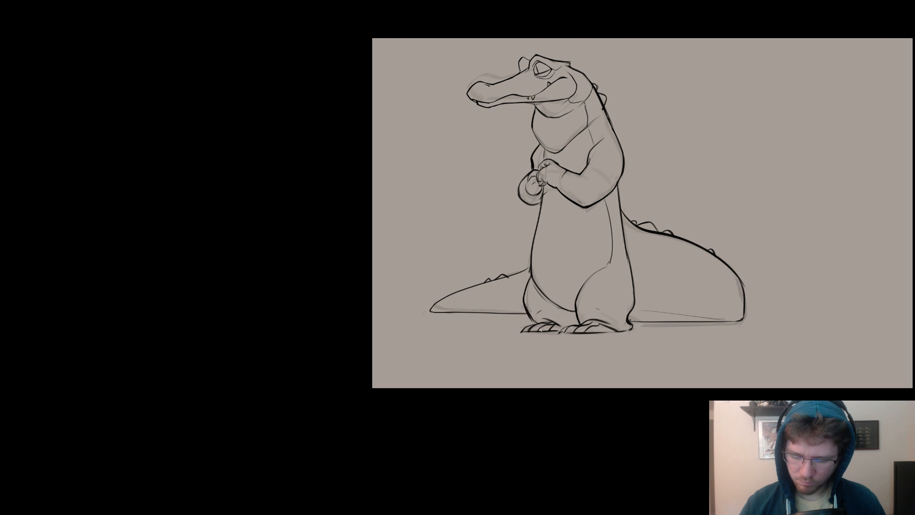
key("ctrl+z")
key("ctrl+z")
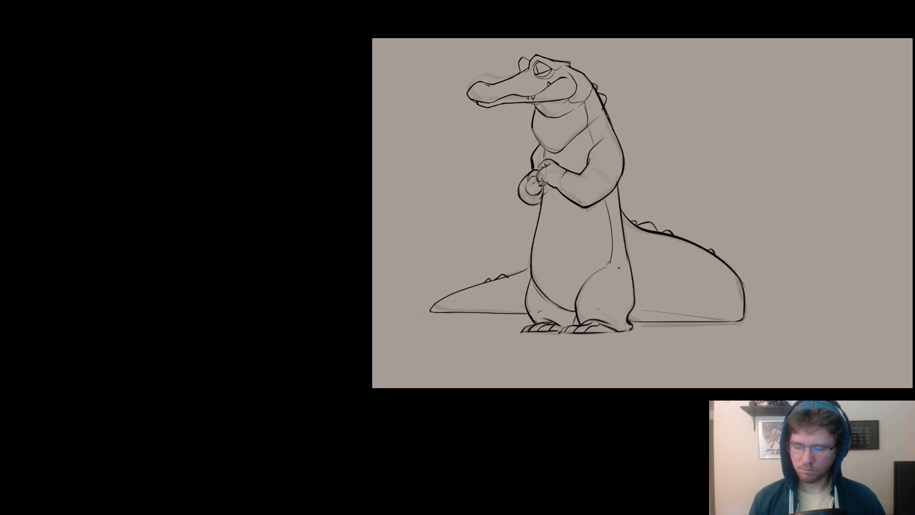
Add a short crease on the near thigh and thicken the back contour just below the near elbow.
left_click_drag(645, 282, 663, 301)
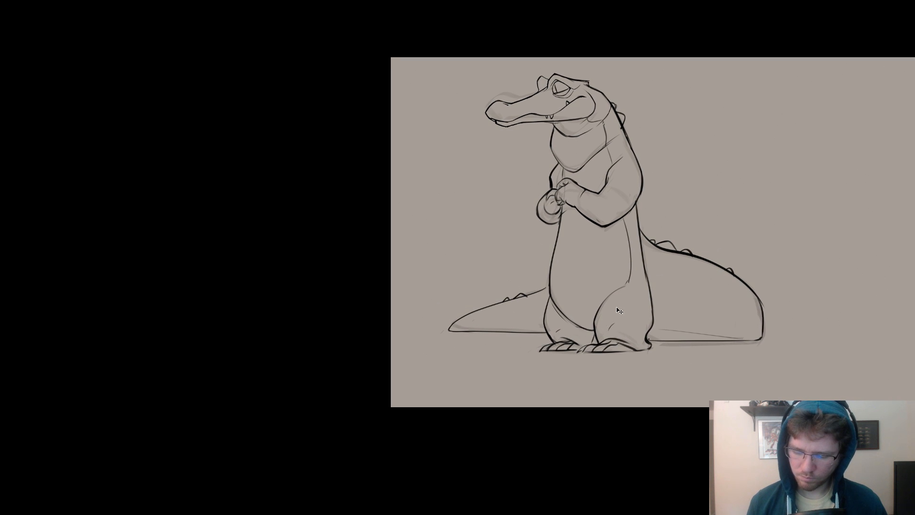
mouse_move(607, 327)
left_mouse_down()
mouse_move(619, 319)
mouse_move(601, 315)
left_mouse_up()
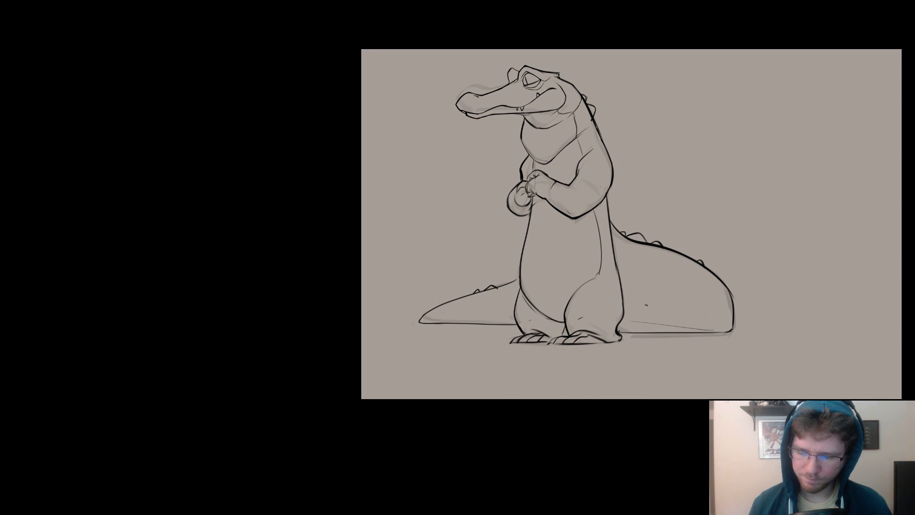
left_click_drag(546, 228, 412, 269)
key("ctrl+plus")
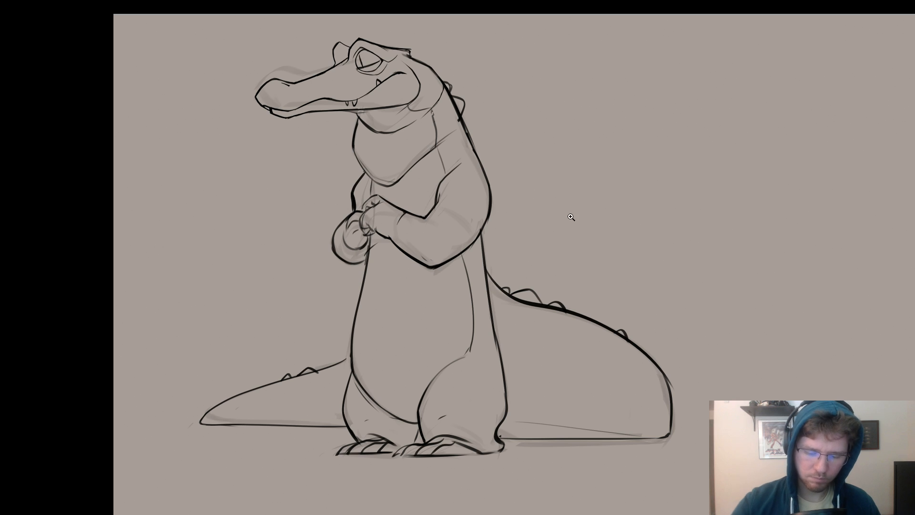
scroll(573, 220, "down", 2)
mouse_move(592, 231)
left_mouse_down()
mouse_move(621, 230)
mouse_move(616, 224)
left_mouse_up()
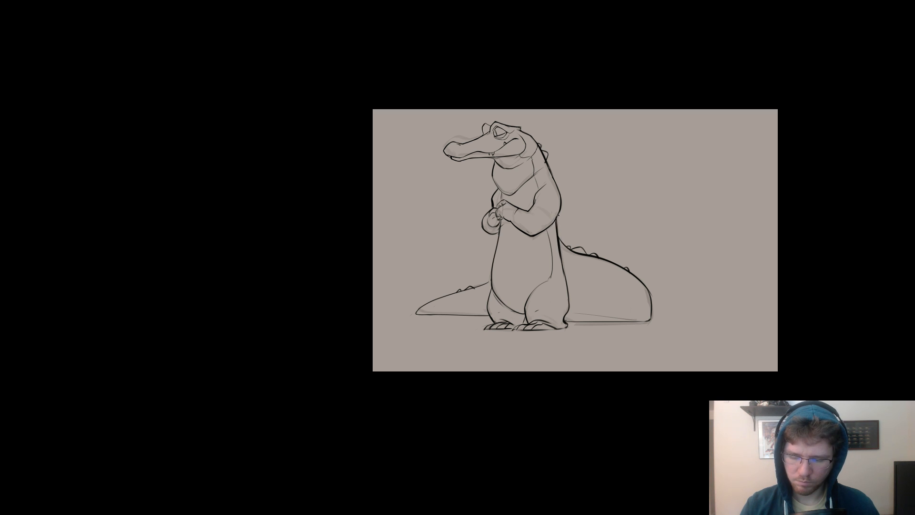
mouse_move(540, 221)
left_mouse_down()
mouse_move(560, 189)
mouse_move(513, 241)
left_mouse_up()
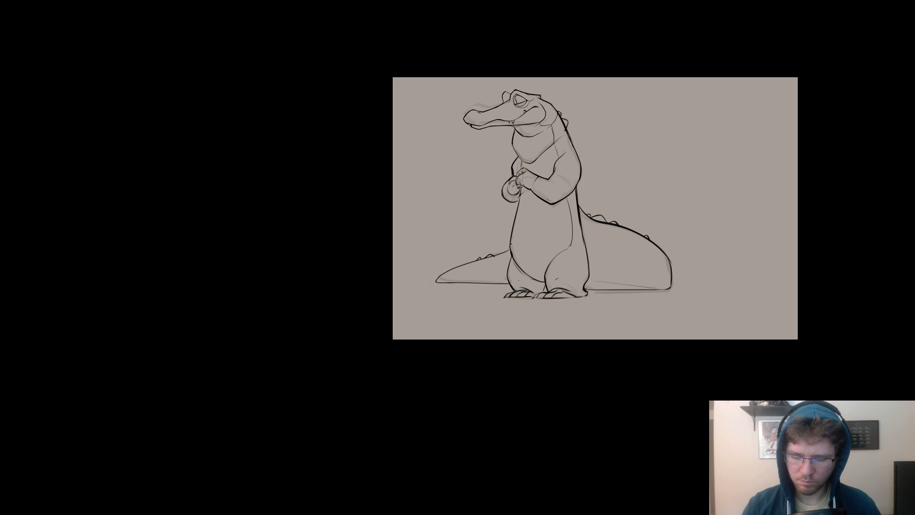
Bring the interface back and hide the faded rough sketch on Layer 10 so only the line art remains.
key("f")
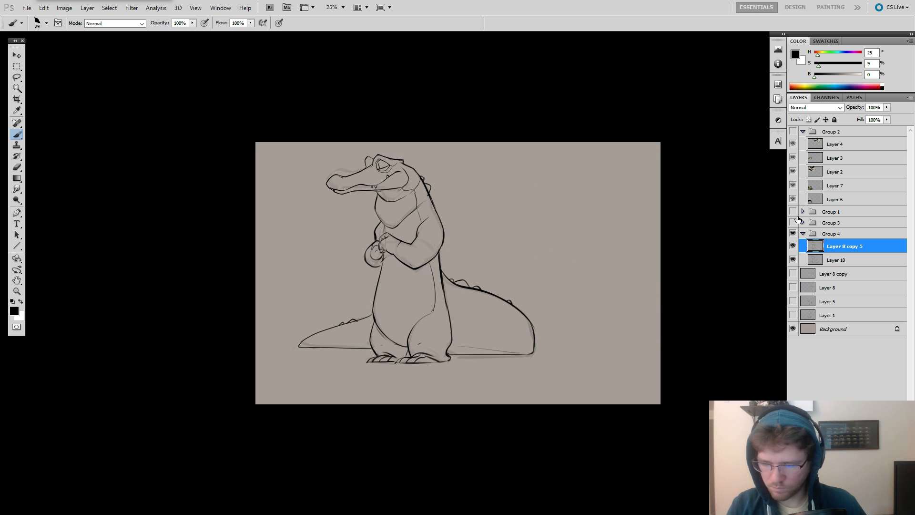
left_click(793, 260)
left_click_drag(620, 265, 601, 275)
left_click(508, 277, "ctrl")
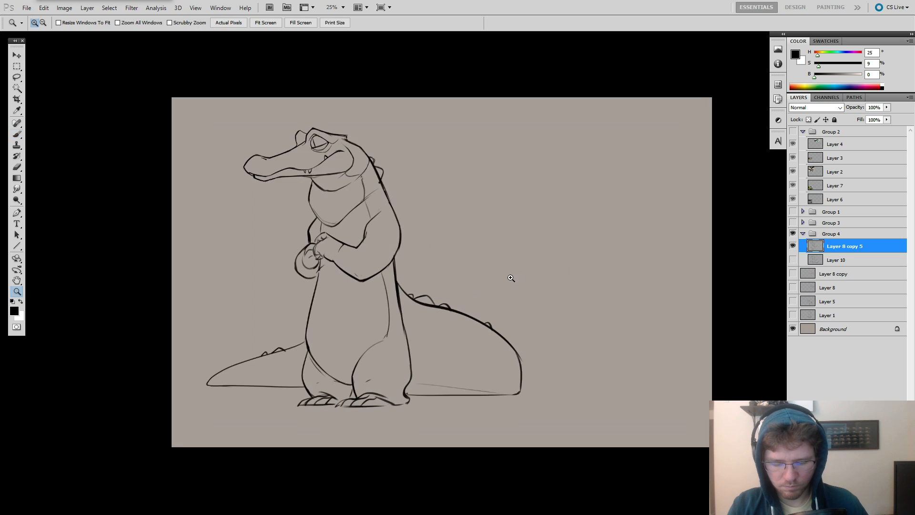
mouse_move(471, 277)
left_mouse_down()
mouse_move(595, 232)
mouse_move(622, 238)
left_mouse_up()
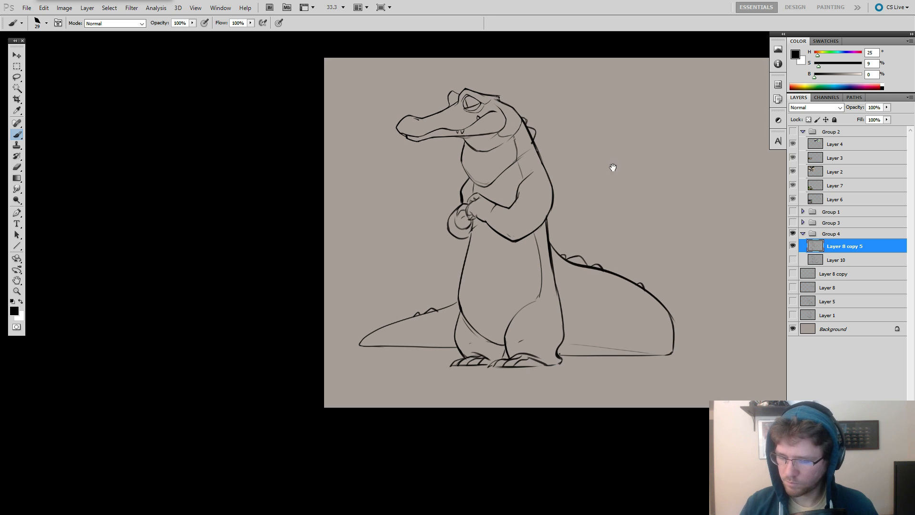
Duplicate the Layer 8 copy 5 line art, hide the original, and move the duplicate back toward the canvas centre.
left_click_drag(625, 325, 492, 328)
left_click_drag(465, 314, 652, 317)
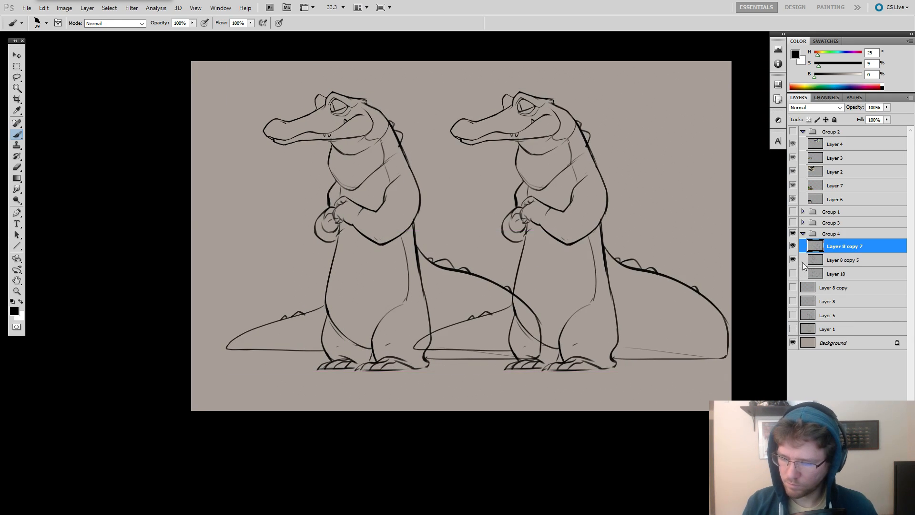
left_click(792, 260)
left_click_drag(735, 272, 630, 272)
Lasso the crocodile's head and place a copy of it in the empty space beside the figure.
key("l")
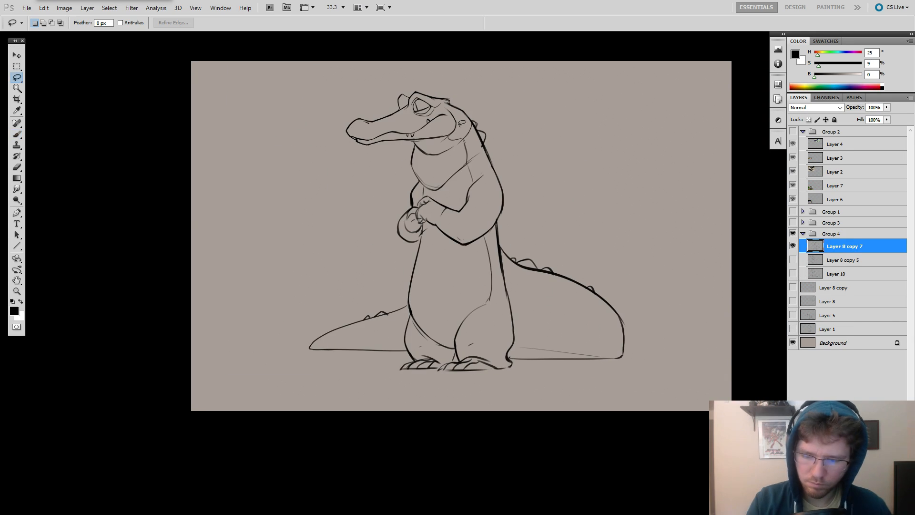
left_click_drag(461, 123, 576, 152)
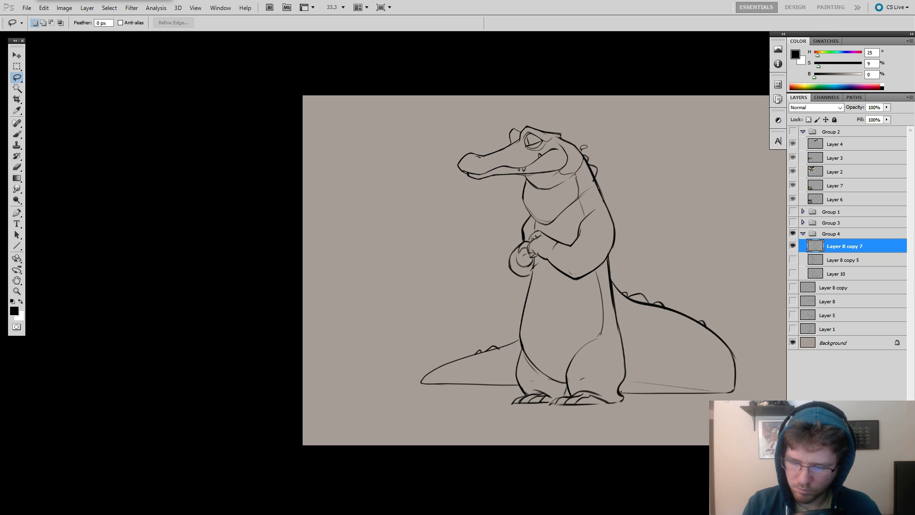
mouse_move(583, 147)
left_mouse_down()
mouse_move(569, 186)
mouse_move(521, 176)
mouse_move(586, 117)
mouse_move(506, 166)
mouse_move(376, 166)
mouse_move(680, 165)
left_mouse_up()
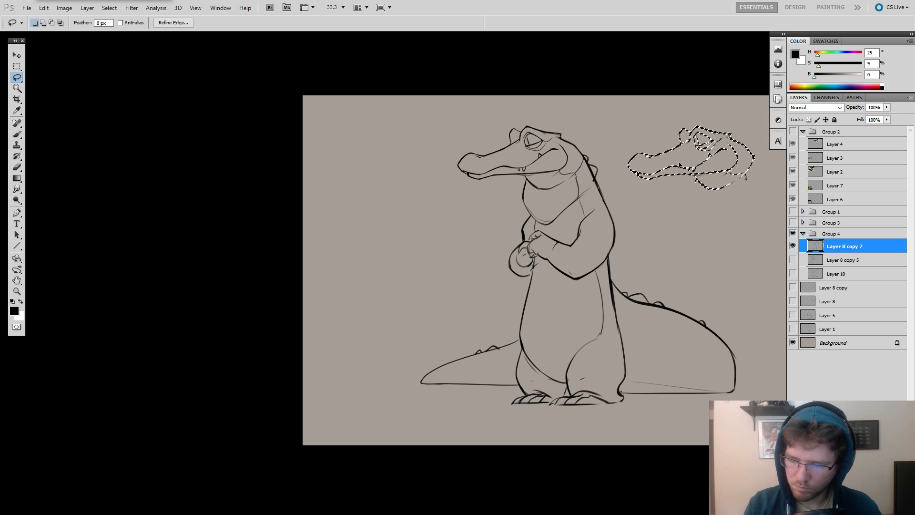
key("ctrl+d")
left_click_drag(628, 191, 522, 199)
key("b")
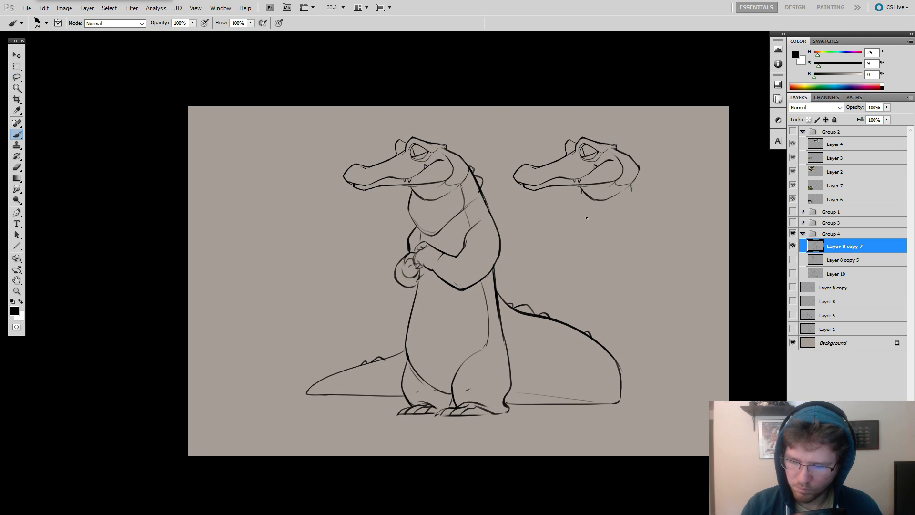
Duplicate the Layer 8 copy 7 line art and lower the fill of the underlying layer to fade it.
key("e")
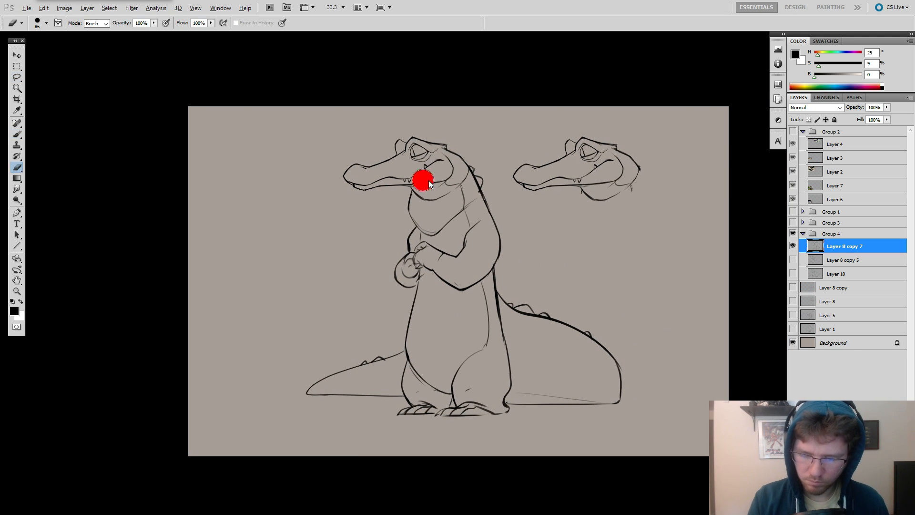
left_click(792, 260)
left_click(793, 260)
key("ctrl+j")
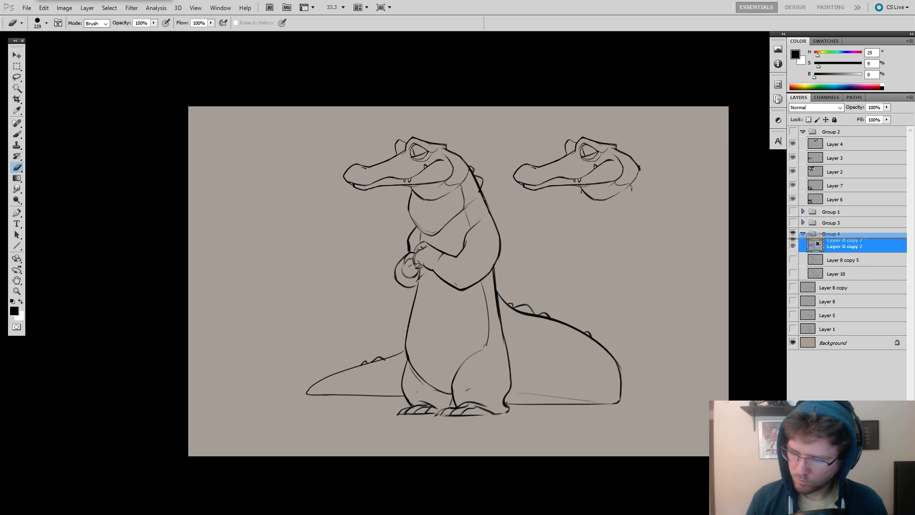
left_click(829, 261)
left_click(886, 120)
left_click_drag(842, 129, 843, 130)
Erase the figure's head from the upper line art layer with a larger eraser, leaving the faded head as a guide.
left_click(826, 244)
right_click(444, 180, "alt")
mouse_move(411, 156)
left_mouse_down()
mouse_move(365, 168)
mouse_move(442, 158)
mouse_move(418, 173)
left_mouse_up()
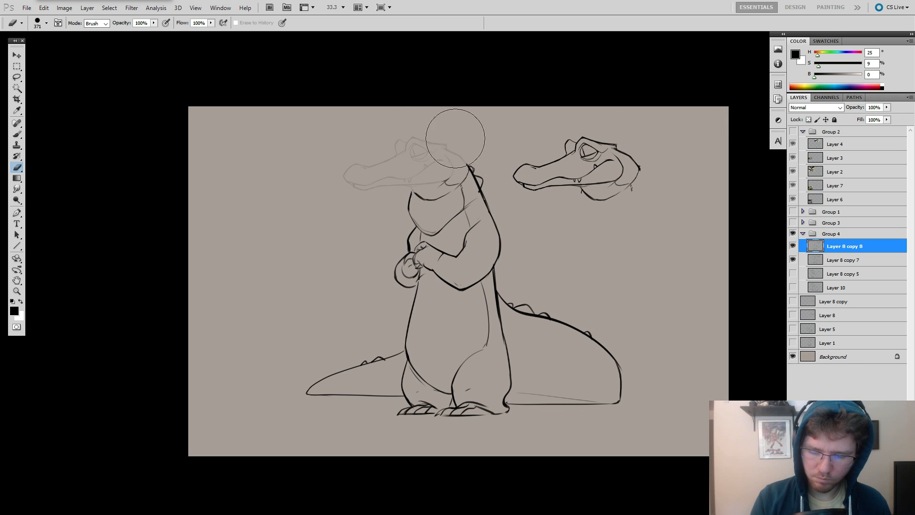
left_click_drag(511, 141, 623, 138)
Sketch a new domed skull that slopes forward into a lowered snout over the faded head guide.
key("b")
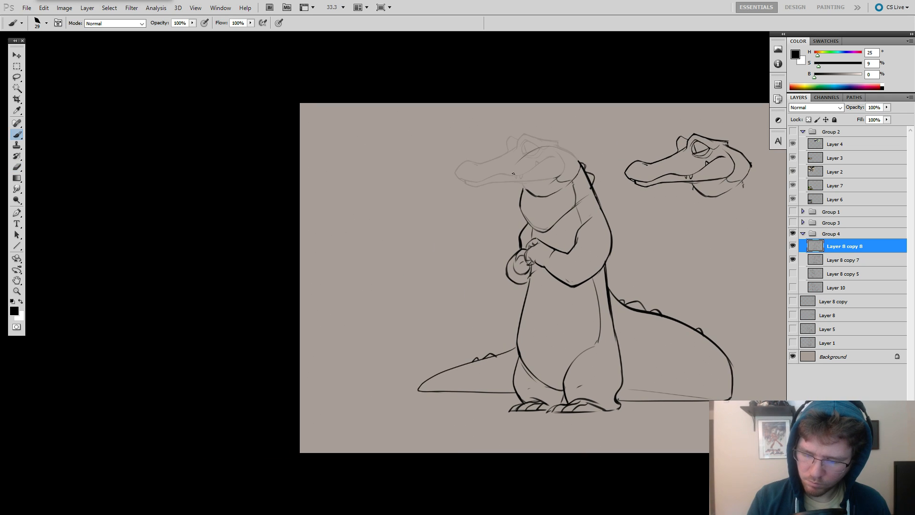
key("ctrl+alt+z")
mouse_move(576, 159)
left_mouse_down()
mouse_move(559, 149)
mouse_move(510, 172)
left_mouse_up()
key("ctrl+alt+z")
key("ctrl+alt+z")
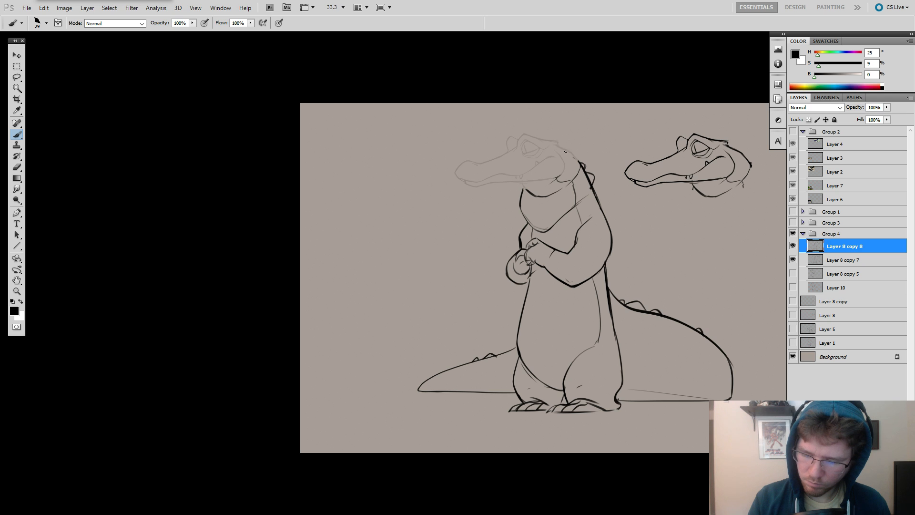
left_click_drag(573, 156, 523, 153)
key("ctrl+alt+z")
left_click_drag(578, 160, 524, 153)
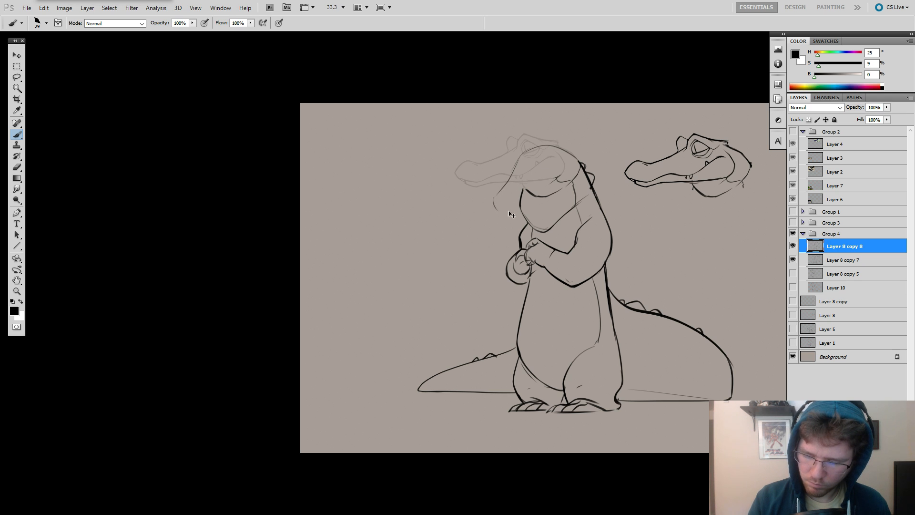
Erase the old throat lines inside the new head and sketch a jaw line running from the cheek toward the snout.
key("e")
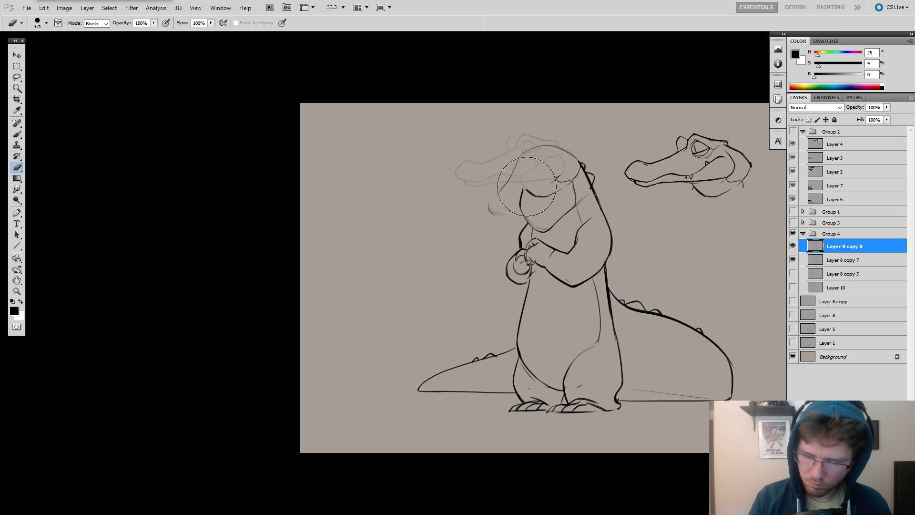
mouse_move(543, 194)
left_mouse_down()
mouse_move(524, 197)
mouse_move(530, 181)
mouse_move(562, 174)
left_mouse_up()
key("b")
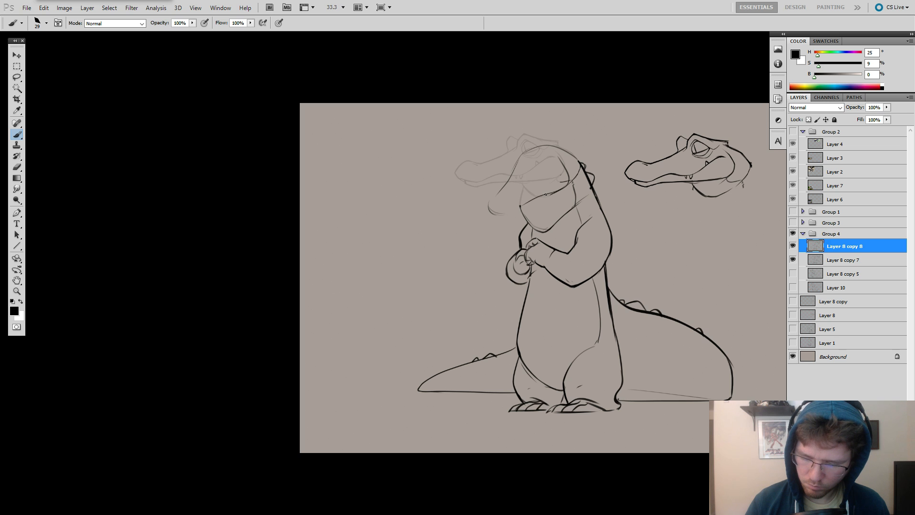
key("ctrl+z")
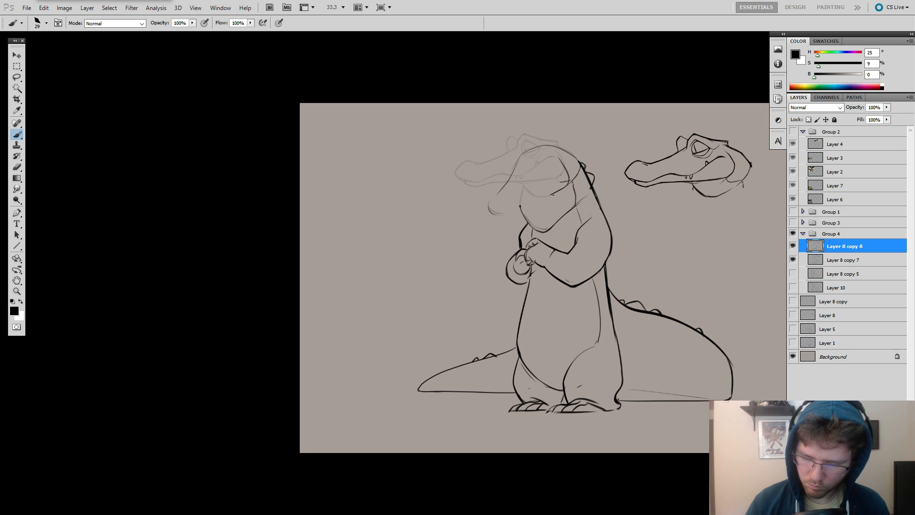
key("ctrl+z")
left_click_drag(559, 192, 533, 204)
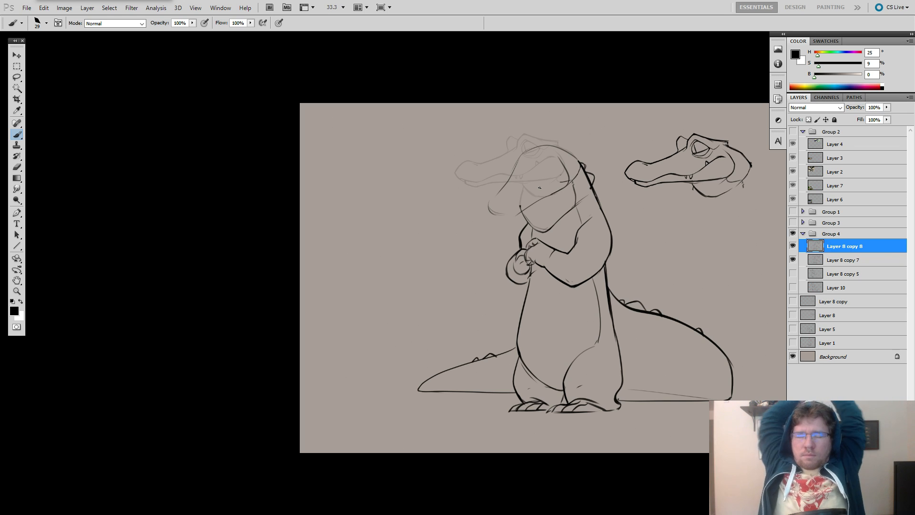
Sketch the underside of the lowered snout to close its tip.
left_click_drag(558, 258, 543, 260)
left_click(542, 224, "ctrl")
left_click_drag(562, 219, 549, 241)
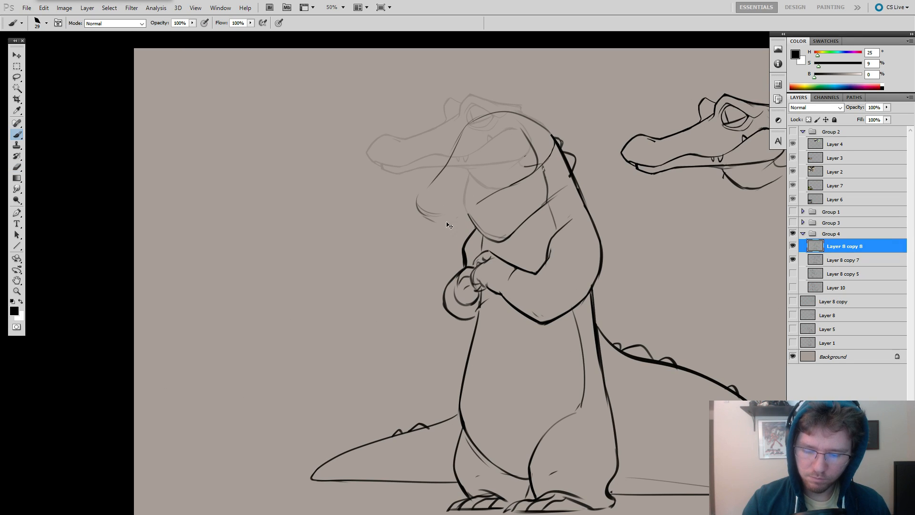
left_click_drag(427, 215, 441, 217)
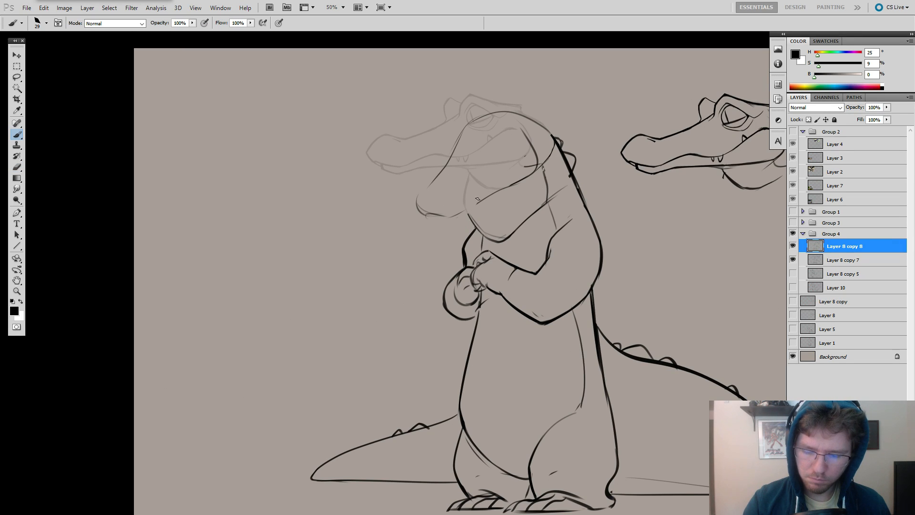
Clean up stray lines around the throat and chest and restate the contour beneath the jaw.
key("e")
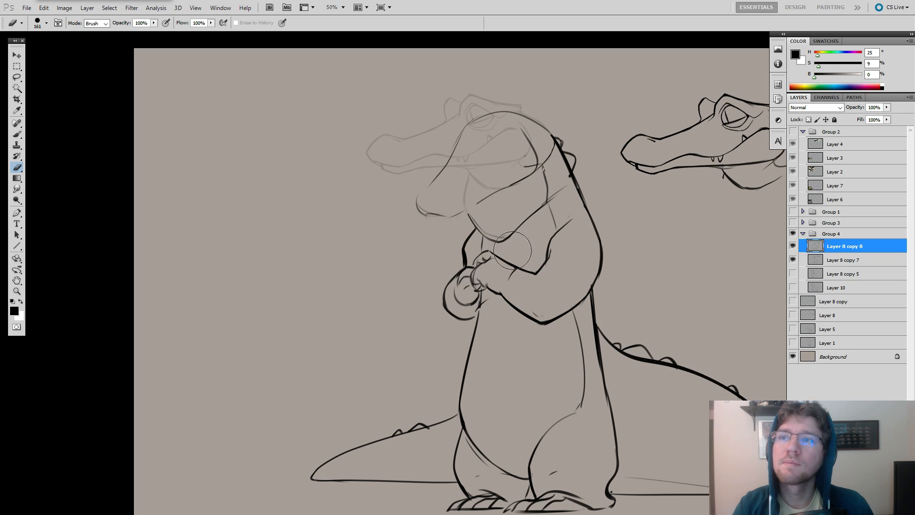
left_click_drag(514, 251, 489, 236)
mouse_move(519, 243)
left_mouse_down()
mouse_move(552, 235)
mouse_move(556, 208)
mouse_move(546, 227)
mouse_move(557, 225)
left_mouse_up()
key("b")
left_click_drag(521, 175, 553, 217)
Erase the line between forehead and snout and redraw the front of the forehead with a bolder stroke.
key("e")
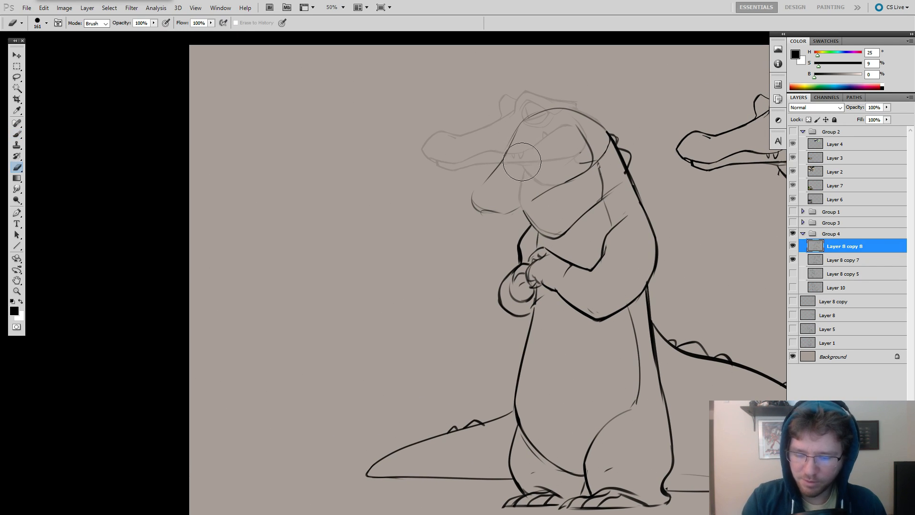
left_click_drag(512, 152, 505, 162)
key("b")
left_click_drag(519, 129, 509, 161)
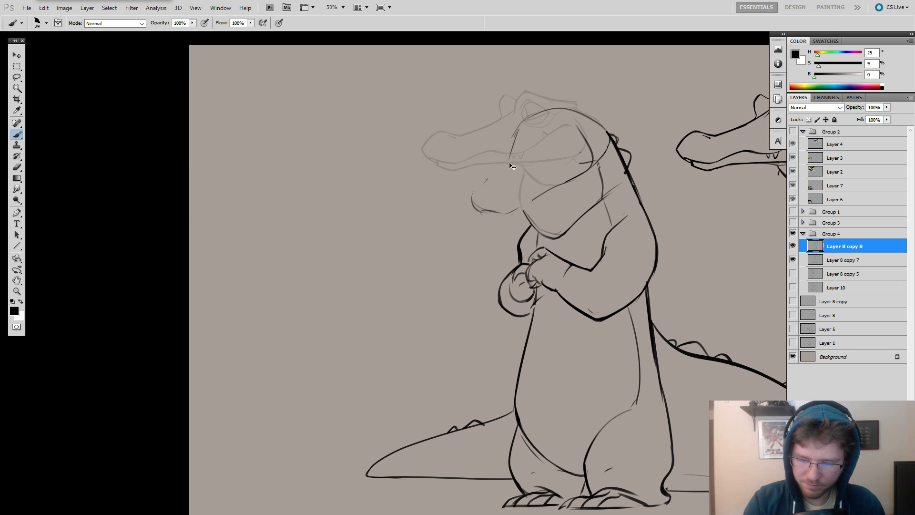
key("ctrl+z")
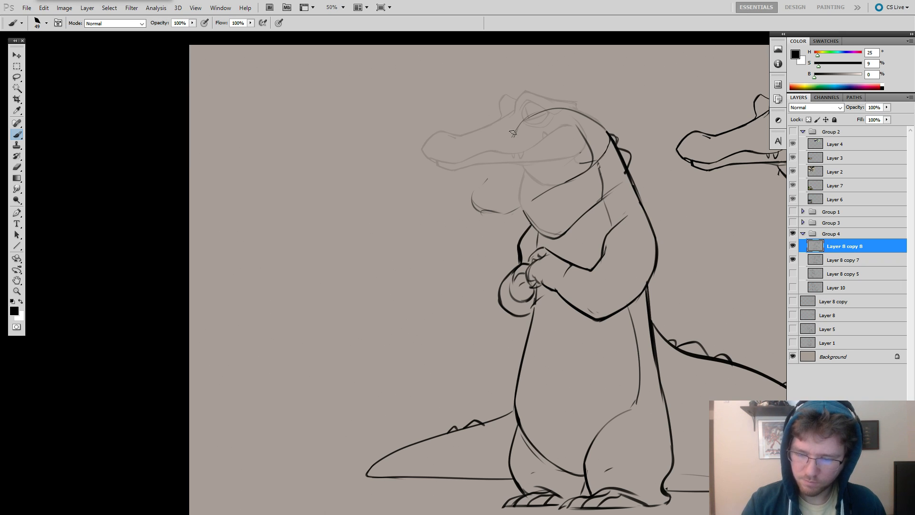
mouse_move(518, 126)
left_mouse_down()
mouse_move(486, 185)
mouse_move(492, 214)
mouse_move(462, 203)
mouse_move(470, 217)
mouse_move(532, 197)
mouse_move(506, 213)
mouse_move(518, 215)
mouse_move(530, 199)
left_mouse_up()
key("e")
key("b")
key("ctrl+z")
Redraw the jaw line curving from the cheek down toward the snout.
key("ctrl+z")
key("ctrl+z")
key("e")
key("b")
key("e")
key("b")
mouse_move(577, 173)
left_mouse_down()
mouse_move(565, 174)
mouse_move(578, 183)
mouse_move(568, 191)
left_mouse_up()
key("ctrl+z")
mouse_move(591, 164)
left_mouse_down()
mouse_move(553, 198)
mouse_move(561, 191)
left_mouse_up()
Erase the old snout tip, hide the Layer 8 copy 7 guide, and sketch a new snout bridge and rounded tip.
key("e")
left_click_drag(502, 167, 474, 202)
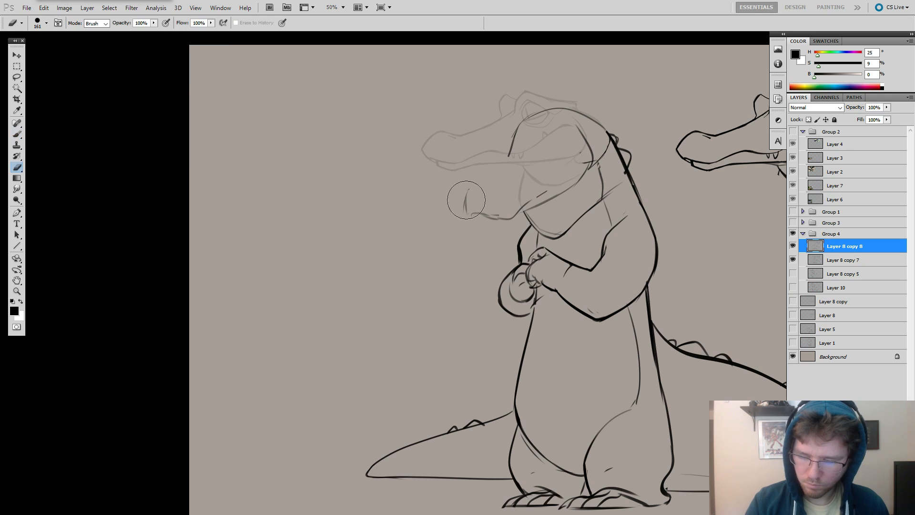
key("b")
left_click(792, 259)
mouse_move(512, 149)
left_mouse_down()
mouse_move(483, 190)
mouse_move(507, 148)
mouse_move(464, 208)
left_mouse_up()
key("ctrl+z")
key("ctrl+z")
mouse_move(473, 188)
left_mouse_down()
mouse_move(511, 191)
mouse_move(478, 216)
left_mouse_up()
key("e")
key("b")
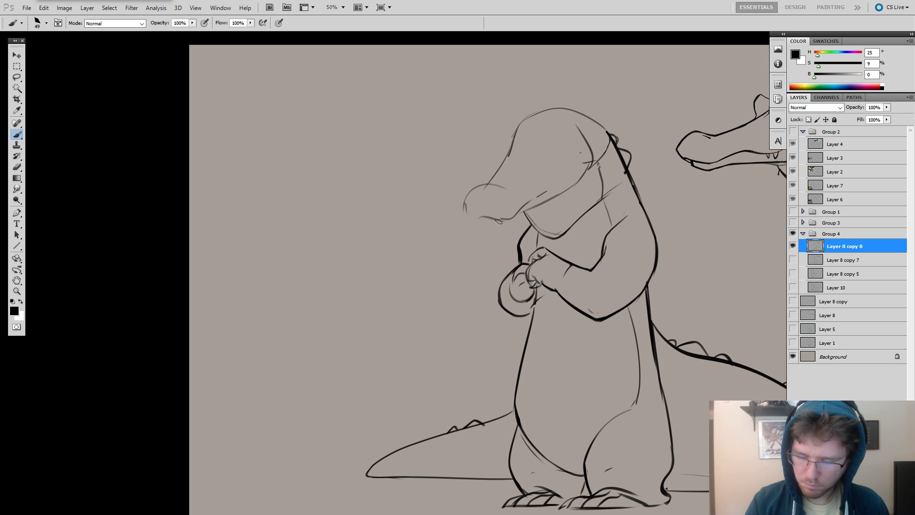
Erase the stray marks at the cheek and beneath the snout, and restate the jaw line.
key("e")
key("b")
key("e")
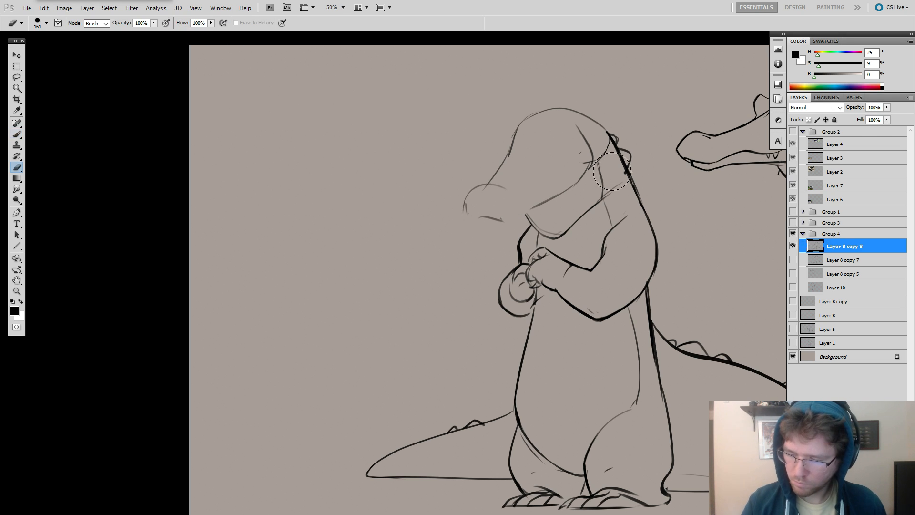
mouse_move(578, 156)
left_mouse_down()
mouse_move(586, 164)
mouse_move(570, 186)
mouse_move(598, 165)
left_mouse_up()
key("b")
left_click_drag(598, 163, 567, 192)
key("e")
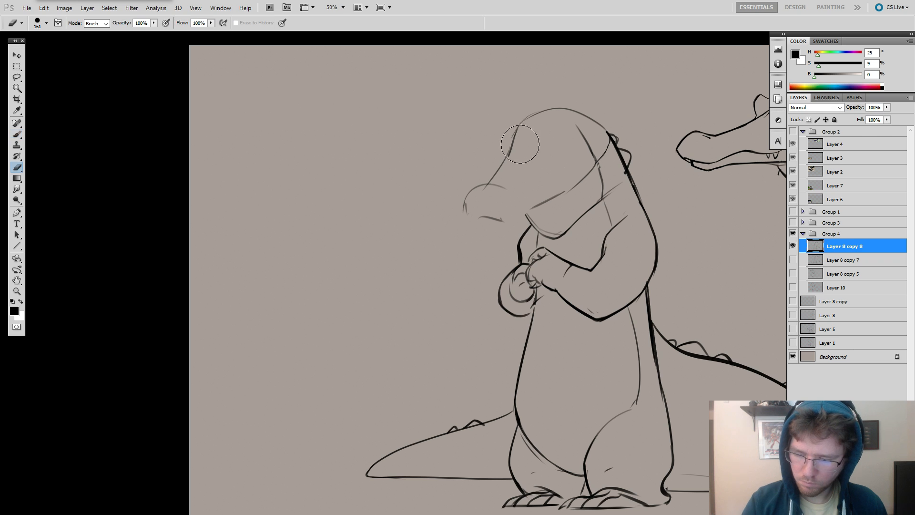
Show the Layer 8 copy 7 guide again and redraw the snout bridge from the forehead to the tip.
left_click(792, 260)
left_click_drag(514, 146, 495, 174)
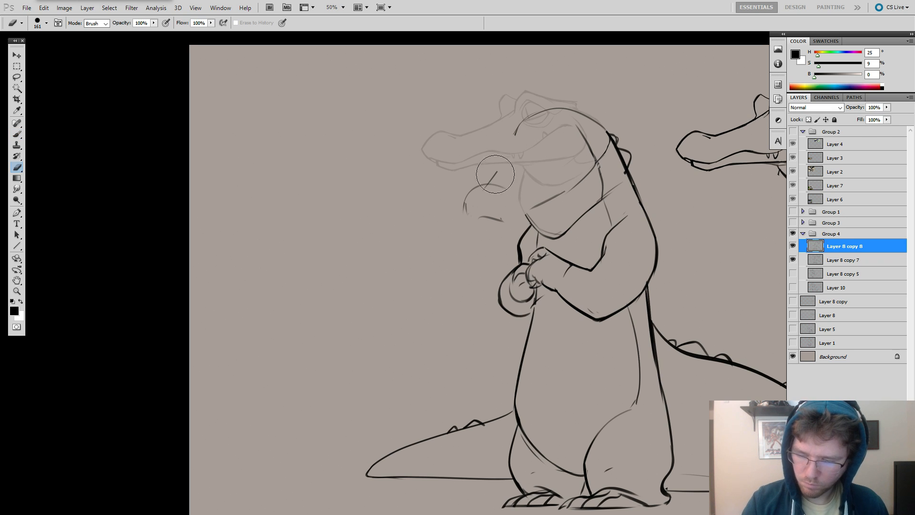
key("b")
left_click_drag(516, 142, 491, 178)
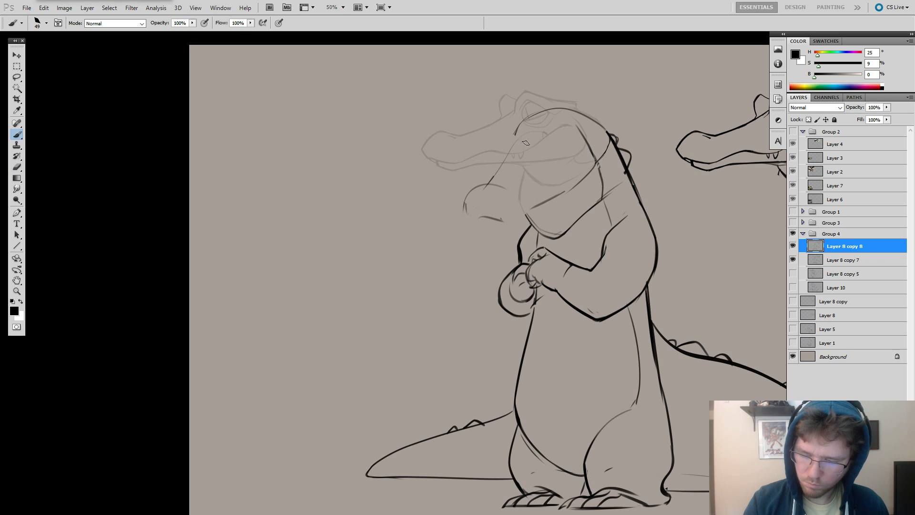
left_click_drag(537, 138, 491, 176)
Erase the front of the forehead and sketch brow ridges over both eyes.
key("e")
mouse_move(518, 126)
left_mouse_down()
mouse_move(514, 135)
mouse_move(493, 122)
mouse_move(502, 149)
mouse_move(531, 148)
mouse_move(567, 120)
mouse_move(538, 151)
mouse_move(561, 130)
mouse_move(536, 168)
left_mouse_up()
key("b")
key("ctrl+z")
key("ctrl+z")
key("ctrl+z")
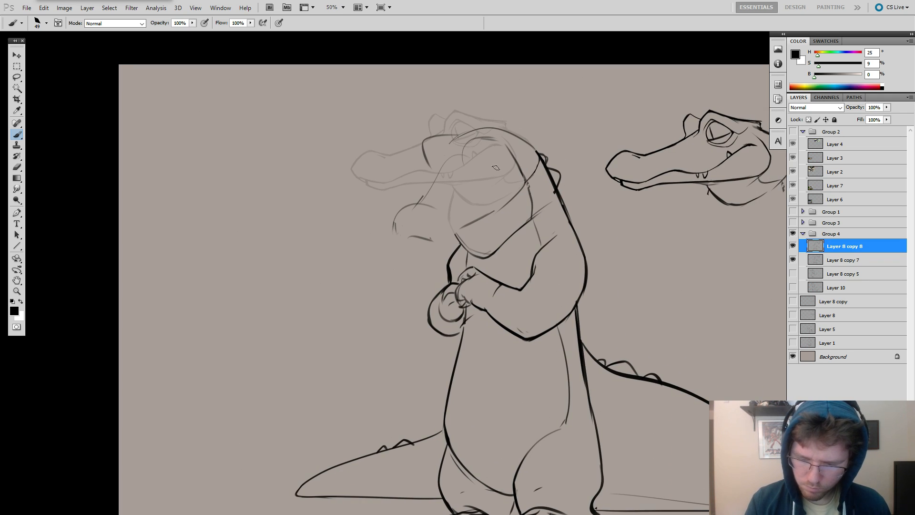
Sketch the near eye's slanted upper lid and dark pupil.
key("ctrl+z")
mouse_move(488, 162)
left_mouse_down()
mouse_move(543, 157)
mouse_move(531, 223)
left_mouse_up()
key("ctrl+z")
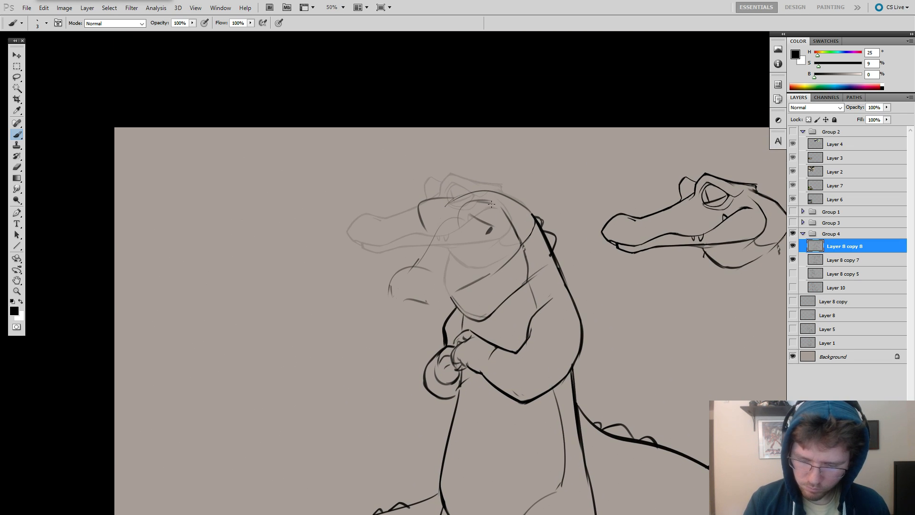
Draw the far eye's outline beneath its brow with a larger brush.
key("]")
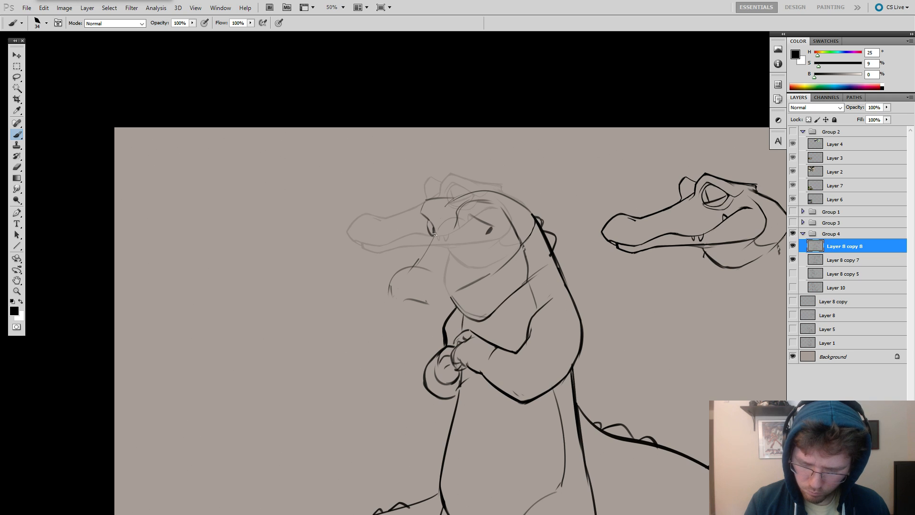
left_click_drag(432, 229, 412, 269)
key("ctrl+z")
key("ctrl+z")
left_click_drag(426, 234, 424, 255)
key("ctrl+z")
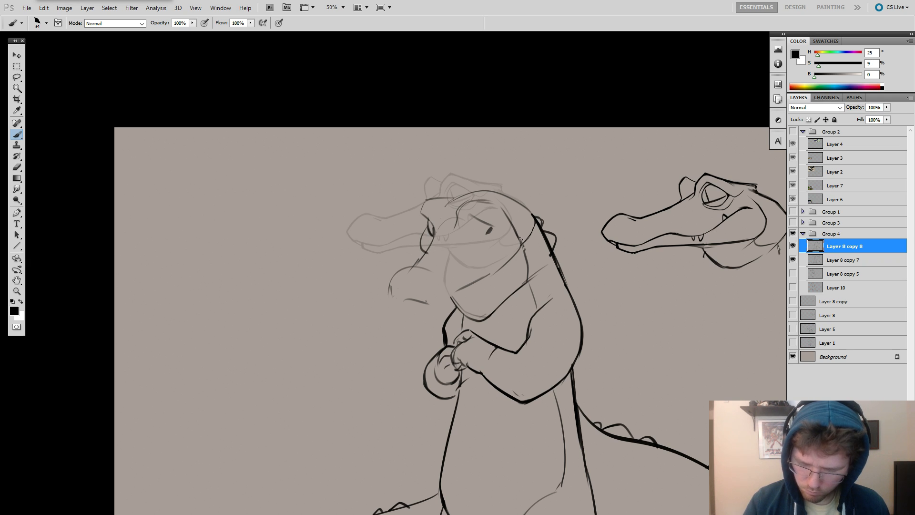
Clear the old cheek line and outline the near eye around its pupil beneath a darker upper lid.
key("ctrl+z")
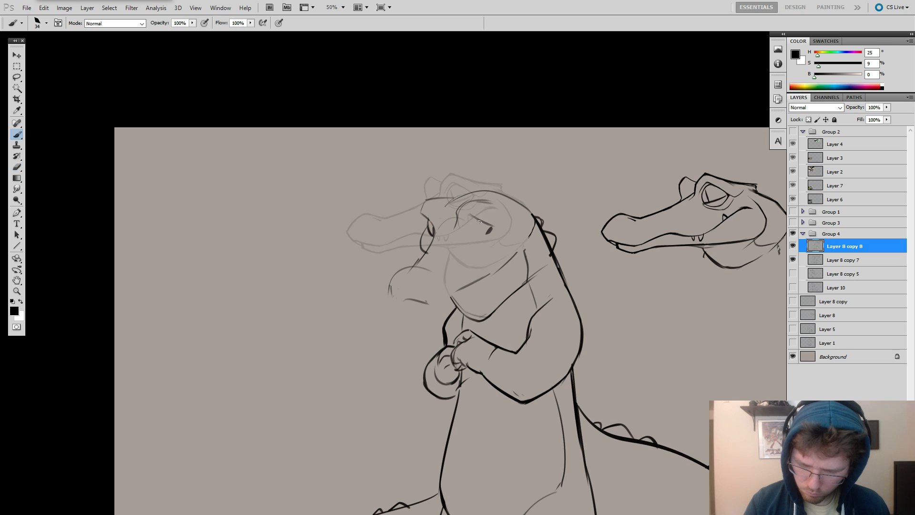
key("ctrl+z")
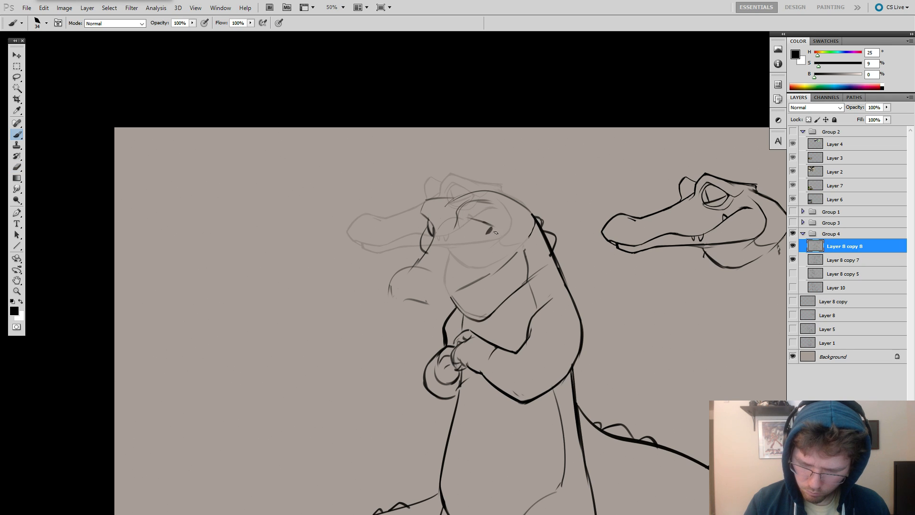
key("e")
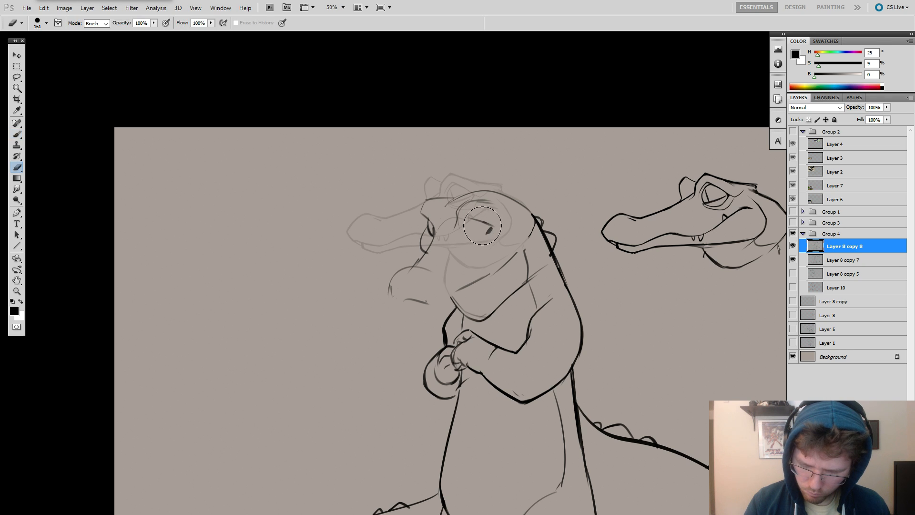
key("b")
left_click_drag(471, 218, 487, 221)
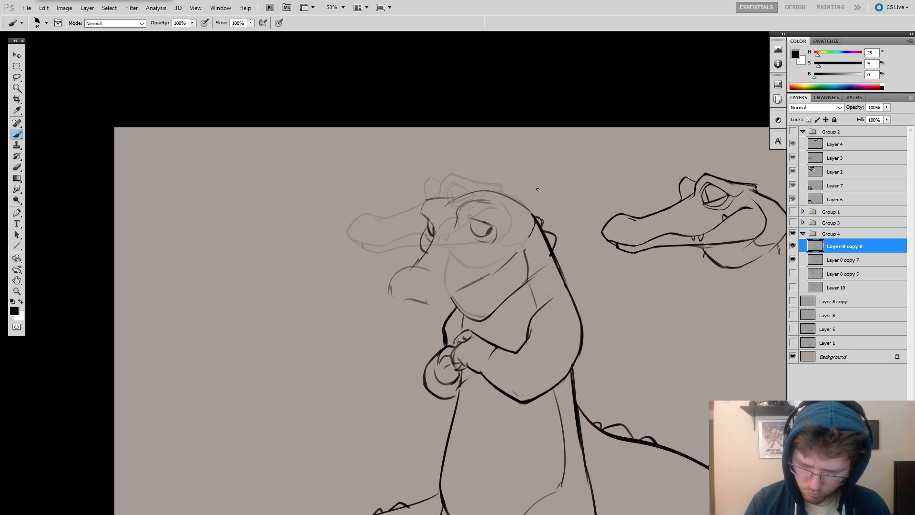
left_click_drag(521, 187, 545, 191)
mouse_move(540, 244)
left_mouse_down()
mouse_move(489, 289)
mouse_move(446, 309)
left_mouse_up()
key("ctrl+z")
key("ctrl+z")
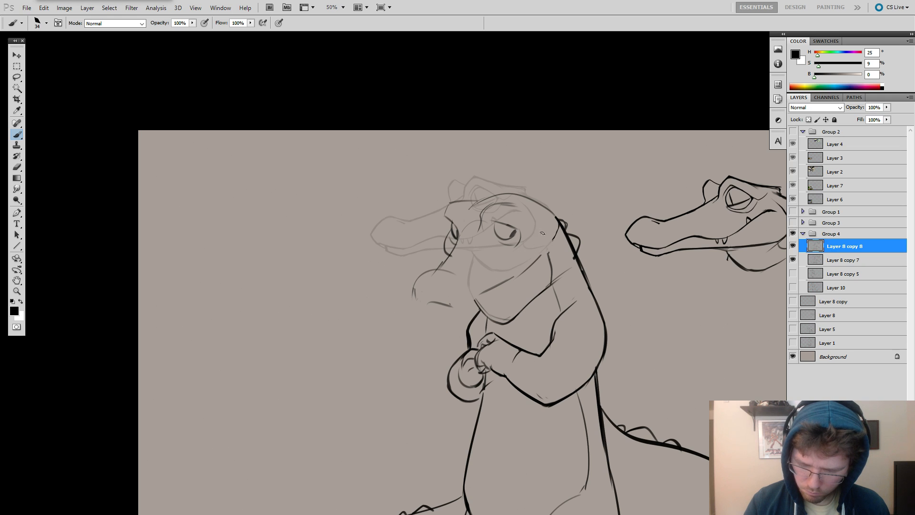
left_click_drag(542, 222, 545, 261)
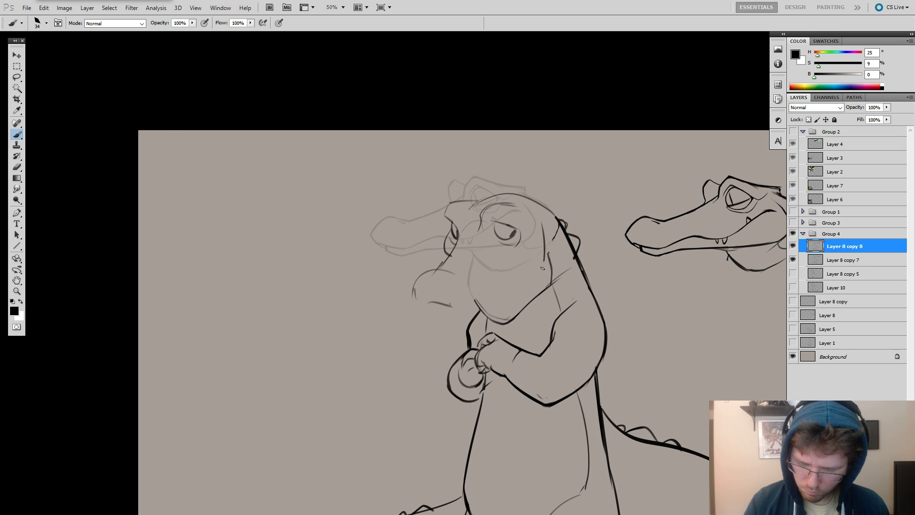
key("ctrl+z")
Erase rough construction lines around the head and the old snout tip.
key("e")
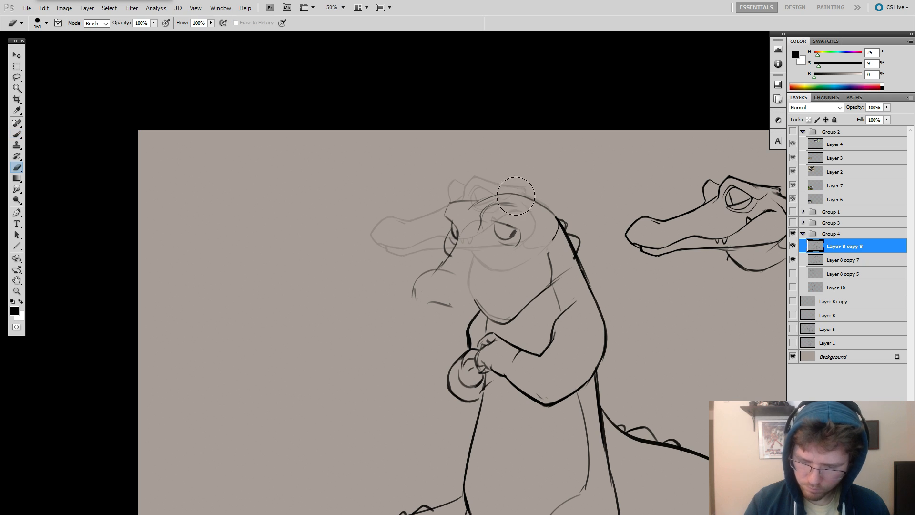
mouse_move(520, 221)
left_mouse_down()
mouse_move(502, 219)
mouse_move(519, 232)
left_mouse_up()
key("b")
key("ctrl+z")
Redraw the snout with a lower tip and a closed underside, erasing leftover marks around it.
key("ctrl+z")
key("ctrl+z")
key("e")
mouse_move(429, 282)
left_mouse_down()
mouse_move(396, 307)
mouse_move(431, 268)
mouse_move(412, 295)
mouse_move(417, 330)
left_mouse_up()
key("b")
key("ctrl+z")
key("e")
key("b")
key("e")
mouse_move(435, 290)
left_mouse_down()
mouse_move(416, 316)
mouse_move(436, 323)
mouse_move(420, 333)
mouse_move(438, 334)
left_mouse_up()
key("b")
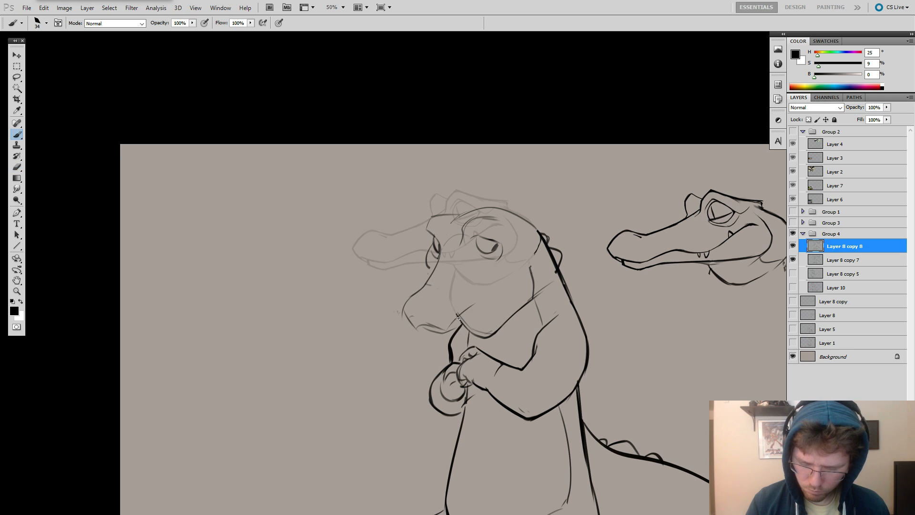
Darken the front contour of the snout and erase its old underside to rework the rounded tip.
key("e")
key("b")
mouse_move(403, 312)
left_mouse_down()
mouse_move(429, 275)
mouse_move(402, 310)
mouse_move(409, 325)
mouse_move(422, 308)
mouse_move(422, 329)
mouse_move(407, 329)
mouse_move(404, 314)
mouse_move(448, 319)
mouse_move(421, 323)
left_mouse_up()
key("e")
key("b")
key("e")
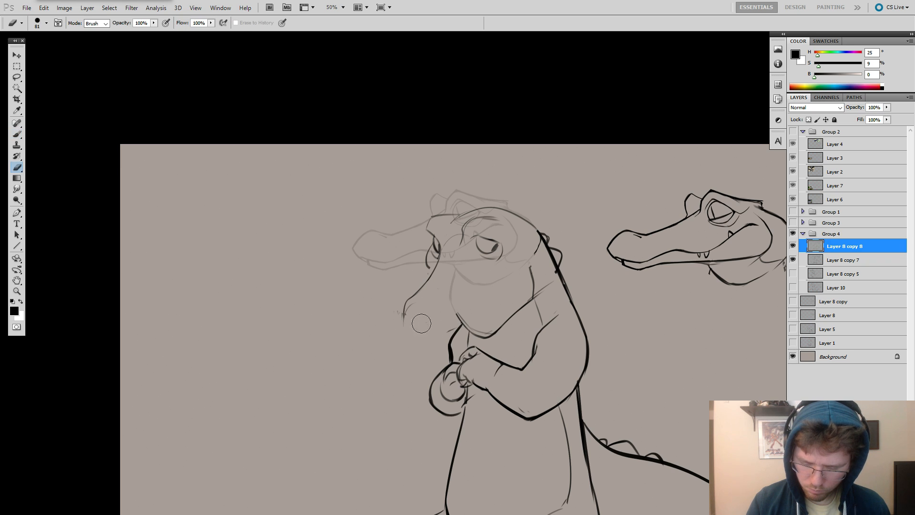
key("b")
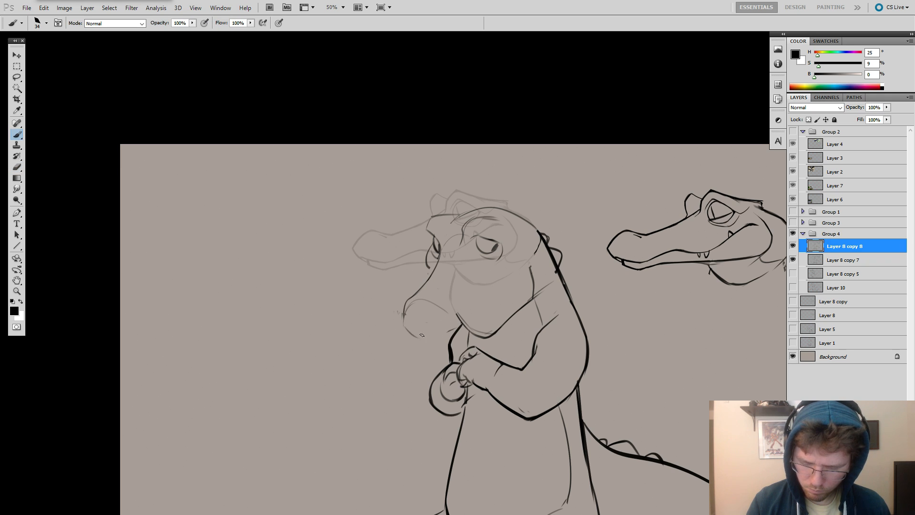
Draw the snout's underside and a smiling mouth line that curves up into the cheek.
mouse_move(409, 334)
left_mouse_down()
mouse_move(443, 332)
mouse_move(482, 308)
left_mouse_up()
key("ctrl+z")
mouse_move(520, 231)
left_mouse_down()
mouse_move(531, 260)
mouse_move(511, 231)
mouse_move(521, 277)
mouse_move(473, 312)
left_mouse_up()
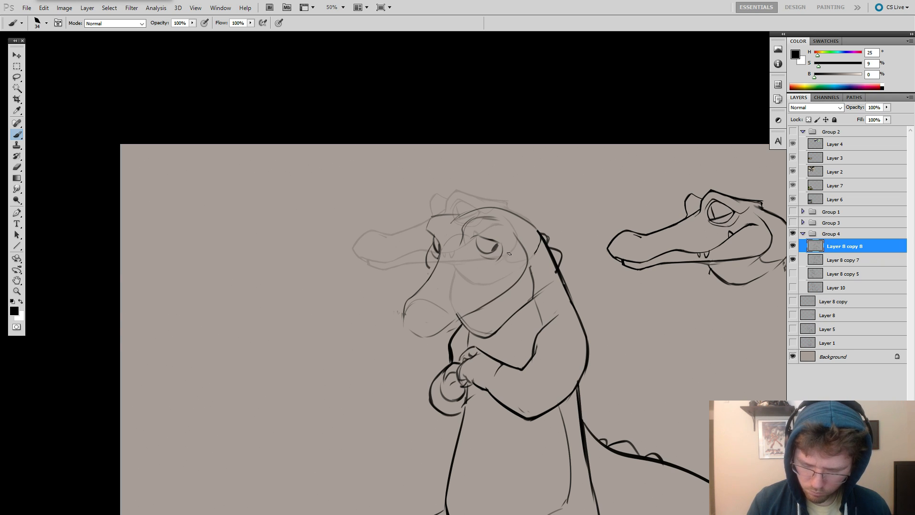
mouse_move(508, 254)
left_mouse_down()
mouse_move(442, 321)
mouse_move(456, 319)
mouse_move(517, 264)
left_mouse_up()
key("ctrl+z")
key("ctrl+z")
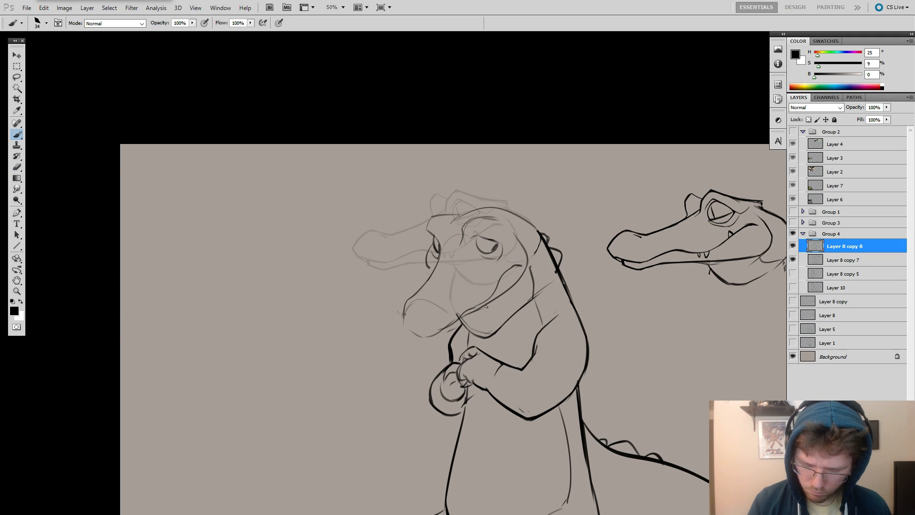
Erase and redraw the corner of the smile and the cheek contour curving behind it.
key("e")
mouse_move(524, 290)
left_mouse_down()
mouse_move(535, 223)
mouse_move(521, 247)
left_mouse_up()
key("b")
key("e")
key("b")
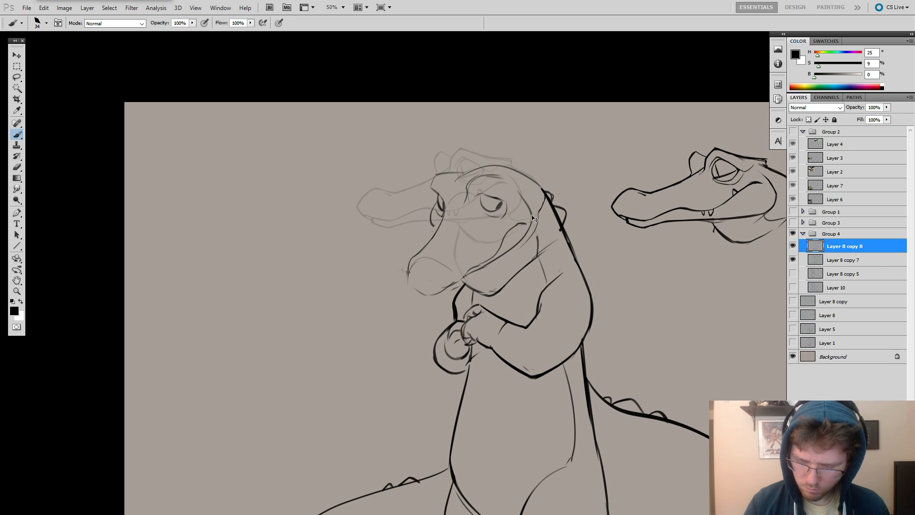
key("ctrl+z")
mouse_move(534, 204)
left_mouse_down()
mouse_move(537, 236)
mouse_move(522, 245)
mouse_move(506, 236)
mouse_move(526, 229)
left_mouse_up()
key("ctrl+z")
key("ctrl+z")
key("e")
key("b")
key("ctrl+z")
key("ctrl+z")
key("ctrl+z")
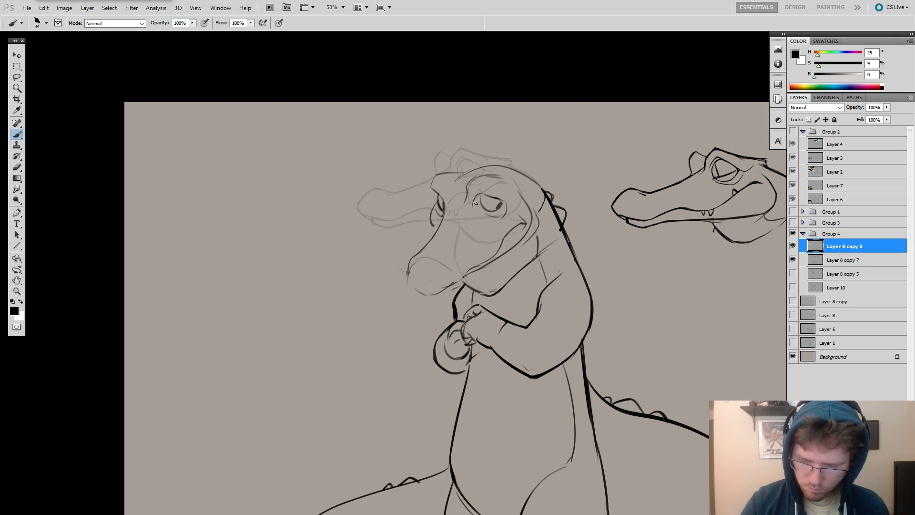
Darken the upper eyelids of both eyes for a heavy-lidded look and clear the old front contour of the snout.
key("ctrl+z")
left_click_drag(474, 193, 501, 200)
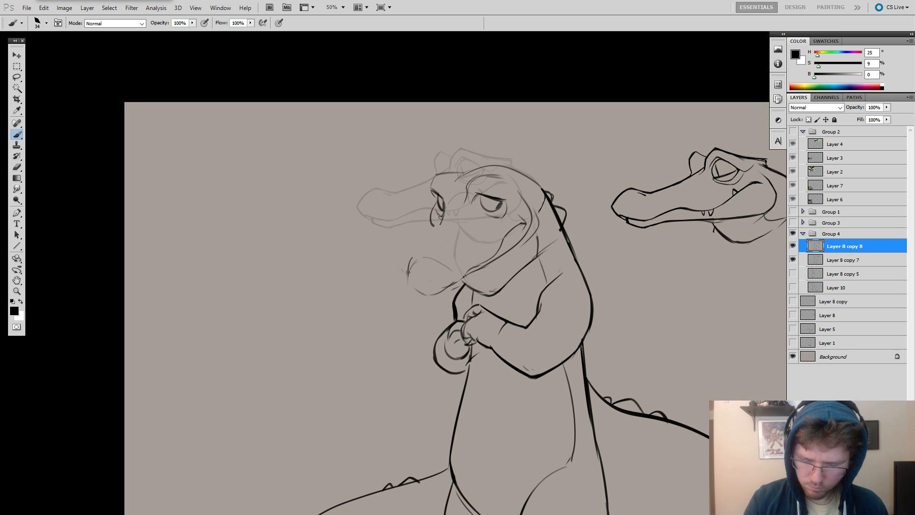
Redraw the snout's front contour and its rounded tip, and touch up the brow above the near eye.
left_click_drag(434, 232, 447, 218)
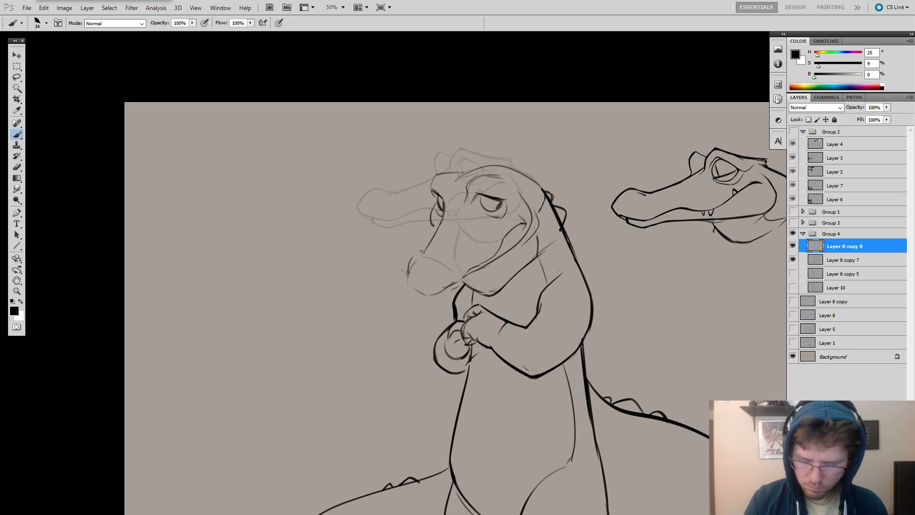
mouse_move(423, 253)
left_mouse_down()
mouse_move(405, 277)
mouse_move(415, 292)
mouse_move(450, 287)
left_mouse_up()
key("e")
key("b")
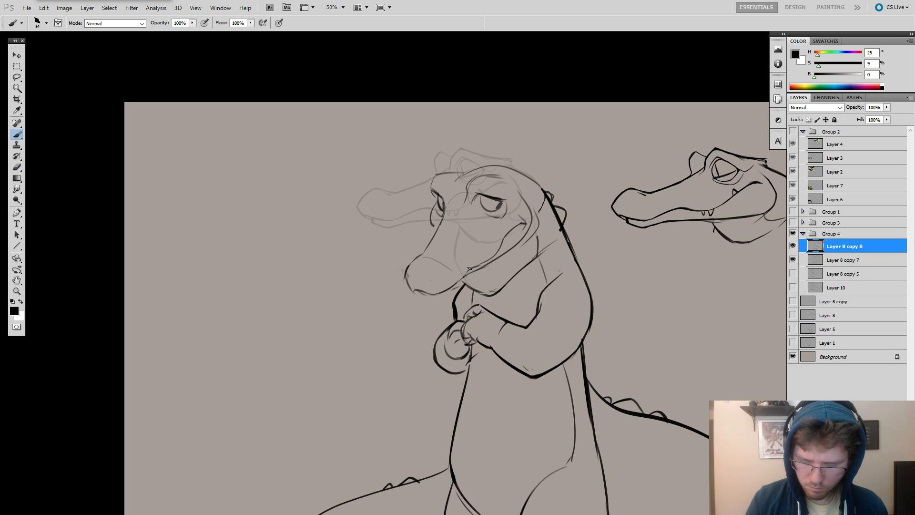
scroll(590, 273, "down", 2)
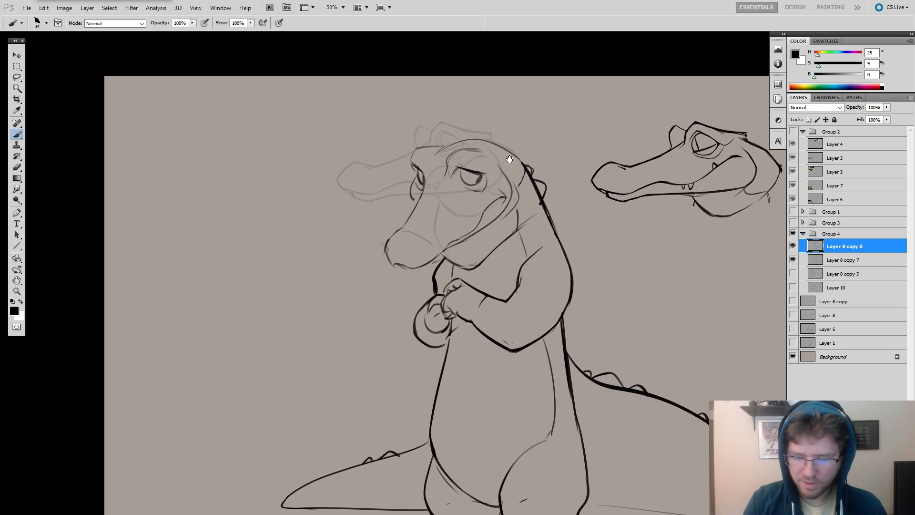
key("e")
key("b")
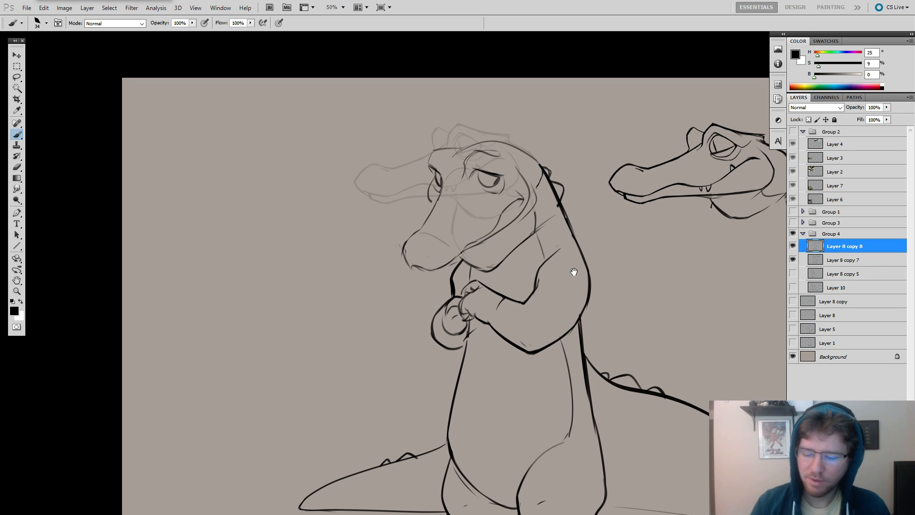
Examine the whole figure from head to feet against the reference head to judge the new pose.
mouse_move(573, 272)
left_mouse_down()
mouse_move(603, 253)
mouse_move(497, 232)
left_mouse_up()
left_click_drag(644, 172, 649, 199)
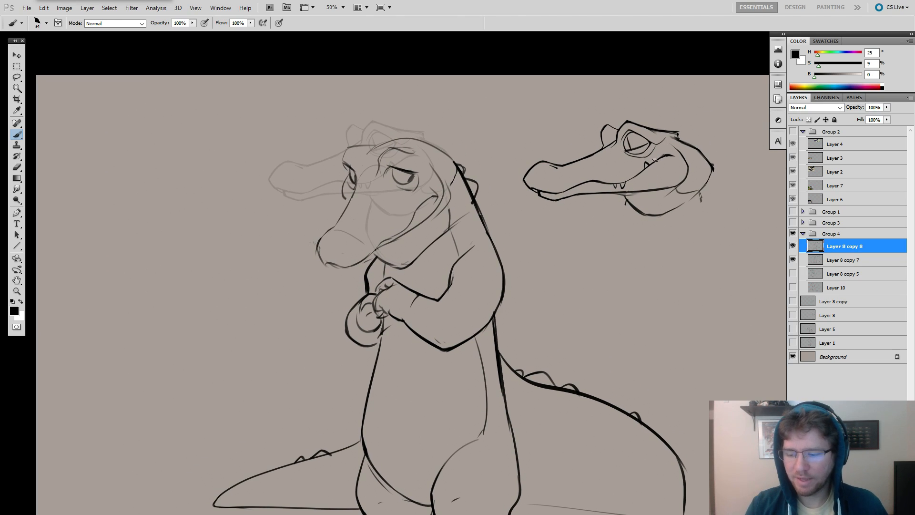
left_click_drag(456, 238, 557, 160)
left_click_drag(561, 330, 577, 189)
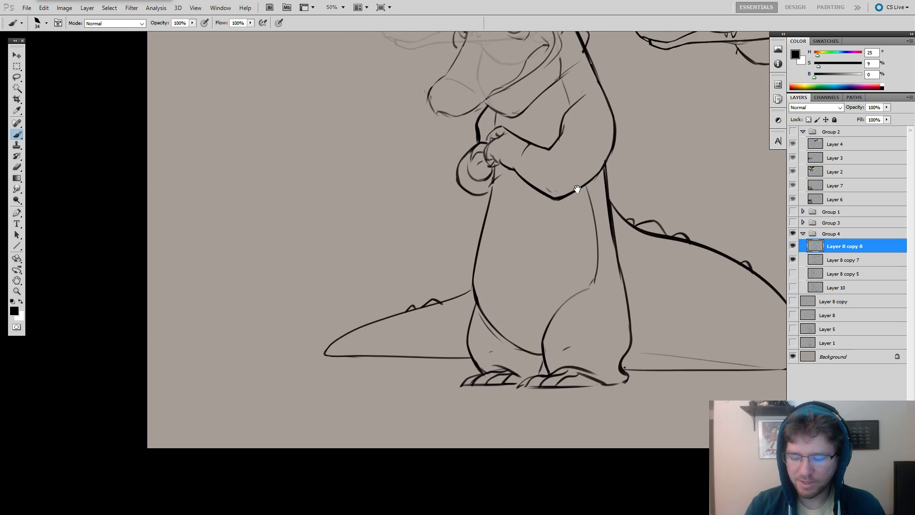
left_click_drag(582, 132, 567, 200)
left_click_drag(576, 165, 569, 192)
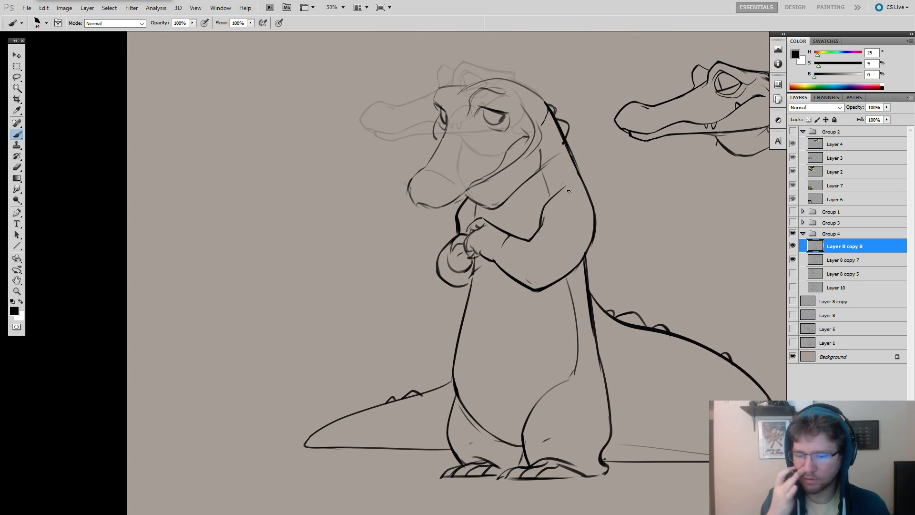
left_click_drag(577, 224, 602, 286)
Lasso the redrawn head lines, shift them slightly upward and clear the selection.
key("l")
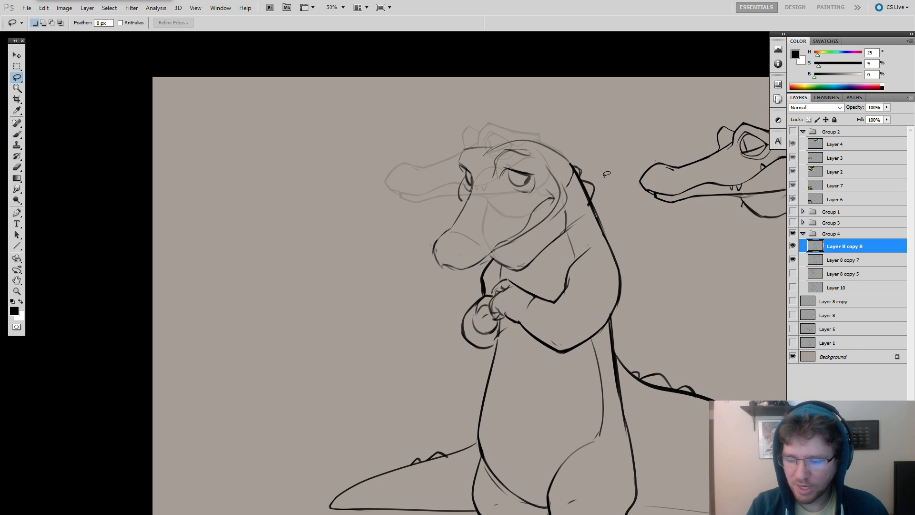
mouse_move(570, 189)
left_mouse_down()
mouse_move(509, 250)
mouse_move(439, 284)
mouse_move(468, 125)
mouse_move(597, 125)
mouse_move(561, 170)
mouse_move(561, 148)
left_mouse_up()
key("ctrl+d")
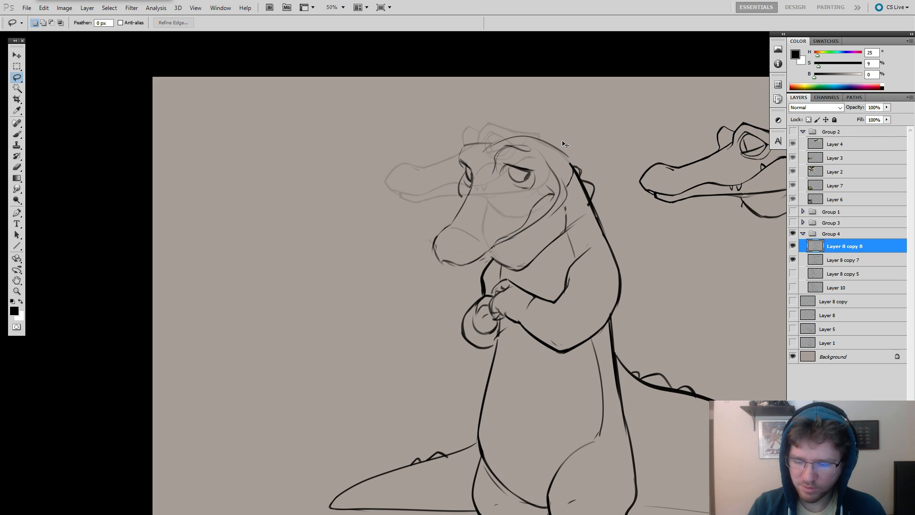
Clean up the lines where the snout meets the jaw and add a short nostril curve on the snout.
key("e")
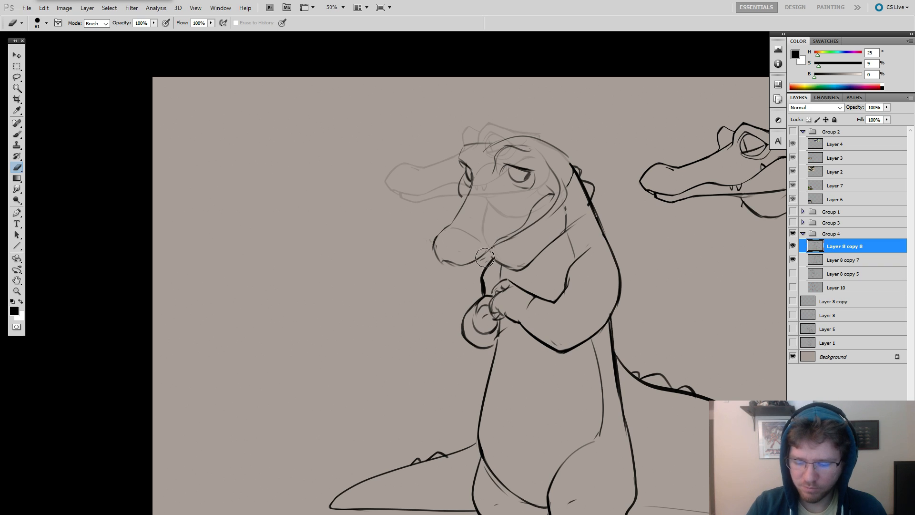
key("b")
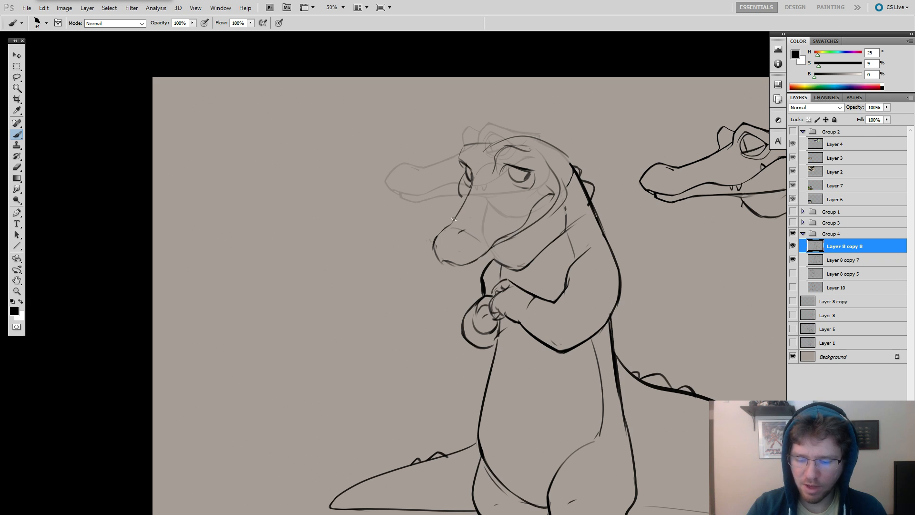
left_click_drag(558, 168, 534, 202)
Erase and redraw the lower rim of the near eye and extend the outer end of its upper lid.
key("e")
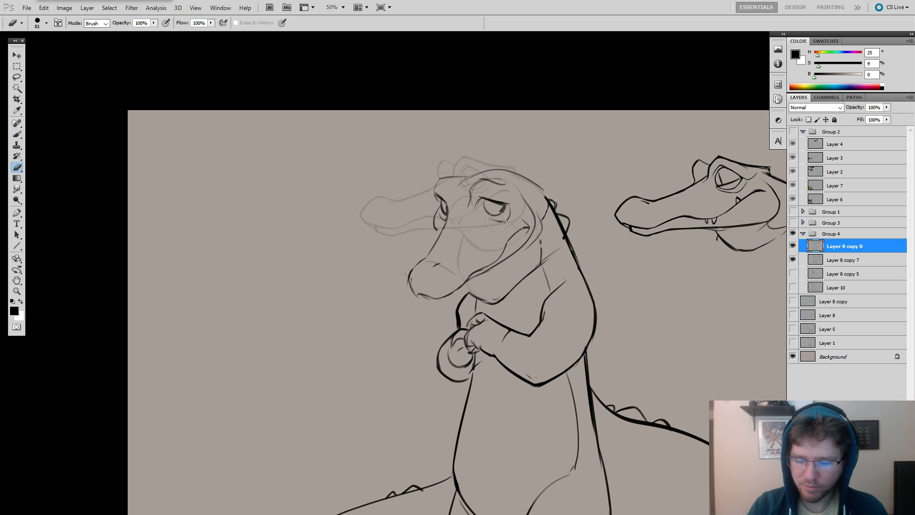
key("b")
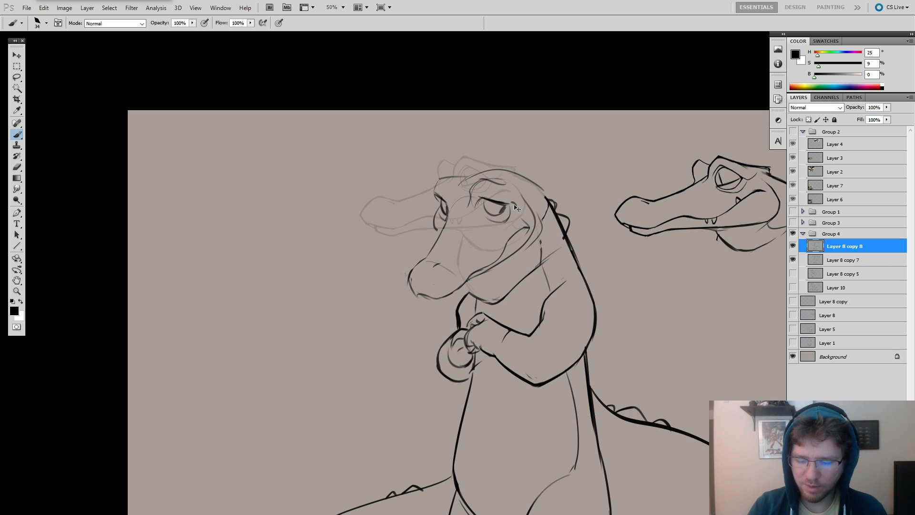
Draw a small downward arrow beside the reference head, above its snout.
left_click_drag(591, 193, 568, 131)
mouse_move(595, 242)
left_mouse_down()
mouse_move(586, 180)
mouse_move(602, 236)
left_mouse_up()
left_click_drag(648, 91, 652, 109)
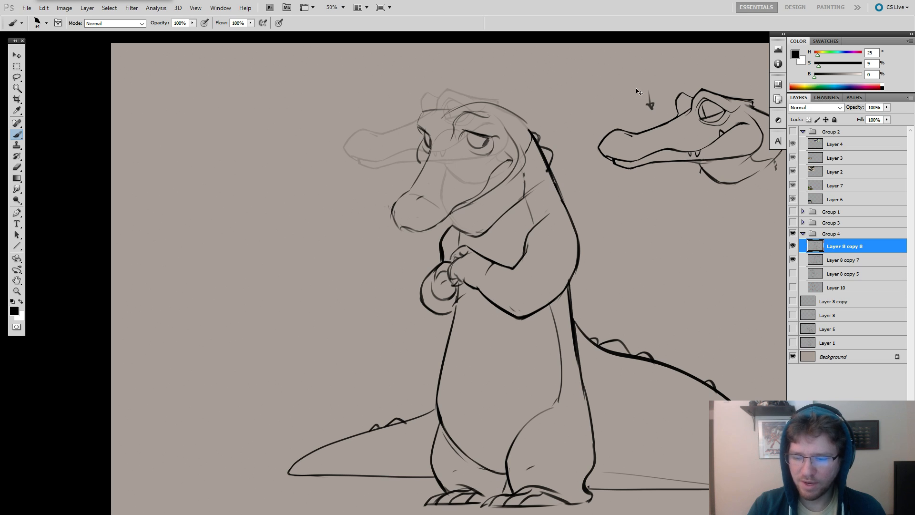
left_click_drag(608, 148, 608, 152)
Erase stray lines around the brow and the snout's upper edge, and rework the bridge between the eyes.
key("e")
left_click_drag(543, 186, 534, 190)
key("b")
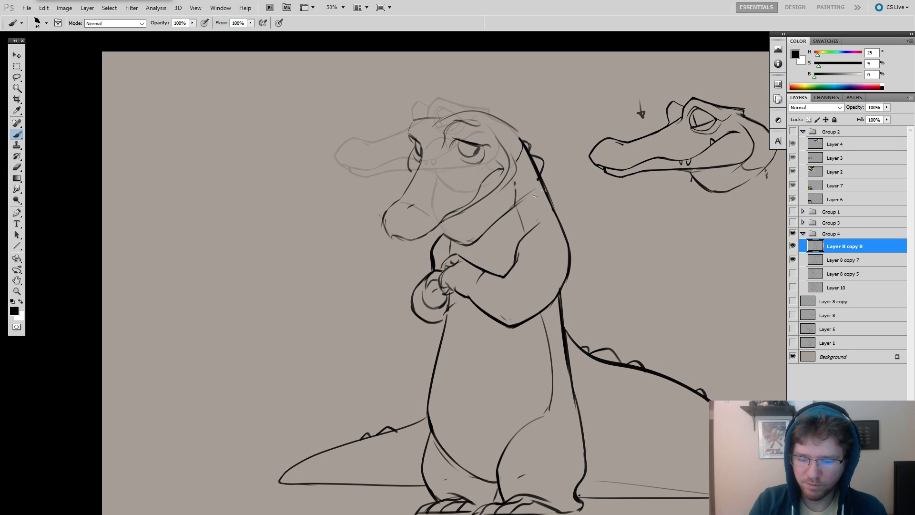
key("e")
left_click_drag(419, 168, 400, 199)
key("b")
key("ctrl+z")
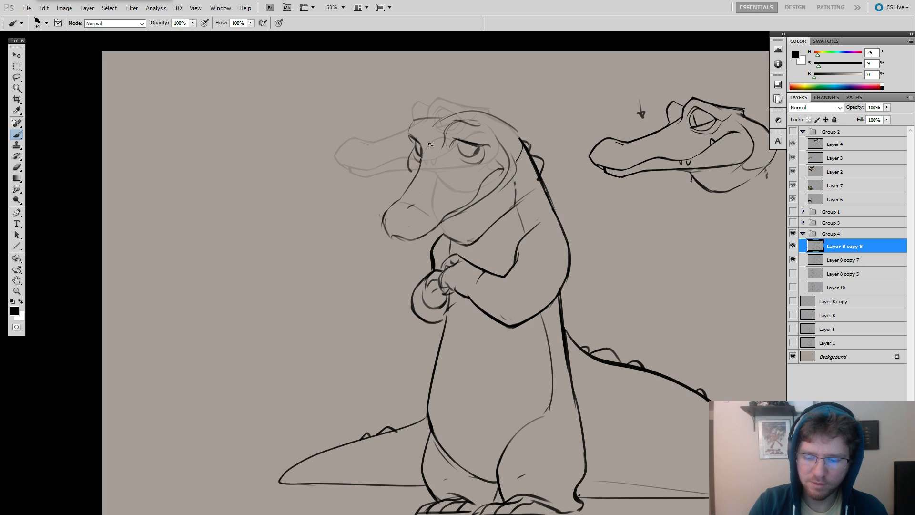
Redraw the outer contour of the far eye so it flows down into the snout.
key("e")
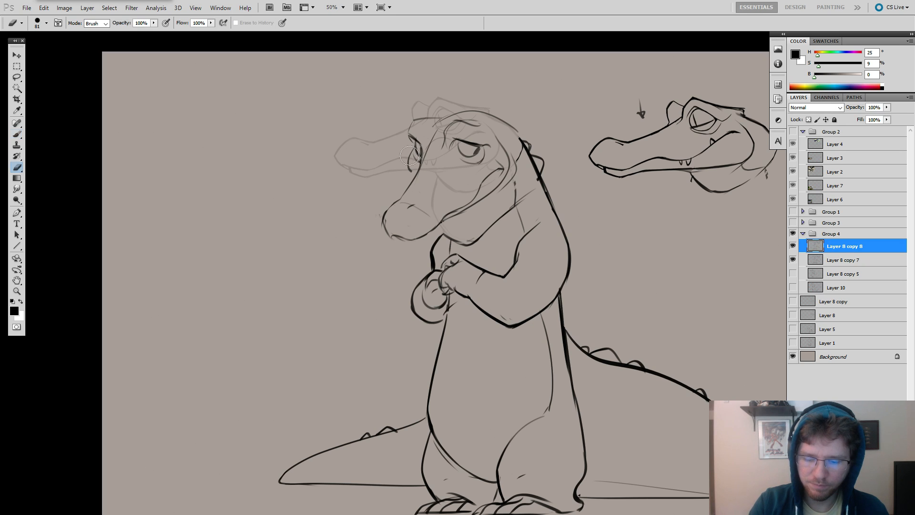
key("b")
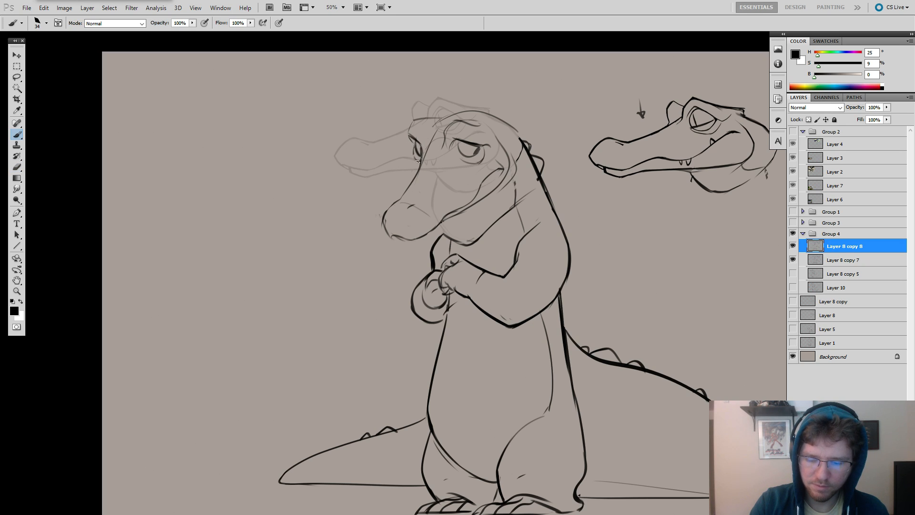
key("ctrl+z")
mouse_move(415, 144)
left_mouse_down()
mouse_move(413, 172)
mouse_move(406, 165)
mouse_move(411, 145)
mouse_move(414, 177)
left_mouse_up()
key("ctrl+z")
key("ctrl+z")
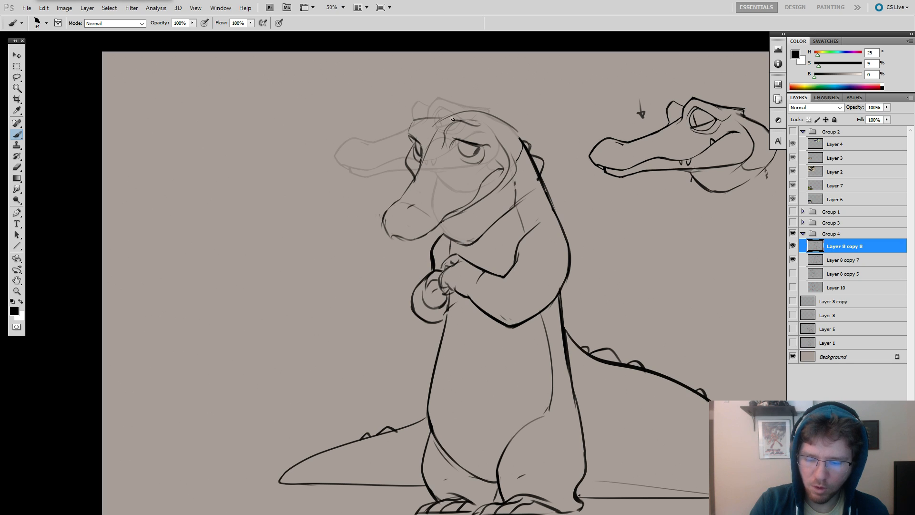
Erase the extra line behind the near eye and redraw the cheek curve around the smile.
key("e")
left_click_drag(494, 131, 507, 171)
key("b")
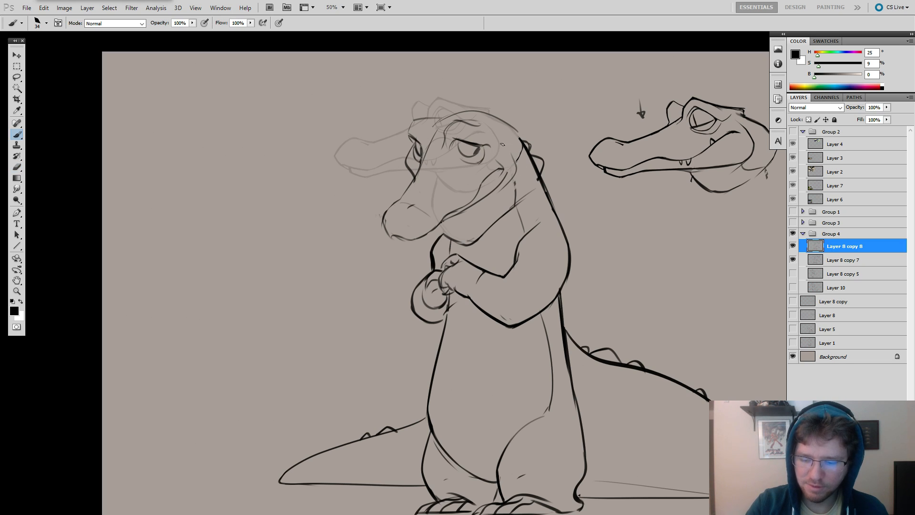
key("ctrl+z")
left_click_drag(495, 134, 516, 165)
key("ctrl+z")
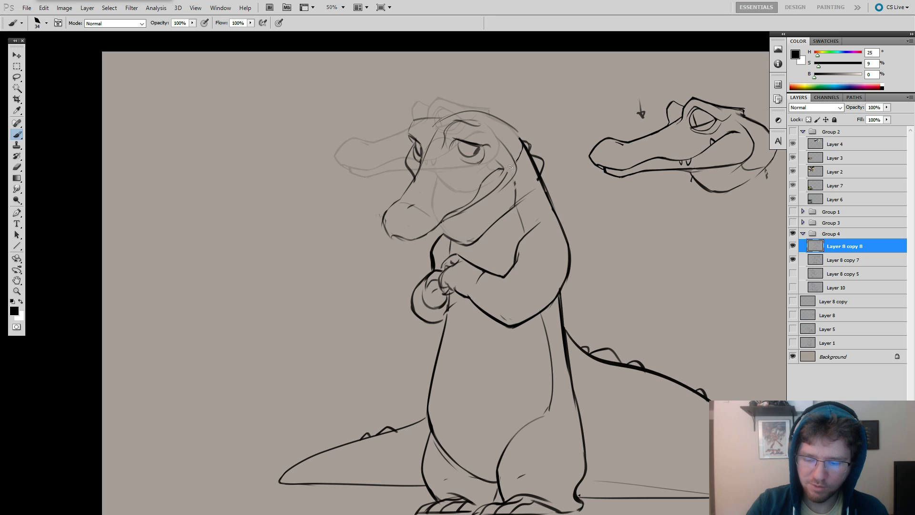
Redraw the back of the head with a darker contour joining the neck, and lighten the brow crease above the near eye.
key("e")
left_click_drag(514, 117, 522, 143)
key("b")
key("ctrl+z")
key("ctrl+z")
key("e")
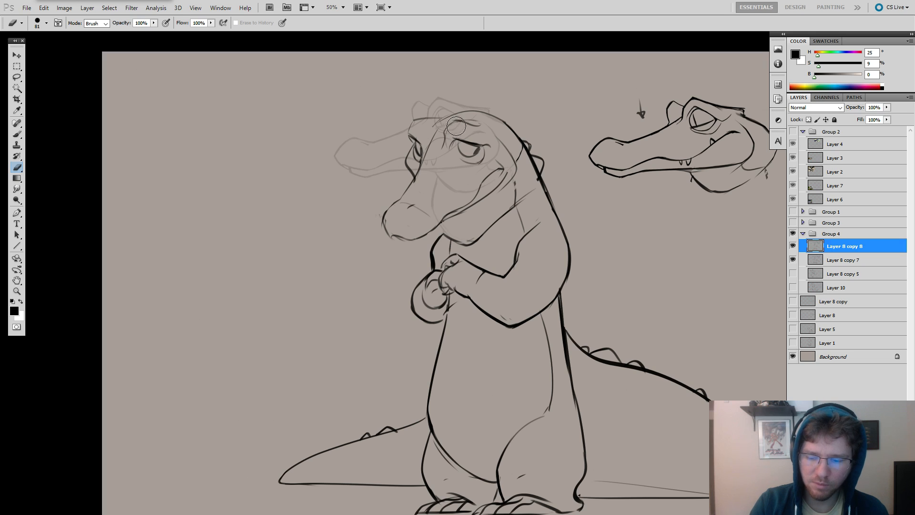
key("b")
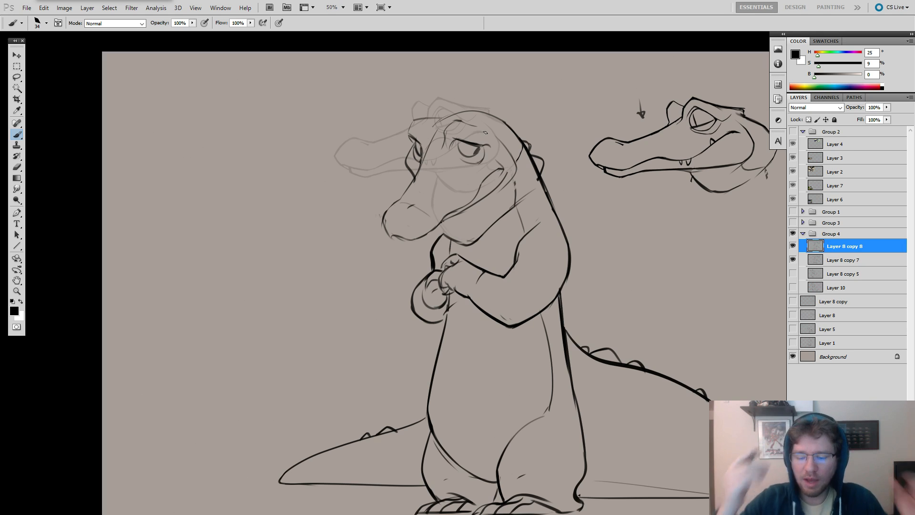
Erase the lower part of the mouth line where it joins the snout's underside.
left_click_drag(481, 239, 490, 251)
key("e")
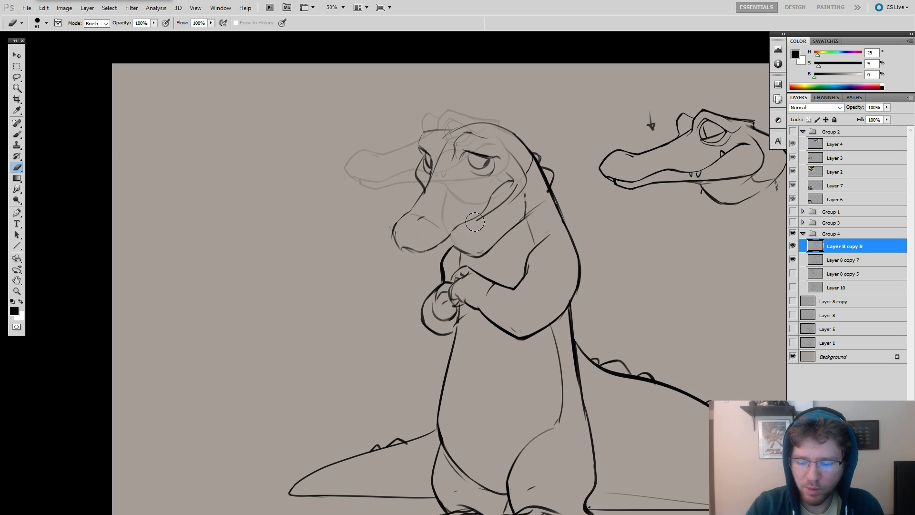
key("b")
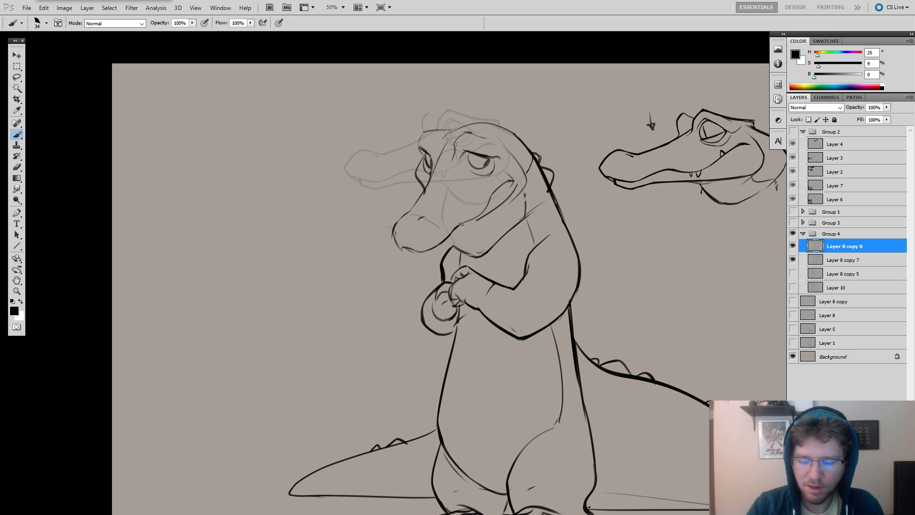
Redraw the mouth line as one continuous curve from the snout's underside up to the smile's corner.
key("ctrl+z")
key("ctrl+z")
mouse_move(451, 232)
left_mouse_down()
mouse_move(496, 192)
mouse_move(451, 233)
mouse_move(487, 213)
mouse_move(464, 233)
left_mouse_up()
key("ctrl+z")
key("e")
key("b")
key("ctrl+z")
left_click_drag(498, 209, 442, 244)
key("ctrl+z")
key("ctrl+z")
key("ctrl+z")
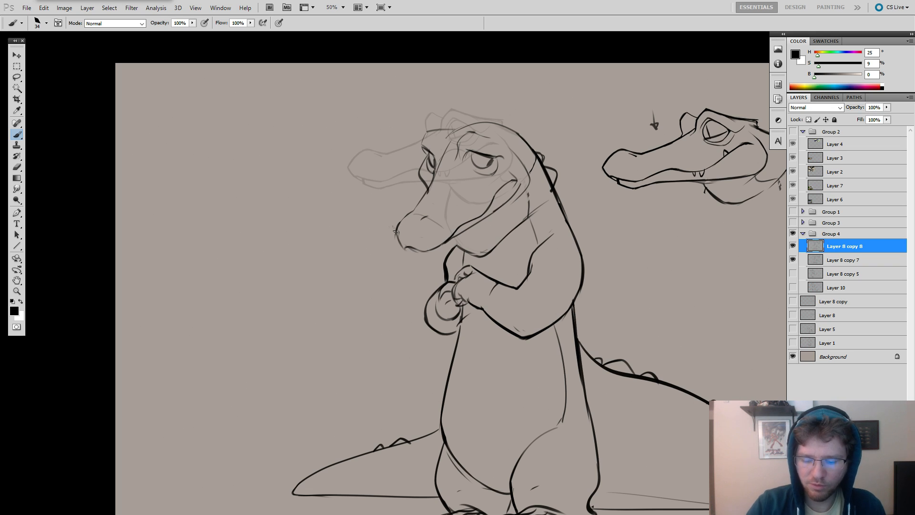
Erase rough marks at the snout's tip and redraw its rounded front contour.
key("e")
left_click_drag(401, 231, 403, 248)
key("b")
key("ctrl+z")
left_click_drag(510, 224, 523, 242)
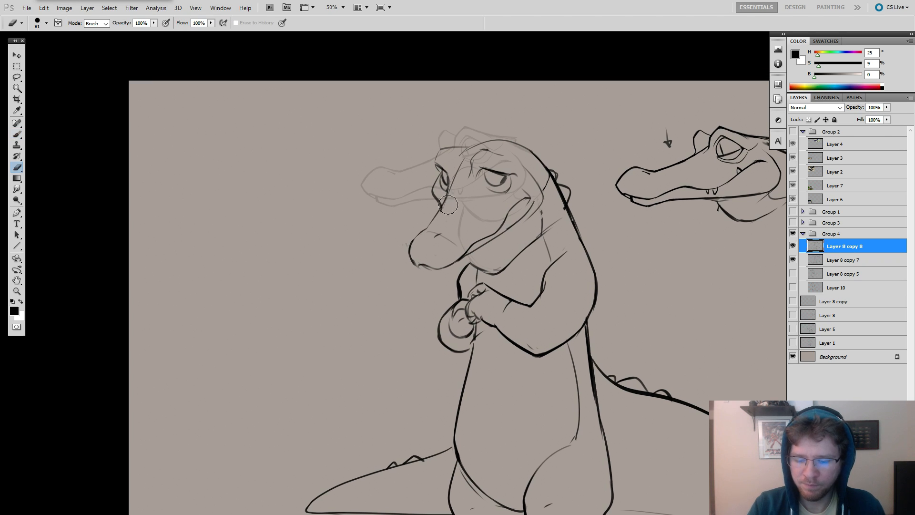
Redraw the snout's front contour with a darker stroke running from the far eye down to the tip.
key("e")
key("b")
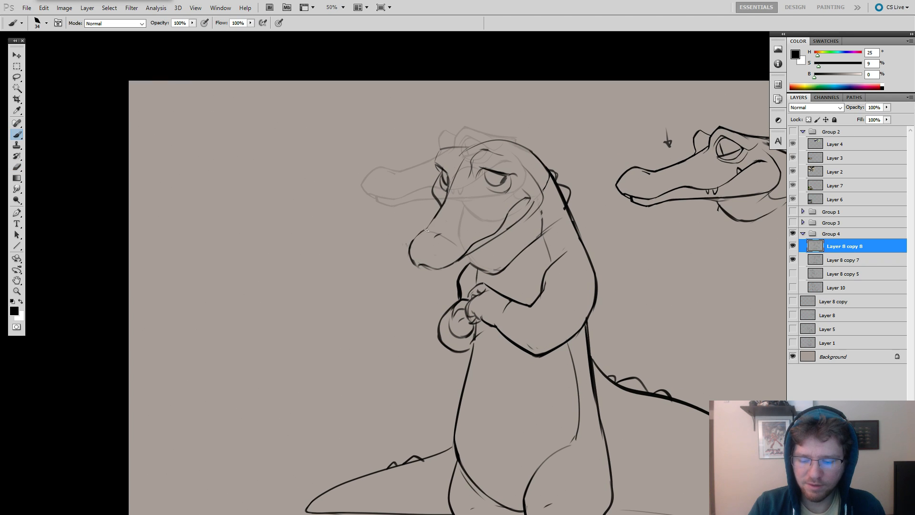
key("ctrl+z")
left_click_drag(448, 197, 421, 232)
key("ctrl+z")
left_click_drag(445, 200, 424, 231)
key("ctrl+z")
left_click_drag(444, 200, 426, 227)
key("ctrl+z")
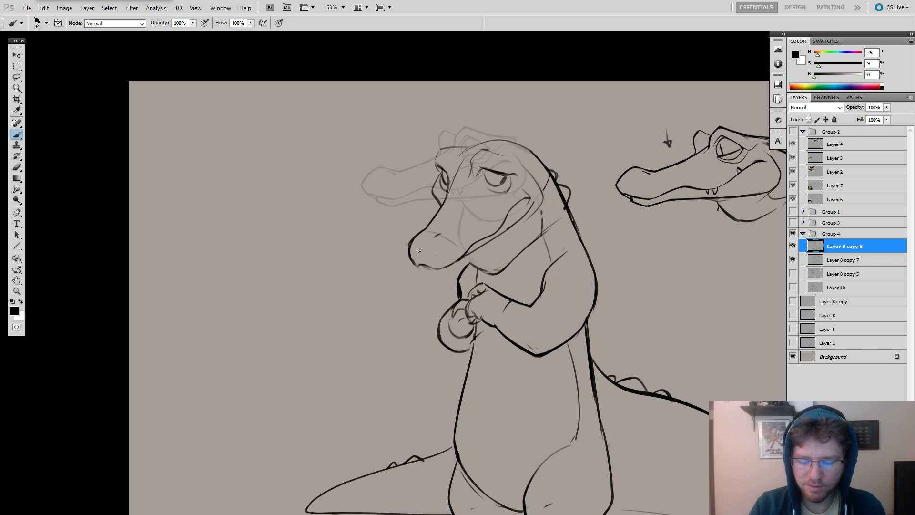
Erase the bridge line running up between the crocodile's eyes and rework the near eye's inner brow.
mouse_move(542, 195)
left_mouse_down()
mouse_move(497, 191)
mouse_move(535, 204)
left_mouse_up()
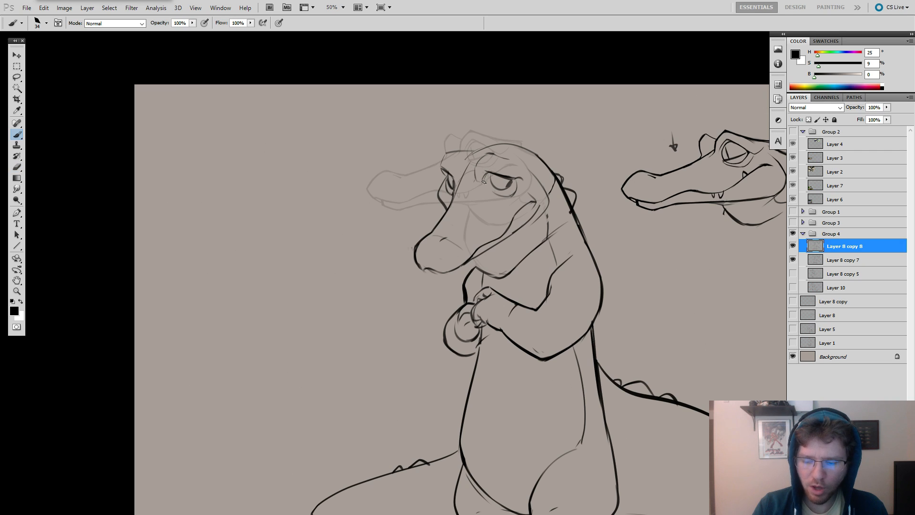
key("e")
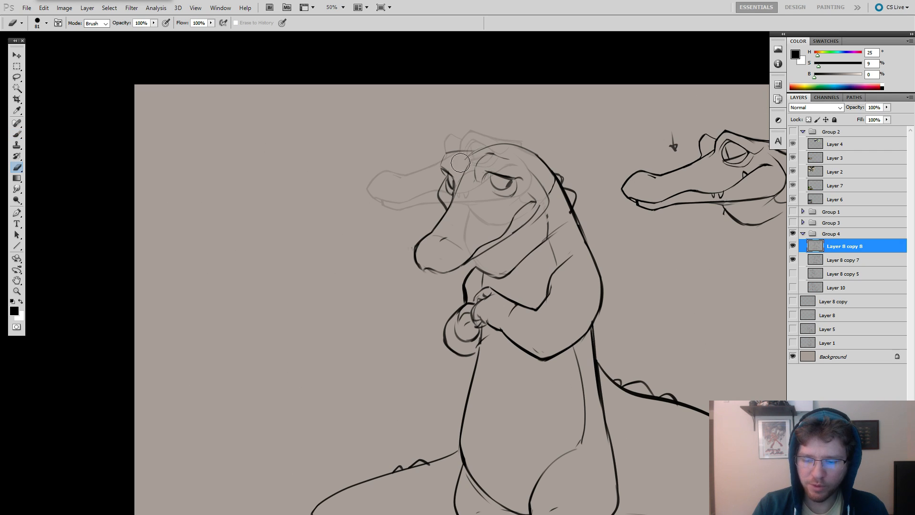
key("b")
key("e")
key("b")
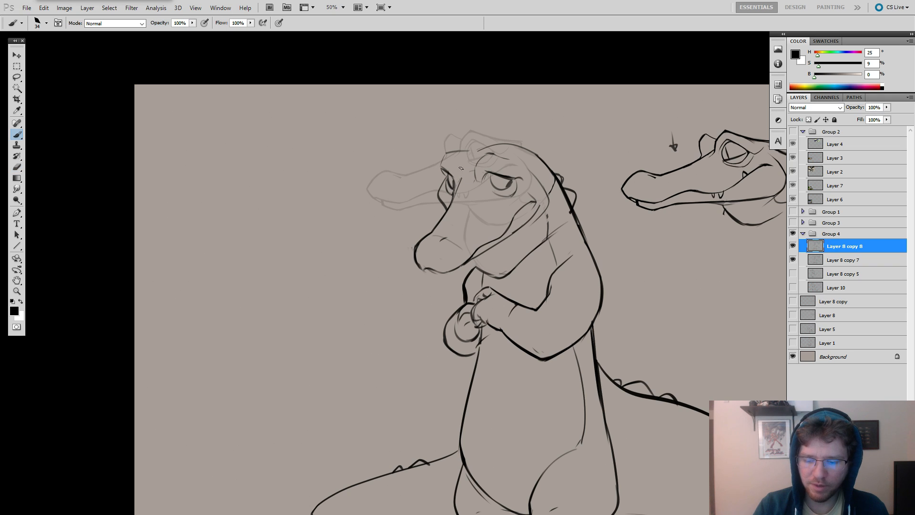
key("e")
left_click_drag(460, 177, 459, 186)
key("b")
left_click_drag(569, 119, 549, 117)
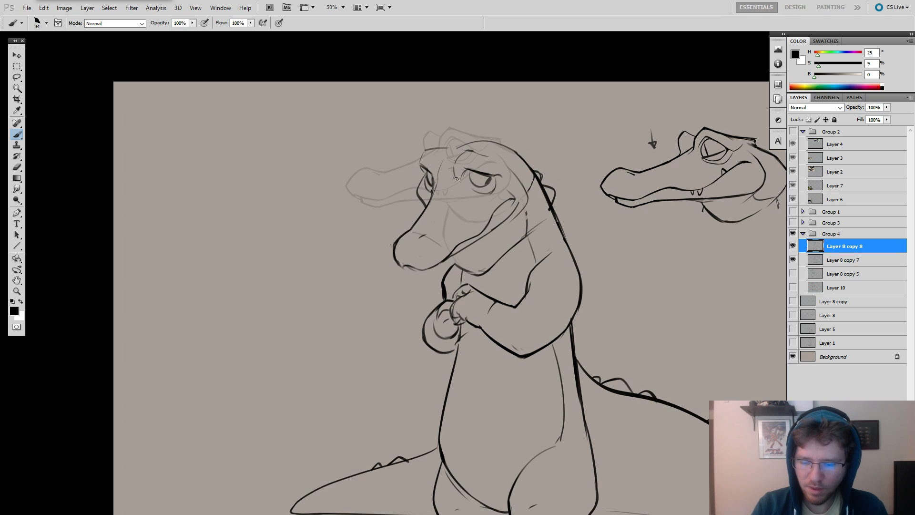
Erase rough marks on the forehead and rework the head's top contour between the far brow and the crown.
key("e")
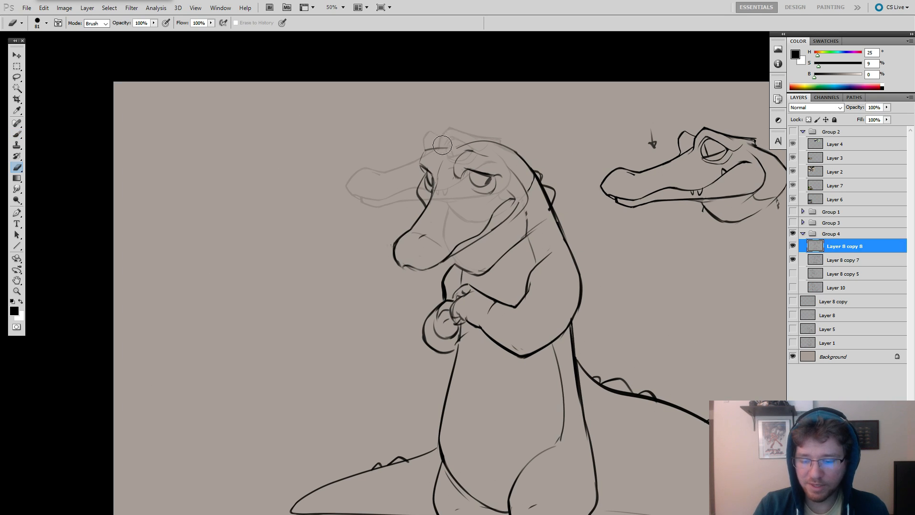
mouse_move(449, 145)
left_mouse_down()
mouse_move(429, 151)
mouse_move(462, 143)
mouse_move(427, 148)
mouse_move(466, 138)
mouse_move(454, 151)
left_mouse_up()
key("b")
key("ctrl+z")
key("ctrl+z")
key("ctrl+z")
key("ctrl+z")
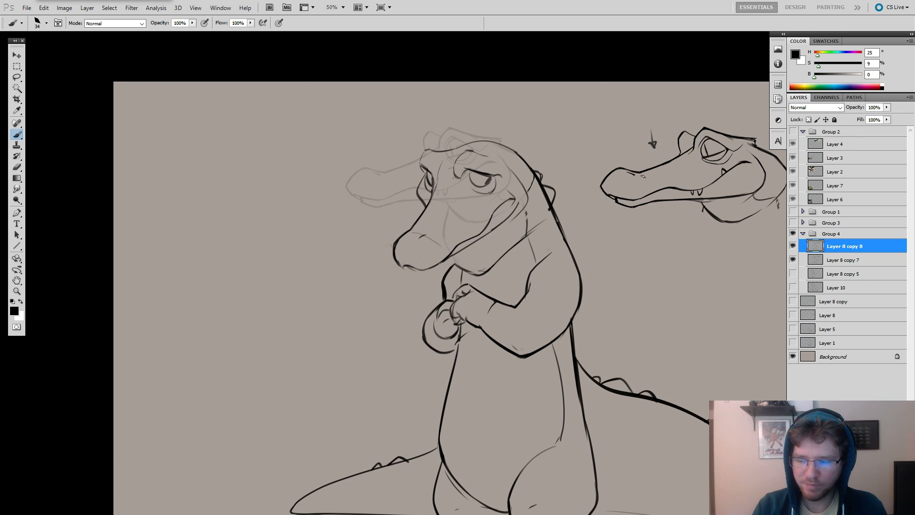
Erase rough marks around the toes of the crocodile's far foot and clean up their outlines.
mouse_move(651, 244)
left_mouse_down()
mouse_move(643, 218)
mouse_move(621, 210)
mouse_move(598, 224)
mouse_move(593, 169)
mouse_move(583, 174)
mouse_move(579, 225)
mouse_move(583, 188)
mouse_move(555, 199)
mouse_move(562, 193)
left_mouse_up()
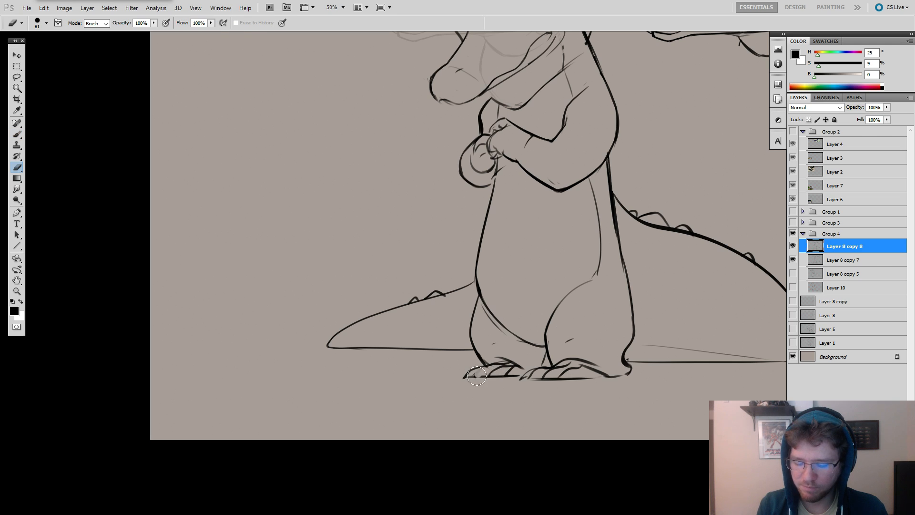
key("e")
mouse_move(475, 373)
left_mouse_down()
mouse_move(465, 374)
mouse_move(521, 377)
mouse_move(526, 387)
left_mouse_up()
key("b")
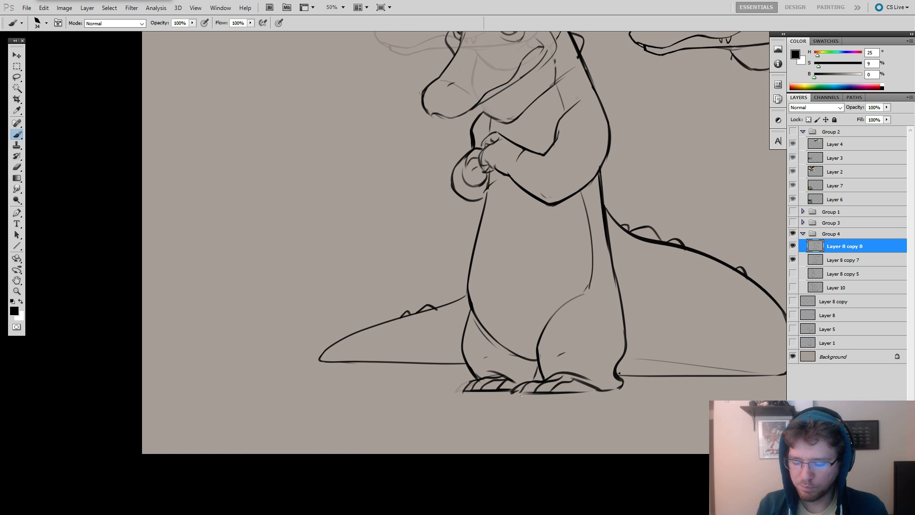
left_click_drag(578, 348, 567, 375)
Darken the mouth line below the smile's corner and the underside of the lower jaw.
left_click_drag(587, 277, 603, 316)
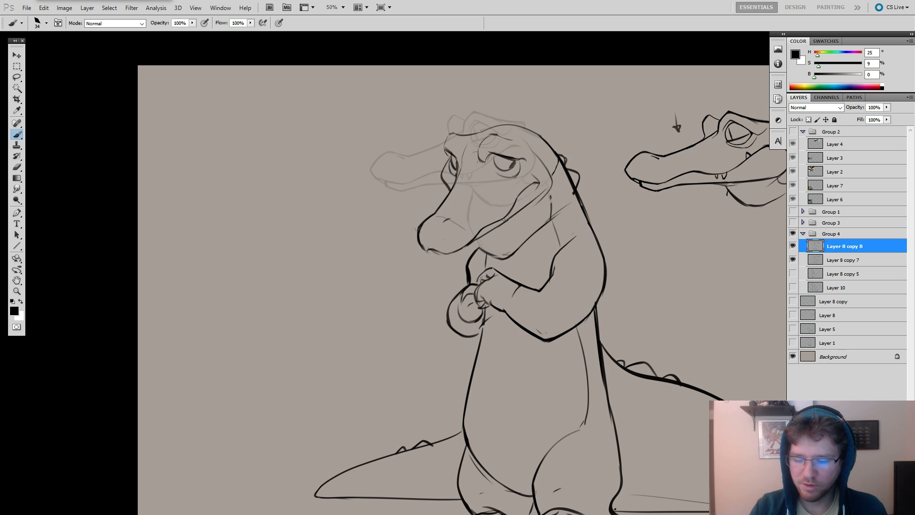
left_click_drag(545, 178, 523, 207)
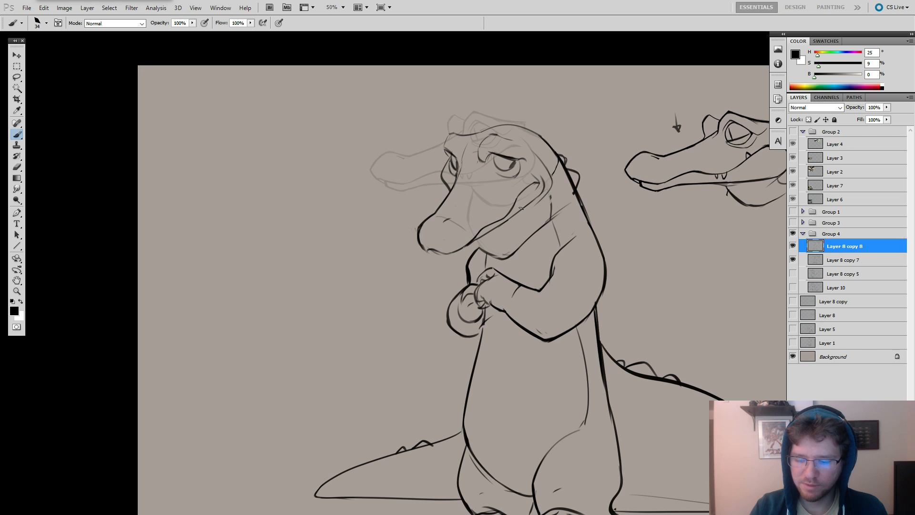
left_click_drag(591, 186, 598, 165)
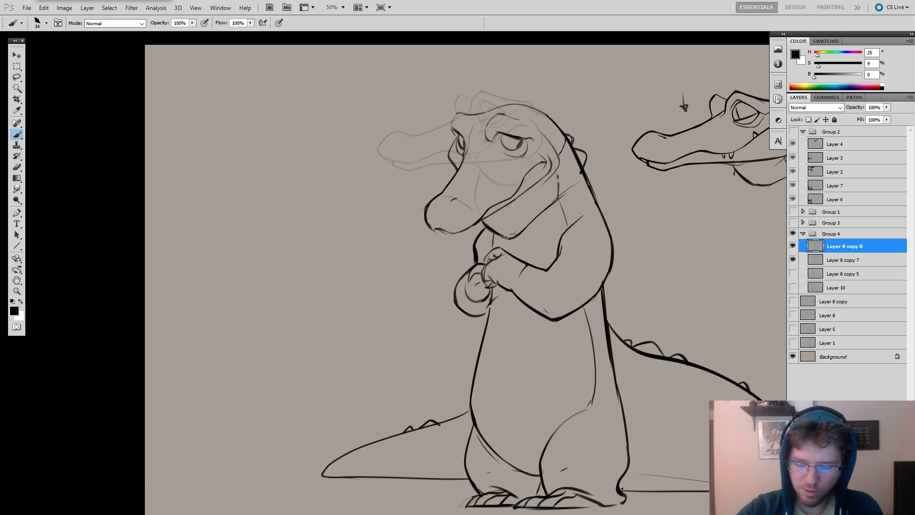
scroll(606, 220, "up", 2)
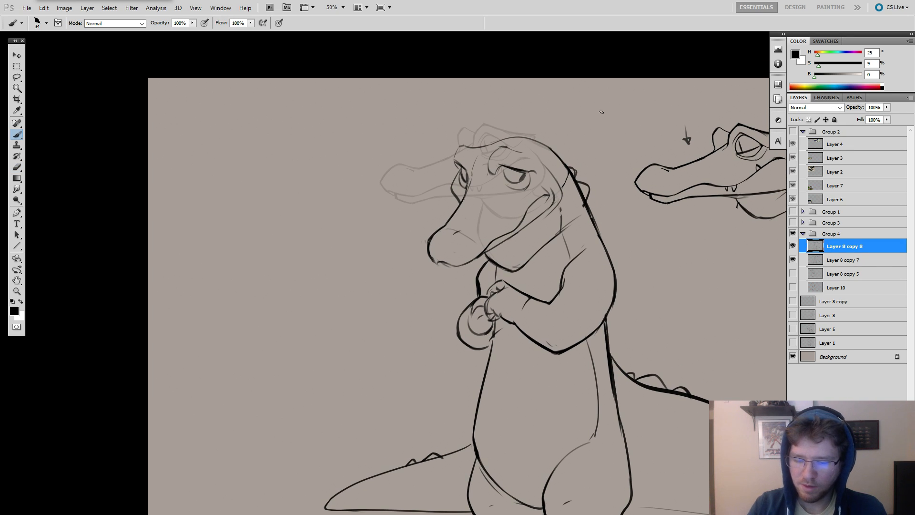
Redraw the far eye's brow ridge with a darker stroke curving up to the forehead.
key("e")
key("b")
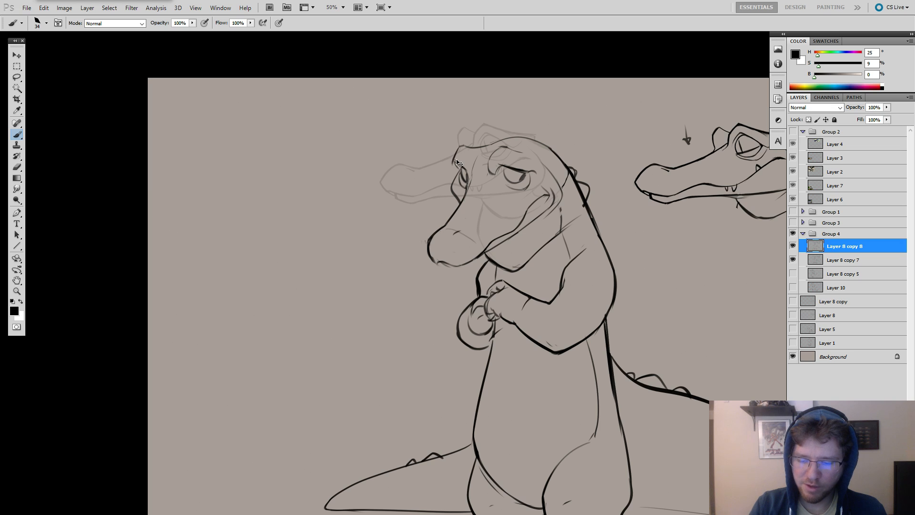
mouse_move(459, 169)
left_mouse_down()
mouse_move(452, 156)
mouse_move(463, 143)
left_mouse_up()
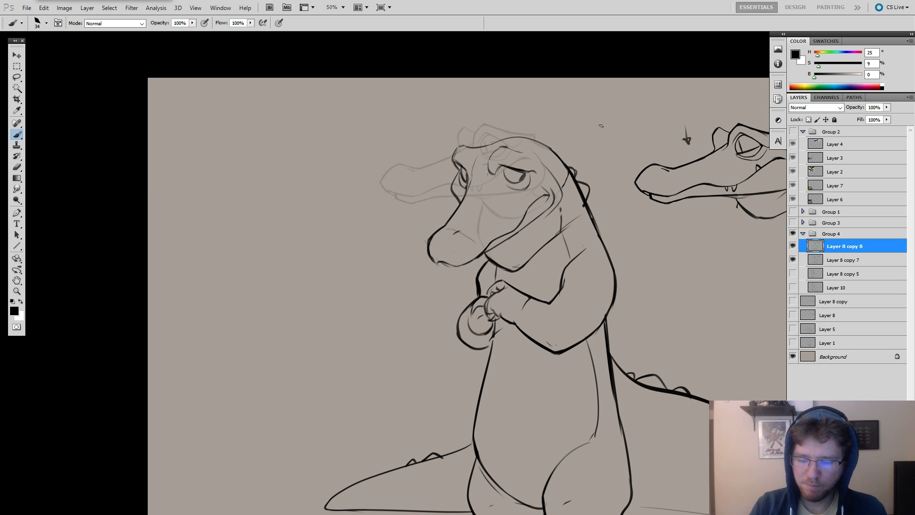
left_click_drag(565, 142, 575, 141)
Erase the rough brow lines above the near eye and clean up the adjoining crown contour.
key("e")
left_click_drag(505, 157, 506, 155)
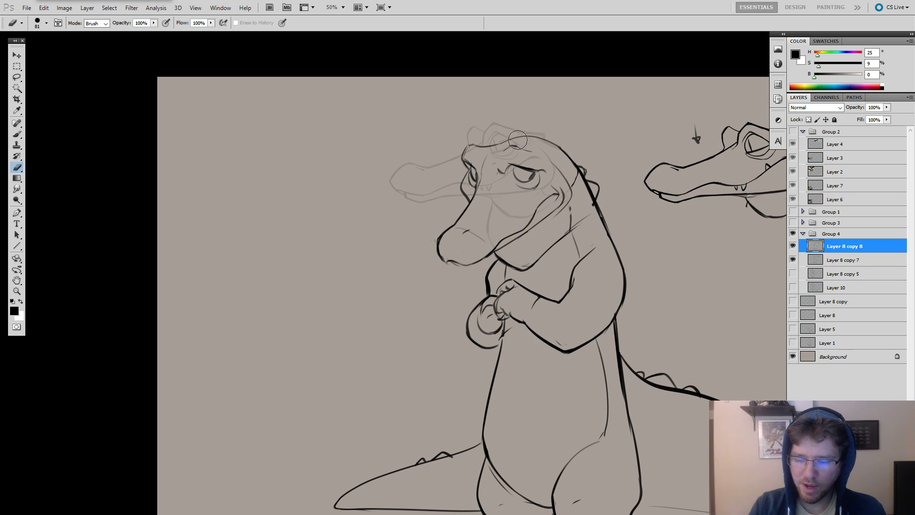
key("b")
key("e")
key("b")
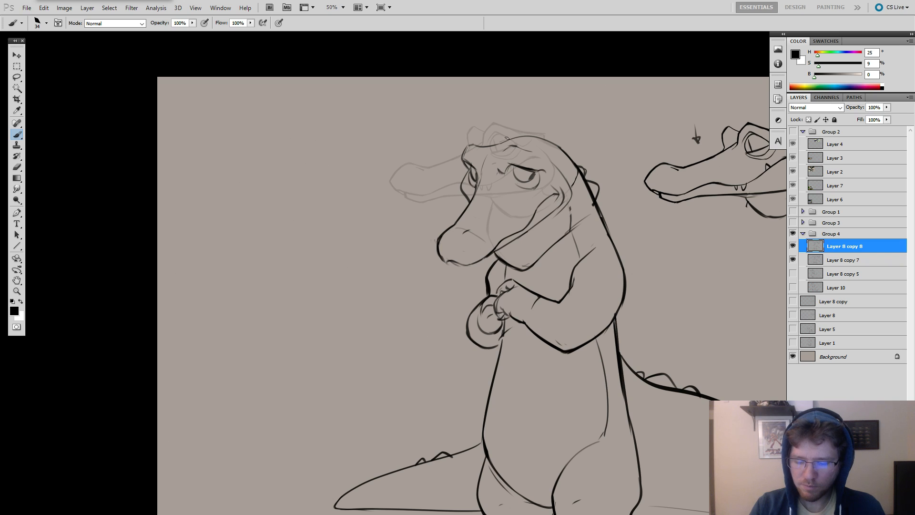
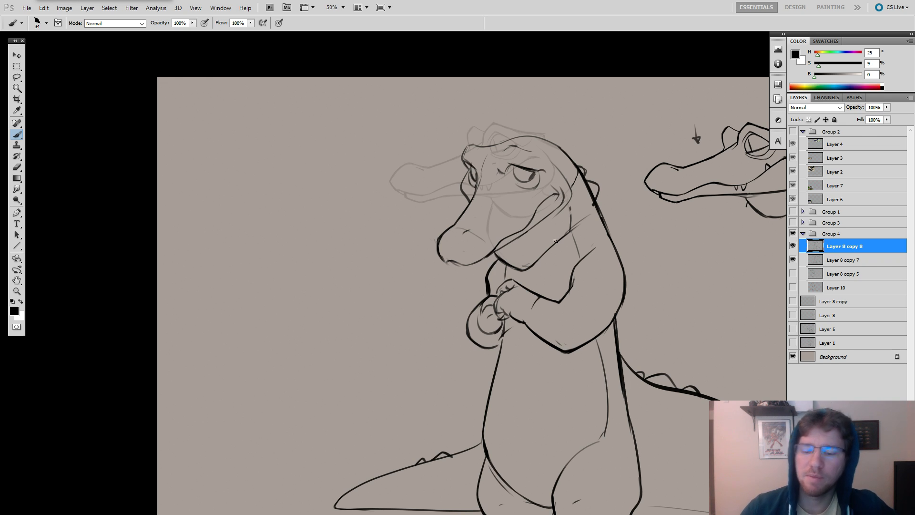
Erase the rough lines above the crocodile's near eye and redraw the brow ridge with a cleaner, darker curve.
left_click_drag(608, 136, 542, 157)
key("e")
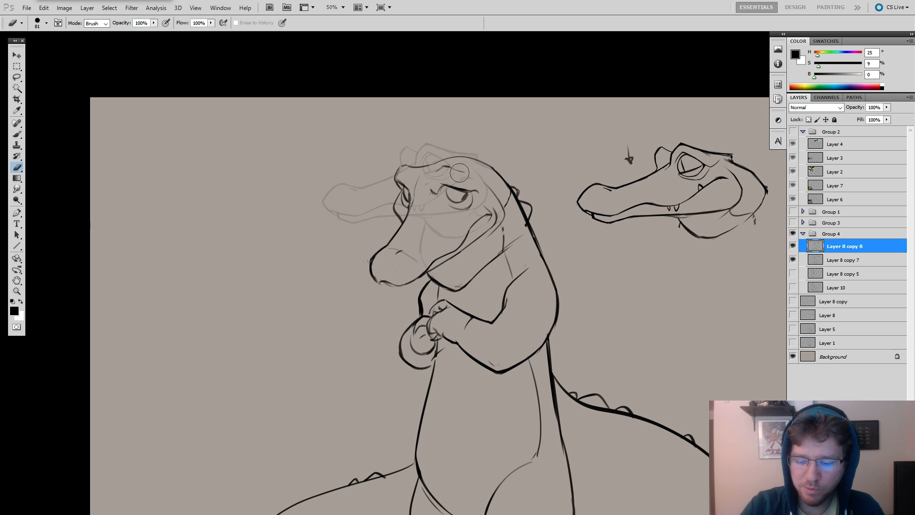
key("b")
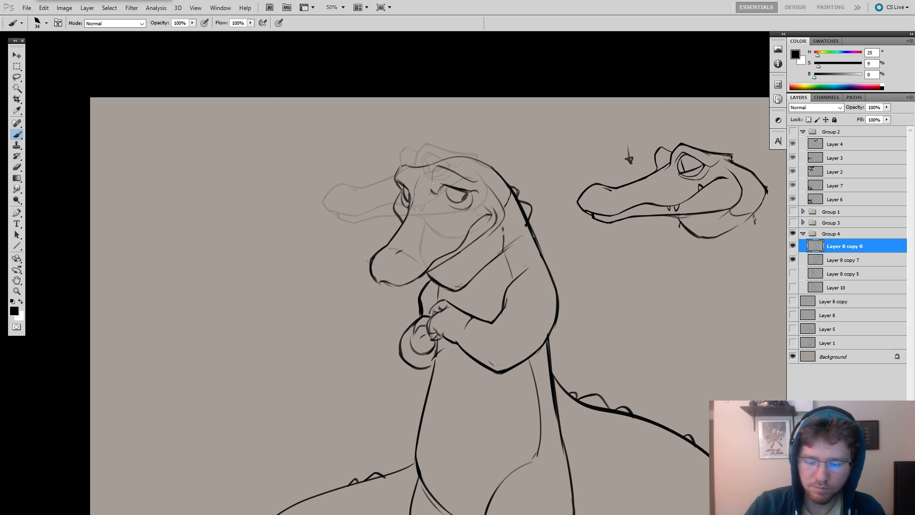
left_click_drag(487, 158, 477, 95)
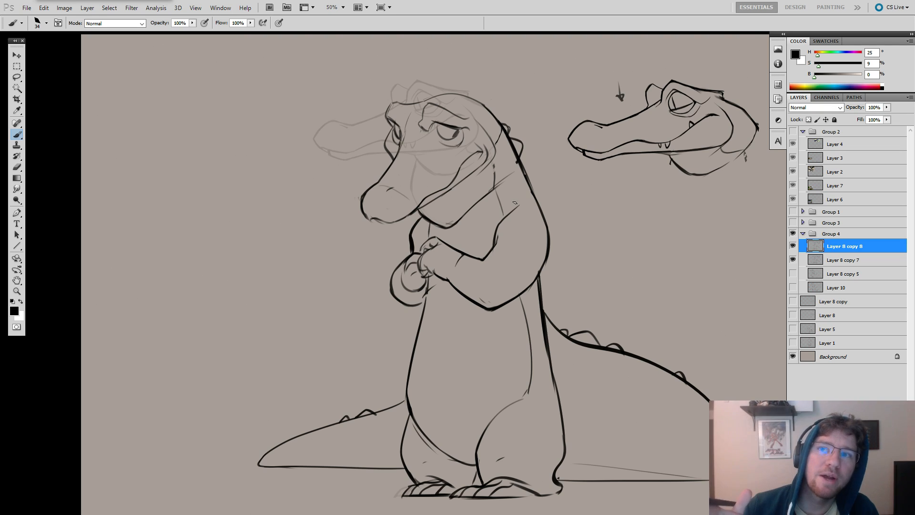
Clean up and redraw the short crease where the near eye's brow meets the bridge of the snout.
left_click_drag(533, 147, 541, 167)
key("e")
mouse_move(436, 129)
left_mouse_down()
mouse_move(430, 138)
mouse_move(438, 124)
left_mouse_up()
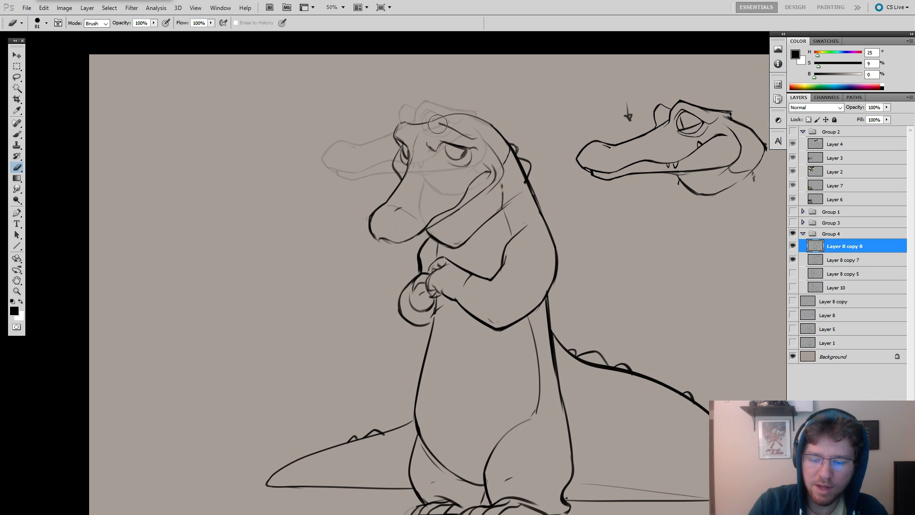
key("b")
key("e")
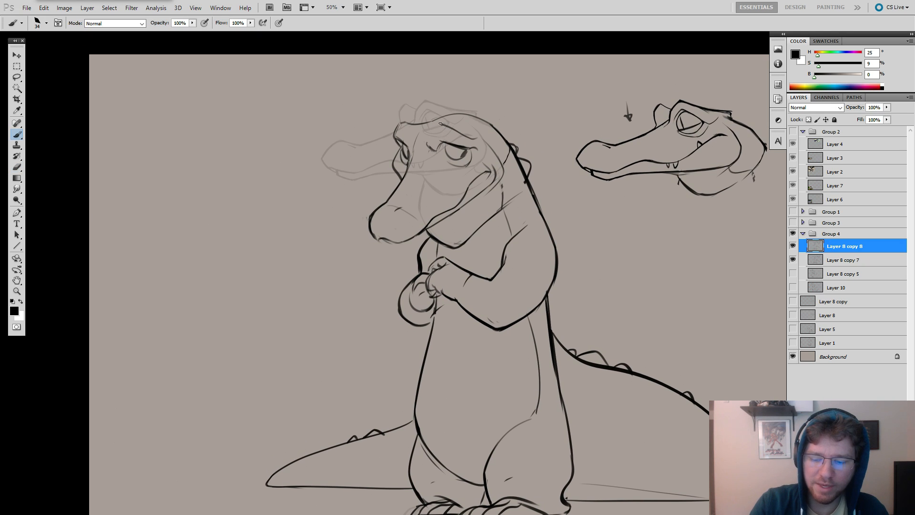
key("b")
left_click_drag(446, 123, 430, 142)
key("e")
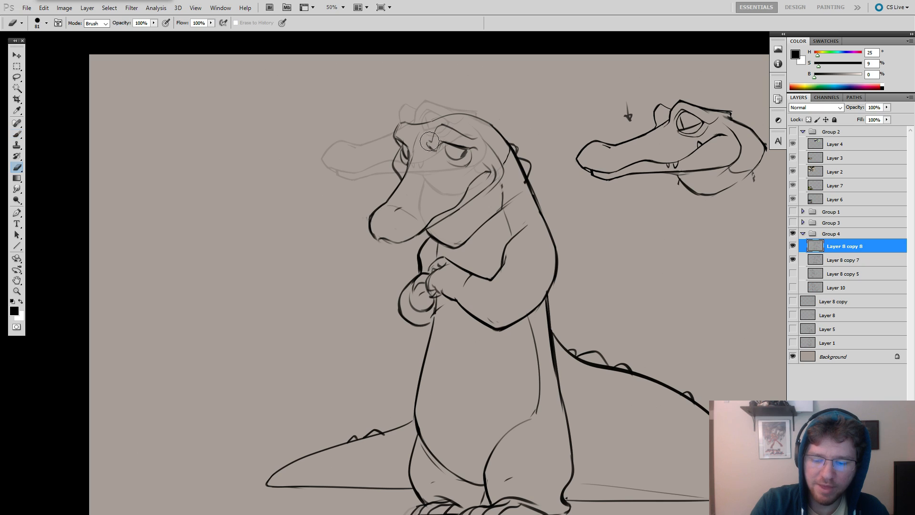
key("b")
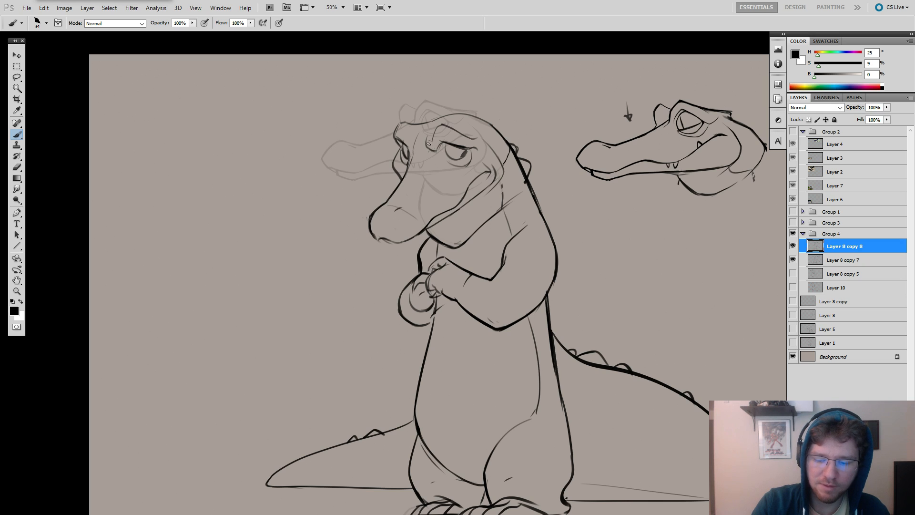
Reshape the inner brow hook, clean up the near eye's outline and darken its pupil.
left_click_drag(441, 153, 471, 168)
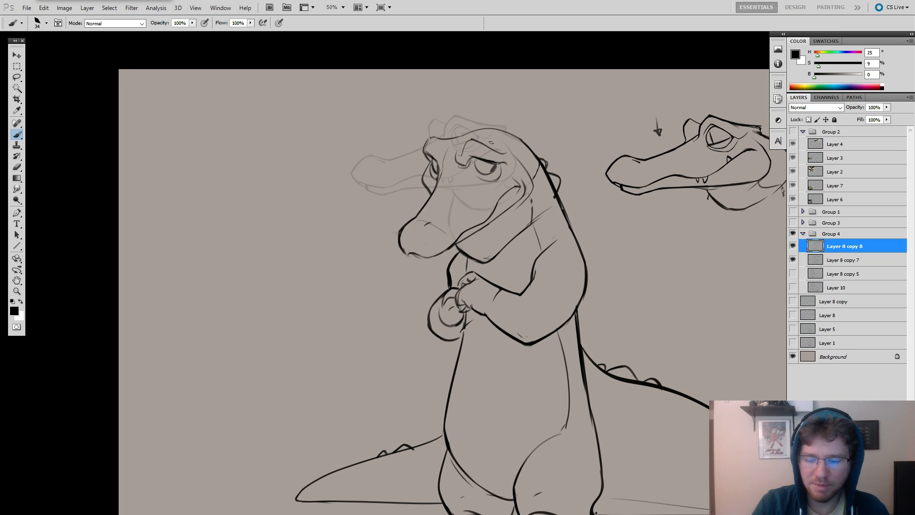
key("e")
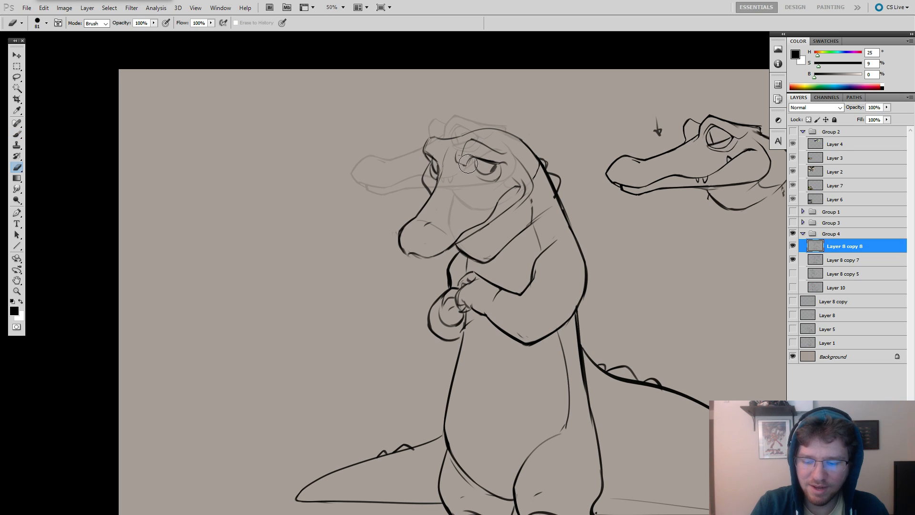
key("b")
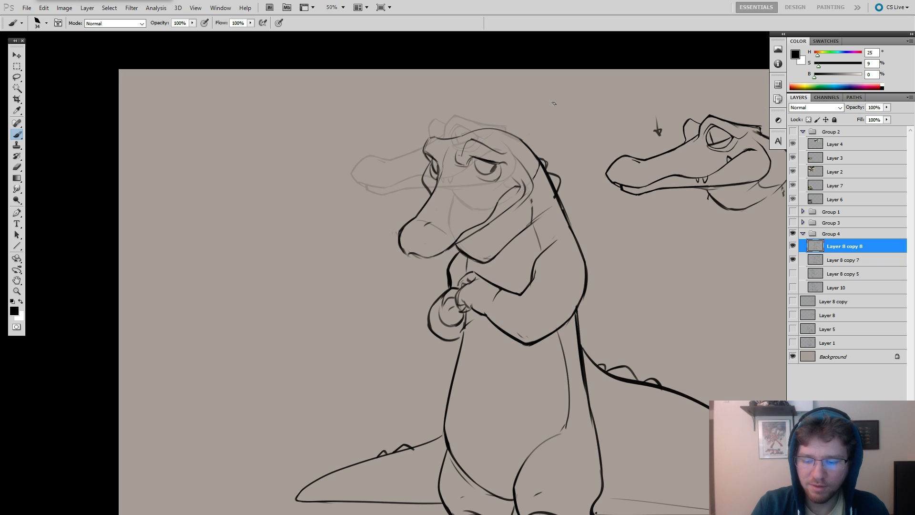
mouse_move(539, 145)
left_mouse_down()
mouse_move(563, 149)
mouse_move(542, 145)
left_mouse_up()
key("e")
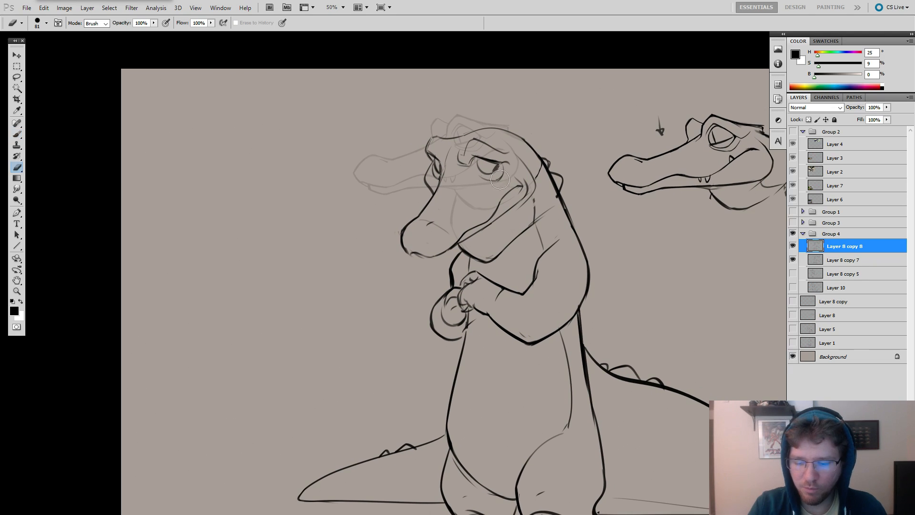
key("b")
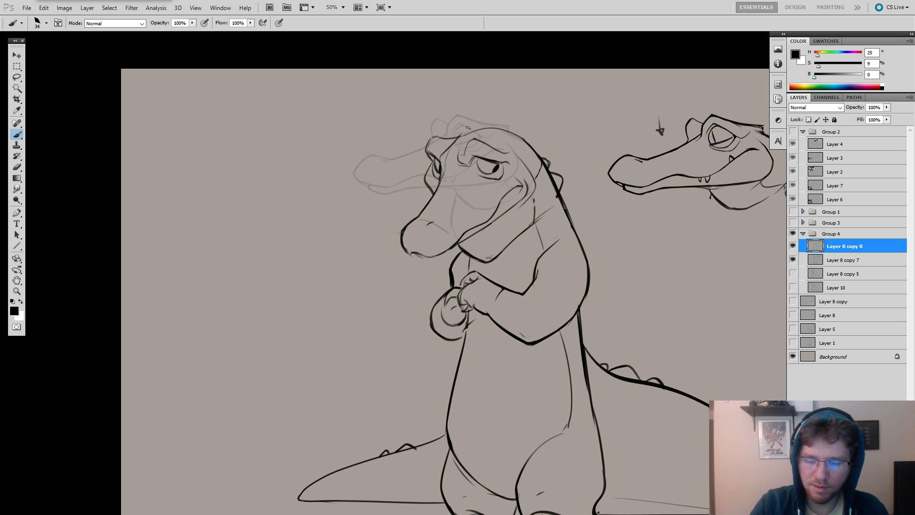
Strengthen the far brow's contour and add crease lines on the forehead between the eyes.
left_click_drag(464, 136, 440, 164)
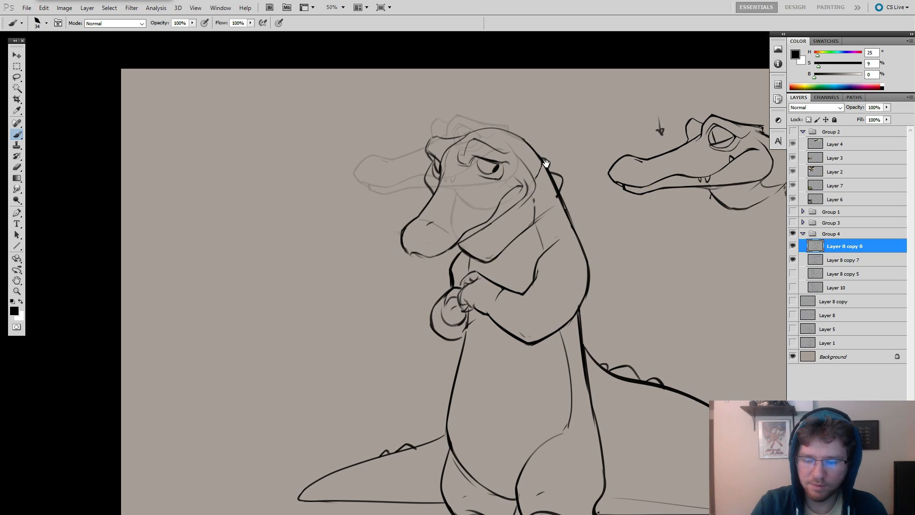
left_click_drag(546, 164, 545, 163)
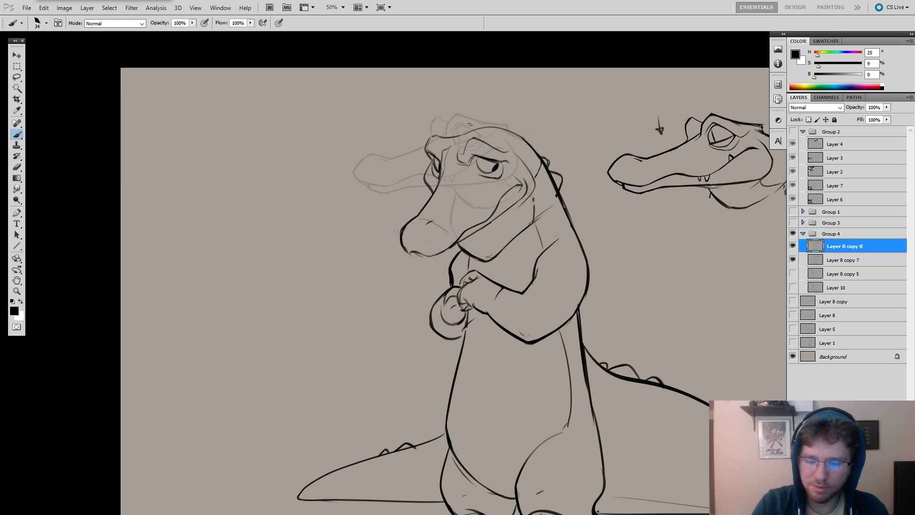
left_click_drag(529, 231, 481, 202)
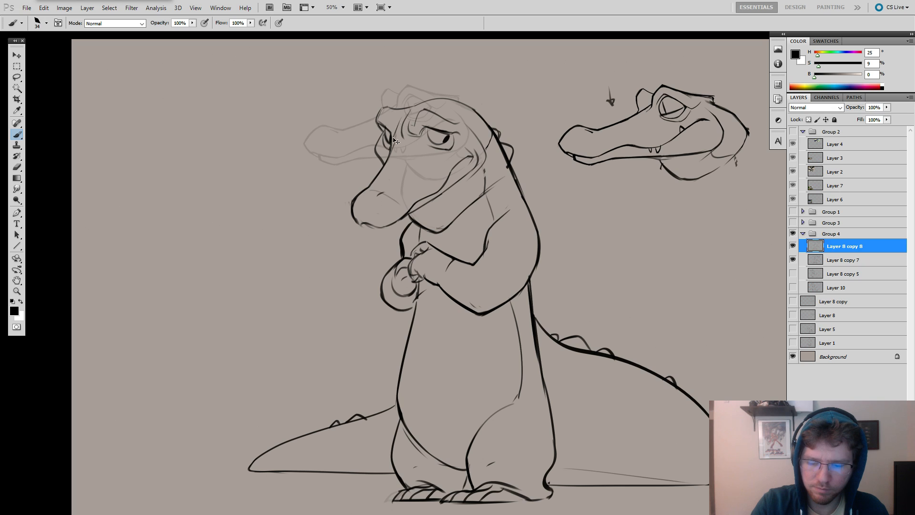
left_click_drag(506, 217, 491, 196)
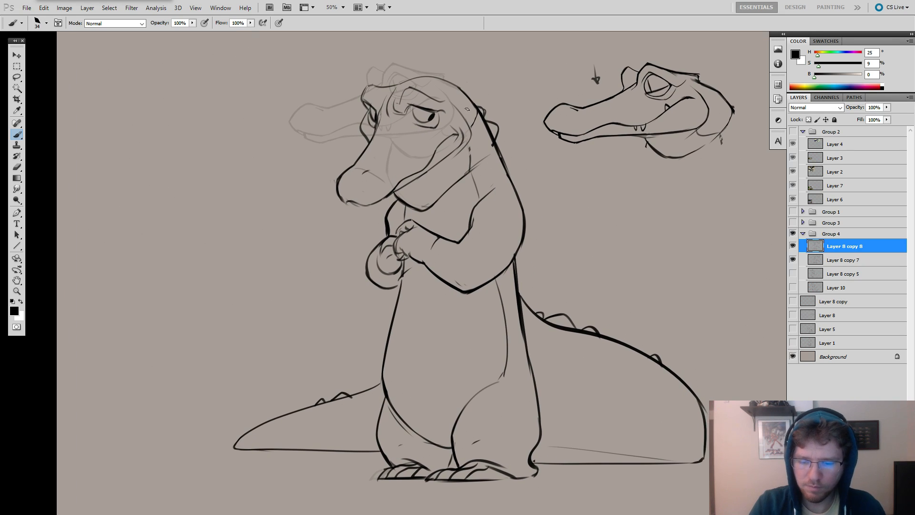
key("e")
key("b")
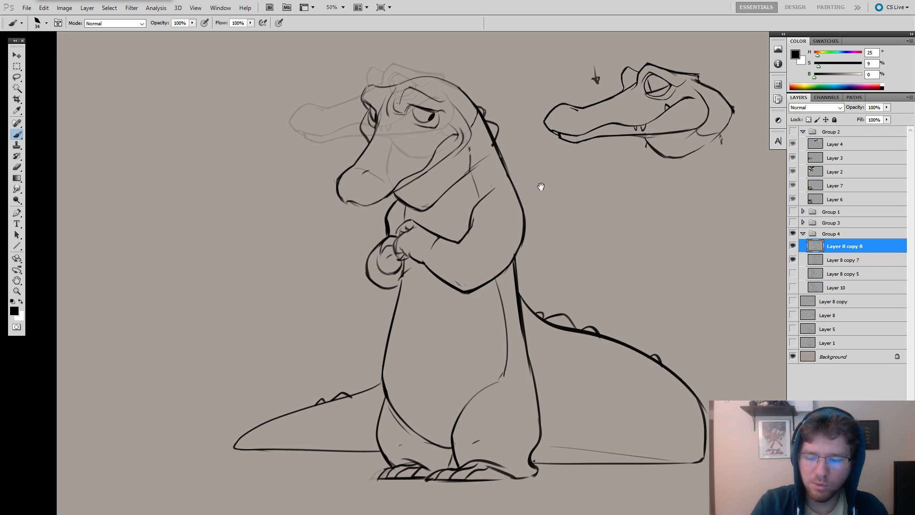
left_click_drag(540, 186, 482, 229)
scroll(653, 114, "down", 5)
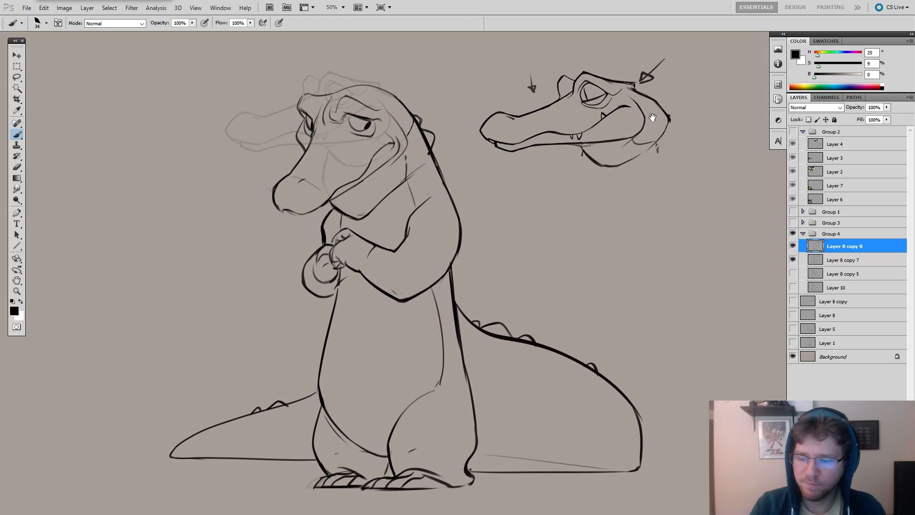
left_click_drag(536, 154, 463, 183)
left_click_drag(463, 183, 481, 184)
mouse_move(493, 126)
left_mouse_down()
mouse_move(531, 231)
mouse_move(442, 149)
left_mouse_up()
key("ctrl+alt+z")
key("ctrl+alt+z")
key("ctrl+alt+z")
left_click_drag(454, 138, 441, 149)
key("ctrl+alt+z")
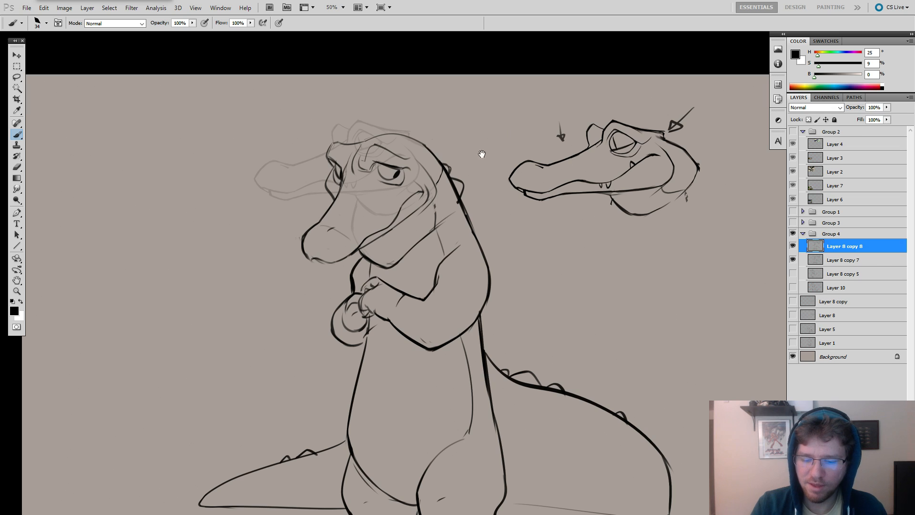
scroll(481, 153, "left", 2)
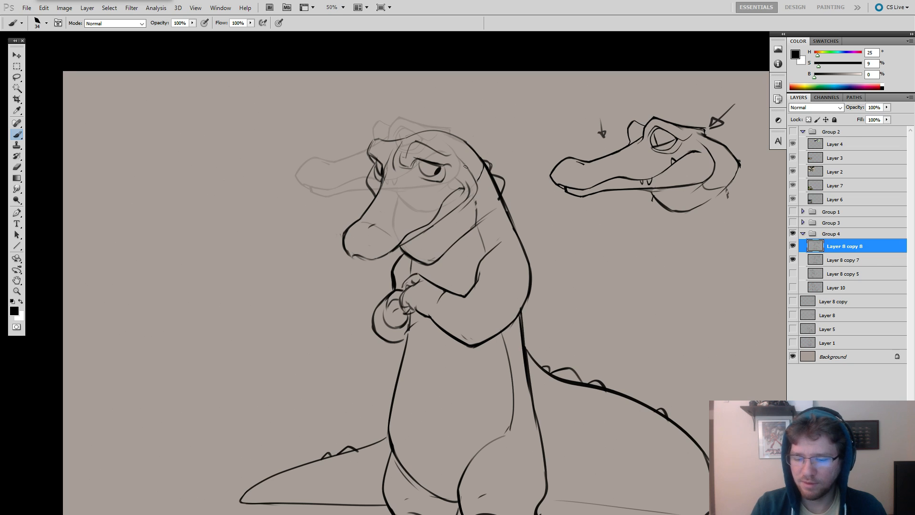
scroll(450, 175, "left", 2)
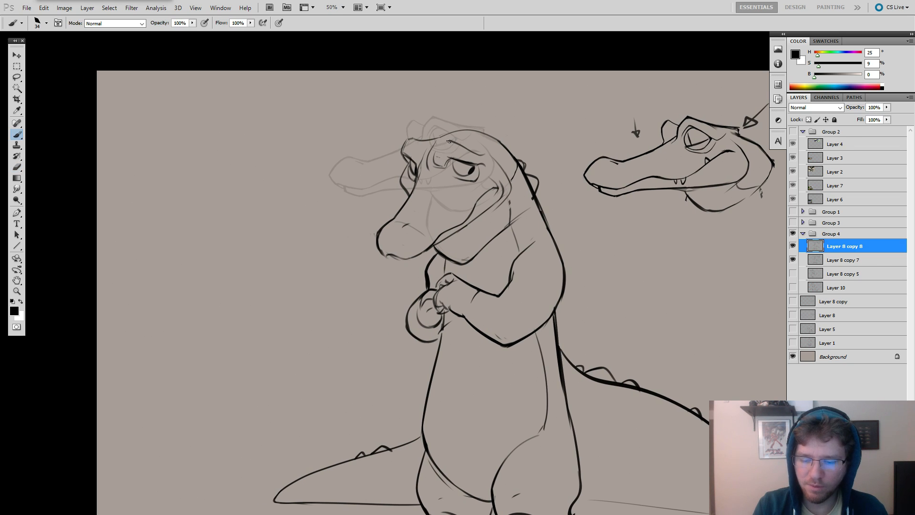
Lasso the crocodile's head, shift it slightly up and away from the body with Free Transform, and deselect it.
left_click(563, 189, "alt")
left_click_drag(573, 228, 580, 185)
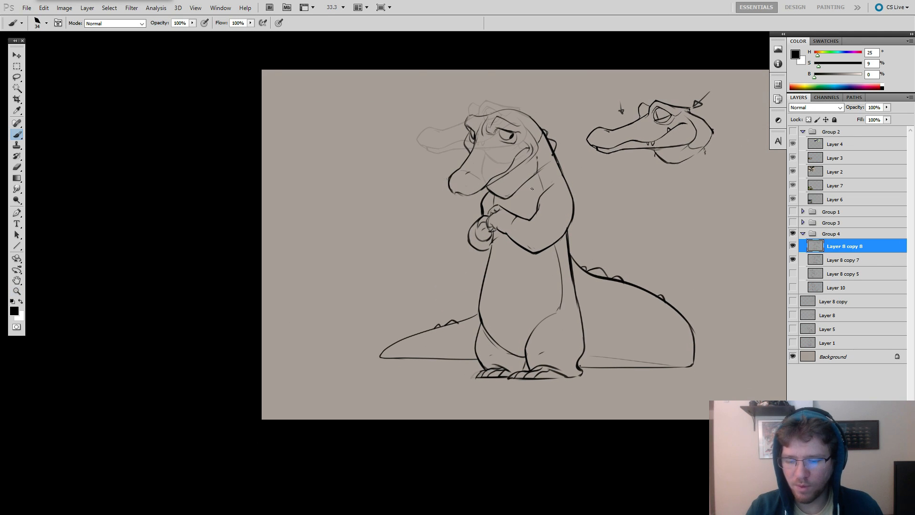
key("l")
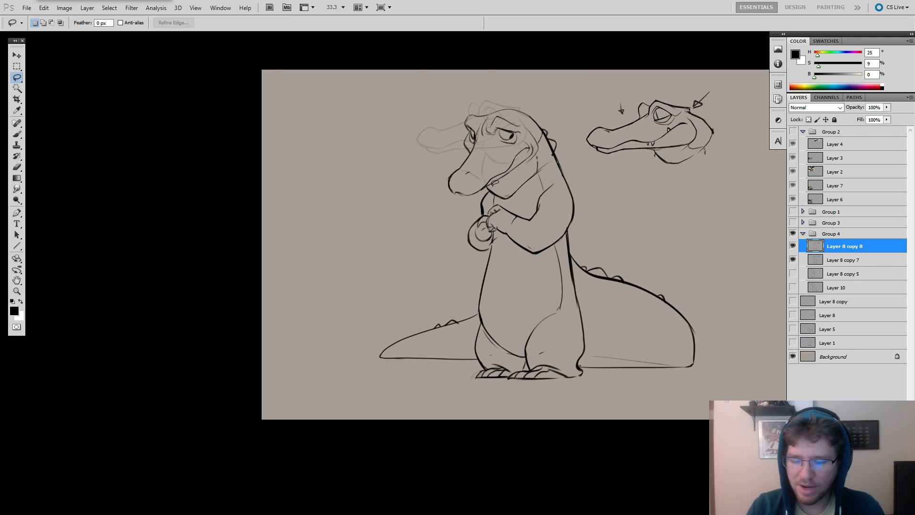
mouse_move(462, 202)
left_mouse_down()
mouse_move(537, 90)
mouse_move(554, 116)
mouse_move(550, 133)
mouse_move(508, 179)
mouse_move(526, 136)
left_mouse_up()
key("ctrl+t")
key("Return")
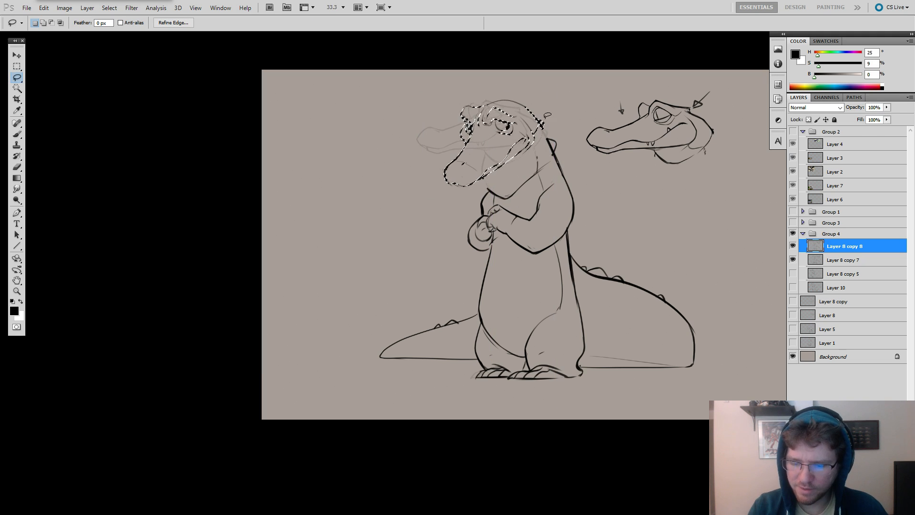
key("ctrl+d")
Clean up the gap beneath the snout and redraw the front edge of the lower jaw up to the mouth line.
key("e")
scroll(502, 164, "up", 1)
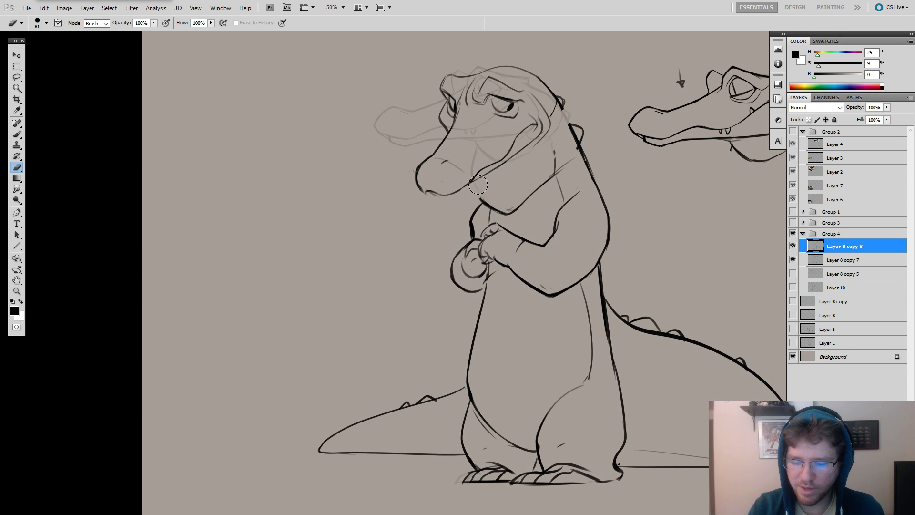
key("b")
left_click_drag(449, 194, 469, 184)
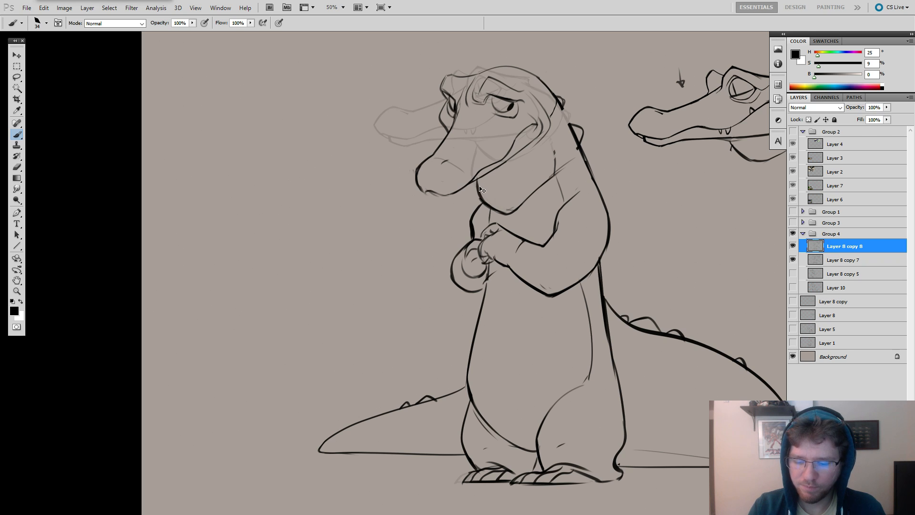
key("ctrl+z")
left_click_drag(476, 181, 483, 202)
Erase the rough neck marks behind the lower jaw and extend the jaw line cleanly toward the shoulder.
key("e")
mouse_move(555, 150)
left_mouse_down()
mouse_move(554, 180)
mouse_move(541, 184)
mouse_move(559, 168)
mouse_move(524, 203)
left_mouse_up()
key("b")
key("ctrl+z")
key("ctrl+z")
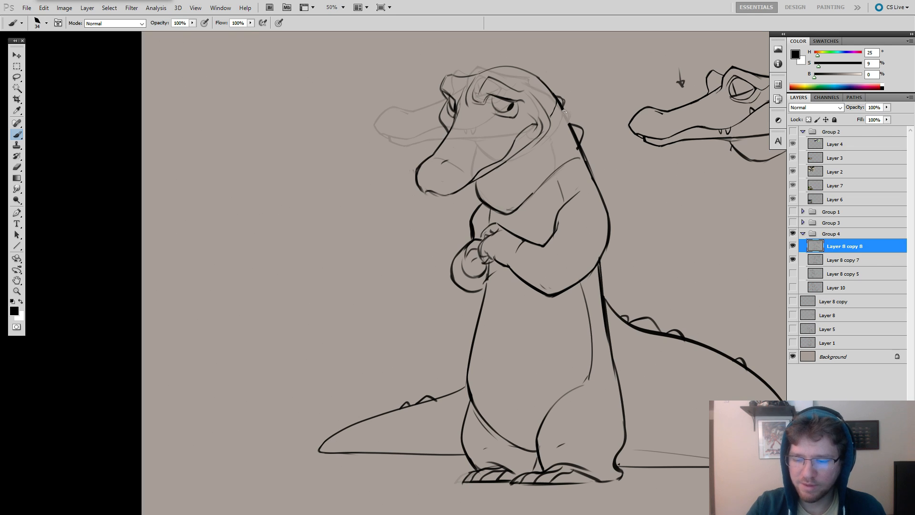
Redraw the back of the neck with a dark stroke joining the moved head to the body's back contour.
key("e")
mouse_move(553, 112)
left_mouse_down()
mouse_move(555, 137)
mouse_move(521, 173)
mouse_move(534, 162)
left_mouse_up()
key("b")
key("ctrl+z")
key("ctrl+z")
key("ctrl+z")
key("ctrl+z")
left_click_drag(559, 103, 570, 129)
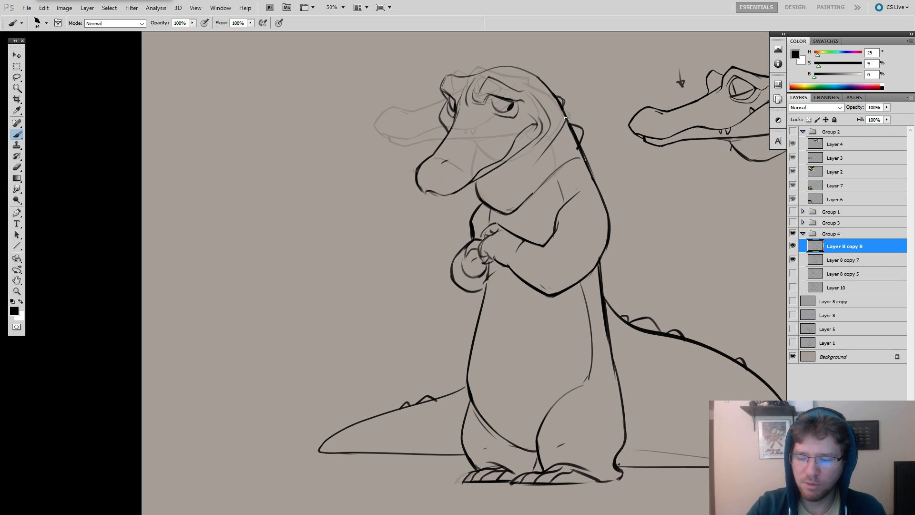
Draw the cheek contour behind the smile's corner down toward the lower jaw and clean up its stray marks.
mouse_move(605, 193)
left_mouse_down()
mouse_move(631, 198)
mouse_move(607, 161)
mouse_move(578, 142)
mouse_move(620, 138)
left_mouse_up()
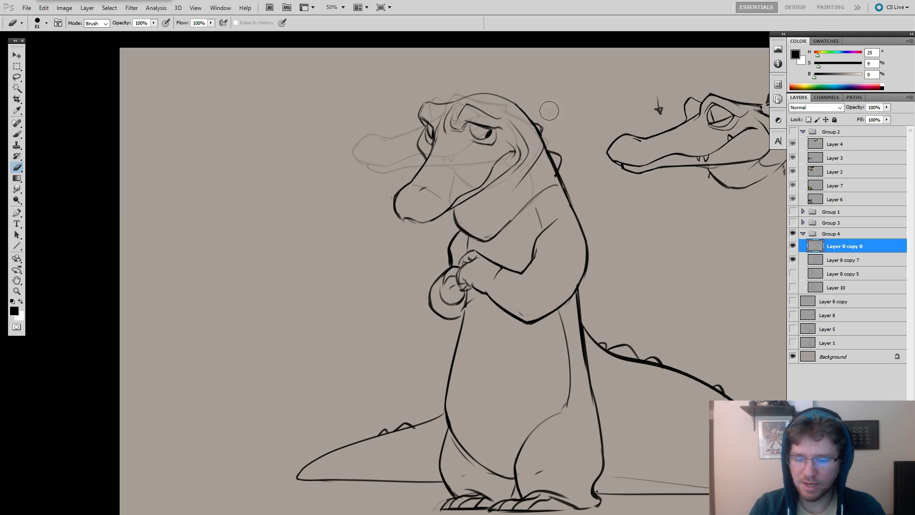
left_click_drag(529, 178, 560, 191)
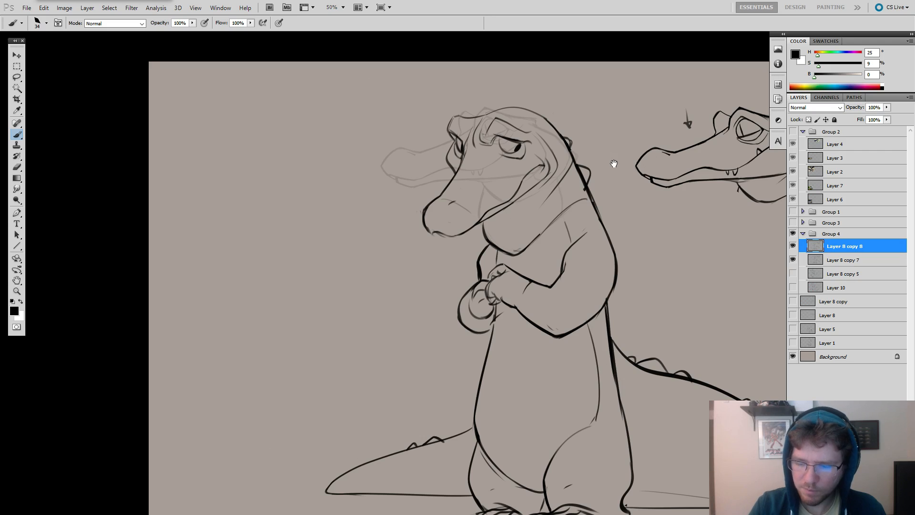
mouse_move(652, 236)
left_mouse_down()
mouse_move(613, 187)
mouse_move(594, 190)
mouse_move(592, 200)
mouse_move(613, 206)
mouse_move(607, 336)
left_mouse_up()
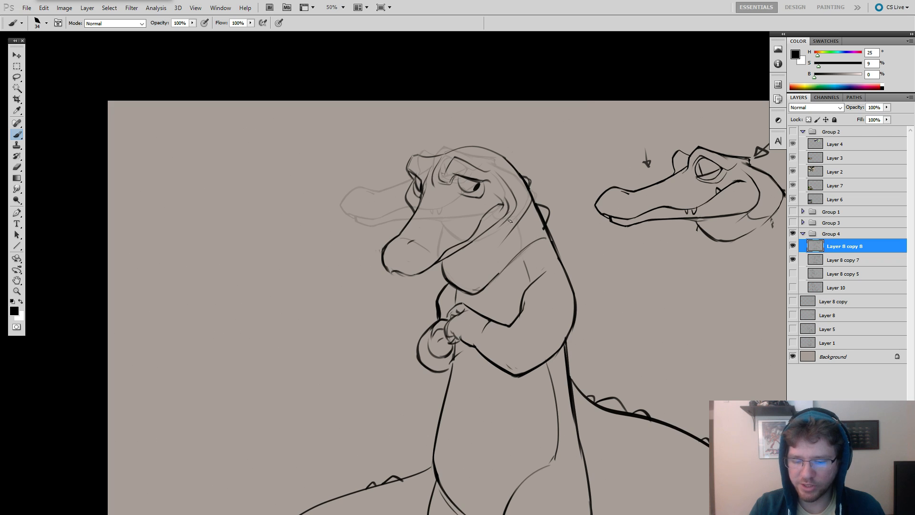
left_click_drag(509, 221, 598, 216)
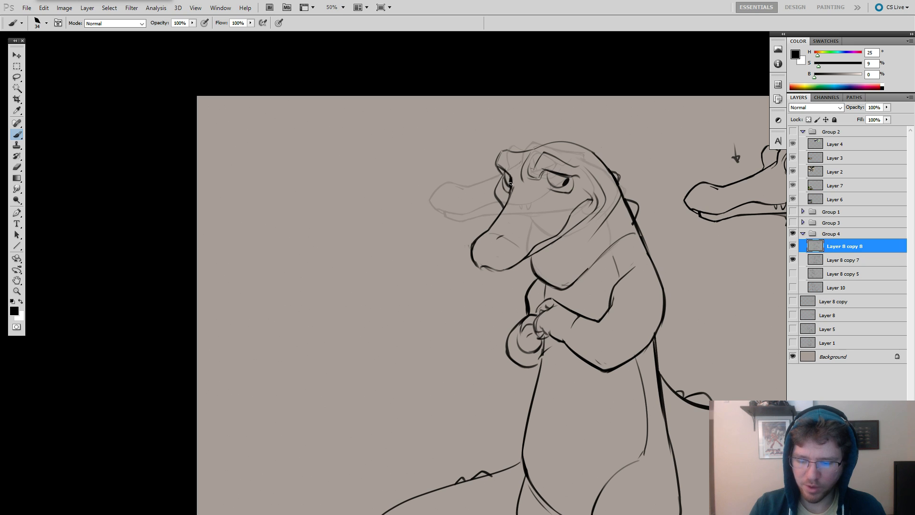
left_click_drag(576, 125, 558, 139)
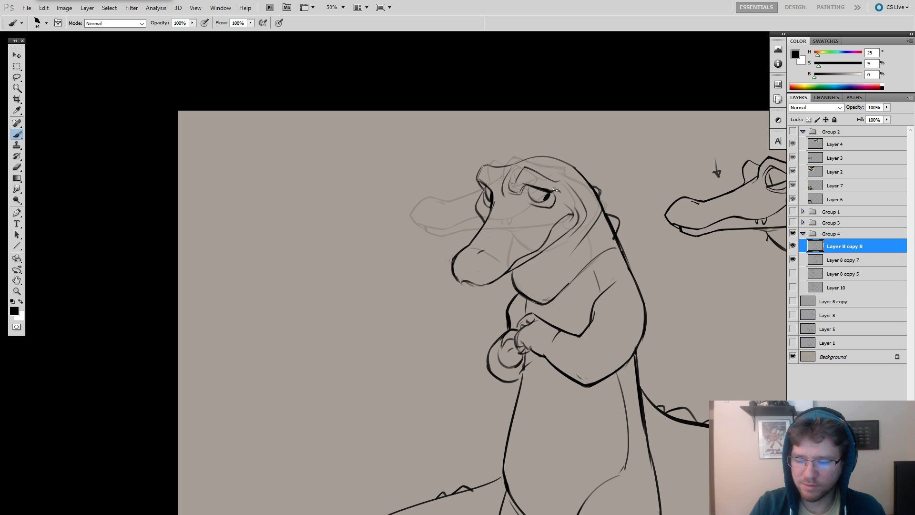
Refine the near eye's upper lid line and darken the nostril on the snout.
key("e")
left_click_drag(564, 195, 561, 193)
key("b")
key("ctrl+z")
key("ctrl+z")
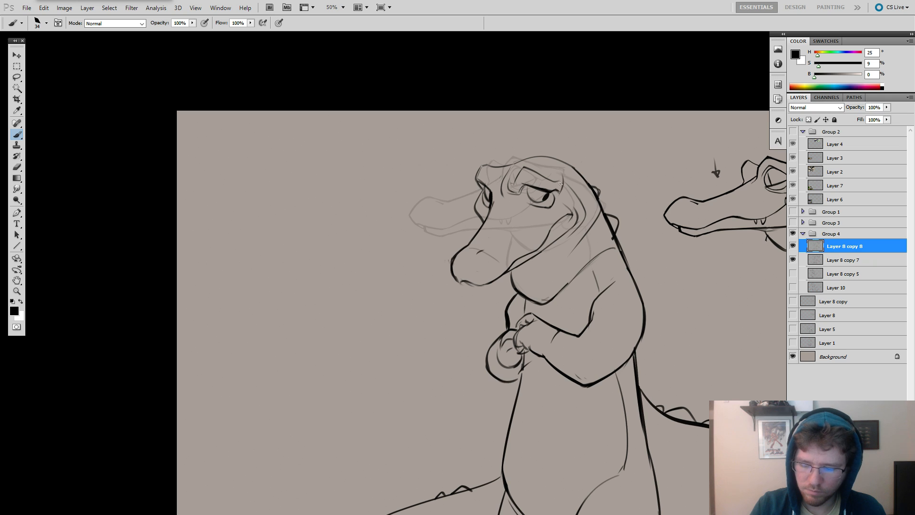
left_click_drag(610, 225, 583, 179)
left_click_drag(448, 207, 457, 206)
key("ctrl+z")
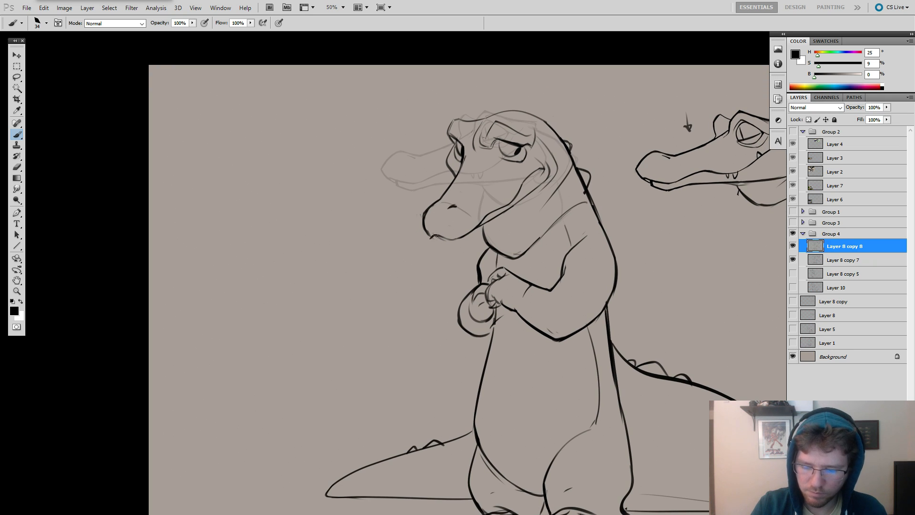
Darken the underside of the snout tip and draw two small pointed teeth hanging from the mouth line.
left_click_drag(435, 236, 453, 239)
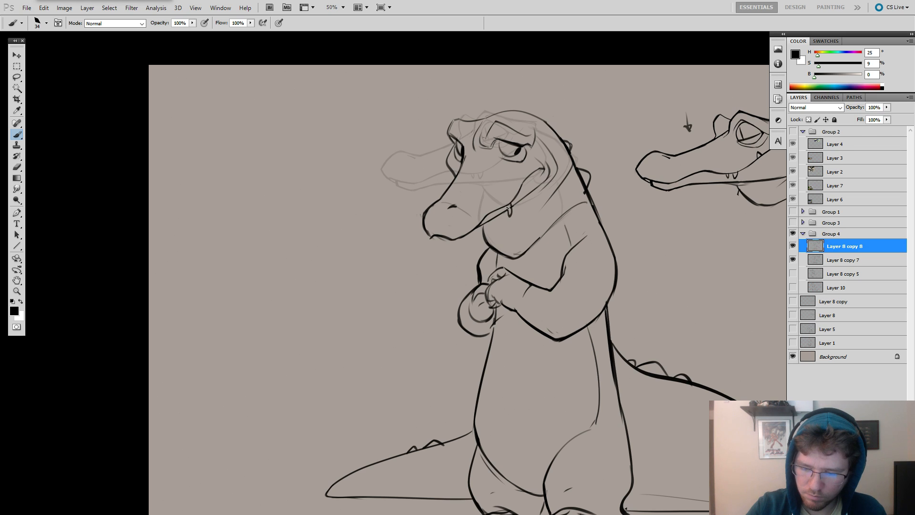
key("e")
left_click_drag(504, 214, 508, 212)
key("b")
key("e")
key("b")
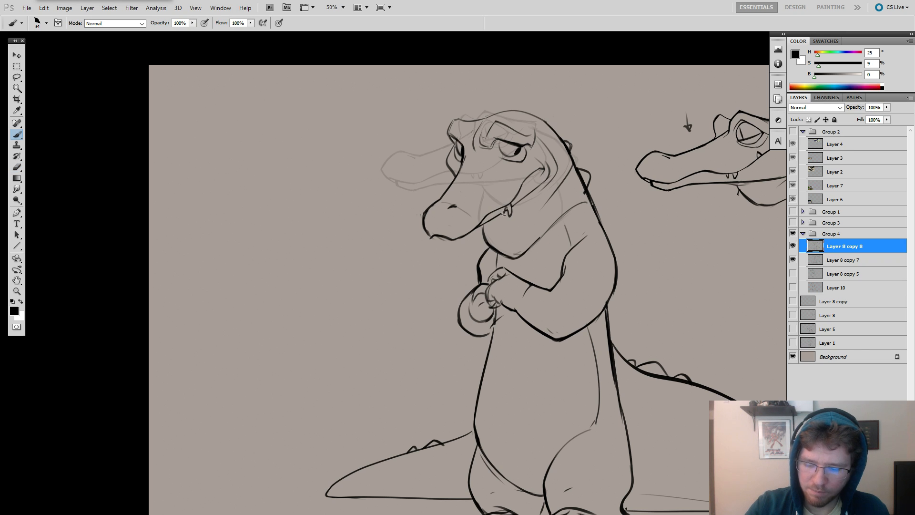
key("ctrl+alt+z")
key("ctrl+alt+z")
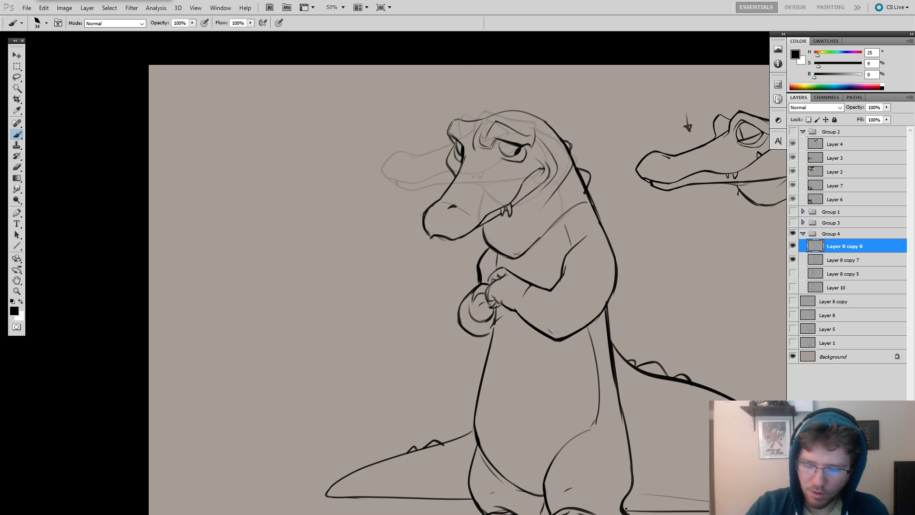
Draw a light fold line on the neck behind the cheek.
left_click_drag(578, 201, 570, 112)
mouse_move(555, 167)
left_mouse_down()
mouse_move(556, 198)
mouse_move(578, 186)
left_mouse_up()
left_click_drag(608, 143, 589, 195)
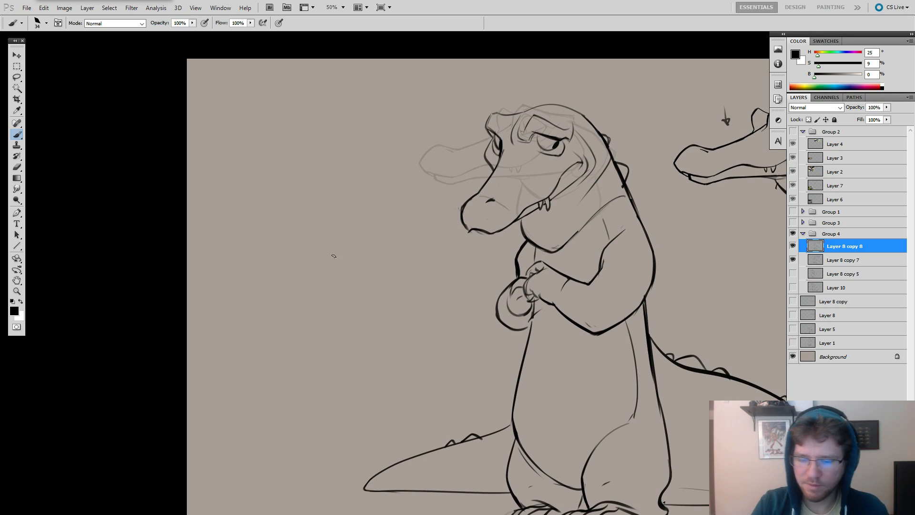
mouse_move(331, 154)
left_mouse_down()
mouse_move(365, 140)
mouse_move(352, 139)
mouse_move(459, 153)
mouse_move(406, 214)
mouse_move(404, 240)
left_mouse_up()
key("ctrl+z")
key("ctrl+z")
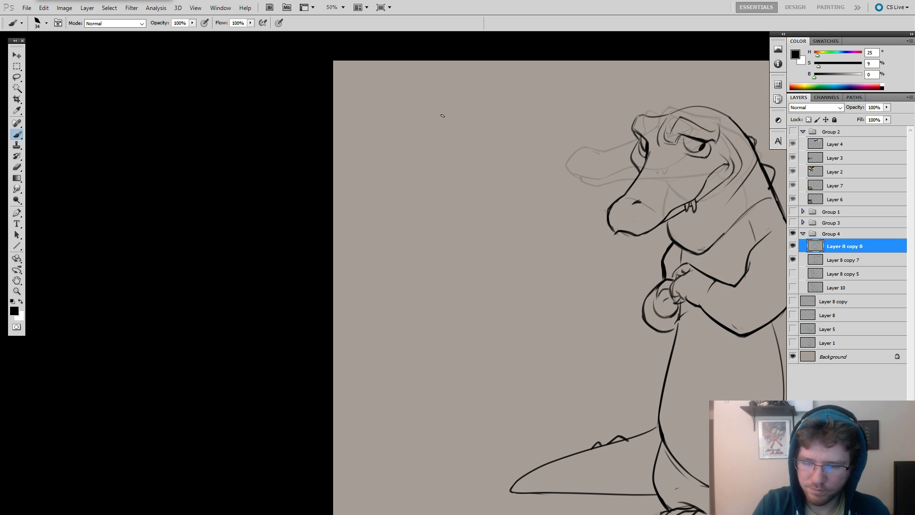
mouse_move(442, 116)
left_mouse_down()
mouse_move(421, 125)
mouse_move(431, 116)
mouse_move(422, 165)
left_mouse_up()
key("ctrl+z")
key("ctrl+alt+z")
key("ctrl+alt+z")
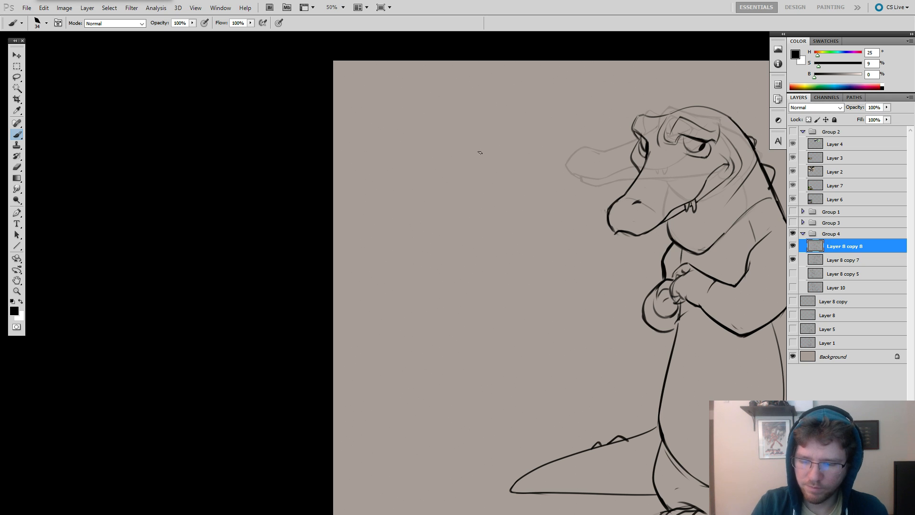
Sketch a high-top sneaker's outline with its tongue and ankle collar on the empty canvas in front of the crocodile.
mouse_move(497, 136)
left_mouse_down()
mouse_move(392, 190)
mouse_move(386, 204)
mouse_move(417, 180)
mouse_move(394, 196)
mouse_move(430, 216)
mouse_move(528, 204)
mouse_move(521, 142)
mouse_move(483, 145)
mouse_move(460, 126)
mouse_move(442, 147)
mouse_move(445, 163)
mouse_move(496, 148)
mouse_move(463, 126)
mouse_move(453, 145)
mouse_move(464, 158)
mouse_move(387, 193)
mouse_move(409, 179)
left_mouse_up()
key("ctrl+z")
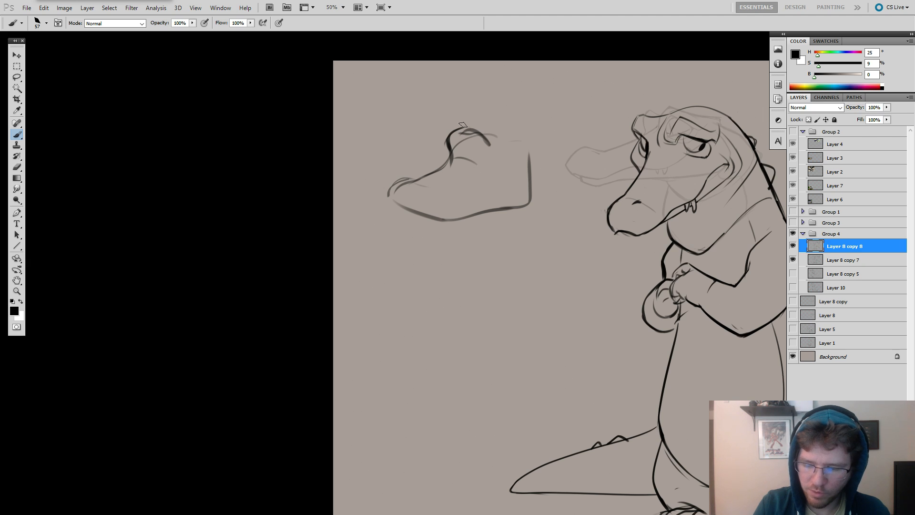
mouse_move(486, 167)
left_mouse_down()
mouse_move(484, 145)
mouse_move(520, 146)
mouse_move(529, 158)
left_mouse_up()
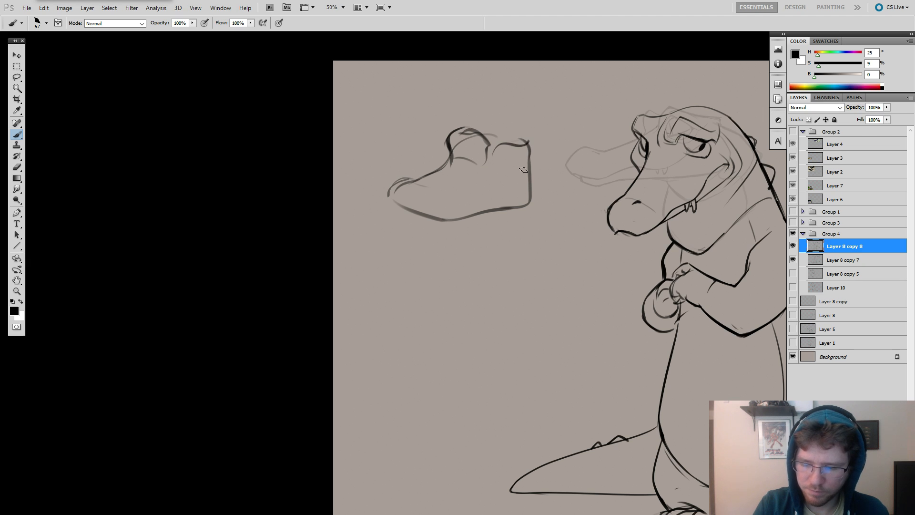
Rough in the sneaker's lace opening, try thick laces across it and undo those lace strokes.
mouse_move(452, 159)
left_mouse_down()
mouse_move(418, 179)
mouse_move(440, 186)
mouse_move(433, 180)
mouse_move(452, 177)
mouse_move(445, 169)
mouse_move(454, 177)
mouse_move(463, 169)
mouse_move(449, 169)
mouse_move(468, 161)
left_mouse_up()
key("ctrl+z")
key("ctrl+z")
key("ctrl+alt+z")
key("ctrl+alt+z")
key("ctrl+alt+z")
key("ctrl+alt+z")
key("ctrl+alt+z")
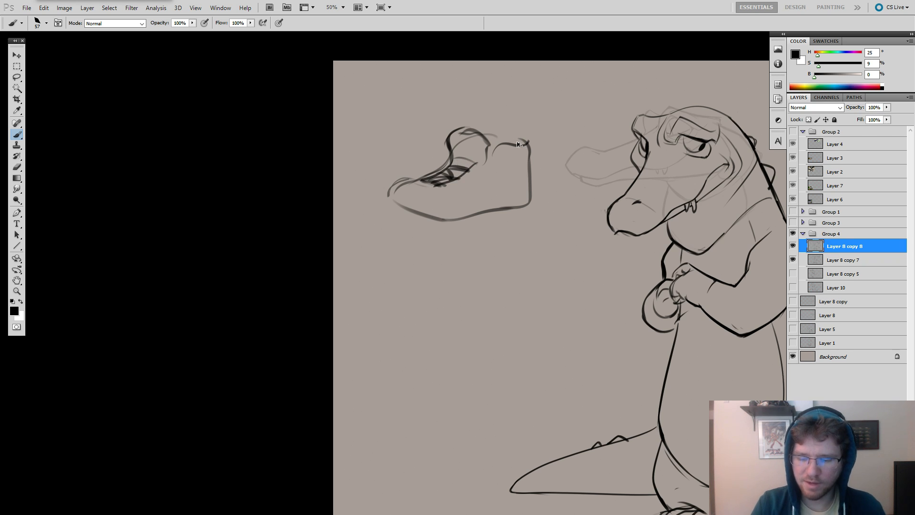
key("ctrl+alt+z")
key("ctrl+alt+z")
Reduce the brush size to 25 px and draw thin crisscrossing laces up the sneaker's opening.
right_click(469, 171)
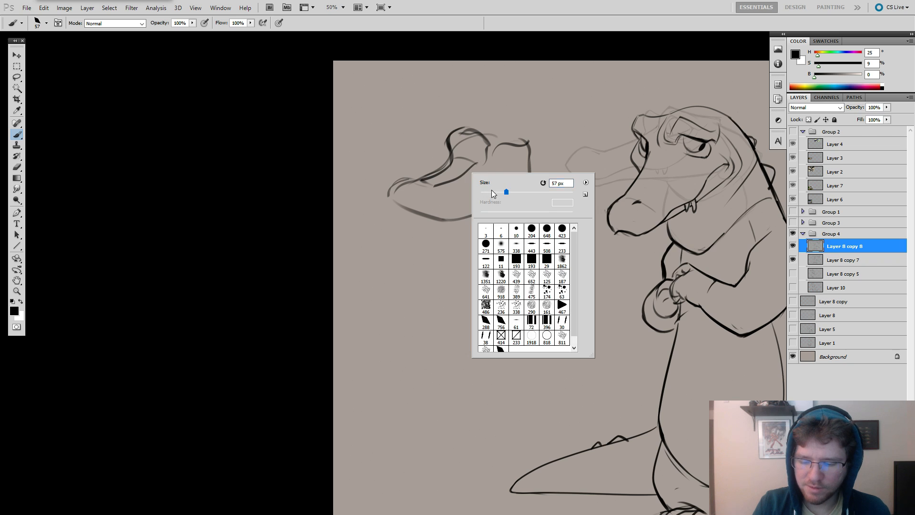
left_click(492, 191)
left_click(427, 180)
left_click_drag(417, 182, 436, 188)
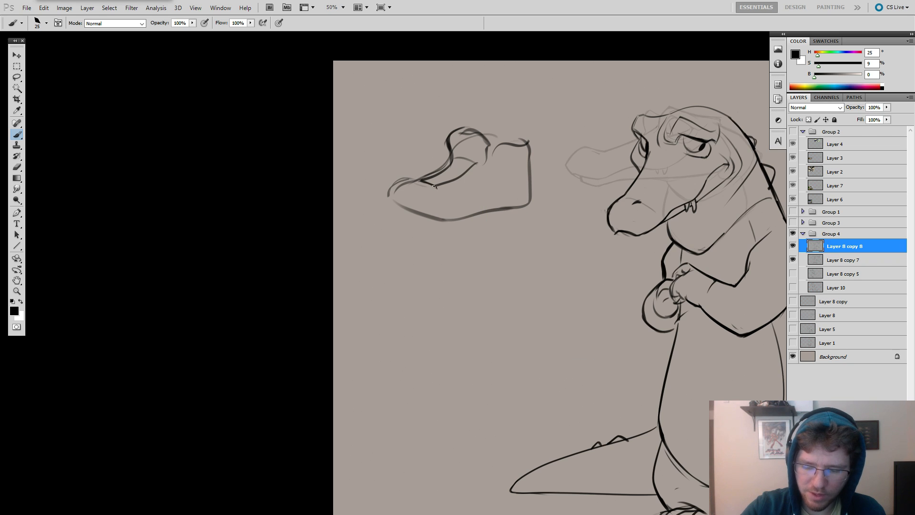
key("ctrl+alt+z")
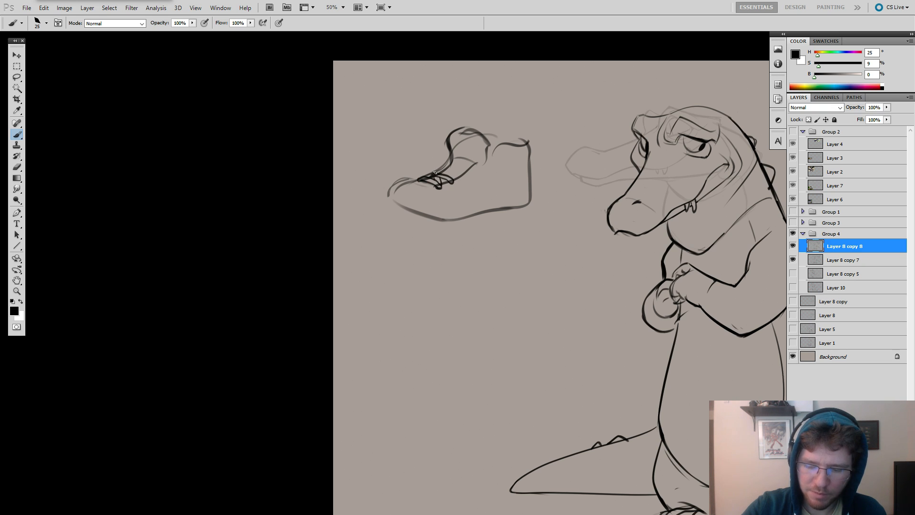
left_click_drag(437, 173, 467, 173)
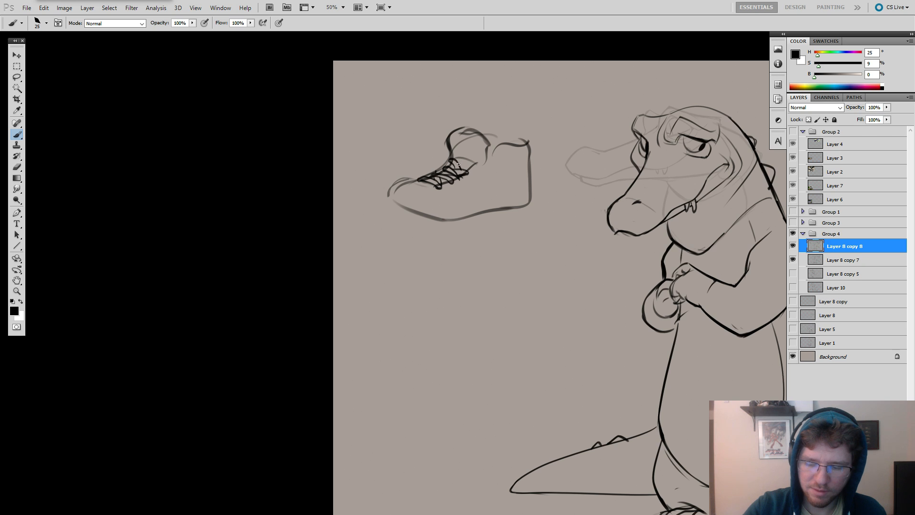
Draw the sneaker's lace bow with two loops and a loose lace end hanging down its side.
mouse_move(460, 157)
left_mouse_down()
mouse_move(442, 168)
mouse_move(472, 182)
mouse_move(470, 162)
mouse_move(474, 192)
mouse_move(463, 157)
left_mouse_up()
key("ctrl+z")
key("ctrl+z")
key("e")
key("b")
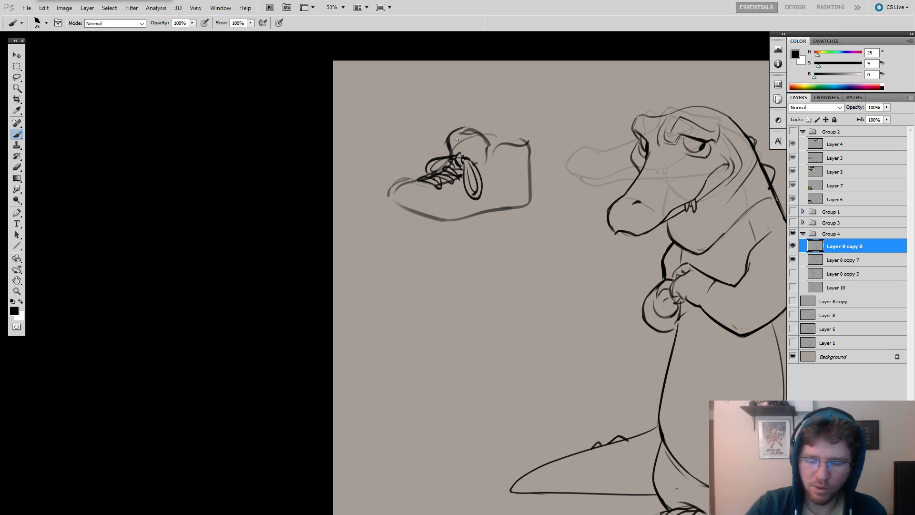
left_click_drag(455, 196, 458, 204)
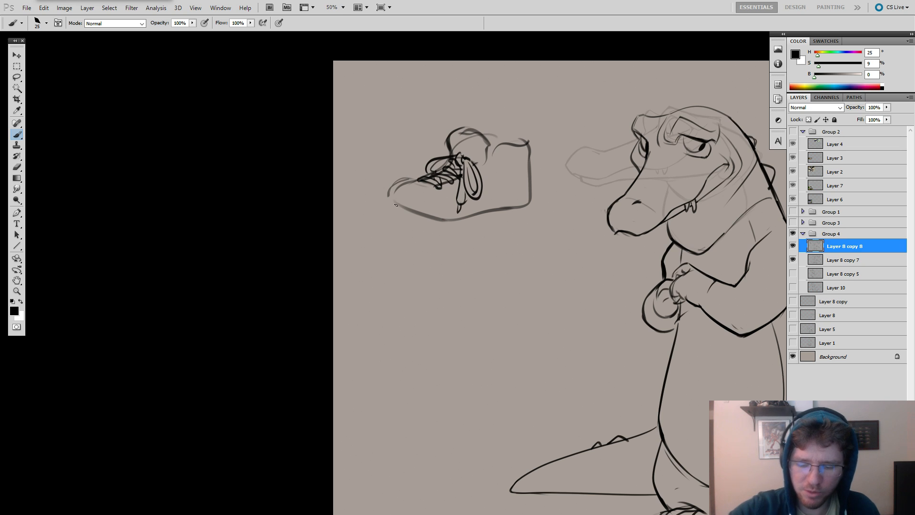
Outline the sneaker's toe cap and sole edge and add a round patch at the ankle.
left_click_drag(425, 216, 390, 200)
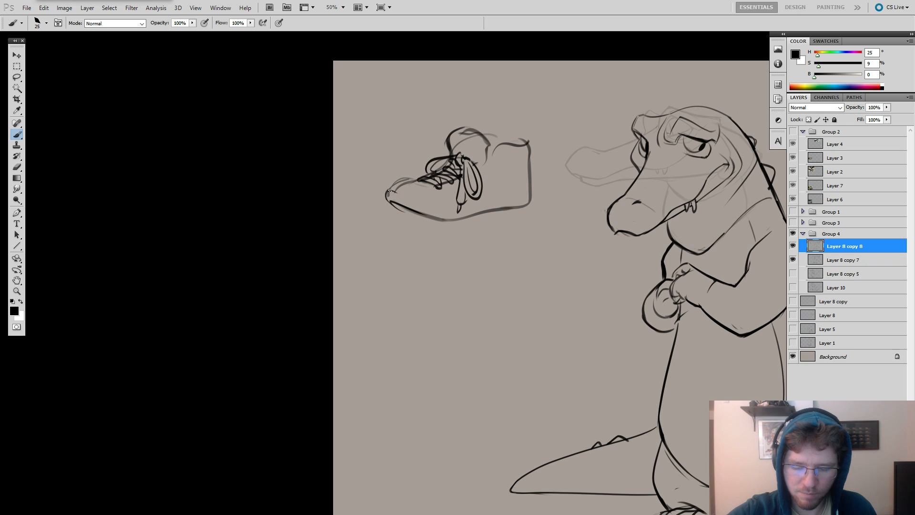
key("ctrl+z")
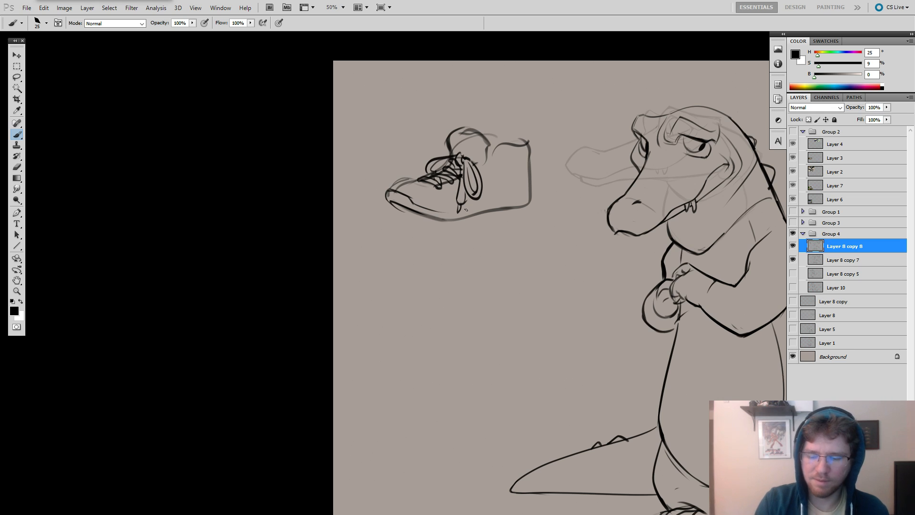
left_click_drag(506, 162, 501, 163)
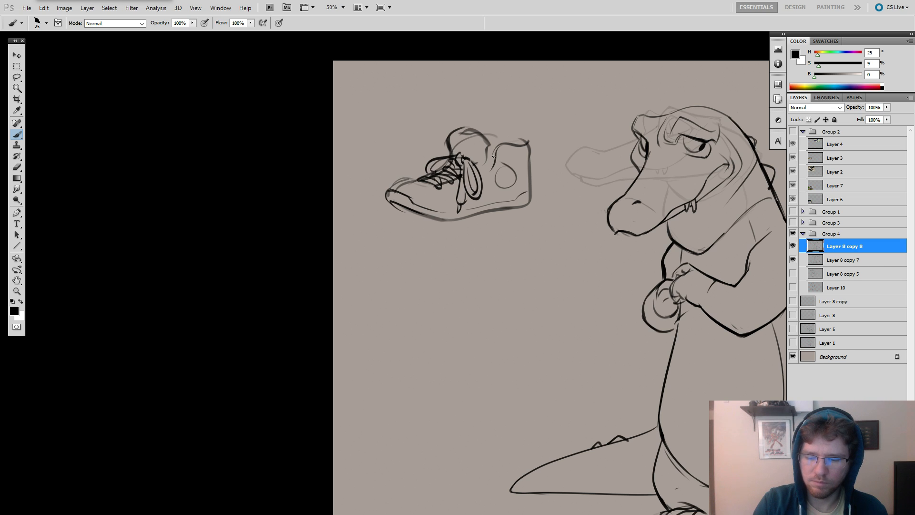
Erase the entire sneaker sketch from the canvas.
left_click(515, 222, "alt")
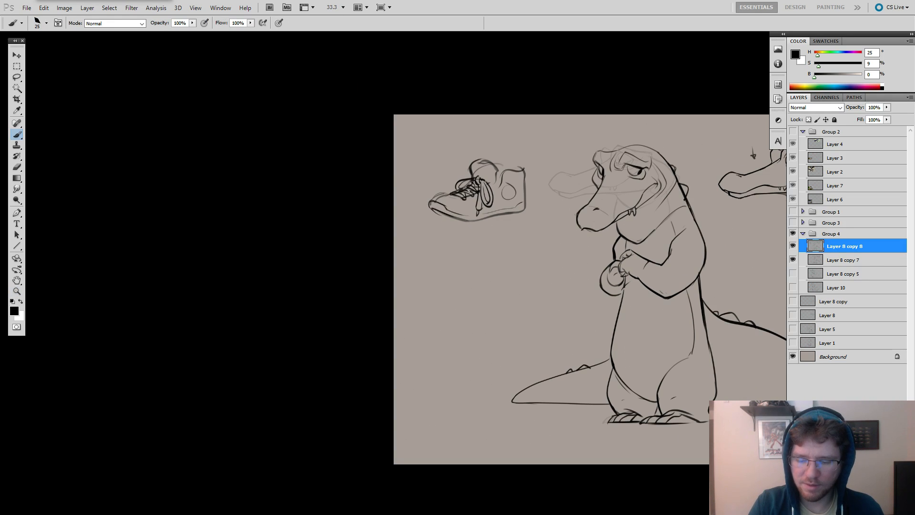
key("e")
mouse_move(484, 188)
left_mouse_down()
mouse_move(503, 189)
mouse_move(499, 148)
mouse_move(494, 158)
mouse_move(539, 168)
mouse_move(510, 196)
left_mouse_up()
key("space")
mouse_move(651, 188)
left_mouse_down()
mouse_move(538, 176)
mouse_move(619, 90)
left_mouse_up()
key("b")
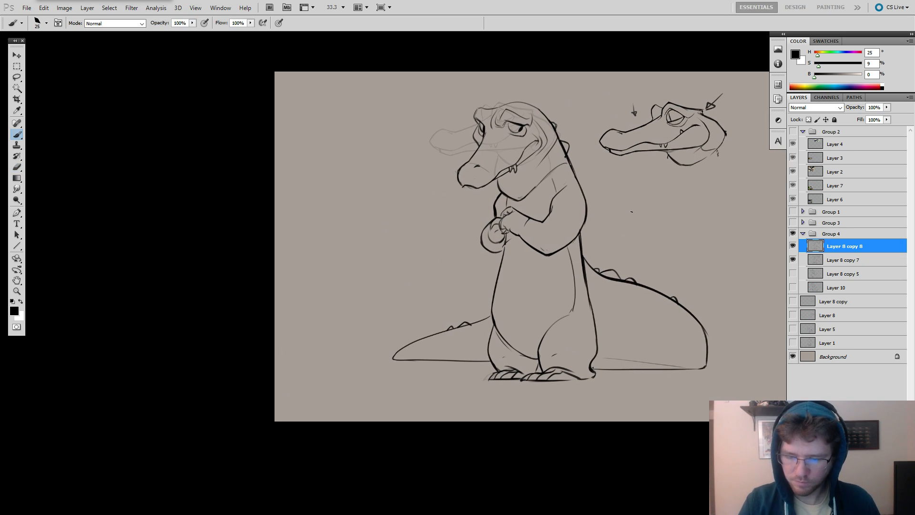
Hide Layer 8 copy 7, which holds the faint old head sketch, leaving only the clean line art.
left_click(792, 260)
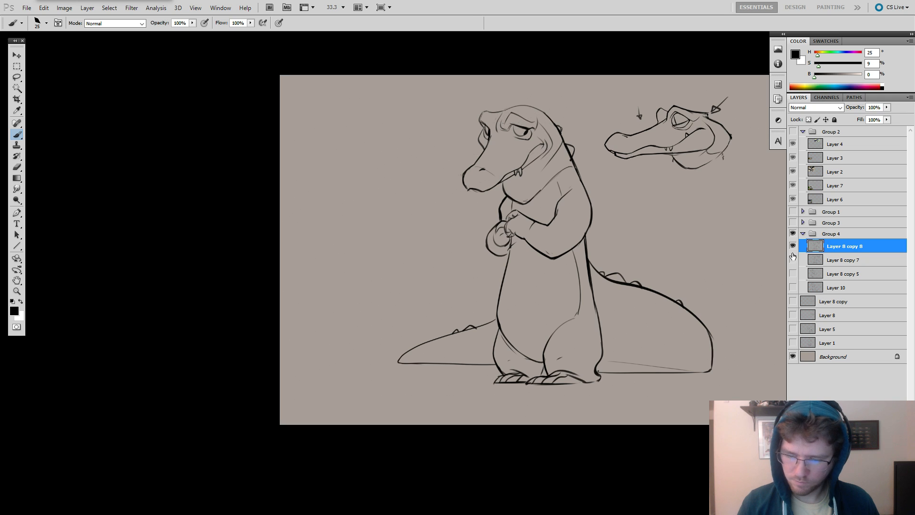
key("z")
left_click(489, 166)
key("b")
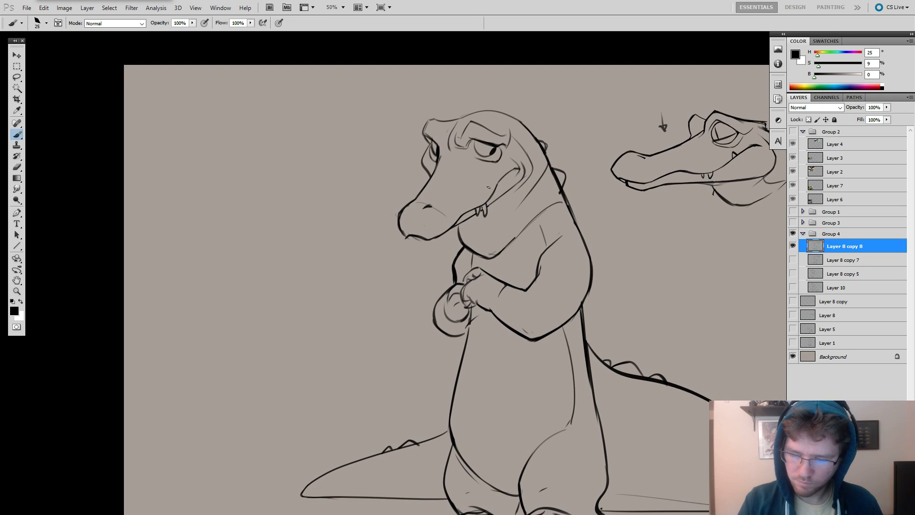
Draw two small pointed spikes on top of the crocodile's head, redoing the rear one until its shape fits.
left_click_drag(502, 198, 487, 198)
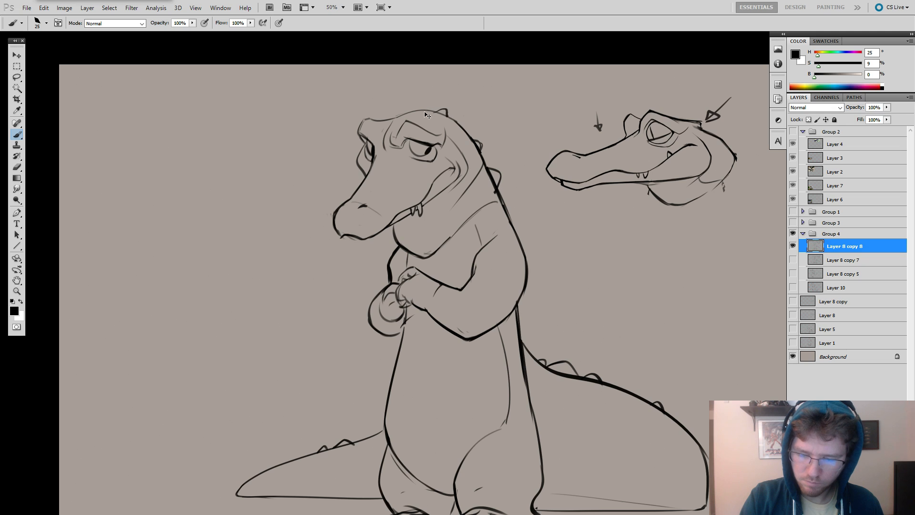
key("ctrl+z")
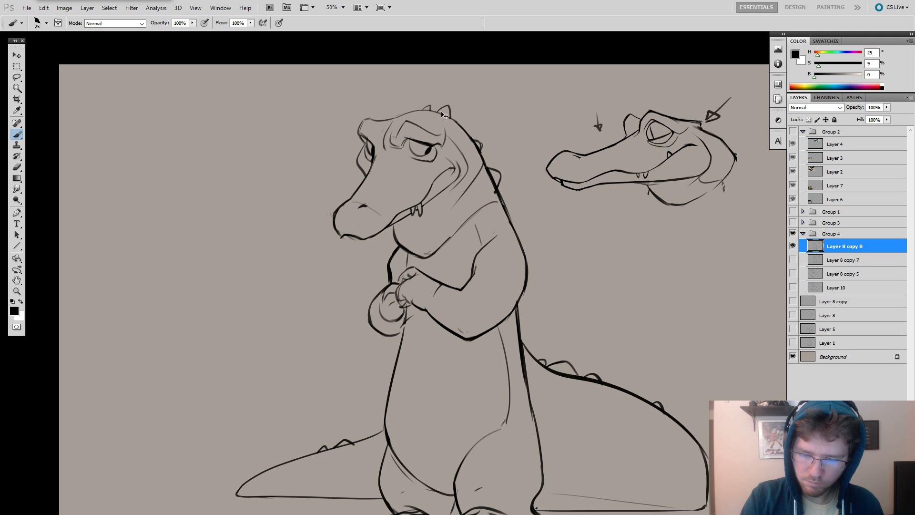
key("ctrl+z")
left_click_drag(439, 112, 446, 109)
key("ctrl+z")
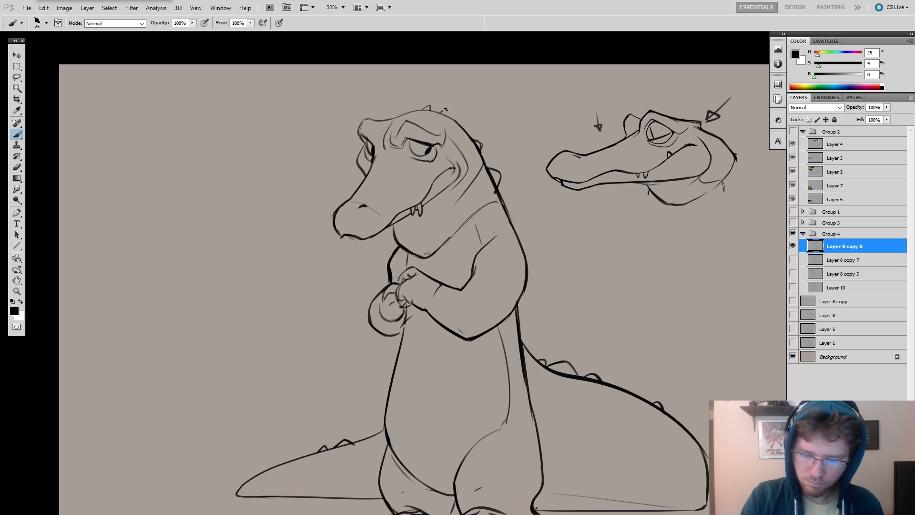
left_click_drag(557, 252, 576, 214)
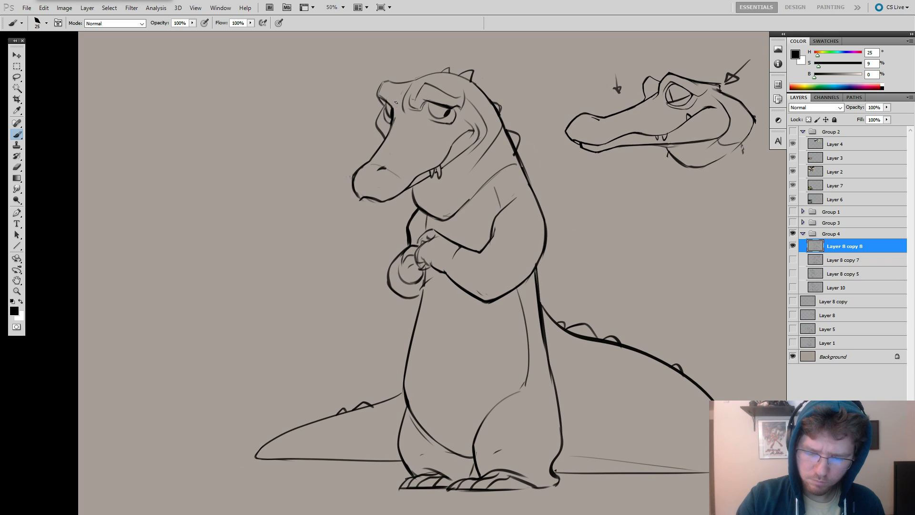
Erase the inner brow lines above the snout bridge and redraw the near eye's brow fold cleanly.
left_click(524, 210, "alt")
left_click(515, 193, "ctrl")
key("e")
left_click_drag(429, 118, 409, 118)
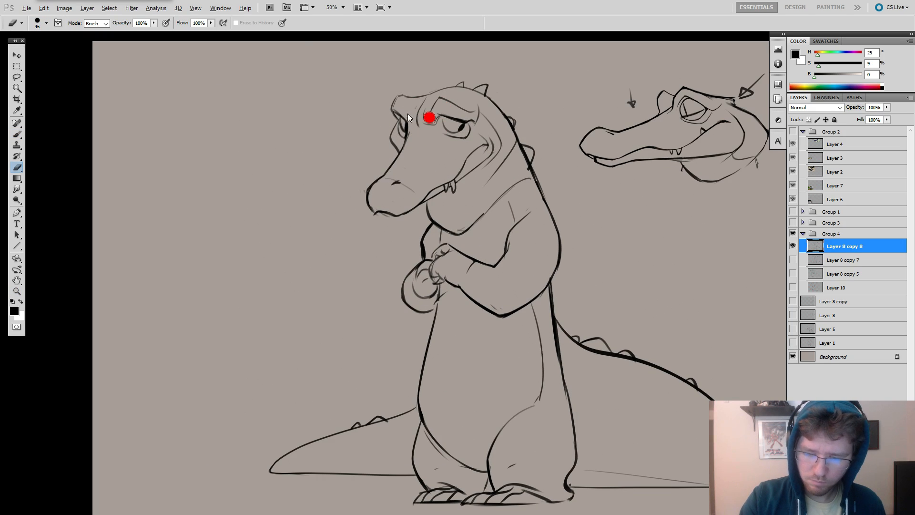
key("b")
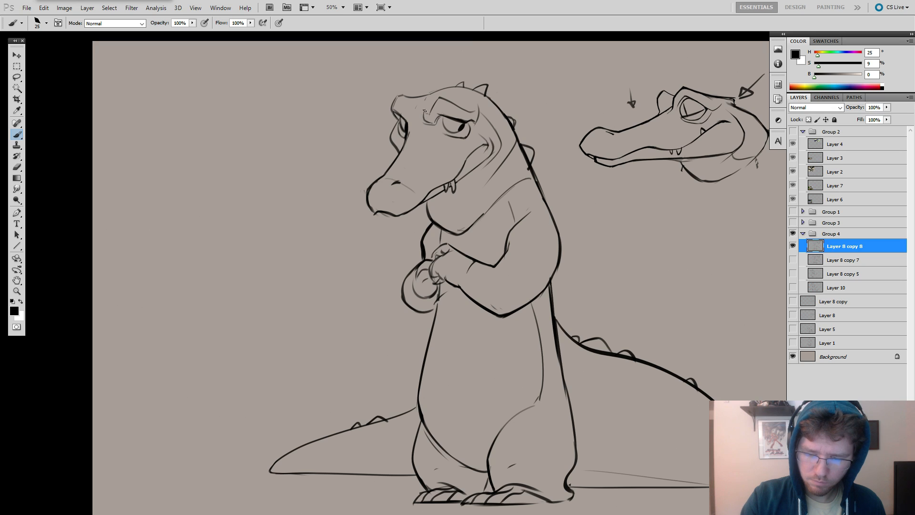
mouse_move(424, 111)
left_mouse_down()
mouse_move(423, 120)
mouse_move(424, 101)
left_mouse_up()
key("ctrl+z")
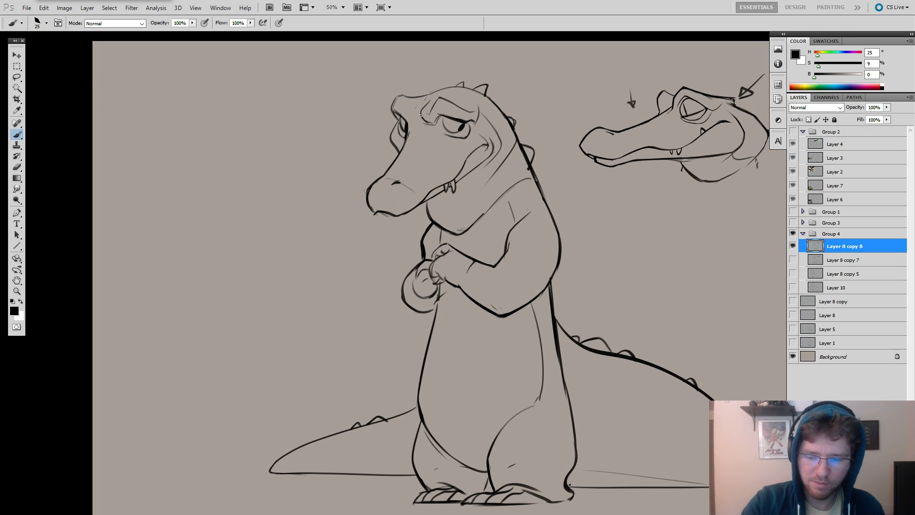
left_click_drag(425, 100, 423, 119)
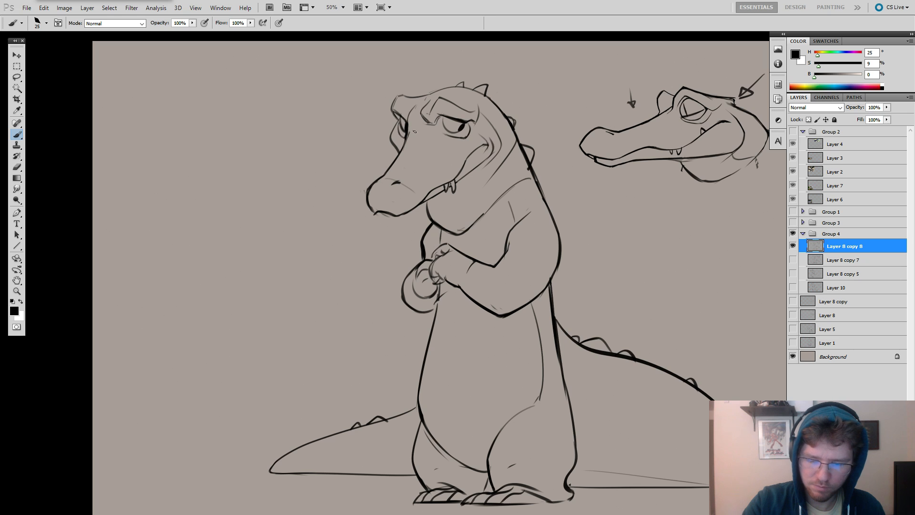
Erase the outer contour of the rounded shape beside the hands and redraw it larger, down to the belly line.
left_click_drag(600, 251, 567, 224)
left_click(571, 225, "alt")
mouse_move(624, 248)
left_mouse_down()
mouse_move(651, 236)
mouse_move(653, 225)
left_mouse_up()
key("e")
left_click(535, 211, "ctrl")
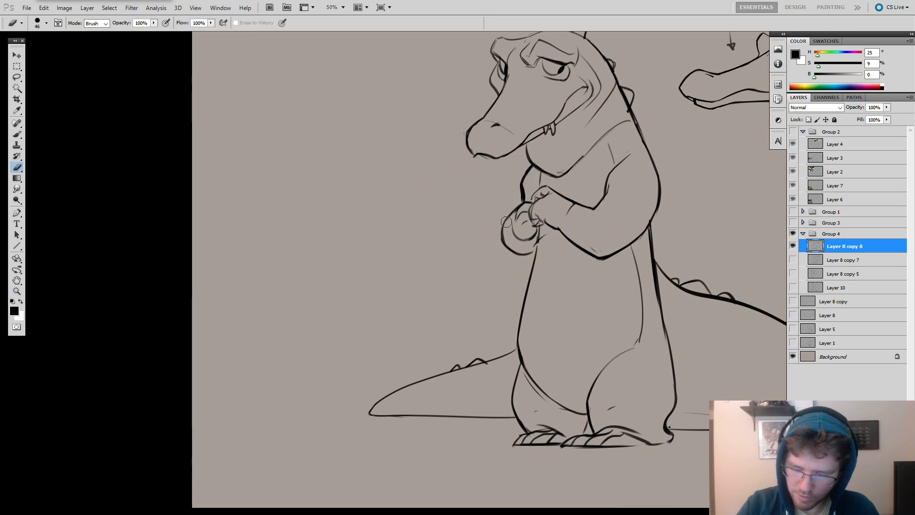
left_click_drag(506, 222, 518, 254)
key("b")
left_click_drag(517, 209, 522, 258)
key("e")
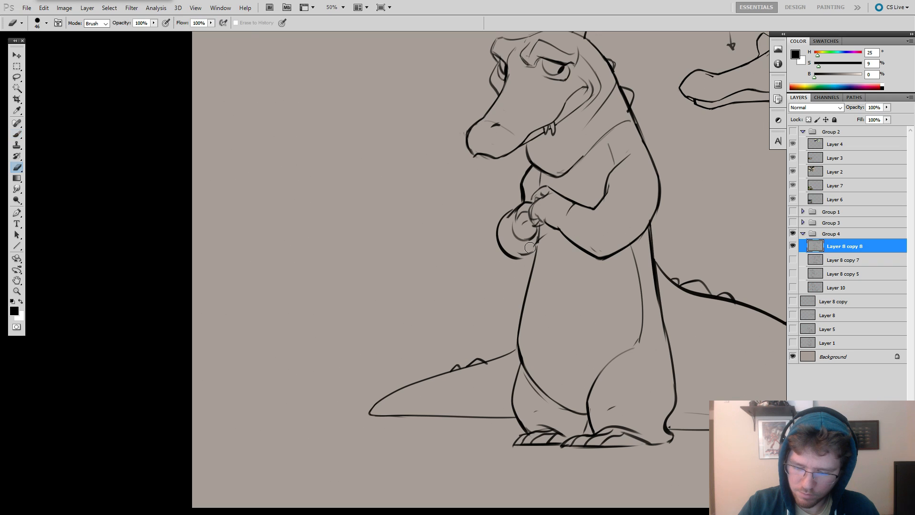
key("b")
key("e")
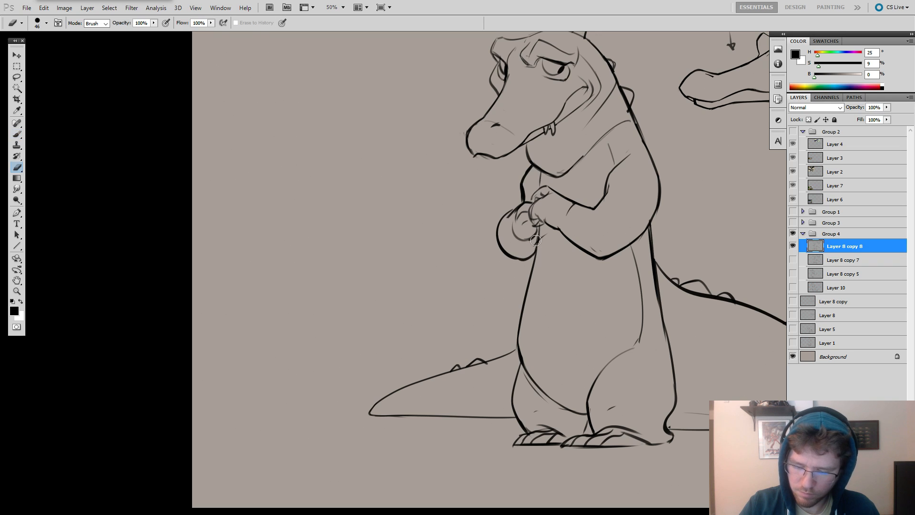
key("b")
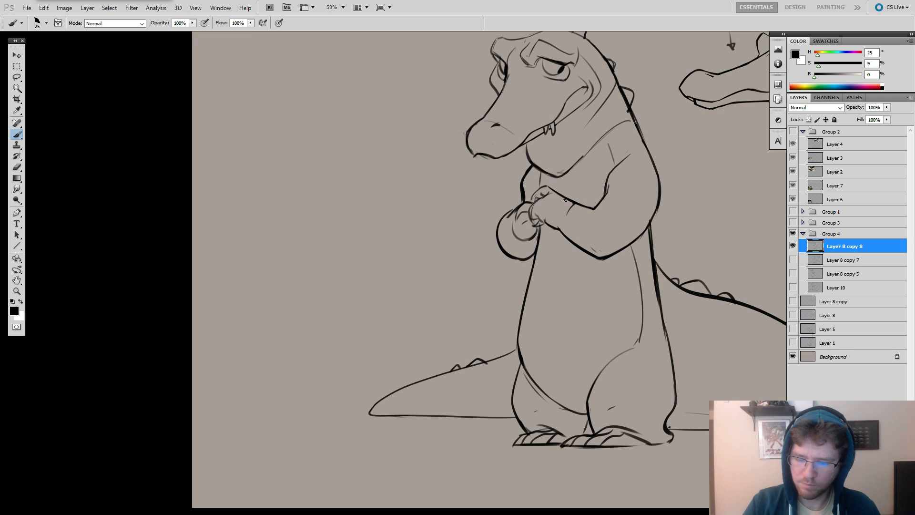
Clean up the outer contour of the rounded shape beside the hands and redraw the far upper arm line as a thinner stroke.
key("e")
left_click_drag(512, 208, 502, 249)
key("b")
key("e")
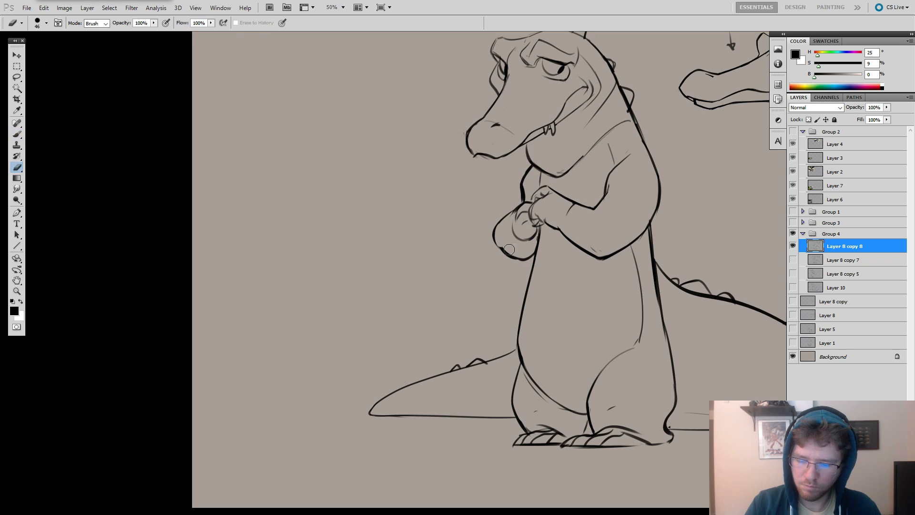
key("b")
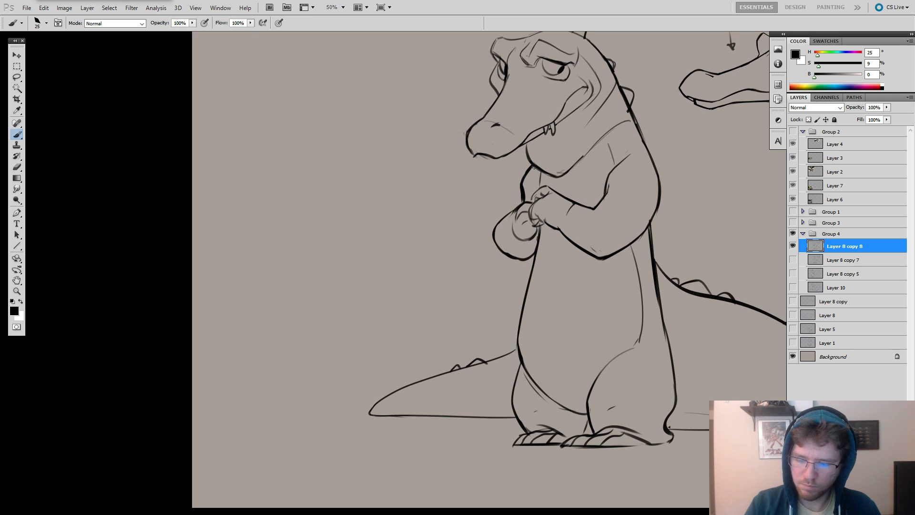
key("e")
left_click_drag(530, 177, 504, 220)
key("b")
key("ctrl+z")
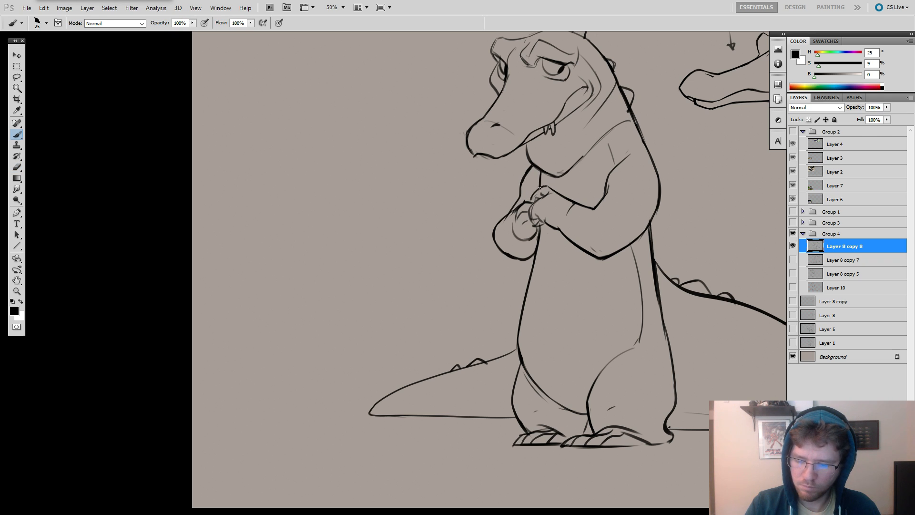
Refine the tip of the crocodile's snout, trimming the outline and redrawing the small curve under the nose.
left_click(610, 165, "ctrl+alt")
left_click(610, 165, "ctrl+alt")
left_click(564, 167, "ctrl")
left_click(565, 167, "ctrl")
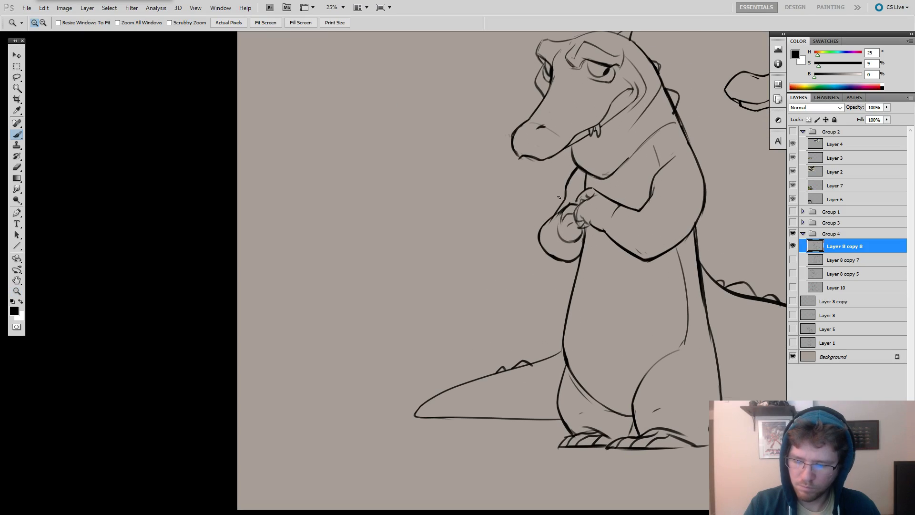
left_click(602, 210, "ctrl+alt")
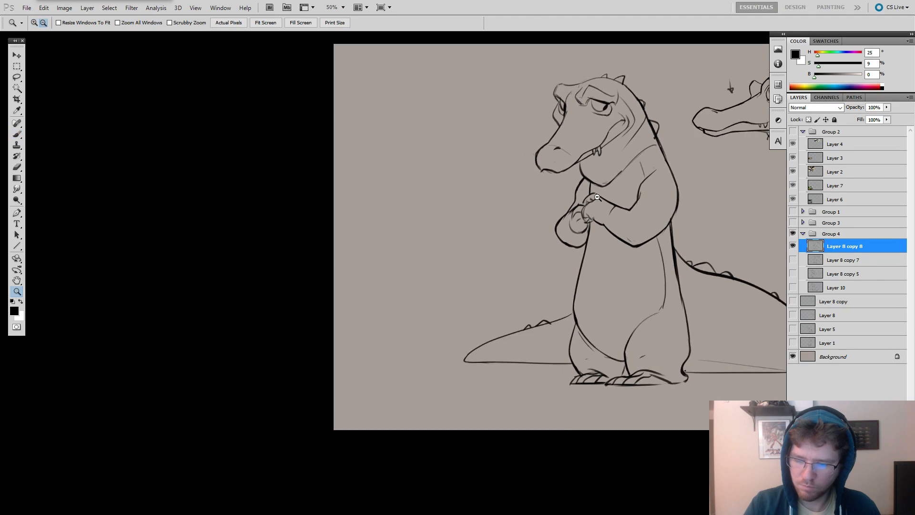
left_click_drag(622, 158, 507, 184)
left_click(507, 184, "ctrl")
key("e")
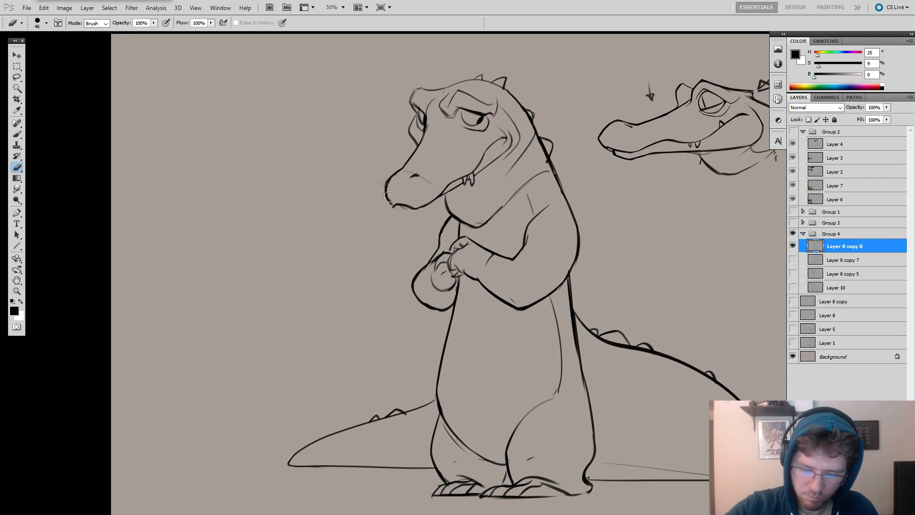
key("b")
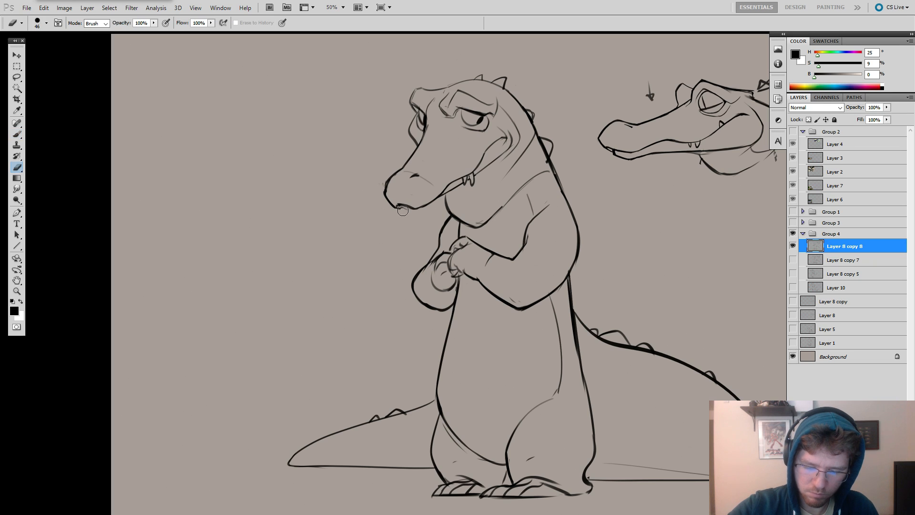
key("e")
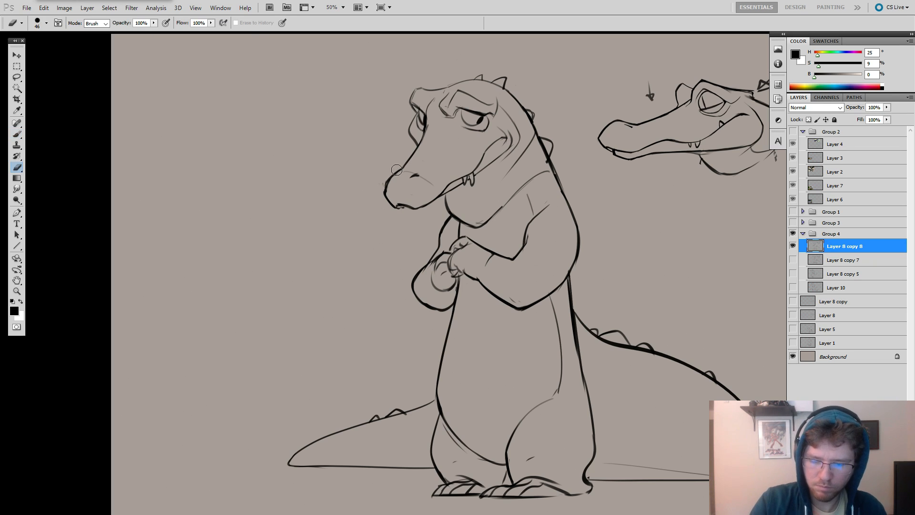
key("b")
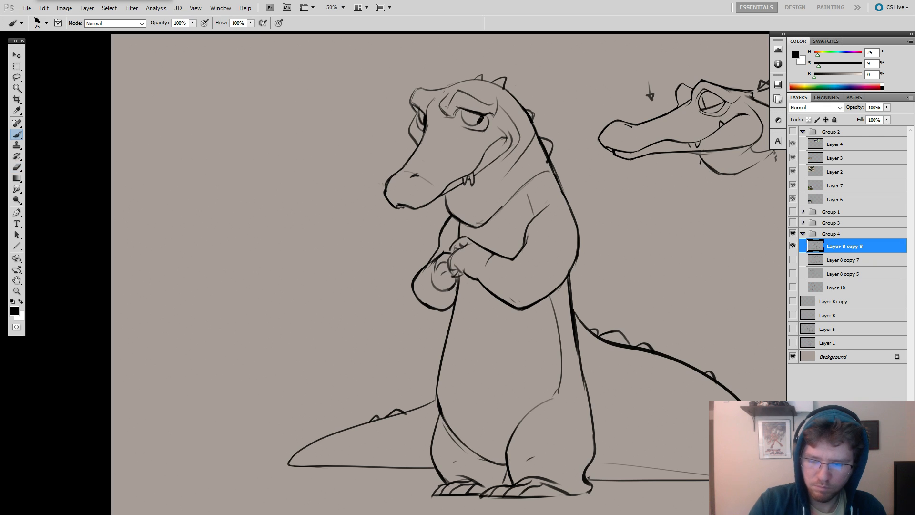
Duplicate the line-art layer Layer 8 copy 8, hide the original, and position the copy on the canvas.
key("z")
left_click(536, 127, "alt")
left_click_drag(551, 142, 552, 138)
left_click(527, 127)
key("b")
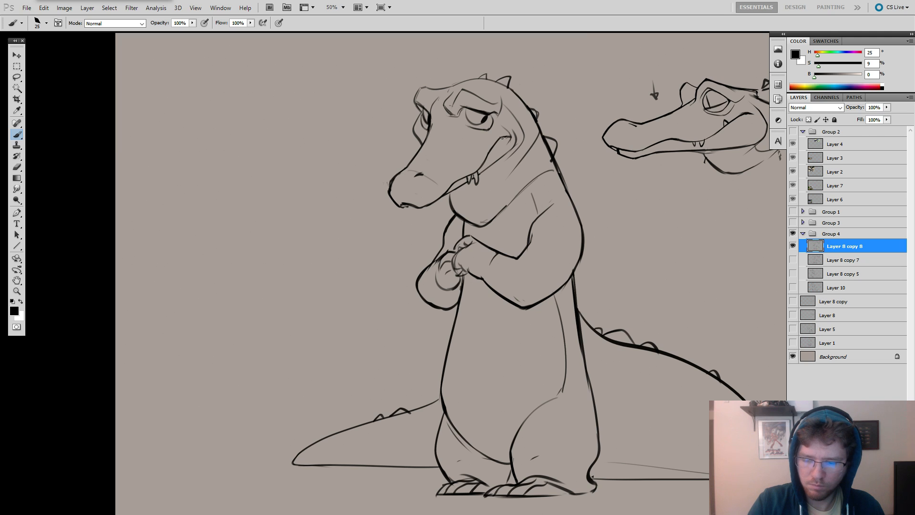
left_click(548, 162, "alt")
left_click_drag(636, 338, 603, 367)
left_click_drag(649, 319, 587, 318)
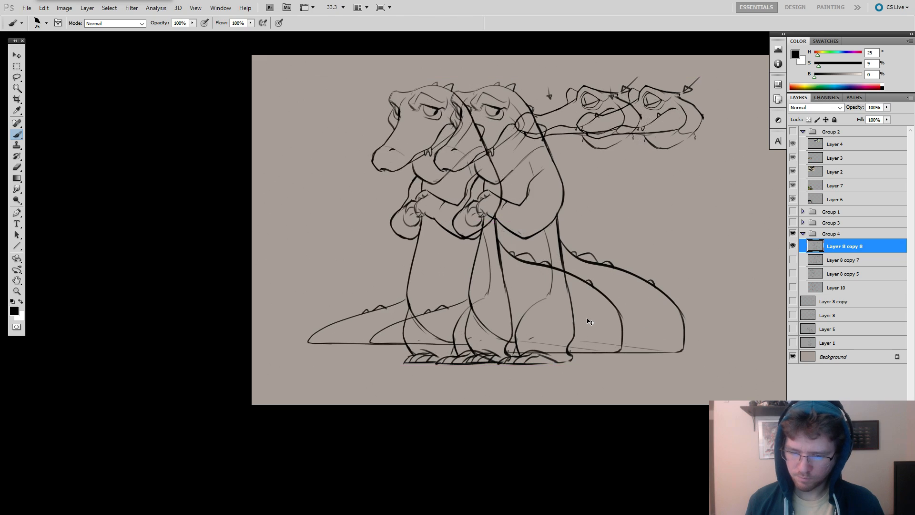
left_click(793, 261)
left_click_drag(525, 294, 585, 284)
Lasso the belly's front contour from below the hands down to the inner leg.
key("l")
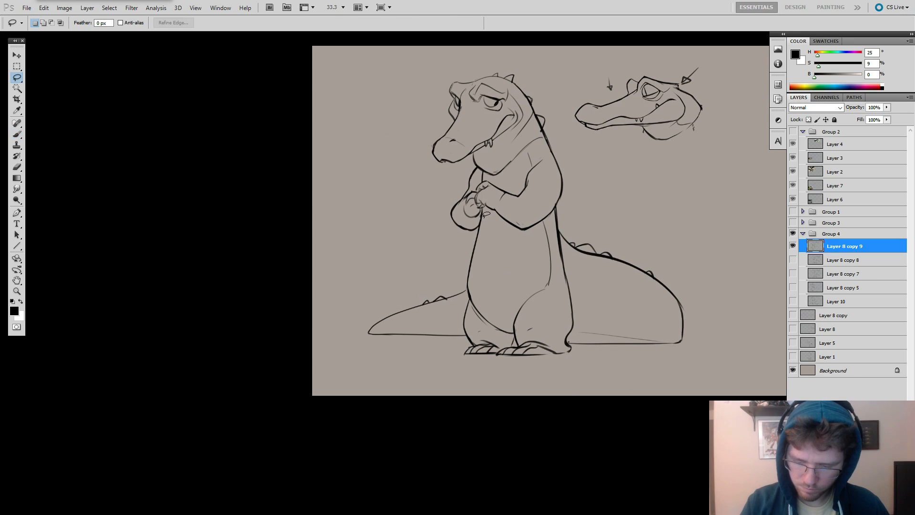
left_click_drag(483, 209, 465, 269)
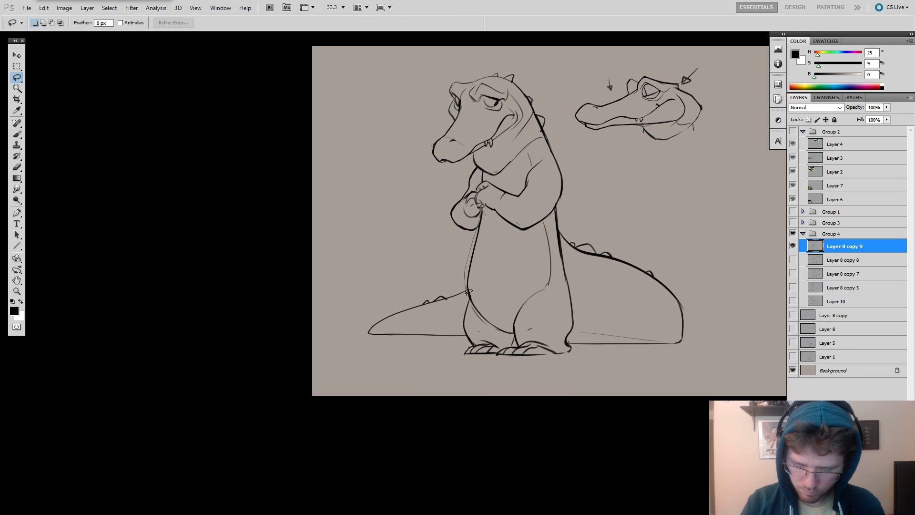
mouse_move(510, 329)
left_mouse_down()
mouse_move(495, 229)
mouse_move(483, 211)
left_mouse_up()
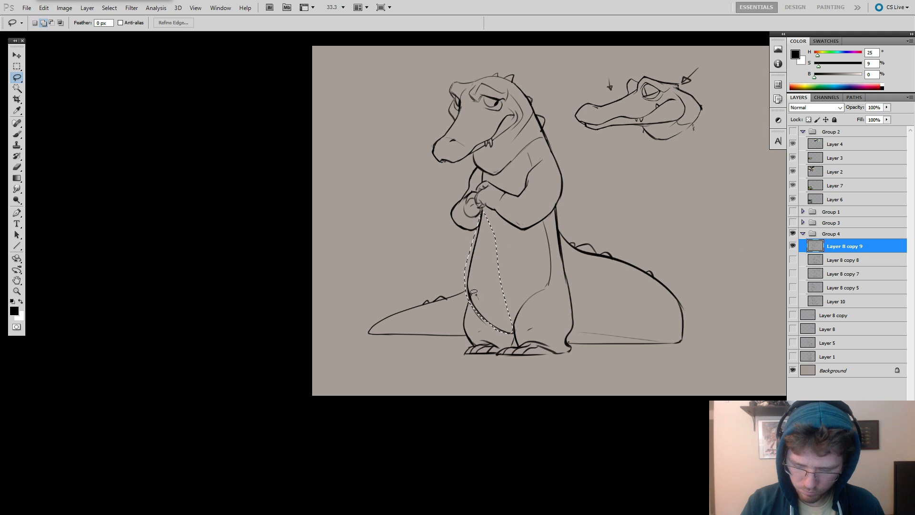
Try warping the selected belly contour strongly outward over the tail base, then undo the warp and restore the selection.
key("ctrl+t")
right_click(500, 247)
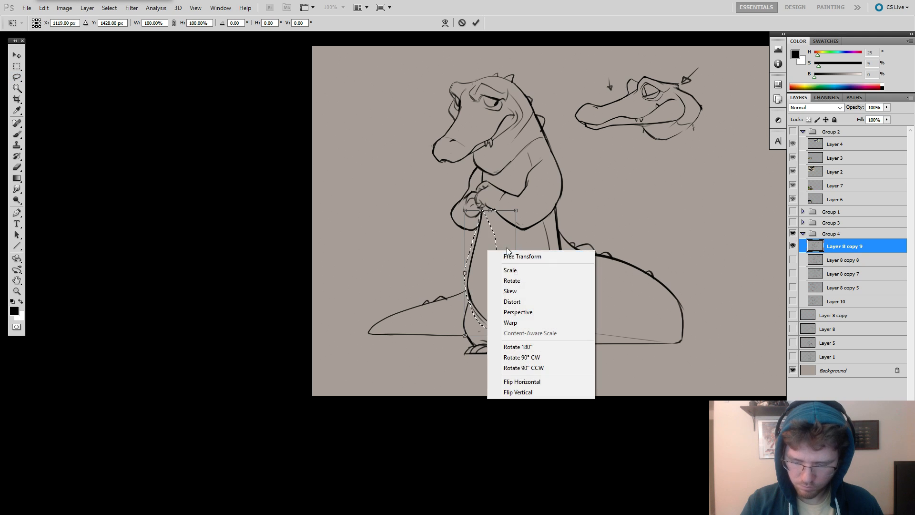
left_click(507, 320)
left_click_drag(469, 293, 458, 299)
key("Return")
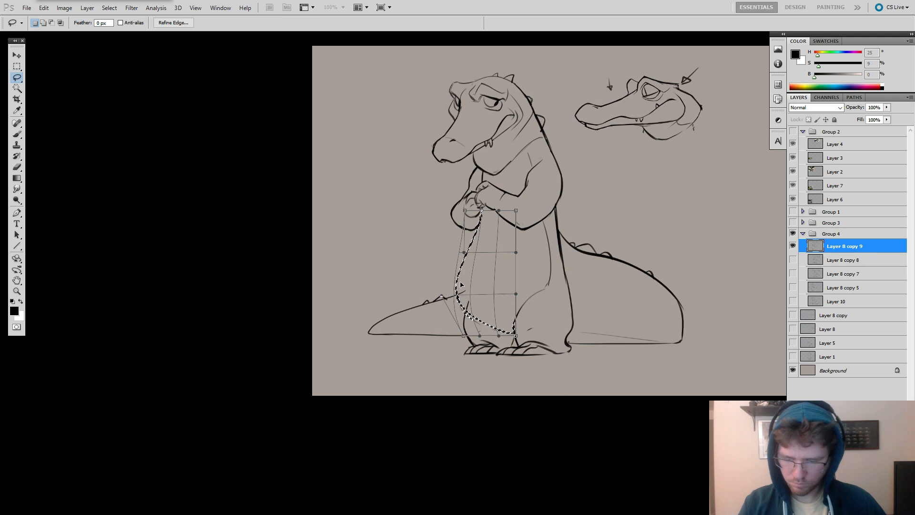
key("ctrl+d")
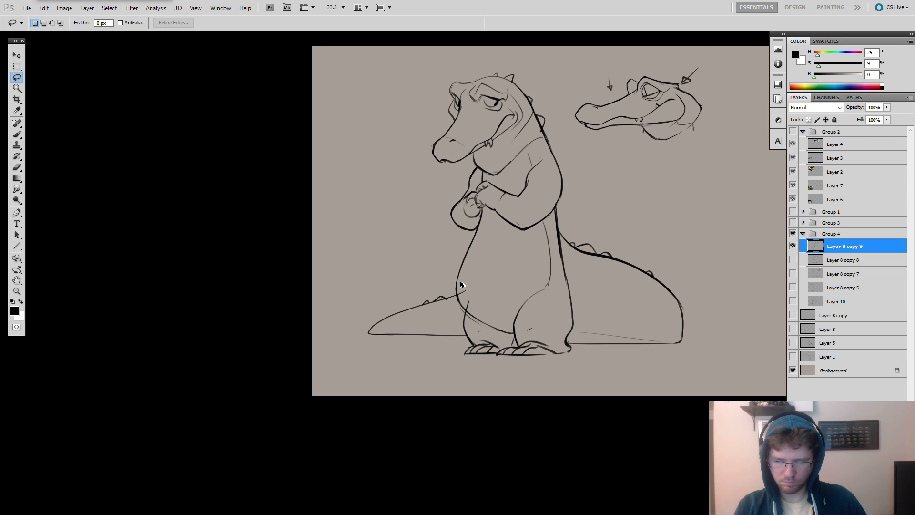
key("ctrl+z")
key("ctrl+d")
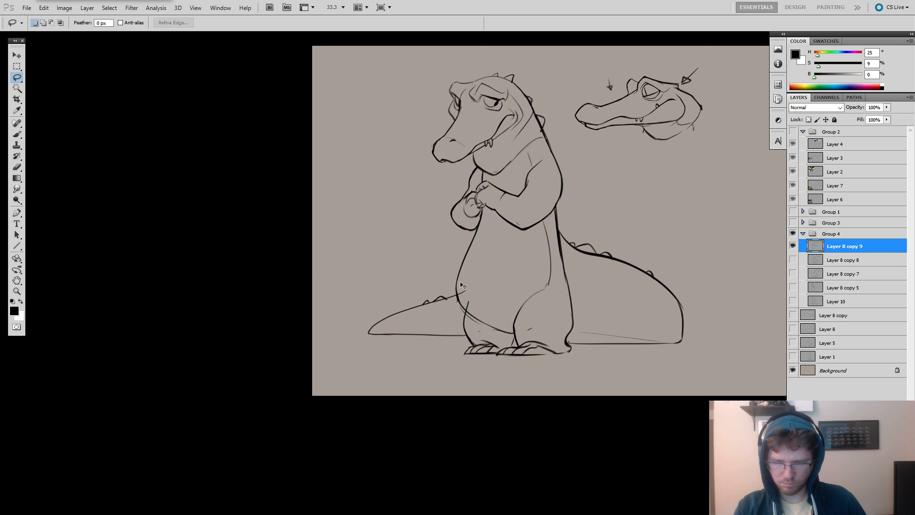
key("ctrl+shift+d")
Warp the selected belly contour slightly outward to give the crocodile a rounder belly.
key("ctrl+t")
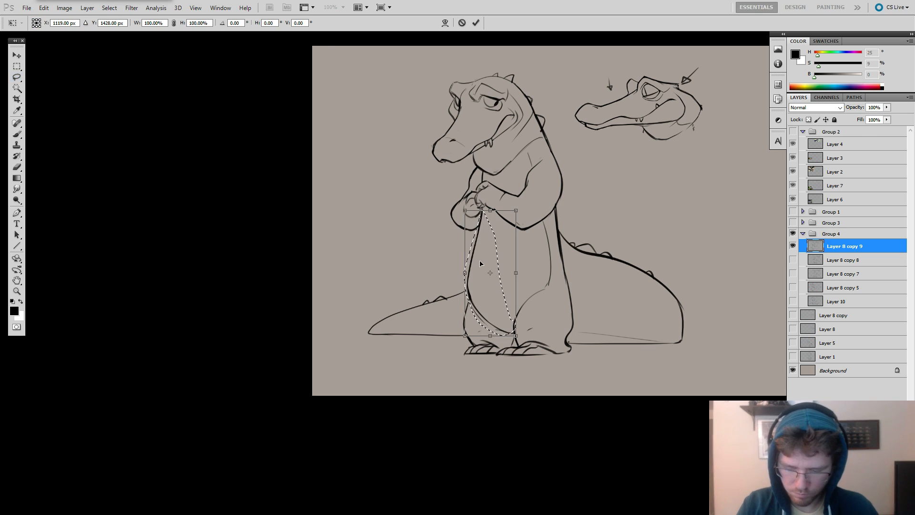
right_click(477, 261)
left_click(486, 334)
left_click_drag(479, 271, 471, 270)
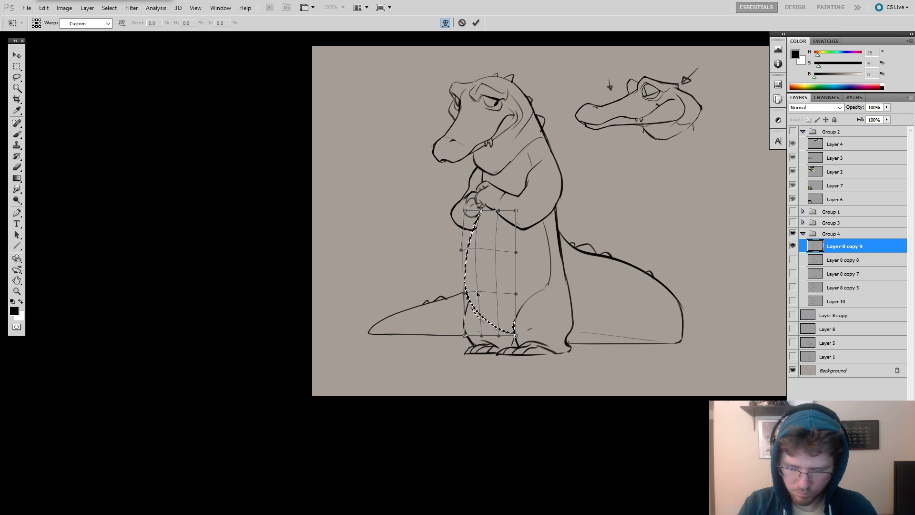
left_click_drag(475, 316, 465, 321)
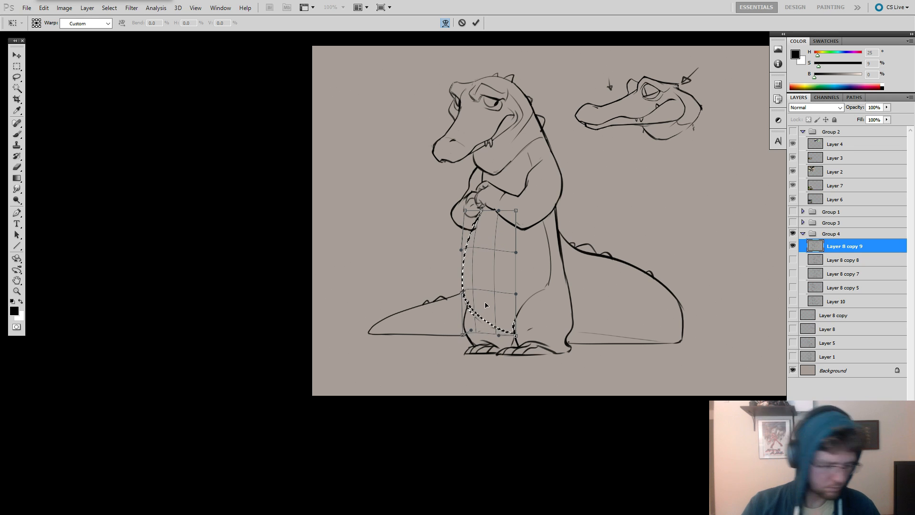
key("ctrl+h")
key("Return")
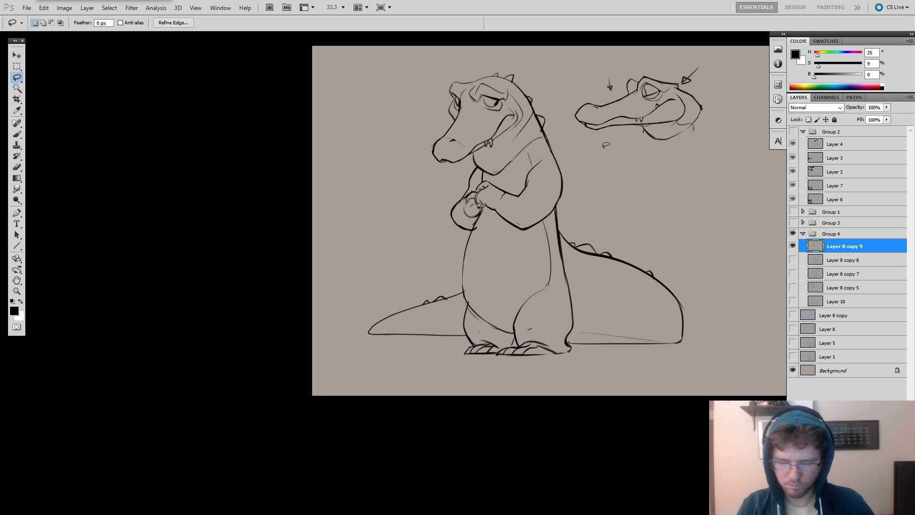
Touch up the warped belly contour, cleaning its joint below the hands and strengthening the line down to the leg.
key("e")
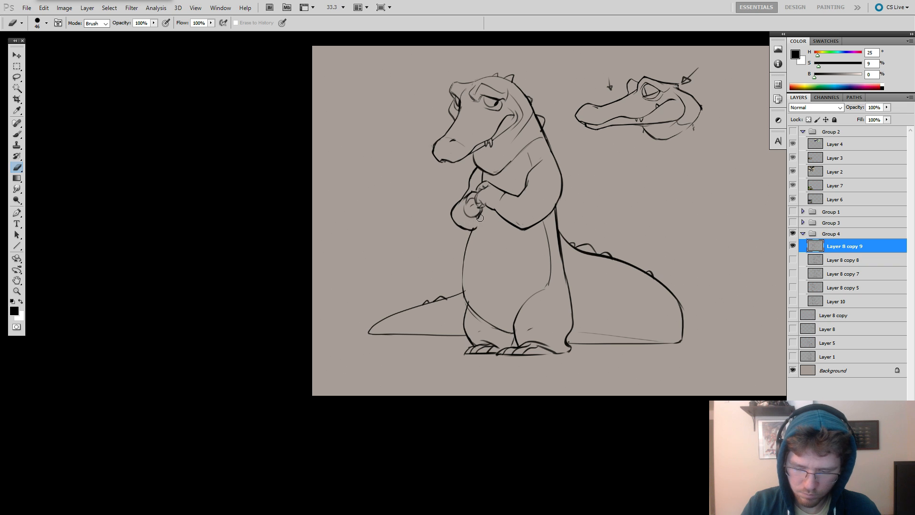
key("b")
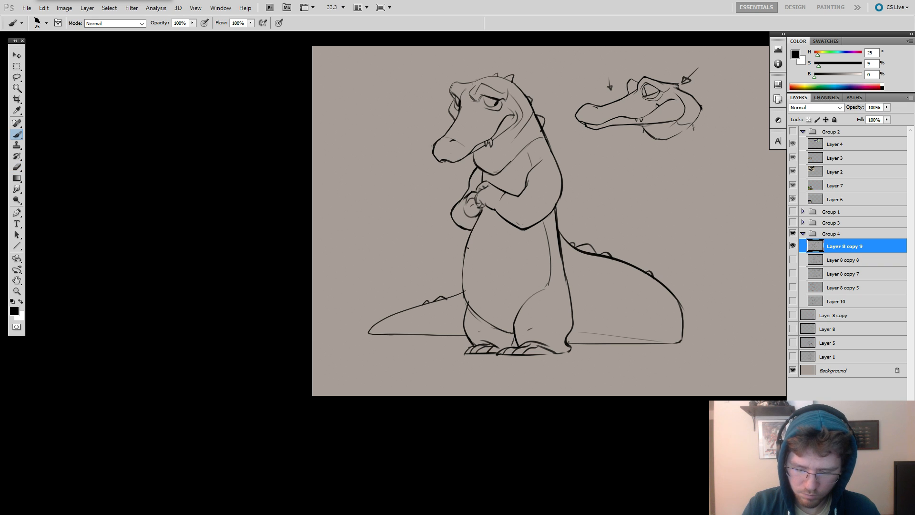
left_click_drag(468, 248, 466, 302)
key("e")
key("b")
key("ctrl+z")
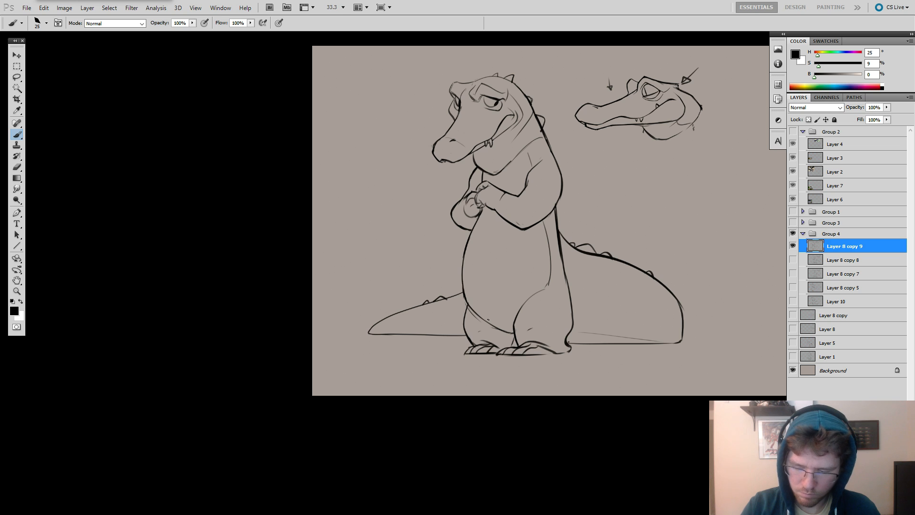
Erase the lower back contour between the elbow and the thigh, including the start of the tail line.
key("e")
mouse_move(552, 231)
left_mouse_down()
mouse_move(561, 272)
mouse_move(559, 209)
mouse_move(561, 299)
left_mouse_up()
key("b")
key("ctrl+z")
key("e")
key("b")
key("ctrl+z")
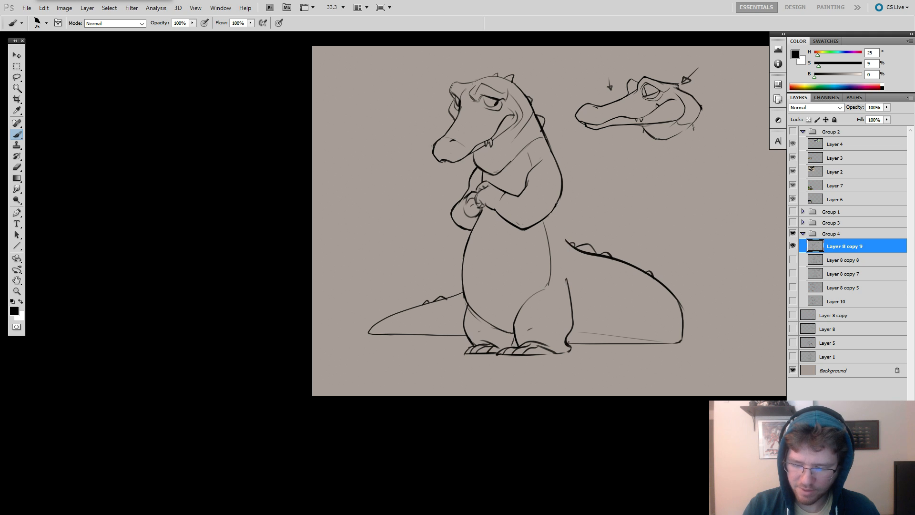
Redraw the lower back contour sloping from the elbow into the tail, and rejoin it to the thigh.
left_click_drag(556, 202, 562, 299)
key("ctrl+z")
key("ctrl+z")
mouse_move(555, 199)
left_mouse_down()
mouse_move(564, 270)
mouse_move(572, 268)
left_mouse_up()
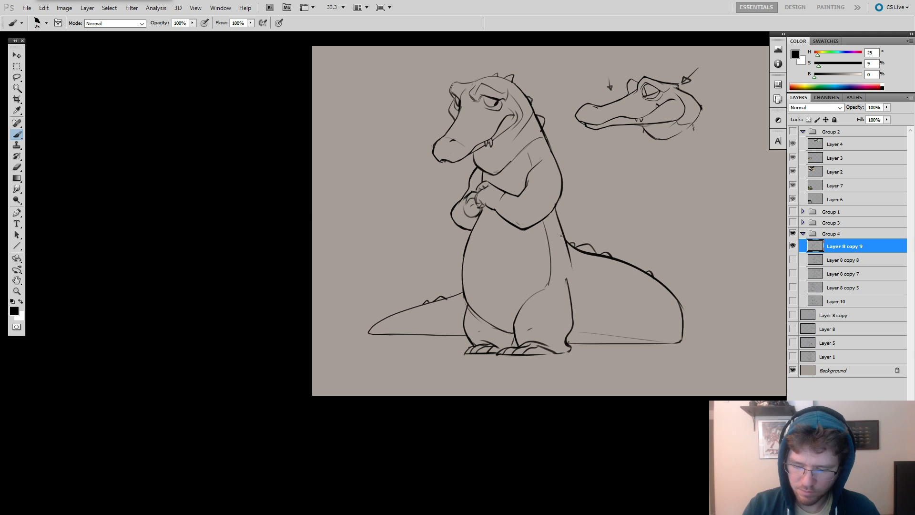
left_click_drag(562, 235, 568, 293)
key("e")
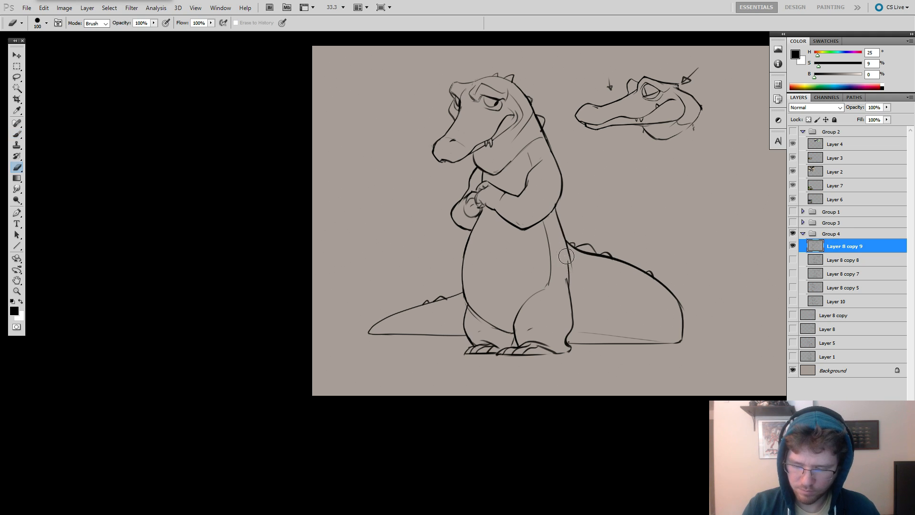
Erase the belly's front contour and redraw it as a fuller curve from the hands to the leg.
mouse_move(471, 265)
left_mouse_down()
mouse_move(466, 300)
mouse_move(473, 244)
left_mouse_up()
key("b")
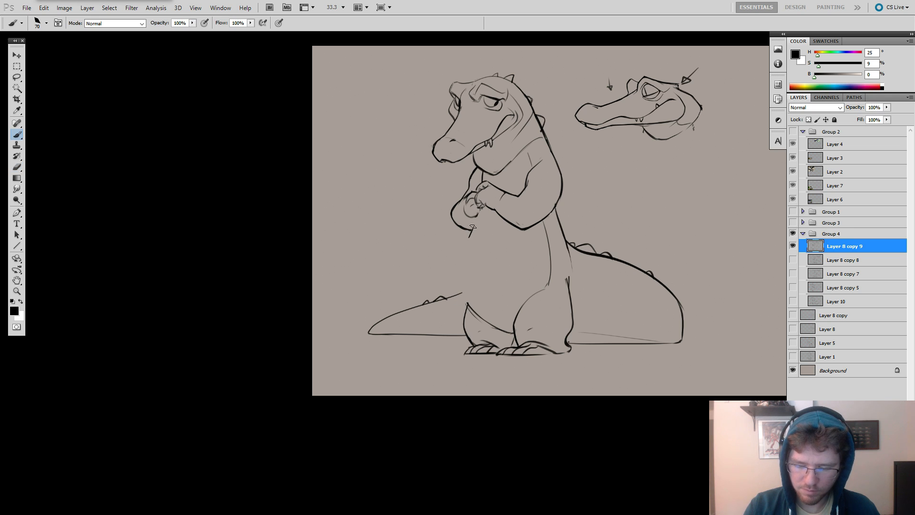
mouse_move(475, 218)
left_mouse_down()
mouse_move(466, 277)
mouse_move(463, 251)
mouse_move(465, 292)
left_mouse_up()
key("ctrl+z")
key("ctrl+z")
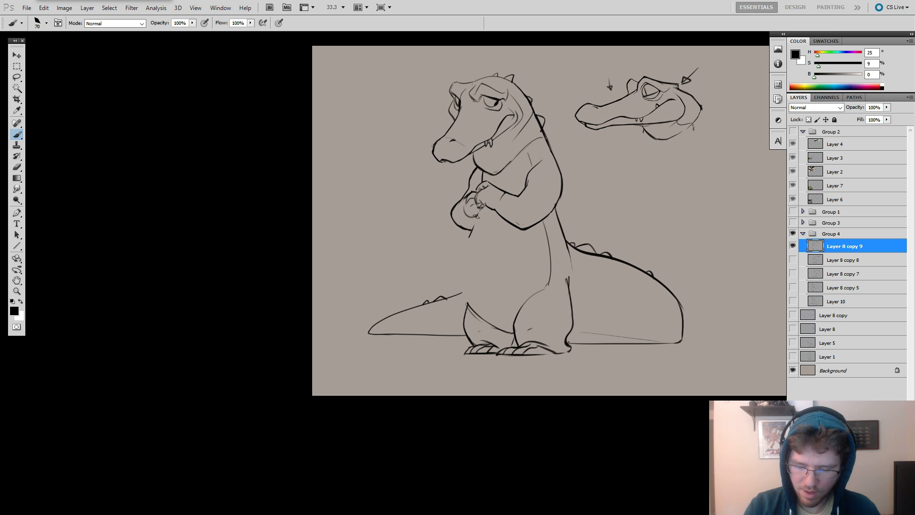
left_click_drag(476, 216, 470, 300)
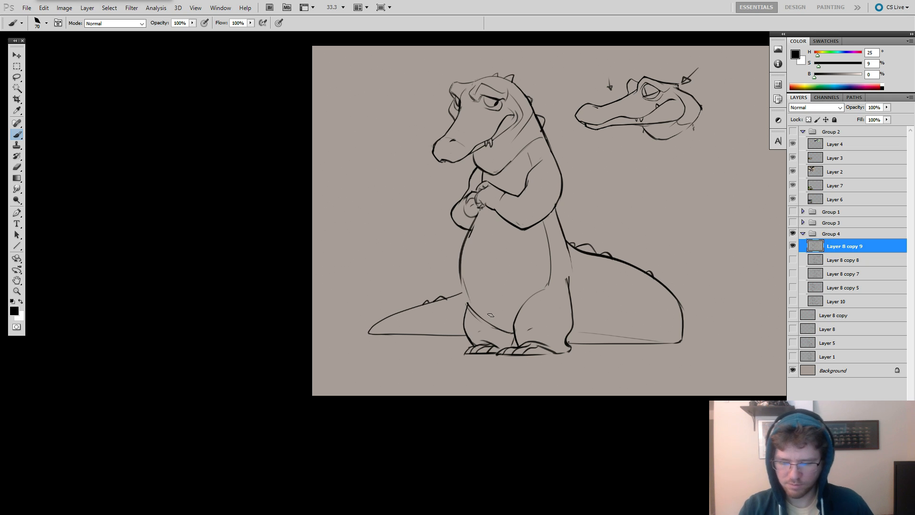
key("e")
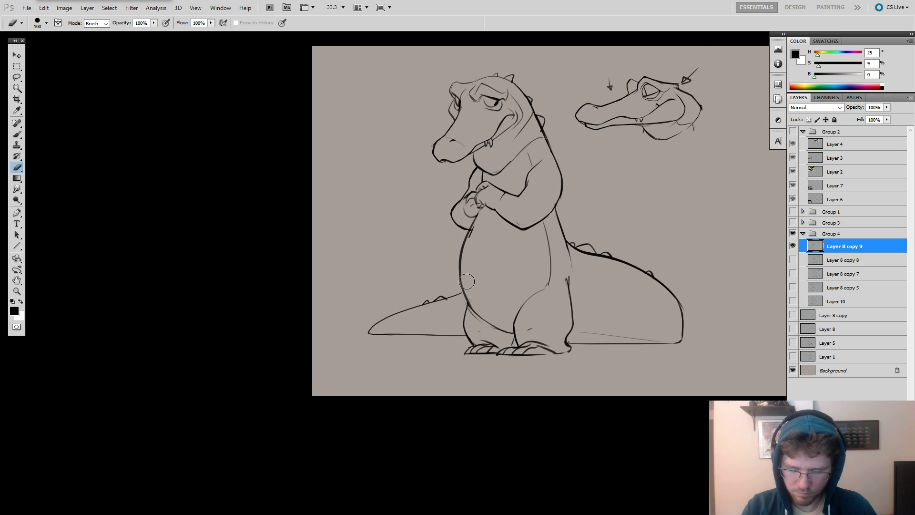
Step back and forth through the history to compare the body shape before and after redrawing the back and belly.
key("ctrl+alt+z")
key("ctrl+alt+z")
key("ctrl+alt+z")
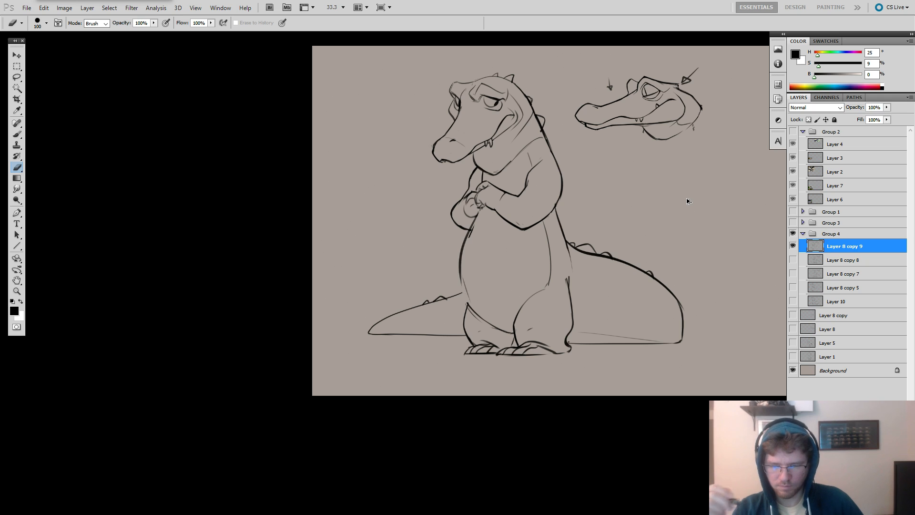
key("ctrl+alt+z")
key("ctrl+alt+z")
key("ctrl+alt+z")
key("ctrl+alt+z")
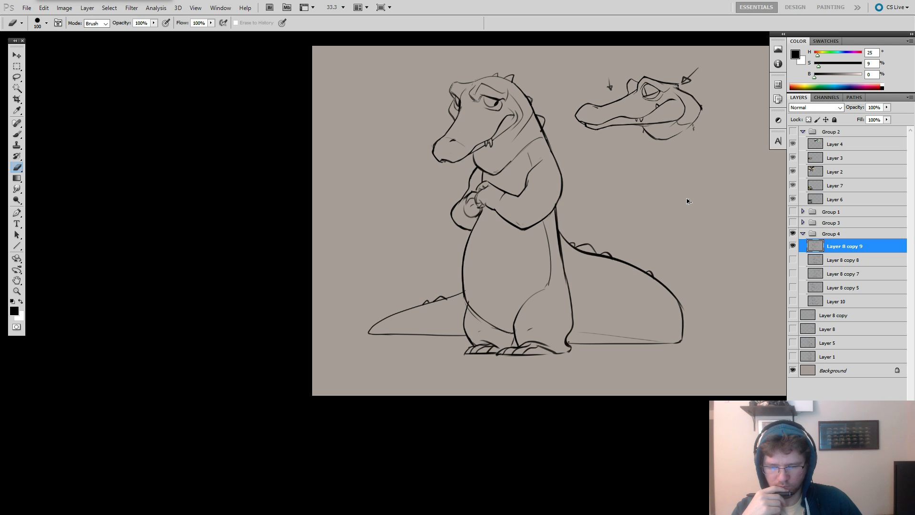
key("ctrl+alt+z")
key("ctrl+alt+z")
key("ctrl+z")
Toggle the latest body edits off and on to judge the slimmer silhouette against the fuller one.
key("ctrl+z")
key("ctrl+z")
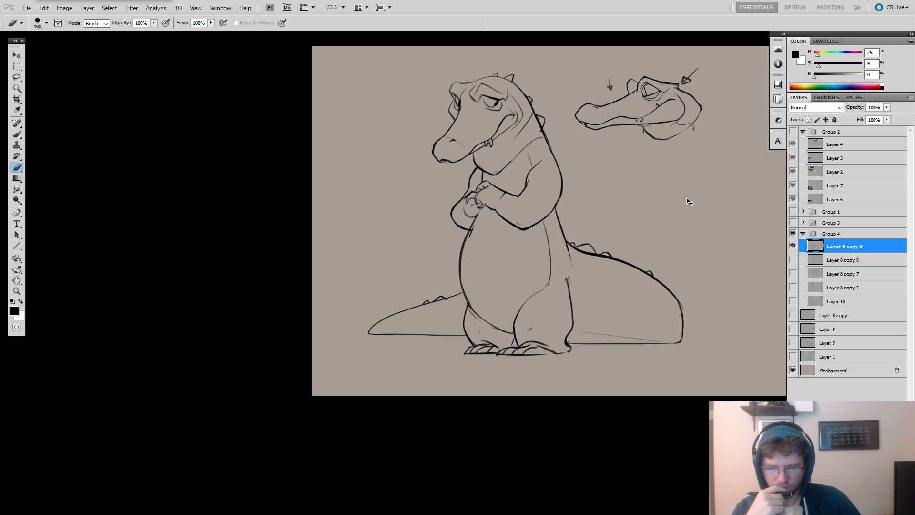
key("ctrl+z")
key("ctrl+z")
key("ctrl+z")
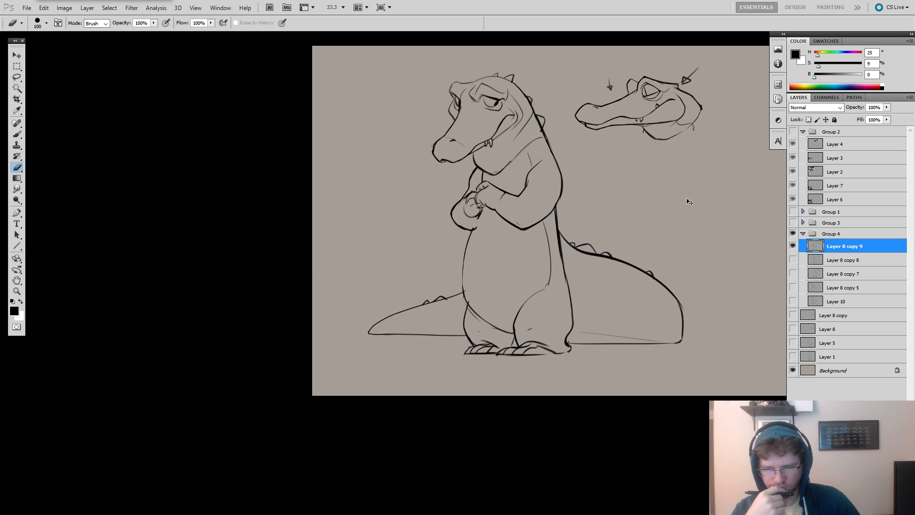
key("ctrl+z")
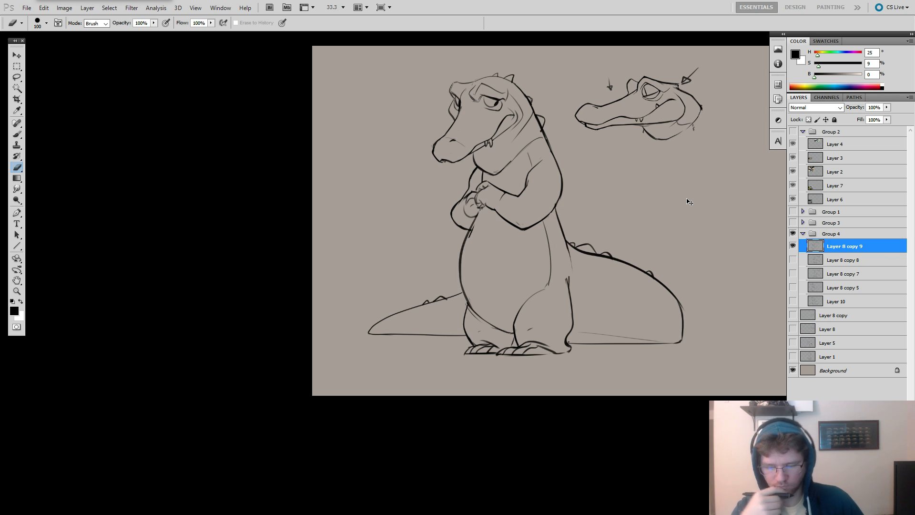
key("ctrl+z")
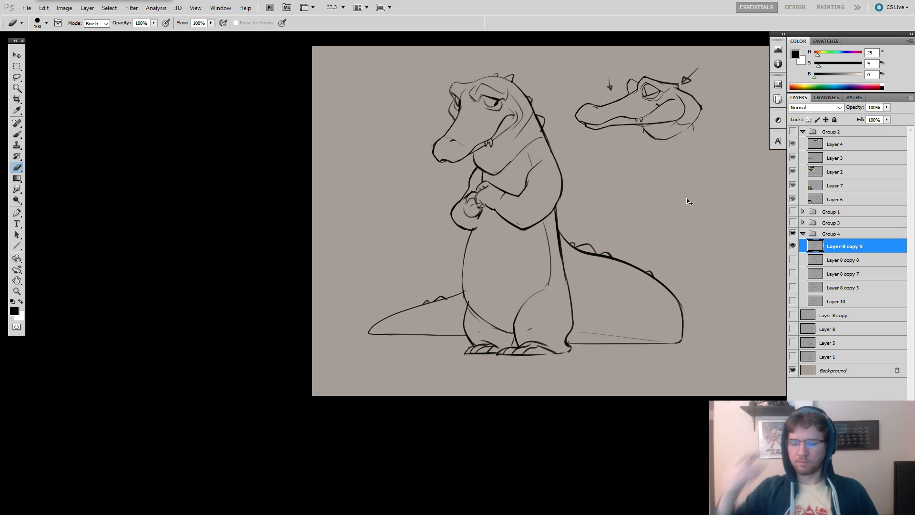
key("ctrl+z")
key("ctrl+z")
key("ctrl+z")
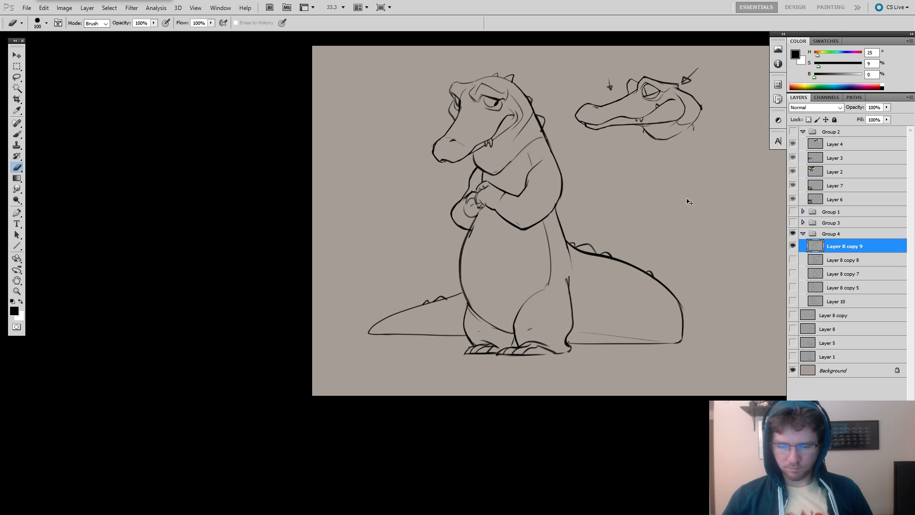
key("ctrl+z")
key("ctrl+z")
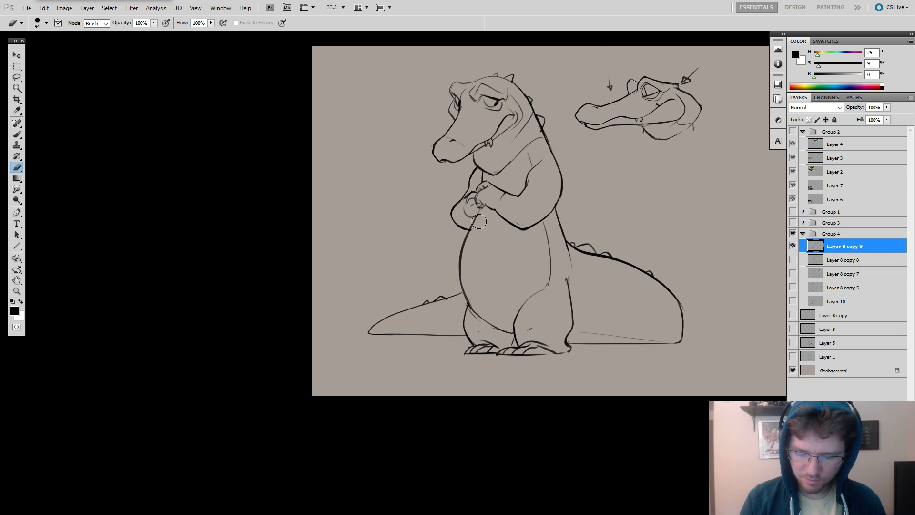
Remove the stray line end below the hands and retouch the spot where the belly contour meets the forearm.
key("b")
right_click(470, 234)
key("Escape")
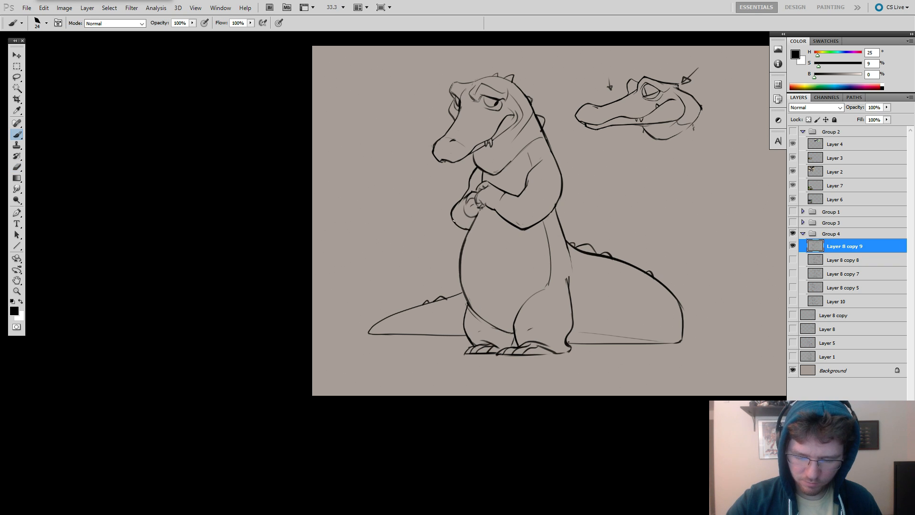
Erase the upper part of the thigh's back edge and extend the lower back line down over the hip.
key("e")
mouse_move(571, 273)
left_mouse_down()
mouse_move(563, 245)
mouse_move(569, 297)
left_mouse_up()
key("b")
key("ctrl+z")
key("e")
key("b")
left_click_drag(568, 249, 577, 299)
key("ctrl+z")
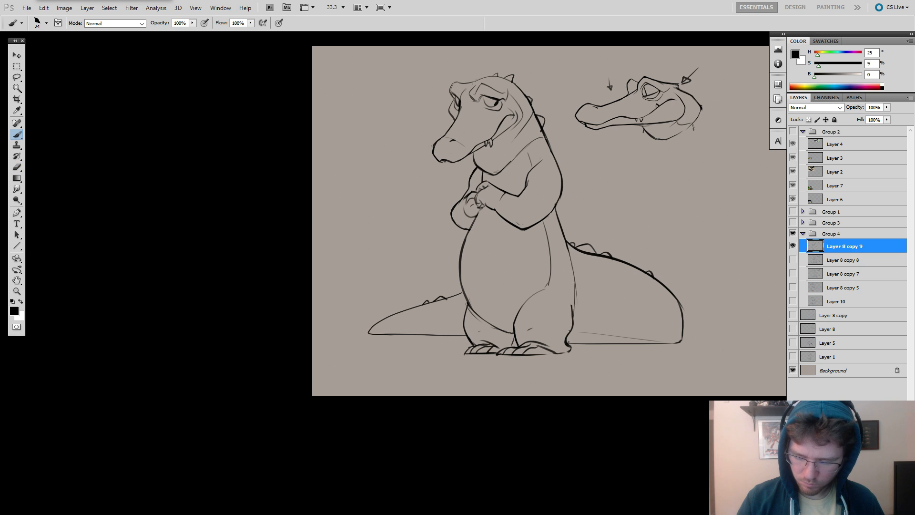
Redraw the hip contour as a rounder curve bulging from the tail base down toward the back of the leg.
key("ctrl+z")
left_click_drag(579, 266, 575, 324)
left_click_drag(580, 283, 568, 331)
key("ctrl+z")
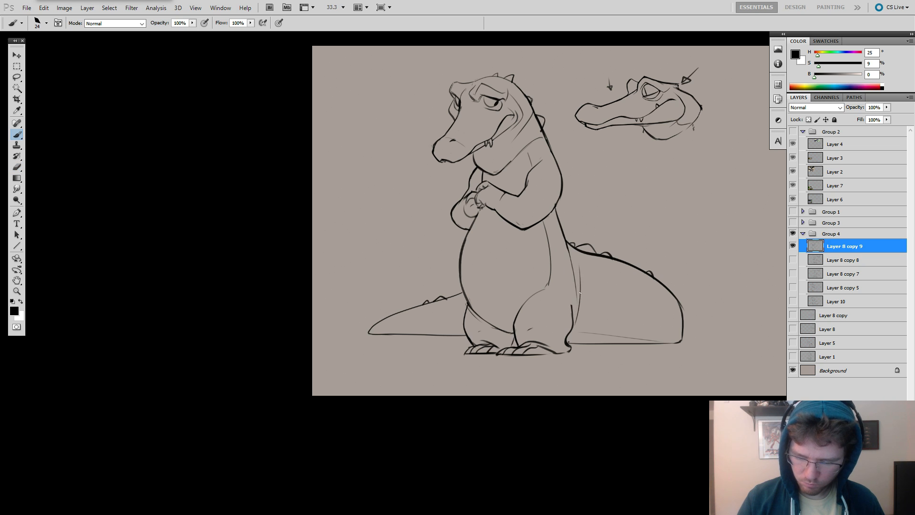
mouse_move(580, 281)
left_mouse_down()
mouse_move(574, 323)
mouse_move(578, 305)
left_mouse_up()
key("ctrl+alt+z")
key("ctrl+alt+z")
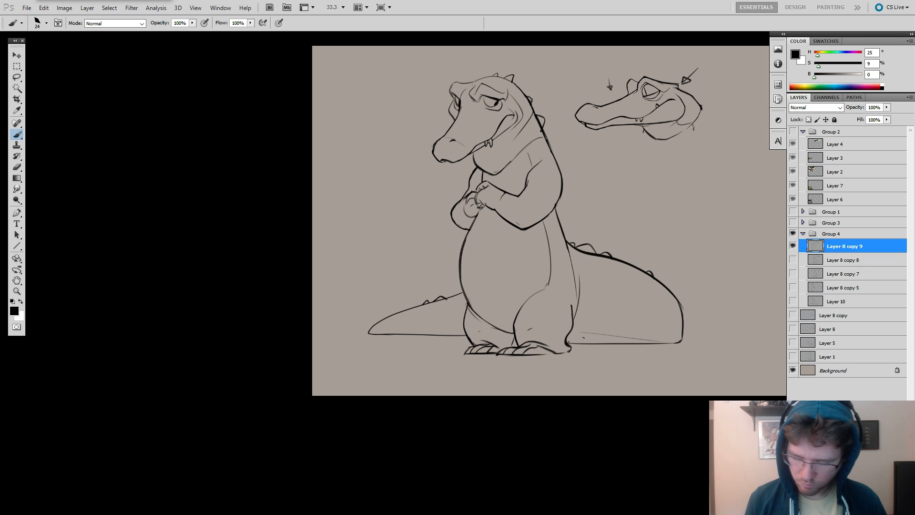
Erase the tail's lower edge beside the heel, redraw it as a heavier line running into the foot, and save the drawing.
mouse_move(597, 339)
left_mouse_down()
mouse_move(617, 342)
mouse_move(566, 338)
left_mouse_up()
key("ctrl+z")
key("ctrl+z")
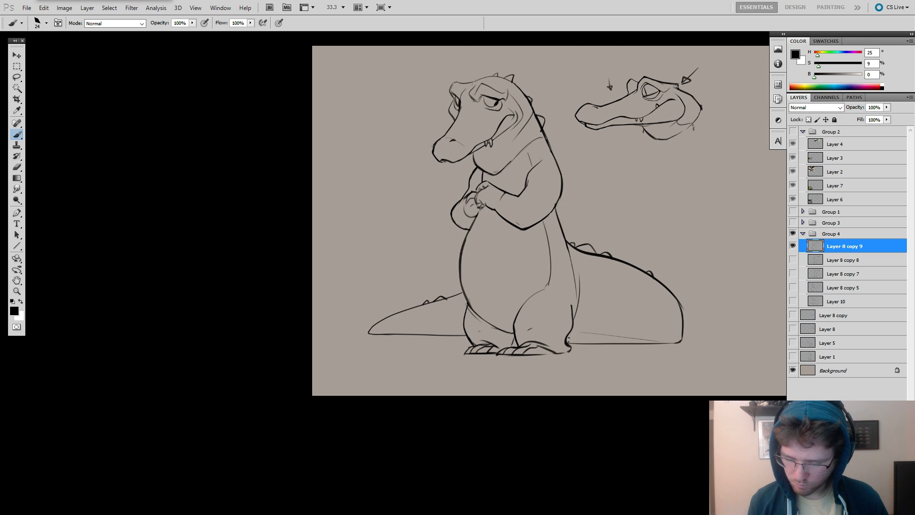
key("e")
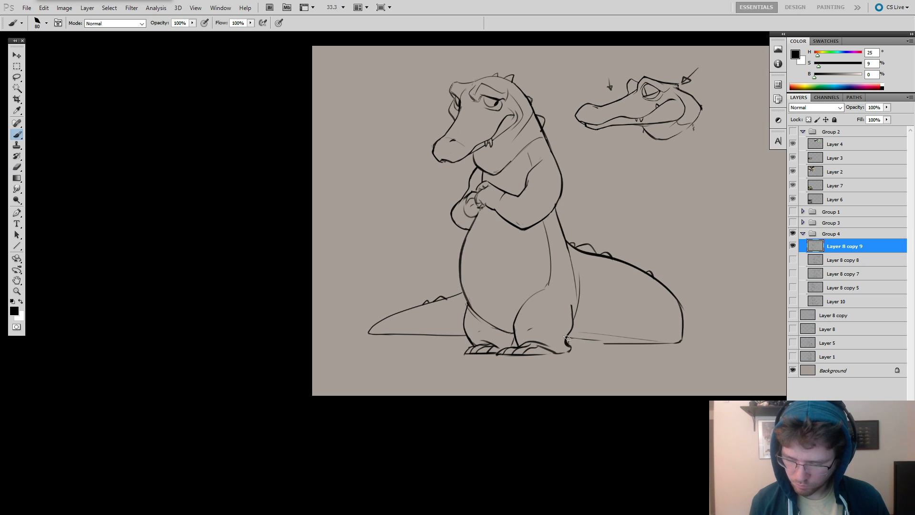
key("e")
key("b")
mouse_move(596, 340)
left_mouse_down()
mouse_move(571, 337)
mouse_move(617, 343)
mouse_move(565, 340)
mouse_move(633, 351)
mouse_move(608, 353)
left_mouse_up()
key("ctrl+z")
key("e")
key("b")
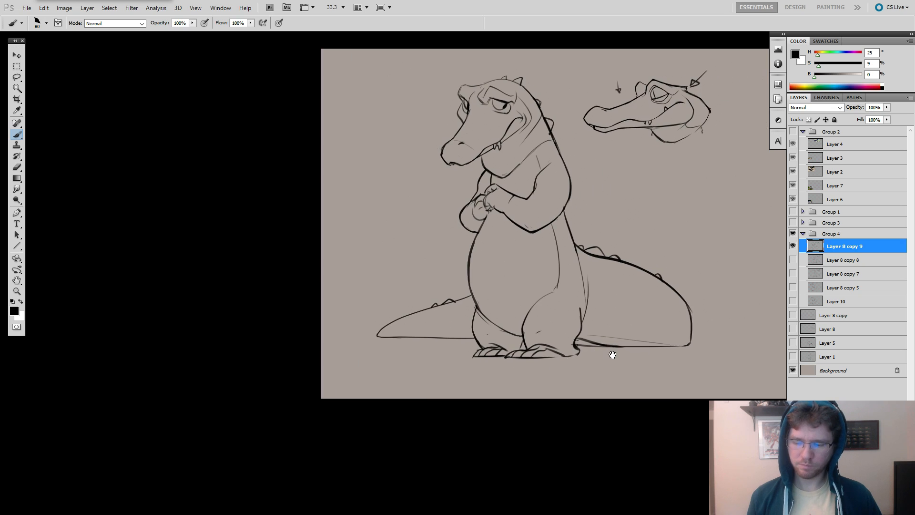
key("ctrl+s")
key("Escape")
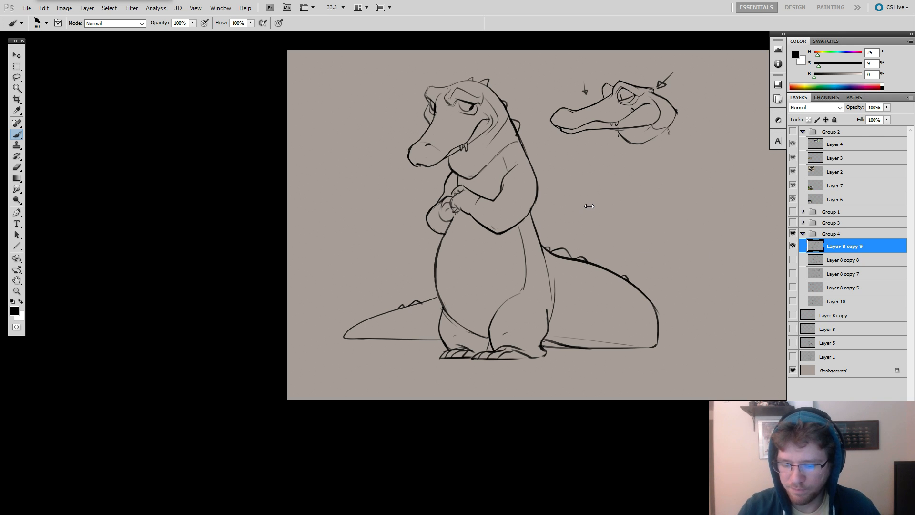
Choose the 6 px brush preset and test quick strokes in the empty area below the side-view head sketch, undoing them.
left_click_drag(619, 214, 557, 220)
right_click(661, 196)
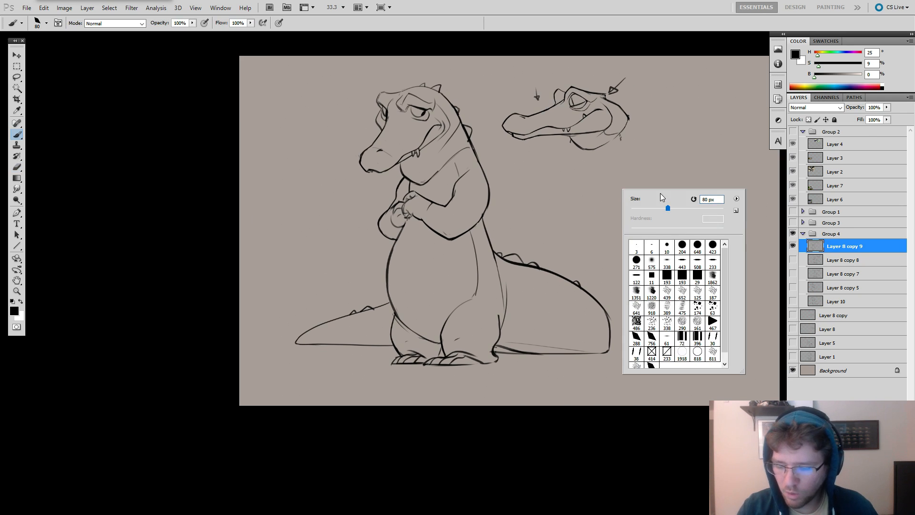
left_click(651, 249)
left_click_drag(599, 175, 522, 223)
key("ctrl+z")
mouse_move(667, 153)
left_mouse_down()
mouse_move(587, 181)
mouse_move(621, 174)
mouse_move(619, 195)
left_mouse_up()
key("ctrl+z")
key("ctrl+z")
Switch to the browser, enlarge its window, and examine the Halo 5: Attack on Sanctum paintings and line drawing on ArtStation.
key("alt+Tab")
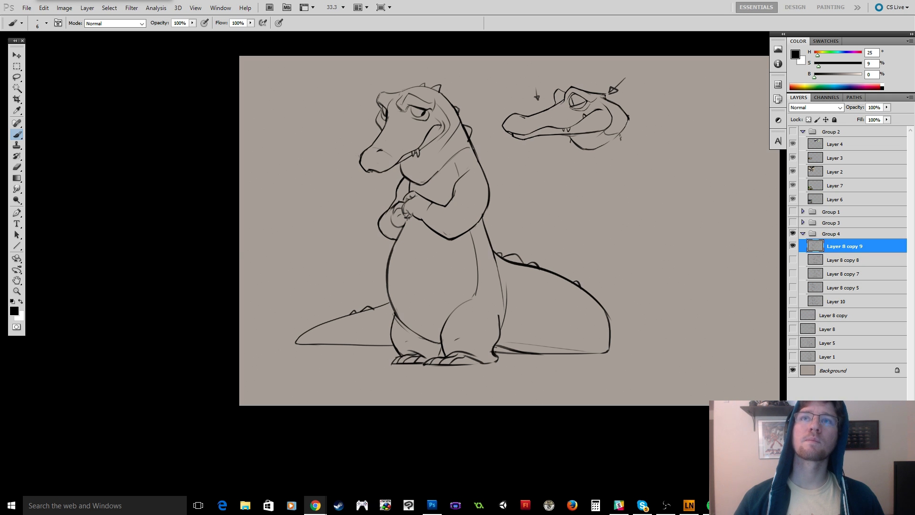
left_click_drag(476, 0, 432, 10)
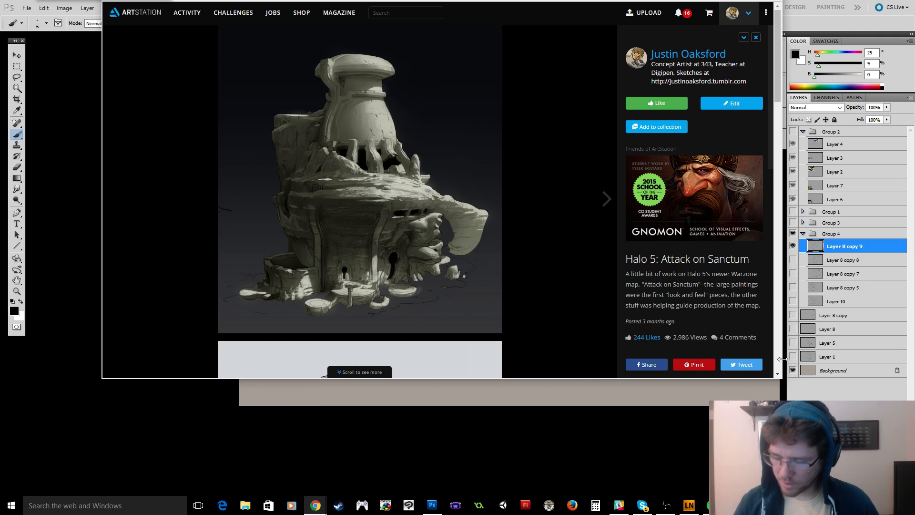
left_click_drag(781, 379, 795, 474)
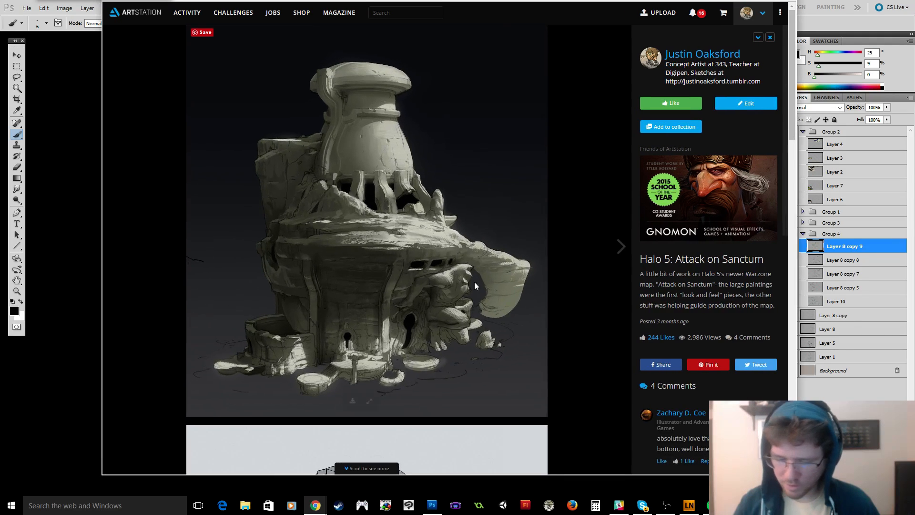
scroll(474, 282, "down", 8)
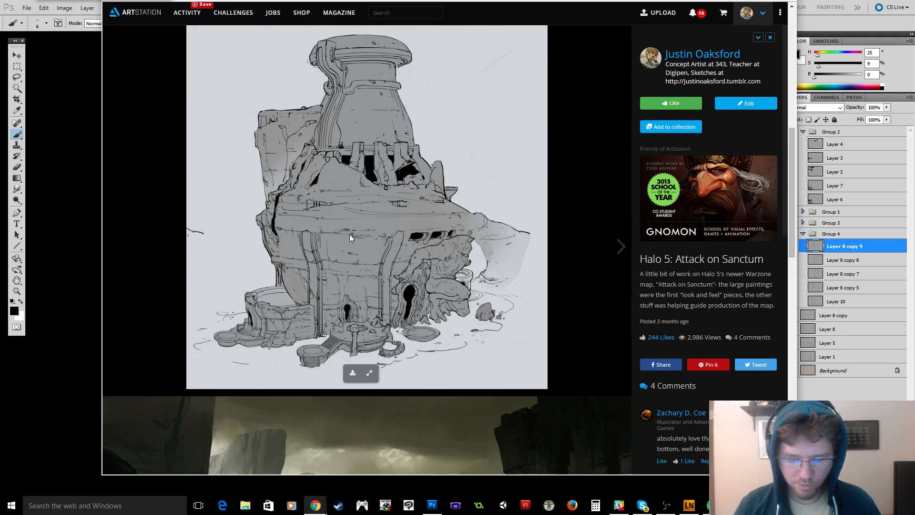
scroll(350, 233, "down", 15)
scroll(354, 230, "up", 8)
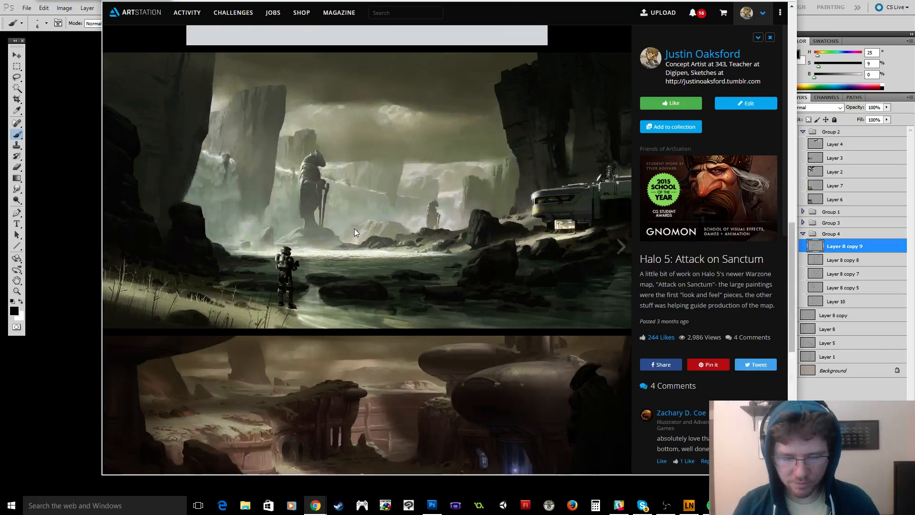
scroll(354, 232, "up", 1)
scroll(439, 242, "up", 9)
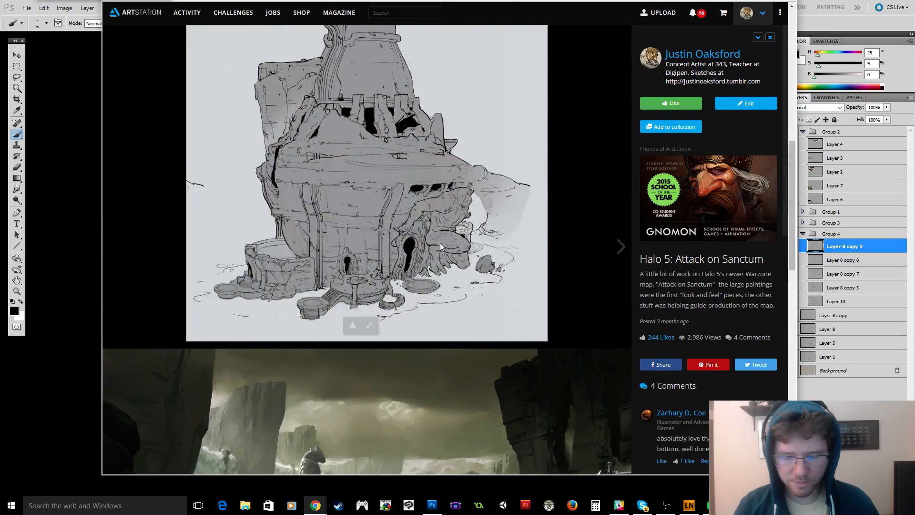
scroll(433, 248, "down", 1)
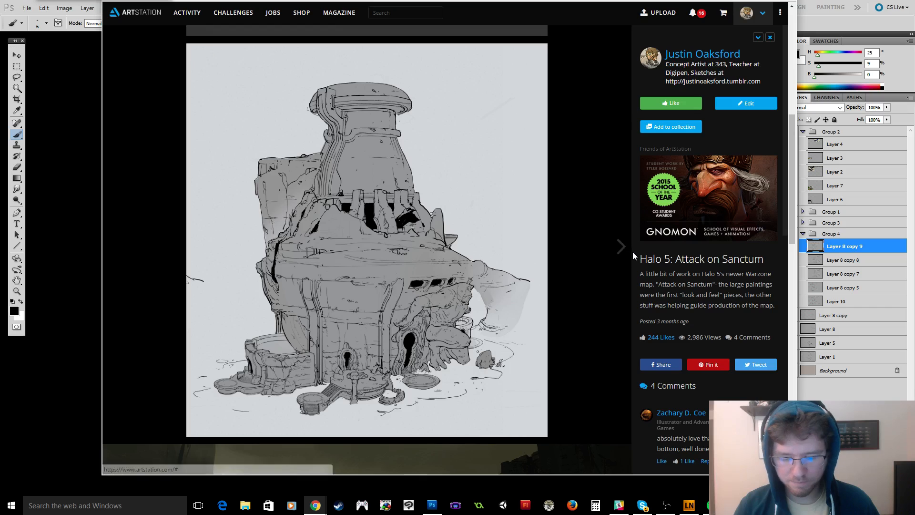
Go past the Light Grey Art Lab Iceland project and examine the line drawings in the Halo 5: Molten Arena Map project.
left_click(620, 247)
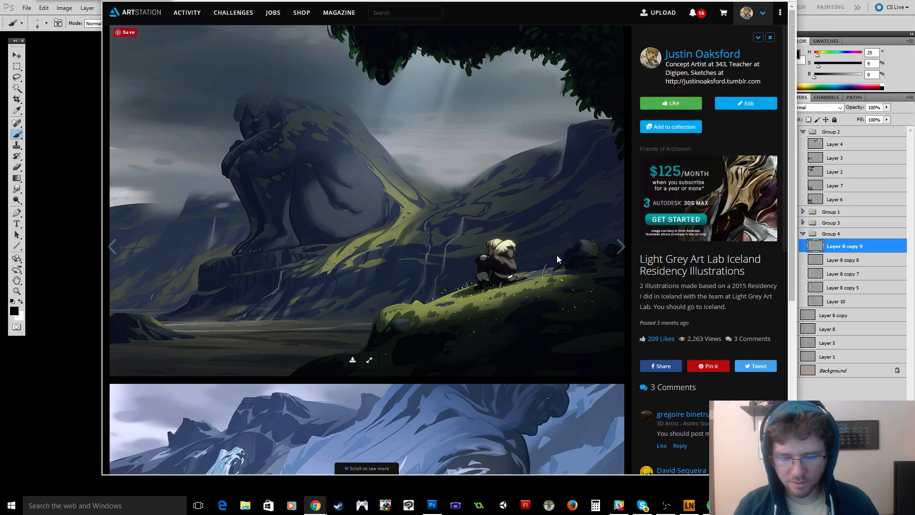
left_click(620, 247)
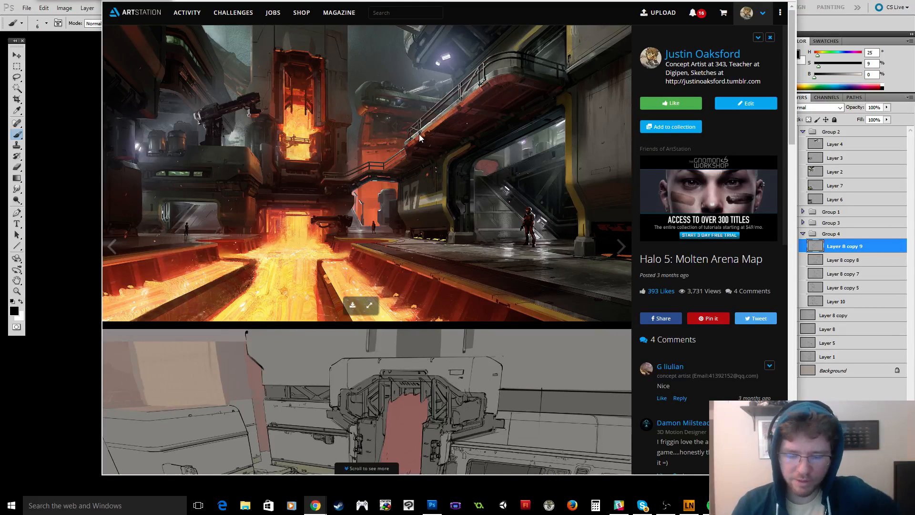
scroll(422, 133, "down", 6)
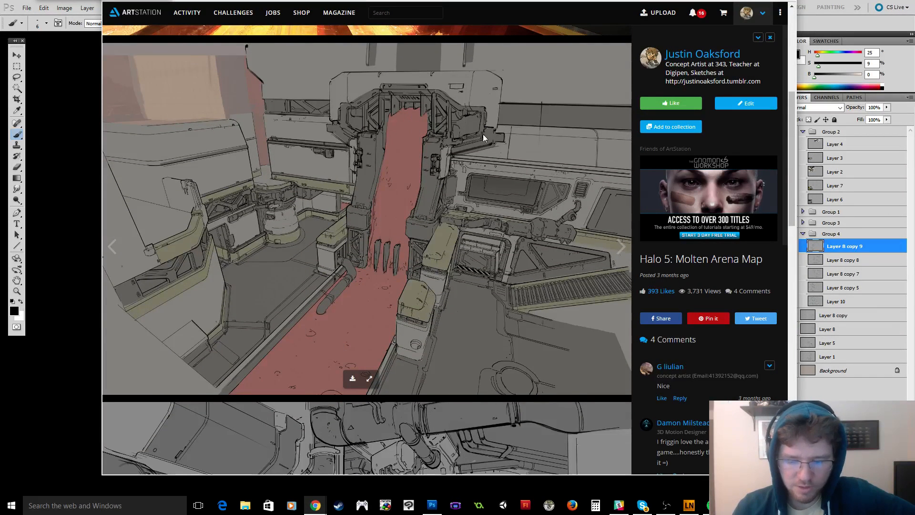
scroll(500, 170, "down", 2)
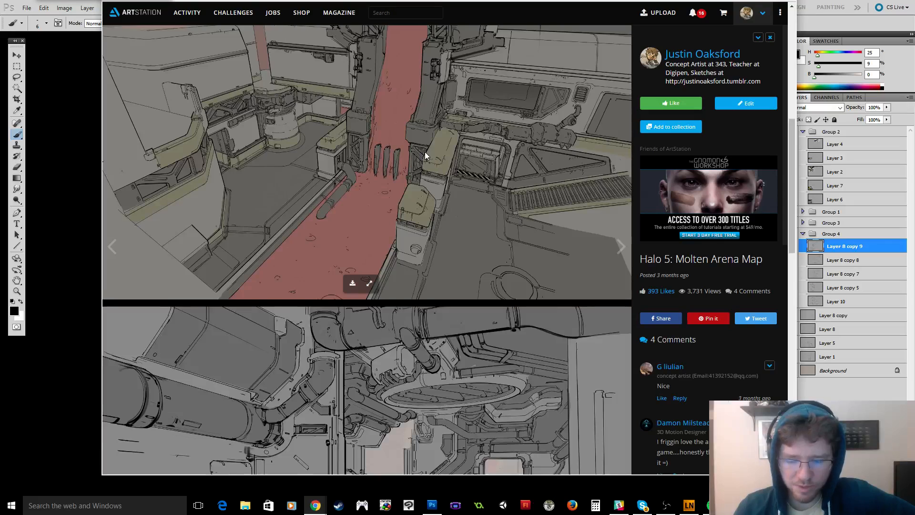
scroll(425, 153, "down", 5)
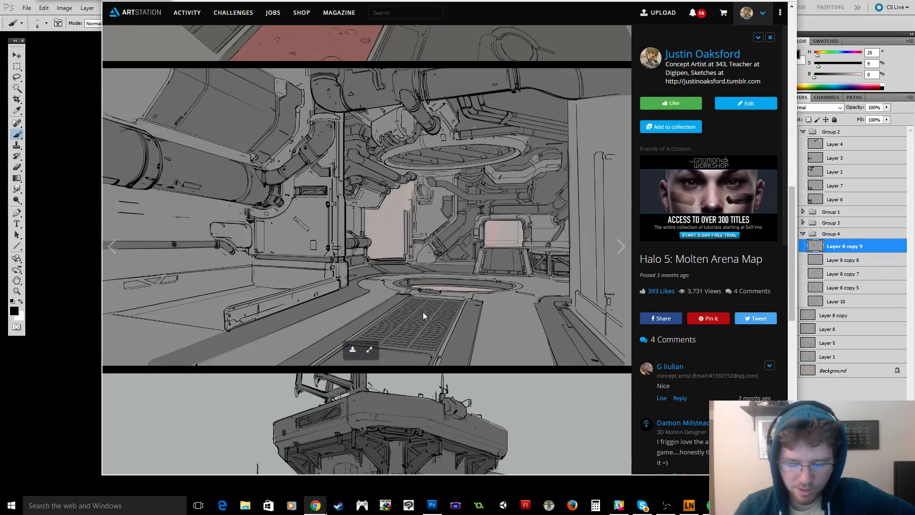
scroll(484, 194, "down", 7)
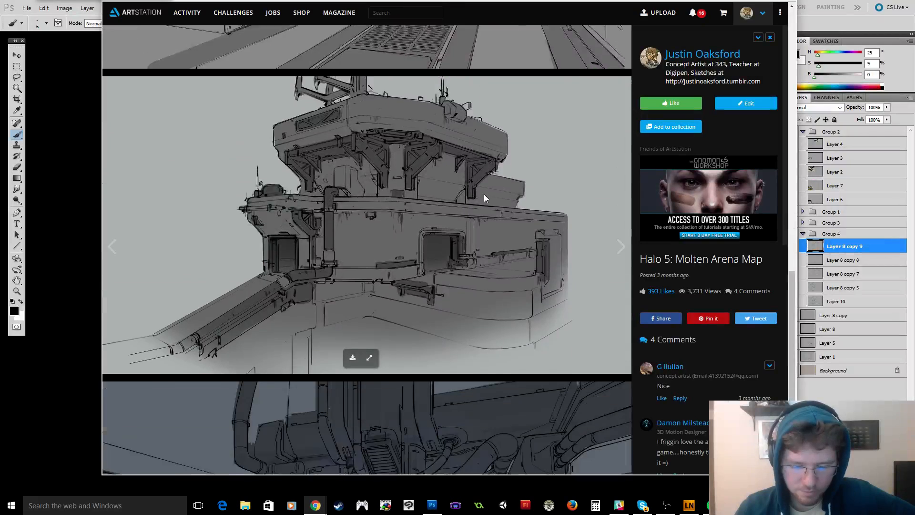
scroll(481, 196, "up", 1)
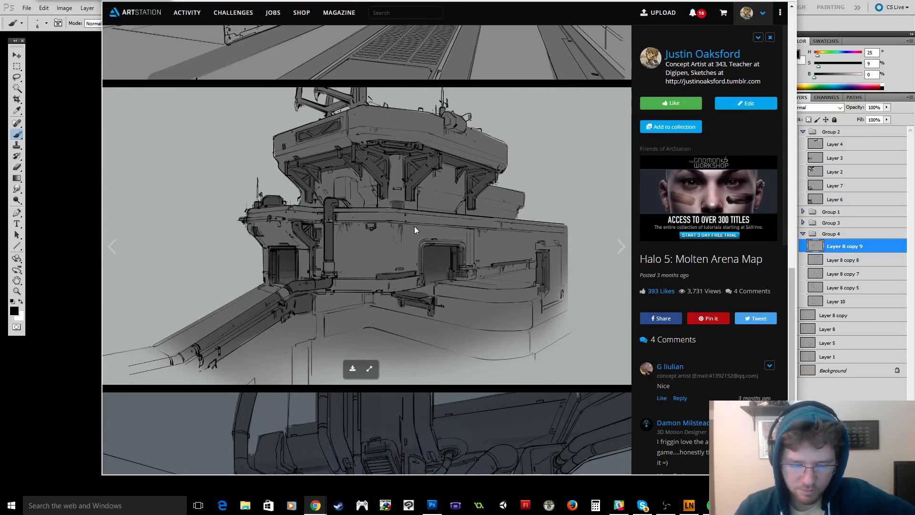
scroll(420, 236, "down", 1)
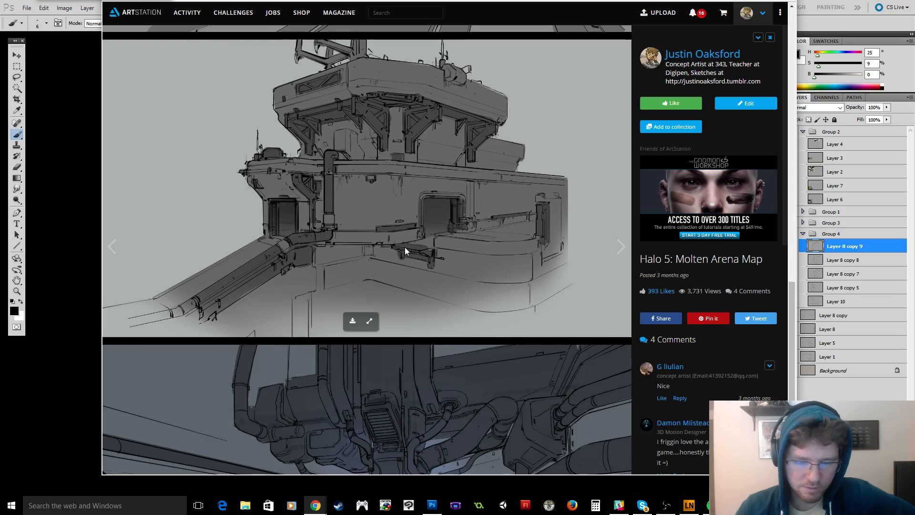
scroll(382, 236, "up", 1)
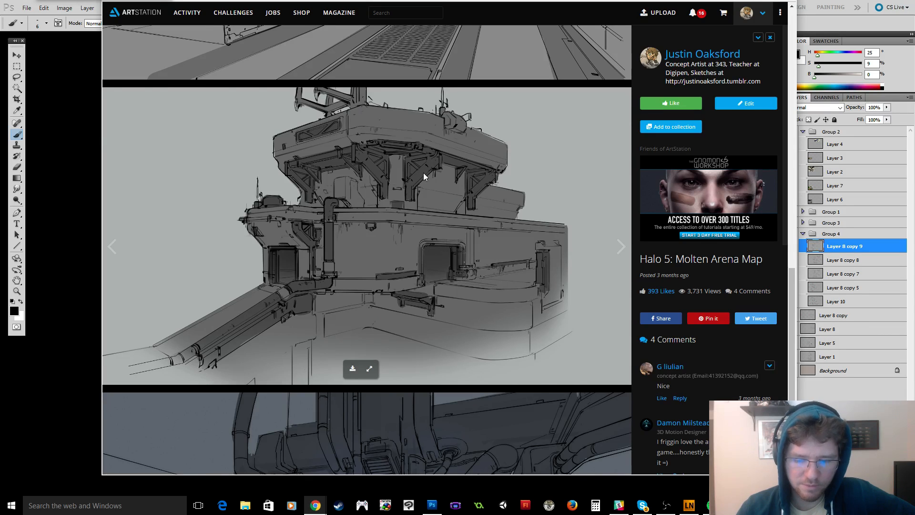
scroll(465, 198, "down", 5)
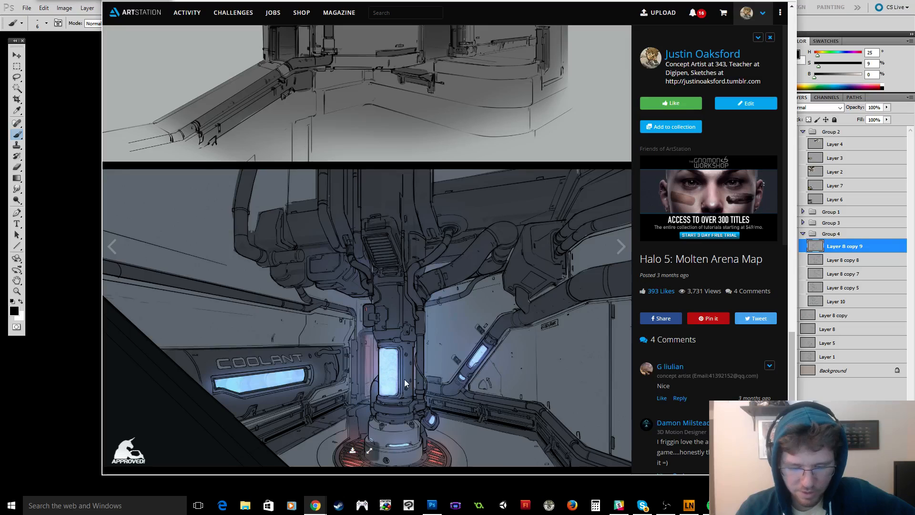
scroll(522, 325, "up", 20)
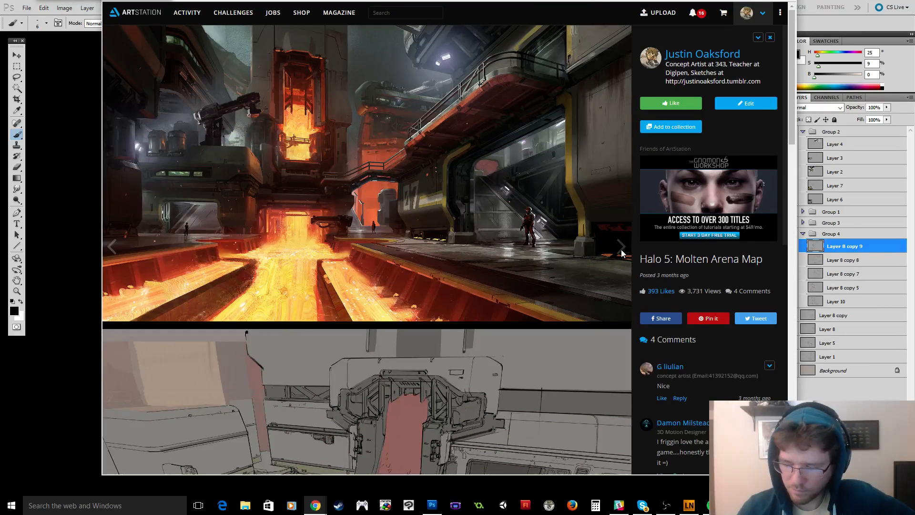
left_click(625, 253)
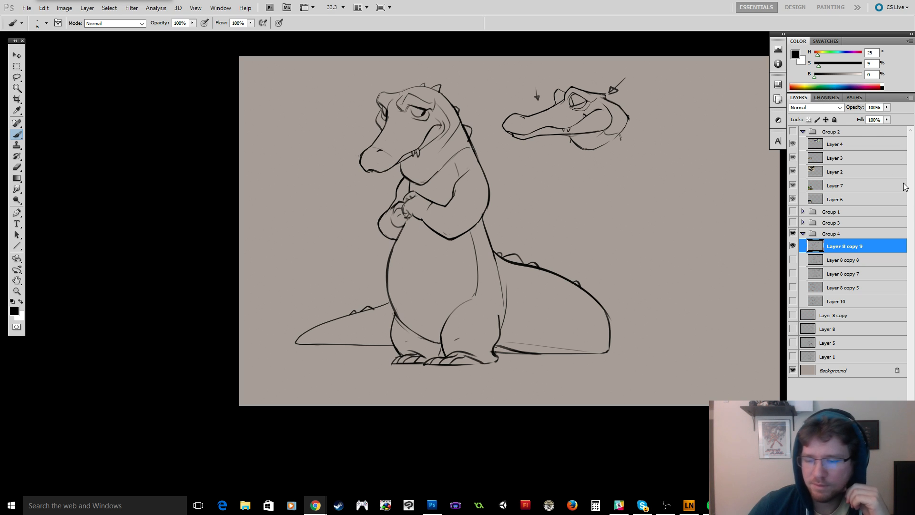
Hide and reshow Layer 8 copy 9 to check which line art it holds.
left_click(793, 245)
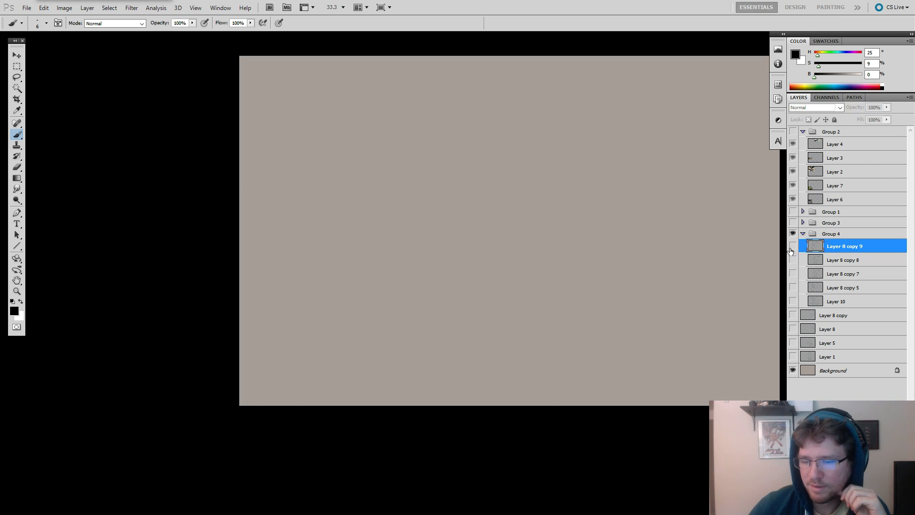
left_click(792, 245)
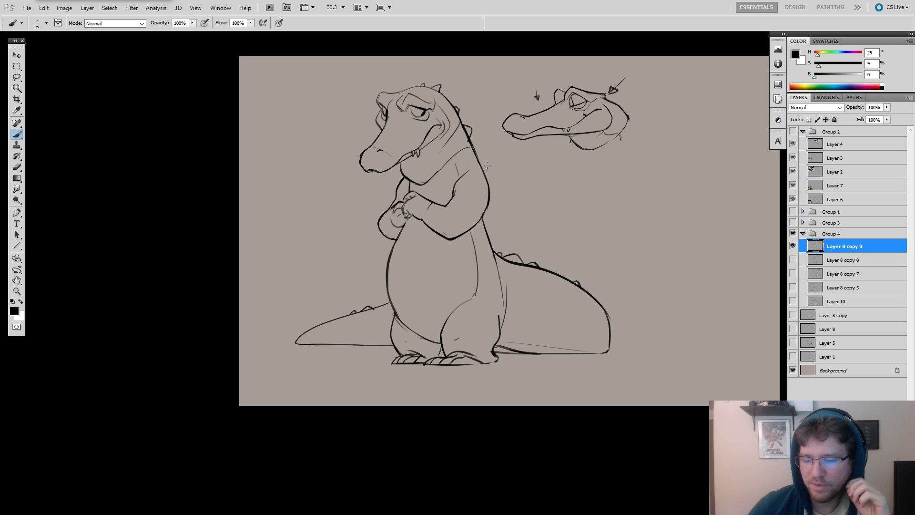
Clean up the crocodile's back contour below the spines, erasing the excess thick line and redrawing it down to the shoulder.
key("z")
left_click(486, 144)
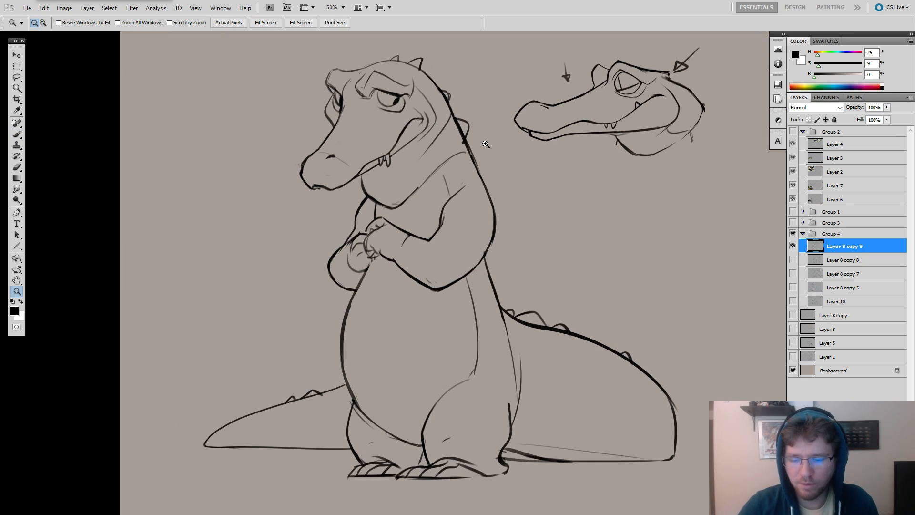
key("e")
left_click(470, 153)
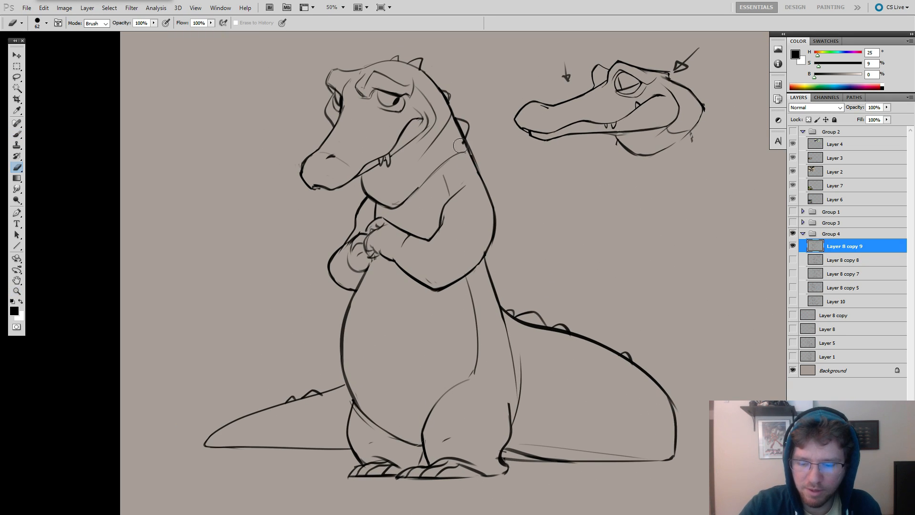
key("b")
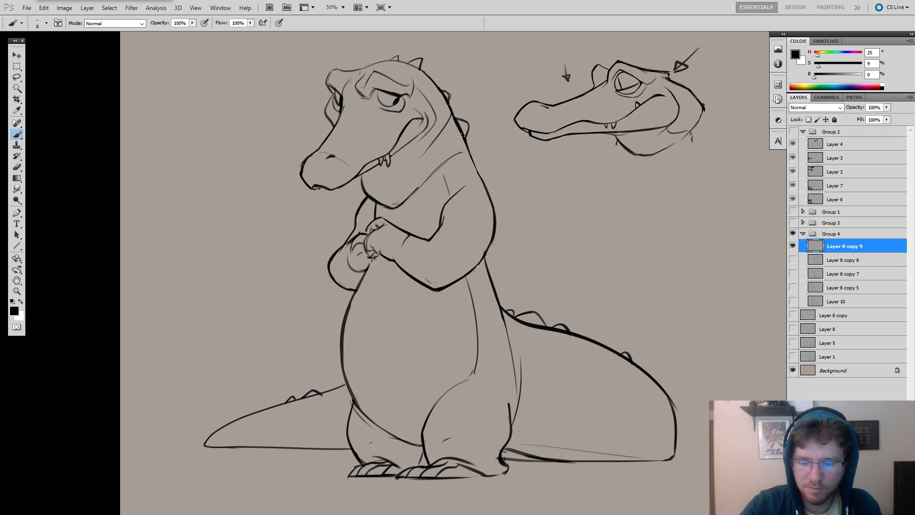
left_click_drag(461, 137, 485, 185)
key("ctrl+z")
key("ctrl+z")
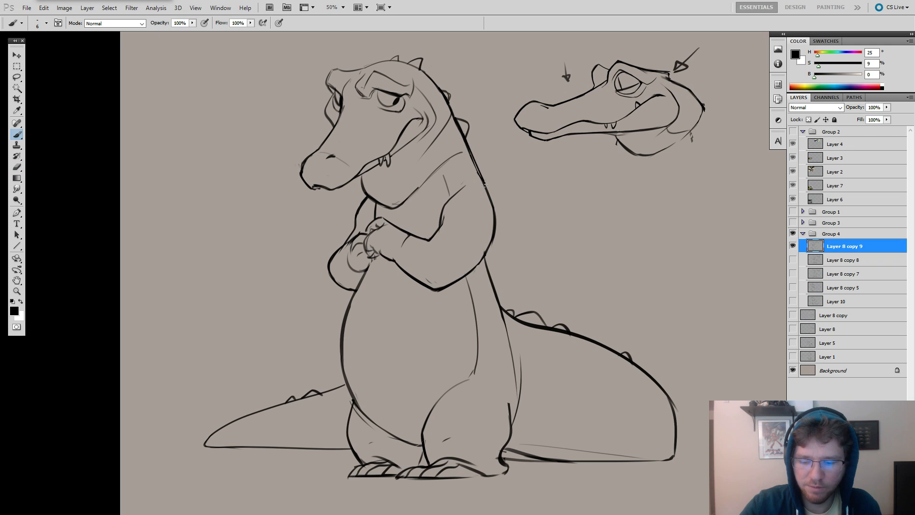
key("ctrl+z")
mouse_move(461, 136)
left_mouse_down()
mouse_move(482, 185)
mouse_move(469, 152)
left_mouse_up()
key("ctrl+z")
key("e")
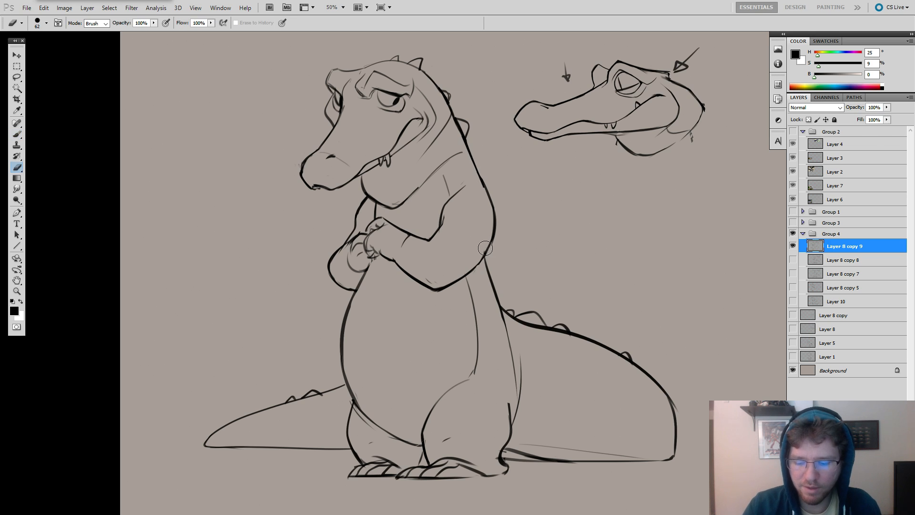
key("b")
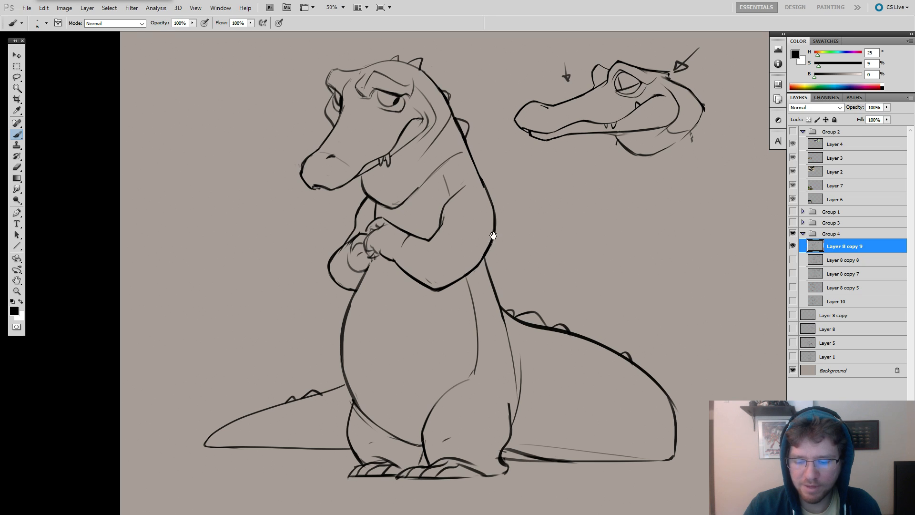
Choose the 288 px calligraphic brush preset, reduce it to 17 px, and rework the crease line inside the crocodile's bent arm.
left_click_drag(453, 180, 506, 178)
key("e")
key("b")
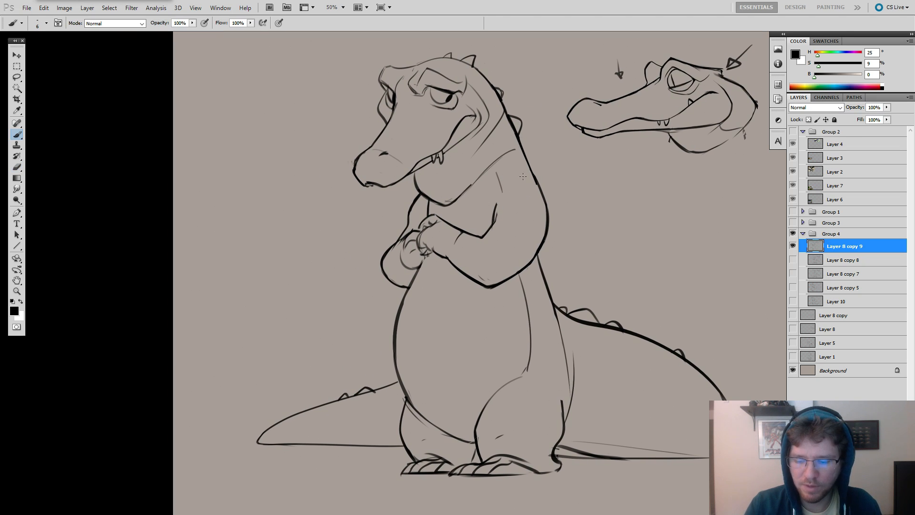
right_click(526, 174)
left_click(557, 318)
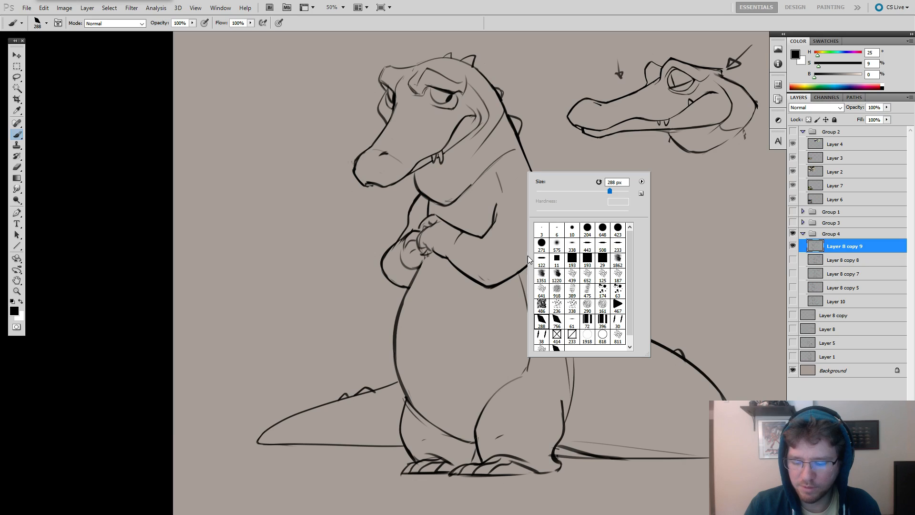
left_click(544, 191)
left_click(520, 177)
key("ctrl+z")
mouse_move(514, 183)
left_mouse_down()
mouse_move(499, 197)
mouse_move(521, 177)
mouse_move(494, 211)
mouse_move(511, 182)
mouse_move(491, 214)
left_mouse_up()
key("ctrl+z")
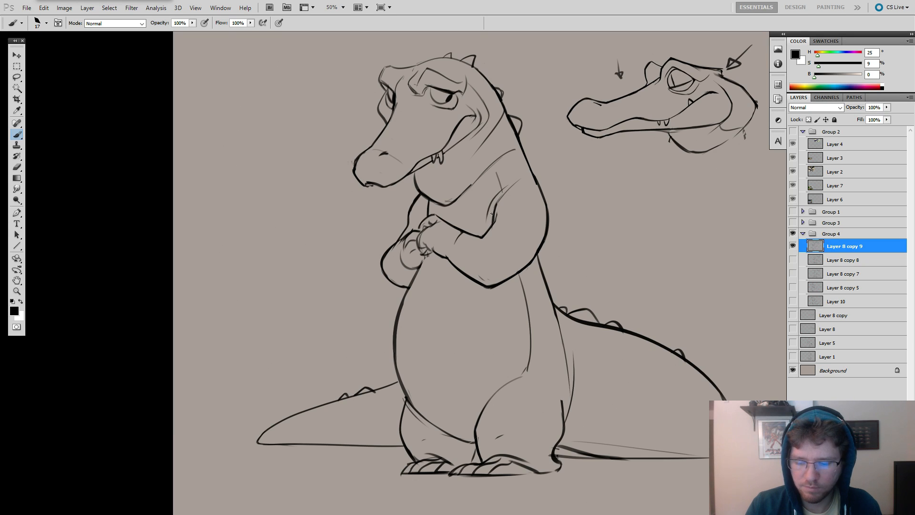
Hand-letter the note "1. CONFIDENCE" in the empty area below the side-view head sketch.
left_click_drag(573, 208, 608, 176)
key("z")
left_click(598, 198, "alt")
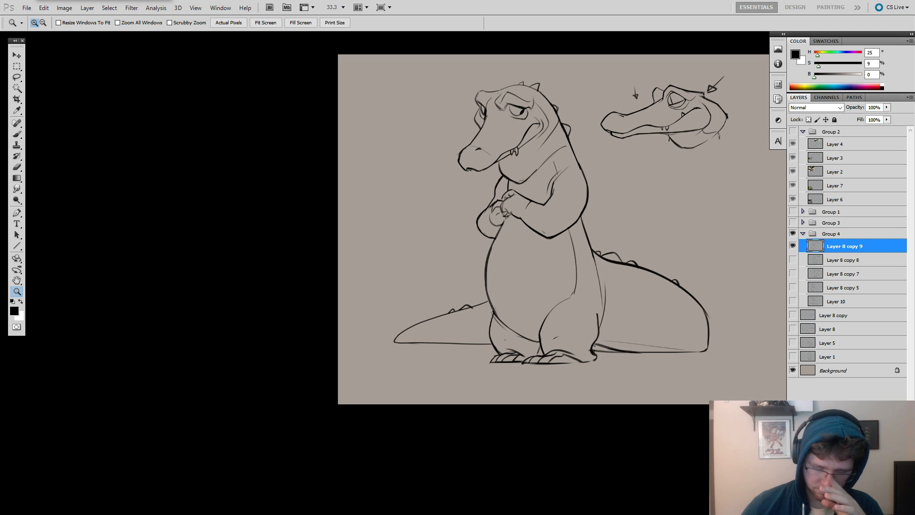
left_click_drag(696, 206, 579, 225)
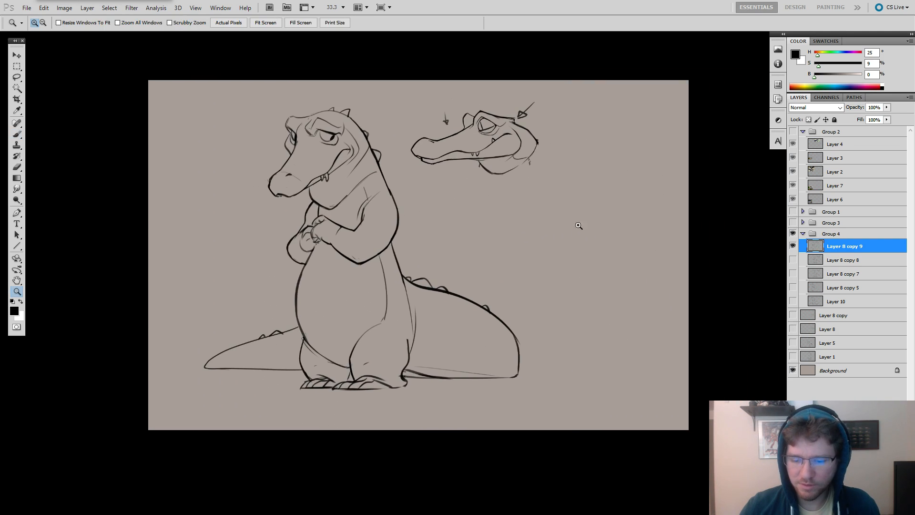
left_click(578, 226)
key("b")
mouse_move(442, 209)
left_mouse_down()
mouse_move(442, 221)
mouse_move(464, 220)
mouse_move(469, 211)
mouse_move(491, 222)
left_mouse_up()
key("ctrl+z")
left_click_drag(491, 213, 484, 221)
key("ctrl+alt+z")
key("ctrl+alt+z")
key("ctrl+alt+z")
key("ctrl+alt+z")
key("ctrl+alt+z")
left_click_drag(485, 217, 492, 222)
left_click_drag(495, 213, 495, 222)
left_click_drag(506, 213, 506, 217)
left_click_drag(508, 221, 515, 213)
left_click_drag(522, 214, 532, 223)
left_click_drag(526, 218, 530, 219)
Try brush sizes of 40 px and 15 px with curved strokes beside the side-view head, undoing each one.
right_click(579, 191)
left_click(588, 210)
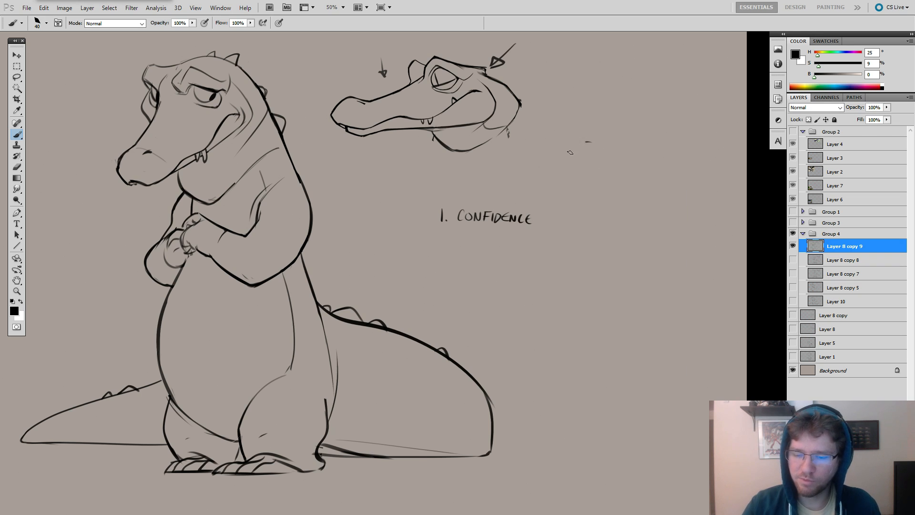
key("ctrl+z")
mouse_move(589, 142)
left_mouse_down()
mouse_move(532, 207)
mouse_move(562, 175)
left_mouse_up()
key("ctrl+z")
right_click(614, 131)
left_click(631, 151)
left_click_drag(604, 108, 554, 159)
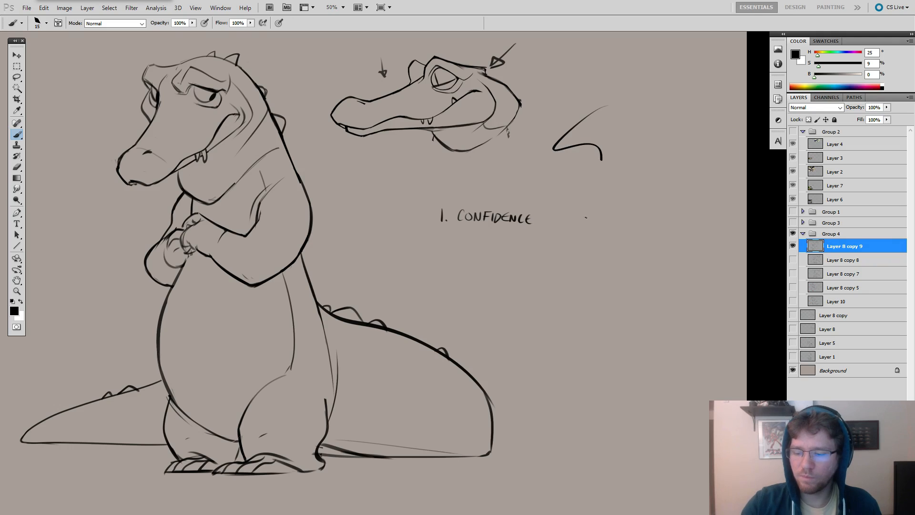
key("ctrl+z")
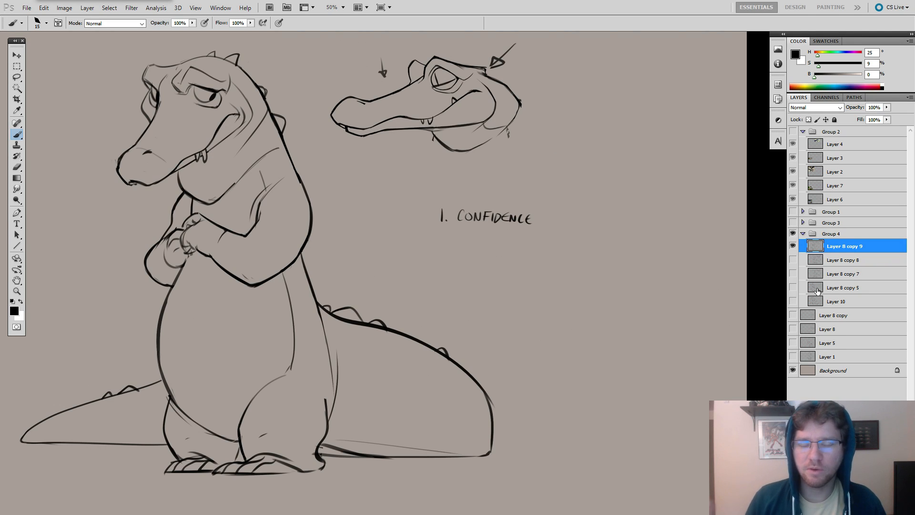
Build a long arc from short overlapping strokes above the CONFIDENCE note, undo it, and try and remove a few more strokes.
left_click_drag(591, 226, 532, 234)
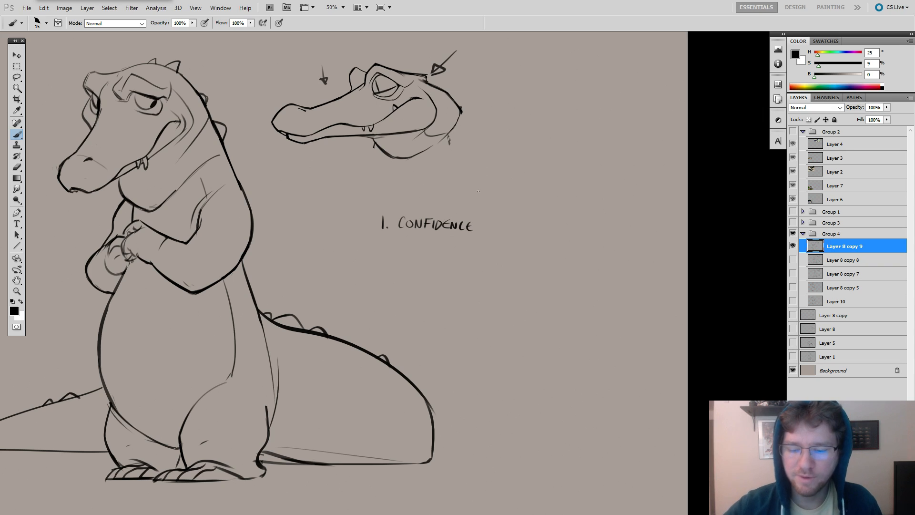
mouse_move(472, 197)
left_mouse_down()
mouse_move(525, 127)
mouse_move(511, 143)
mouse_move(568, 110)
left_mouse_up()
left_click_drag(527, 135, 579, 109)
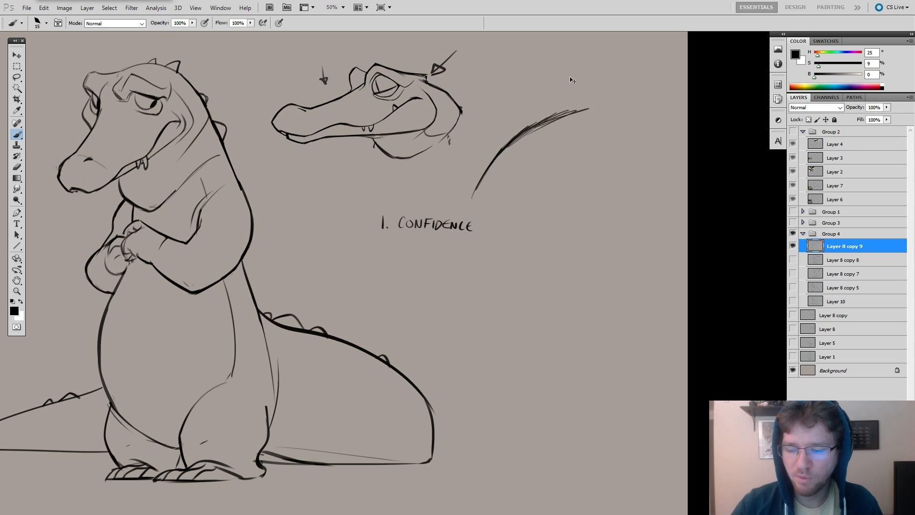
key("ctrl+alt+z")
key("ctrl+alt+z")
key("ctrl+alt+z")
key("ctrl+alt+z")
mouse_move(511, 110)
left_mouse_down()
mouse_move(516, 150)
mouse_move(553, 171)
mouse_move(579, 146)
mouse_move(578, 155)
mouse_move(583, 122)
mouse_move(592, 120)
mouse_move(578, 117)
mouse_move(569, 100)
mouse_move(511, 120)
mouse_move(571, 104)
mouse_move(513, 107)
mouse_move(539, 92)
mouse_move(520, 95)
mouse_move(507, 110)
mouse_move(518, 152)
left_mouse_up()
mouse_move(519, 83)
left_mouse_down()
mouse_move(498, 100)
mouse_move(517, 91)
mouse_move(499, 115)
mouse_move(532, 141)
mouse_move(542, 145)
mouse_move(548, 120)
mouse_move(562, 118)
mouse_move(556, 129)
mouse_move(518, 121)
mouse_move(531, 119)
mouse_move(516, 125)
mouse_move(528, 124)
mouse_move(517, 127)
mouse_move(520, 165)
mouse_move(562, 132)
left_mouse_up()
key("e")
key("b")
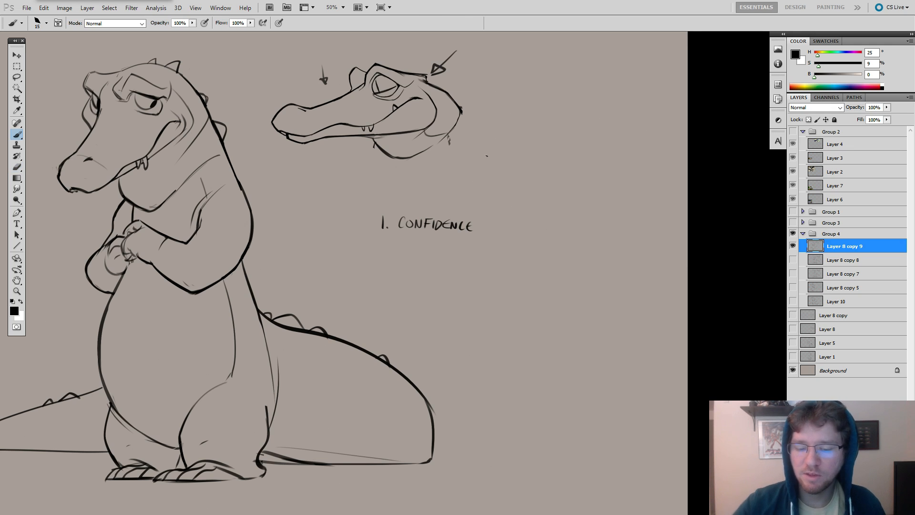
Practise quick curved strokes beside the side-view head and undo them all.
mouse_move(473, 184)
left_mouse_down()
mouse_move(512, 130)
mouse_move(486, 159)
mouse_move(506, 141)
left_mouse_up()
key("ctrl+z")
key("ctrl+z")
left_click_drag(490, 154, 514, 133)
key("ctrl+alt+z")
key("ctrl+alt+z")
key("ctrl+alt+z")
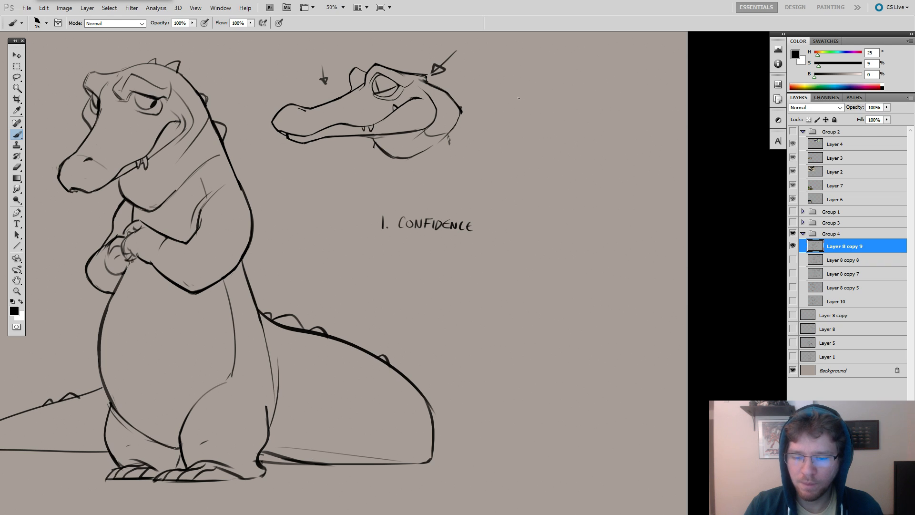
left_click_drag(475, 187, 504, 146)
key("ctrl+alt+z")
key("ctrl+alt+z")
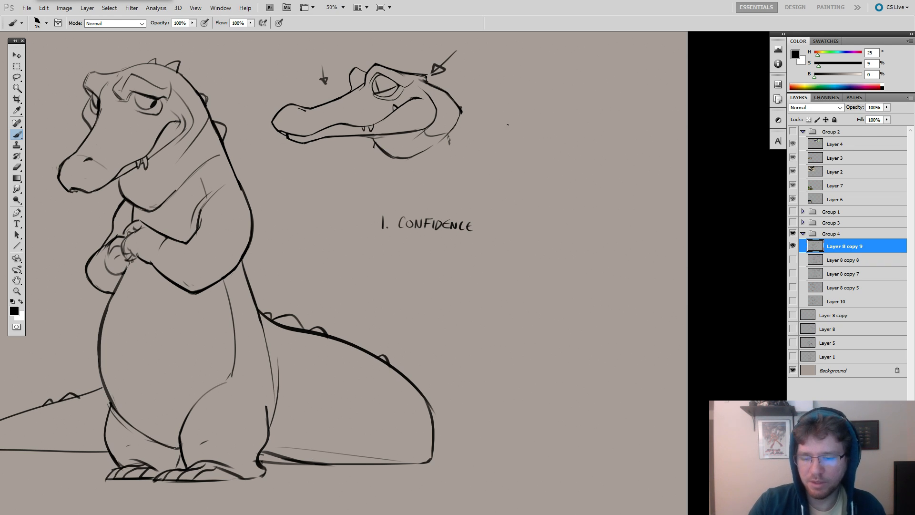
Draw a smooth circle and a scratchy one side by side next to the crocodile head, and try a larger circle below, undoing it.
mouse_move(543, 125)
left_mouse_down()
mouse_move(493, 133)
mouse_move(524, 119)
mouse_move(490, 162)
left_mouse_up()
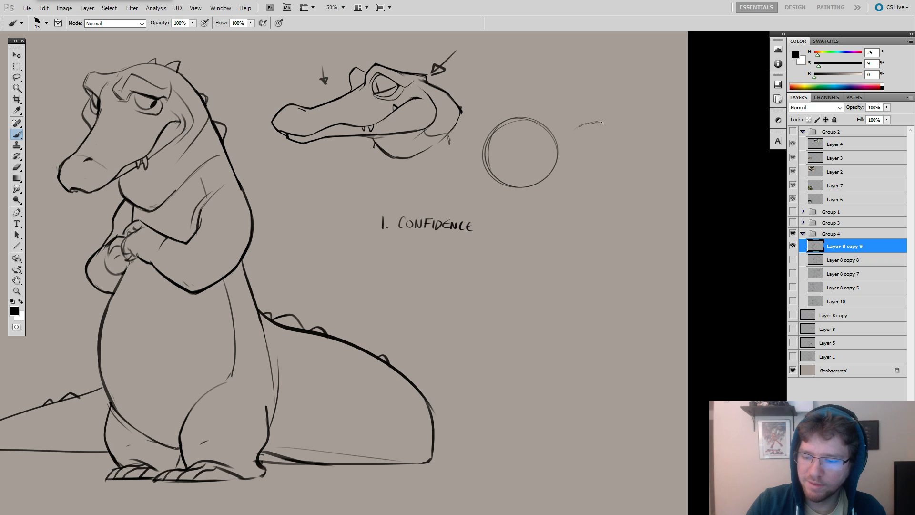
mouse_move(602, 123)
left_mouse_down()
mouse_move(629, 148)
mouse_move(609, 180)
mouse_move(582, 181)
mouse_move(560, 157)
mouse_move(579, 126)
mouse_move(620, 129)
mouse_move(616, 156)
mouse_move(565, 161)
mouse_move(575, 178)
mouse_move(563, 160)
left_mouse_up()
left_click_drag(552, 86, 537, 111)
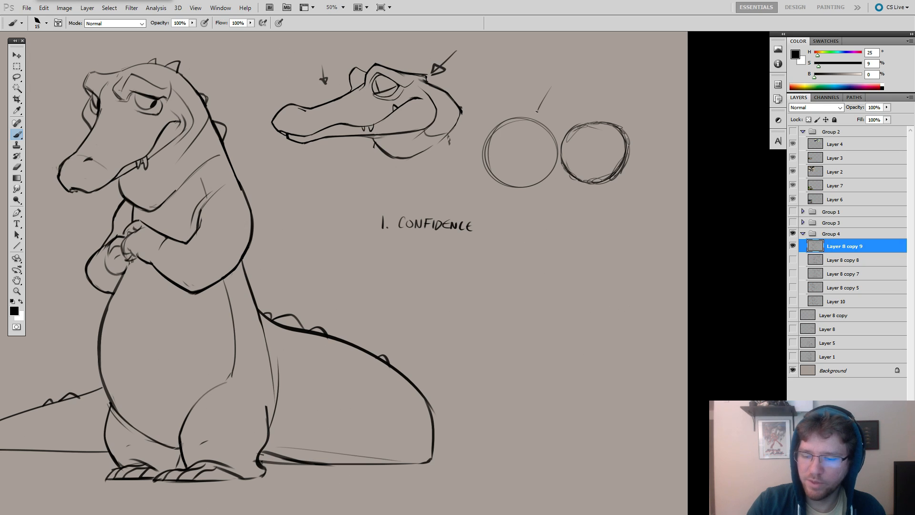
key("ctrl+z")
mouse_move(558, 218)
left_mouse_down()
mouse_move(549, 298)
mouse_move(542, 290)
mouse_move(592, 217)
mouse_move(596, 302)
left_mouse_up()
key("ctrl+z")
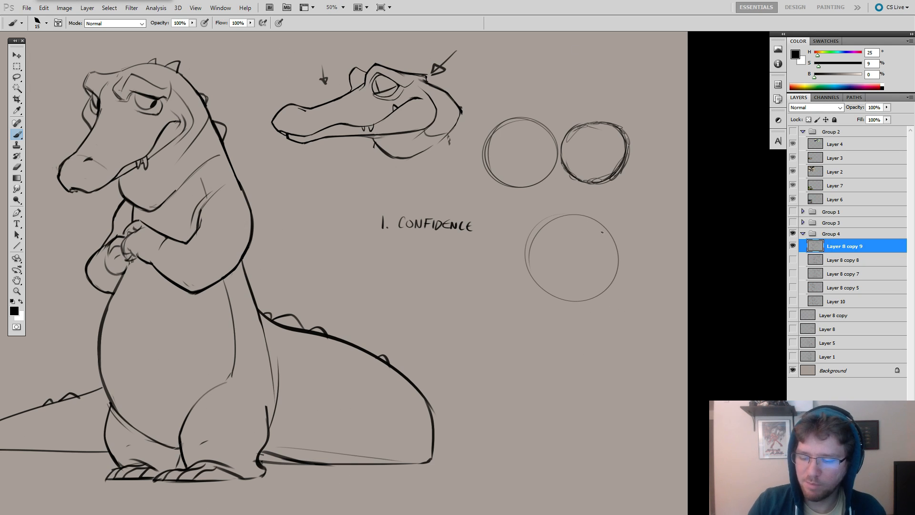
key("ctrl+z")
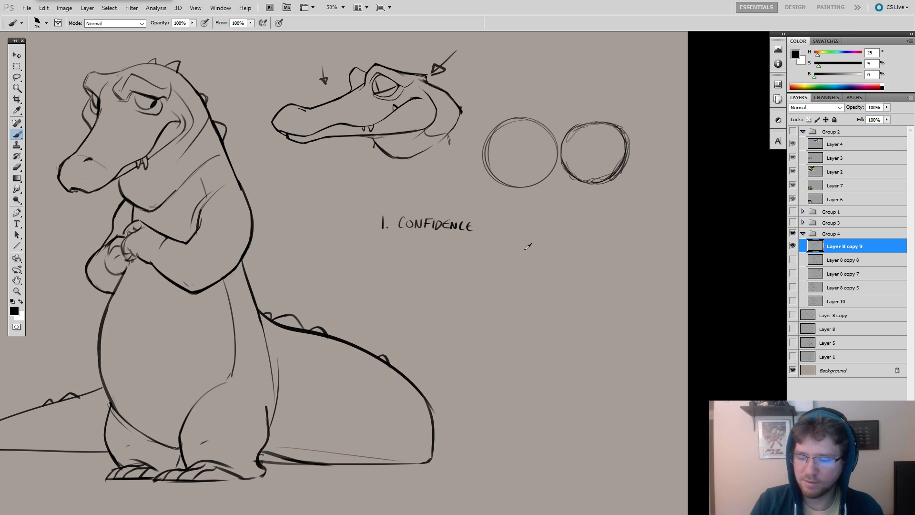
Sketch an elongated bean shape below the CONFIDENCE note, erase it, and enlarge the brush to 39 px.
mouse_move(515, 250)
left_mouse_down()
mouse_move(492, 336)
mouse_move(540, 240)
mouse_move(454, 330)
left_mouse_up()
key("ctrl+z")
mouse_move(544, 238)
left_mouse_down()
mouse_move(456, 387)
mouse_move(465, 334)
mouse_move(462, 371)
left_mouse_up()
mouse_move(495, 335)
left_mouse_down()
mouse_move(519, 247)
mouse_move(499, 266)
left_mouse_up()
key("e")
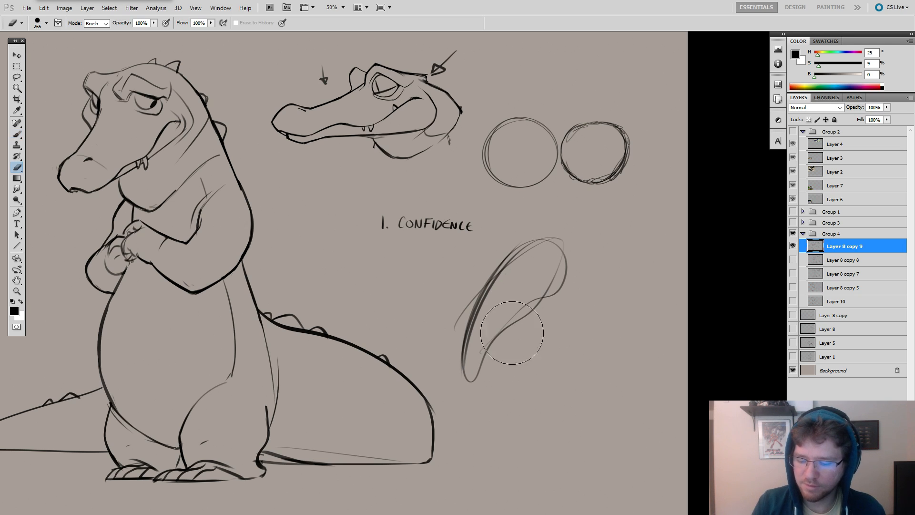
right_click(501, 307, "alt")
mouse_move(483, 337)
left_mouse_down()
mouse_move(494, 305)
mouse_move(493, 343)
mouse_move(470, 351)
left_mouse_up()
key("b")
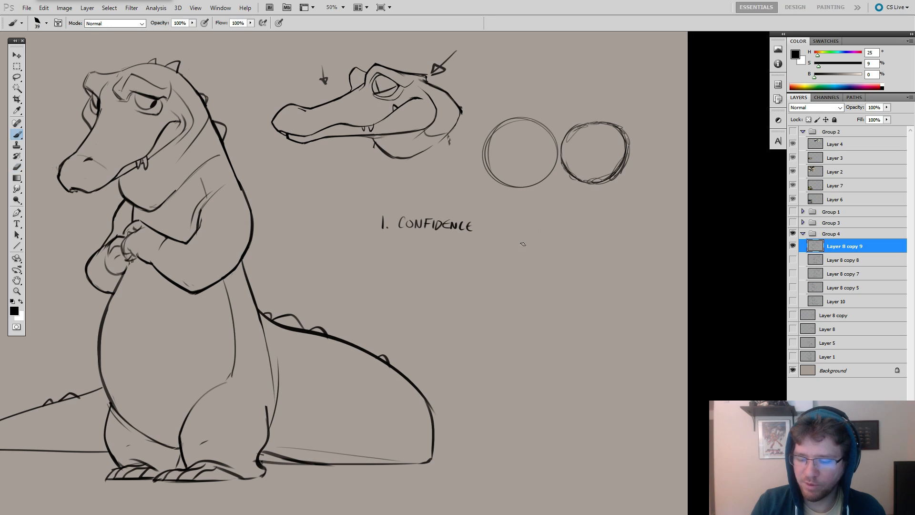
Draw a tapered arc in overlapping strokes with the 39 px brush below the practice circles and erase it.
mouse_move(542, 232)
left_mouse_down()
mouse_move(502, 259)
mouse_move(476, 317)
left_mouse_up()
left_click_drag(505, 264, 476, 336)
left_click_drag(493, 291, 475, 363)
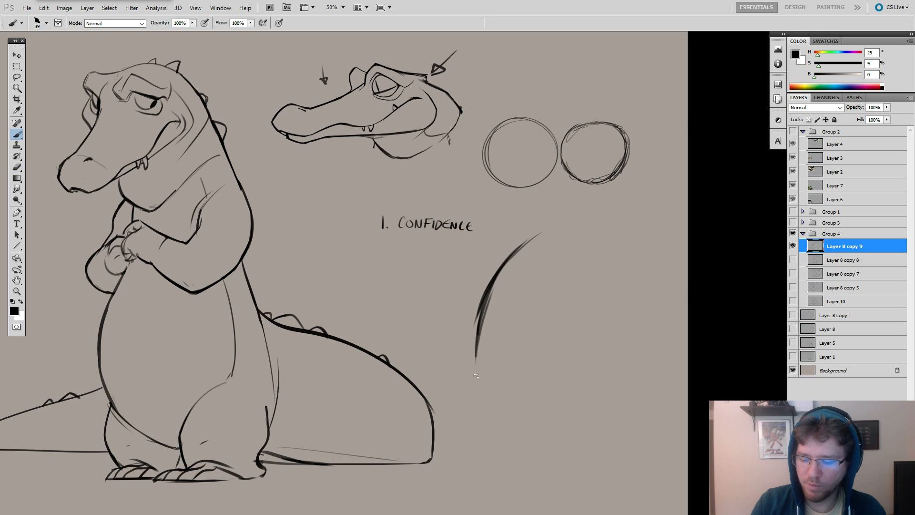
left_click_drag(477, 327, 475, 374)
key("e")
left_click_drag(535, 245, 482, 340)
key("b")
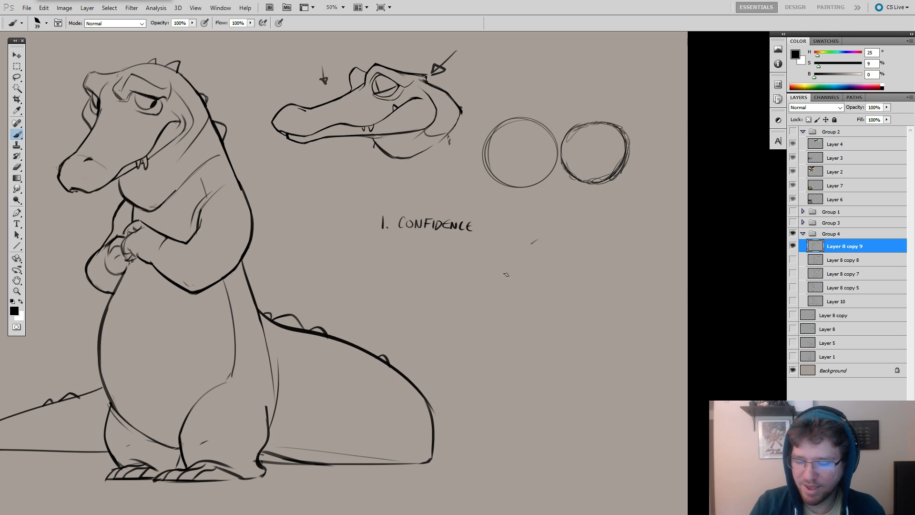
Draw a jagged arc from short, hesitant back-and-forth strokes below the practice circles.
left_click_drag(531, 245, 495, 297)
key("ctrl+z")
left_click_drag(547, 234, 526, 262)
mouse_move(541, 237)
left_mouse_down()
mouse_move(500, 306)
mouse_move(490, 301)
mouse_move(489, 336)
left_mouse_up()
left_click_drag(496, 298, 482, 374)
left_click_drag(506, 276, 492, 310)
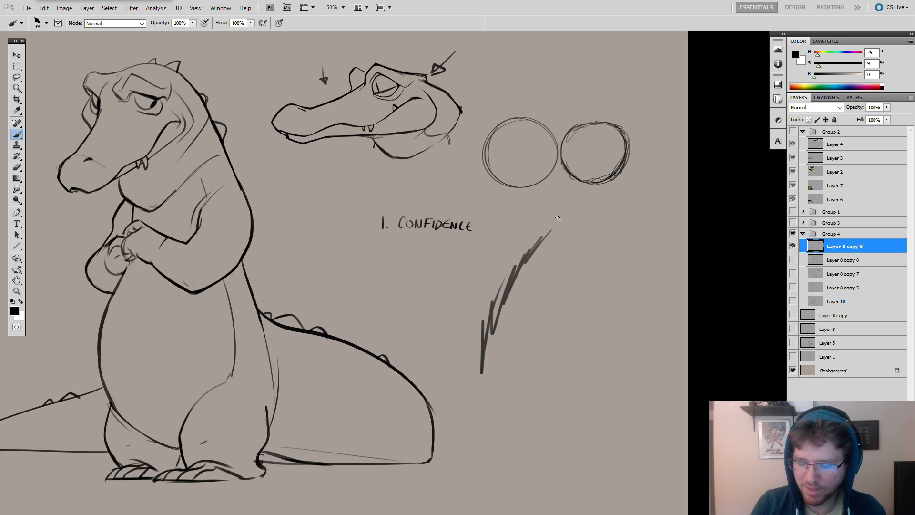
Erase the jagged arc and both practice circles with a large eraser.
key("e")
left_click_drag(534, 279, 490, 391)
key("b")
key("e")
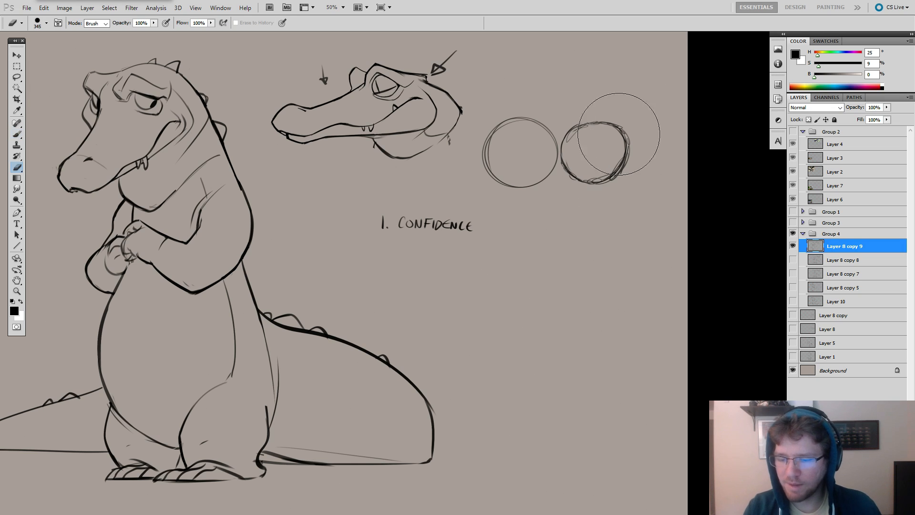
mouse_move(619, 133)
left_mouse_down()
mouse_move(557, 168)
mouse_move(522, 147)
mouse_move(555, 198)
mouse_move(559, 170)
left_mouse_up()
Set the brush size to 23 px and test a curved stroke in the cleared area, undoing it.
key("b")
right_click(531, 155)
key("ctrl+z")
right_click(534, 152)
mouse_move(548, 120)
left_mouse_down()
mouse_move(490, 220)
mouse_move(516, 157)
mouse_move(515, 176)
left_mouse_up()
key("ctrl+z")
key("ctrl+z")
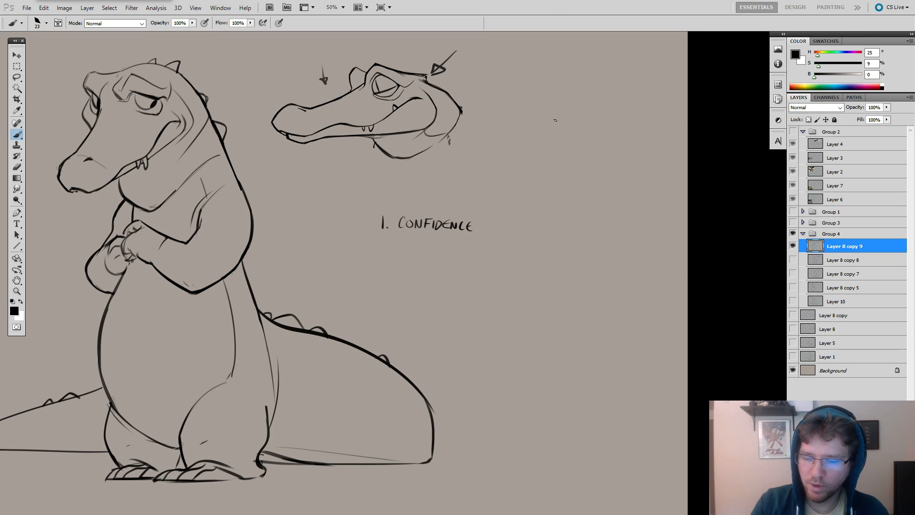
Sketch a human face in profile beside the crocodile head, with brow, nose, lips, cheek, chin, jaw and front of the neck.
left_click_drag(542, 114, 521, 147)
key("ctrl+z")
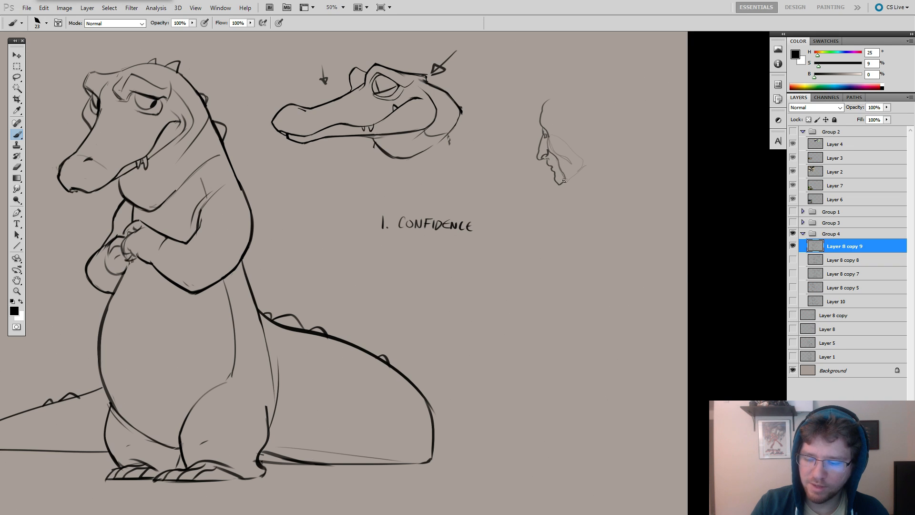
left_click_drag(572, 183, 556, 181)
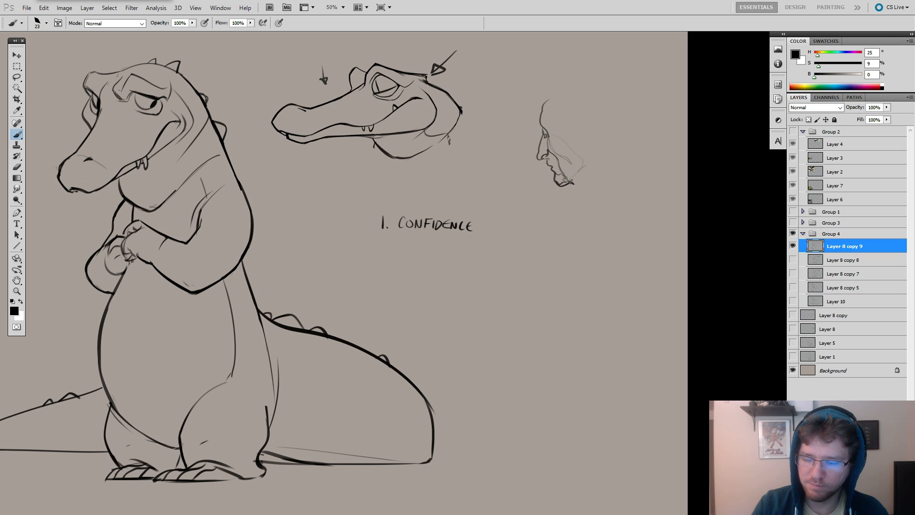
left_click_drag(590, 192, 561, 211)
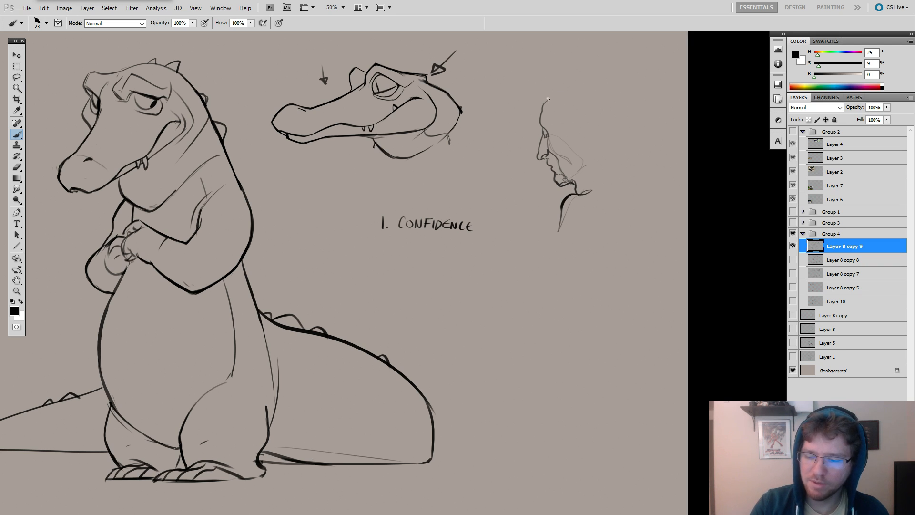
Draw the human profile's skull curve from the forehead over the crown to the back of the head, undoing the first attempts.
mouse_move(547, 99)
left_mouse_down()
mouse_move(572, 80)
mouse_move(599, 84)
left_mouse_up()
key("ctrl+z")
left_click_drag(547, 101, 606, 85)
key("ctrl+z")
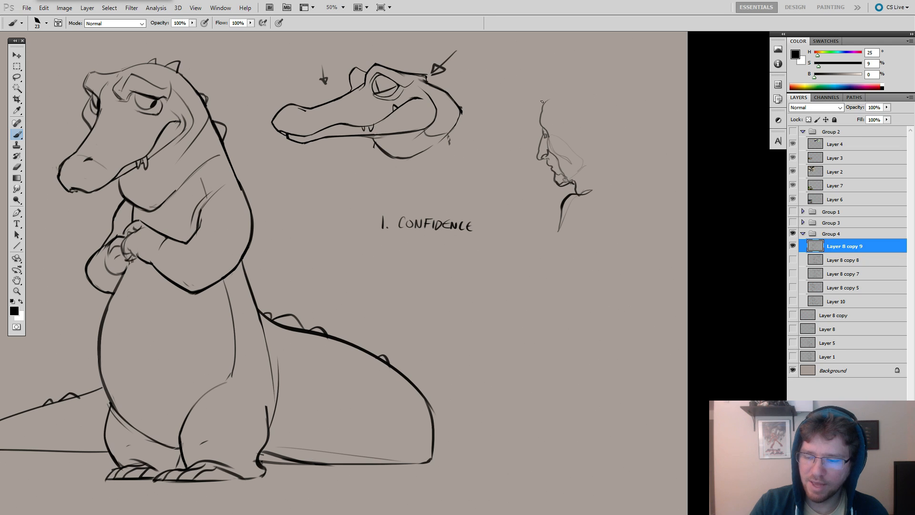
mouse_move(543, 100)
left_mouse_down()
mouse_move(576, 80)
mouse_move(613, 87)
mouse_move(618, 137)
left_mouse_up()
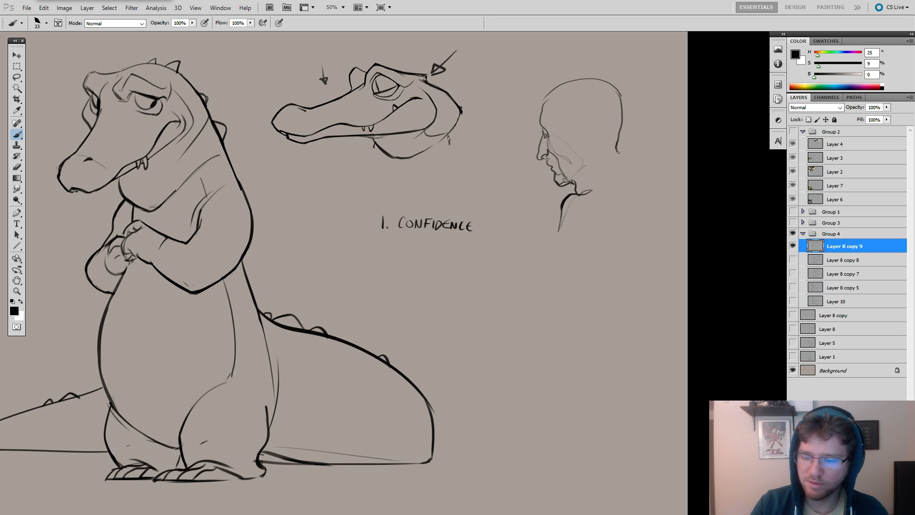
Erase the whole human profile sketch beside the crocodile head with a large eraser.
key("e")
mouse_move(616, 168)
left_mouse_down()
mouse_move(588, 174)
mouse_move(574, 192)
mouse_move(561, 102)
mouse_move(580, 202)
left_mouse_up()
key("bracketright")
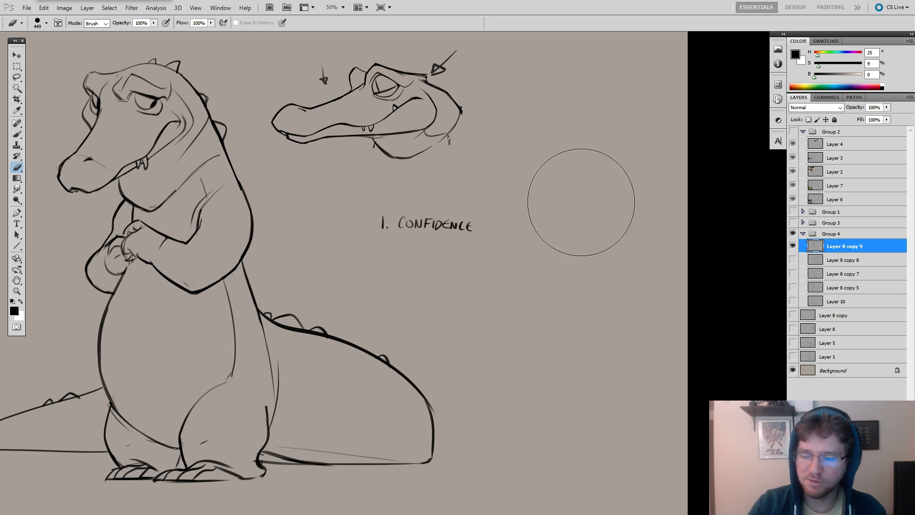
Enlarge the brush and test broad curved strokes in the cleared area around the note, undoing them.
key("b")
key("bracketright")
key("bracketright")
key("bracketright")
key("bracketright")
key("bracketright")
key("bracketright")
key("bracketright")
key("bracketright")
left_click_drag(571, 120, 528, 214)
key("ctrl+z")
left_click_drag(467, 260, 502, 226)
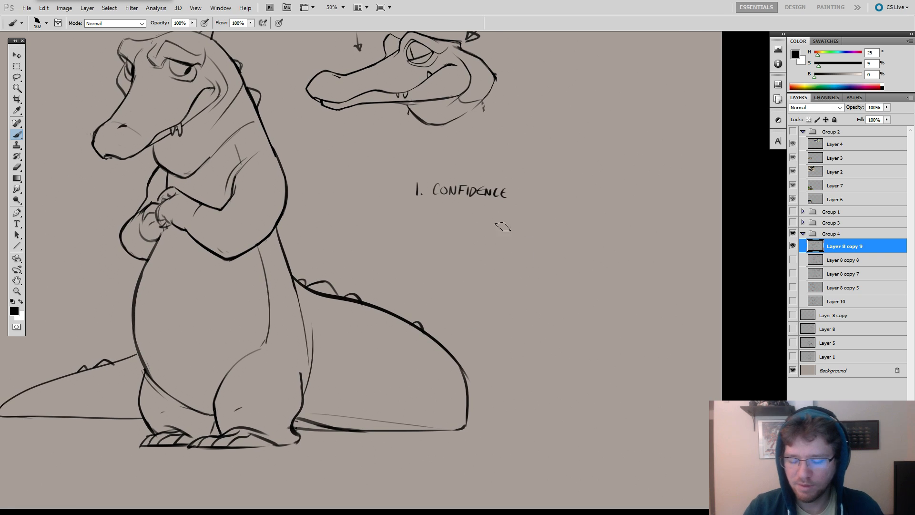
right_click(520, 246)
left_click(560, 267)
mouse_move(457, 305)
left_mouse_down()
mouse_move(595, 209)
mouse_move(456, 269)
mouse_move(608, 231)
left_mouse_up()
key("ctrl+z")
Set the brush size to 45 px and try a curved stroke below the notes, undoing it.
key("ctrl+z")
Reduce the brush size and handwrite "2. Typography" beneath "1. Confidence".
right_click(527, 170)
left_click(539, 198)
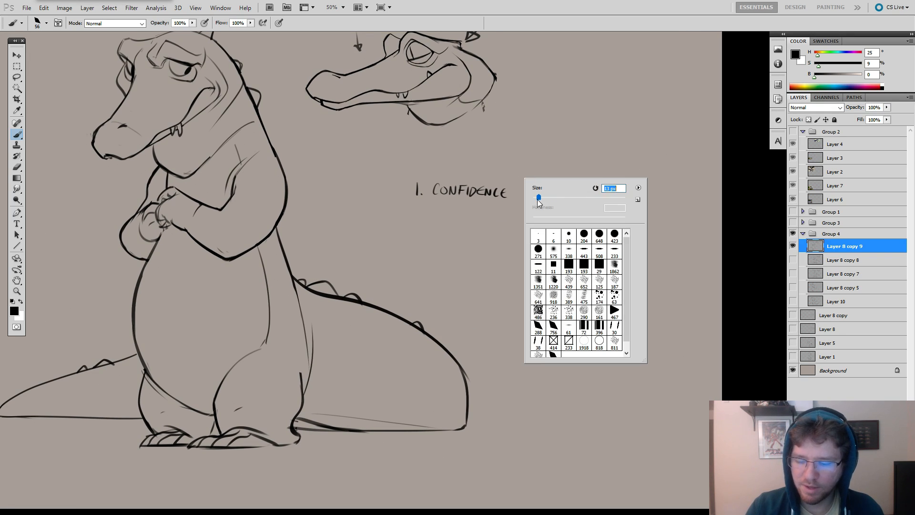
left_click_drag(412, 210, 435, 222)
mouse_move(431, 209)
left_mouse_down()
mouse_move(458, 223)
mouse_move(482, 217)
mouse_move(485, 227)
mouse_move(531, 223)
left_mouse_up()
right_click(488, 205)
left_click_drag(461, 262, 497, 275)
key("ctrl+z")
key("bracketleft")
key("bracketleft")
key("bracketleft")
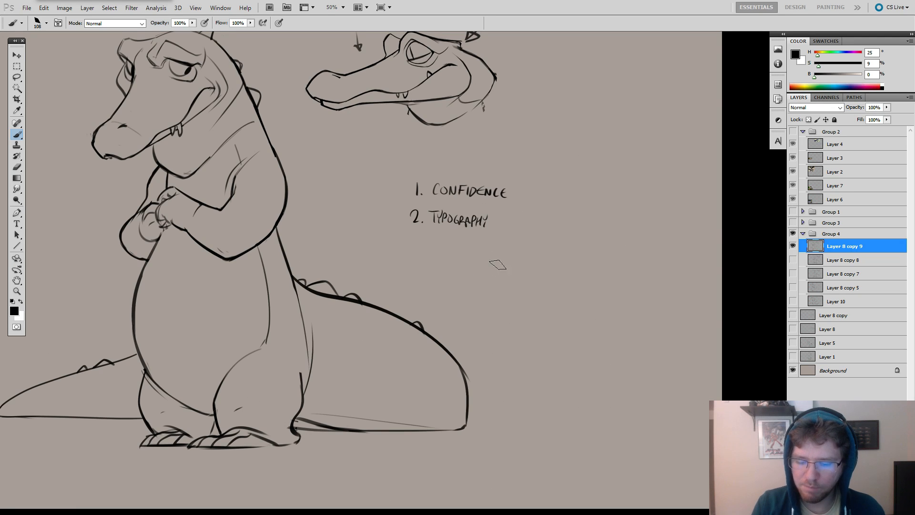
mouse_move(494, 267)
left_mouse_down()
mouse_move(497, 314)
mouse_move(560, 276)
left_mouse_up()
key("ctrl+z")
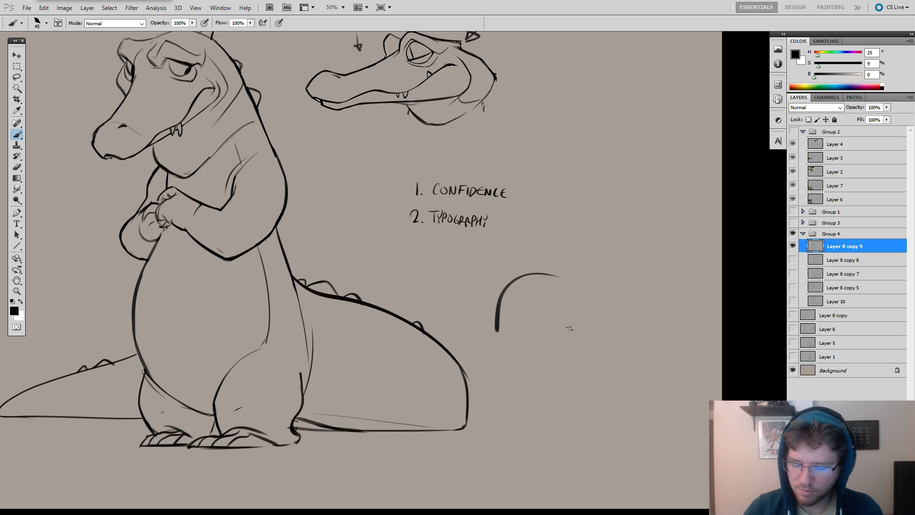
key("ctrl+z")
Draw a row of four corner curves ranging from soft to sharp below the notes, with arrows pointing at their bends.
mouse_move(505, 329)
left_mouse_down()
mouse_move(505, 309)
mouse_move(529, 278)
mouse_move(554, 274)
left_mouse_up()
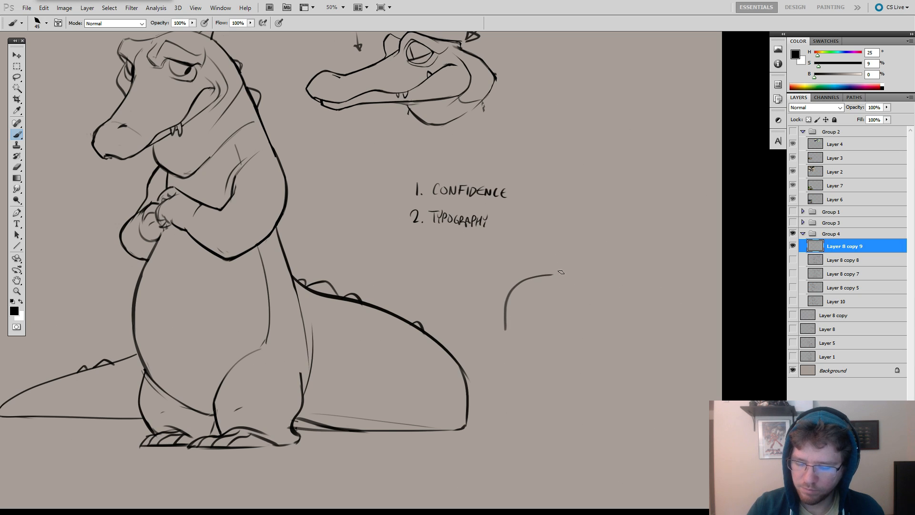
mouse_move(572, 329)
left_mouse_down()
mouse_move(571, 312)
mouse_move(604, 278)
mouse_move(625, 277)
left_mouse_up()
mouse_move(550, 233)
left_mouse_down()
mouse_move(544, 257)
mouse_move(550, 250)
left_mouse_up()
mouse_move(600, 232)
left_mouse_down()
mouse_move(592, 266)
mouse_move(600, 251)
left_mouse_up()
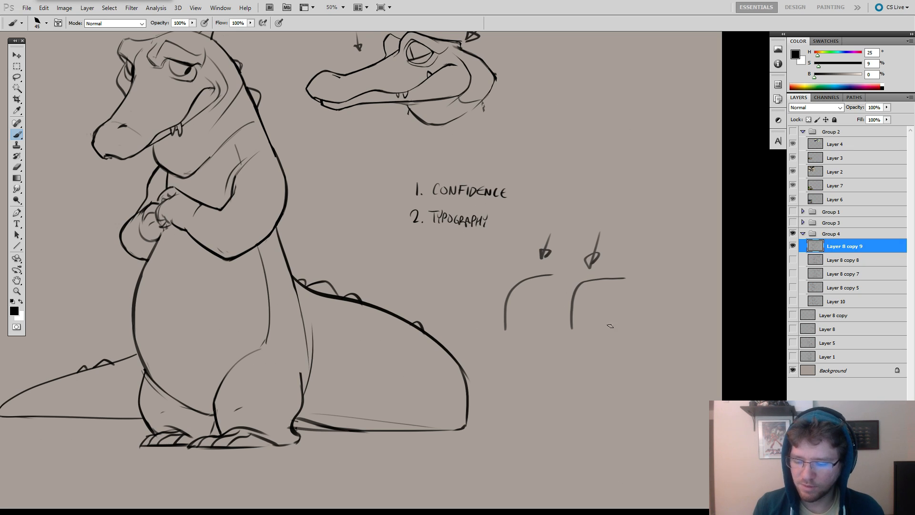
mouse_move(629, 323)
left_mouse_down()
mouse_move(629, 291)
mouse_move(661, 279)
mouse_move(633, 284)
mouse_move(631, 323)
left_mouse_up()
key("ctrl+z")
left_click_drag(655, 261, 660, 268)
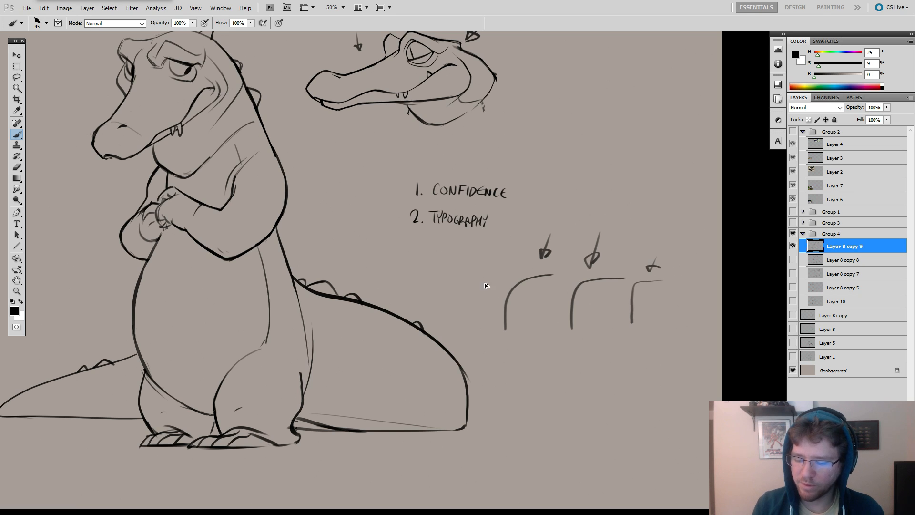
key("ctrl+z")
mouse_move(499, 271)
left_mouse_down()
mouse_move(462, 301)
mouse_move(460, 327)
left_mouse_up()
left_click_drag(491, 244, 486, 257)
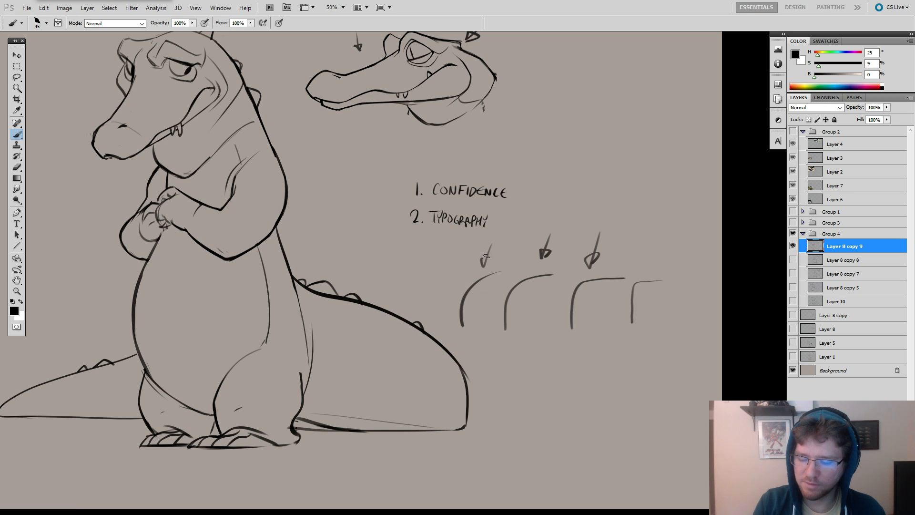
Erase the row of corner curves and their arrows with a large eraser.
key("e")
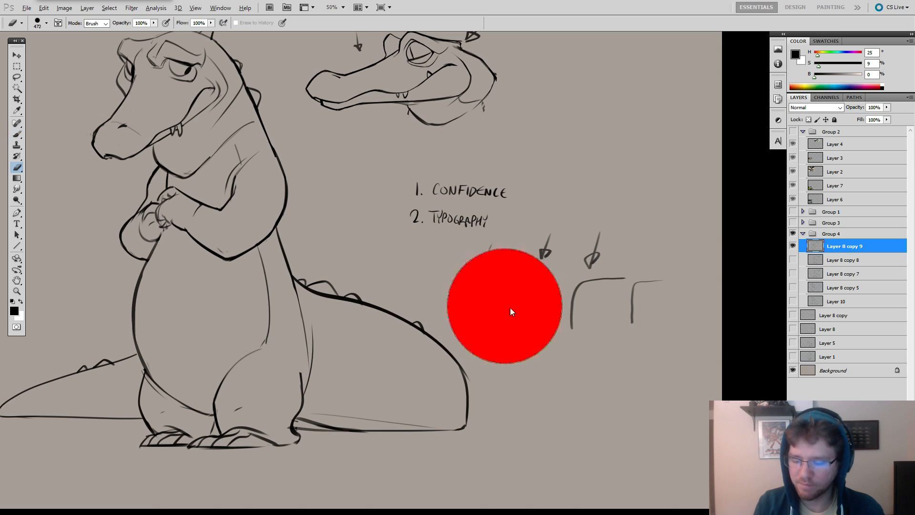
mouse_move(489, 286)
left_mouse_down()
mouse_move(547, 282)
mouse_move(650, 309)
mouse_move(514, 307)
mouse_move(533, 275)
mouse_move(576, 271)
left_mouse_up()
key("b")
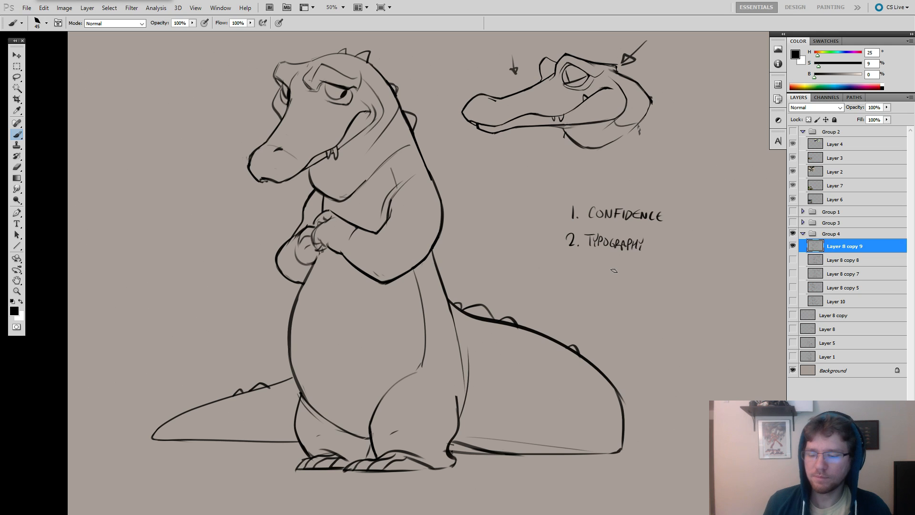
Set the brush size to 23 px and test long, sweeping strokes beside the notes, undoing each one.
left_click_drag(636, 289, 474, 299)
mouse_move(534, 229)
left_mouse_down()
mouse_move(562, 209)
mouse_move(595, 227)
left_mouse_up()
right_click(574, 206)
key("Return")
left_click_drag(523, 276, 629, 201)
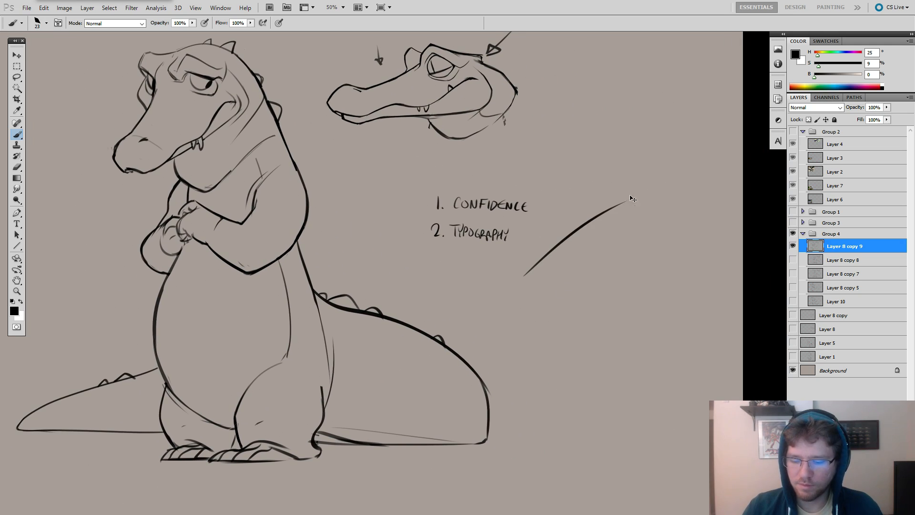
key("ctrl+z")
mouse_move(579, 249)
left_mouse_down()
mouse_move(705, 267)
mouse_move(559, 231)
left_mouse_up()
left_click_drag(548, 72, 527, 391)
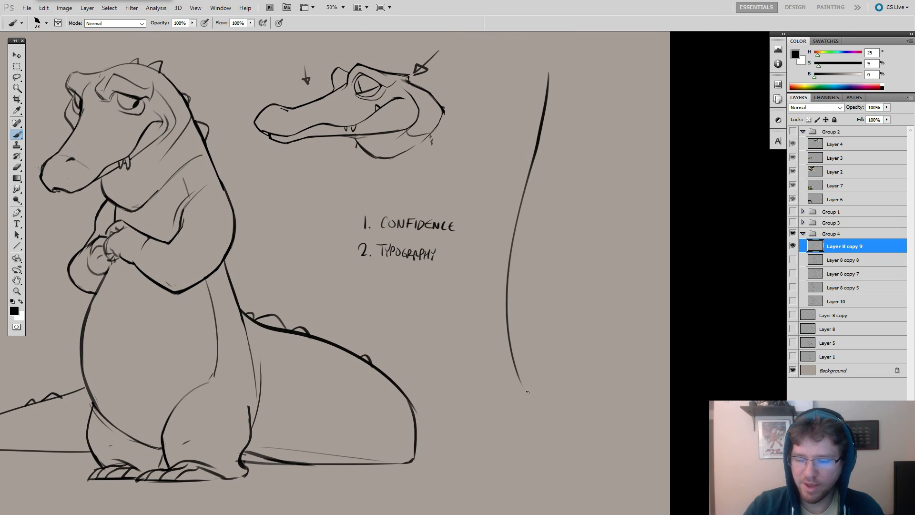
key("ctrl+z")
left_click_drag(535, 93, 493, 396)
key("ctrl+z")
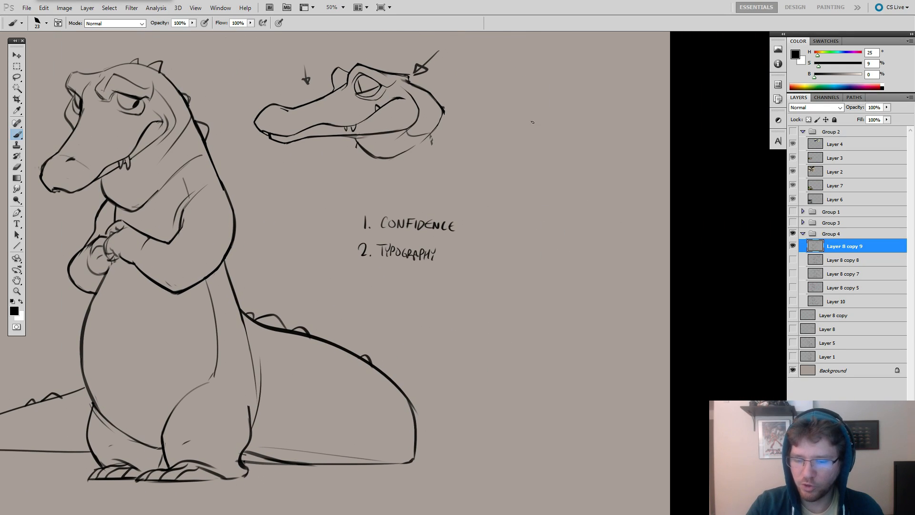
Enlarge the brush to 38 px and test a long downward stroke beside the notes, undoing it.
key("]")
key("]")
key("]")
mouse_move(526, 94)
left_mouse_down()
mouse_move(564, 157)
mouse_move(592, 166)
mouse_move(527, 256)
mouse_move(520, 250)
left_mouse_up()
key("ctrl+z")
key("ctrl+z")
key("ctrl+z")
Draw an arrow pointing at the back of the profile crocodile's head and a stroke beside it, undoing both.
left_click_drag(533, 125, 621, 166)
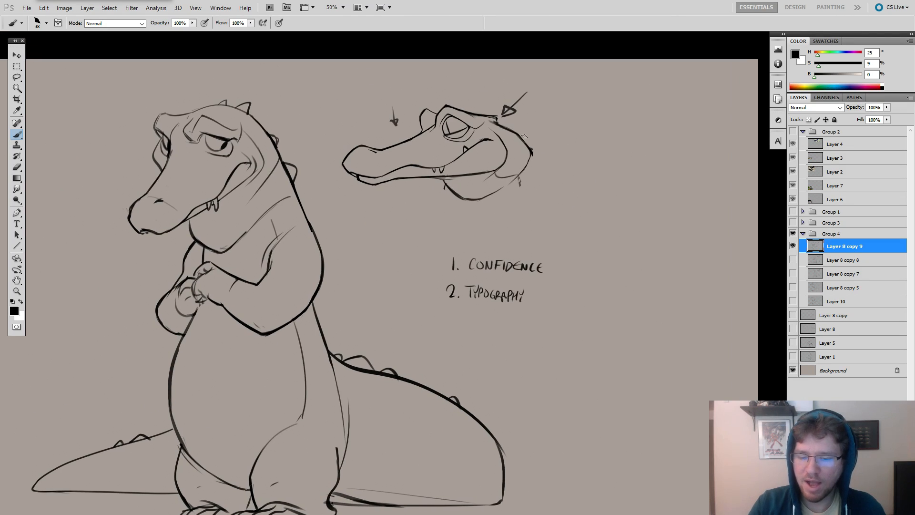
left_click_drag(570, 109, 532, 136)
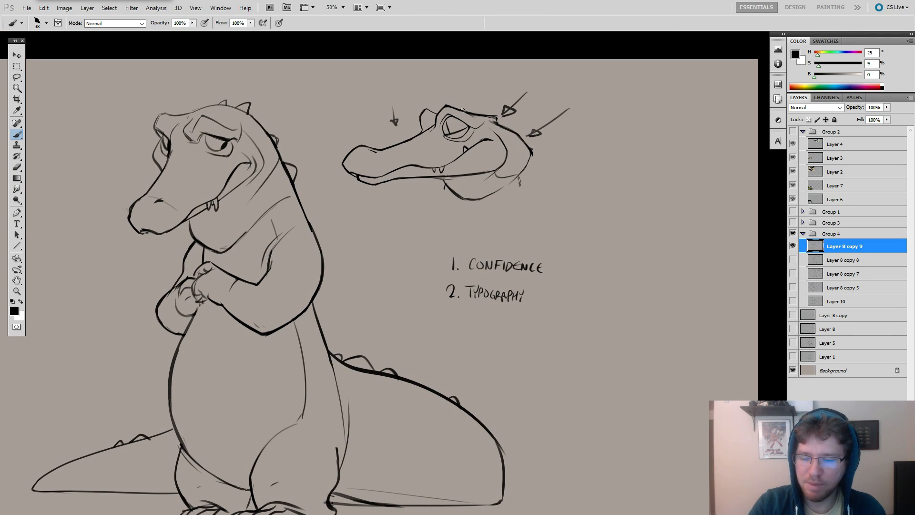
key("ctrl+z")
mouse_move(720, 175)
left_mouse_down()
mouse_move(660, 159)
mouse_move(655, 187)
left_mouse_up()
key("ctrl+z")
left_click_drag(707, 207, 661, 224)
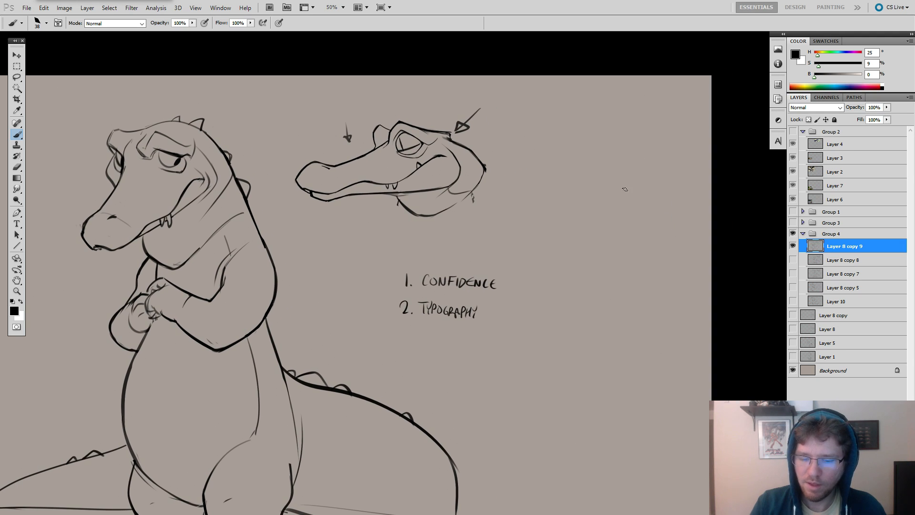
Erase the underside of the profile crocodile's lower jaw, from near the snout tip back to the cheek.
left_click_drag(507, 181, 614, 184)
left_click(470, 174, "ctrl")
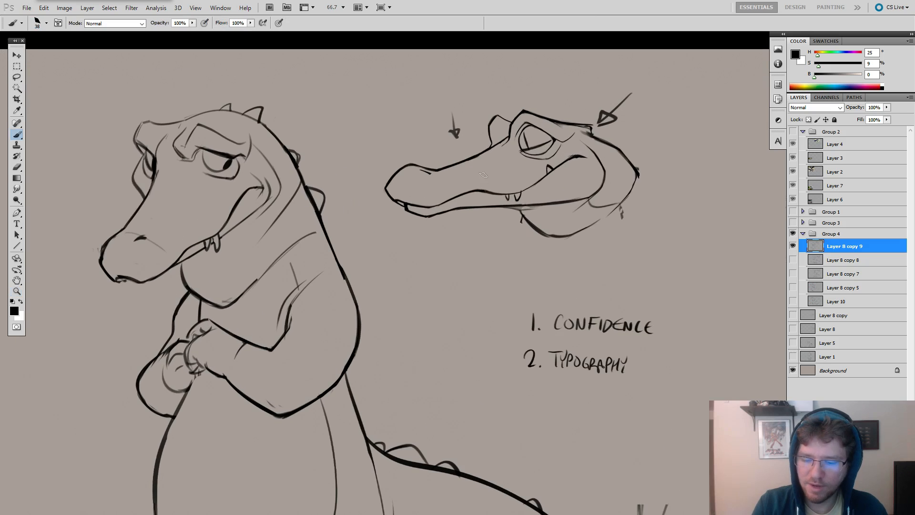
key("e")
left_click_drag(525, 213, 516, 212)
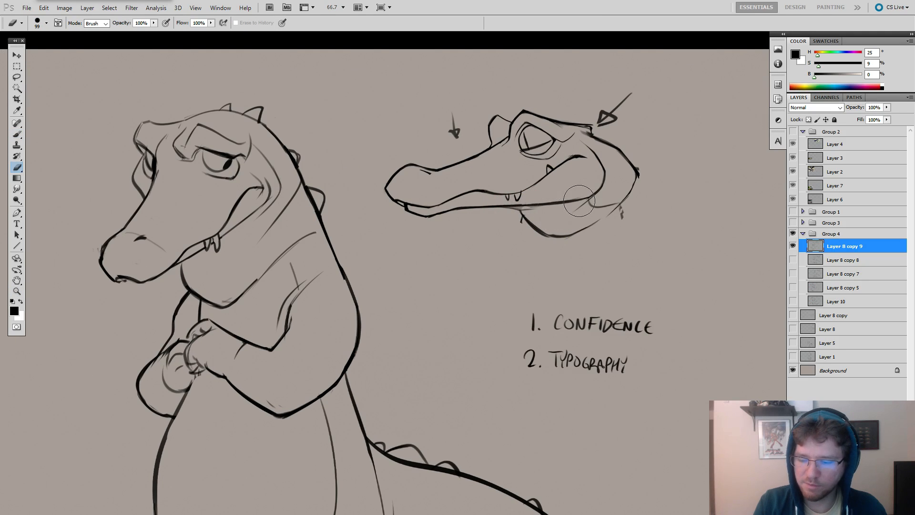
left_click_drag(573, 202, 532, 209)
key("b")
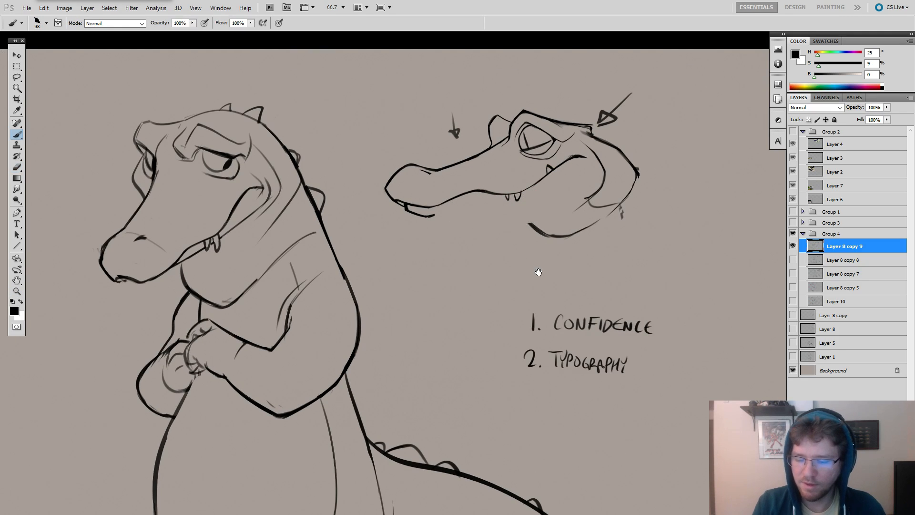
Try a light, wavy lower jaw line from the cheek to the snout on the profile crocodile, undoing it.
left_click_drag(514, 241, 561, 252)
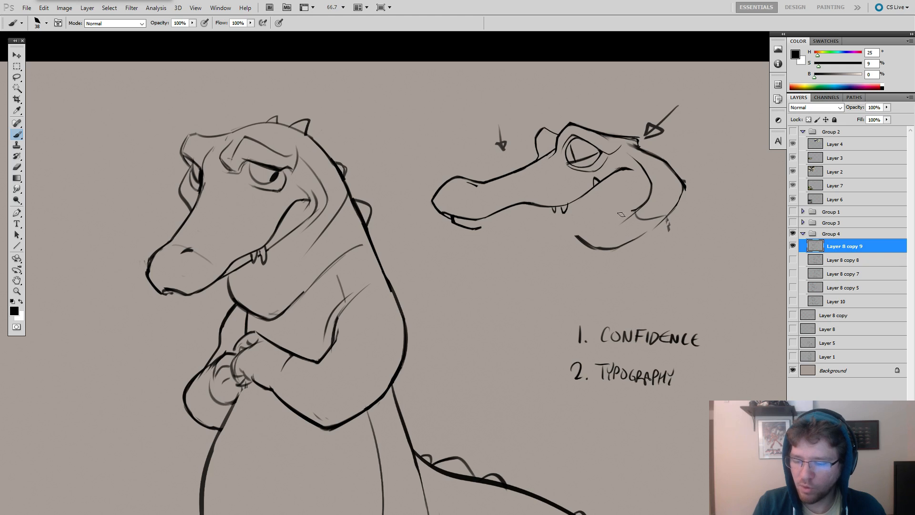
mouse_move(623, 217)
left_mouse_down()
mouse_move(584, 228)
mouse_move(559, 221)
mouse_move(479, 229)
left_mouse_up()
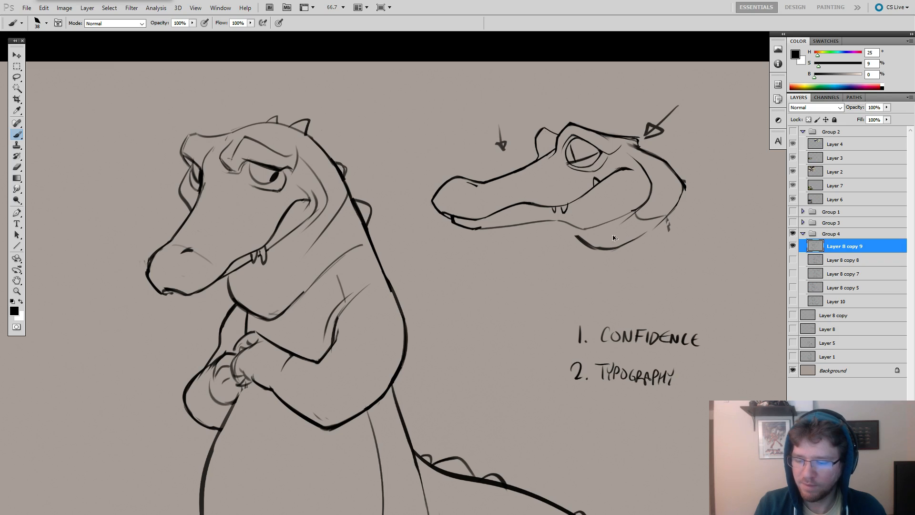
key("ctrl+alt+z")
key("ctrl+alt+z")
key("ctrl+alt+z")
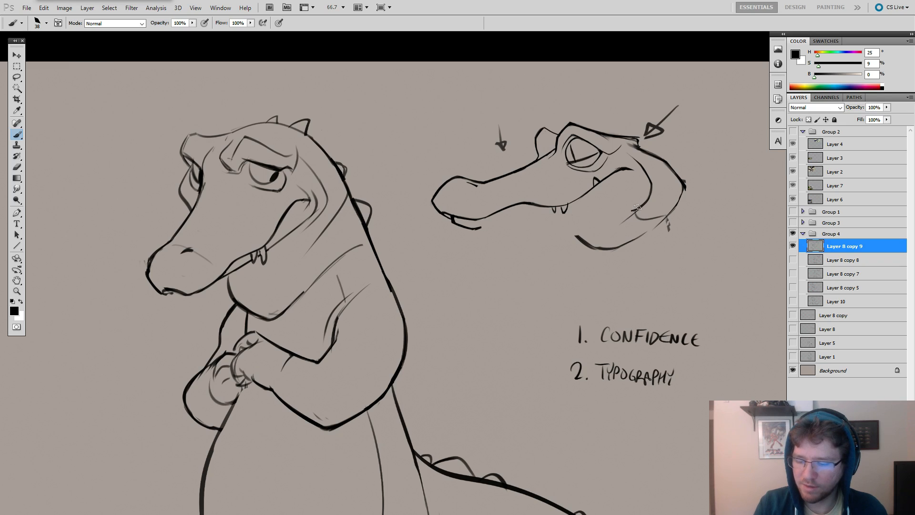
Try heavier jaw lines with a rounded cheek and a straighter run to the snout, undoing each version.
mouse_move(637, 206)
left_mouse_down()
mouse_move(587, 224)
mouse_move(478, 231)
left_mouse_up()
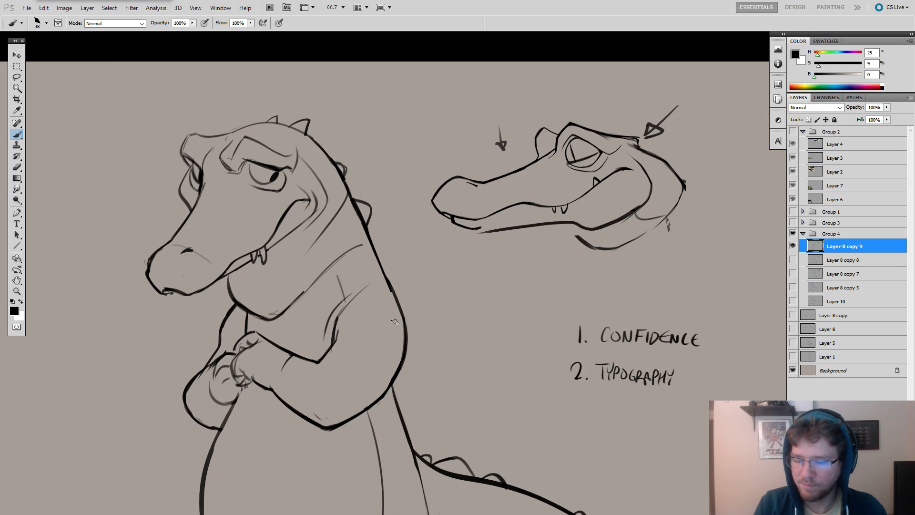
key("ctrl+alt+z")
mouse_move(640, 203)
left_mouse_down()
mouse_move(620, 219)
mouse_move(447, 232)
left_mouse_up()
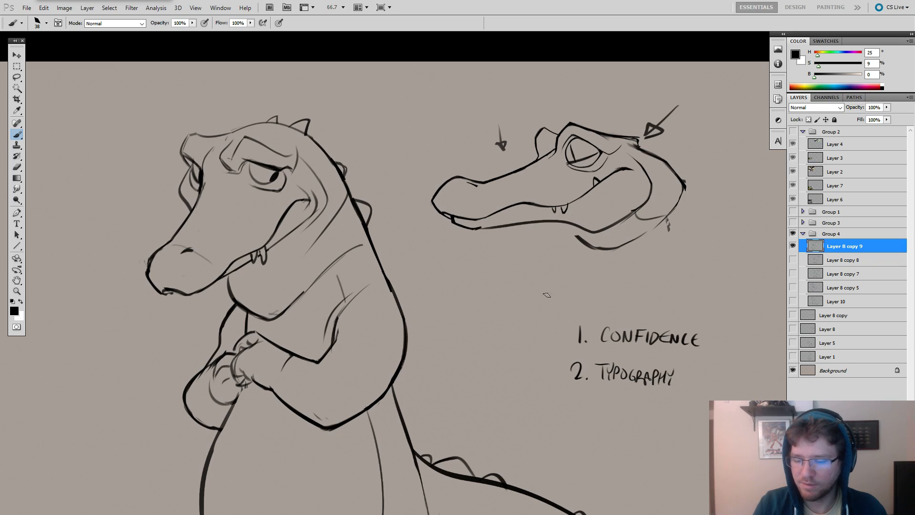
key("ctrl+alt+z")
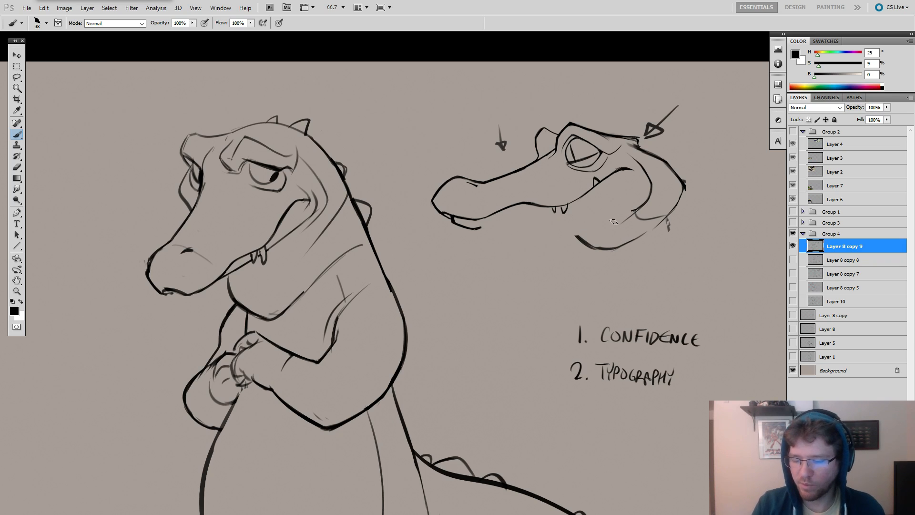
Try a deeper, sagging lower jaw curve from the cheek to the snout tip, and undo the final strokes.
mouse_move(530, 243)
left_mouse_down()
mouse_move(550, 240)
mouse_move(495, 228)
left_mouse_up()
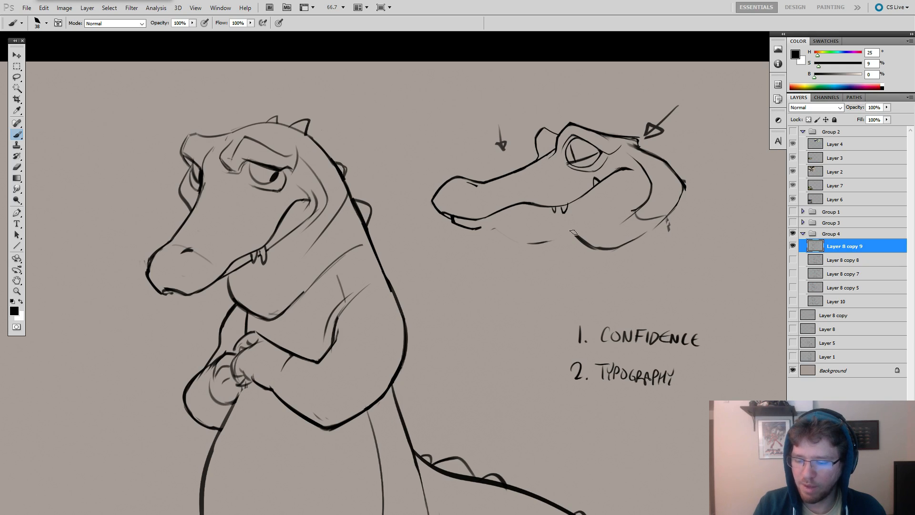
mouse_move(645, 199)
left_mouse_down()
mouse_move(626, 218)
mouse_move(594, 231)
mouse_move(529, 242)
mouse_move(482, 228)
left_mouse_up()
key("ctrl+z")
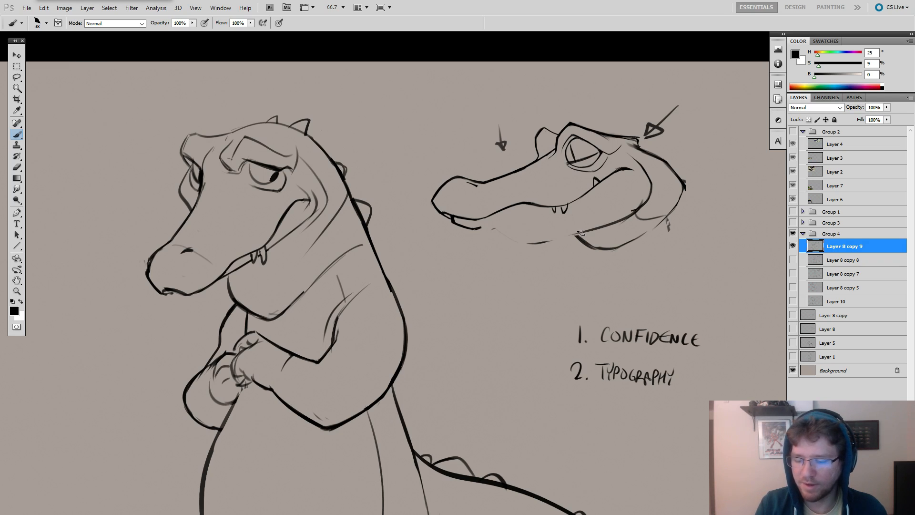
mouse_move(580, 235)
left_mouse_down()
mouse_move(512, 242)
mouse_move(475, 228)
left_mouse_up()
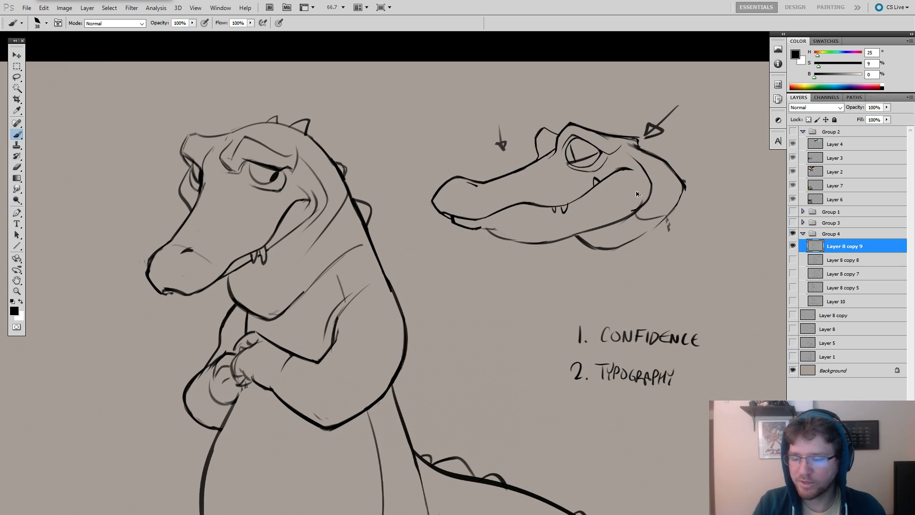
mouse_move(649, 179)
left_mouse_down()
mouse_move(534, 225)
mouse_move(462, 234)
mouse_move(585, 209)
mouse_move(515, 221)
mouse_move(474, 230)
left_mouse_up()
key("ctrl+z")
key("ctrl+z")
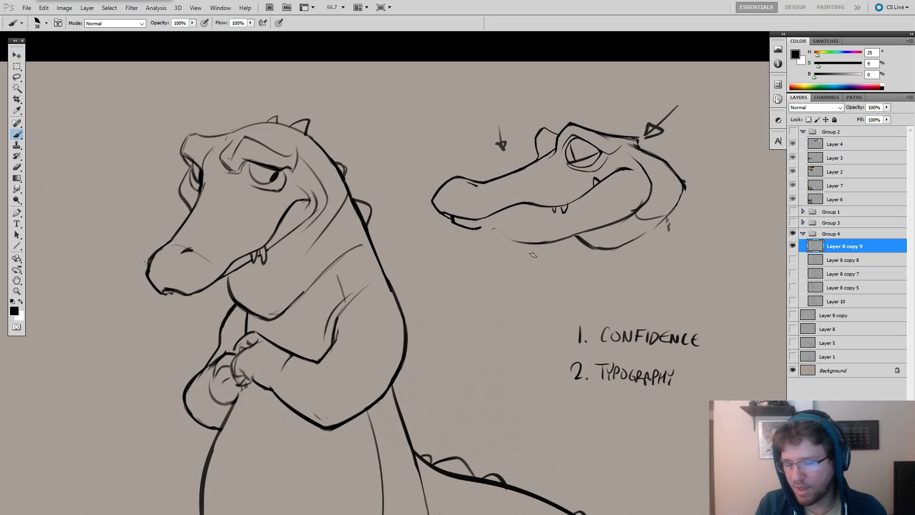
Undo the remaining jaw experiments and the jaw erasure to bring back the profile crocodile's original lower jaw.
key("ctrl+alt+z")
key("ctrl+alt+z")
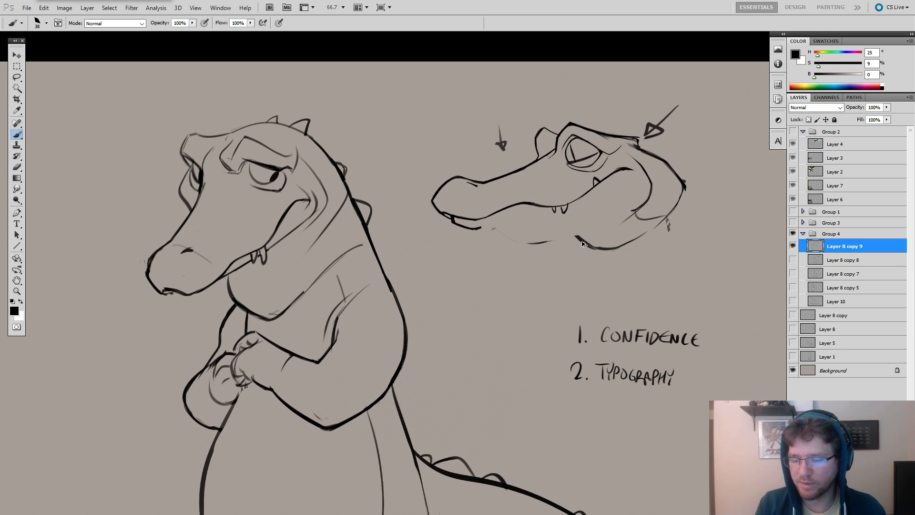
key("ctrl+z")
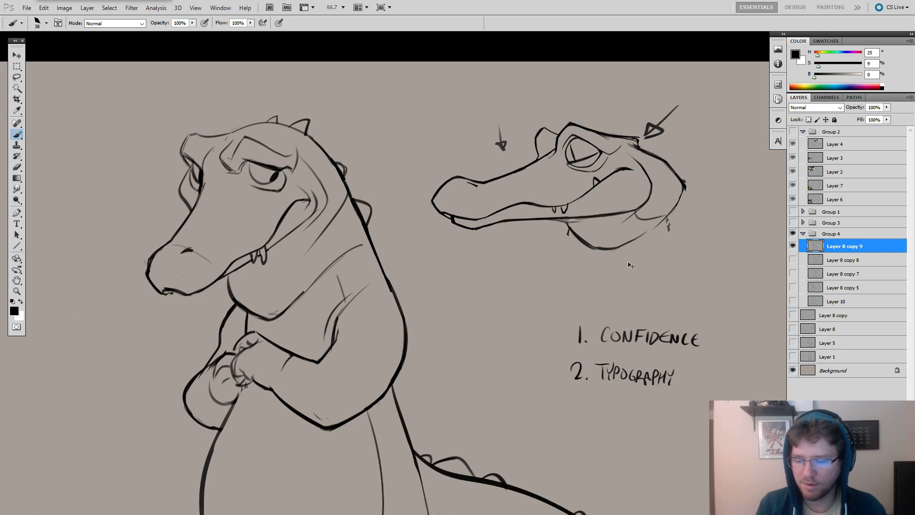
key("ctrl+z")
key("ctrl+z")
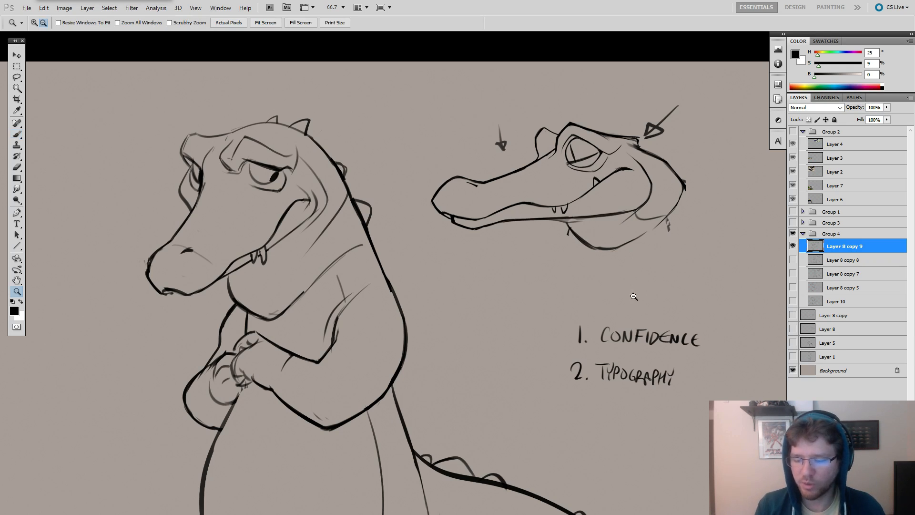
left_click(633, 302, "ctrl+alt")
left_click_drag(670, 304, 718, 312)
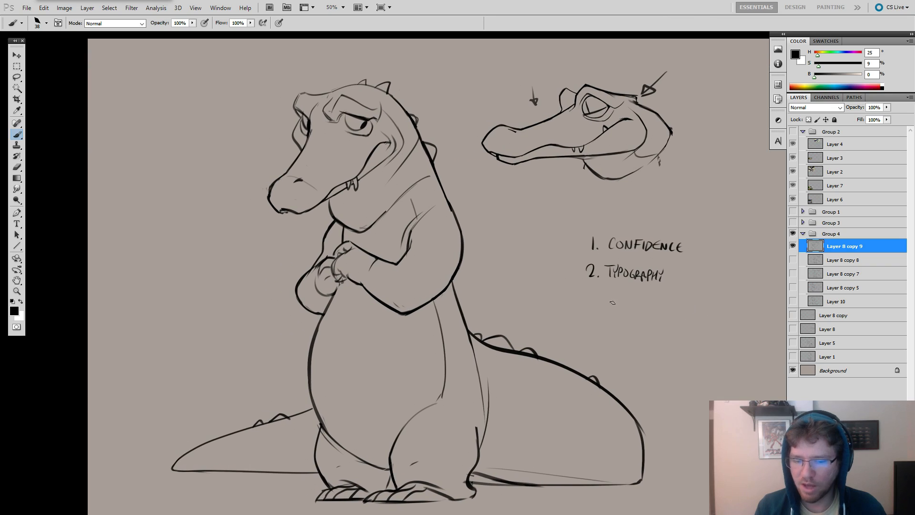
left_click_drag(668, 375, 691, 359)
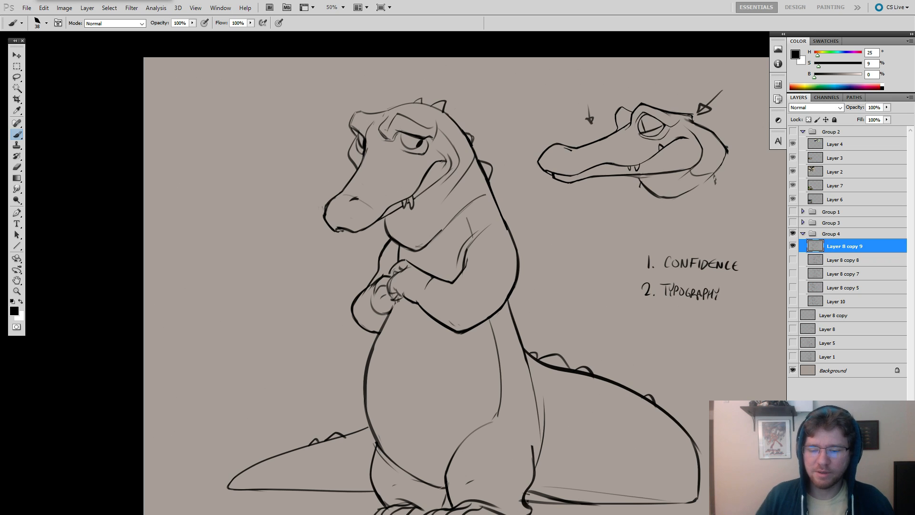
key("e")
mouse_move(393, 122)
left_mouse_down()
mouse_move(402, 119)
mouse_move(384, 127)
left_mouse_up()
key("b")
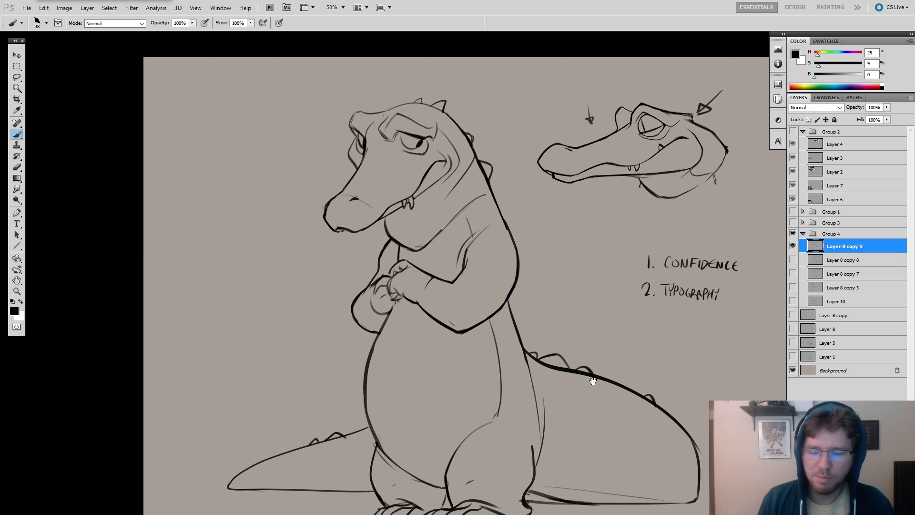
mouse_move(603, 376)
left_mouse_down()
mouse_move(583, 377)
mouse_move(624, 254)
left_mouse_up()
left_click(584, 368, "alt")
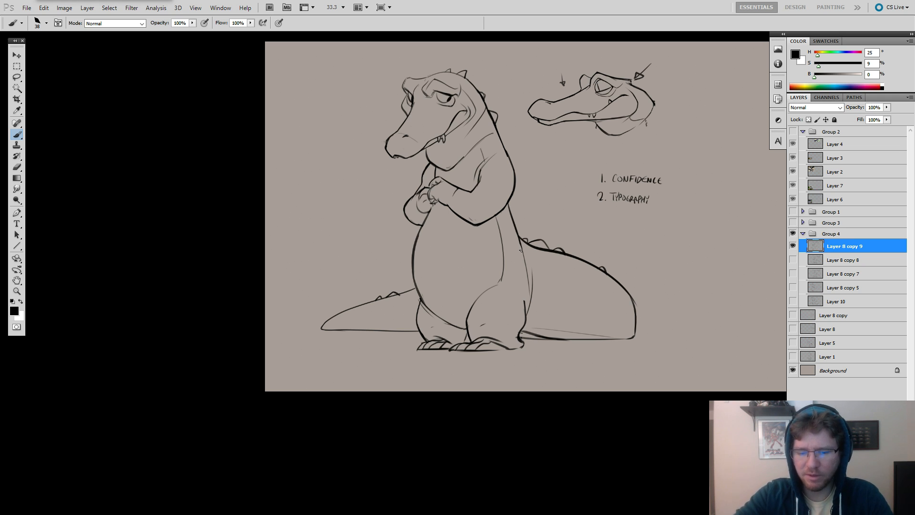
Sketch a light construction circle beside the numbered note and an arrow above it pointing down toward the circle.
left_click_drag(607, 334, 538, 337)
mouse_move(667, 218)
left_mouse_down()
mouse_move(581, 240)
mouse_move(545, 205)
mouse_move(512, 238)
mouse_move(547, 204)
mouse_move(548, 257)
left_mouse_up()
key("ctrl+z")
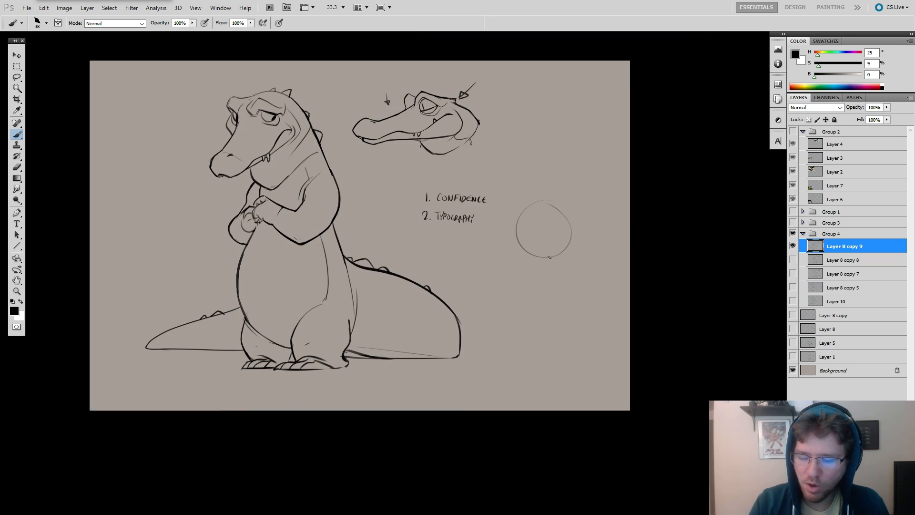
left_click_drag(542, 150, 521, 183)
mouse_move(516, 178)
left_mouse_down()
mouse_move(519, 186)
mouse_move(534, 179)
left_mouse_up()
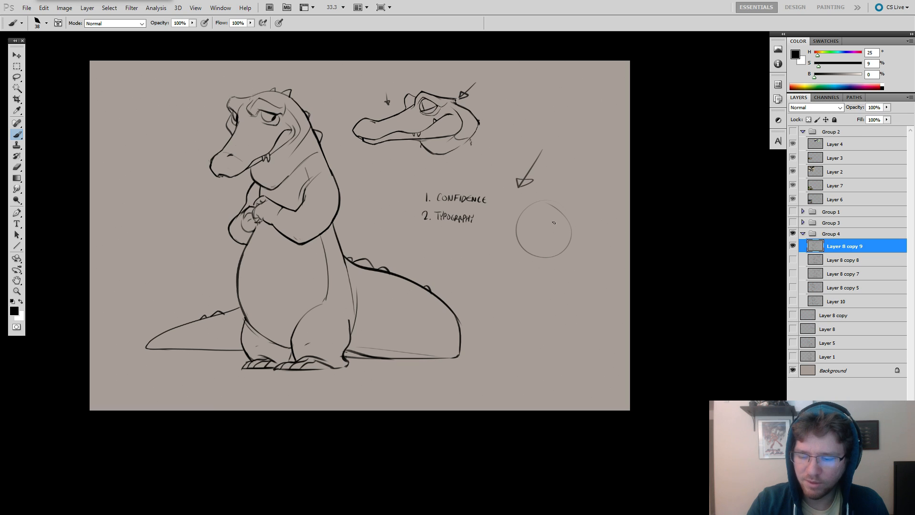
Sketch the near-side muzzle contour running down from the practice circle, undoing the rejected strokes.
mouse_move(520, 225)
left_mouse_down()
mouse_move(499, 274)
mouse_move(516, 296)
mouse_move(558, 226)
mouse_move(560, 266)
left_mouse_up()
key("ctrl+z")
key("ctrl+z")
left_click_drag(488, 249, 560, 266)
Lengthen the arrow above the circle with a darker shaft and cross it with a long, nearly horizontal arrow.
key("ctrl+z")
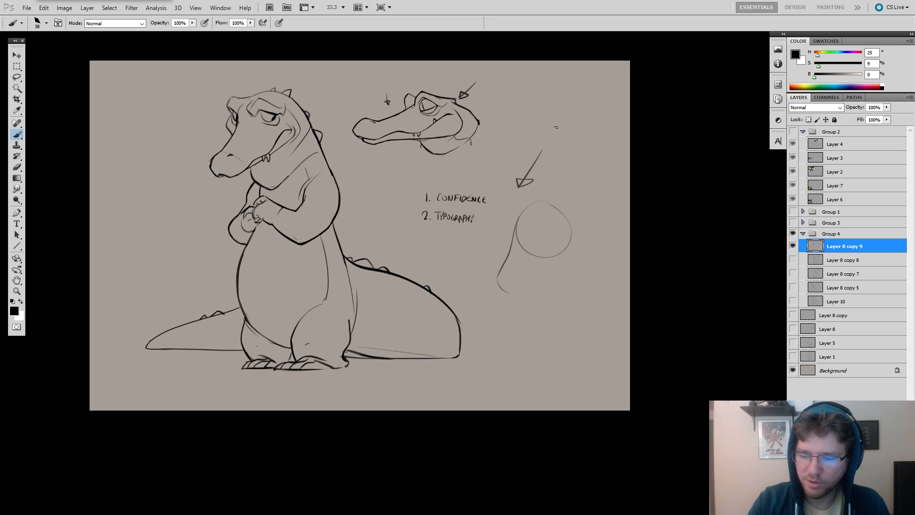
left_click_drag(578, 74, 525, 164)
key("ctrl+z")
left_click_drag(575, 90, 529, 169)
mouse_move(528, 169)
left_mouse_down()
mouse_move(571, 94)
mouse_move(545, 143)
mouse_move(567, 108)
left_mouse_up()
key("ctrl+z")
left_click_drag(505, 126, 618, 146)
key("ctrl+z")
mouse_move(499, 129)
left_mouse_down()
mouse_move(622, 148)
mouse_move(585, 137)
left_mouse_up()
Complete the practice head with a muzzle end, cheek, curve across the circle, eye sockets and a small pointer arrow at the brow.
mouse_move(499, 289)
left_mouse_down()
mouse_move(539, 292)
mouse_move(561, 263)
mouse_move(541, 201)
left_mouse_up()
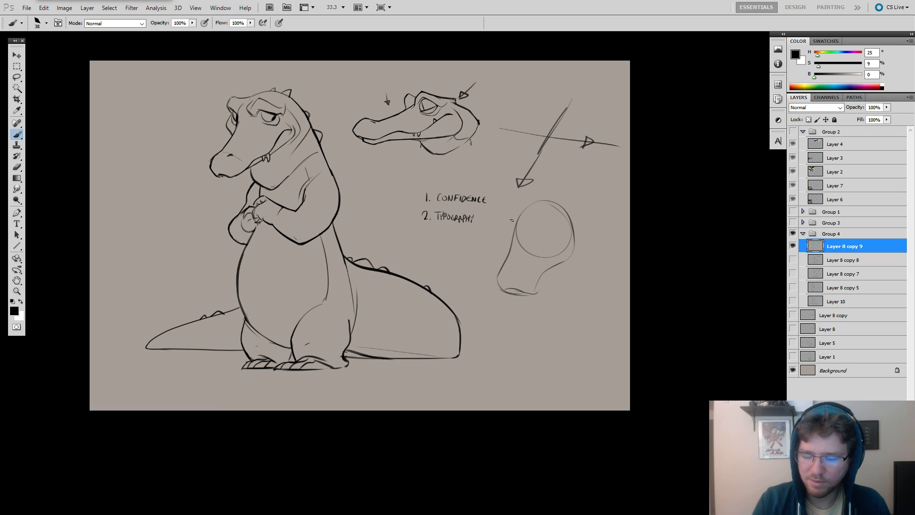
mouse_move(517, 233)
left_mouse_down()
mouse_move(544, 237)
mouse_move(515, 234)
mouse_move(526, 208)
mouse_move(523, 228)
mouse_move(567, 229)
left_mouse_up()
left_click_drag(539, 231, 610, 237)
key("ctrl+z")
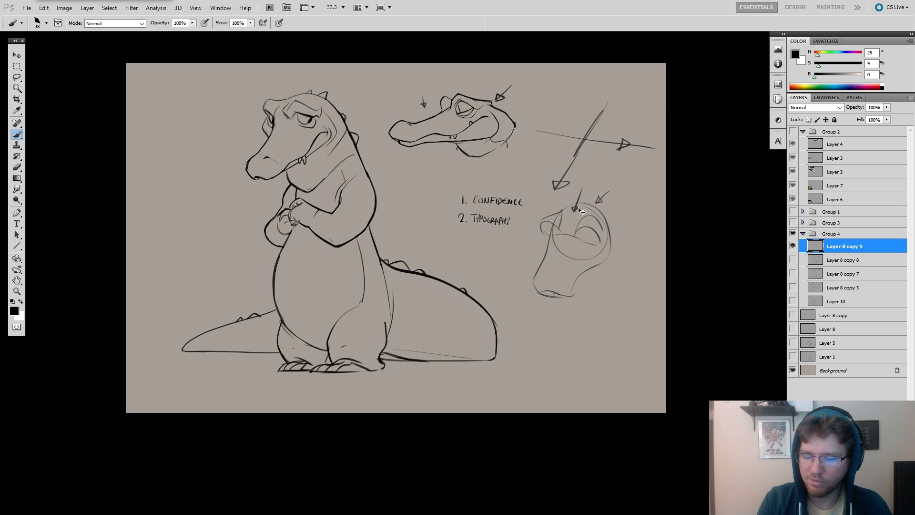
mouse_move(514, 249)
left_mouse_down()
mouse_move(500, 251)
mouse_move(501, 264)
left_mouse_up()
mouse_move(503, 271)
left_mouse_down()
mouse_move(520, 272)
mouse_move(523, 283)
mouse_move(518, 275)
mouse_move(510, 295)
mouse_move(520, 301)
left_mouse_up()
mouse_move(504, 271)
left_mouse_down()
mouse_move(498, 304)
mouse_move(507, 267)
mouse_move(516, 306)
mouse_move(506, 299)
left_mouse_up()
key("e")
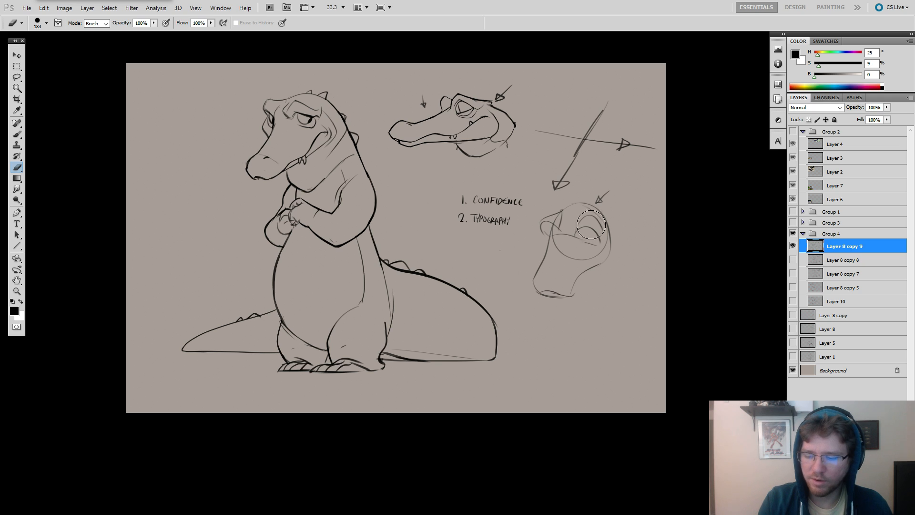
key("b")
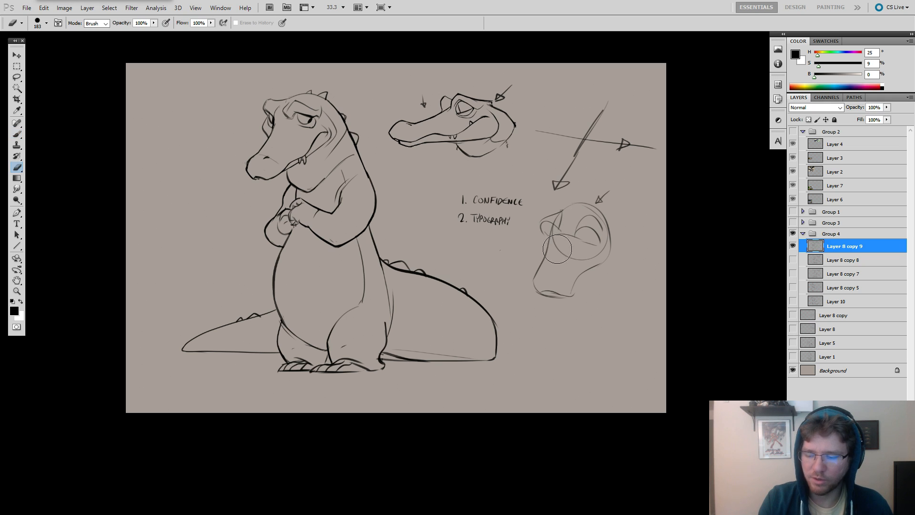
Erase the numbered note, the practice head and its arrows with a much larger eraser of about 427 px.
mouse_move(590, 318)
left_mouse_down()
mouse_move(571, 331)
mouse_move(600, 318)
mouse_move(600, 311)
mouse_move(589, 325)
mouse_move(555, 322)
mouse_move(615, 354)
mouse_move(598, 341)
mouse_move(609, 343)
mouse_move(562, 356)
mouse_move(624, 340)
mouse_move(556, 339)
mouse_move(544, 259)
mouse_move(559, 224)
mouse_move(590, 264)
mouse_move(571, 303)
mouse_move(581, 238)
mouse_move(567, 154)
mouse_move(591, 129)
mouse_move(611, 187)
mouse_move(468, 210)
left_mouse_up()
key("e")
key("bracketright")
key("bracketright")
key("bracketright")
key("bracketright")
key("bracketright")
key("bracketright")
key("bracketright")
key("bracketright")
key("bracketright")
key("bracketright")
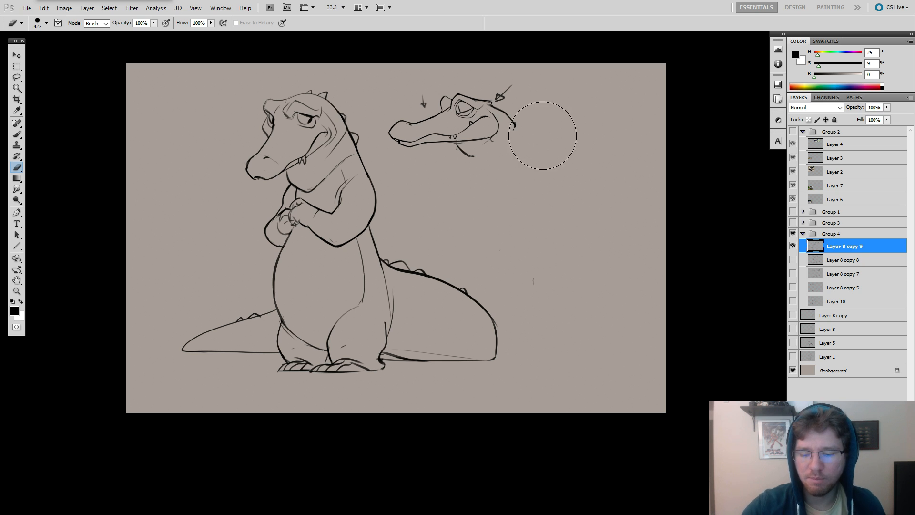
Try quick practice arcs rising across the cleared area beside the crocodile, undoing each one.
key("b")
left_click_drag(565, 139, 583, 143)
key("ctrl+z")
left_click_drag(452, 233, 615, 125)
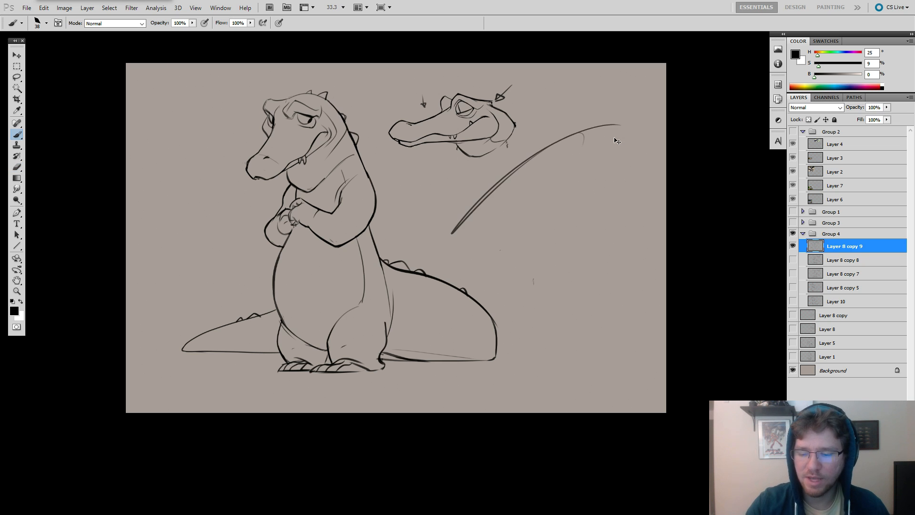
key("ctrl+z")
mouse_move(445, 249)
left_mouse_down()
mouse_move(545, 150)
mouse_move(451, 238)
left_mouse_up()
key("ctrl+z")
mouse_move(534, 155)
left_mouse_down()
mouse_move(631, 120)
mouse_move(606, 147)
mouse_move(637, 149)
mouse_move(469, 245)
mouse_move(634, 159)
mouse_move(607, 147)
mouse_move(515, 177)
mouse_move(453, 278)
left_mouse_up()
key("ctrl+z")
key("ctrl+z")
key("ctrl+z")
key("ctrl+z")
key("ctrl+z")
Try practice arcs that sweep down and swell from thin to thick, undoing each one.
left_click_drag(619, 152, 478, 257)
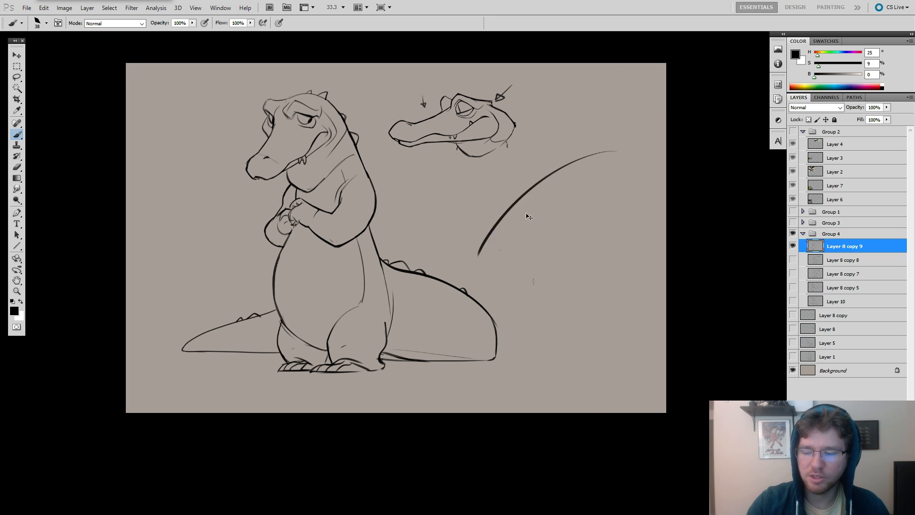
key("ctrl+z")
mouse_move(611, 147)
left_mouse_down()
mouse_move(490, 212)
mouse_move(471, 258)
mouse_move(485, 189)
left_mouse_up()
key("ctrl+z")
Try shorter sweeping curves below and beyond the profile head, undoing each one.
key("ctrl+z")
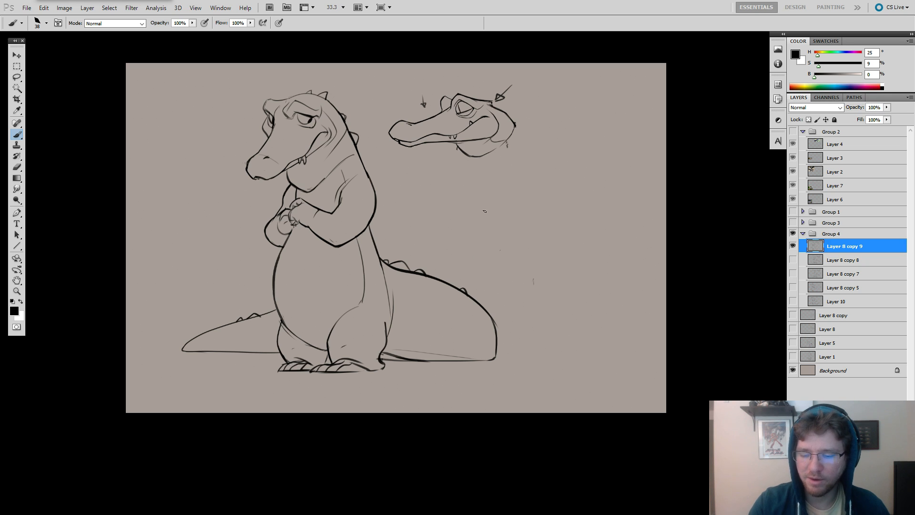
mouse_move(477, 240)
left_mouse_down()
mouse_move(500, 193)
mouse_move(543, 176)
mouse_move(488, 224)
mouse_move(520, 199)
mouse_move(498, 253)
mouse_move(558, 184)
mouse_move(513, 258)
left_mouse_up()
key("ctrl+z")
mouse_move(614, 127)
left_mouse_down()
mouse_move(529, 170)
mouse_move(475, 250)
mouse_move(506, 205)
mouse_move(661, 137)
mouse_move(456, 235)
mouse_move(503, 193)
mouse_move(687, 161)
left_mouse_up()
key("ctrl+z")
key("ctrl+z")
key("ctrl+z")
mouse_move(584, 141)
left_mouse_down()
mouse_move(442, 263)
mouse_move(670, 139)
left_mouse_up()
key("ctrl+z")
mouse_move(601, 123)
left_mouse_down()
mouse_move(471, 219)
mouse_move(667, 116)
left_mouse_up()
key("ctrl+z")
mouse_move(569, 146)
left_mouse_down()
mouse_move(450, 280)
mouse_move(667, 129)
left_mouse_up()
Try a small cramped scribble and long bold arcs spanning the canvas, undoing them.
key("ctrl+z")
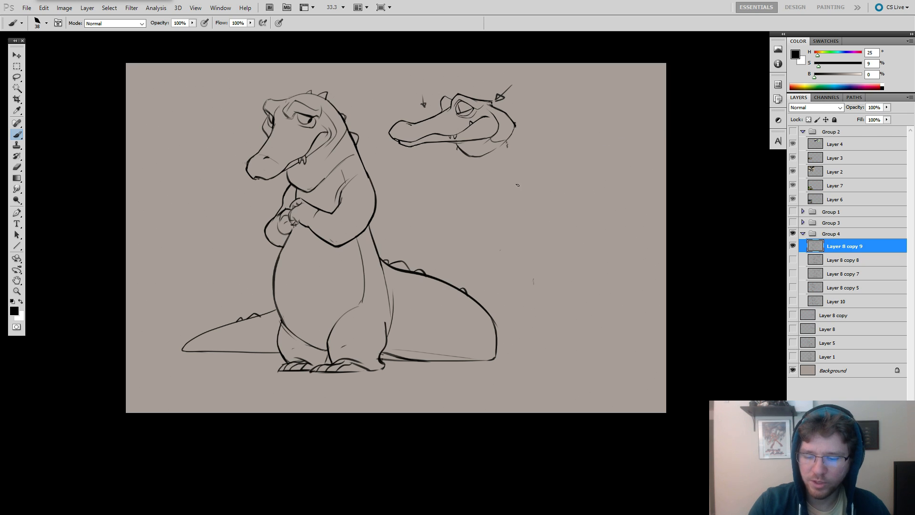
left_click_drag(531, 199, 522, 187)
key("ctrl+z")
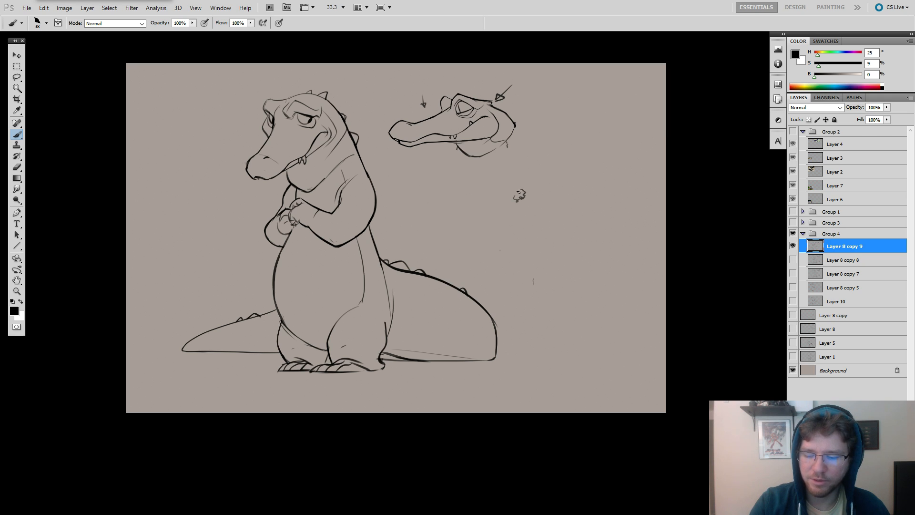
mouse_move(458, 242)
left_mouse_down()
mouse_move(444, 258)
mouse_move(662, 97)
left_mouse_up()
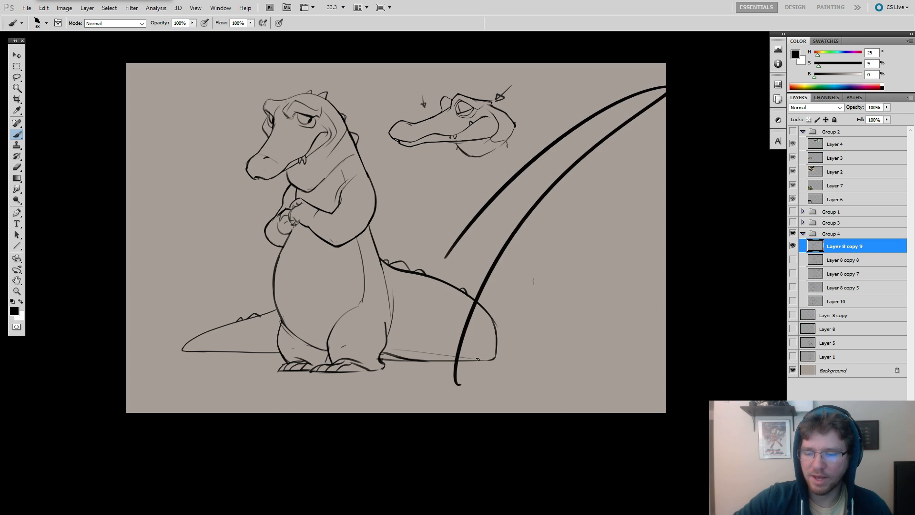
key("ctrl+z")
mouse_move(437, 282)
left_mouse_down()
mouse_move(704, 102)
mouse_move(524, 242)
mouse_move(465, 424)
mouse_move(589, 330)
mouse_move(538, 413)
left_mouse_up()
key("ctrl+z")
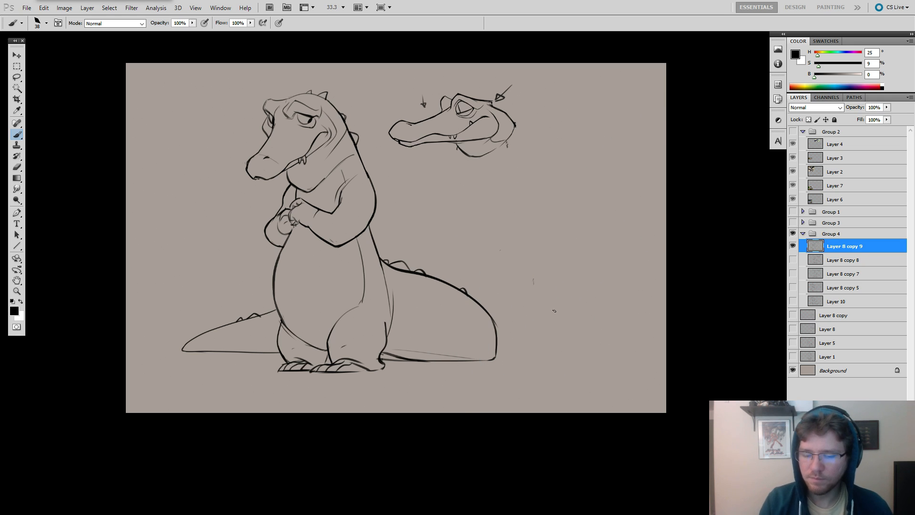
Enlarge the brush and try long, fast diagonal strokes across the canvas and the crocodile, undoing each one.
key("bracketright")
key("bracketright")
key("bracketright")
key("bracketright")
left_click_drag(553, 110, 424, 360)
key("ctrl+z")
mouse_move(594, 106)
left_mouse_down()
mouse_move(506, 196)
mouse_move(390, 392)
left_mouse_up()
key("ctrl+z")
mouse_move(610, 87)
left_mouse_down()
mouse_move(528, 163)
mouse_move(351, 412)
mouse_move(326, 403)
left_mouse_up()
key("ctrl+z")
key("ctrl+z")
key("ctrl+z")
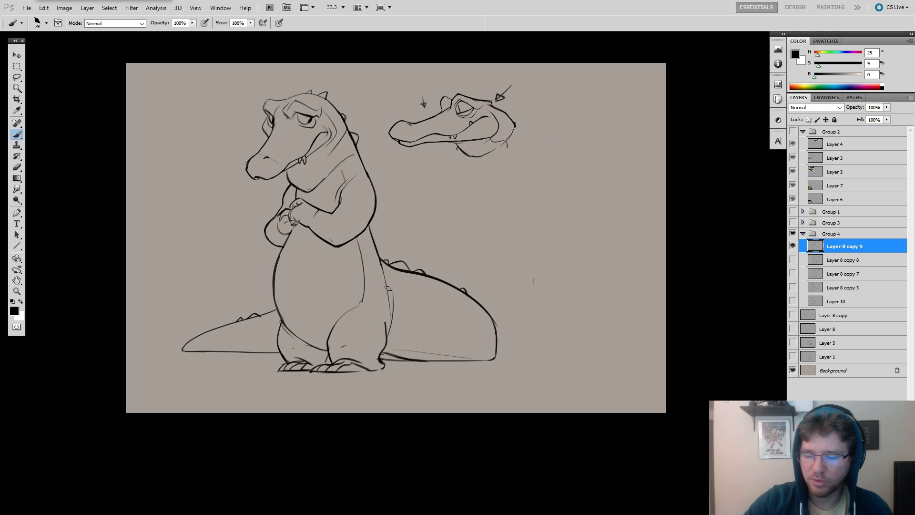
left_click_drag(589, 143, 365, 317)
key("ctrl+z")
mouse_move(597, 201)
left_mouse_down()
mouse_move(527, 187)
mouse_move(417, 234)
mouse_move(431, 251)
mouse_move(464, 236)
mouse_move(579, 236)
mouse_move(550, 247)
mouse_move(435, 245)
mouse_move(499, 236)
mouse_move(431, 241)
mouse_move(576, 215)
mouse_move(562, 191)
mouse_move(588, 154)
left_mouse_up()
Hide and show Layer 8 copy 9 to check what the layer contains.
key("e")
key("b")
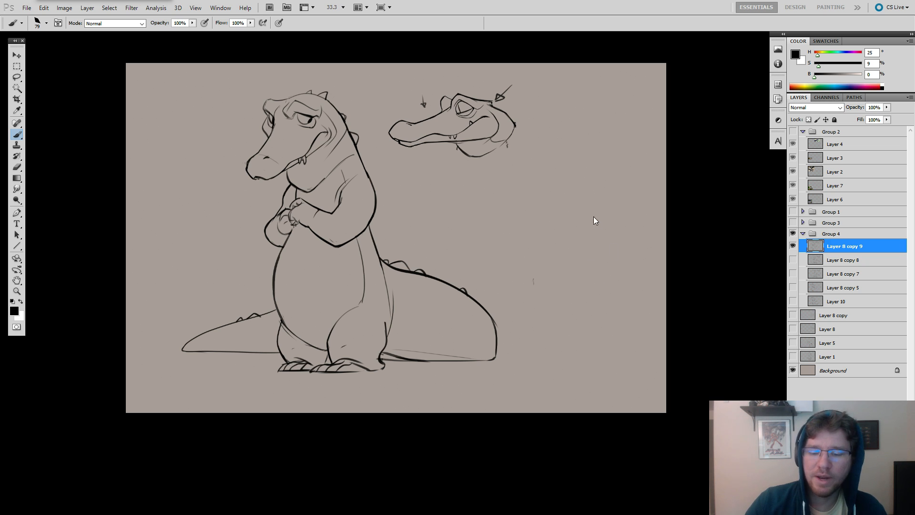
left_click(792, 246)
left_click(793, 246)
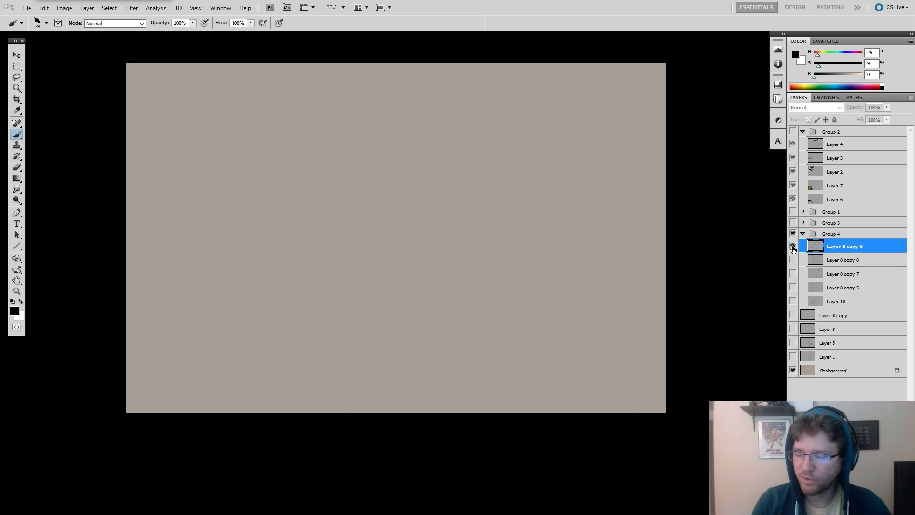
Erase part of the standing crocodile's upper back line and redraw it with a 30 px brush.
mouse_move(437, 220)
left_mouse_down()
mouse_move(561, 247)
mouse_move(557, 254)
left_mouse_up()
key("e")
mouse_move(494, 192)
left_mouse_down()
mouse_move(475, 193)
mouse_move(485, 196)
left_mouse_up()
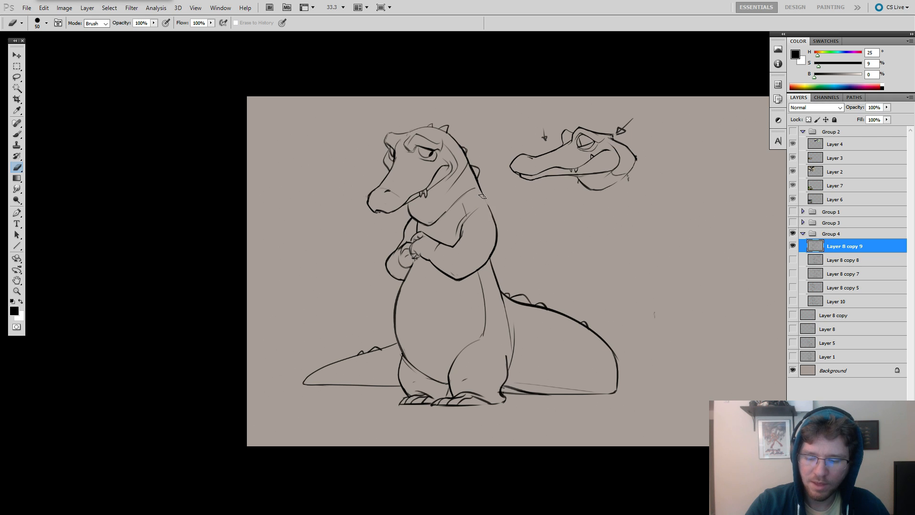
key("b")
key("bracketleft")
key("bracketleft")
key("bracketleft")
key("bracketleft")
key("bracketleft")
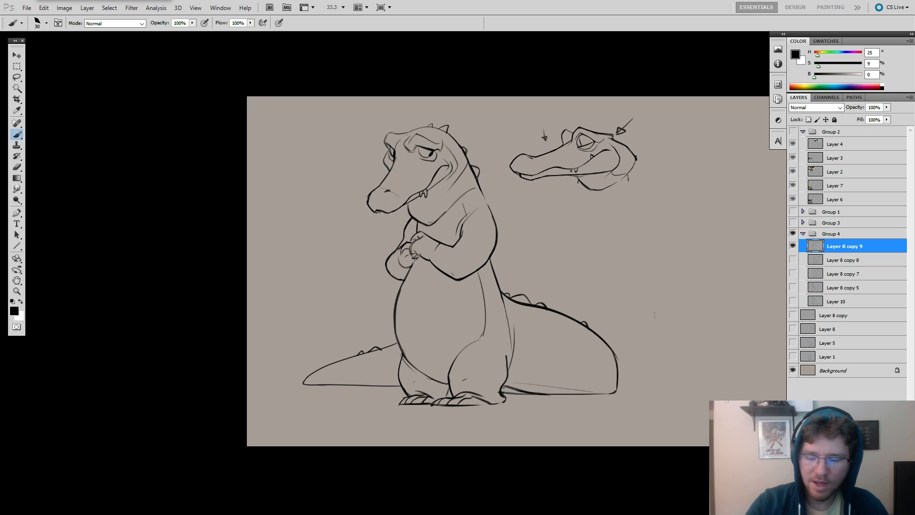
left_click_drag(478, 186, 489, 208)
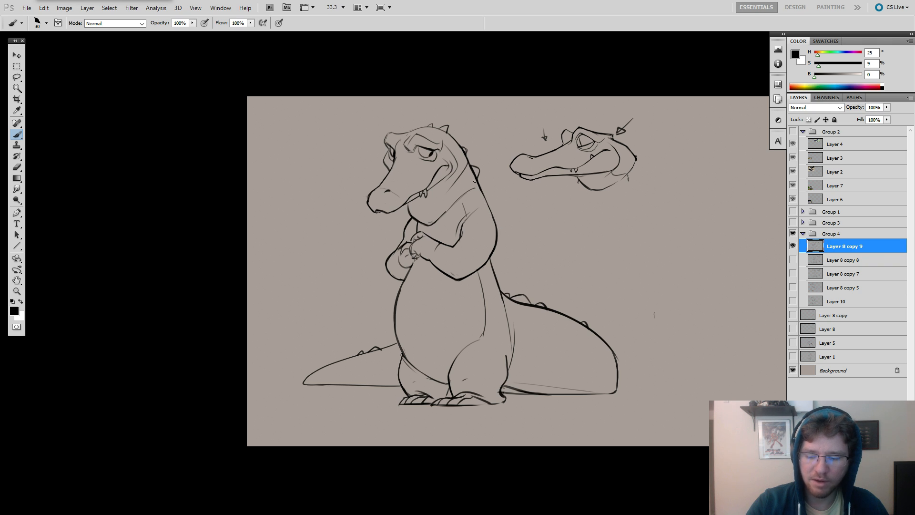
Handwrite the two-line note "GOOD DESIGN" and "GOOD DRAWING" below the profile head.
left_click_drag(579, 220, 523, 158)
left_click_drag(574, 198, 589, 255)
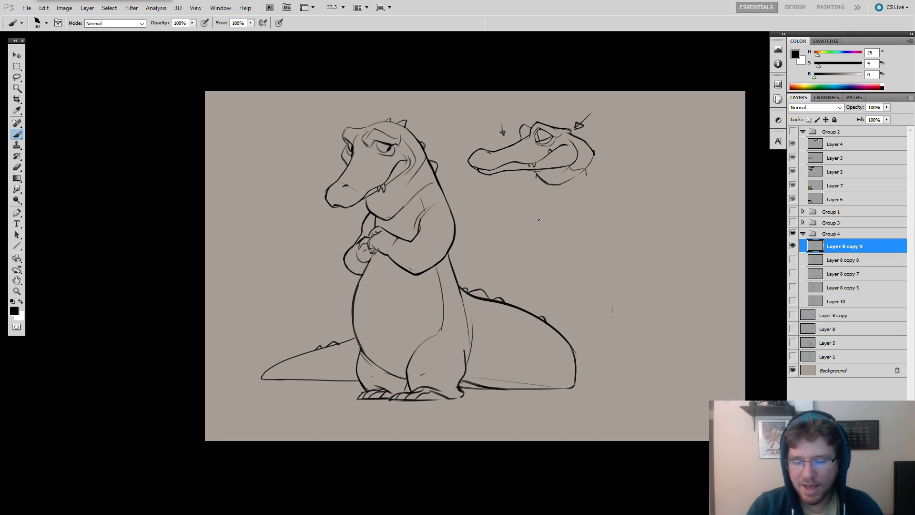
left_click_drag(534, 221, 537, 229)
mouse_move(548, 220)
left_mouse_down()
mouse_move(557, 233)
mouse_move(590, 227)
left_mouse_up()
mouse_move(598, 223)
left_mouse_down()
mouse_move(595, 231)
mouse_move(624, 222)
left_mouse_up()
mouse_move(530, 244)
left_mouse_down()
mouse_move(527, 255)
mouse_move(554, 258)
left_mouse_up()
mouse_move(554, 250)
left_mouse_down()
mouse_move(558, 259)
mouse_move(578, 257)
left_mouse_up()
left_click_drag(580, 250, 625, 261)
Draw small arrows pointing at the word GOOD and at the ends of the DESIGN and DRAWING lines.
left_click_drag(541, 201, 546, 207)
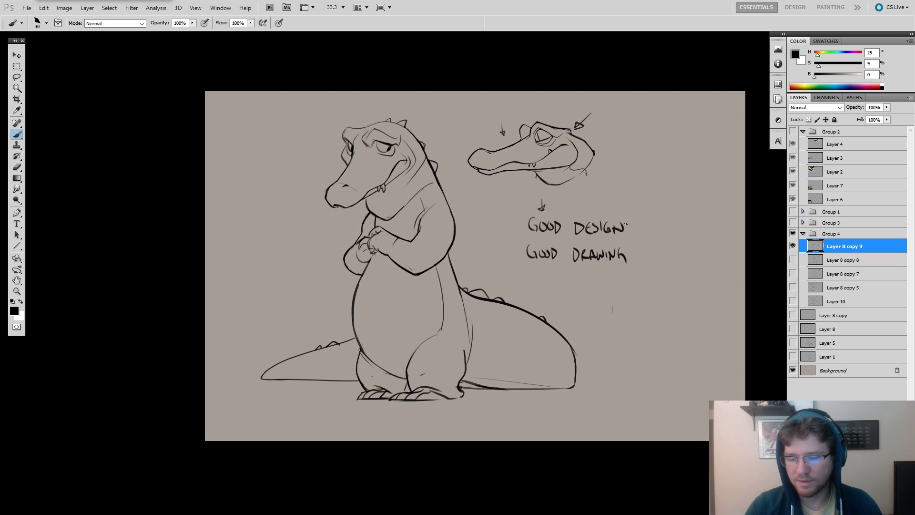
left_click_drag(643, 246, 630, 248)
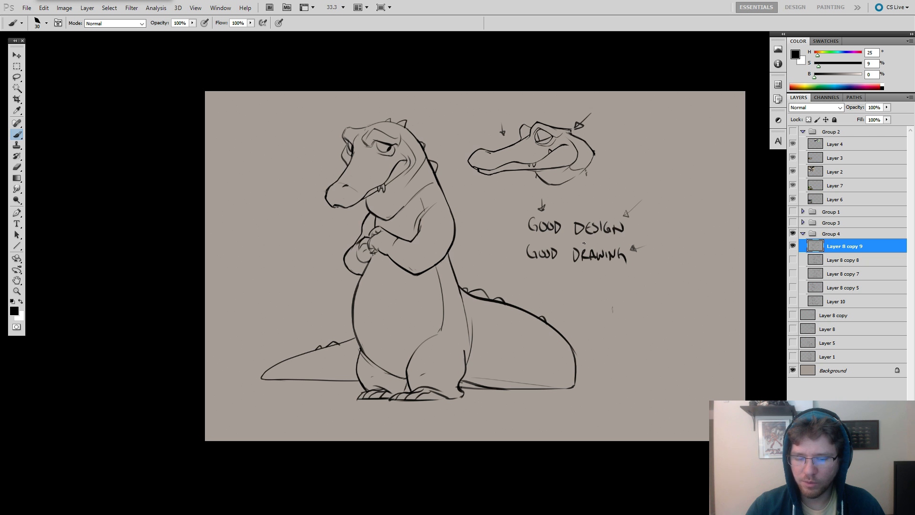
left_click_drag(571, 237, 649, 208)
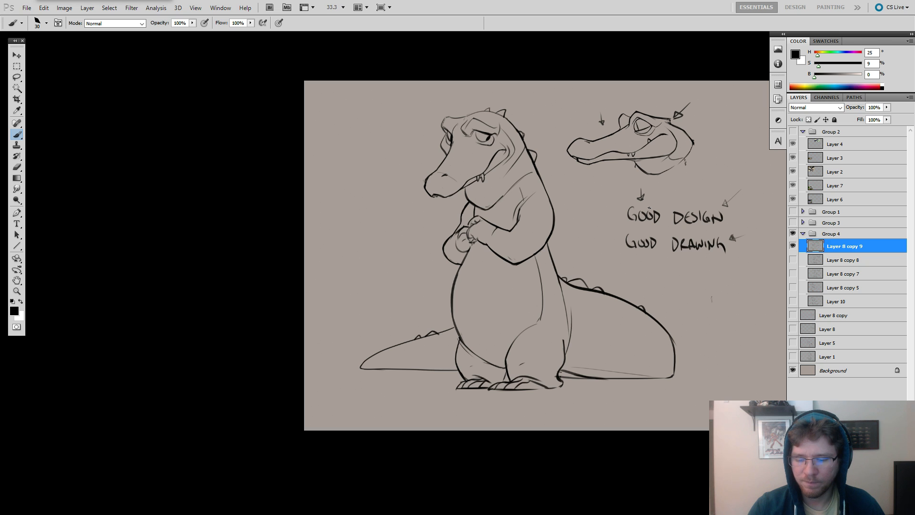
Add a small tooth inside the standing crocodile's smile, undoing a stray stroke near the legs.
left_click_drag(551, 212, 574, 188)
mouse_move(552, 318)
left_mouse_down()
mouse_move(497, 346)
mouse_move(570, 330)
left_mouse_up()
key("ctrl+z")
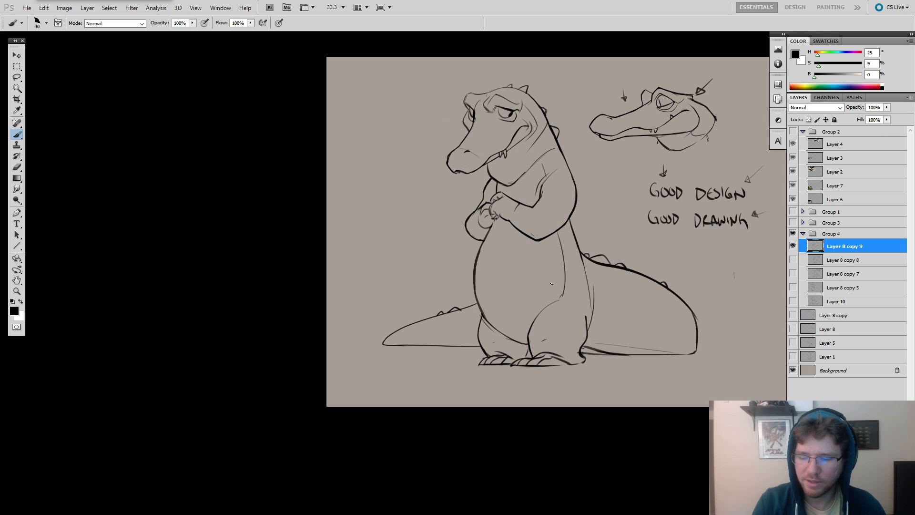
mouse_move(581, 298)
left_mouse_down()
mouse_move(523, 302)
mouse_move(571, 283)
left_mouse_up()
left_click_drag(522, 200, 546, 203)
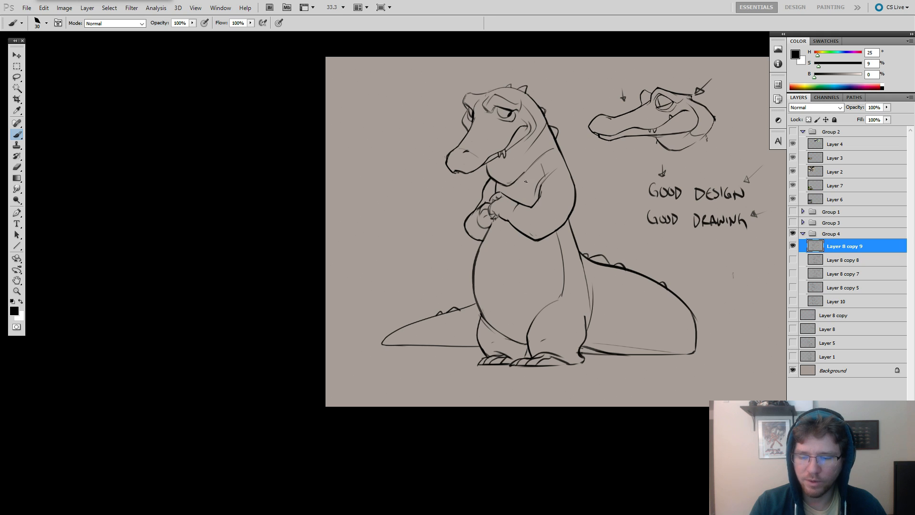
left_click_drag(607, 208, 584, 203)
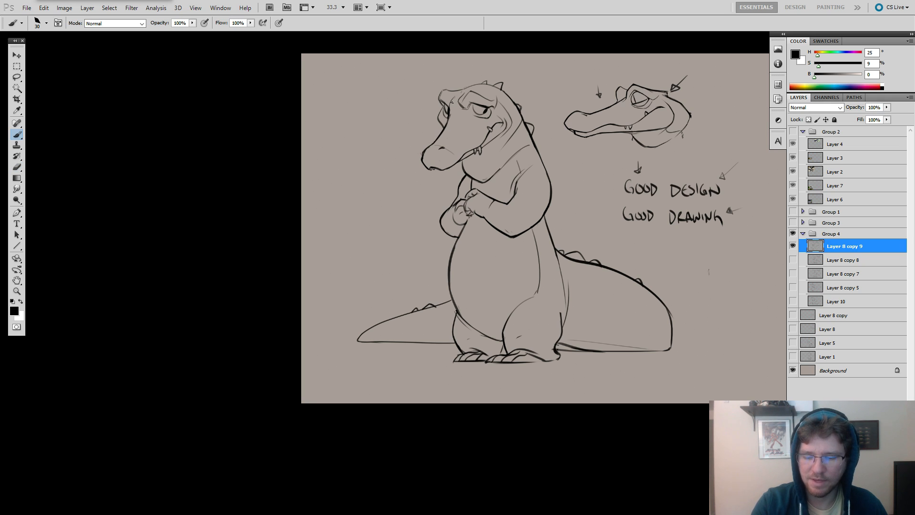
left_click_drag(616, 219, 597, 196)
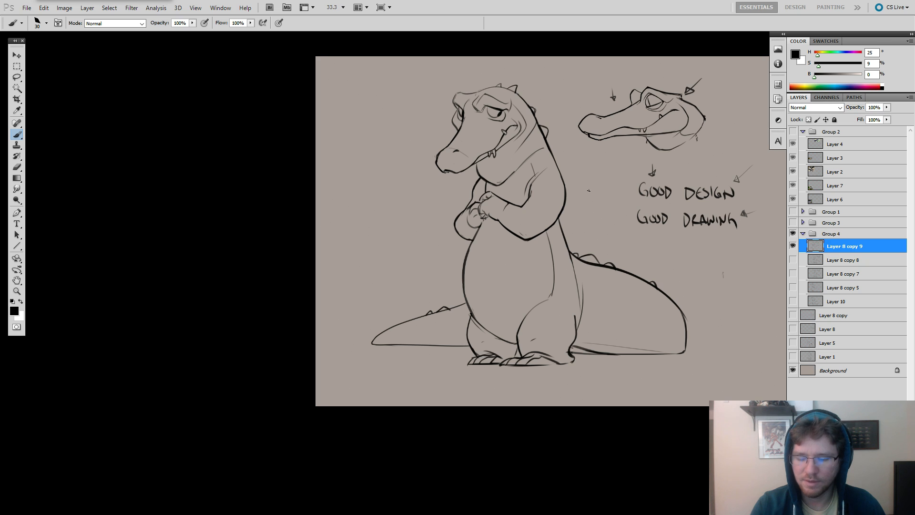
Try a short stroke under the standing crocodile's snout tip, and undo it.
left_click_drag(612, 178, 610, 179)
key("e")
key("b")
left_click_drag(452, 173, 471, 166)
key("ctrl+z")
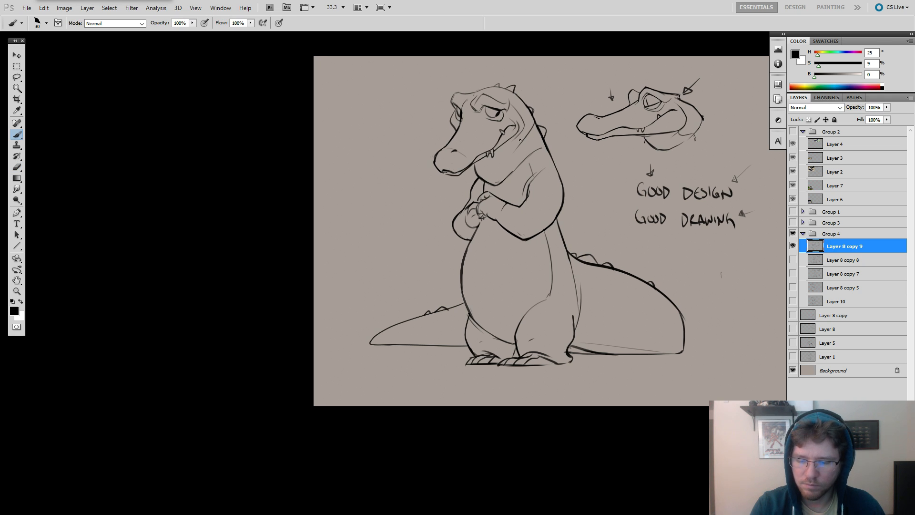
left_click_drag(619, 188, 567, 167)
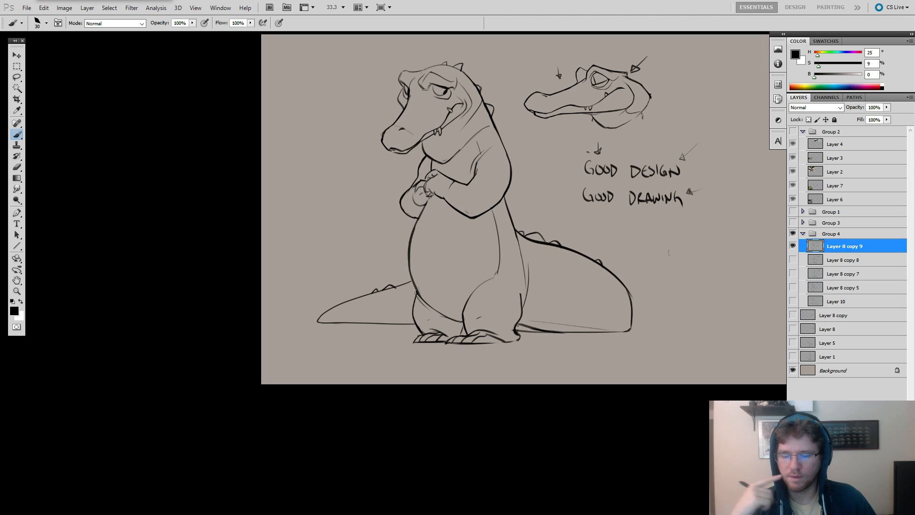
Clear the stray marks beside the arrow above GOOD, try circling the word, and undo the circling strokes.
key("e")
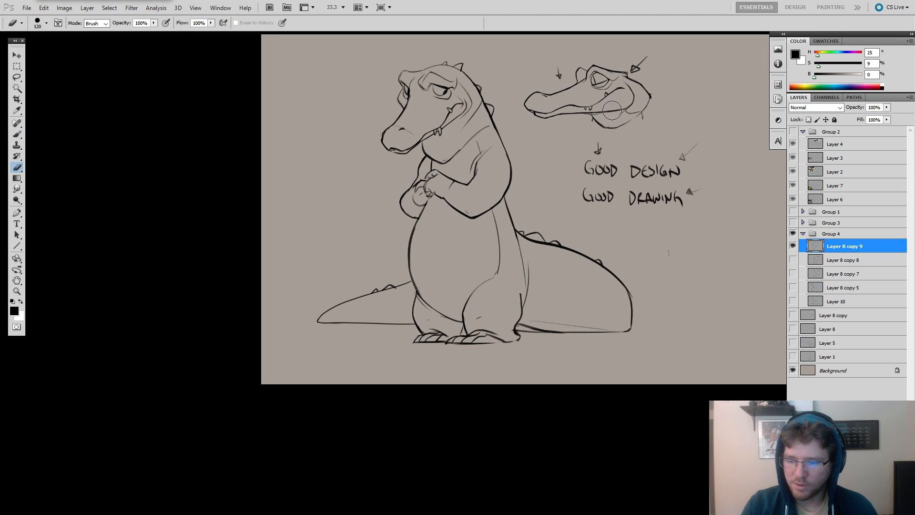
key("b")
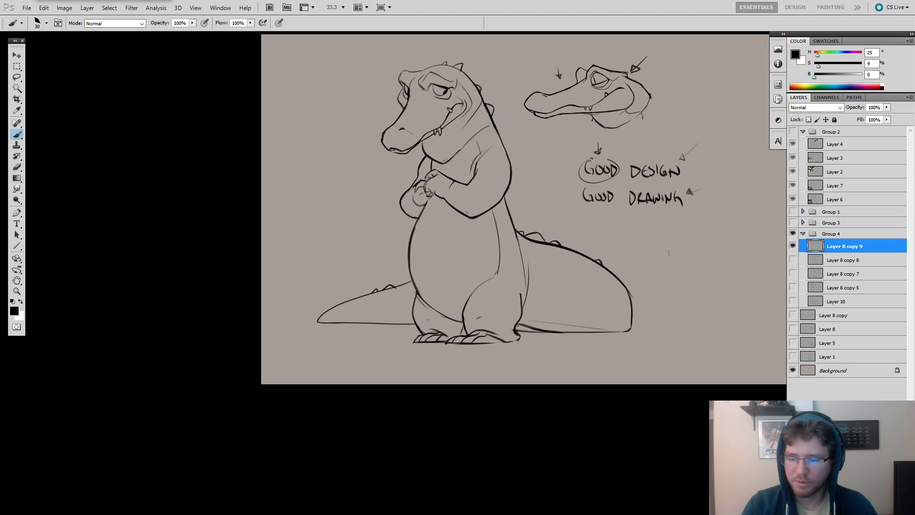
mouse_move(592, 156)
left_mouse_down()
mouse_move(619, 174)
mouse_move(594, 155)
mouse_move(581, 177)
mouse_move(615, 171)
mouse_move(601, 117)
mouse_move(586, 157)
mouse_move(588, 167)
mouse_move(611, 167)
mouse_move(600, 185)
mouse_move(589, 182)
mouse_move(624, 148)
mouse_move(653, 157)
mouse_move(698, 148)
mouse_move(699, 171)
left_mouse_up()
key("ctrl+z")
key("ctrl+z")
Erase the handwritten GOOD DESIGN and GOOD DRAWING note with its arrows below the profile head.
key("e")
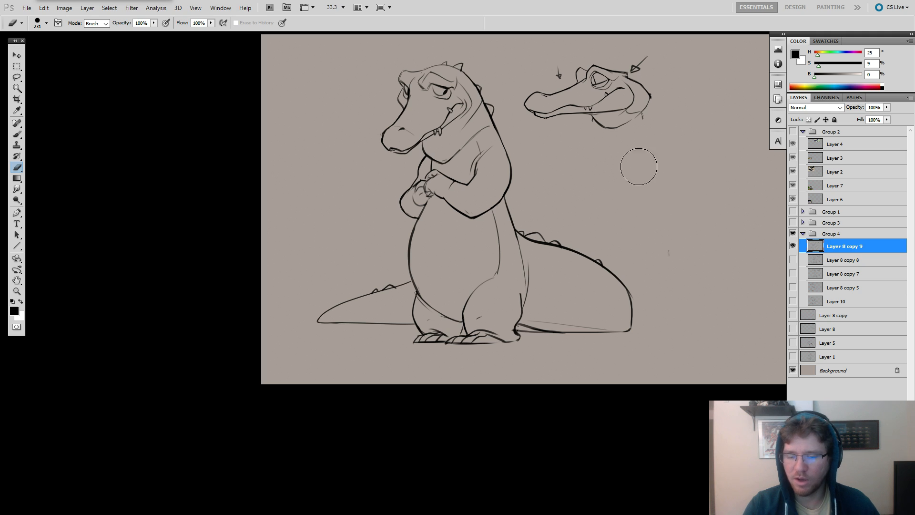
key("b")
Erase the line crossing the standing crocodile's shoulder below the neck and rework the top of the shoulder with short strokes.
left_click_drag(495, 122, 620, 142)
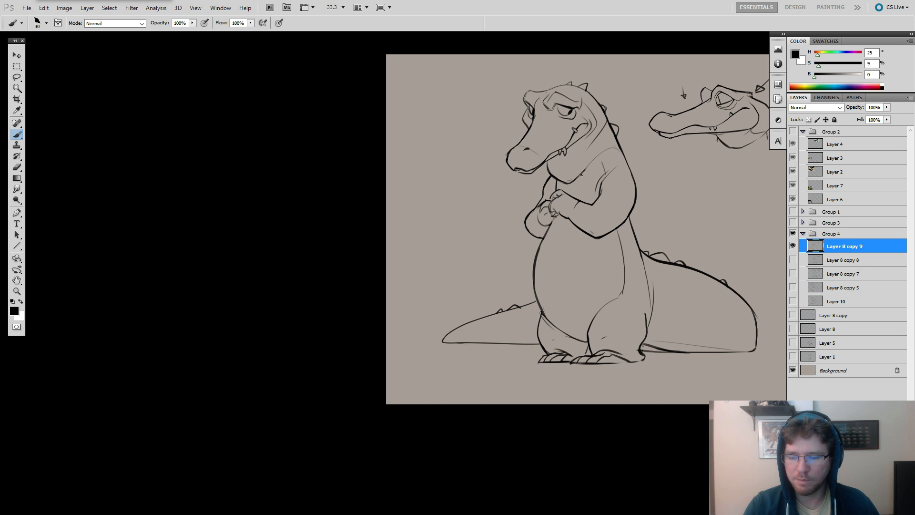
key("e")
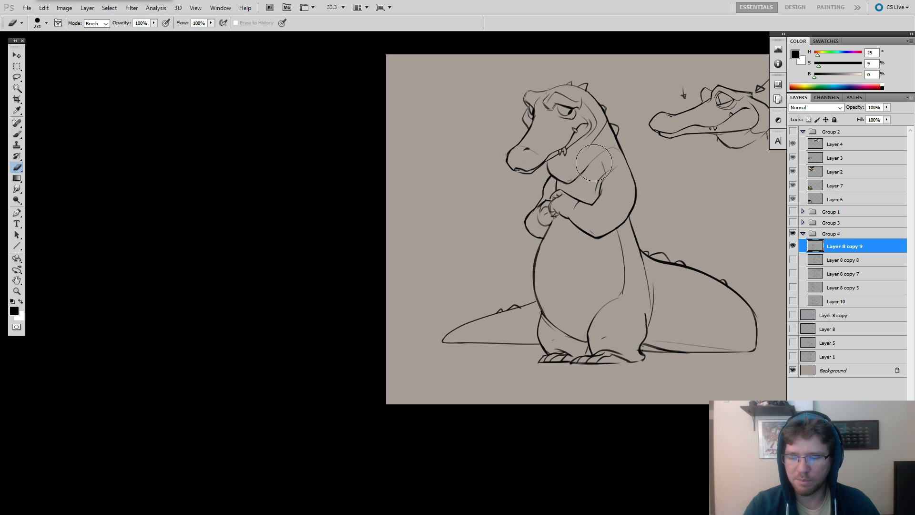
left_click_drag(596, 164, 604, 153)
key("b")
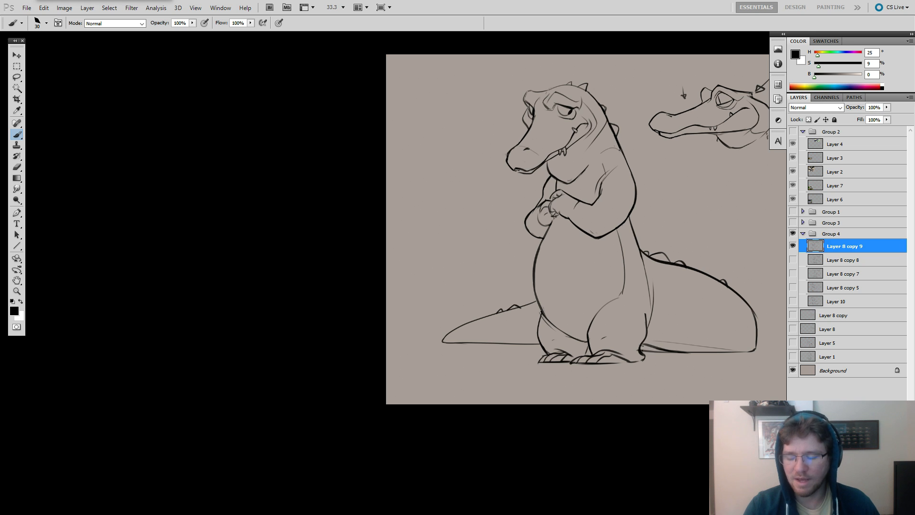
key("e")
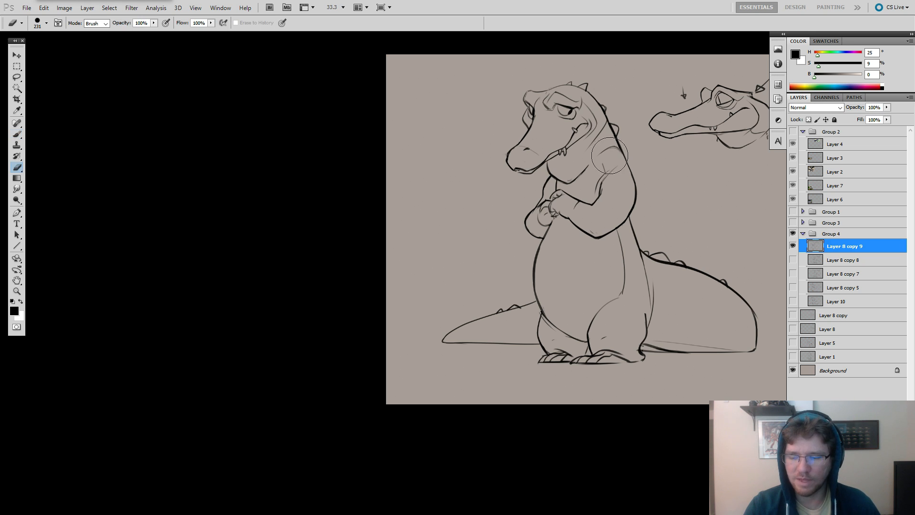
left_click_drag(604, 159, 601, 161)
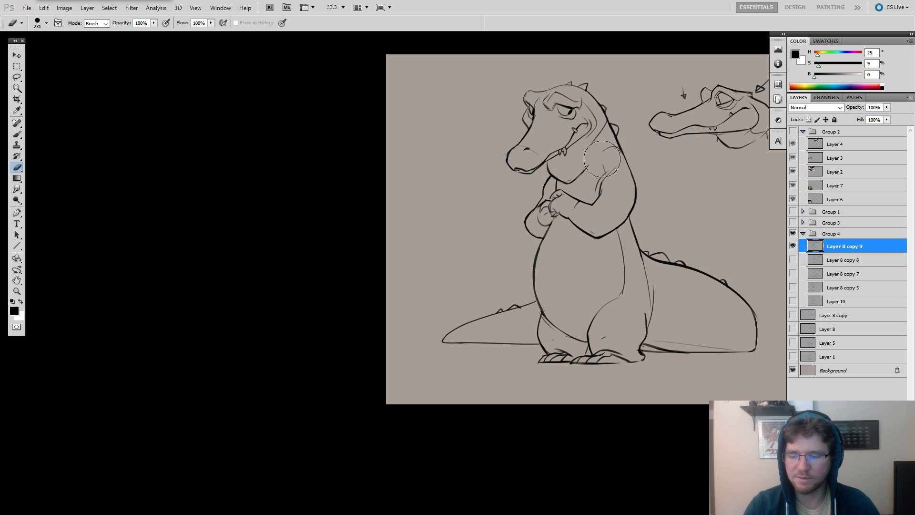
key("b")
key("e")
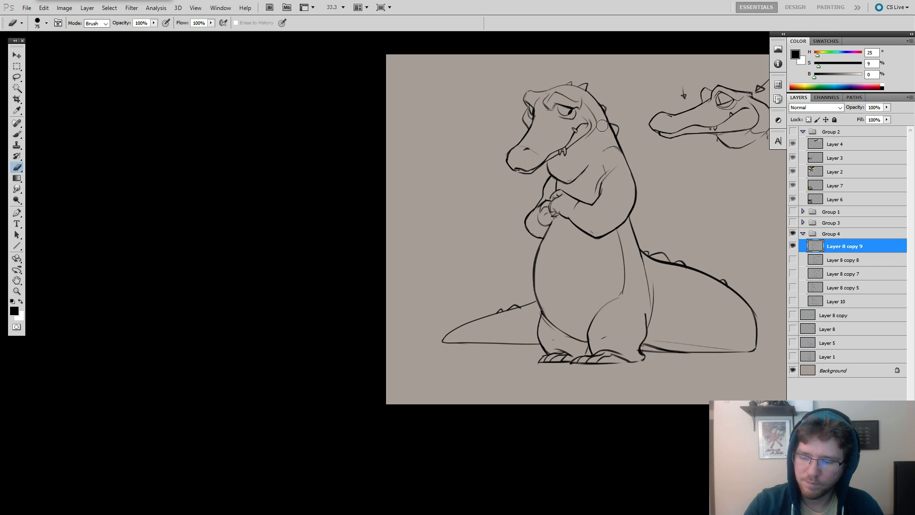
key("b")
Redraw the standing crocodile's shoulder as one continuous curve joining the back, erasing rough pieces and undoing a stray stroke.
left_click_drag(661, 247, 643, 255)
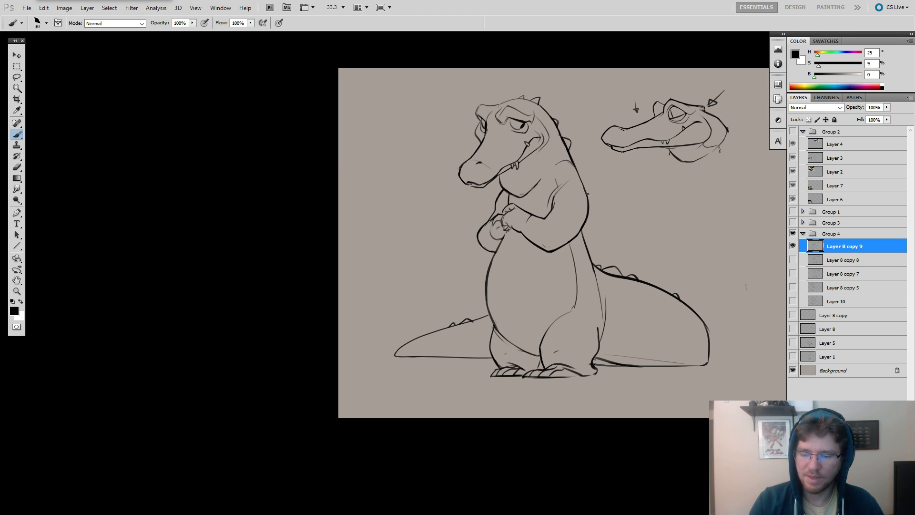
key("e")
key("b")
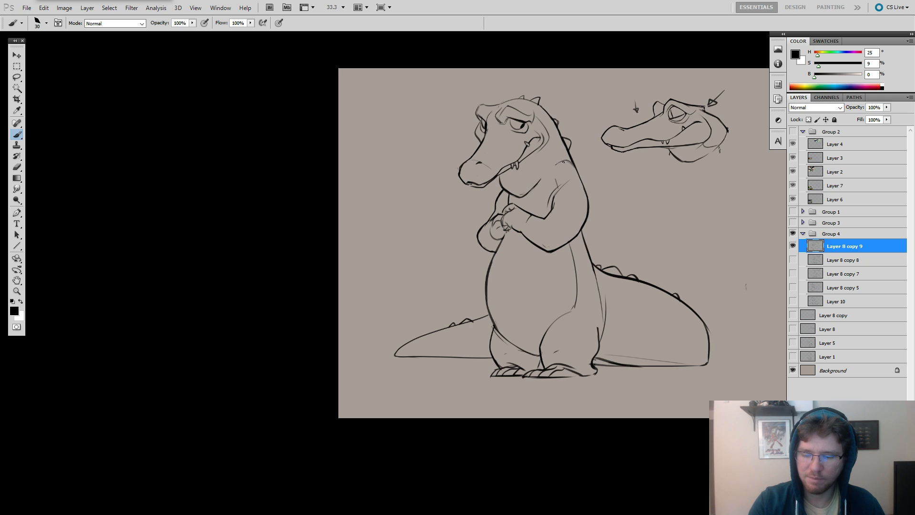
key("e")
left_click_drag(558, 163, 572, 163)
key("b")
key("ctrl+z")
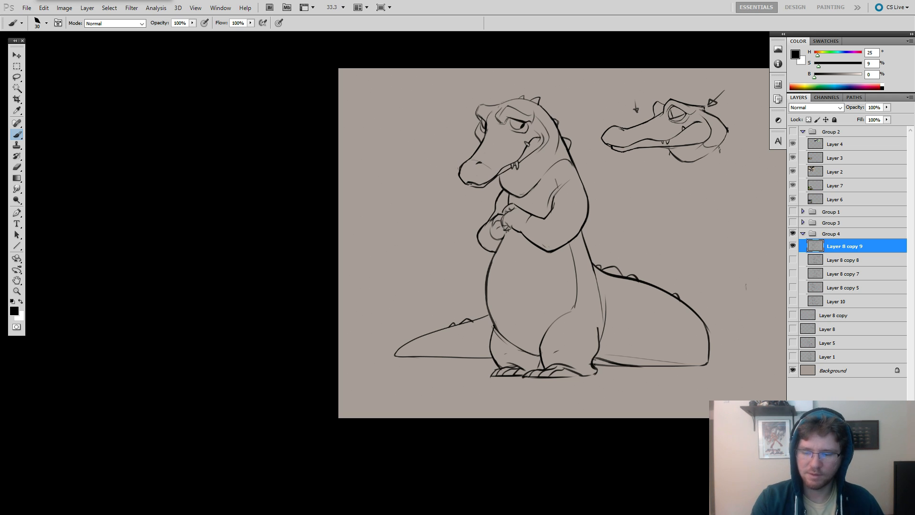
Touch up the cheek area behind the standing crocodile's smile with the Eraser.
mouse_move(630, 341)
left_mouse_down()
mouse_move(605, 337)
mouse_move(628, 303)
left_mouse_up()
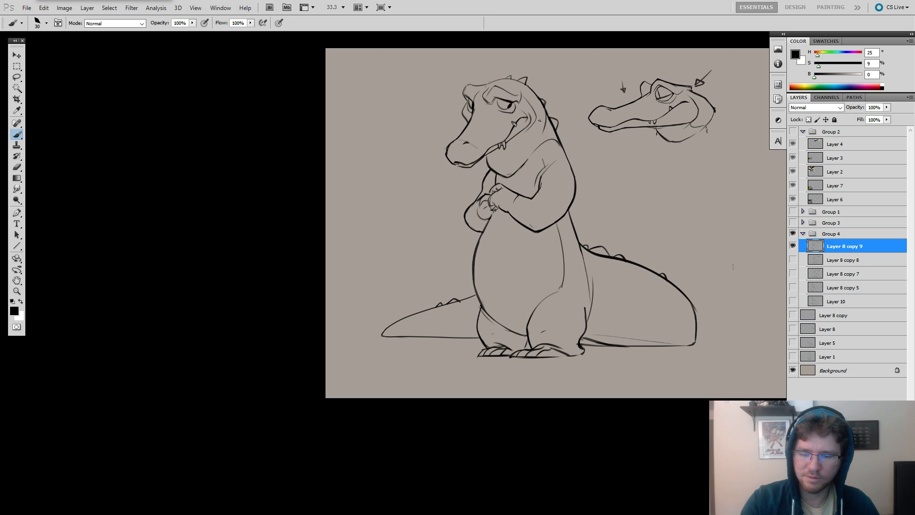
key("e")
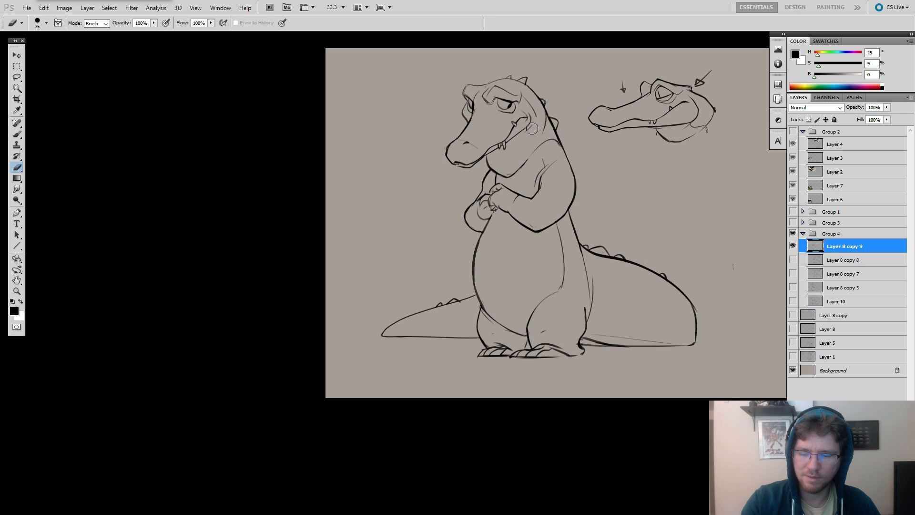
key("b")
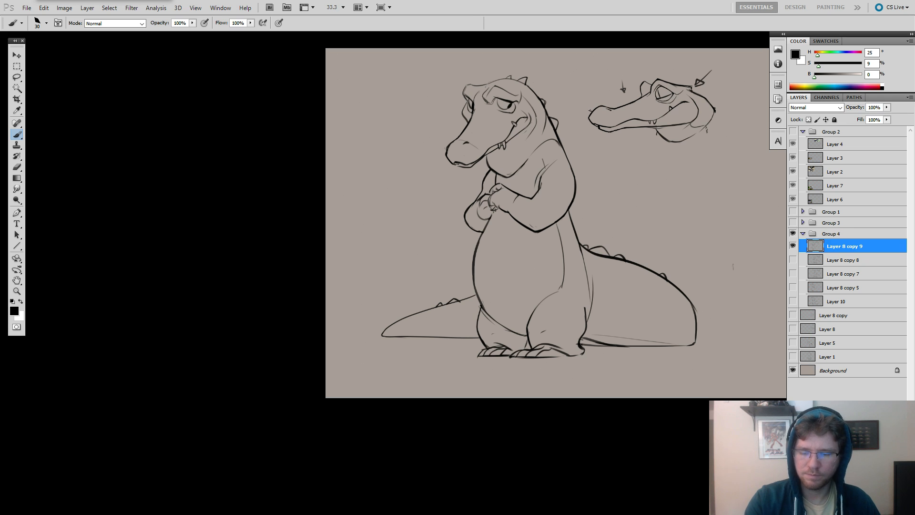
key("ctrl+s")
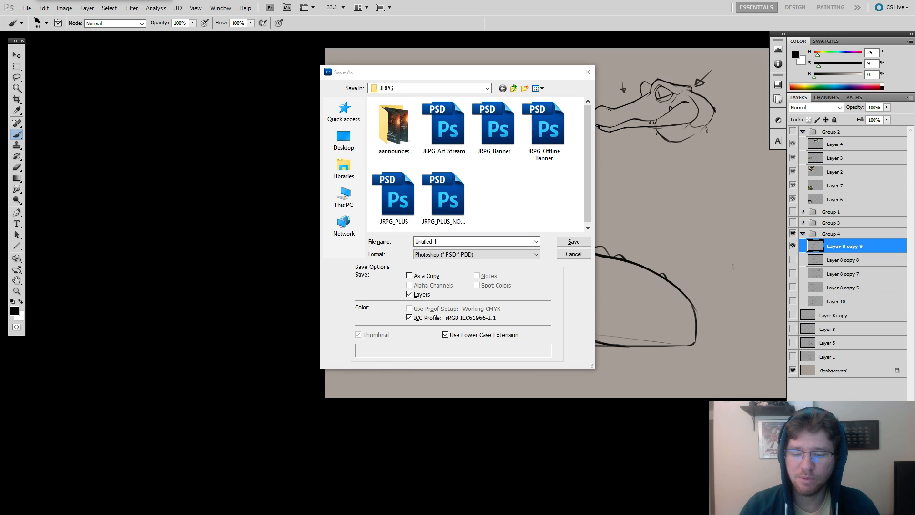
left_click(565, 253)
left_click(573, 254)
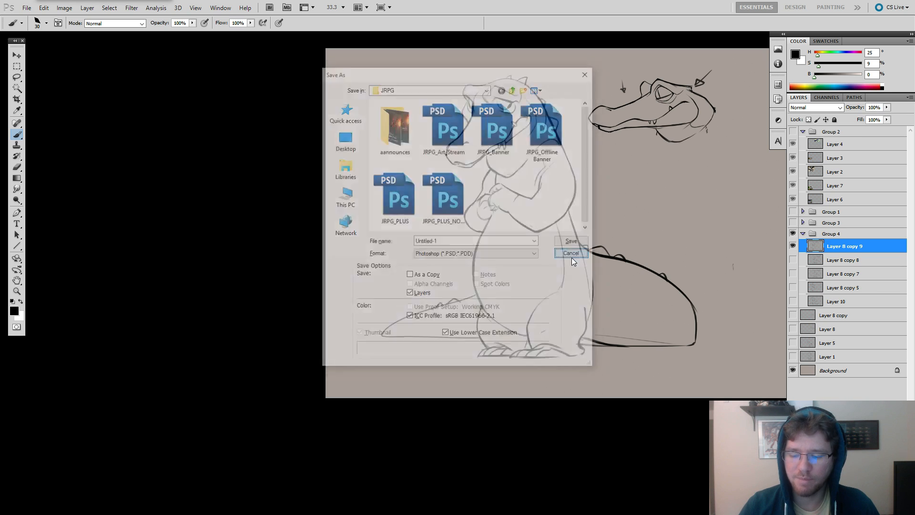
Save the drawing as a layered Photoshop file in the JRPG folder under a name starting with "gat", keeping Maximize Compatibility on.
left_click_drag(618, 192, 584, 207)
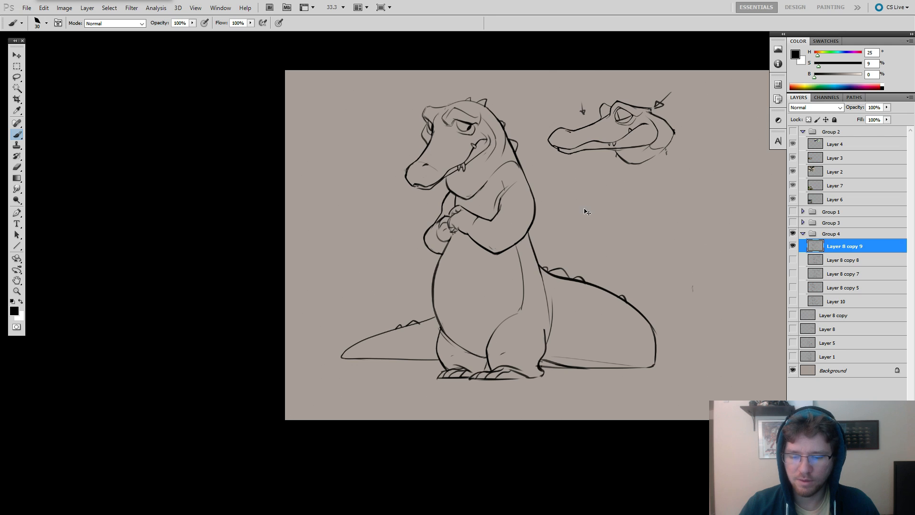
key("ctrl+shift+s")
type("gatmr")
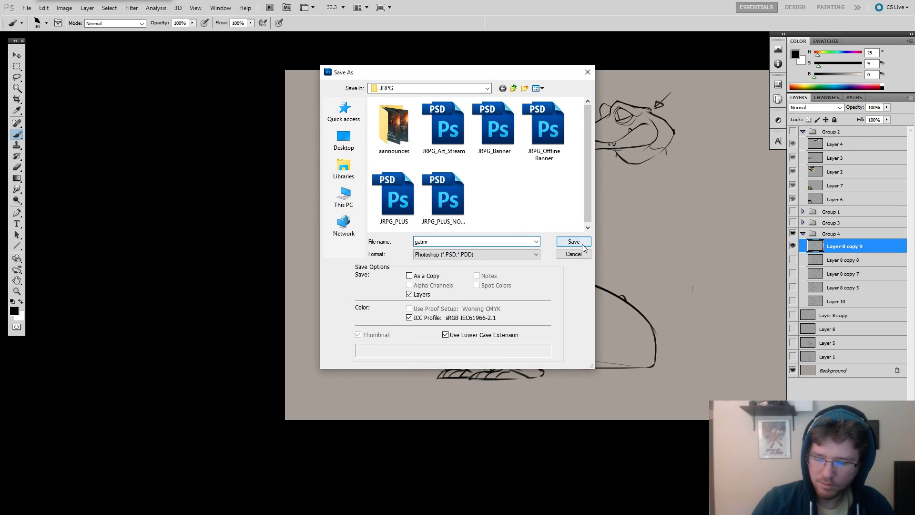
left_click(582, 247)
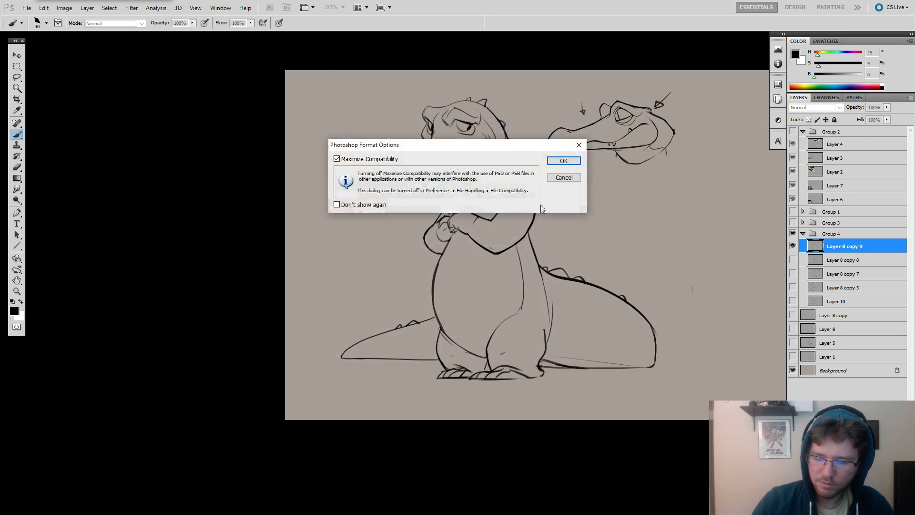
left_click(565, 161)
left_click_drag(604, 190, 537, 176)
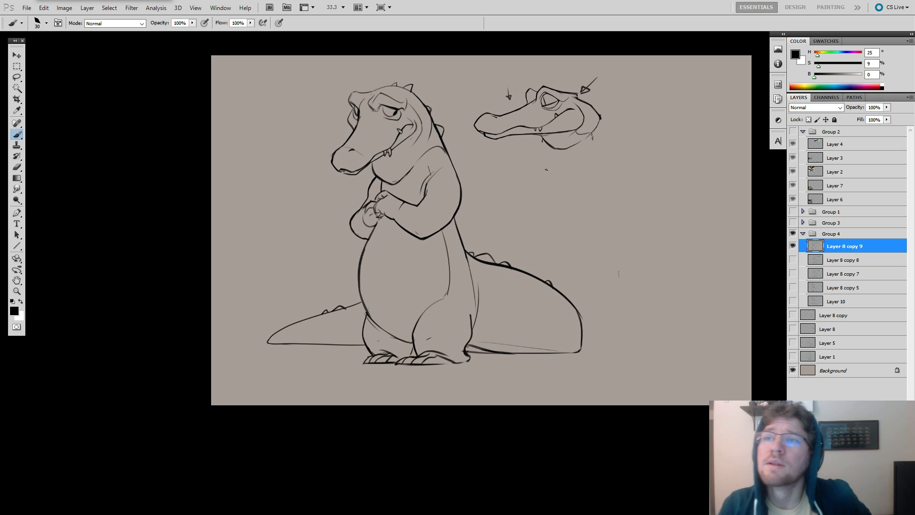
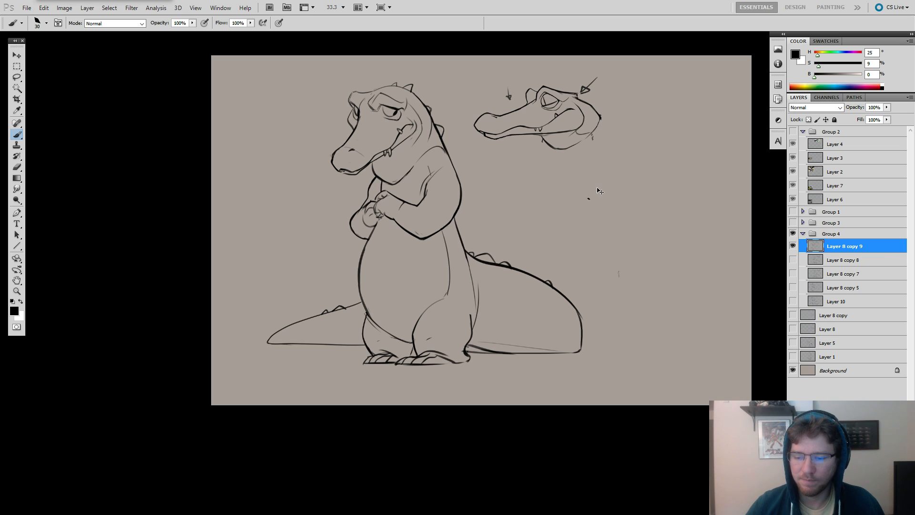
Trim the fold line on the standing crocodile's near upper arm with a small Eraser and redraw it with short Brush strokes.
left_click_drag(566, 180, 637, 168)
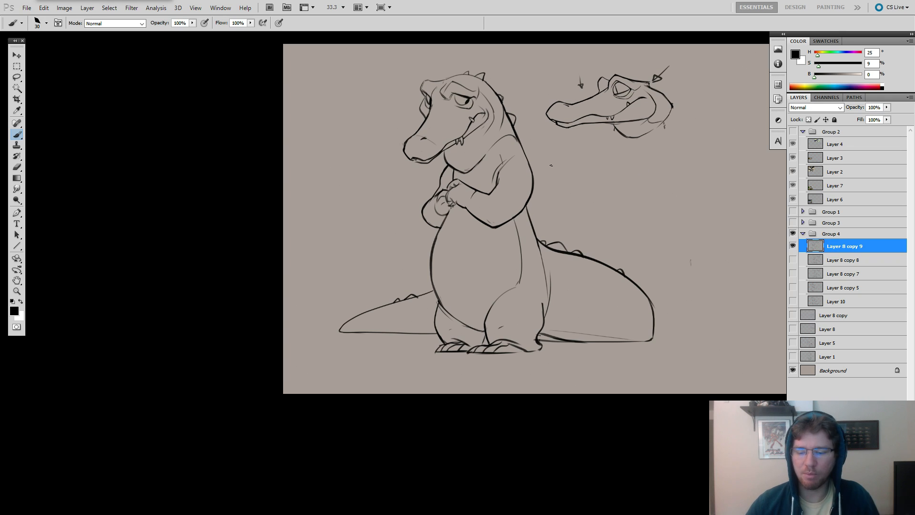
key("e")
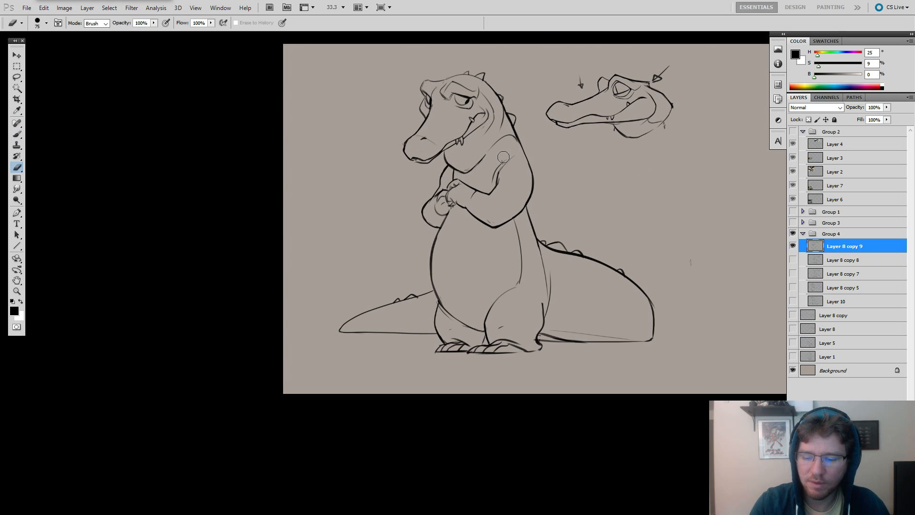
left_click_drag(504, 165, 500, 163)
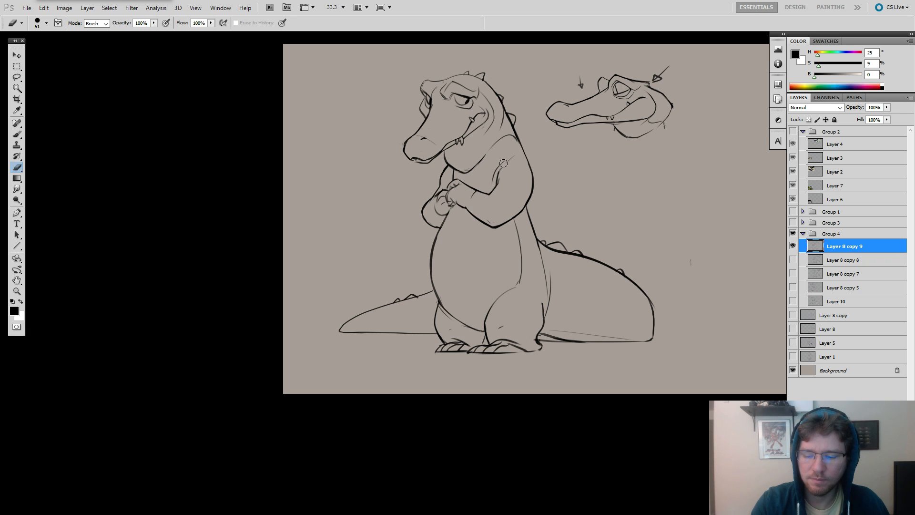
key("b")
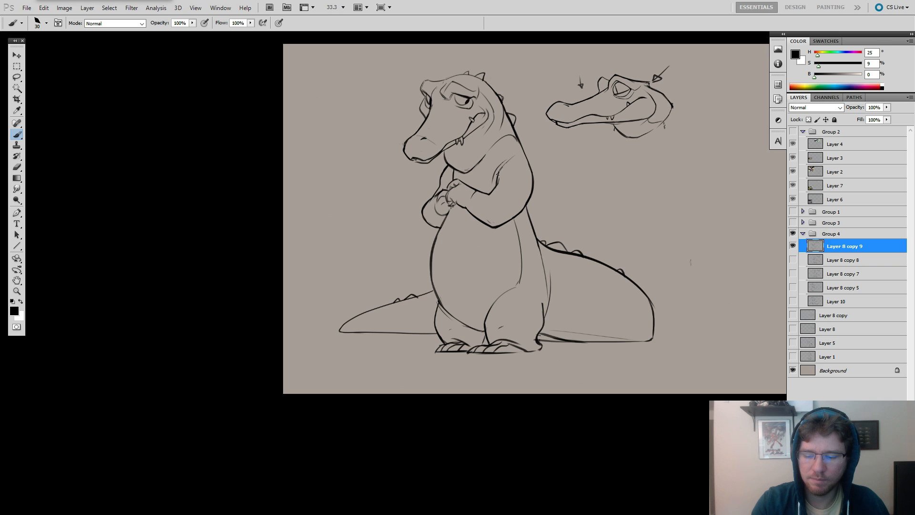
left_click_drag(499, 172, 441, 155)
key("e")
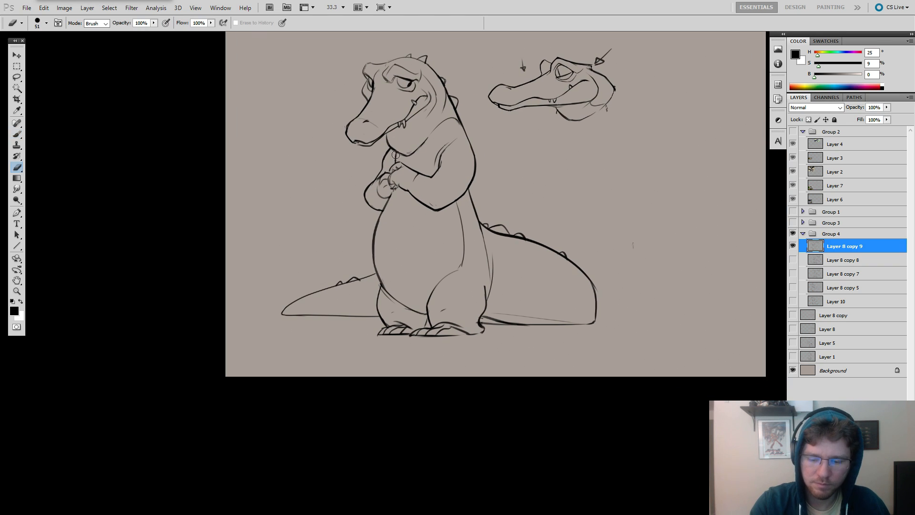
key("b")
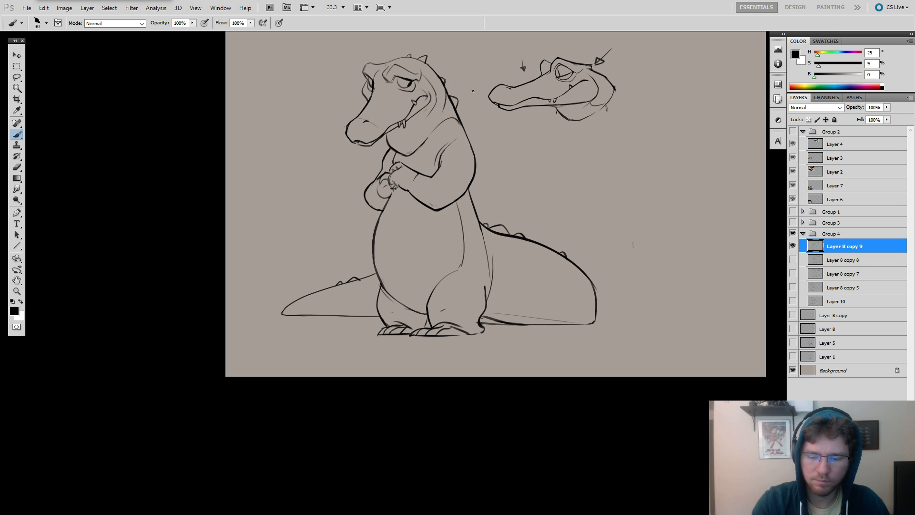
Add a new layer above the crocodile line art in Group 4.
left_click(525, 172, "ctrl+alt")
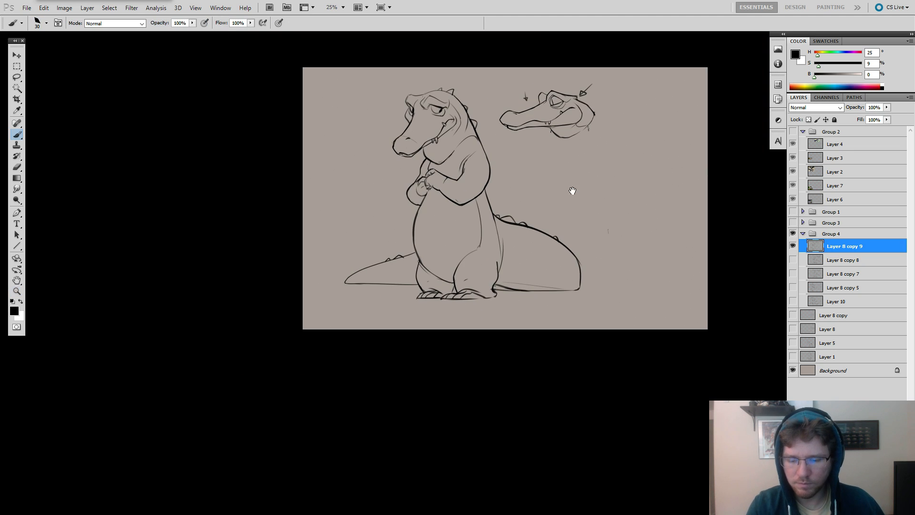
left_click_drag(572, 190, 614, 199)
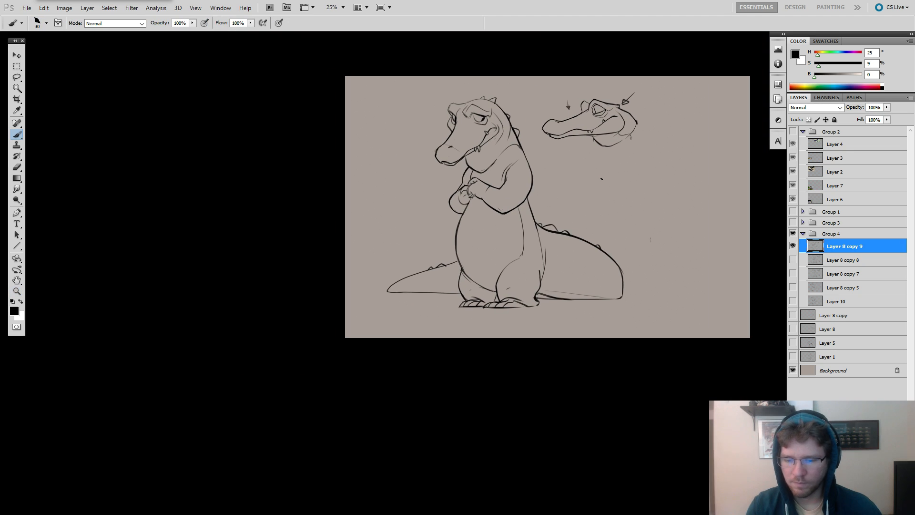
left_click(792, 233)
key("ctrl+shift+alt+n")
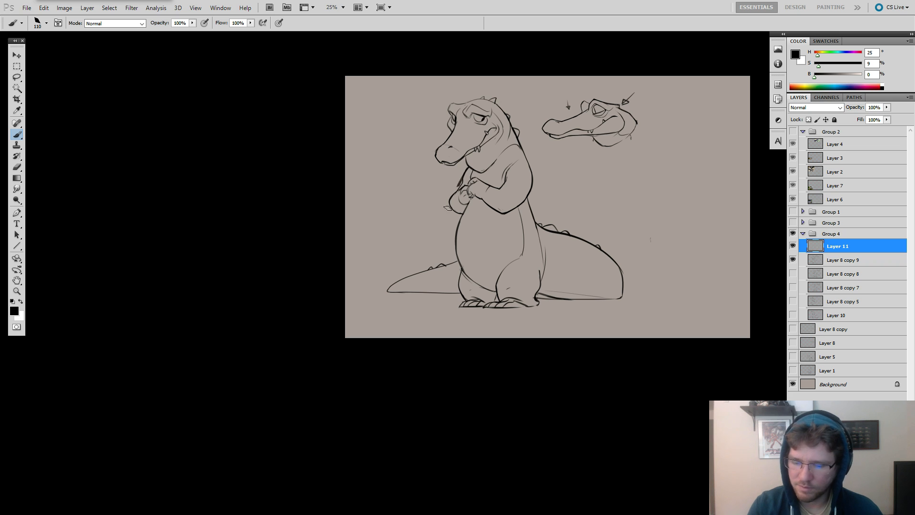
key("ctrl+z")
key("[")
left_click_drag(469, 167, 462, 184)
left_click_drag(463, 181, 447, 224)
key("ctrl+z")
left_click_drag(453, 192, 451, 223)
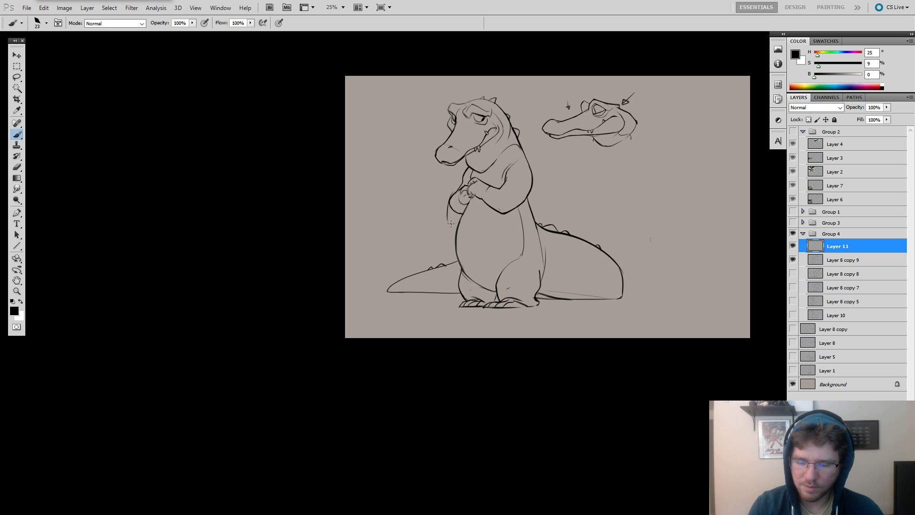
key("ctrl+z")
left_click_drag(481, 196, 483, 234)
key("ctrl+z")
key("]")
left_click_drag(497, 167, 493, 194)
key("ctrl+z")
left_click_drag(505, 151, 494, 190)
key("ctrl+z")
key("ctrl+z")
mouse_move(428, 111)
left_mouse_down()
mouse_move(494, 94)
mouse_move(516, 103)
left_mouse_up()
key("ctrl+z")
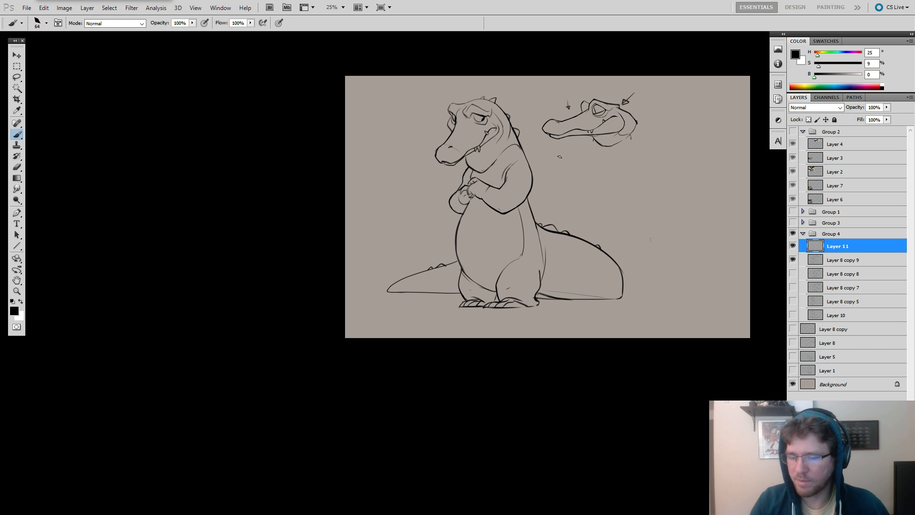
left_click_drag(614, 274, 608, 288)
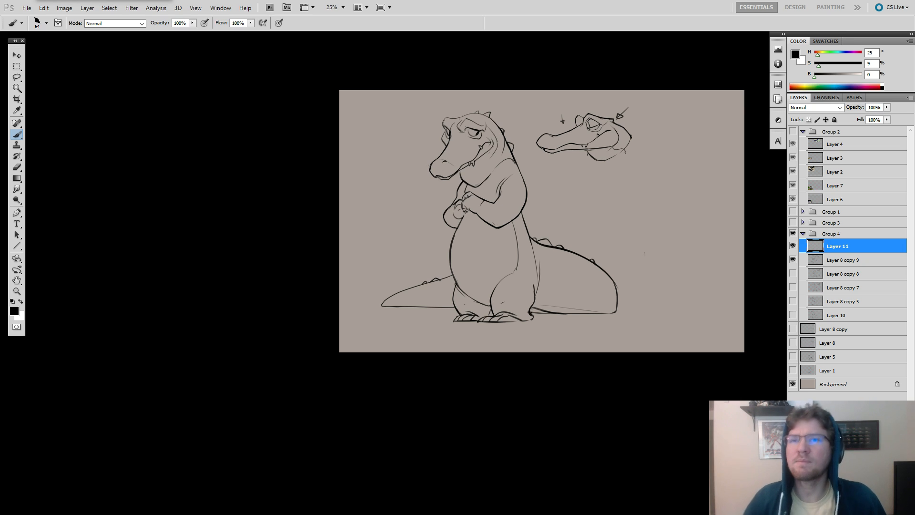
Check which layer holds the stray dark mark on the tail's upper ridge, and erase it.
key("alt+Tab")
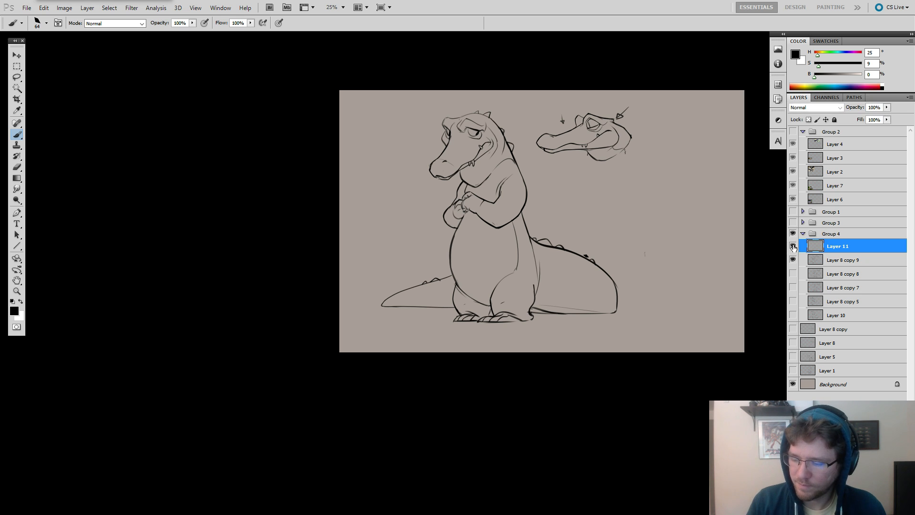
left_click(792, 260)
left_click(792, 260)
left_click(792, 246)
left_click(792, 246)
left_click_drag(623, 307, 549, 320)
left_click(555, 275, "ctrl")
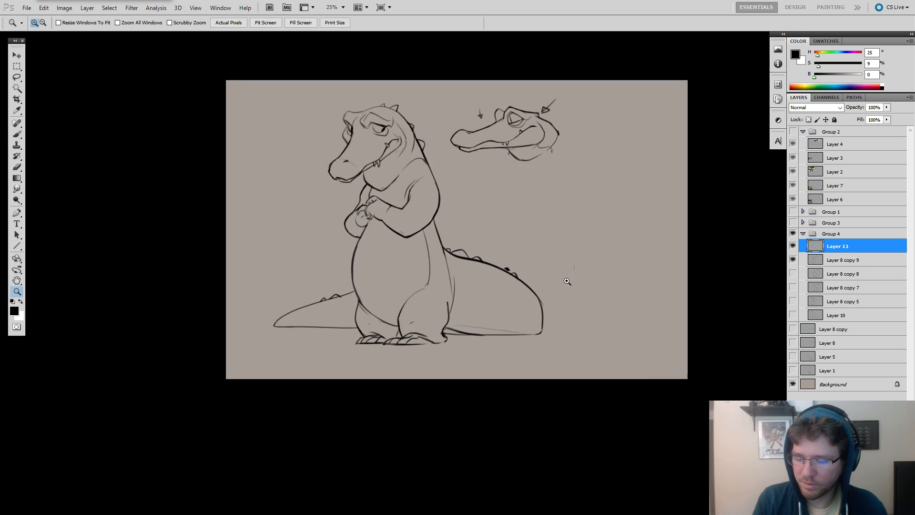
key("e")
mouse_move(500, 272)
left_mouse_down()
mouse_move(549, 267)
mouse_move(592, 279)
left_mouse_up()
key("b")
Toggle the new layer and the line-art layer beneath it off and on to check what each contains.
left_click(792, 246)
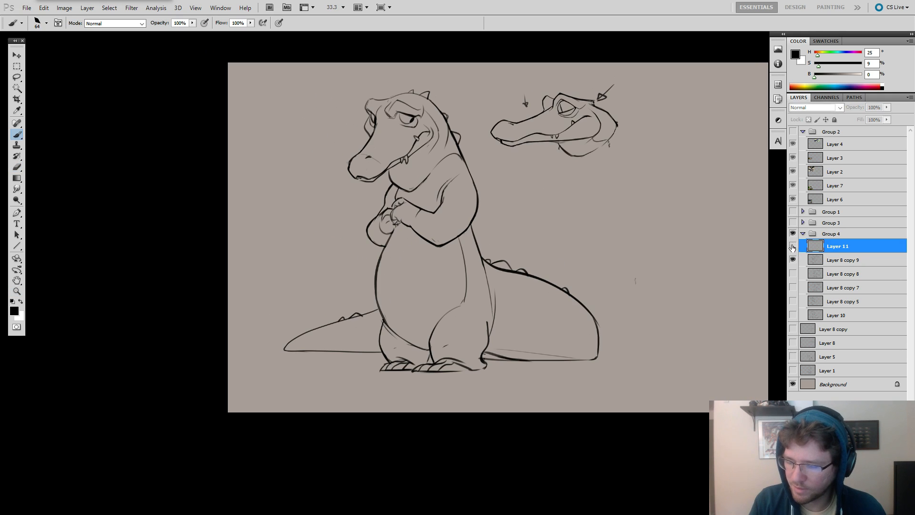
left_click(792, 247)
left_click(792, 247)
left_click(791, 247)
left_click(792, 260)
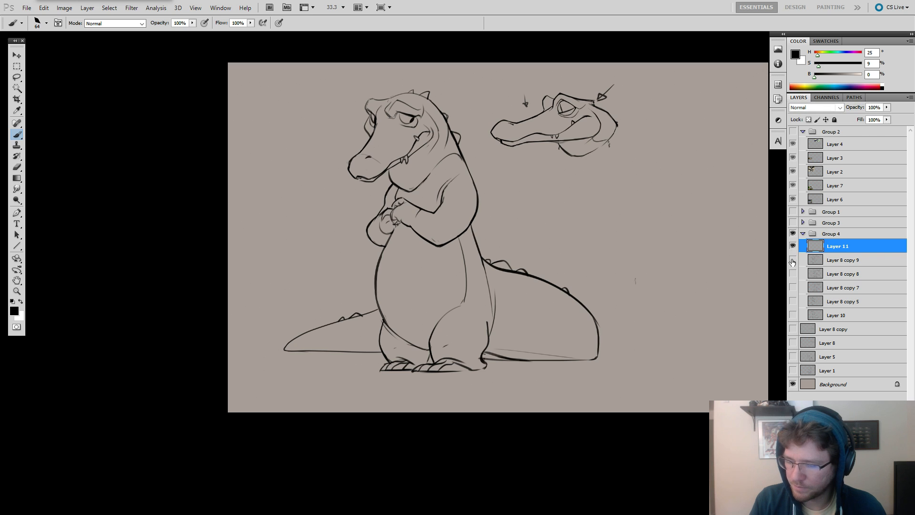
left_click(792, 259)
left_click(792, 246)
left_click(792, 246)
left_click_drag(574, 287, 546, 302)
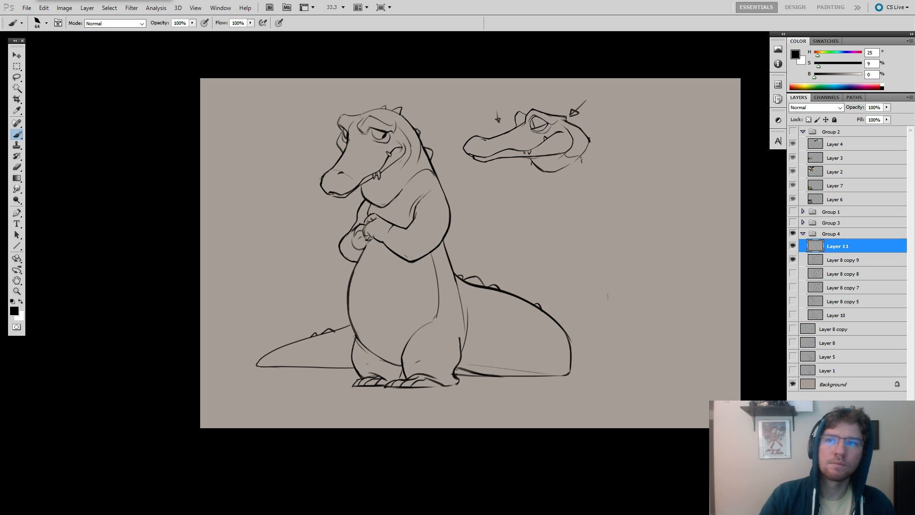
Reduce the brush to 21 px and rough in a vest's shoulder line and front edge over the standing crocodile's chest.
left_click_drag(475, 228, 423, 253)
key("ctrl+z")
left_click_drag(494, 258, 543, 259)
right_click(466, 195)
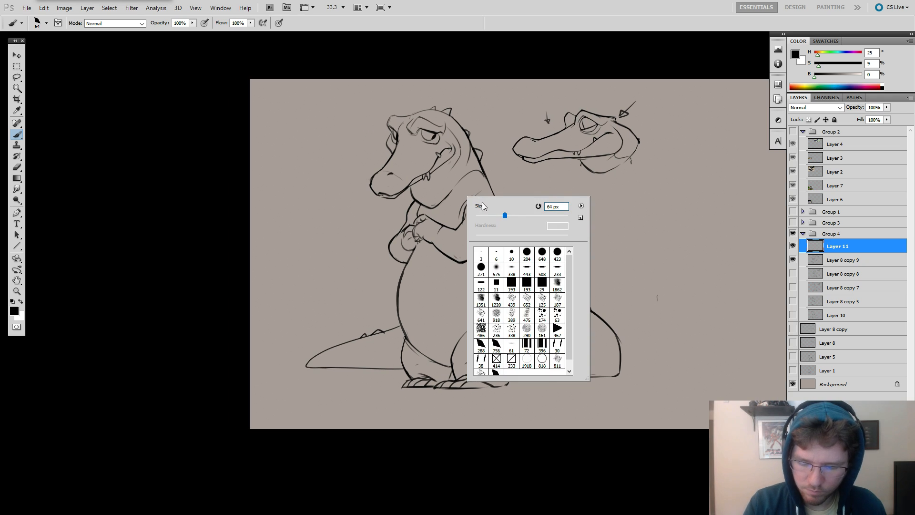
left_click(484, 214)
left_click_drag(427, 215, 462, 176)
key("ctrl+z")
left_click_drag(439, 213, 466, 180)
key("ctrl+z")
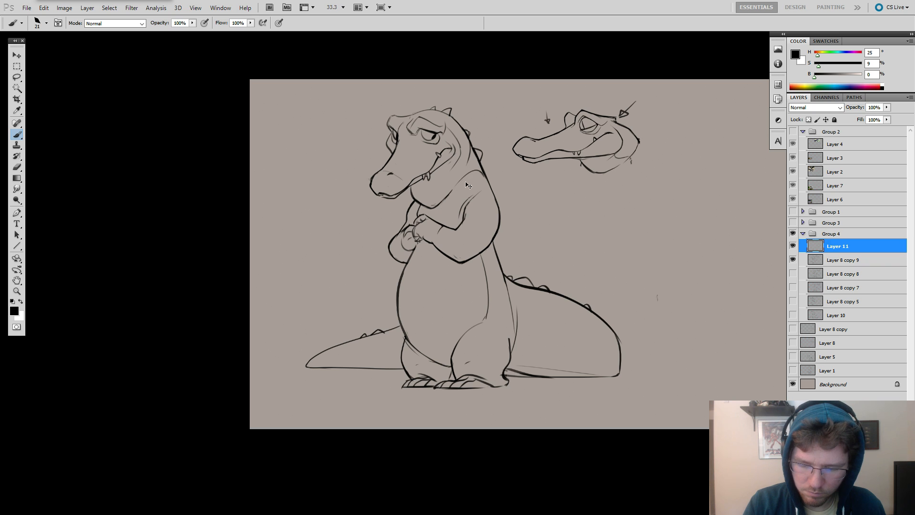
key("ctrl+z")
mouse_move(444, 212)
left_mouse_down()
mouse_move(470, 178)
mouse_move(442, 210)
left_mouse_up()
key("ctrl+z")
left_click_drag(481, 173, 439, 219)
key("ctrl+z")
key("ctrl+z")
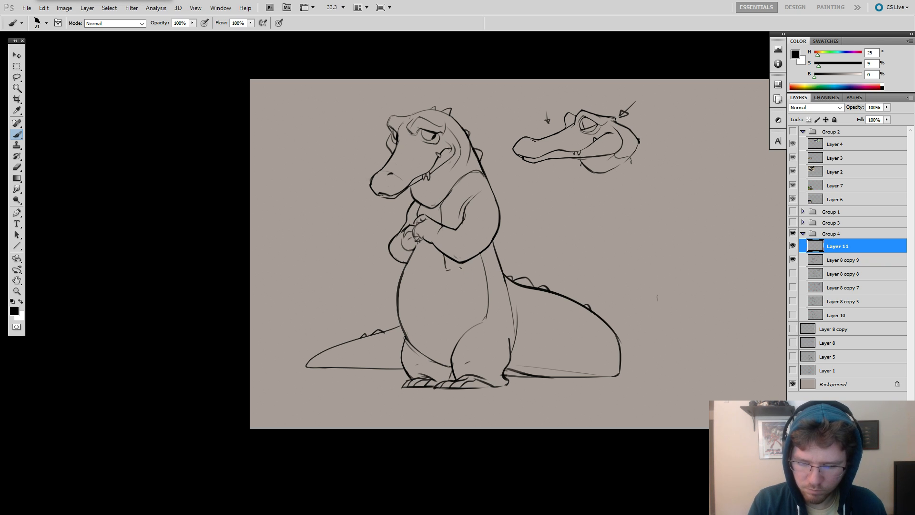
Draw the vest's lower hem beneath the folded near arm and a short far edge below the other elbow.
left_click_drag(445, 270, 501, 256)
key("ctrl+z")
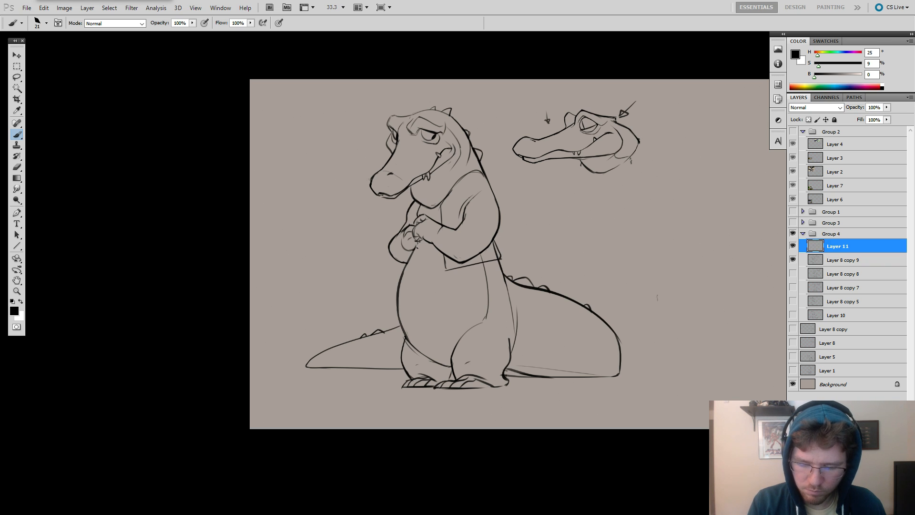
left_click_drag(412, 248, 402, 272)
key("ctrl+z")
left_click_drag(515, 208, 521, 217)
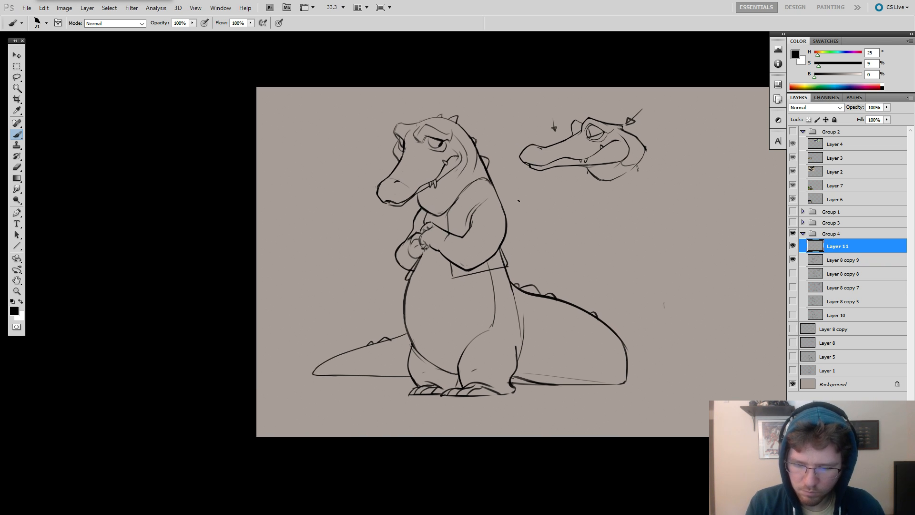
Draw a rolled sleeve cuff as two curved lines wrapping around the near forearm, undoing poor strokes.
mouse_move(464, 237)
left_mouse_down()
mouse_move(482, 262)
mouse_move(493, 243)
mouse_move(476, 250)
mouse_move(478, 263)
left_mouse_up()
key("ctrl+z")
key("ctrl+z")
key("ctrl+z")
right_click(468, 231)
key("ctrl+z")
key("ctrl+z")
key("ctrl+z")
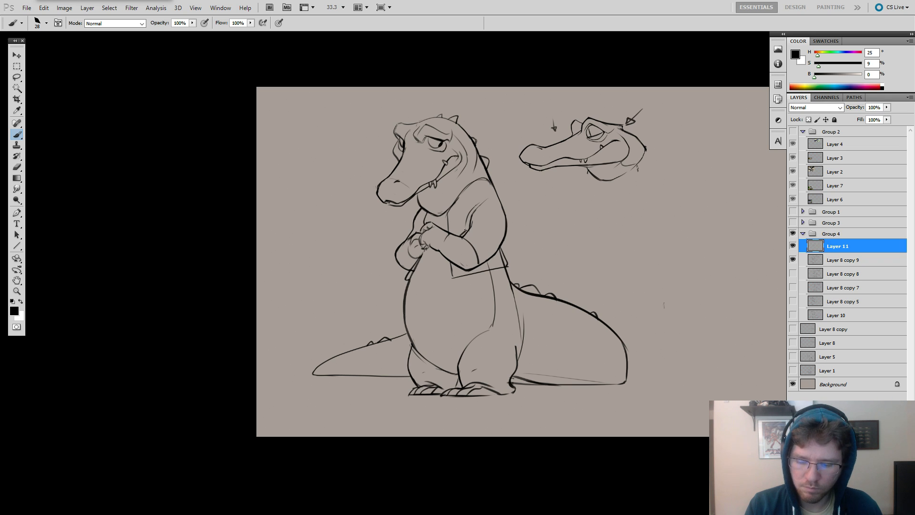
left_click_drag(466, 230, 489, 260)
key("ctrl+z")
left_click_drag(466, 231, 488, 262)
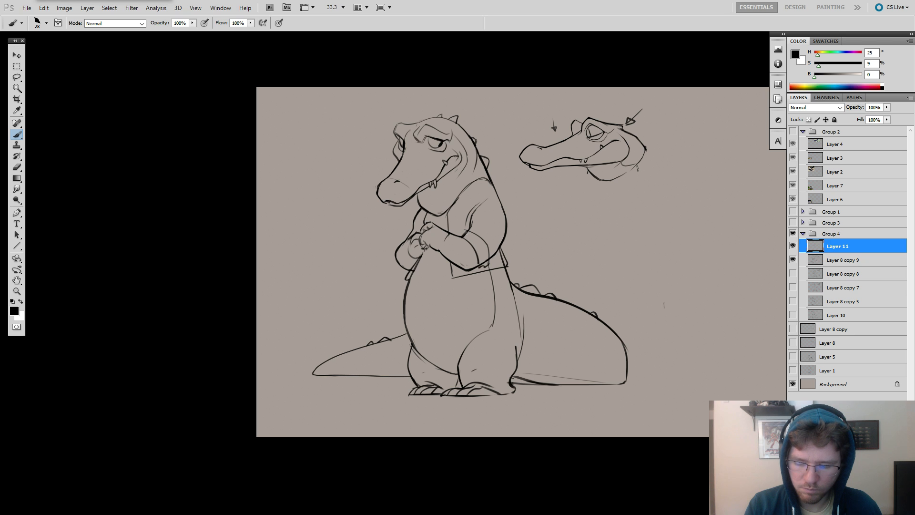
Draw the vest's curved armhole seam around the top of the near shoulder.
key("f")
key("f")
mouse_move(496, 222)
left_mouse_down()
mouse_move(596, 196)
mouse_move(573, 183)
left_mouse_up()
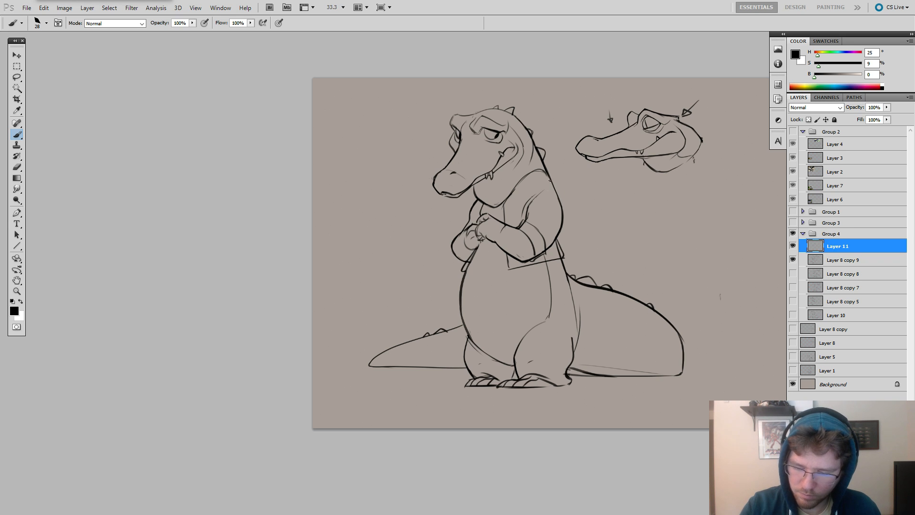
left_click_drag(556, 191, 528, 209)
key("ctrl+z")
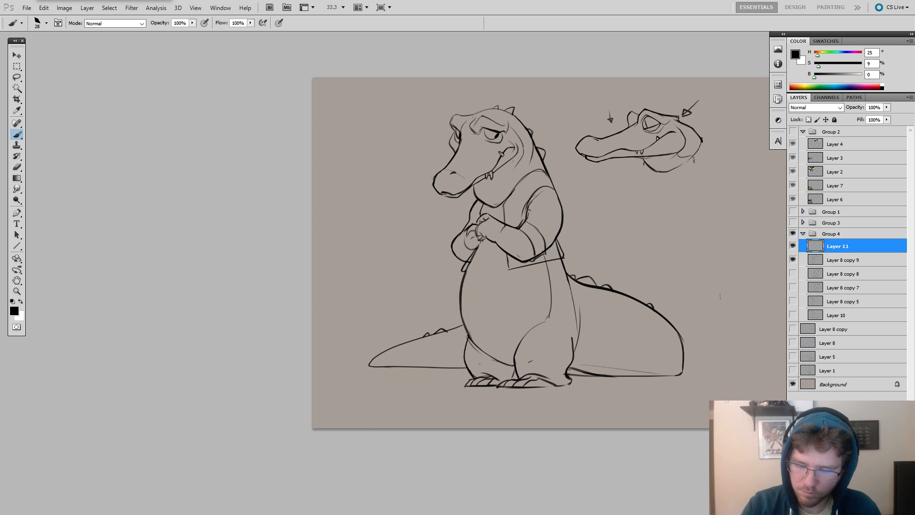
key("ctrl+z")
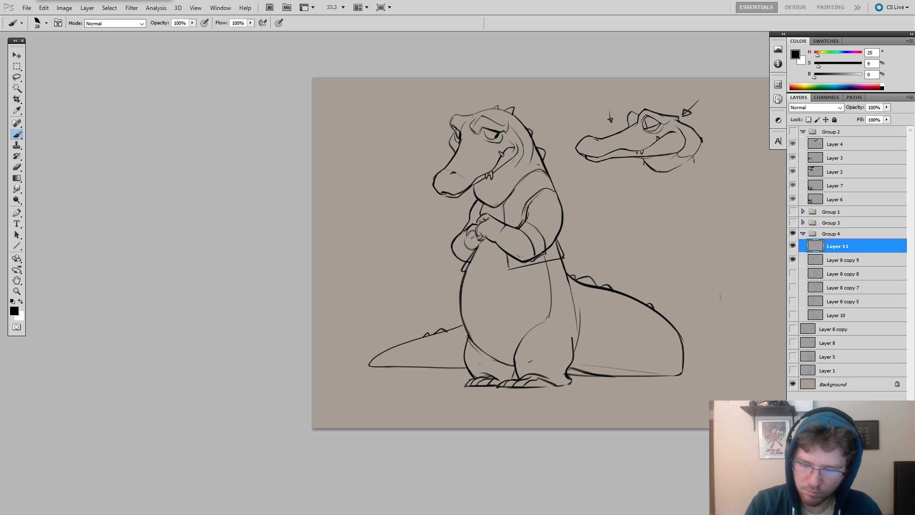
mouse_move(475, 188)
left_mouse_down()
mouse_move(461, 203)
mouse_move(476, 203)
left_mouse_up()
key("ctrl+z")
Clean up the vest's neckline with the Eraser and draw a collar with a notched lapel down the chest.
key("ctrl+z")
key("e")
mouse_move(524, 181)
left_mouse_down()
mouse_move(510, 195)
mouse_move(538, 170)
left_mouse_up()
key("b")
mouse_move(516, 206)
left_mouse_down()
mouse_move(543, 169)
mouse_move(495, 220)
left_mouse_up()
key("ctrl+z")
left_click_drag(533, 173, 494, 217)
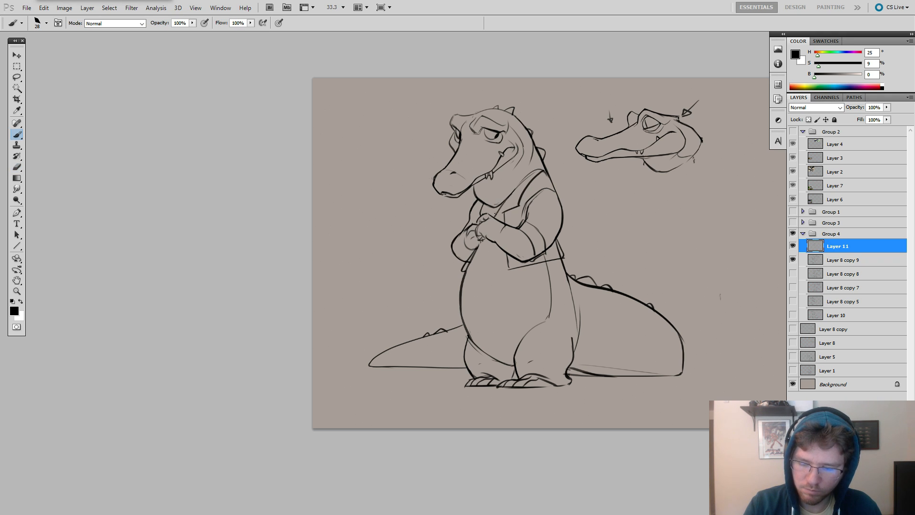
key("ctrl+z")
Draw a longer, pointed vest front below the folded arms and add the matching far edge beside the belly.
key("e")
key("b")
mouse_move(492, 240)
left_mouse_down()
mouse_move(492, 283)
mouse_move(536, 277)
mouse_move(560, 261)
left_mouse_up()
left_click_drag(481, 243, 466, 288)
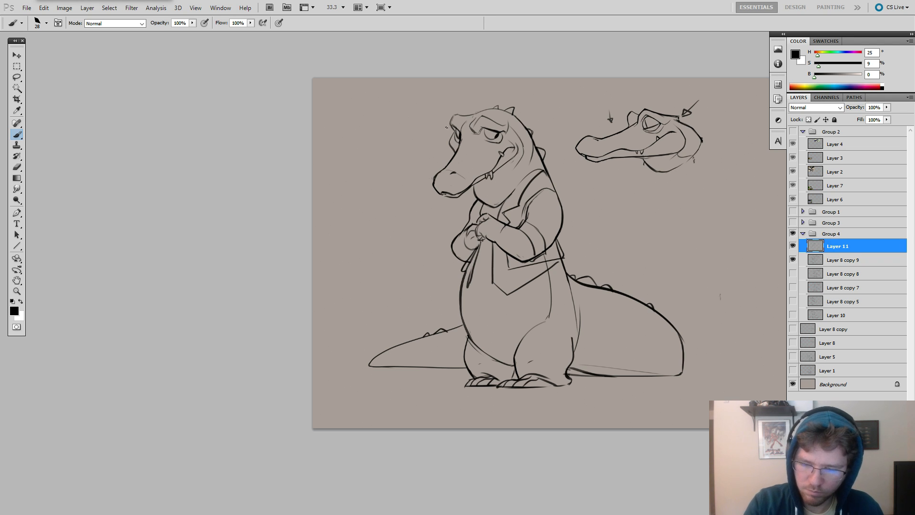
mouse_move(448, 118)
left_mouse_down()
mouse_move(458, 81)
mouse_move(556, 106)
mouse_move(560, 136)
left_mouse_up()
key("ctrl+z")
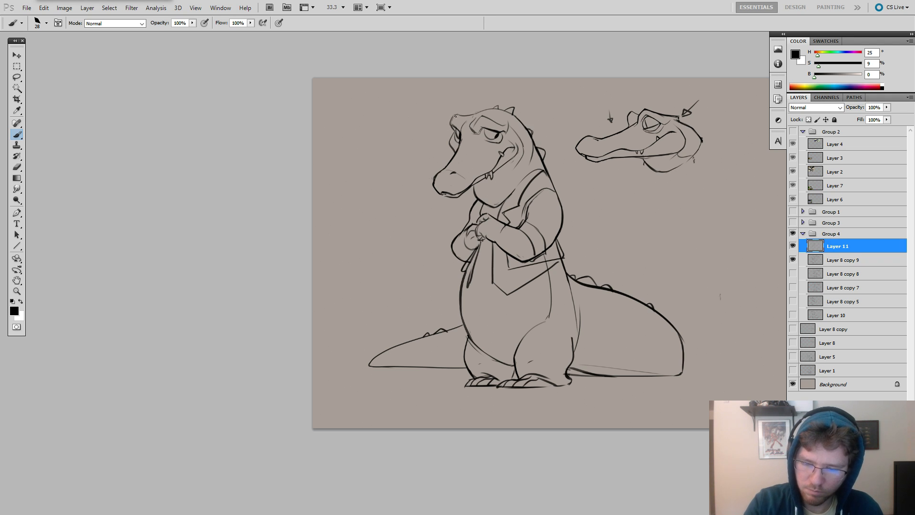
mouse_move(436, 107)
left_mouse_down()
mouse_move(469, 96)
mouse_move(562, 119)
mouse_move(527, 140)
left_mouse_up()
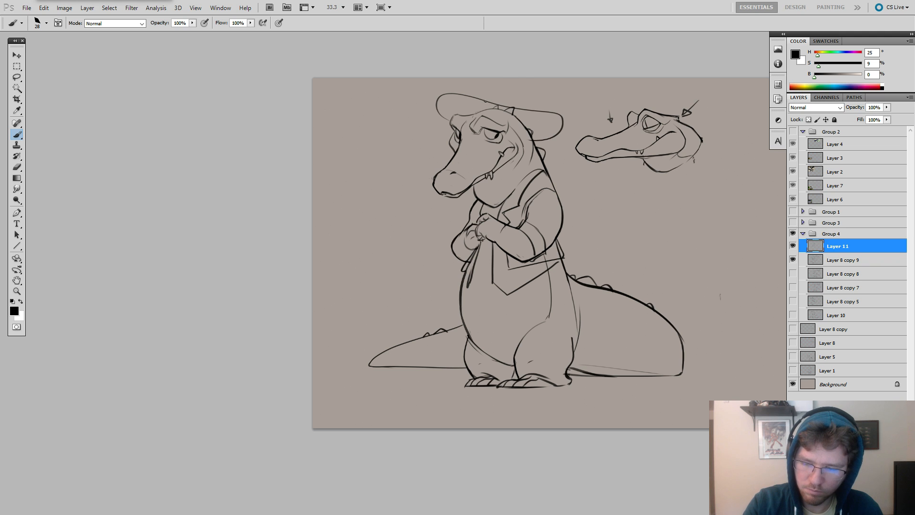
left_click_drag(482, 101, 534, 100)
key("ctrl+alt+z")
key("ctrl+alt+z")
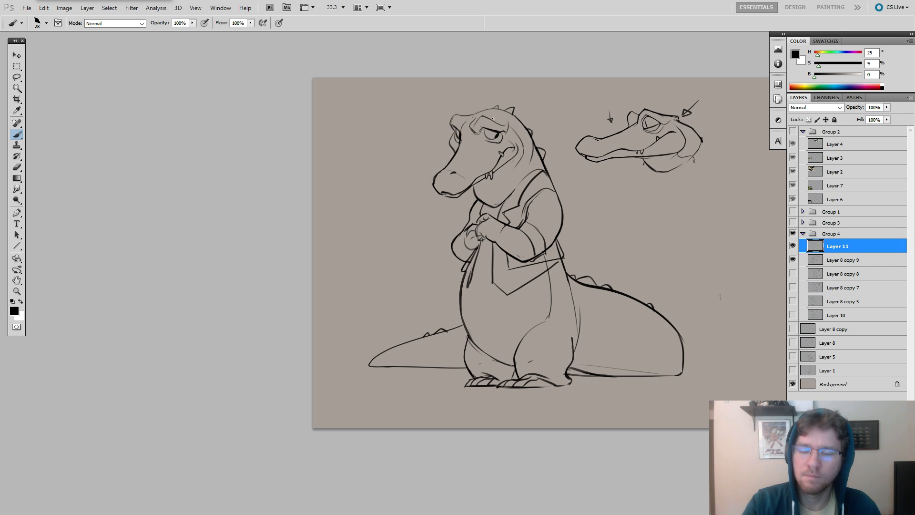
Sketch a cowboy hat on the crocodile's head with a curled-up brim and a rounded crown, undoing poor crown strokes.
key("alt+Tab")
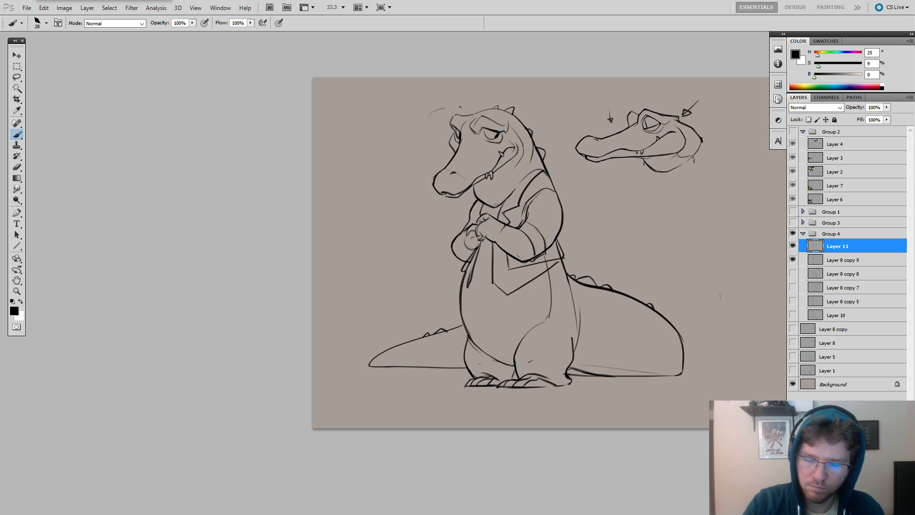
left_click_drag(472, 115, 519, 127)
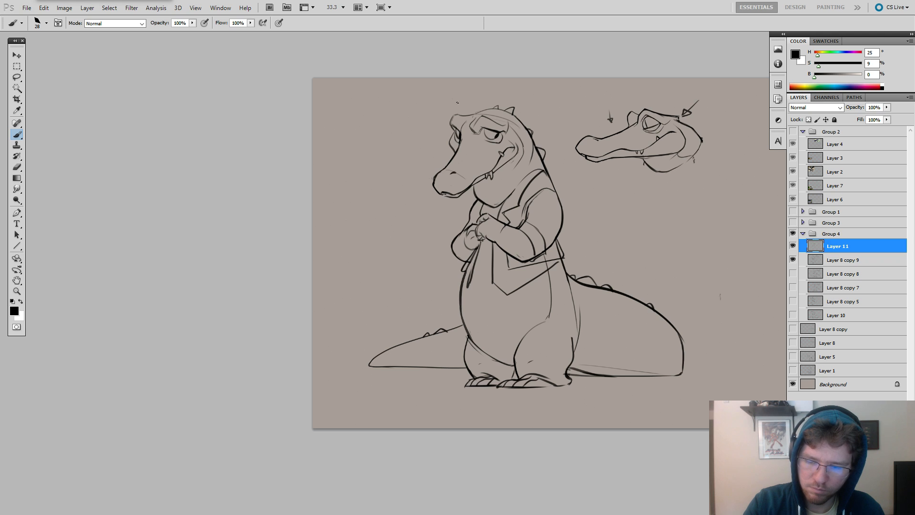
mouse_move(458, 102)
left_mouse_down()
mouse_move(559, 106)
mouse_move(545, 138)
left_mouse_up()
mouse_move(475, 107)
left_mouse_down()
mouse_move(455, 86)
mouse_move(435, 115)
mouse_move(480, 79)
left_mouse_up()
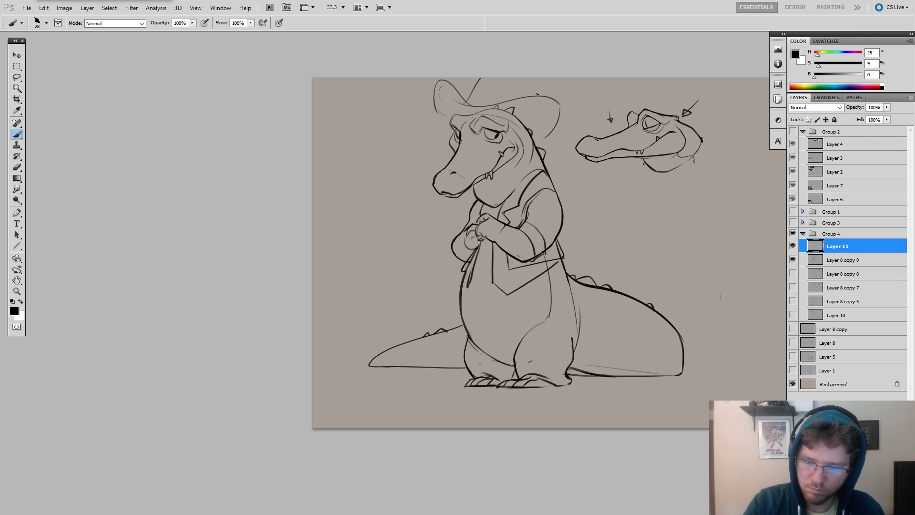
key("ctrl+z")
mouse_move(526, 97)
left_mouse_down()
mouse_move(514, 82)
mouse_move(472, 95)
mouse_move(533, 98)
mouse_move(517, 83)
mouse_move(471, 104)
left_mouse_up()
key("ctrl+z")
key("ctrl+z")
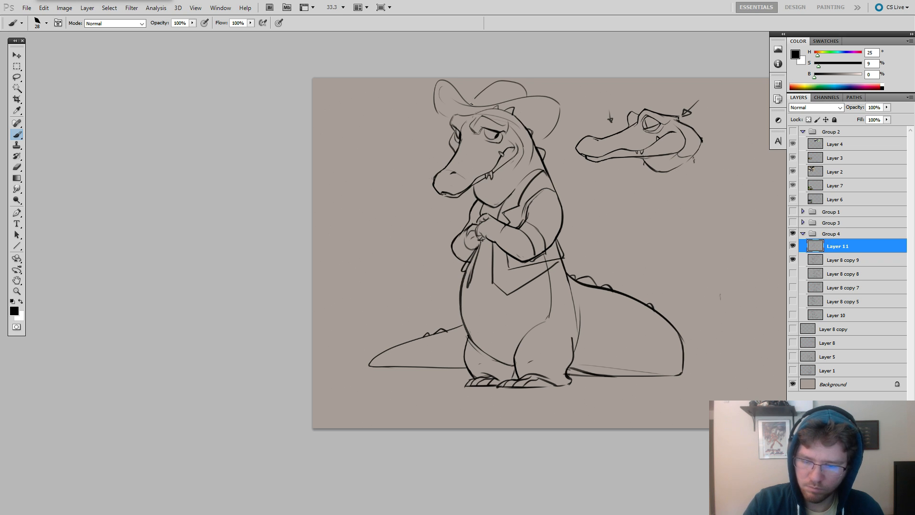
Extend the canvas slightly upward above the hat with the Crop tool.
left_click_drag(587, 196, 574, 159)
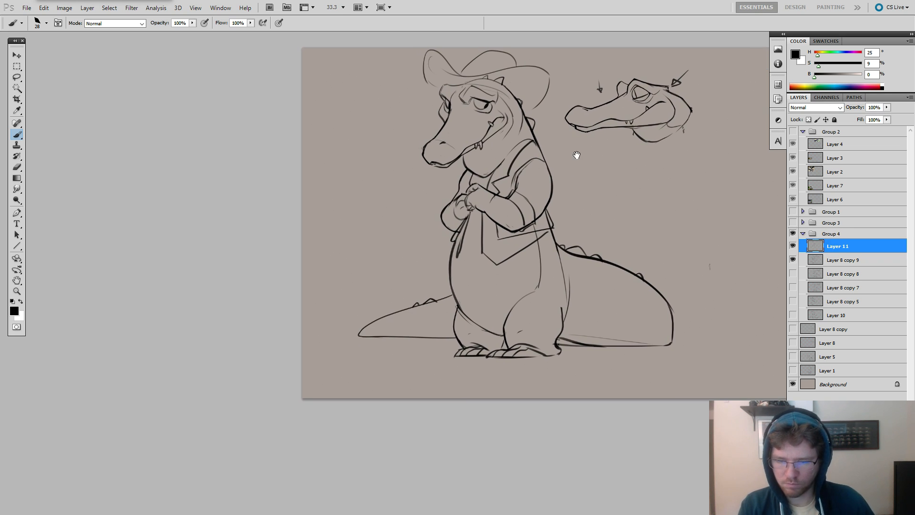
left_click_drag(677, 185, 643, 224)
key("c")
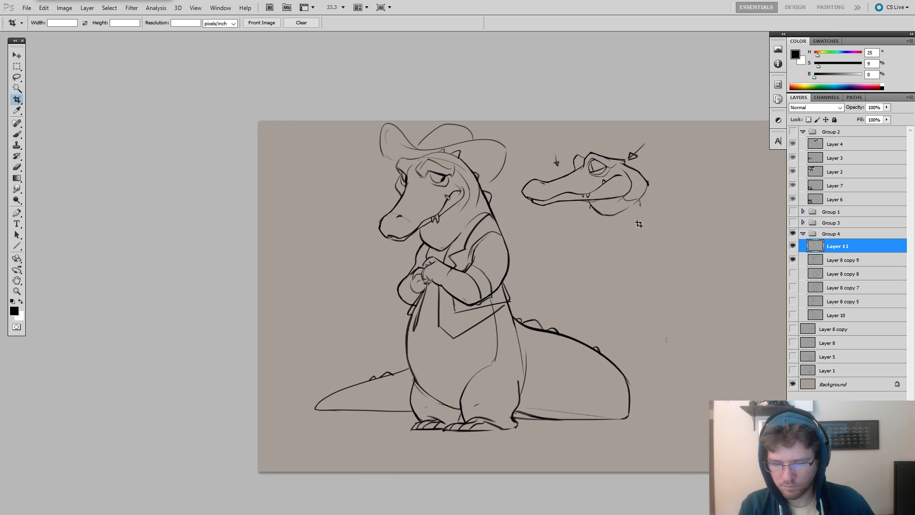
left_click_drag(258, 120, 808, 512)
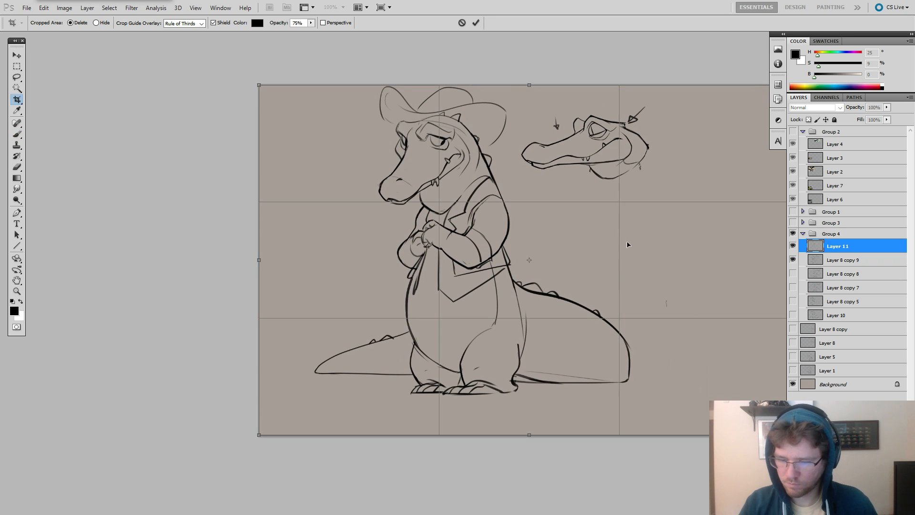
left_click_drag(530, 86, 529, 67)
key("Return")
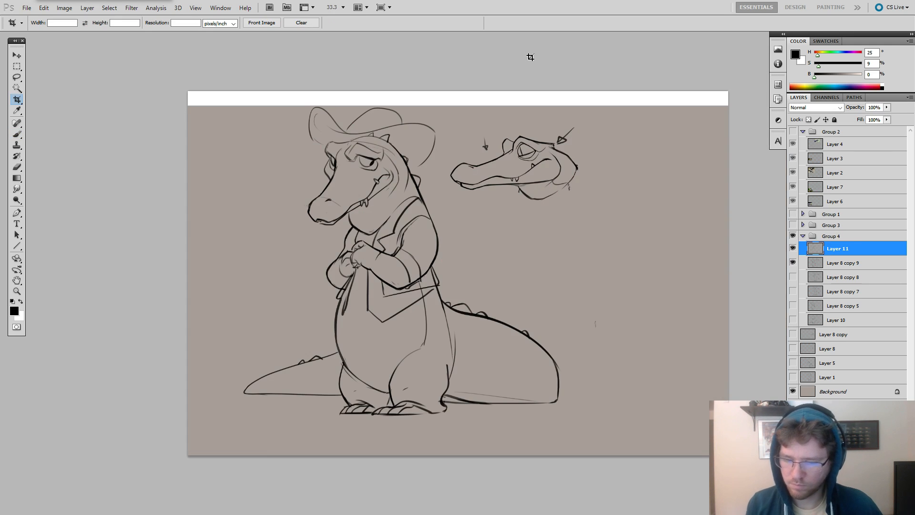
Fill the added white strip on the Background layer with the canvas's own grey-brown color.
key("g")
left_click(822, 391)
left_click(636, 312, "alt")
key("alt+BackSpace")
key("b")
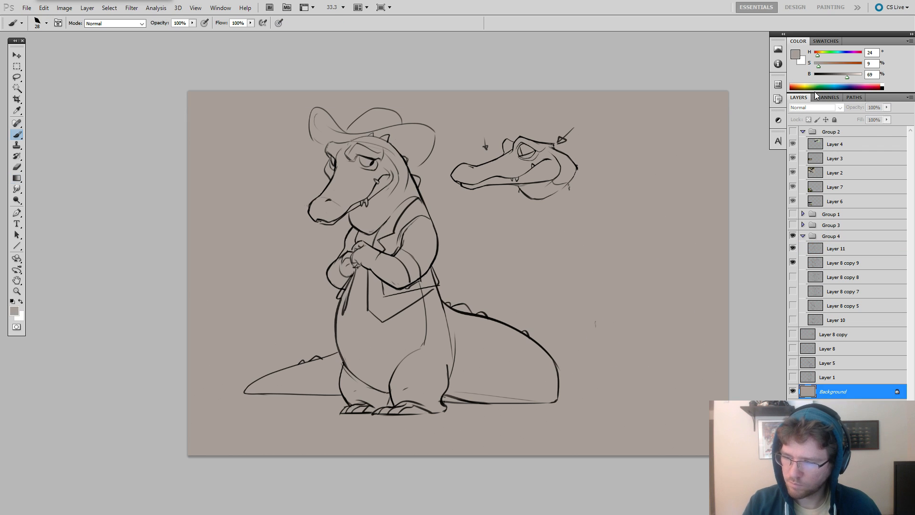
Reset the drawing color to black, compare the sketch with and without the costume layer, and make Layer 11 active.
left_click(814, 74)
left_click(814, 65)
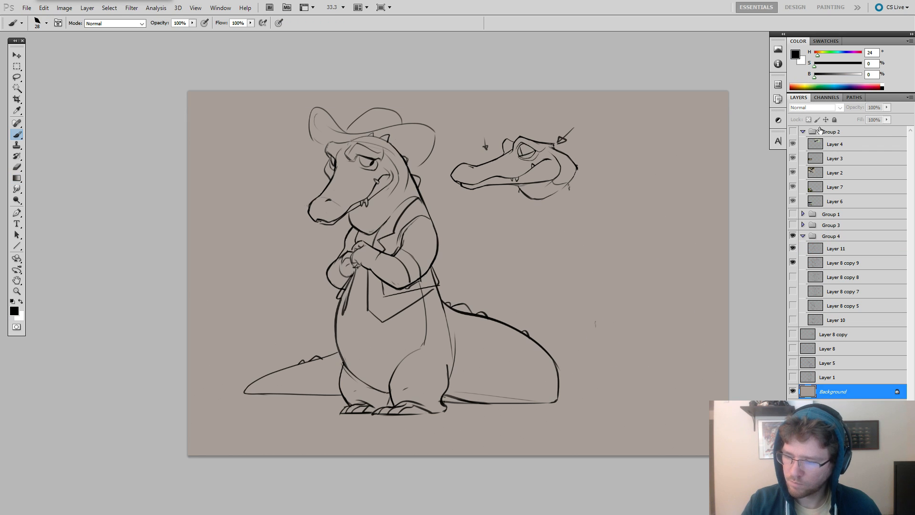
left_click(792, 263)
left_click(792, 262)
left_click(792, 248)
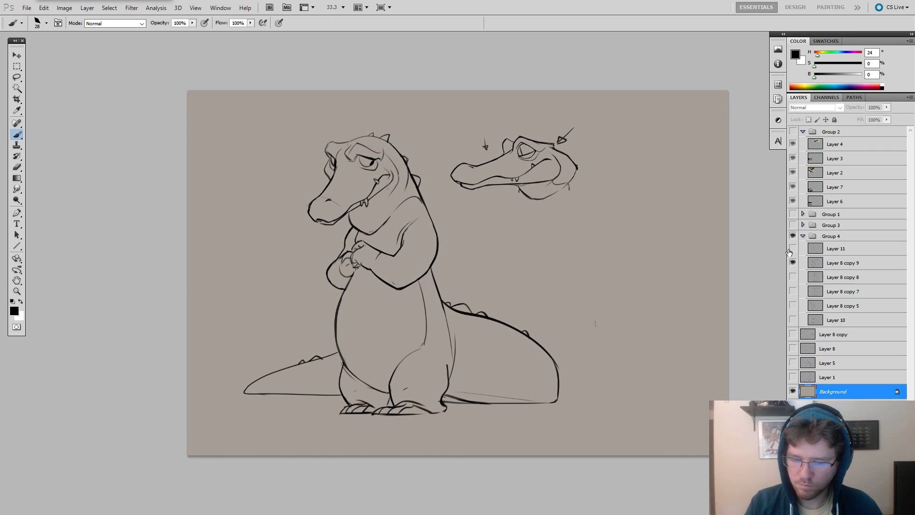
left_click(800, 249)
Tighten the hat brim's front edge above the brow with the Brush and Eraser.
left_click_drag(360, 142, 413, 167)
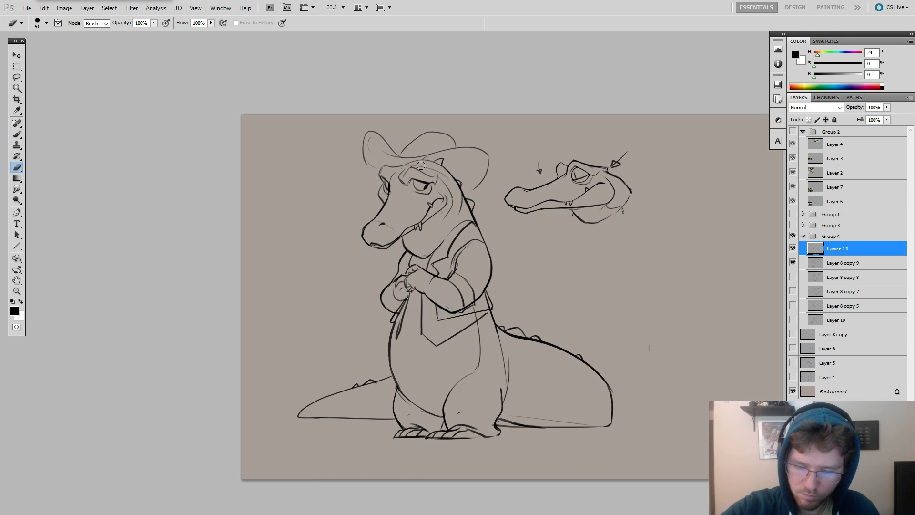
key("e")
key("b")
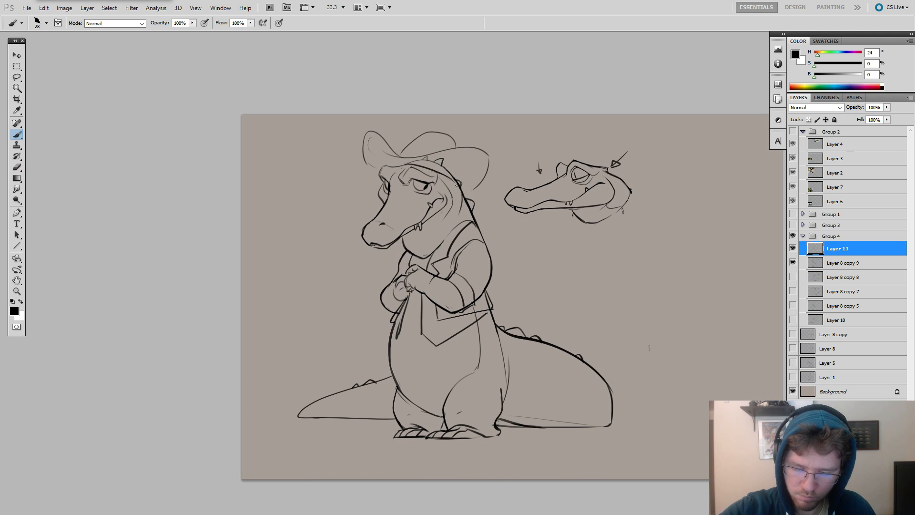
key("e")
mouse_move(393, 155)
left_mouse_down()
mouse_move(385, 154)
mouse_move(404, 158)
left_mouse_up()
key("b")
key("ctrl+z")
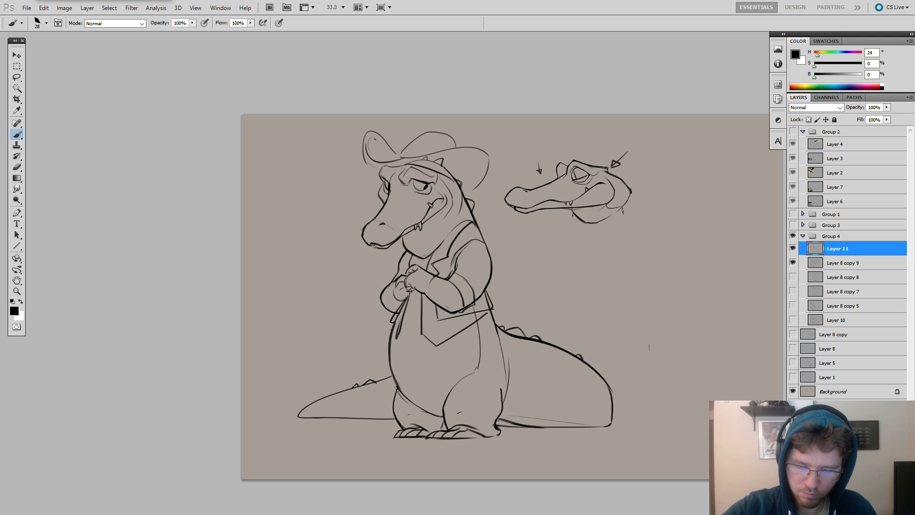
key("ctrl+z")
Redraw the hat's crown as a taller rounded dome rising from the brim, cleaning up the old lines.
mouse_move(373, 133)
left_mouse_down()
mouse_move(388, 159)
mouse_move(433, 155)
mouse_move(419, 136)
mouse_move(438, 132)
mouse_move(463, 152)
left_mouse_up()
key("e")
key("b")
key("e")
key("b")
key("ctrl+z")
left_click_drag(399, 154, 455, 145)
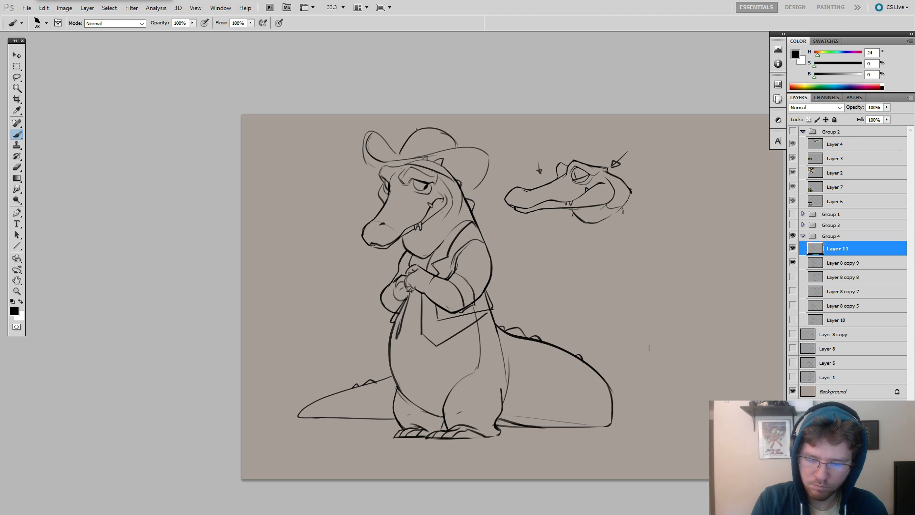
Erase both ends of the hat brim and redraw them as a pointed far curl and a large rounded near curl.
key("e")
left_click_drag(370, 129, 363, 166)
key("b")
key("e")
left_click_drag(482, 147, 480, 183)
key("b")
mouse_move(453, 149)
left_mouse_down()
mouse_move(483, 146)
mouse_move(493, 160)
left_mouse_up()
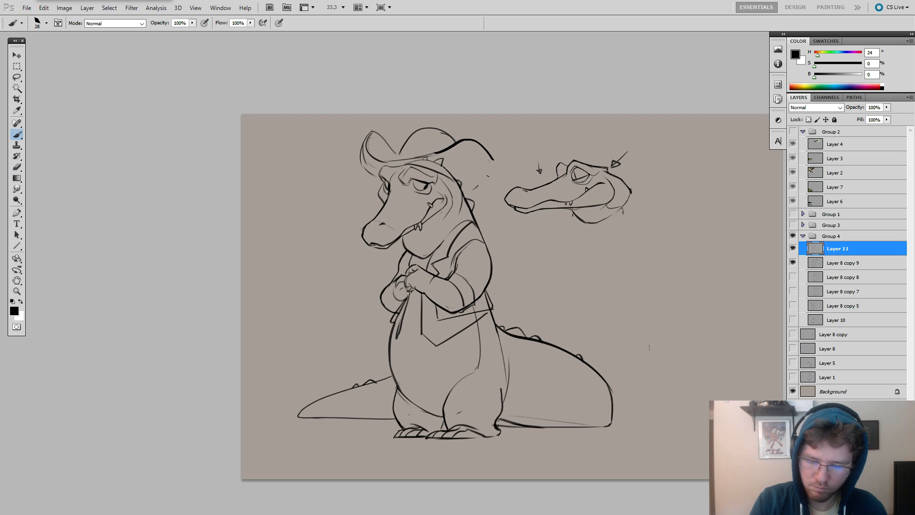
key("b")
left_click_drag(488, 152, 472, 192)
Draw a curved hatband around the base of the crown, undoing poor strokes.
left_click_drag(401, 157, 439, 153)
key("ctrl+z")
key("ctrl+z")
mouse_move(438, 151)
left_mouse_down()
mouse_move(413, 145)
mouse_move(395, 161)
mouse_move(419, 145)
mouse_move(437, 150)
left_mouse_up()
key("ctrl+alt+z")
key("ctrl+alt+z")
Draw fabric fold lines on the near sleeve around the bend of the arm, undoing poor strokes.
left_click_drag(540, 164, 585, 103)
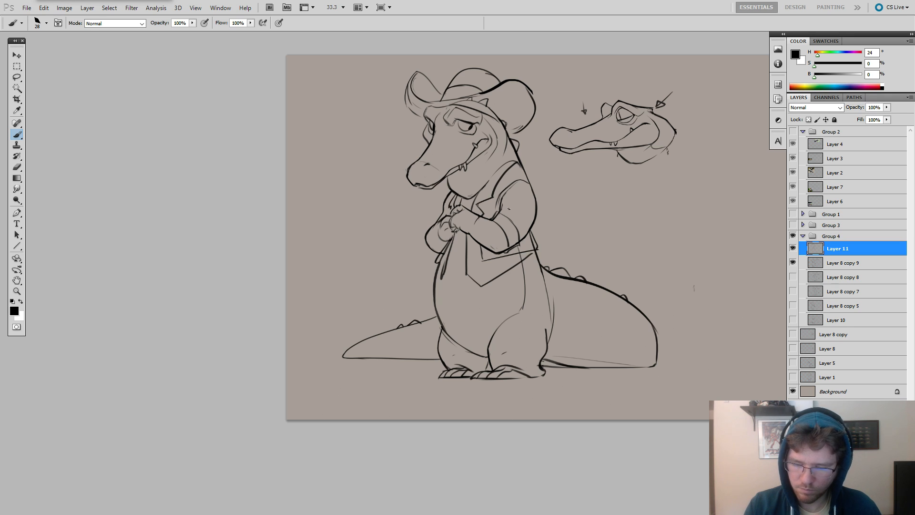
mouse_move(529, 183)
left_mouse_down()
mouse_move(542, 224)
mouse_move(527, 236)
mouse_move(535, 189)
mouse_move(525, 237)
left_mouse_up()
key("ctrl+z")
key("ctrl+z")
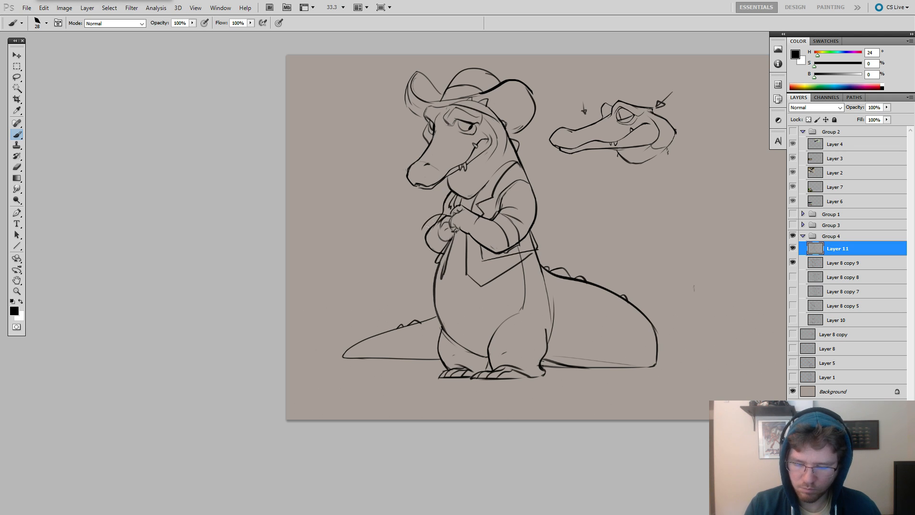
key("ctrl+z")
Draw the far sleeve's cuff and elbow folds, erase its old outline, and add a small button on the near cuff.
mouse_move(443, 214)
left_mouse_down()
mouse_move(427, 222)
mouse_move(431, 254)
left_mouse_up()
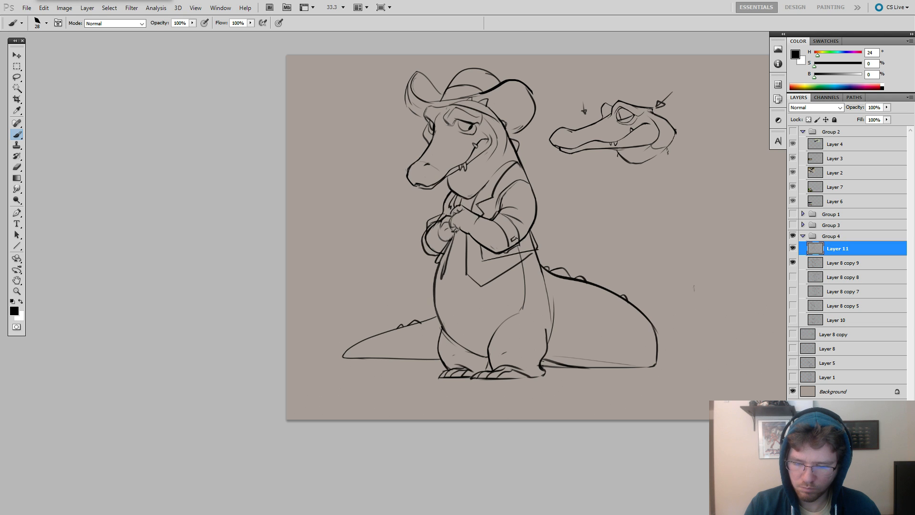
key("e")
mouse_move(423, 240)
left_mouse_down()
mouse_move(434, 256)
mouse_move(445, 242)
mouse_move(421, 247)
mouse_move(438, 255)
left_mouse_up()
key("b")
key("ctrl+alt+z")
key("ctrl+alt+z")
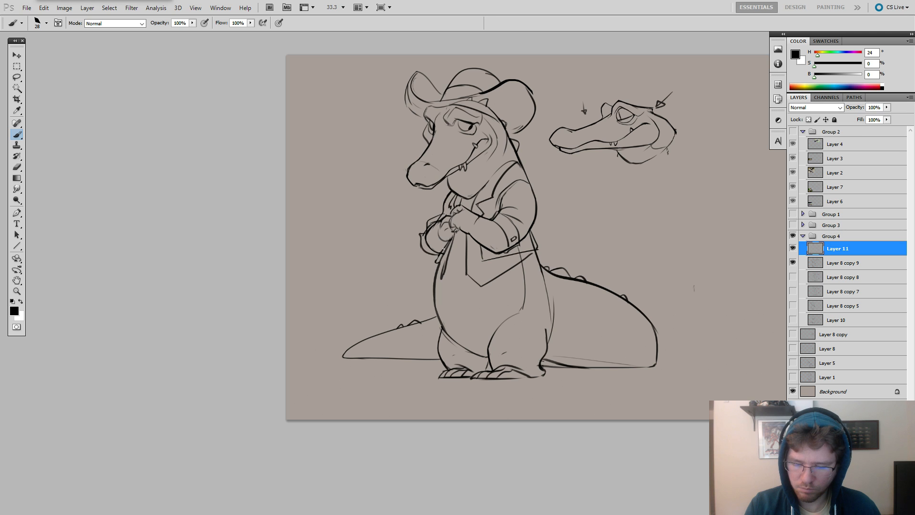
Erase the heavy strokes along the vest's far edge beside the belly and close its lower tip.
left_click_drag(549, 198, 614, 182)
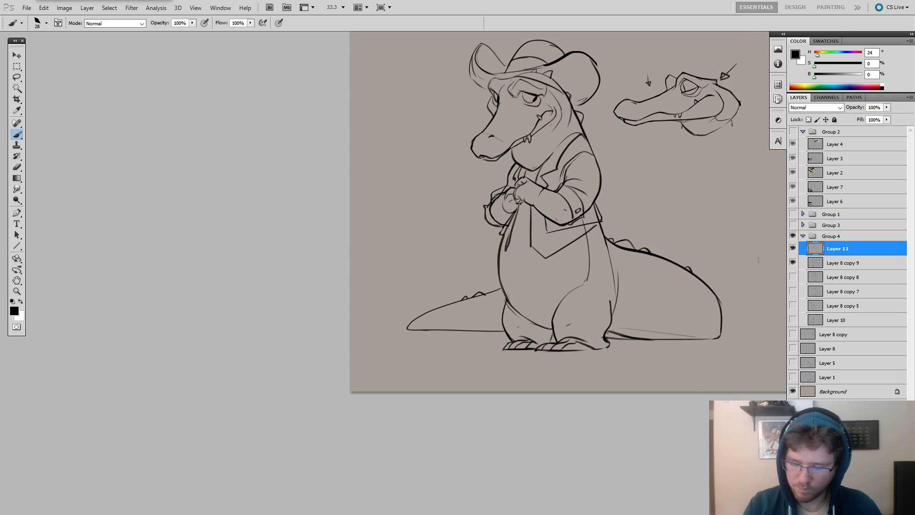
left_click_drag(582, 243, 580, 264)
key("e")
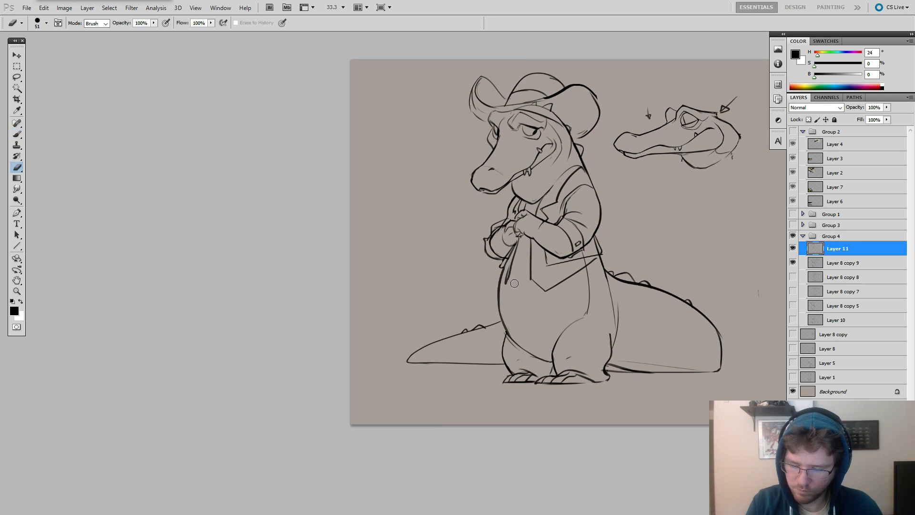
key("b")
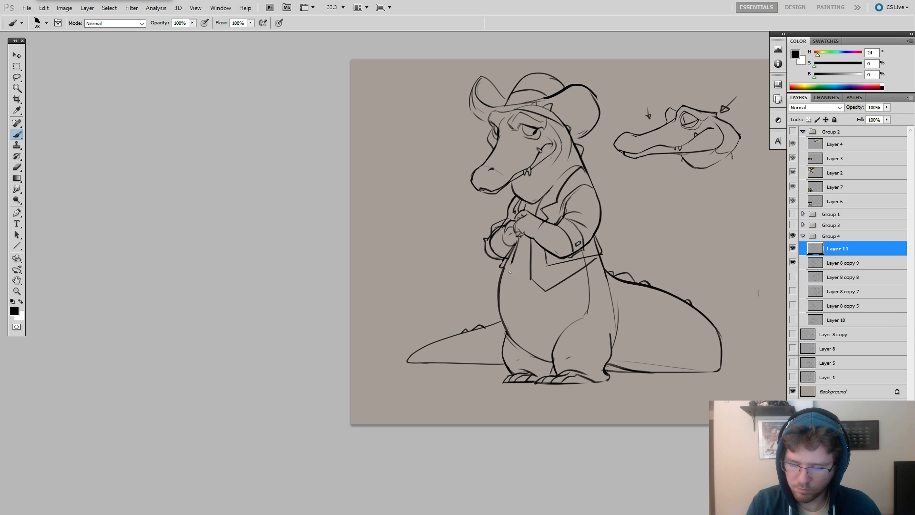
mouse_move(504, 282)
left_mouse_down()
mouse_move(605, 285)
mouse_move(615, 302)
left_mouse_up()
key("ctrl+z")
key("ctrl+z")
Try waistline curves at different heights across the belly, undoing each one.
key("ctrl+z")
mouse_move(498, 287)
left_mouse_down()
mouse_move(578, 316)
mouse_move(610, 312)
left_mouse_up()
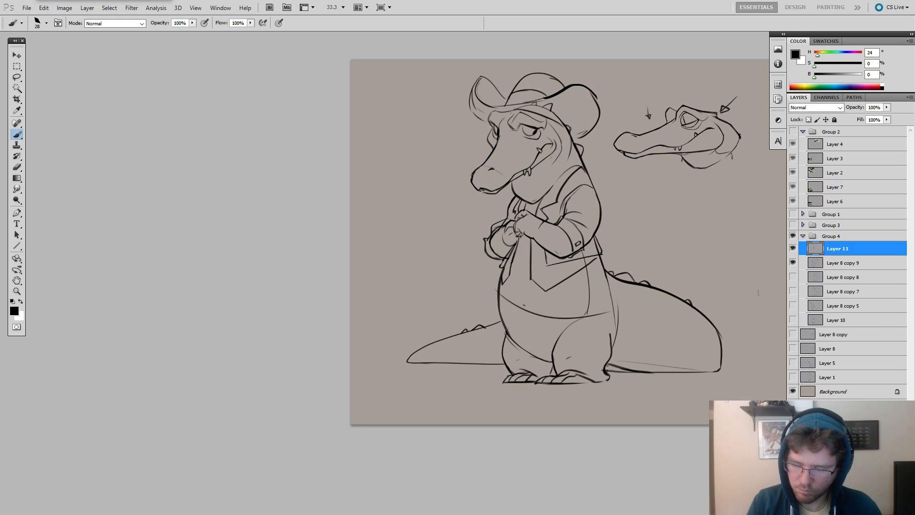
key("ctrl+z")
mouse_move(498, 290)
left_mouse_down()
mouse_move(611, 316)
mouse_move(578, 300)
mouse_move(618, 286)
mouse_move(568, 303)
left_mouse_up()
key("ctrl+z")
key("ctrl+z")
key("ctrl+z")
mouse_move(609, 275)
left_mouse_down()
mouse_move(527, 286)
mouse_move(617, 282)
left_mouse_up()
key("ctrl+z")
key("ctrl+z")
mouse_move(508, 258)
left_mouse_down()
mouse_move(552, 276)
mouse_move(609, 259)
left_mouse_up()
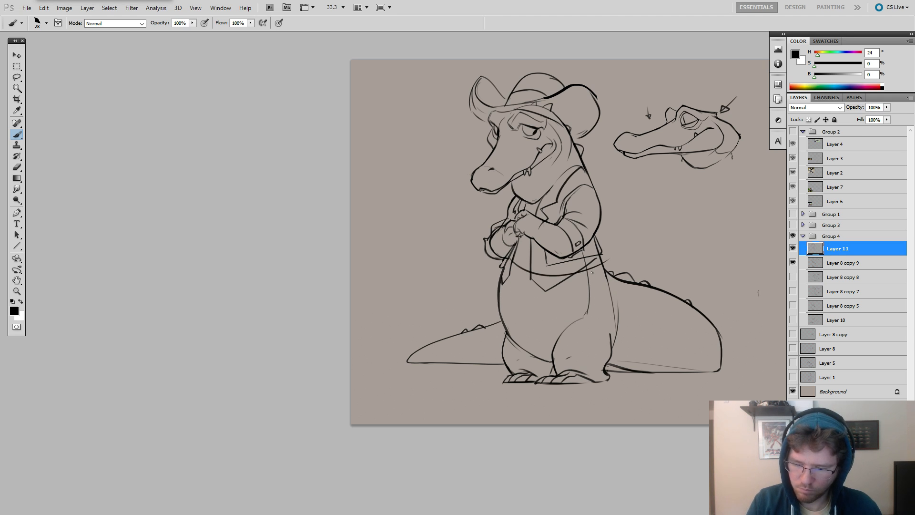
Draw a belt as two roughly parallel curves wrapping around the belly just below the vest.
key("ctrl+z")
mouse_move(504, 263)
left_mouse_down()
mouse_move(604, 266)
mouse_move(500, 282)
mouse_move(603, 291)
left_mouse_up()
key("ctrl+z")
key("ctrl+z")
left_click_drag(493, 279, 590, 296)
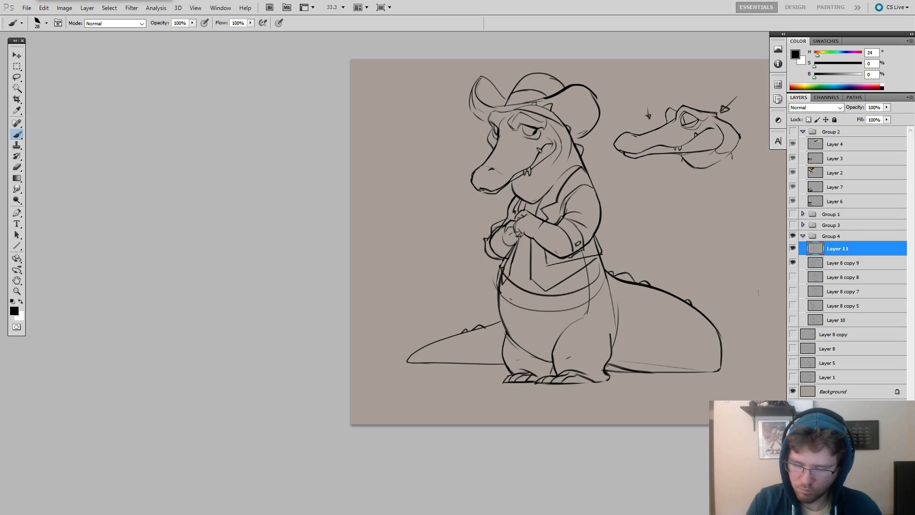
key("e")
key("b")
mouse_move(566, 311)
left_mouse_down()
mouse_move(499, 289)
mouse_move(579, 308)
left_mouse_up()
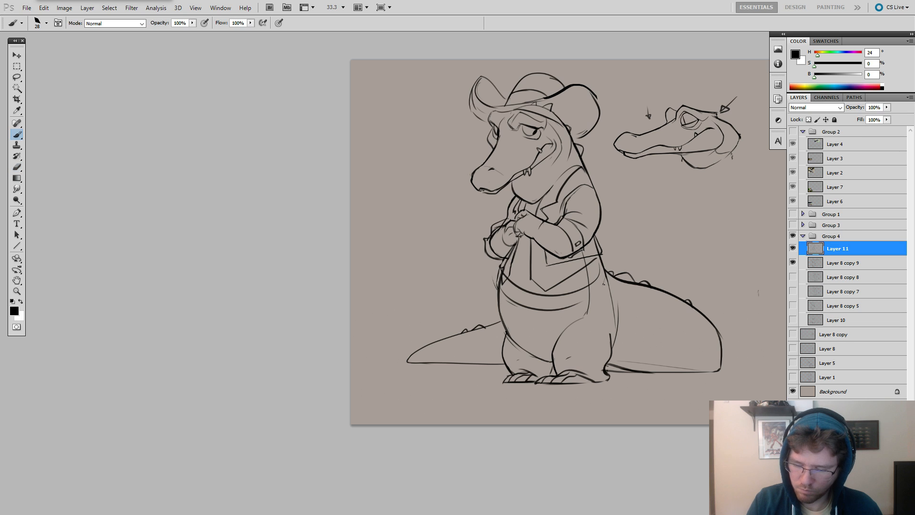
Carry the belt's curves up around the near hip, darken their lines, and clean up the far end with the Eraser.
mouse_move(605, 275)
left_mouse_down()
mouse_move(581, 306)
mouse_move(521, 309)
mouse_move(594, 295)
mouse_move(507, 294)
mouse_move(547, 311)
left_mouse_up()
key("e")
key("b")
key("e")
key("b")
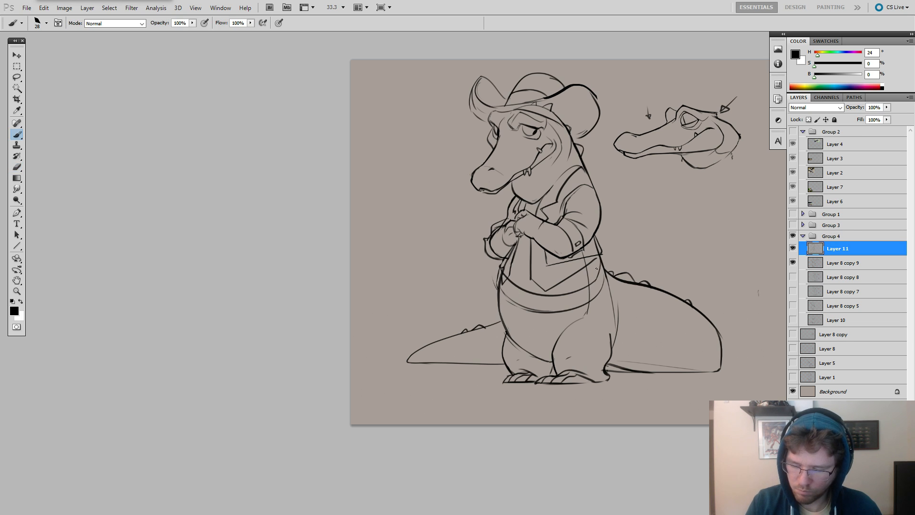
left_click_drag(598, 281, 501, 282)
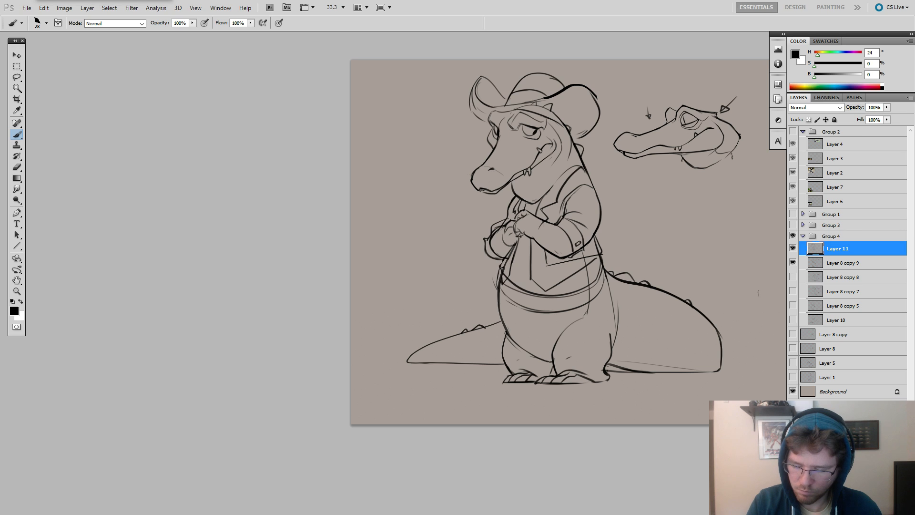
left_click_drag(602, 256, 603, 295)
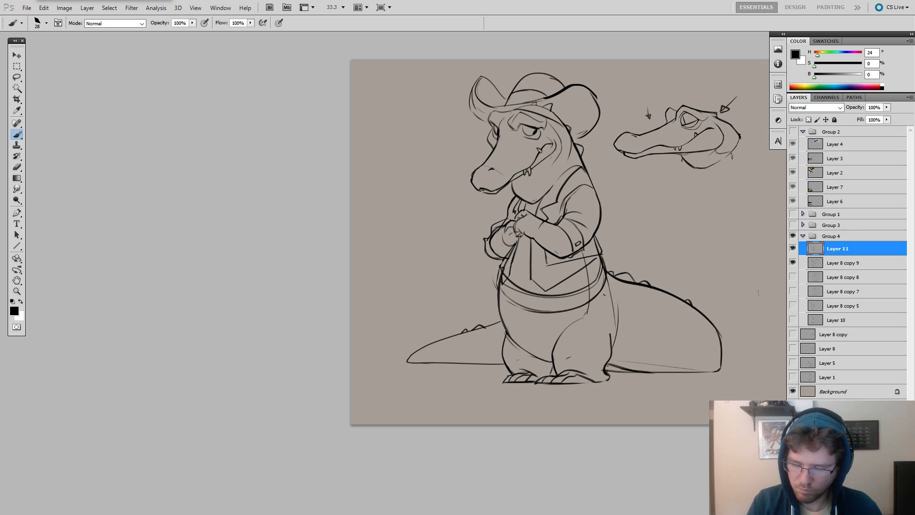
key("e")
mouse_move(505, 285)
left_mouse_down()
mouse_move(498, 272)
mouse_move(502, 289)
left_mouse_up()
key("b")
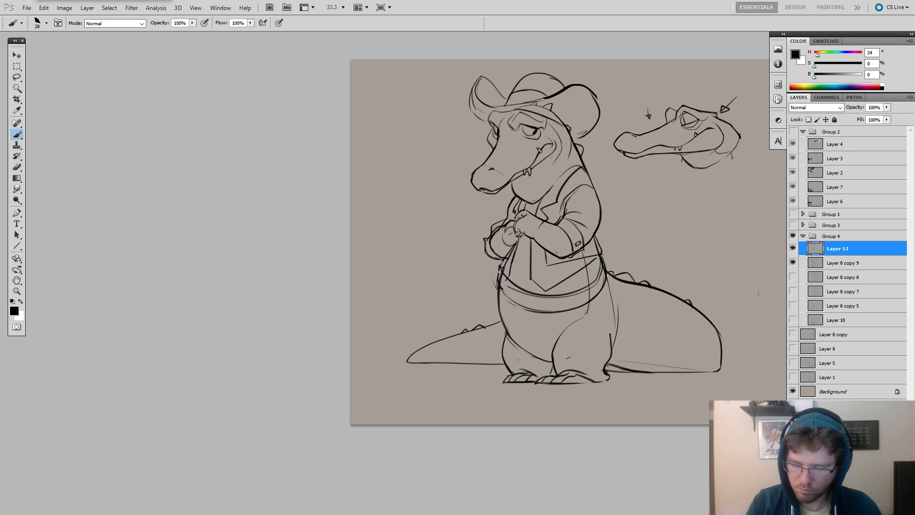
Lasso the near half of the belt and warp it outward so it wraps around the hip.
mouse_move(644, 302)
left_mouse_down()
mouse_move(627, 314)
mouse_move(642, 297)
left_mouse_up()
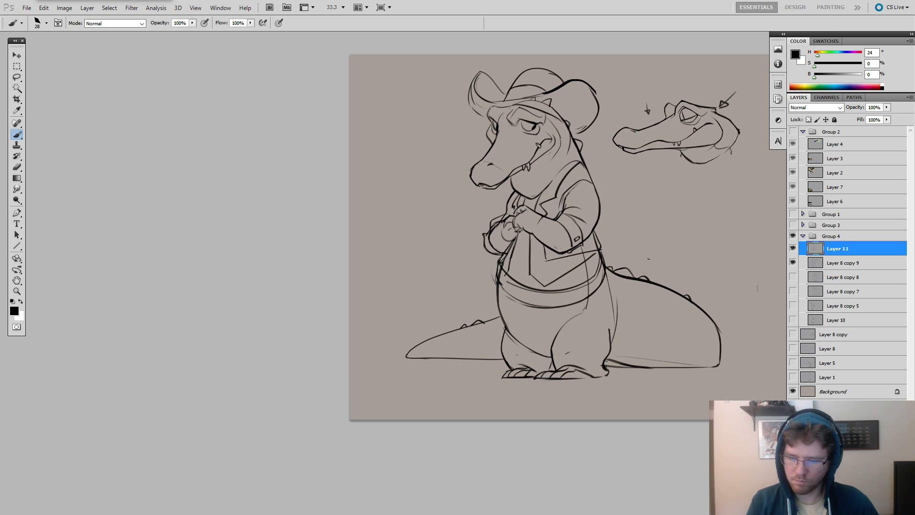
key("l")
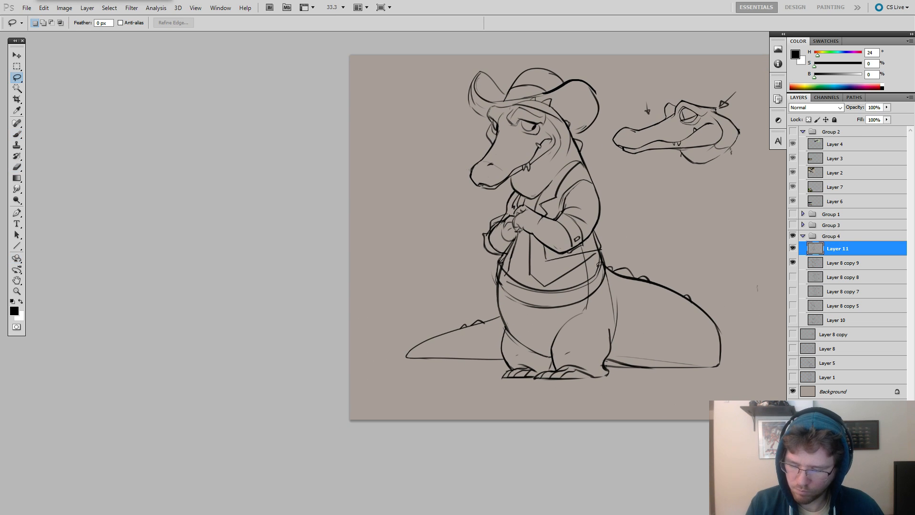
mouse_move(567, 270)
left_mouse_down()
mouse_move(628, 286)
mouse_move(588, 267)
left_mouse_up()
key("ctrl+t")
right_click(602, 262)
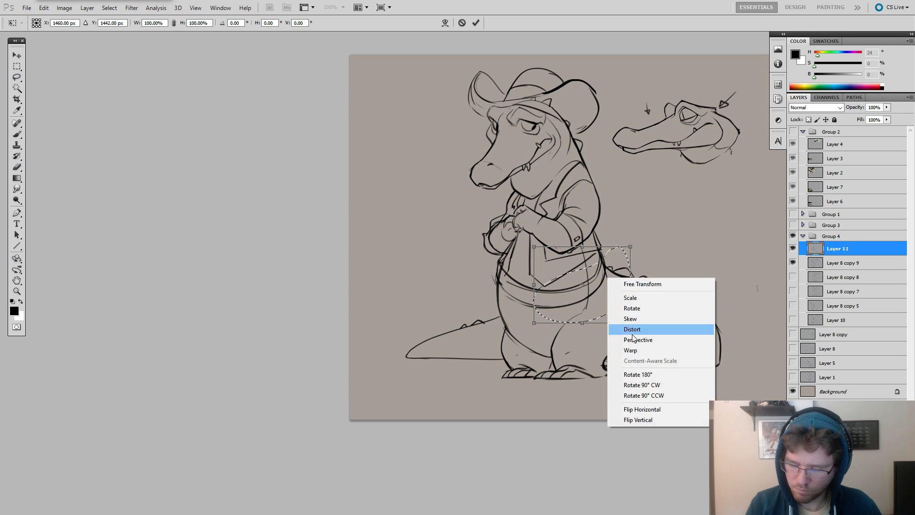
left_click(619, 352)
left_click_drag(604, 300, 622, 301)
left_click_drag(612, 270, 615, 267)
key("Return")
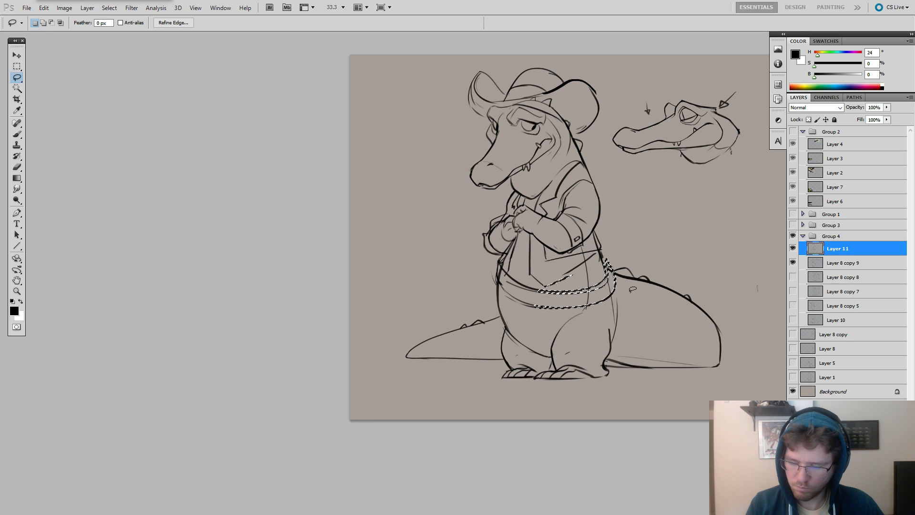
Deselect the belt, dot in a button near the vest's lower front, and erase the trial mark on the belt.
key("ctrl+d")
key("b")
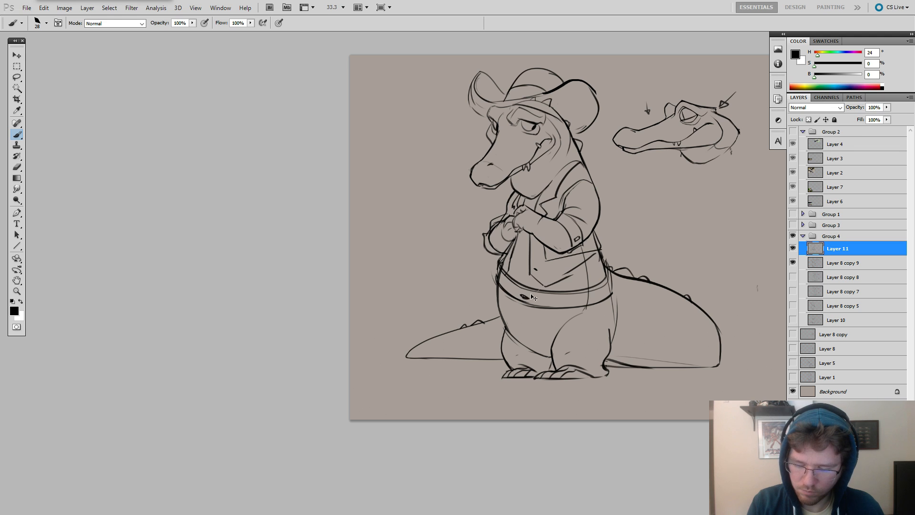
key("e")
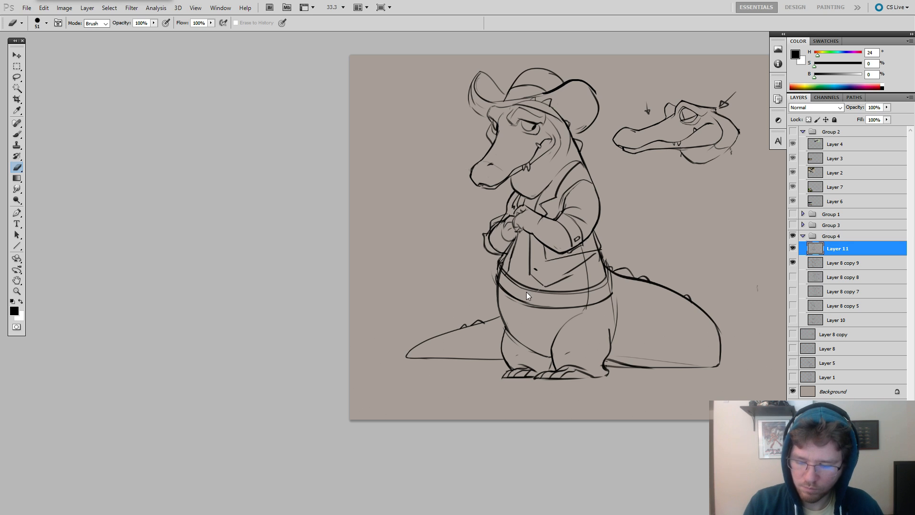
mouse_move(606, 262)
left_mouse_down()
mouse_move(563, 234)
mouse_move(593, 249)
left_mouse_up()
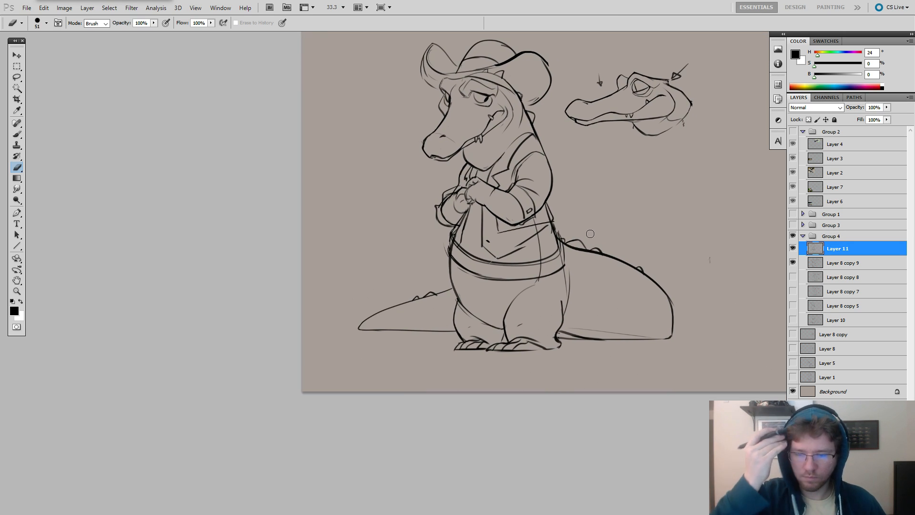
Sketch a rounded holster hanging from the belt over the near hip, undoing a stray stroke along the way.
key("b")
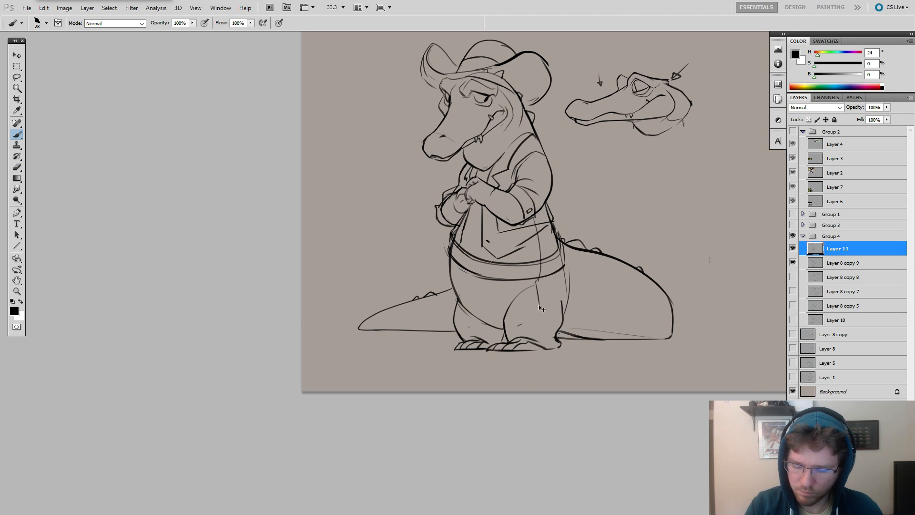
mouse_move(533, 280)
left_mouse_down()
mouse_move(538, 316)
mouse_move(555, 280)
left_mouse_up()
key("ctrl+z")
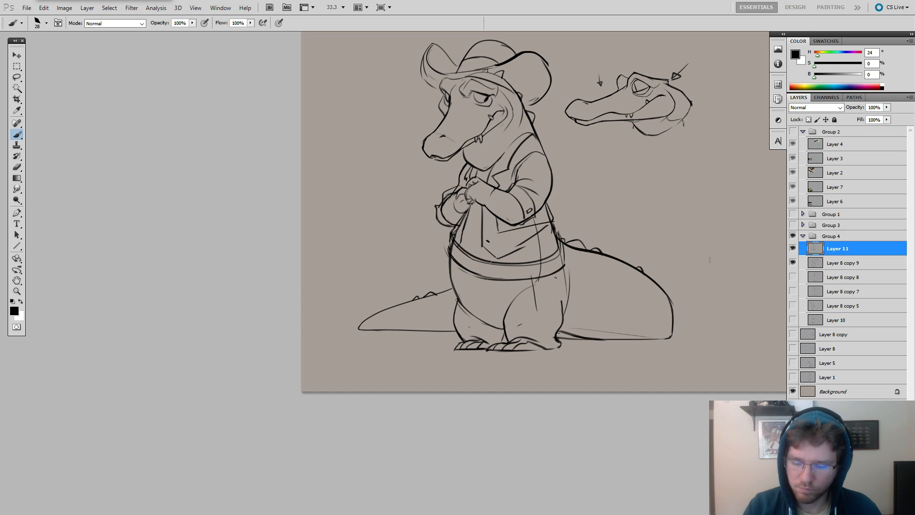
left_click_drag(555, 271, 538, 312)
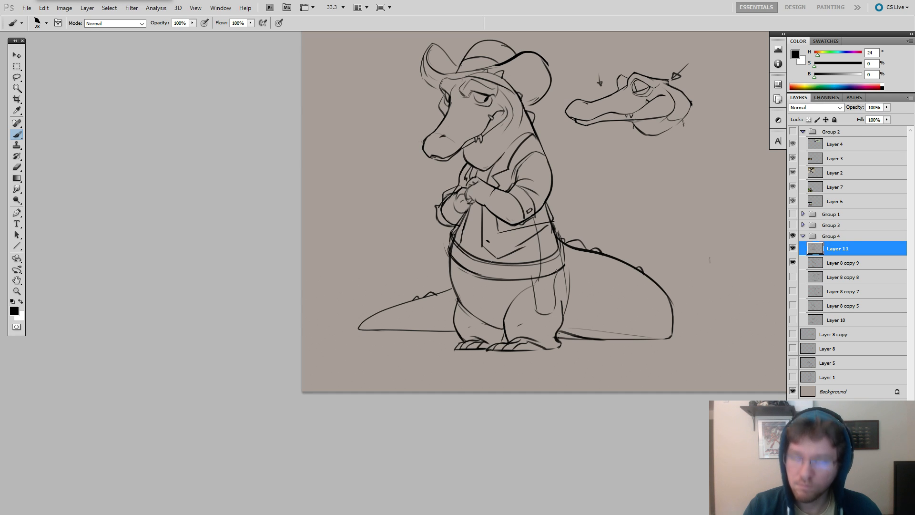
key("alt+Tab")
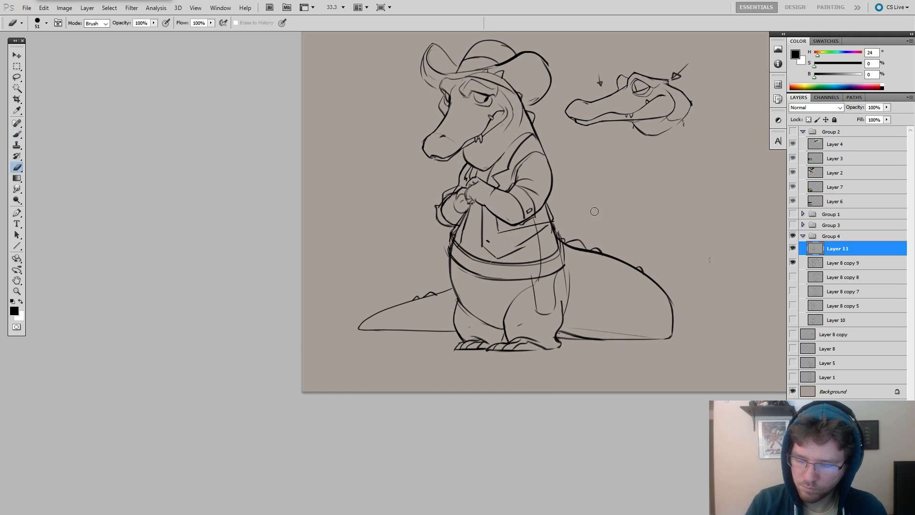
left_click_drag(591, 208, 598, 193)
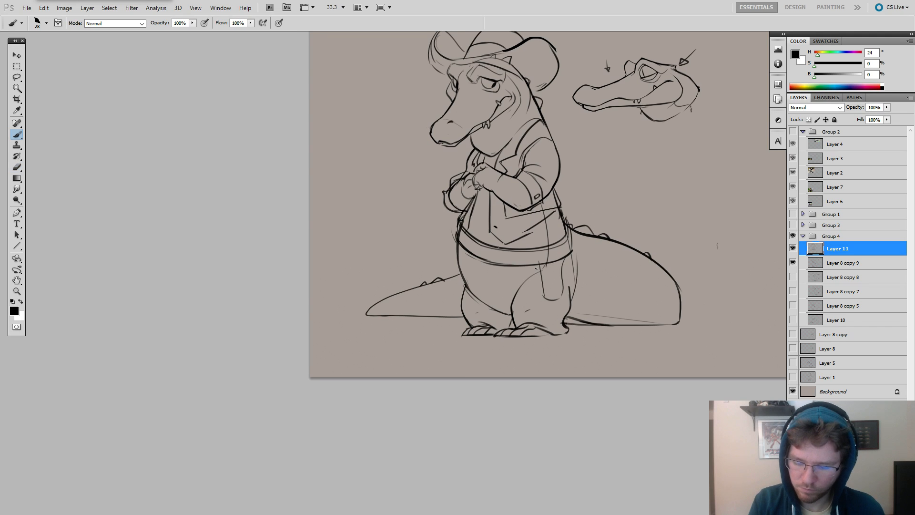
Draw an oval buckle on the front of the belt with inner strap lines on both sides, undoing the strokes that miss.
mouse_move(515, 263)
left_mouse_down()
mouse_move(429, 238)
mouse_move(401, 200)
left_mouse_up()
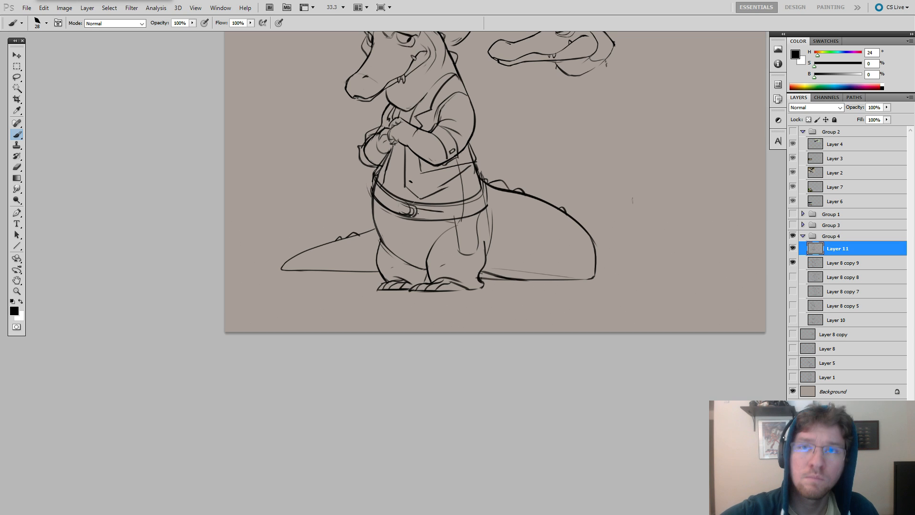
left_click_drag(390, 215, 363, 236)
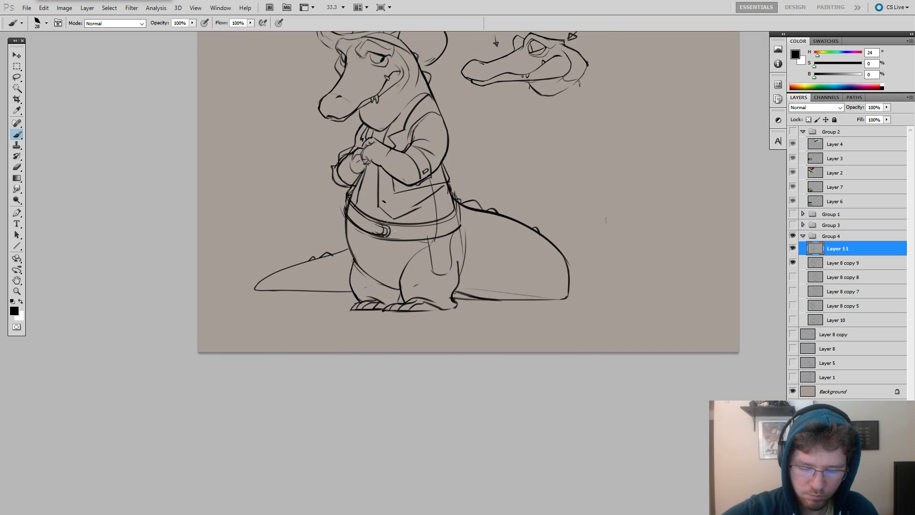
mouse_move(389, 230)
left_mouse_down()
mouse_move(415, 231)
mouse_move(391, 236)
mouse_move(413, 234)
mouse_move(362, 218)
left_mouse_up()
key("ctrl+z")
key("ctrl+z")
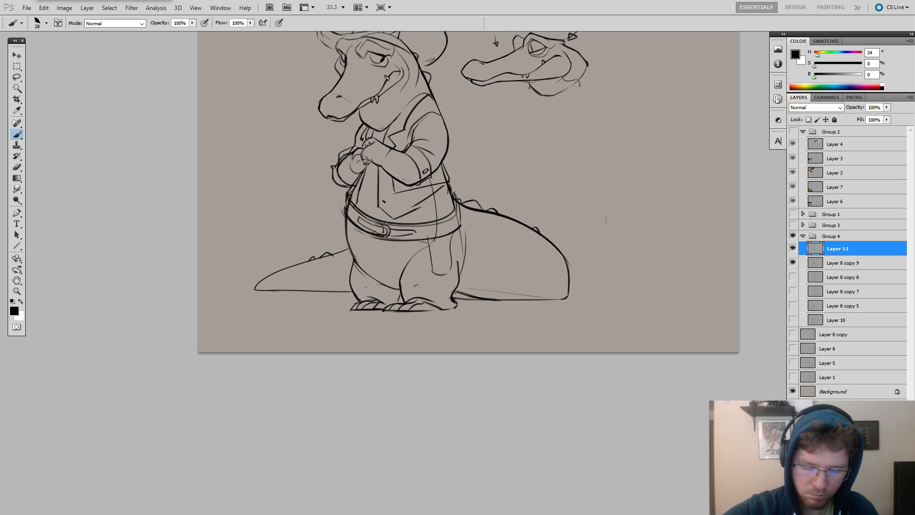
Close off the belt's inner strap and detail the top of the holster where it meets the belt.
left_click_drag(529, 213, 584, 240)
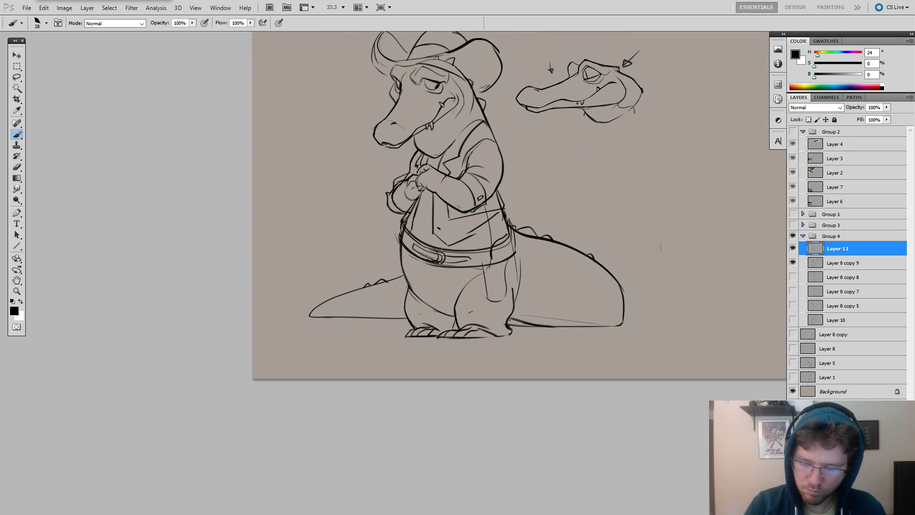
mouse_move(504, 252)
left_mouse_down()
mouse_move(507, 235)
mouse_move(521, 272)
mouse_move(470, 272)
mouse_move(480, 275)
left_mouse_up()
key("e")
key("b")
key("e")
key("b")
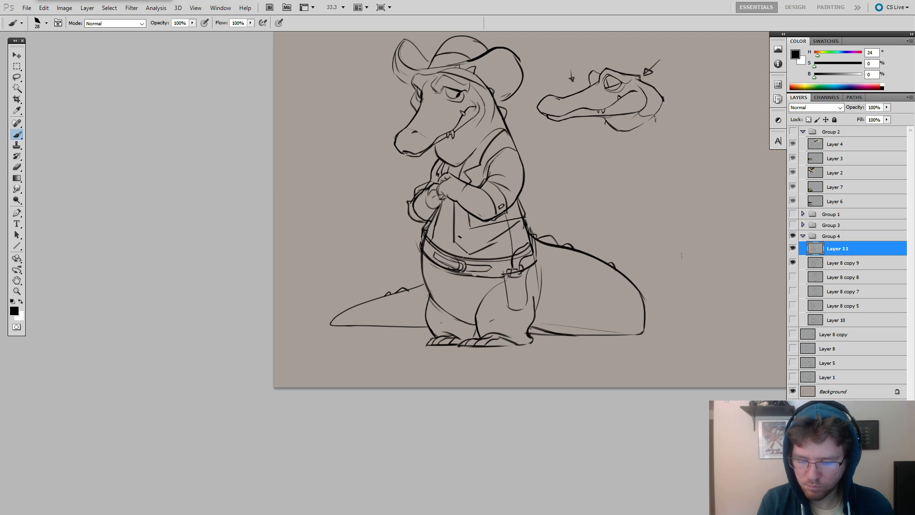
Draw a curved pistol grip sticking out of the holster, erasing the belt lines that cross it.
key("e")
left_click_drag(538, 261, 526, 271)
key("b")
key("e")
mouse_move(526, 251)
left_mouse_down()
mouse_move(516, 260)
mouse_move(527, 249)
left_mouse_up()
key("b")
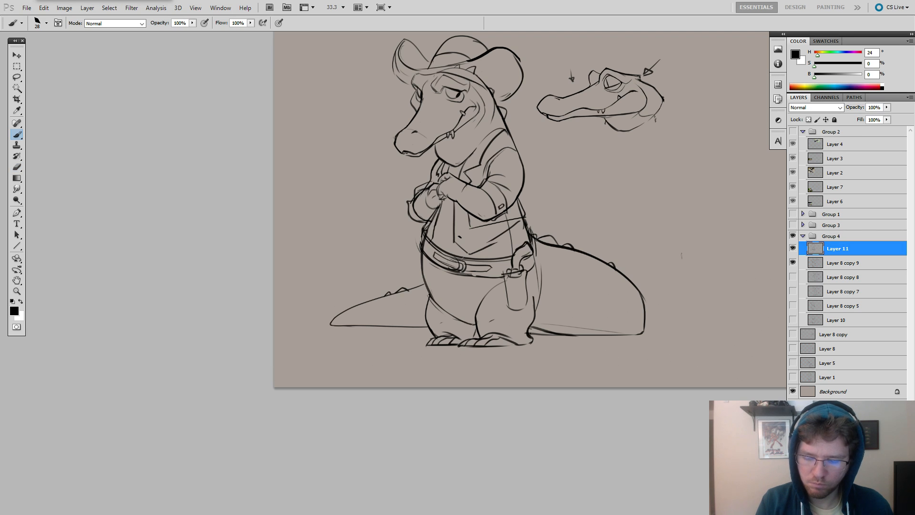
Add a column of buttons with a placket line down the vest front and darken the vest edge below the near arm.
mouse_move(535, 240)
left_mouse_down()
mouse_move(529, 261)
mouse_move(578, 260)
mouse_move(625, 292)
left_mouse_up()
key("e")
left_click(536, 294)
key("b")
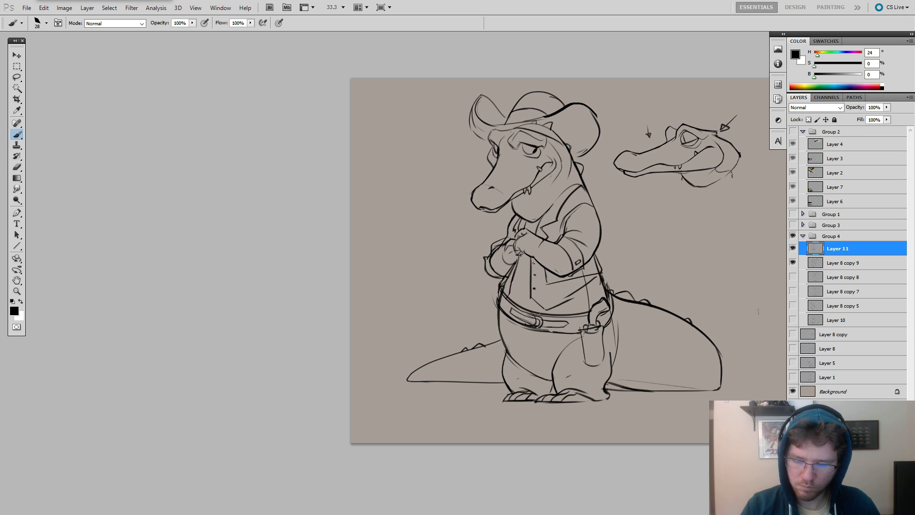
left_click_drag(537, 263, 537, 301)
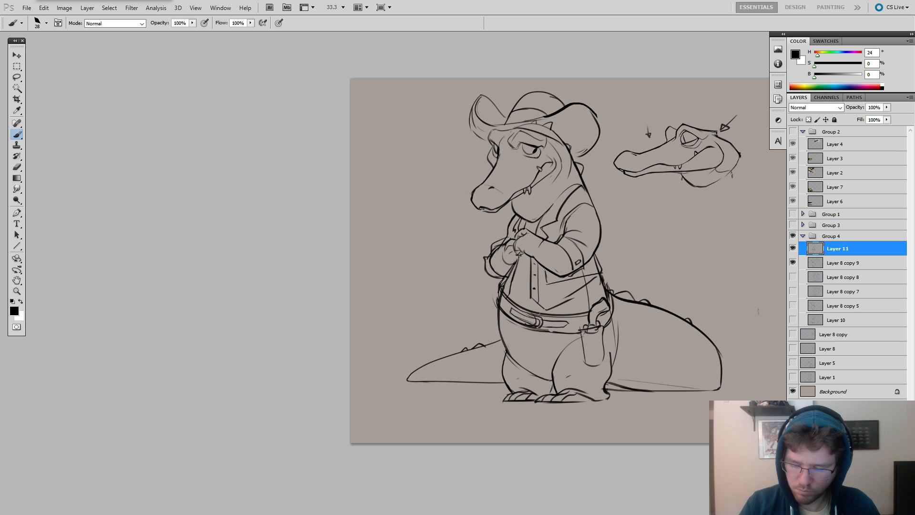
left_click_drag(597, 274, 549, 283)
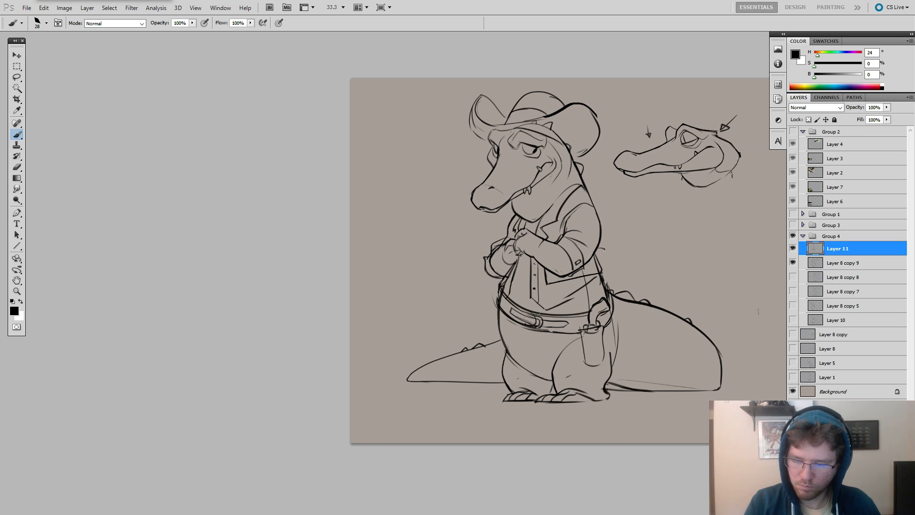
Add a small tab behind the near elbow and rework the far lapel above the hands with alternating Brush and Eraser strokes.
left_click_drag(609, 210, 622, 186)
key("e")
mouse_move(558, 196)
left_mouse_down()
mouse_move(580, 165)
mouse_move(524, 205)
left_mouse_up()
key("b")
key("ctrl+z")
key("e")
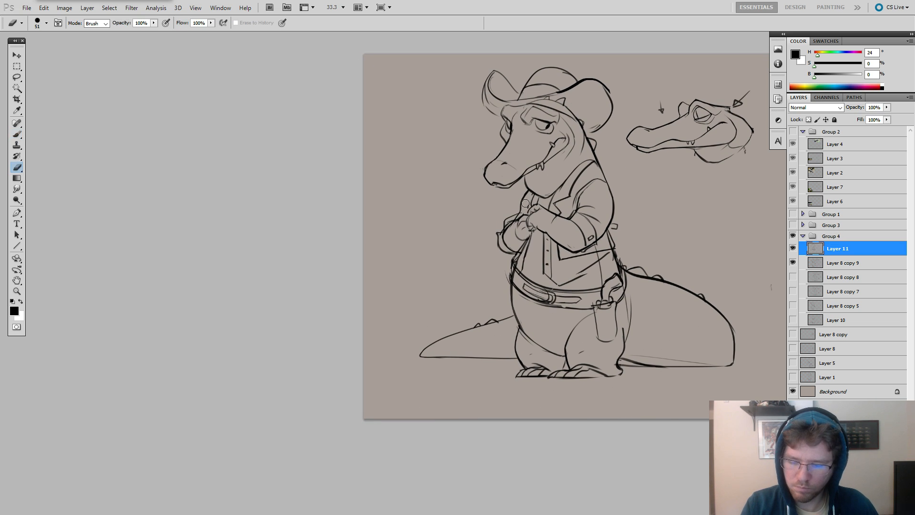
key("b")
key("e")
key("b")
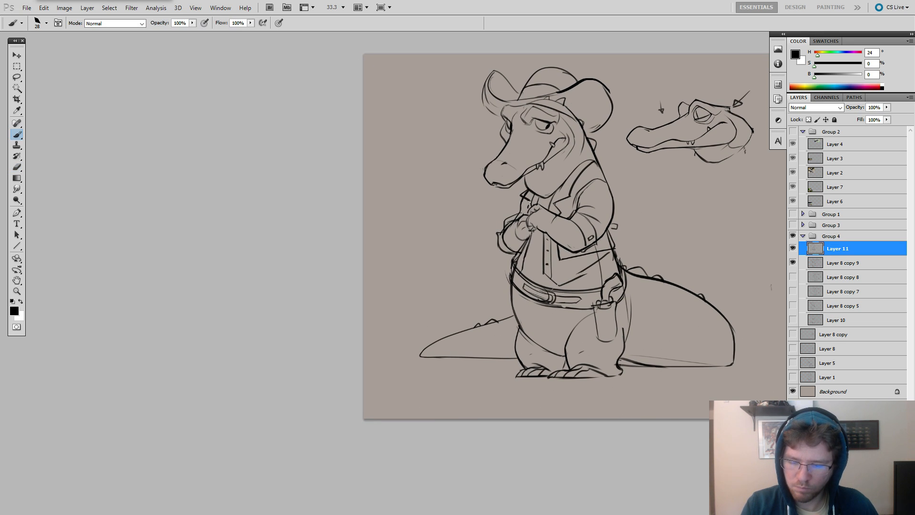
key("e")
left_click_drag(555, 202, 570, 196)
key("b")
key("ctrl+z")
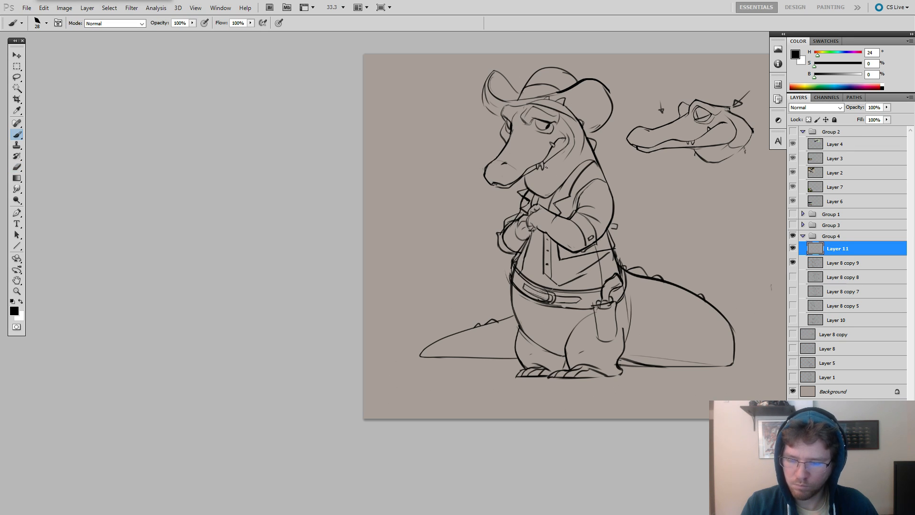
Refine the collar and shoulder lines on the near side of the vest, cleaning up excess lines with the Eraser.
left_click_drag(546, 166, 548, 171)
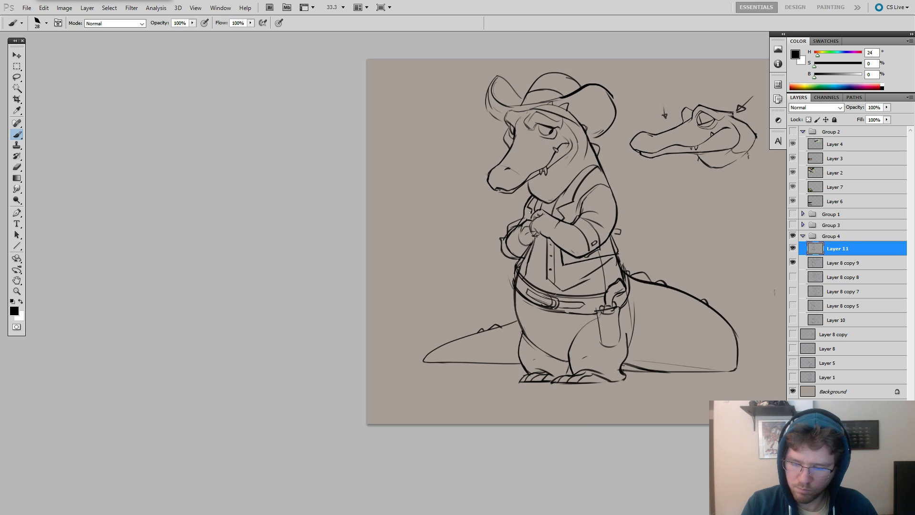
left_click_drag(613, 156, 582, 180)
key("e")
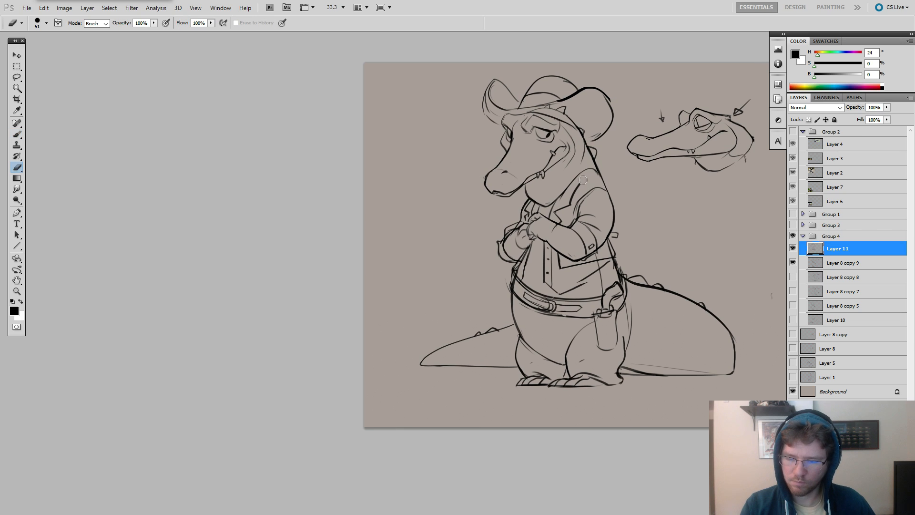
key("b")
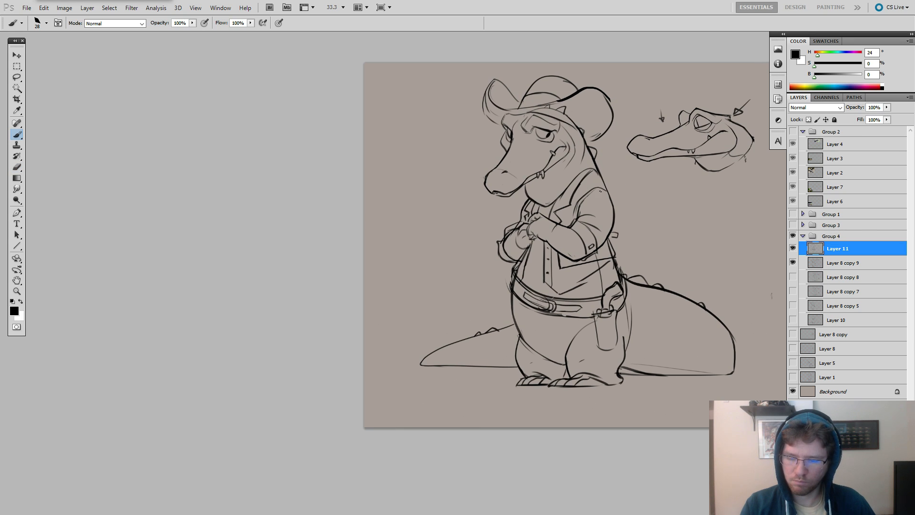
mouse_move(598, 187)
left_mouse_down()
mouse_move(576, 207)
mouse_move(636, 193)
left_mouse_up()
key("e")
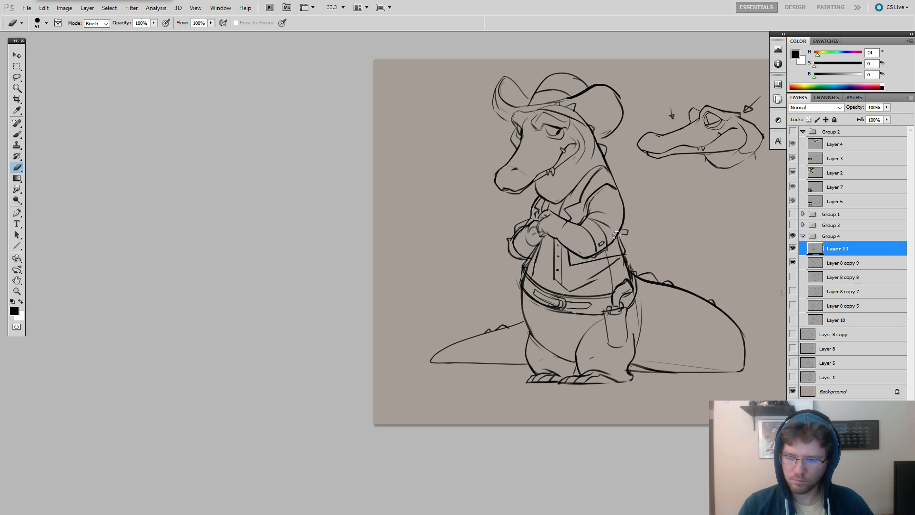
key("b")
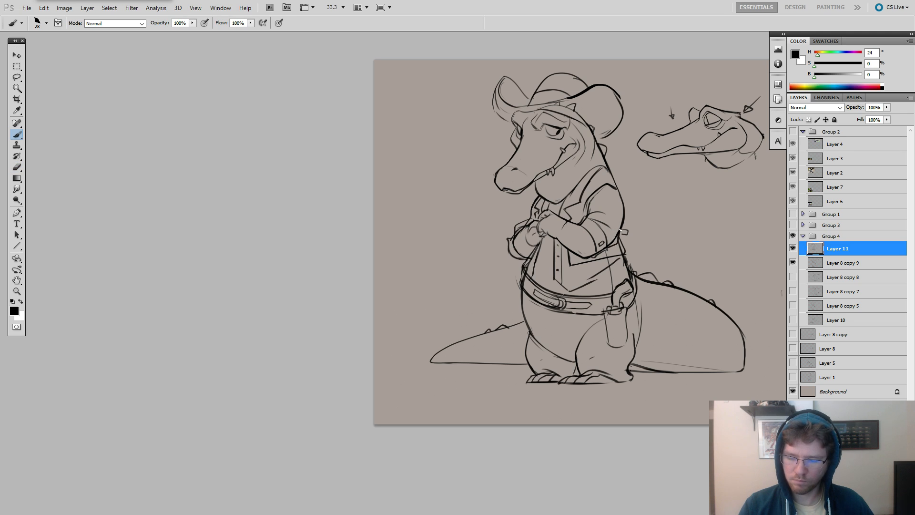
Erase the far side of the cowboy hat's brim and redraw it as a shorter, folded upward curl.
mouse_move(645, 216)
left_mouse_down()
mouse_move(653, 199)
mouse_move(624, 198)
mouse_move(655, 210)
left_mouse_up()
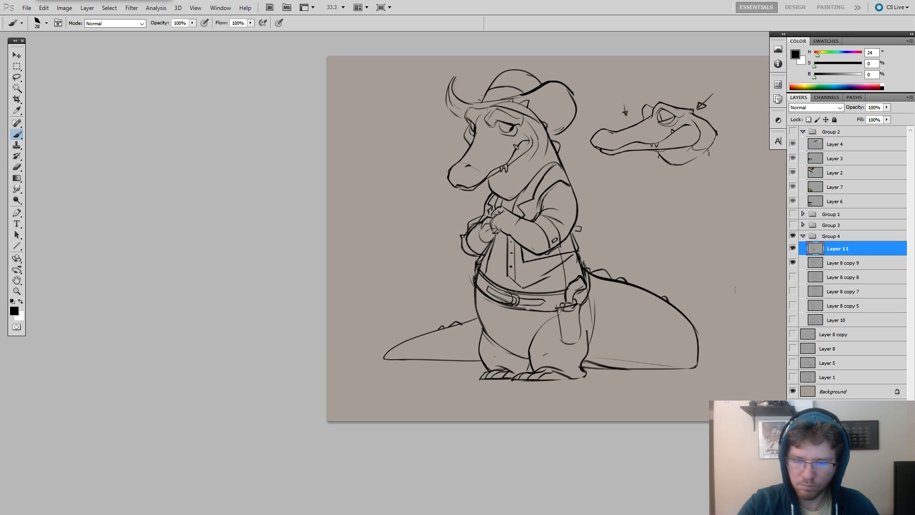
mouse_move(479, 100)
left_mouse_down()
mouse_move(448, 93)
mouse_move(450, 85)
mouse_move(458, 105)
mouse_move(449, 115)
mouse_move(457, 114)
left_mouse_up()
key("e")
key("b")
key("e")
key("b")
mouse_move(452, 81)
left_mouse_down()
mouse_move(446, 95)
mouse_move(469, 117)
mouse_move(461, 117)
mouse_move(465, 102)
left_mouse_up()
key("e")
key("b")
key("e")
key("b")
mouse_move(629, 212)
left_mouse_down()
mouse_move(655, 191)
mouse_move(708, 186)
left_mouse_up()
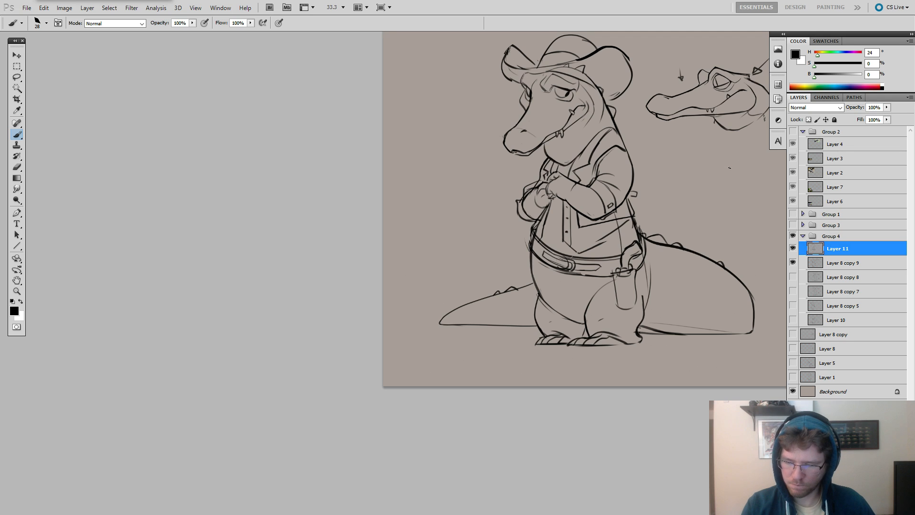
Lower the opacity of the crocodile body sketch on Layer 8 copy 9 to 17%.
key("e")
left_click(817, 262)
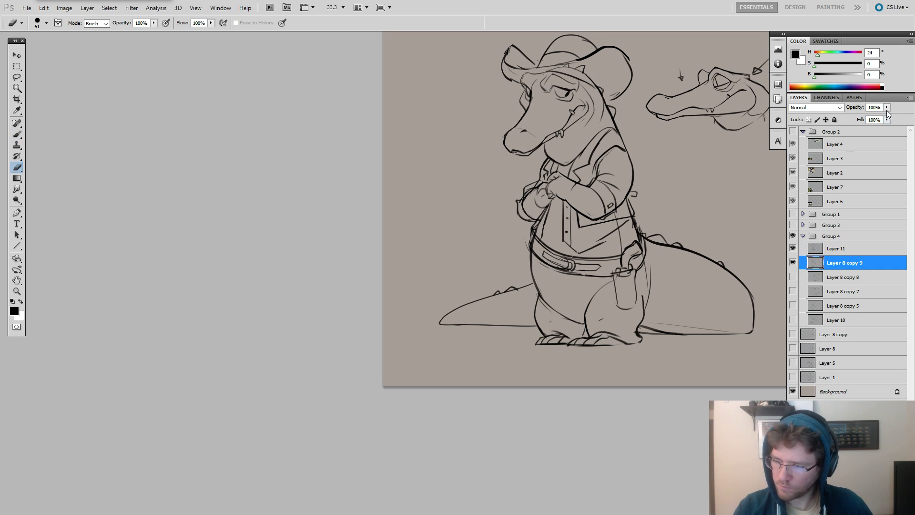
left_click_drag(886, 109, 847, 119)
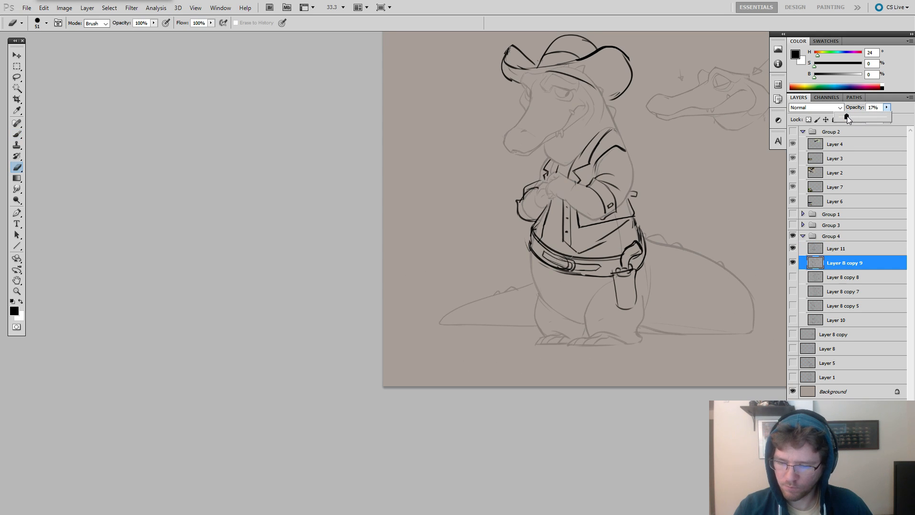
left_click(700, 229)
left_click_drag(700, 229, 670, 270)
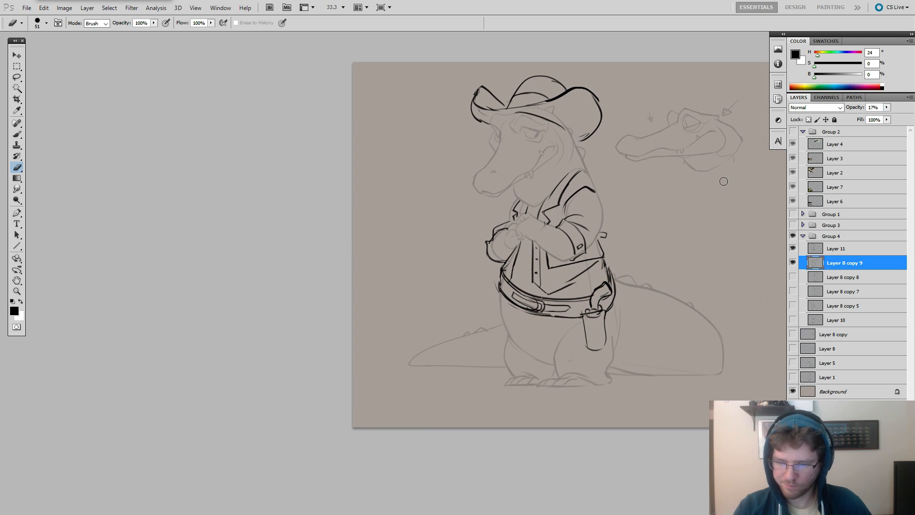
Duplicate the faded Layer 8 copy 9 and hide the original, toggling the costume layer off and on to compare.
key("ctrl+j")
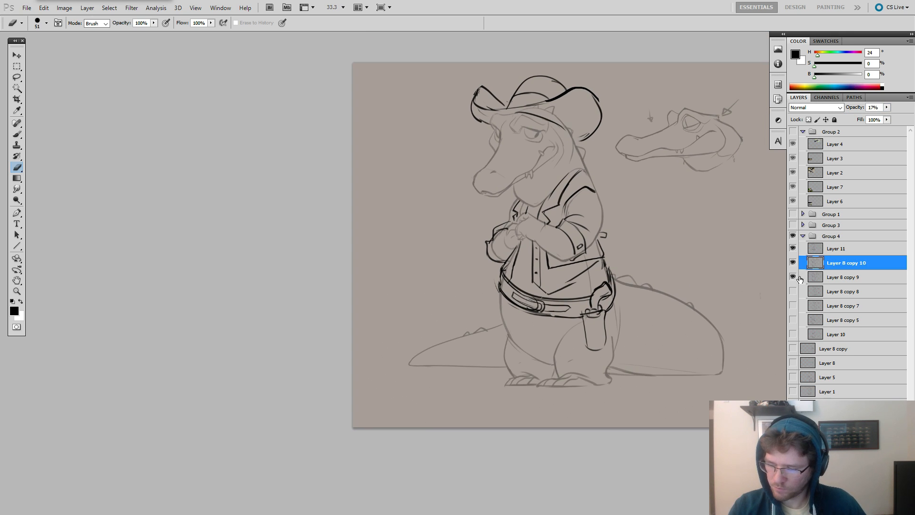
left_click(793, 277)
left_click(793, 248)
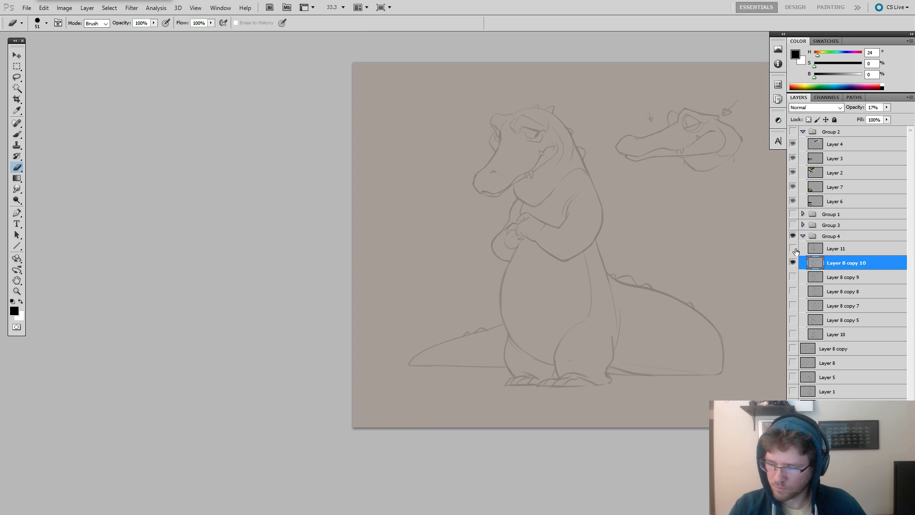
left_click(792, 249)
Lower the opacity of costume sketch Layer 11 to 26% and add a new blank layer above it.
left_click(822, 249)
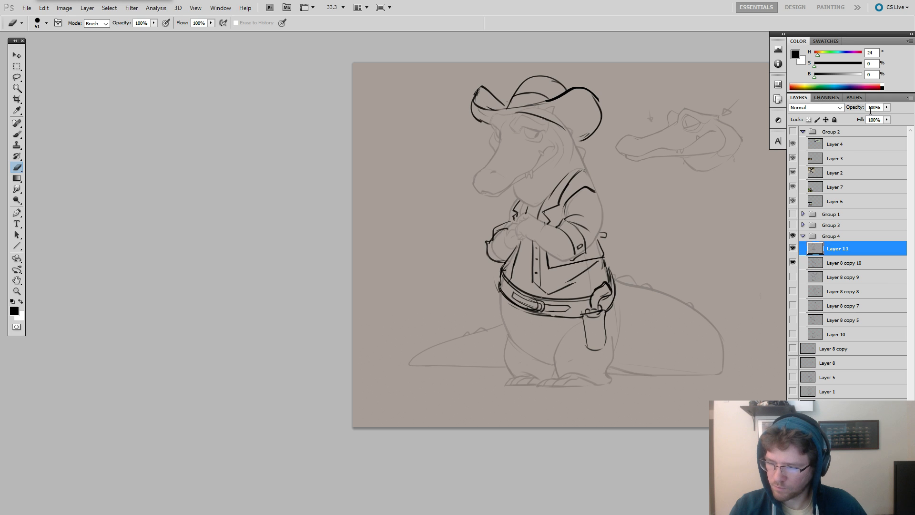
left_click_drag(859, 107, 858, 106)
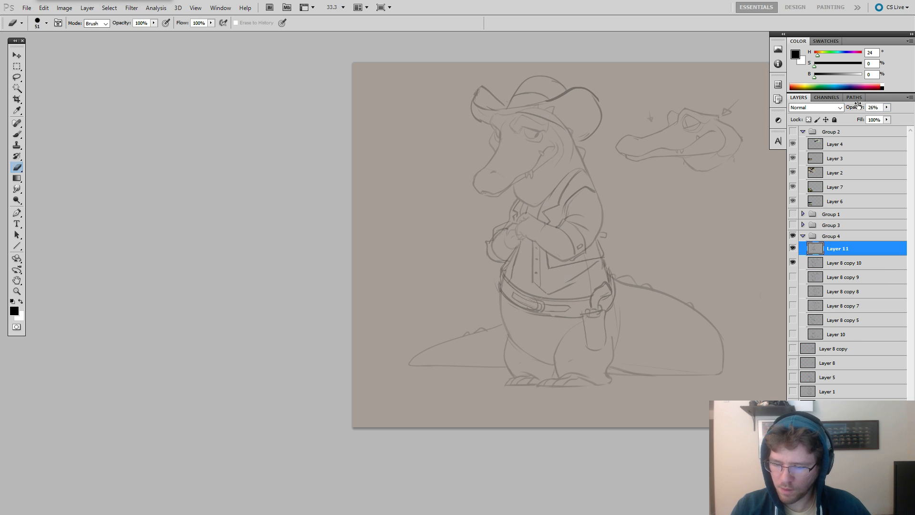
key("ctrl+shift+alt+n")
With the 288 slanted brush tip at 30 px, ink the near outer collar edge and the shirt's front placket line on Layer 12.
key("z")
left_click(580, 208)
key("b")
right_click(579, 209)
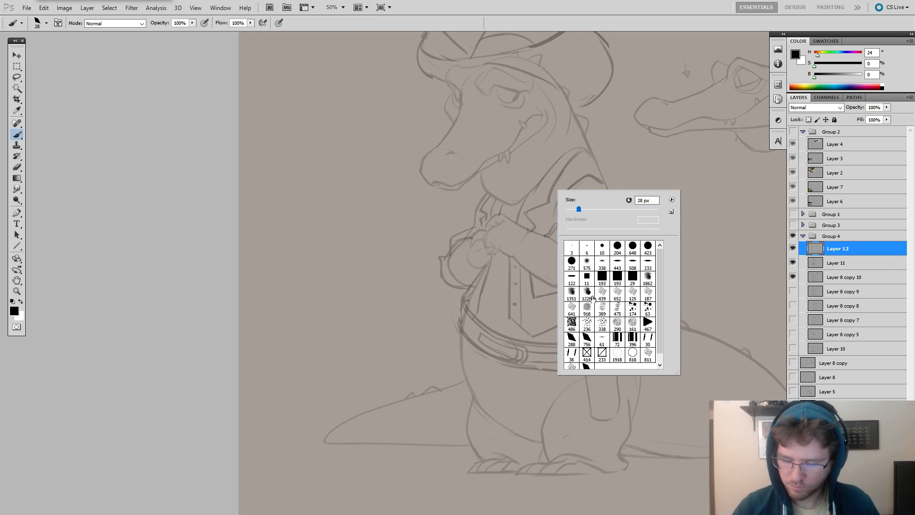
left_click(571, 338)
left_click_drag(578, 210, 580, 208)
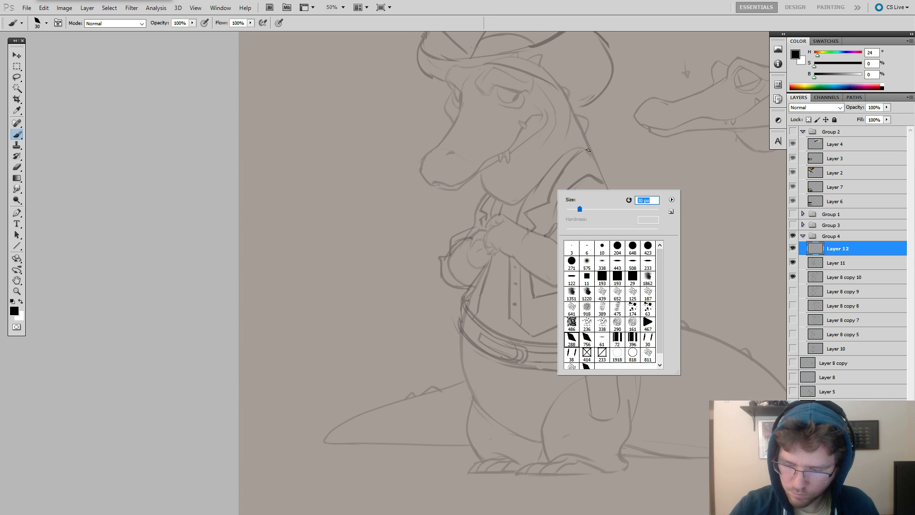
key("Return")
mouse_move(588, 150)
left_mouse_down()
mouse_move(546, 168)
mouse_move(515, 224)
left_mouse_up()
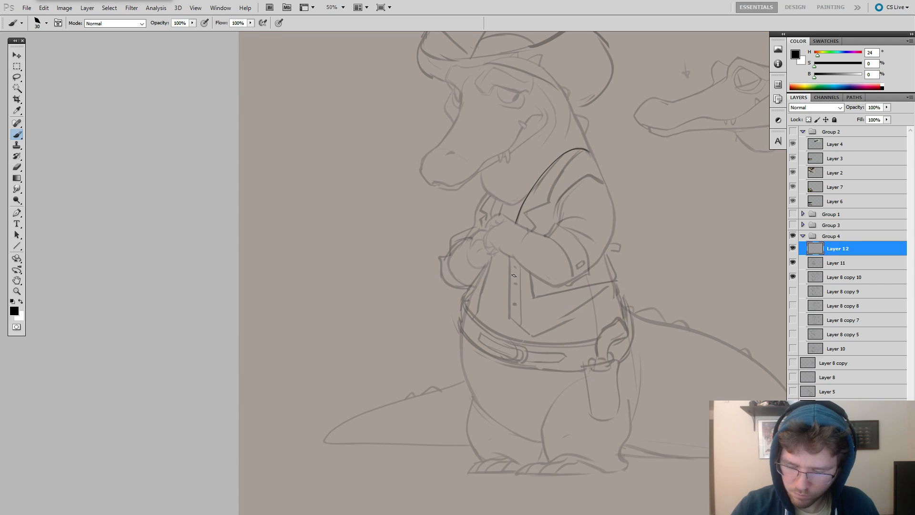
left_click_drag(509, 255, 508, 310)
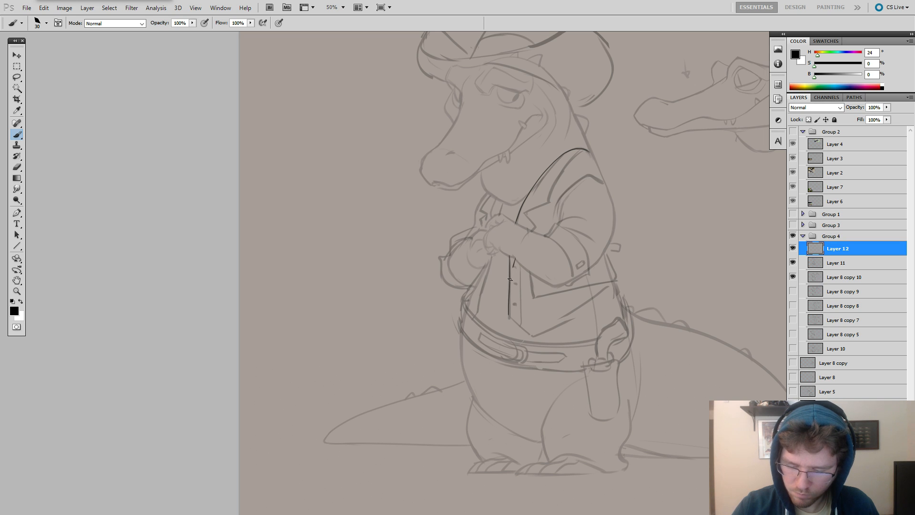
Ink the notched near lapel of the jacket from the shirt front up to the shoulder.
mouse_move(510, 278)
left_mouse_down()
mouse_move(534, 226)
mouse_move(531, 209)
mouse_move(524, 213)
mouse_move(550, 203)
mouse_move(523, 213)
mouse_move(550, 201)
left_mouse_up()
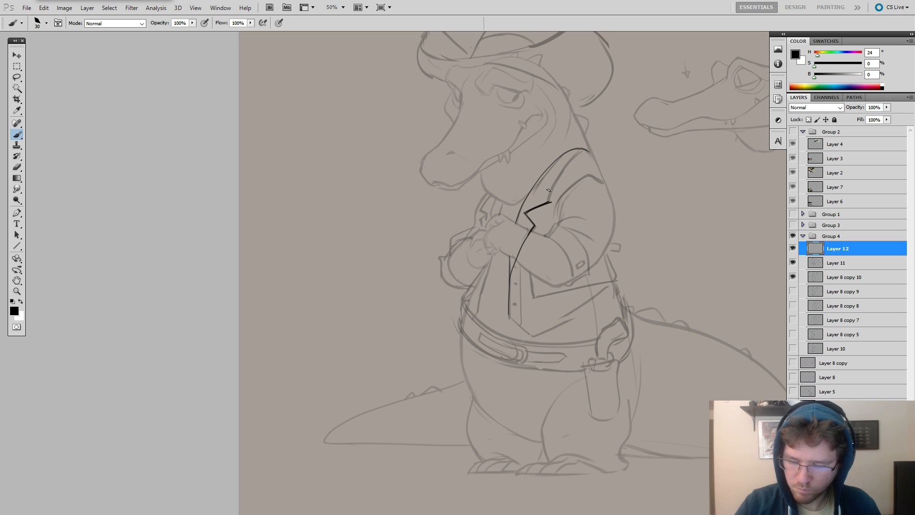
key("e")
key("b")
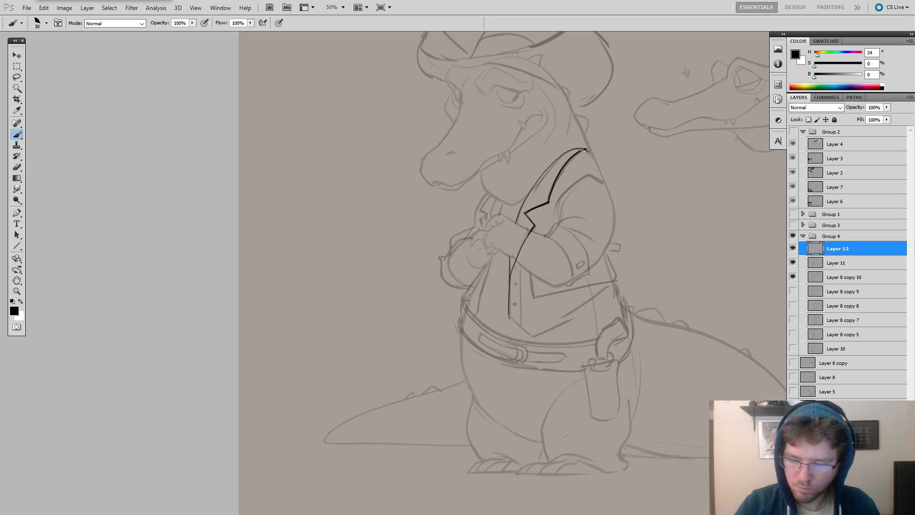
left_click_drag(582, 150, 548, 202)
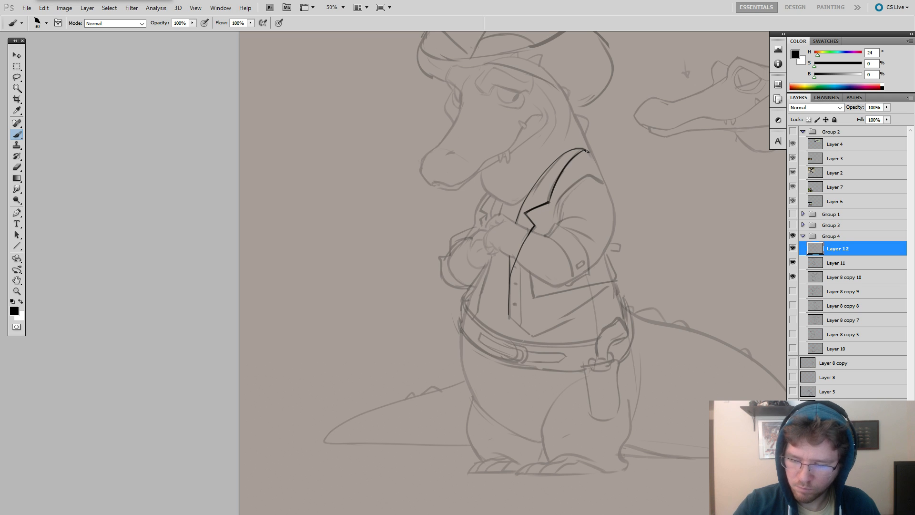
Ink the jacket's near shoulder line and the armhole seam curving down beside the lapel.
left_click_drag(587, 151, 605, 184)
key("ctrl+z")
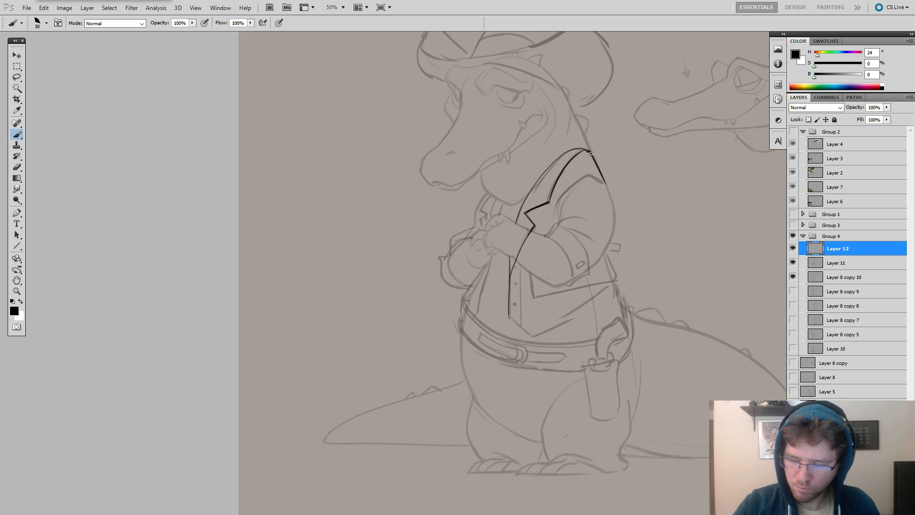
mouse_move(591, 153)
left_mouse_down()
mouse_move(557, 205)
mouse_move(589, 178)
mouse_move(551, 211)
mouse_move(557, 201)
mouse_move(557, 222)
left_mouse_up()
key("ctrl+z")
key("ctrl+z")
key("alt+Tab")
key("Escape")
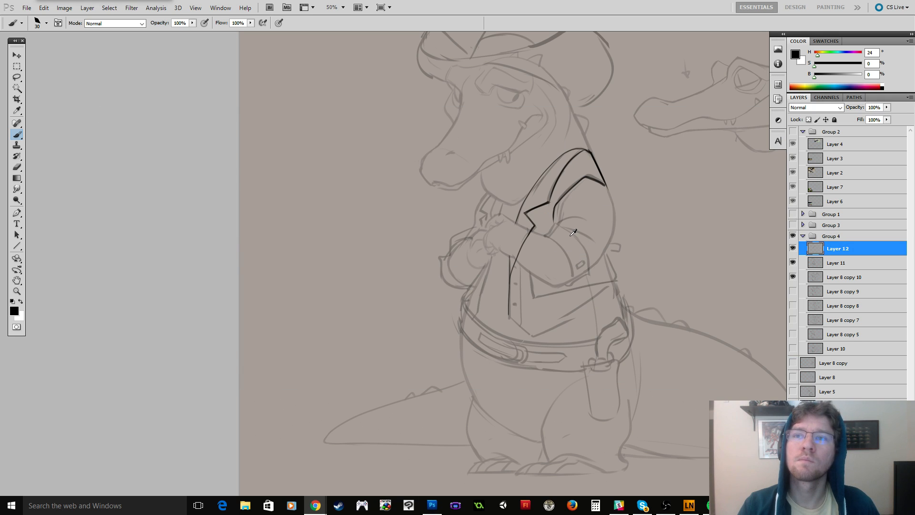
key("e")
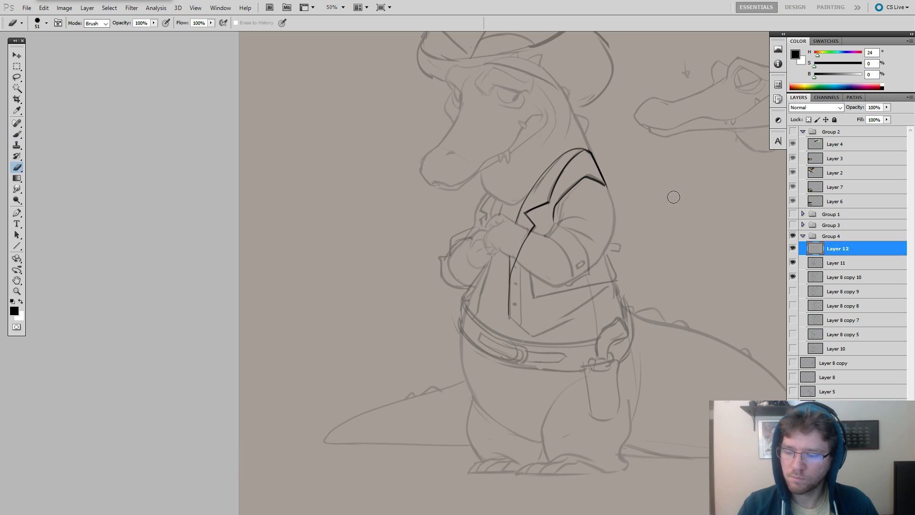
left_click_drag(673, 197, 661, 186)
key("b")
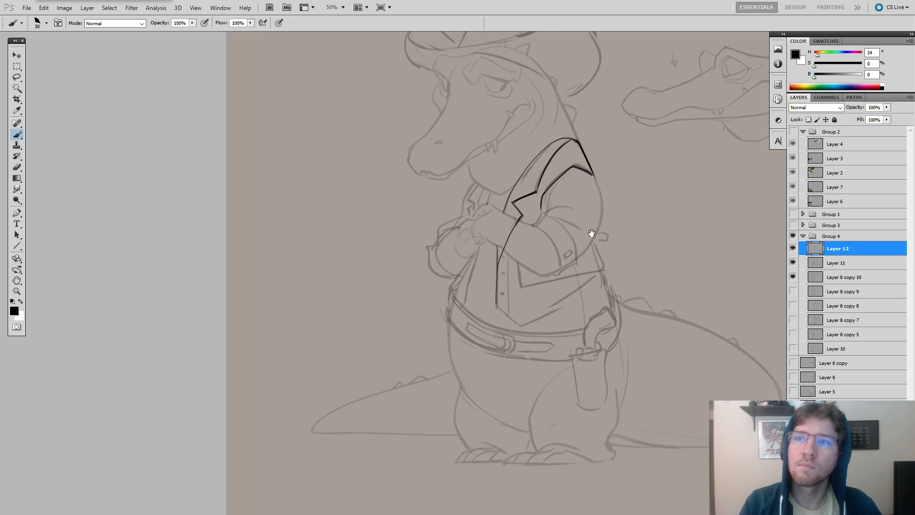
left_click_drag(590, 233, 561, 208)
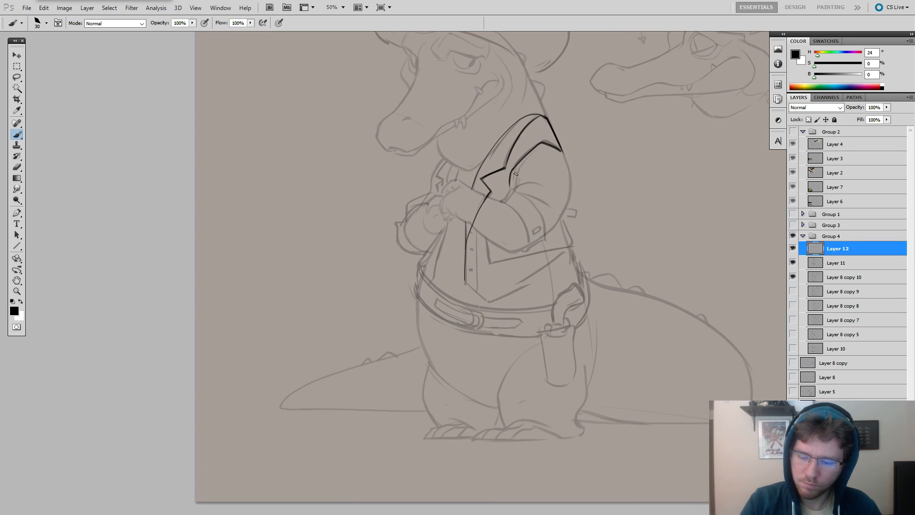
Ink the elbow folds of the near sleeve and its rolled cuff around the forearm.
mouse_move(536, 150)
left_mouse_down()
mouse_move(511, 186)
mouse_move(549, 208)
left_mouse_up()
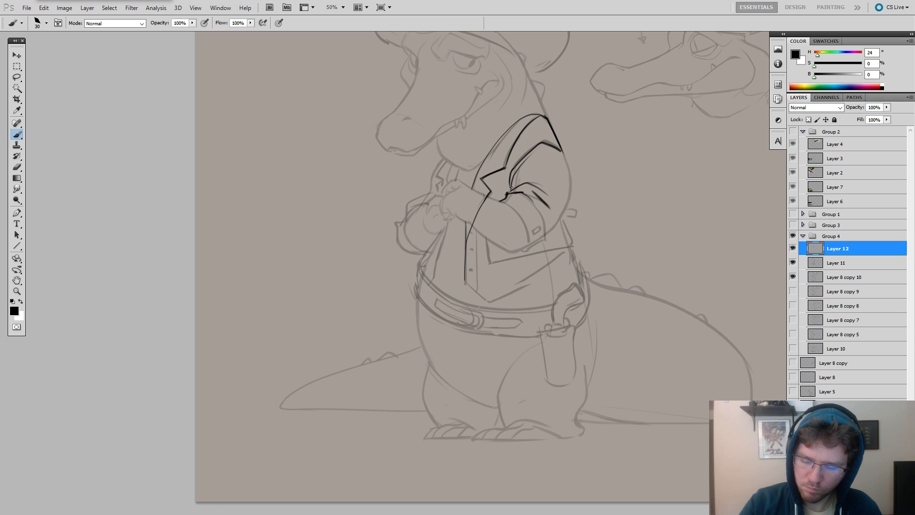
mouse_move(518, 192)
left_mouse_down()
mouse_move(547, 237)
mouse_move(527, 237)
mouse_move(525, 252)
left_mouse_up()
key("ctrl+z")
key("ctrl+z")
key("ctrl+z")
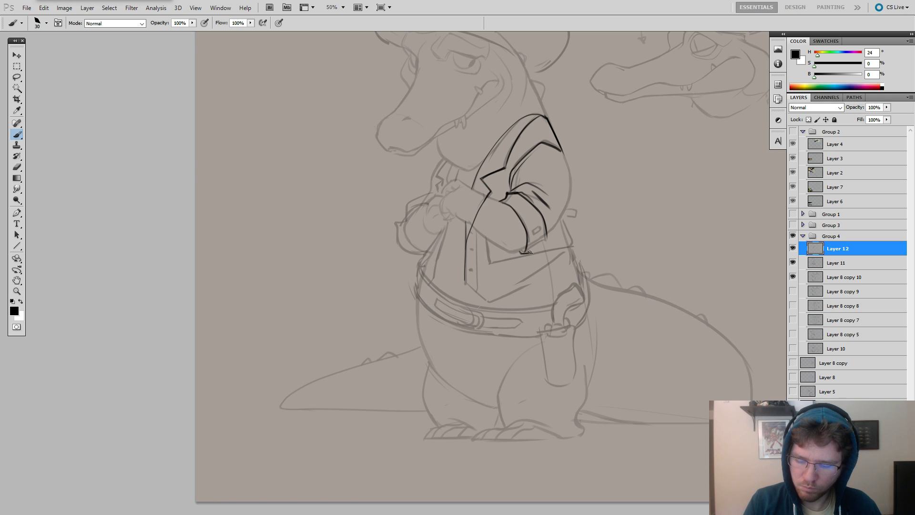
mouse_move(532, 248)
left_mouse_down()
mouse_move(533, 246)
mouse_move(561, 249)
left_mouse_up()
key("e")
key("b")
key("e")
key("b")
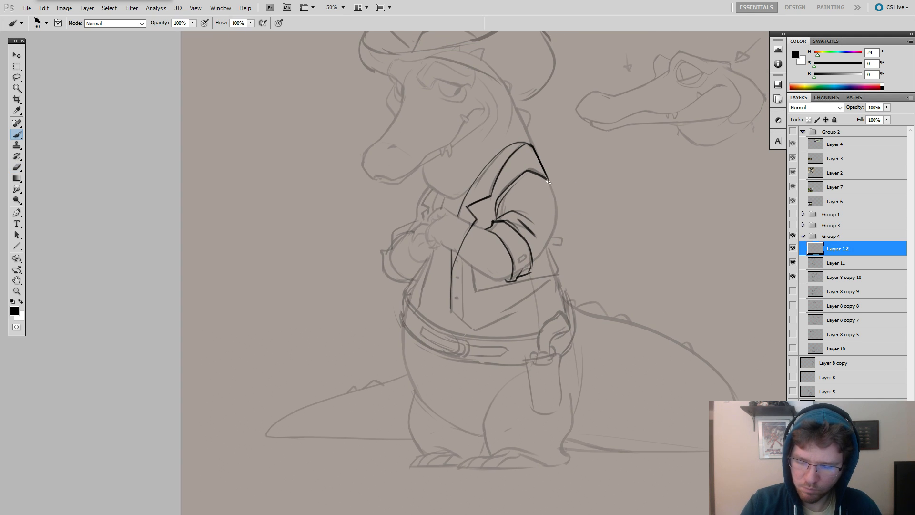
Ink the outer contour of the near sleeve from the shoulder down around the elbow, cleaning up the line's end.
left_click_drag(548, 180, 558, 226)
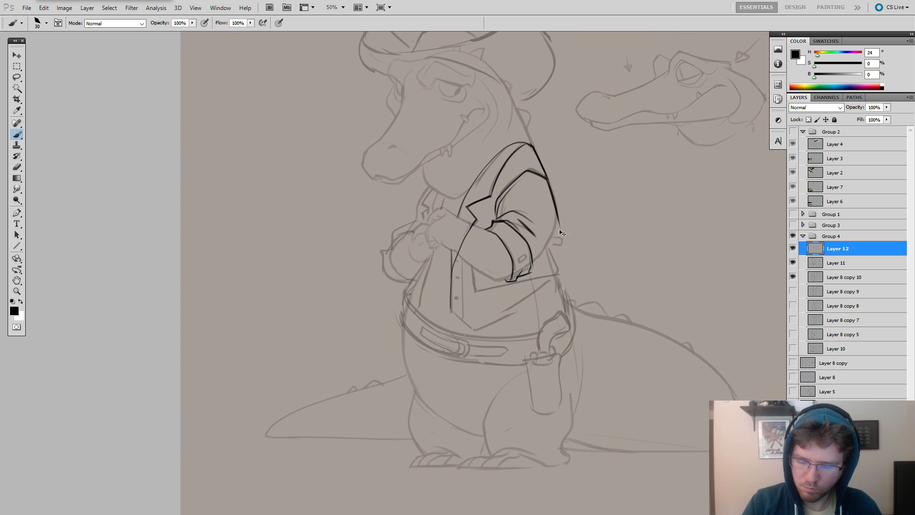
key("e")
mouse_move(558, 229)
left_mouse_down()
mouse_move(545, 180)
mouse_move(535, 266)
mouse_move(549, 240)
mouse_move(534, 264)
left_mouse_up()
key("b")
left_click_drag(542, 231, 532, 259)
key("ctrl+z")
key("space")
left_click_drag(563, 232, 603, 228)
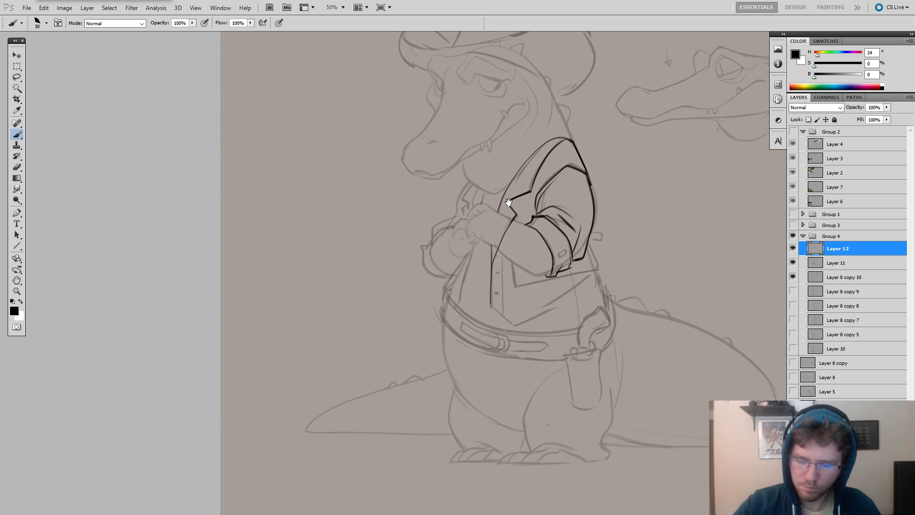
Ink the jacket's near front corner below the forearm and its hem across to the hip.
mouse_move(509, 204)
left_mouse_down()
mouse_move(417, 182)
mouse_move(408, 228)
left_mouse_up()
key("e")
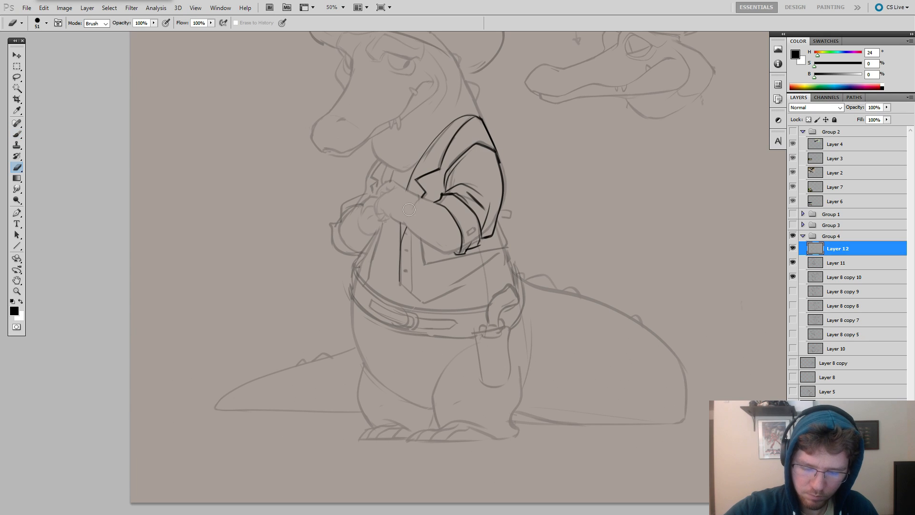
key("b")
key("space")
left_click_drag(481, 253, 569, 265)
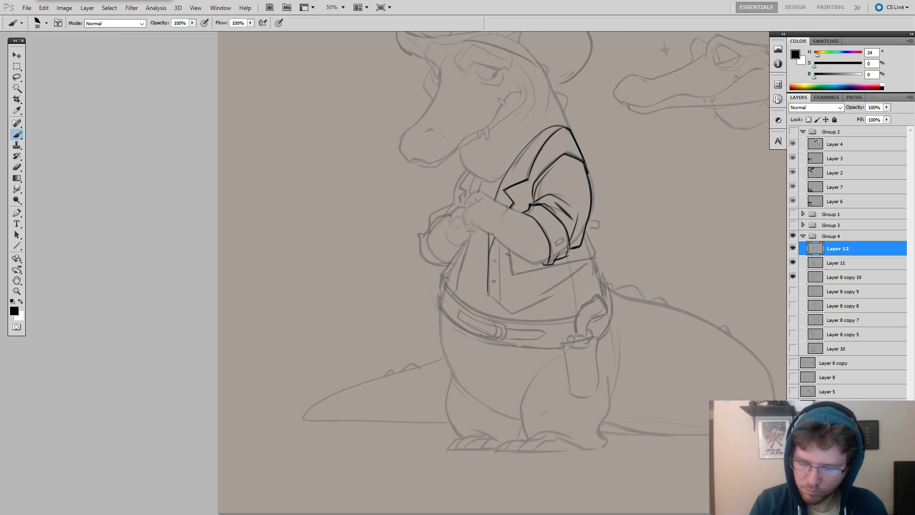
mouse_move(505, 247)
left_mouse_down()
mouse_move(516, 282)
mouse_move(508, 276)
mouse_move(595, 258)
left_mouse_up()
key("ctrl+z")
key("ctrl+z")
key("ctrl+z")
left_click_drag(506, 277, 593, 254)
key("ctrl+z")
key("ctrl+z")
key("ctrl+z")
key("e")
key("b")
key("ctrl+z")
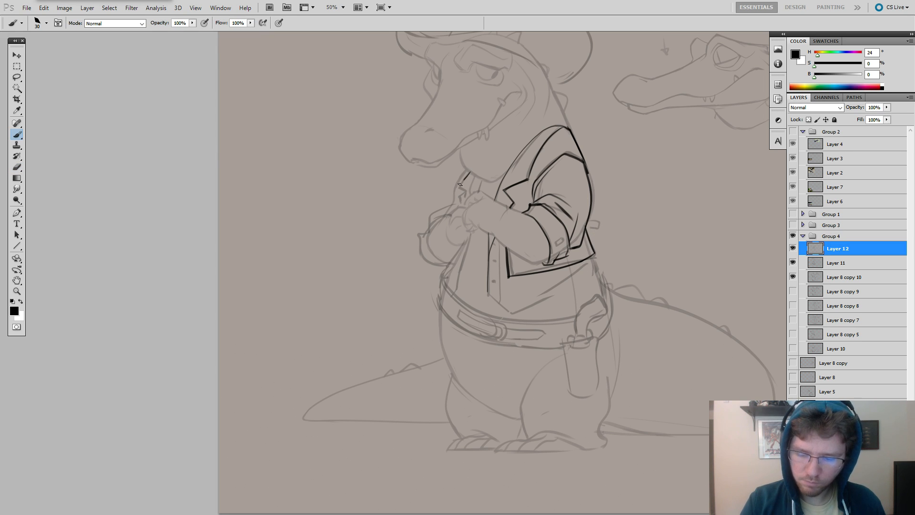
Ink the small far lapel and the far front edge of the jacket down to its pointed corner.
key("ctrl+z")
left_click_drag(468, 172, 470, 194)
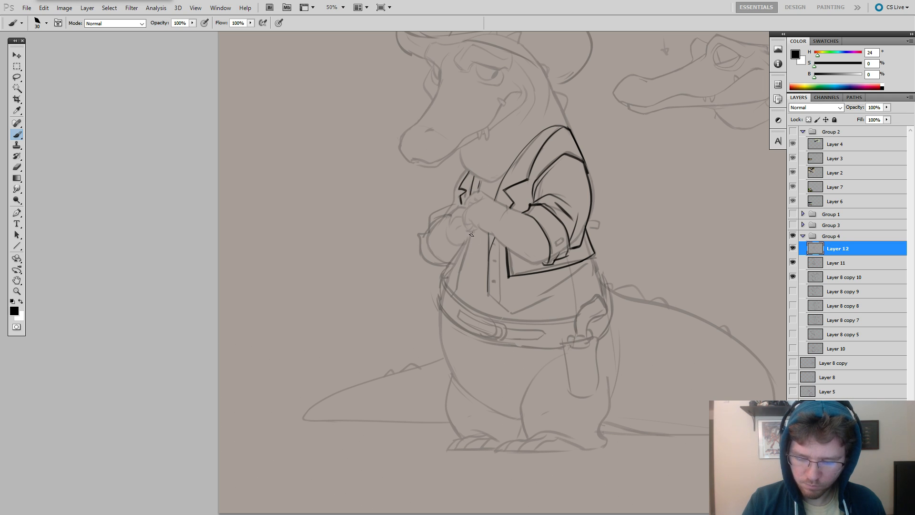
left_click_drag(470, 233, 462, 287)
key("ctrl+z")
left_click_drag(471, 233, 456, 289)
key("ctrl+z")
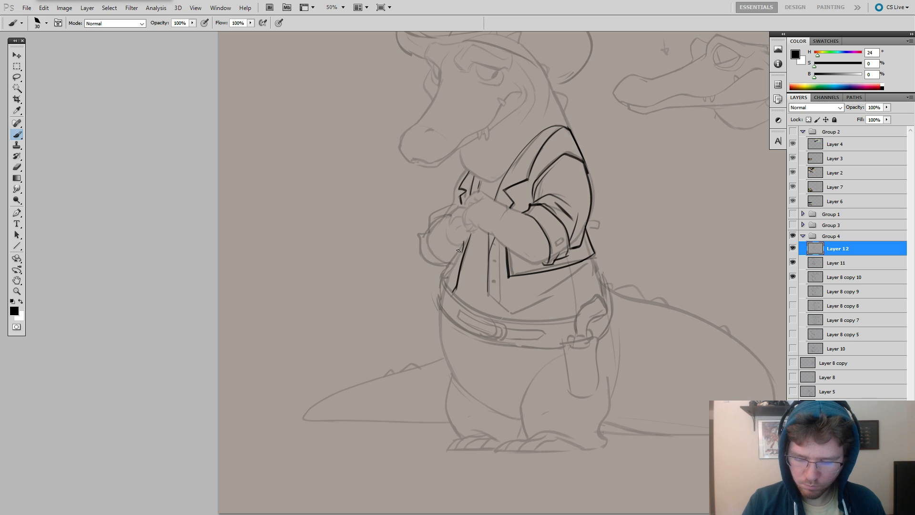
left_click_drag(458, 250, 452, 271)
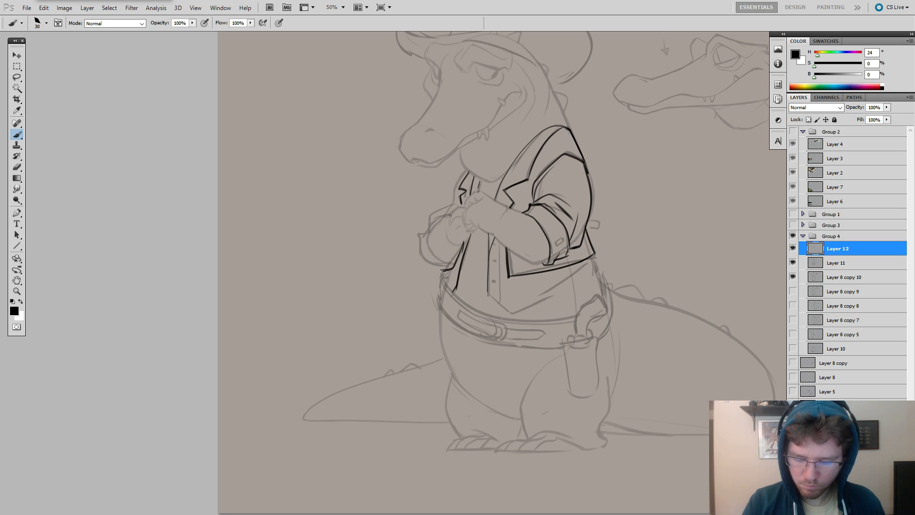
left_click_drag(450, 268, 464, 242)
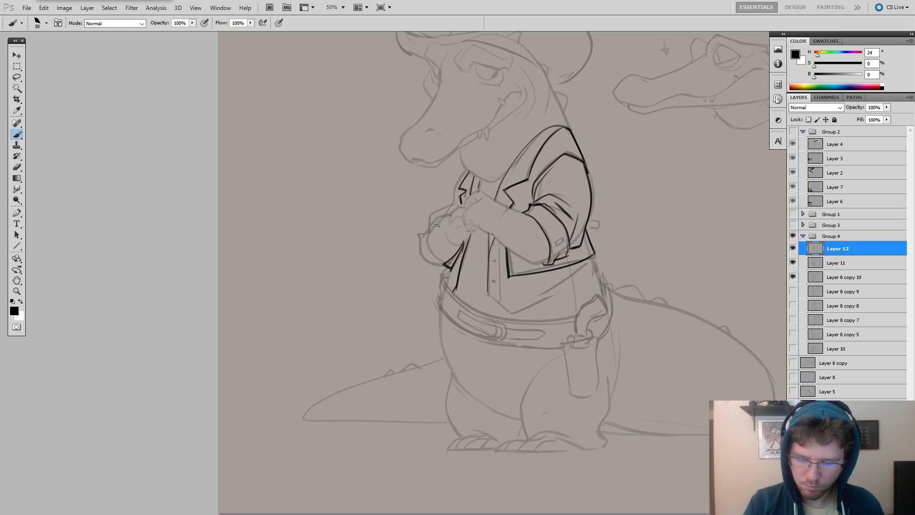
Ink the far sleeve's rolled cuff as a double curve around the bent forearm.
mouse_move(447, 216)
left_mouse_down()
mouse_move(427, 229)
mouse_move(425, 251)
mouse_move(440, 263)
left_mouse_up()
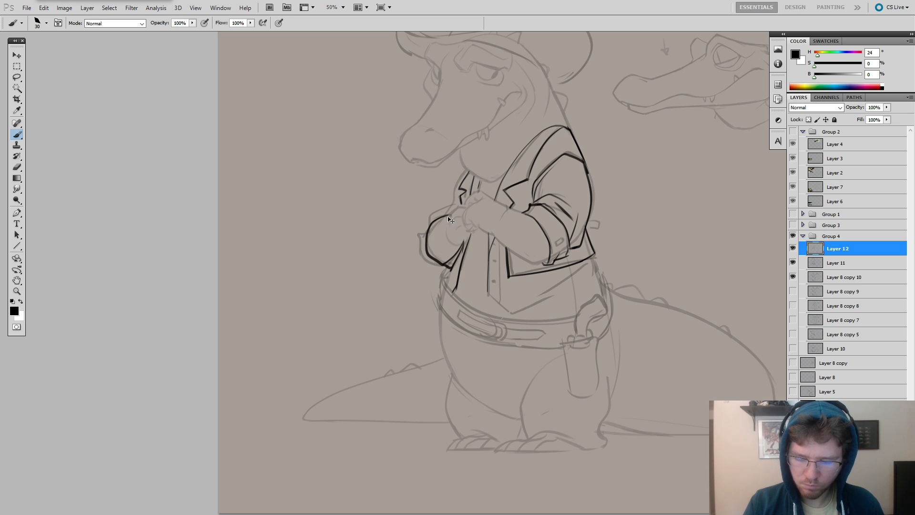
key("ctrl+z")
mouse_move(426, 232)
left_mouse_down()
mouse_move(428, 262)
mouse_move(448, 268)
left_mouse_up()
key("ctrl+z")
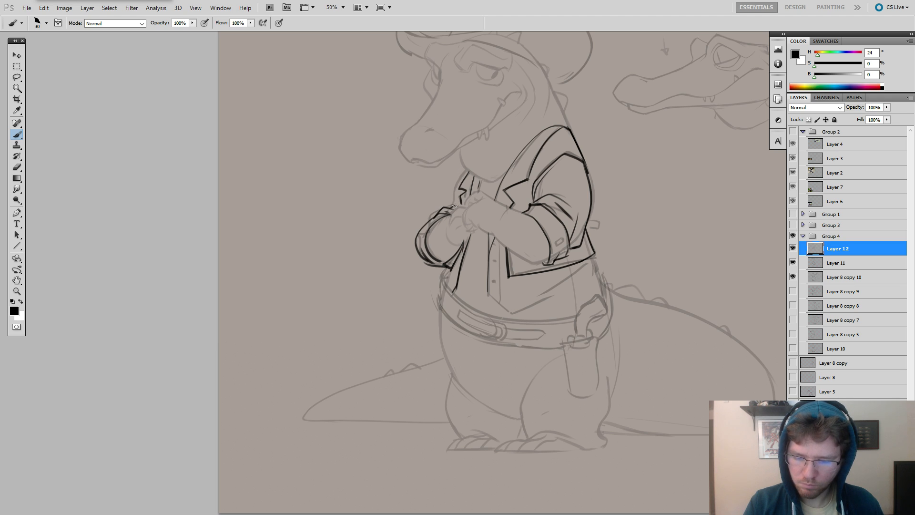
Ink the far upper-arm line from below the jaw down to the rolled cuff.
mouse_move(464, 171)
left_mouse_down()
mouse_move(449, 207)
mouse_move(453, 181)
mouse_move(448, 210)
left_mouse_up()
key("ctrl+z")
key("ctrl+z")
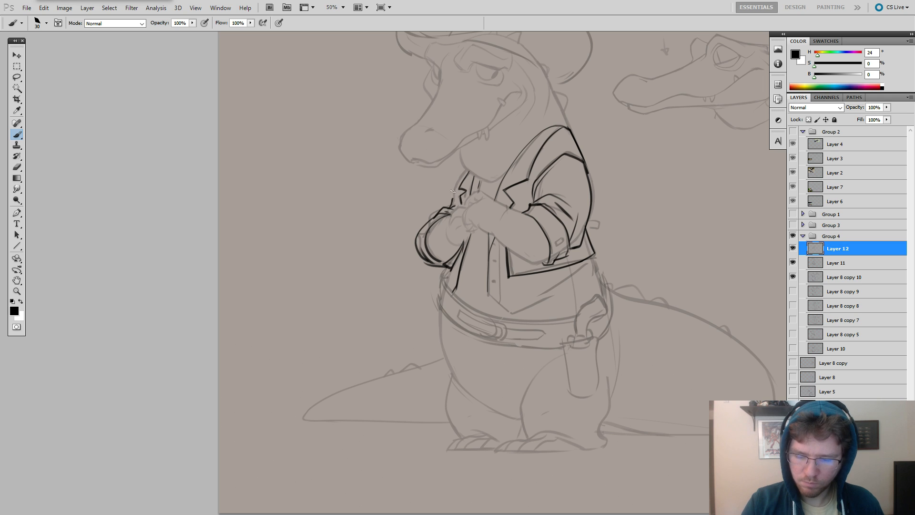
key("ctrl+z")
left_click_drag(469, 166, 447, 211)
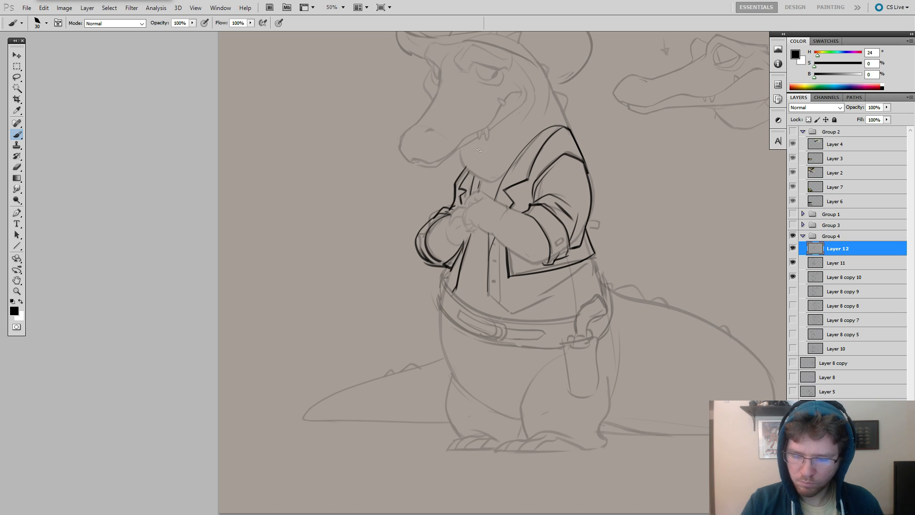
Ink the belt's upper edge as one smooth curve around the belly, redrawing it until it follows the sketch.
key("e")
mouse_move(555, 162)
left_mouse_down()
mouse_move(600, 160)
mouse_move(622, 122)
left_mouse_up()
key("b")
key("e")
key("b")
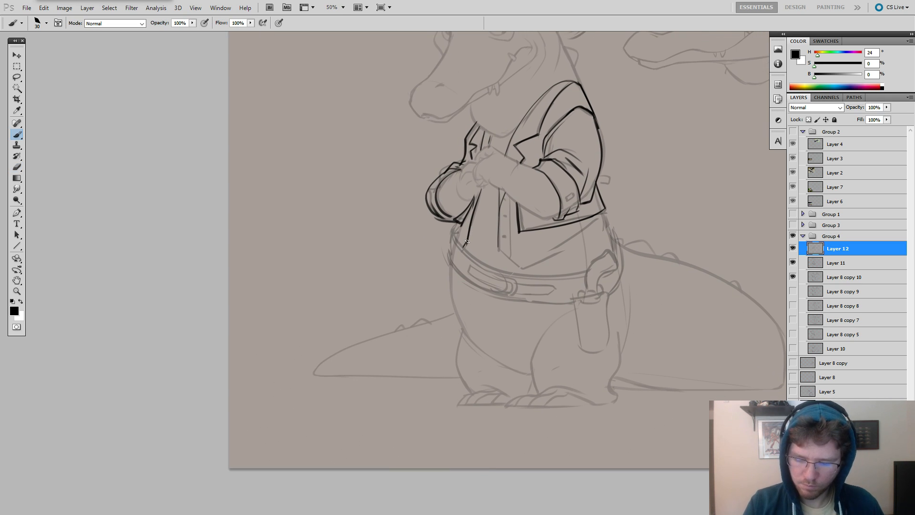
left_click_drag(482, 170, 255, 136)
mouse_move(225, 193)
left_mouse_down()
mouse_move(312, 233)
mouse_move(356, 236)
mouse_move(309, 236)
left_mouse_up()
key("ctrl+z")
key("ctrl+z")
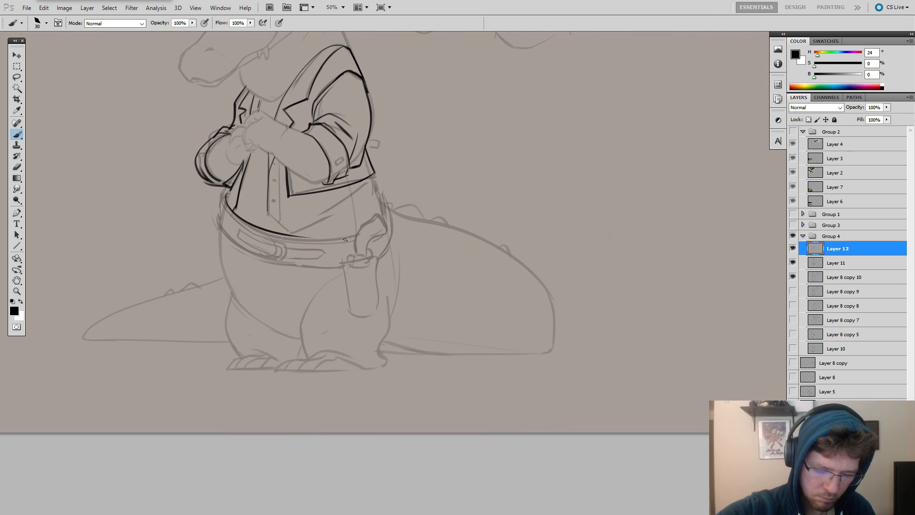
key("ctrl+z")
mouse_move(228, 192)
left_mouse_down()
mouse_move(261, 233)
mouse_move(329, 242)
left_mouse_up()
key("ctrl+z")
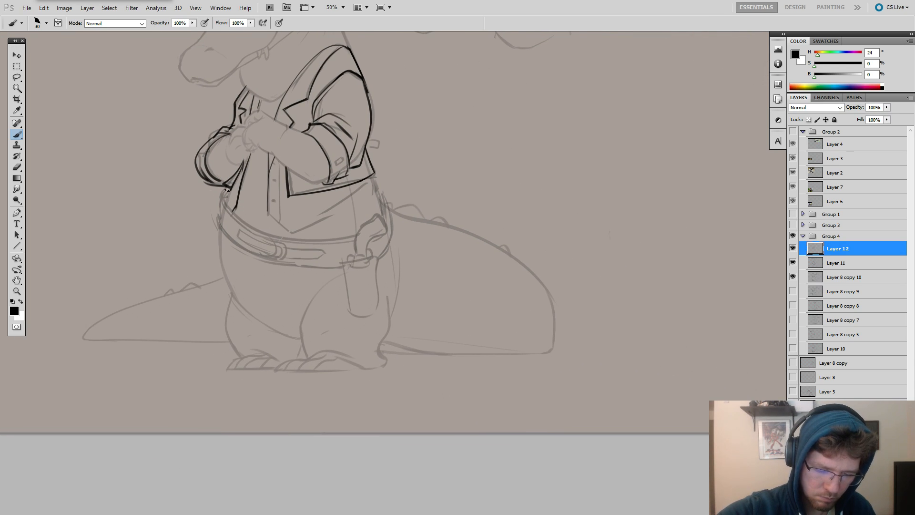
mouse_move(226, 193)
left_mouse_down()
mouse_move(306, 241)
mouse_move(354, 240)
left_mouse_up()
left_click_drag(420, 205, 574, 206)
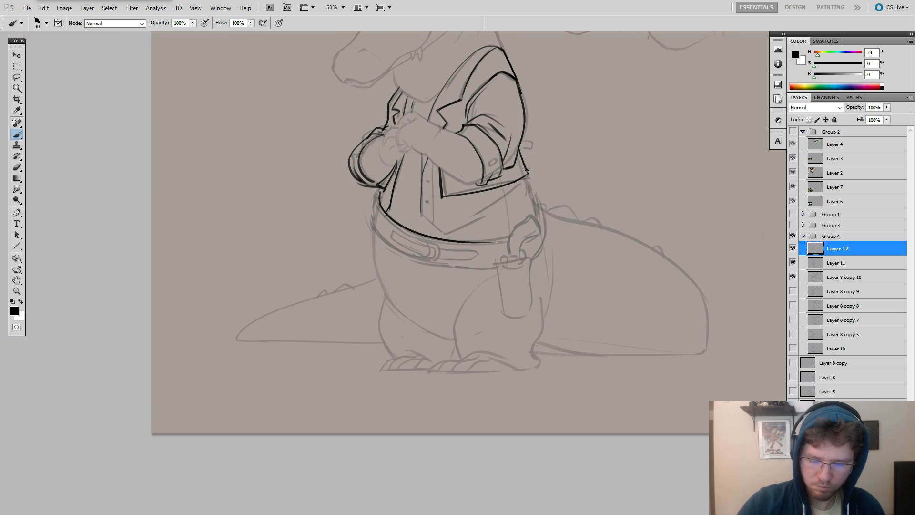
Ink the belt's lower edge around the waist and erase the stray short line crossing the belt.
key("l")
mouse_move(381, 194)
left_mouse_down()
mouse_move(405, 267)
mouse_move(504, 241)
mouse_move(499, 223)
mouse_move(472, 264)
left_mouse_up()
key("ctrl+d")
key("e")
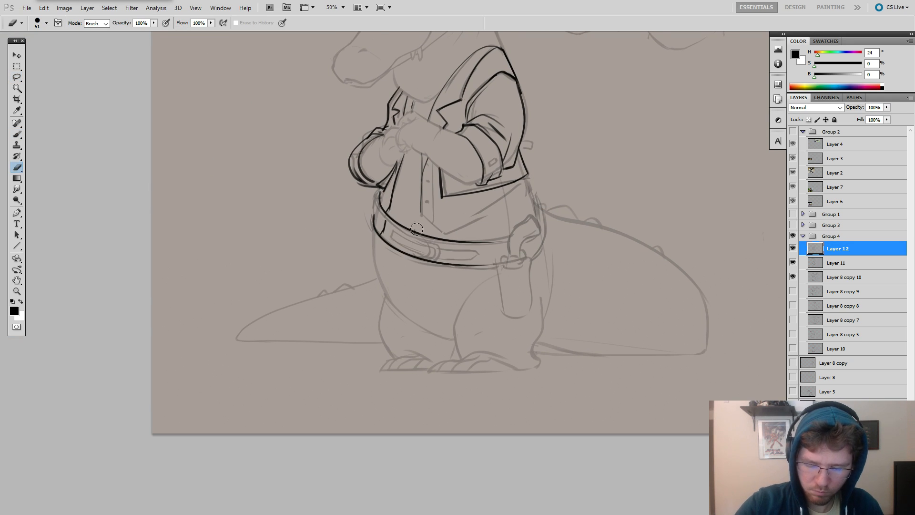
mouse_move(412, 226)
left_mouse_down()
mouse_move(416, 234)
mouse_move(388, 227)
left_mouse_up()
key("b")
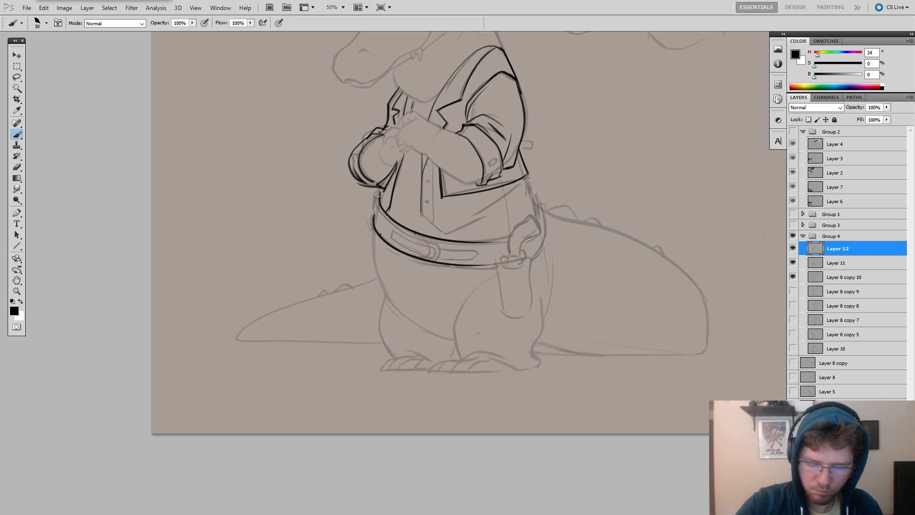
Reduce the brush size to 26 px for the finer lines inside the belt.
mouse_move(377, 194)
left_mouse_down()
mouse_move(336, 179)
mouse_move(207, 187)
mouse_move(250, 201)
left_mouse_up()
right_click(224, 187)
key("Return")
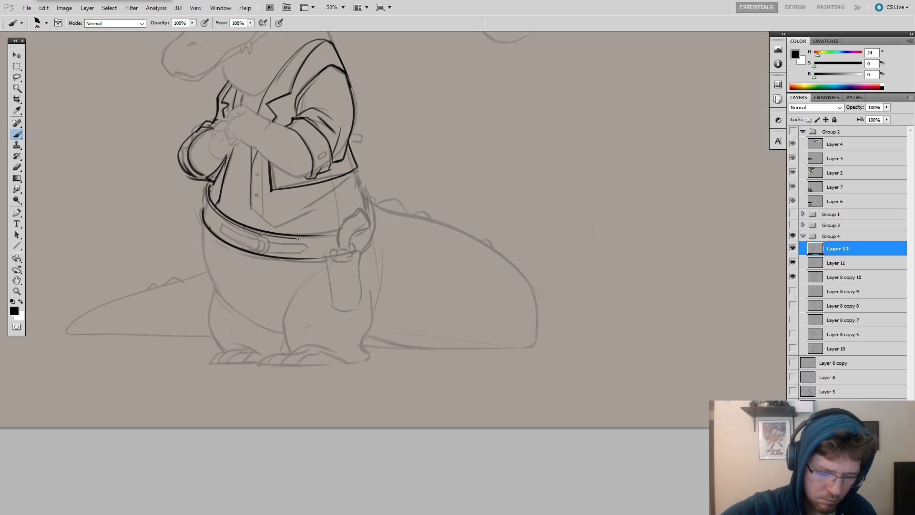
Ink the thin inner line just below the belt's upper edge, cleaning up the stroke with the eraser.
key("e")
mouse_move(304, 242)
left_mouse_down()
mouse_move(337, 231)
mouse_move(322, 239)
left_mouse_up()
key("b")
key("ctrl+z")
key("ctrl+z")
key("e")
key("b")
key("space")
mouse_move(203, 200)
left_mouse_down()
mouse_move(278, 205)
mouse_move(278, 217)
left_mouse_up()
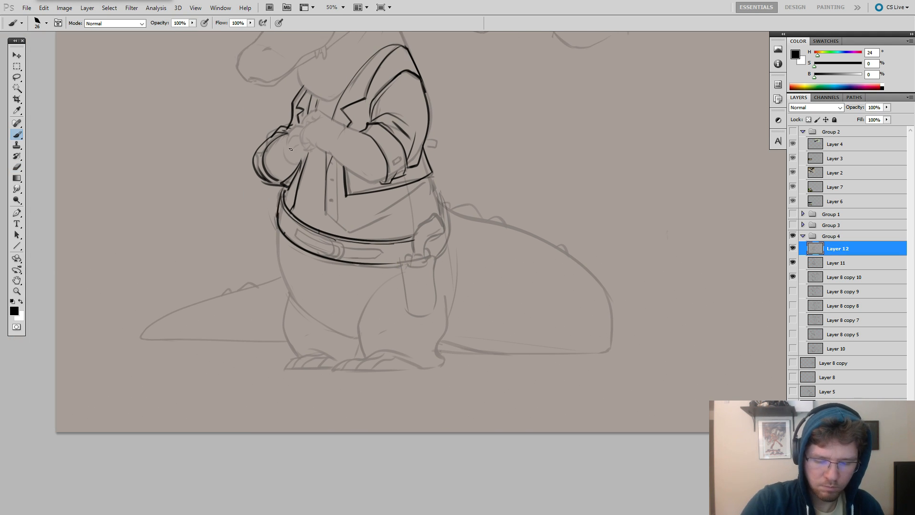
key("space")
left_click_drag(542, 245, 598, 259)
left_click_drag(478, 230, 534, 245)
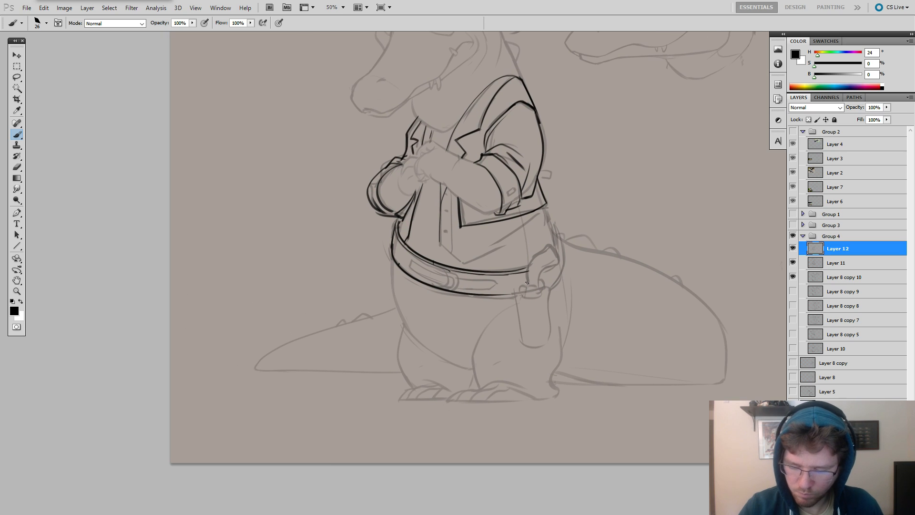
Ink the curved pistol grip rising from the holster over the belt, redoing strokes until they follow the sketch.
mouse_move(527, 285)
left_mouse_down()
mouse_move(530, 259)
mouse_move(549, 245)
mouse_move(531, 257)
mouse_move(530, 272)
mouse_move(557, 253)
mouse_move(544, 243)
mouse_move(552, 244)
mouse_move(558, 263)
mouse_move(535, 285)
left_mouse_up()
key("ctrl+z")
key("ctrl+z")
key("e")
key("b")
key("ctrl+z")
key("ctrl+alt+z")
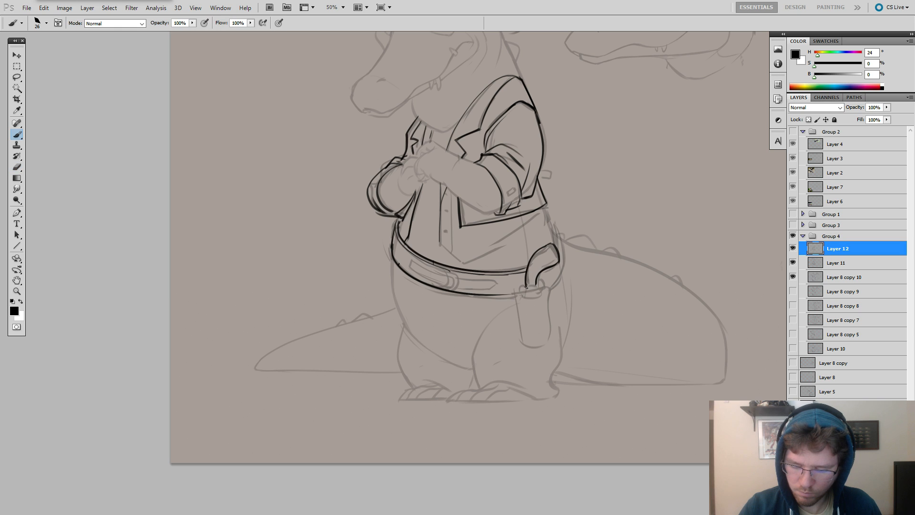
Ink the wavy upper edge of the holster and the inner contour line along the pistol grip.
key("ctrl+alt+z")
key("ctrl+alt+z")
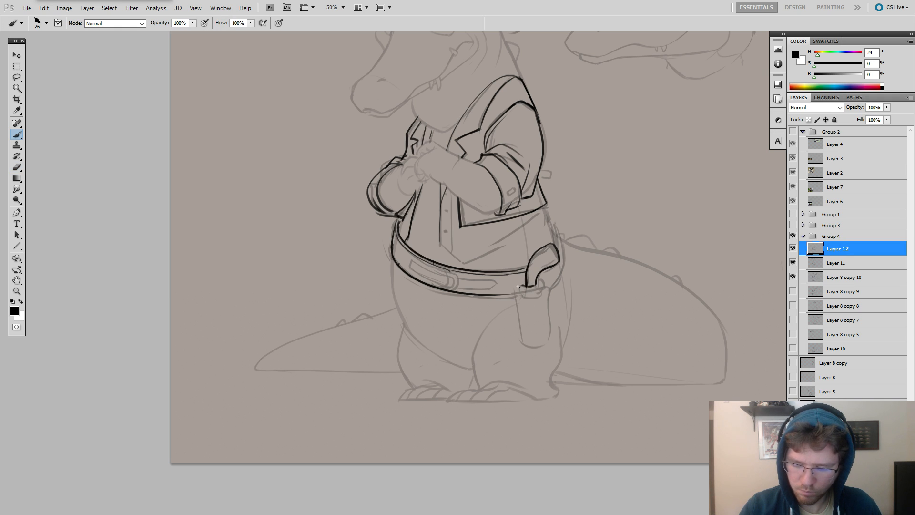
key("ctrl+alt+z")
left_click_drag(515, 285, 514, 290)
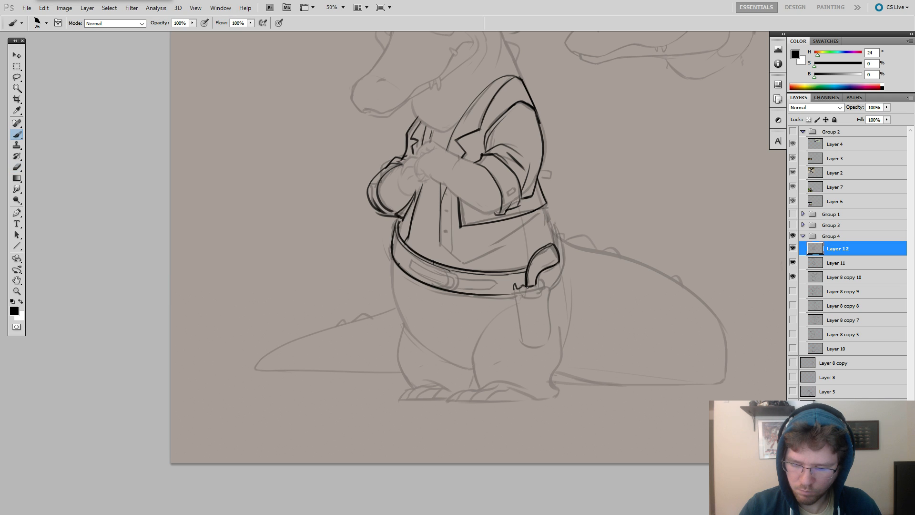
left_click_drag(552, 247, 527, 280)
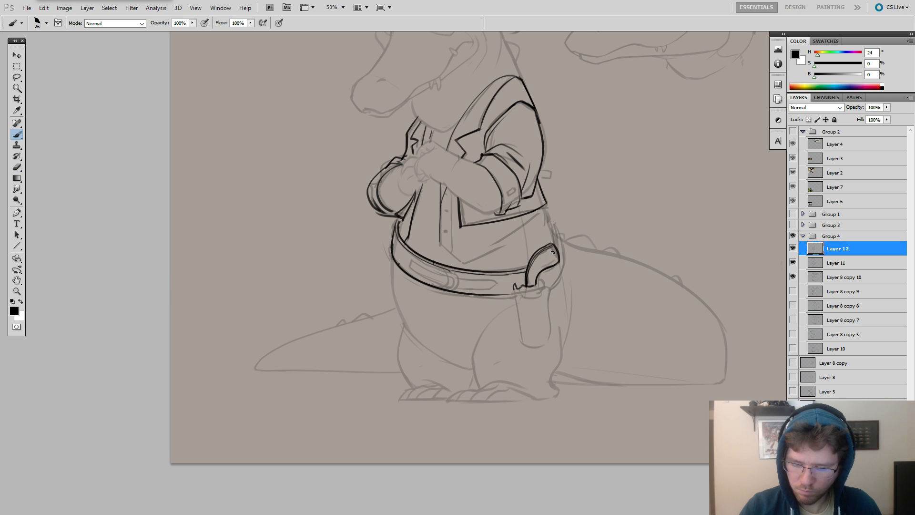
left_click_drag(552, 251, 541, 282)
Ink both sides of the holster down to its rounded lower end.
mouse_move(552, 295)
left_mouse_down()
mouse_move(544, 344)
mouse_move(517, 331)
mouse_move(527, 348)
left_mouse_up()
key("ctrl+z")
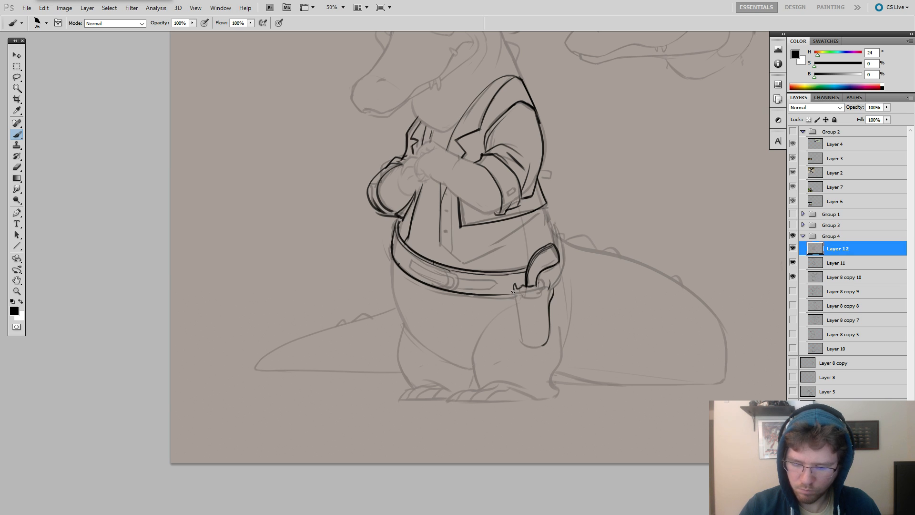
left_click_drag(513, 294, 529, 348)
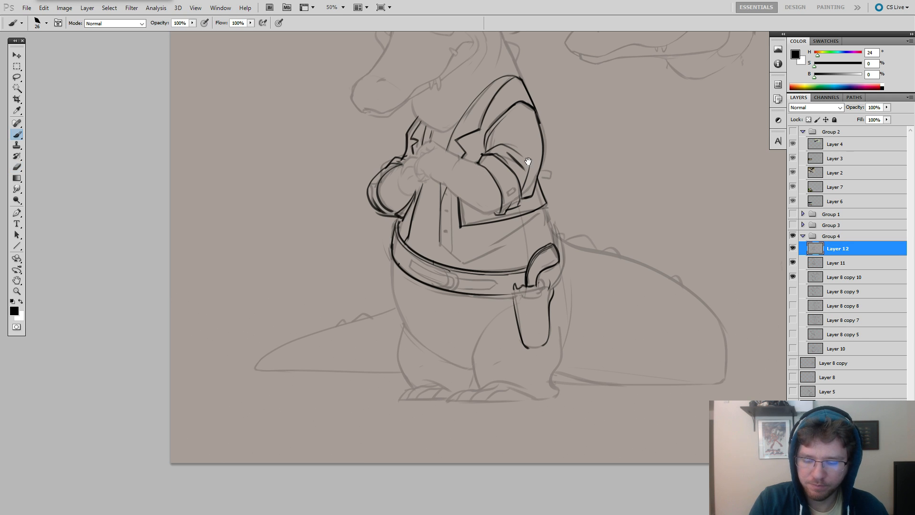
Erase the jacket's lower hem on the near side and redraw it in a cleaner line.
left_click_drag(528, 161, 553, 171)
key("e")
left_click_drag(484, 236, 565, 217)
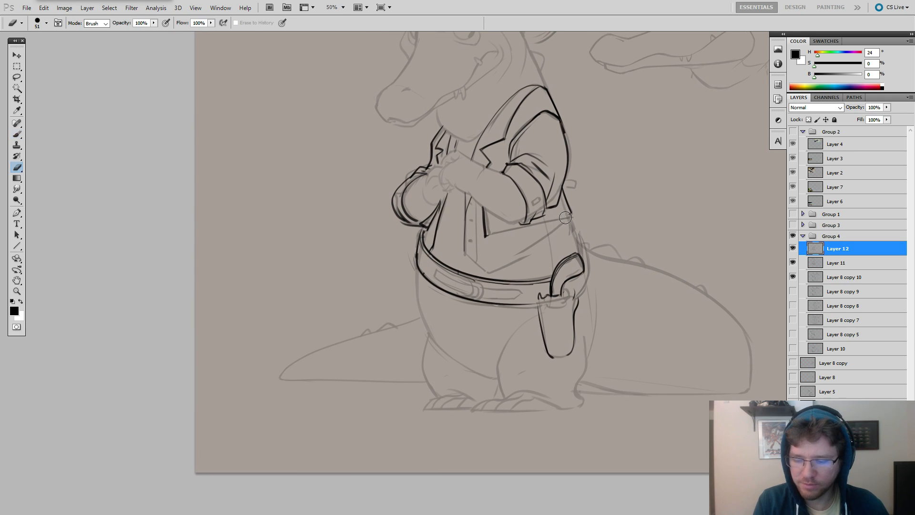
key("b")
key("e")
Erase the inked fold lines on the near sleeve above the rolled cuff.
mouse_move(499, 240)
left_mouse_down()
mouse_move(490, 234)
mouse_move(513, 240)
mouse_move(571, 212)
mouse_move(539, 232)
mouse_move(485, 238)
mouse_move(534, 240)
mouse_move(519, 285)
left_mouse_up()
key("b")
key("ctrl+z")
key("ctrl+z")
key("e")
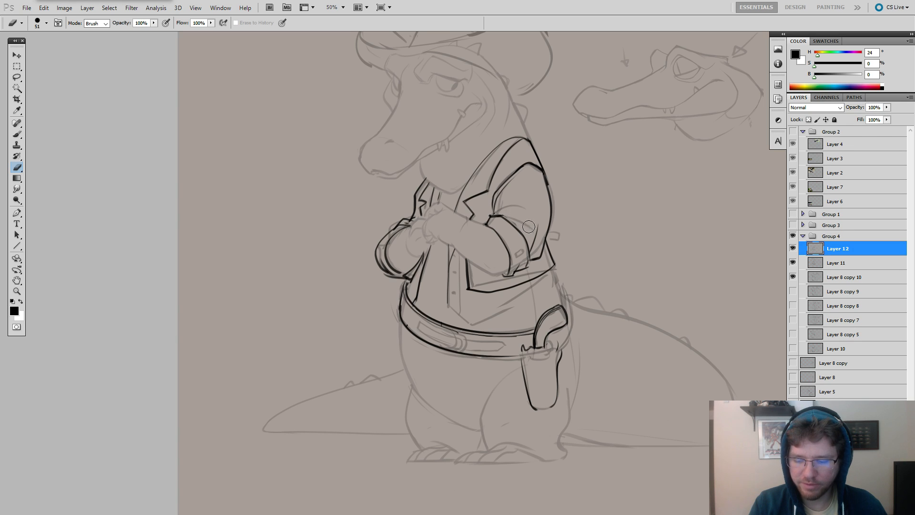
key("b")
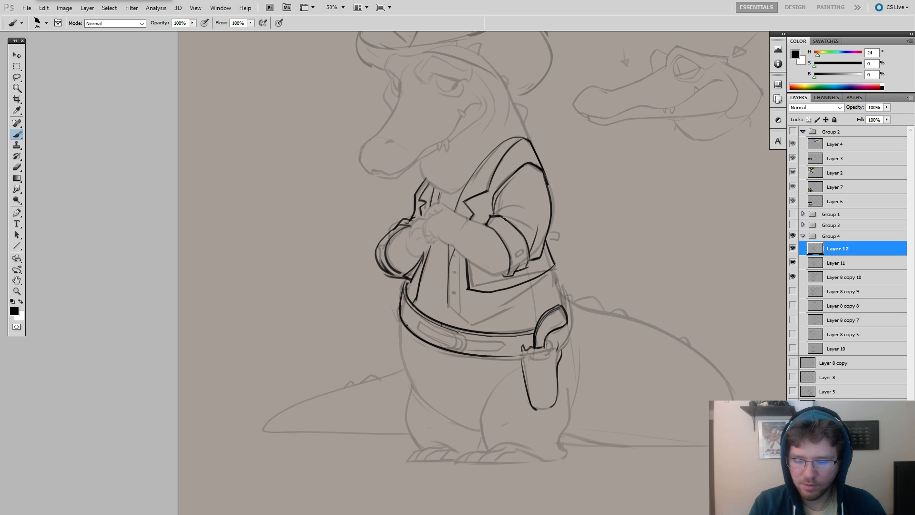
Sketch a simple standing human figure's head, neck, torso, hips and legs in the empty area beside the crocodile.
left_click_drag(615, 191, 527, 194)
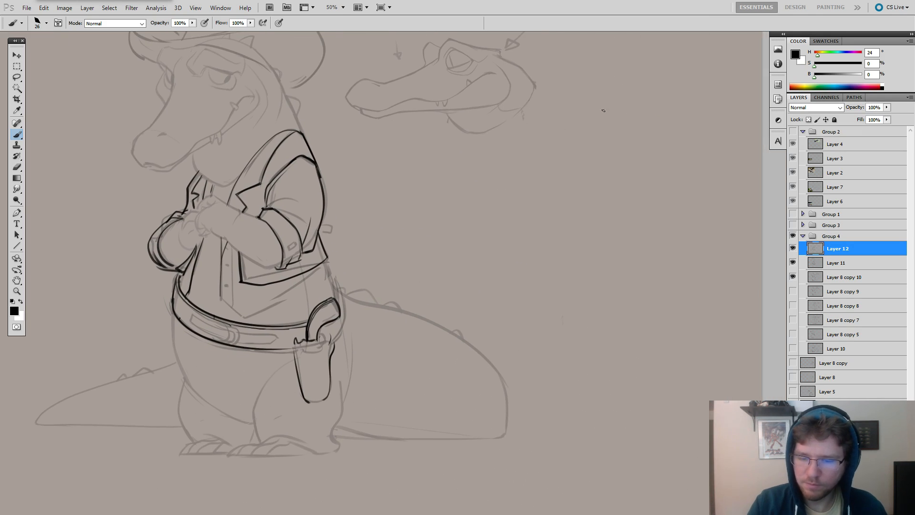
mouse_move(606, 89)
left_mouse_down()
mouse_move(605, 140)
mouse_move(608, 88)
left_mouse_up()
left_click_drag(599, 141, 599, 152)
mouse_move(613, 142)
left_mouse_down()
mouse_move(584, 173)
mouse_move(590, 190)
mouse_move(574, 158)
mouse_move(579, 210)
mouse_move(637, 201)
mouse_move(632, 155)
mouse_move(637, 167)
mouse_move(571, 163)
mouse_move(575, 219)
mouse_move(632, 226)
mouse_move(630, 260)
left_mouse_up()
key("ctrl+z")
key("ctrl+z")
left_click_drag(576, 241, 577, 373)
mouse_move(609, 276)
left_mouse_down()
mouse_move(596, 384)
mouse_move(618, 383)
left_mouse_up()
key("ctrl+z")
mouse_move(634, 260)
left_mouse_down()
mouse_move(640, 367)
mouse_move(619, 384)
left_mouse_up()
Add both spread arms to the human figure, with an open gap at each elbow.
mouse_move(572, 163)
left_mouse_down()
mouse_move(554, 187)
mouse_move(552, 218)
left_mouse_up()
left_click_drag(575, 193, 541, 235)
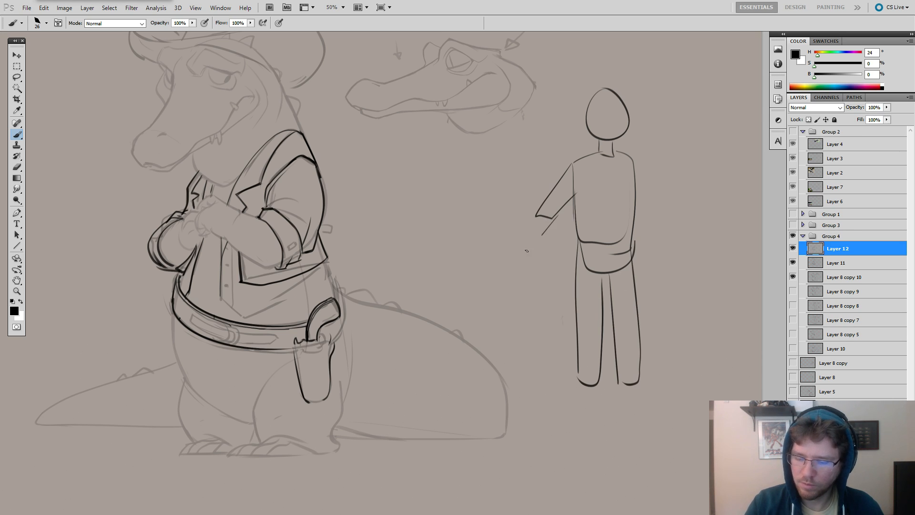
left_click_drag(633, 156, 675, 209)
left_click_drag(632, 181, 693, 237)
left_click_drag(686, 216, 707, 240)
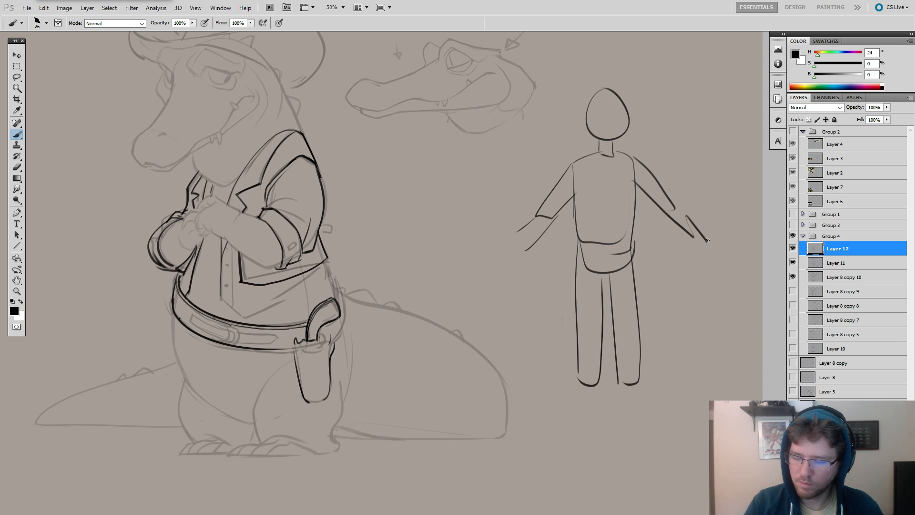
Scribble a dark face and rough fingered hands onto the human figure.
left_click_drag(521, 236, 504, 246)
left_click_drag(708, 243, 717, 261)
left_click_drag(723, 183, 658, 206)
mouse_move(527, 135)
left_mouse_down()
mouse_move(552, 132)
mouse_move(534, 145)
mouse_move(551, 152)
left_mouse_up()
left_click_drag(569, 123, 575, 119)
mouse_move(643, 268)
left_mouse_down()
mouse_move(664, 290)
mouse_move(637, 298)
left_mouse_up()
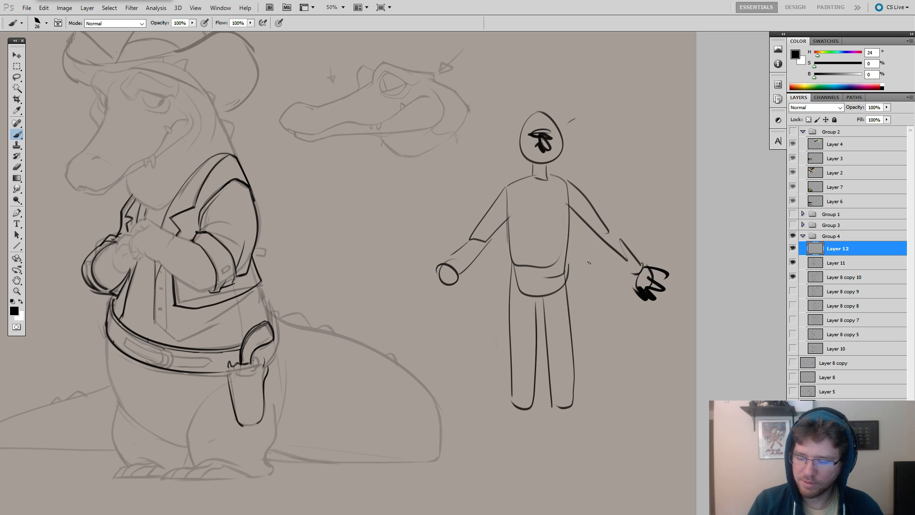
mouse_move(422, 275)
left_mouse_down()
mouse_move(446, 265)
mouse_move(445, 294)
left_mouse_up()
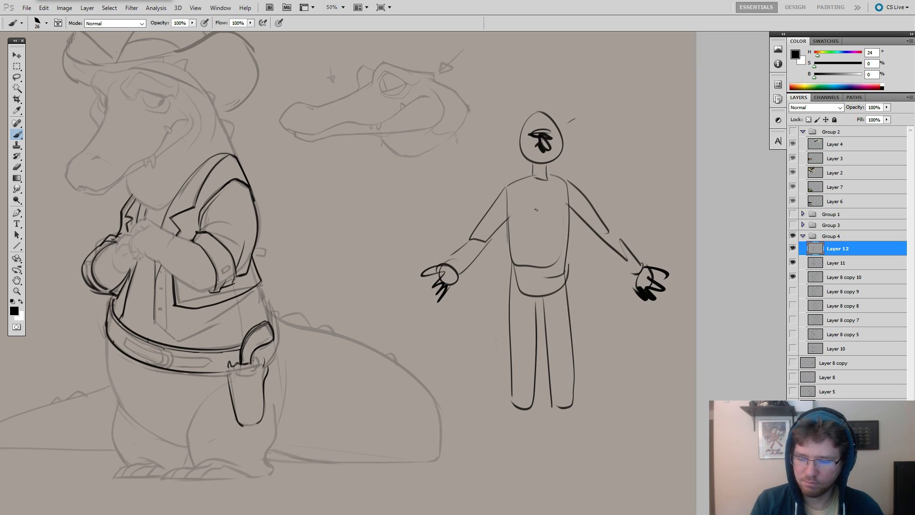
Add rough feet and short torso marks to the figure, and try an arrow along its arm before undoing it.
mouse_move(516, 400)
left_mouse_down()
mouse_move(501, 428)
mouse_move(571, 427)
left_mouse_up()
left_click_drag(594, 339, 659, 345)
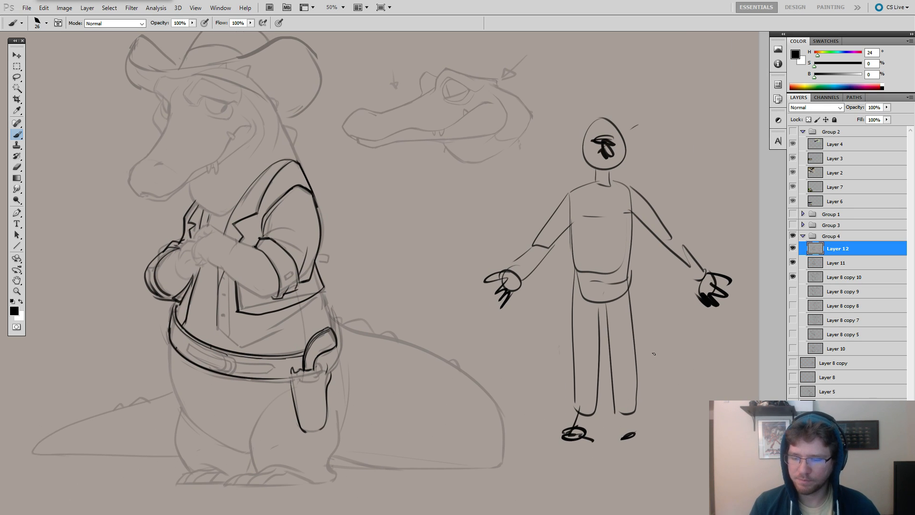
mouse_move(584, 179)
left_mouse_down()
mouse_move(546, 215)
mouse_move(551, 204)
left_mouse_up()
key("ctrl+z")
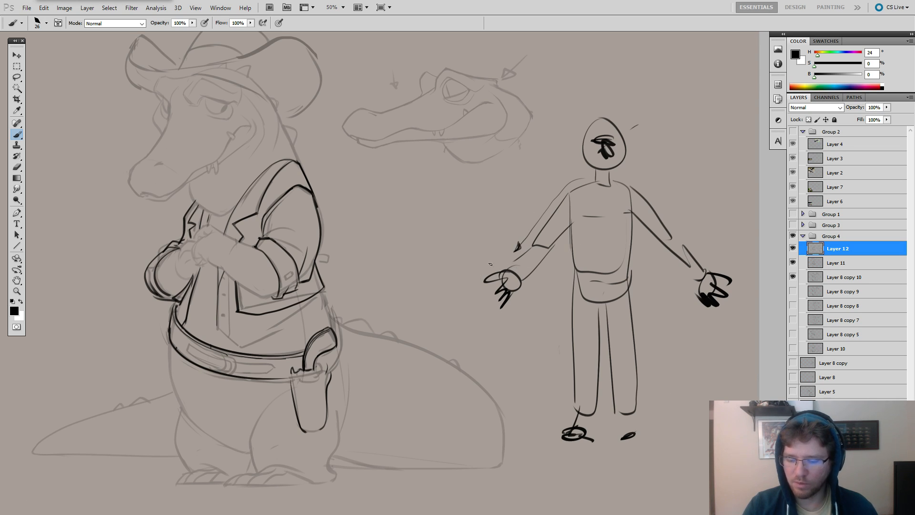
key("ctrl+z")
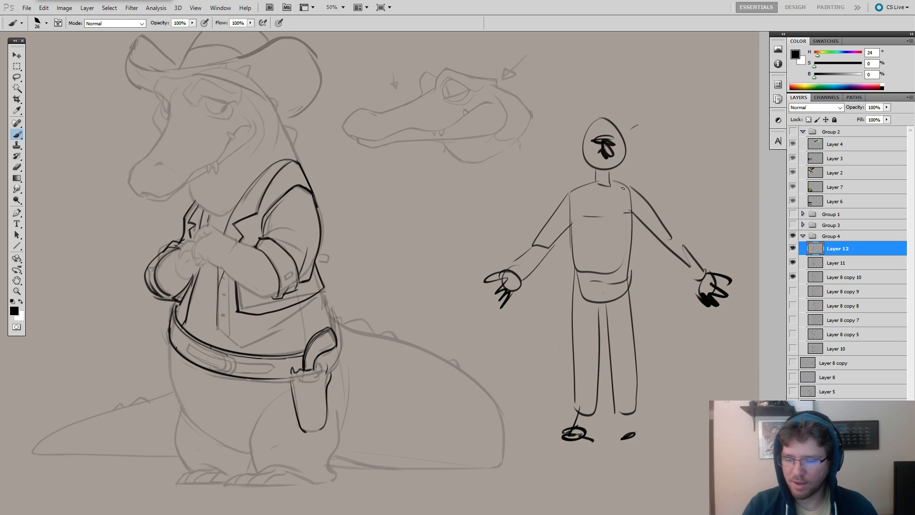
key("ctrl+z")
Erase the whole human figure doodle beside the crocodile.
key("e")
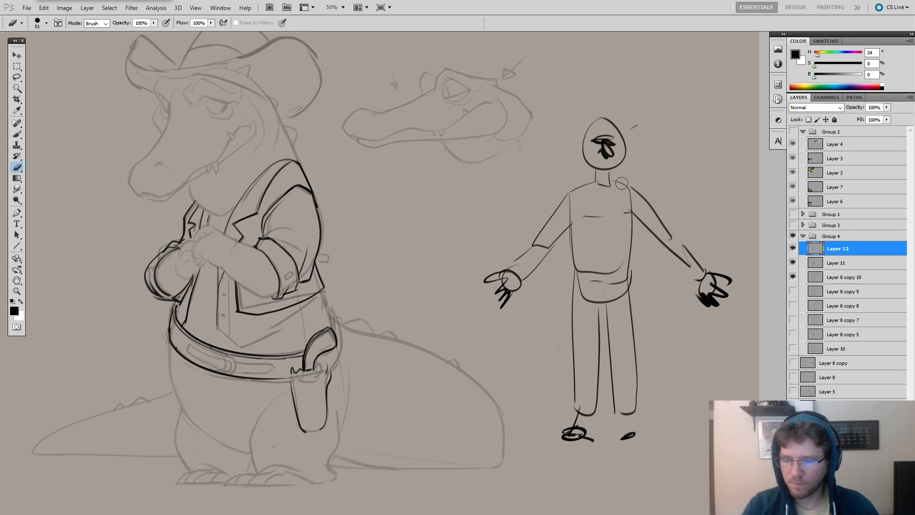
left_click_drag(624, 179, 643, 179)
mouse_move(620, 131)
left_mouse_down()
mouse_move(590, 136)
mouse_move(531, 224)
mouse_move(592, 388)
mouse_move(705, 290)
mouse_move(642, 329)
mouse_move(629, 201)
mouse_move(647, 212)
mouse_move(734, 219)
left_mouse_up()
key("ctrl+z")
key("b")
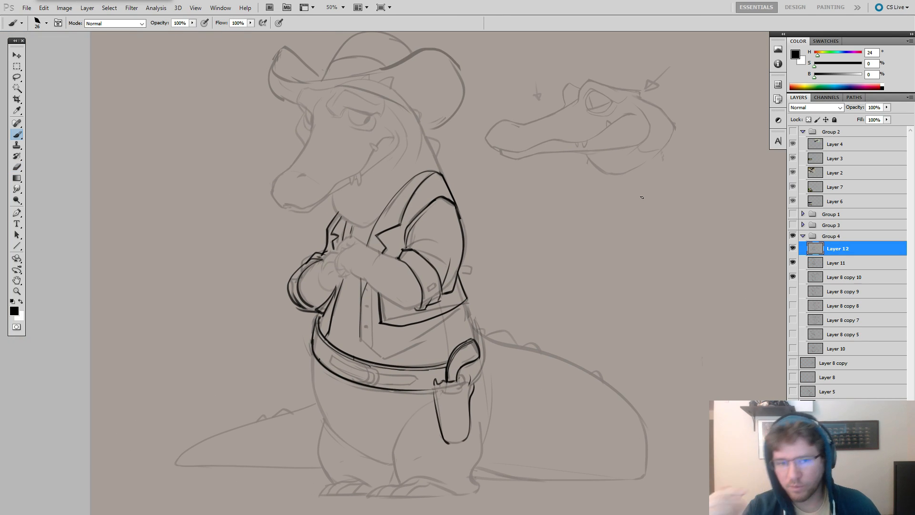
Sketch a wide arched panel outline with a large ringed circle inside it beside the crocodile.
mouse_move(499, 184)
left_mouse_down()
mouse_move(613, 205)
mouse_move(597, 231)
mouse_move(603, 223)
mouse_move(589, 226)
mouse_move(598, 227)
mouse_move(602, 189)
left_mouse_up()
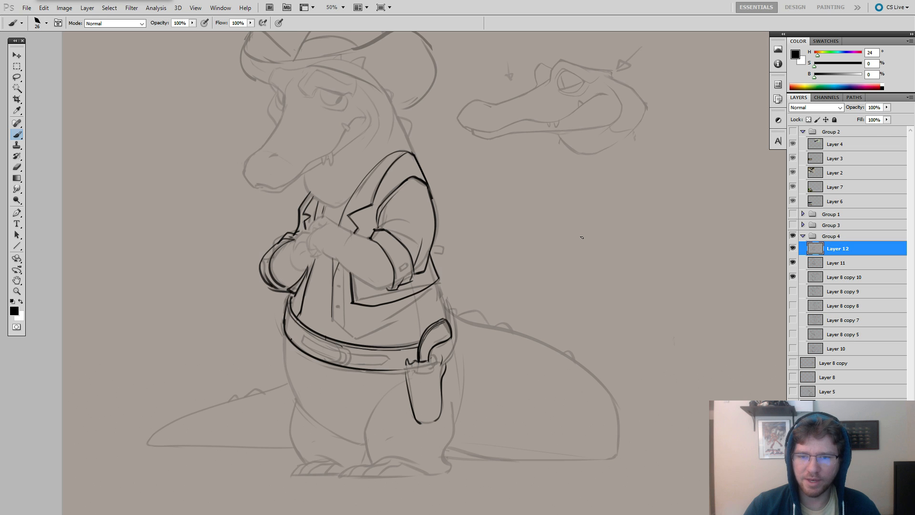
left_click_drag(588, 201, 620, 211)
mouse_move(599, 200)
left_mouse_down()
mouse_move(622, 199)
mouse_move(590, 188)
mouse_move(601, 172)
mouse_move(584, 198)
left_mouse_up()
mouse_move(483, 264)
left_mouse_down()
mouse_move(695, 263)
mouse_move(493, 272)
mouse_move(496, 307)
mouse_move(697, 294)
left_mouse_up()
key("ctrl+z")
mouse_move(589, 234)
left_mouse_down()
mouse_move(573, 246)
mouse_move(601, 239)
left_mouse_up()
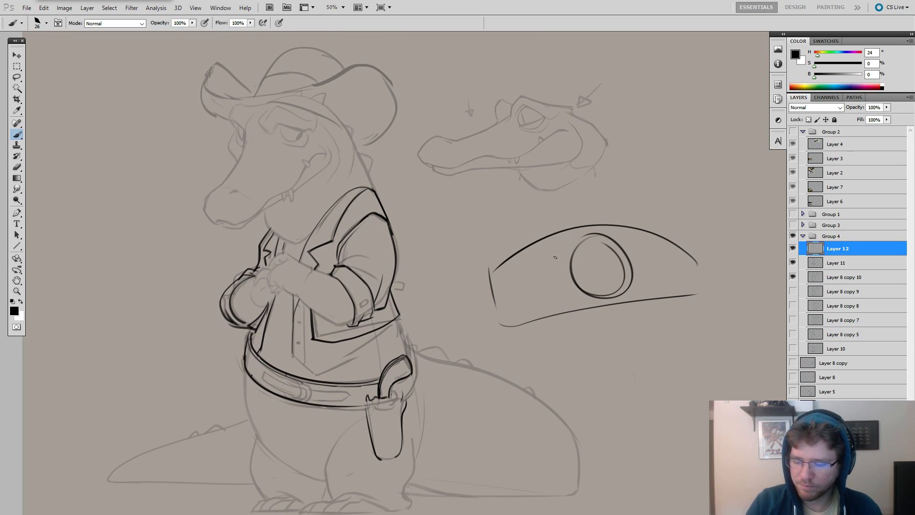
Add a smaller ringed circle beside the large one in the arched panel, and undo the last strokes.
mouse_move(532, 263)
left_mouse_down()
mouse_move(551, 300)
mouse_move(515, 273)
mouse_move(518, 294)
mouse_move(547, 268)
left_mouse_up()
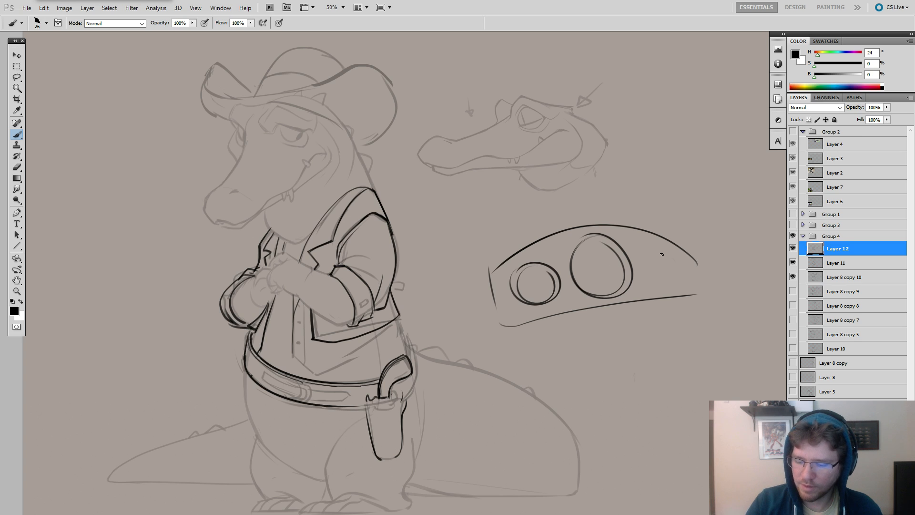
left_click_drag(661, 254, 660, 257)
left_click_drag(666, 210, 601, 258)
key("ctrl+z")
left_click_drag(692, 186, 601, 253)
key("ctrl+alt+z")
key("ctrl+alt+z")
key("ctrl+alt+z")
key("ctrl+alt+z")
key("ctrl+alt+z")
key("ctrl+alt+z")
key("ctrl+alt+z")
key("ctrl+alt+z")
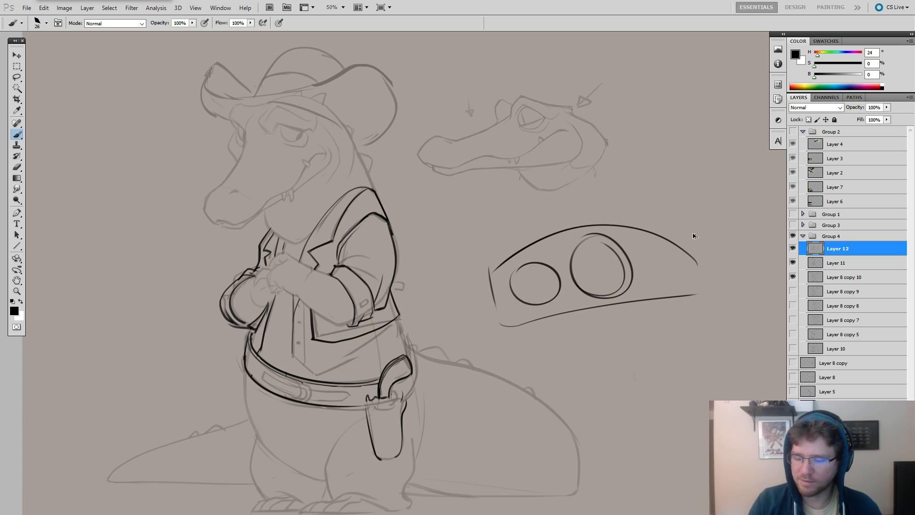
Sketch small slanted rectangles inside the arched panel in place of the circles.
mouse_move(566, 244)
left_mouse_down()
mouse_move(597, 267)
mouse_move(593, 260)
left_mouse_up()
mouse_move(573, 276)
left_mouse_down()
mouse_move(595, 284)
mouse_move(546, 276)
left_mouse_up()
left_click_drag(550, 288, 559, 287)
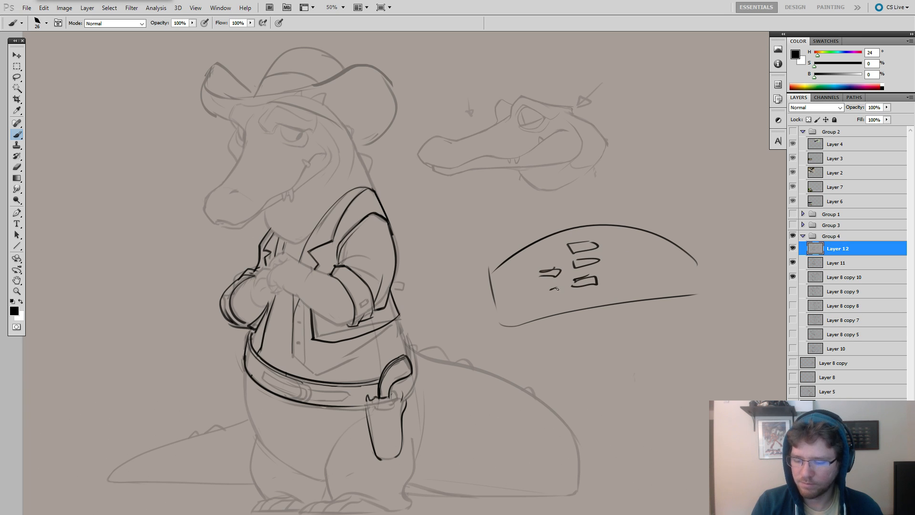
Replace the small rectangles in the arched panel with one large circle enclosing a smaller one.
mouse_move(614, 260)
left_mouse_down()
mouse_move(614, 274)
mouse_move(635, 271)
mouse_move(562, 272)
left_mouse_up()
key("e")
key("b")
mouse_move(592, 231)
left_mouse_down()
mouse_move(580, 237)
mouse_move(571, 282)
mouse_move(543, 265)
mouse_move(537, 299)
left_mouse_up()
Undo the circle strokes and erase the arched panel doodle with an enlarged eraser.
key("ctrl+alt+z")
key("ctrl+alt+z")
key("ctrl+alt+z")
key("ctrl+alt+z")
key("ctrl+alt+z")
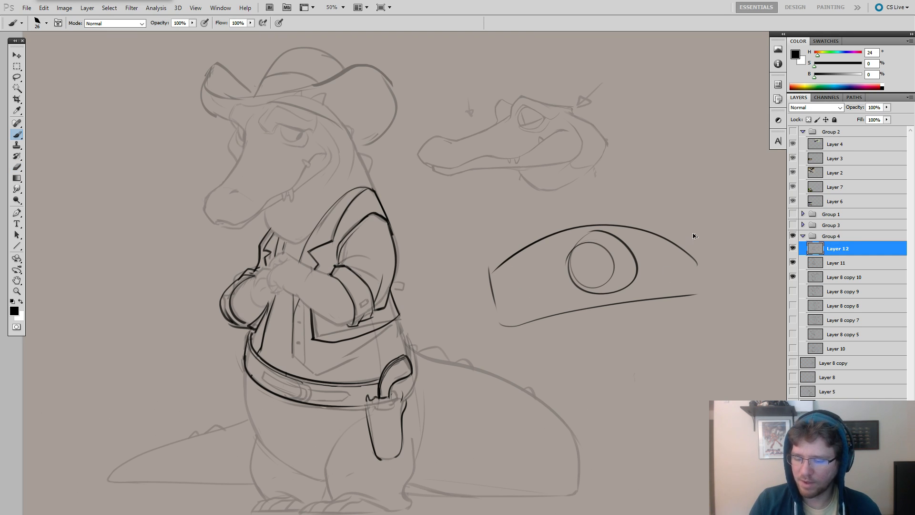
key("e")
mouse_move(673, 278)
left_mouse_down()
mouse_move(500, 282)
mouse_move(659, 256)
mouse_move(721, 262)
left_mouse_up()
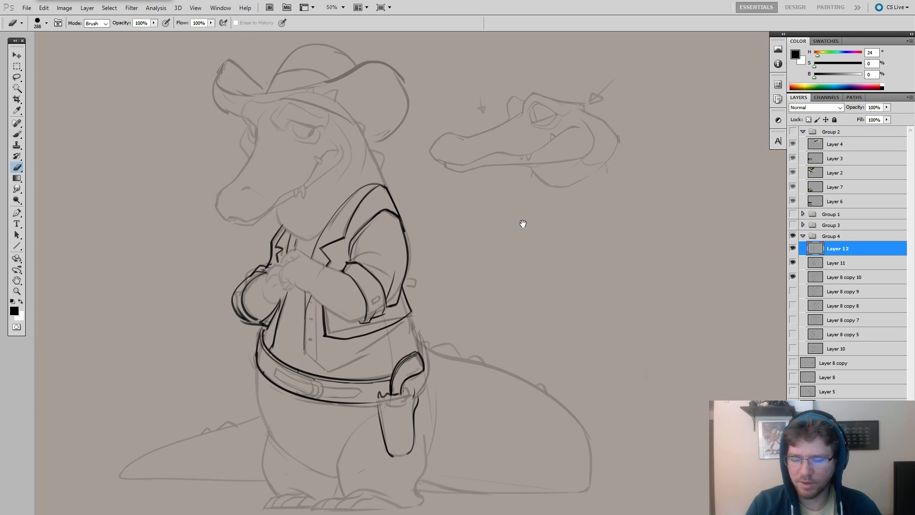
Erase the near sleeve's outer line and redraw it from the shoulder down to the elbow.
left_click_drag(521, 224, 586, 190)
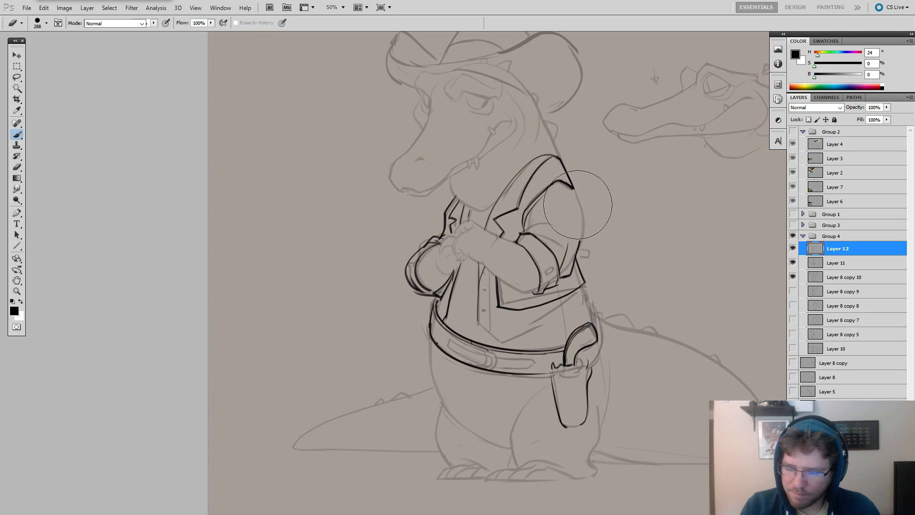
key("b")
left_click_drag(570, 180, 580, 234)
key("ctrl+z")
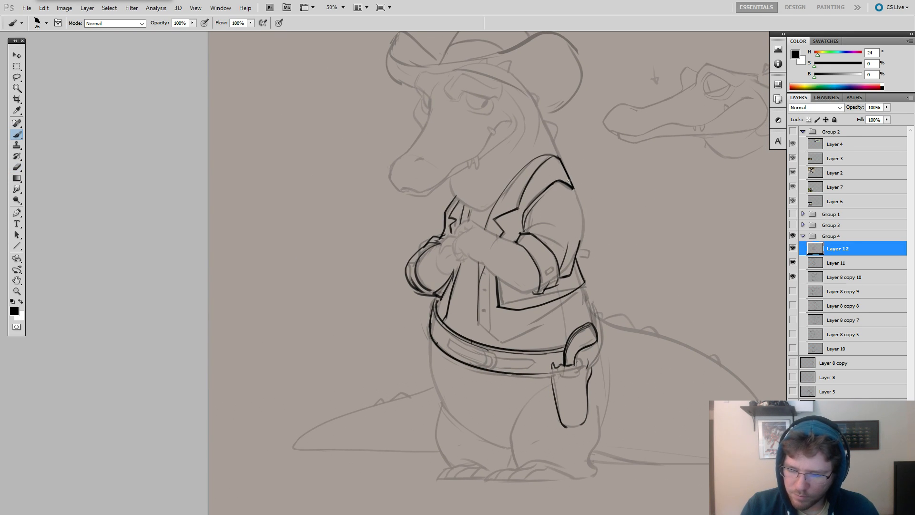
left_click_drag(568, 179, 579, 243)
Clear the old line at the elbow and ink the sleeve's underside curving from the elbow to the rolled cuff.
key("e")
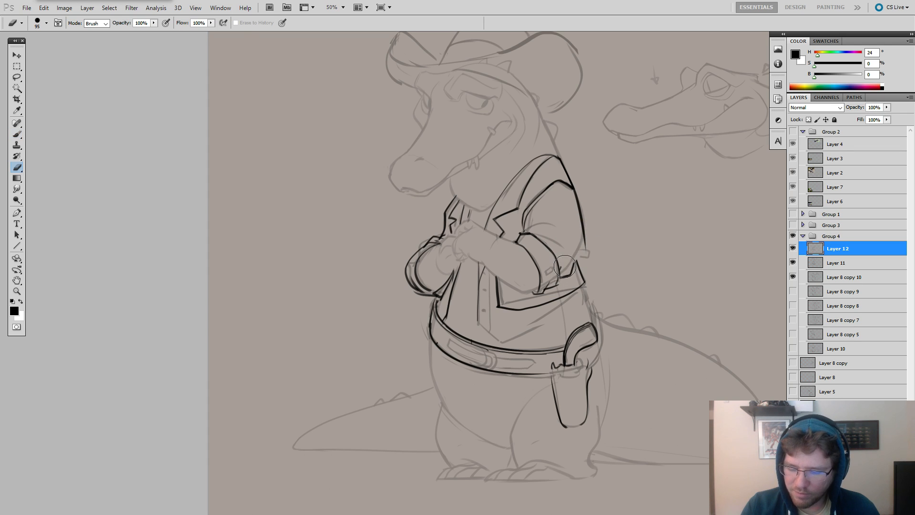
key("b")
mouse_move(585, 246)
left_mouse_down()
mouse_move(565, 277)
mouse_move(580, 254)
mouse_move(558, 277)
left_mouse_up()
key("ctrl+z")
key("ctrl+z")
key("ctrl+z")
key("ctrl+z")
Ink new fold lines across the near sleeve above the rolled cuff, undoing strokes until they fit the arm.
key("ctrl+z")
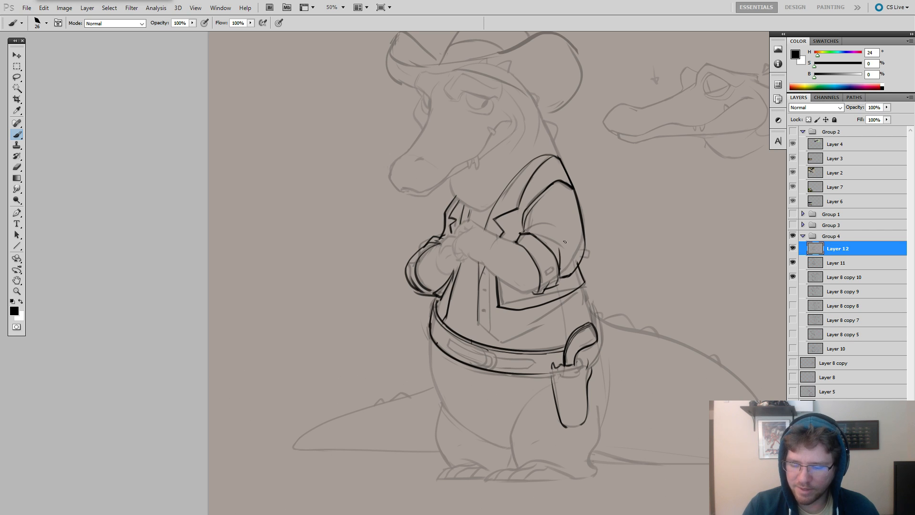
key("ctrl+z")
mouse_move(533, 239)
left_mouse_down()
mouse_move(567, 247)
mouse_move(523, 231)
mouse_move(567, 243)
mouse_move(604, 228)
mouse_move(579, 271)
left_mouse_up()
key("ctrl+z")
key("ctrl+z")
key("ctrl+z")
key("ctrl+z")
key("ctrl+z")
key("ctrl+z")
key("e")
key("b")
key("ctrl+z")
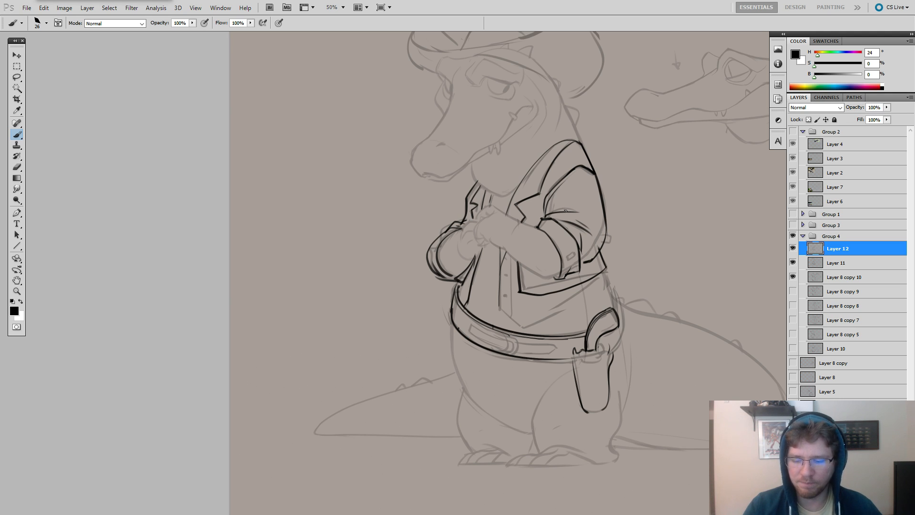
Try inking the near forearm and clasped hand over the sketch, undoing strokes and cleaning up with the eraser.
left_click_drag(566, 158, 448, 139)
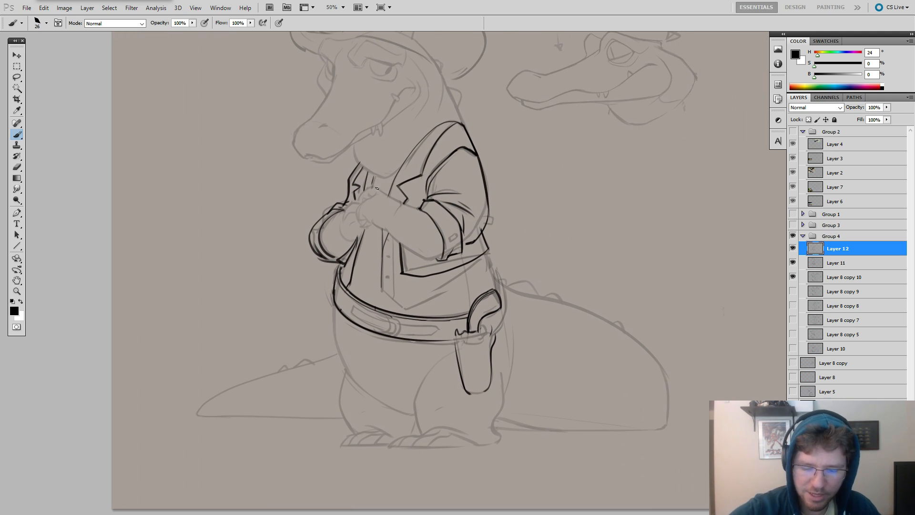
key("e")
key("b")
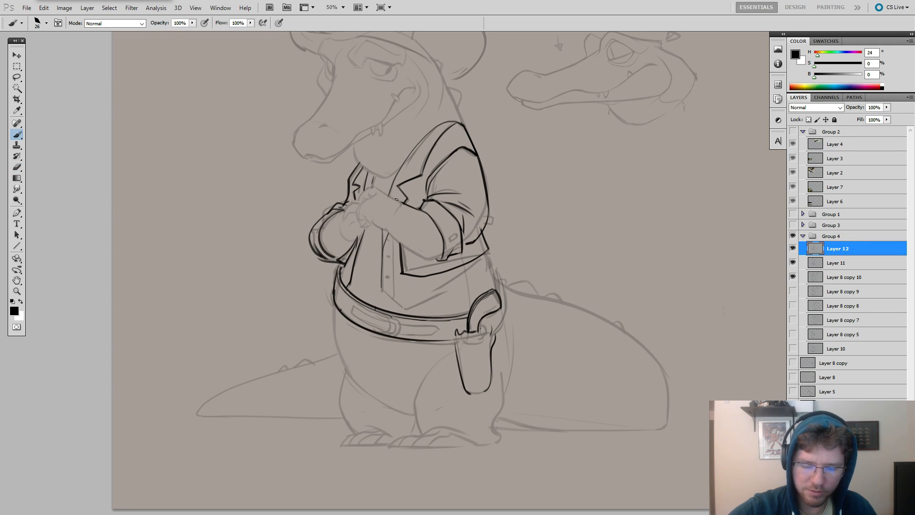
mouse_move(384, 193)
left_mouse_down()
mouse_move(423, 213)
mouse_move(492, 218)
mouse_move(437, 213)
left_mouse_up()
key("ctrl+z")
key("ctrl+z")
key("e")
key("b")
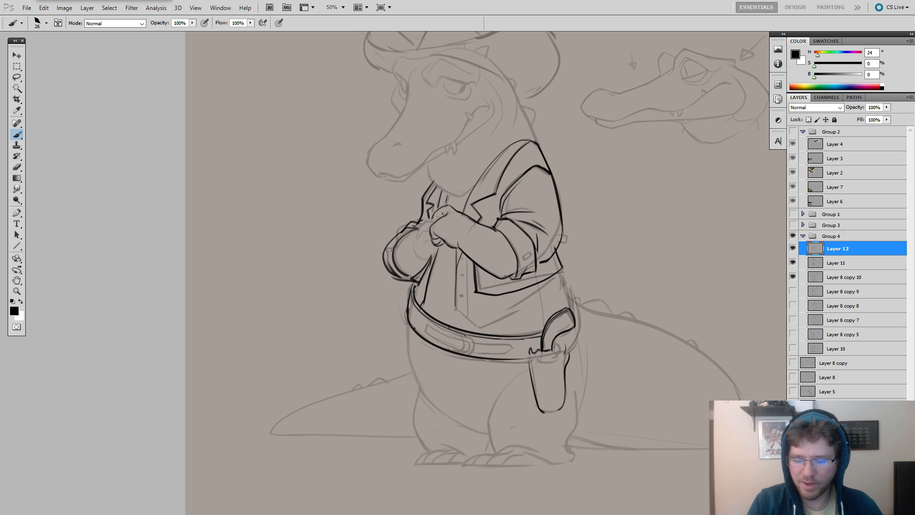
Erase the inked outlines of the near forearm and hand back to the faded sketch.
left_click_drag(544, 278, 606, 271)
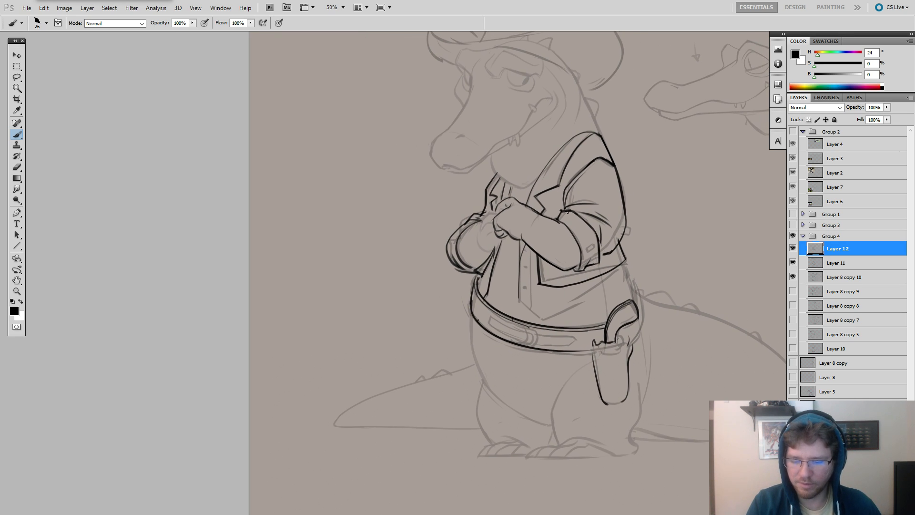
key("e")
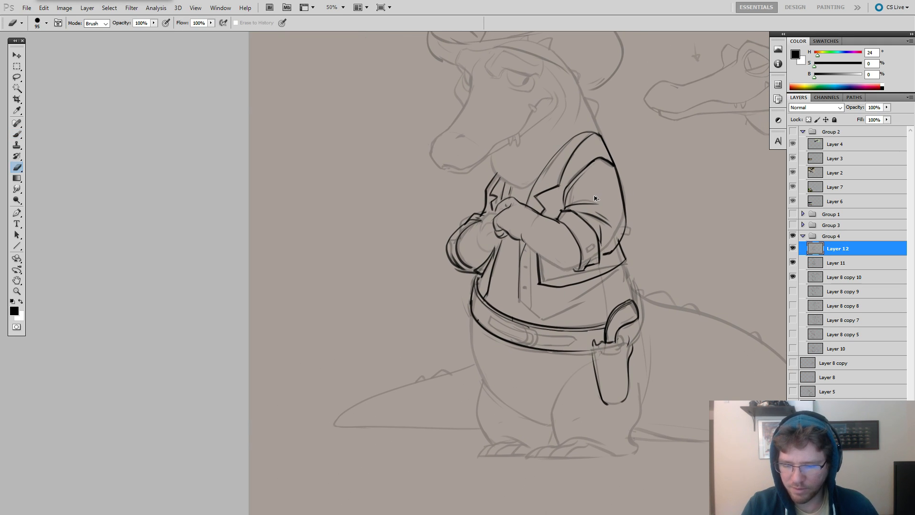
mouse_move(519, 185)
left_mouse_down()
mouse_move(503, 217)
mouse_move(511, 204)
mouse_move(544, 217)
mouse_move(536, 214)
left_mouse_up()
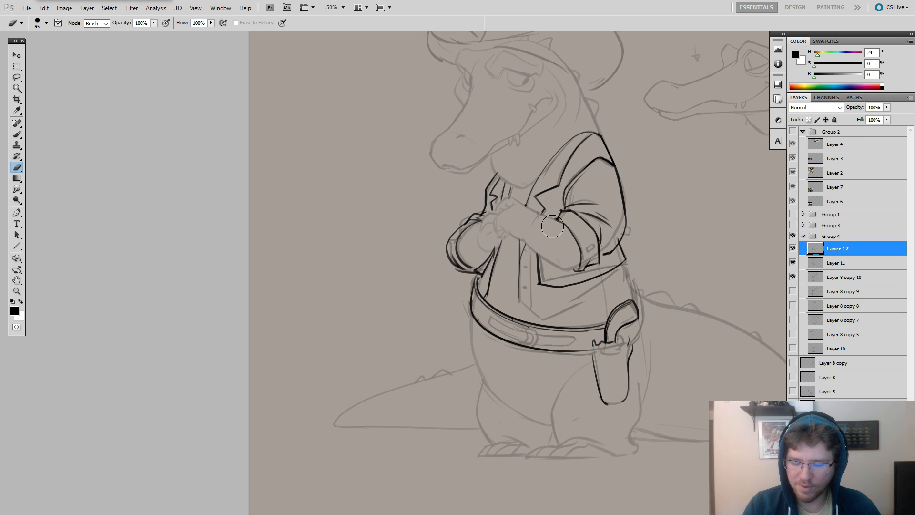
Ink the vest's lower hem from its front point up to the jacket's side, undoing strokes until the line fits.
key("b")
left_click_drag(563, 246, 569, 206)
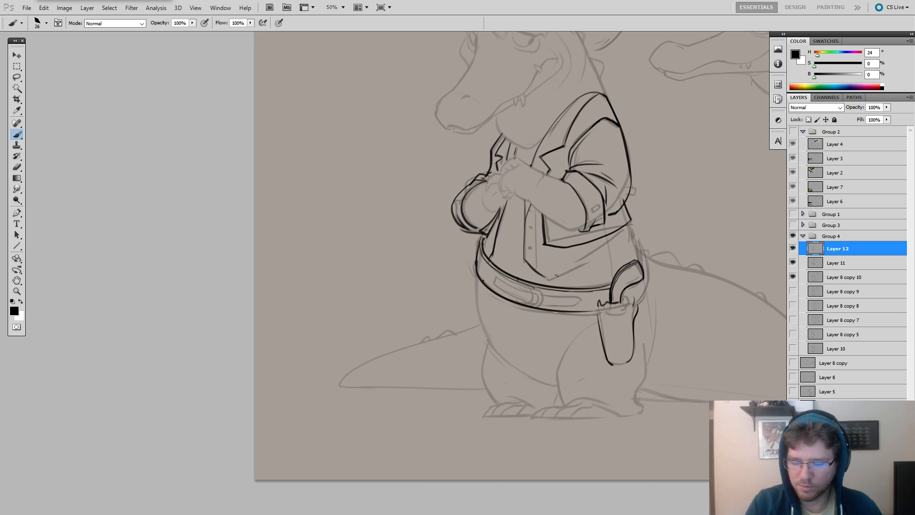
left_click_drag(545, 280, 605, 247)
key("ctrl+z")
mouse_move(548, 278)
left_mouse_down()
mouse_move(628, 235)
mouse_move(547, 279)
left_mouse_up()
key("ctrl+z")
key("ctrl+z")
left_click_drag(625, 235, 548, 278)
key("ctrl+z")
key("ctrl+z")
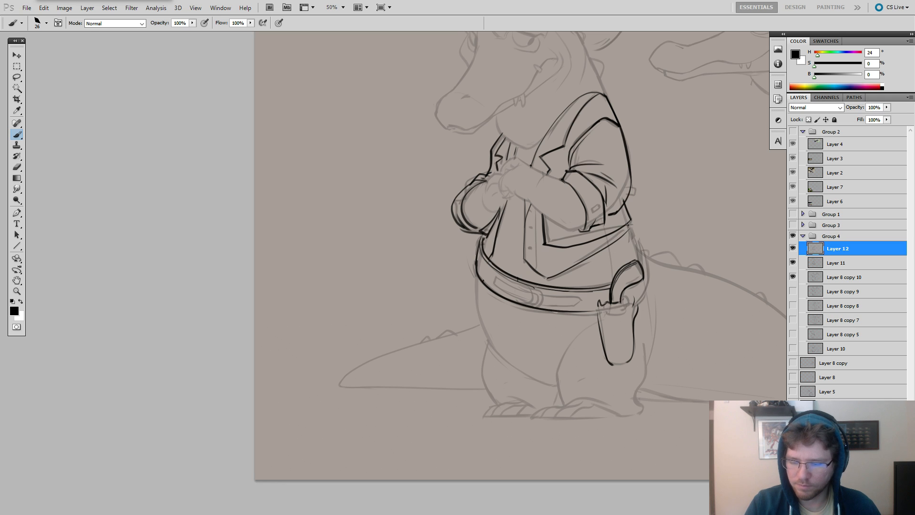
left_click_drag(628, 224, 620, 227)
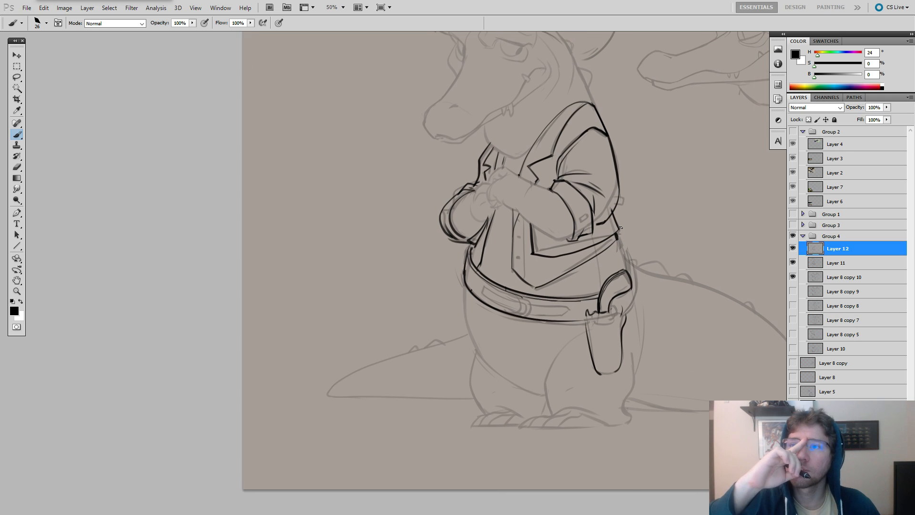
left_click_drag(650, 286, 621, 254)
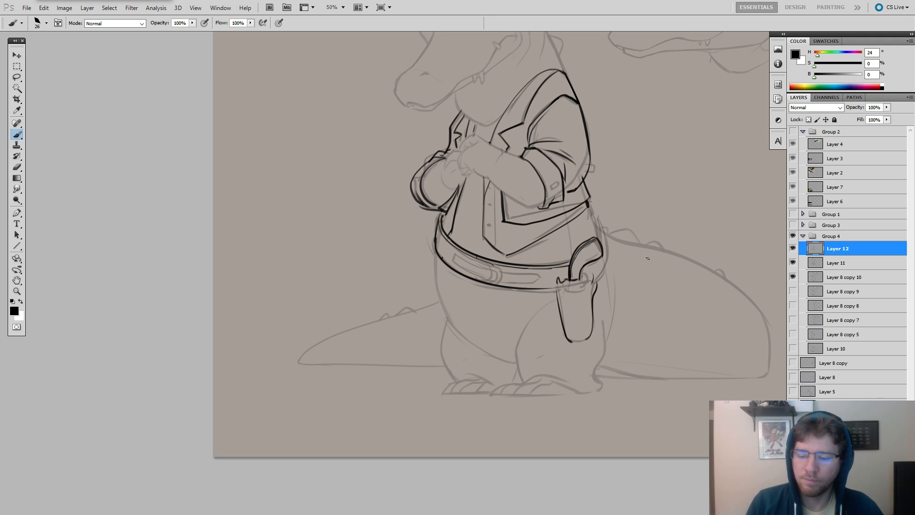
left_click_drag(586, 302, 572, 288)
mouse_move(539, 237)
left_mouse_down()
mouse_move(522, 251)
mouse_move(529, 242)
left_mouse_up()
key("ctrl+z")
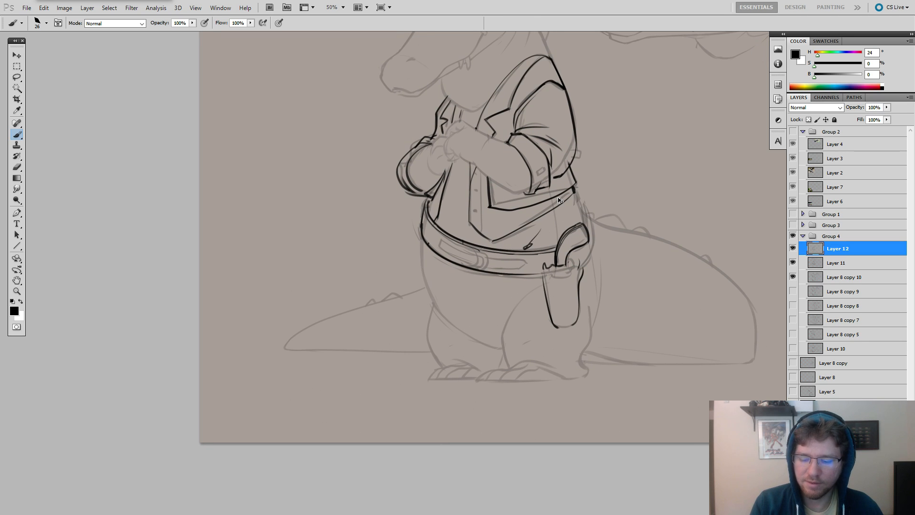
key("ctrl+z")
Clean up the belt's far end below the jacket with the eraser and touch up its outline.
left_click_drag(525, 282, 359, 256)
key("e")
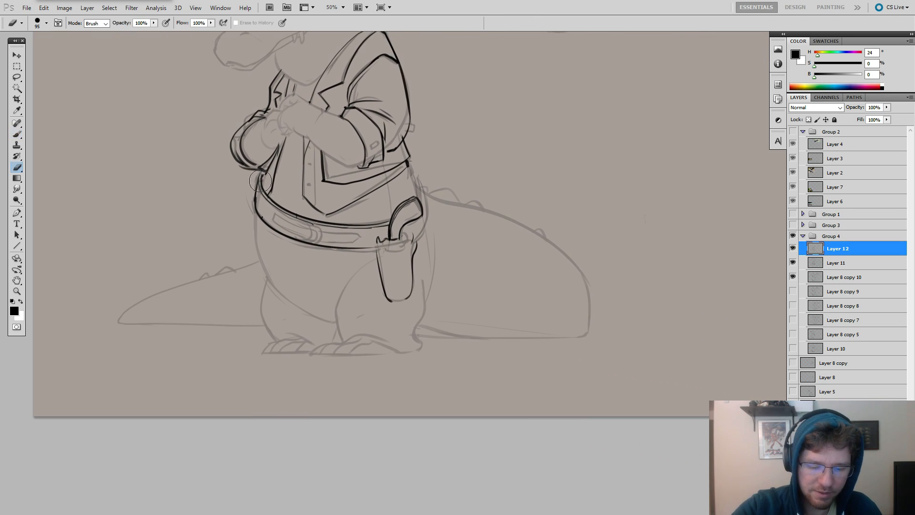
key("b")
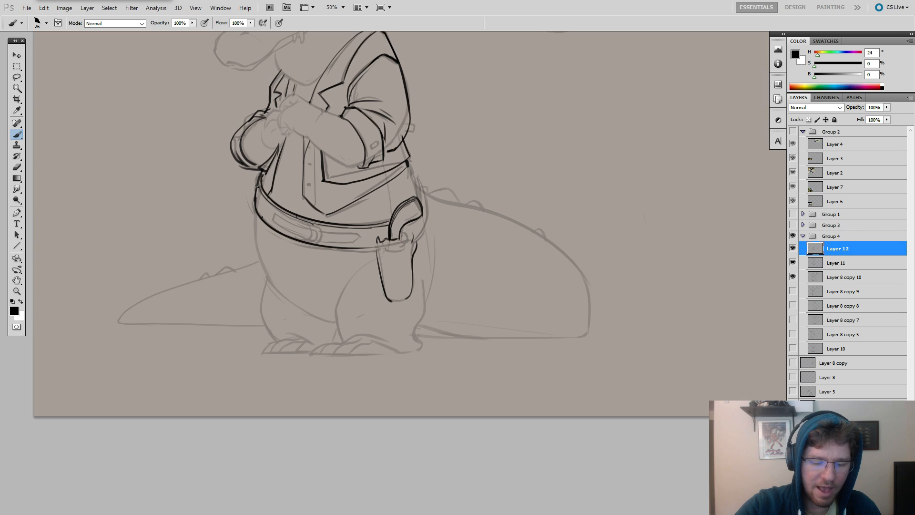
key("e")
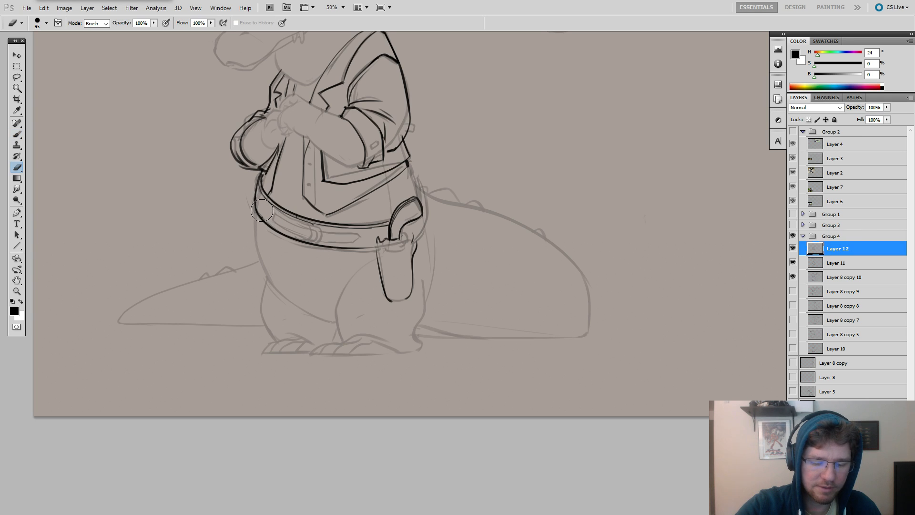
key("b")
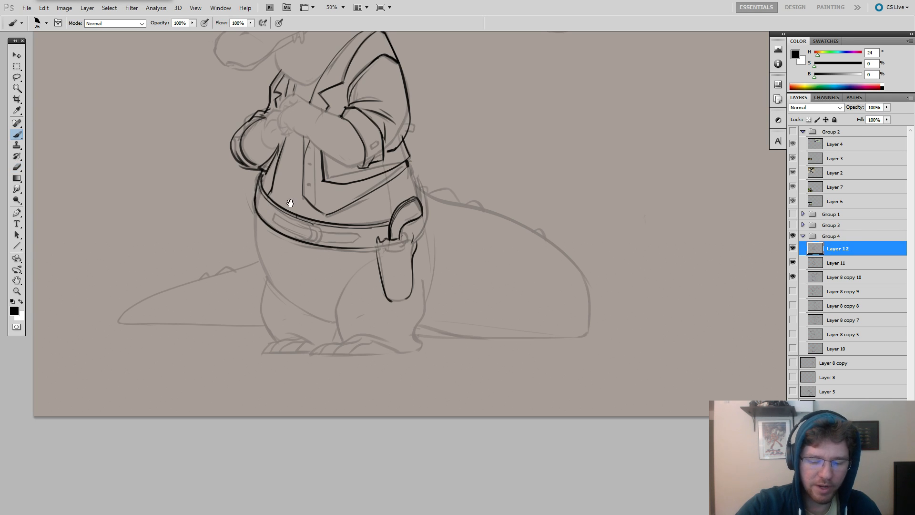
Rework the holster's mouth beneath the revolver grip, undoing strokes that do not fit.
mouse_move(443, 224)
left_mouse_down()
mouse_move(393, 204)
mouse_move(533, 220)
mouse_move(576, 244)
left_mouse_up()
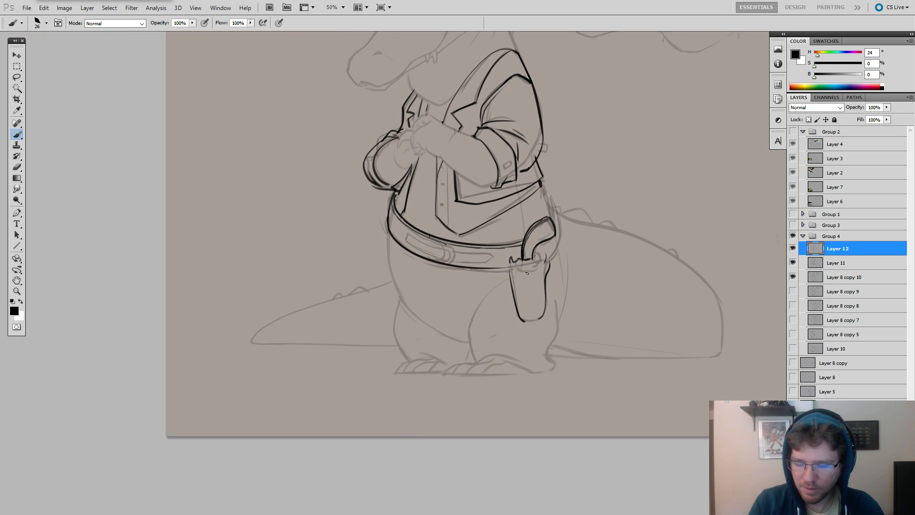
left_click_drag(538, 269, 571, 274)
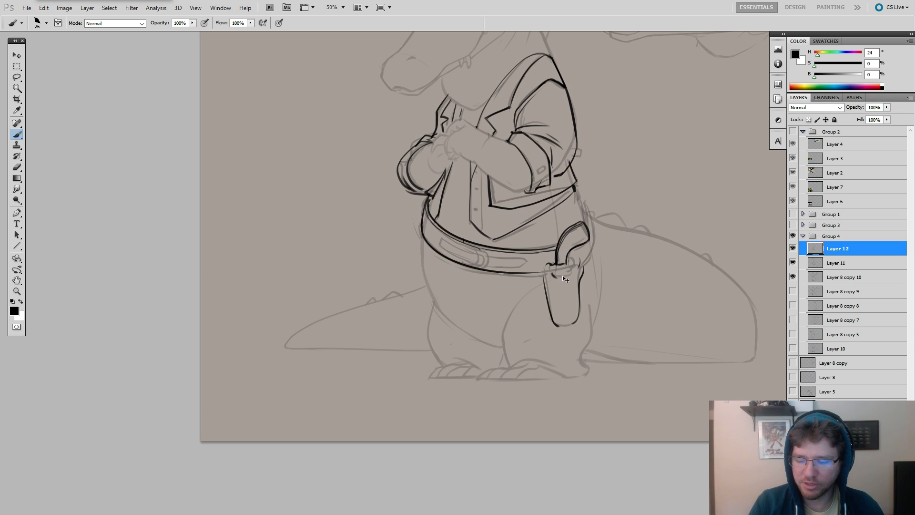
key("ctrl+z")
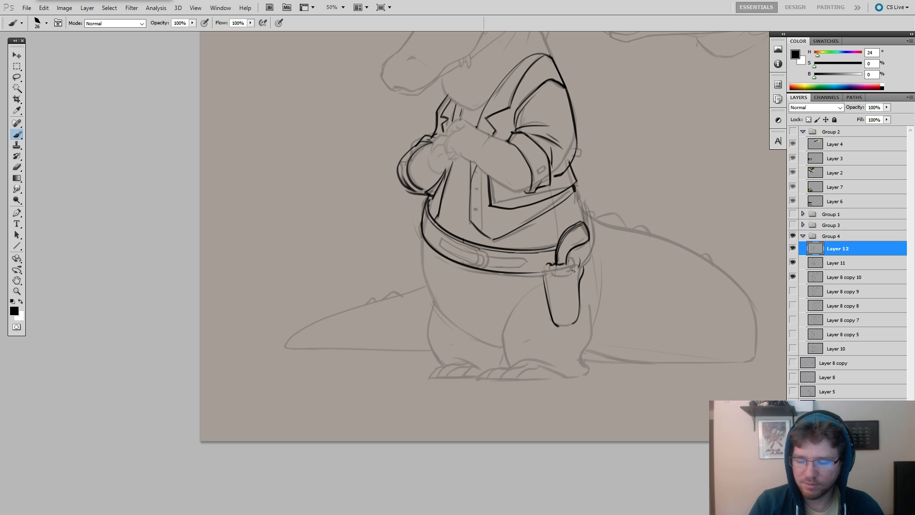
mouse_move(576, 266)
left_mouse_down()
mouse_move(551, 277)
mouse_move(553, 330)
left_mouse_up()
key("ctrl+z")
Erase the holster's front edge and redraw it slightly farther out, running down from the belt.
key("e")
key("b")
key("e")
mouse_move(542, 270)
left_mouse_down()
mouse_move(544, 293)
mouse_move(543, 272)
left_mouse_up()
key("b")
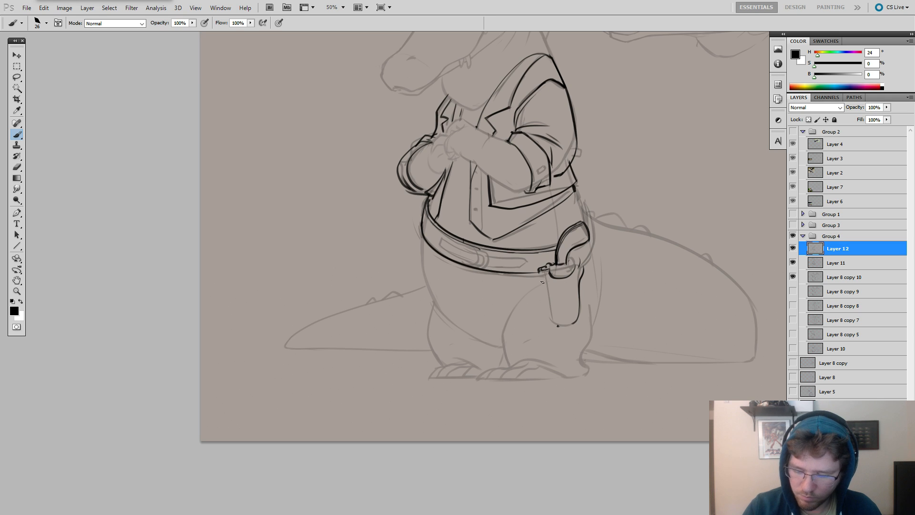
left_click_drag(539, 269, 548, 329)
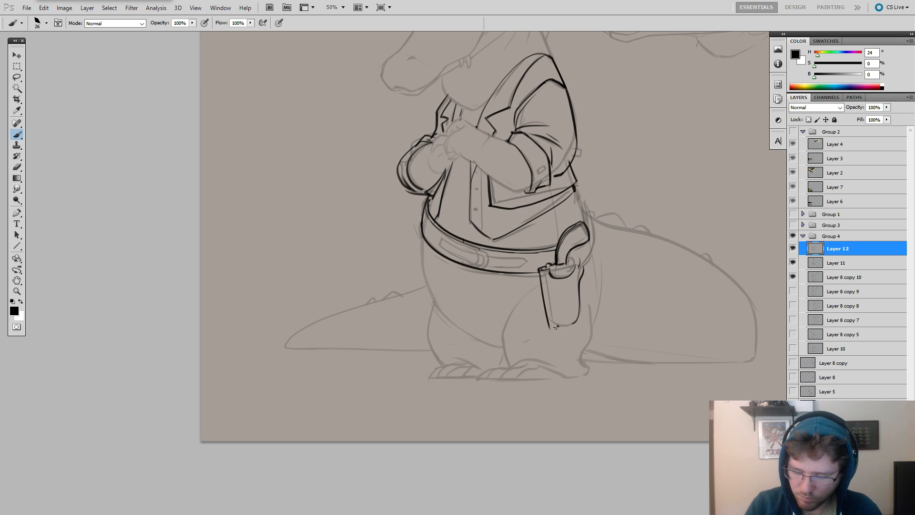
key("alt+Tab")
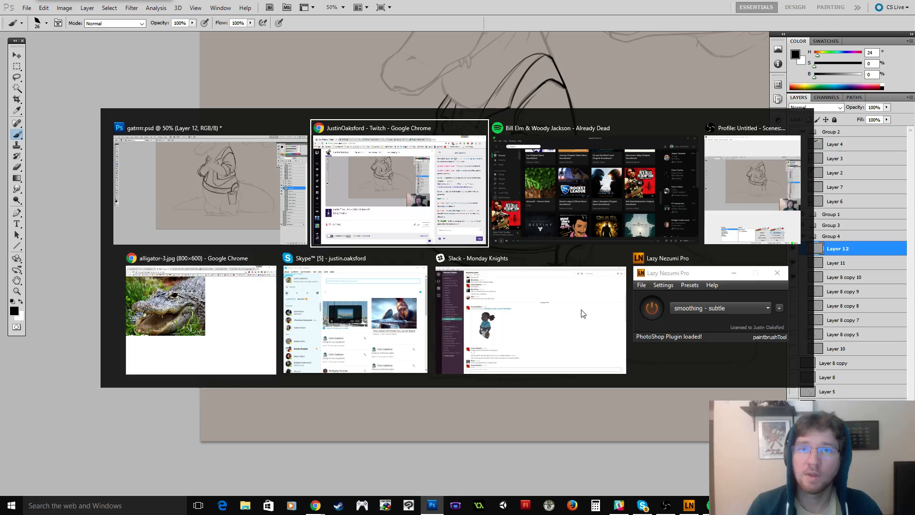
key("Escape")
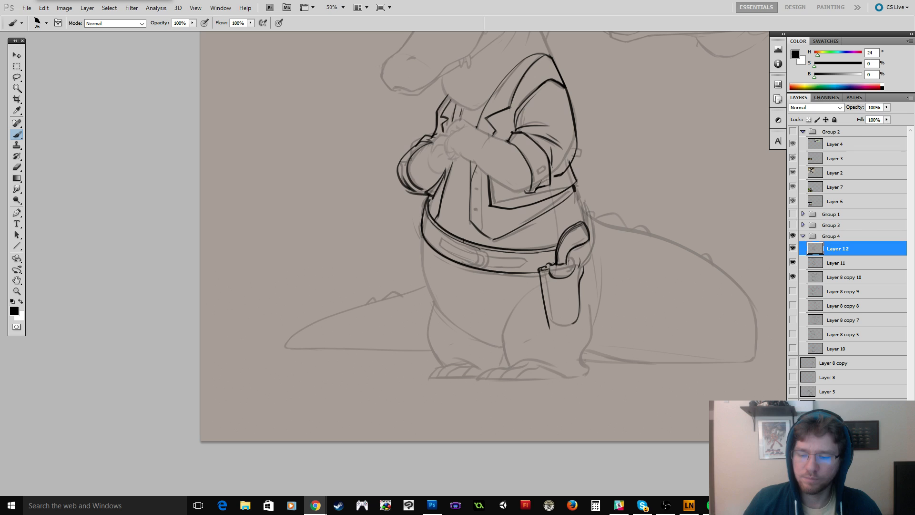
Erase the holster's upper corners and re-ink its mouth as a dipping curve around the revolver.
key("e")
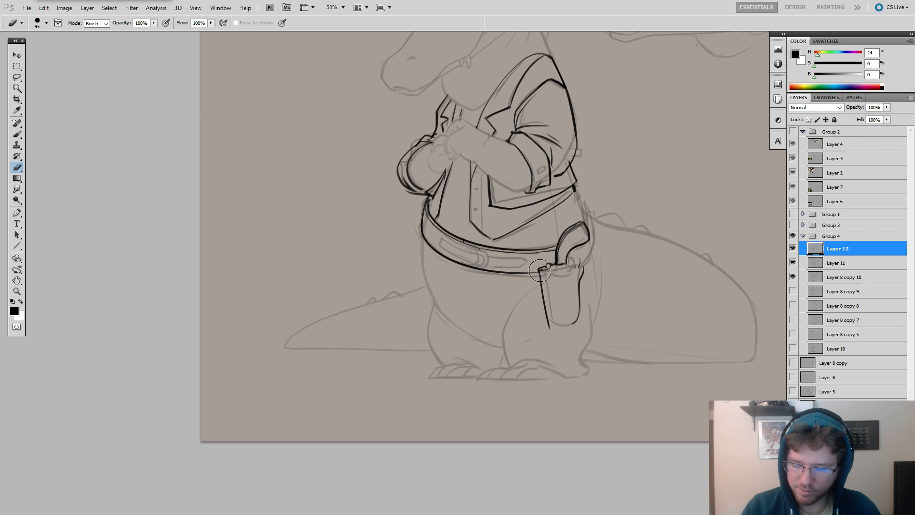
key("b")
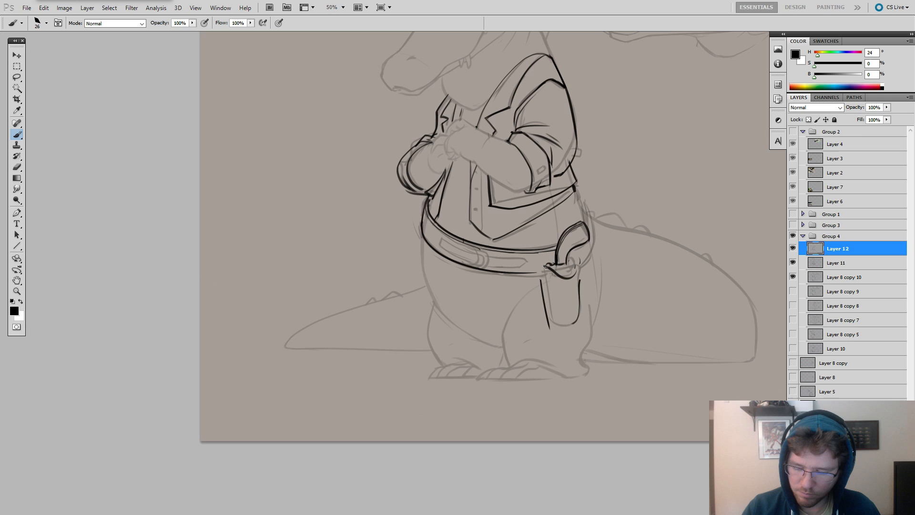
key("e")
left_click_drag(578, 273, 578, 277)
key("b")
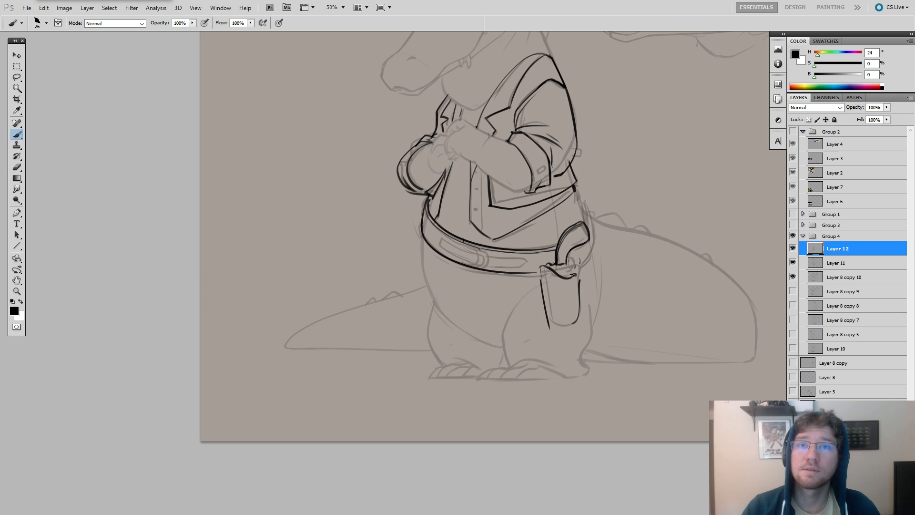
Erase the holster's old side edges below the mouth to clear room for a new outline.
key("e")
mouse_move(580, 276)
left_mouse_down()
mouse_move(571, 324)
mouse_move(569, 312)
left_mouse_up()
key("b")
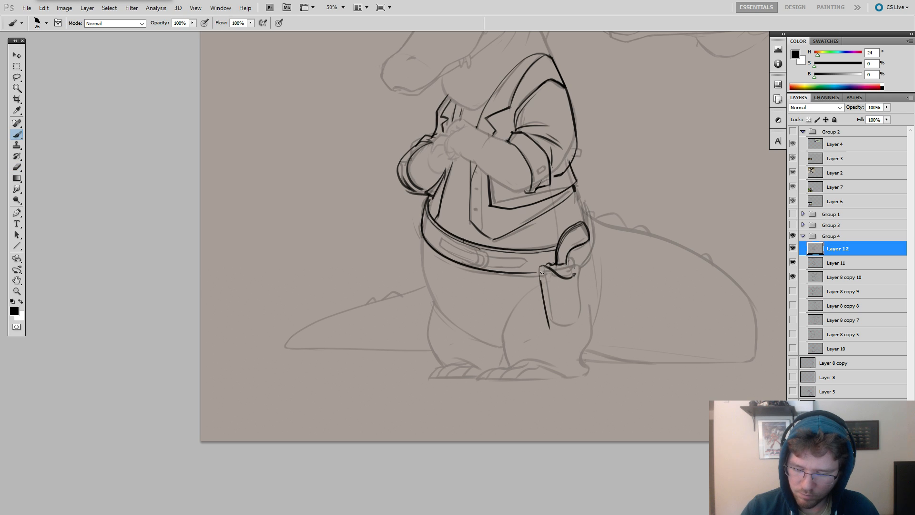
left_click_drag(552, 326, 548, 325)
key("b")
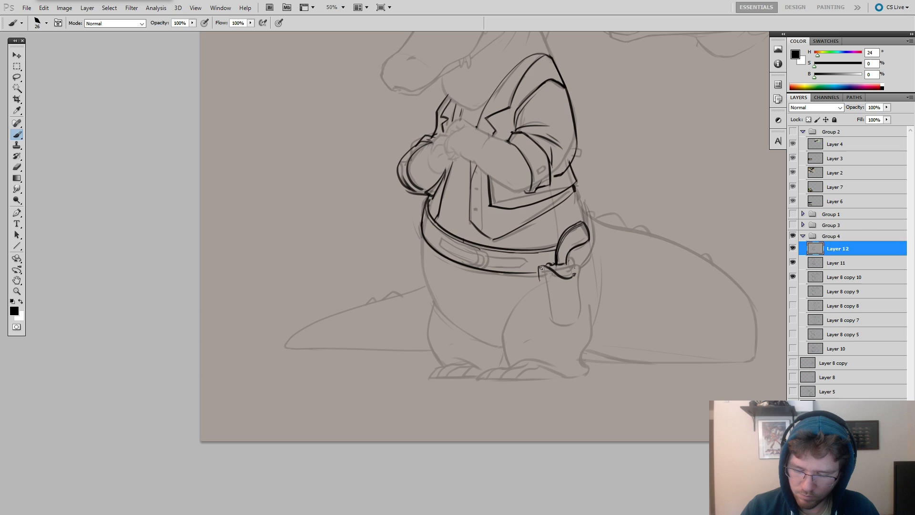
Re-ink the holster body with tapered sides and a rounded lower end, undoing strokes that miss the shape.
key("ctrl+z")
mouse_move(540, 266)
left_mouse_down()
mouse_move(548, 322)
mouse_move(564, 329)
mouse_move(575, 313)
mouse_move(576, 274)
left_mouse_up()
key("ctrl+z")
key("ctrl+z")
key("ctrl+z")
key("ctrl+z")
key("ctrl+z")
key("ctrl+z")
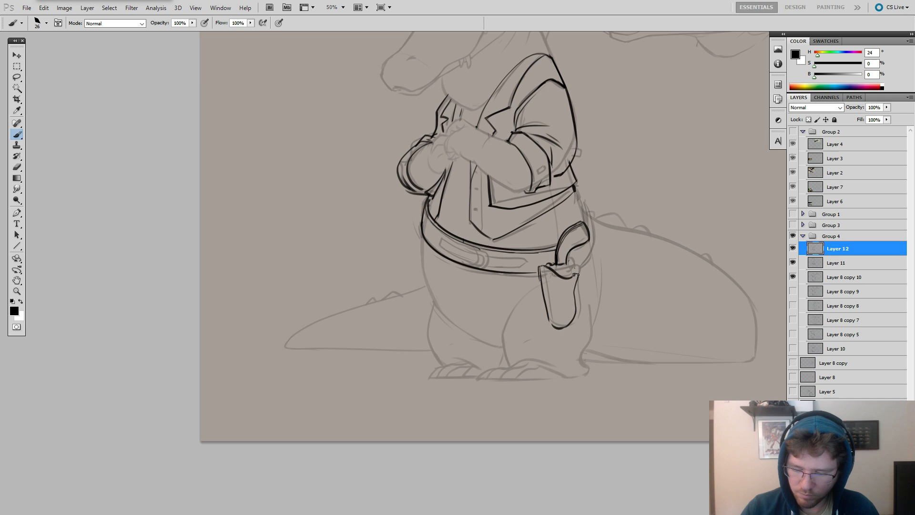
Thin the revolver grip's outline with a smaller eraser and redraw its curve down to the holster.
key("e")
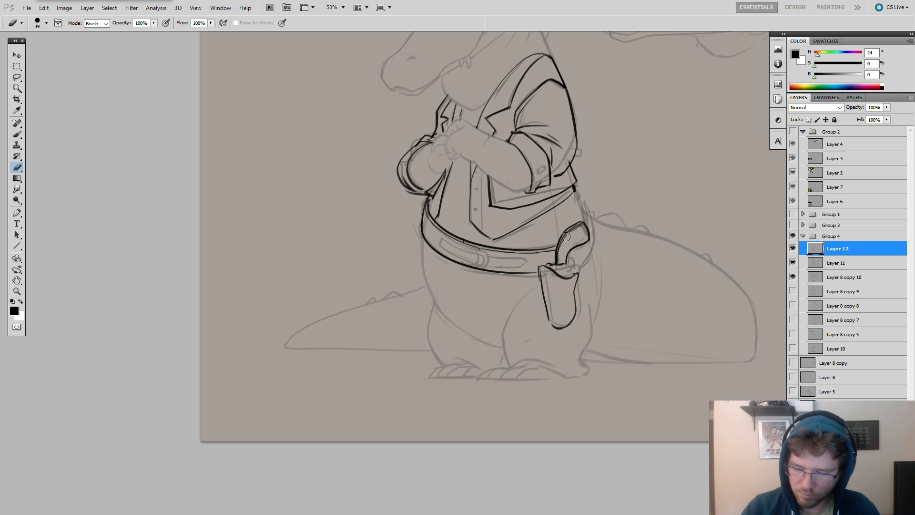
key("b")
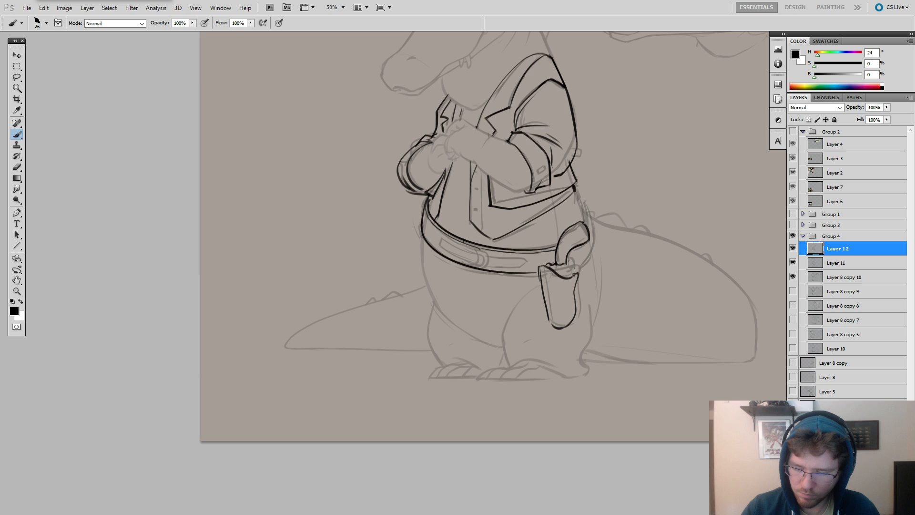
mouse_move(582, 223)
left_mouse_down()
mouse_move(565, 233)
mouse_move(557, 265)
left_mouse_up()
key("ctrl+z")
mouse_move(582, 223)
left_mouse_down()
mouse_move(557, 259)
mouse_move(581, 224)
mouse_move(565, 235)
mouse_move(557, 265)
mouse_move(570, 230)
left_mouse_up()
key("ctrl+z")
key("e")
key("b")
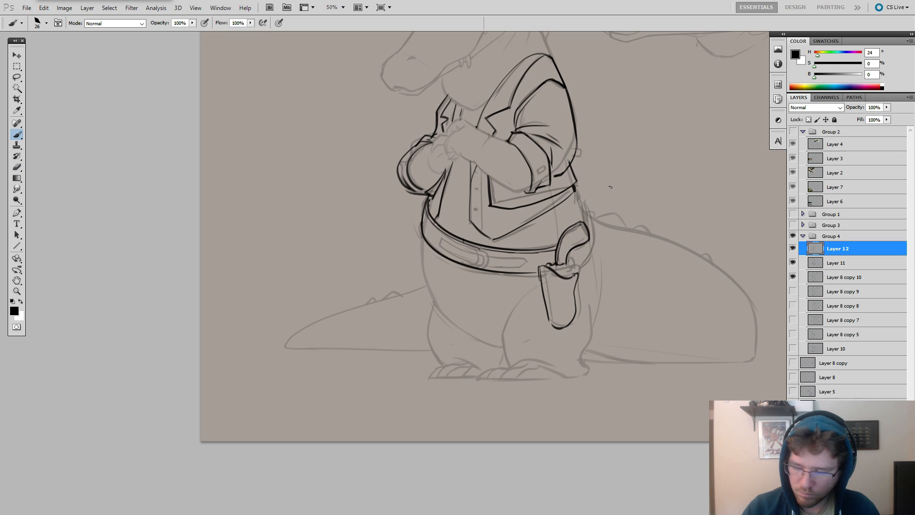
Hide Layer 11 and re-ink the revolver grip's curved outline down into the holster, undoing the stroke that misses.
left_click(792, 262)
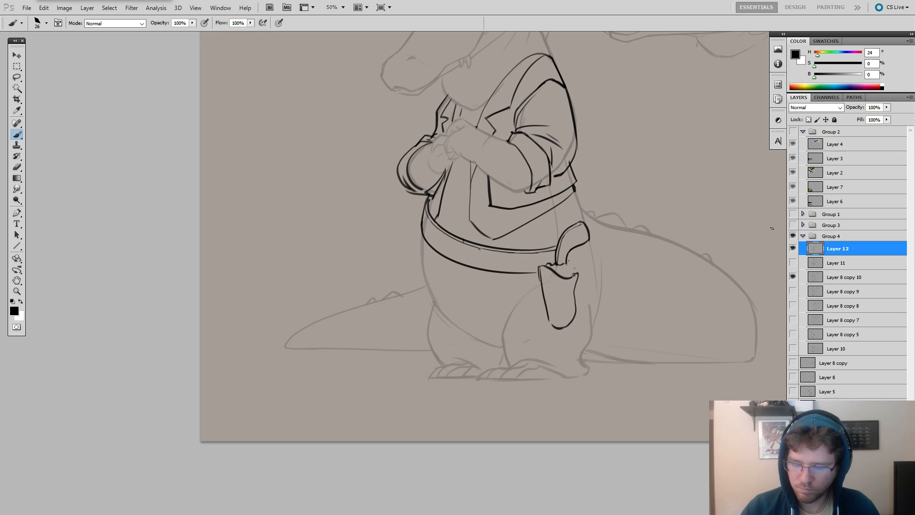
key("e")
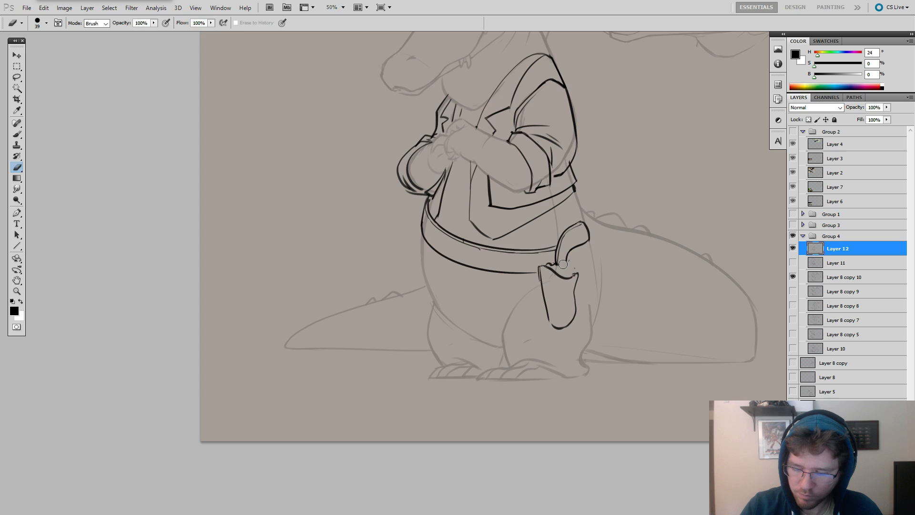
key("b")
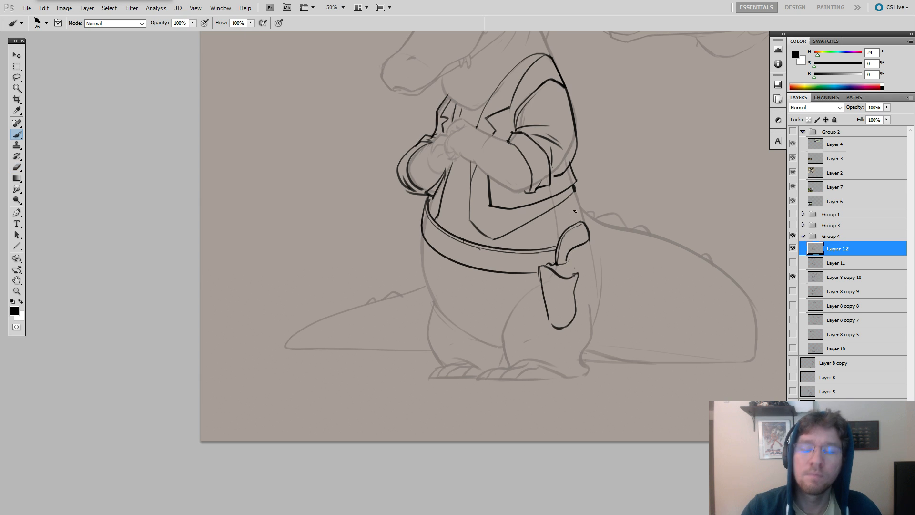
key("e")
key("b")
mouse_move(581, 224)
left_mouse_down()
mouse_move(588, 242)
mouse_move(572, 250)
left_mouse_up()
key("e")
key("b")
key("ctrl+z")
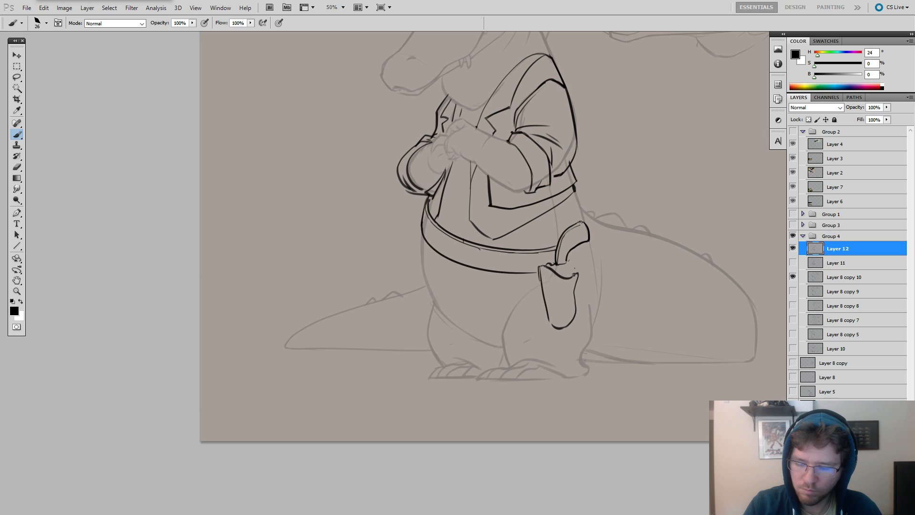
mouse_move(580, 222)
left_mouse_down()
mouse_move(555, 245)
mouse_move(558, 267)
left_mouse_up()
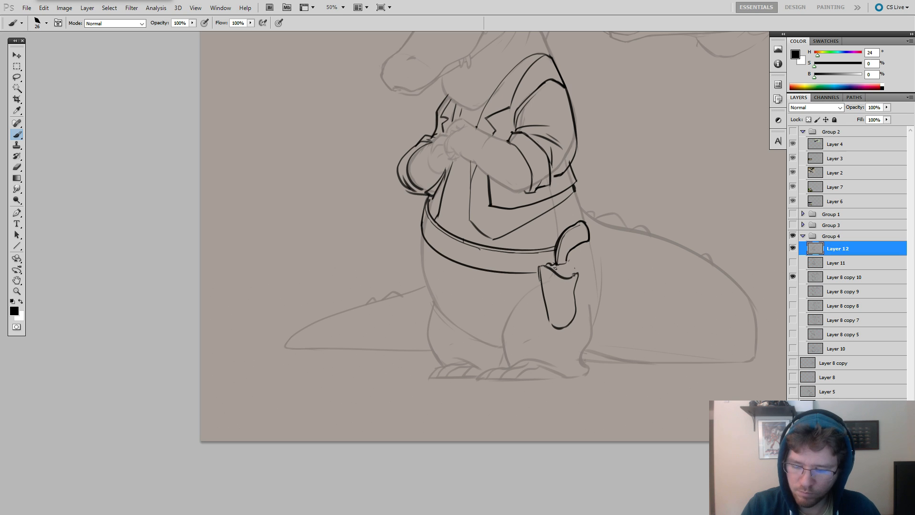
Clean up the holster's inner upper corner and the grip's outer edge, and add a small rounded gun part beside the grip.
key("e")
left_click_drag(547, 264, 540, 264)
key("b")
key("e")
key("b")
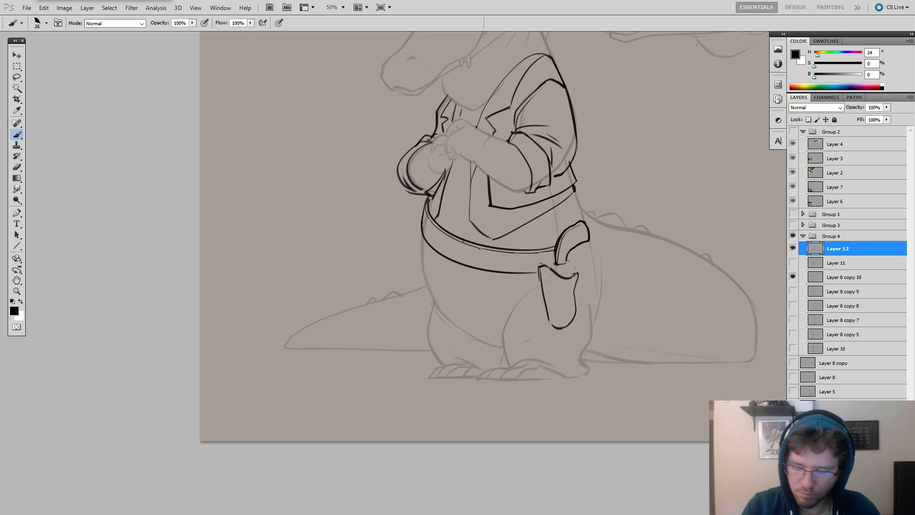
key("e")
left_click_drag(565, 232, 555, 250)
key("b")
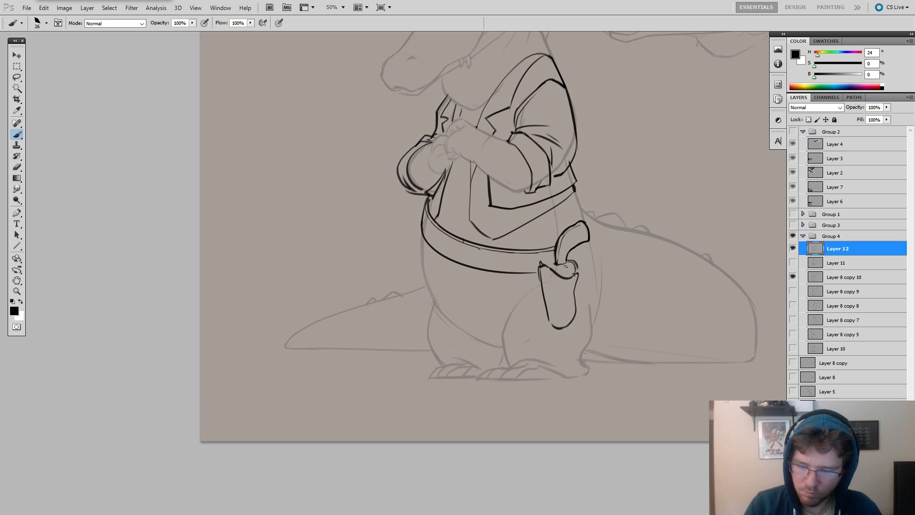
Erase the holster's old mouth line below the revolver and re-ink it as a dipping curve around the rounded gun part.
key("e")
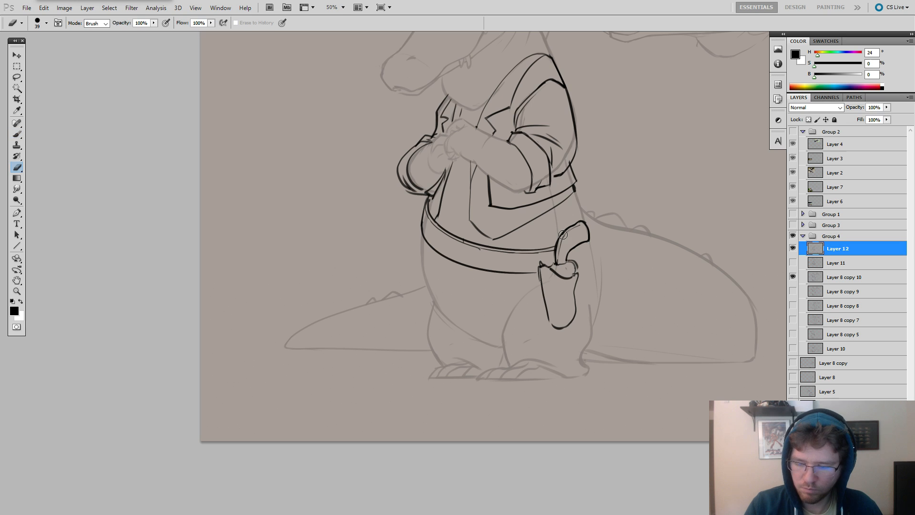
key("b")
key("e")
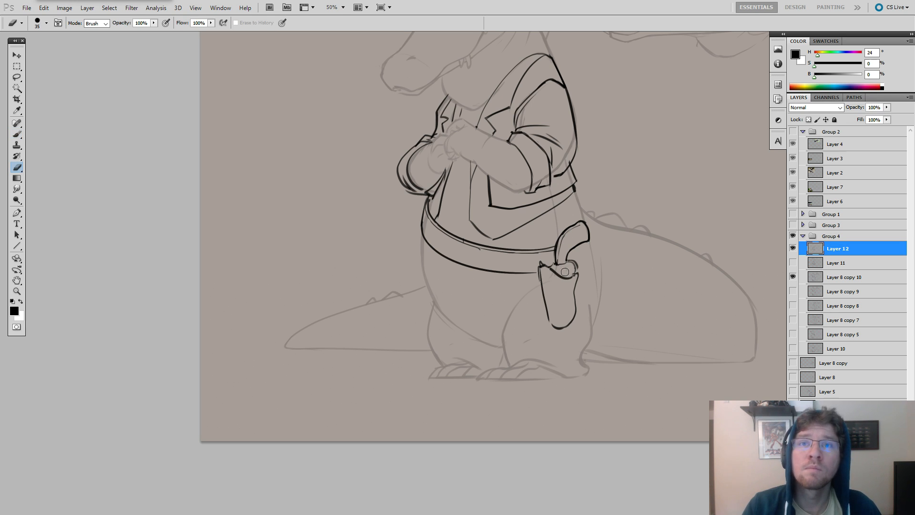
key("b")
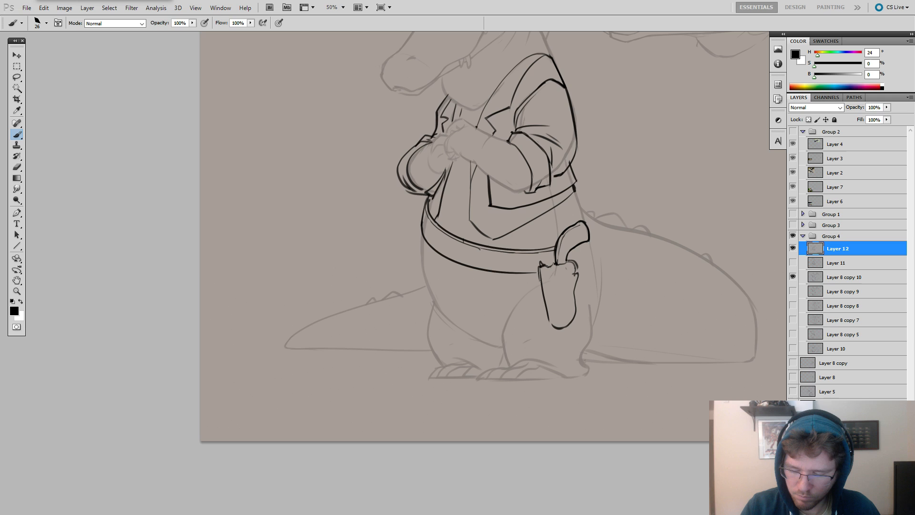
left_click_drag(554, 276, 577, 275)
key("e")
key("b")
mouse_move(556, 265)
left_mouse_down()
mouse_move(565, 277)
mouse_move(539, 267)
mouse_move(544, 286)
mouse_move(560, 274)
left_mouse_up()
key("e")
key("b")
key("e")
key("b")
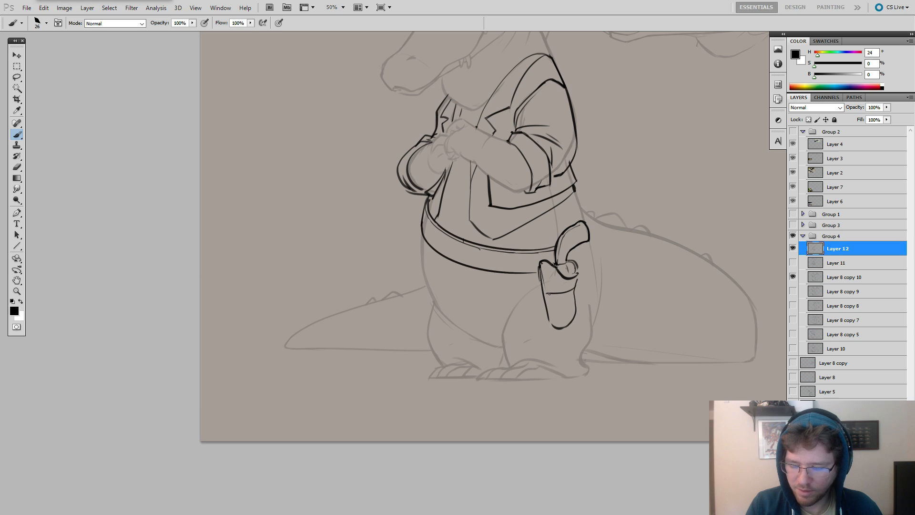
Ink a narrow strap across the middle of the holster with a small rounded tab over its outer edge, undoing stray strokes.
left_click_drag(548, 299, 574, 297)
key("e")
key("b")
key("ctrl+z")
key("e")
key("b")
key("ctrl+z")
key("ctrl+z")
key("e")
key("b")
key("e")
key("b")
left_click_drag(593, 244, 645, 260)
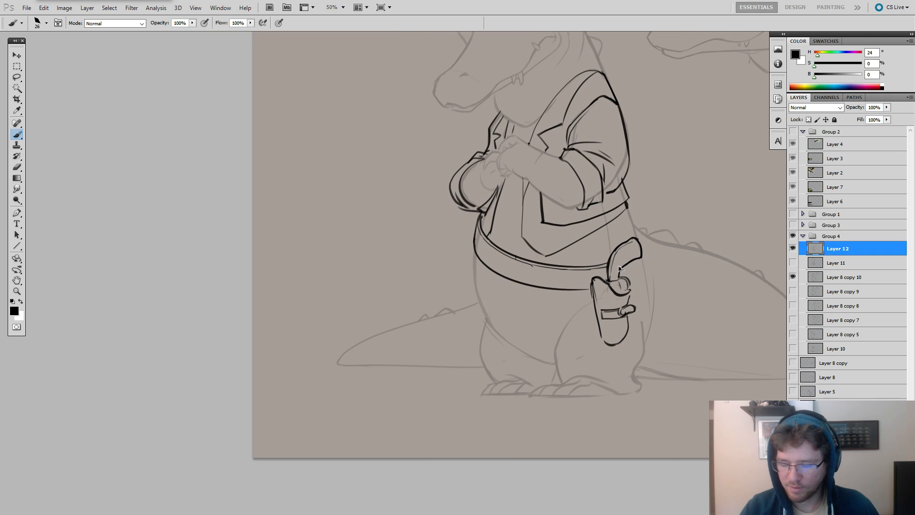
Compare the holster with and without the strap's tab by stepping back through the last strokes and restoring them.
key("ctrl+alt+z")
key("ctrl+alt+z")
key("ctrl+alt+z")
key("ctrl+alt+z")
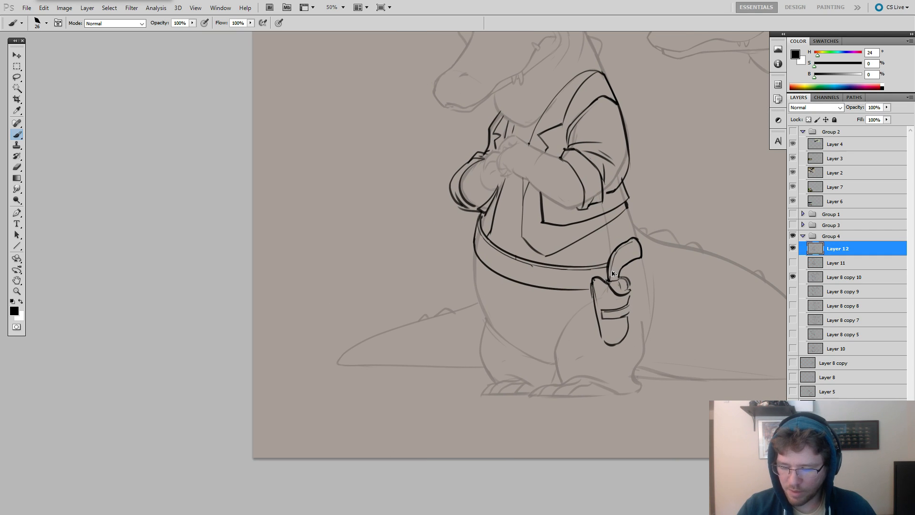
key("ctrl+shift+z")
key("ctrl+shift+z")
key("ctrl+shift+z")
key("ctrl+shift+z")
key("e")
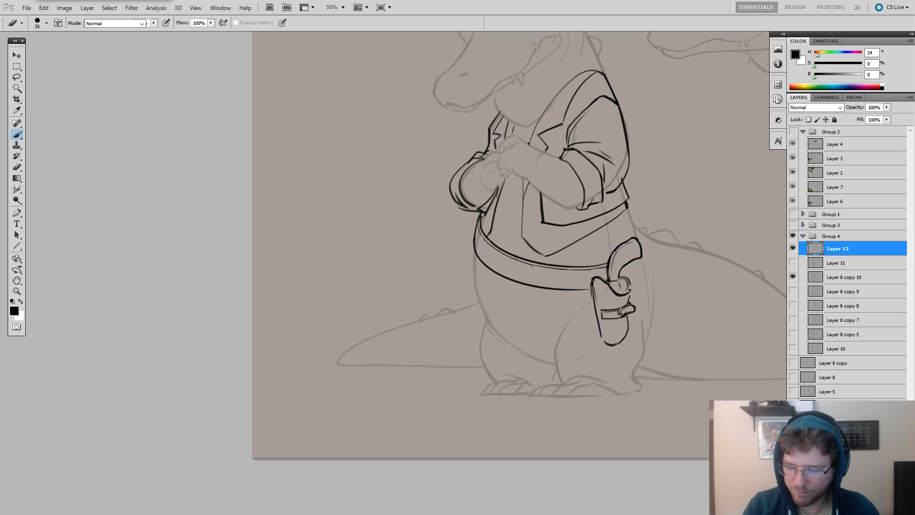
key("b")
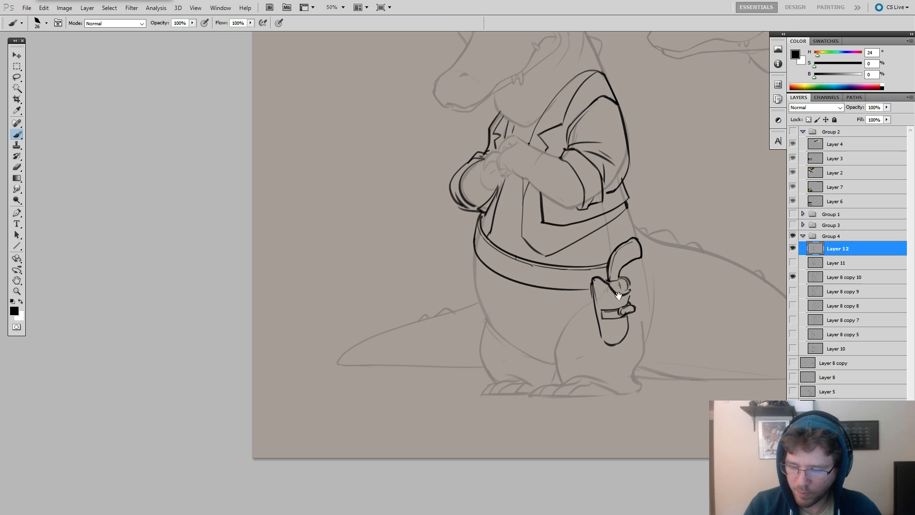
Add small details beside the revolver grip, then erase and re-ink the holster's long side edge down to its rounded end.
left_click_drag(668, 264, 554, 248)
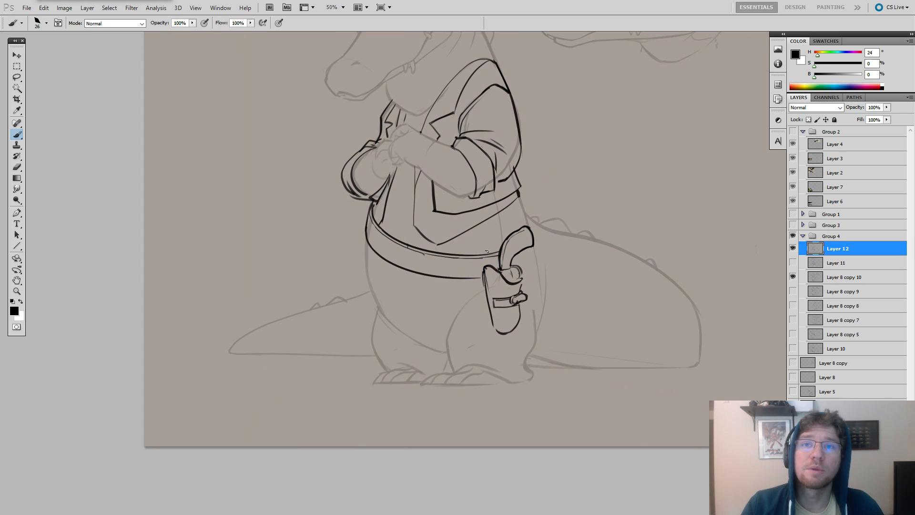
mouse_move(513, 273)
left_mouse_down()
mouse_move(554, 264)
mouse_move(421, 240)
mouse_move(433, 259)
mouse_move(443, 244)
left_mouse_up()
key("ctrl+z")
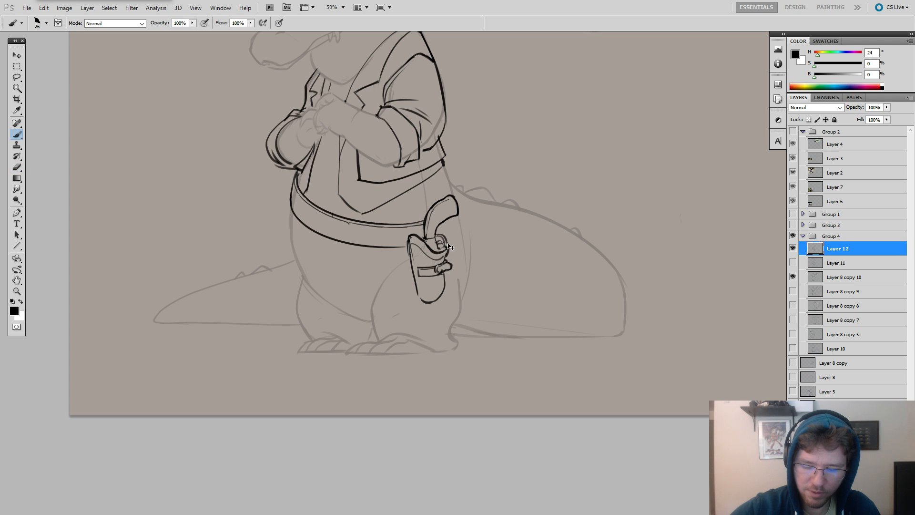
mouse_move(447, 245)
left_mouse_down()
mouse_move(413, 253)
mouse_move(416, 275)
mouse_move(411, 245)
mouse_move(422, 300)
left_mouse_up()
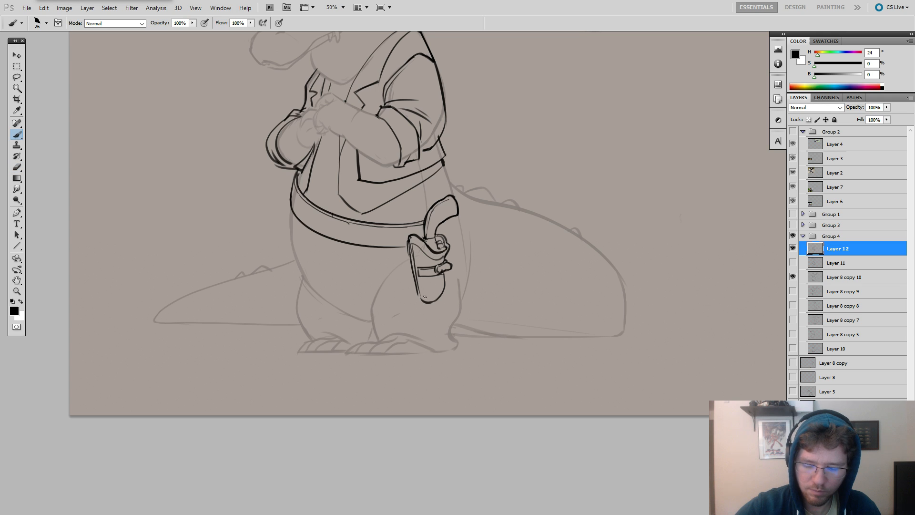
key("e")
left_click_drag(406, 244, 416, 293)
key("b")
left_click_drag(404, 243, 423, 305)
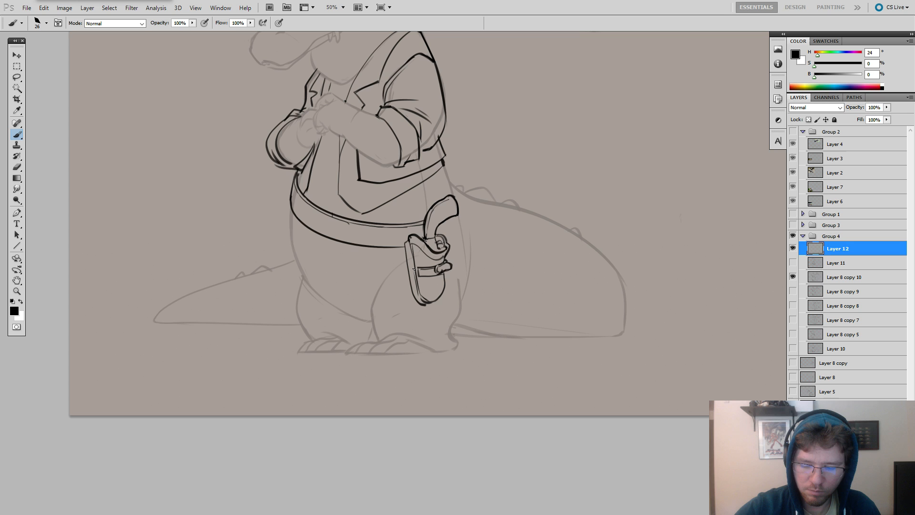
Undo the last holster edge strokes and re-ink the upper part of its long side.
mouse_move(504, 218)
left_mouse_down()
mouse_move(553, 249)
mouse_move(658, 282)
left_mouse_up()
key("ctrl+z")
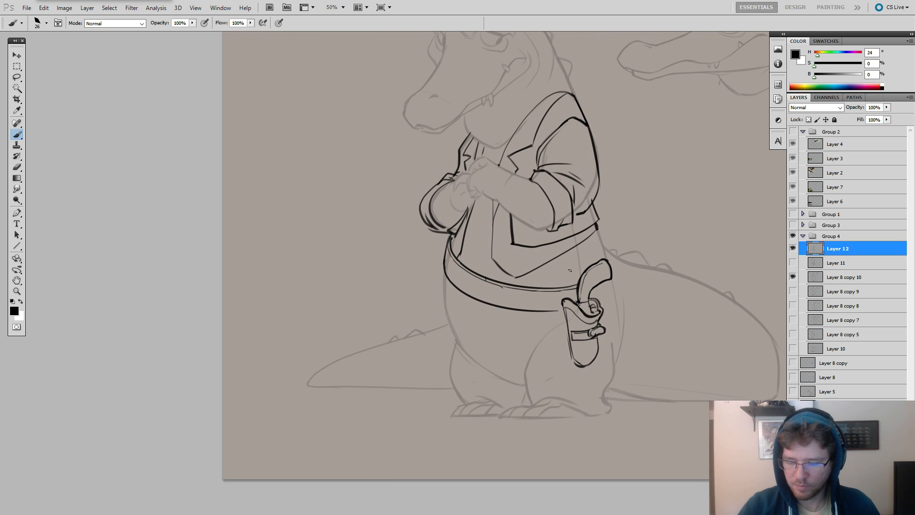
key("ctrl+z")
left_click_drag(563, 302, 568, 333)
left_click_drag(586, 291, 617, 311)
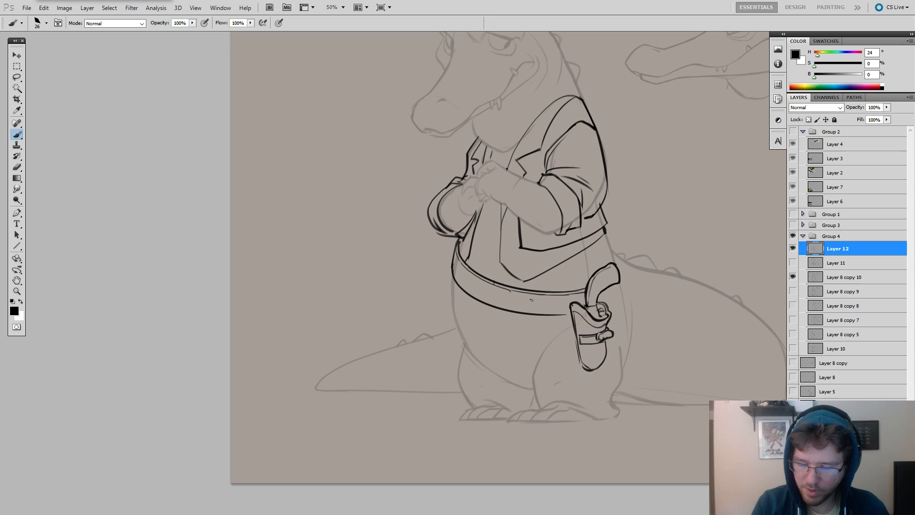
Ink a rounded rectangular buckle with an inner frame and prong on the belt's front, erasing the belt line where they overlap.
left_click_drag(543, 309, 459, 267)
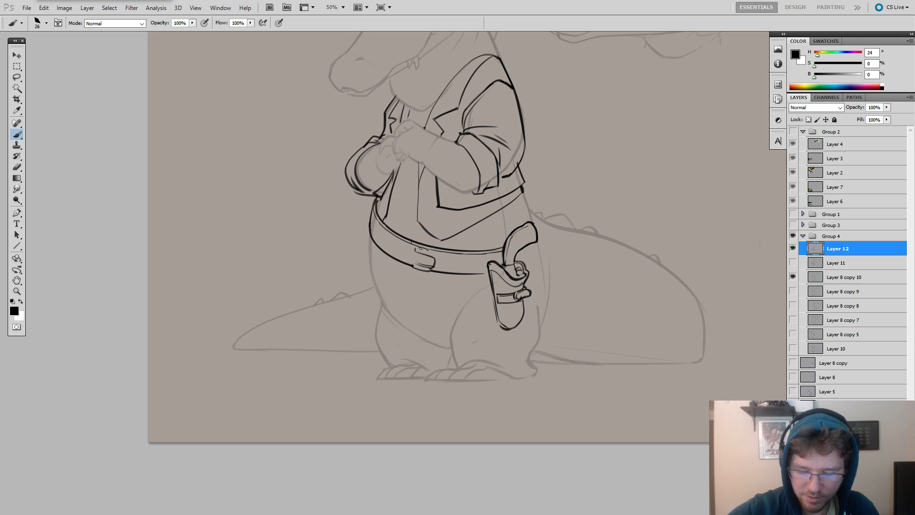
left_click_drag(419, 248, 429, 252)
key("e")
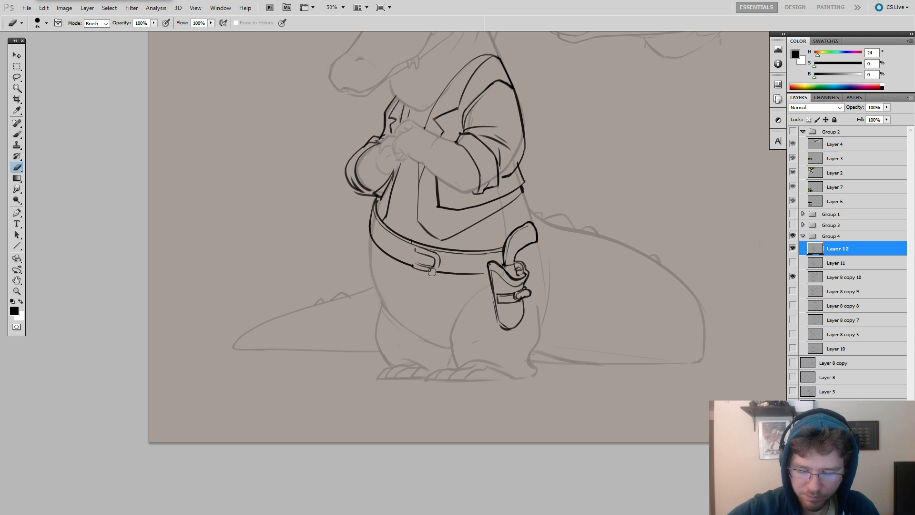
key("b")
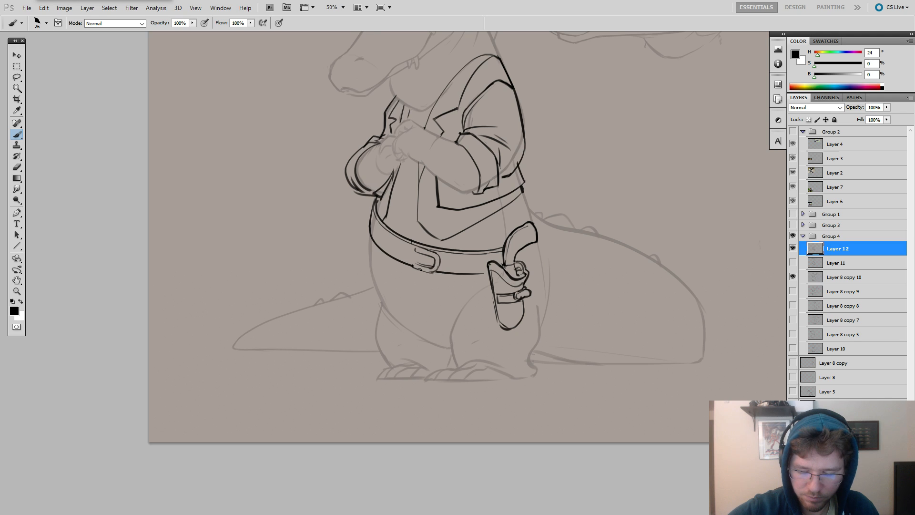
key("e")
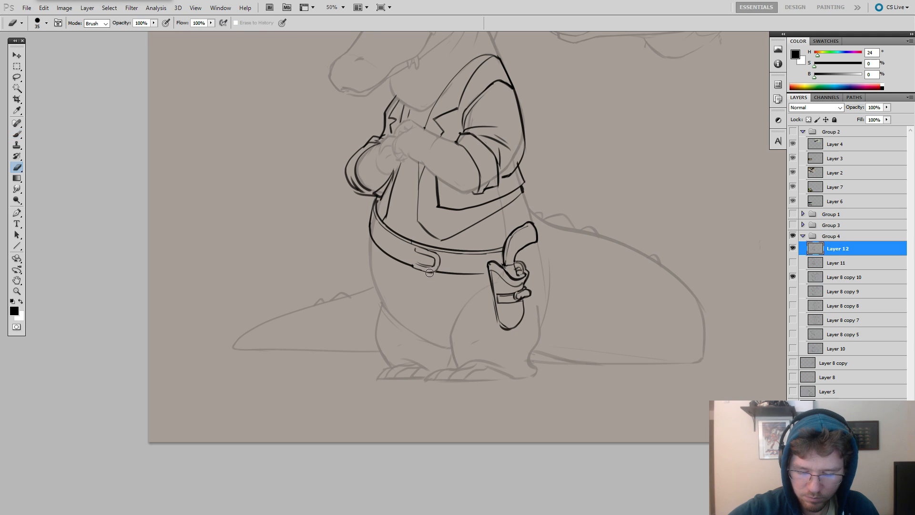
key("b")
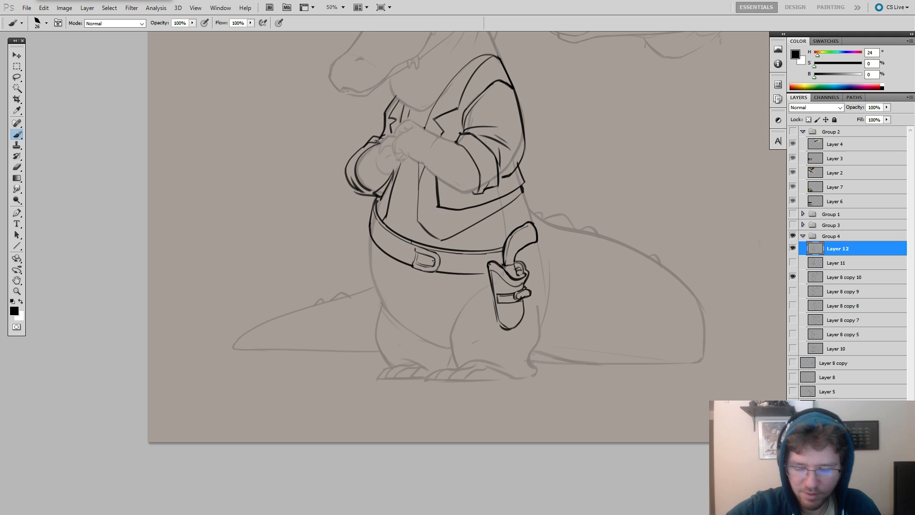
key("e")
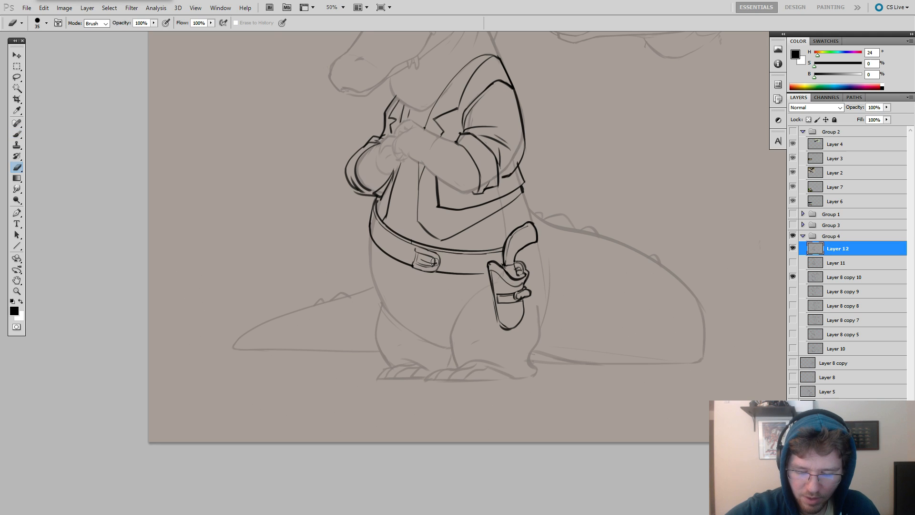
key("b")
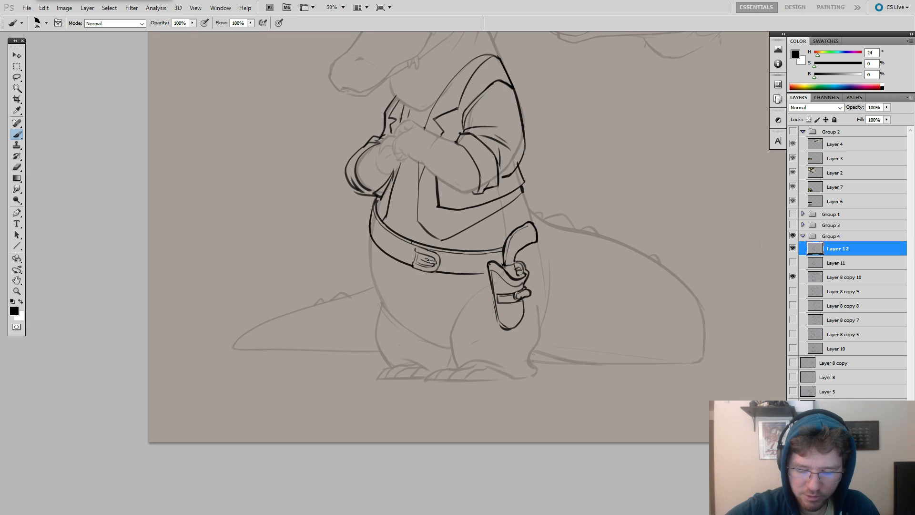
Draw a diagram in the empty area beside the crocodile, with one upward arrow branching into five fanned-out arrows.
left_click_drag(589, 230, 410, 335)
left_click_drag(451, 228, 478, 198)
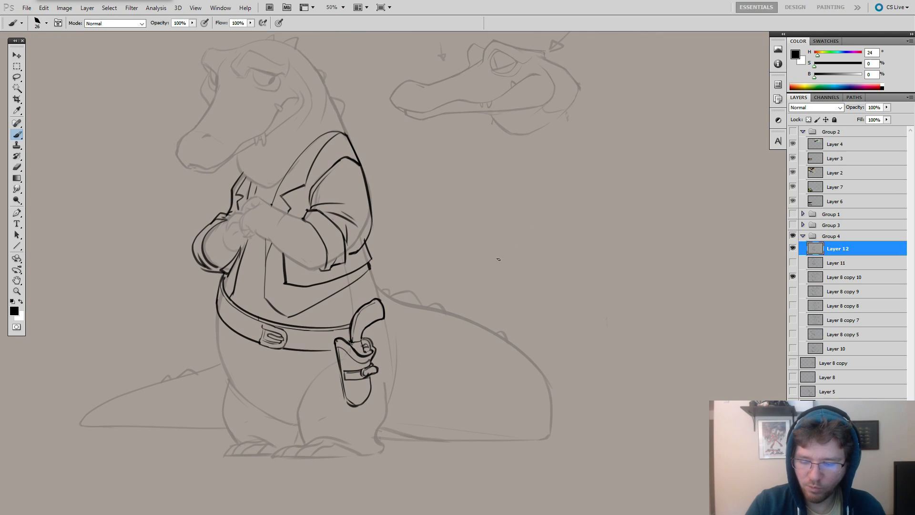
mouse_move(499, 251)
left_mouse_down()
mouse_move(500, 287)
mouse_move(504, 256)
mouse_move(456, 211)
left_mouse_up()
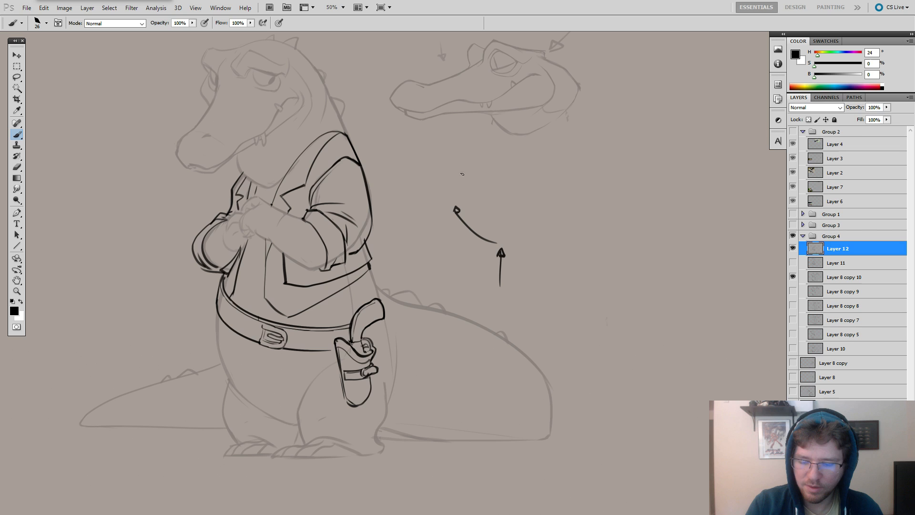
left_click_drag(505, 243, 479, 208)
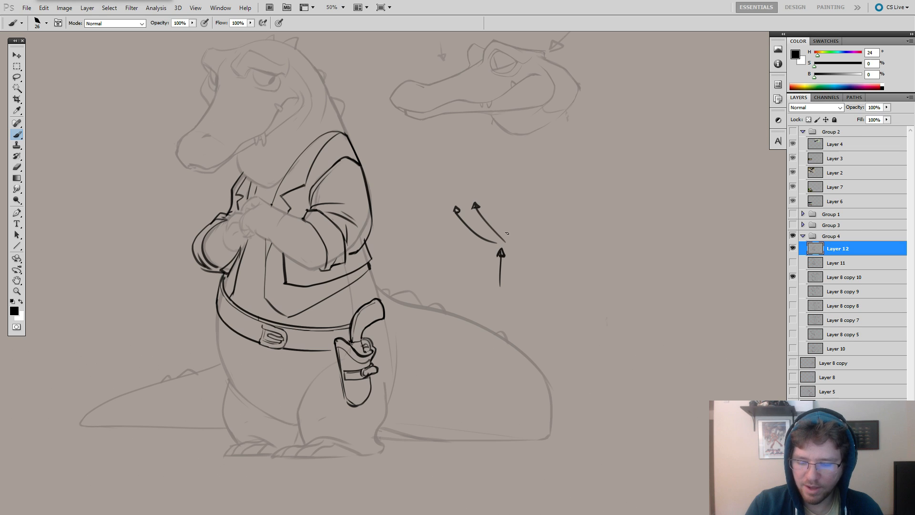
left_click_drag(506, 242, 503, 208)
left_click_drag(506, 242, 529, 207)
left_click_drag(522, 210, 532, 210)
left_click_drag(505, 243, 549, 215)
left_click_drag(545, 217, 556, 217)
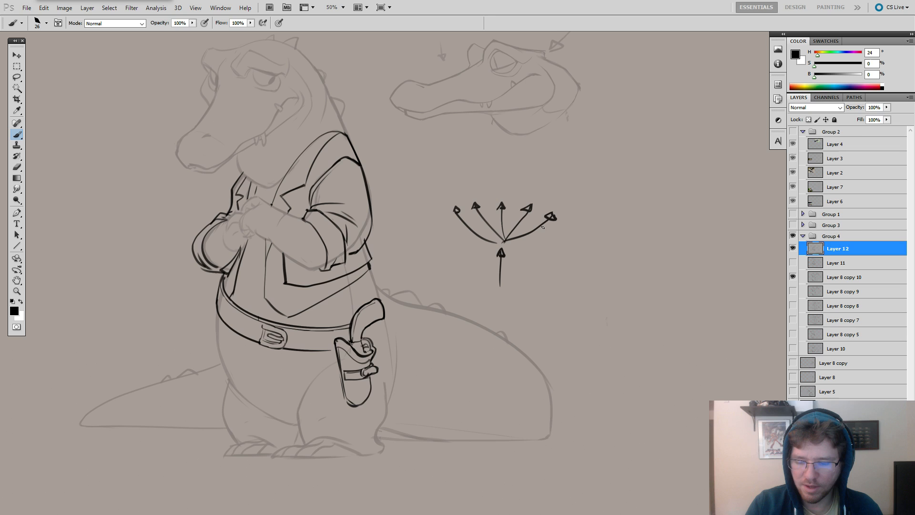
Extend the diagram by drawing curved arrows that spread and converge again above its two leftmost arrowheads.
scroll(520, 213, "up", 3)
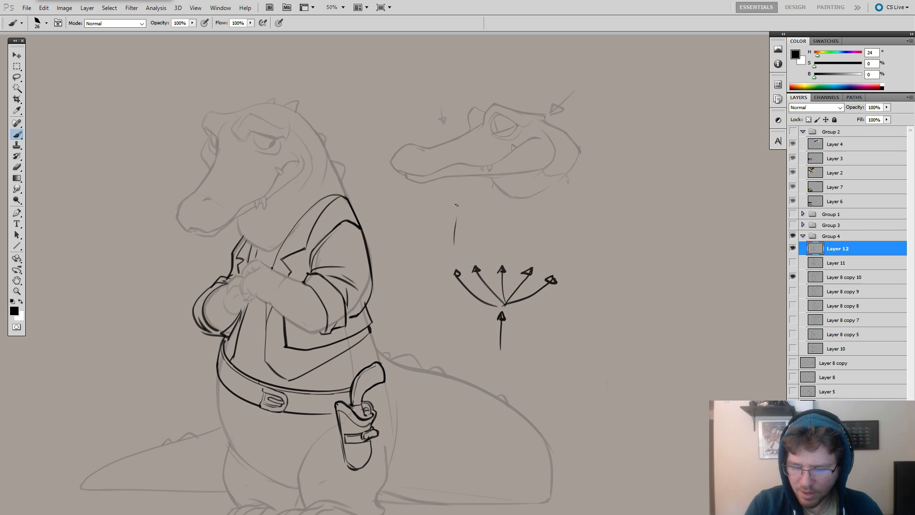
left_click_drag(450, 265, 435, 242)
left_click_drag(432, 249, 446, 236)
left_click_drag(443, 242, 456, 234)
mouse_move(456, 234)
left_mouse_down()
mouse_move(456, 245)
mouse_move(449, 217)
mouse_move(443, 231)
mouse_move(456, 233)
mouse_move(458, 208)
left_mouse_up()
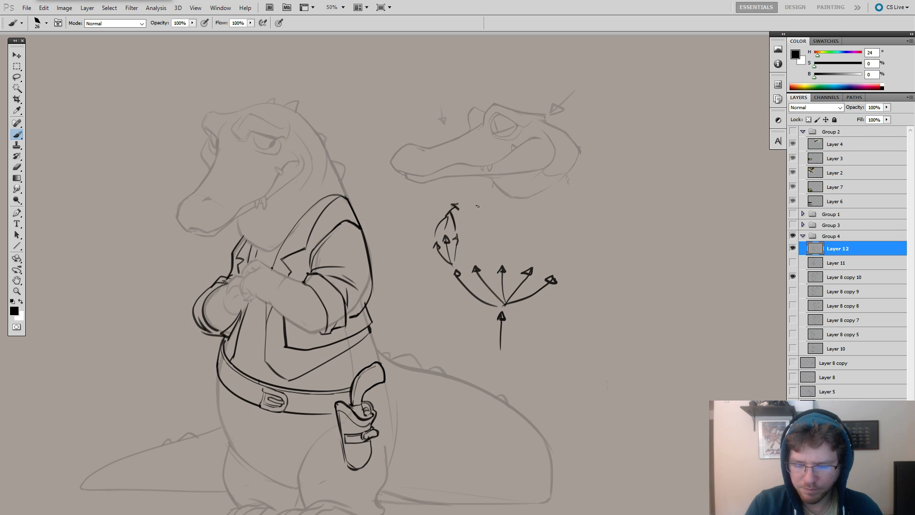
mouse_move(468, 262)
left_mouse_down()
mouse_move(475, 239)
mouse_move(485, 238)
mouse_move(461, 231)
mouse_move(478, 205)
left_mouse_up()
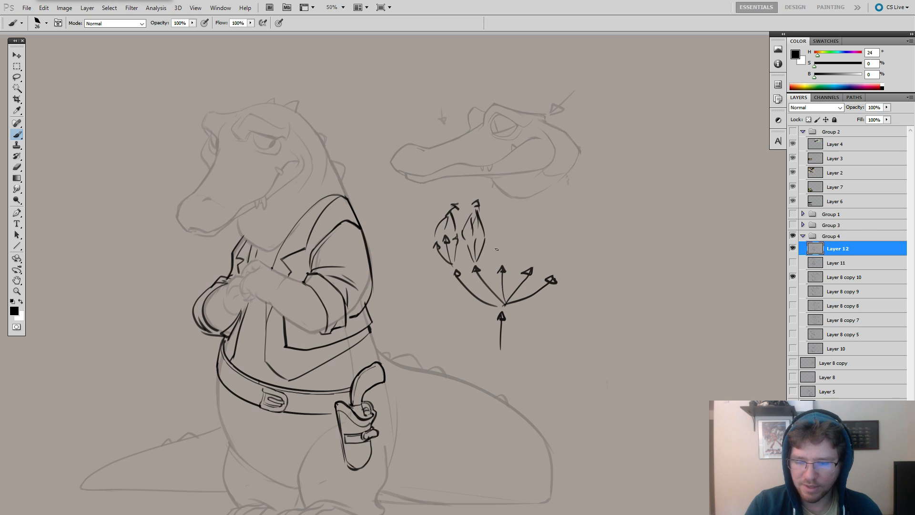
Draw another loop of curved lines ending in a single arrowhead above the diagram's middle arrow, undoing faulty strokes.
mouse_move(497, 252)
left_mouse_down()
mouse_move(494, 227)
mouse_move(516, 258)
mouse_move(514, 228)
mouse_move(513, 256)
left_mouse_up()
key("ctrl+z")
key("ctrl+z")
key("ctrl+z")
key("ctrl+z")
key("ctrl+z")
left_click_drag(522, 237, 520, 258)
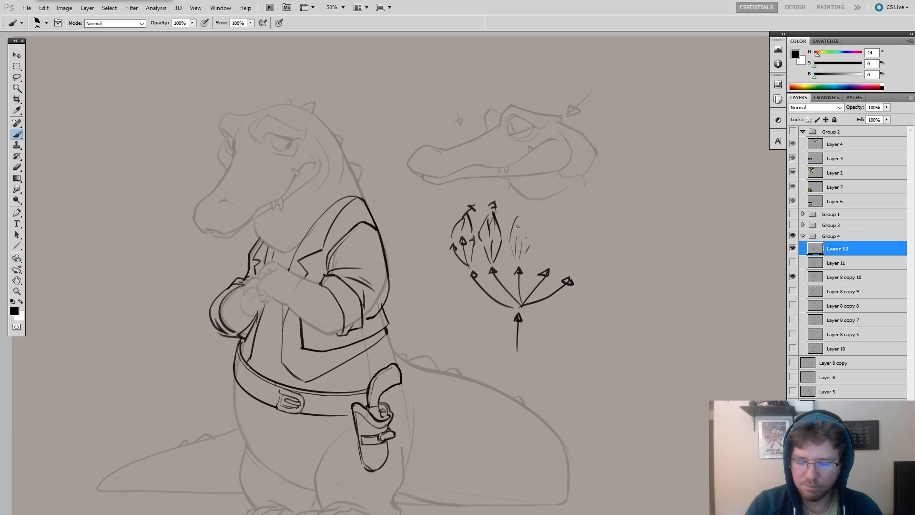
left_click_drag(529, 244, 518, 209)
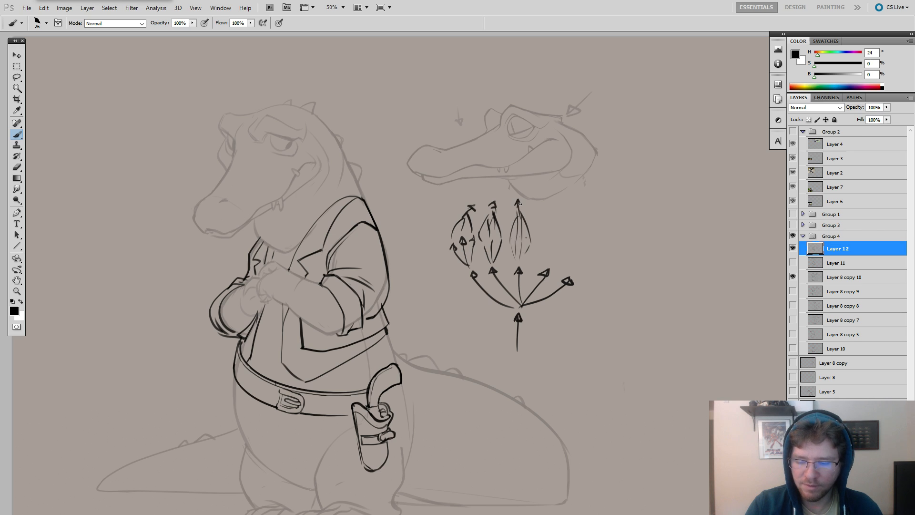
Erase the whole branching-arrow diagram beside the crocodile.
key("e")
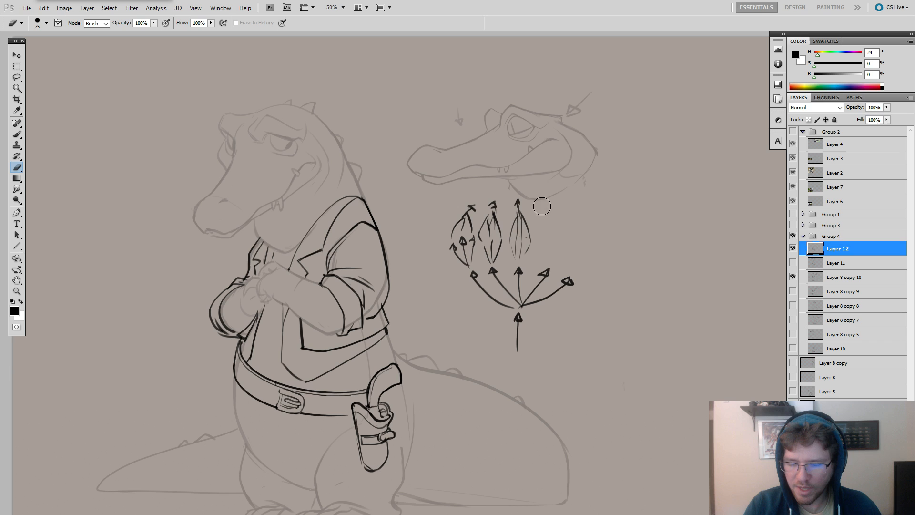
mouse_move(506, 214)
left_mouse_down()
mouse_move(484, 191)
mouse_move(512, 192)
mouse_move(505, 269)
mouse_move(558, 271)
left_mouse_up()
mouse_move(457, 226)
left_mouse_down()
mouse_move(464, 247)
mouse_move(593, 172)
left_mouse_up()
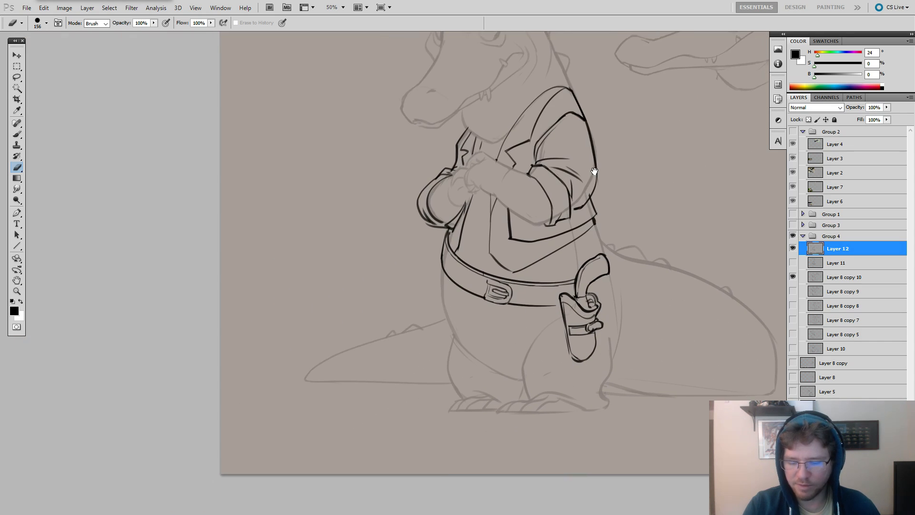
Erase the jacket's lower hem and re-ink it as a clean line from the front corner to the back edge.
key("b")
key("e")
mouse_move(521, 236)
left_mouse_down()
mouse_move(578, 221)
mouse_move(537, 231)
left_mouse_up()
key("b")
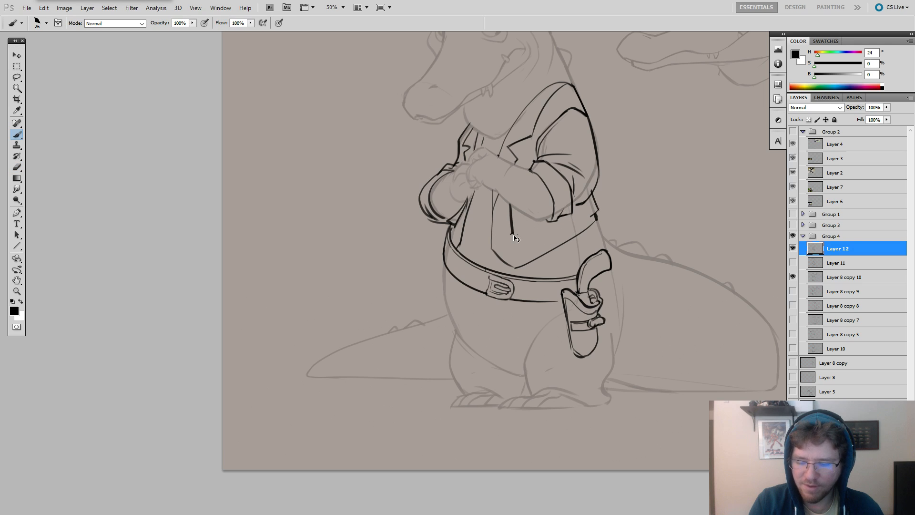
mouse_move(591, 215)
left_mouse_down()
mouse_move(524, 240)
mouse_move(550, 235)
mouse_move(516, 237)
left_mouse_up()
key("ctrl+z")
key("e")
key("b")
key("e")
key("b")
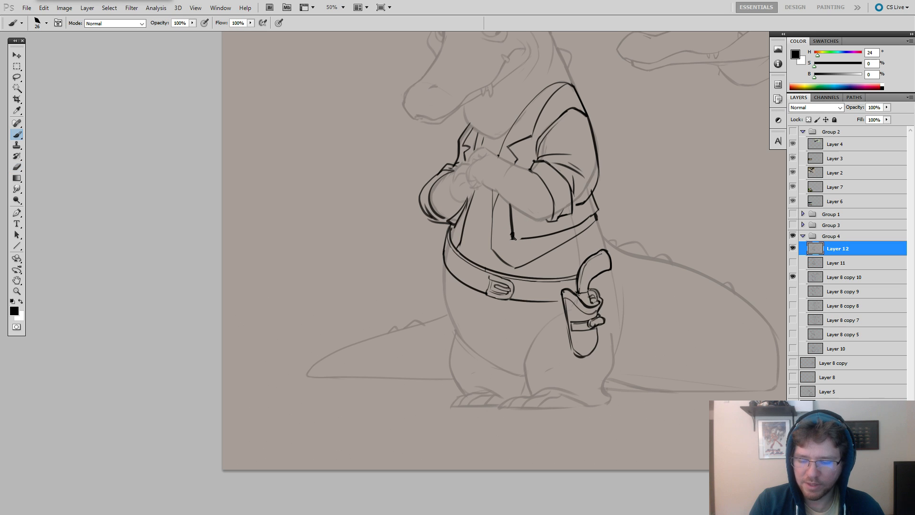
left_click_drag(579, 237, 526, 280)
Erase the stray marks beneath the rolled sleeve and re-ink the sleeve's lower back edge where it meets the jacket.
key("e")
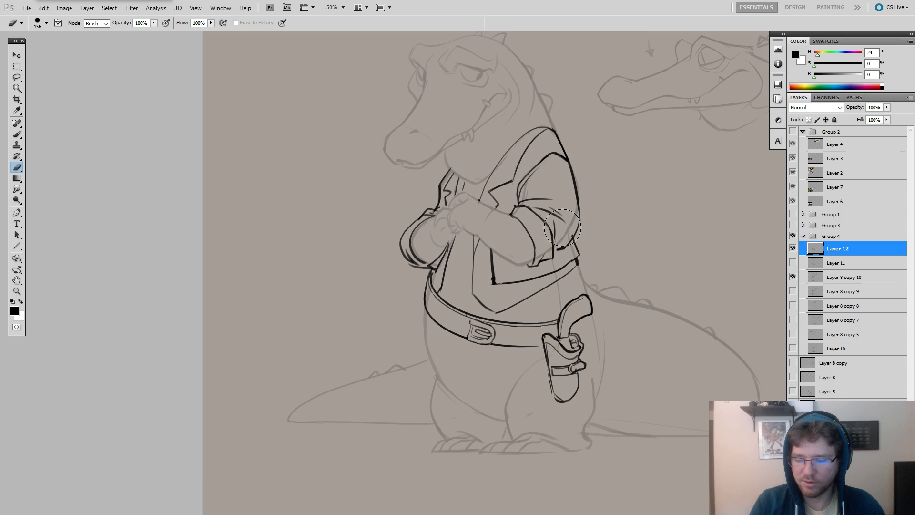
left_click_drag(574, 240, 564, 242)
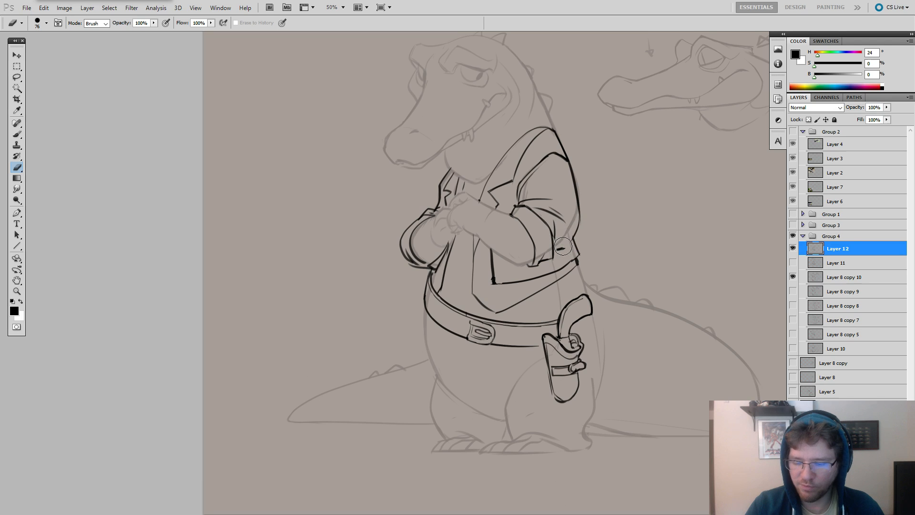
key("b")
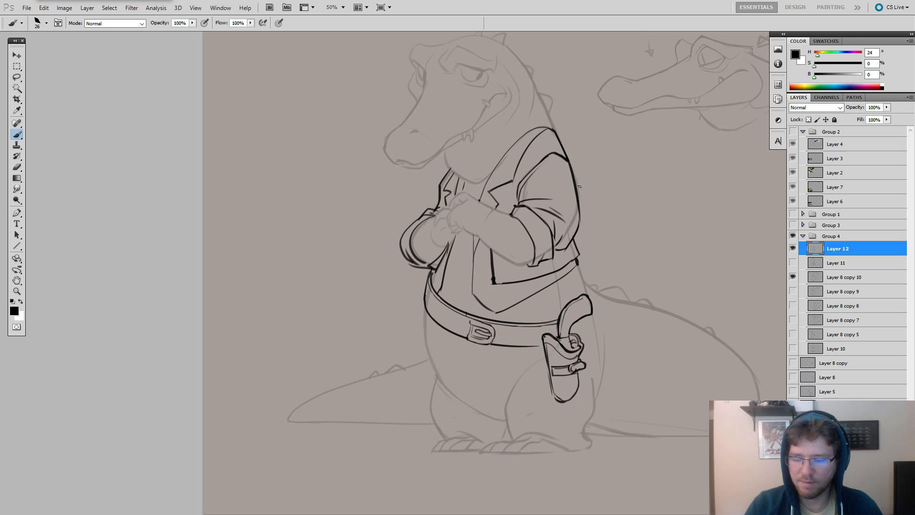
left_click(608, 221, "ctrl+alt")
left_click_drag(585, 221, 612, 178)
left_click(543, 254, "ctrl")
left_click(553, 259, "ctrl")
Undo the trial strokes around the belt buckle and reduce the brush size to 15.
mouse_move(567, 260)
left_mouse_down()
mouse_move(540, 266)
mouse_move(381, 224)
mouse_move(393, 222)
left_mouse_up()
key("ctrl+z")
key("ctrl+z")
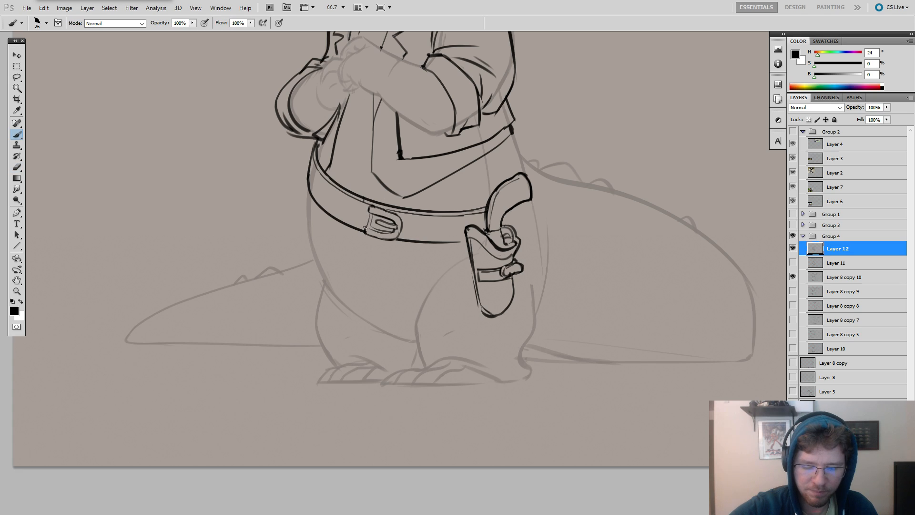
key("ctrl+z")
mouse_move(372, 229)
left_mouse_down()
mouse_move(399, 245)
mouse_move(389, 234)
left_mouse_up()
right_click(382, 225)
key("ctrl+z")
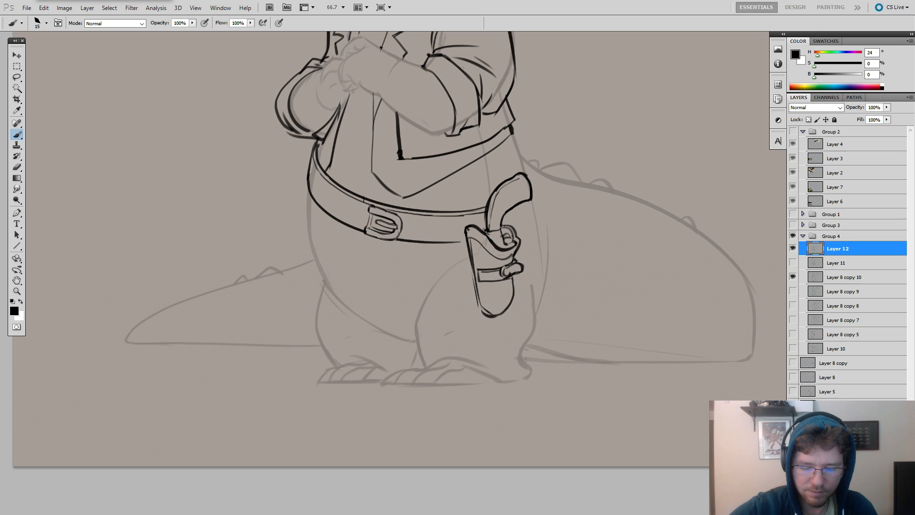
left_click_drag(377, 193, 436, 230)
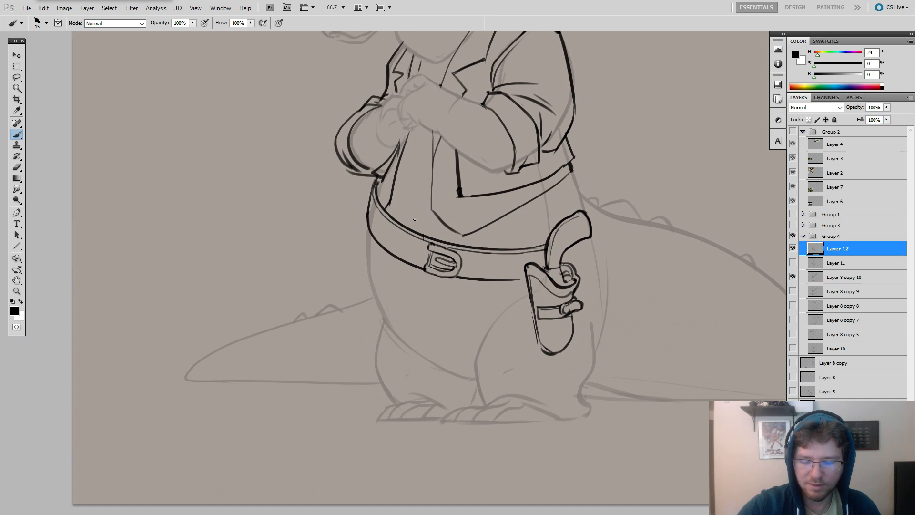
mouse_move(275, 293)
left_mouse_down()
mouse_move(355, 303)
mouse_move(439, 286)
left_mouse_up()
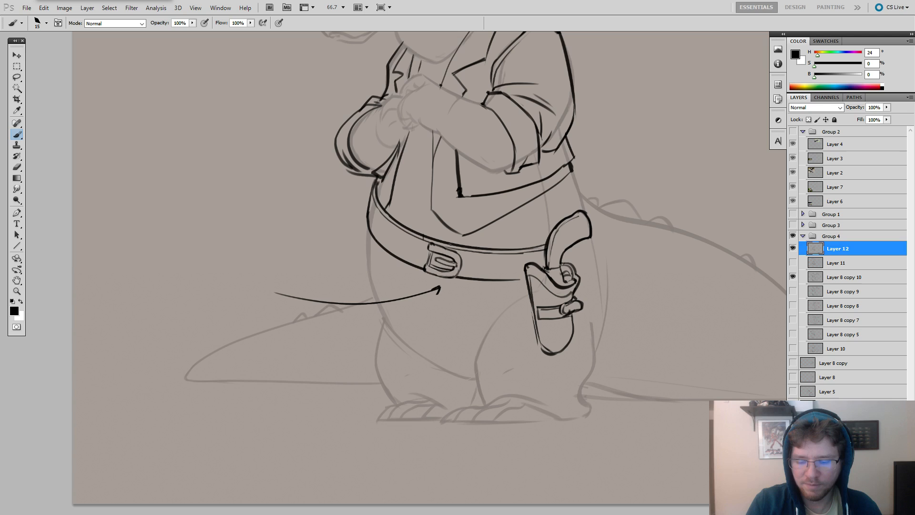
key("ctrl+z")
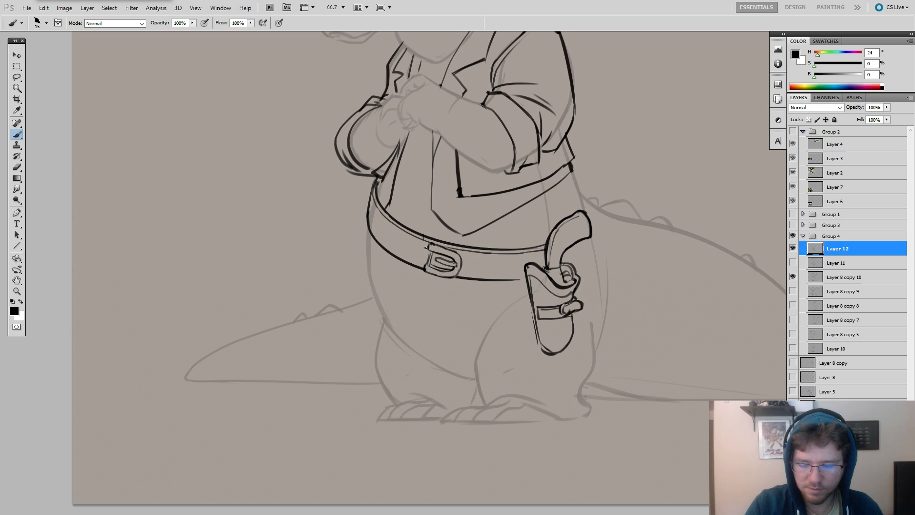
Ink a narrow inset panel with a small hole along the belt to the left of the buckle.
mouse_move(467, 239)
left_mouse_down()
mouse_move(389, 236)
mouse_move(342, 249)
mouse_move(295, 225)
mouse_move(291, 234)
left_mouse_up()
left_click_drag(291, 234, 343, 262)
key("ctrl+z")
left_click_drag(294, 226, 340, 250)
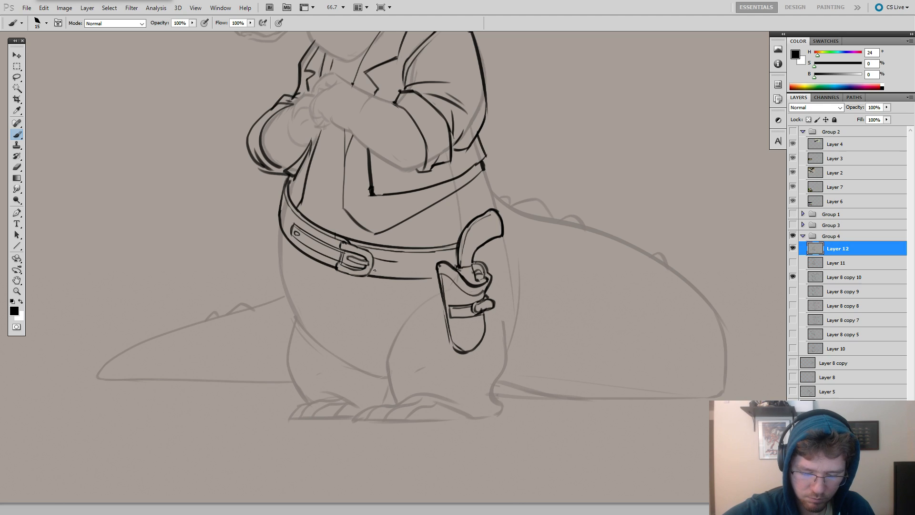
Ink a matching pointed panel with a hole between the buckle and the holster, and tidy the belt's far left edge with the eraser.
left_click_drag(374, 270, 396, 271)
mouse_move(383, 262)
left_mouse_down()
mouse_move(401, 263)
mouse_move(398, 271)
mouse_move(396, 261)
left_mouse_up()
key("ctrl+alt+z")
key("ctrl+alt+z")
key("ctrl+alt+z")
key("ctrl+z")
key("e")
left_click_drag(286, 197, 300, 215)
key("b")
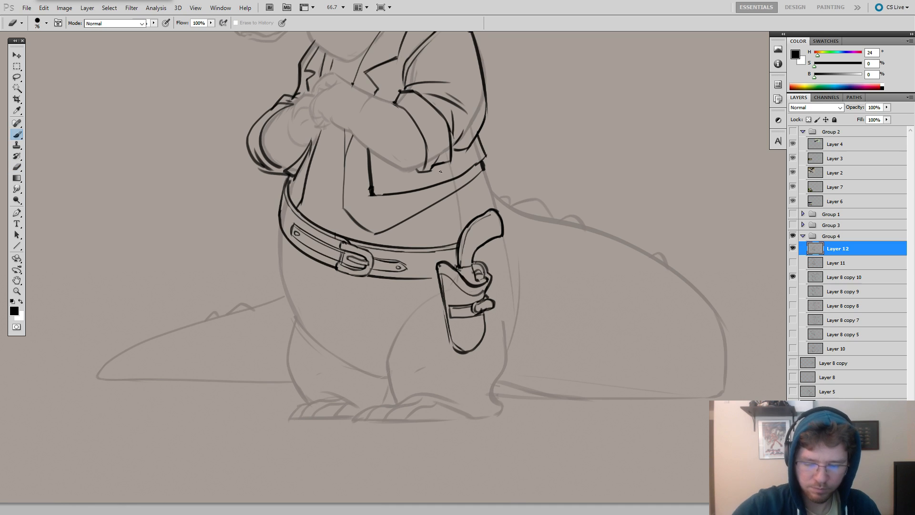
Ink the curved body outline from the jacket's back corner around behind the revolver grip to the holster, redoing the stroke until clean.
key("z")
left_click(508, 196, "alt")
left_click_drag(510, 230, 529, 257)
key("b")
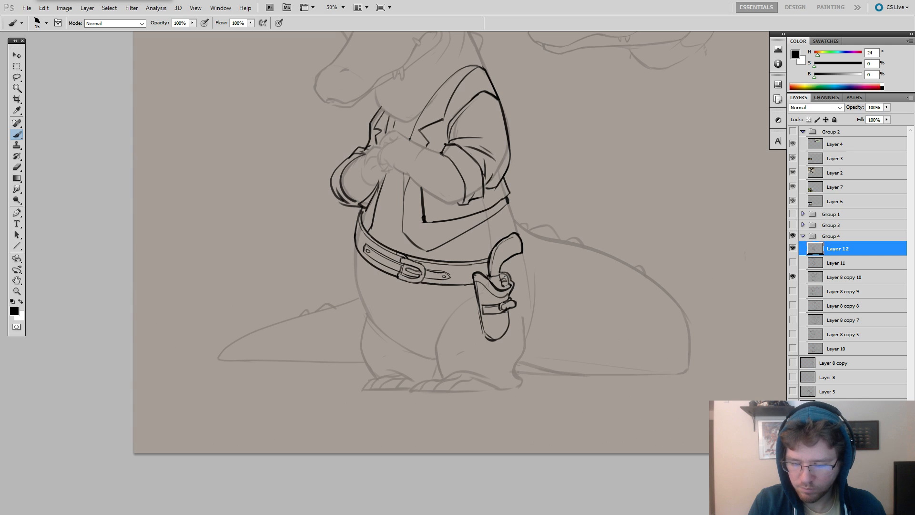
left_click_drag(521, 269, 523, 265)
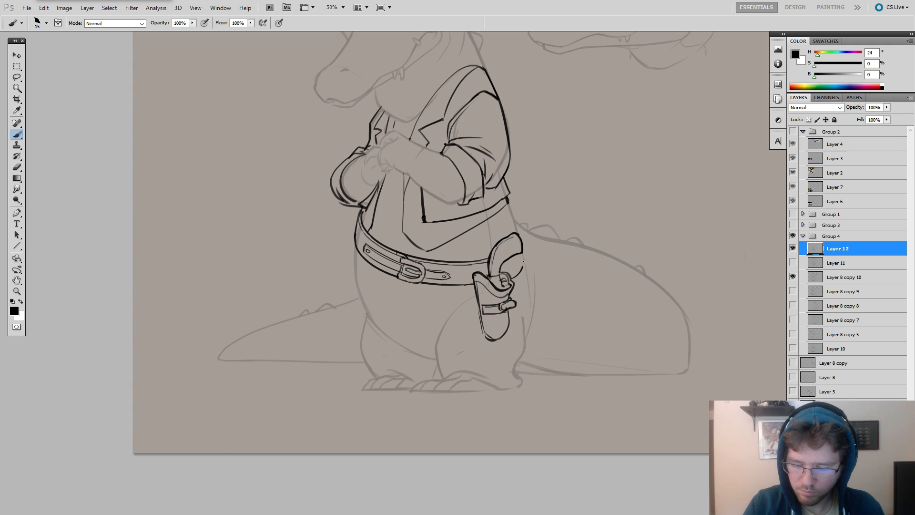
key("ctrl+z")
left_click_drag(521, 234, 523, 267)
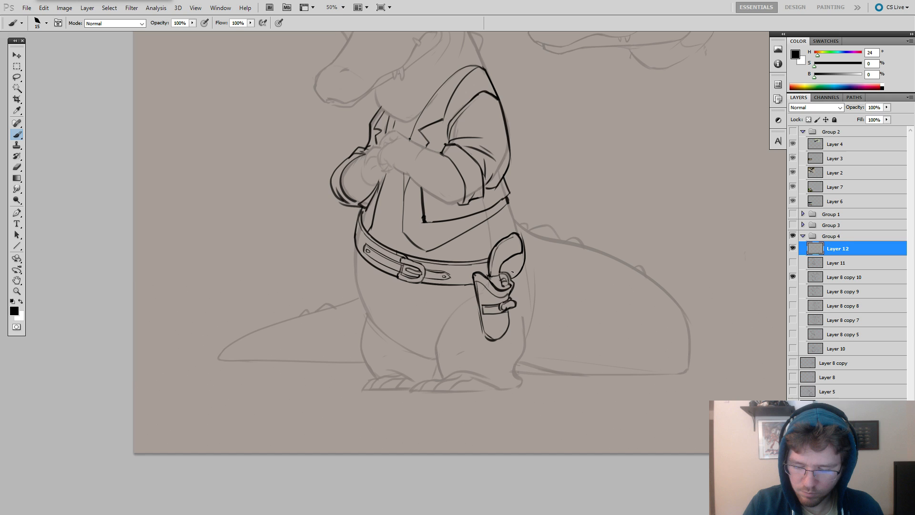
key("ctrl+z")
left_click_drag(521, 235, 522, 268)
mouse_move(515, 218)
left_mouse_down()
mouse_move(520, 240)
mouse_move(571, 224)
mouse_move(605, 233)
left_mouse_up()
key("ctrl+z")
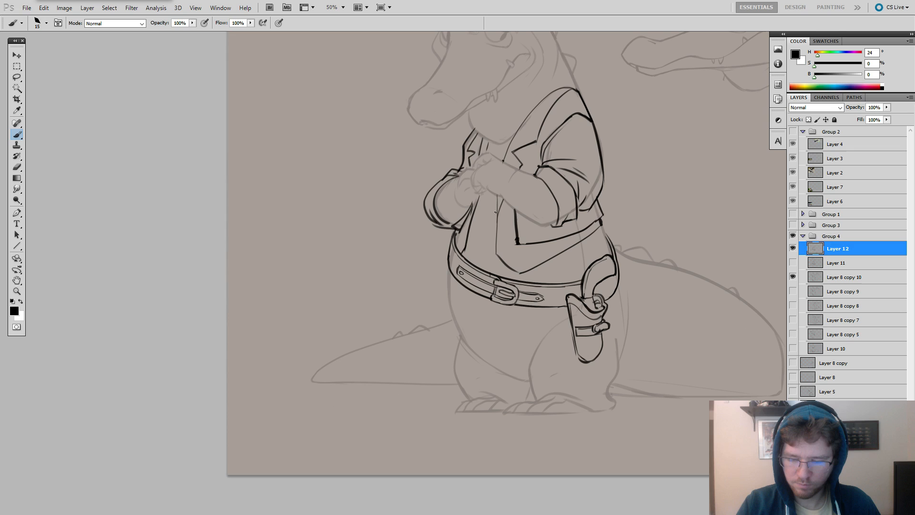
Ink the waistcoat's vertical front edge from below the clasped hands down to its hem.
left_click_drag(496, 196, 496, 259)
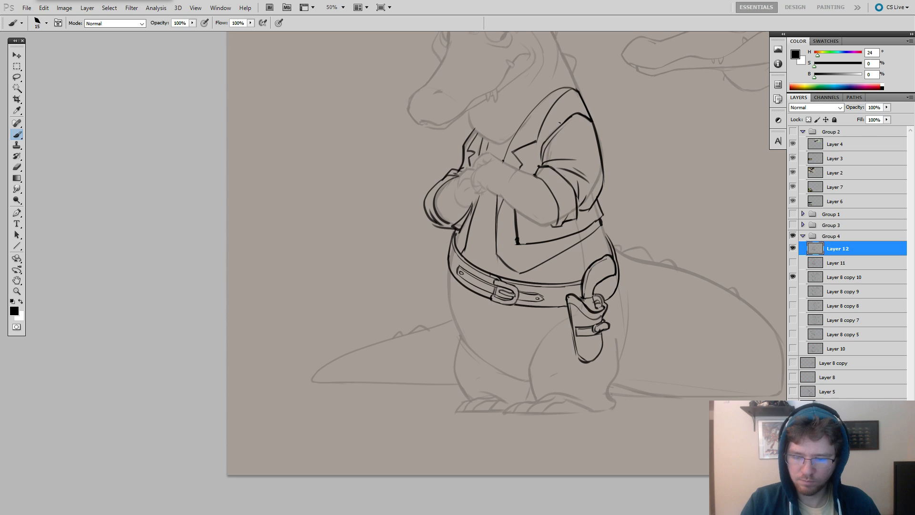
left_click_drag(613, 323, 615, 286)
key("z")
left_click(625, 277, "alt")
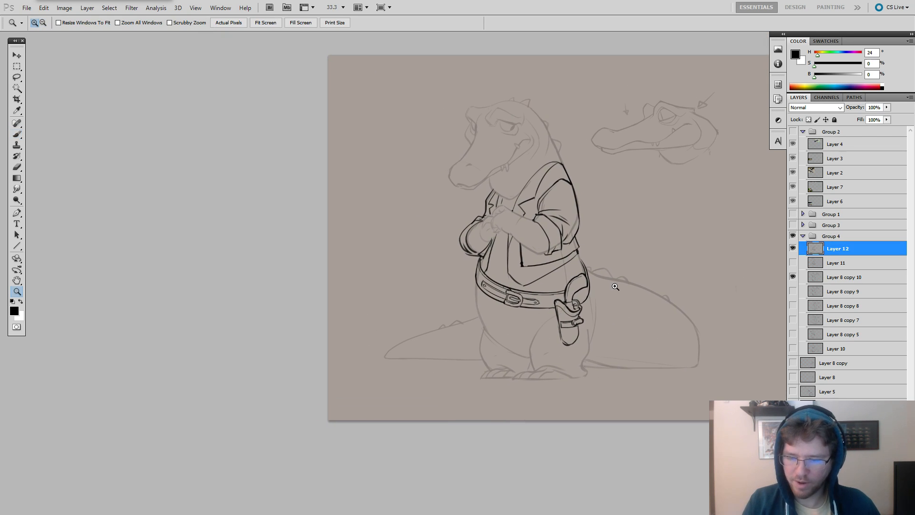
Show Layer 11 again so its cowboy hat sketch can guide the inking, and bring the hat into close view.
key("b")
left_click(793, 262)
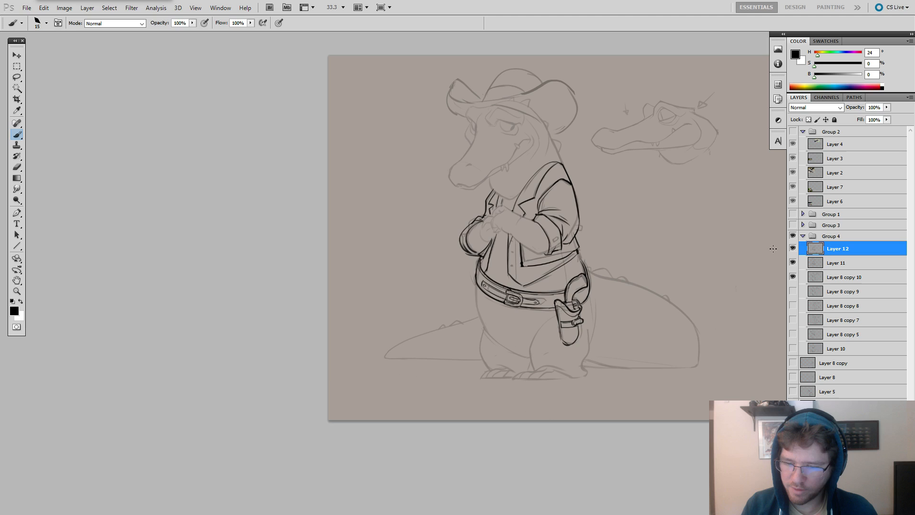
key("z")
left_click(560, 137)
key("alt+Tab")
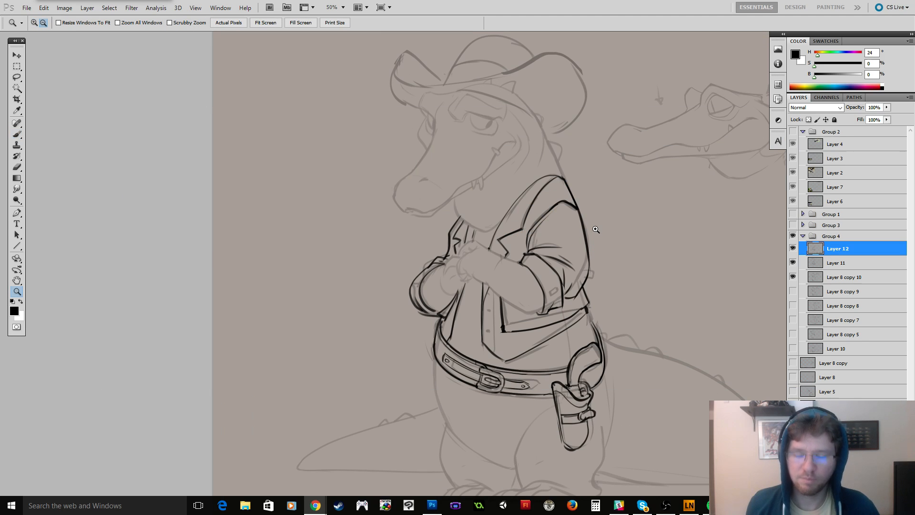
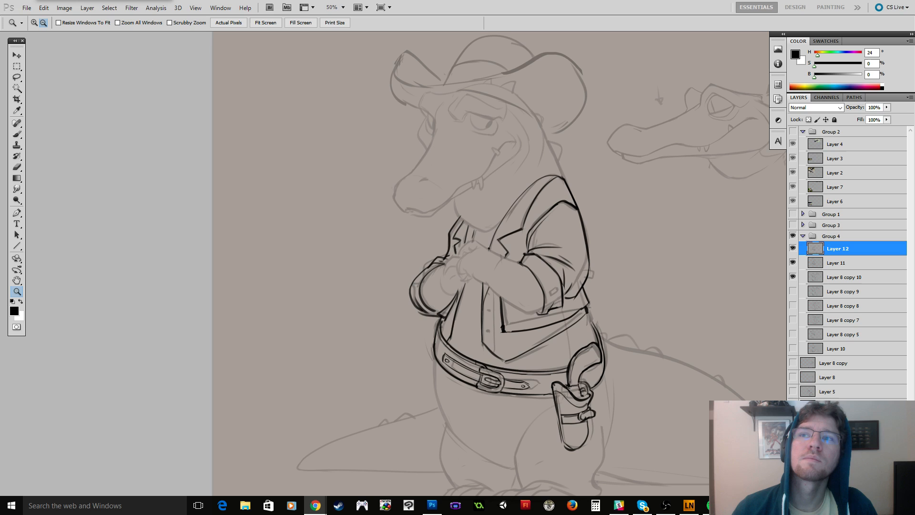
Get the Brush ready at the alligator's hat on Layer 12 and enlarge it to size 31.
left_click_drag(484, 101, 517, 133)
right_click(523, 141)
left_click(544, 156)
left_click(561, 189)
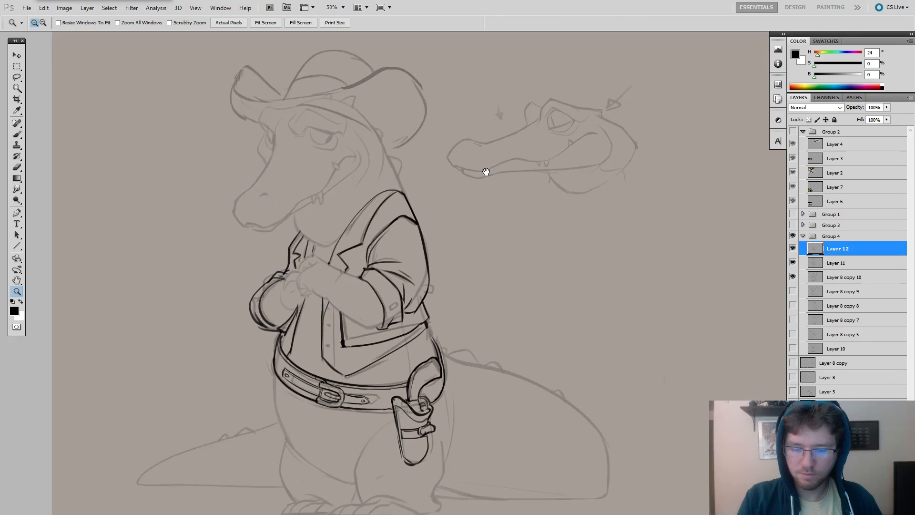
key("b")
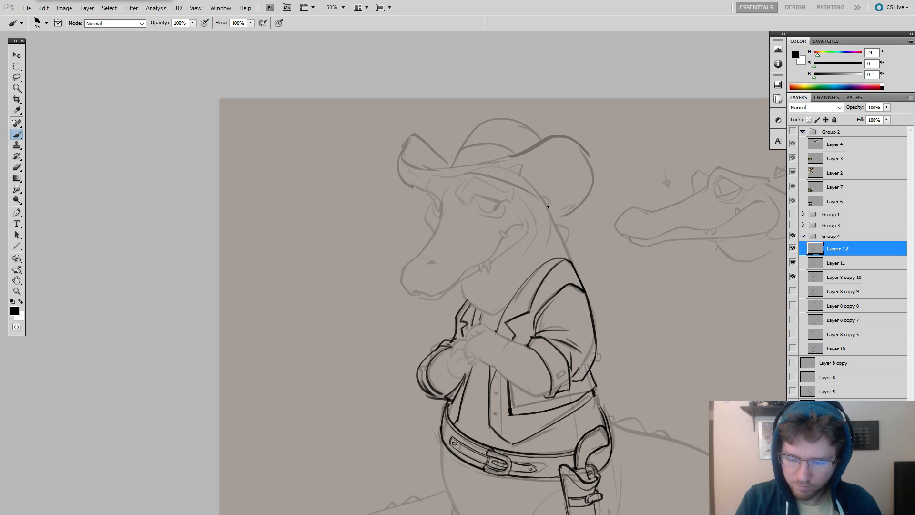
mouse_move(548, 207)
left_mouse_down()
mouse_move(514, 184)
mouse_move(461, 174)
left_mouse_up()
key("ctrl+z")
key("bracketright")
key("bracketright")
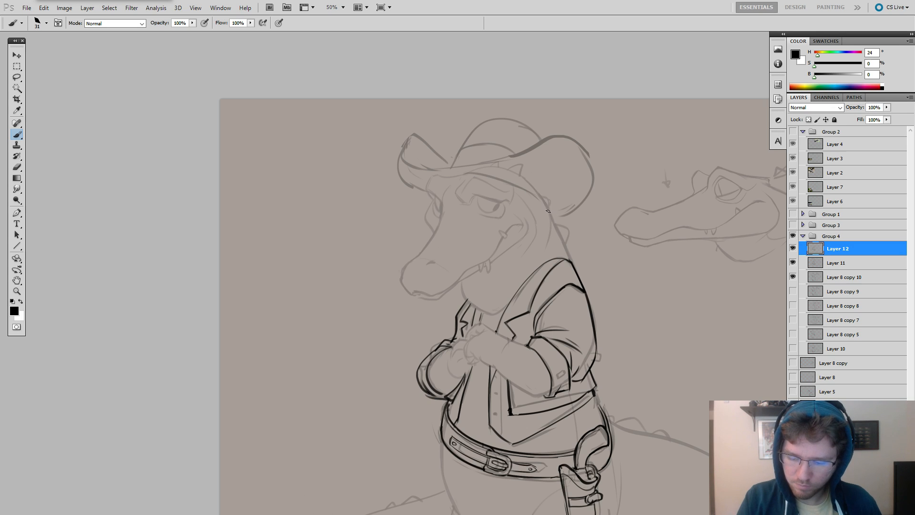
Ink the cowboy hat's brim over the sketch: the underside, the left curl and the rolled upper edge around the right side.
mouse_move(548, 210)
left_mouse_down()
mouse_move(530, 196)
mouse_move(454, 172)
left_mouse_up()
key("ctrl+z")
mouse_move(550, 215)
left_mouse_down()
mouse_move(459, 173)
mouse_move(435, 149)
mouse_move(415, 191)
left_mouse_up()
key("bracketleft")
key("bracketleft")
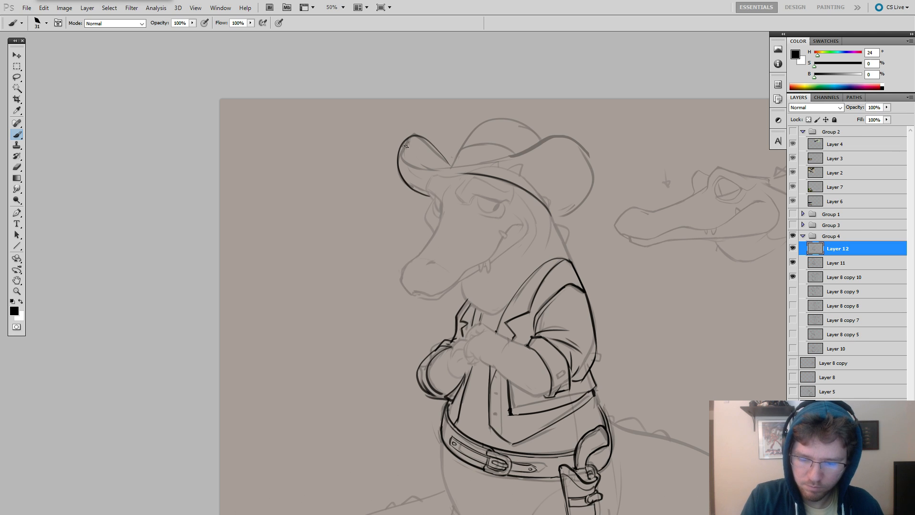
mouse_move(404, 144)
left_mouse_down()
mouse_move(475, 165)
mouse_move(556, 138)
mouse_move(582, 149)
mouse_move(589, 181)
mouse_move(556, 218)
left_mouse_up()
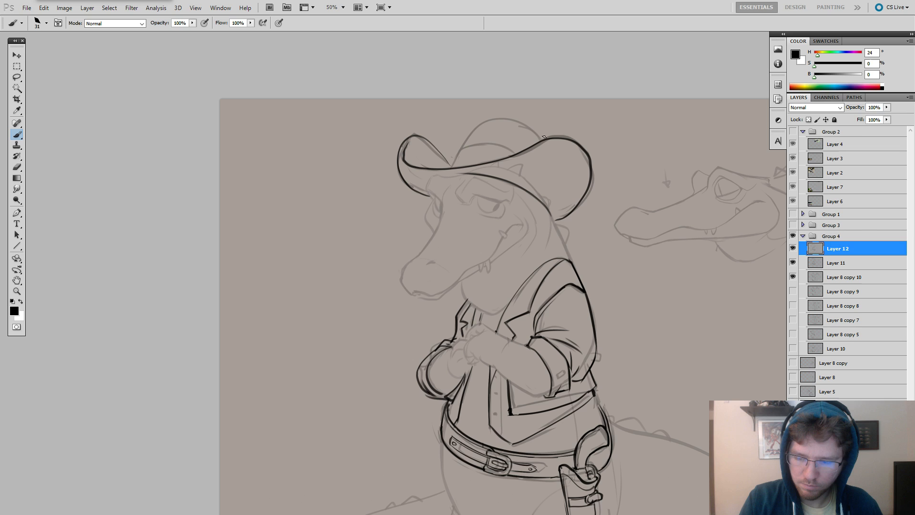
Ink the rounded outline of the hat's crown above the brim.
mouse_move(532, 134)
left_mouse_down()
mouse_move(500, 119)
mouse_move(468, 138)
mouse_move(512, 120)
mouse_move(477, 127)
mouse_move(455, 151)
left_mouse_up()
key("ctrl+z")
key("ctrl+z")
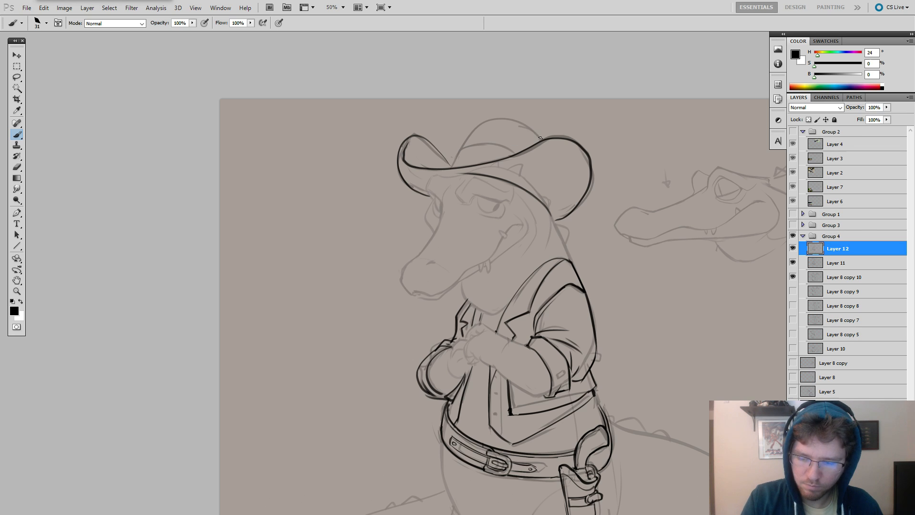
mouse_move(541, 140)
left_mouse_down()
mouse_move(534, 133)
mouse_move(456, 149)
mouse_move(441, 170)
mouse_move(478, 127)
mouse_move(541, 141)
mouse_move(506, 119)
mouse_move(441, 168)
left_mouse_up()
Erase and touch up the lines where the crown meets the brim's left curl.
key("ctrl+z")
key("ctrl+z")
key("e")
mouse_move(409, 140)
left_mouse_down()
mouse_move(404, 159)
mouse_move(410, 144)
mouse_move(430, 147)
mouse_move(419, 137)
mouse_move(451, 161)
left_mouse_up()
key("b")
key("ctrl+z")
key("ctrl+z")
key("e")
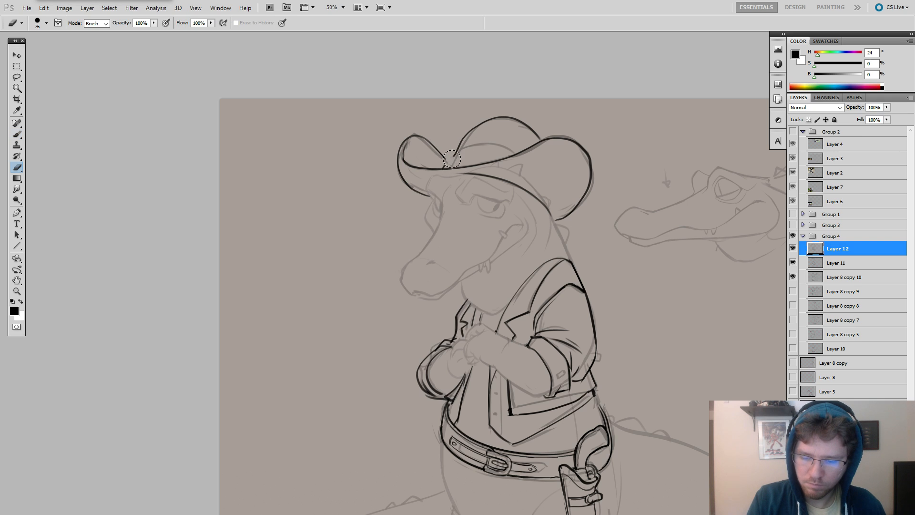
key("b")
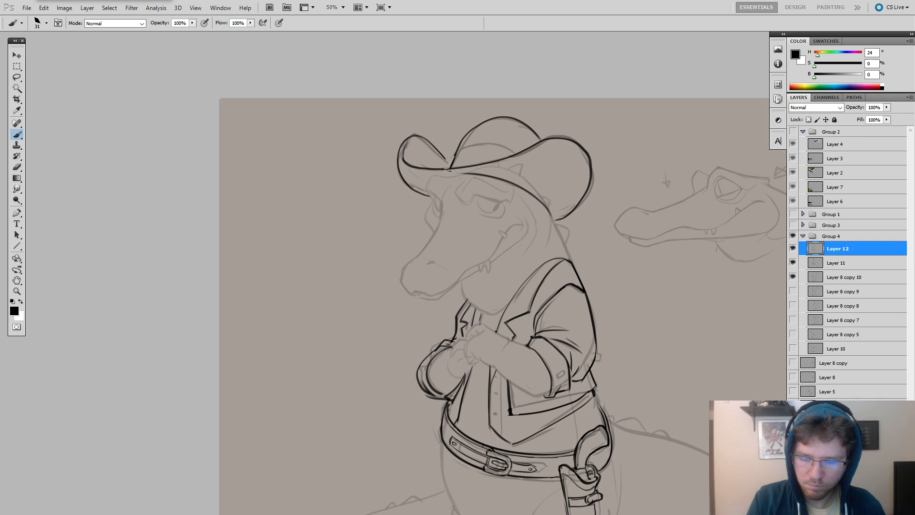
mouse_move(443, 156)
left_mouse_down()
mouse_move(517, 154)
mouse_move(498, 145)
mouse_move(455, 153)
left_mouse_up()
key("ctrl+z")
key("ctrl+z")
Ink the curved crease inside the crown and rework the crown outline with a steeper left slope and a lower top.
key("ctrl+z")
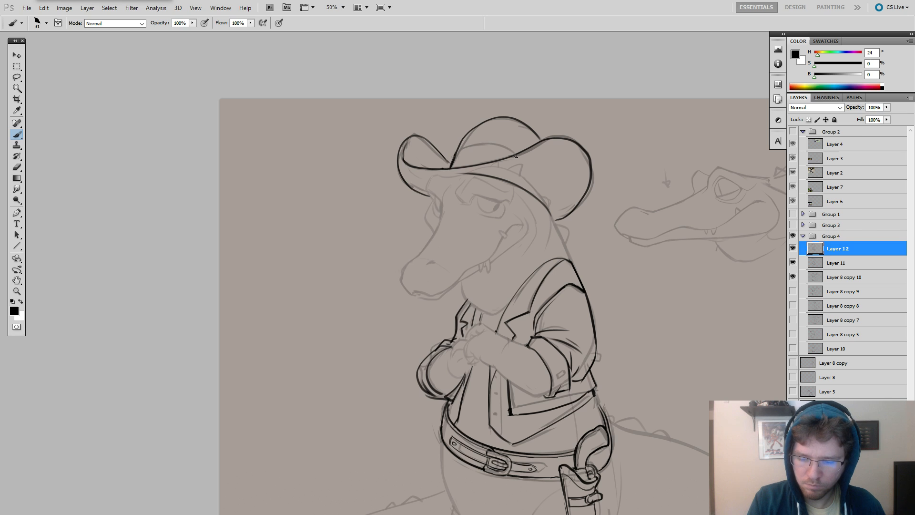
left_click_drag(515, 154, 456, 151)
left_click_drag(570, 207, 567, 192)
key("e")
mouse_move(467, 115)
left_mouse_down()
mouse_move(524, 108)
mouse_move(528, 116)
mouse_move(459, 121)
mouse_move(465, 117)
left_mouse_up()
key("b")
key("ctrl+z")
mouse_move(447, 152)
left_mouse_down()
mouse_move(466, 117)
mouse_move(521, 128)
mouse_move(462, 117)
left_mouse_up()
key("ctrl+z")
key("ctrl+z")
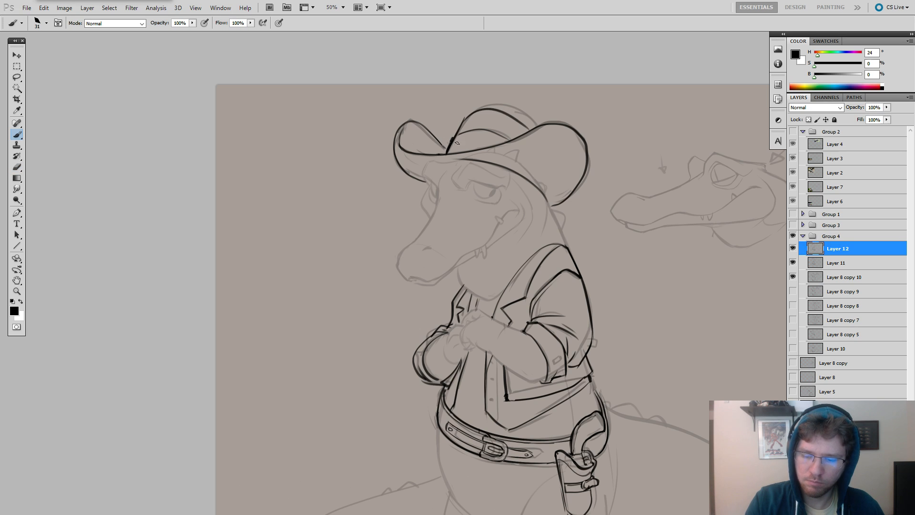
key("ctrl+z")
left_click_drag(530, 126, 467, 118)
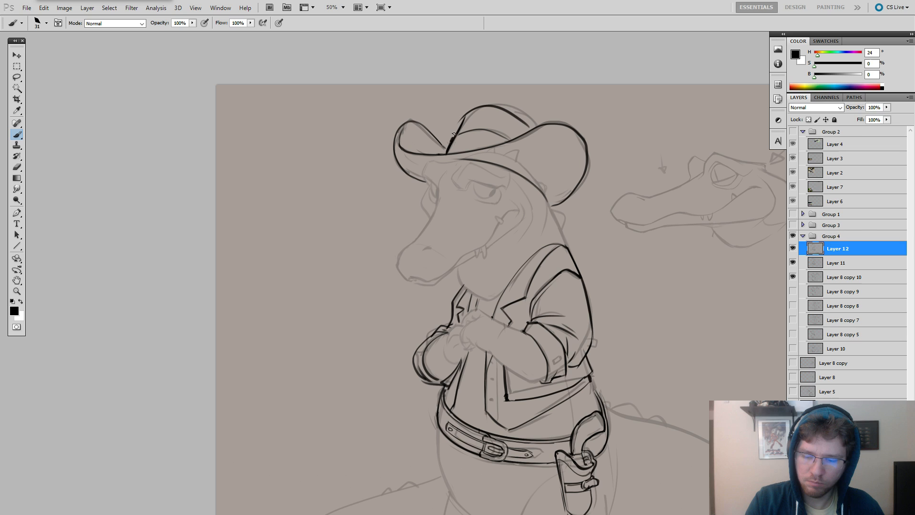
Step back to before the crown outline and re-ink it as a lower arch just above the crease.
key("ctrl+z")
key("ctrl+alt+z")
key("ctrl+alt+z")
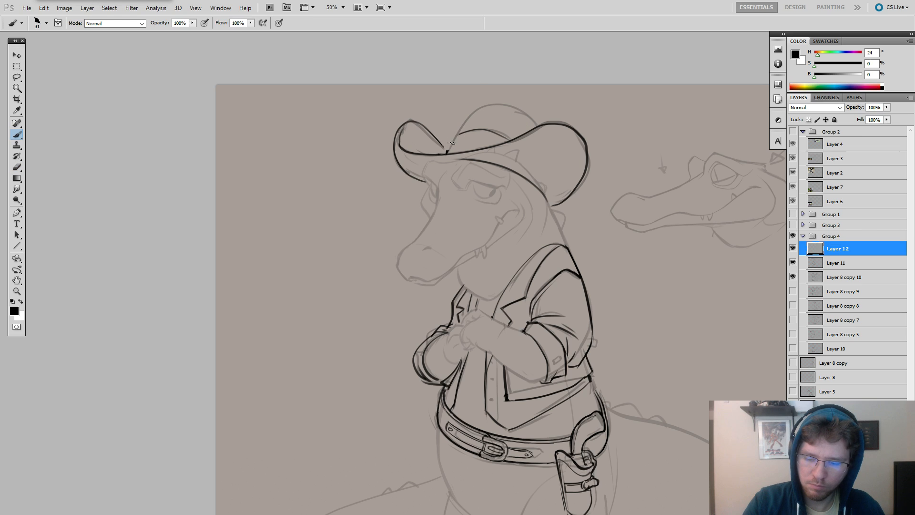
left_click_drag(447, 151, 463, 126)
mouse_move(462, 126)
left_mouse_down()
mouse_move(501, 115)
mouse_move(517, 124)
left_mouse_up()
key("ctrl+z")
mouse_move(463, 125)
left_mouse_down()
mouse_move(475, 117)
mouse_move(518, 134)
left_mouse_up()
key("ctrl+z")
key("ctrl+z")
key("ctrl+z")
Hide Layer 11 to view the inked hat without that sketch.
left_click_drag(579, 136, 595, 68)
left_click(628, 184, "alt")
left_click(792, 263)
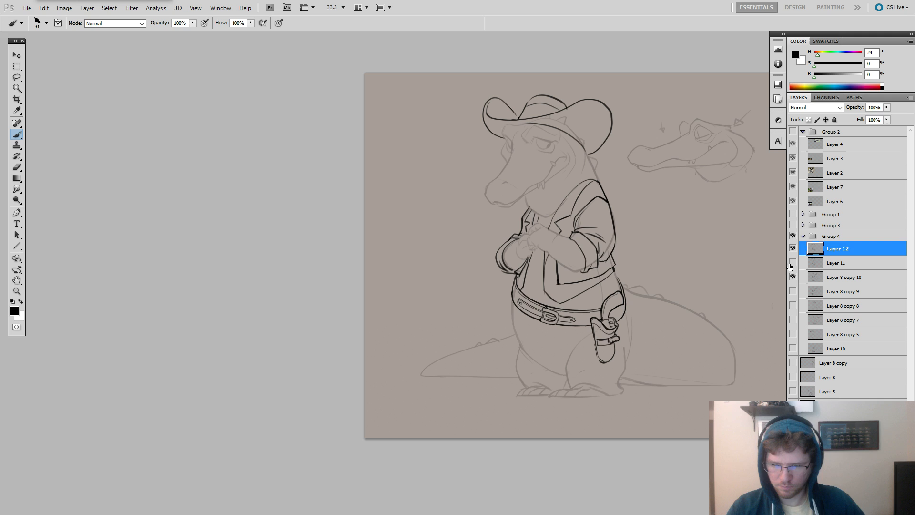
Lasso the hat's crown, warp its top corners outward to widen it, and compare the result with Layer 11.
key("l")
mouse_move(568, 104)
left_mouse_down()
mouse_move(529, 113)
mouse_move(527, 88)
mouse_move(577, 97)
left_mouse_up()
key("ctrl+t")
left_click(563, 170)
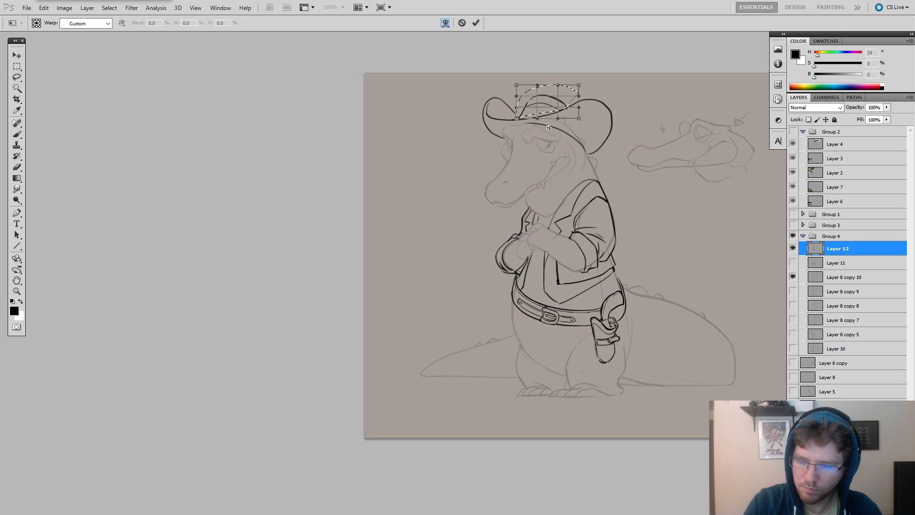
mouse_move(516, 84)
left_mouse_down()
mouse_move(508, 80)
mouse_move(517, 84)
left_mouse_up()
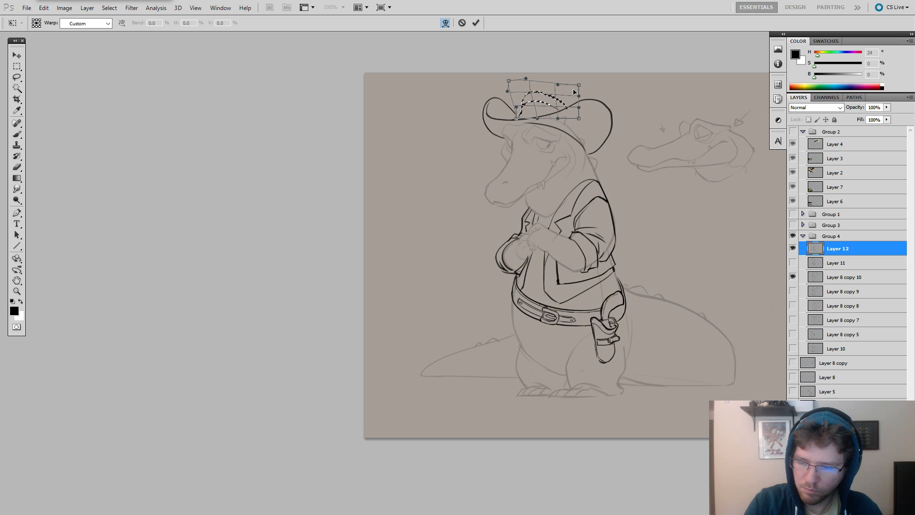
left_click_drag(579, 85, 589, 86)
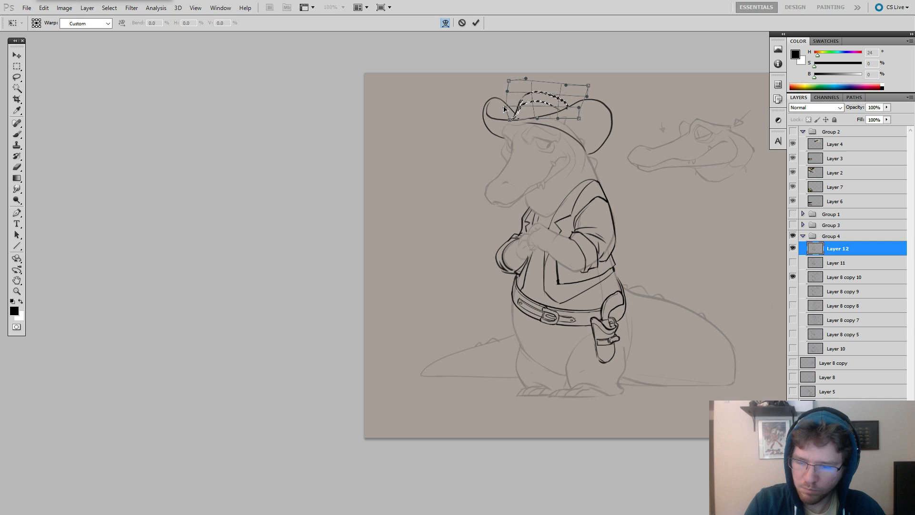
key("Return")
key("ctrl+d")
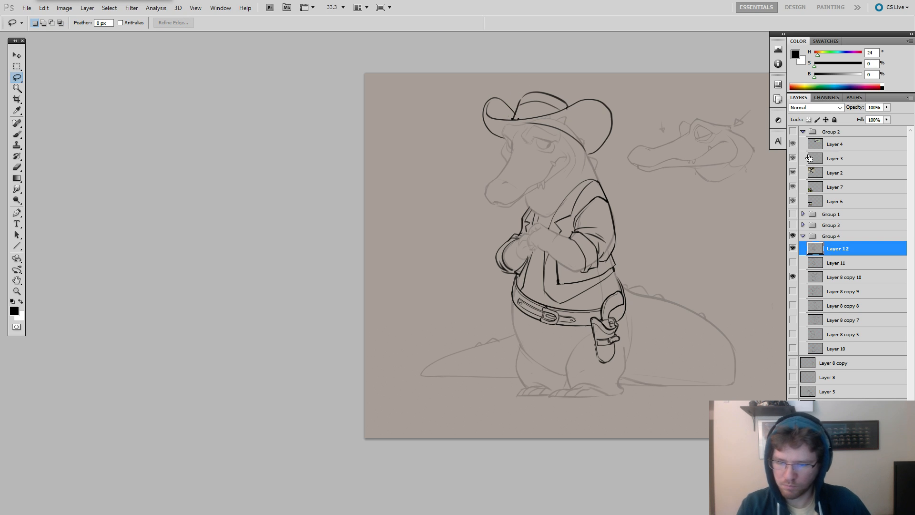
left_click(792, 263)
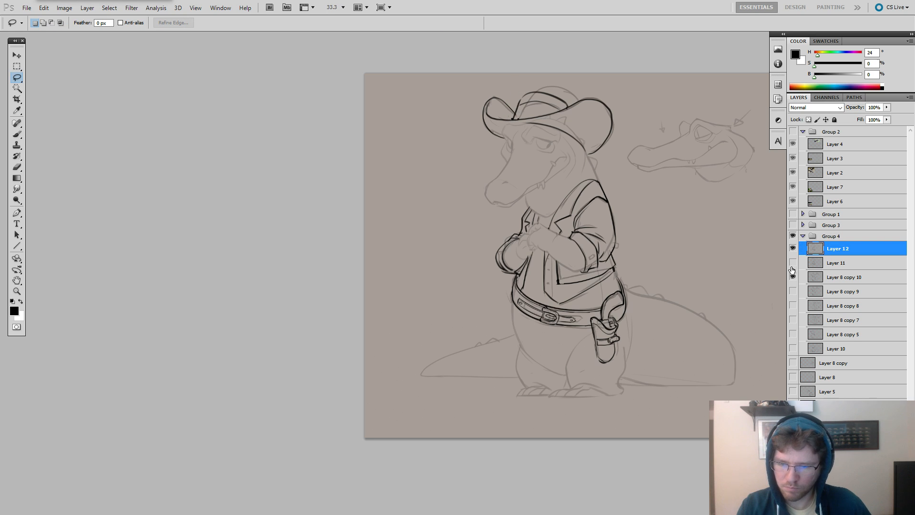
left_click(792, 262)
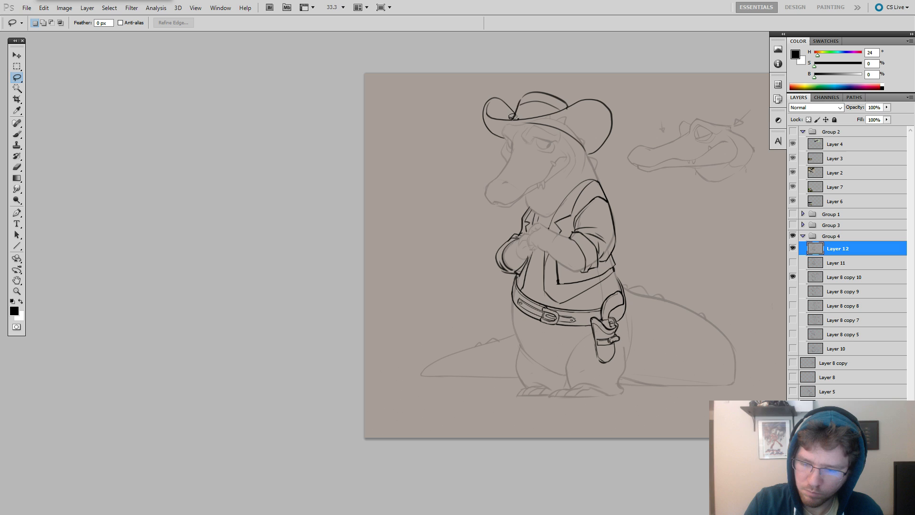
Lasso the crown again and transform it taller, slanted toward the right, and slightly rotated.
mouse_move(511, 116)
left_mouse_down()
mouse_move(554, 80)
mouse_move(572, 95)
mouse_move(568, 104)
mouse_move(534, 106)
mouse_move(565, 68)
mouse_move(602, 90)
left_mouse_up()
key("ctrl+t")
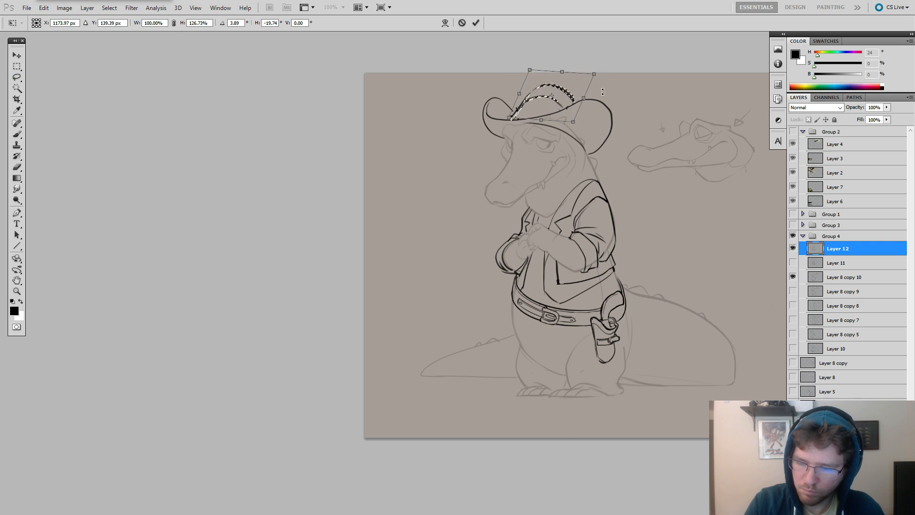
key("Return")
key("ctrl+d")
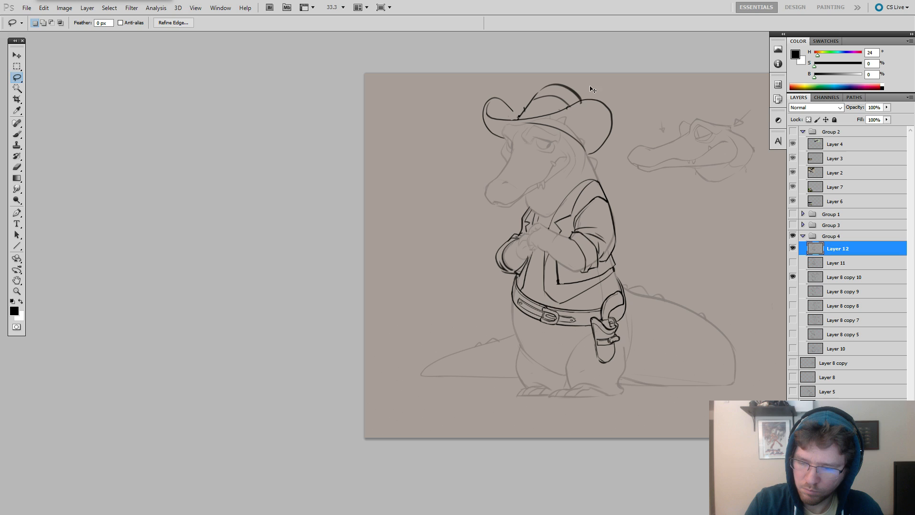
Erase the transformed crown's arcs and redraw a rounded crown top joining the left slope to the brim.
key("e")
left_click_drag(587, 106, 552, 85)
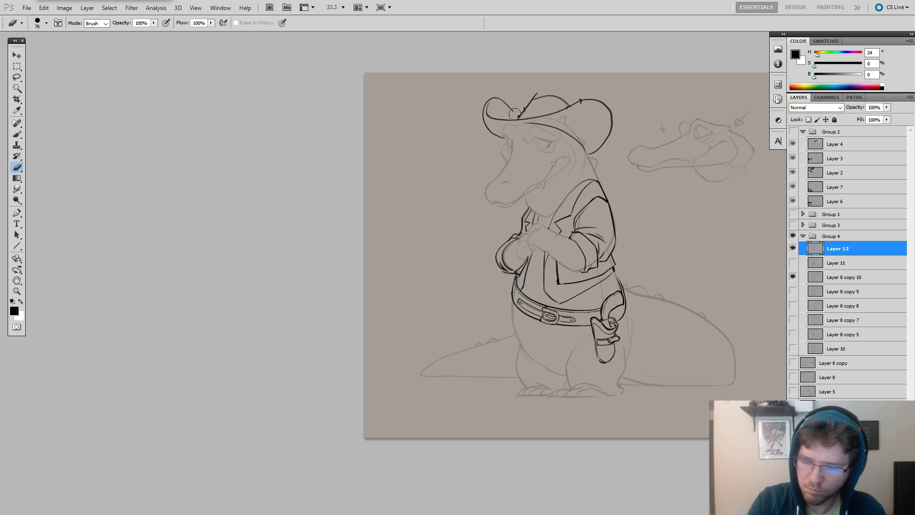
left_click_drag(515, 114, 522, 106)
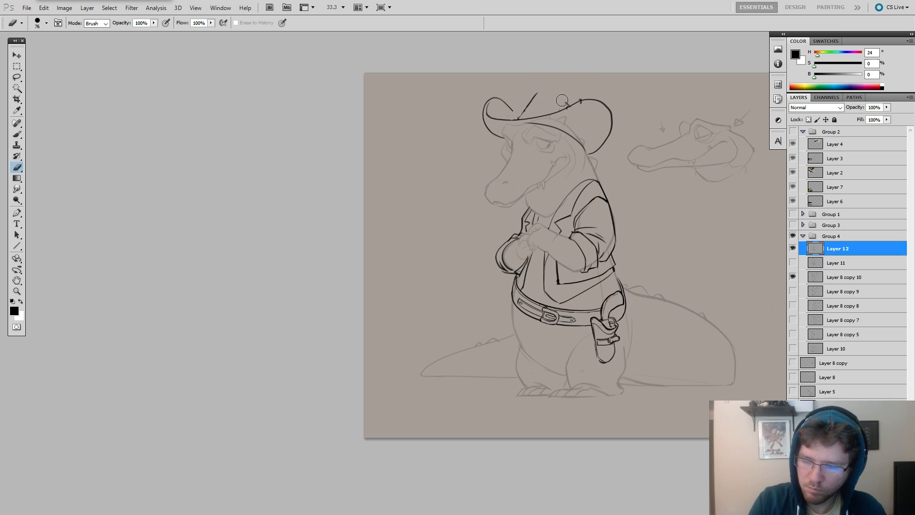
key("b")
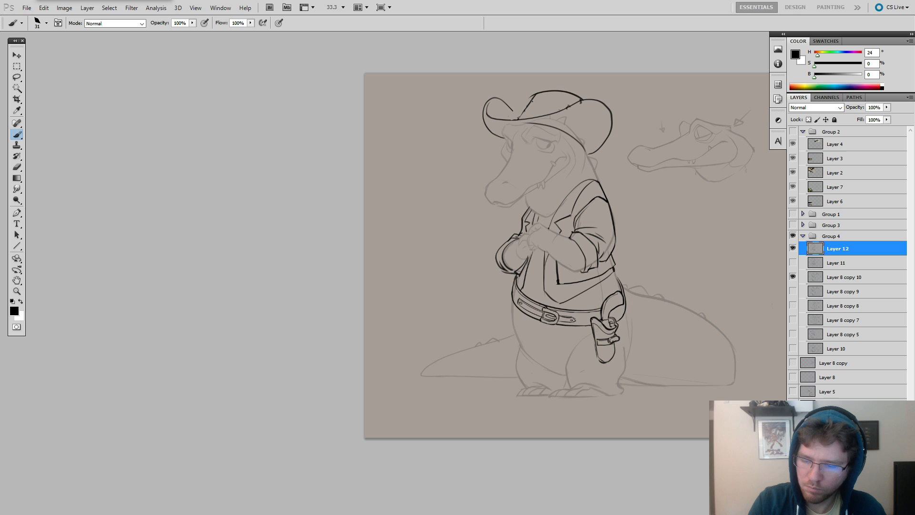
key("e")
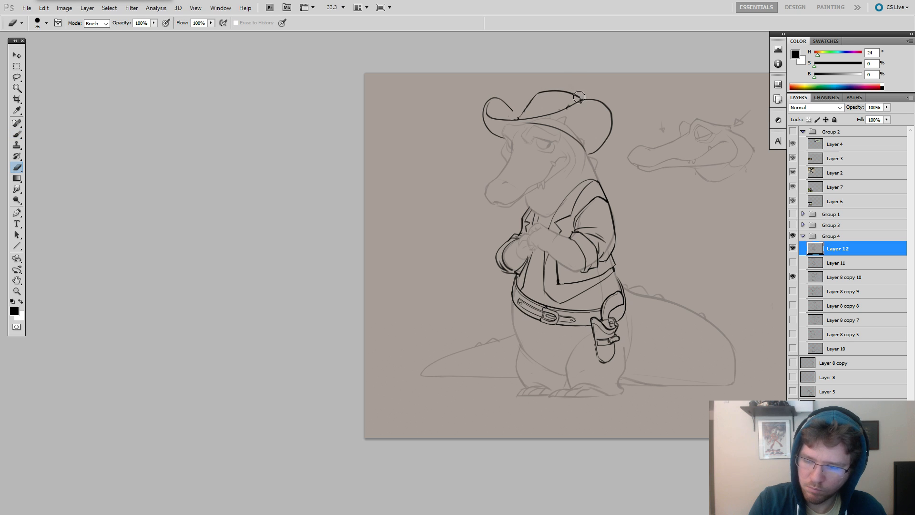
left_click_drag(579, 96, 540, 91)
key("b")
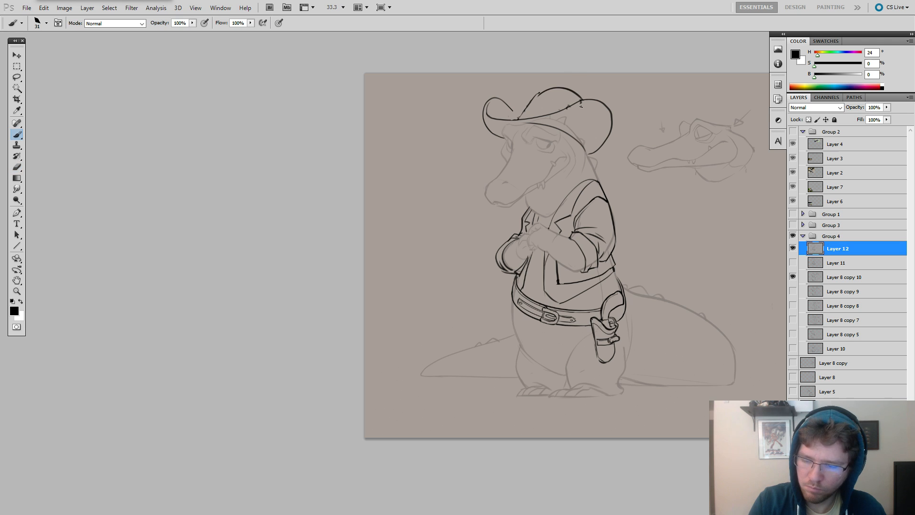
key("e")
key("b")
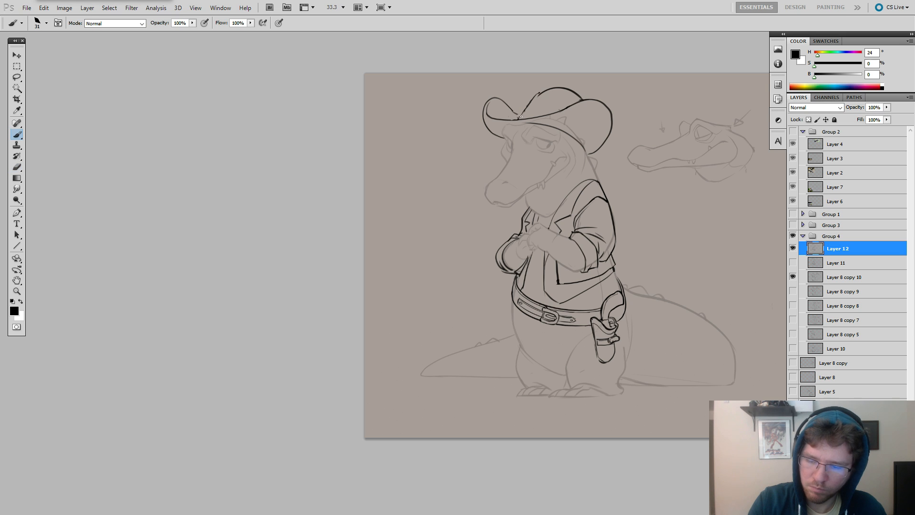
Erase the whole crown outline and re-ink it as a broader, rounder shape with a curved crease inside.
key("e")
mouse_move(522, 113)
left_mouse_down()
mouse_move(555, 89)
mouse_move(579, 95)
left_mouse_up()
key("b")
key("ctrl+z")
key("e")
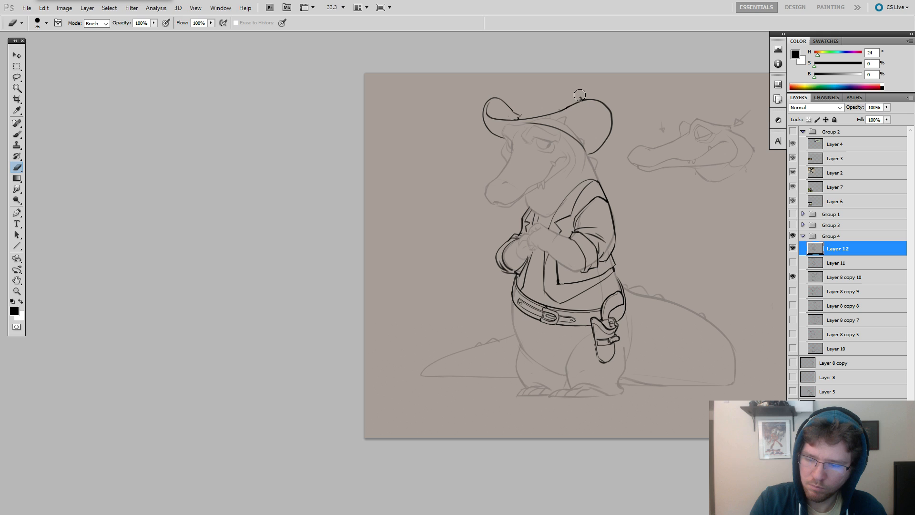
key("b")
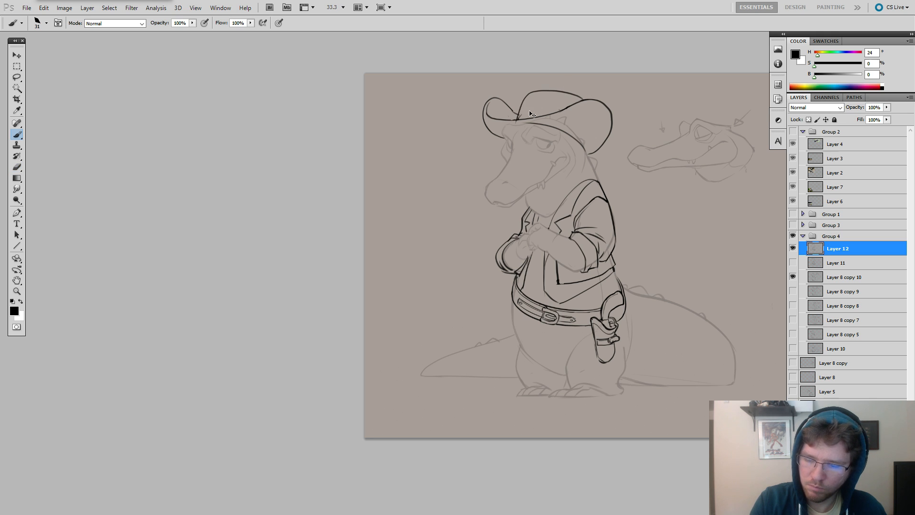
key("ctrl+z")
key("ctrl+z")
mouse_move(580, 102)
left_mouse_down()
mouse_move(540, 90)
mouse_move(566, 111)
left_mouse_up()
key("ctrl+z")
key("ctrl+z")
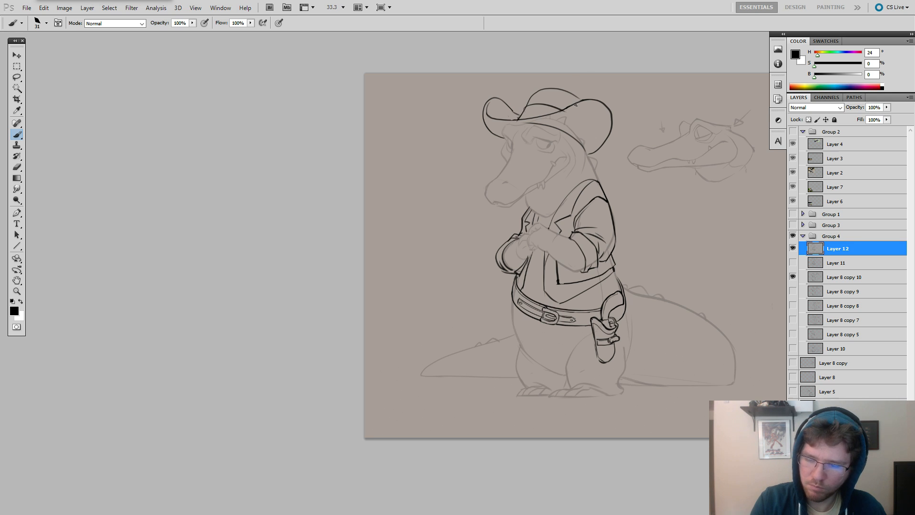
Trim the right end of the crown outline and redraw it curving down into the brim.
key("e")
key("b")
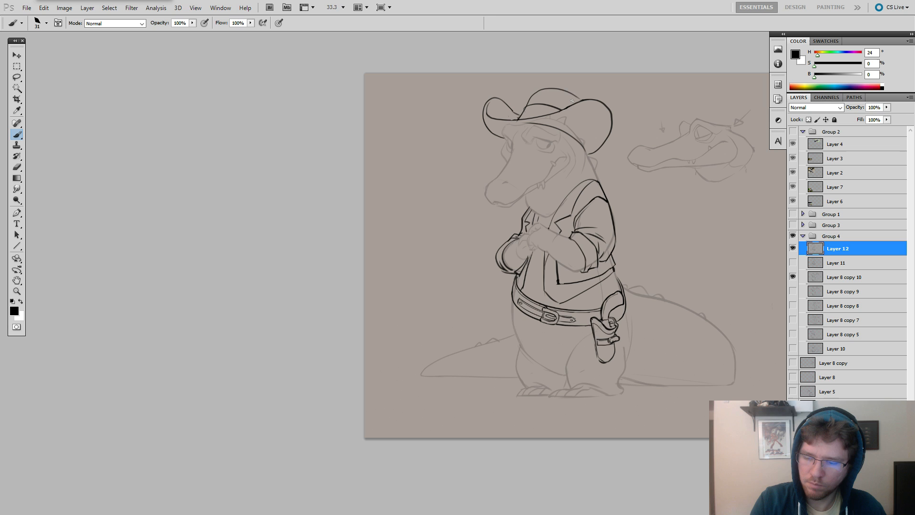
key("e")
left_click_drag(579, 96, 578, 99)
key("b")
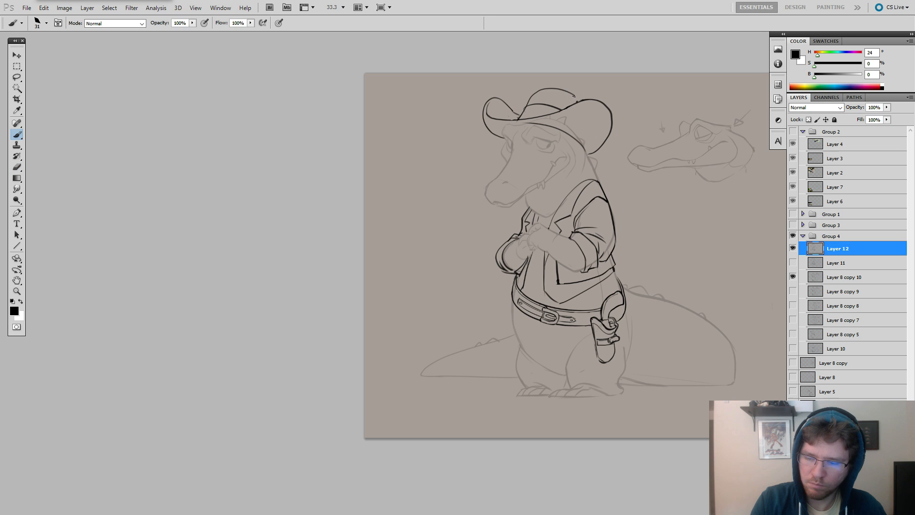
left_click_drag(601, 210, 553, 185)
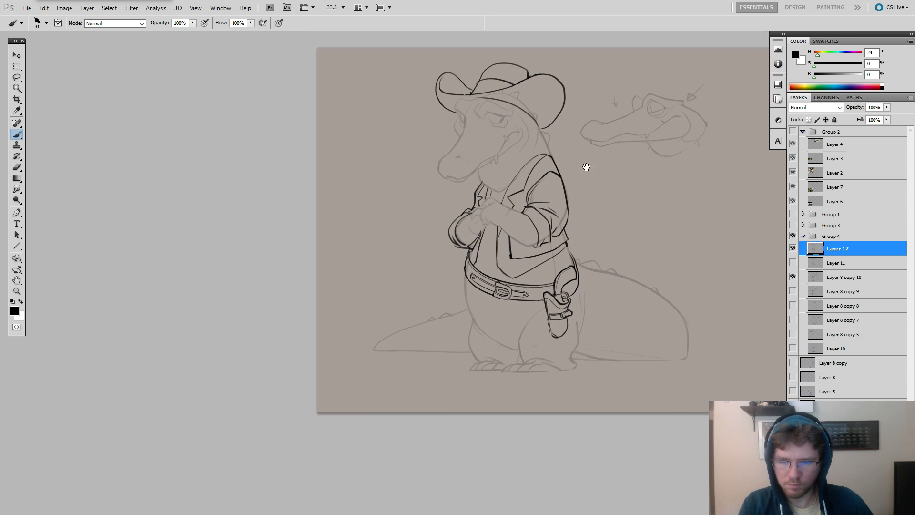
Undo the outer end of the hat brim and redraw it as a tighter curve tucking under beside the head.
key("ctrl+z")
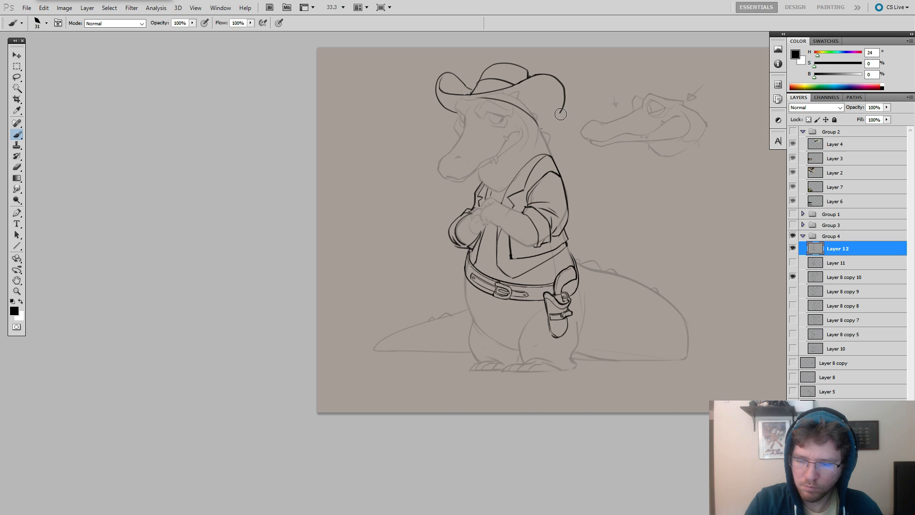
key("e")
left_click_drag(564, 96, 560, 115)
key("b")
key("ctrl+z")
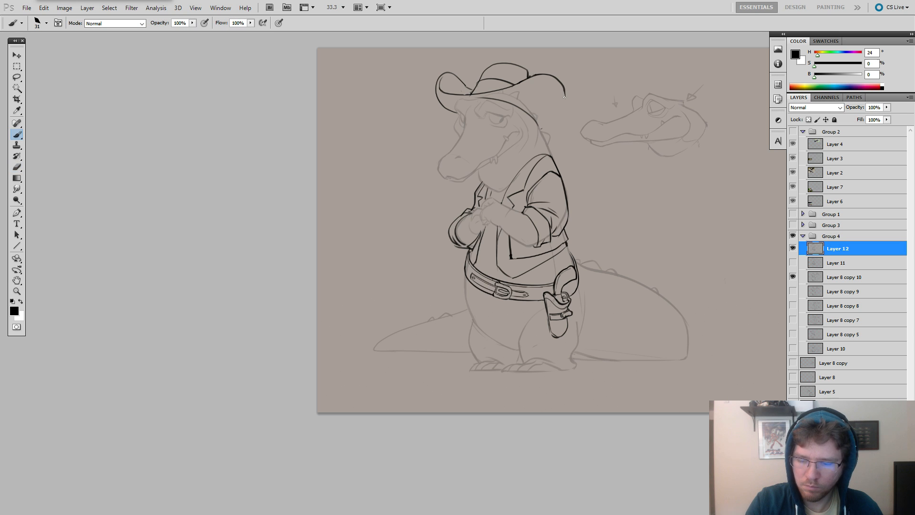
left_click_drag(548, 124, 541, 126)
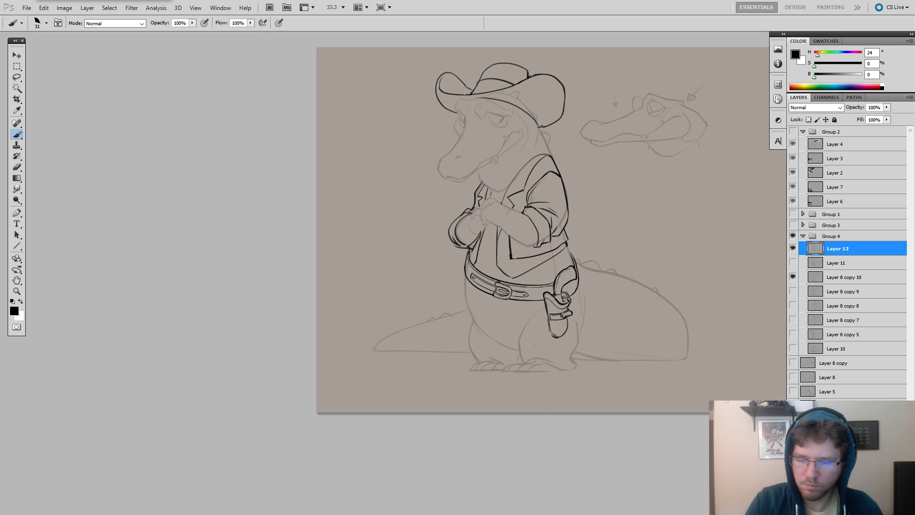
left_click_drag(665, 362, 703, 364)
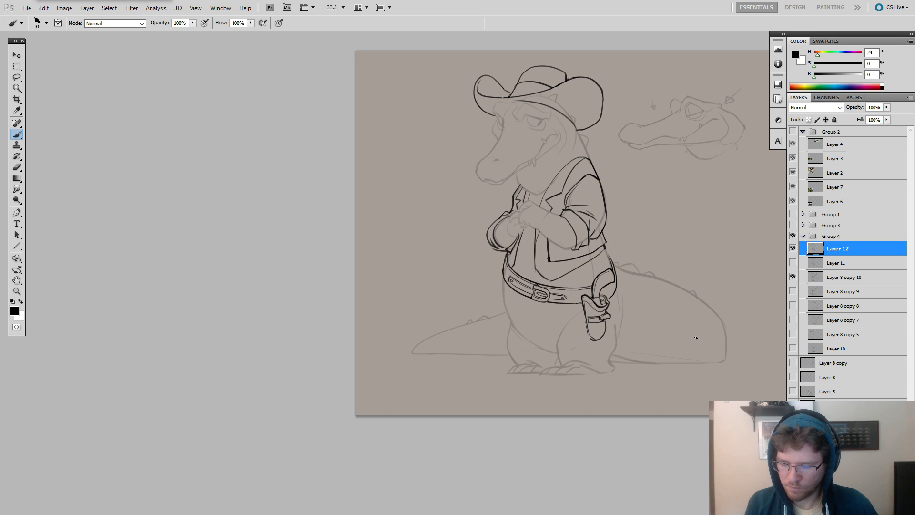
Move the Layer 8 copy 10 sketch directly beneath Layer 12 and raise its opacity to 100%.
left_click(792, 262)
left_click(793, 276)
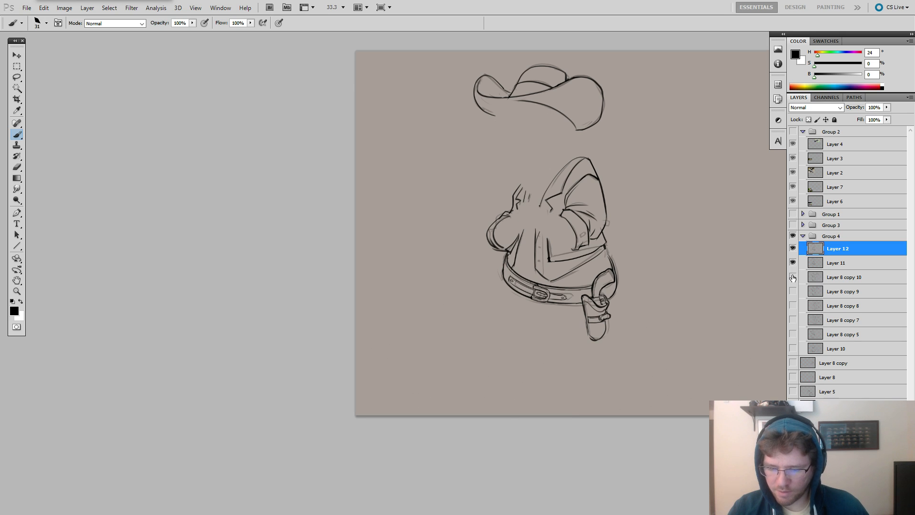
left_click(793, 264)
left_click(793, 276)
left_click_drag(811, 276, 814, 256)
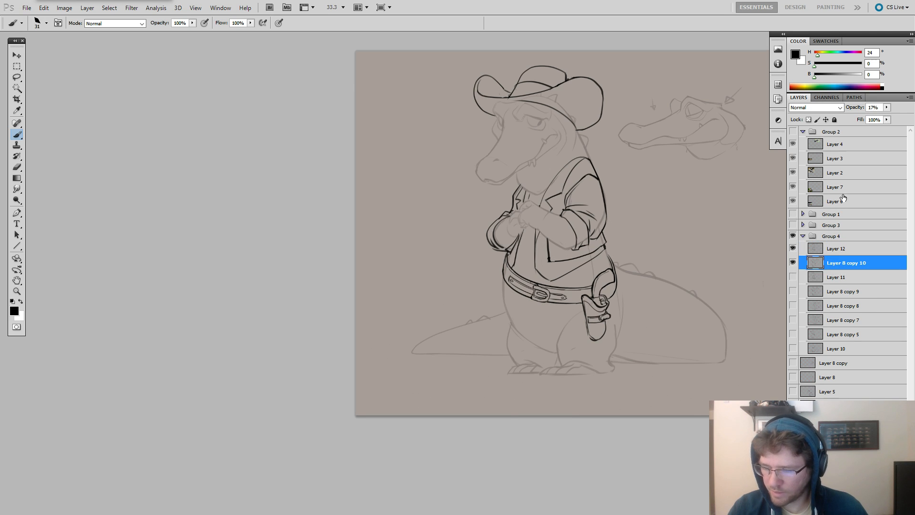
mouse_move(886, 108)
left_mouse_down()
mouse_move(888, 119)
mouse_move(911, 118)
left_mouse_up()
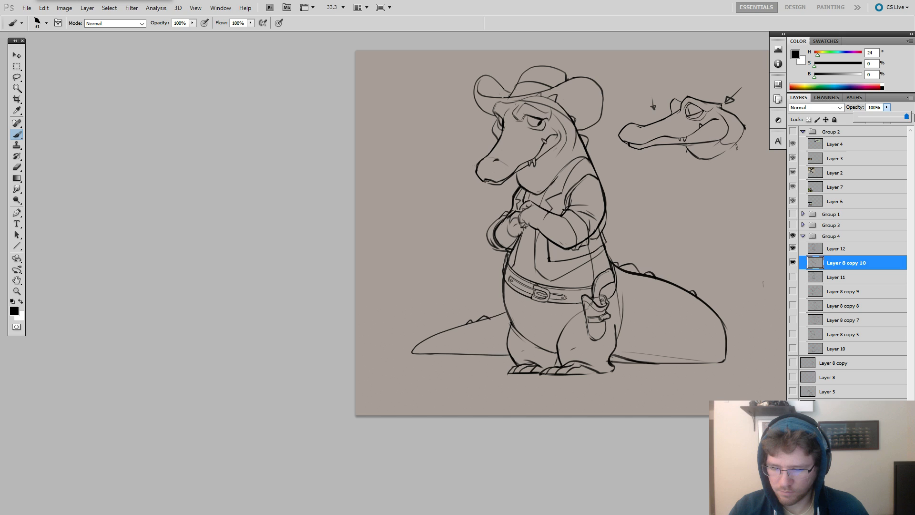
Duplicate Layer 8 copy 10, hide the original, and compare the copy with the inked lines.
key("ctrl+j")
left_click(792, 277)
key("e")
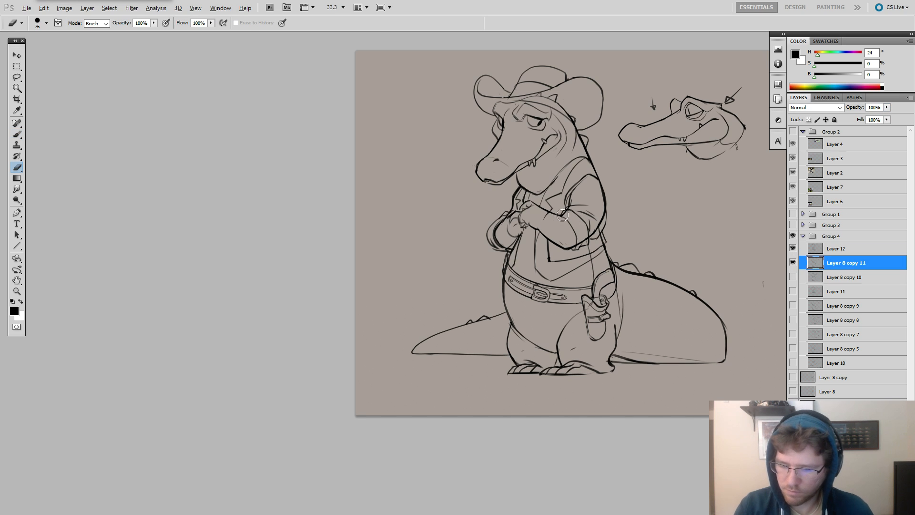
left_click(793, 248)
left_click(793, 248)
left_click(793, 263)
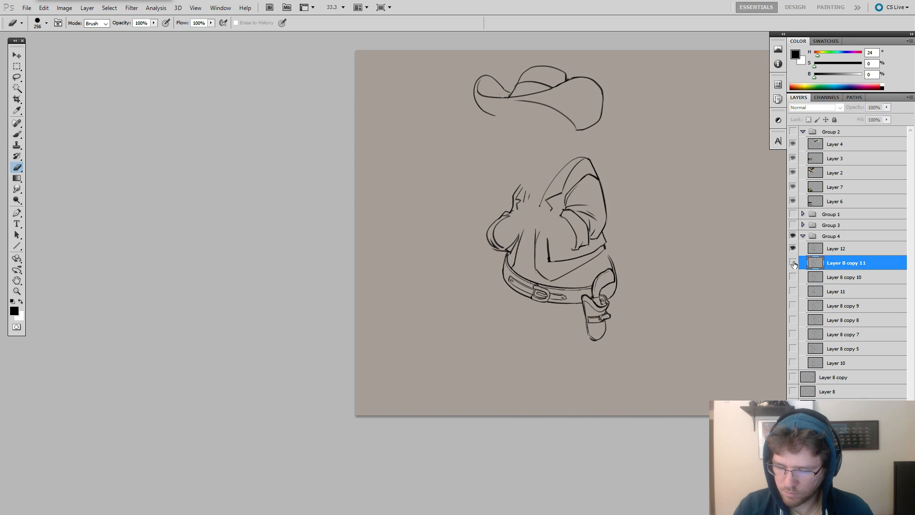
left_click(792, 263)
Set Layer 8 copy 11's opacity to 22% and erase its rough lines around the sleeve and vest under the ink.
left_click_drag(886, 107, 849, 123)
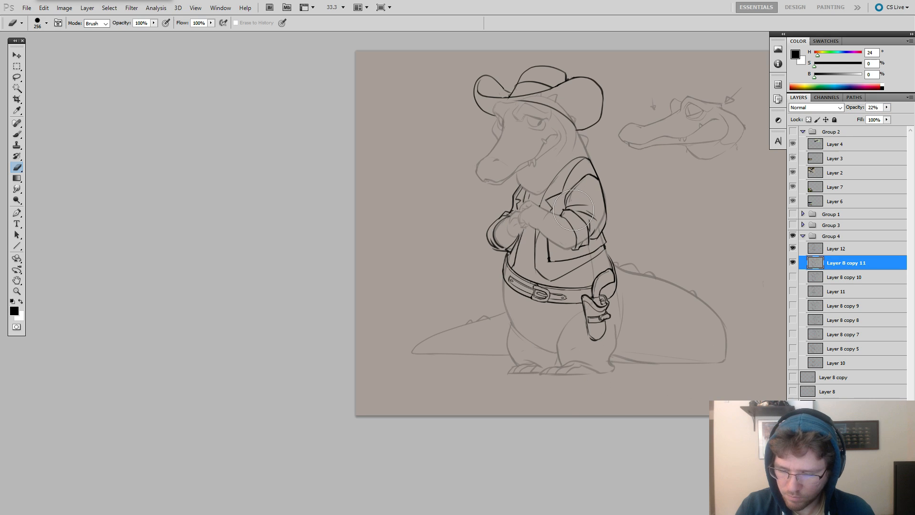
right_click(606, 209, "alt")
mouse_move(599, 216)
left_mouse_down()
mouse_move(580, 243)
mouse_move(603, 215)
mouse_move(585, 252)
left_mouse_up()
right_click(602, 215, "alt")
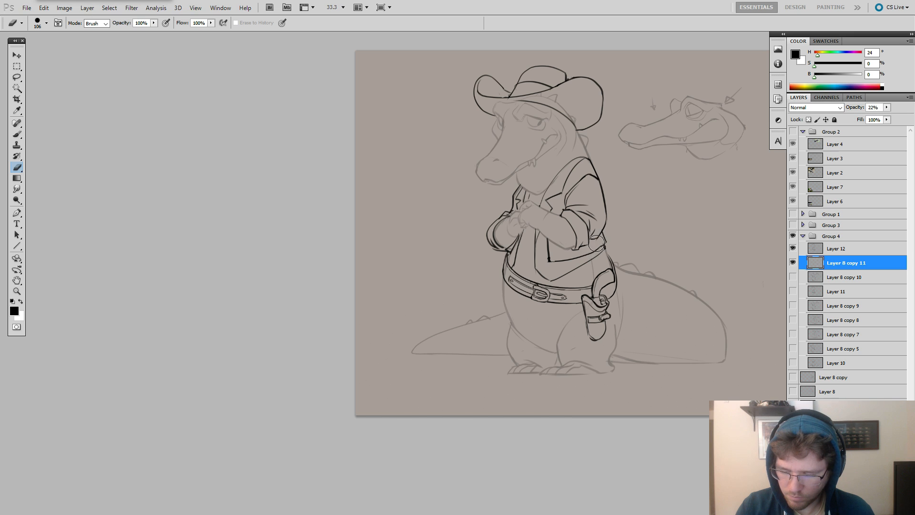
right_click(597, 247, "alt")
right_click(552, 289, "alt")
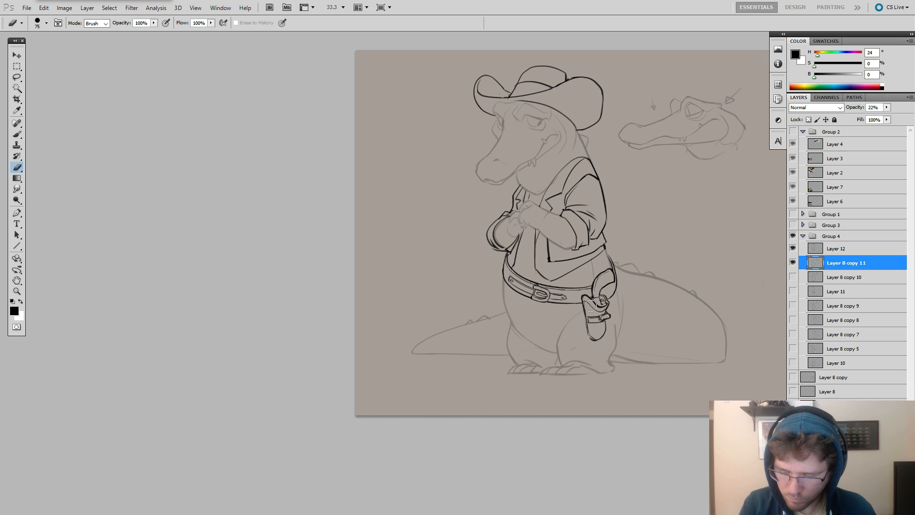
Switch to Spotify, skip to the next track, and return to the Photoshop drawing.
key("alt+Tab")
key("alt+Tab")
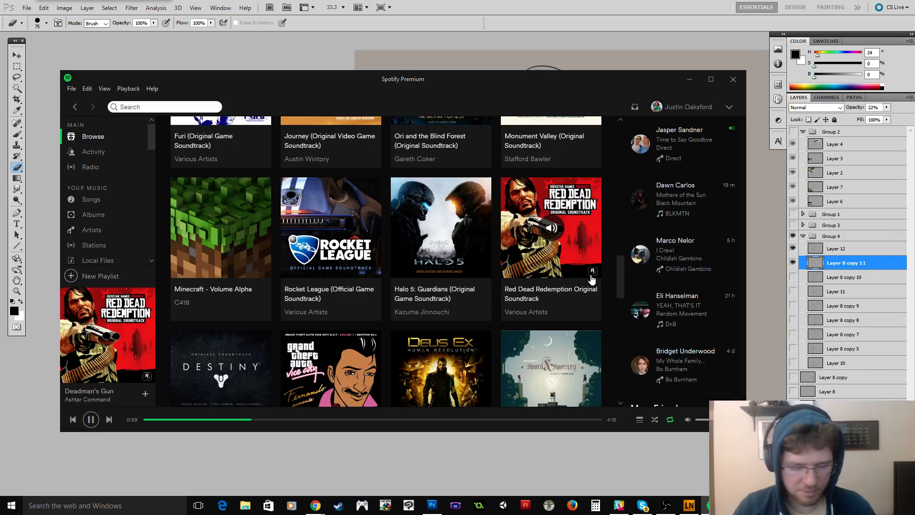
left_click(112, 419)
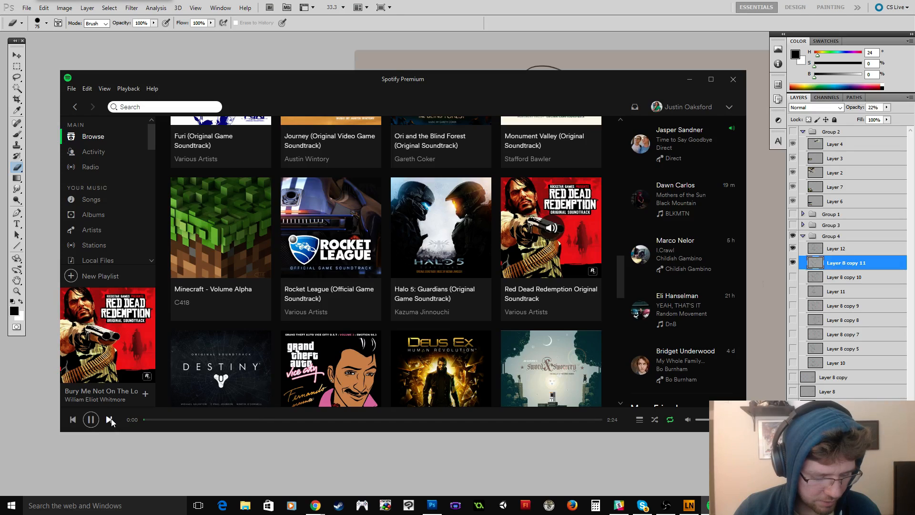
left_click(41, 335)
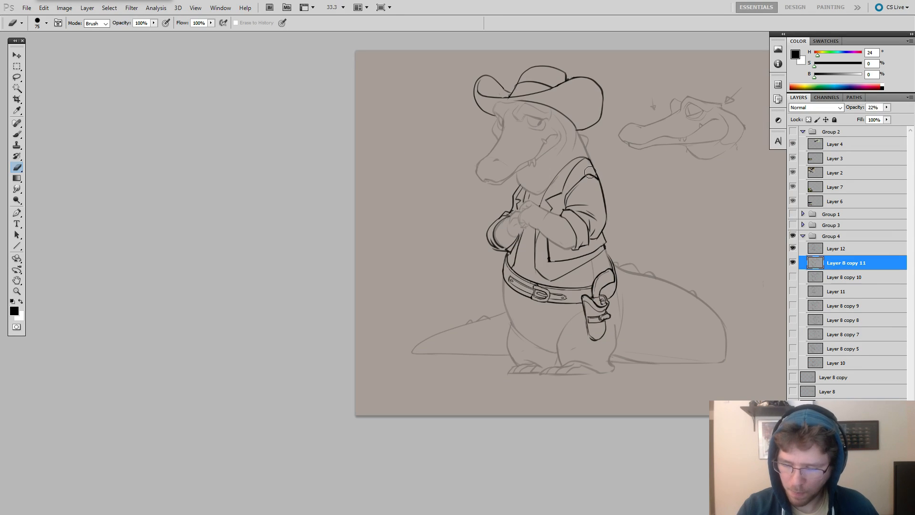
Compare the inked line art with and without the faded Layer 8 copy 11 sketch underneath.
left_click(793, 262)
left_click(793, 267)
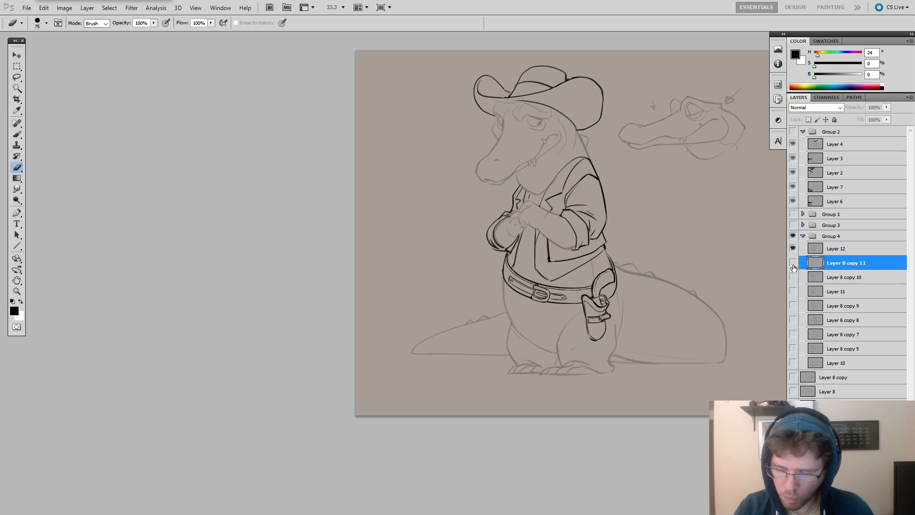
left_click(794, 266)
left_click(793, 267)
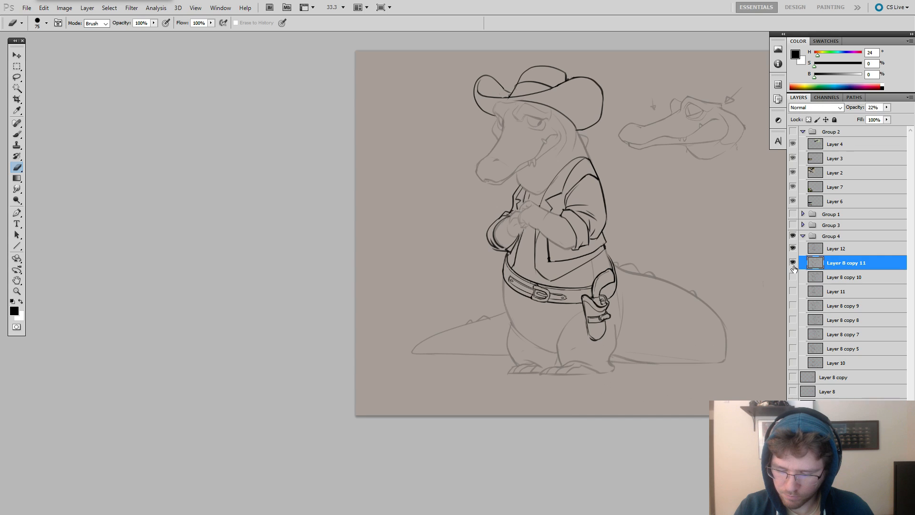
left_click(793, 263)
left_click(792, 263)
left_click(793, 263)
left_click(793, 267)
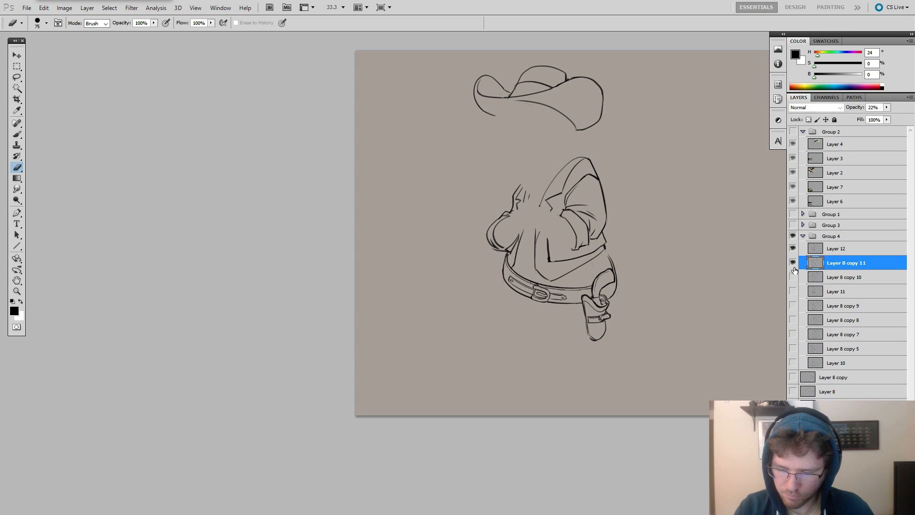
left_click(793, 267)
left_click(793, 267)
left_click(793, 268)
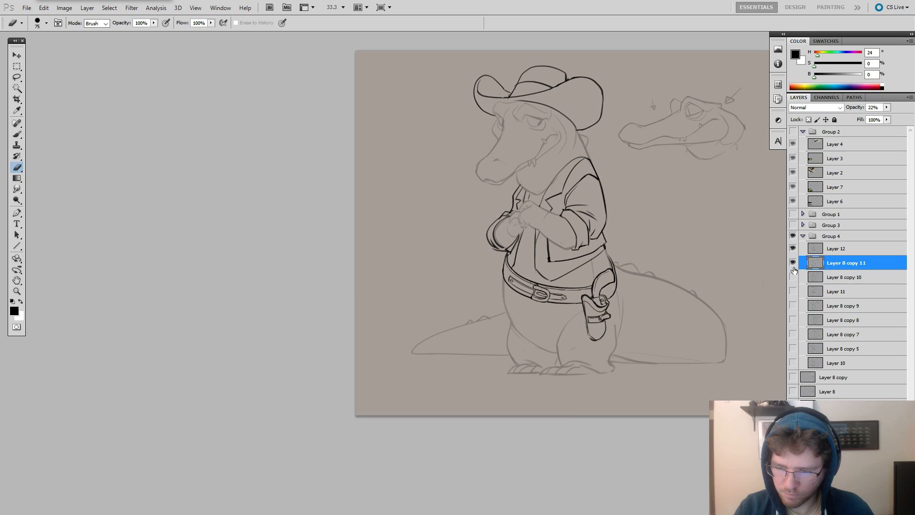
left_click(793, 267)
left_click(793, 262)
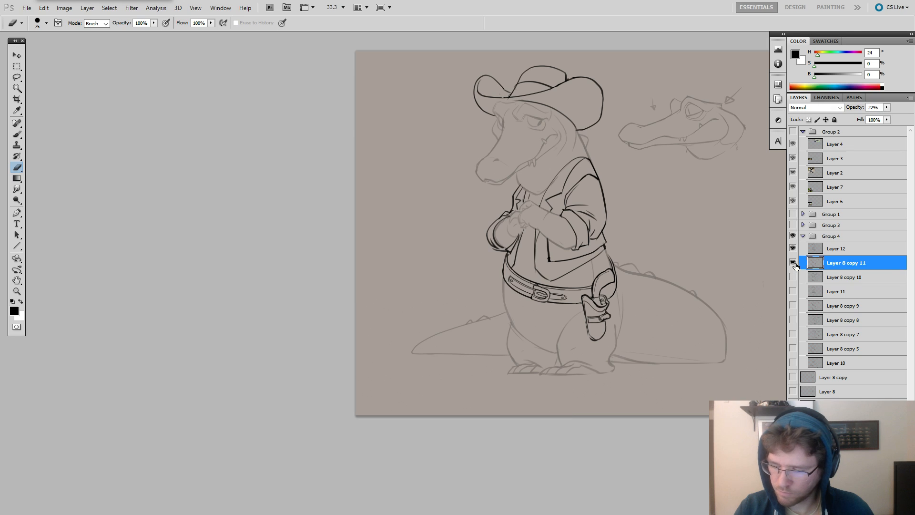
Set Layer 8 copy 11's opacity to 100% and check Layer 12's inked lines against it.
key("b")
left_click(886, 107)
left_click_drag(906, 119, 911, 119)
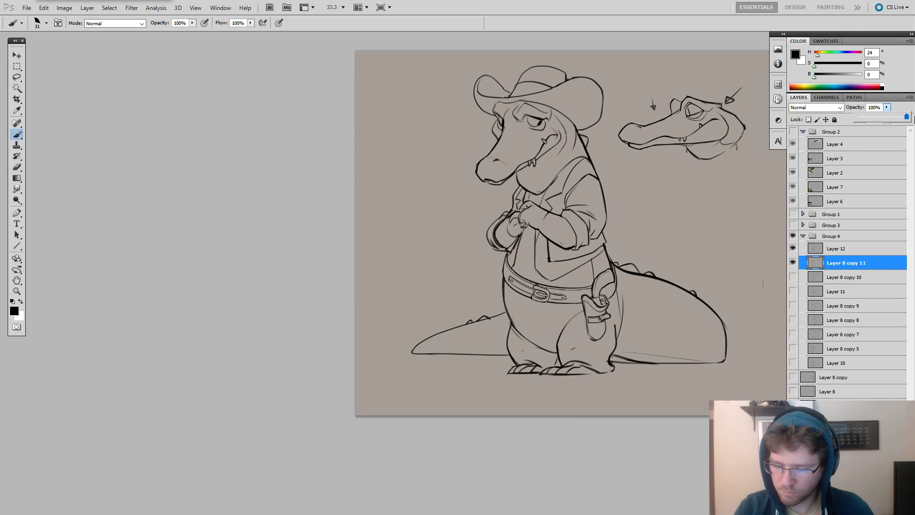
left_click(838, 248)
key("e")
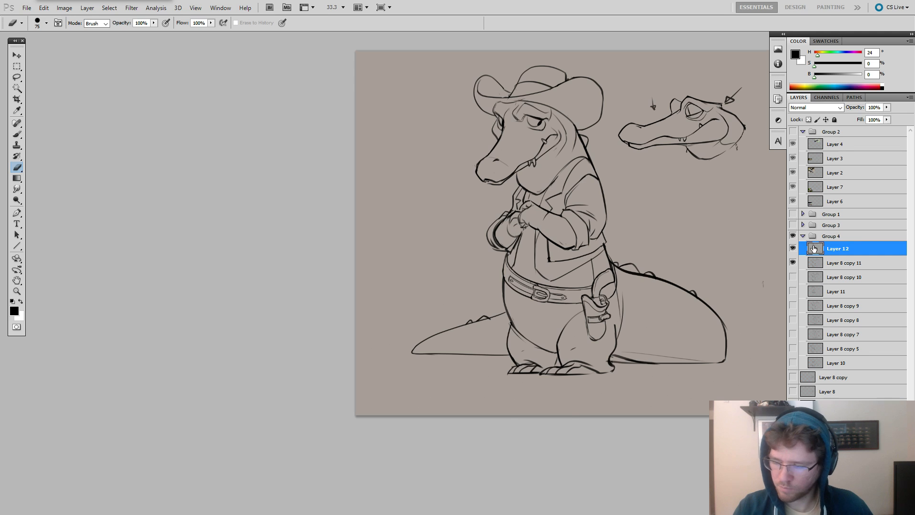
left_click(792, 248)
left_click(792, 248)
Erase leftover sketch lines on Layer 8 copy 11 around the far arm's rolled sleeve.
key("ctrl+space")
left_click(546, 195, "ctrl")
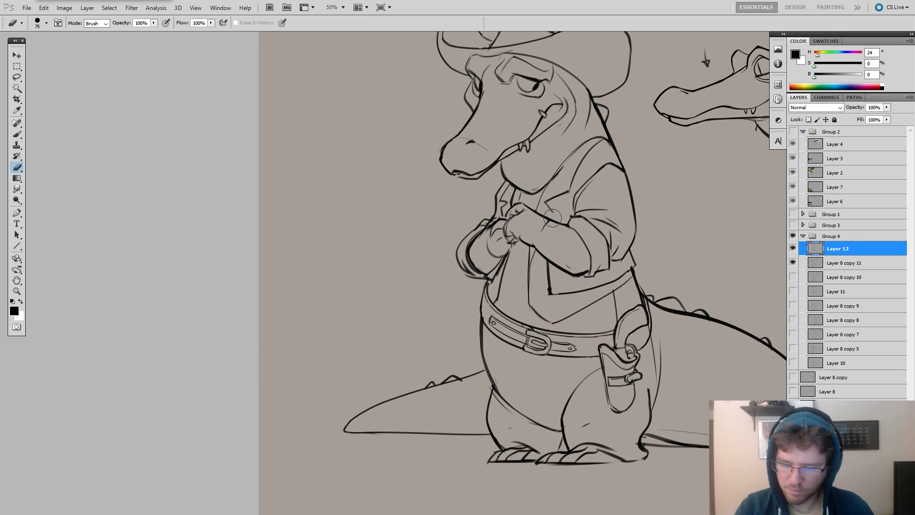
key("b")
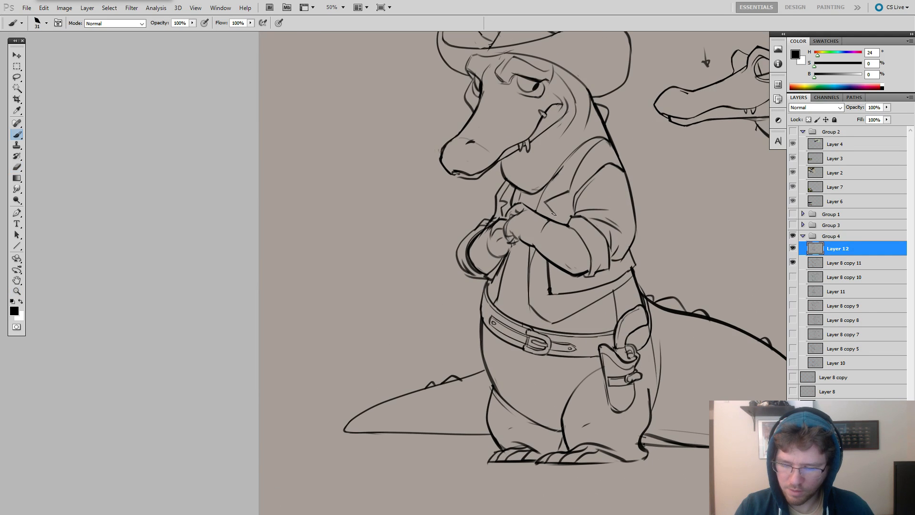
left_click(816, 263)
key("e")
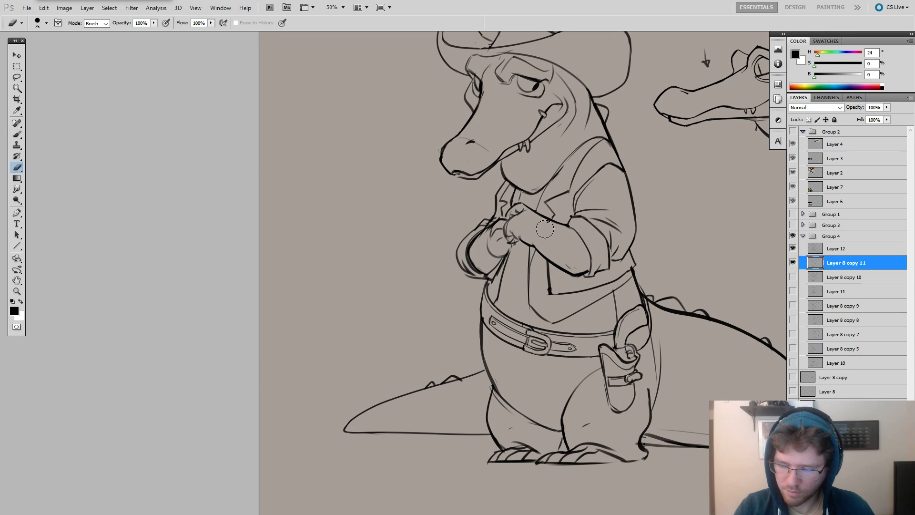
key("b")
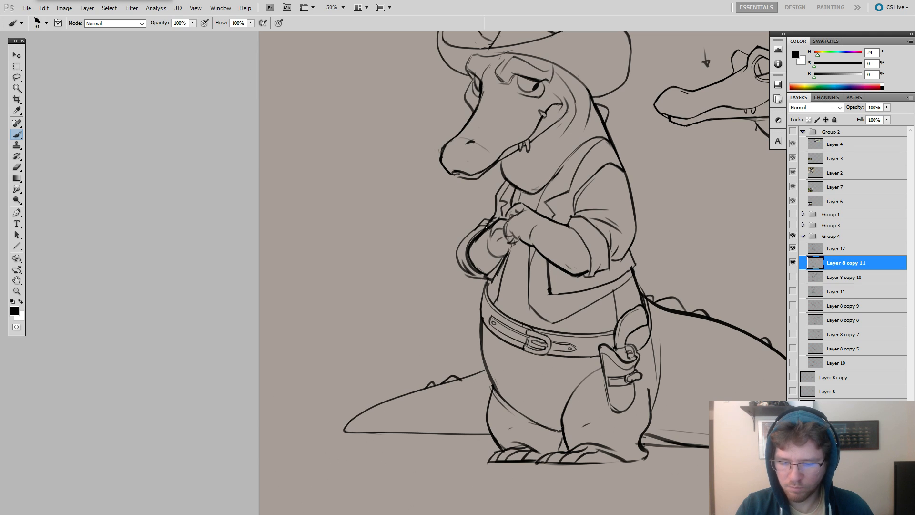
key("e")
left_click_drag(486, 235, 476, 245)
key("z")
left_click(529, 192, "alt")
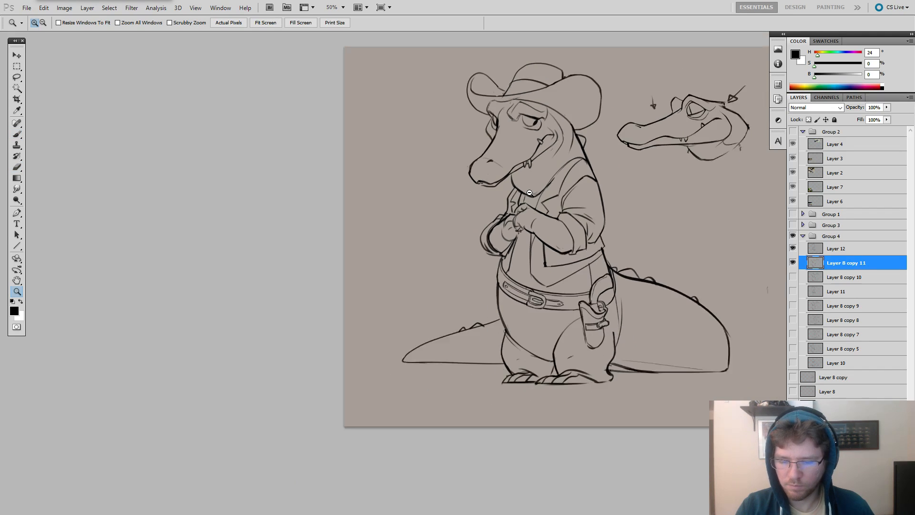
Merge Layer 12 down into Layer 8 copy 11 so ink and sketch share one layer.
left_click(476, 163)
key("e")
left_click(833, 249, "shift")
key("ctrl+e")
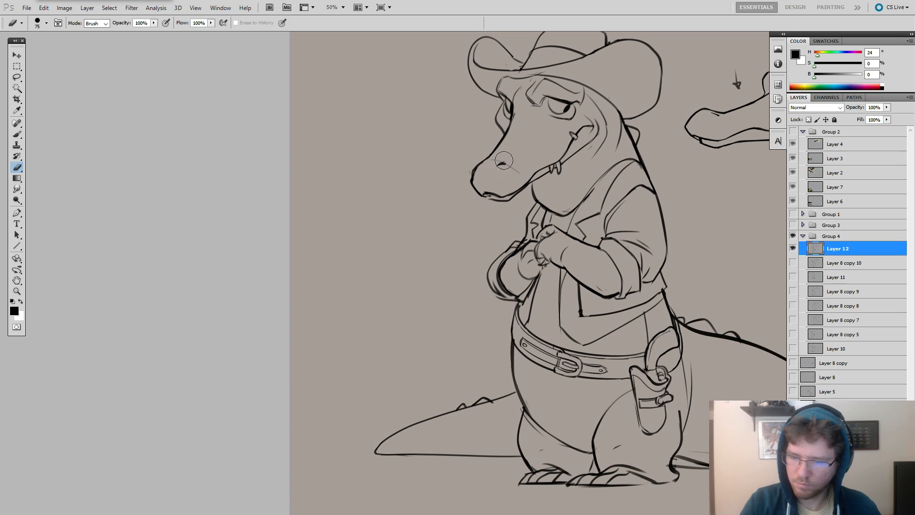
Touch up the outline at the tip of the alligator's snout with the brush.
key("ctrl+plus")
key("b")
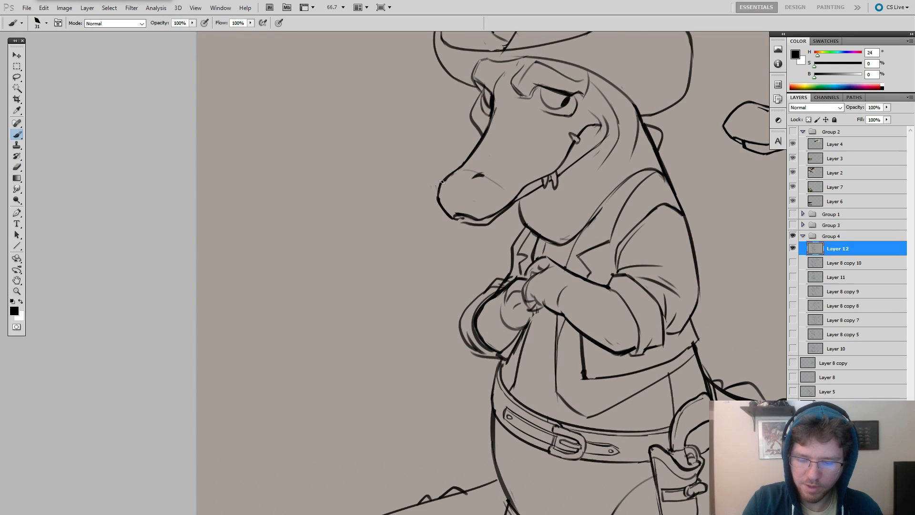
left_click_drag(441, 181, 438, 196)
left_click(621, 177, "alt")
left_click(621, 177, "alt")
left_click_drag(756, 270, 685, 257)
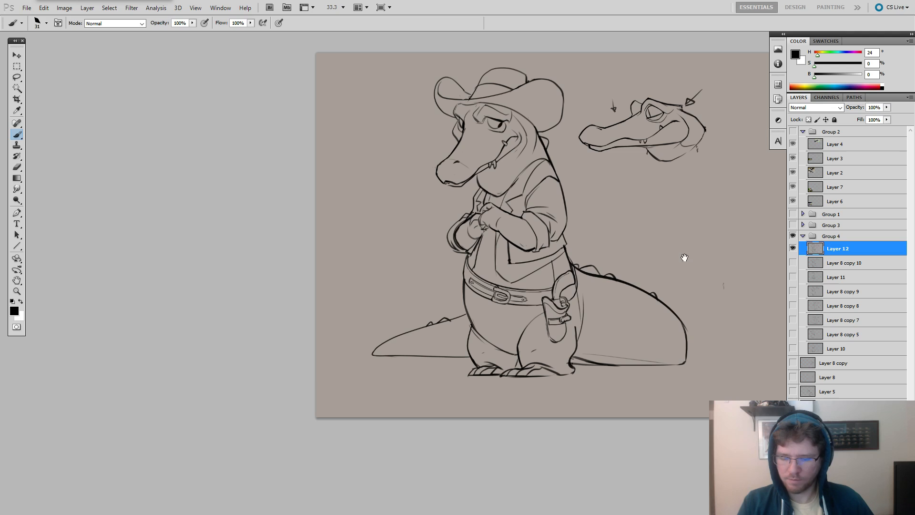
Create a new layer beneath Layer 12 and choose a round brush at size 185 for colouring.
left_click(829, 264)
key("ctrl+alt+shift+n")
right_click(525, 223)
double_click(570, 282)
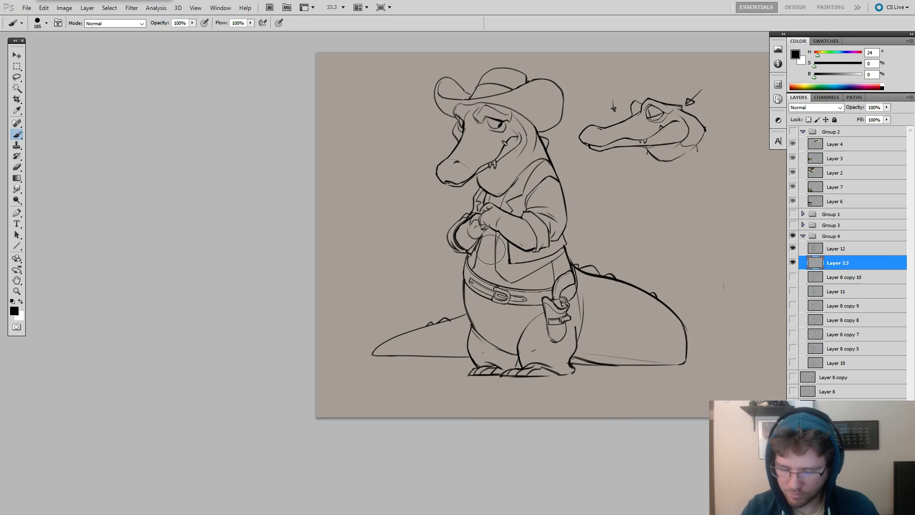
left_click_drag(505, 280, 515, 236)
key("ctrl+z")
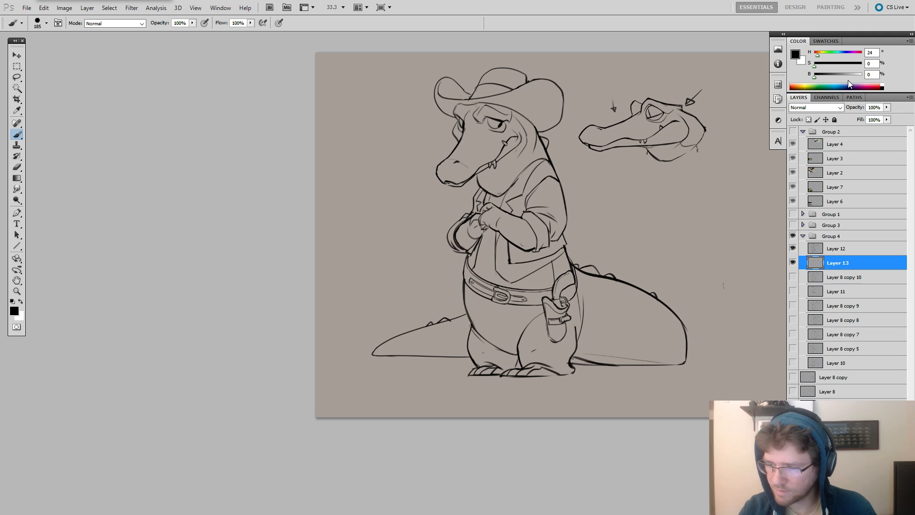
Mix a brown of H 24, S 33, B 58 and paint a swath over the vest and belly.
left_click_drag(837, 76, 841, 77)
left_click(830, 66)
mouse_move(505, 257)
left_mouse_down()
mouse_move(502, 304)
mouse_move(505, 234)
left_mouse_up()
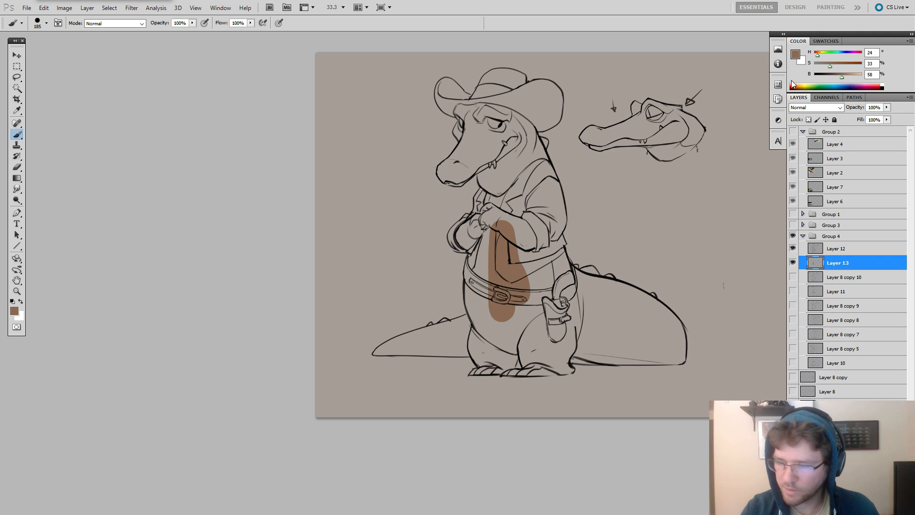
Mix a muted green of H 76, S 20, B 48 and paint a patch beside the brown swath.
left_click(825, 55)
left_click(824, 65)
left_click_drag(840, 78, 836, 77)
mouse_move(499, 237)
left_mouse_down()
mouse_move(482, 288)
mouse_move(483, 277)
mouse_move(473, 279)
left_mouse_up()
right_click(485, 271, "alt")
scroll(472, 260, "up", 1)
key("ctrl+z")
left_click(734, 211, "ctrl+alt")
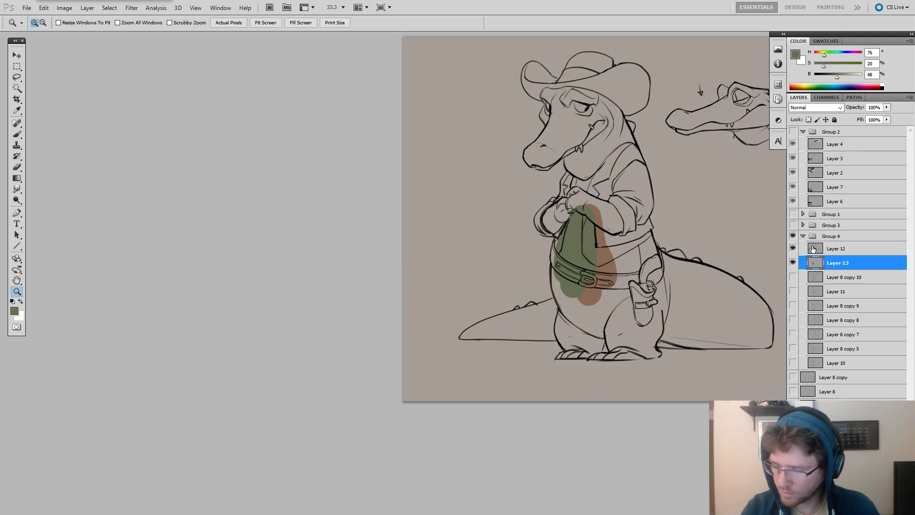
Select the empty background around the character on Layer 12 with the Magic Wand.
left_click(812, 248)
key("w")
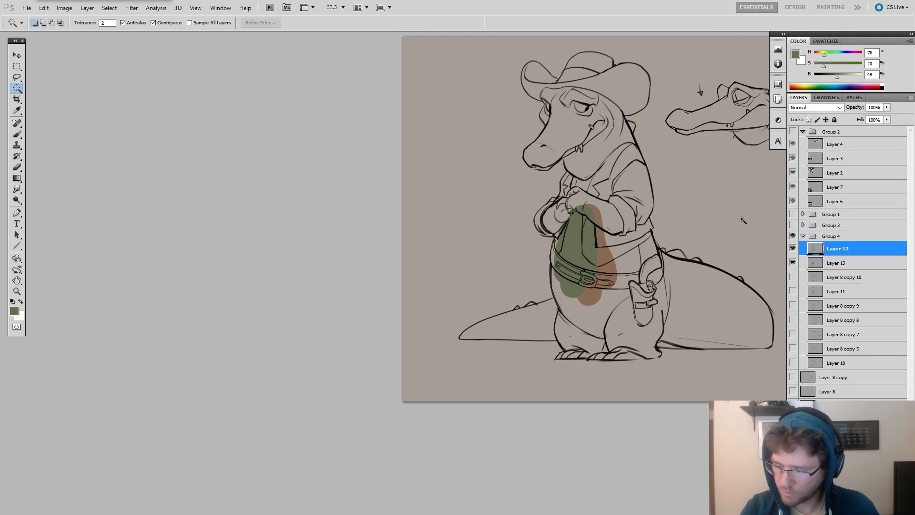
left_click(742, 220)
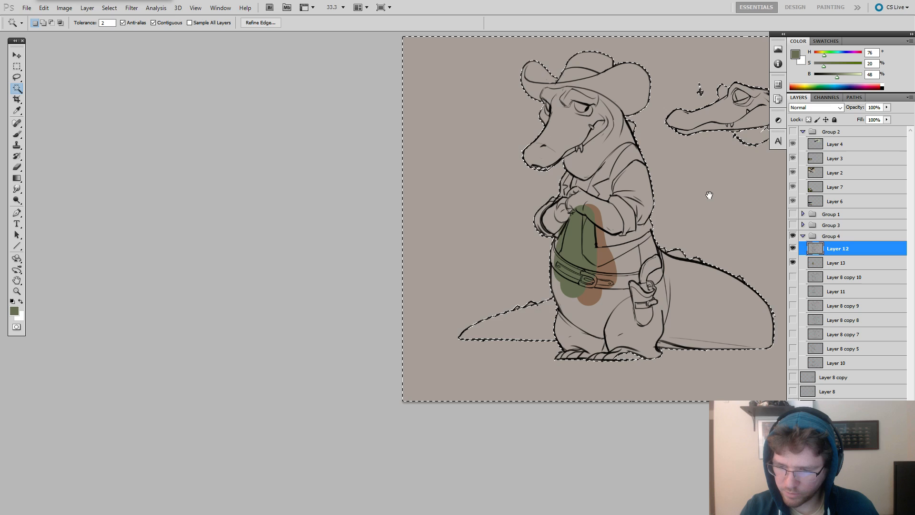
left_click_drag(702, 192, 662, 211)
key("b")
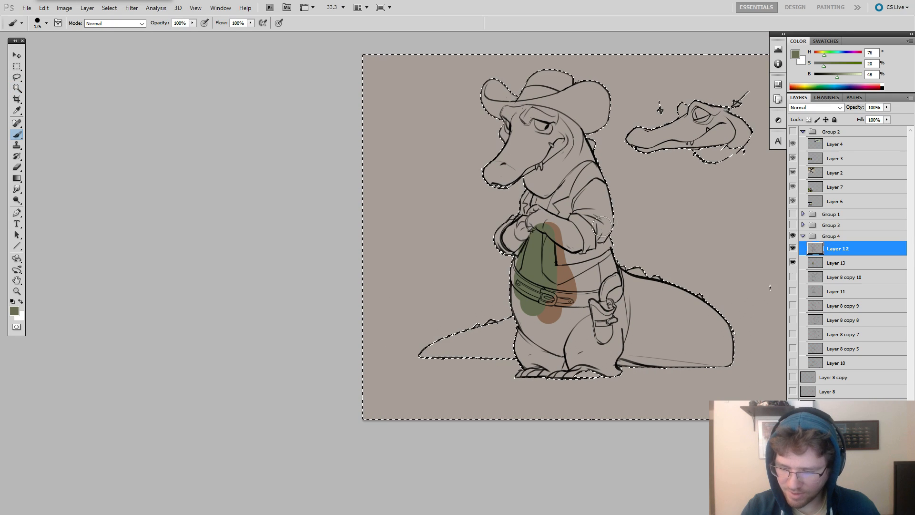
Try inverting the selection and contracting it by 2 pixels.
key("m")
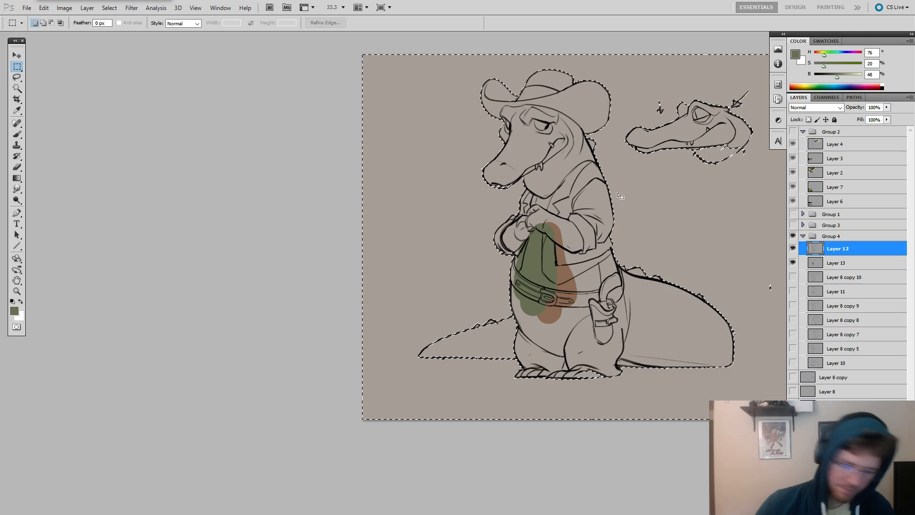
right_click(619, 195)
left_click(644, 200)
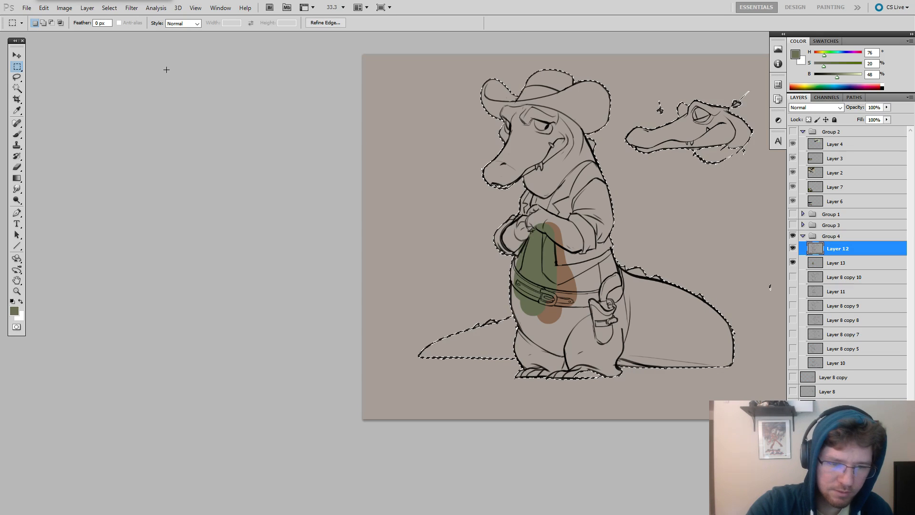
left_click(111, 9)
mouse_move(185, 113)
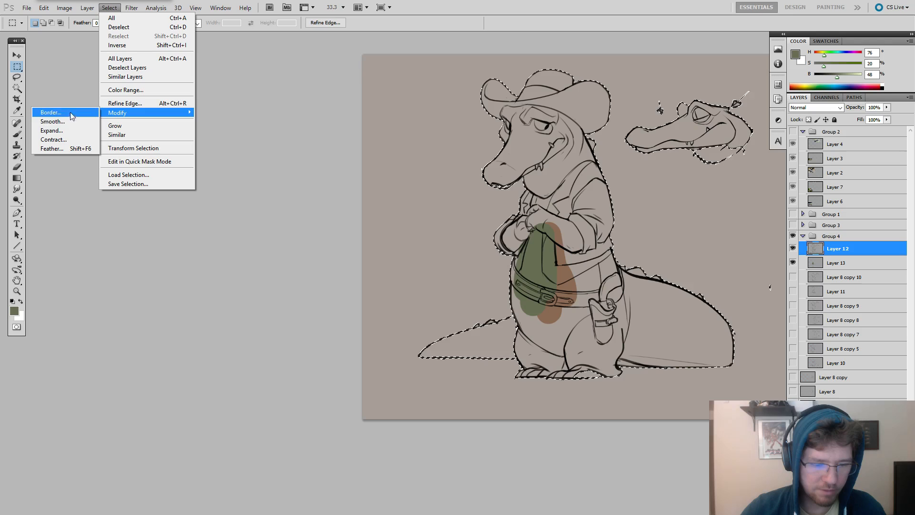
left_click(65, 140)
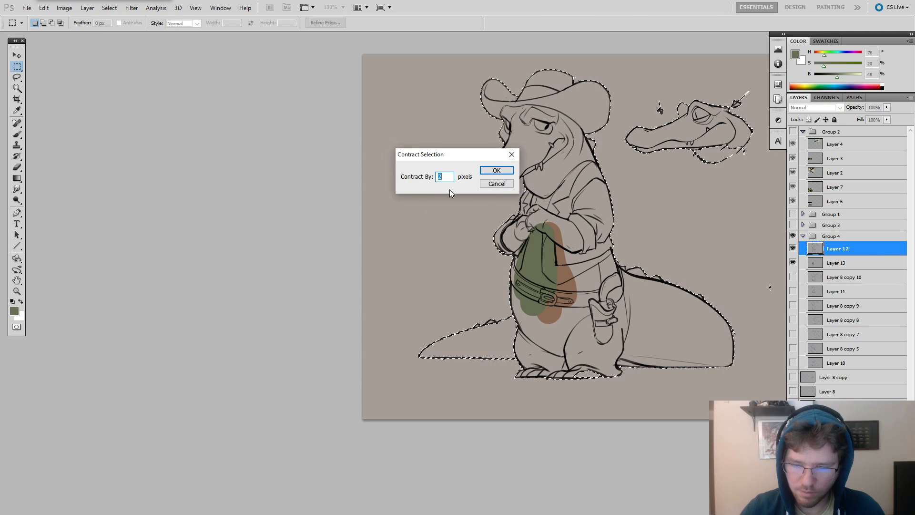
key("Return")
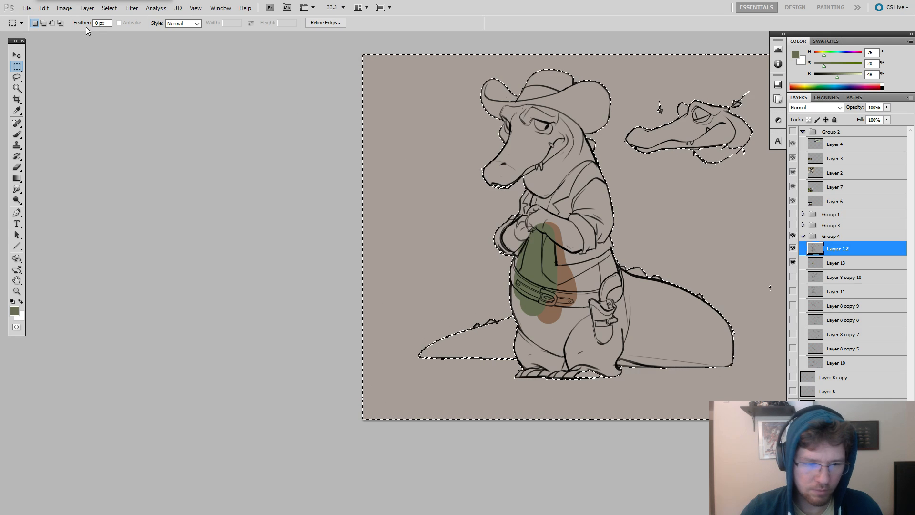
Grow the background selection and expand it by 3 pixels.
left_click(109, 7)
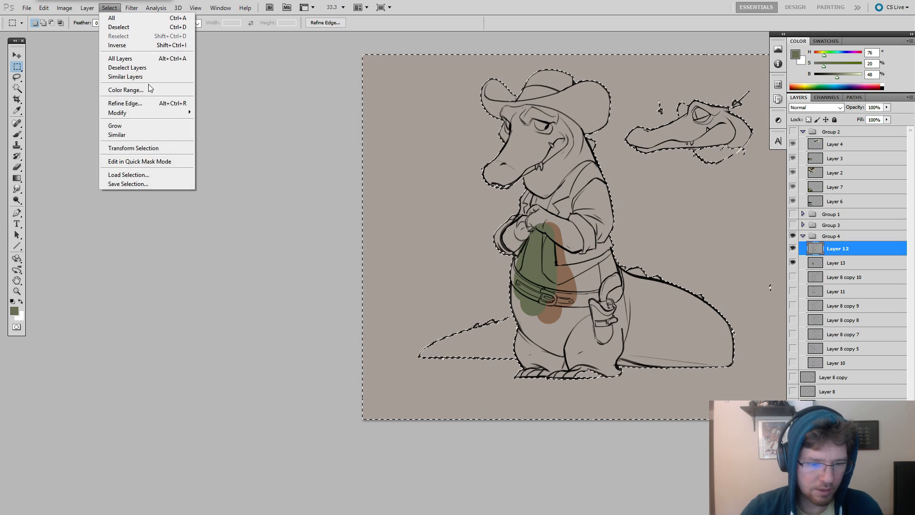
left_click(142, 126)
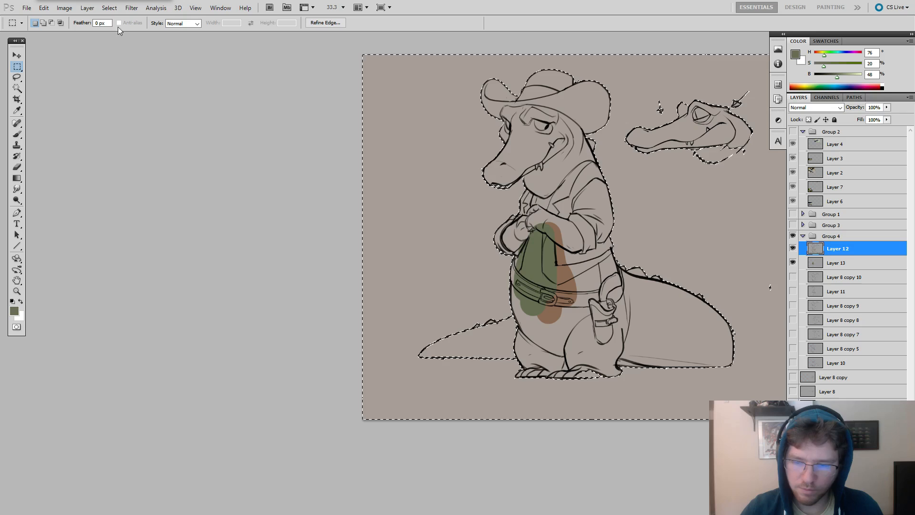
left_click(109, 8)
mouse_move(147, 113)
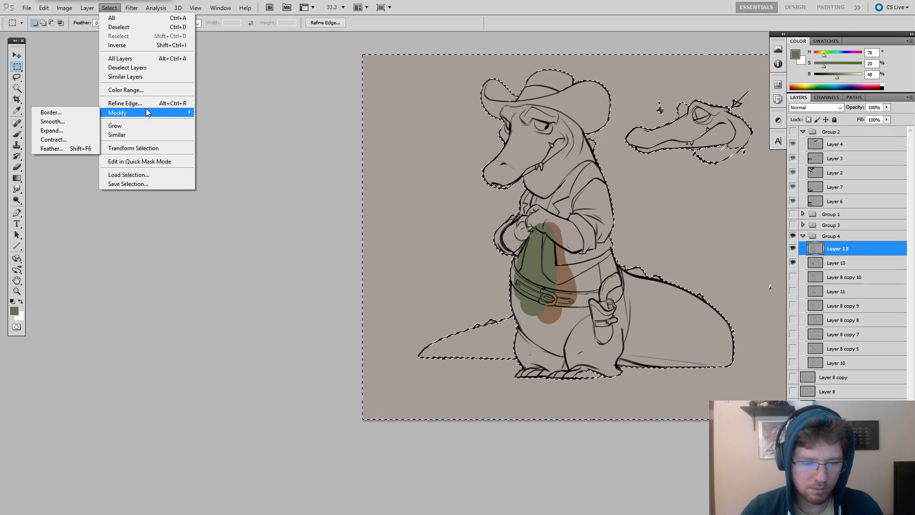
left_click(56, 130)
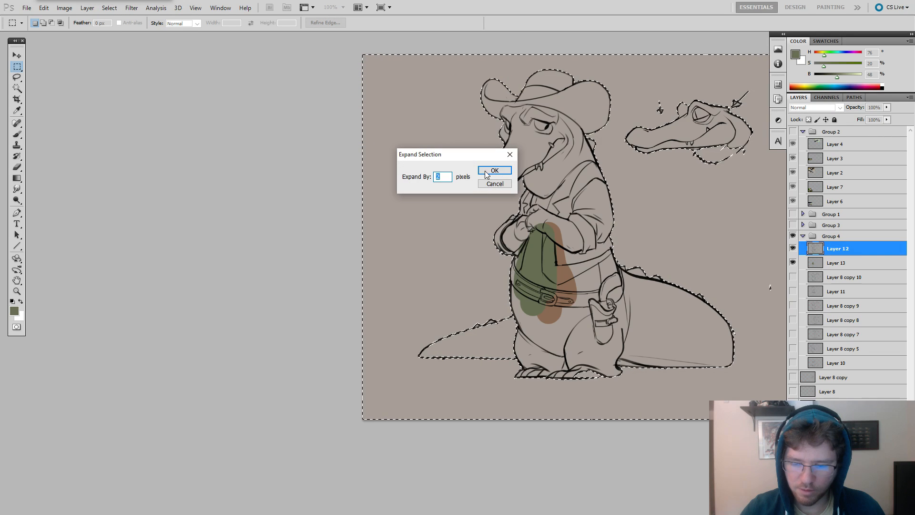
type("3")
key("Return")
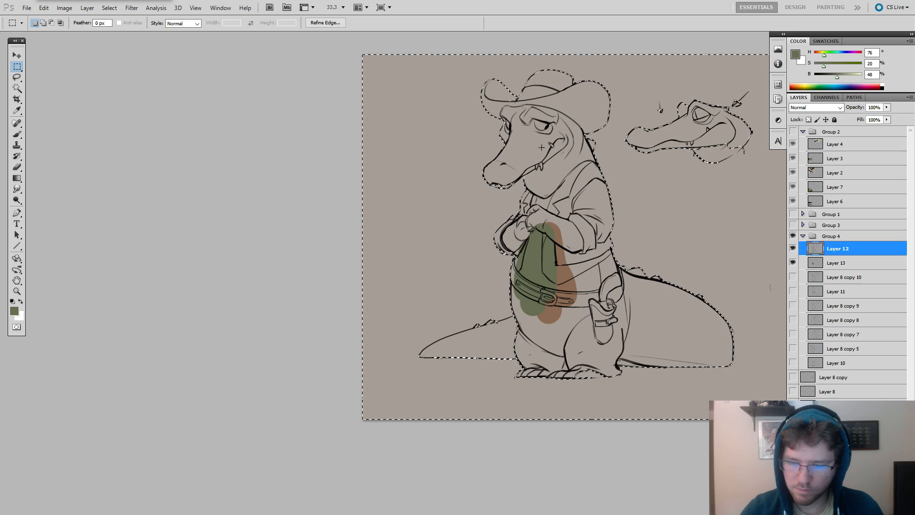
Invert the selection to cover the character and fill it with the muted green on Layer 13, clearing the selection when done.
left_click(105, 9)
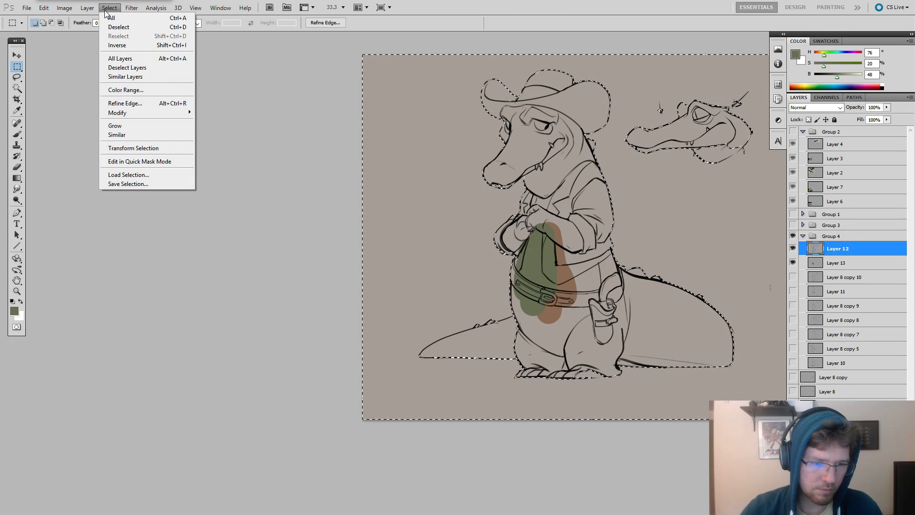
left_click(116, 44)
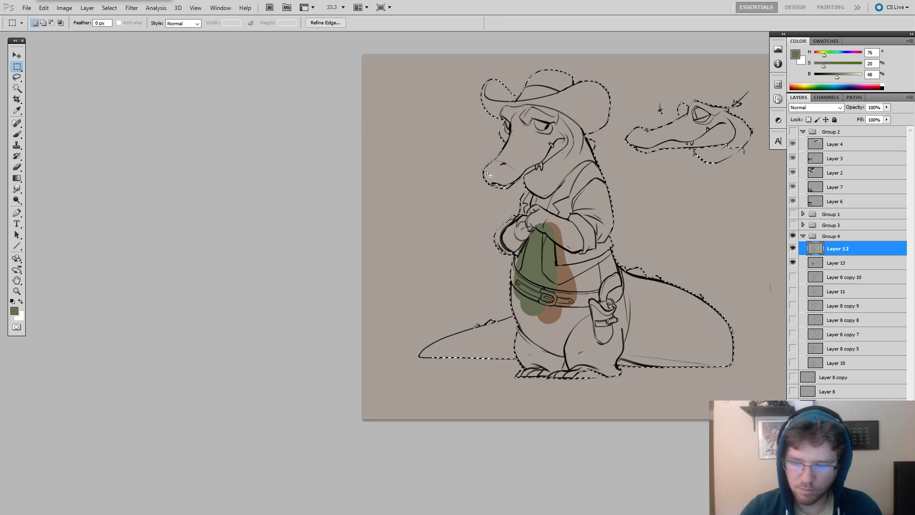
key("g")
key("ctrl+z")
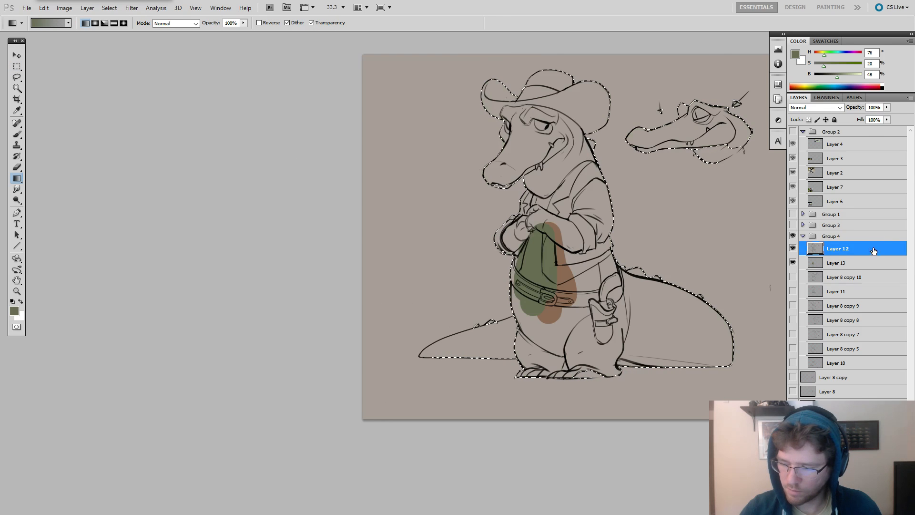
left_click(853, 264)
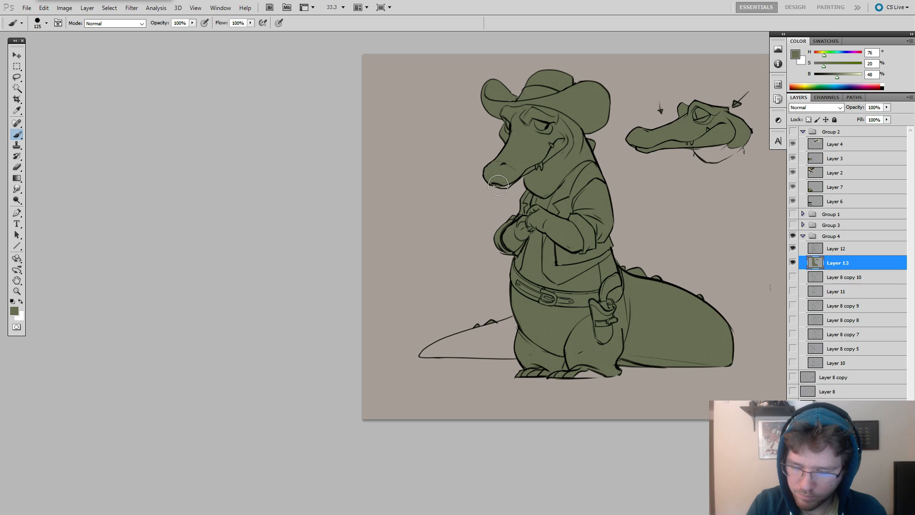
Touch up the snout tip and paint the unfilled tapering tail end green on Layer 13 with the brush at size 71.
left_click_drag(502, 185, 512, 181)
left_click_drag(665, 193, 654, 179)
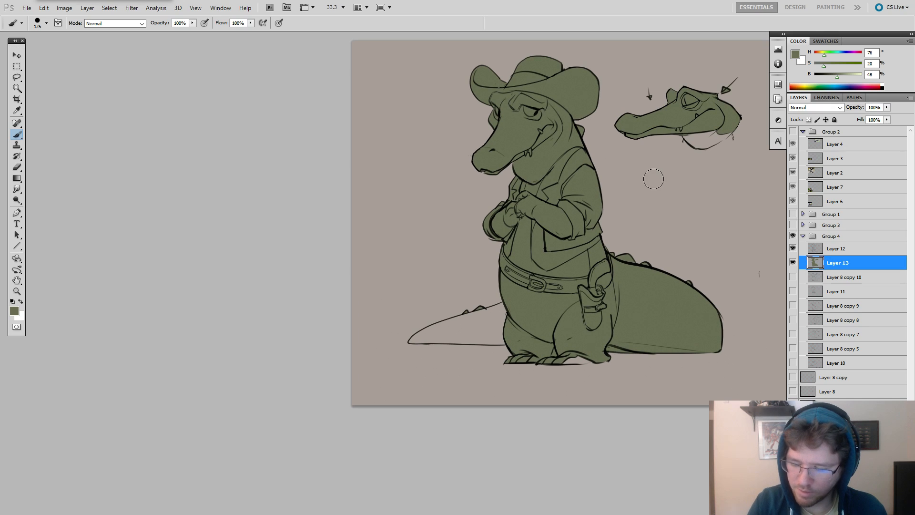
key("bracketleft")
key("bracketleft")
key("bracketleft")
key("bracketleft")
left_click_drag(576, 353, 623, 363)
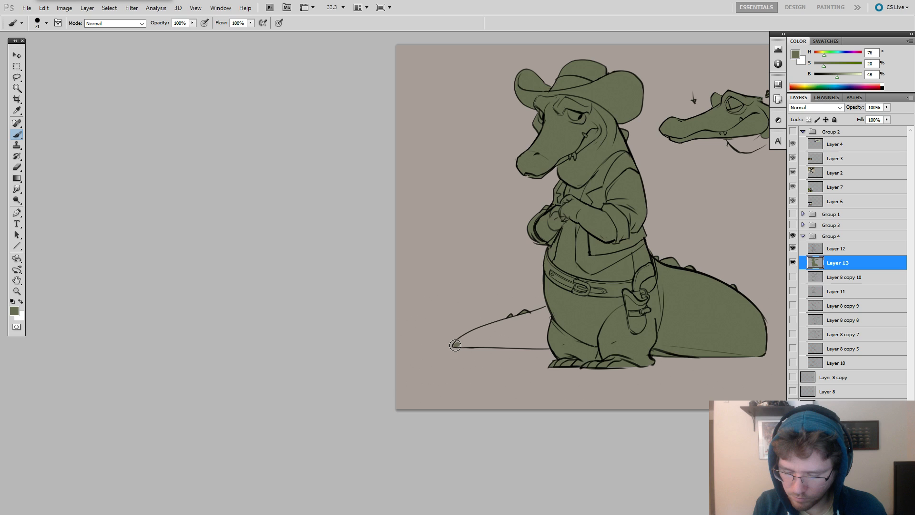
mouse_move(455, 344)
left_mouse_down()
mouse_move(552, 308)
mouse_move(524, 317)
mouse_move(533, 315)
mouse_move(526, 326)
mouse_move(457, 344)
mouse_move(535, 321)
mouse_move(514, 320)
left_mouse_up()
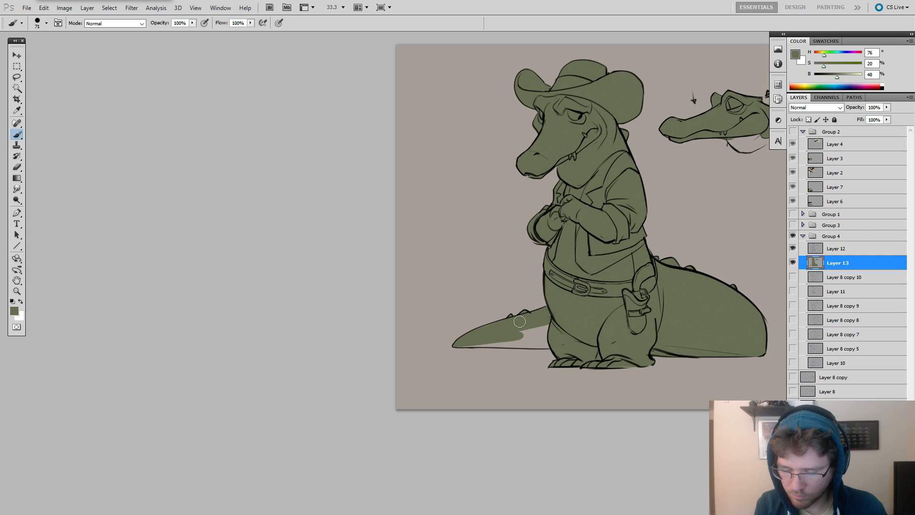
mouse_move(466, 342)
left_mouse_down()
mouse_move(559, 346)
mouse_move(516, 346)
mouse_move(538, 344)
mouse_move(559, 325)
mouse_move(560, 336)
mouse_move(459, 346)
mouse_move(511, 333)
left_mouse_up()
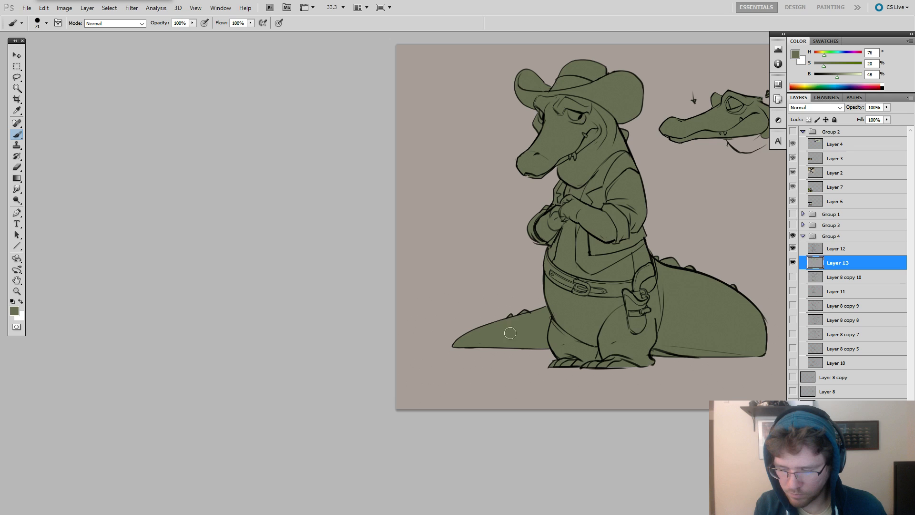
Hide and show Layer 13 to compare the line art with and without the flat green.
left_click_drag(628, 330, 517, 354)
left_click_drag(625, 271, 657, 275)
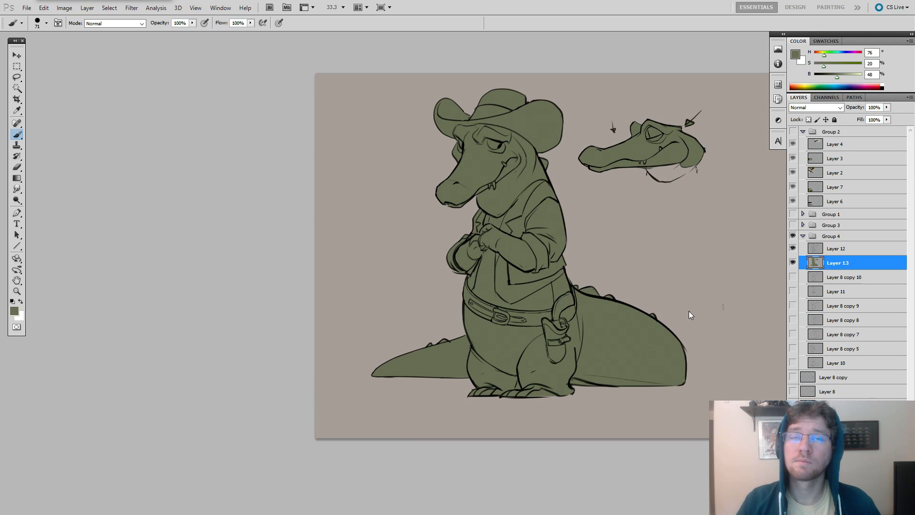
key("alt+Tab")
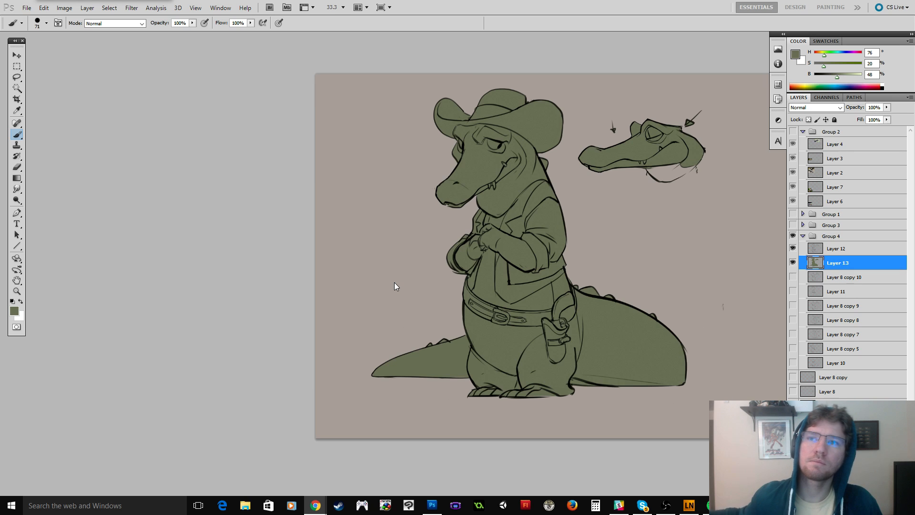
left_click(792, 263)
left_click(792, 263)
left_click(792, 264)
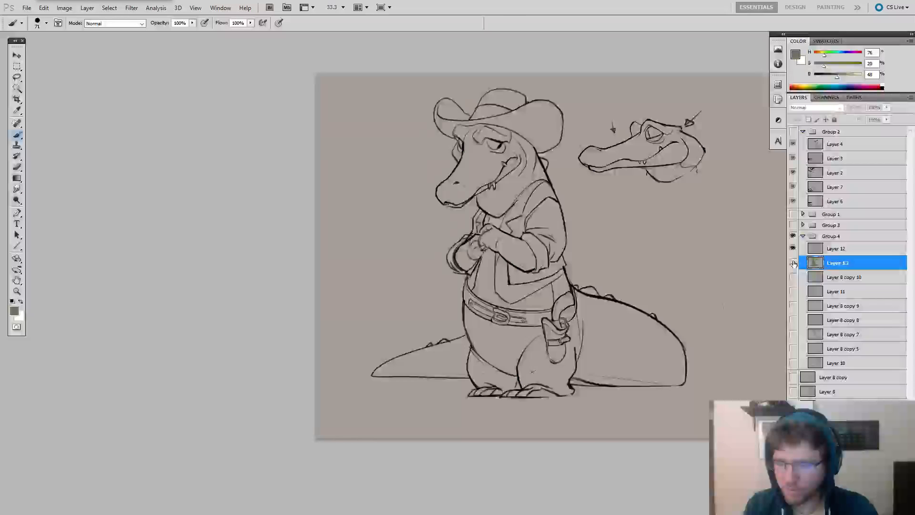
left_click(793, 264)
Lock the transparent pixels of Layer 13 and create a new layer above it, clipped to Layer 13.
left_click_drag(737, 277, 766, 280)
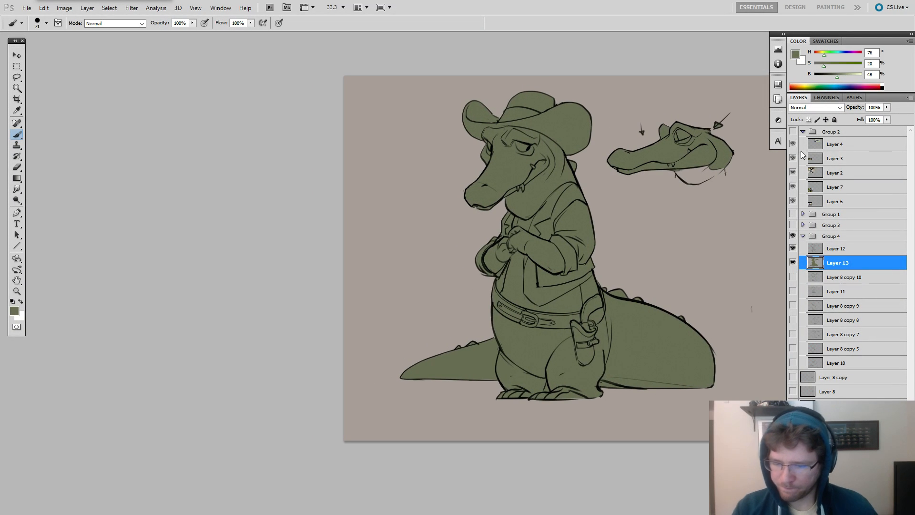
left_click(809, 120)
right_click(600, 207)
left_click(629, 281)
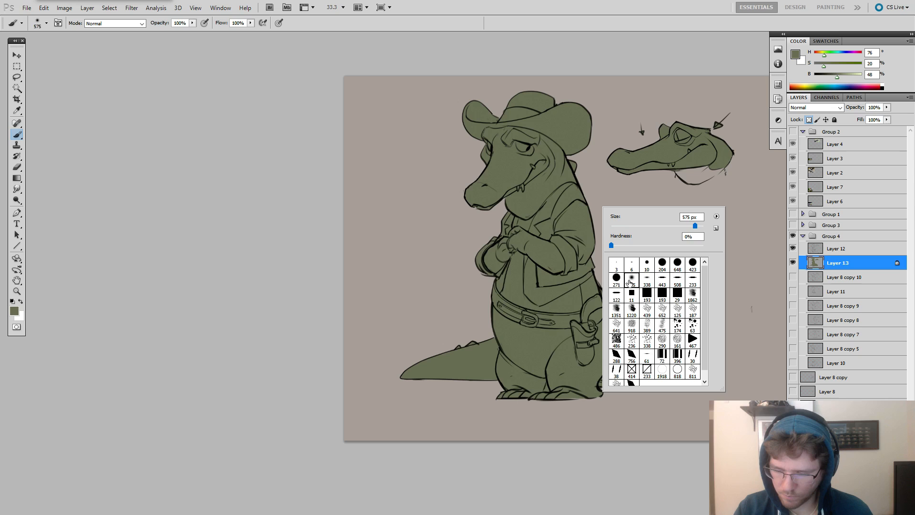
left_click_drag(559, 267, 550, 268)
key("ctrl+alt+shift+n")
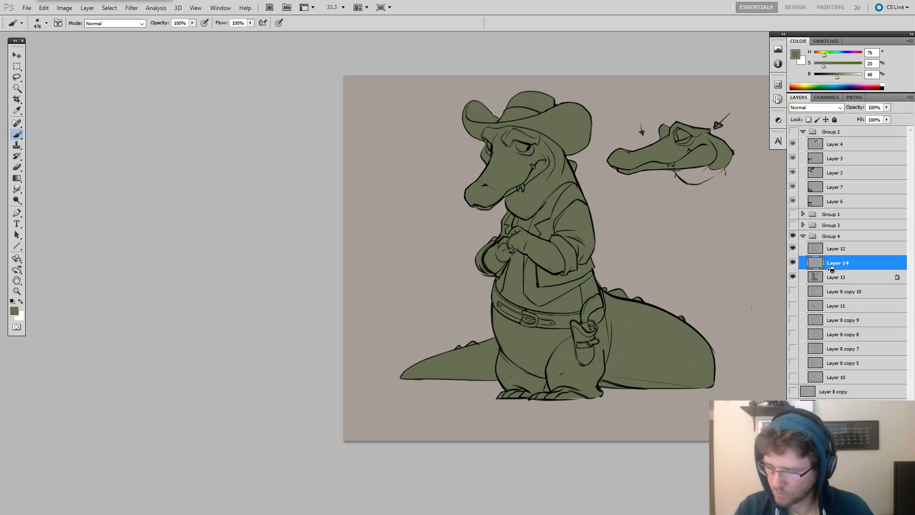
left_click(832, 269, "alt")
Choose a hard round brush at size 103 and mix a near-black of H 158, S 3, B 16.
right_click(556, 205)
left_click(599, 261)
left_click_drag(529, 253, 542, 251)
left_click(553, 212, "alt")
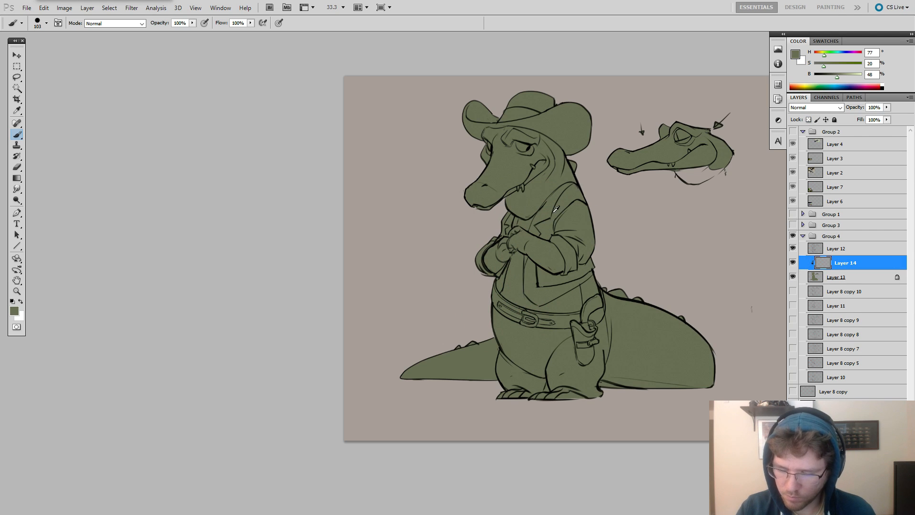
left_click_drag(837, 76, 821, 78)
mouse_move(824, 65)
left_mouse_down()
mouse_move(815, 66)
mouse_move(835, 56)
left_mouse_up()
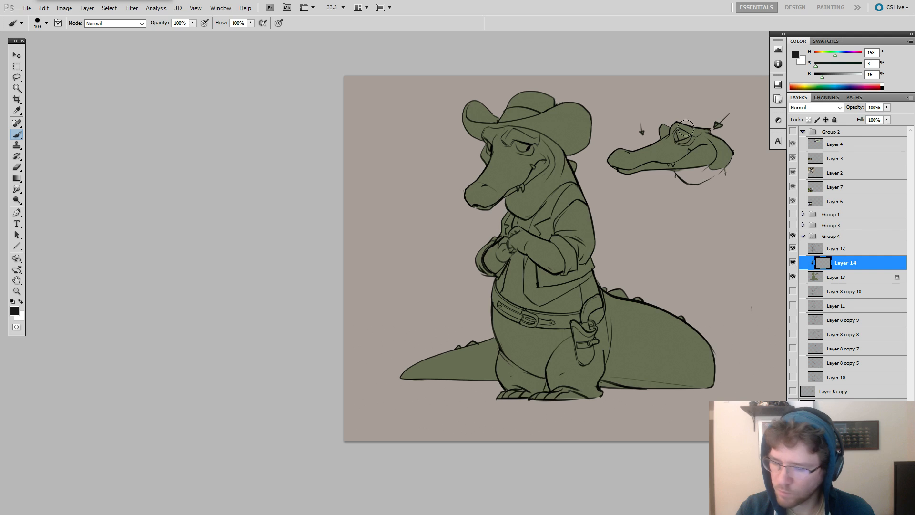
Paint the vest's lapel, shoulder and lower panel on the holster side near-black on Layer 14 with the brush at size 61.
left_click_drag(544, 228, 538, 229)
key("ctrl+z")
left_click_drag(539, 224, 537, 224)
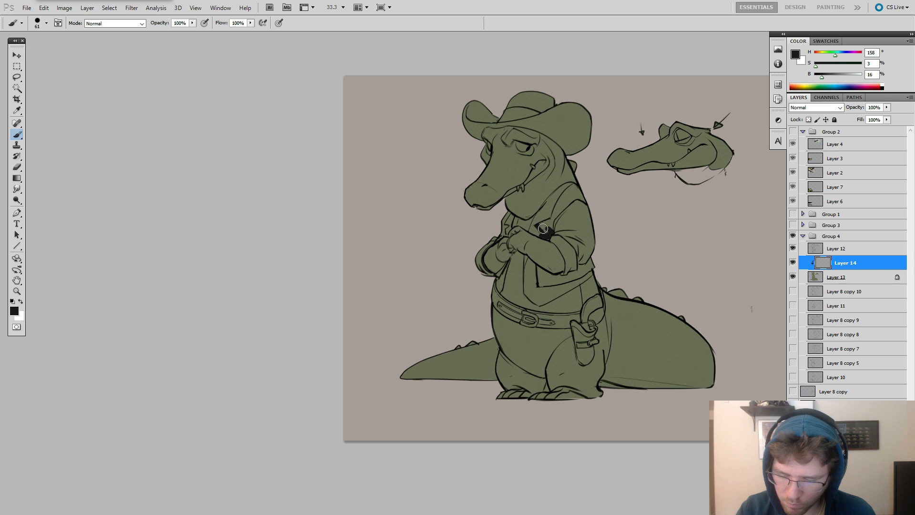
mouse_move(543, 228)
left_mouse_down()
mouse_move(572, 188)
mouse_move(574, 197)
left_mouse_up()
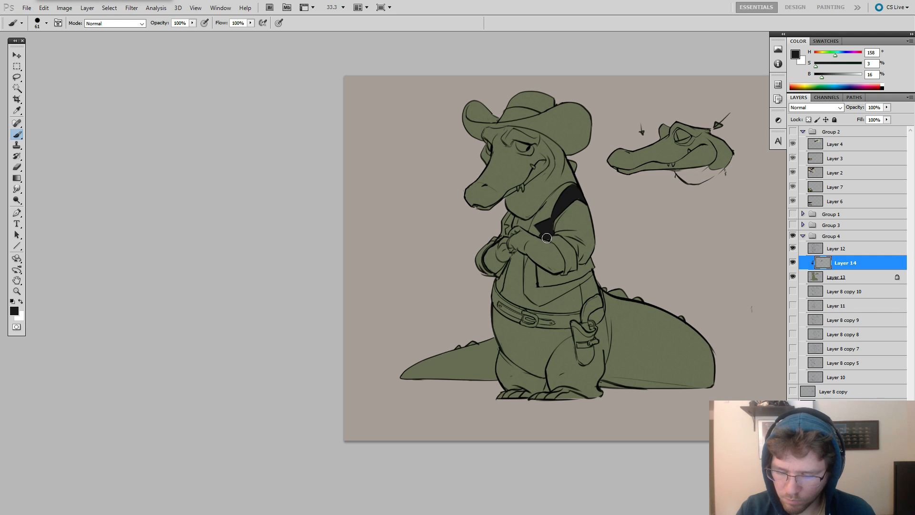
mouse_move(538, 264)
left_mouse_down()
mouse_move(543, 225)
mouse_move(539, 285)
mouse_move(544, 273)
mouse_move(560, 280)
mouse_move(549, 283)
mouse_move(592, 260)
left_mouse_up()
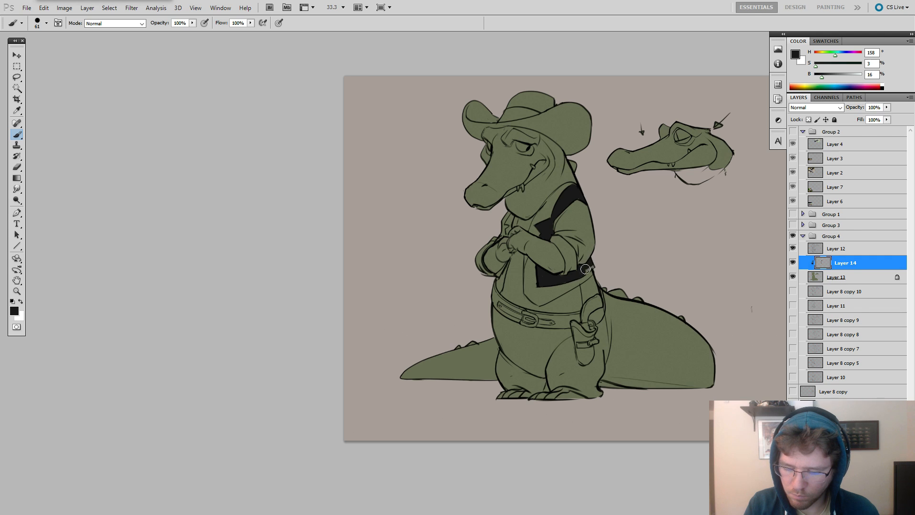
Paint the narrow strip of vest by the far arm near-black on Layer 14 with the brush at size 37.
left_click(815, 277)
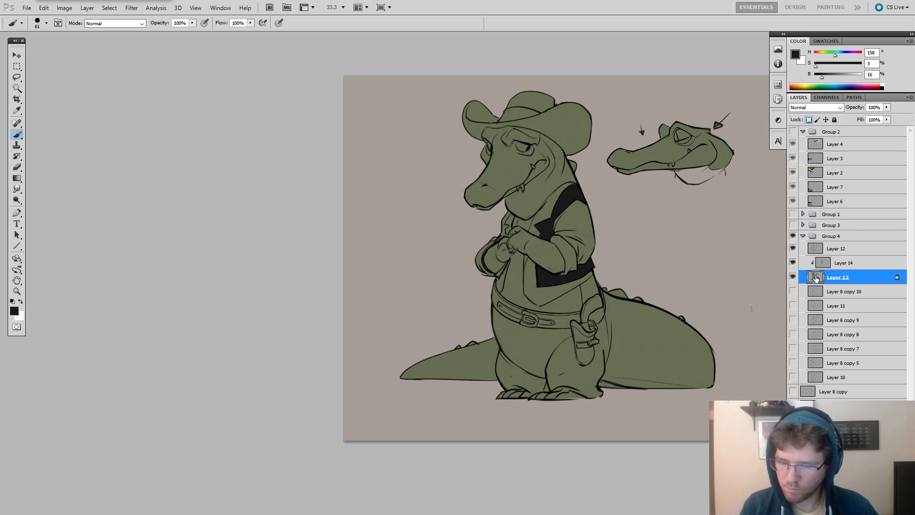
left_click(819, 262)
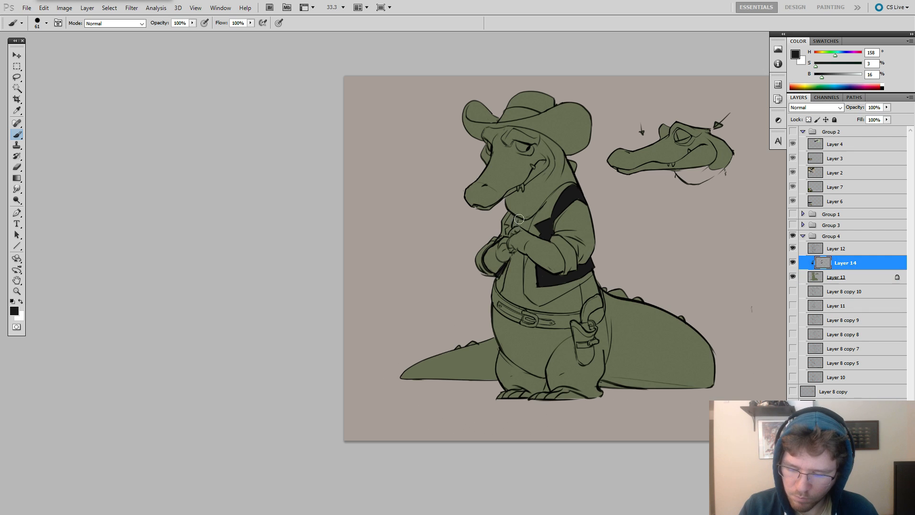
left_click_drag(515, 226, 508, 227, "alt")
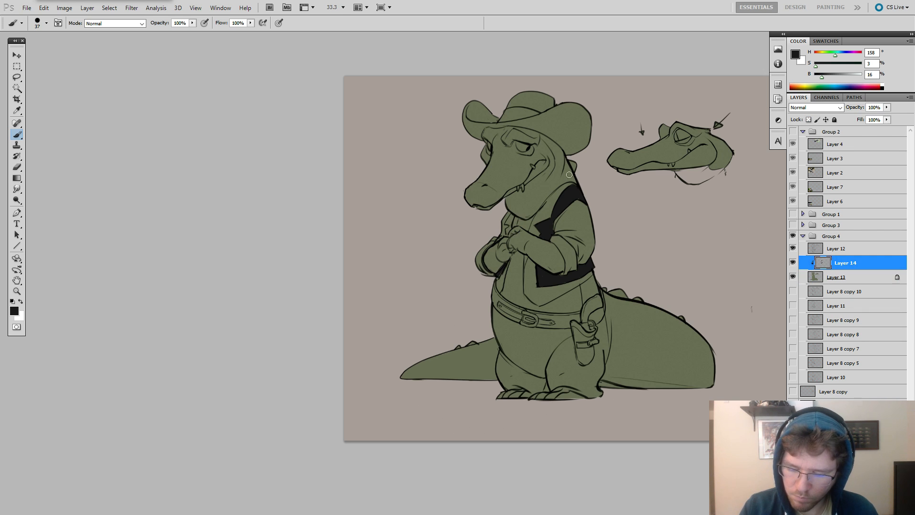
Create a new clipped layer directly above Layer 13 and mix a light grey of H 140, S 2, B 70.
left_click(828, 277)
key("ctrl+alt+shift+n")
left_click(576, 218, "alt")
mouse_move(824, 65)
left_mouse_down()
mouse_move(847, 77)
mouse_move(832, 56)
left_mouse_up()
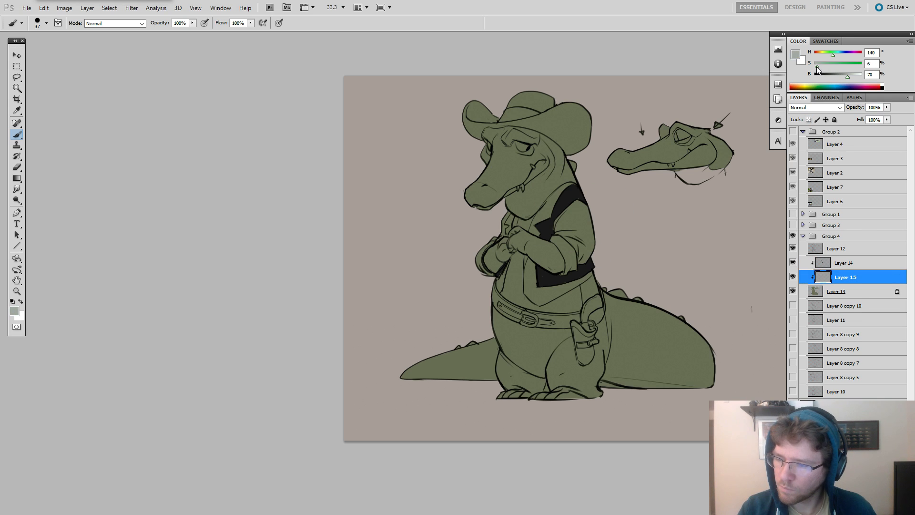
Paint both shirt sleeves, the collar and the open shirt front light grey on Layer 15 with the brush at size 71.
mouse_move(546, 226)
left_mouse_down("alt")
mouse_move(555, 240)
mouse_move(579, 208)
mouse_move(559, 238)
mouse_move(567, 271)
mouse_move(580, 218)
left_mouse_up("alt")
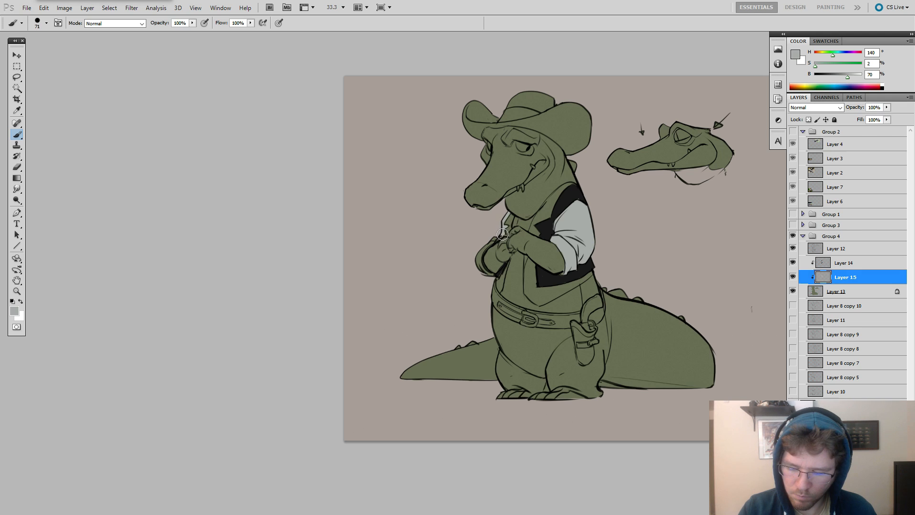
mouse_move(493, 239)
left_mouse_down()
mouse_move(474, 262)
mouse_move(489, 281)
mouse_move(491, 253)
left_mouse_up()
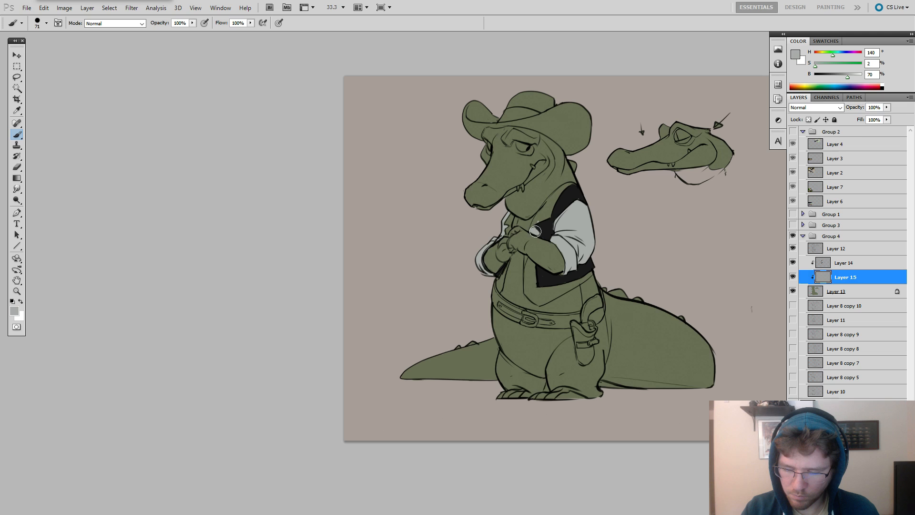
left_click_drag(534, 228, 578, 184)
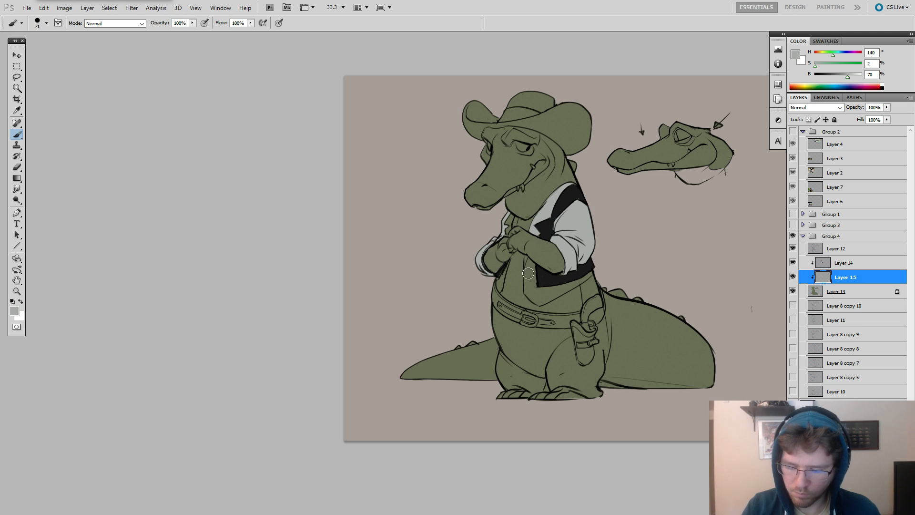
mouse_move(525, 257)
left_mouse_down()
mouse_move(528, 280)
mouse_move(528, 259)
mouse_move(536, 266)
mouse_move(526, 265)
mouse_move(528, 291)
mouse_move(538, 299)
mouse_move(527, 291)
mouse_move(540, 285)
mouse_move(541, 302)
mouse_move(583, 276)
left_mouse_up()
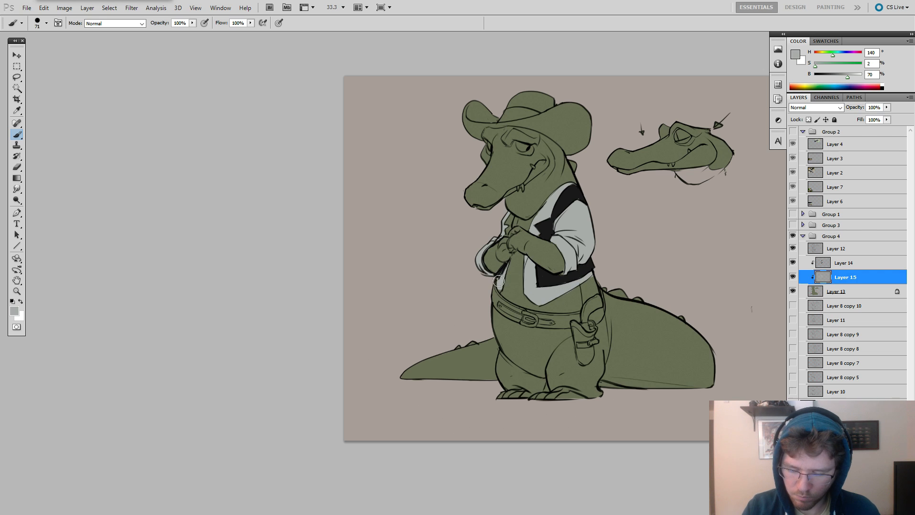
left_click_drag(641, 192, 667, 203)
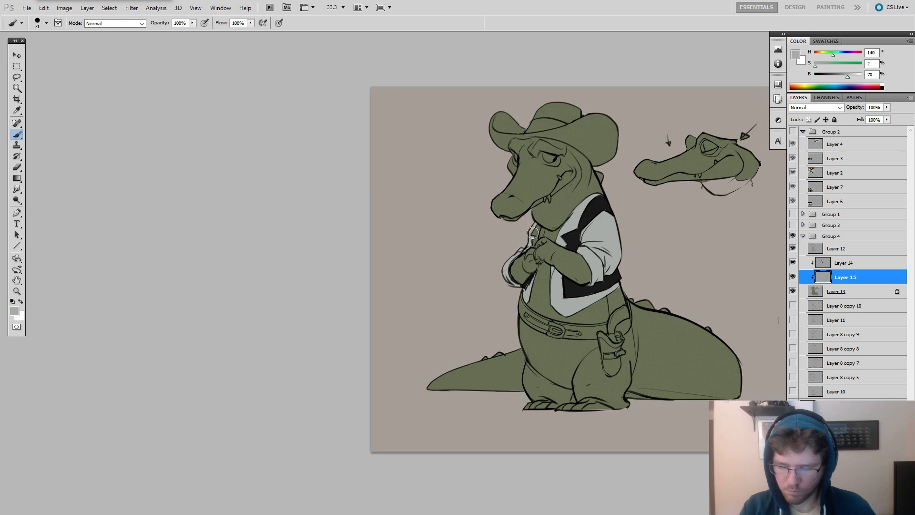
left_click_drag(533, 237, 537, 227)
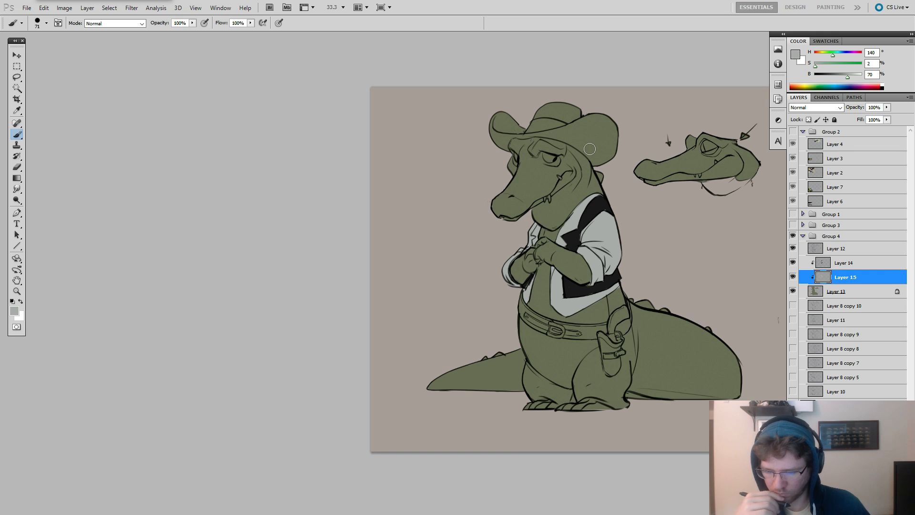
Create a clipped layer directly above Layer 13 and paint the belt and holster on it in dark brown, H 36, S 20, B 27.
left_click(828, 291)
key("ctrl+alt+shift+n")
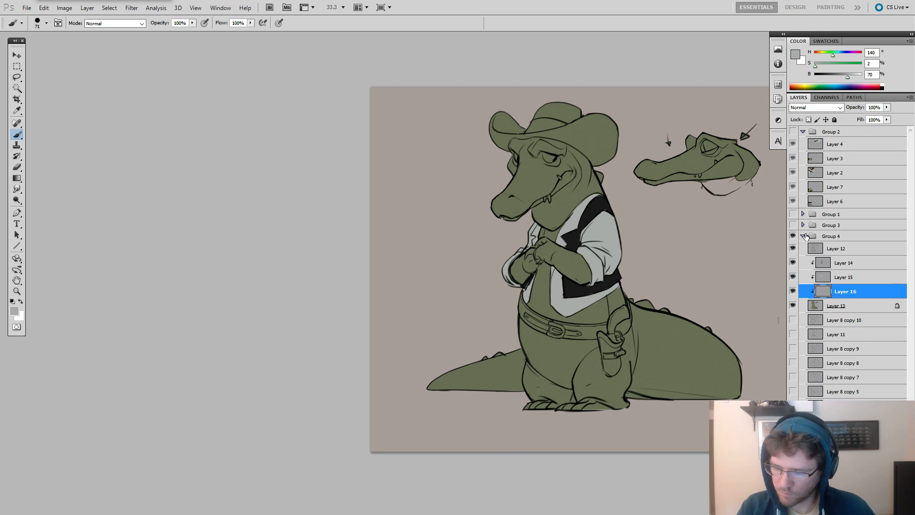
left_click(601, 305, "alt")
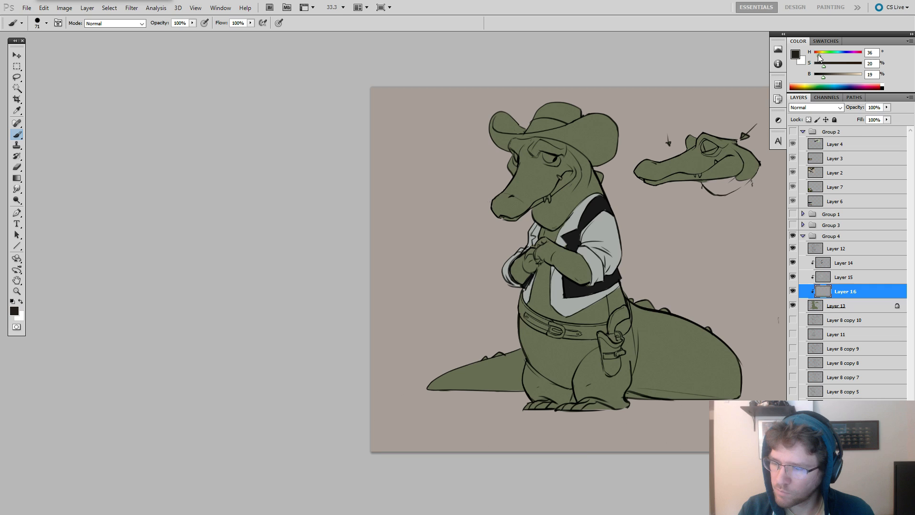
mouse_move(522, 300)
left_mouse_down()
mouse_move(547, 308)
mouse_move(517, 298)
mouse_move(524, 310)
mouse_move(518, 295)
mouse_move(543, 324)
mouse_move(521, 314)
mouse_move(520, 303)
mouse_move(558, 330)
mouse_move(525, 312)
mouse_move(555, 325)
mouse_move(532, 320)
mouse_move(567, 333)
mouse_move(541, 321)
mouse_move(563, 324)
mouse_move(551, 334)
mouse_move(594, 333)
mouse_move(581, 336)
mouse_move(573, 329)
mouse_move(607, 328)
mouse_move(596, 329)
mouse_move(618, 322)
mouse_move(624, 308)
mouse_move(605, 351)
mouse_move(608, 341)
mouse_move(612, 370)
mouse_move(607, 354)
mouse_move(612, 370)
mouse_move(603, 365)
mouse_move(621, 351)
mouse_move(615, 322)
mouse_move(644, 341)
left_mouse_up()
key("ctrl+z")
left_click(823, 78)
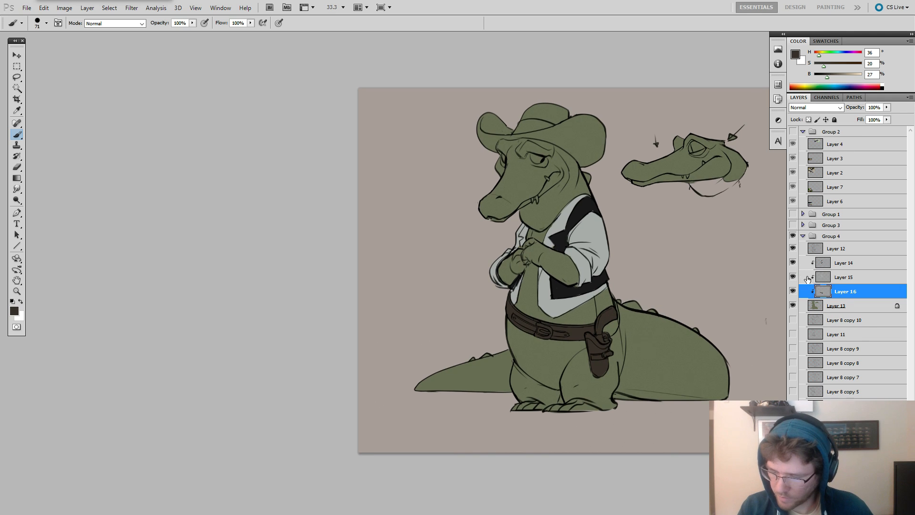
Compare with the line art hidden, and erase stray lines beside the gun grip on Layer 12 with the eraser at size 39.
left_click(792, 248)
left_click(792, 248)
left_click(838, 249)
key("e")
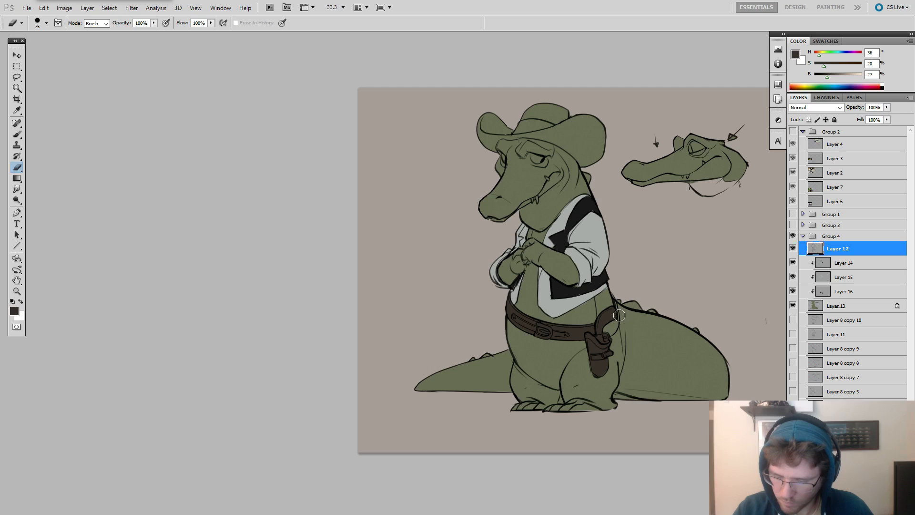
left_click_drag(619, 330, 618, 330, "alt")
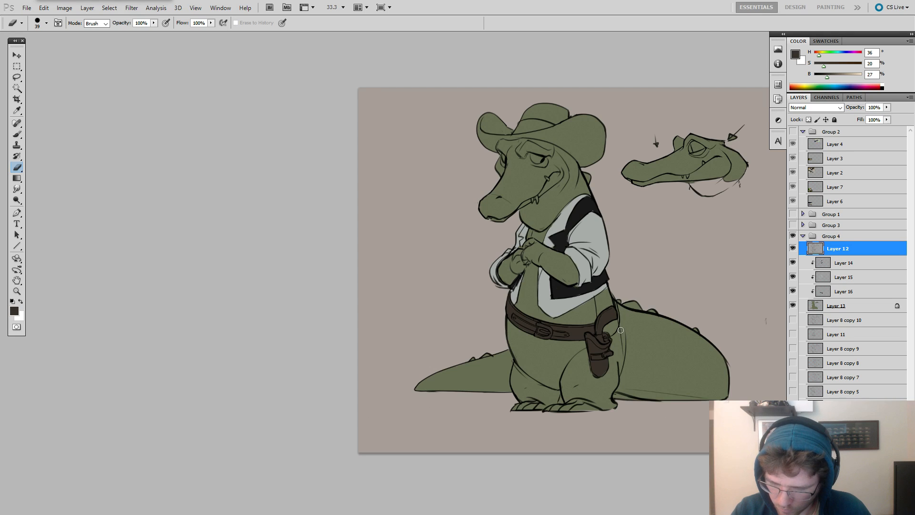
Fill the belt area behind the gun grip with dark brown on Layer 16, using the brush at size 53.
left_click(824, 295)
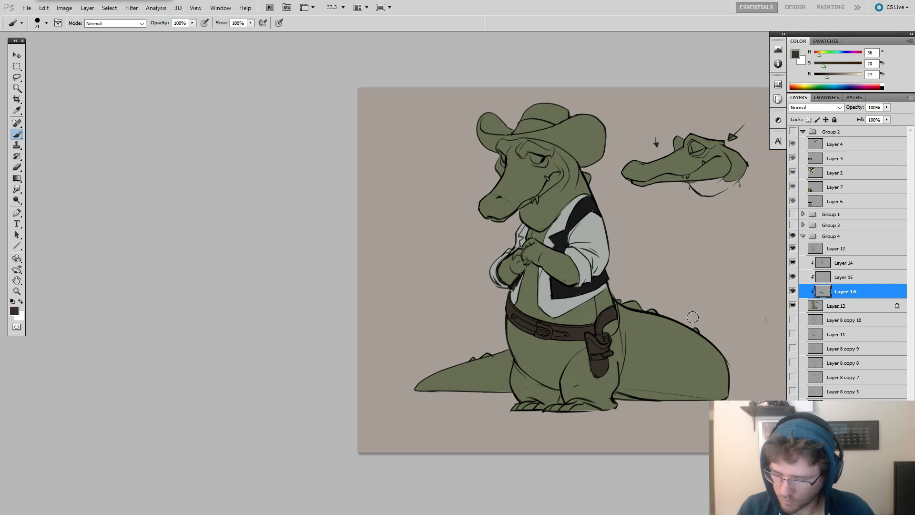
key("b")
left_click_drag(605, 326, 618, 311)
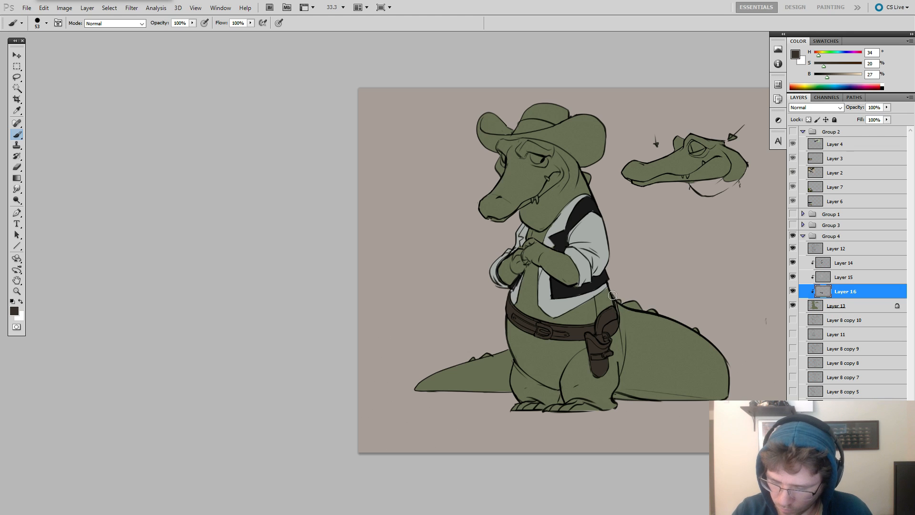
Clean up the line art around the belt edge behind the gun grip on Layer 12 with the eraser at size 30.
key("z")
left_click(621, 289)
left_click(823, 262)
left_click(636, 294)
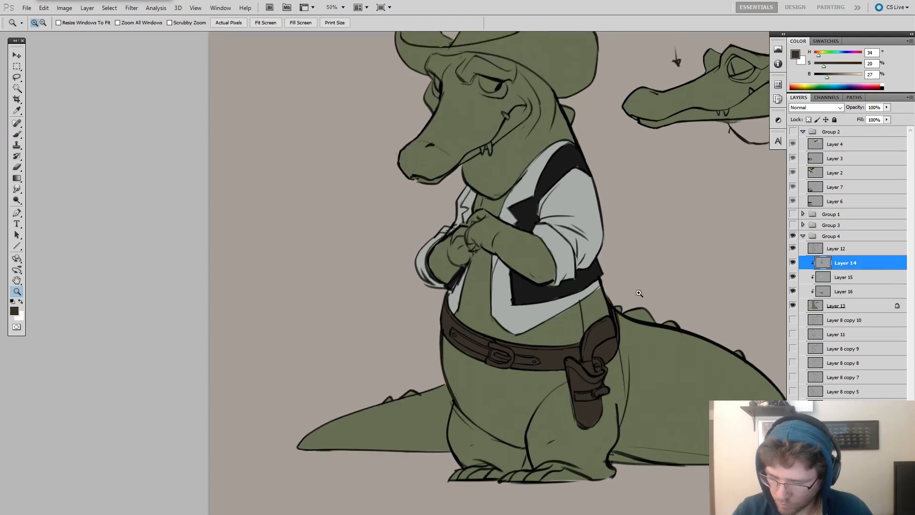
key("e")
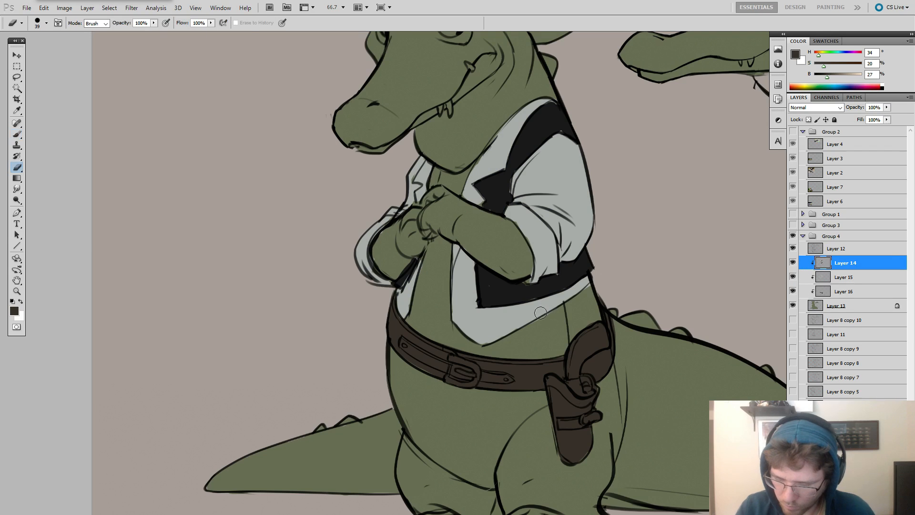
key("alt+bracketleft")
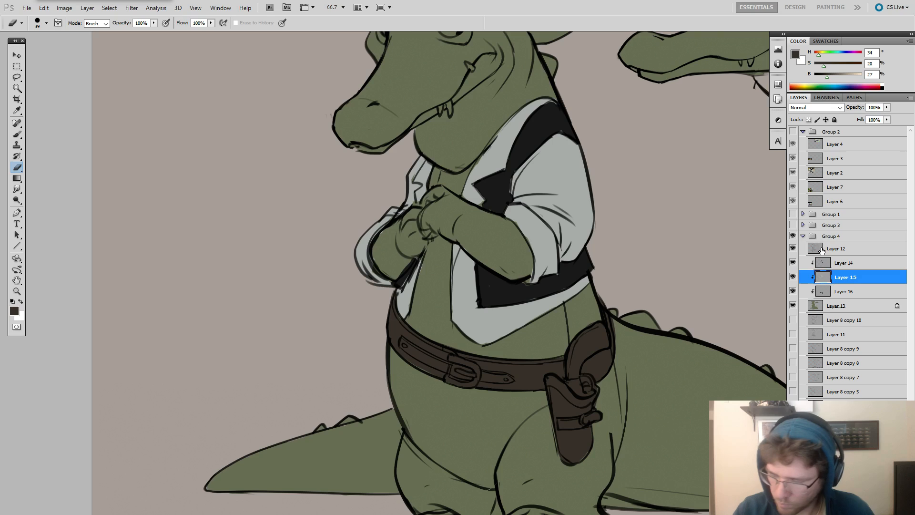
key("alt+bracketright")
key("alt+bracketright")
left_click_drag(603, 318, 612, 355)
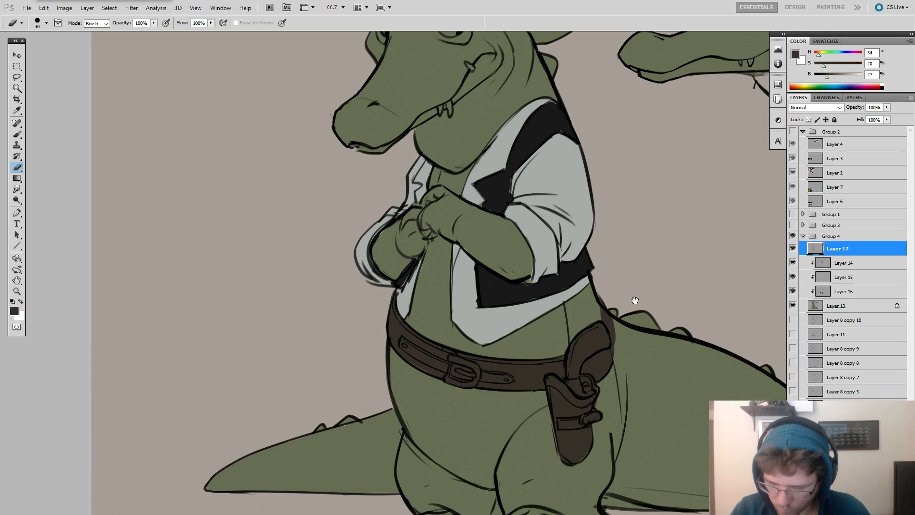
Touch up the brown fill around the belt and holster on Layer 16 with the brush and the eraser.
left_click_drag(654, 286, 661, 191)
key("b")
key("e")
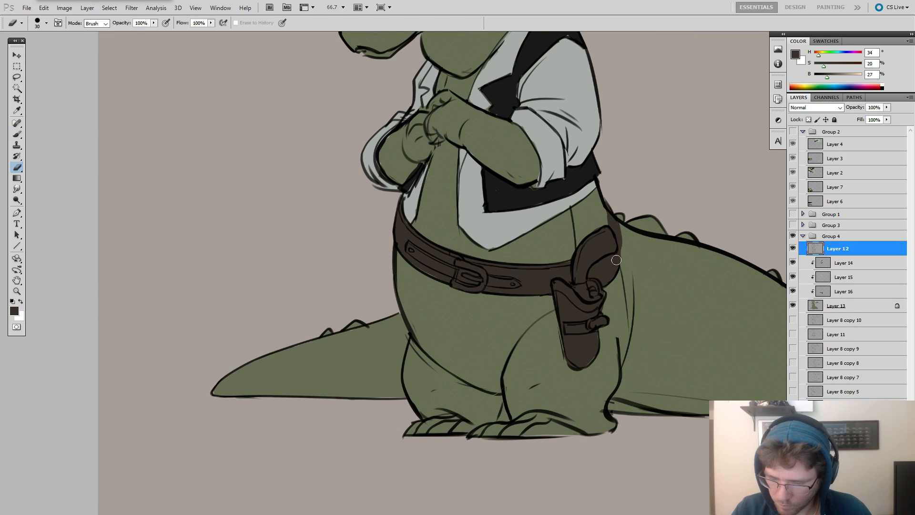
key("b")
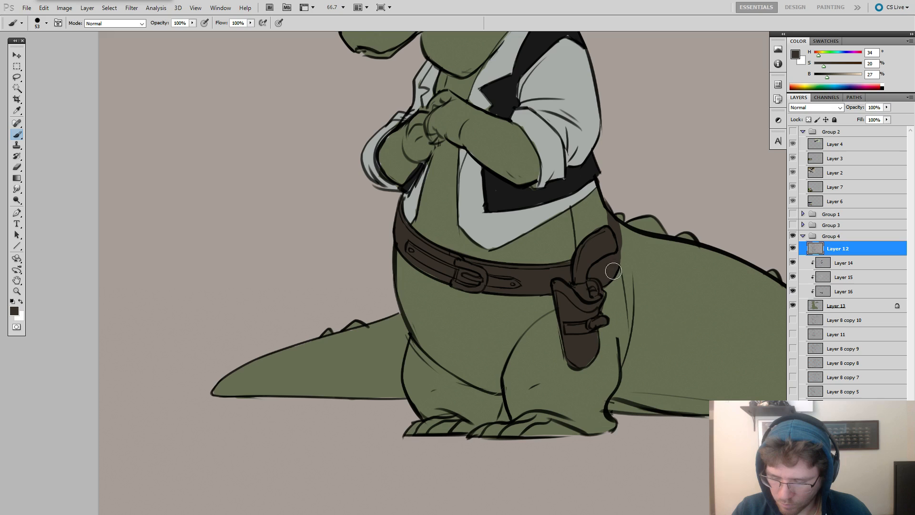
left_click(825, 294)
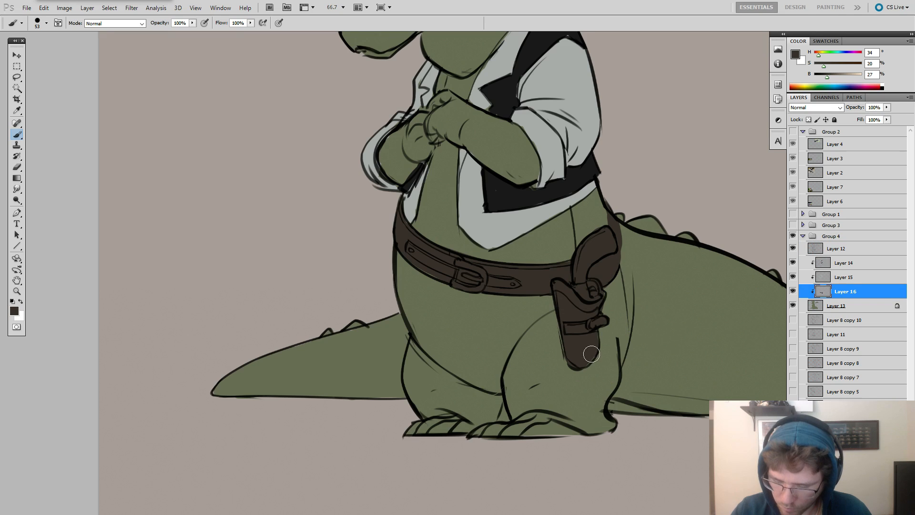
key("e")
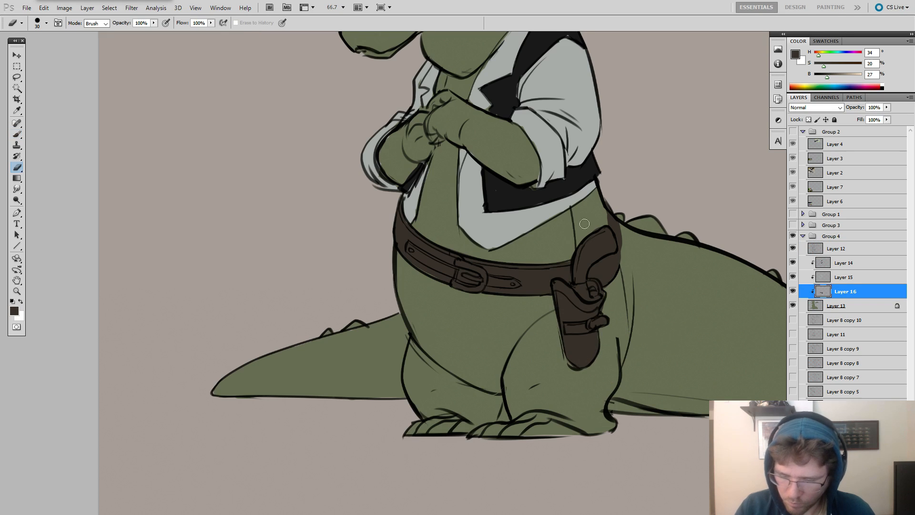
left_click_drag(594, 228, 552, 263)
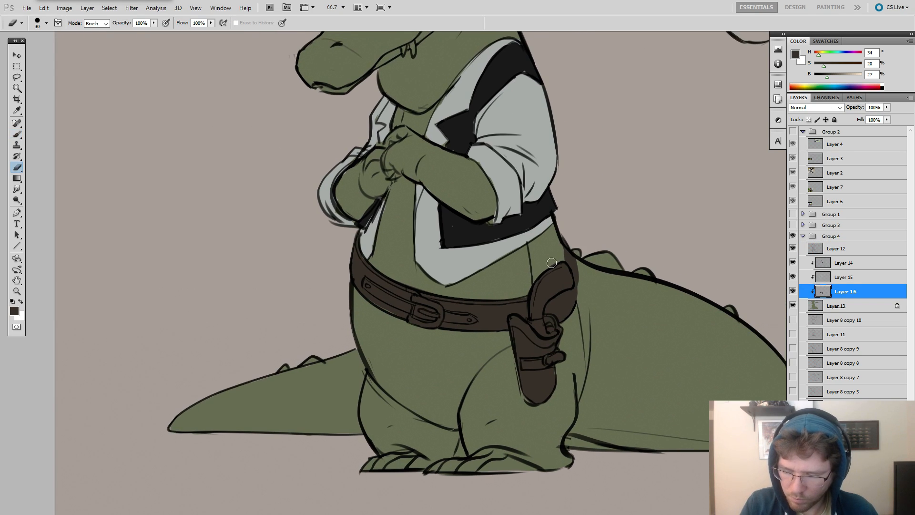
Sample the vest's near-black, fill the gap in the vest under the near forearm on Layer 14, and save the document.
left_click(842, 260)
key("b")
left_click(496, 236, "alt")
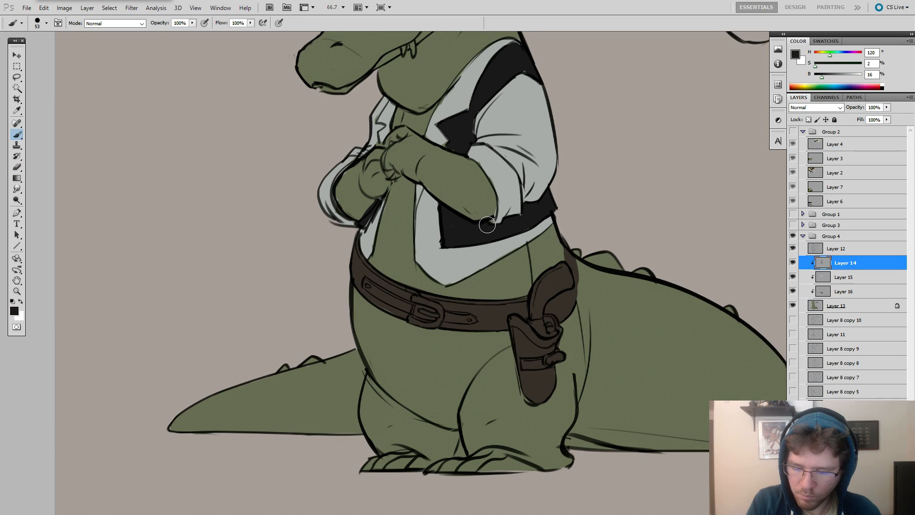
left_click_drag(487, 224, 506, 219)
key("ctrl+s")
Touch up the vest on Layer 14 with the brush at size 23 and resample its near-black from the lapel.
left_click(452, 226)
mouse_move(372, 219)
left_mouse_down()
mouse_move(364, 218)
mouse_move(372, 212)
mouse_move(359, 256)
left_mouse_up()
left_click(363, 217, "alt")
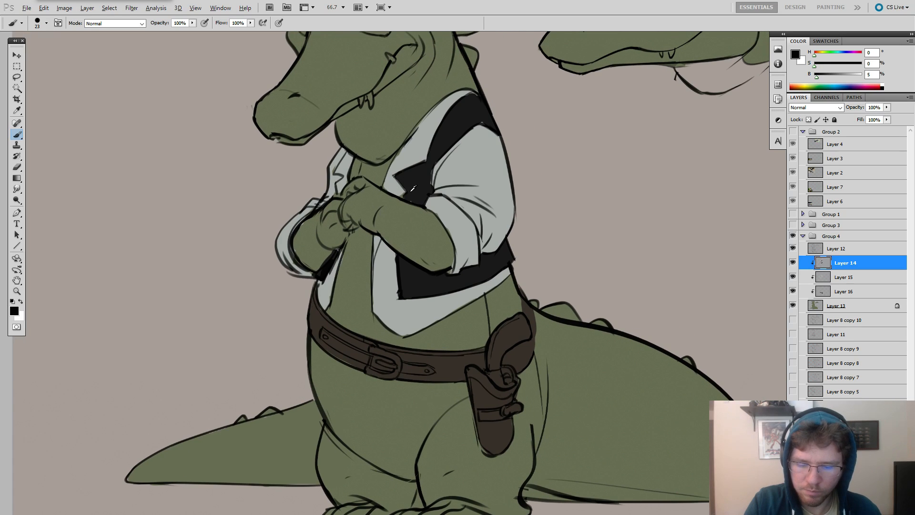
left_click(410, 190, "alt")
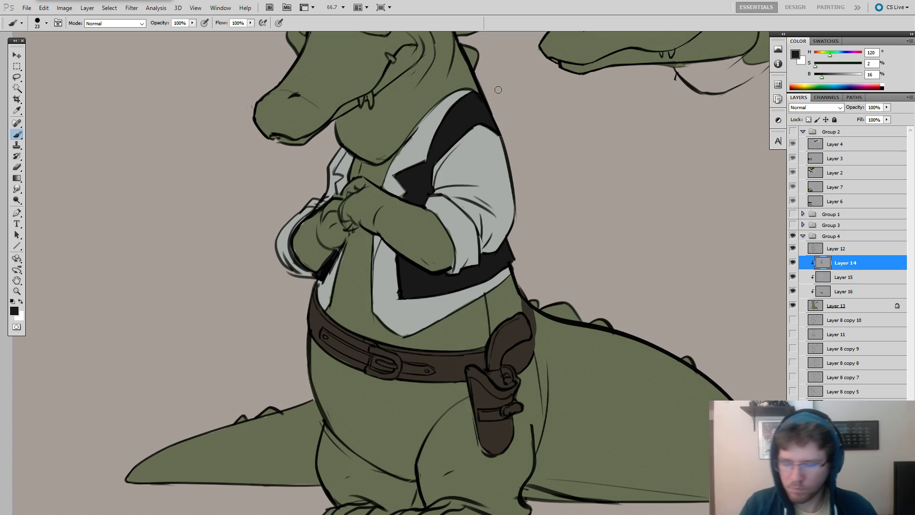
Sample the outline colour on Layer 12 and redraw the back line above the holster with the brush at size 10.
key("alt+bracketright")
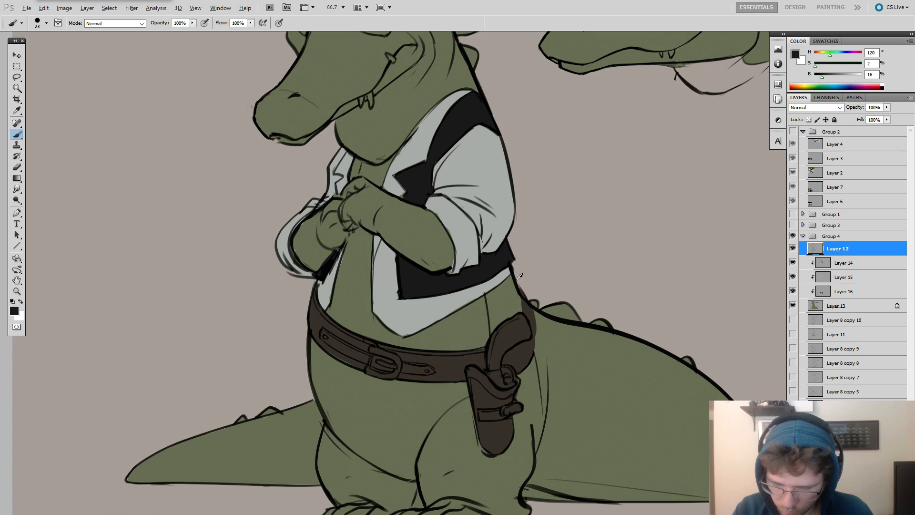
left_click(519, 276, "alt")
right_click(533, 257)
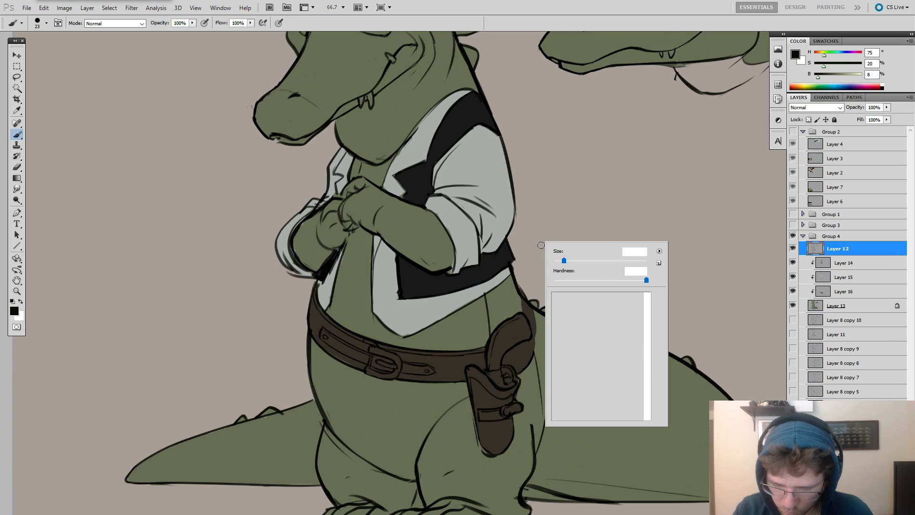
right_click(525, 297)
left_click_drag(541, 316, 540, 317)
left_click(519, 297)
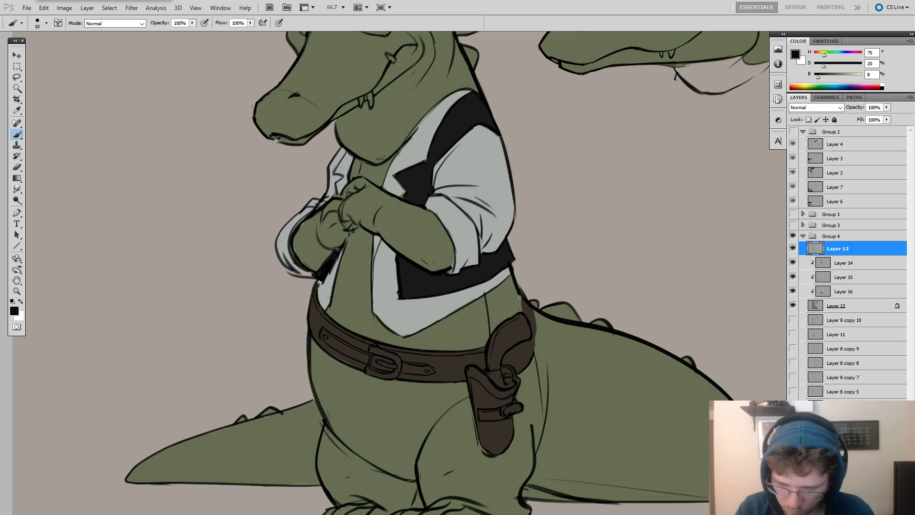
Lasso the gun grip's line art on Layer 12, nudge and rotate it slightly with Free Transform, and deselect it.
key("l")
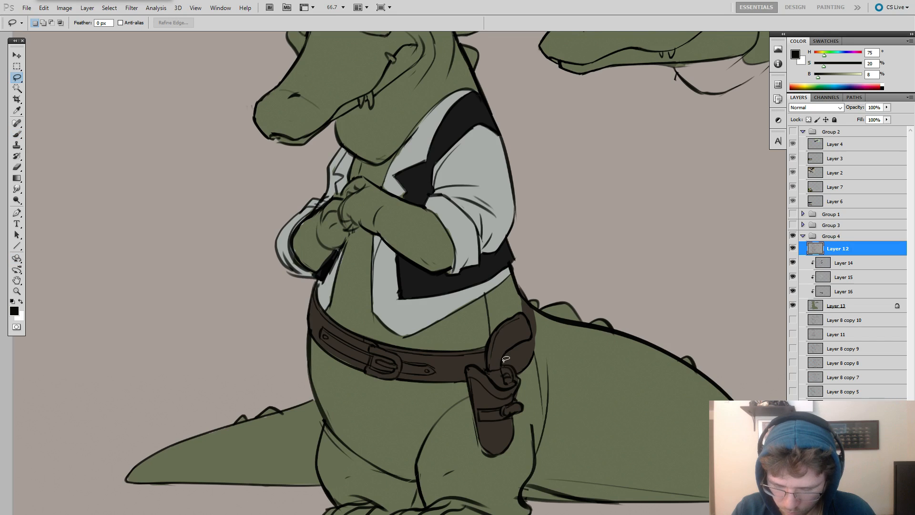
key("ctrl+t")
mouse_move(526, 308)
left_mouse_down()
mouse_move(535, 344)
mouse_move(492, 371)
left_mouse_up()
left_click_drag(548, 283, 539, 278)
key("Return")
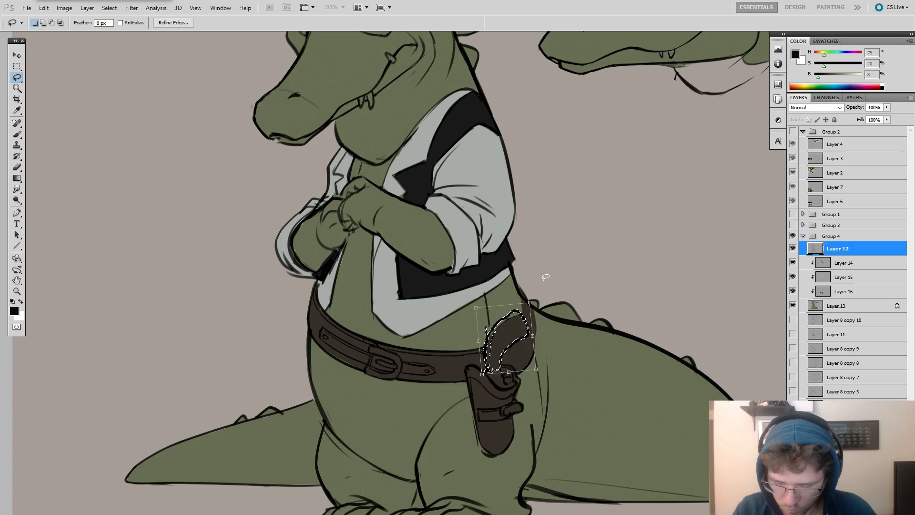
key("ctrl+d")
key("b")
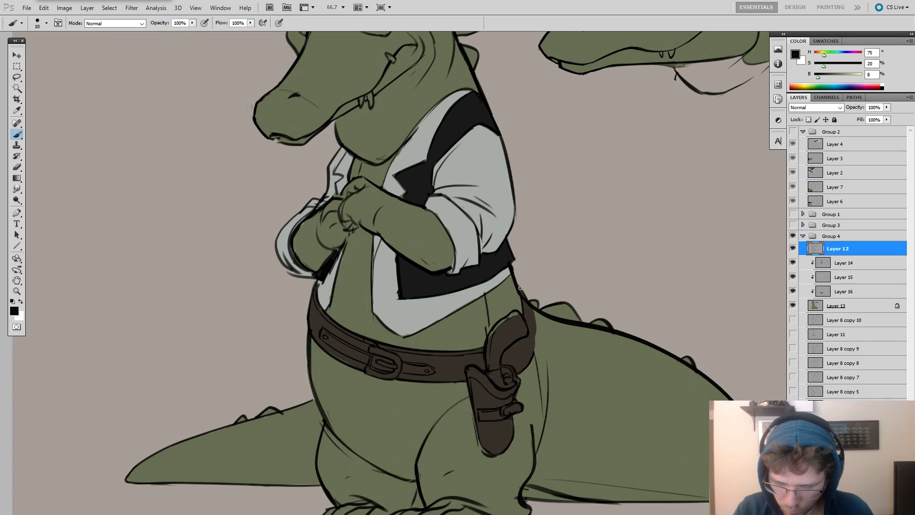
Erase and redraw the back line between the vest's hem and the holster on Layer 12 with the brush at size 10.
key("e")
left_click_drag(521, 287, 532, 355)
key("b")
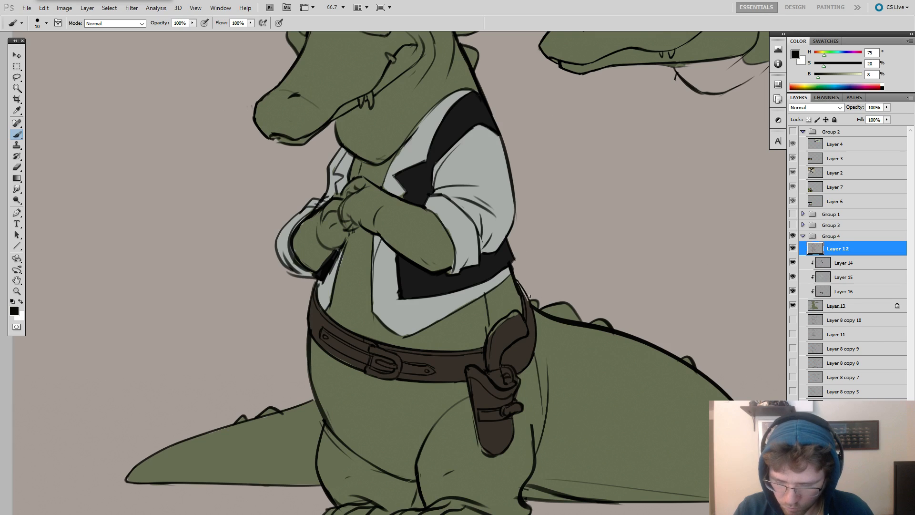
left_click_drag(510, 275, 524, 292)
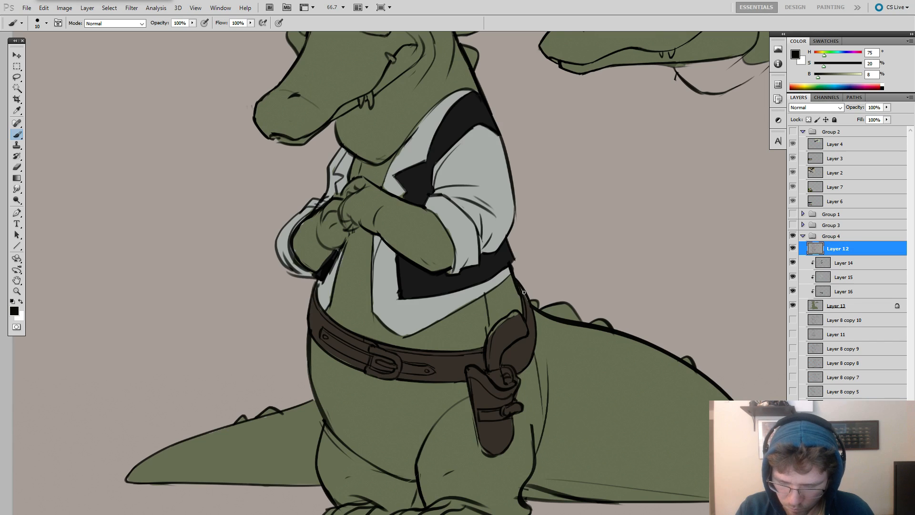
Unlock Layer 13's transparent pixels and touch up the back edge above the holster with sampled base green and Layer 16's belt brown.
left_click(819, 307)
left_click(526, 297, "alt")
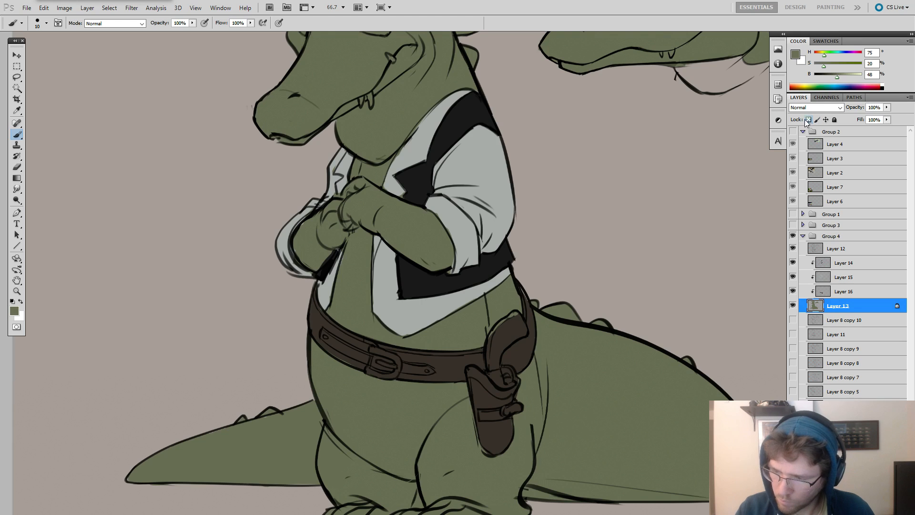
key("slash")
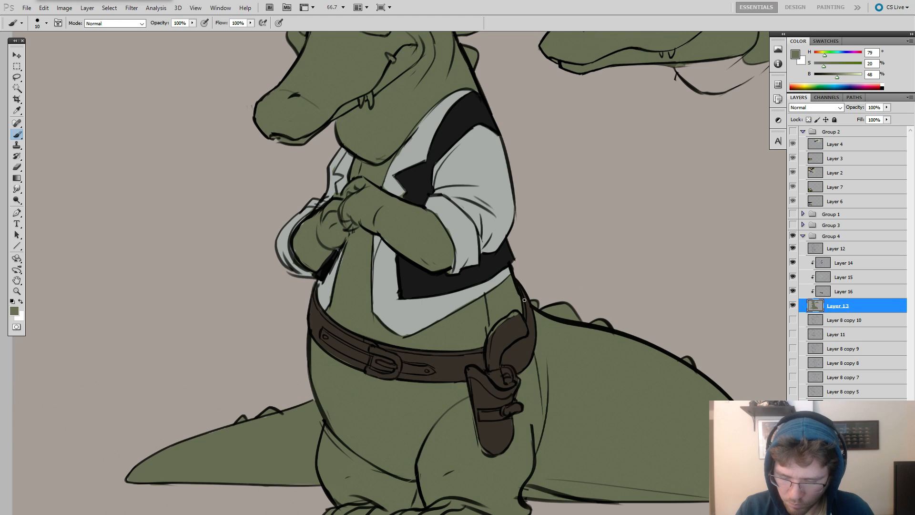
left_click_drag(576, 291, 660, 220)
left_click(823, 290)
left_click(600, 260, "alt")
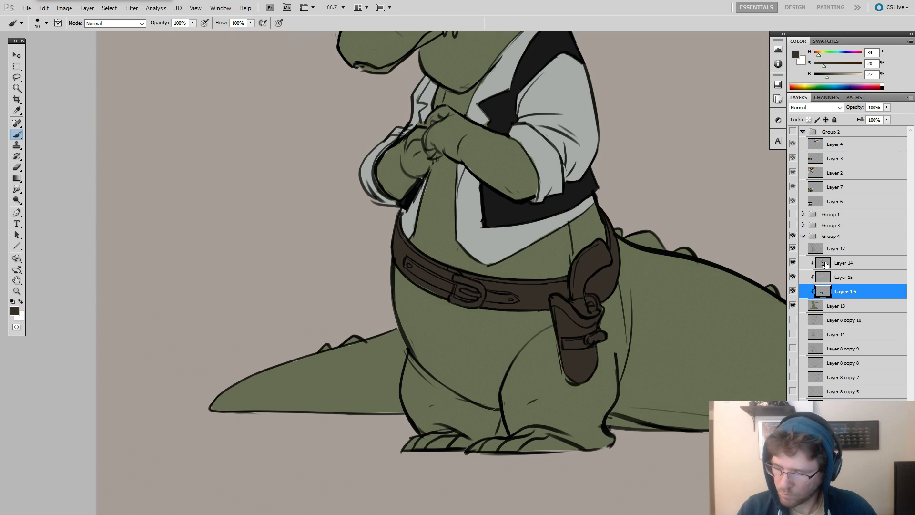
Lasso the short flank line above the gun grip on Layer 12, shift it slightly, and deselect it.
key("alt+bracketright")
key("alt+bracketright")
key("alt+bracketright")
key("l")
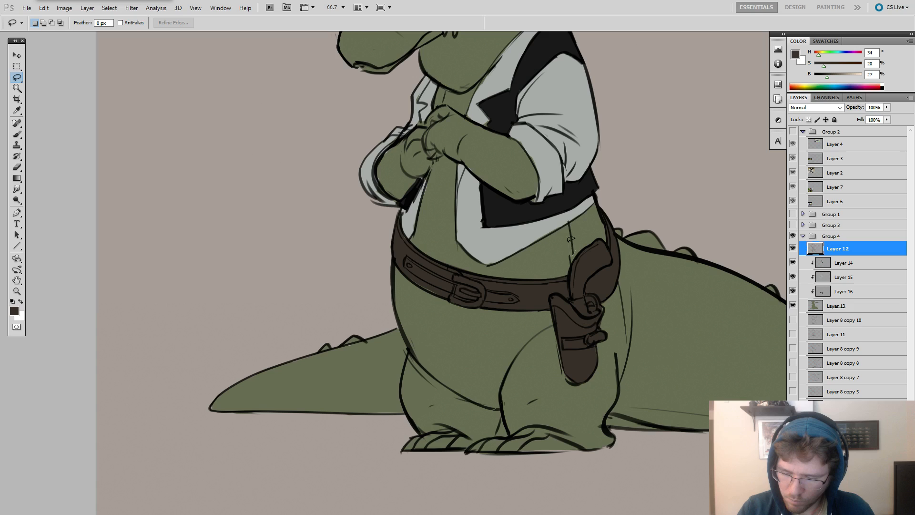
left_click_drag(574, 222, 570, 237)
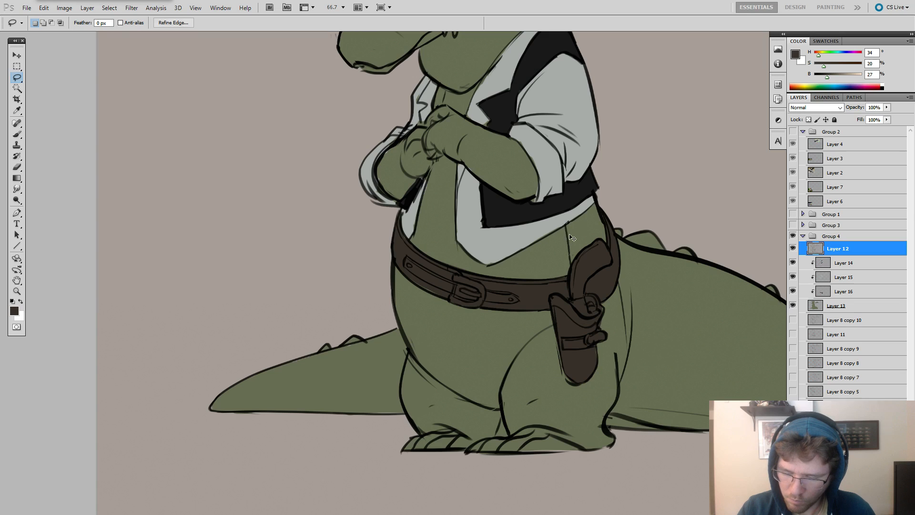
key("ctrl+d")
key("e")
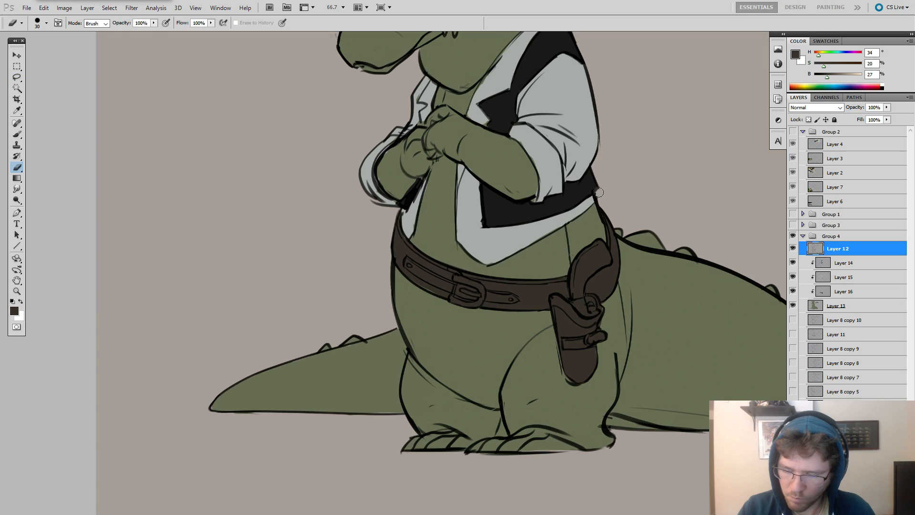
key("b")
scroll(601, 187, "down", 1)
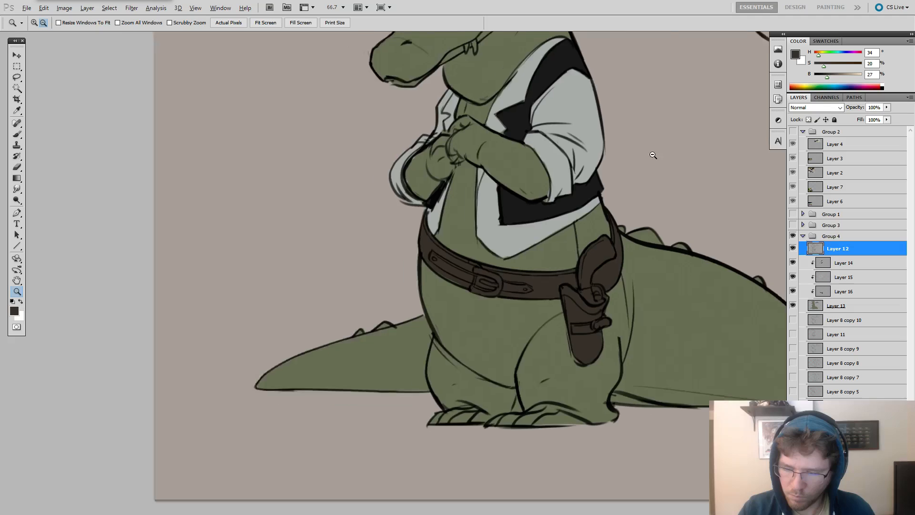
Erase the rough line art along the holster's lower edge on Layer 12 with the eraser at size 30.
left_click(820, 266)
left_click(820, 285)
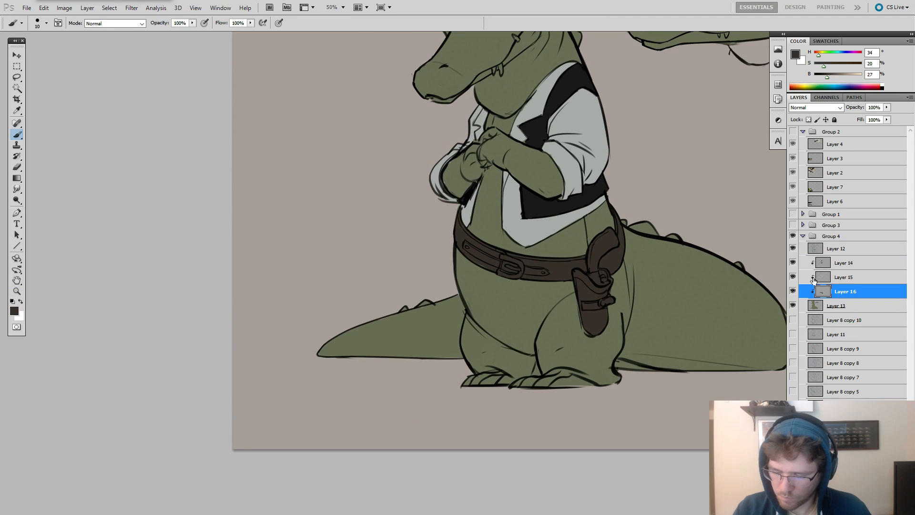
left_click_drag(702, 258, 718, 263)
left_click(825, 259)
key("e")
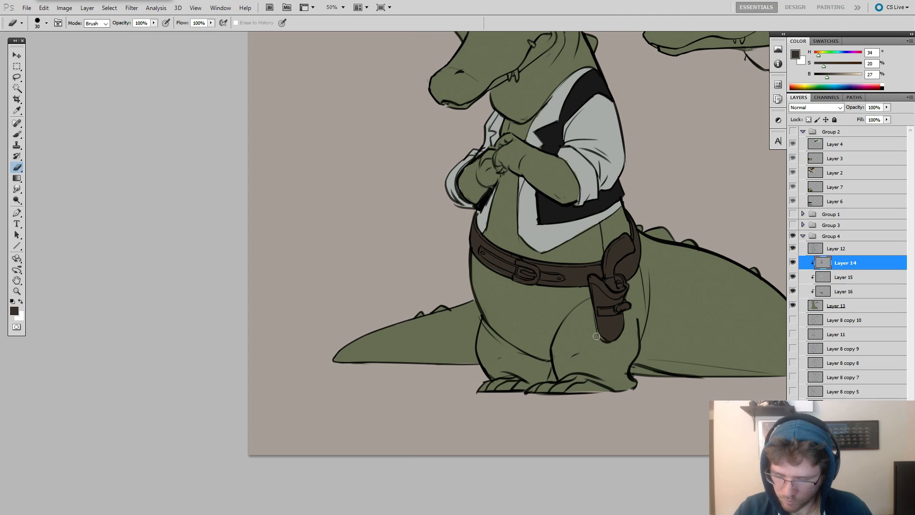
left_click(825, 246)
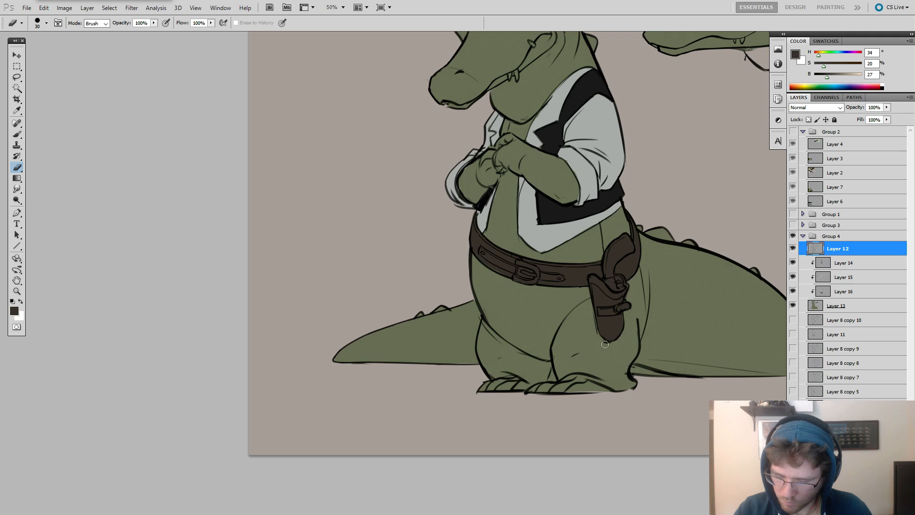
left_click_drag(592, 316, 597, 337)
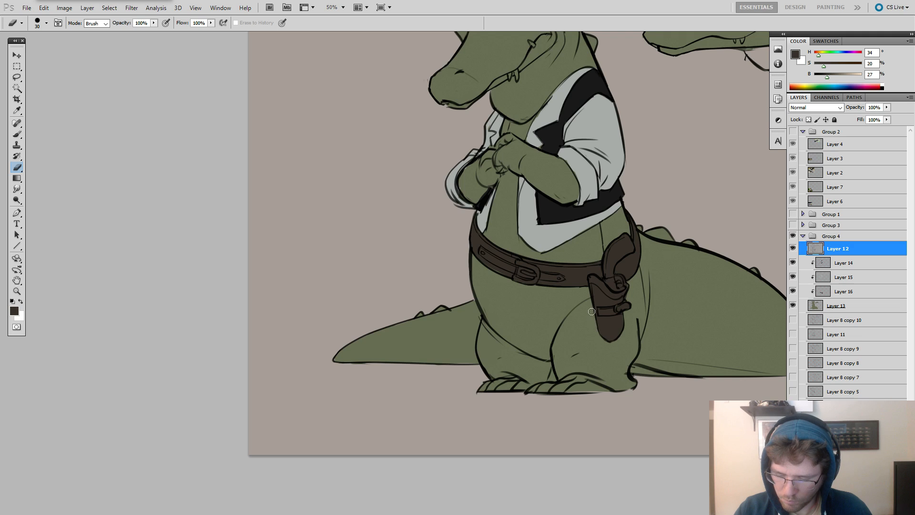
left_click(649, 274, "alt")
key("b")
mouse_move(698, 331)
left_mouse_down()
mouse_move(692, 352)
mouse_move(709, 360)
left_mouse_up()
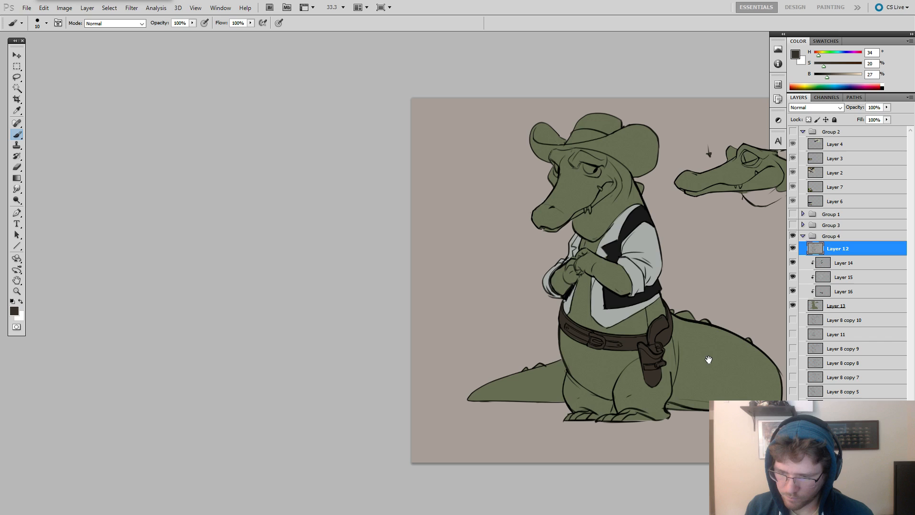
Add a clipped layer directly above Layer 13 and paint the eyes warm grey, H 47, S 8, B 67, with the brush at size 61.
left_click(816, 305)
key("ctrl+alt+shift+n")
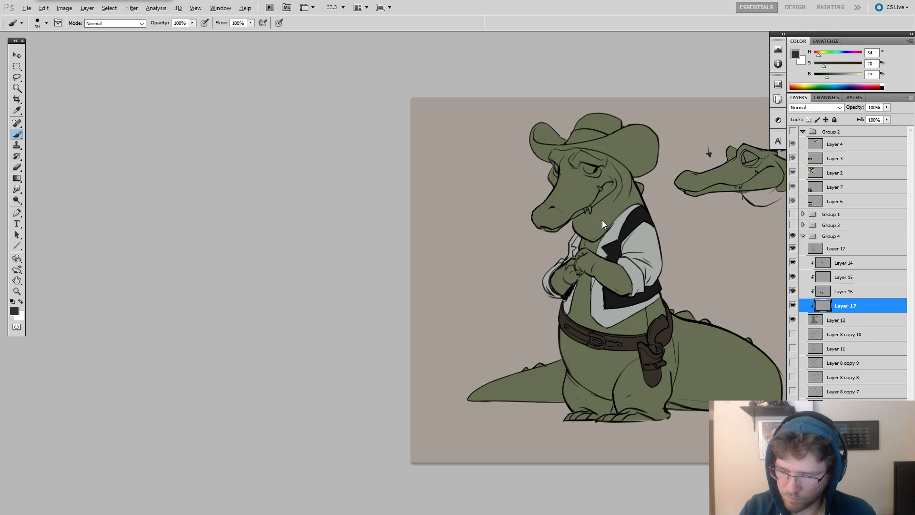
left_click(592, 171, "alt")
left_click_drag(835, 76, 845, 75)
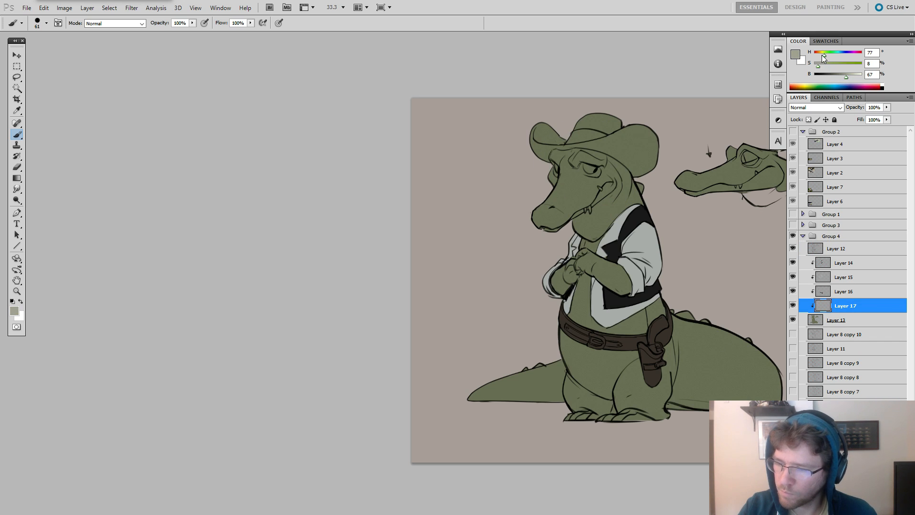
left_click_drag(587, 166, 590, 171)
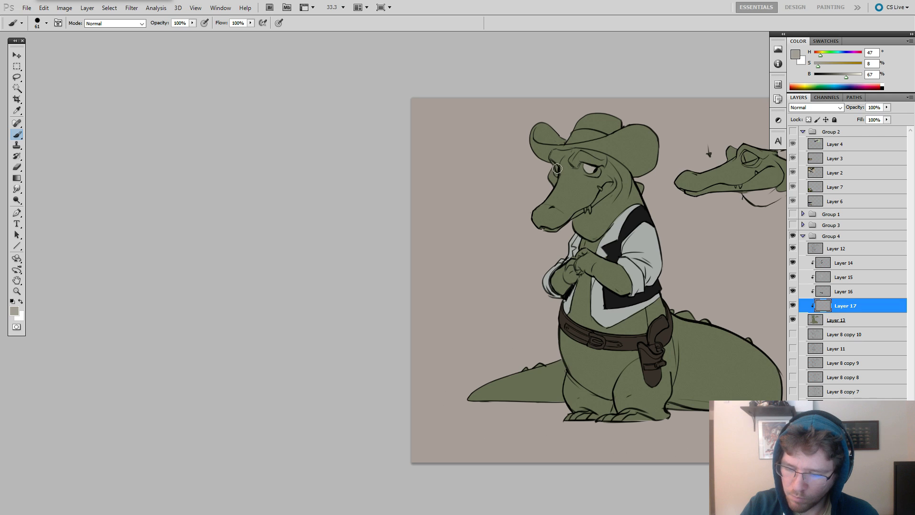
Hide and reshow Layer 17 to compare the drawing with and without the eye colour.
key("alt+Tab")
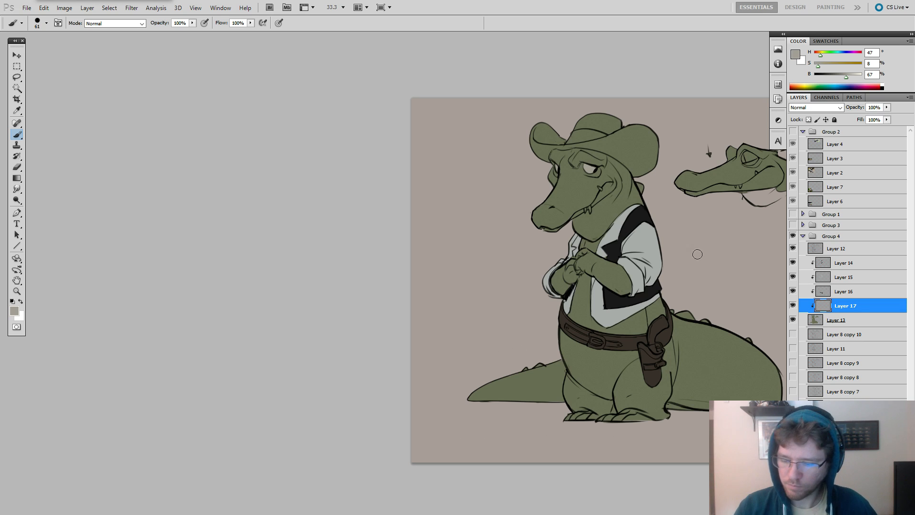
left_click_drag(767, 250, 679, 254)
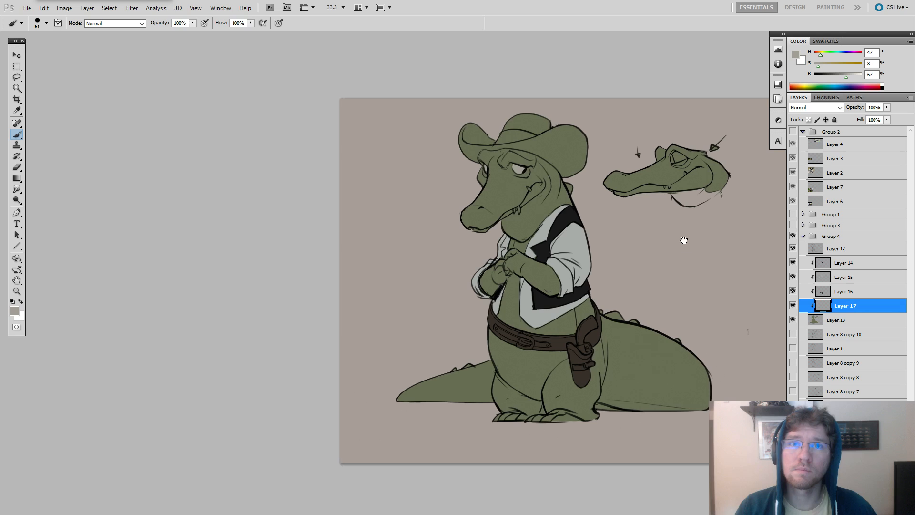
left_click(793, 306)
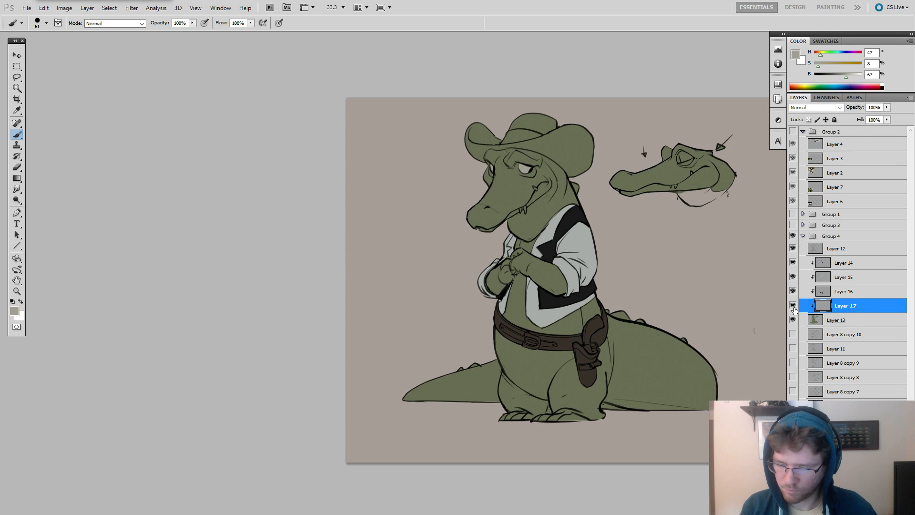
left_click(792, 306)
Add another clipped layer above Layer 13 and block in the hat in dark brown-grey, H 22, S 8, B 30.
key("ctrl+alt+shift+n")
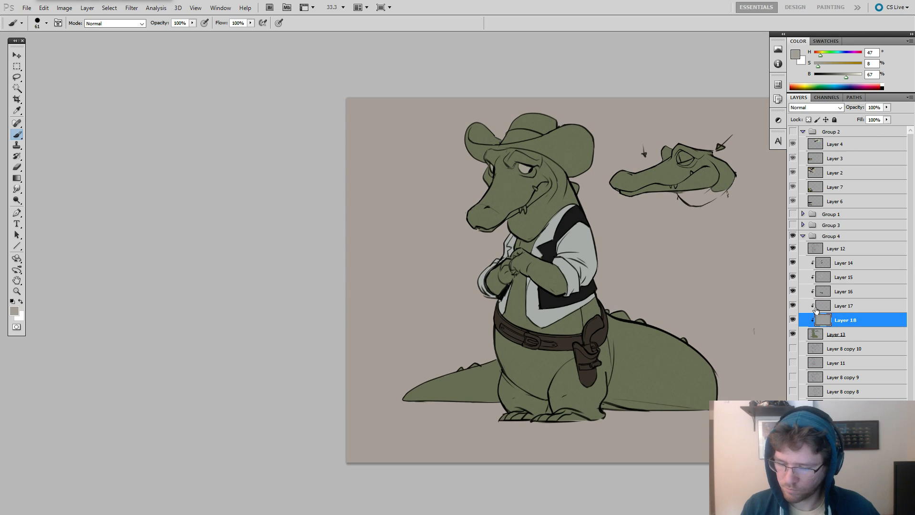
left_click(575, 216, "alt")
left_click(833, 76)
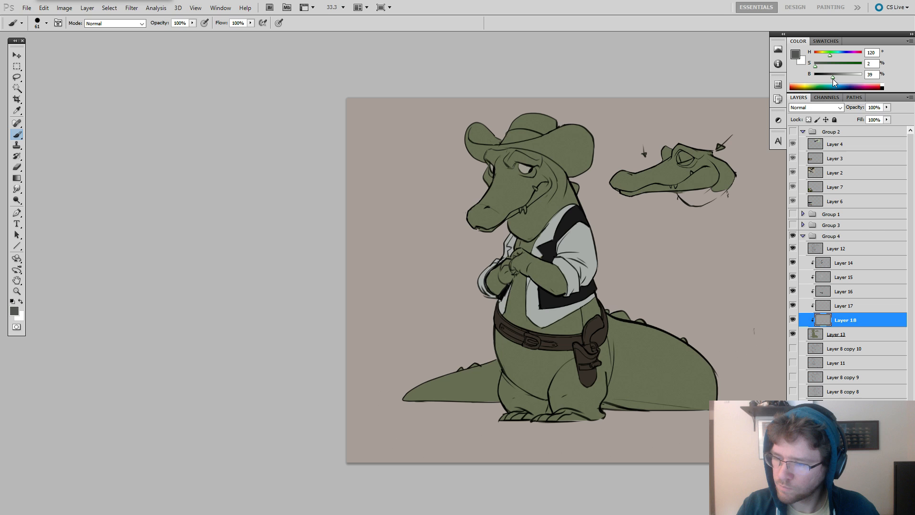
left_click(817, 55)
left_click(828, 76)
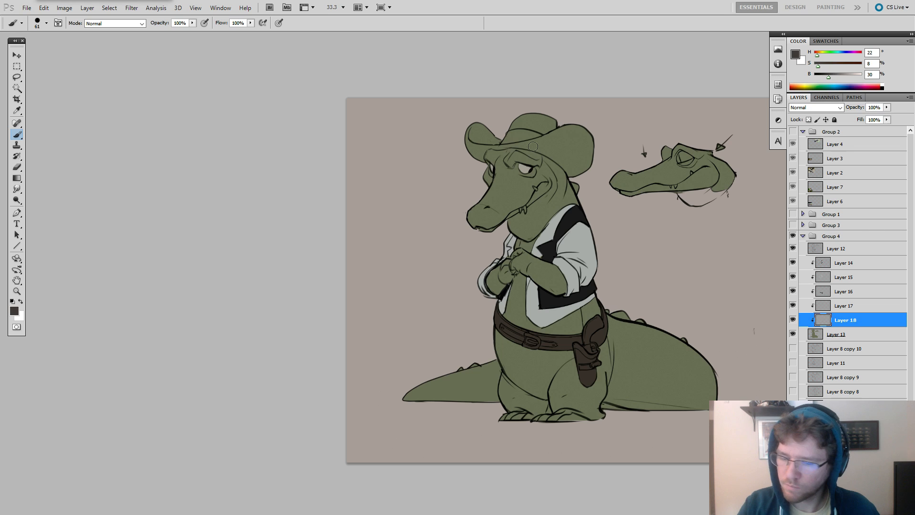
mouse_move(473, 148)
left_mouse_down()
mouse_move(479, 130)
mouse_move(479, 149)
mouse_move(520, 139)
mouse_move(562, 161)
left_mouse_up()
Erase the hat colour spilling over the face and neck beneath the brim on Layer 18, enlarging the eraser to size 66.
key("z")
left_click(548, 141)
left_click(548, 142)
key("e")
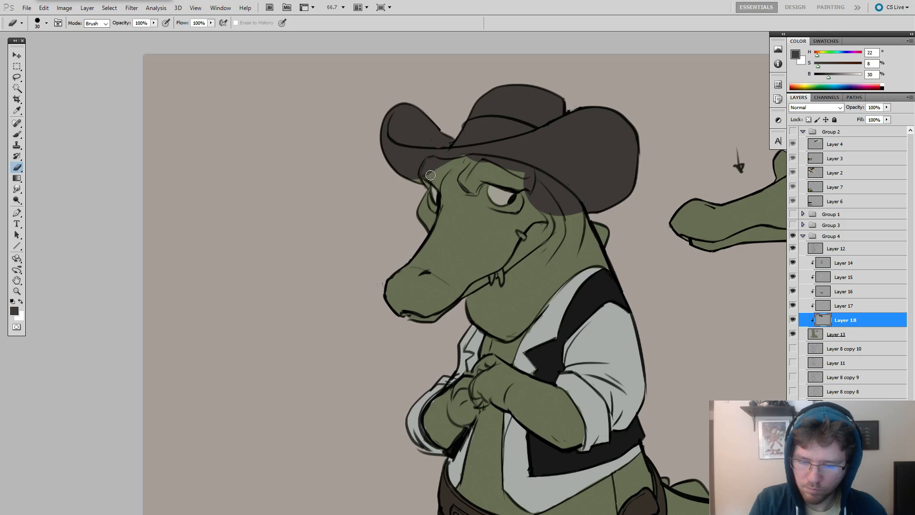
key("b")
key("e")
mouse_move(429, 164)
left_mouse_down()
mouse_move(428, 199)
mouse_move(429, 163)
mouse_move(424, 172)
mouse_move(466, 152)
mouse_move(472, 162)
mouse_move(440, 166)
mouse_move(474, 160)
mouse_move(529, 176)
mouse_move(520, 174)
mouse_move(527, 199)
mouse_move(565, 207)
left_mouse_up()
key("b")
key("e")
right_click(487, 168, "alt")
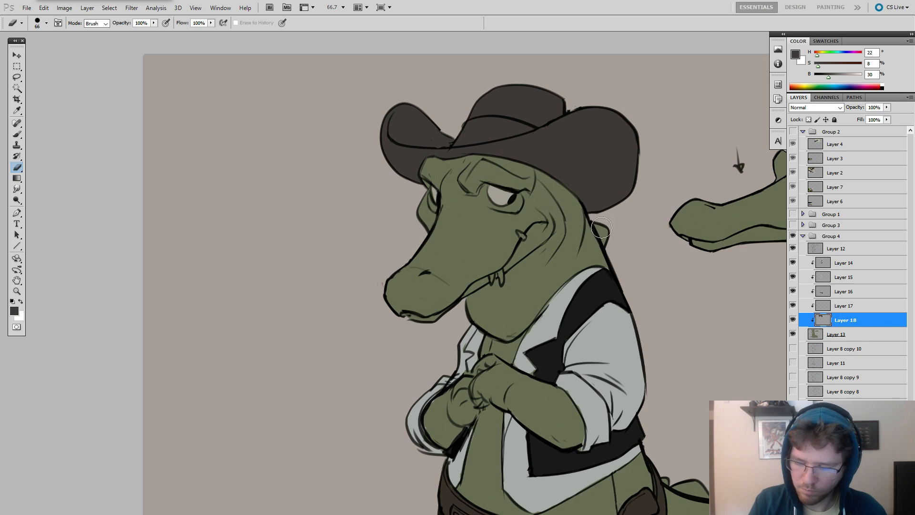
key("z")
left_click(613, 248, "alt")
left_click(613, 248, "alt")
left_click(613, 249, "alt")
key("e")
left_click_drag(639, 262, 611, 219)
key("b")
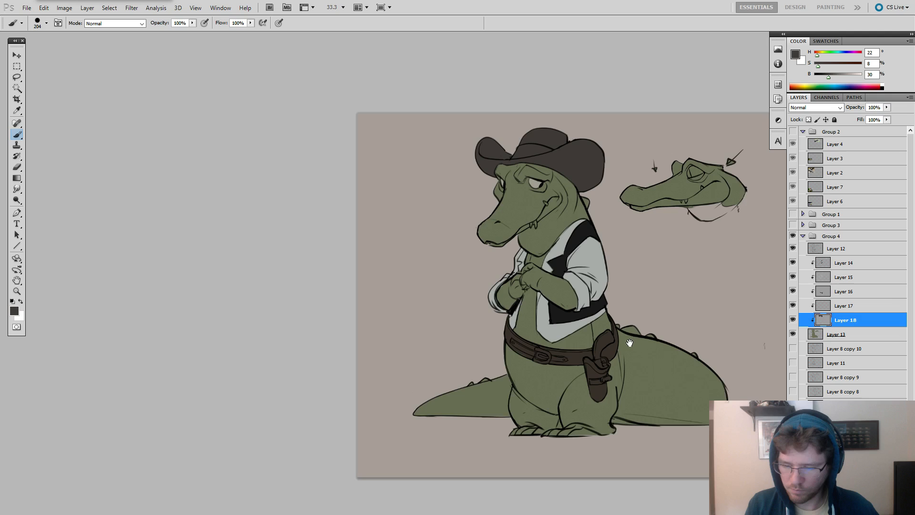
left_click_drag(629, 343, 601, 347)
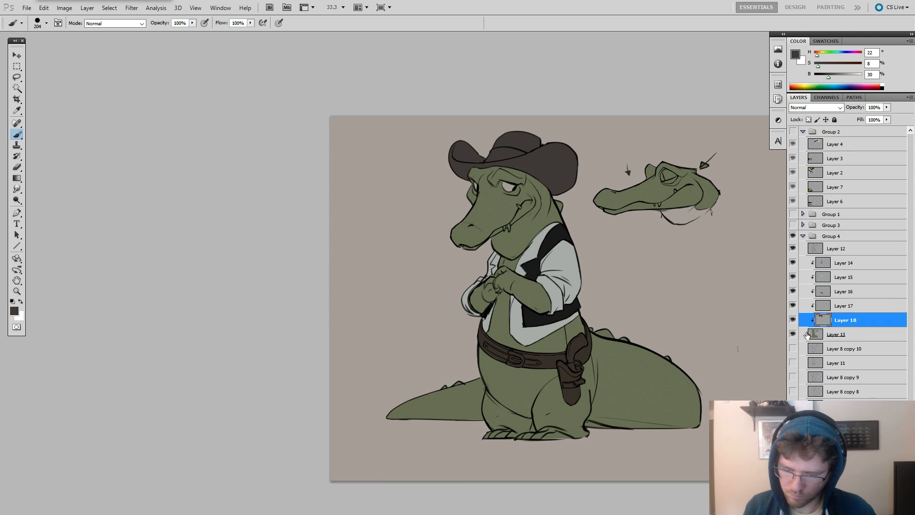
Try painting the hatband on Layer 18 in the shirt's pale grey with the brush at size 53.
left_click(561, 248, "alt")
left_click_drag(531, 200, 519, 198)
key("ctrl+z")
mouse_move(494, 156)
left_mouse_down()
mouse_move(505, 151)
mouse_move(487, 160)
mouse_move(507, 154)
mouse_move(499, 151)
left_mouse_up()
key("ctrl+z")
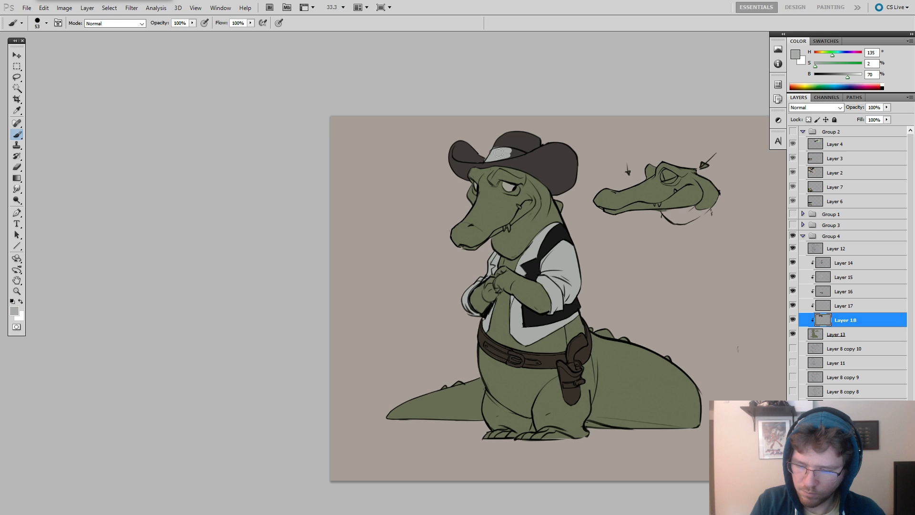
left_click(499, 145, "alt")
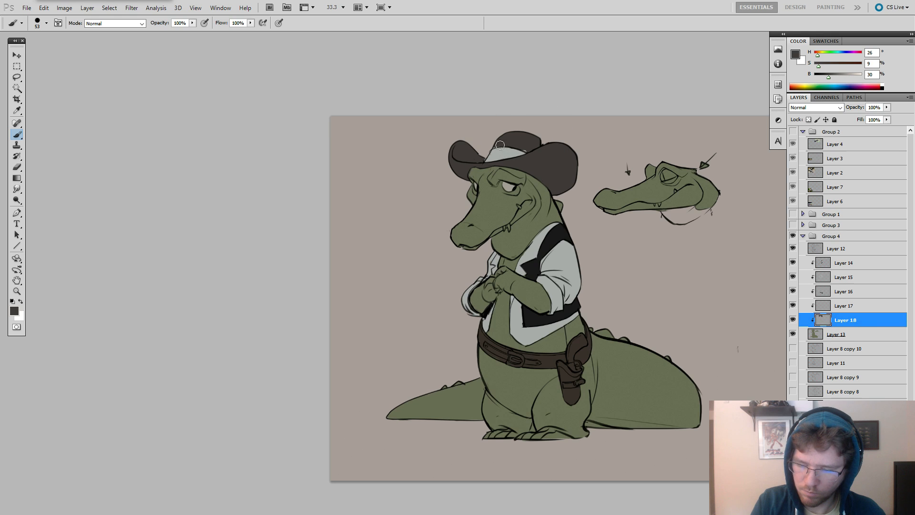
Paint the hatband in near-black sampled from the vest and lock Layer 18's transparent pixels.
left_click(556, 228, "alt")
mouse_move(487, 161)
left_mouse_down()
mouse_move(525, 156)
mouse_move(511, 147)
mouse_move(538, 145)
left_mouse_up()
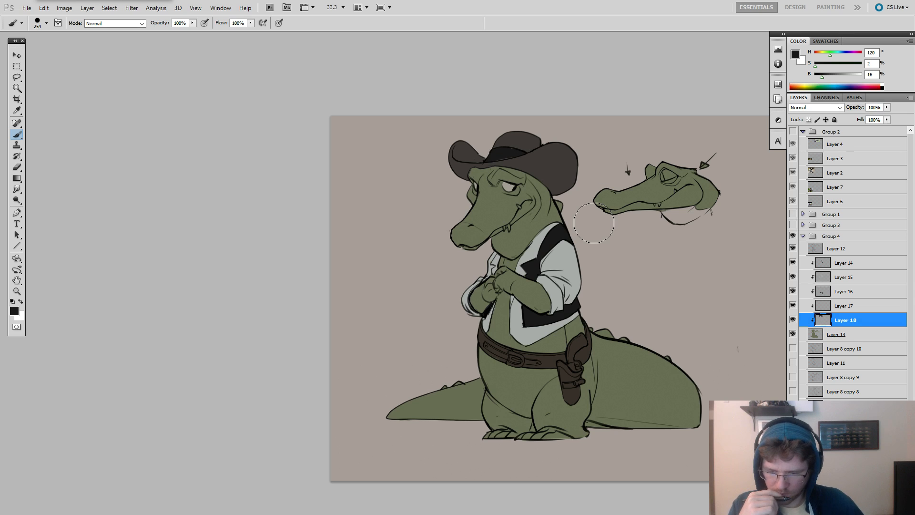
left_click(793, 277)
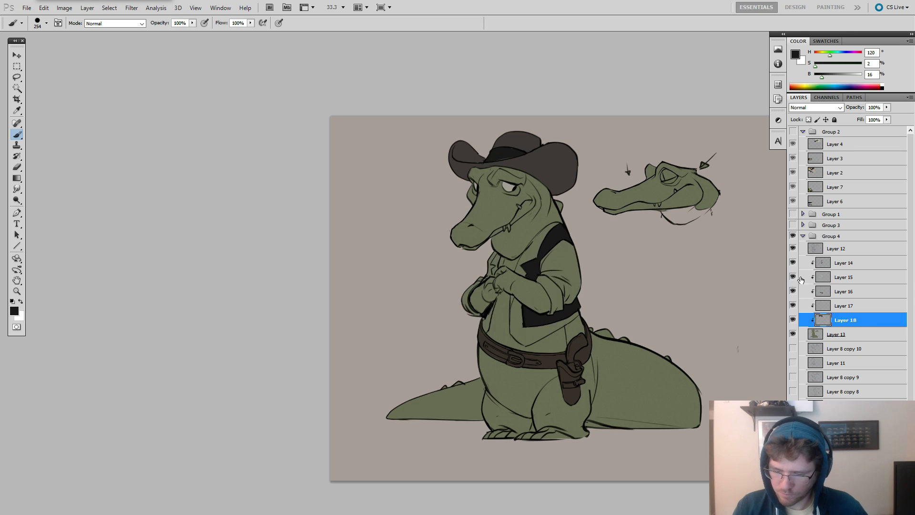
left_click(795, 276)
left_click(808, 120)
Lock Layer 15's transparent pixels and repaint the shirt in warm grey, H 29, S 6, B 54, with the brush at size 386.
left_click(561, 264, "alt")
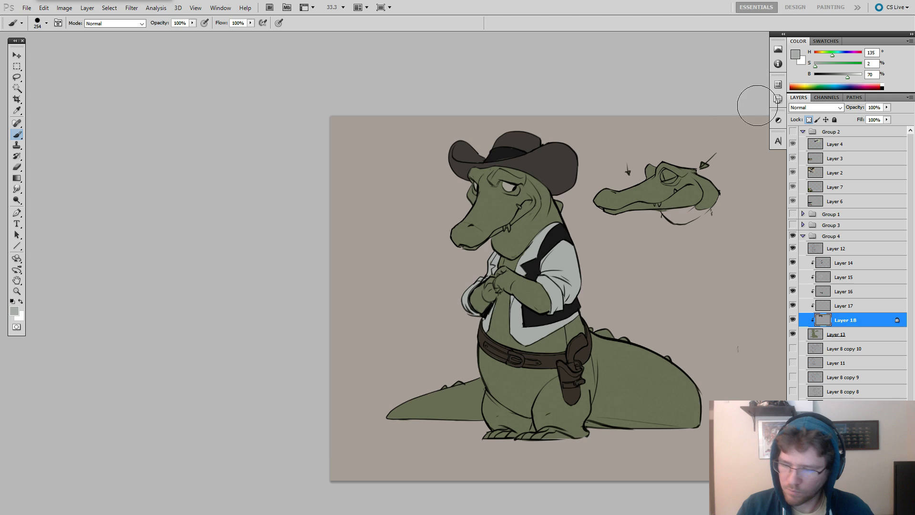
left_click(818, 65)
left_click(819, 53)
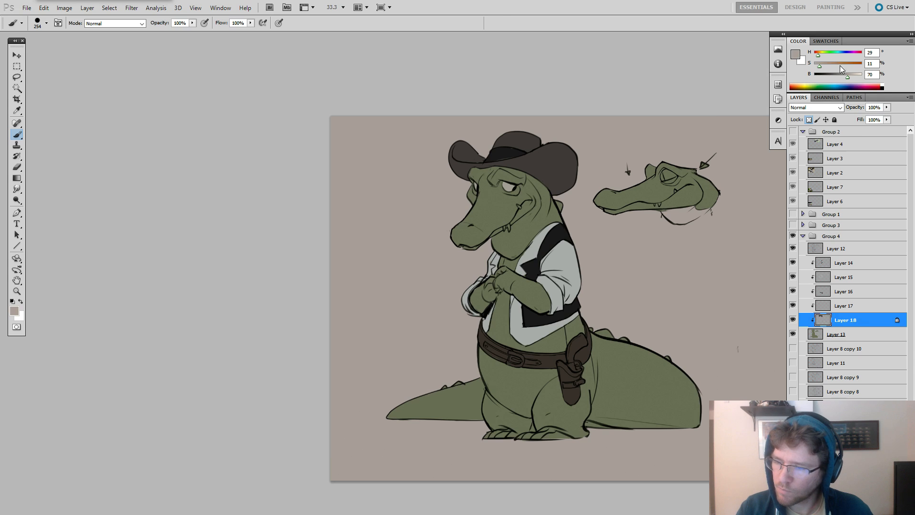
left_click_drag(553, 245, 564, 248)
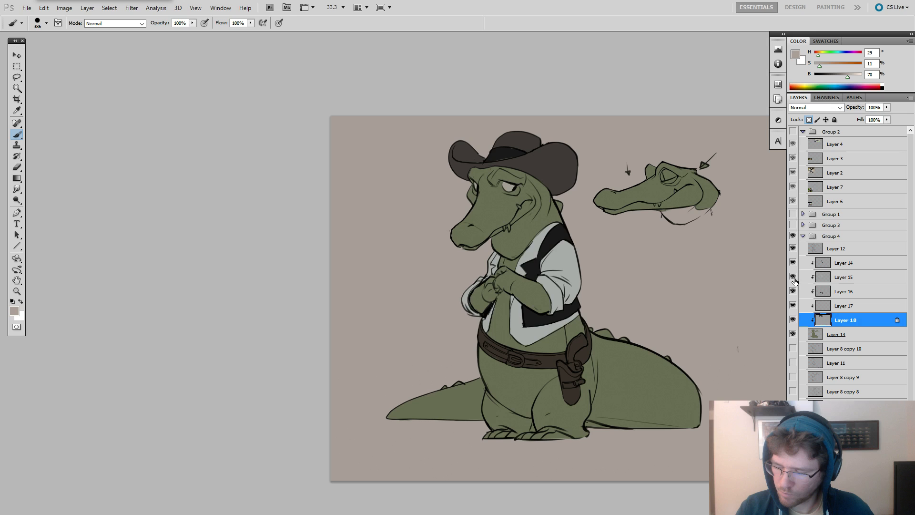
left_click(818, 277)
left_click(808, 119)
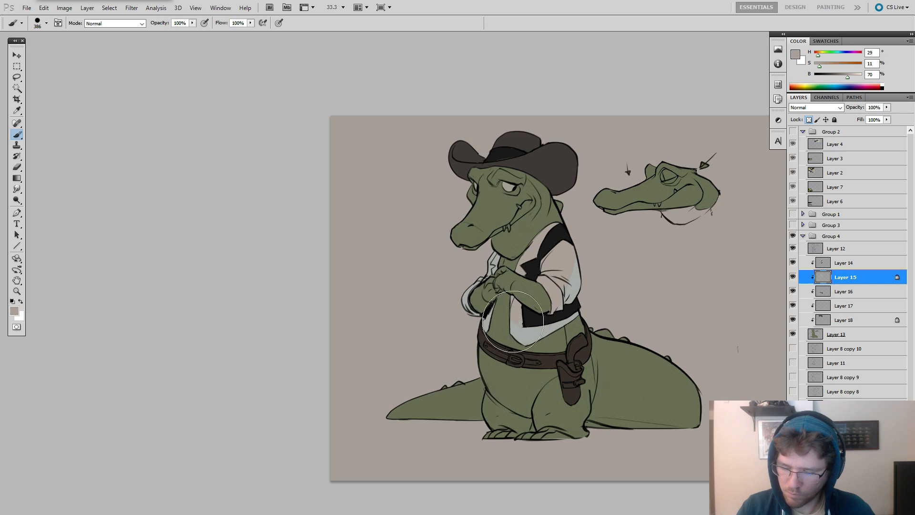
left_click(840, 77)
left_click_drag(818, 68, 817, 68)
mouse_move(555, 266)
left_mouse_down()
mouse_move(495, 317)
mouse_move(516, 333)
left_mouse_up()
Try recolouring the hat and hatband on Layer 18 in light grey, H 0, S 0, B 70.
left_click_drag(616, 220, 677, 219)
left_click(811, 262)
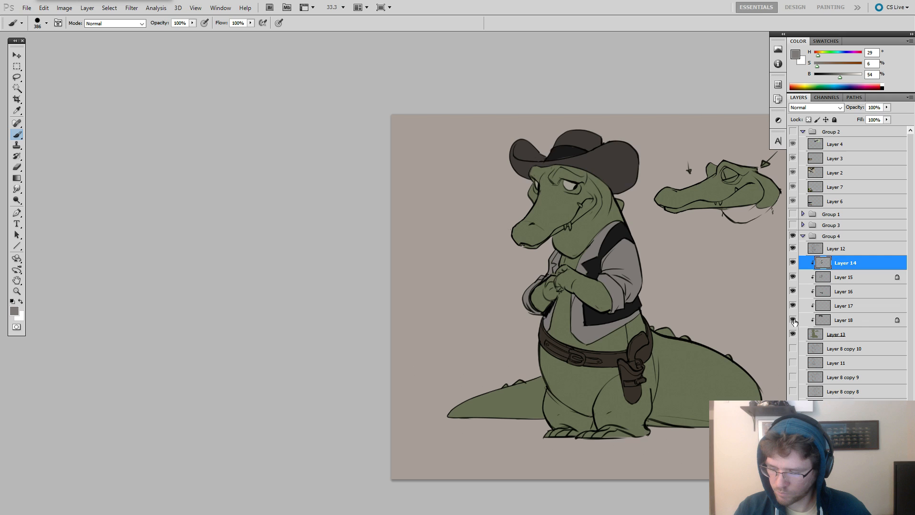
left_click(812, 320)
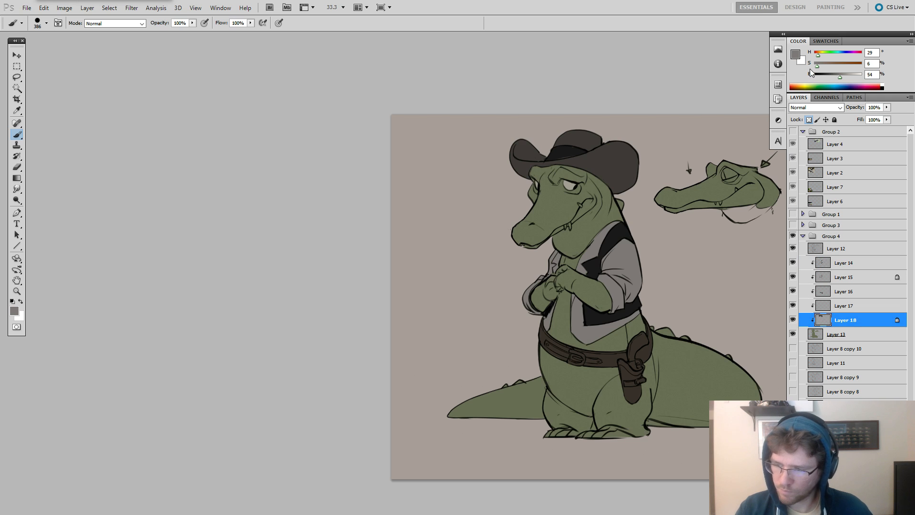
key("x")
mouse_move(572, 159)
left_mouse_down()
mouse_move(543, 161)
mouse_move(613, 167)
left_mouse_up()
key("ctrl+z")
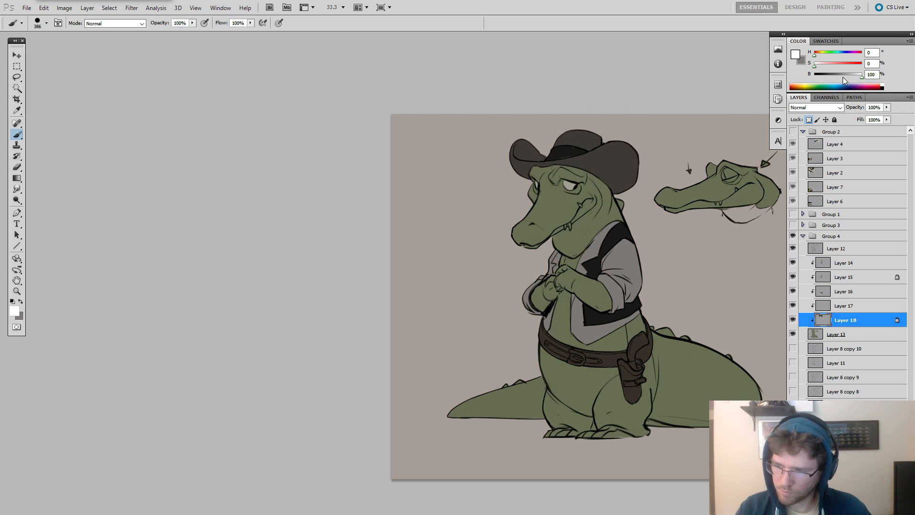
left_click_drag(843, 76, 847, 75)
mouse_move(571, 158)
left_mouse_down()
mouse_move(527, 147)
mouse_move(614, 164)
left_mouse_up()
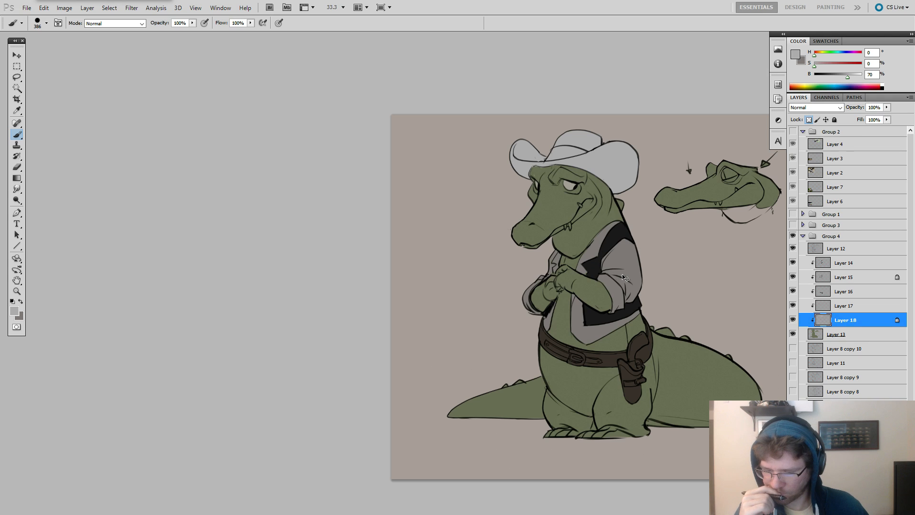
key("ctrl+z")
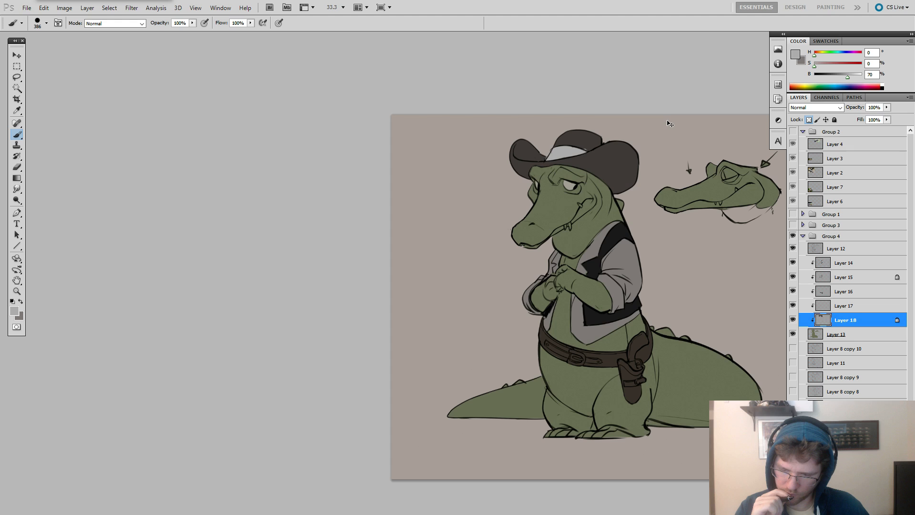
key("ctrl+alt+z")
key("ctrl+alt+z")
key("ctrl+alt+z")
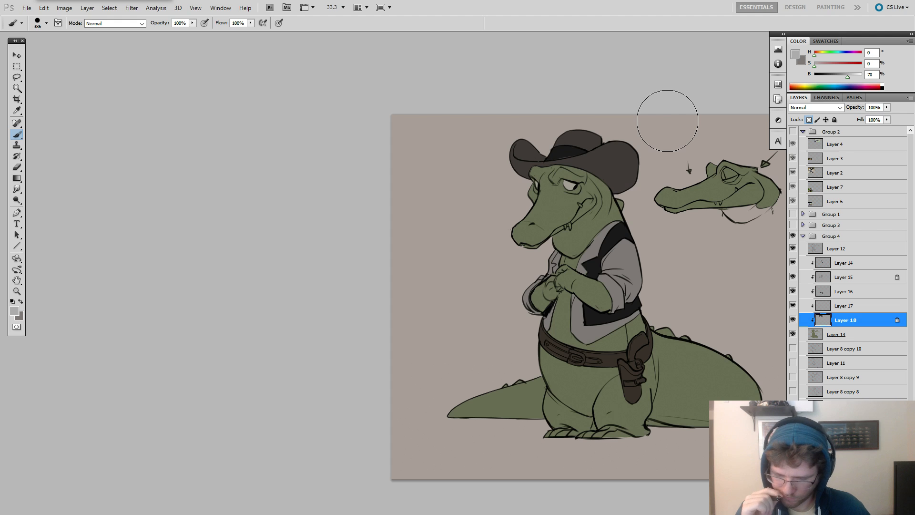
Add a layer above Layer 14 and paint the revolver's metal parts and belt buckle in H 158, S 8, B 64 with the brush at size 15.
key("ctrl+plus")
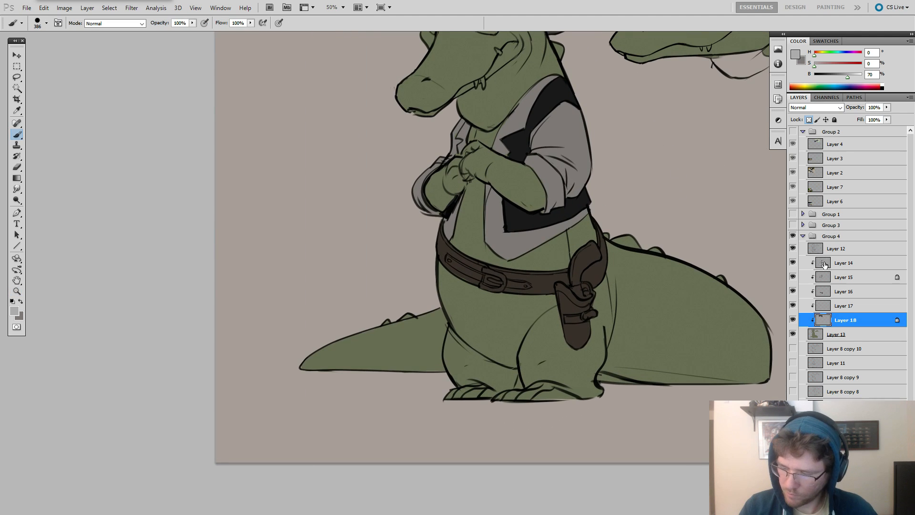
left_click(824, 264)
key("ctrl+shift+alt+n")
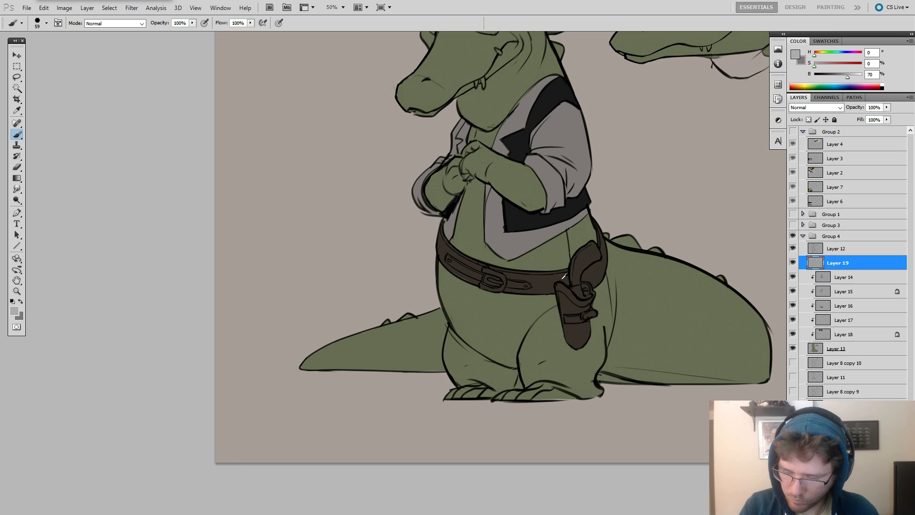
left_click(581, 262, "alt")
left_click(837, 76)
left_click(823, 67)
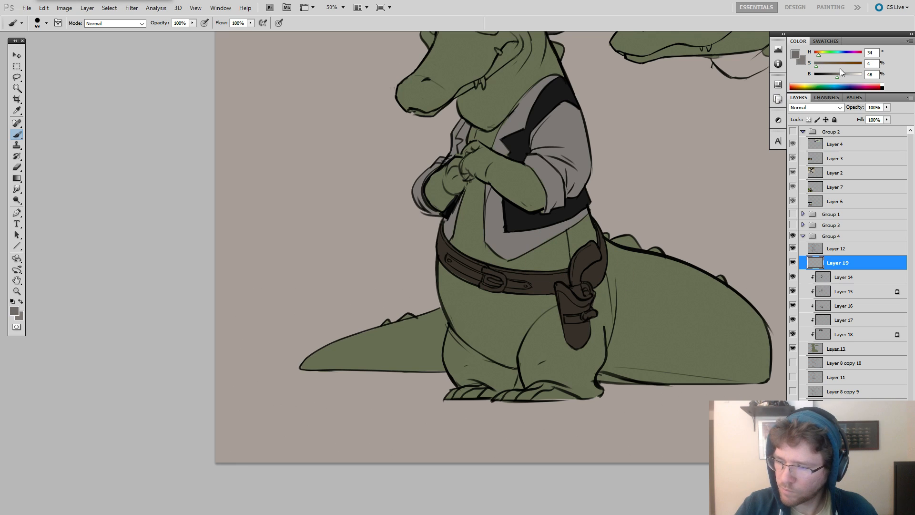
left_click(824, 56)
mouse_move(837, 77)
left_mouse_down()
mouse_move(818, 67)
mouse_move(844, 77)
left_mouse_up()
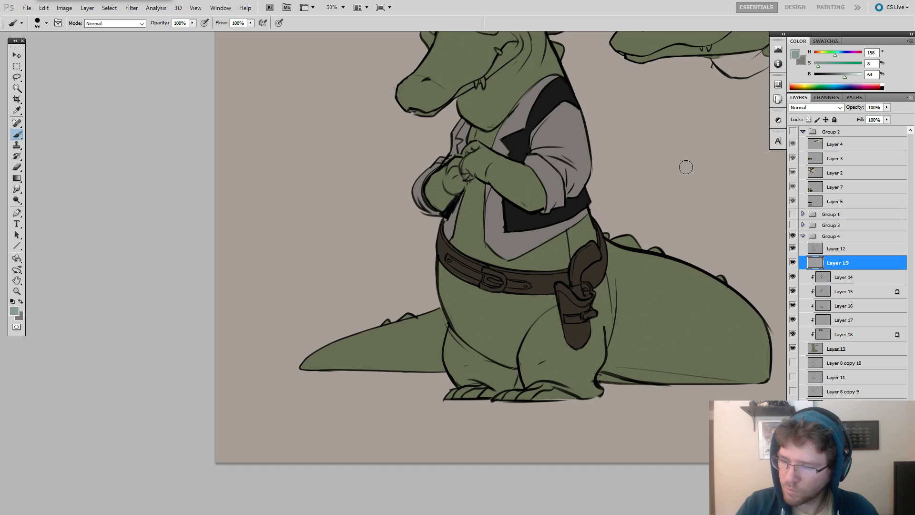
right_click(607, 250)
left_click(579, 286)
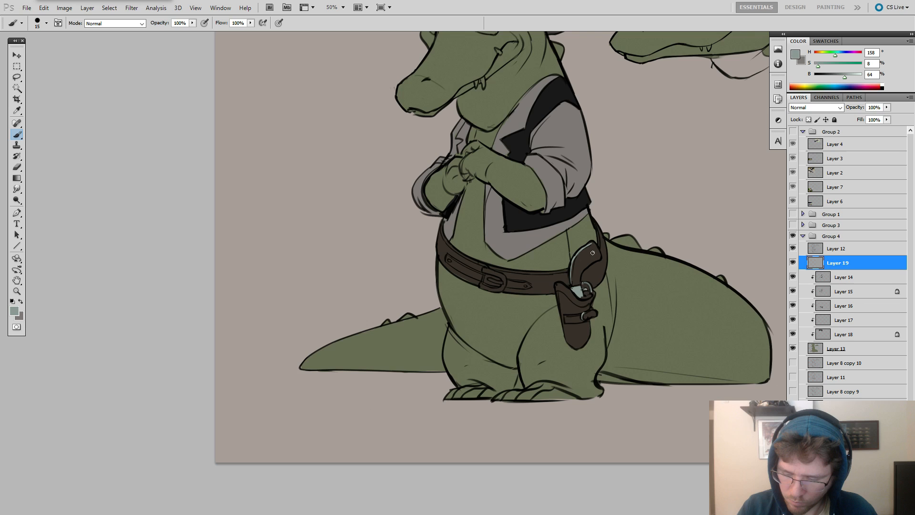
left_click_drag(616, 230, 628, 256)
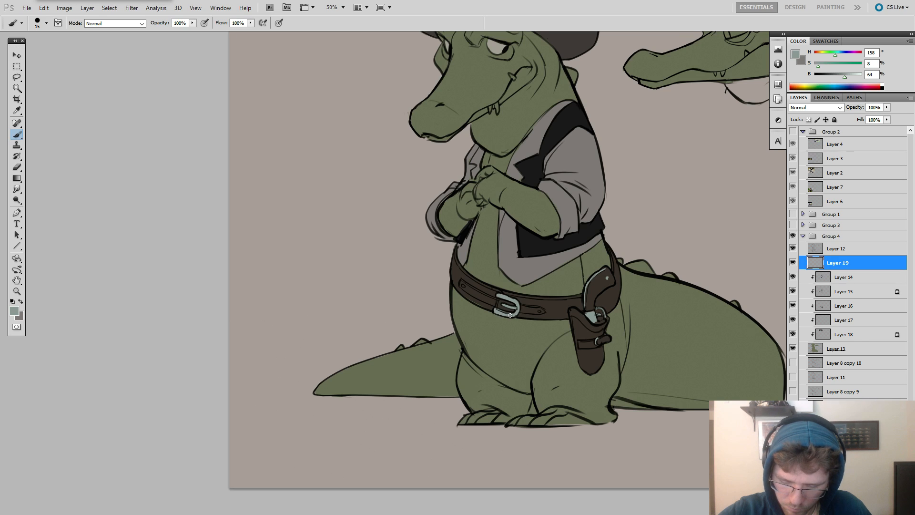
Clip Layer 19 to the layers beneath it, compare the clothing layers on and off, and lower its opacity to 70%.
key("ctrl+minus")
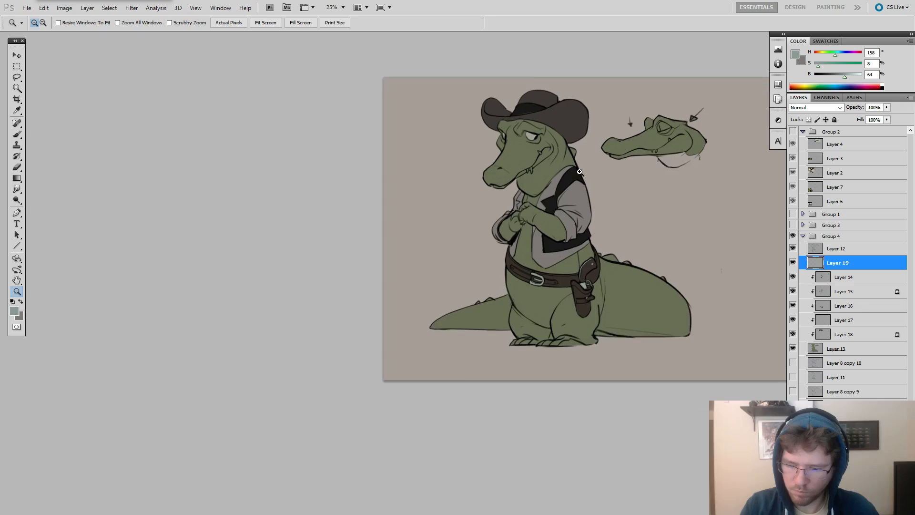
left_click(813, 269, "alt")
left_click(792, 291)
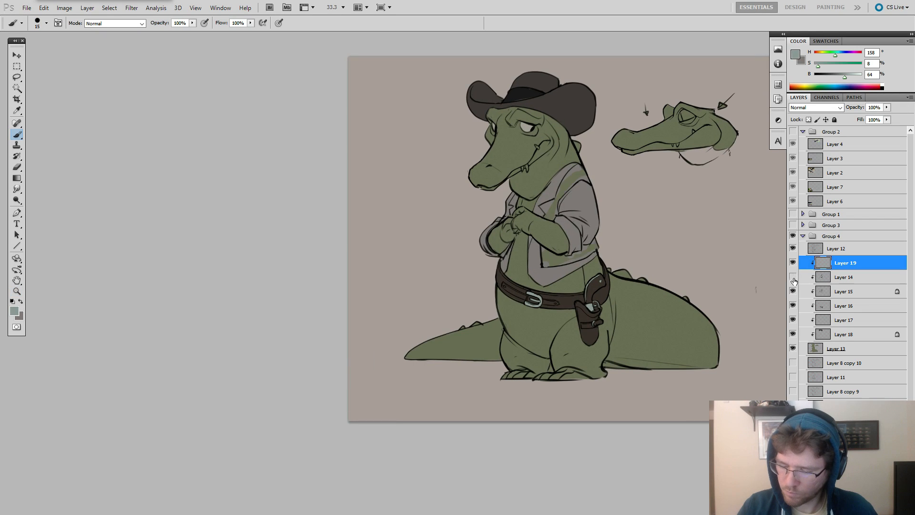
left_click(792, 290)
left_click(792, 290)
left_click(792, 290)
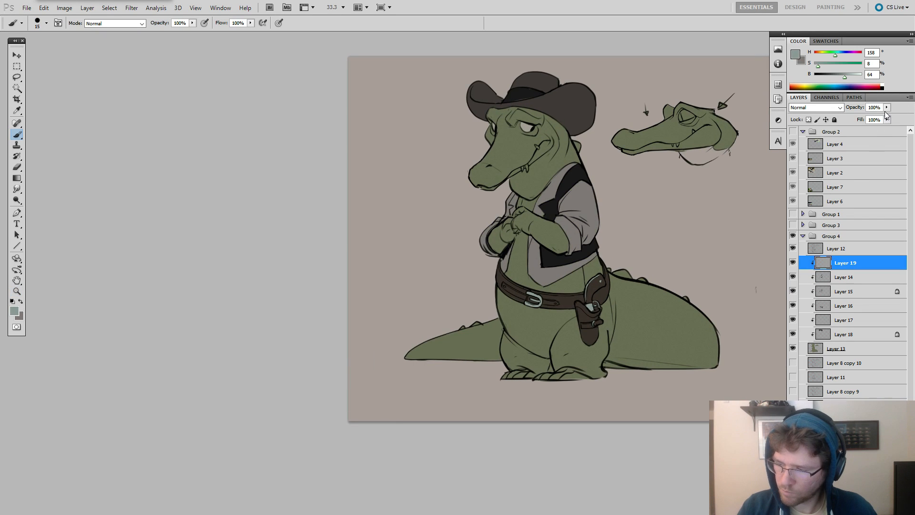
mouse_move(884, 108)
left_mouse_down()
mouse_move(864, 117)
mouse_move(871, 122)
left_mouse_up()
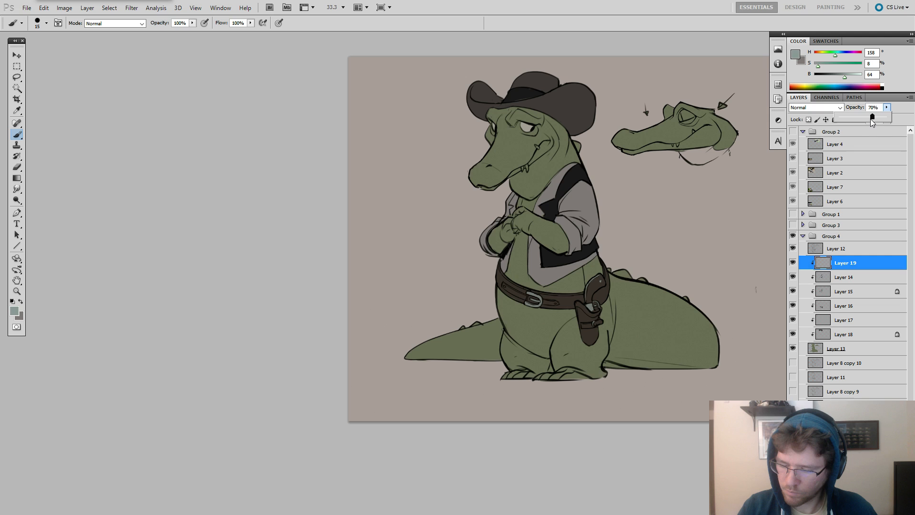
Find the eye colour layer, Layer 17, and paint the teeth on it in the eye's pale grey, H 47, S 8, B 67.
left_click(792, 296)
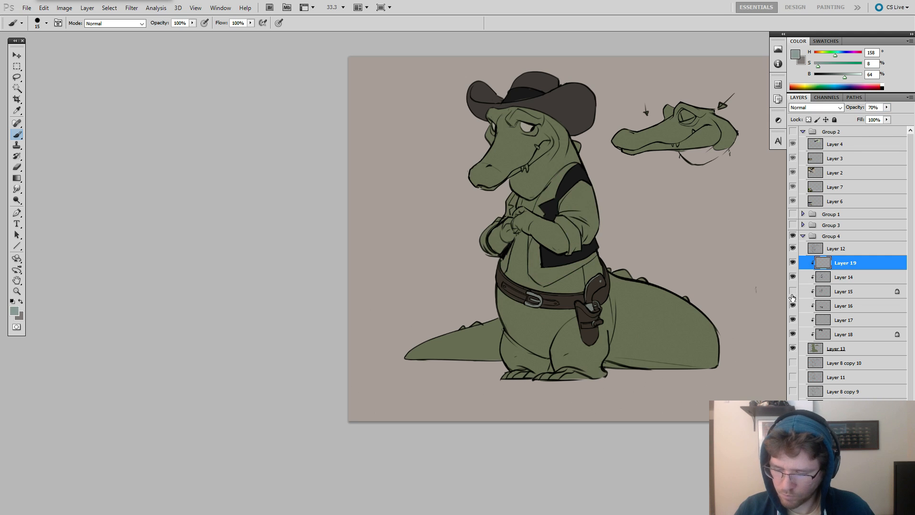
left_click(793, 295)
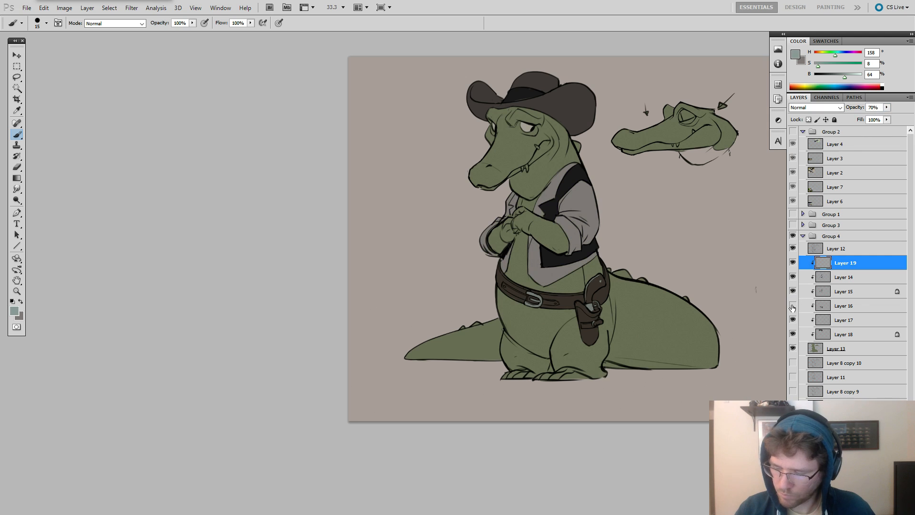
left_click(792, 308)
left_click(793, 321)
left_click(804, 322)
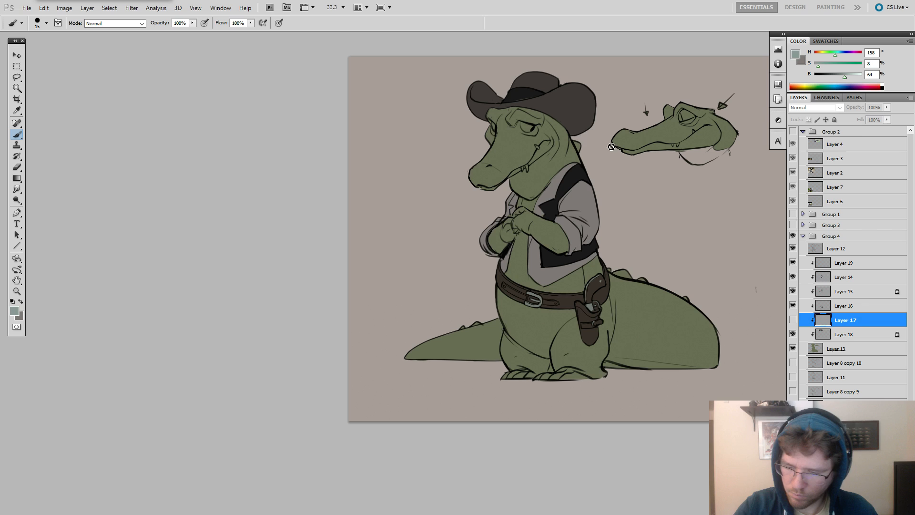
left_click(792, 320)
left_click(526, 124, "alt")
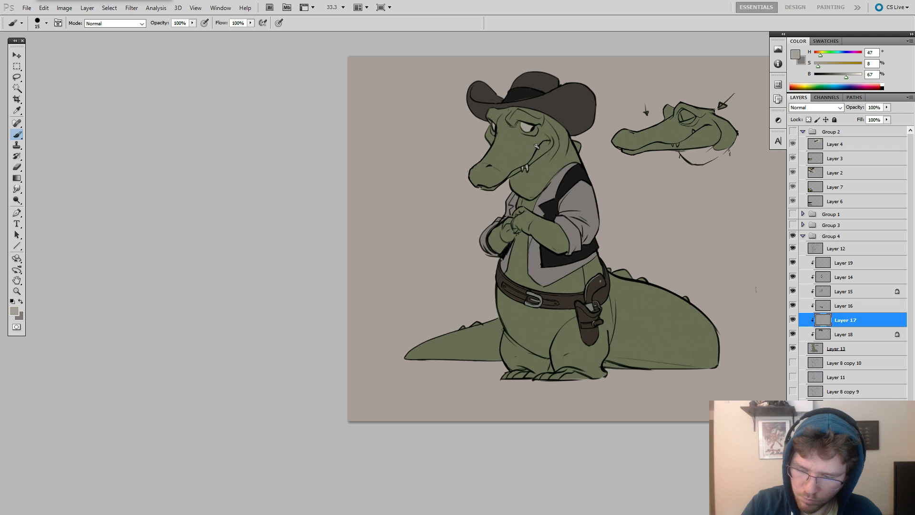
Lock Layer 13's transparent pixels and shade the head, back and tail in dark olive, H 54, S 21, B 29, with a soft size 575 brush.
left_click_drag(605, 190, 601, 189)
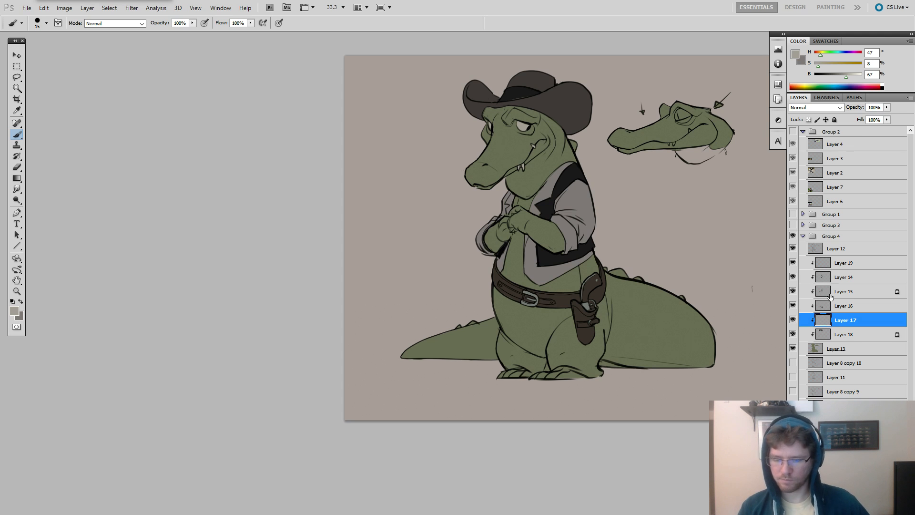
left_click(824, 347)
right_click(589, 177)
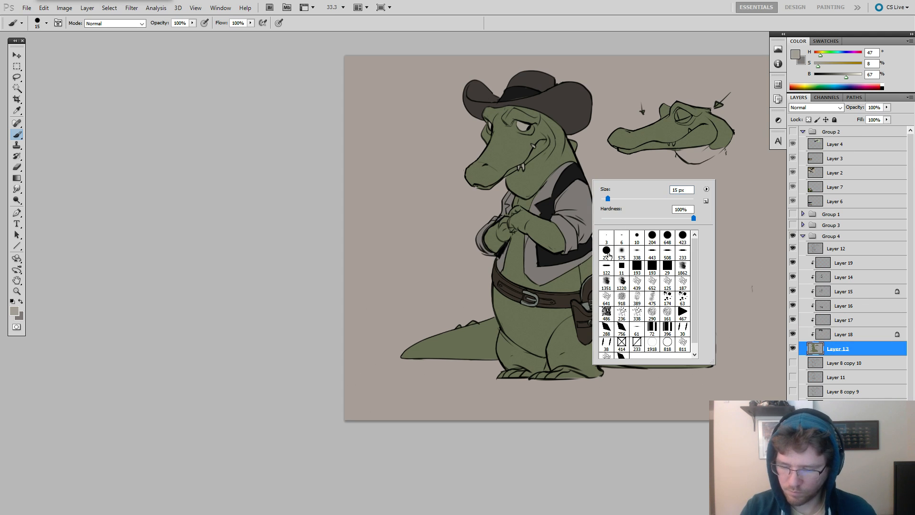
left_click(611, 253)
left_click(564, 155, "alt")
left_click(827, 75)
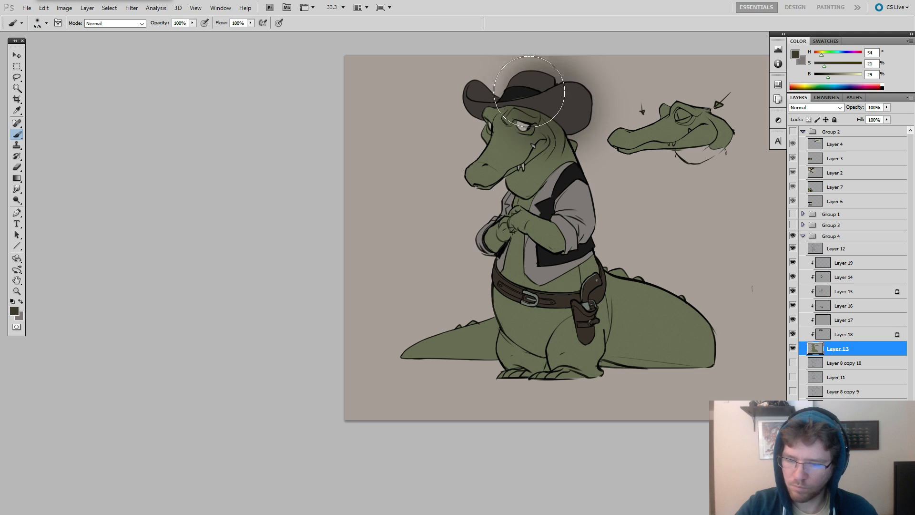
left_click(807, 119)
mouse_move(505, 100)
left_mouse_down()
mouse_move(564, 125)
mouse_move(653, 277)
mouse_move(661, 269)
mouse_move(725, 310)
mouse_move(739, 333)
mouse_move(721, 369)
mouse_move(706, 350)
mouse_move(633, 347)
mouse_move(576, 284)
mouse_move(530, 141)
mouse_move(492, 133)
mouse_move(406, 358)
left_mouse_up()
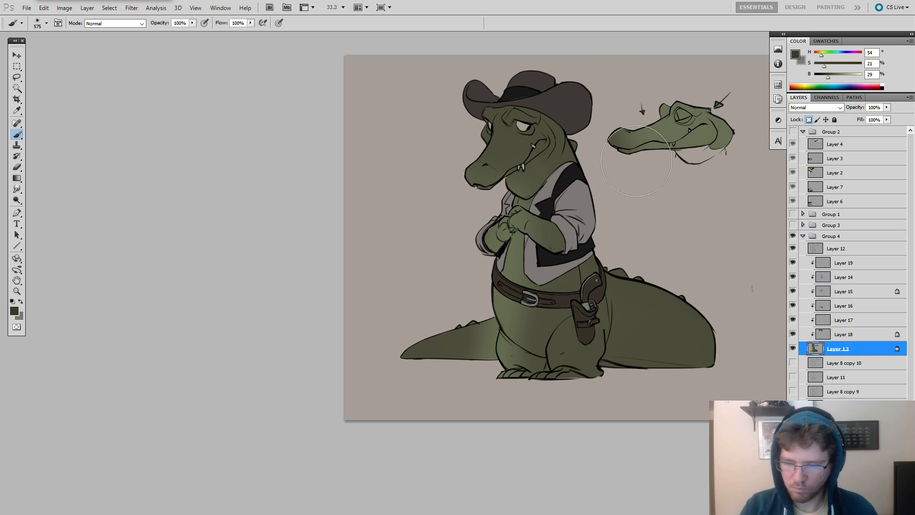
Paint the lower jaw and throat on Layer 13 in pale tan, H 47, S 13, B 68, using a flat brush at size 81 and larger.
mouse_move(839, 78)
left_mouse_down()
mouse_move(846, 77)
mouse_move(820, 56)
left_mouse_up()
mouse_move(548, 180)
left_mouse_down()
mouse_move(521, 182)
mouse_move(526, 175)
mouse_move(520, 188)
mouse_move(540, 170)
mouse_move(536, 177)
mouse_move(600, 188)
mouse_move(551, 145)
mouse_move(509, 180)
mouse_move(544, 159)
left_mouse_up()
key("ctrl+z")
right_click(546, 164)
left_click(592, 243)
left_click(600, 186)
left_click(552, 154)
mouse_move(542, 161)
left_mouse_down()
mouse_move(512, 190)
mouse_move(519, 181)
mouse_move(543, 191)
mouse_move(519, 181)
mouse_move(529, 184)
mouse_move(537, 137)
mouse_move(544, 186)
left_mouse_up()
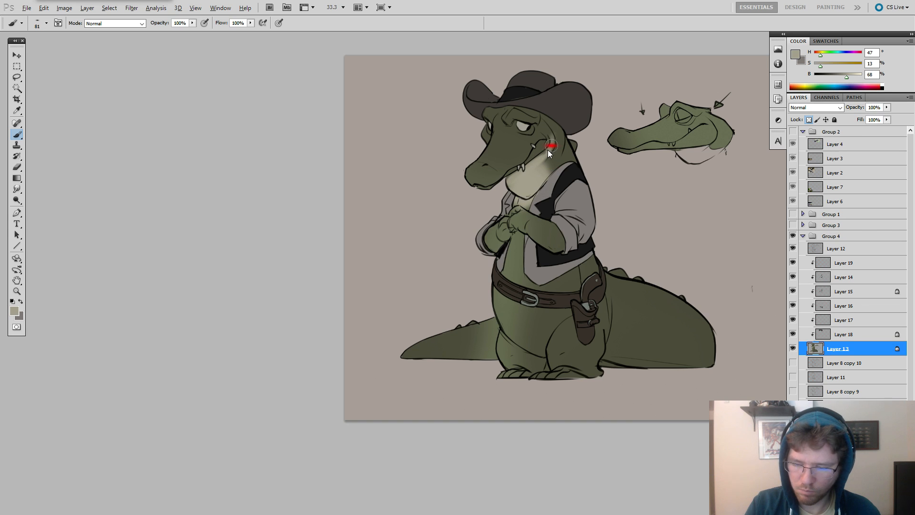
left_click_drag(551, 146, 539, 156)
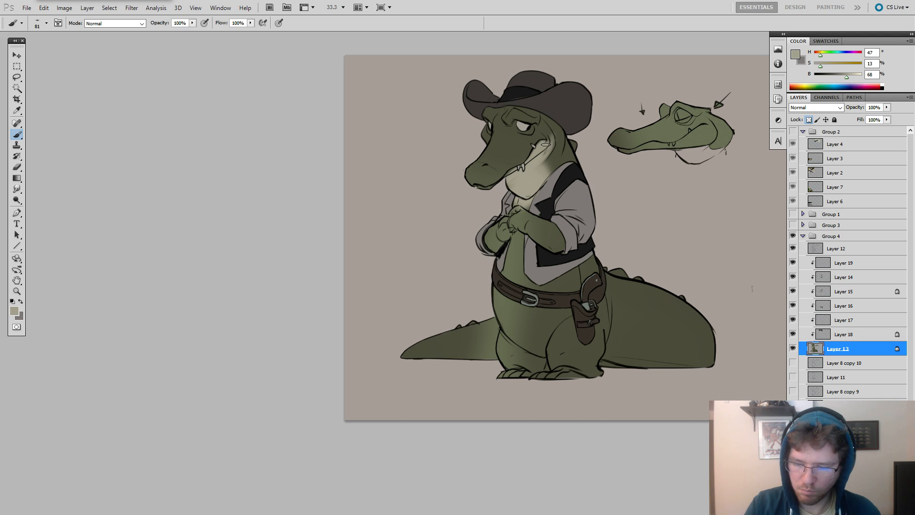
mouse_move(545, 157)
left_mouse_down()
mouse_move(553, 162)
mouse_move(539, 187)
left_mouse_up()
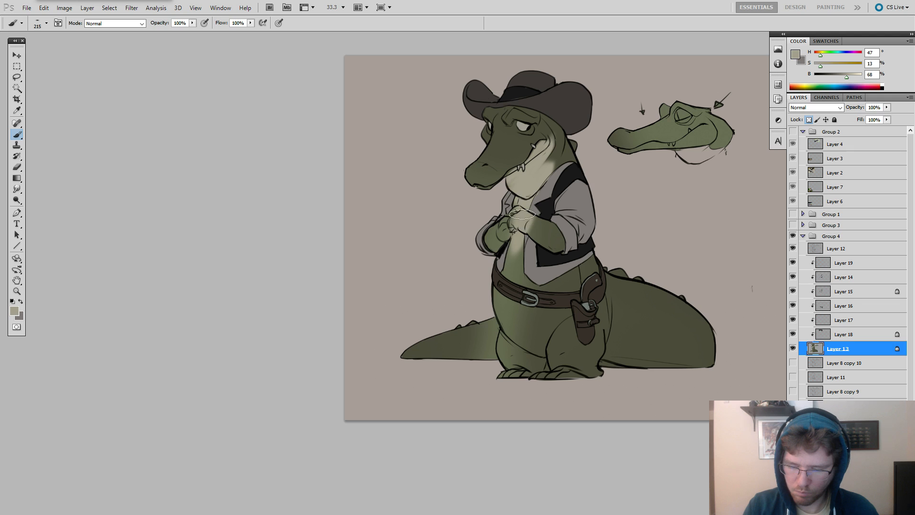
Paint the chest, hands and belly on Layer 13 in the same pale tan, varying the flat brush between sizes 373 and 186.
key("e")
key("b")
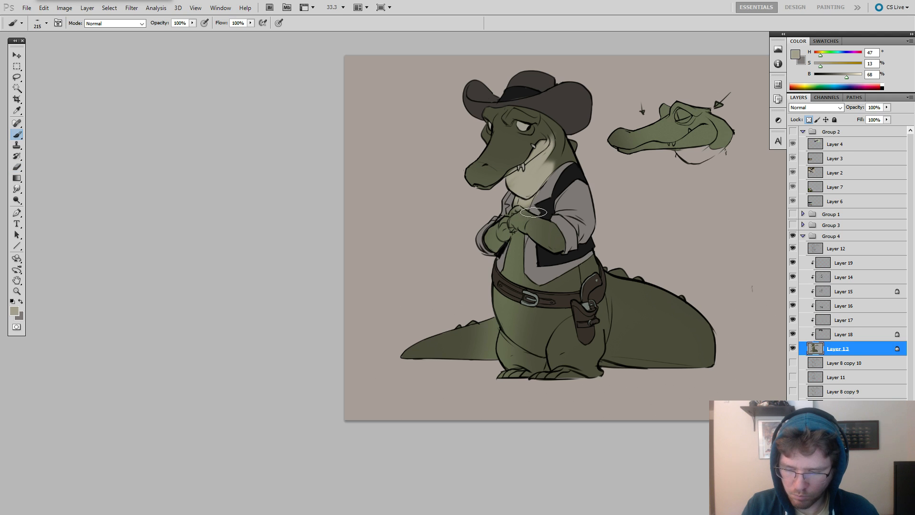
mouse_move(524, 205)
left_mouse_down()
mouse_move(526, 224)
mouse_move(515, 262)
left_mouse_up()
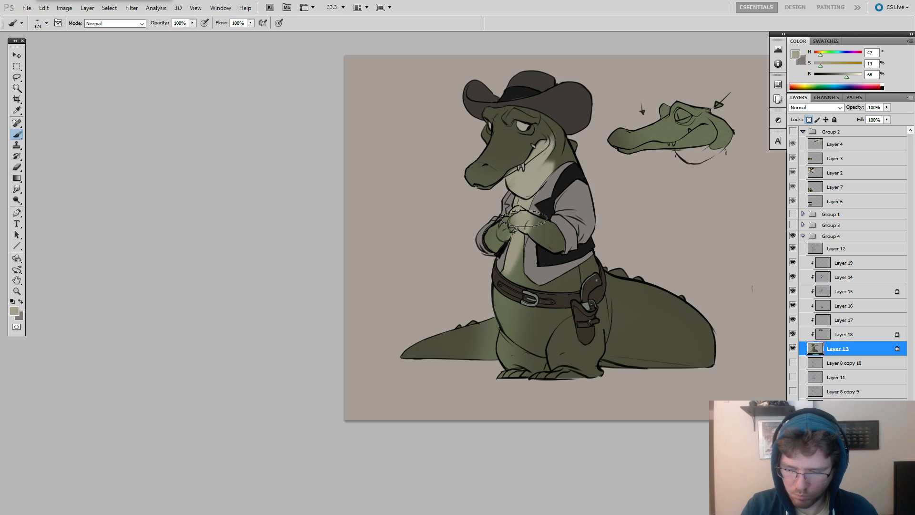
mouse_move(524, 219)
left_mouse_down()
mouse_move(515, 271)
mouse_move(530, 295)
mouse_move(538, 260)
mouse_move(549, 307)
left_mouse_up()
left_click_drag(562, 272, 539, 284)
mouse_move(553, 282)
left_mouse_down()
mouse_move(553, 315)
mouse_move(564, 312)
mouse_move(577, 279)
mouse_move(542, 315)
left_mouse_up()
mouse_move(547, 308)
left_mouse_down()
mouse_move(554, 314)
mouse_move(541, 311)
left_mouse_up()
mouse_move(555, 309)
left_mouse_down()
mouse_move(572, 309)
mouse_move(548, 350)
mouse_move(524, 317)
mouse_move(517, 324)
mouse_move(527, 331)
mouse_move(531, 323)
left_mouse_up()
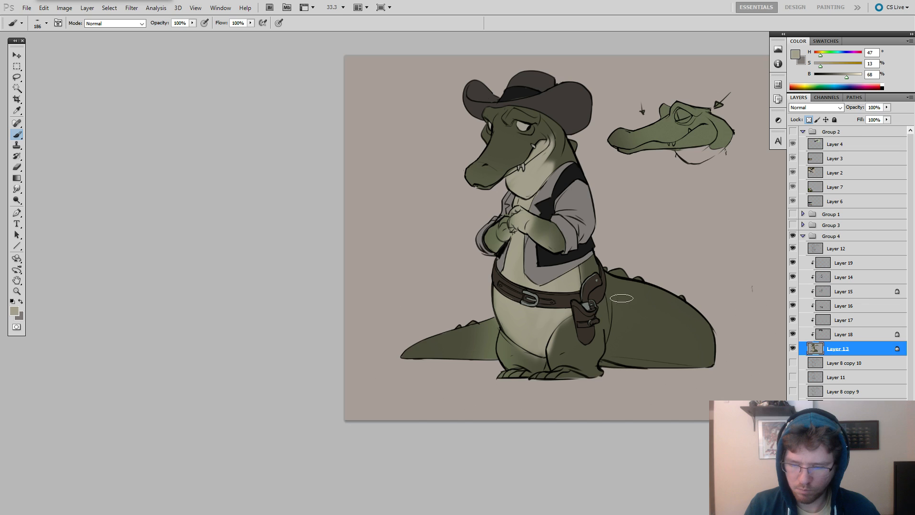
Lighten the lower leg beneath the belly in pale tan with the brush at size 102, undoing the unwanted strokes.
left_click_drag(593, 306, 625, 291)
left_click_drag(563, 328, 568, 349)
mouse_move(567, 339)
left_mouse_down()
mouse_move(570, 352)
mouse_move(562, 338)
left_mouse_up()
key("ctrl+z")
mouse_move(563, 339)
left_mouse_down()
mouse_move(560, 310)
mouse_move(552, 333)
mouse_move(568, 343)
mouse_move(553, 322)
mouse_move(573, 340)
left_mouse_up()
key("ctrl+z")
key("ctrl+z")
key("ctrl+z")
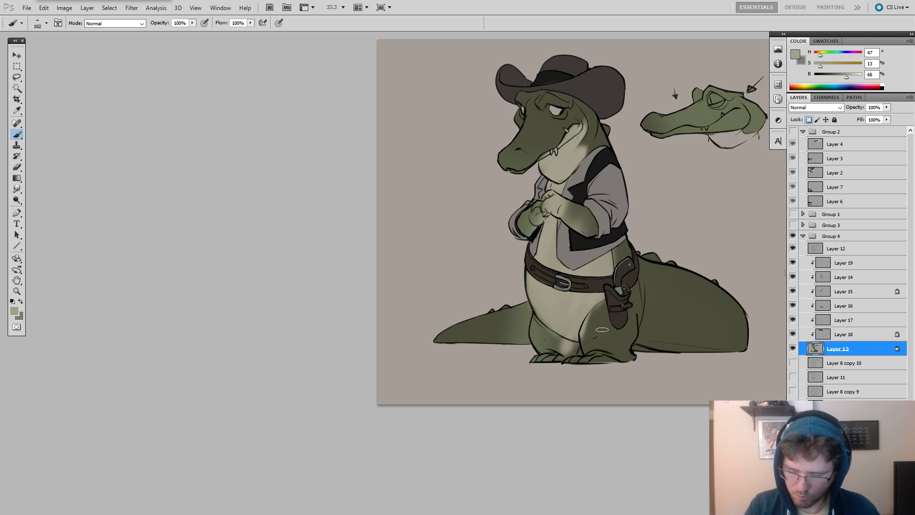
Add a clipped layer above Layer 13 and repaint the lower legs and tail in dark olive, H 63, S 20, B 35.
key("ctrl+alt+shift+n")
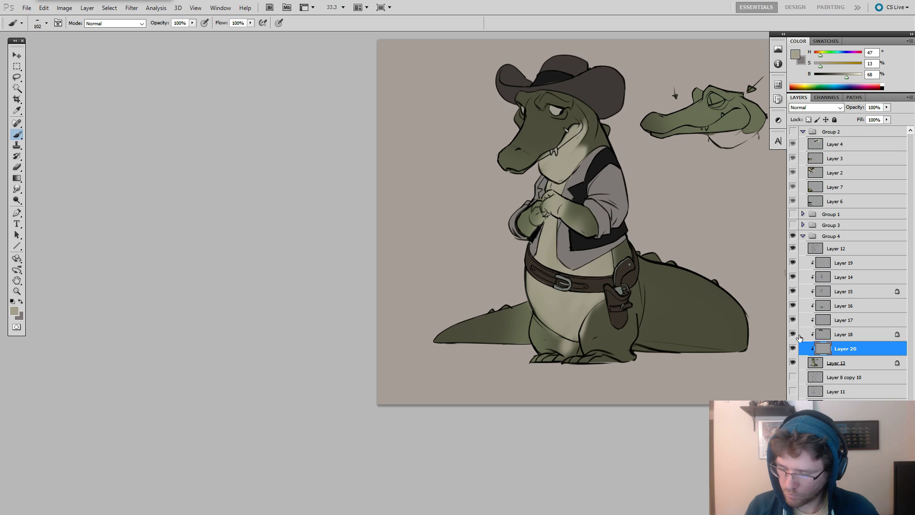
left_click(671, 293, "alt")
left_click_drag(594, 313, 589, 348)
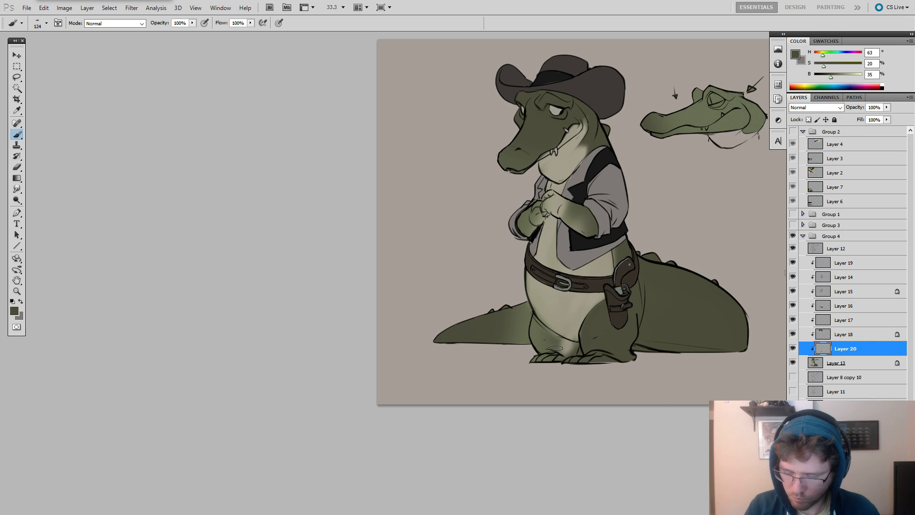
mouse_move(539, 327)
left_mouse_down()
mouse_move(557, 349)
mouse_move(539, 355)
mouse_move(545, 344)
mouse_move(576, 354)
left_mouse_up()
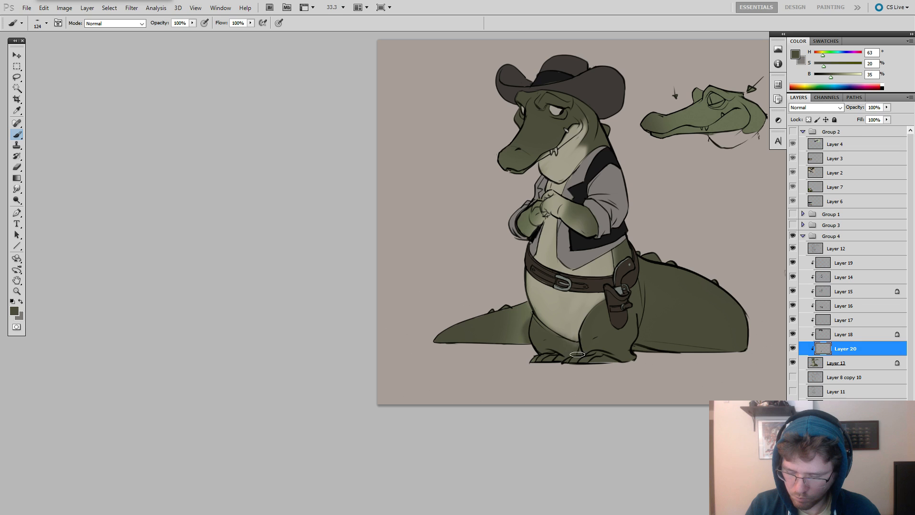
mouse_move(518, 306)
left_mouse_down()
mouse_move(530, 320)
mouse_move(518, 335)
mouse_move(496, 328)
left_mouse_up()
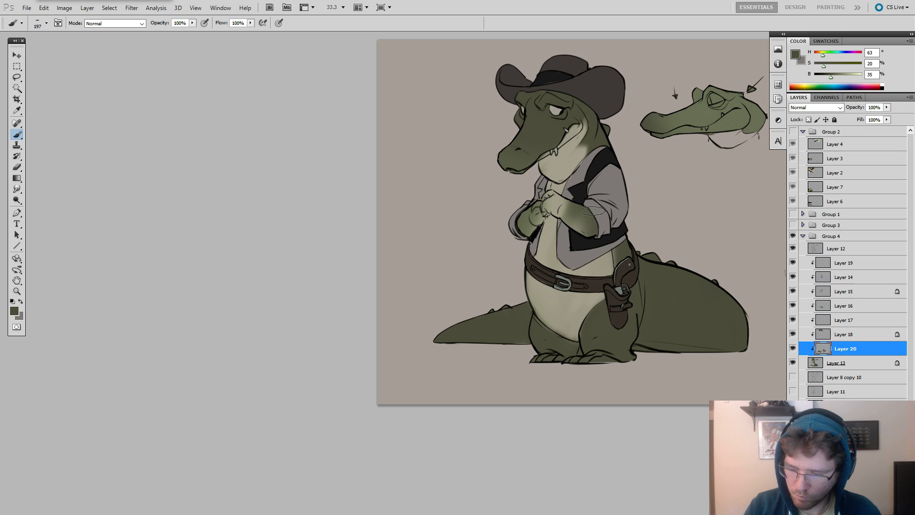
Repaint both hands and forearms on Layer 20 in the same dark olive, using the brush at sizes 50 to 110.
key("bracketleft")
key("bracketleft")
key("bracketleft")
key("bracketleft")
key("bracketleft")
key("bracketleft")
key("bracketleft")
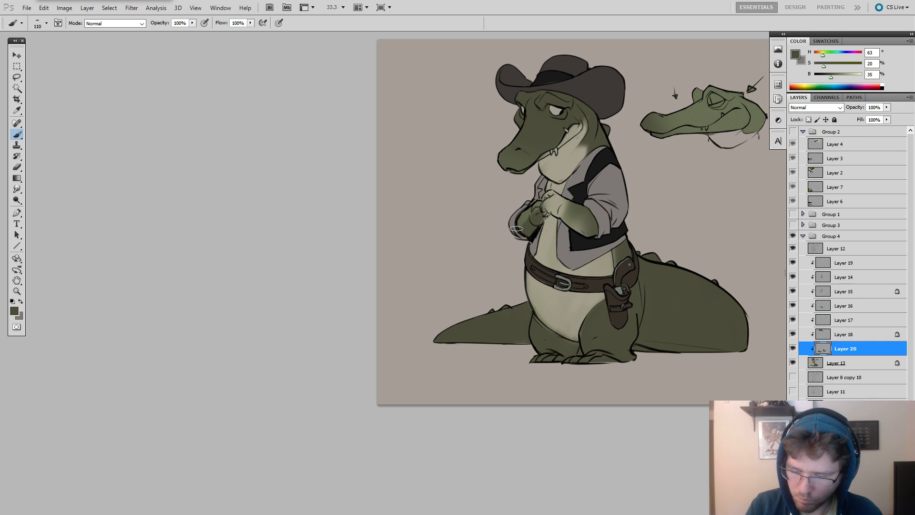
key("alt")
key("bracketleft")
key("bracketleft")
key("bracketleft")
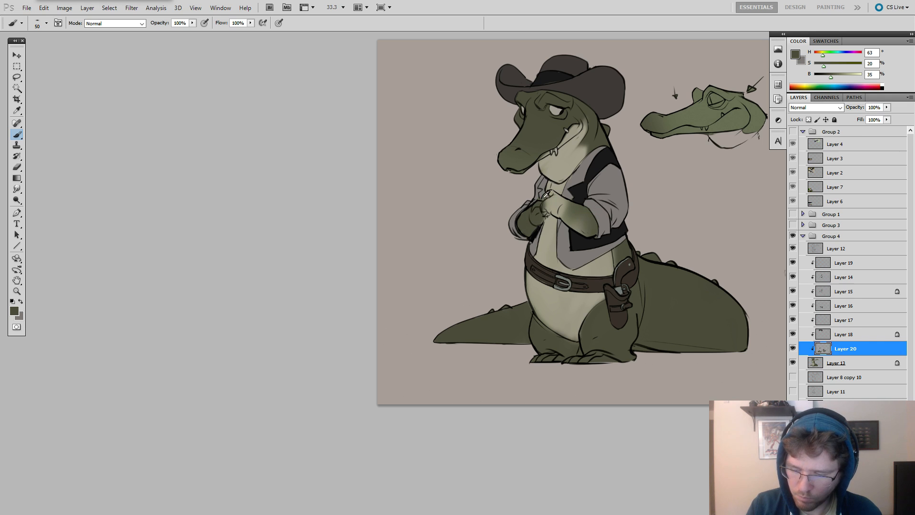
mouse_move(550, 198)
left_mouse_down()
mouse_move(543, 172)
mouse_move(555, 204)
mouse_move(552, 195)
mouse_move(575, 209)
mouse_move(556, 213)
mouse_move(584, 218)
left_mouse_up()
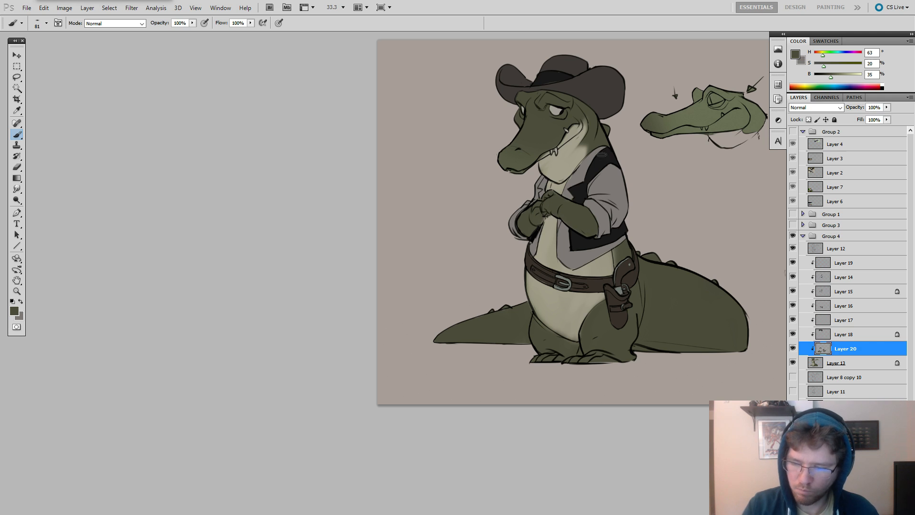
Touch up the back of the neck and the feet in dark olive, enlarging the brush from 141 to 351.
left_click_drag(593, 119, 593, 126)
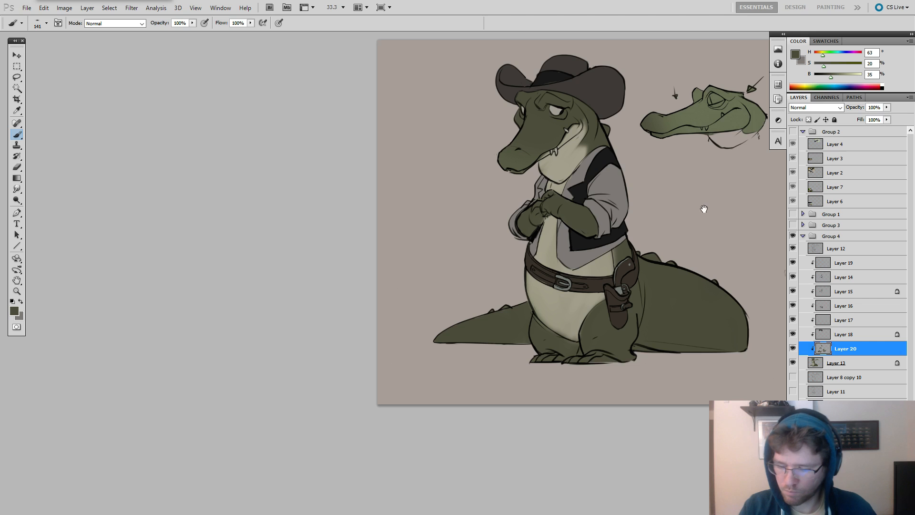
left_click_drag(703, 208, 678, 223)
left_click_drag(630, 337, 647, 337)
left_click_drag(597, 375, 560, 384)
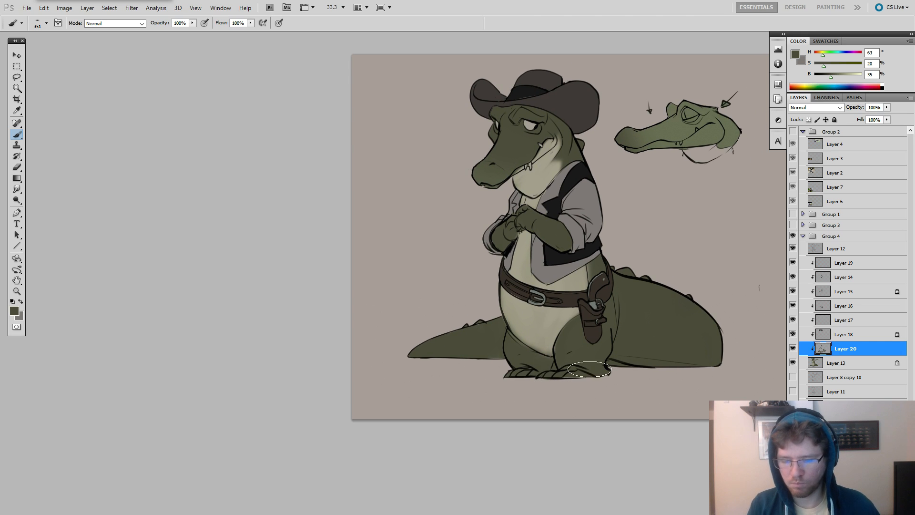
mouse_move(643, 344)
left_mouse_down()
mouse_move(677, 378)
mouse_move(667, 364)
mouse_move(685, 374)
mouse_move(661, 388)
mouse_move(626, 386)
left_mouse_up()
Add a clipped Multiply layer above Layer 19 and choose a pale blue-grey shadow colour, H 194, S 7, B 72.
left_click(824, 261)
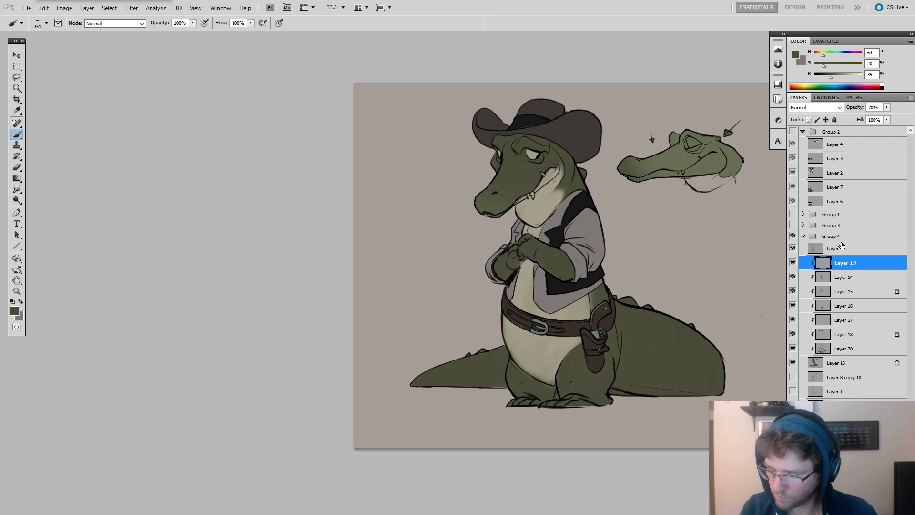
key("ctrl+alt+shift+n")
left_click(813, 108)
left_click(815, 171)
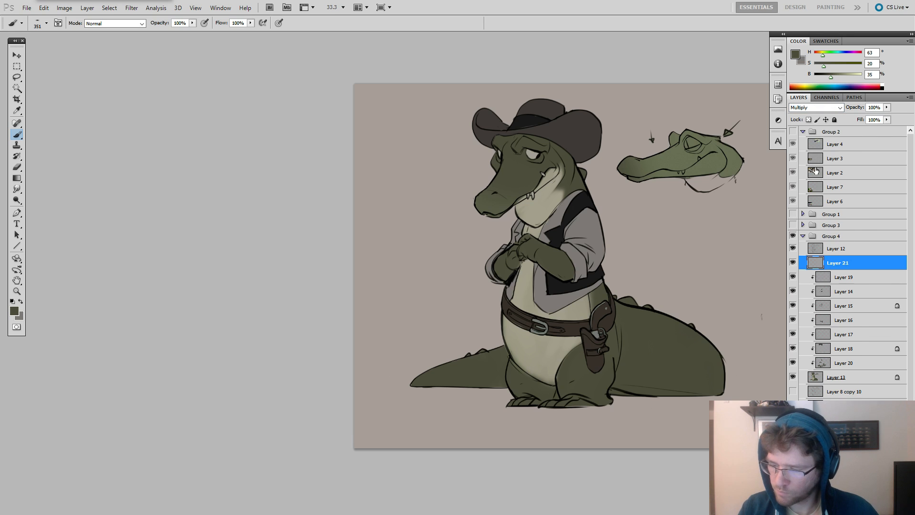
left_click(829, 270, "alt")
left_click(621, 192, "alt")
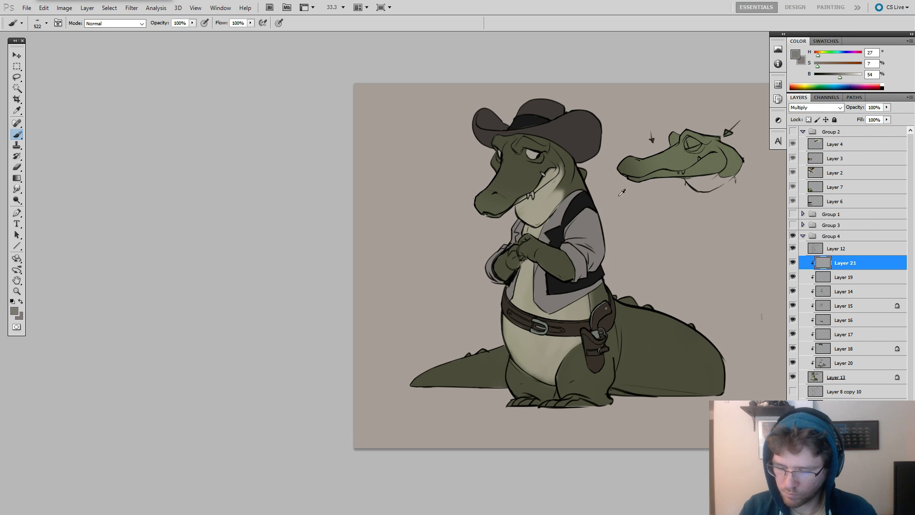
left_click_drag(834, 79, 848, 76)
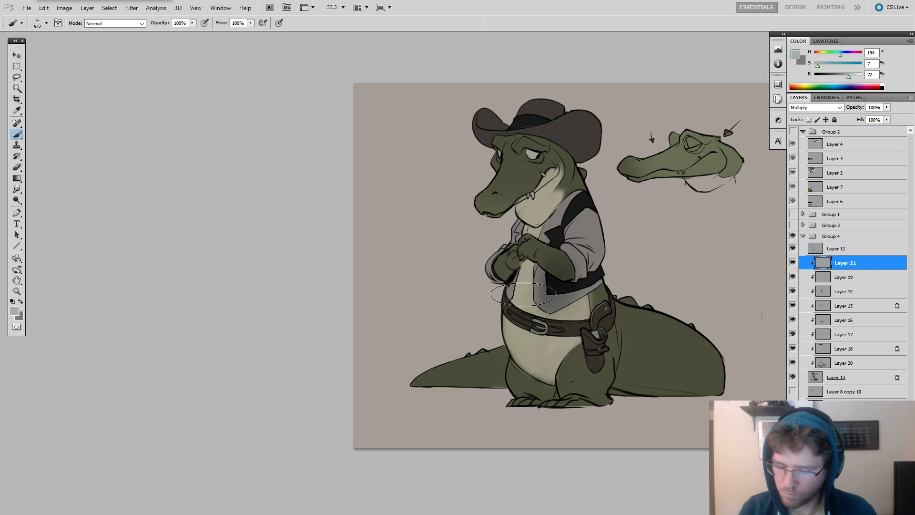
Try shadow strokes across the chest and vest with the flat 443 brush and the angular 756 brush, undoing them.
right_click(589, 235)
left_click(649, 305)
left_click_drag(558, 285, 504, 312)
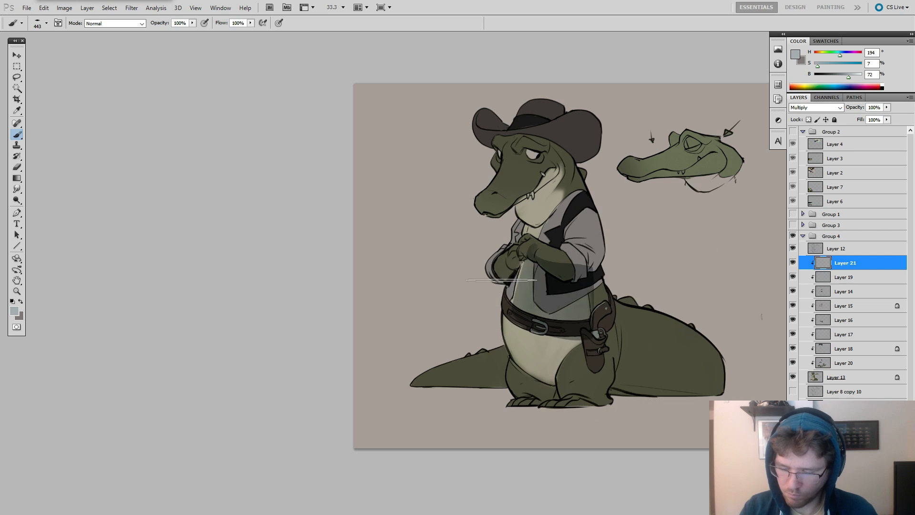
key("ctrl+z")
right_click(570, 240)
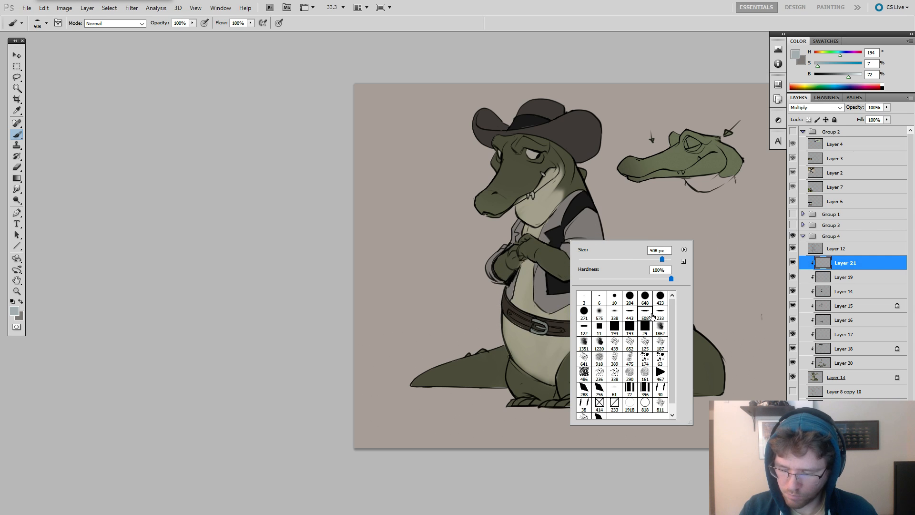
left_click(599, 387)
left_click_drag(539, 264, 538, 303)
key("ctrl+z")
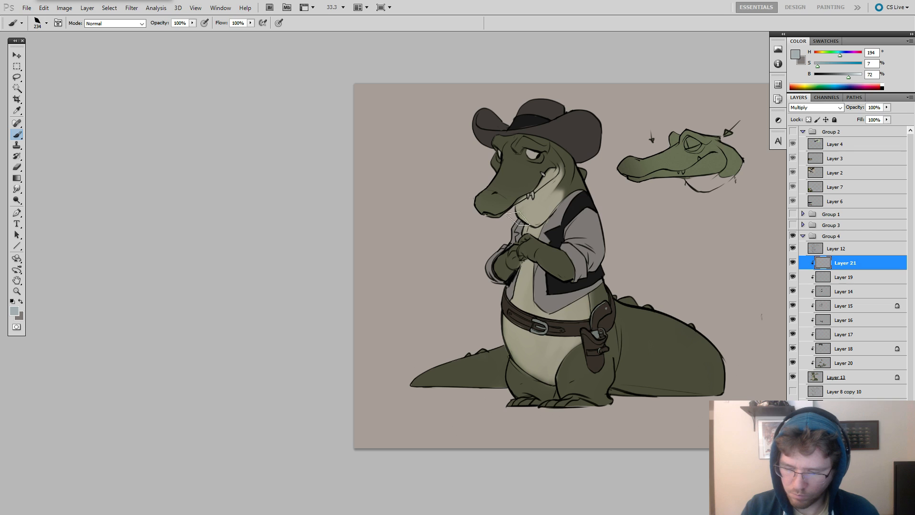
Try a shadow stroke on the throat with the textured 187 brush and undo it.
right_click(545, 191, "alt")
right_click(546, 189)
left_click(623, 293)
left_click(637, 292)
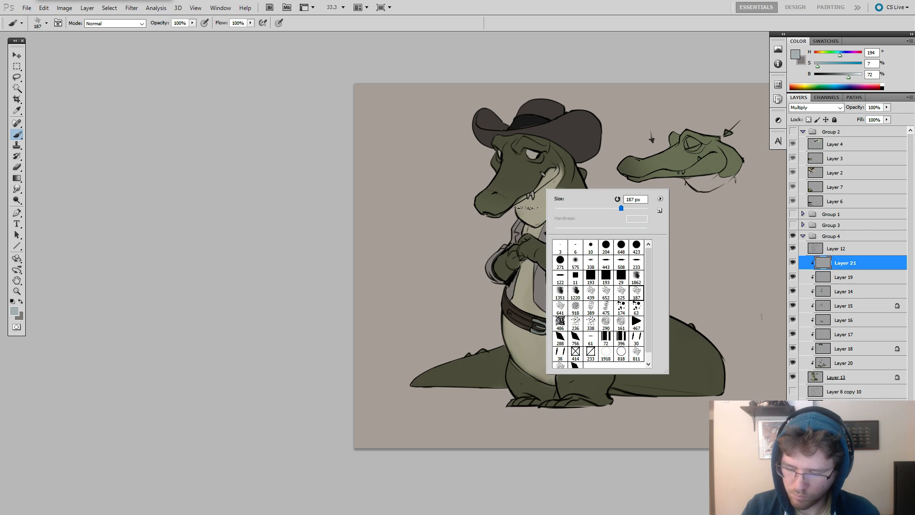
left_click_drag(527, 203, 541, 206)
key("ctrl+z")
right_click(538, 191, "alt")
right_click(552, 188)
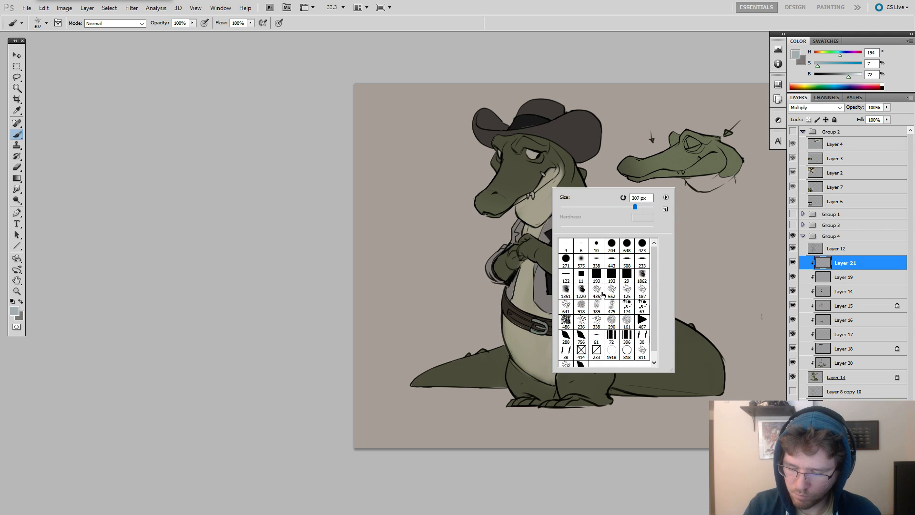
Choose the angular 756 brush and test shadow strokes across the snout at sizes 222 and 292, undoing them.
left_click(582, 335)
right_click(548, 176, "alt")
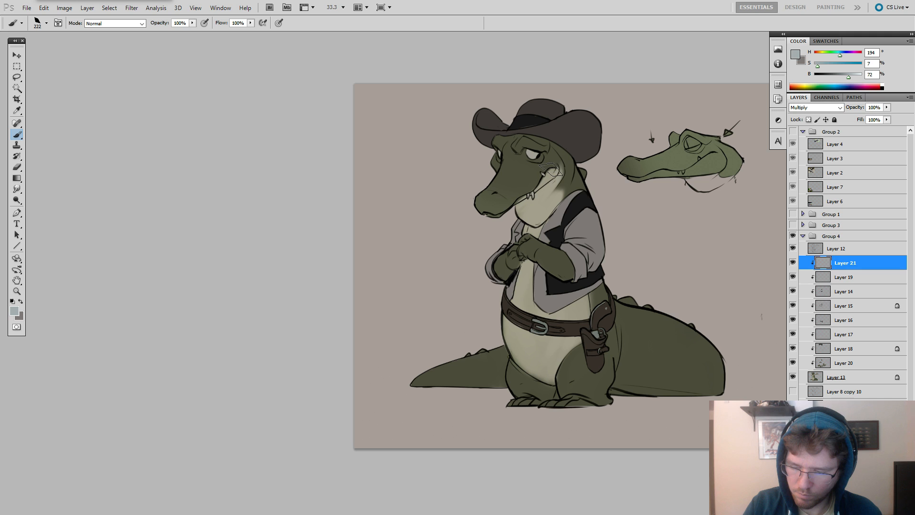
mouse_move(496, 145)
left_mouse_down()
mouse_move(526, 138)
mouse_move(491, 142)
mouse_move(551, 148)
mouse_move(514, 151)
mouse_move(495, 173)
mouse_move(528, 162)
left_mouse_up()
key("ctrl+z")
right_click(498, 170, "alt")
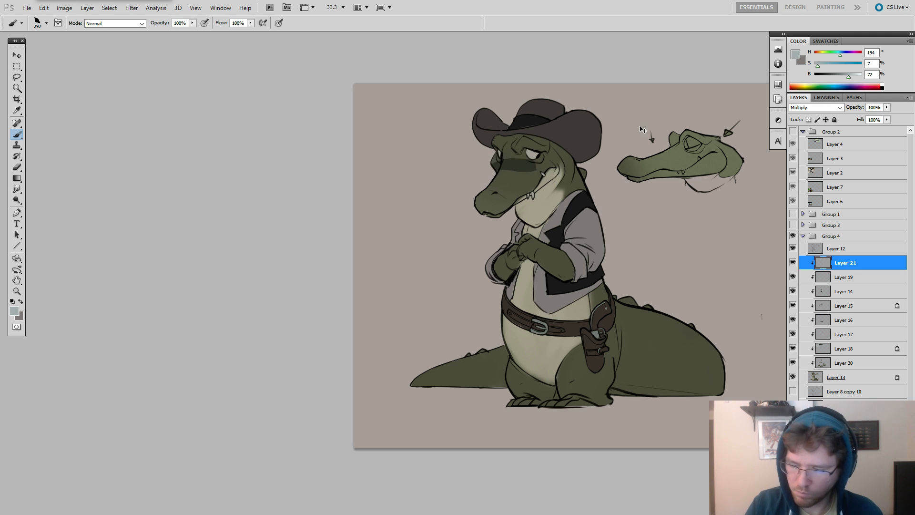
key("ctrl+z")
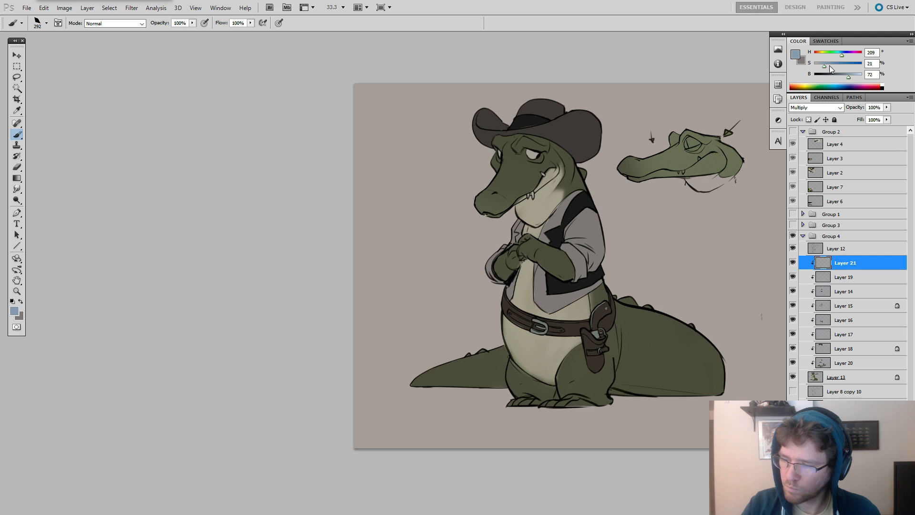
Shade the hat brim, upper head and jaw on Layer 21 in stronger blue, H 209, S 32, B 72, reducing the brush to 180.
mouse_move(504, 168)
left_mouse_down()
mouse_move(528, 165)
mouse_move(528, 180)
mouse_move(488, 165)
mouse_move(506, 151)
mouse_move(480, 136)
mouse_move(472, 116)
mouse_move(475, 137)
mouse_move(547, 144)
mouse_move(556, 137)
mouse_move(488, 136)
mouse_move(556, 135)
mouse_move(580, 152)
mouse_move(551, 149)
mouse_move(562, 174)
mouse_move(571, 171)
mouse_move(539, 206)
mouse_move(521, 207)
left_mouse_up()
key("ctrl+z")
key("ctrl+z")
key("bracketleft")
key("bracketleft")
key("bracketleft")
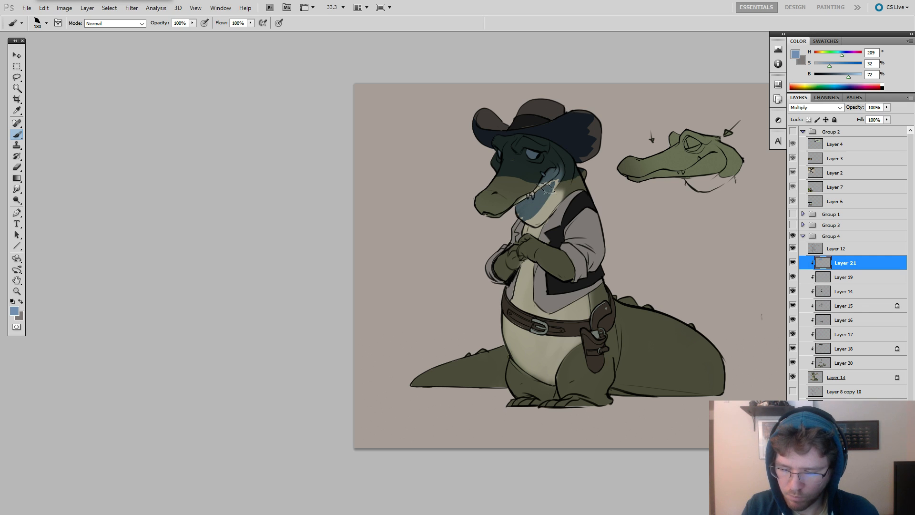
Refine the blue shadow on the throat, muzzle underside and hat brim, alternating the size 180 brush with a size 66 eraser.
mouse_move(525, 216)
left_mouse_down()
mouse_move(529, 209)
mouse_move(522, 217)
left_mouse_up()
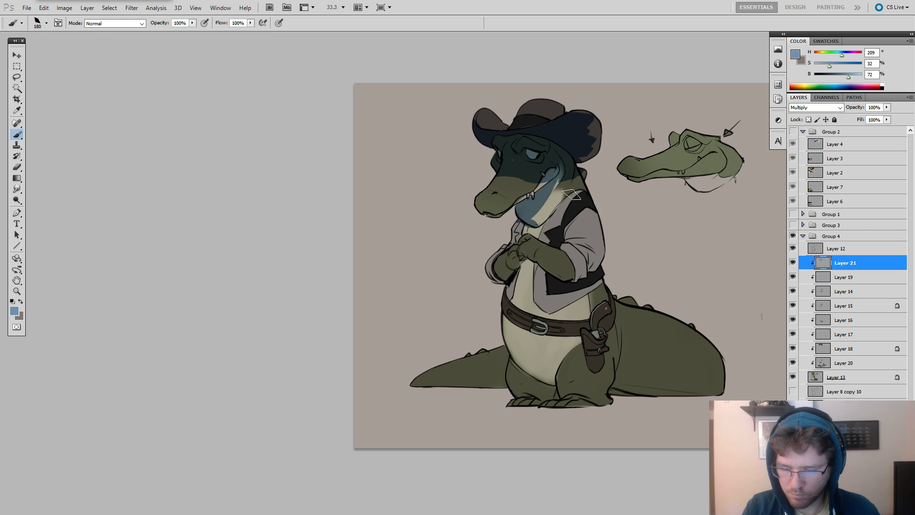
key("e")
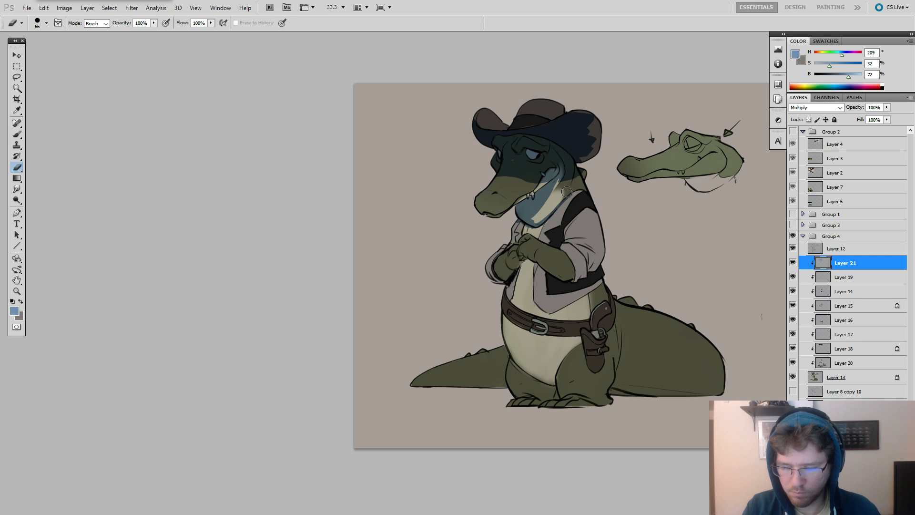
key("b")
key("e")
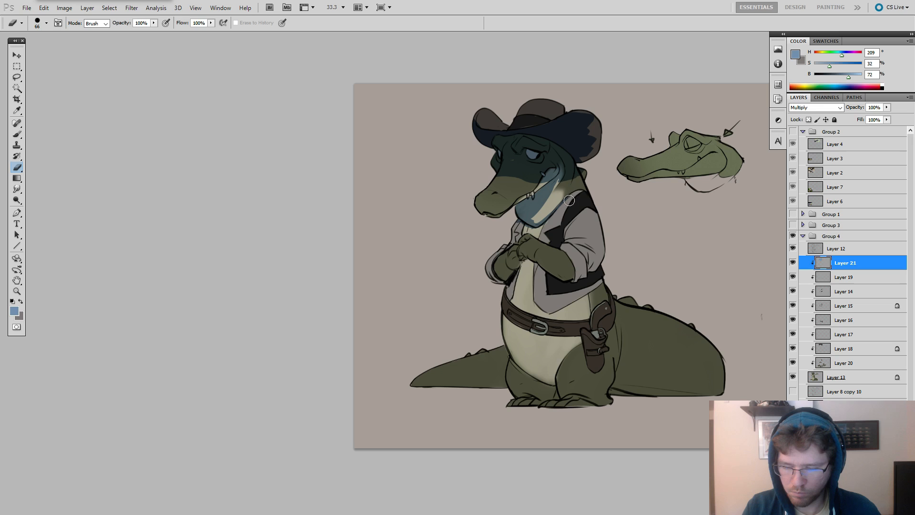
key("b")
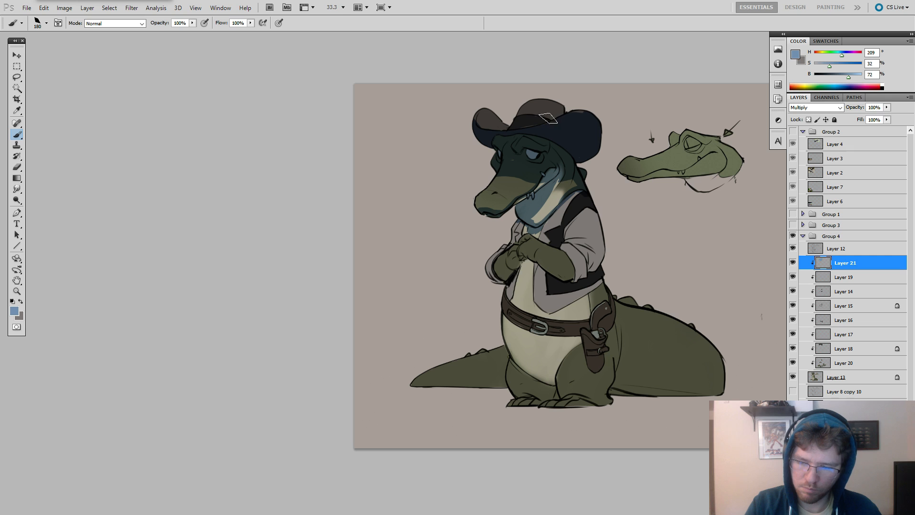
Shade the back edge of the sleeve and vest and the chest beneath the hands in blue with the brush at 107.
left_click_drag(659, 221, 650, 185)
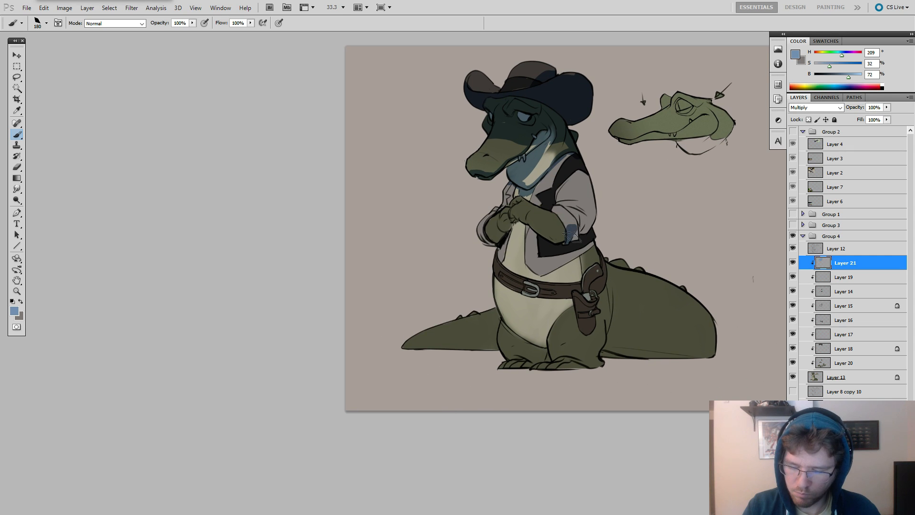
left_click_drag(586, 216, 584, 234)
key("ctrl+z")
left_click_drag(594, 193, 597, 205)
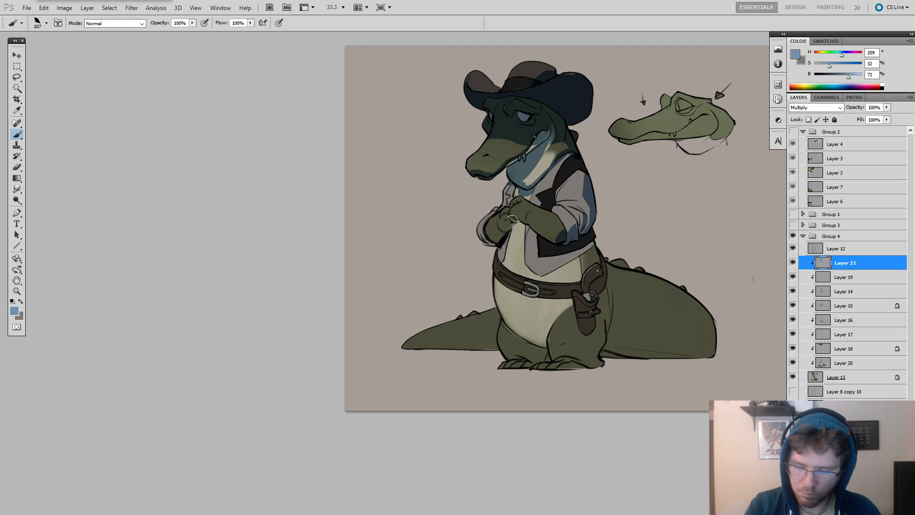
left_click_drag(513, 220, 530, 235)
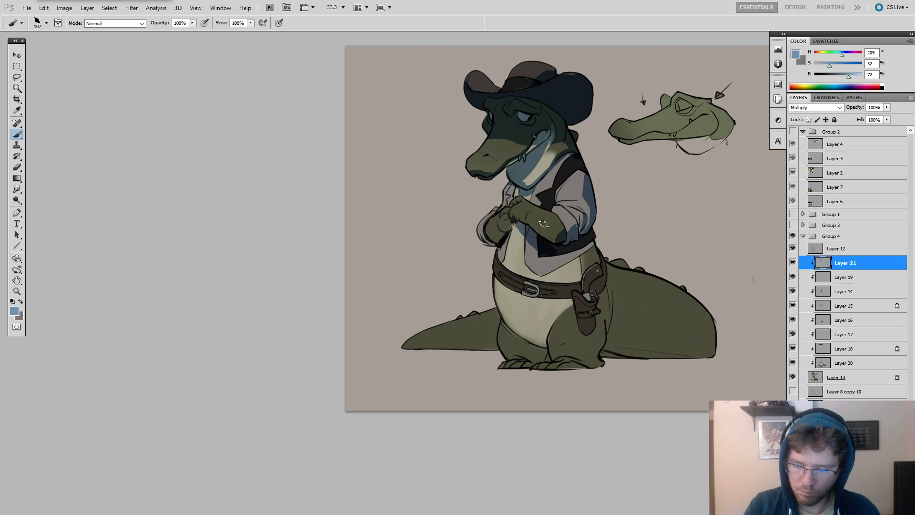
Add blue shadow along the vest's lower edge and the shirt beneath it with the brush at sizes 107 and 172.
left_click_drag(545, 260, 590, 242)
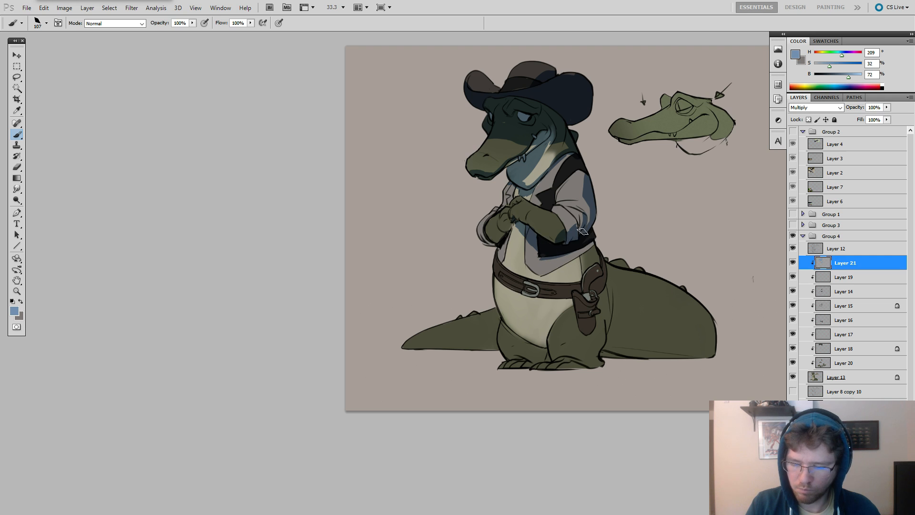
key("bracketright")
key("bracketright")
key("bracketright")
key("bracketright")
key("bracketright")
left_click_drag(556, 259, 584, 247)
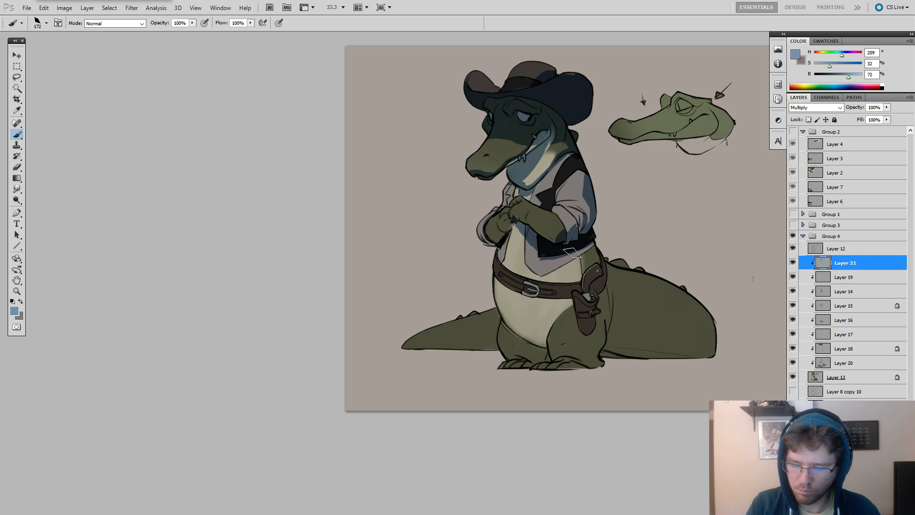
Undo the stroke across the belt area and shade the flank below the vest with a smaller brush.
mouse_move(543, 277)
left_mouse_down()
mouse_move(591, 247)
mouse_move(546, 276)
mouse_move(594, 250)
mouse_move(591, 291)
left_mouse_up()
key("ctrl+z")
key("bracketleft")
key("bracketleft")
key("bracketleft")
key("space")
left_click_drag(632, 259, 652, 274)
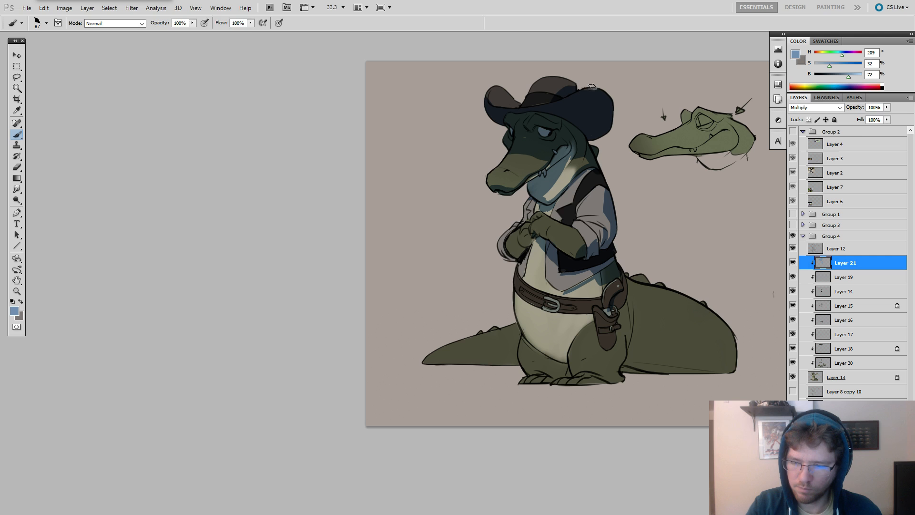
key("e")
key("b")
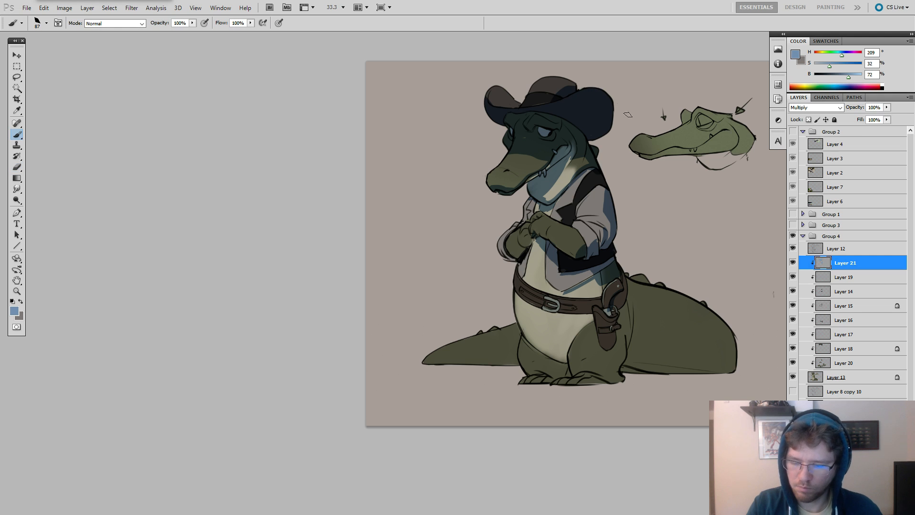
Shade the underside of the belly above the legs in blue with the brush enlarged to 178.
left_click_drag(630, 275, 658, 257)
key("bracketright")
key("bracketright")
key("bracketright")
key("bracketright")
key("bracketright")
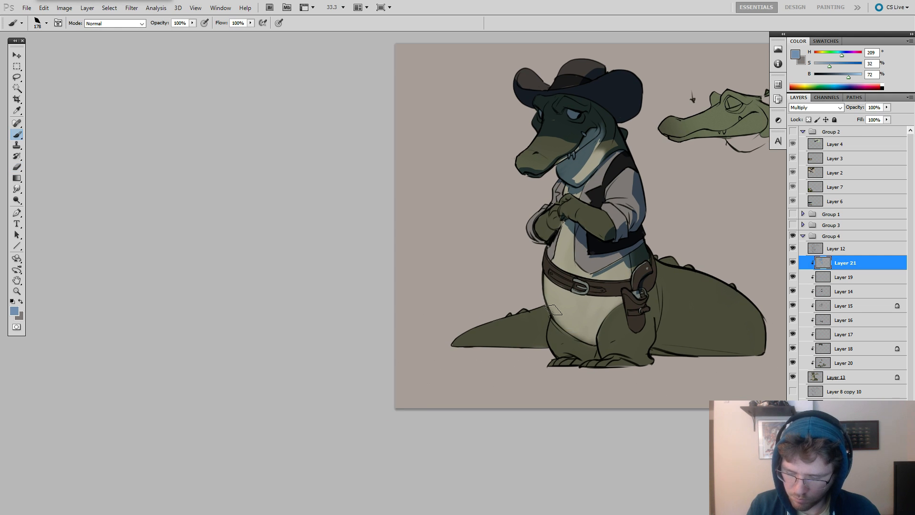
key("ctrl+z")
mouse_move(553, 311)
left_mouse_down()
mouse_move(598, 328)
mouse_move(607, 317)
mouse_move(559, 323)
mouse_move(597, 331)
mouse_move(591, 324)
mouse_move(594, 343)
mouse_move(562, 321)
mouse_move(597, 350)
left_mouse_up()
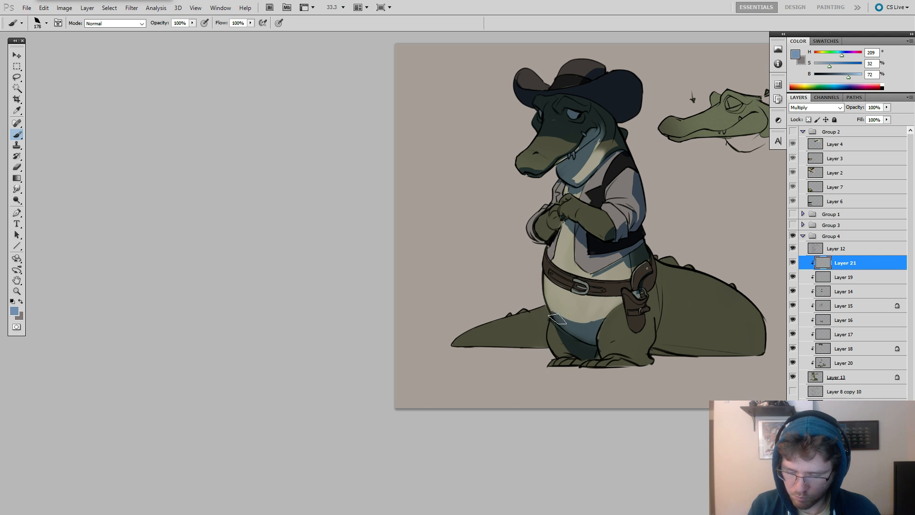
Clean the belly shadow's front edge with the eraser and shade the tail's base behind the holster with the brush at 144.
key("e")
left_click_drag(549, 313, 548, 317)
key("b")
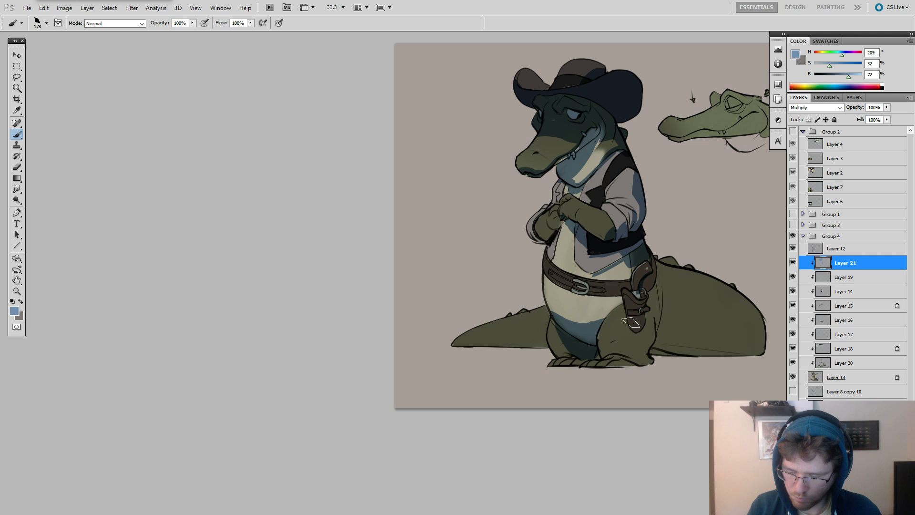
key("bracketleft")
key("bracketleft")
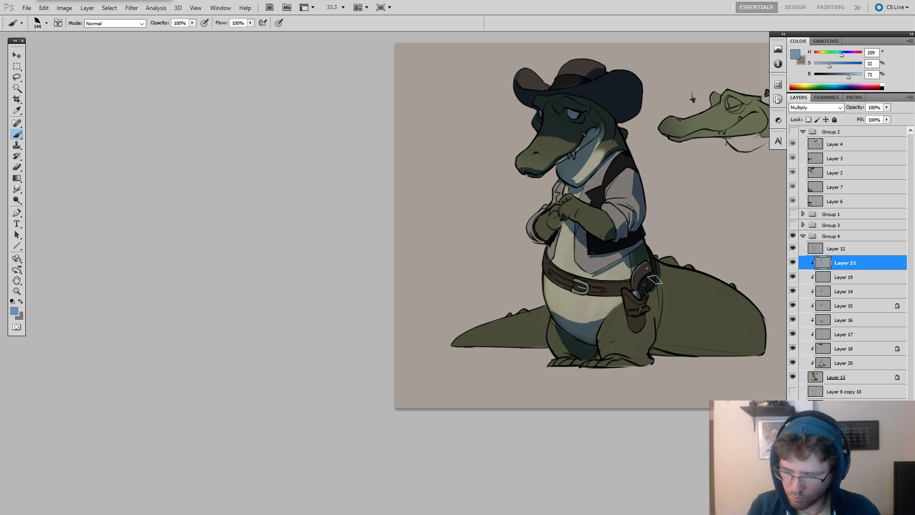
mouse_move(655, 280)
left_mouse_down()
mouse_move(658, 329)
mouse_move(662, 314)
left_mouse_up()
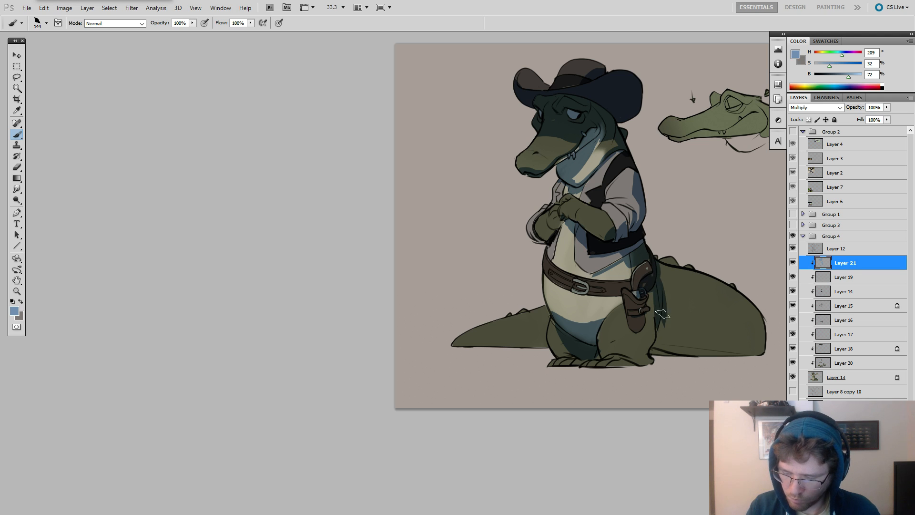
mouse_move(657, 260)
left_mouse_down()
mouse_move(669, 319)
mouse_move(655, 341)
mouse_move(667, 354)
left_mouse_up()
Undo the last stroke and shade the outer bend and underside of the large tail section with the brush at 255.
key("]")
key("]")
key("]")
key("]")
key("]")
key("]")
key("ctrl+z")
mouse_move(749, 313)
left_mouse_down()
mouse_move(722, 362)
mouse_move(759, 328)
mouse_move(753, 348)
mouse_move(758, 337)
mouse_move(681, 366)
mouse_move(716, 353)
left_mouse_up()
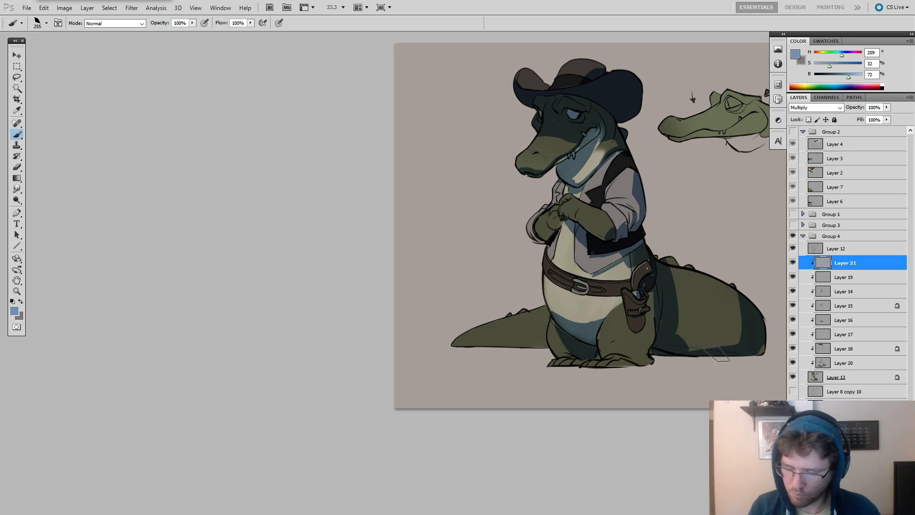
Shade the legs, feet and the far tail section's underside in blue with the brush at 99, trimming the far leg's shadow edge with the eraser.
key("bracketleft")
key("bracketleft")
key("bracketleft")
key("bracketleft")
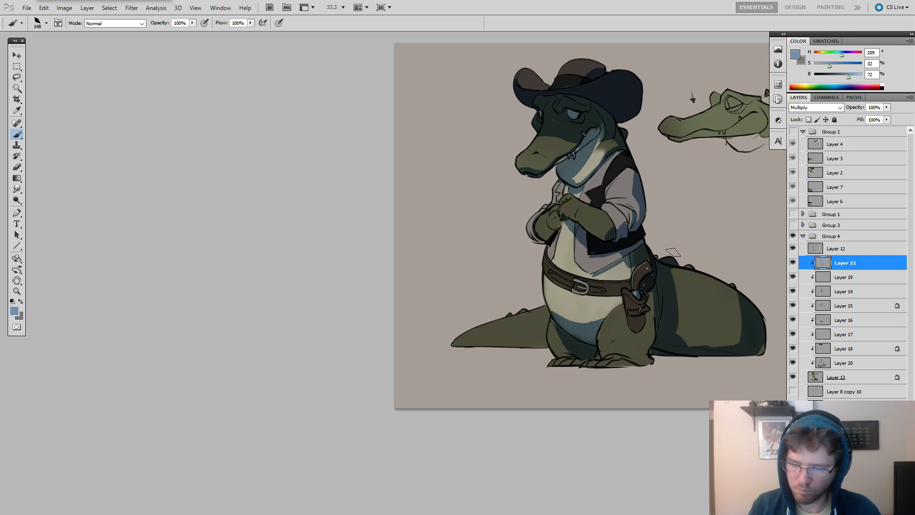
mouse_move(685, 220)
left_mouse_down()
mouse_move(673, 182)
mouse_move(692, 231)
left_mouse_up()
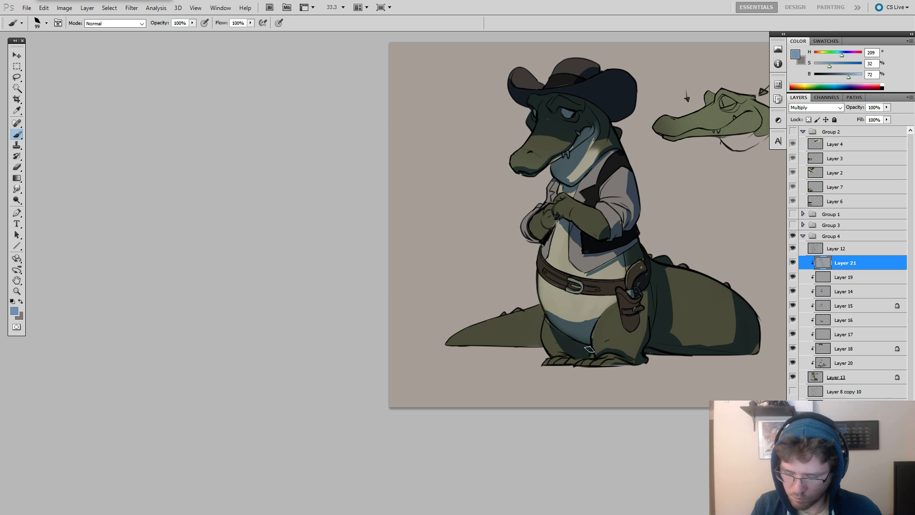
key("e")
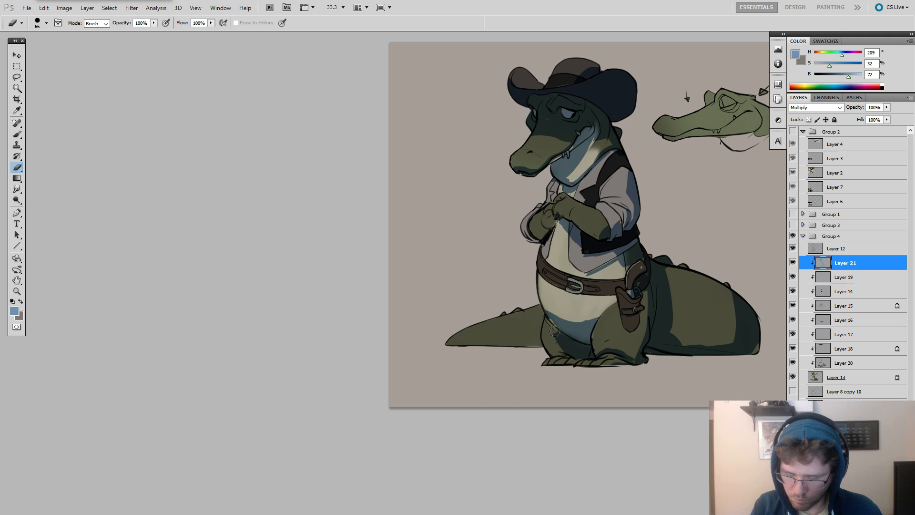
key("b")
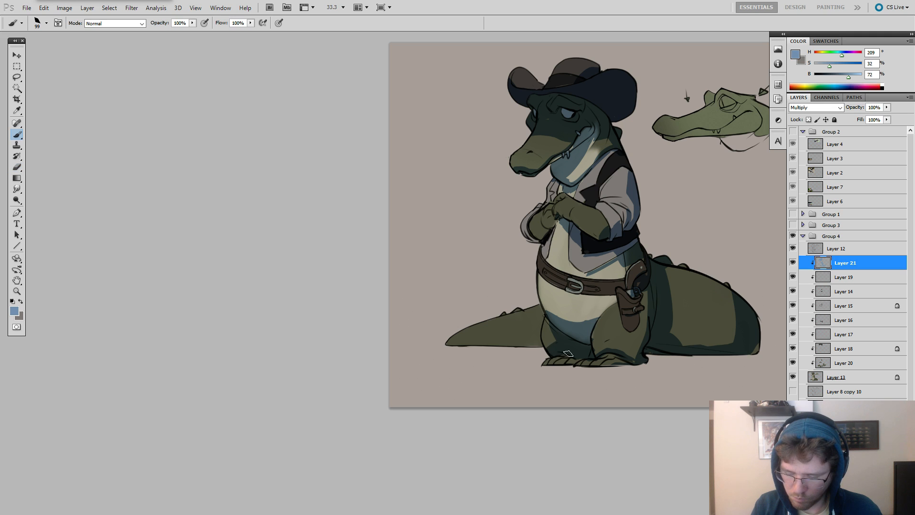
key("e")
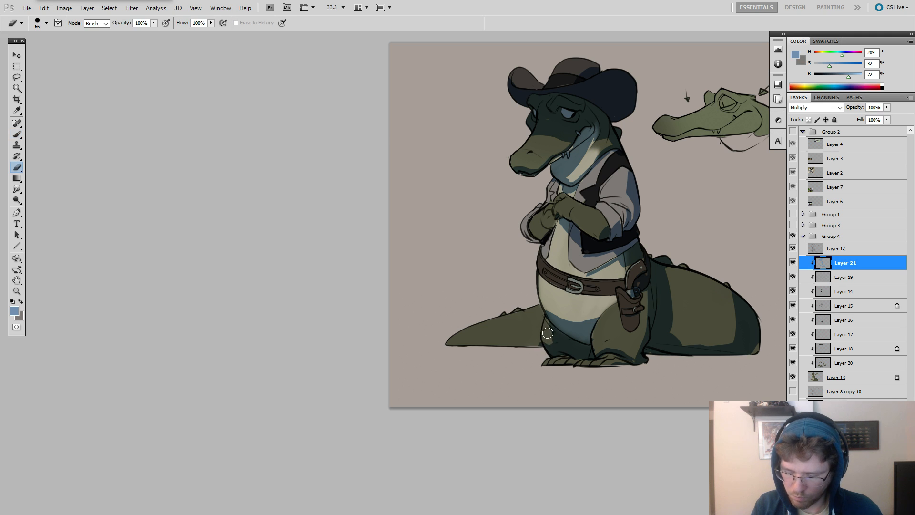
mouse_move(545, 331)
left_mouse_down()
mouse_move(546, 342)
mouse_move(495, 348)
mouse_move(536, 342)
left_mouse_up()
key("b")
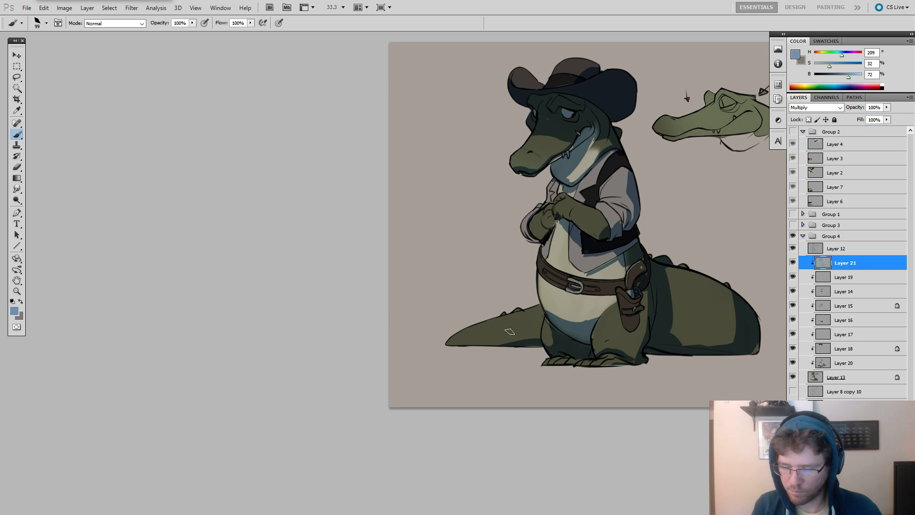
Shade beneath the belt and across the holster and near thigh in blue, refining the shadow edges with the eraser.
left_click_drag(568, 241, 454, 205)
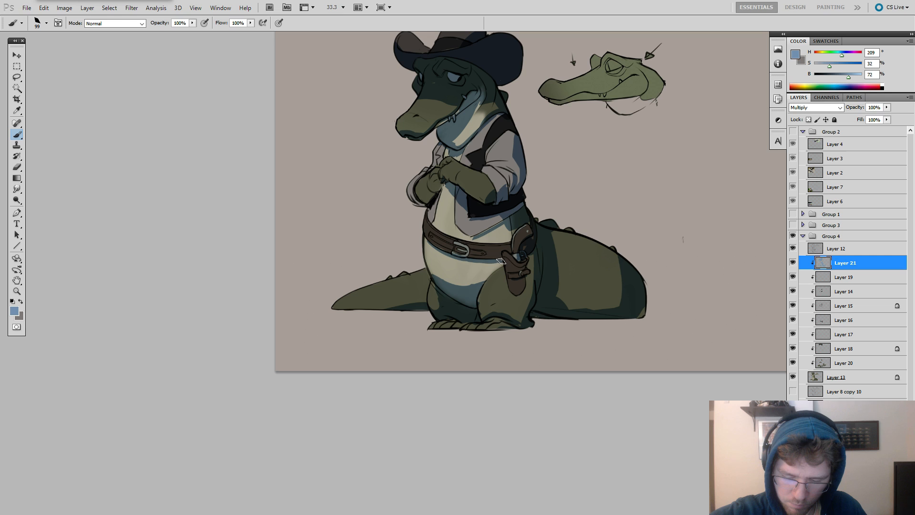
key("e")
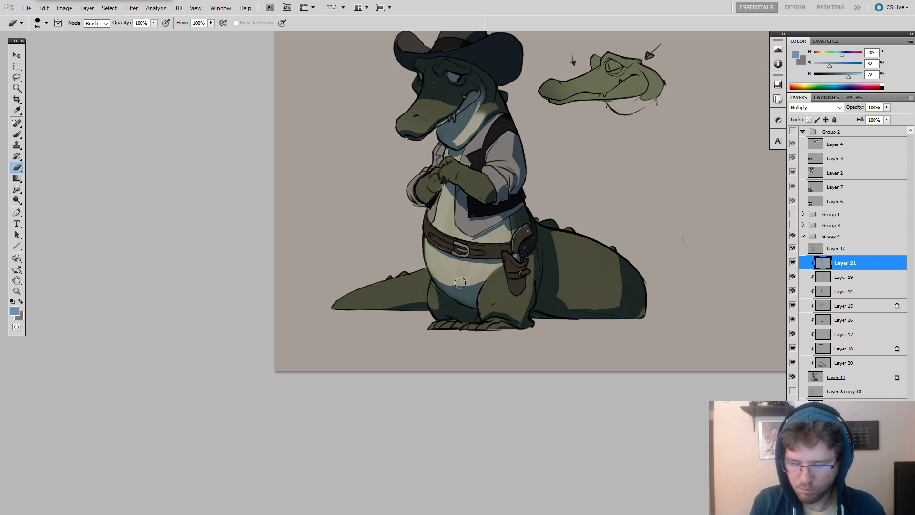
key("b")
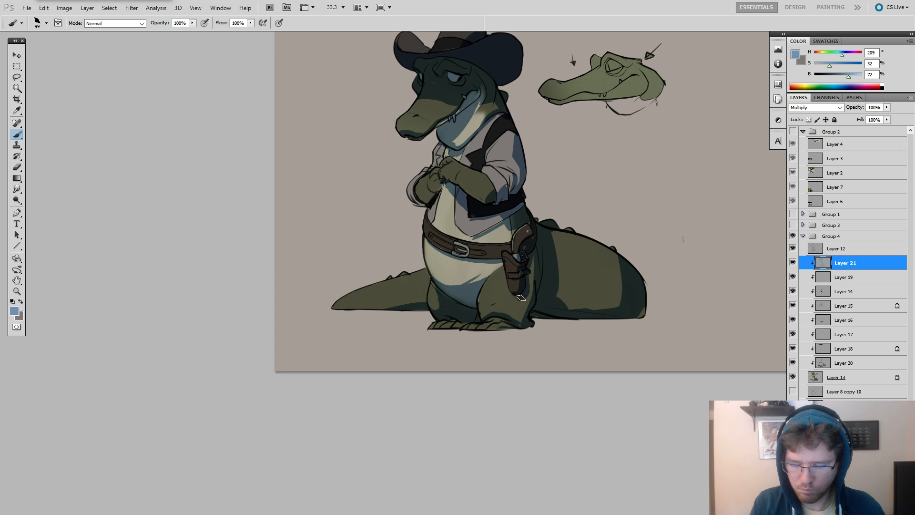
key("e")
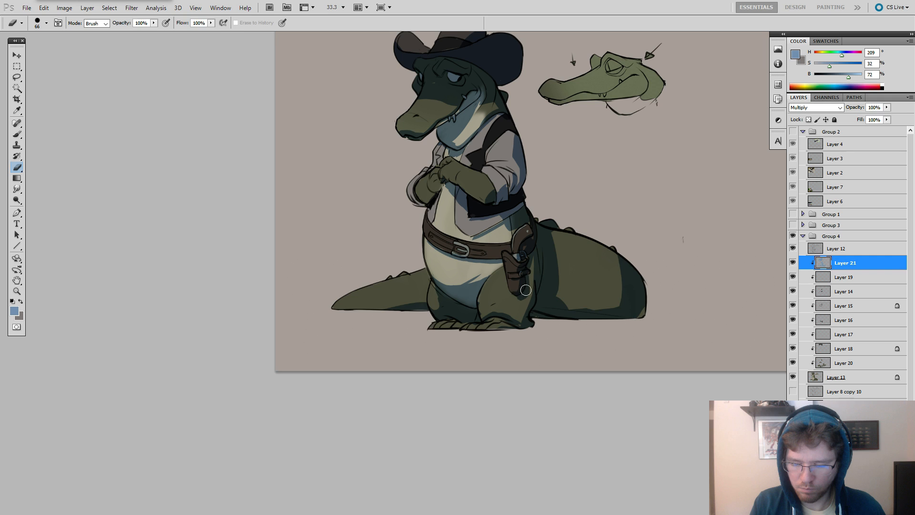
key("b")
left_click_drag(494, 318, 518, 332)
key("e")
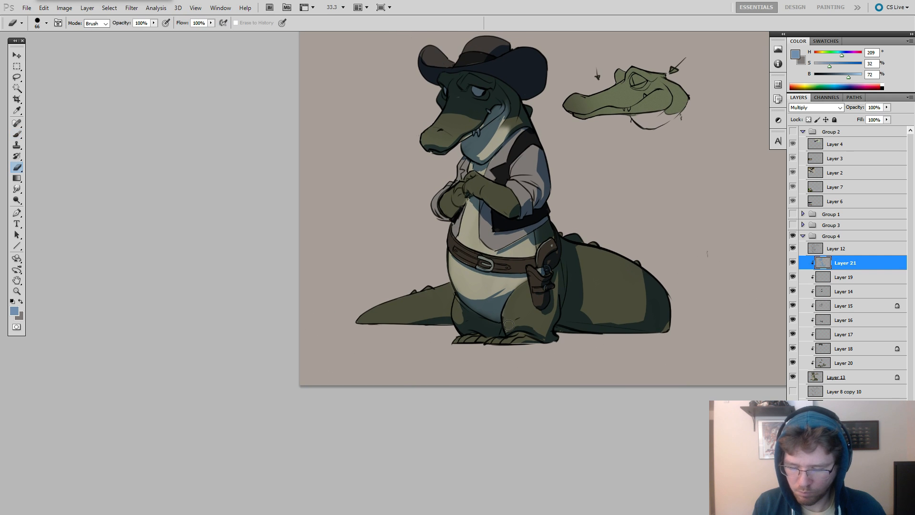
key("b")
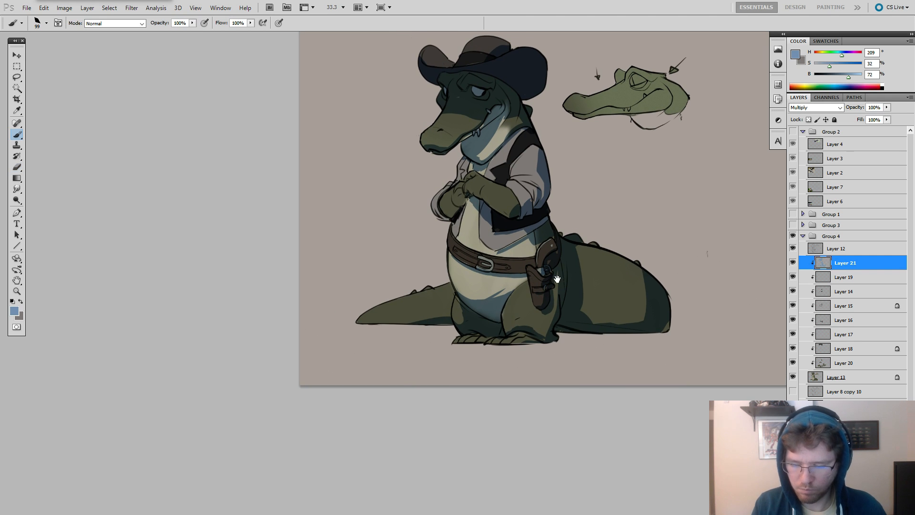
Shade the far sleeve's cuff, the belt and the revolver grip in blue with the brush at 99.
left_click_drag(556, 279, 631, 341)
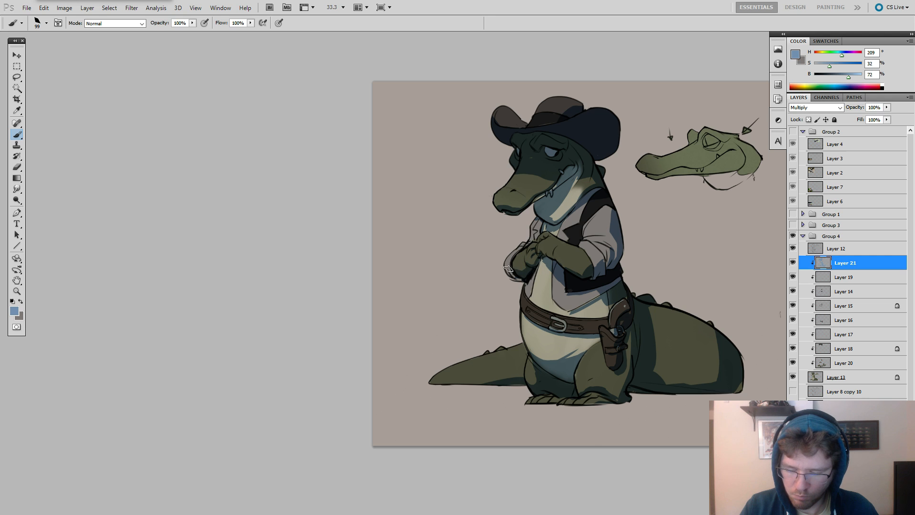
left_click_drag(508, 269, 516, 278)
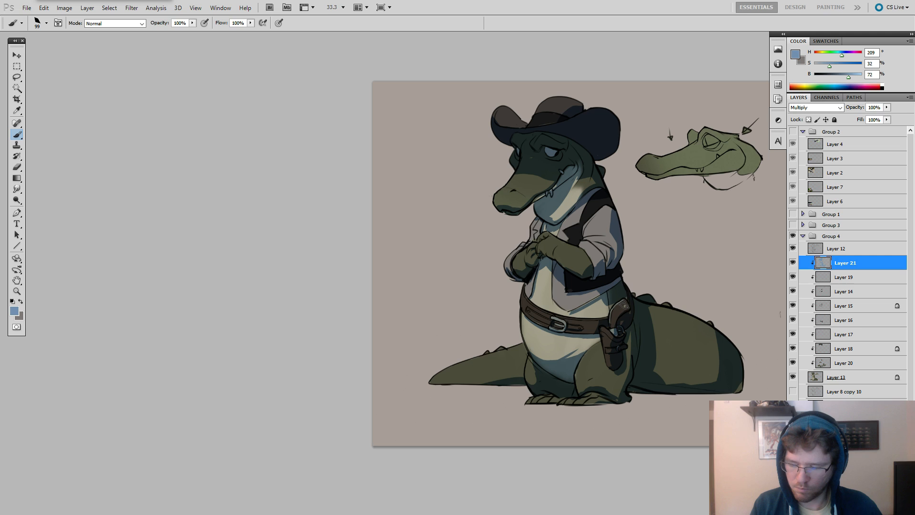
left_click_drag(623, 305, 615, 327)
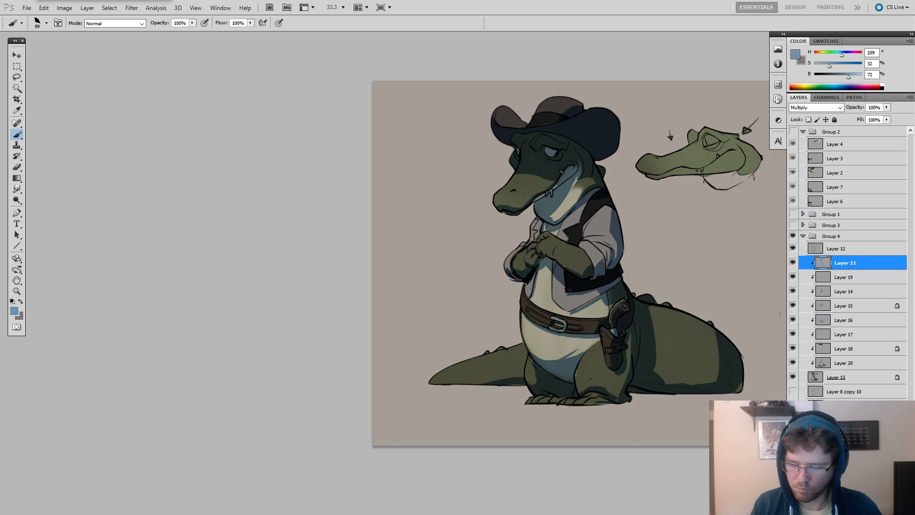
left_click_drag(662, 296, 643, 294)
key("e")
key("b")
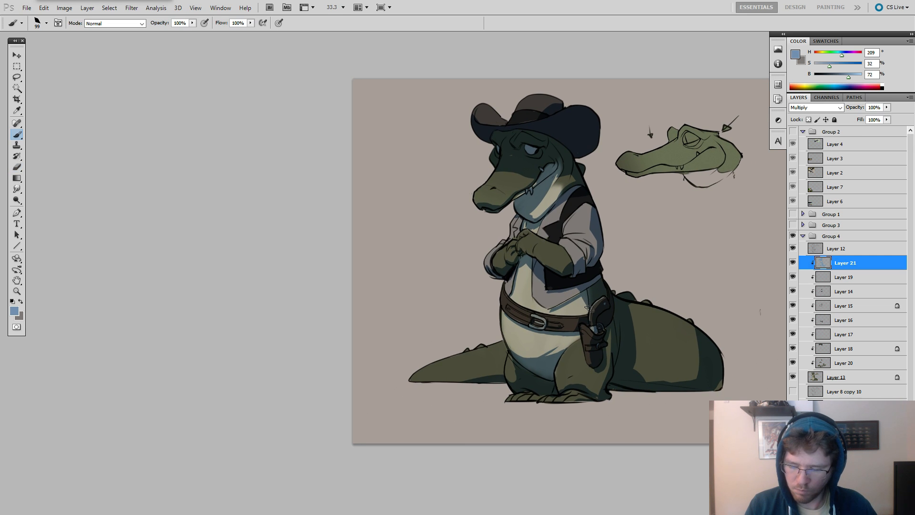
key("e")
key("b")
mouse_move(639, 261)
left_mouse_down()
mouse_move(655, 276)
mouse_move(700, 269)
mouse_move(677, 281)
left_mouse_up()
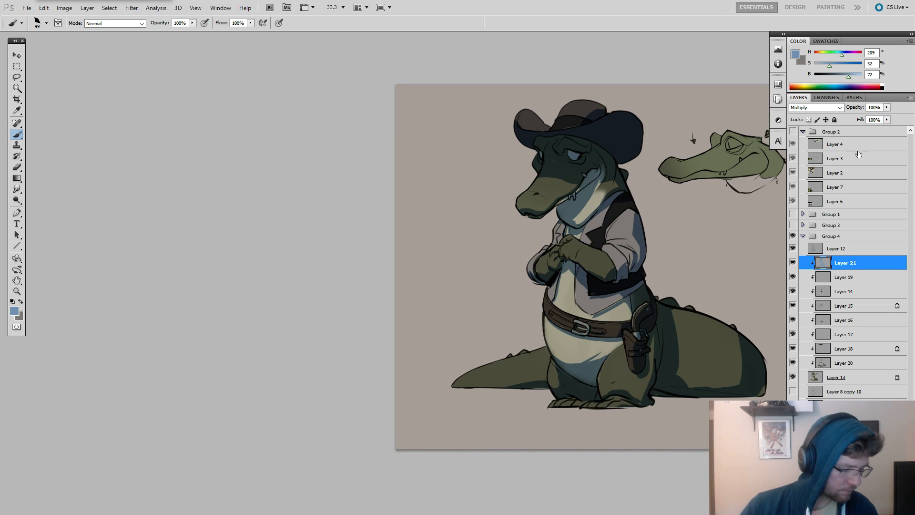
Raise the shadow layer's saturation to about +22 and adjust its lightness with Hue/Saturation.
key("ctrl+u")
left_click(765, 308)
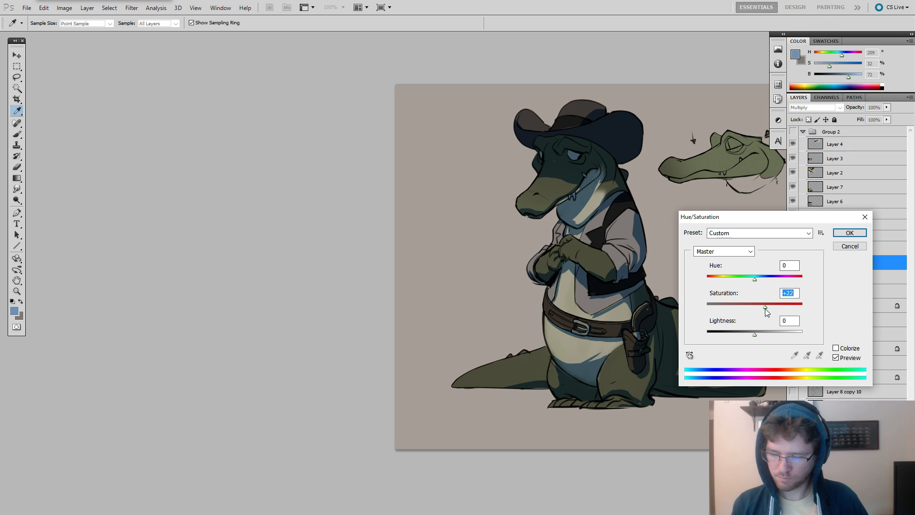
left_click(764, 338)
key("Return")
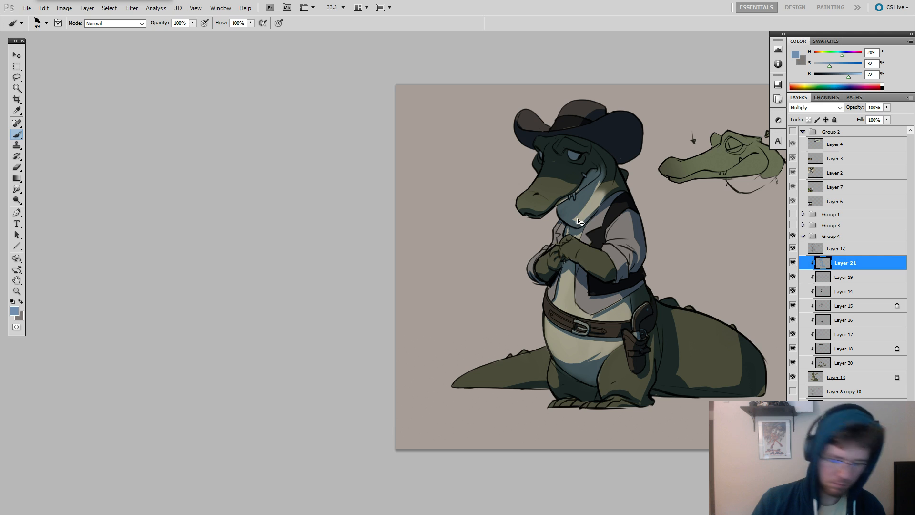
key("ctrl+u")
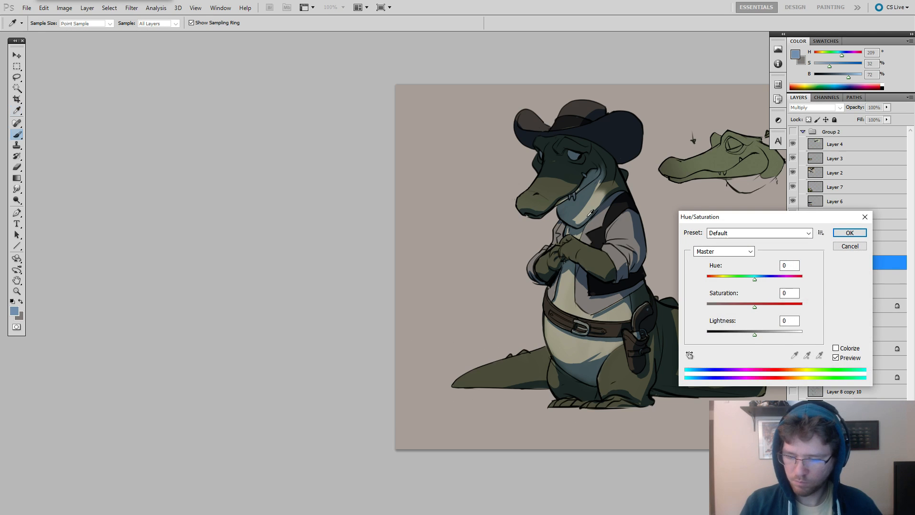
key("Escape")
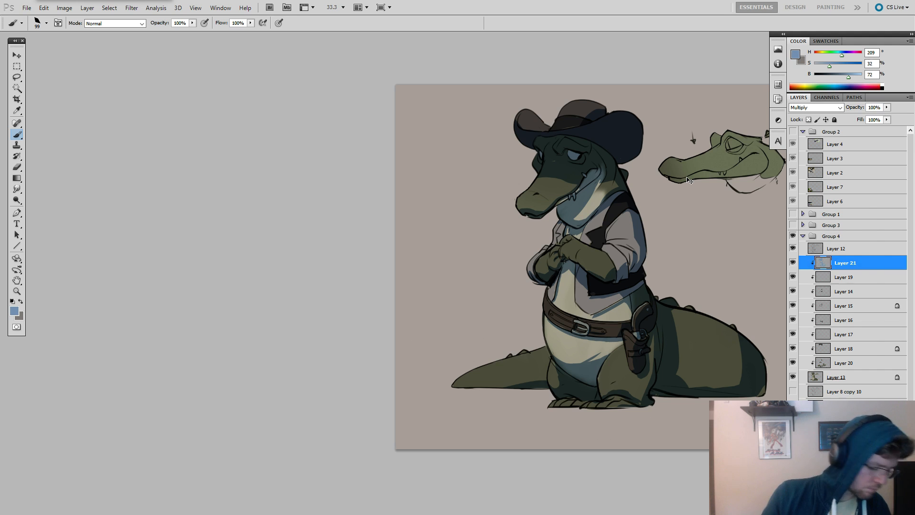
Adjust the shadow layer with Hue/Saturation using hue +3, saturation +24 and lightness +13.
key("ctrl+u")
left_click(768, 331)
left_click(766, 306)
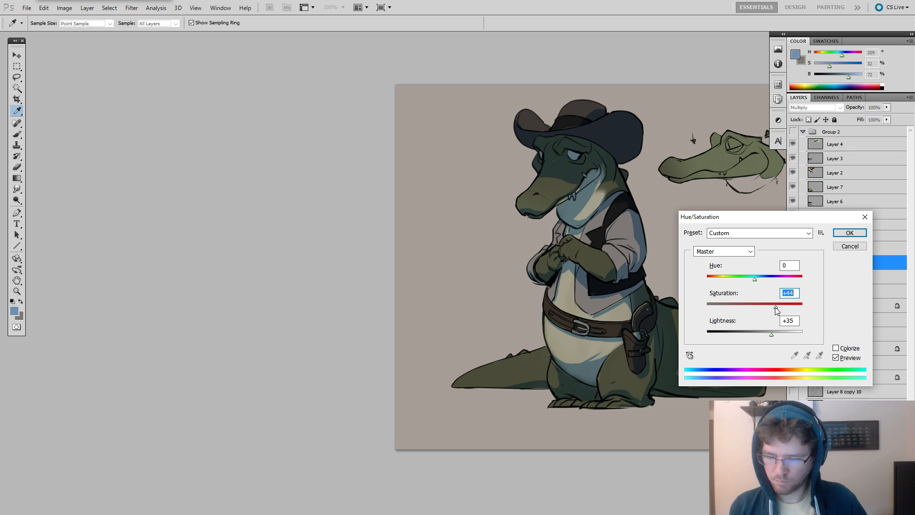
left_click_drag(775, 307, 766, 339)
left_click_drag(754, 280, 759, 283)
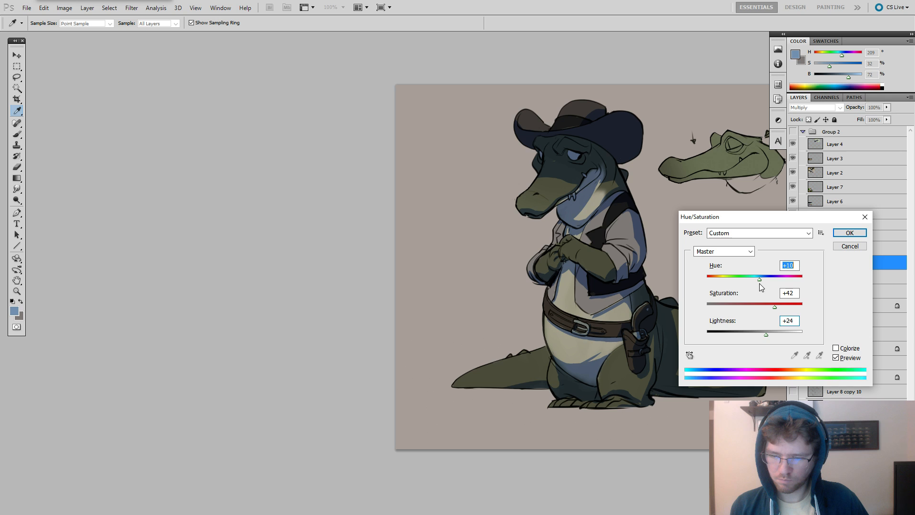
left_click_drag(766, 335, 760, 337)
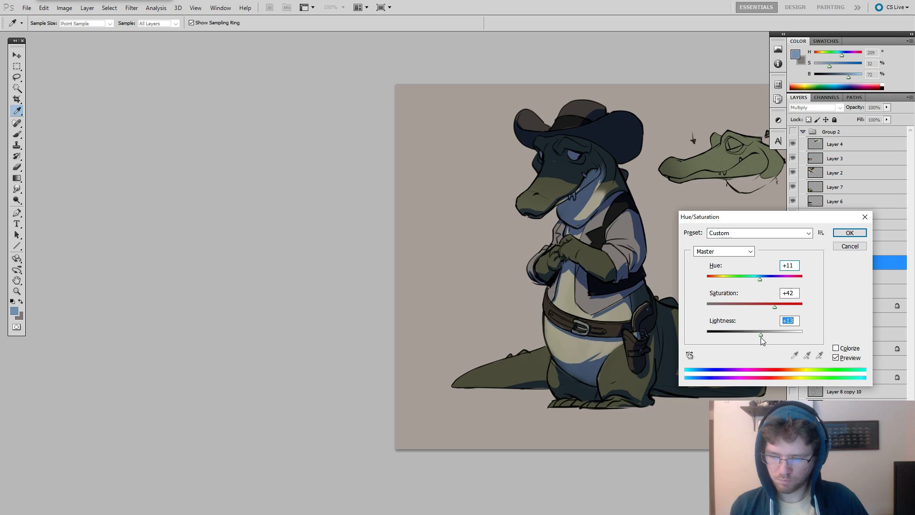
left_click_drag(775, 306, 755, 284)
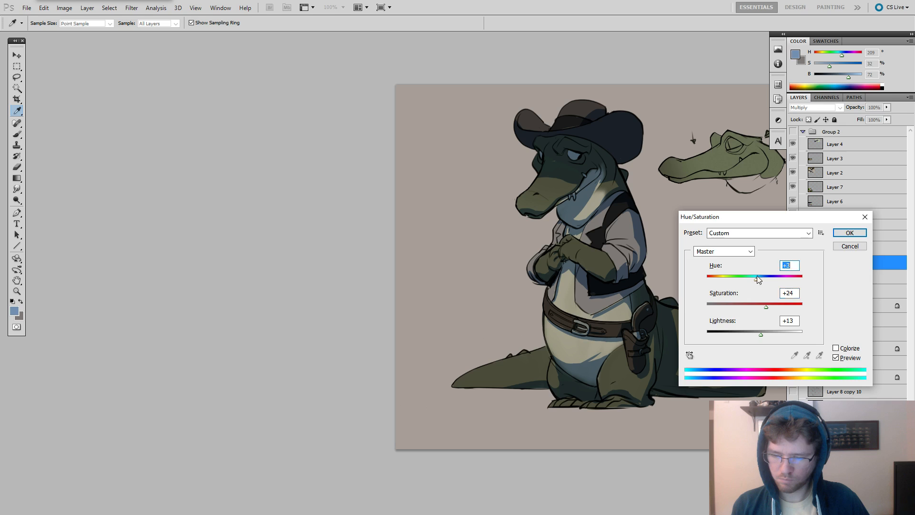
key("Return")
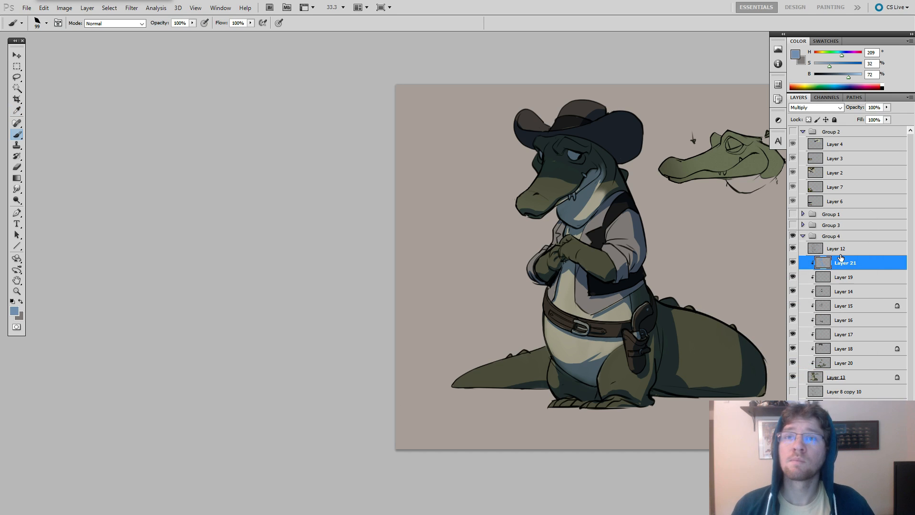
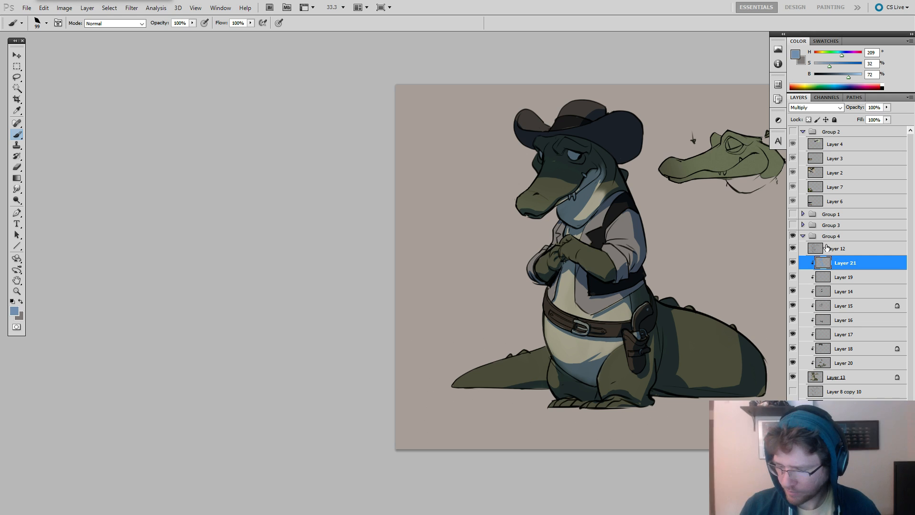
Toggle the visibility of shadow Layer 21 to compare the alligator with and without shading.
left_click(792, 263)
left_click(792, 263)
left_click(792, 263)
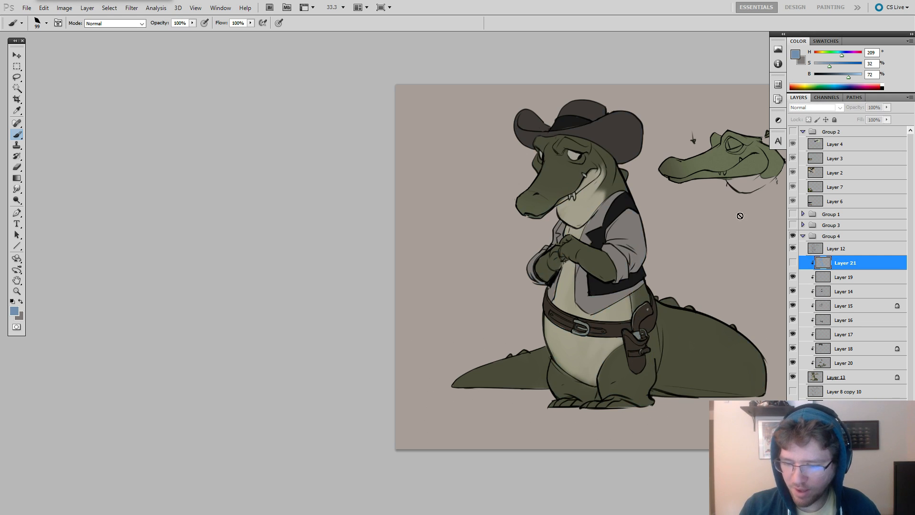
left_click(792, 262)
Clean up the shadow edge across the snout on Layer 21 with the eraser at 44.
key("e")
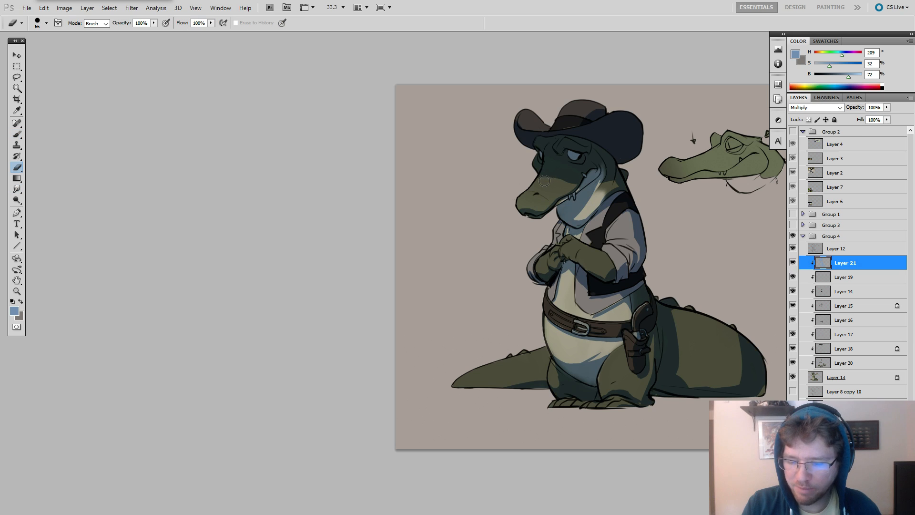
left_click_drag(547, 181, 571, 176, "alt")
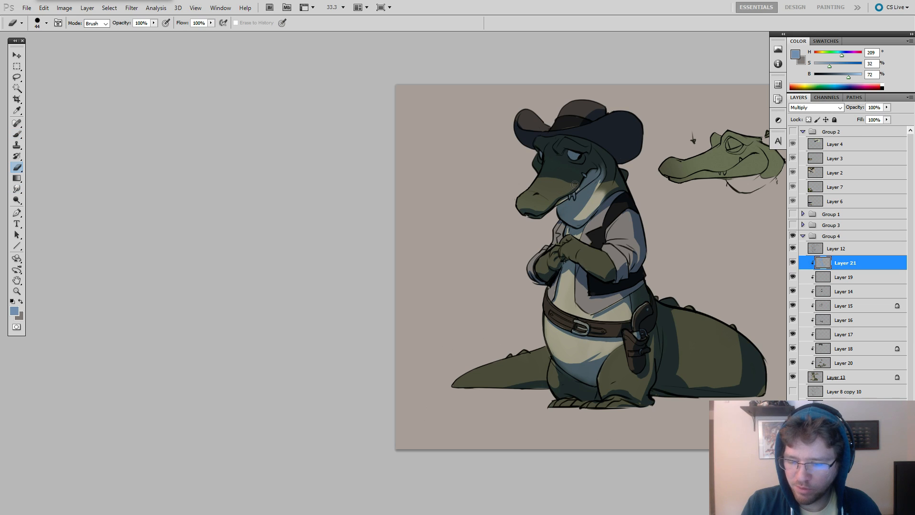
left_click_drag(566, 183, 539, 180)
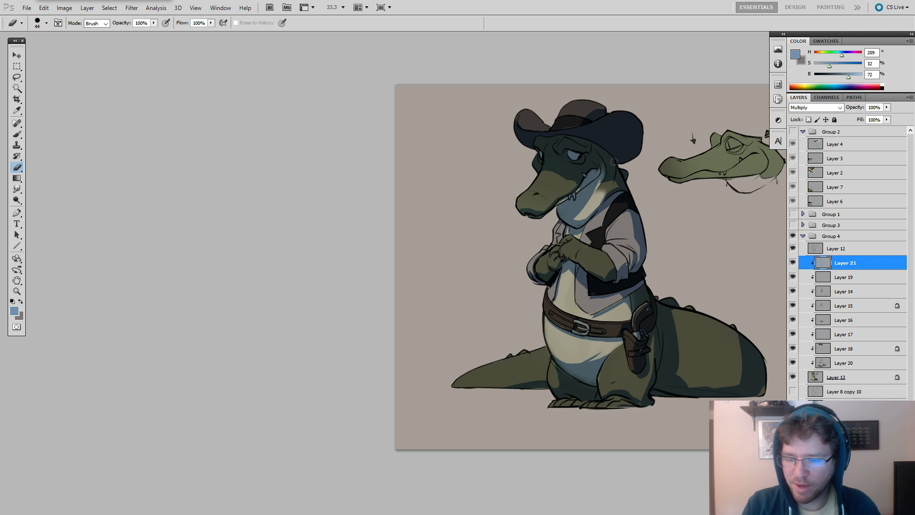
key("b")
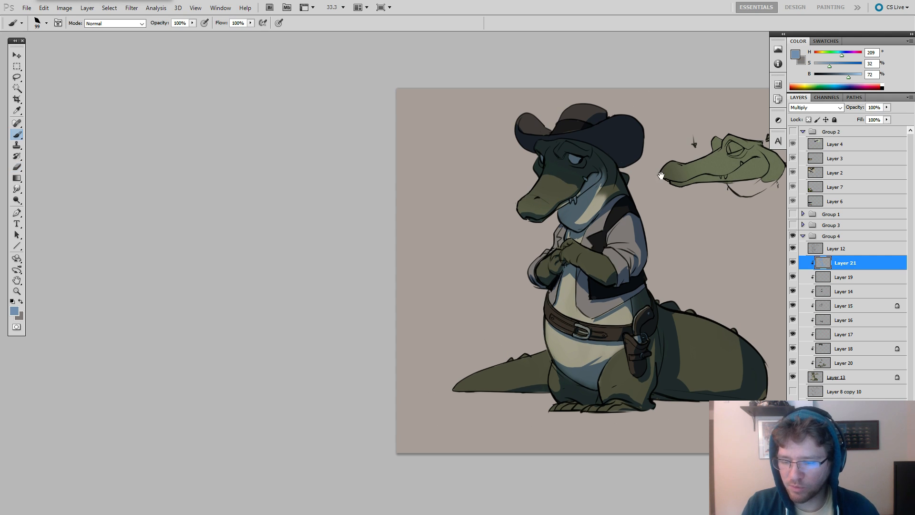
scroll(672, 152, "down", 2)
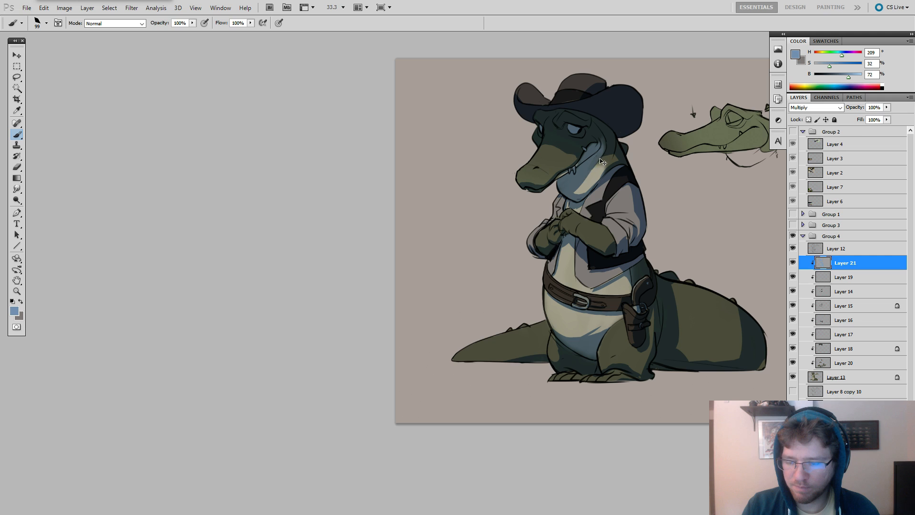
Shade the underside of the thin tail end beside the leg in blue, refining its edge with the Smudge tool and eraser.
key("r")
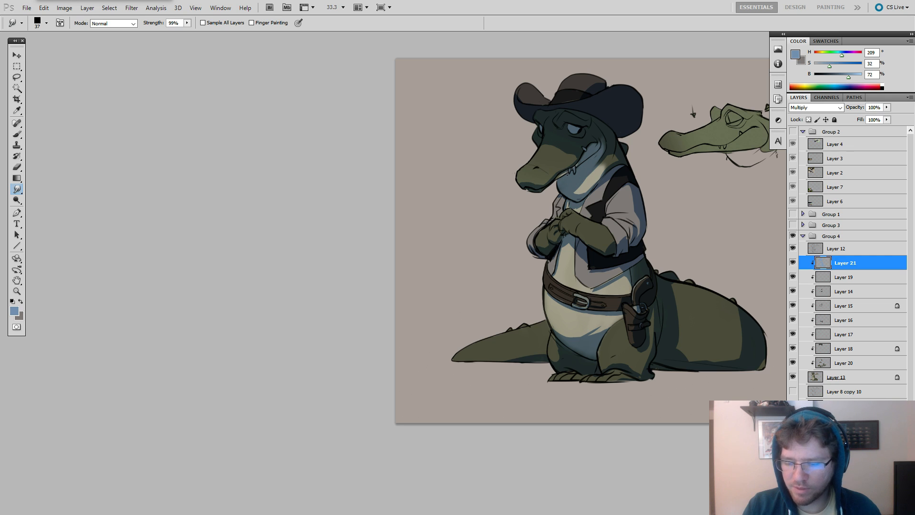
key("e")
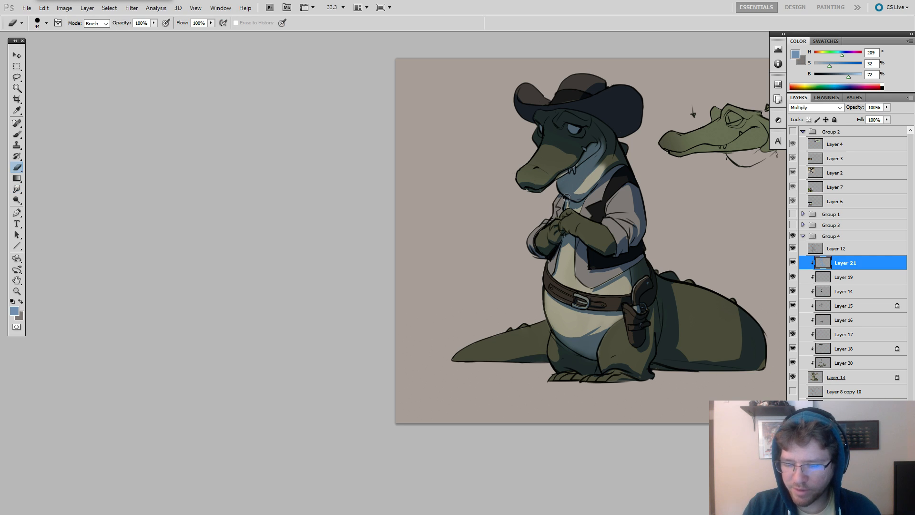
key("b")
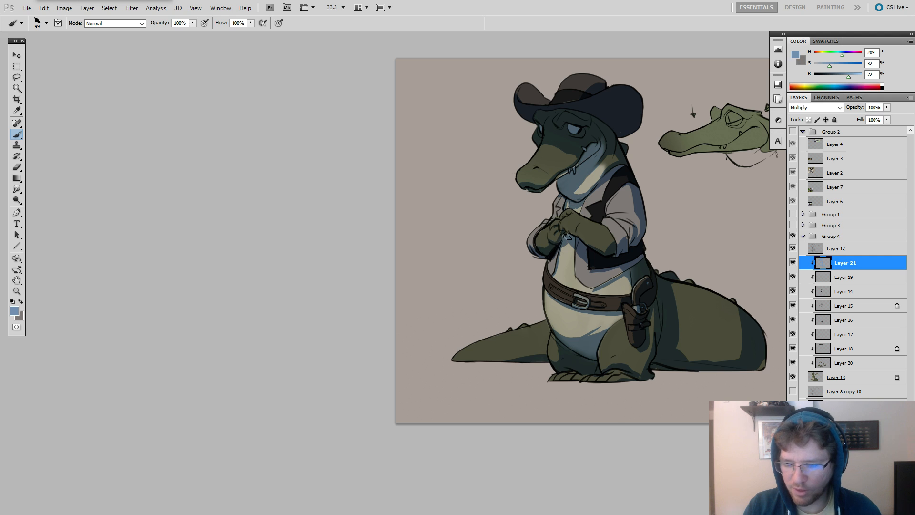
left_click_drag(558, 297, 594, 215)
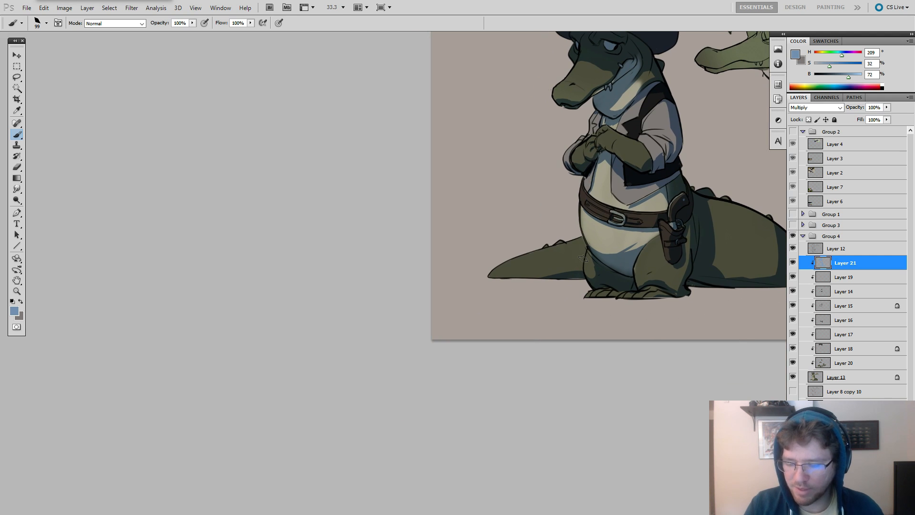
key("r")
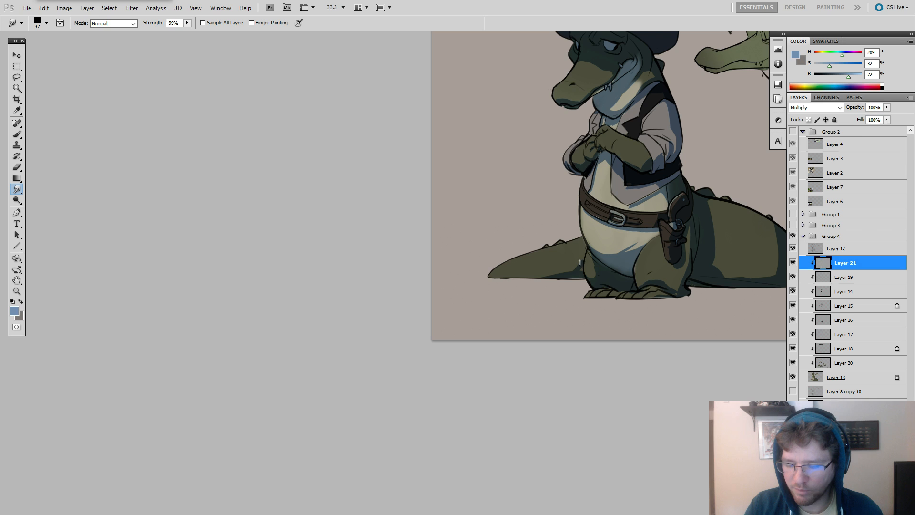
key("e")
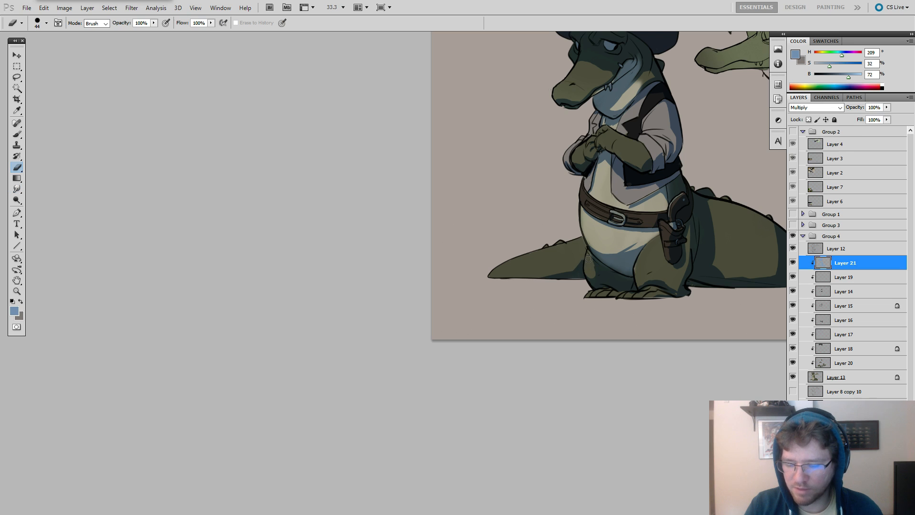
key("r")
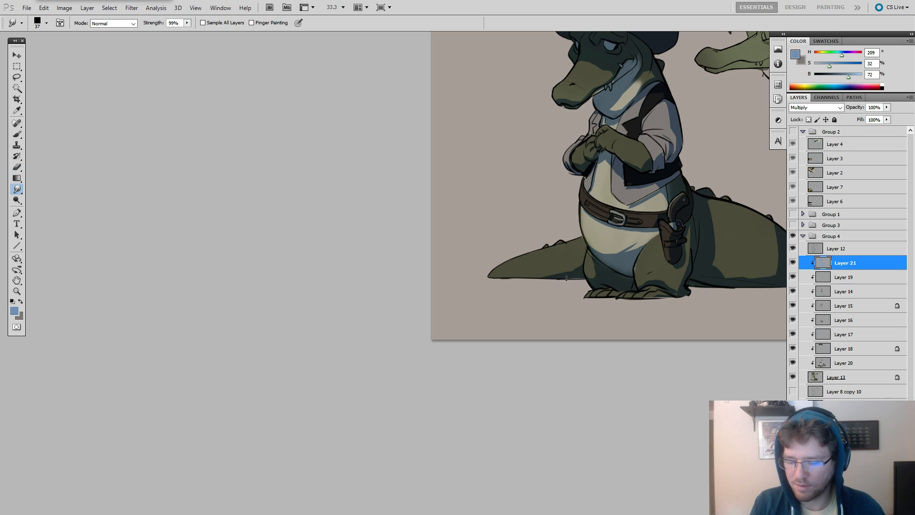
left_click_drag(554, 275, 538, 273)
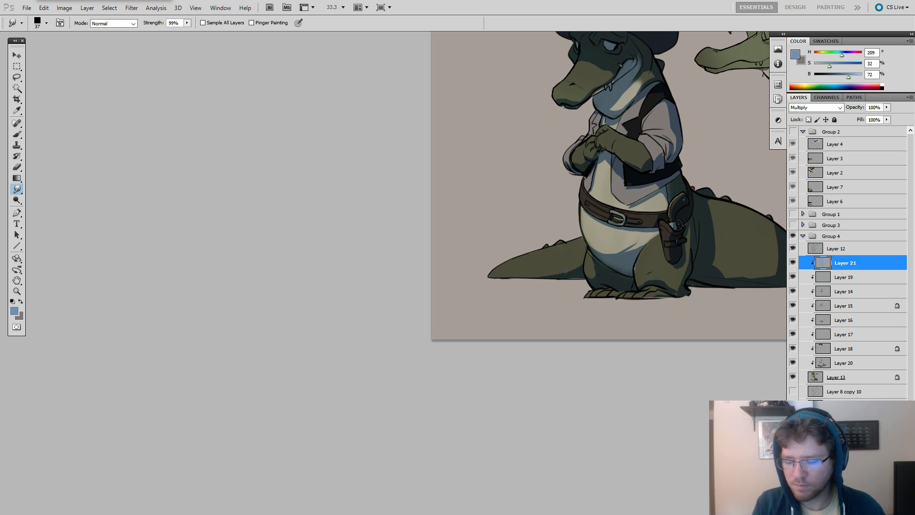
Enlarge the Smudge tool to 110 and refine the shadow edges on the thick part of the tail.
left_click_drag(581, 301, 420, 316)
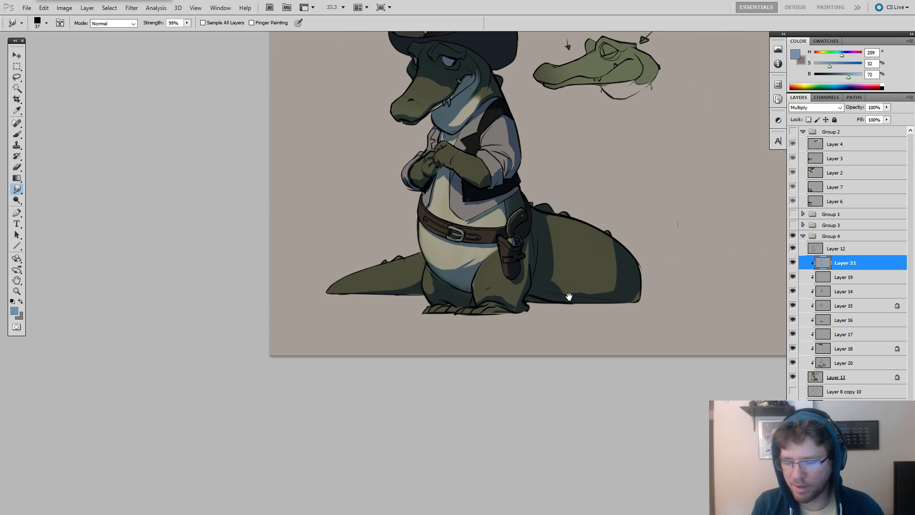
key("bracketright")
key("bracketright")
key("bracketright")
key("bracketright")
key("bracketright")
key("bracketright")
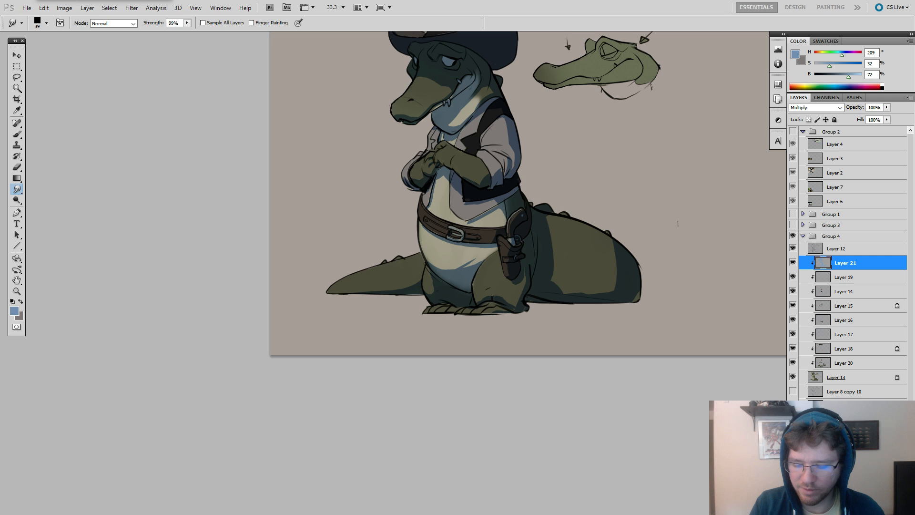
key("bracketright")
key("bracketright")
key("bracketright")
key("bracketright")
key("bracketright")
key("bracketright")
key("bracketright")
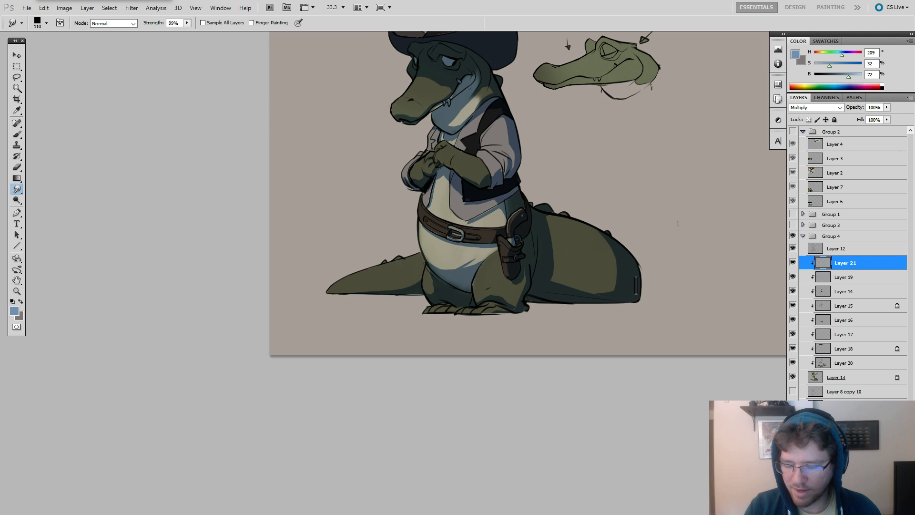
Load the shadow shapes of Layer 21 as a selection and invert it to target the lit areas.
left_click_drag(614, 156, 682, 222)
left_click_drag(823, 266, 822, 255)
key("ctrl+z")
left_click(823, 265, "ctrl")
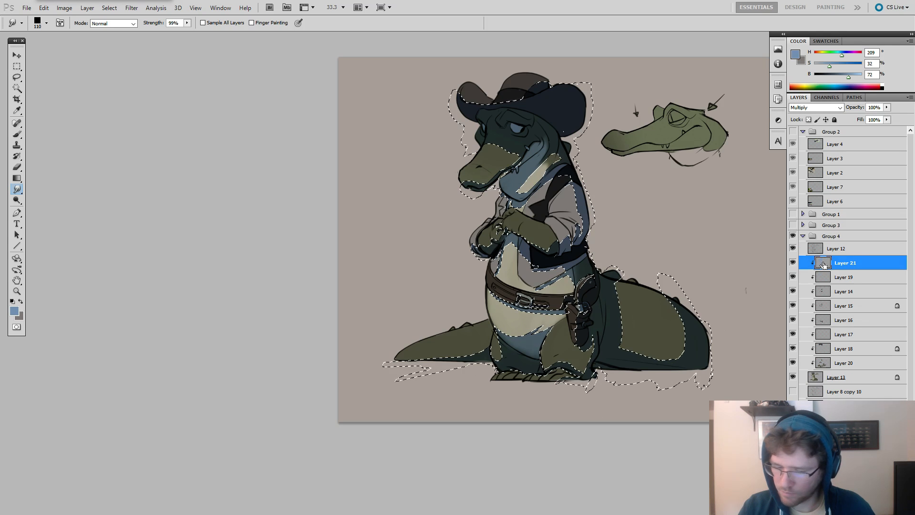
key("m")
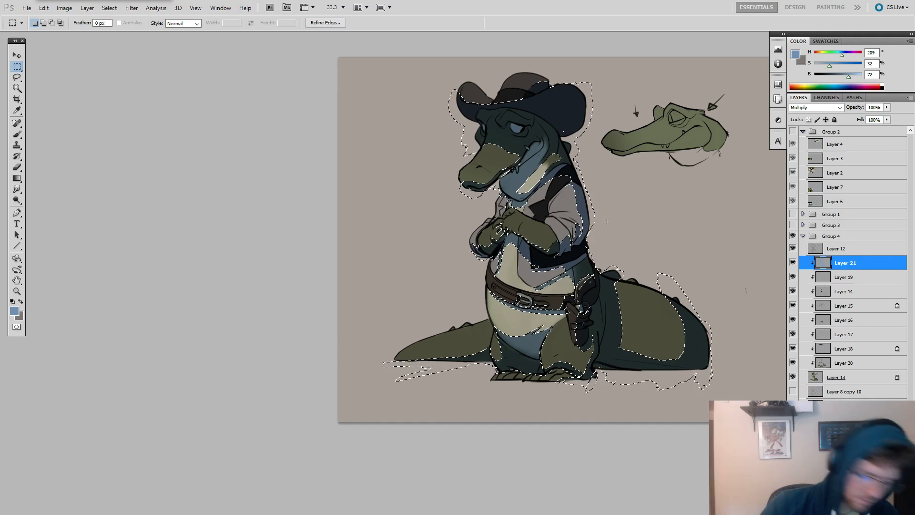
right_click(615, 225)
left_click(638, 241)
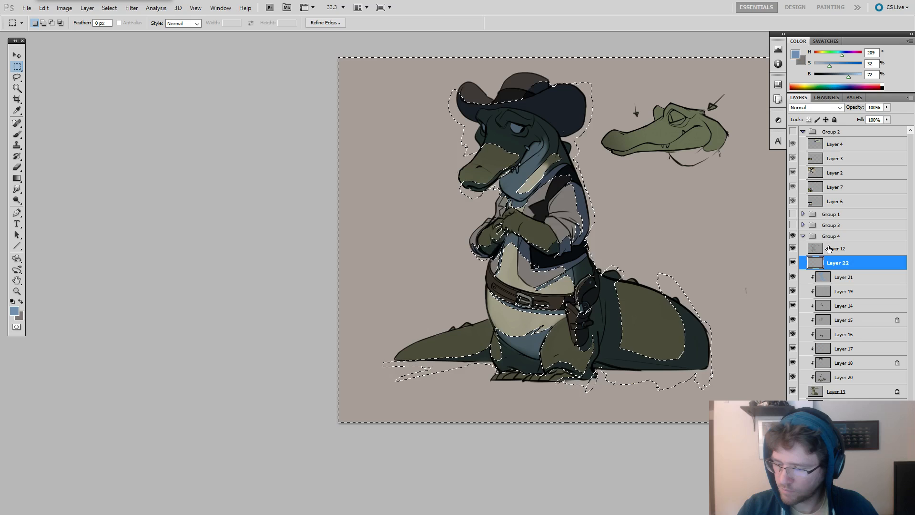
Add a Screen layer above the line art, fill the lit-area selection with a tan gradient (H 47, S 22, B 77), and deselect.
key("ctrl+shift+alt+n")
left_click_drag(828, 260, 829, 242)
left_click(815, 107)
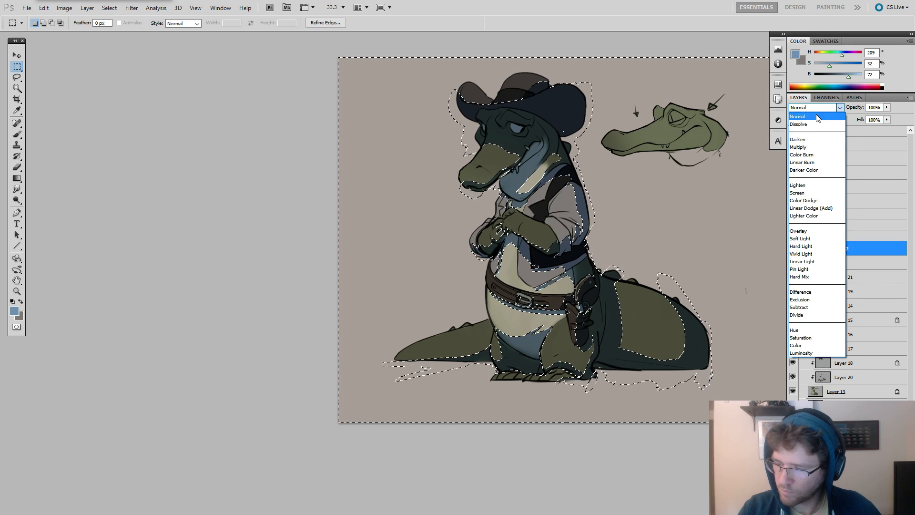
left_click(797, 193)
left_click_drag(848, 77, 851, 77)
key("g")
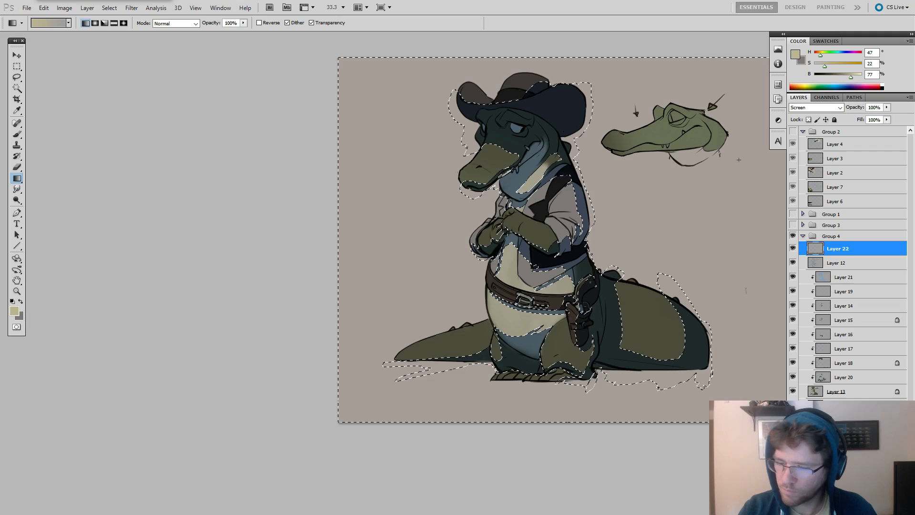
left_click_drag(734, 204, 745, 204)
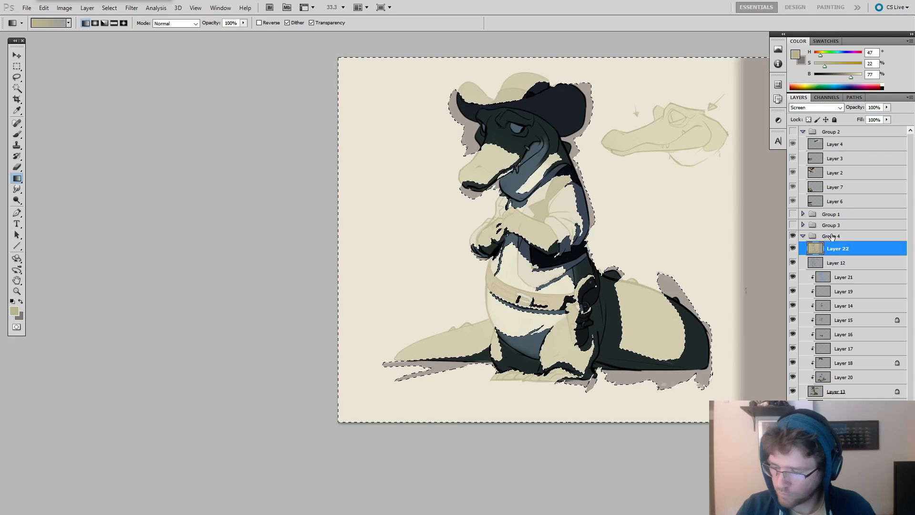
key("ctrl+d")
left_click(815, 392, "ctrl")
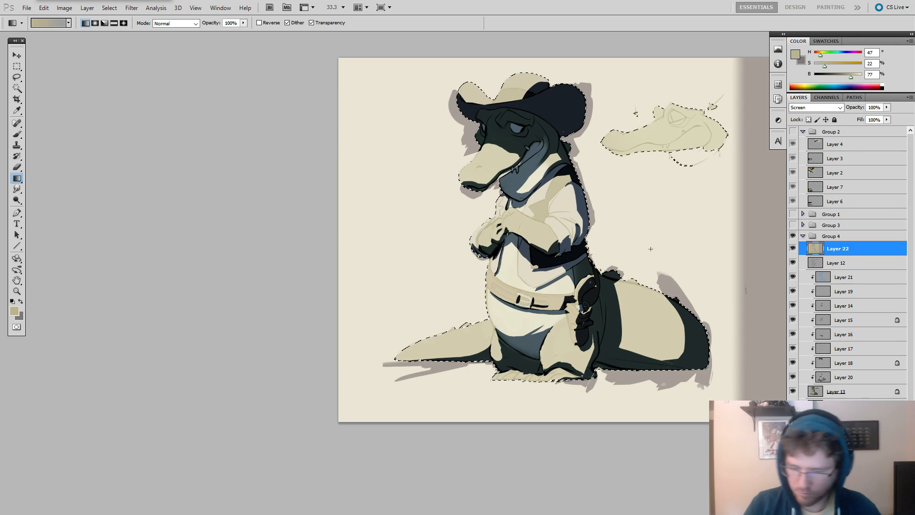
key("m")
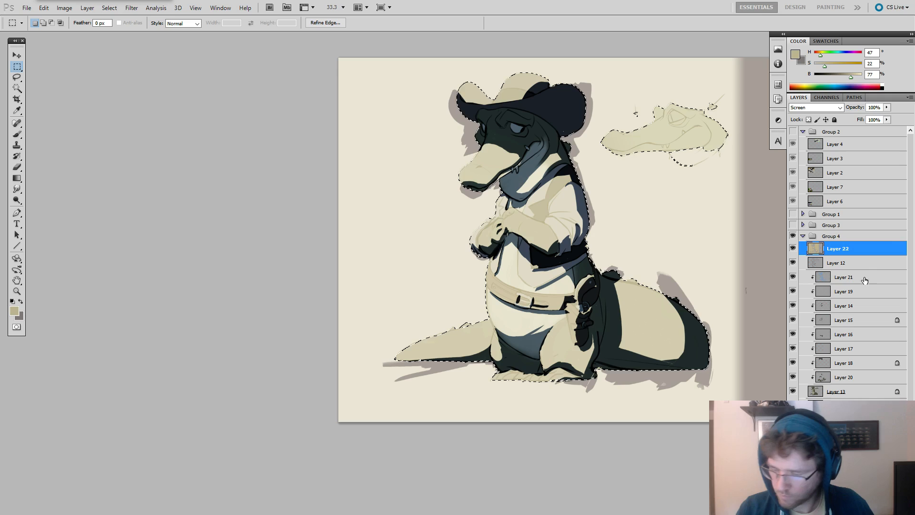
left_click(815, 264, "ctrl")
key("ctrl+d")
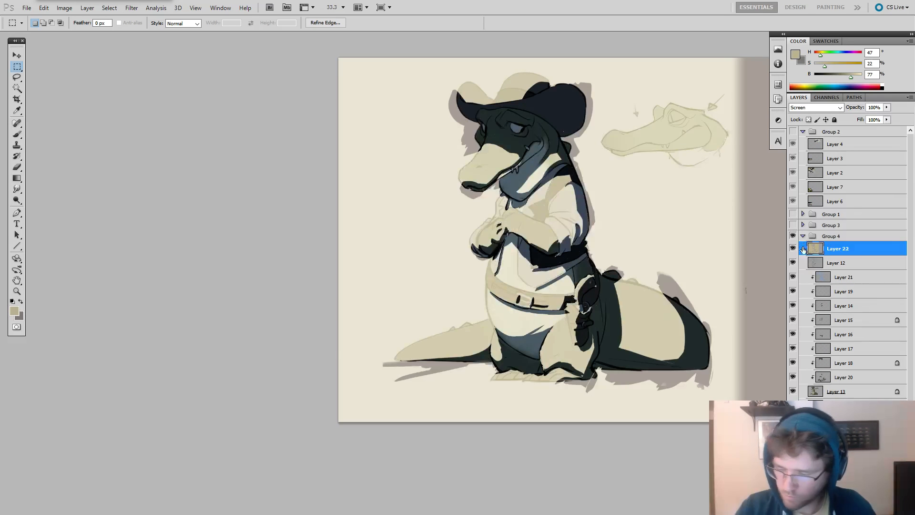
Select the combined shapes of Layer 12 and Layer 13, invert the selection, delete the light fill outside the artwork, and deselect.
left_click(815, 263, "ctrl")
left_click(813, 390, "ctrl+shift")
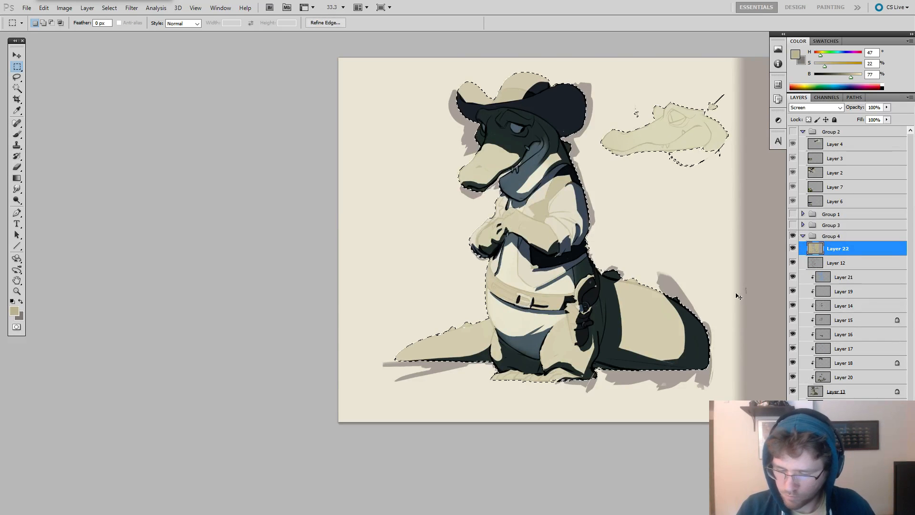
right_click(619, 198)
left_click(640, 213)
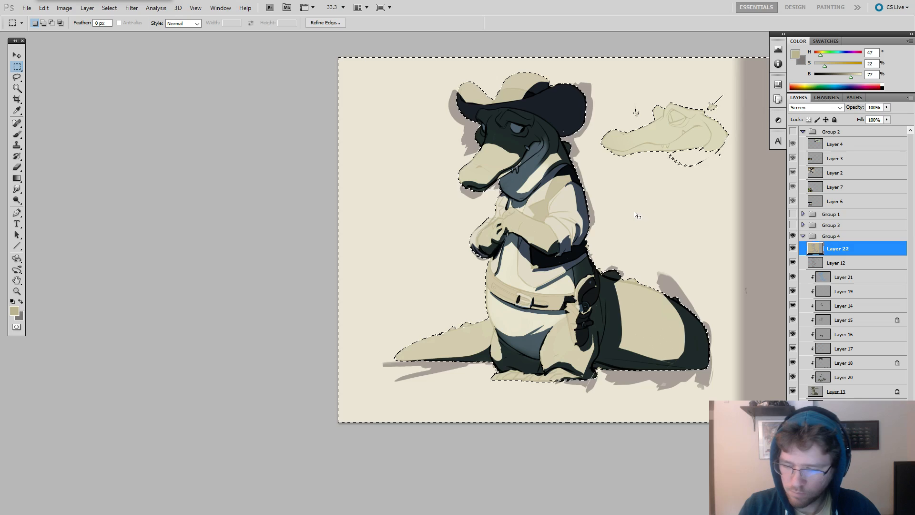
key("Delete")
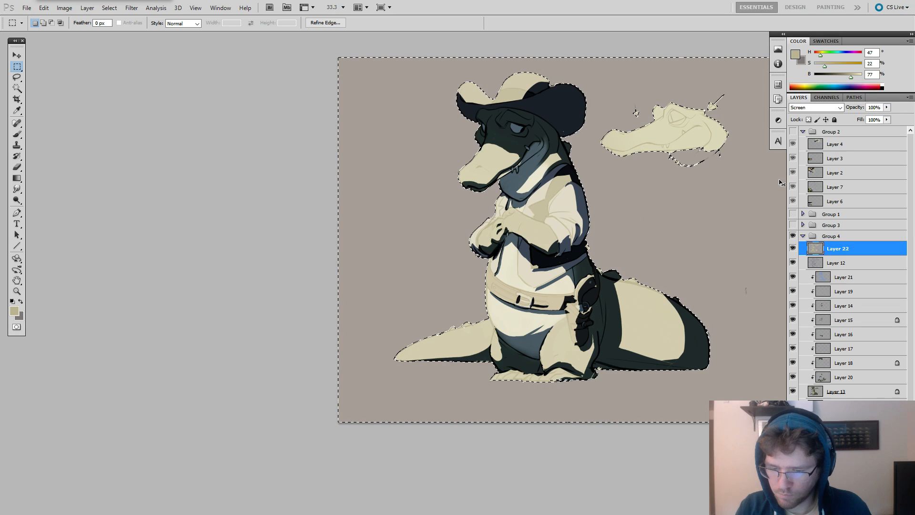
key("ctrl+d")
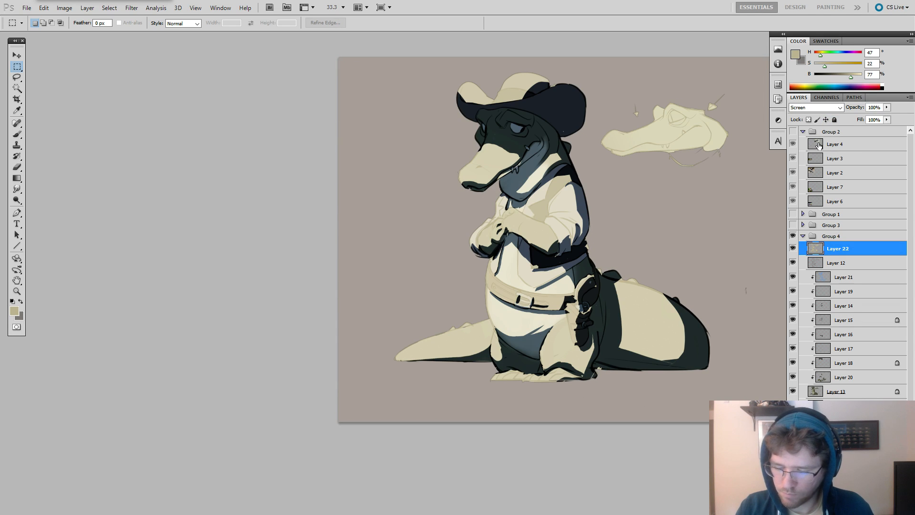
Hide the light Screen layer, Layer 22, and duplicate shadow Layer 21 directly above the original.
left_click(813, 109)
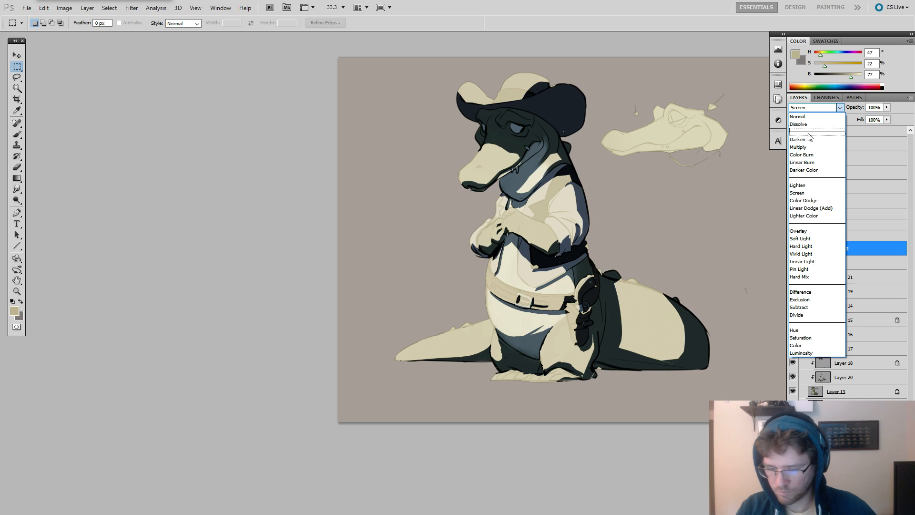
left_click(723, 217)
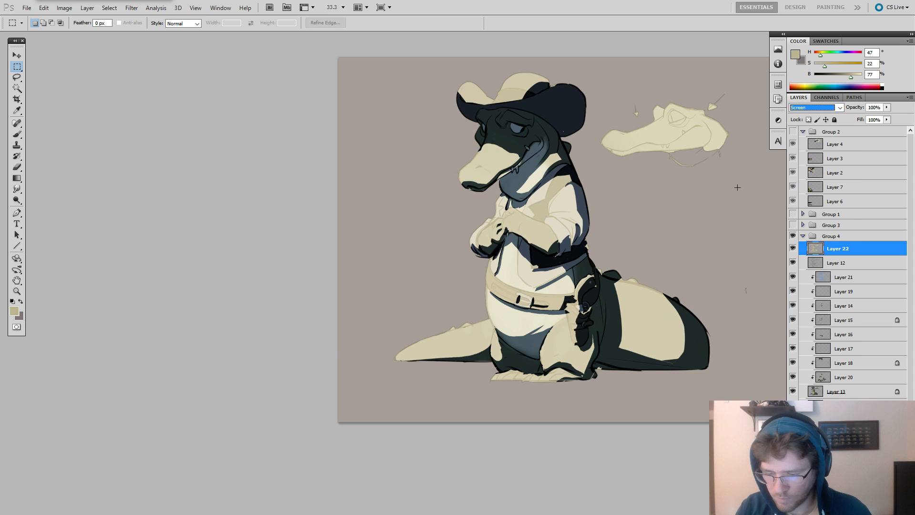
left_click(631, 269)
key("ctrl+plus")
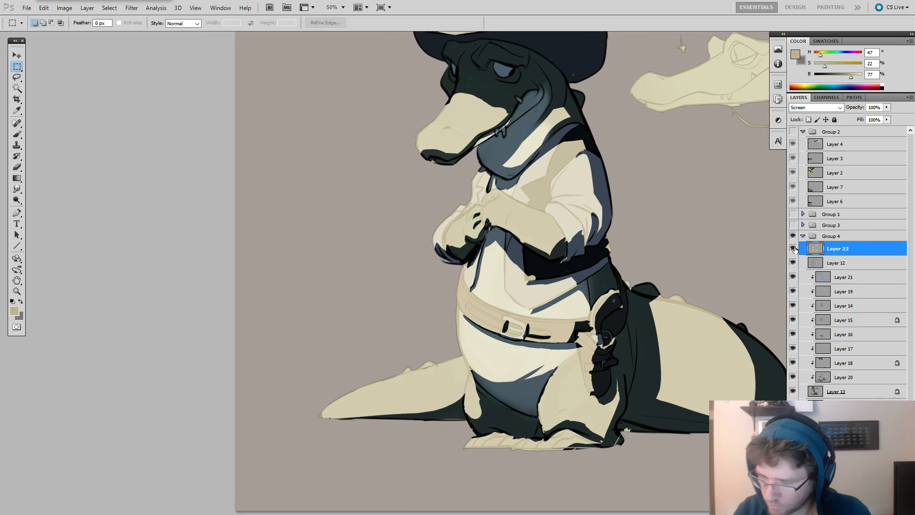
left_click(793, 249)
left_click(828, 278)
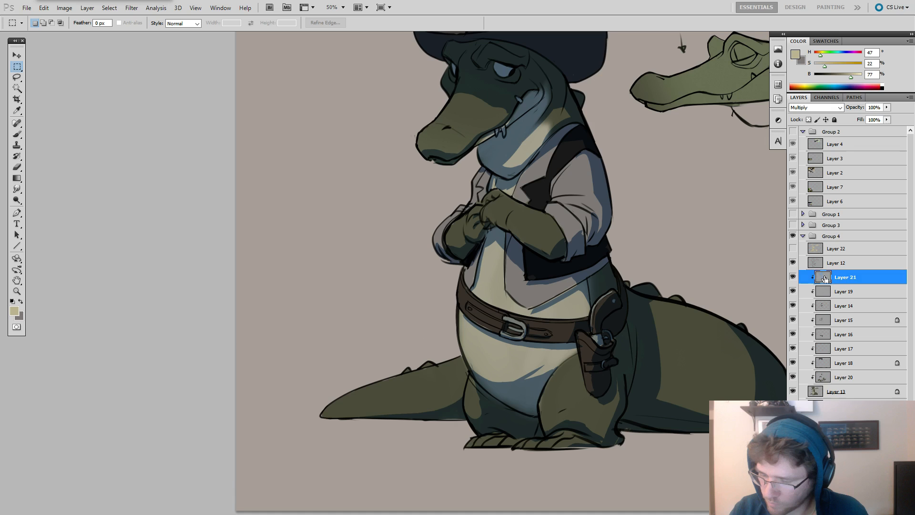
left_click_drag(825, 280, 822, 273)
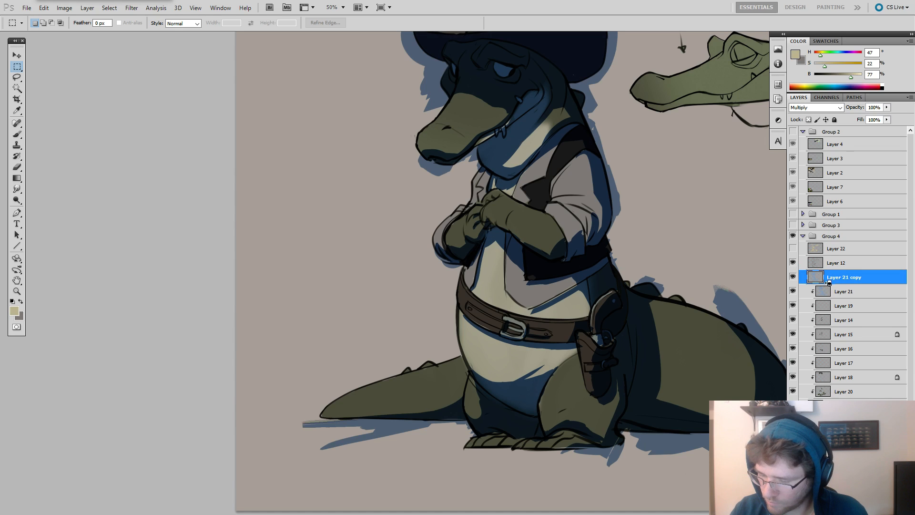
Clip the duplicated shadow layer to the layers below and darken its shapes to black with Hue/Saturation.
left_click(828, 282, "alt")
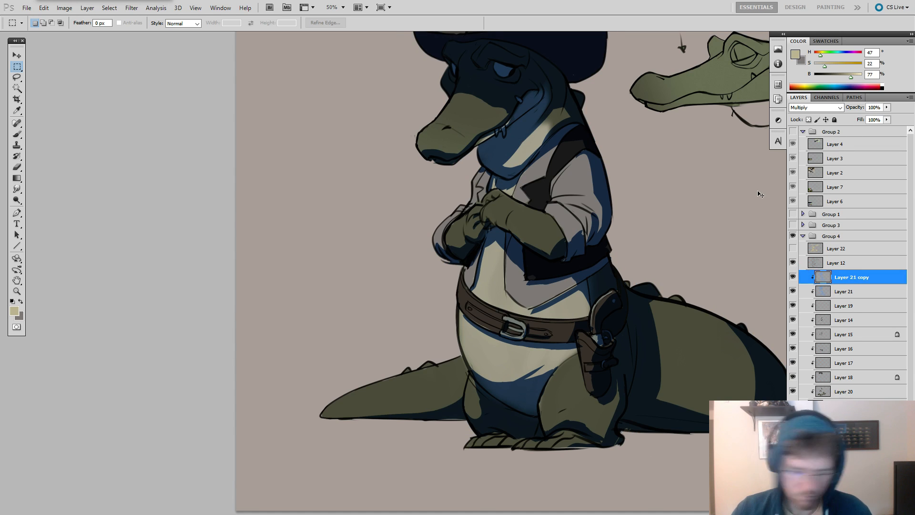
key("ctrl+u")
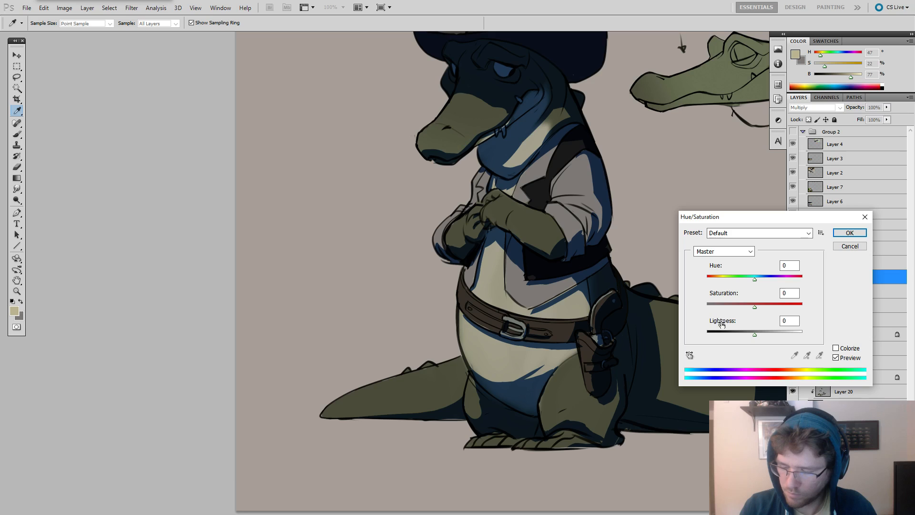
left_click_drag(723, 336, 695, 342)
key("Return")
Choose a hard round brush of about 49 px and pick up black from the darkened shadow as the paint colour.
key("b")
right_click(609, 208)
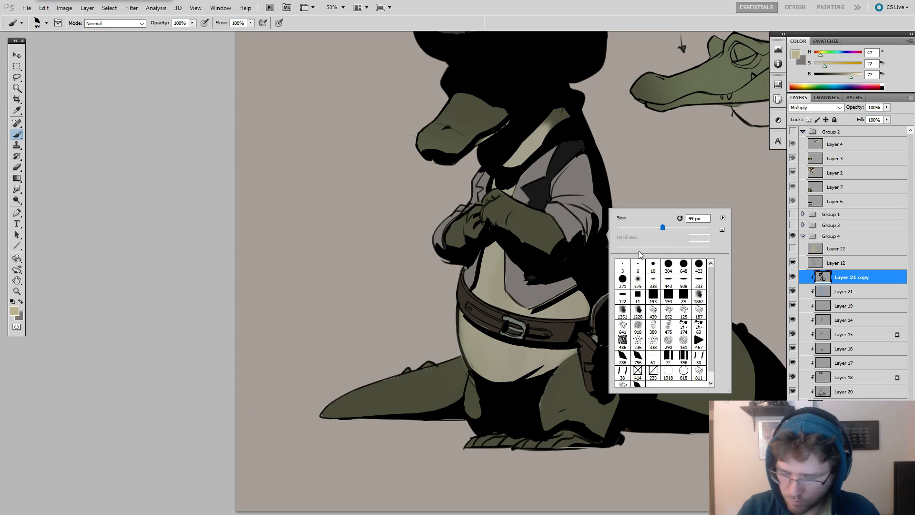
left_click(653, 265)
left_click_drag(623, 227, 640, 228)
left_click(524, 245, "alt")
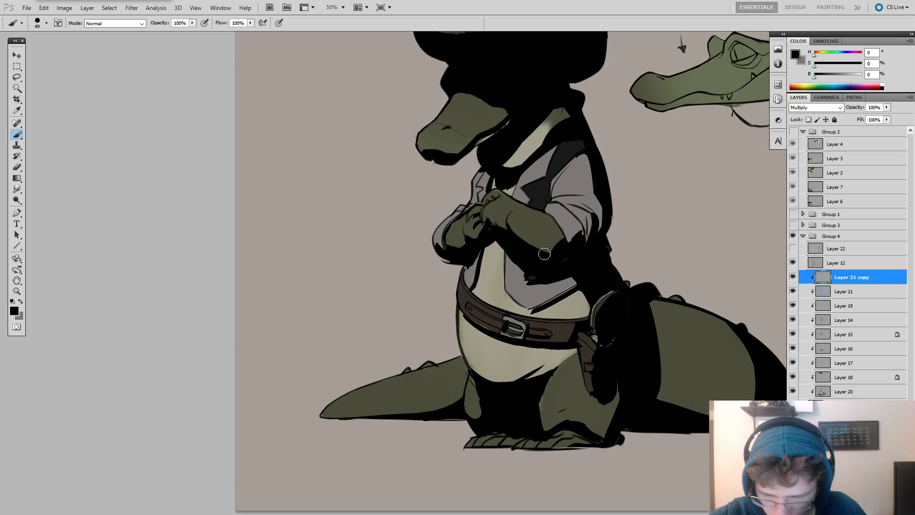
Refine the black shadow edges under the near forearm and rolled sleeve, alternating painting and erasing.
key("e")
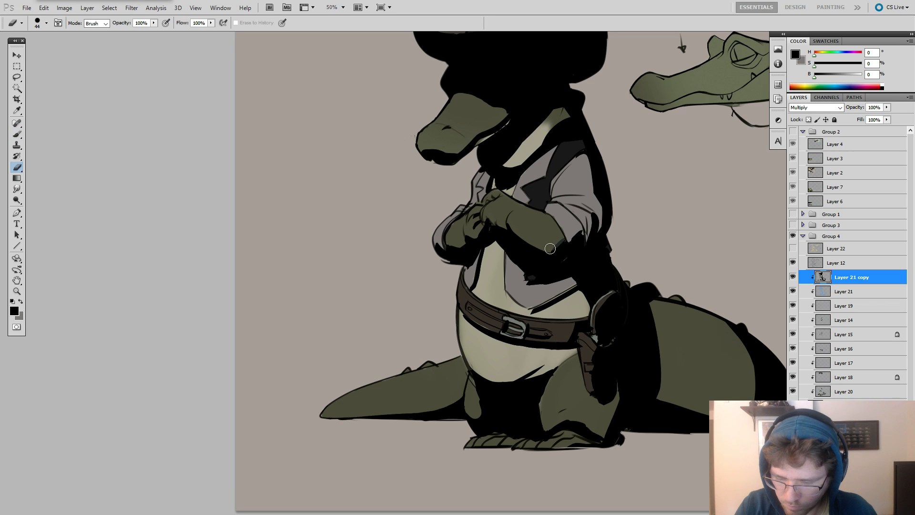
key("b")
key("e")
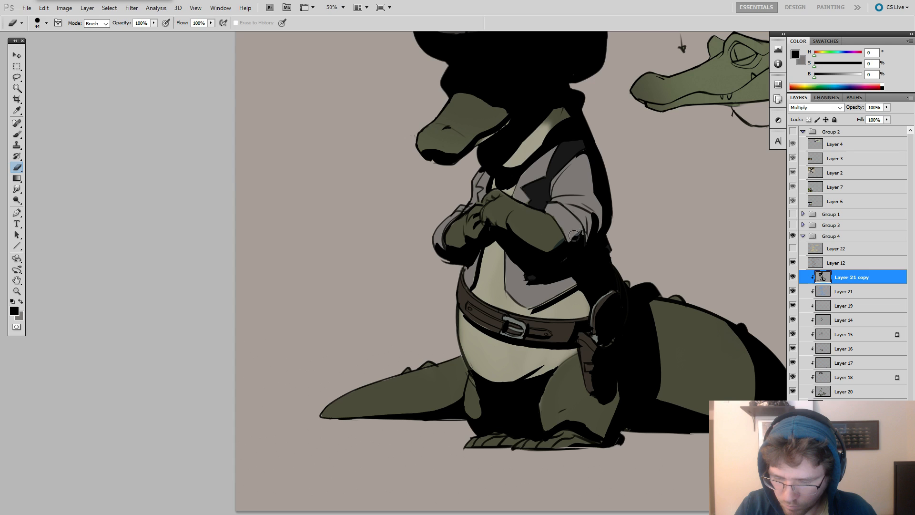
key("b")
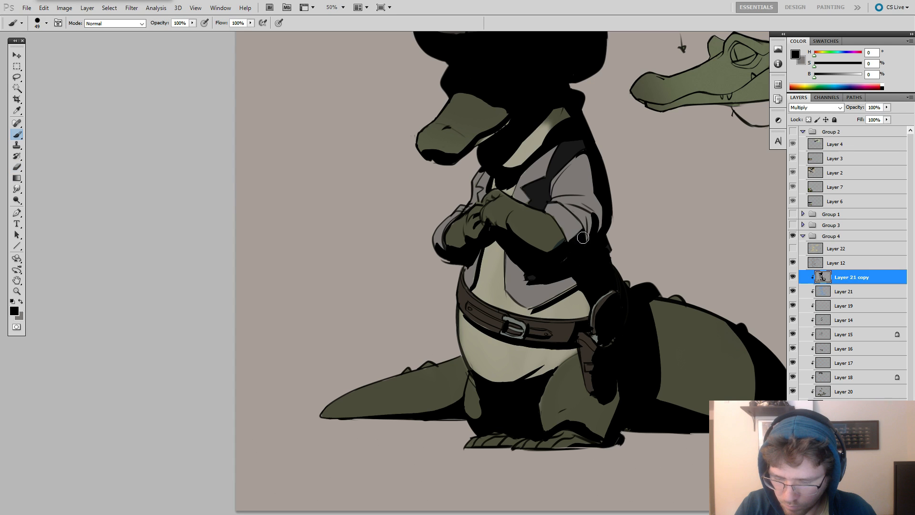
key("e")
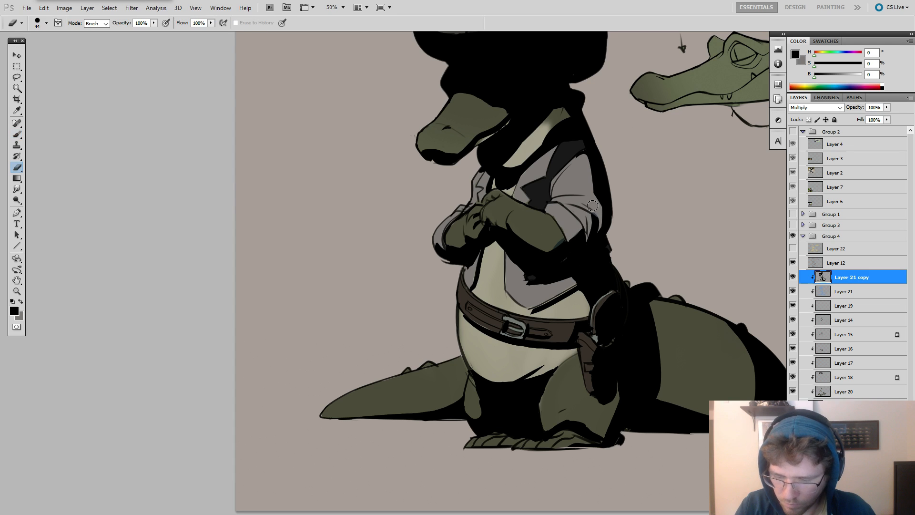
key("b")
key("ctrl+z")
key("bracketleft")
key("bracketleft")
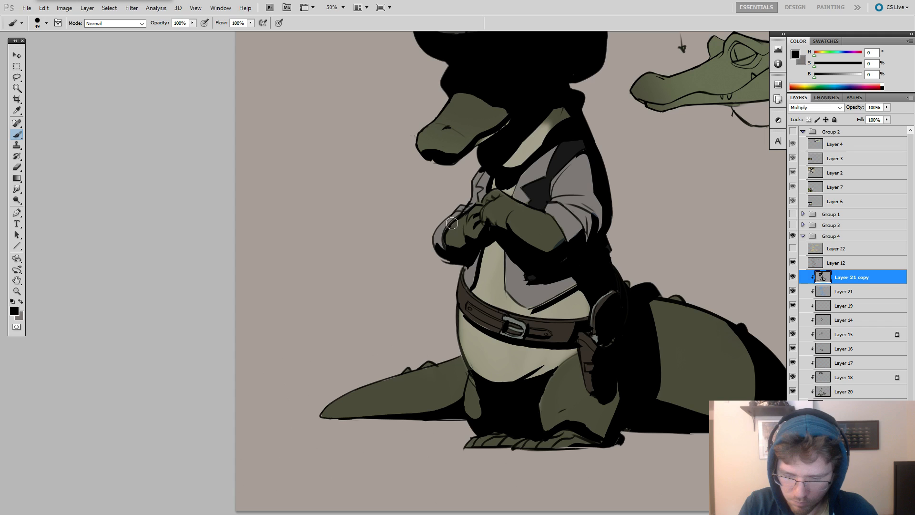
Touch up the black shadow along the far sleeve cuff and trim it around the near forearm and belt.
left_click_drag(458, 219, 449, 242)
key("e")
left_click_drag(548, 239, 540, 215)
mouse_move(451, 288)
left_mouse_down()
mouse_move(462, 301)
mouse_move(451, 291)
left_mouse_up()
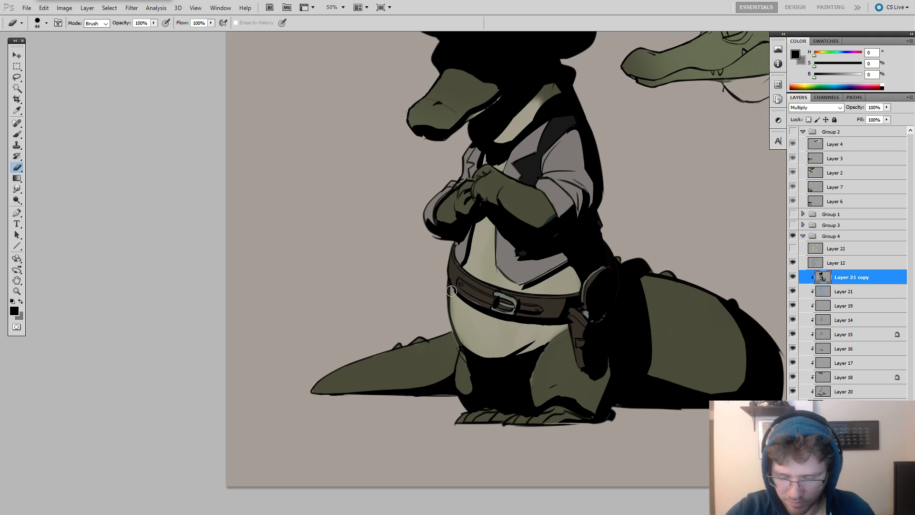
left_click_drag(650, 344, 652, 344)
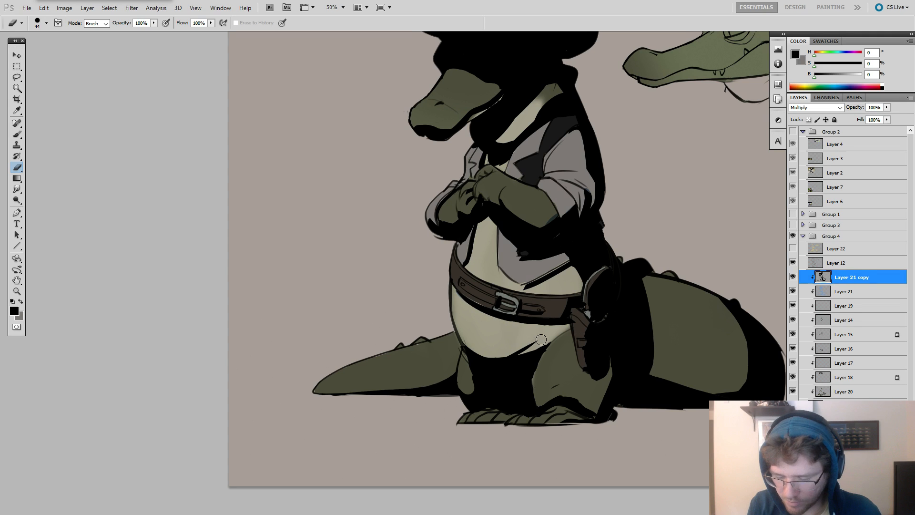
Erase a sliver of the black shadow along the lower edge of the belly and undo the stray strokes.
mouse_move(541, 340)
left_mouse_down()
mouse_move(522, 348)
mouse_move(532, 351)
left_mouse_up()
key("b")
key("ctrl+z")
key("ctrl+z")
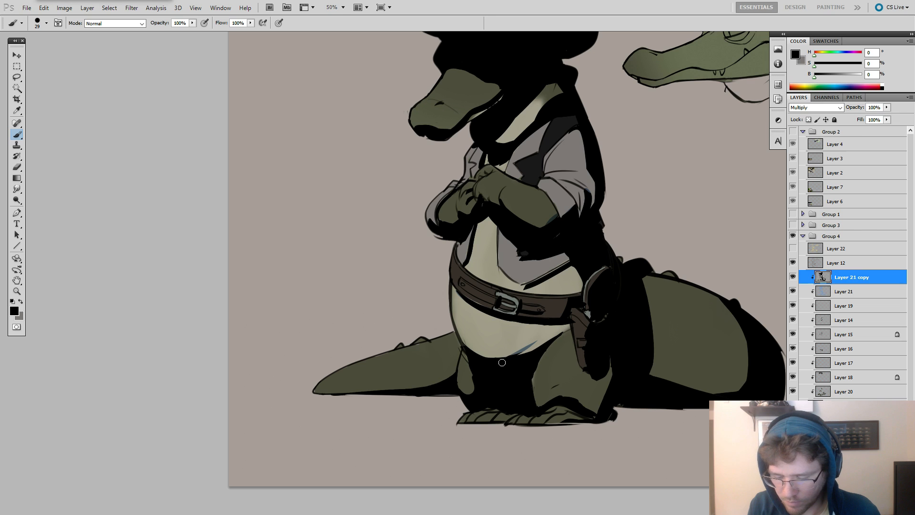
Clean up the black shadow shapes on the near leg and along the top of the feet.
left_click_drag(702, 373, 671, 385)
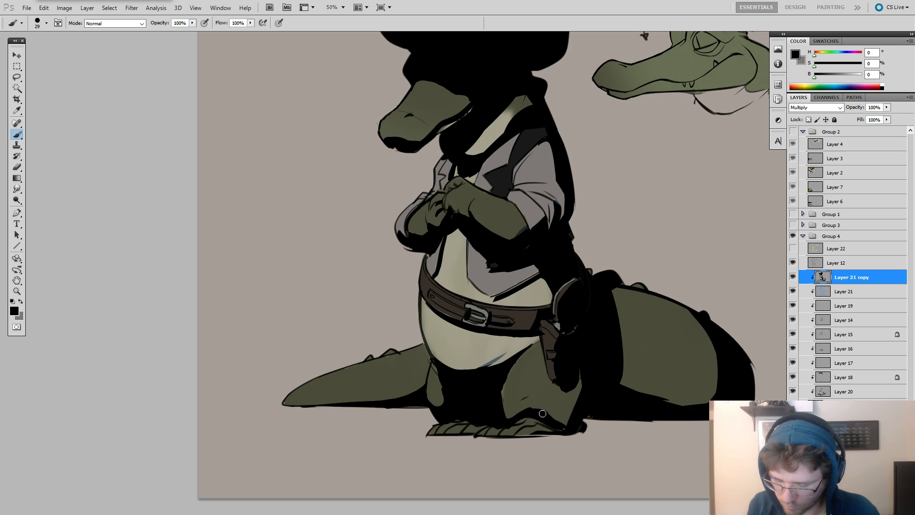
left_click_drag(588, 395, 621, 318)
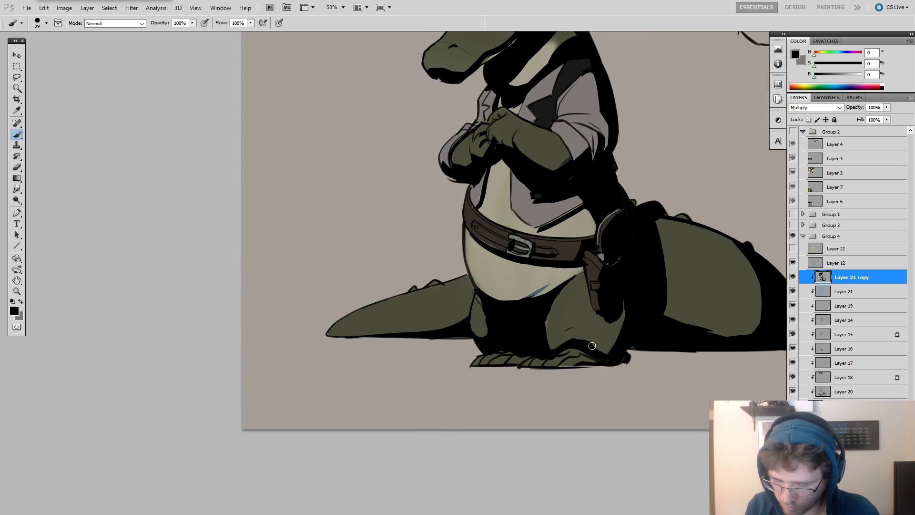
key("e")
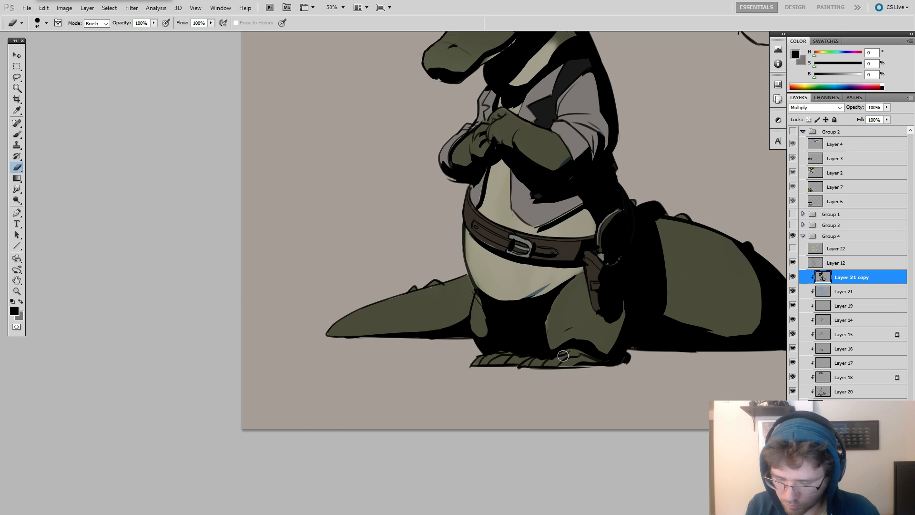
key("b")
scroll(506, 265, "up", 4)
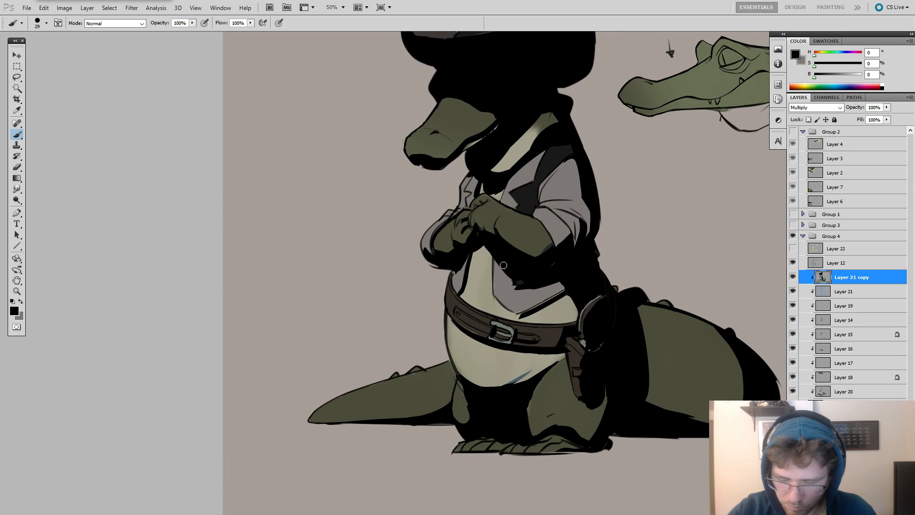
Refine the black shadow below the forearm and along the vest lapel with a finer 13 px brush.
key("e")
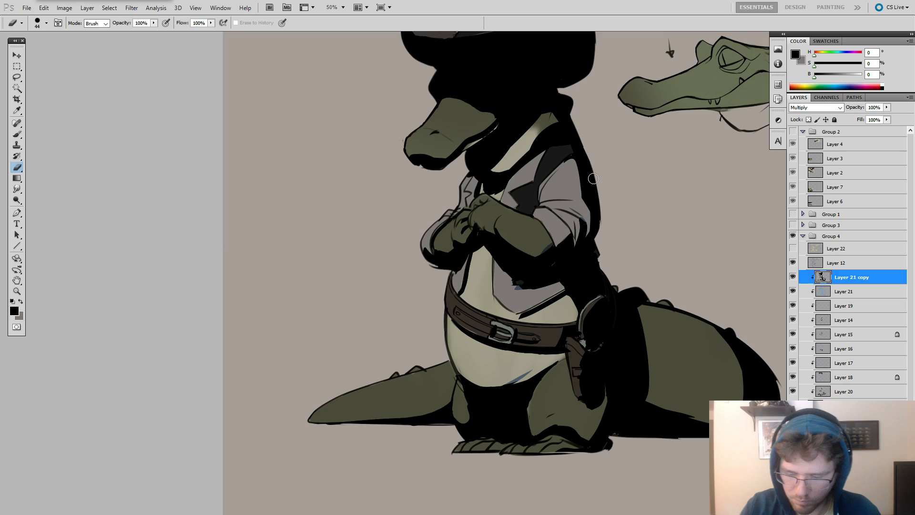
key("b")
mouse_move(586, 246)
left_mouse_down()
mouse_move(621, 265)
mouse_move(626, 322)
left_mouse_up()
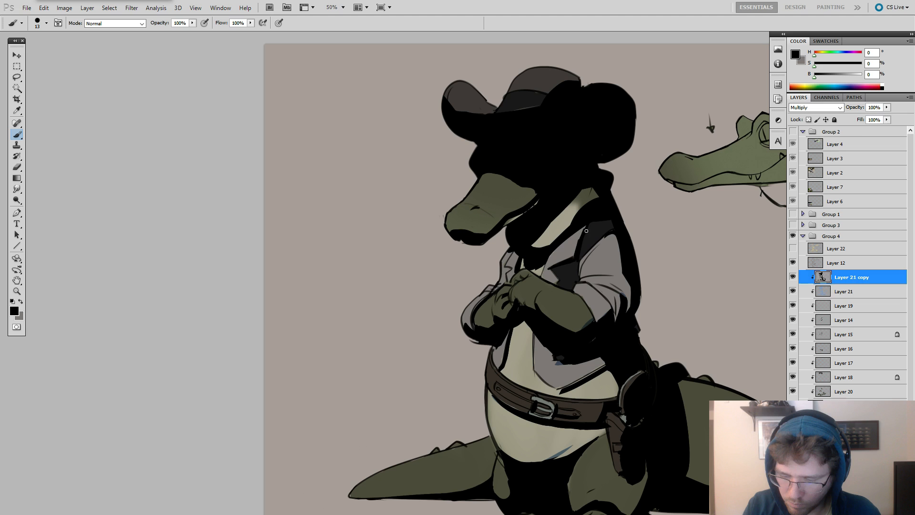
mouse_move(569, 251)
left_mouse_down()
mouse_move(547, 269)
mouse_move(559, 280)
left_mouse_up()
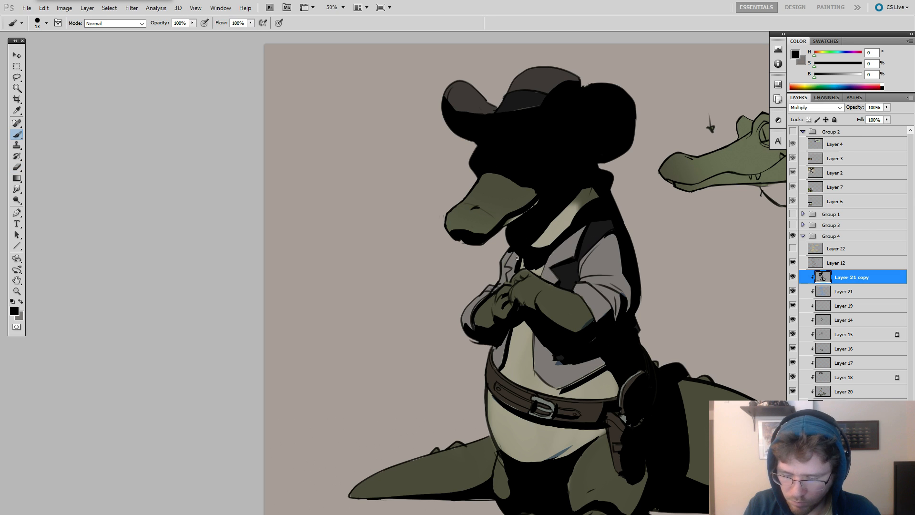
Touch up the black shadow around the tip and underside of the alligator's snout.
key("z")
left_click(636, 260, "alt")
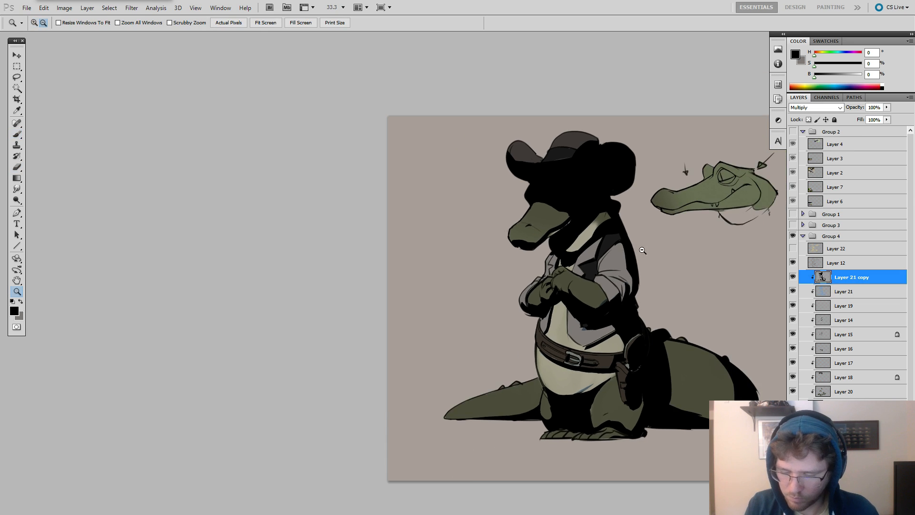
left_click(529, 229)
left_click(523, 230)
left_click(503, 233)
key("b")
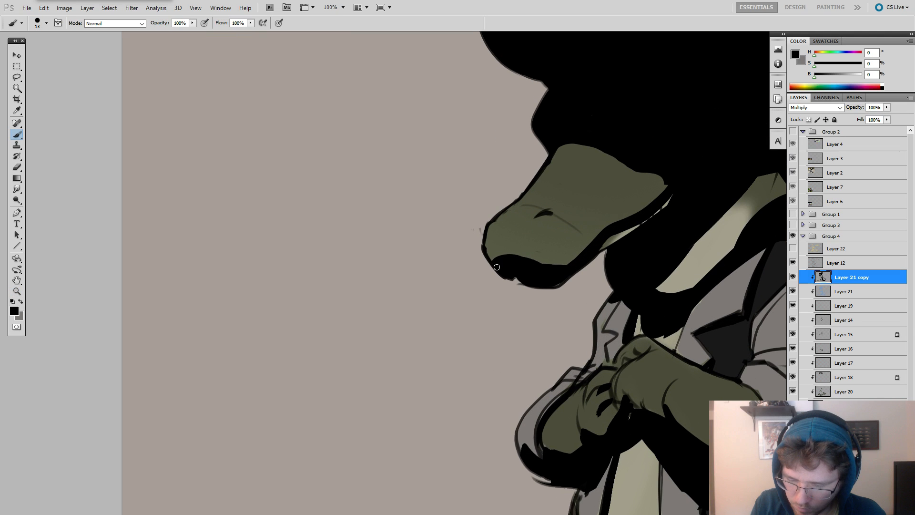
Paint a black shadow inside the curled front brim of the cowboy hat.
key("z")
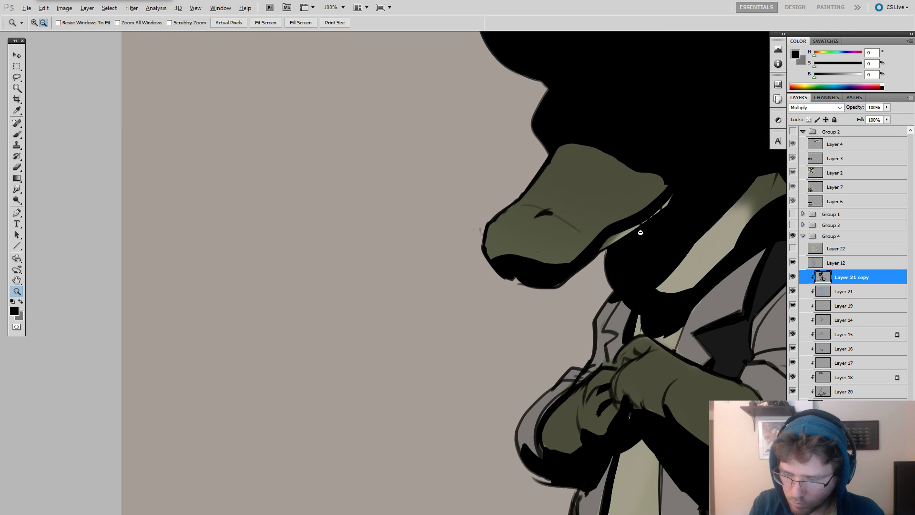
left_click(660, 209, "alt")
mouse_move(656, 230)
left_mouse_down()
mouse_move(586, 241)
mouse_move(484, 152)
left_mouse_up()
key("b")
left_click_drag(420, 127, 470, 187)
key("e")
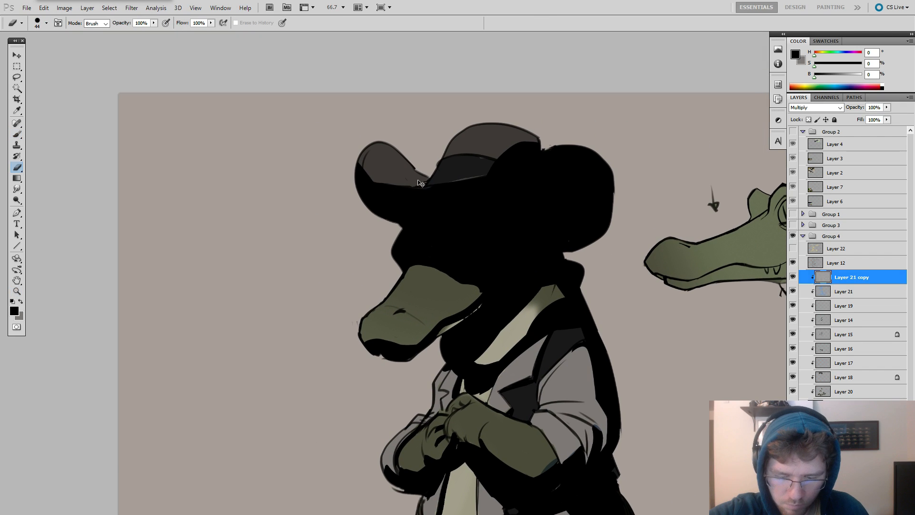
key("b")
mouse_move(376, 170)
left_mouse_down()
mouse_move(405, 174)
mouse_move(377, 170)
mouse_move(415, 179)
mouse_move(386, 172)
mouse_move(396, 178)
mouse_move(389, 184)
mouse_move(427, 189)
left_mouse_up()
Erase a thin light strip along the front edge of the hat brim, undoing the misplaced strokes.
key("e")
mouse_move(387, 184)
left_mouse_down()
mouse_move(359, 161)
mouse_move(435, 188)
mouse_move(384, 186)
mouse_move(450, 184)
left_mouse_up()
key("ctrl+z")
key("ctrl+z")
key("ctrl+z")
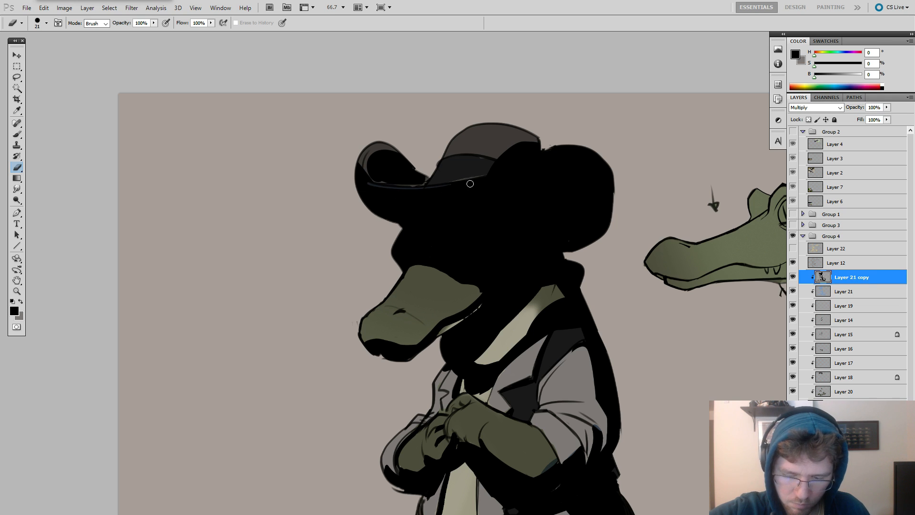
Lower the opacity of the black shadow layer to 57% and compare it with the full-strength version.
left_click(887, 108)
left_click_drag(887, 116, 865, 117)
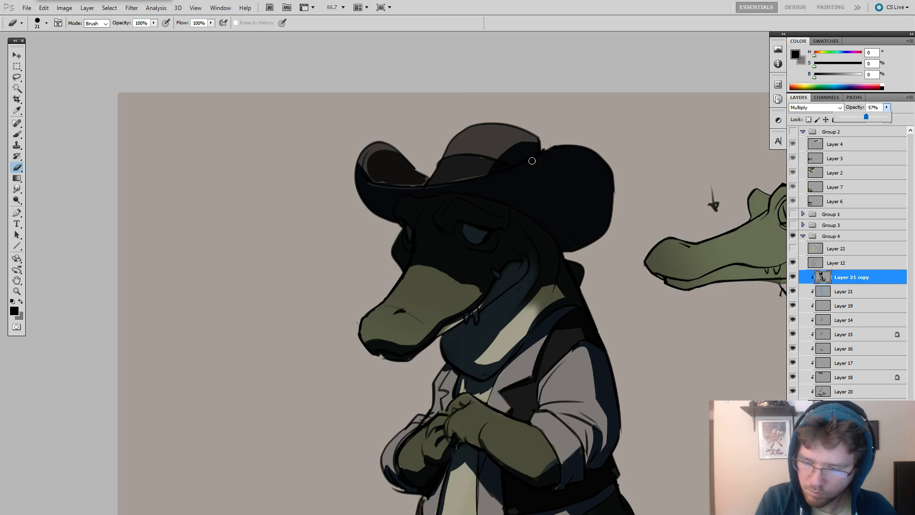
key("ctrl+z")
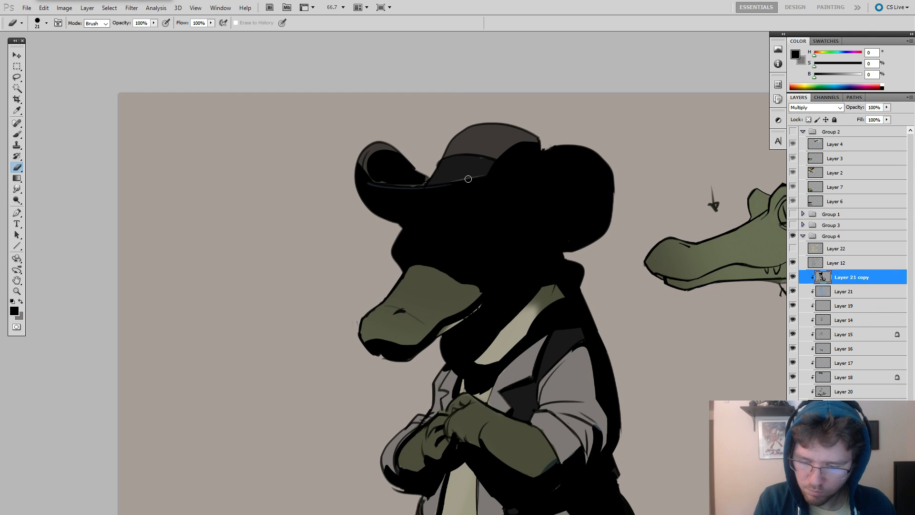
key("ctrl+z")
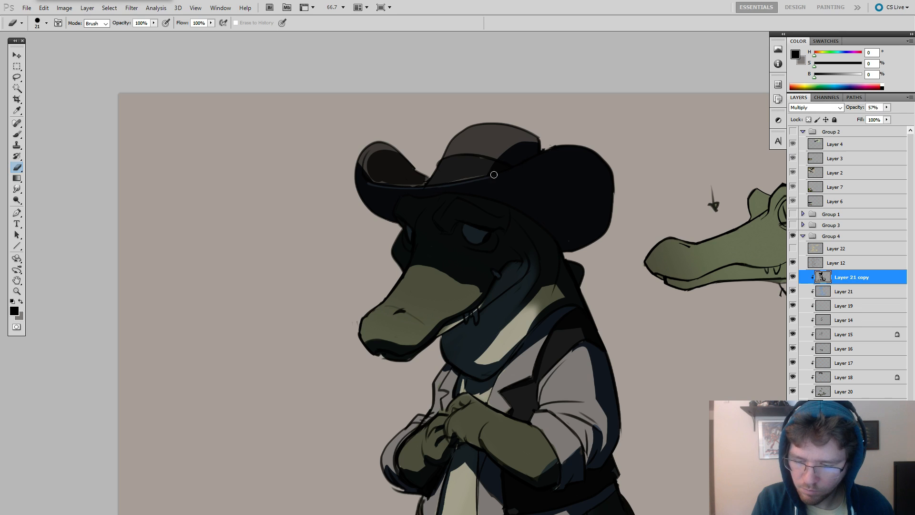
Erase a thin rim along the upper edge of the hat's near brim, redoing the stroke until it fits.
left_click_drag(562, 148, 479, 184)
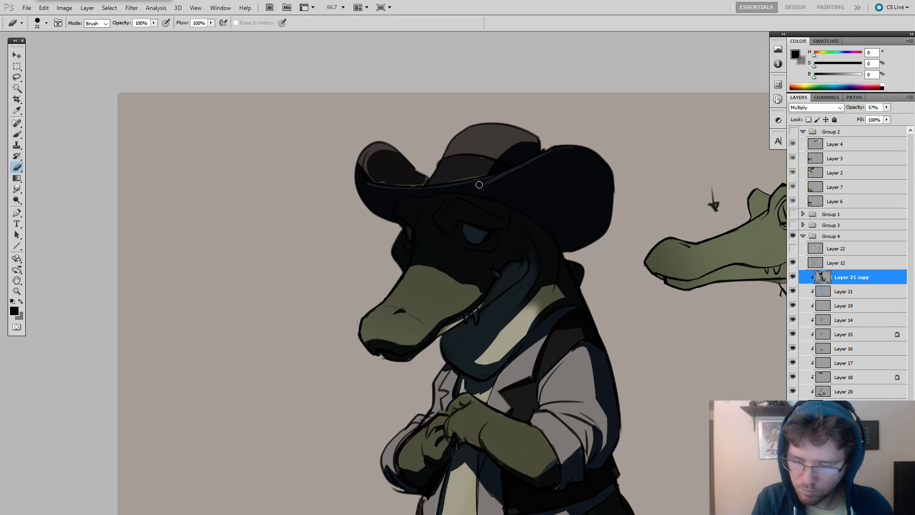
key("ctrl+z")
key("ctrl+z")
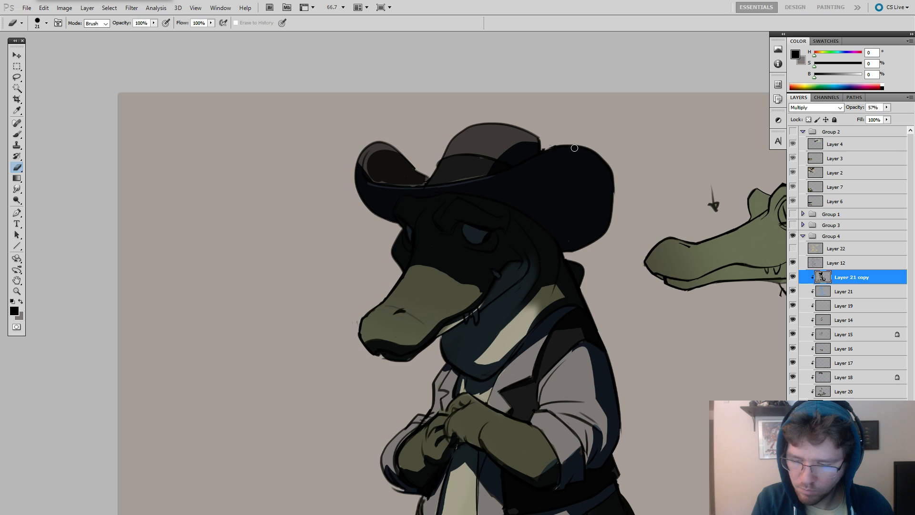
left_click_drag(574, 148, 490, 177)
key("ctrl+z")
left_click_drag(571, 149, 482, 180)
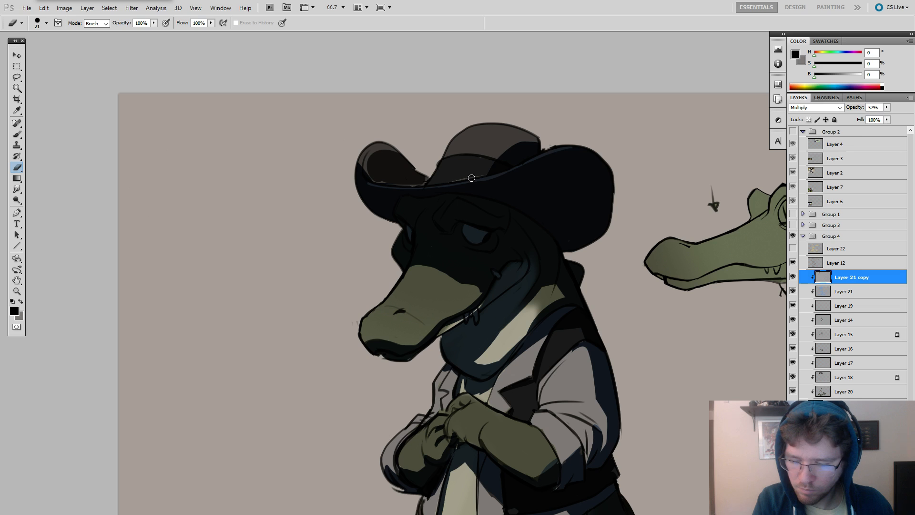
Even out the shadow inside the hat's curled front brim with the eraser and a 33 px brush.
key("b")
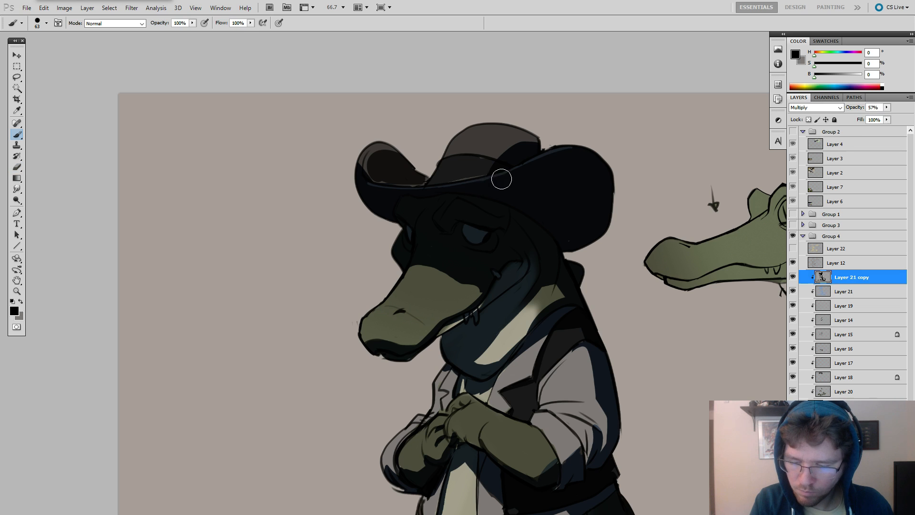
key("e")
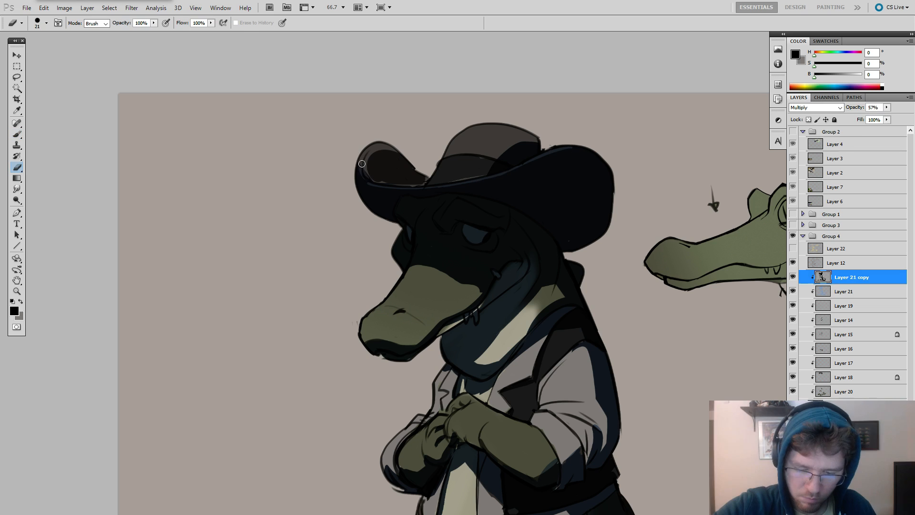
key("b")
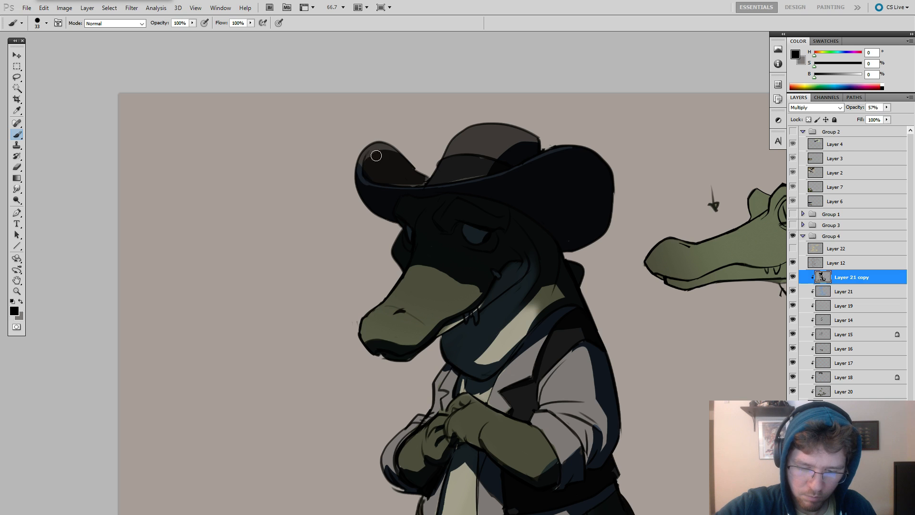
left_click_drag(401, 164, 413, 177)
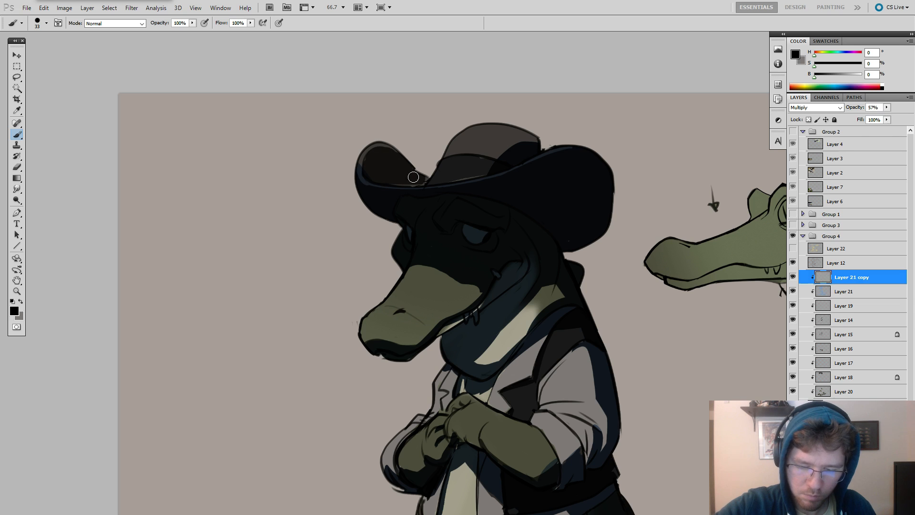
left_click(553, 139, "alt")
left_click(555, 139, "alt")
left_click(557, 139, "alt")
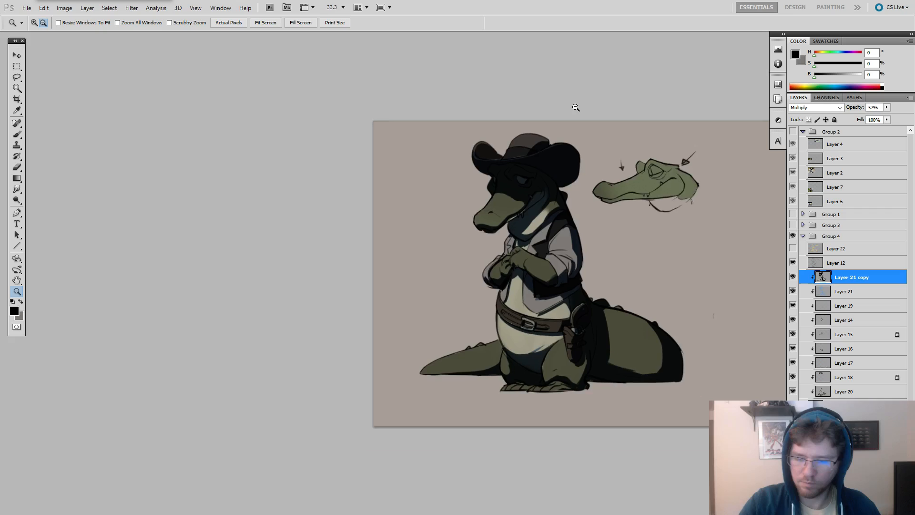
Load the black shadow copy's contents as a selection, hide that layer, and make Layer 21 active.
left_click(818, 278, "ctrl")
left_click(793, 277)
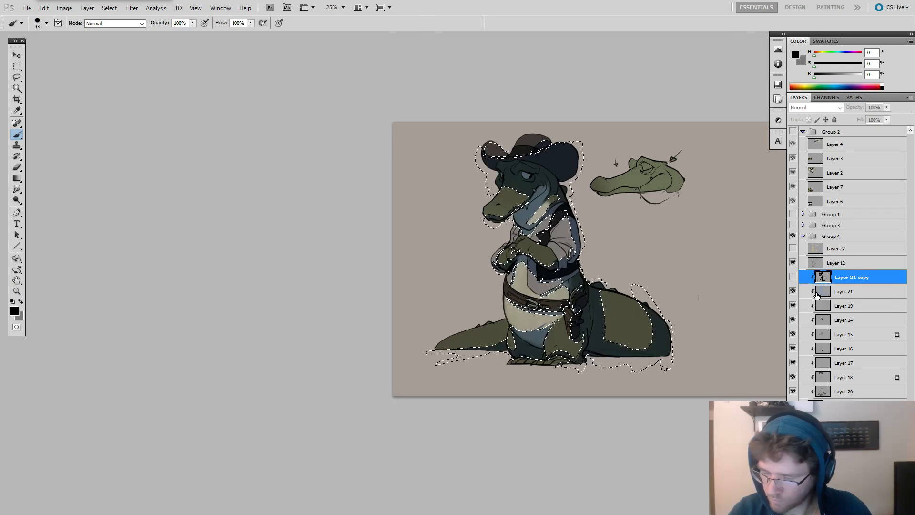
left_click(841, 291)
left_click(504, 142, "ctrl")
left_click(517, 142, "ctrl")
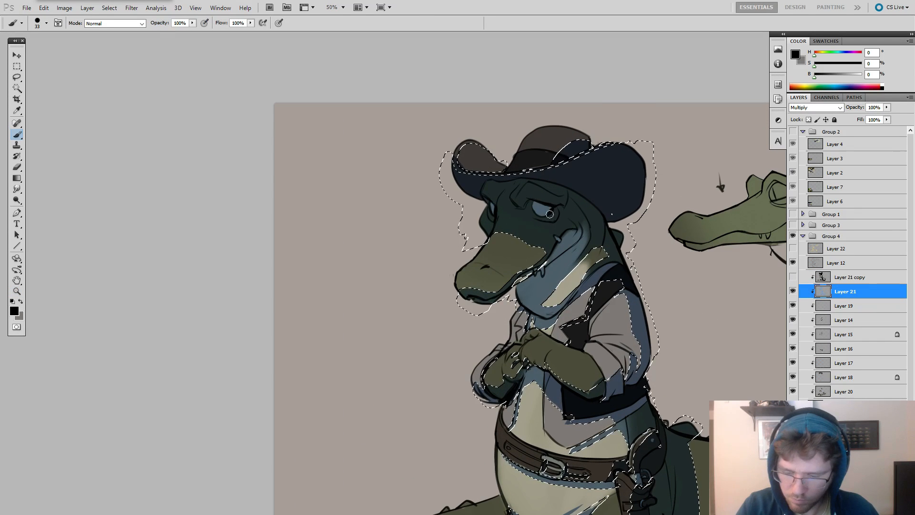
Fill the selected shadow area on Layer 21 with blue (H 216, S 45, B 59) and clear the selection.
key("r")
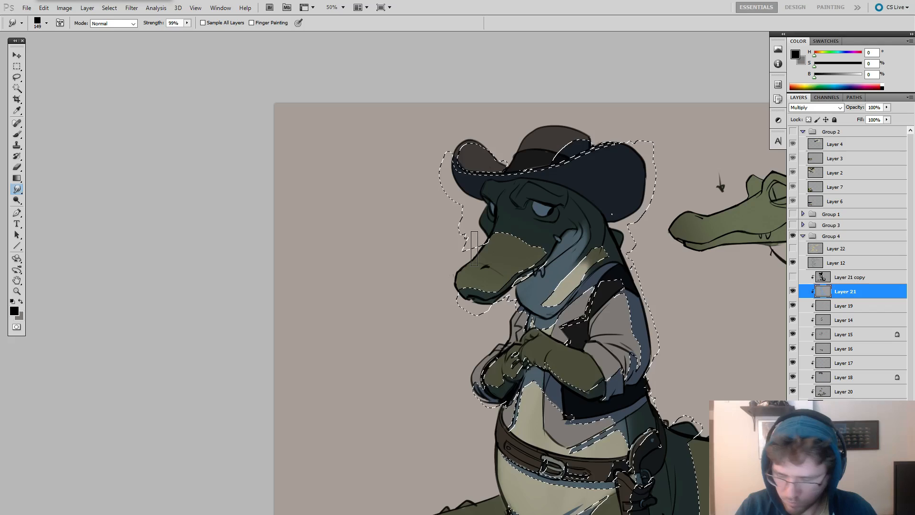
key("g")
left_click(836, 63)
left_click(842, 53)
left_click_drag(842, 53, 843, 54)
left_click(841, 75)
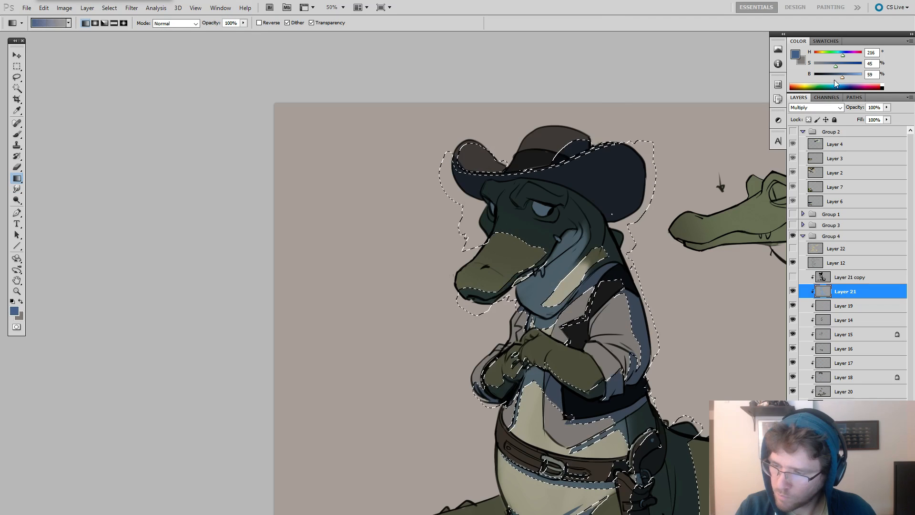
key("alt+BackSpace")
key("ctrl+d")
Reselect the shadow area, refill it with a lighter blue at 71% brightness, and deselect.
left_click(709, 187, "ctrl+alt")
key("b")
key("ctrl+shift+d")
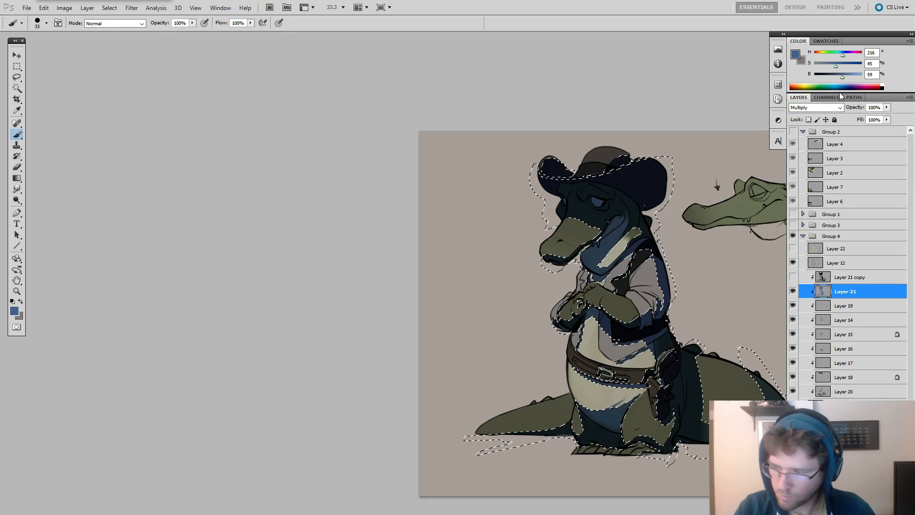
key("g")
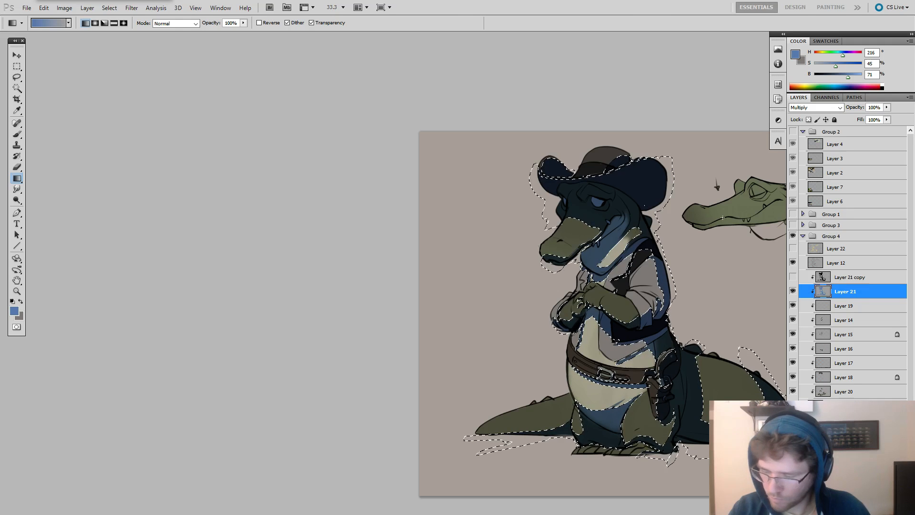
key("m")
right_click(616, 222)
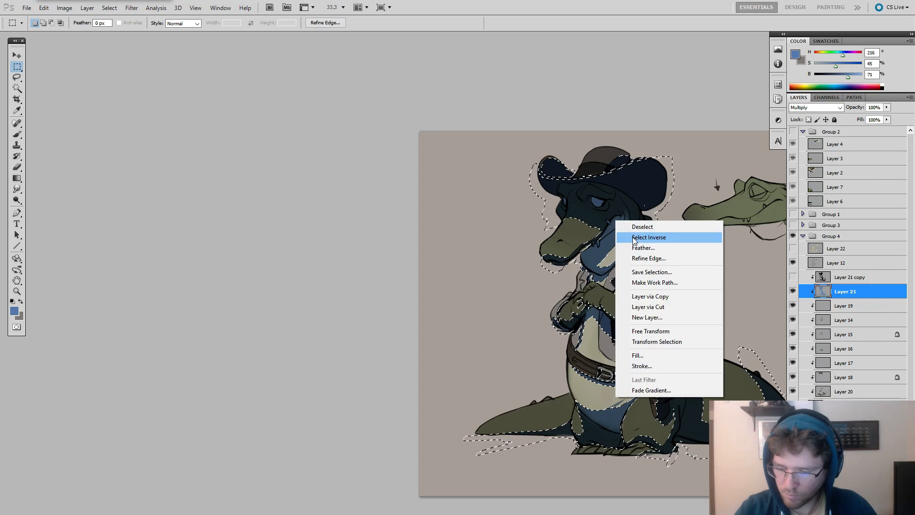
left_click(641, 232)
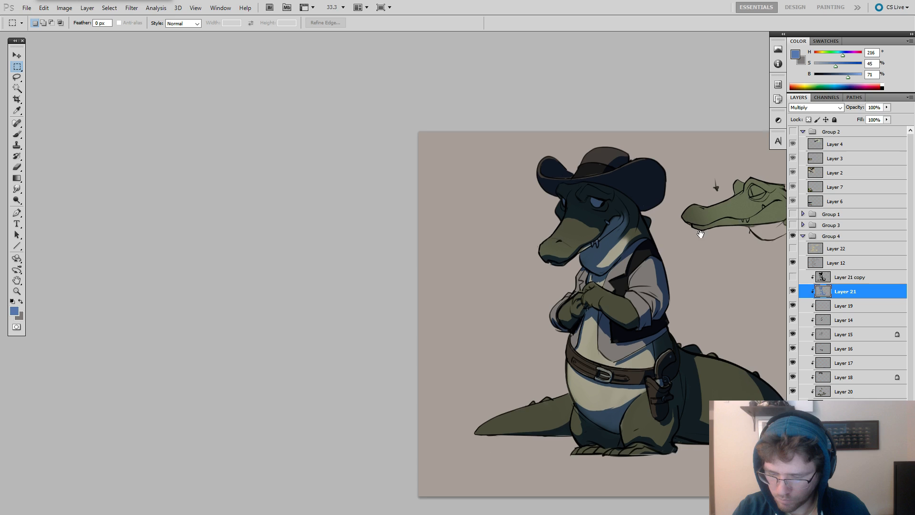
Paint blue shadow along the light patch on the alligator's neck with a 33 px brush, undoing strokes until one fits.
left_click_drag(700, 231, 668, 244)
key("r")
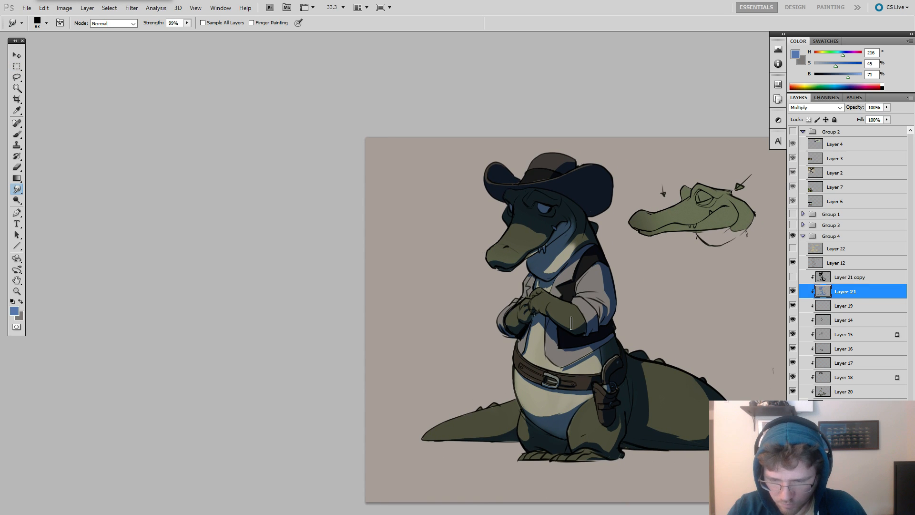
key("z")
left_click(561, 246)
left_click(561, 246)
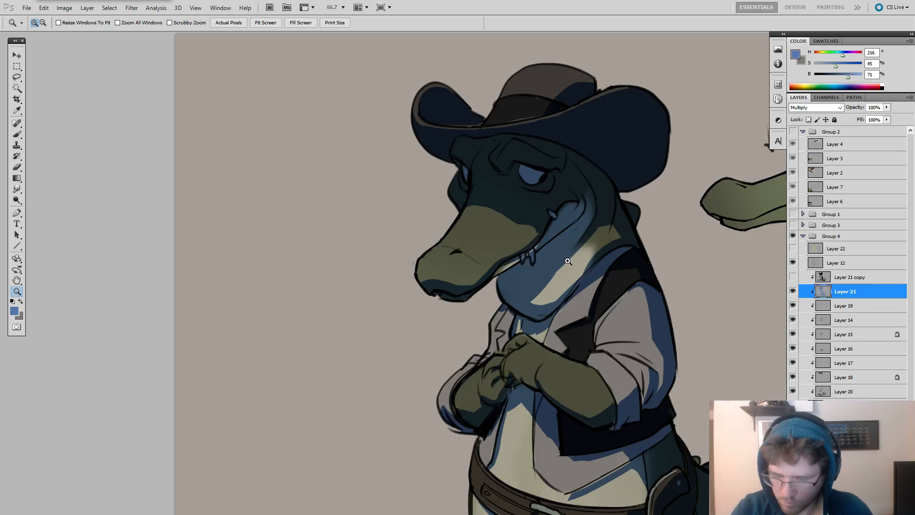
key("b")
mouse_move(595, 226)
left_mouse_down()
mouse_move(566, 263)
mouse_move(539, 275)
left_mouse_up()
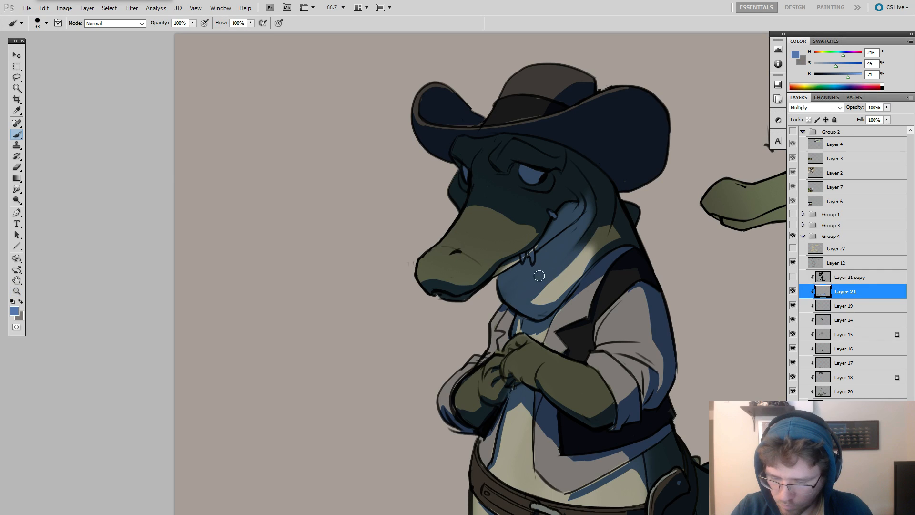
key("ctrl+z")
left_click_drag(595, 226, 505, 307)
key("ctrl+z")
mouse_move(593, 224)
left_mouse_down()
mouse_move(573, 260)
mouse_move(518, 297)
left_mouse_up()
key("ctrl+z")
mouse_move(593, 223)
left_mouse_down()
mouse_move(571, 261)
mouse_move(520, 298)
mouse_move(549, 280)
mouse_move(534, 292)
left_mouse_up()
key("e")
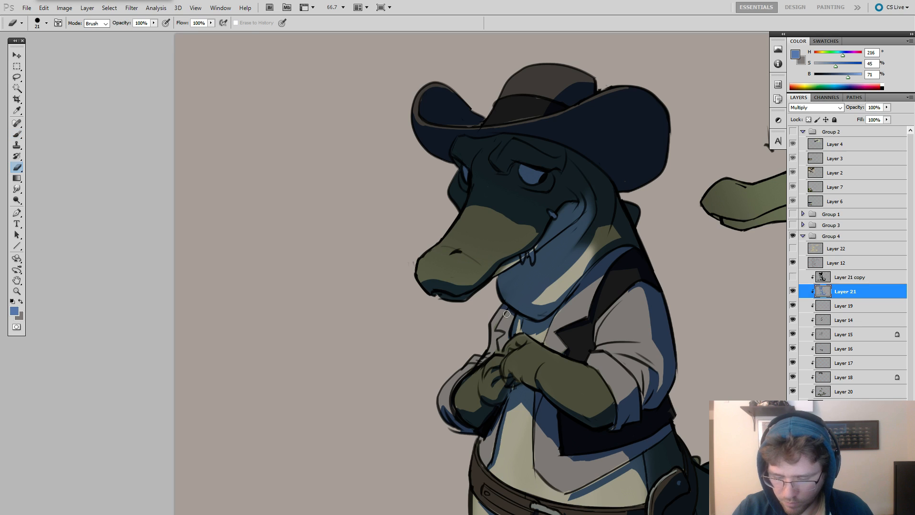
Delete the hidden Layer 21 copy.
key("z")
left_click(817, 280)
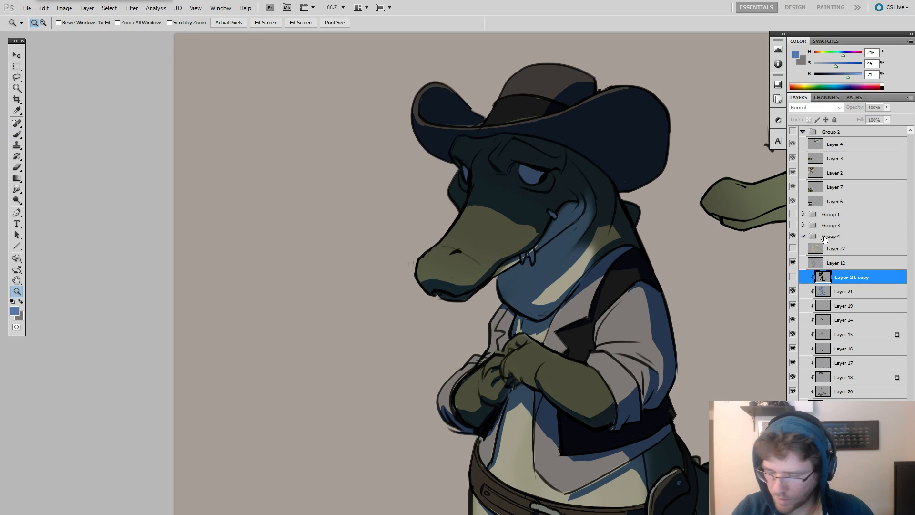
key("Delete")
Touch up the shadow inside the hat's curled brim on Layer 21 and reduce the brush to 29 px.
left_click(677, 239, "alt")
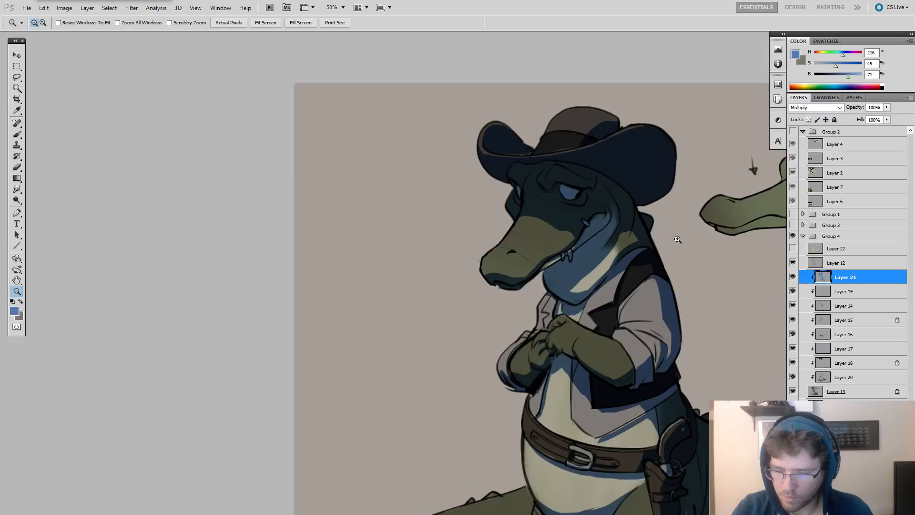
left_click(678, 239)
left_click(678, 239)
left_click_drag(566, 204, 602, 196)
key("b")
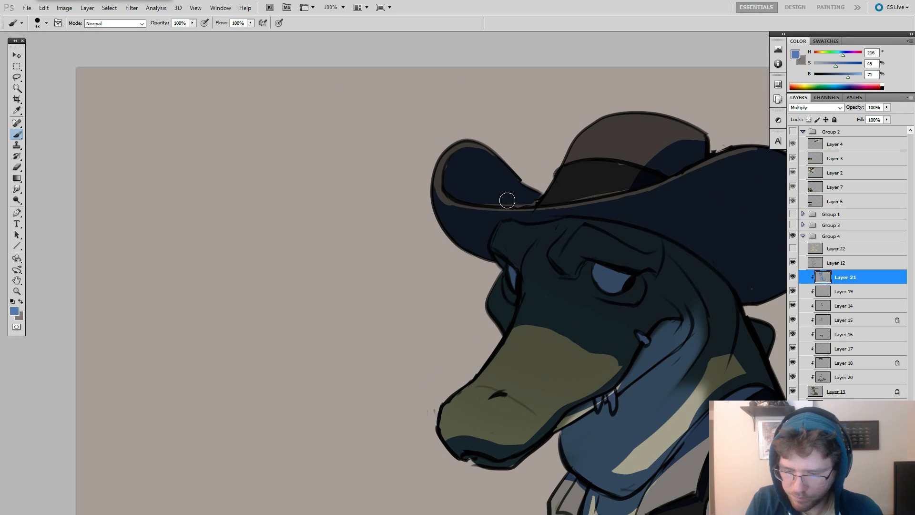
mouse_move(514, 202)
left_mouse_down()
mouse_move(531, 202)
mouse_move(521, 202)
left_mouse_up()
key("bracketleft")
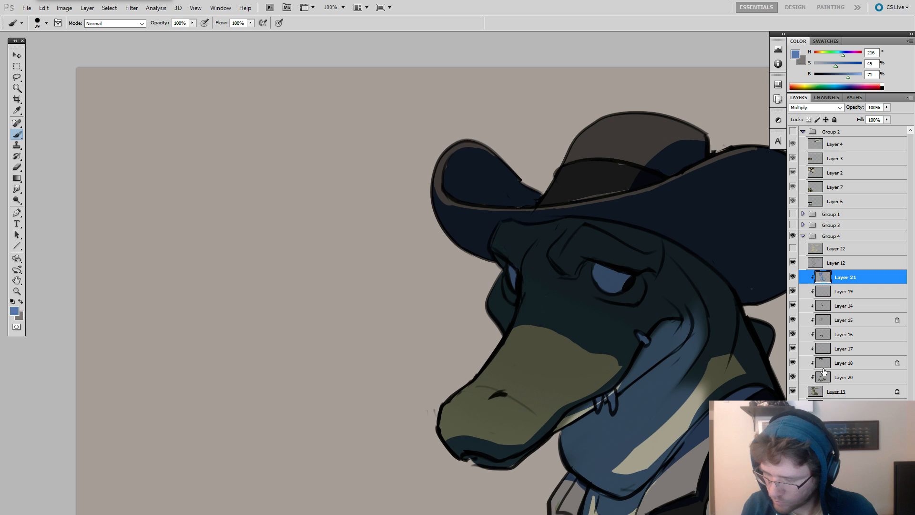
Identify the hat band's colour layer, Layer 18, and smudge its colour into the gap above the brim at 24 px.
left_click(793, 362)
left_click(793, 362)
left_click(843, 362)
key("r")
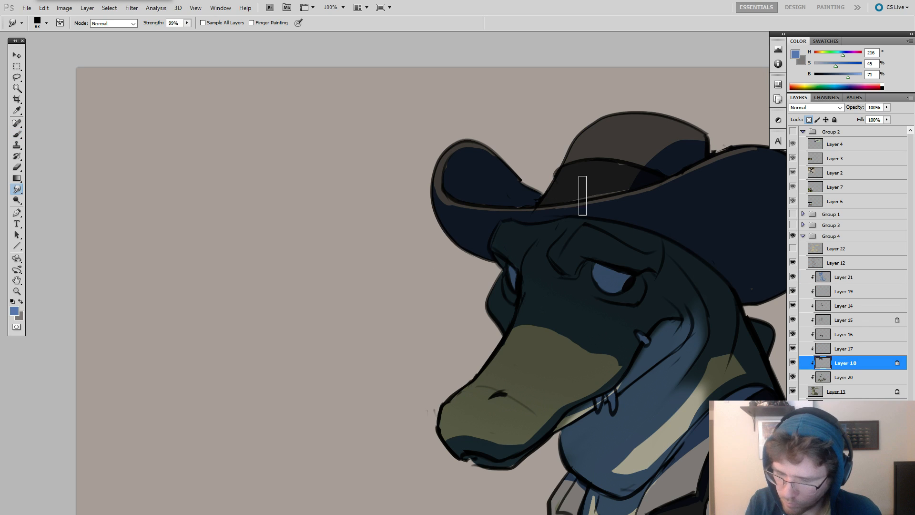
left_click_drag(600, 191, 607, 190)
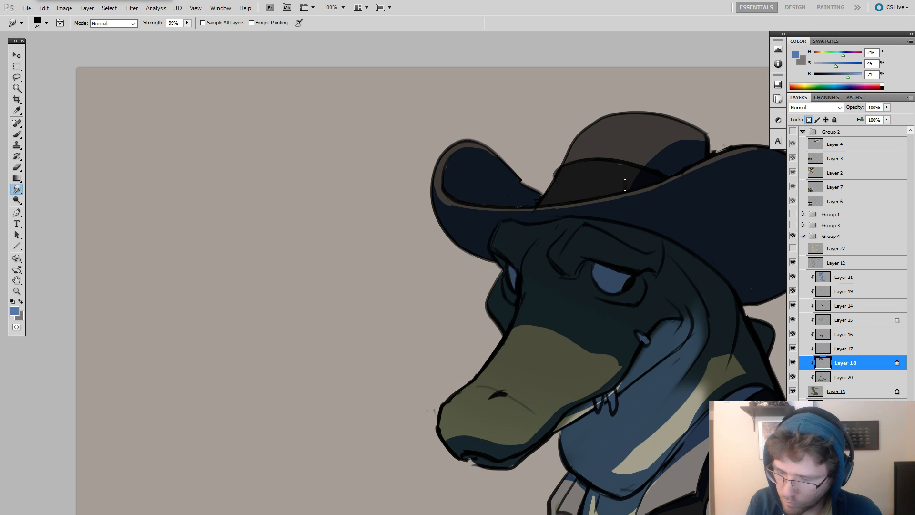
left_click(674, 187, "alt")
left_click(681, 195, "alt")
left_click(682, 196, "alt")
Erase the blue shadow strip along the vest's front edge on Layer 21.
key("b")
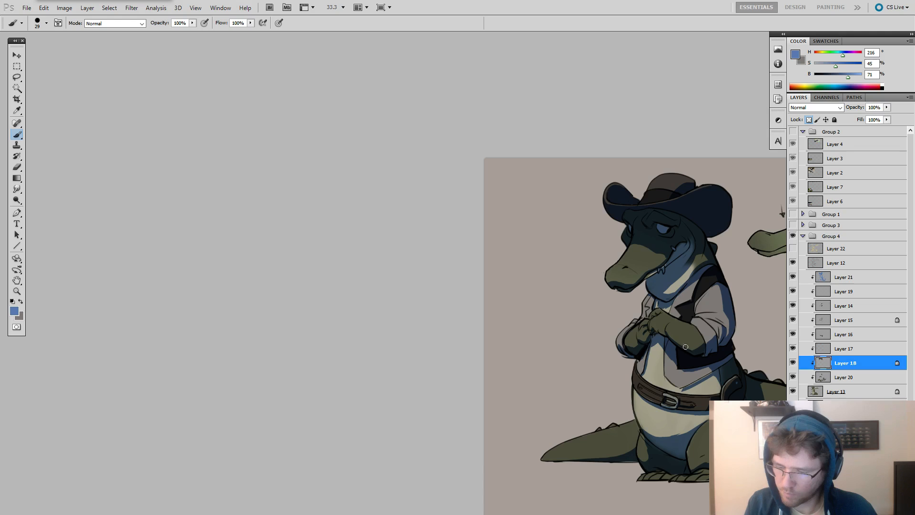
mouse_move(781, 364)
left_mouse_down()
mouse_move(672, 325)
mouse_move(696, 329)
left_mouse_up()
left_click(695, 328, "alt")
left_click(671, 325, "ctrl")
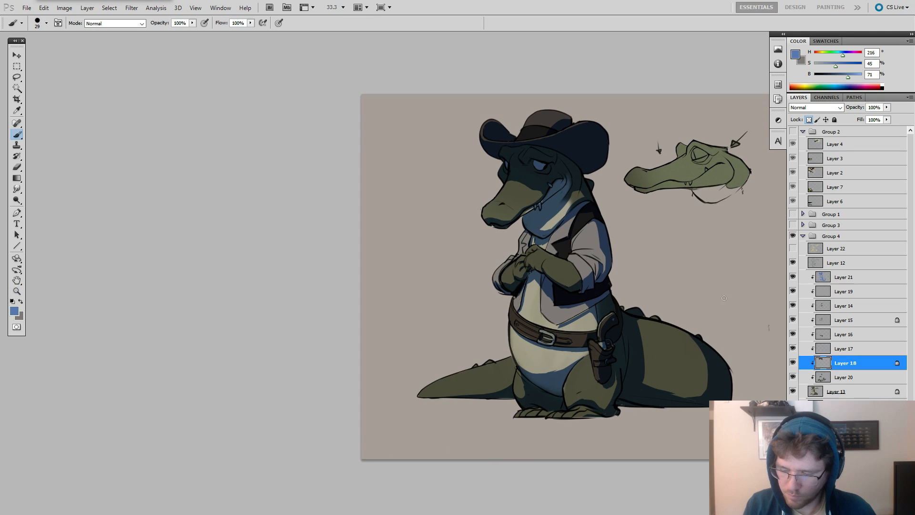
left_click(827, 275)
left_click(547, 283, "ctrl")
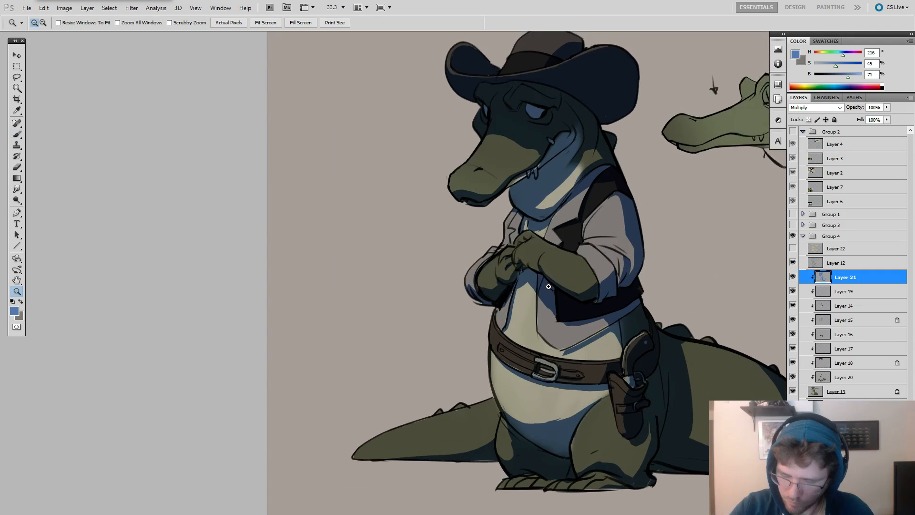
left_click(538, 293, "ctrl")
key("e")
left_click_drag(537, 298, 560, 325)
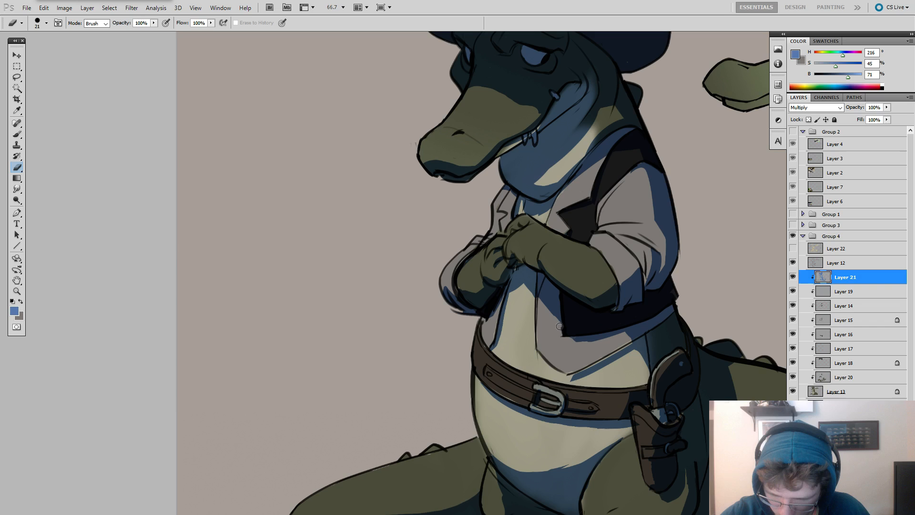
Refine the shadows around the vest's lower panel and hem with the brush and eraser, undoing the misplaced stroke.
key("b")
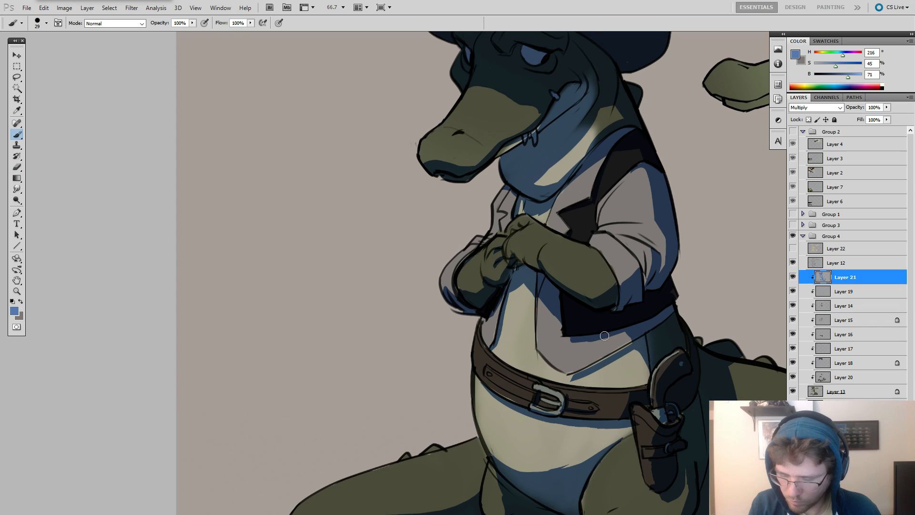
key("e")
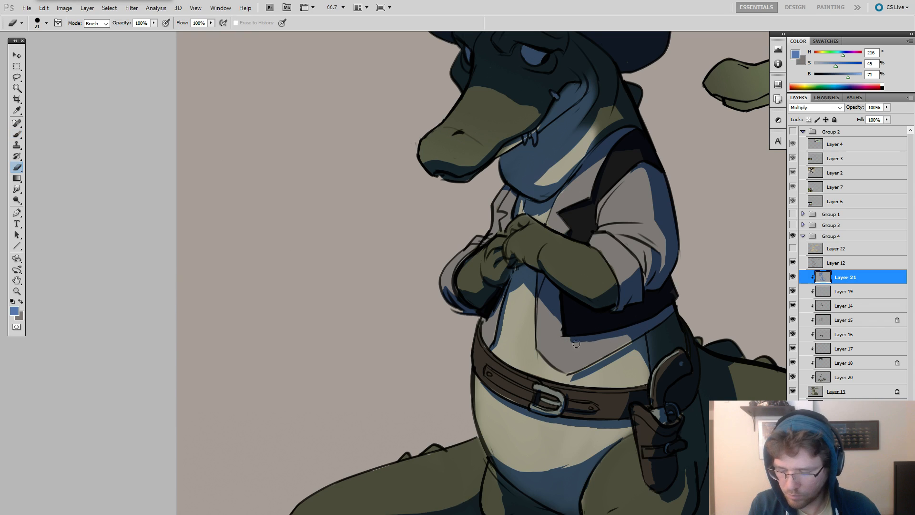
key("b")
left_click_drag(634, 342, 570, 376)
key("ctrl+z")
key("e")
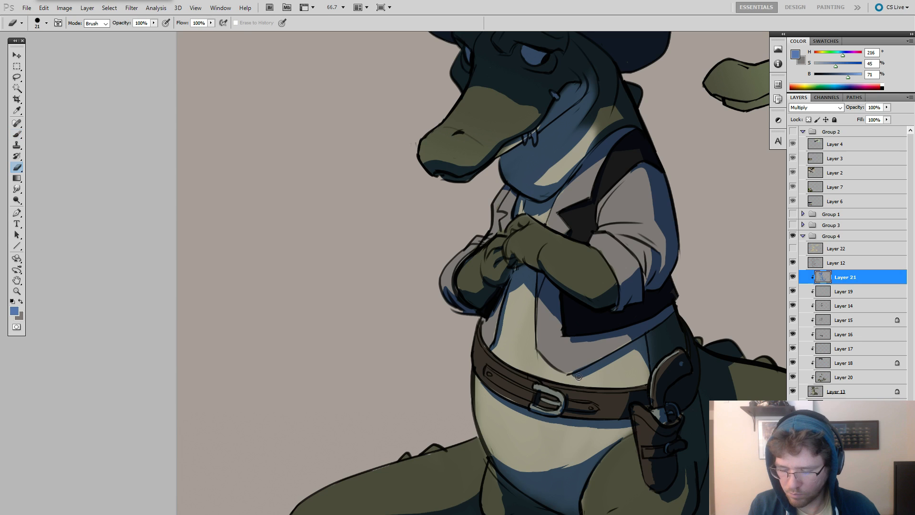
key("b")
scroll(682, 354, "down", 3)
left_click_drag(698, 335, 678, 327)
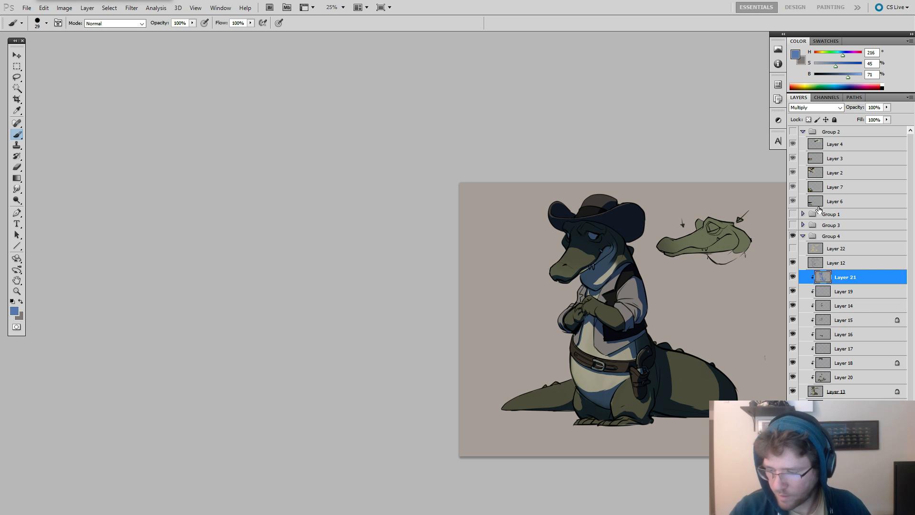
Delete the hidden Layer 22 at the head of Group 4 and return to Layer 21.
left_click(818, 250)
key("Delete")
left_click(821, 262)
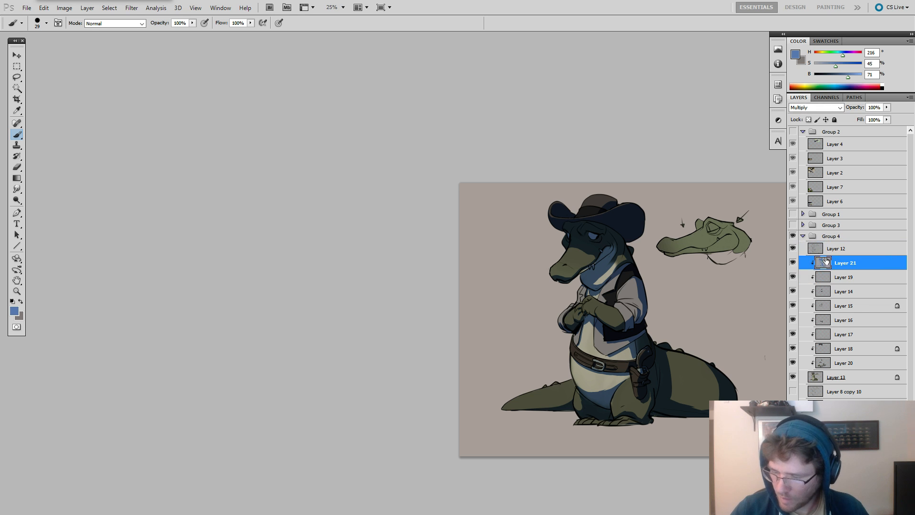
Select everything outside the Layer 21 shadows and add a new clipped layer above it.
left_click(821, 265, "ctrl")
key("m")
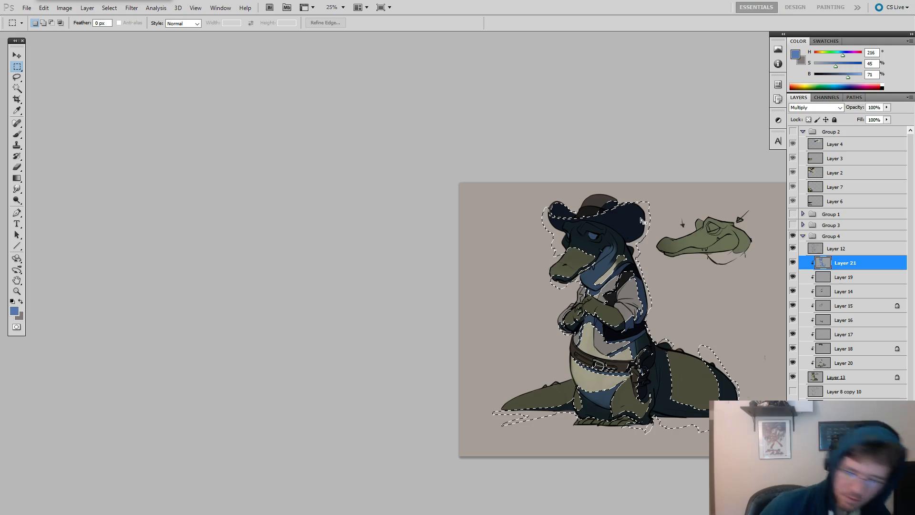
right_click(642, 220)
left_click(666, 237)
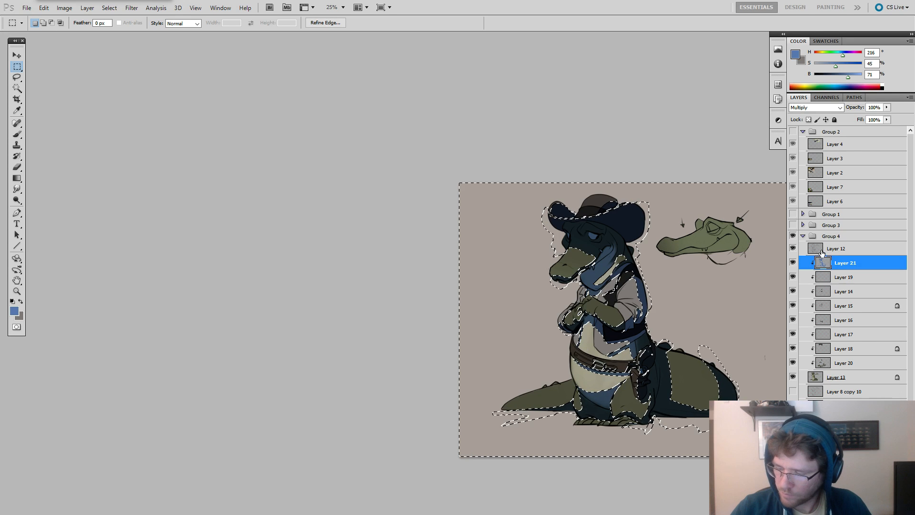
key("ctrl+shift+alt+n")
key("ctrl+alt+g")
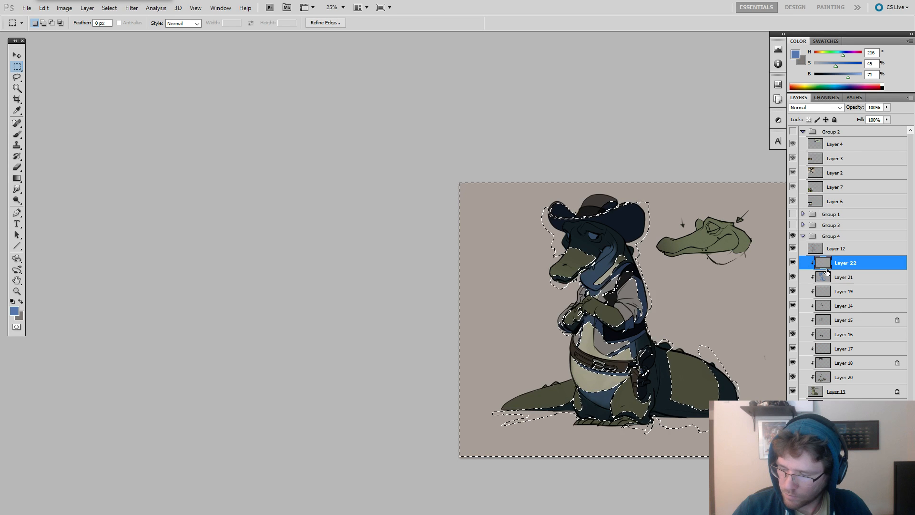
Fill the selected lit areas on the new layer with pale tan (H 36, S 21, B 84) and deselect.
key("g")
left_click_drag(850, 78, 854, 78)
left_click_drag(835, 67, 818, 56)
left_click(819, 56)
key("alt+BackSpace")
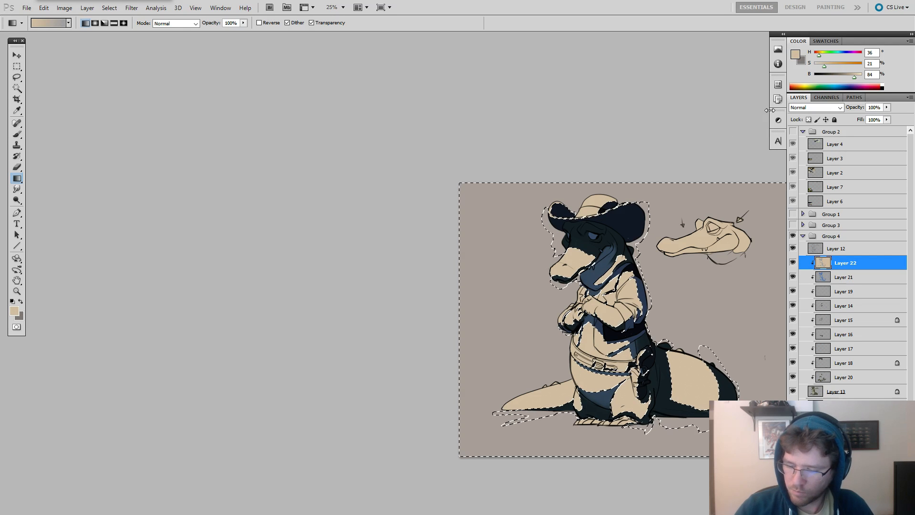
key("ctrl+d")
Set the tan light layer to Overlay and adjust its Hue/Saturation, changing the saturation and raising lightness to +29.
left_click(820, 108)
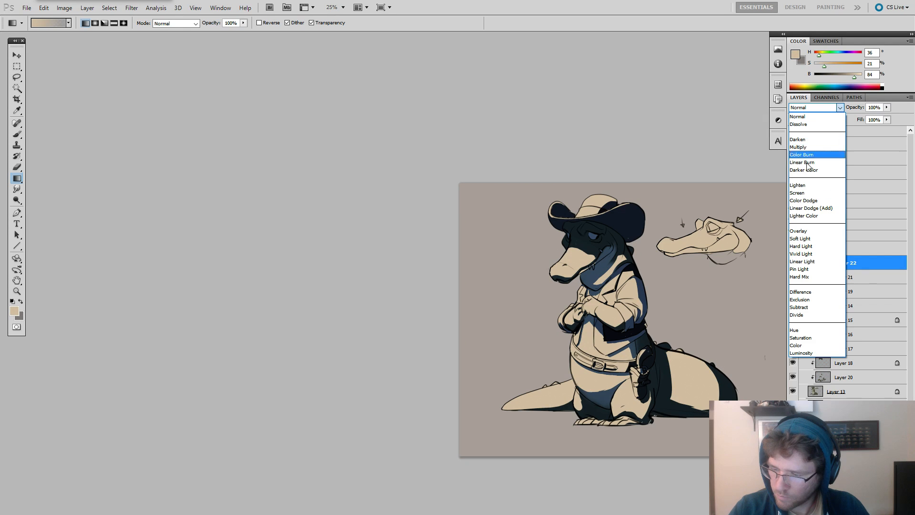
left_click(802, 233)
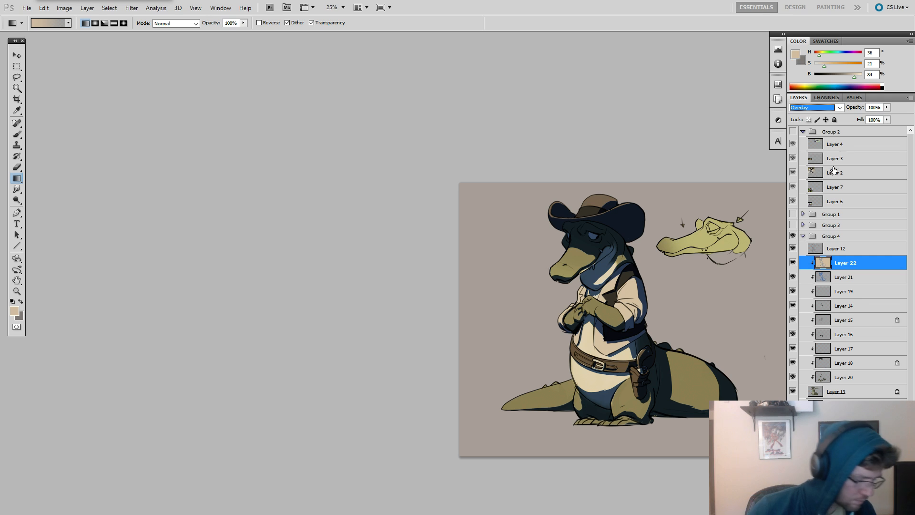
key("ctrl+u")
left_click_drag(759, 335, 769, 307)
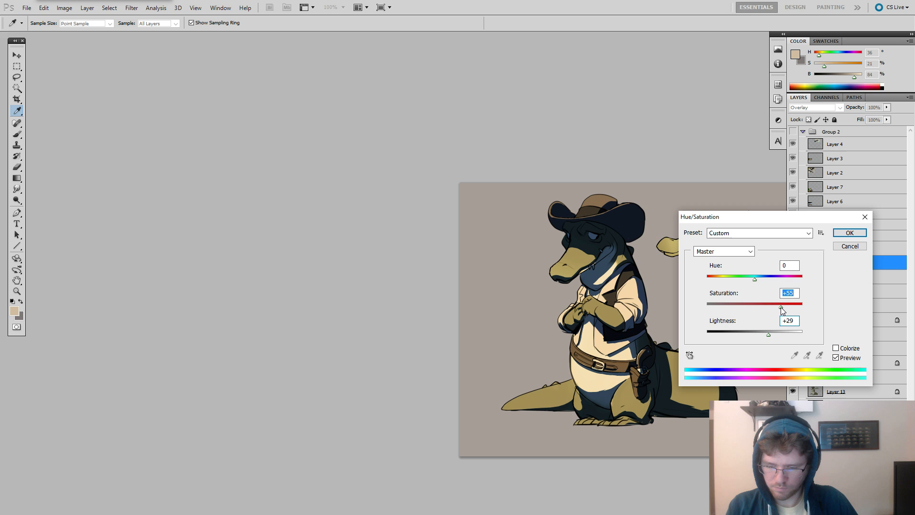
key("Return")
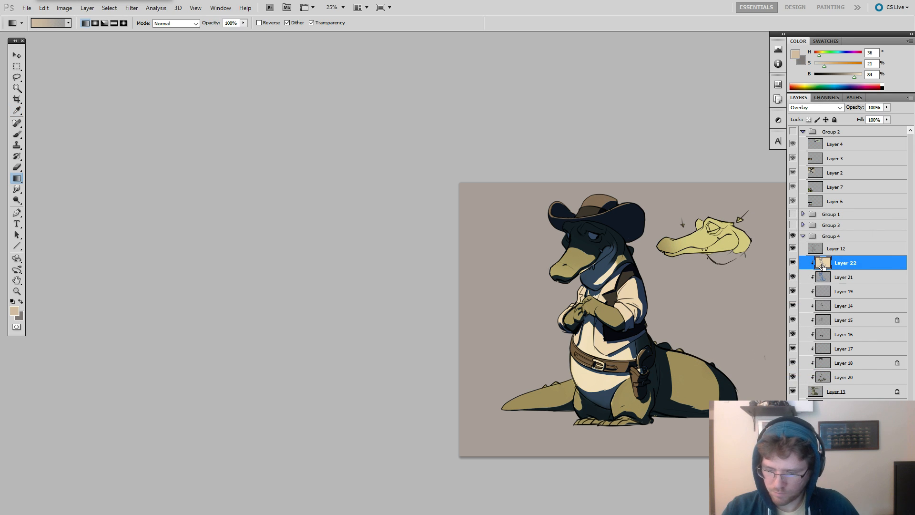
Try tinting the light on the lower body of Layer 22 with muted red (H 4, S 44, B 67) using a large soft brush.
key("b")
right_click(665, 243)
left_click(684, 318)
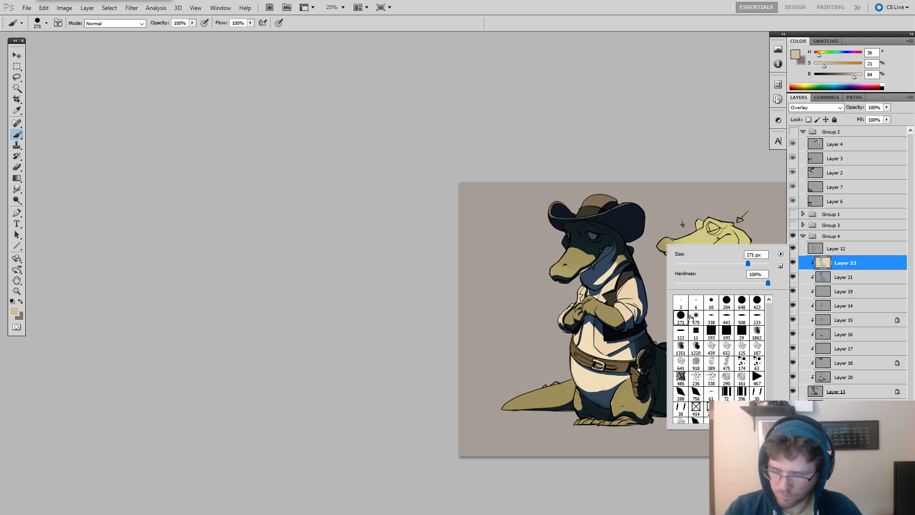
key("Return")
left_click(586, 254, "alt")
left_click_drag(817, 56, 835, 67)
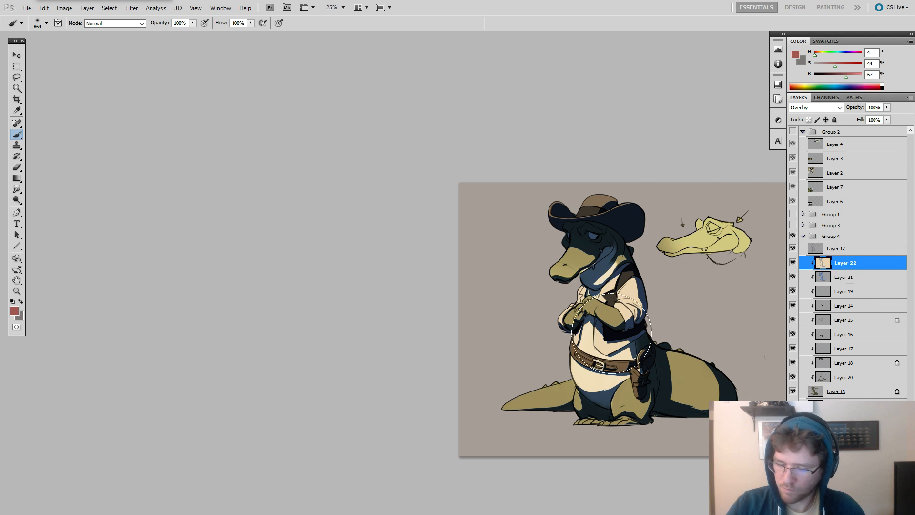
right_click(616, 349, "alt")
mouse_move(546, 407)
left_mouse_down()
mouse_move(637, 420)
mouse_move(686, 405)
left_mouse_up()
right_click(639, 358, "alt")
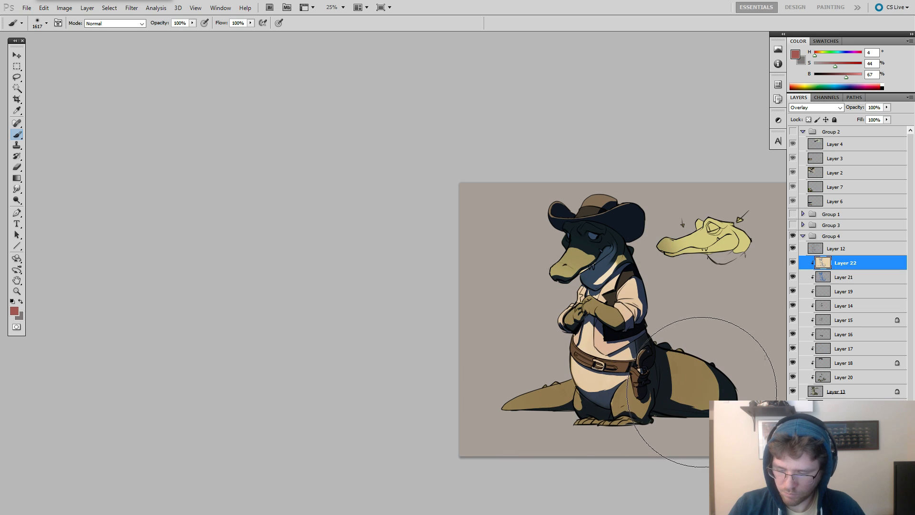
Try brushing pale yellow (H 53, S 24, B 100) over the head on Layer 22, then undo the trial tints.
right_click(691, 269, "alt")
left_click(734, 226, "alt")
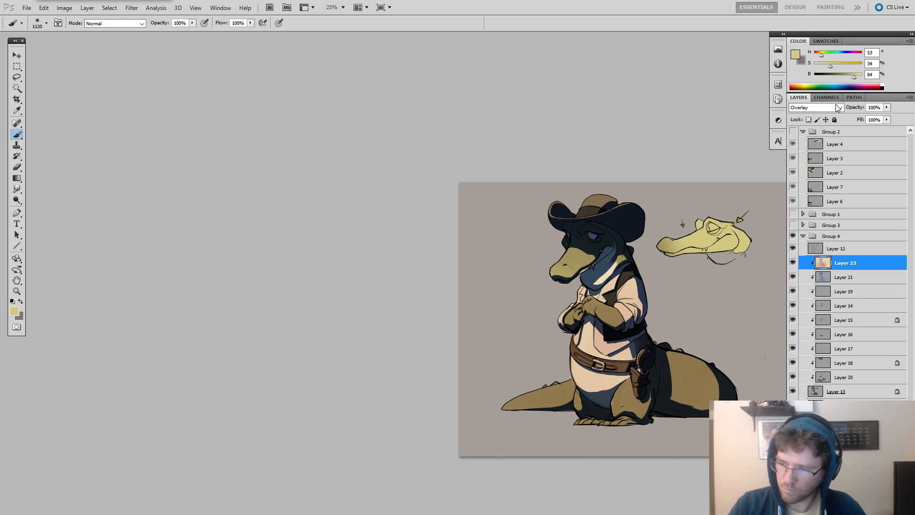
right_click(591, 266, "alt")
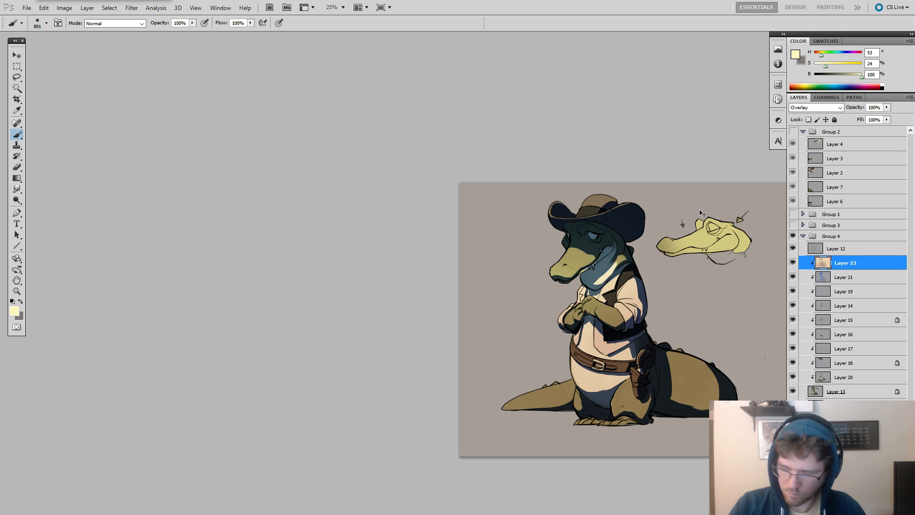
key("ctrl+alt+z")
key("ctrl+alt+z")
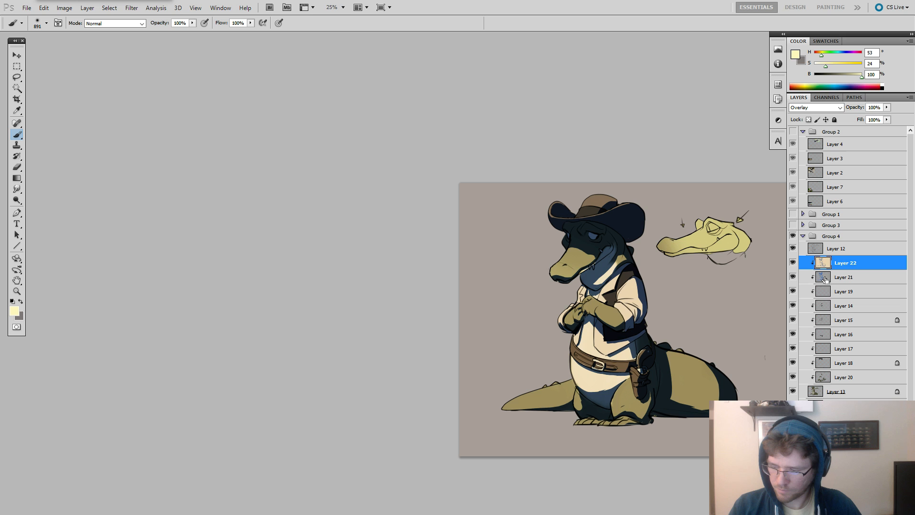
Lock Layer 22's transparent pixels and test a soft grey (H 29, S 6, B 54) stroke along the lower body, undoing that stroke.
left_click(823, 263, "ctrl")
key("ctrl+d")
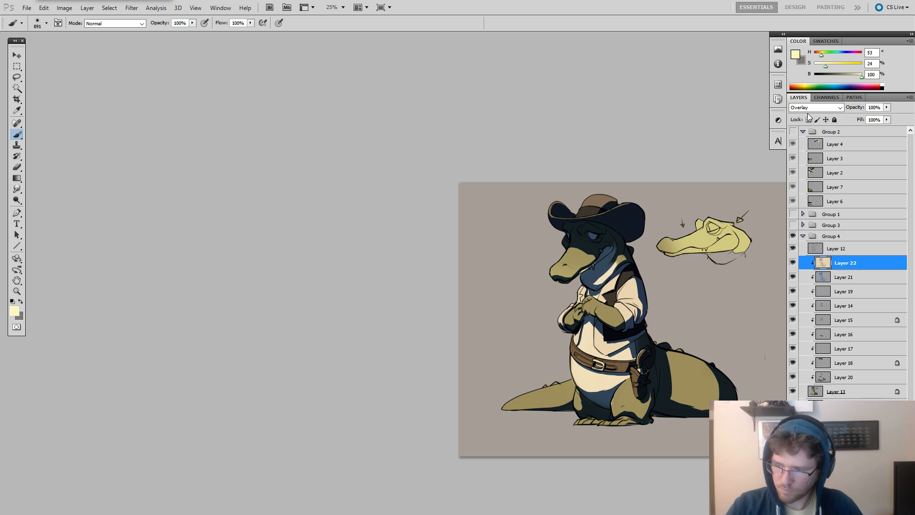
left_click(808, 120)
key("x")
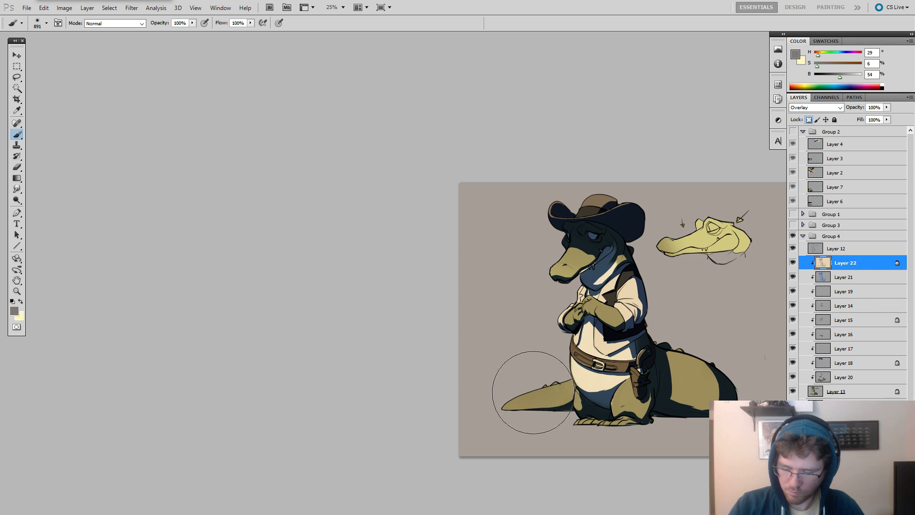
mouse_move(656, 411)
left_mouse_down()
mouse_move(698, 415)
mouse_move(608, 437)
mouse_move(532, 431)
left_mouse_up()
key("ctrl+z")
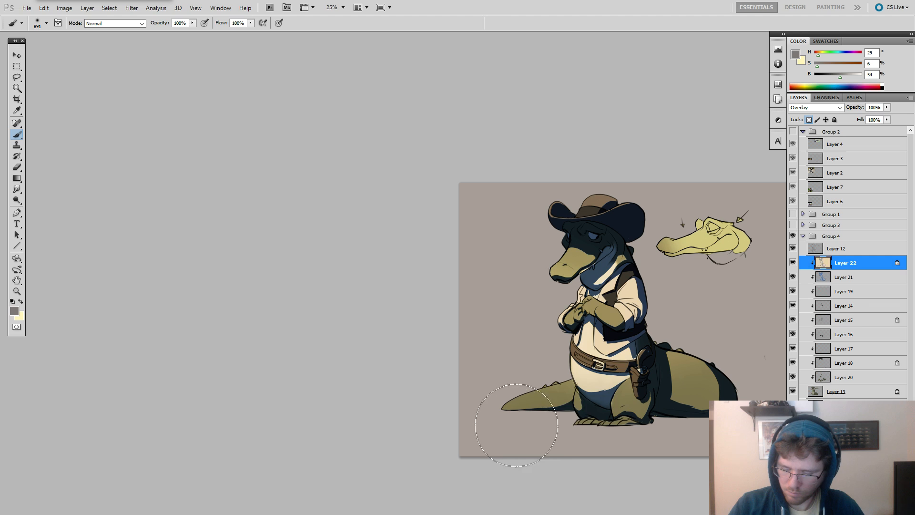
Softly tint the feet and tail light on Layer 22 with red (H 7, S 53, B 73) and return to pale yellow.
right_click(584, 394, "alt")
mouse_move(818, 65)
left_mouse_down()
mouse_move(831, 66)
mouse_move(815, 56)
left_mouse_up()
left_click(848, 77)
right_click(570, 400, "alt")
mouse_move(522, 436)
left_mouse_down()
mouse_move(572, 444)
mouse_move(703, 417)
left_mouse_up()
key("ctrl+z")
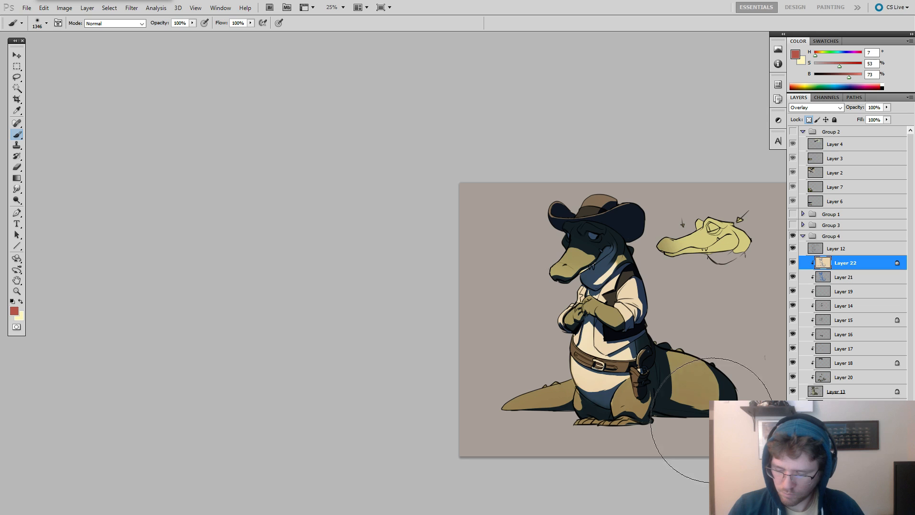
key("x")
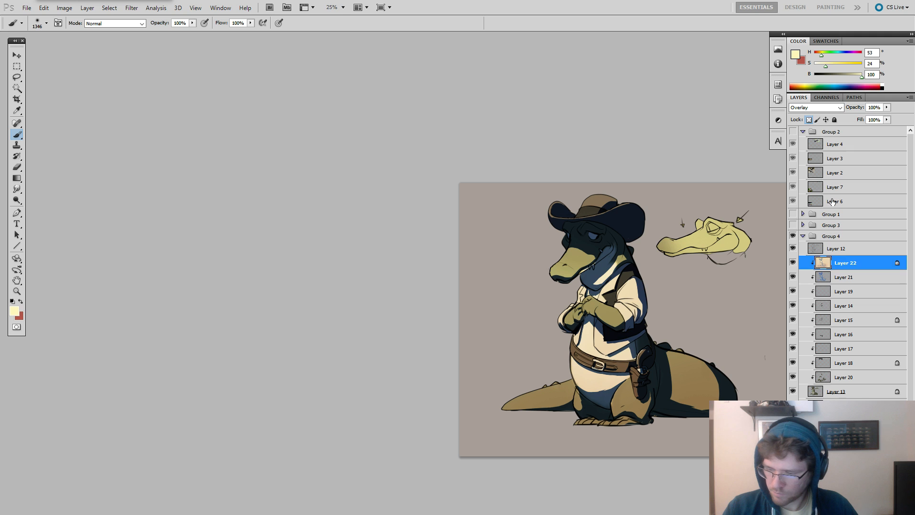
Lower the fill of the Layer 21 shadows to 72%.
key("alt+bracketleft")
left_click(887, 120)
left_click_drag(887, 132, 879, 132)
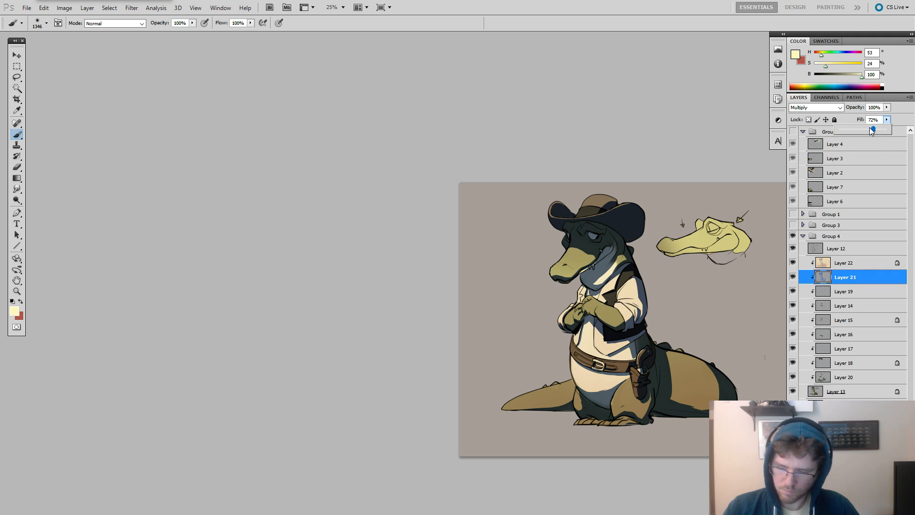
Adjust the Layer 21 shadows' Hue/Saturation to saturation +80 and lightness +49.
key("ctrl+u")
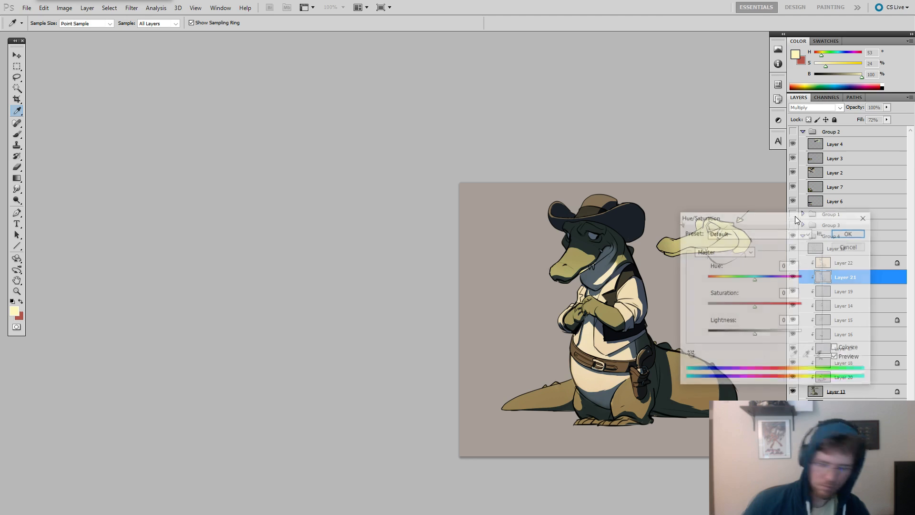
left_click_drag(754, 307, 768, 337)
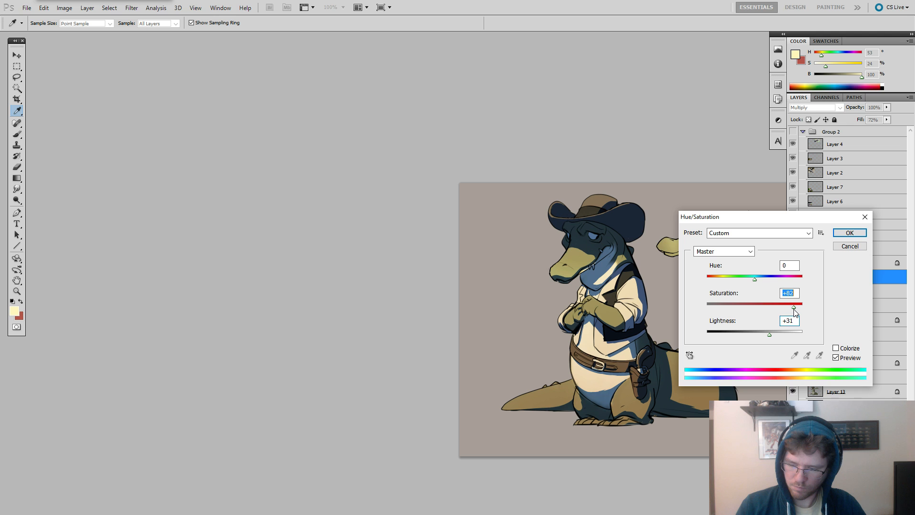
left_click(779, 337)
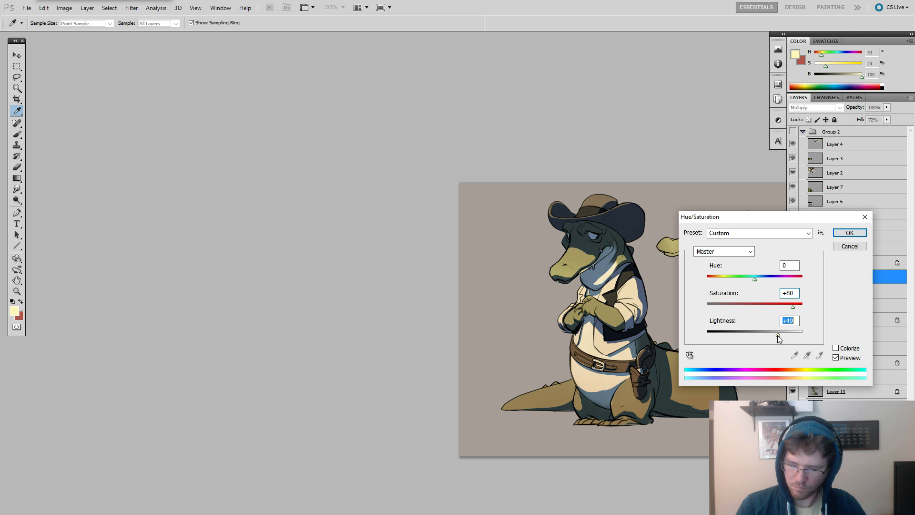
key("Return")
key("b")
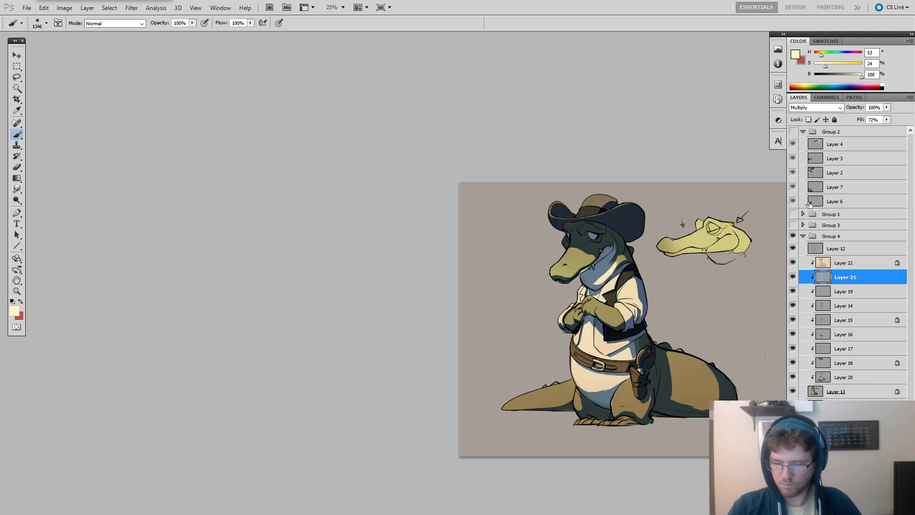
With Layer 22 active, load the Layer 13 silhouette as a selection and invert it to select the background.
left_click(826, 264)
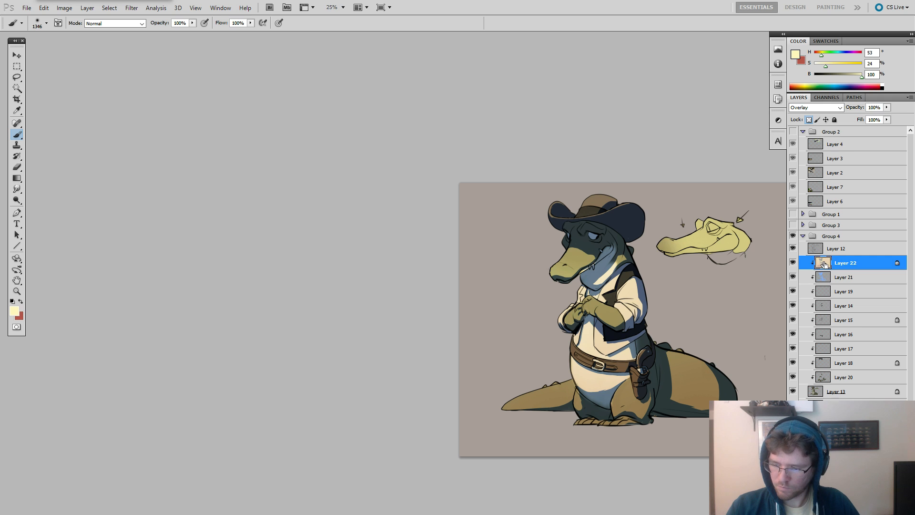
left_click(814, 392, "ctrl")
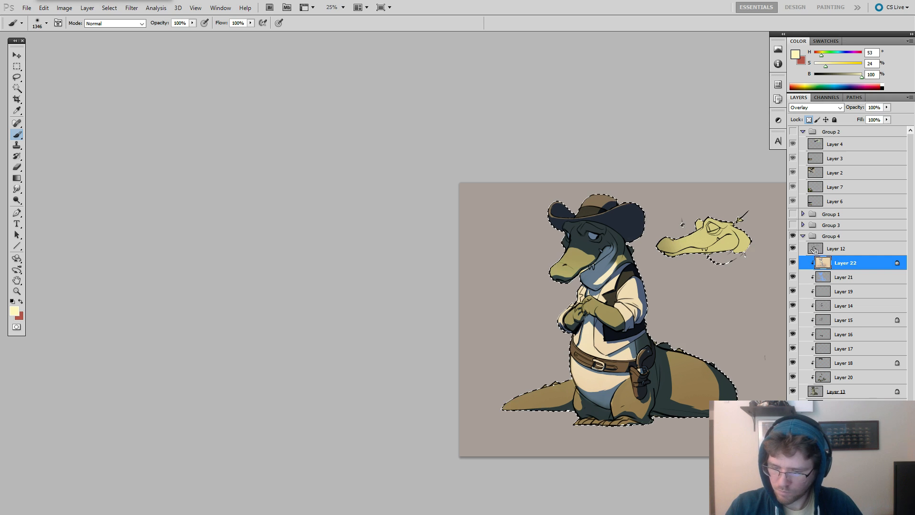
key("m")
right_click(681, 268)
left_click(701, 283)
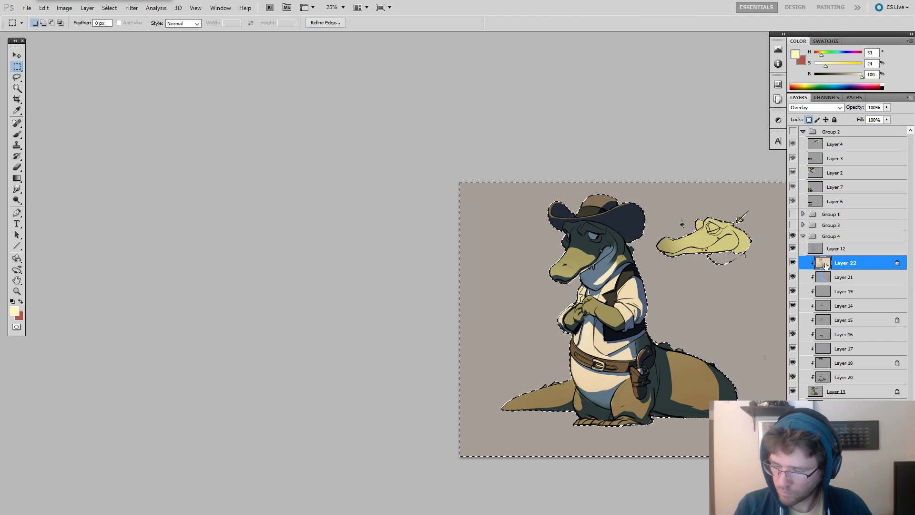
Duplicate Layer 22 above Layer 12 and clear everything outside the character from the copy, then deselect.
left_click_drag(827, 263, 829, 247)
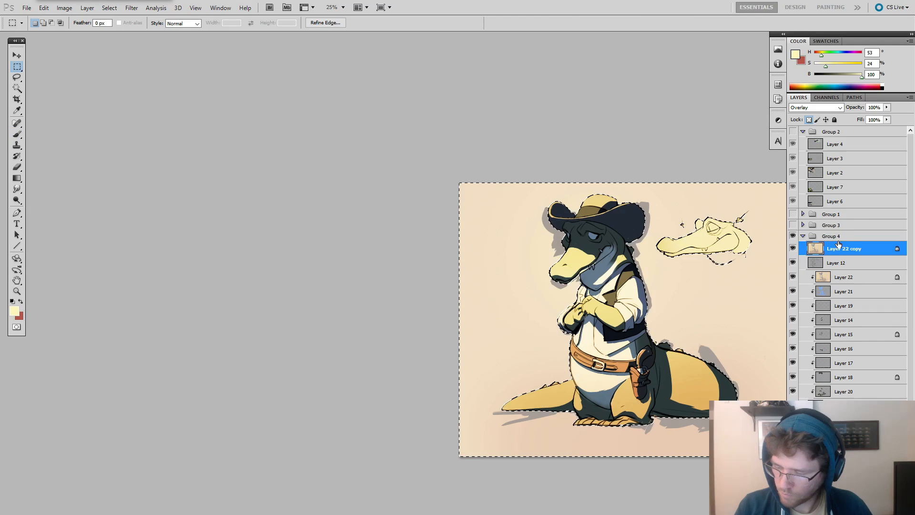
key("Delete")
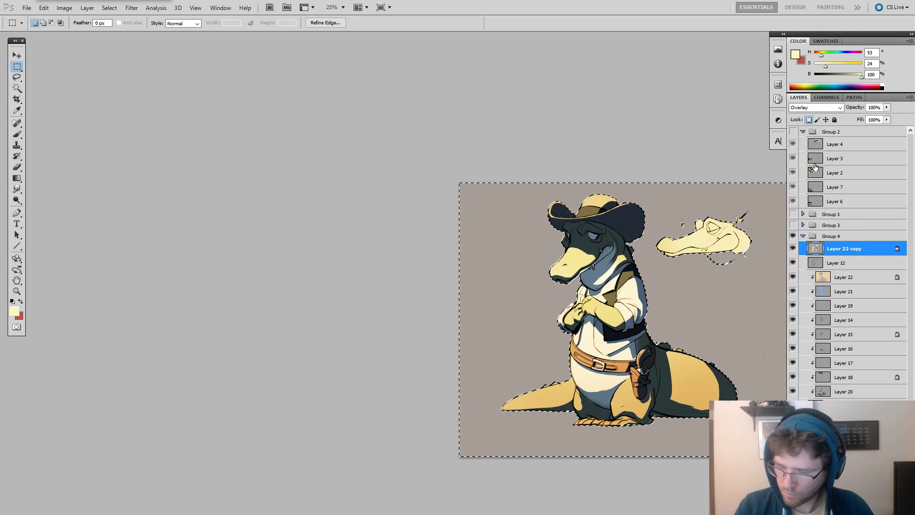
key("ctrl+d")
Set the Layer 22 copy to Screen and adjust its Hue/Saturation to saturation +64 and lightness -41, shifting the hue slightly negative.
left_click(816, 107)
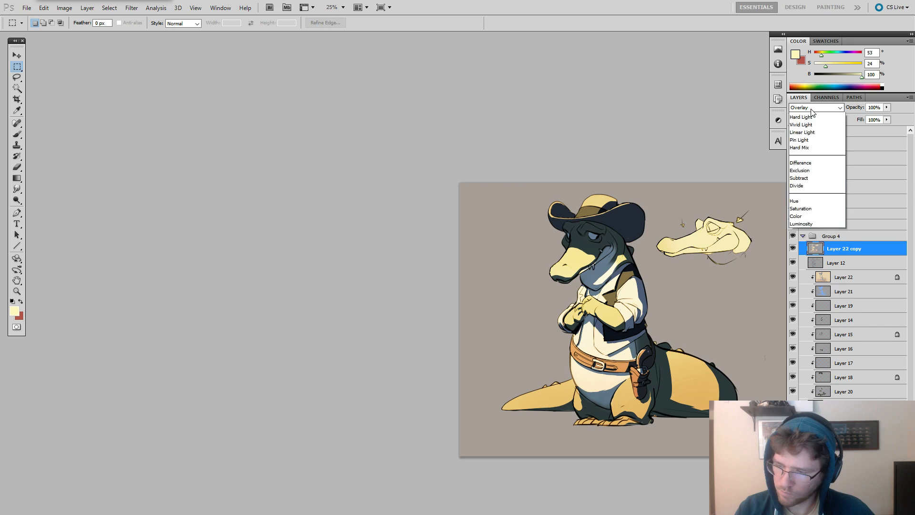
left_click(799, 187)
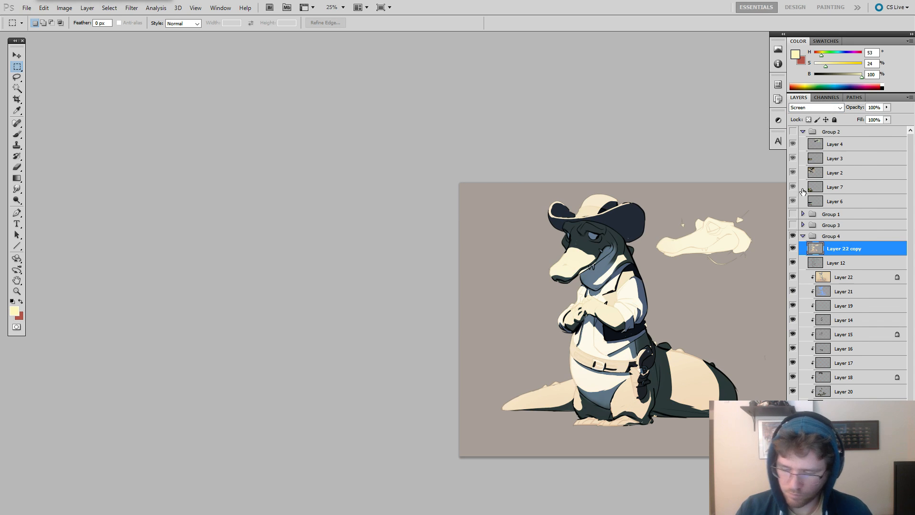
key("ctrl+u")
left_click_drag(754, 306, 780, 310)
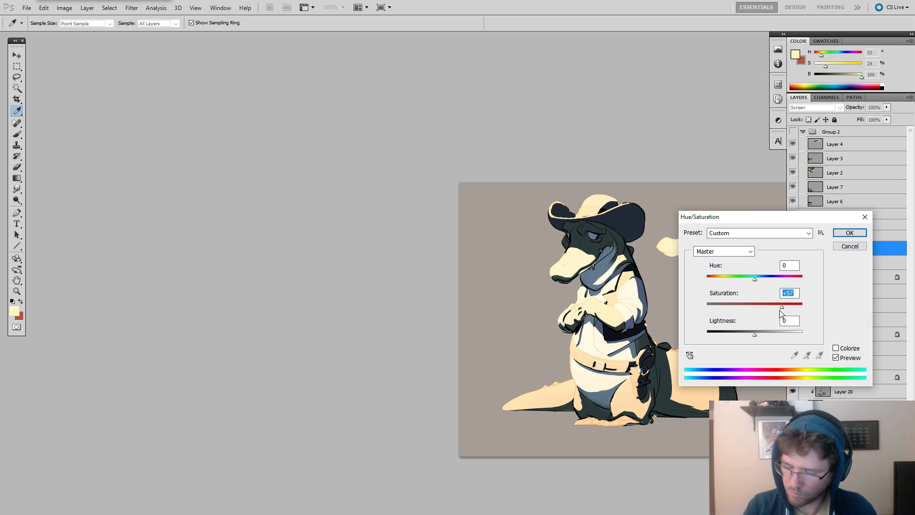
left_click_drag(749, 339, 738, 343)
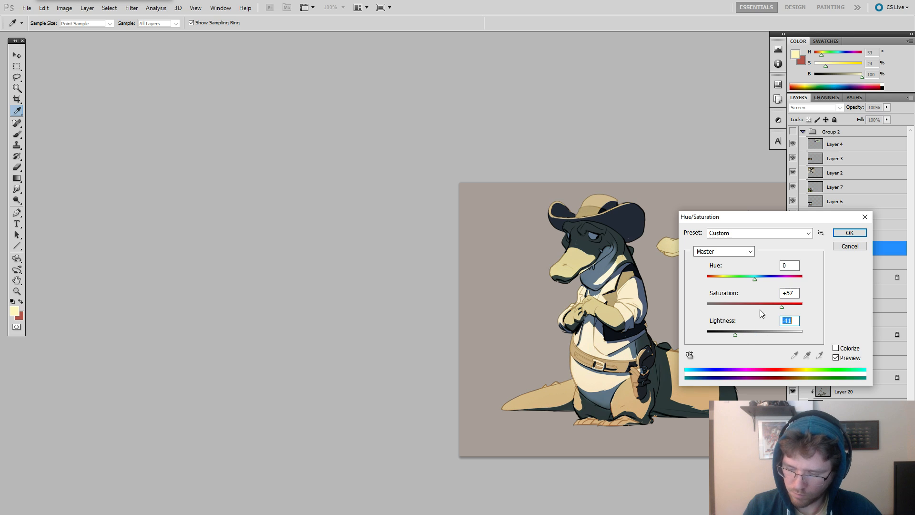
left_click_drag(787, 307, 785, 307)
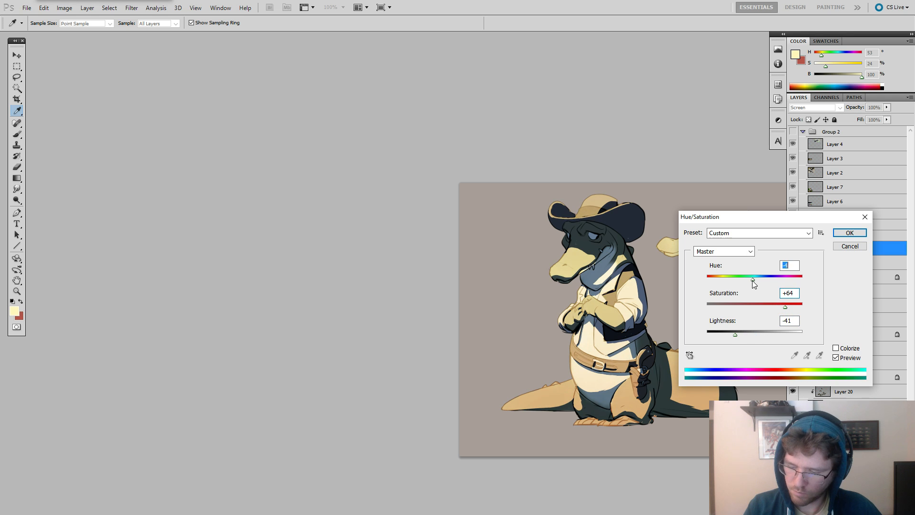
left_click_drag(752, 280, 748, 281)
key("Return")
key("m")
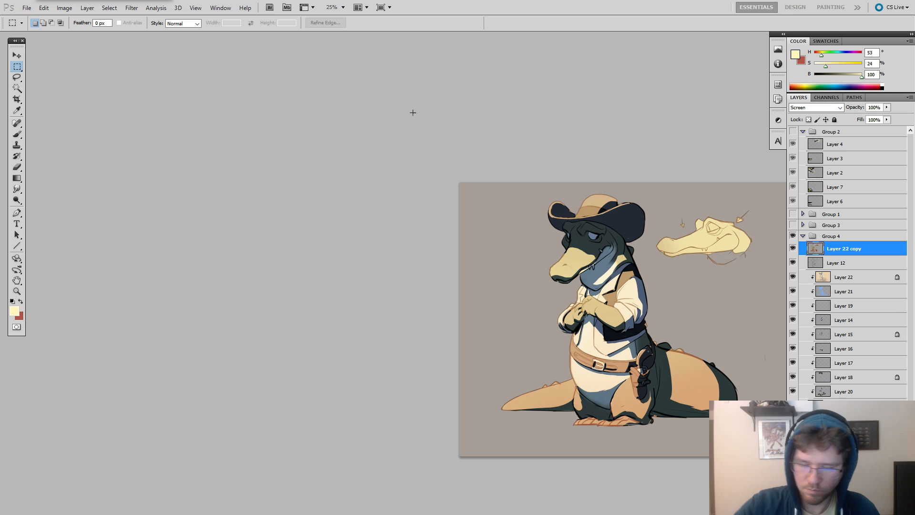
Soften the Layer 22 copy with a Gaussian Blur.
left_click(131, 9)
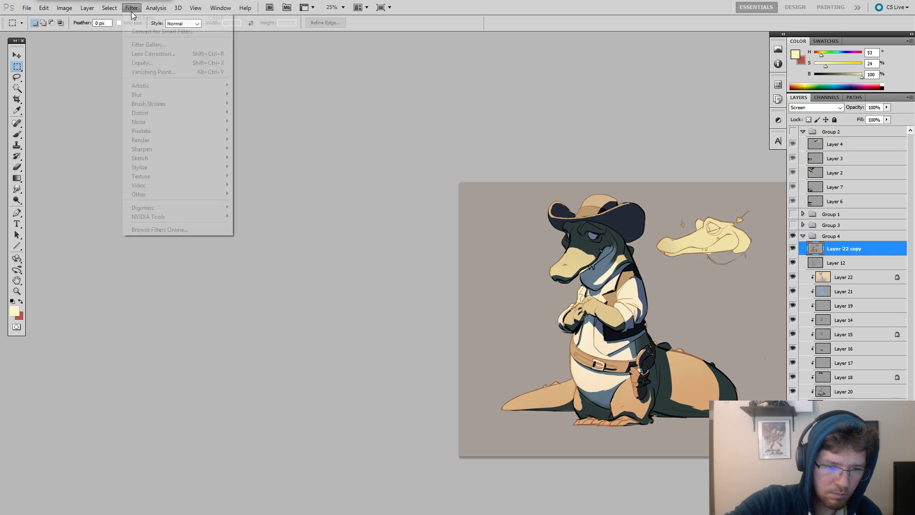
mouse_move(163, 98)
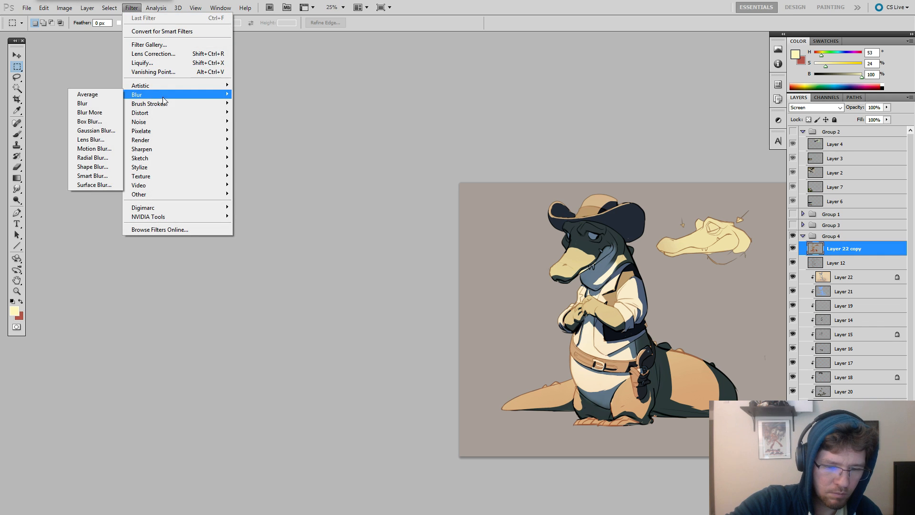
left_click(95, 130)
mouse_move(671, 247)
left_mouse_down()
mouse_move(639, 247)
mouse_move(673, 246)
mouse_move(661, 248)
left_mouse_up()
left_click(749, 115)
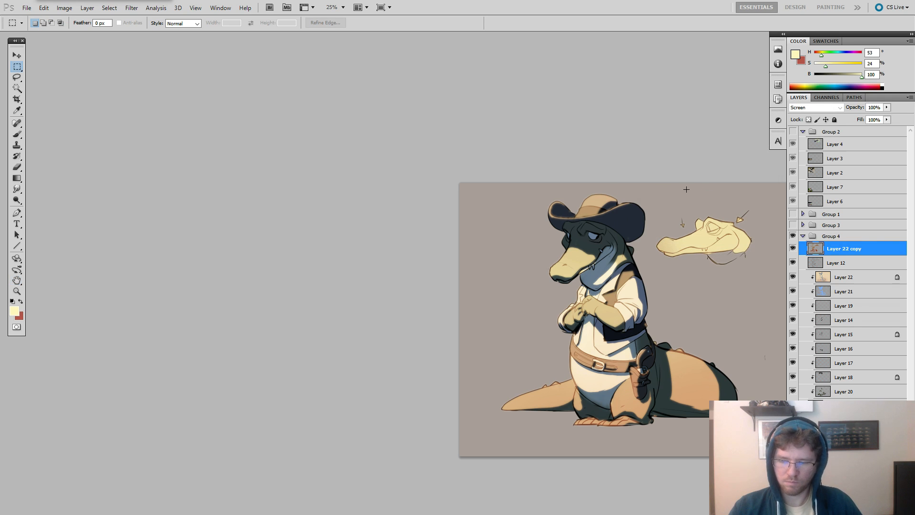
Reduce the fill of the blurred Layer 22 copy to 22%.
left_click(886, 120)
left_click_drag(887, 129, 849, 136)
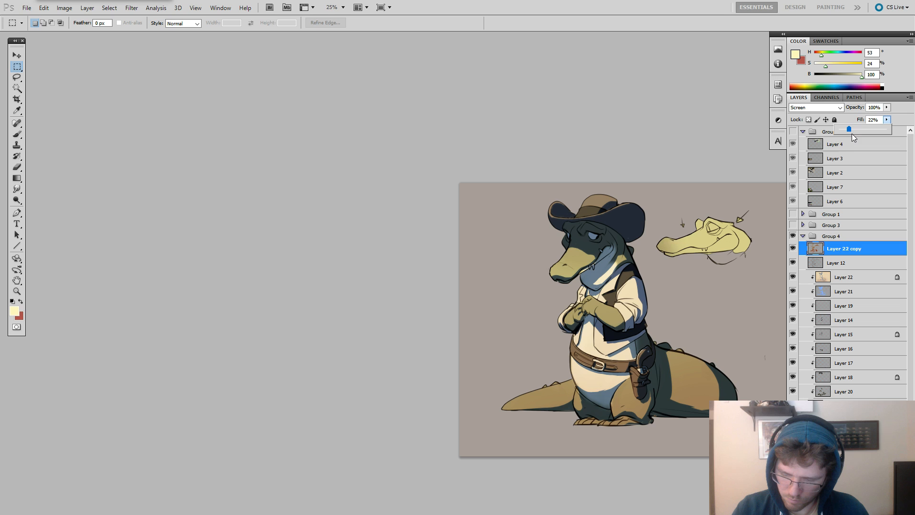
left_click(700, 245)
key("z")
left_click(690, 249)
left_click_drag(712, 294, 682, 257)
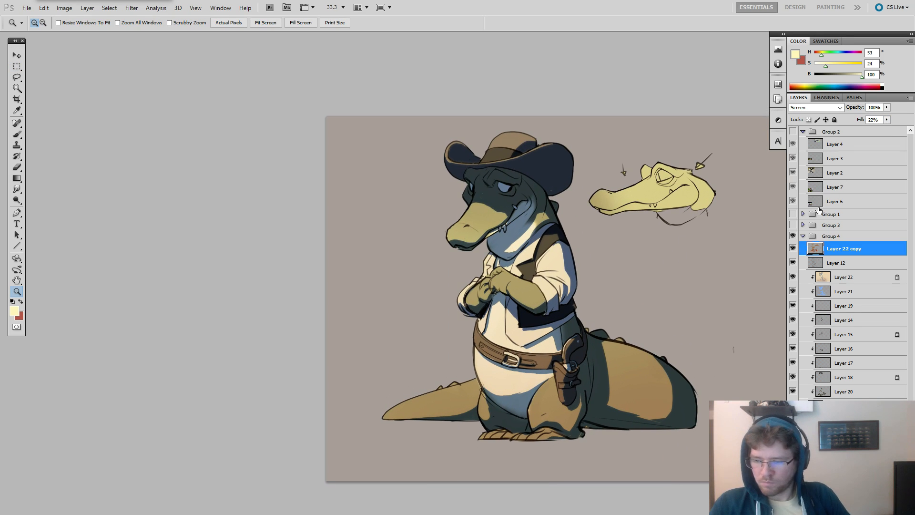
Duplicate the Layer 12 line art and soften the copy with the last Gaussian Blur at 51% fill.
left_click(815, 260)
key("ctrl+j")
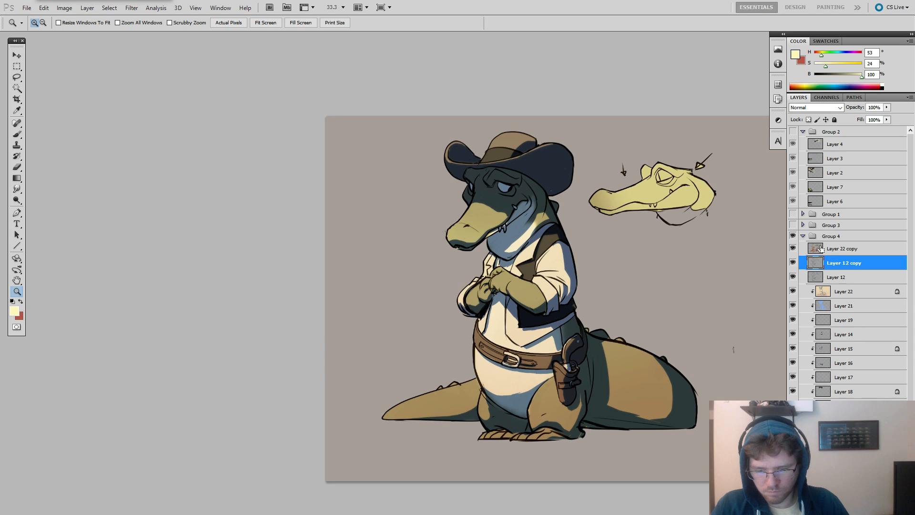
key("ctrl+f")
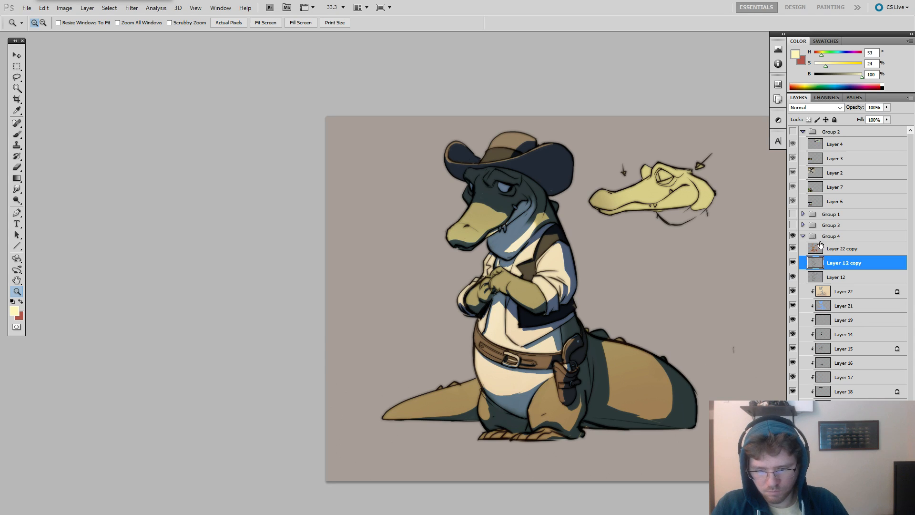
left_click(886, 119)
left_click_drag(889, 130, 842, 133)
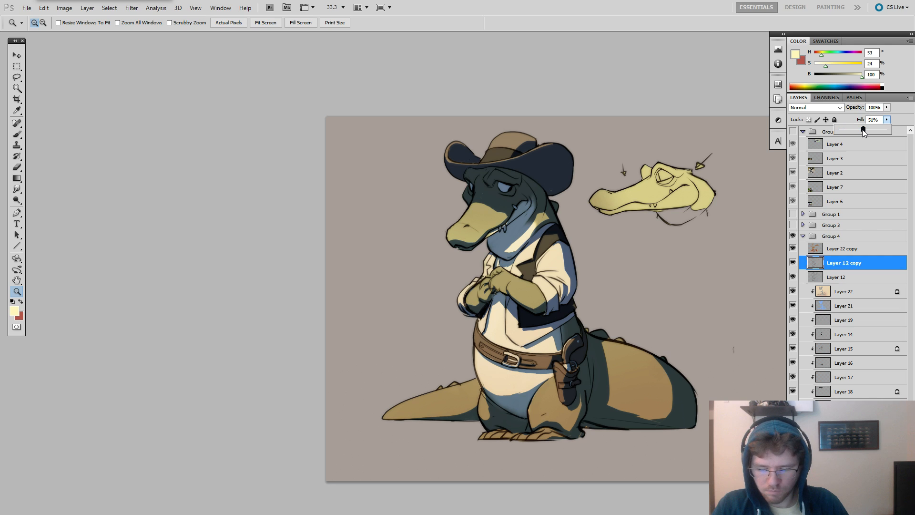
Reduce the fill of the blurred Layer 12 line-art copy to 41%.
left_click_drag(868, 132, 859, 132)
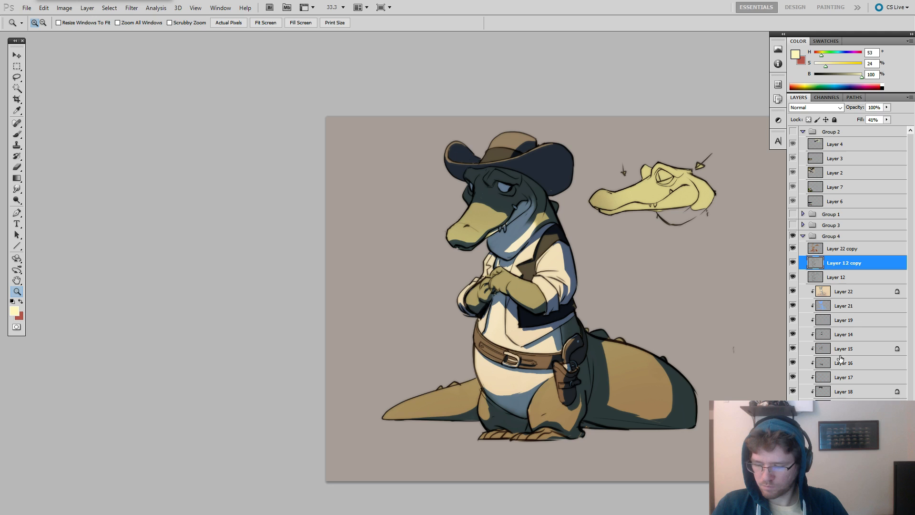
Release the clipping of the shading and colour layers above the character's base colour layer.
left_click(843, 420)
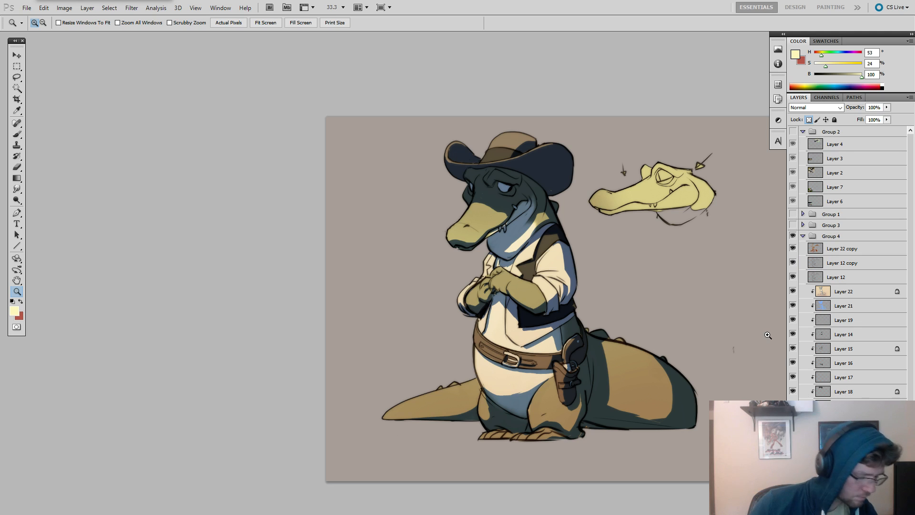
left_click(792, 419)
left_click(792, 419)
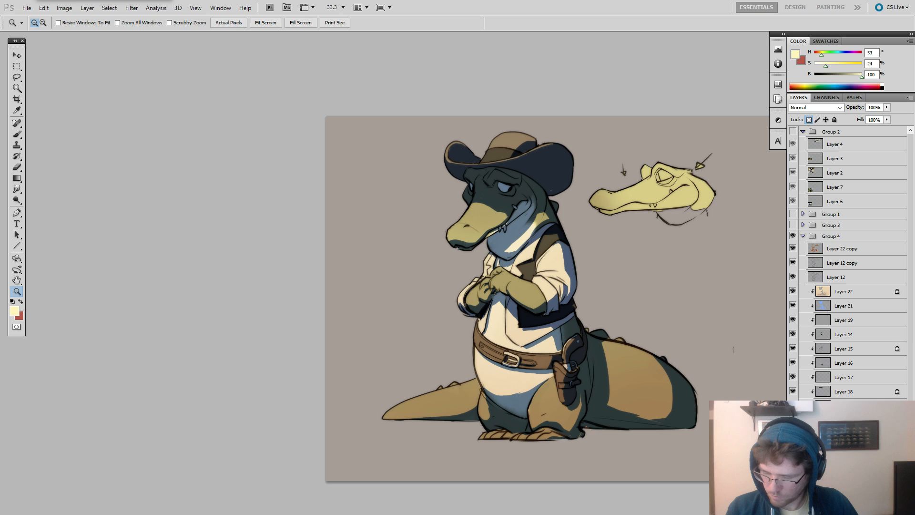
left_click(843, 405)
left_click(792, 390)
left_click(792, 391)
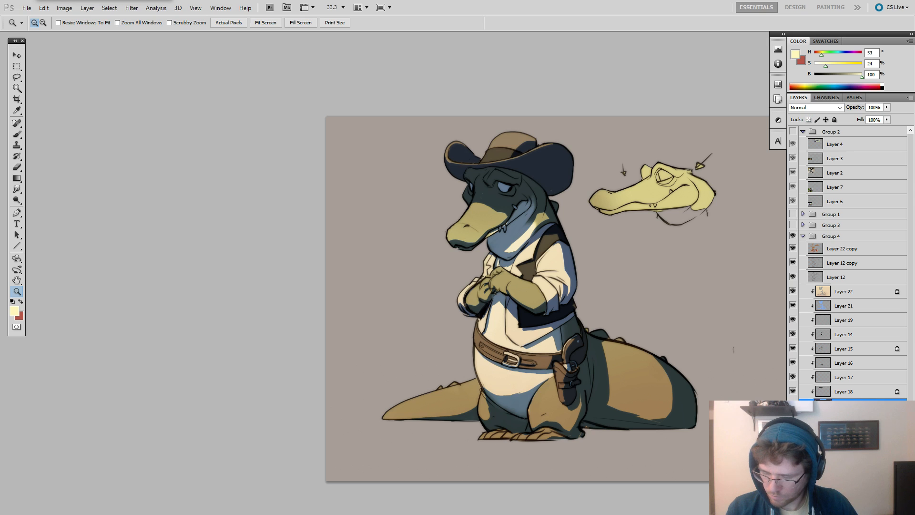
left_click(843, 420, "shift")
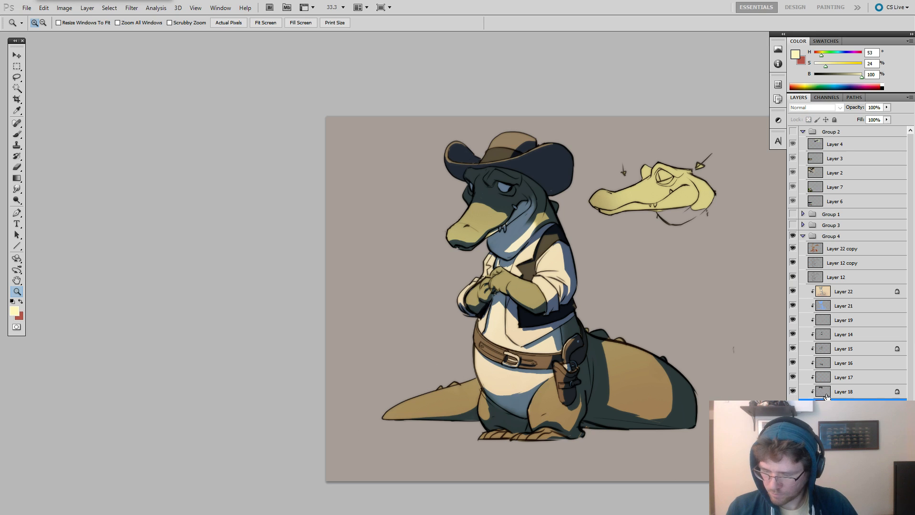
key("ctrl+alt+g")
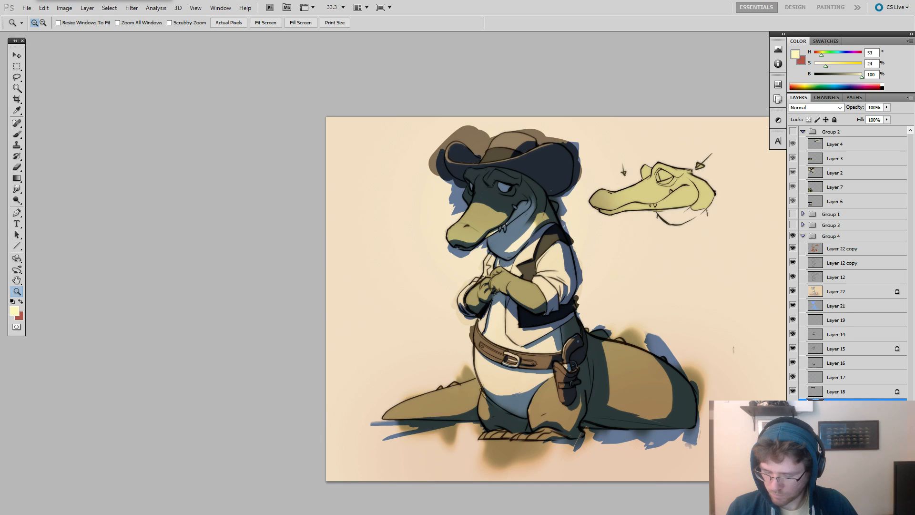
Select everything outside the character's silhouette and clear the blurred brown paint spilling past the outline, leaving nothing selected.
left_click(815, 417, "ctrl")
key("m")
right_click(688, 279)
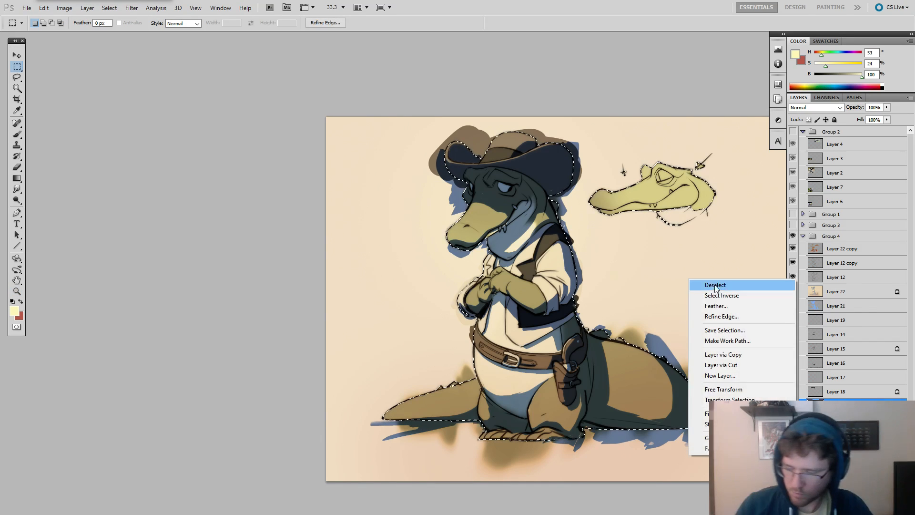
left_click(721, 295)
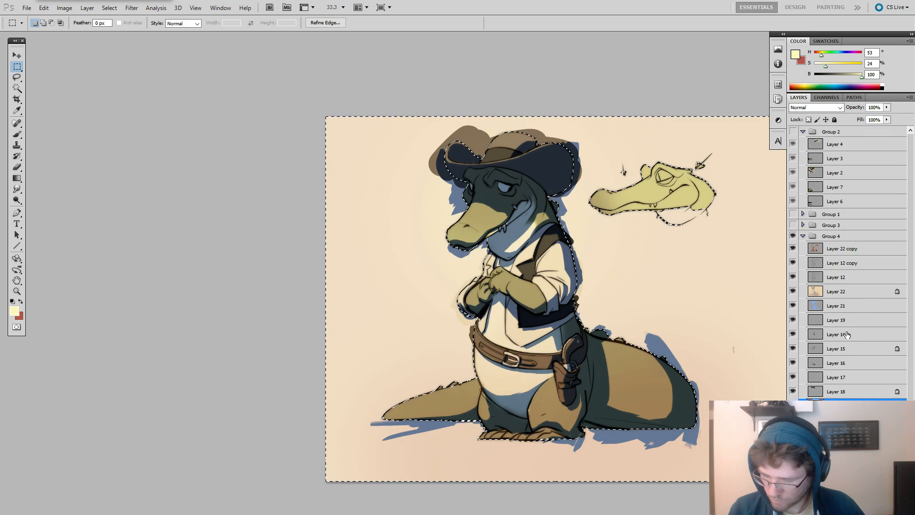
key("ctrl+d")
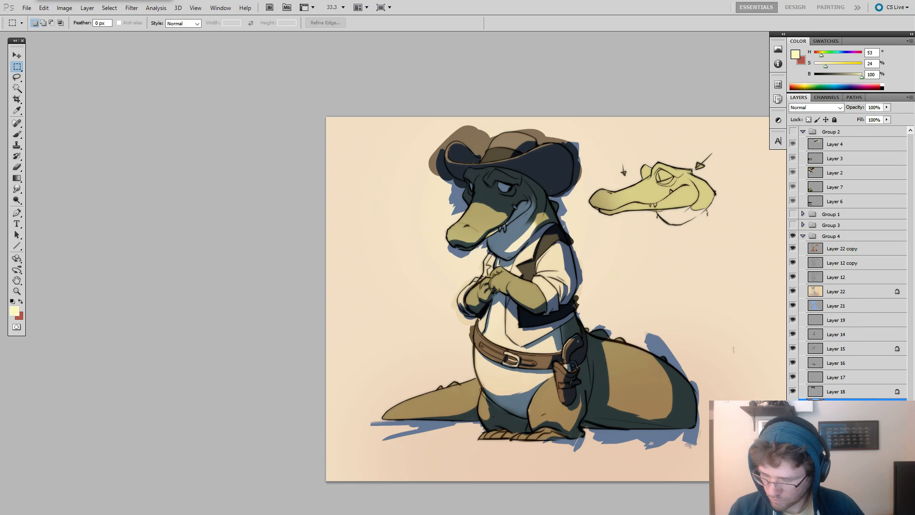
Clip Layers 14 to 19, 21 and 22 to the character's base colour layer again.
left_click(831, 384, "alt")
left_click(835, 370, "alt")
left_click(837, 363)
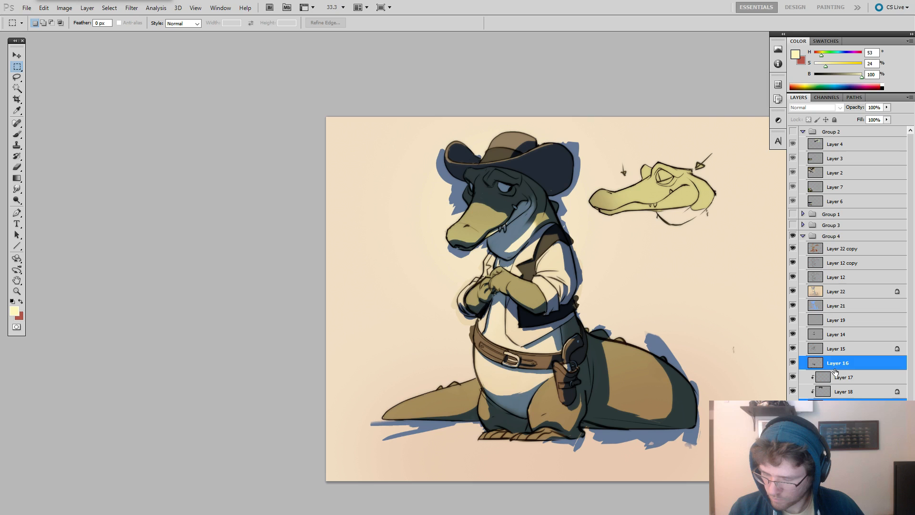
left_click(840, 370, "alt")
left_click(842, 341, "alt")
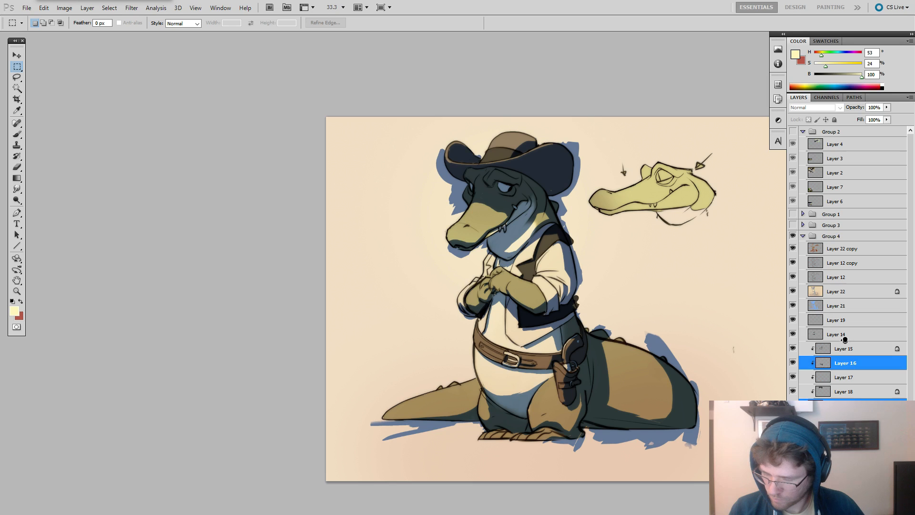
left_click(843, 327, "alt")
left_click(844, 313, "alt")
left_click(850, 298, "alt")
left_click(854, 285, "alt")
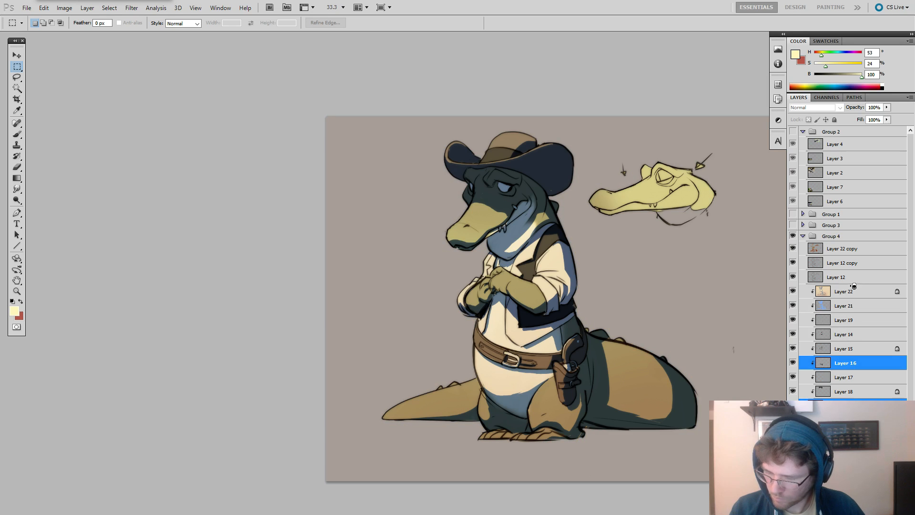
left_click(840, 283, "ctrl")
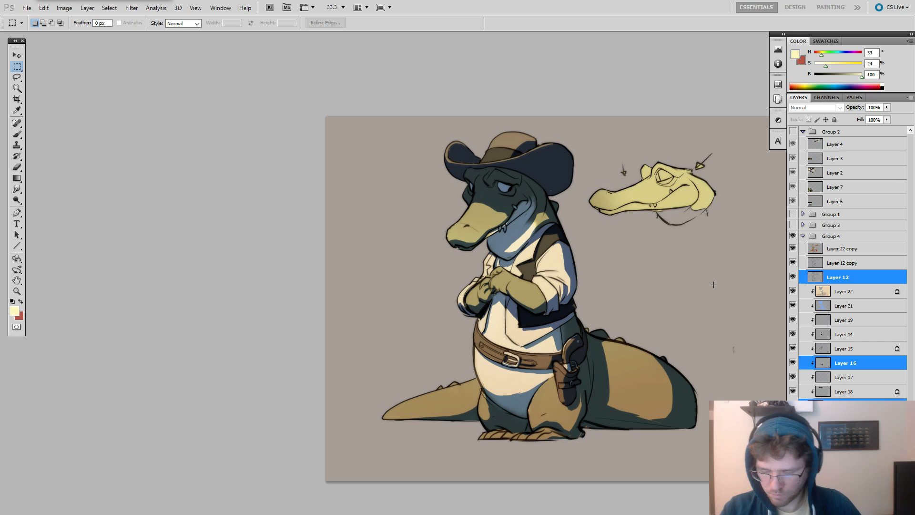
Duplicate Group 4 with all its layers and expand the copy.
key("b")
left_click_drag(677, 284, 717, 267)
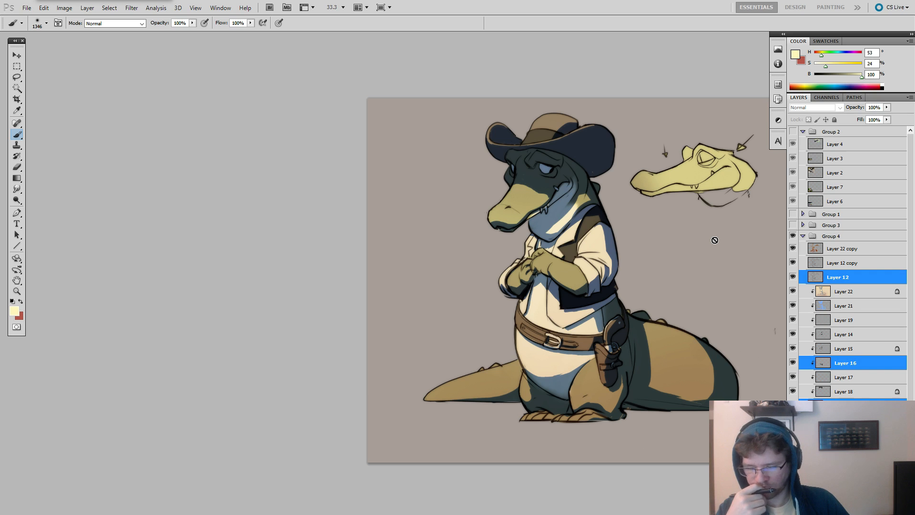
left_click(823, 305)
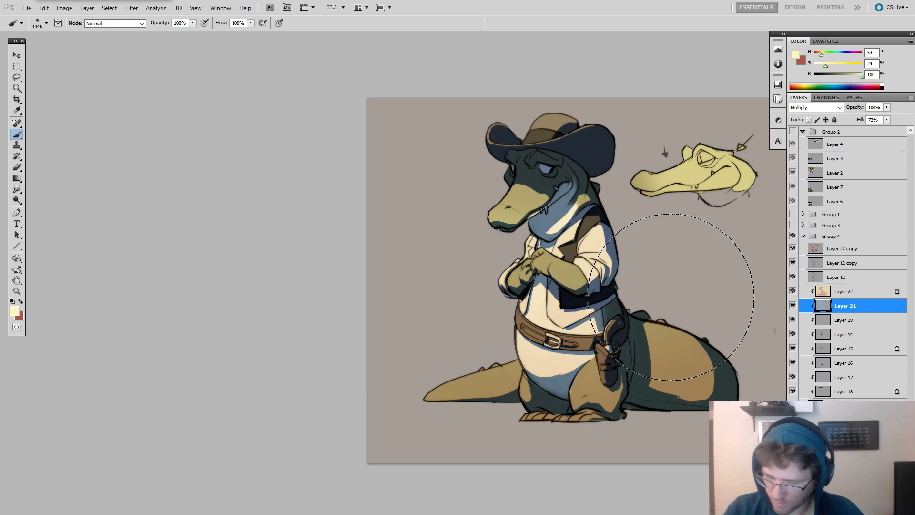
key("r")
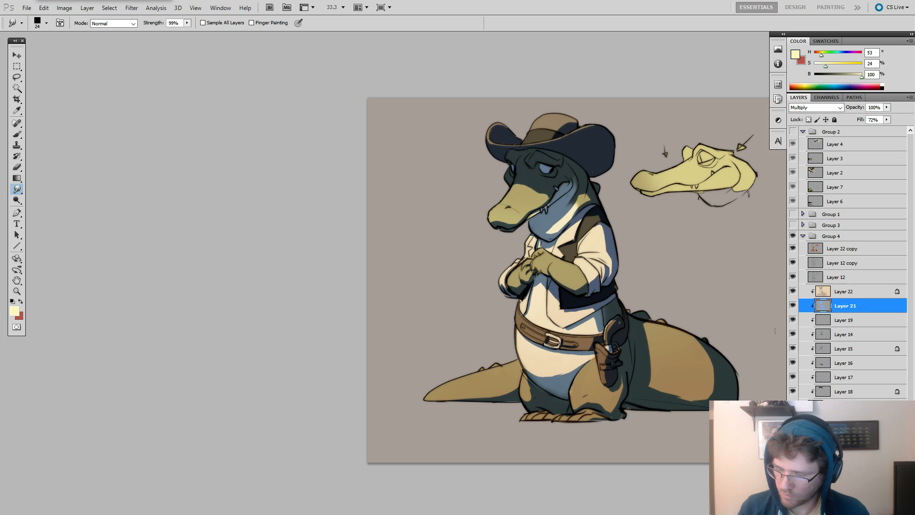
left_click(803, 236)
left_click(811, 237)
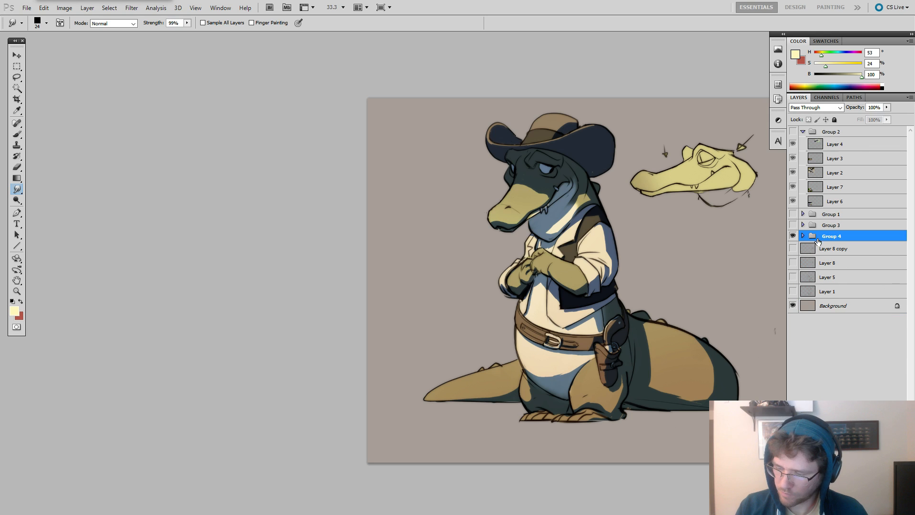
left_click_drag(818, 241, 813, 232, "alt")
left_click(803, 236)
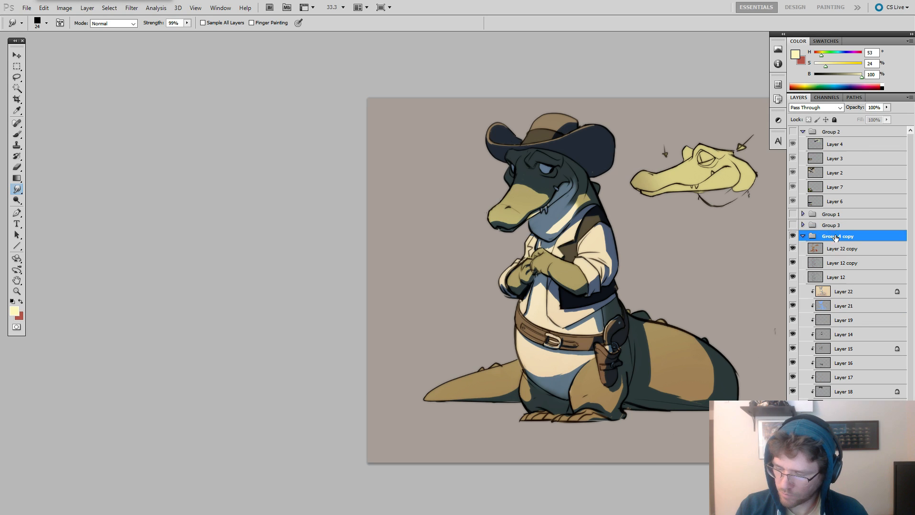
Unlock the transparent pixels of Layer 22 in the group copy and erase its warm Overlay light from the thick part of the tail.
left_click(830, 307)
left_click(823, 295)
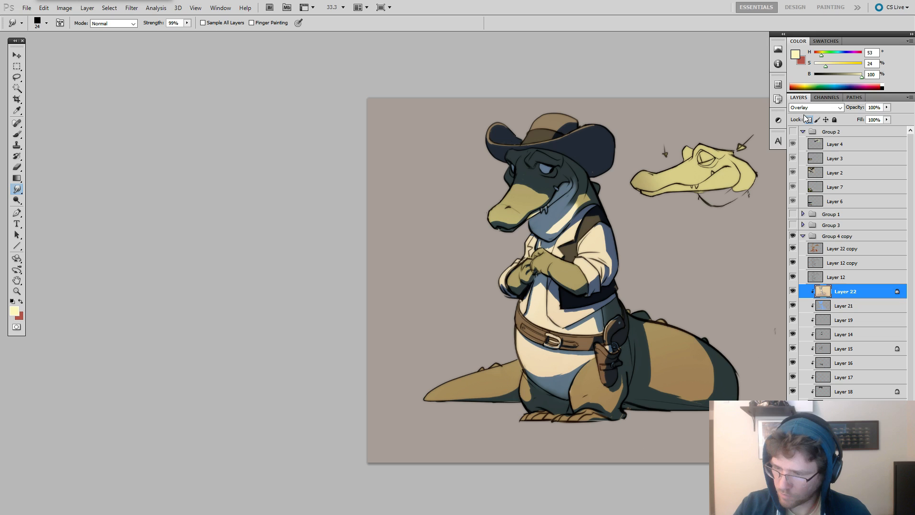
key("e")
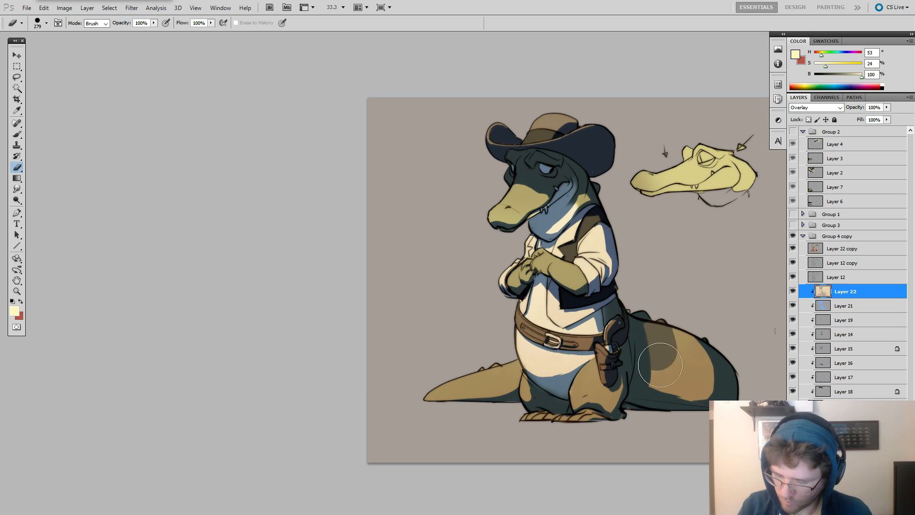
Smudge the blue Multiply shadow on Layer 21 across the lit area of the thick tail section.
left_click(821, 305)
key("r")
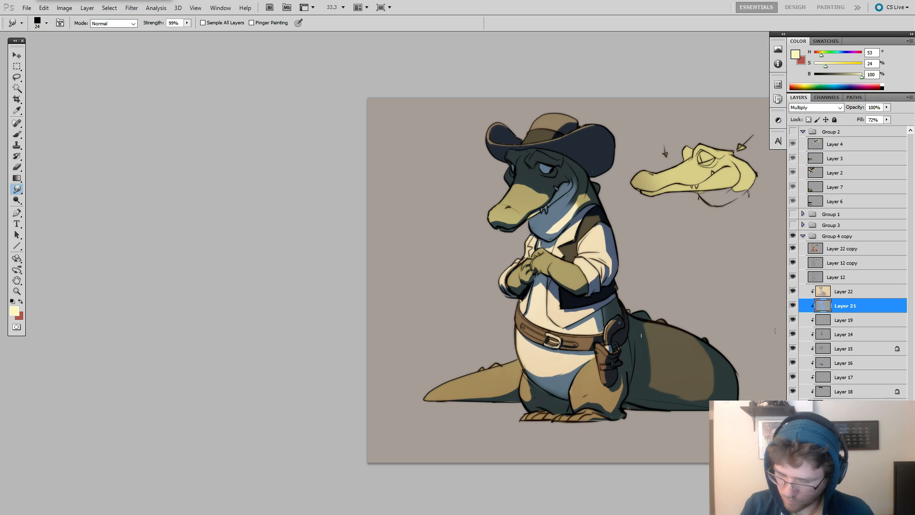
mouse_move(646, 338)
left_mouse_down()
mouse_move(668, 329)
mouse_move(647, 336)
mouse_move(693, 334)
mouse_move(643, 384)
mouse_move(679, 341)
mouse_move(662, 381)
mouse_move(669, 387)
mouse_move(660, 394)
mouse_move(695, 338)
mouse_move(700, 355)
mouse_move(683, 400)
mouse_move(714, 334)
mouse_move(700, 394)
mouse_move(715, 353)
mouse_move(691, 381)
mouse_move(734, 376)
left_mouse_up()
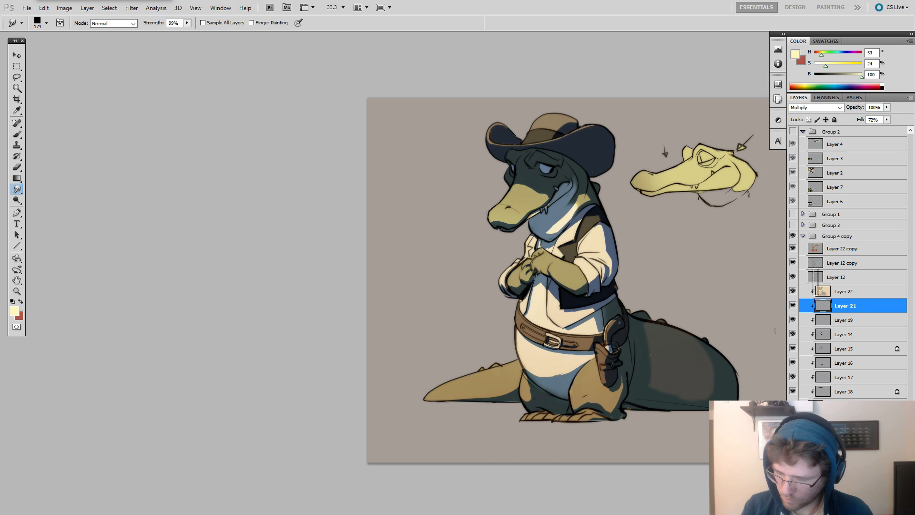
Erase the blurred Screen glow on the Layer 22 copy from the thick tail section.
mouse_move(794, 293)
left_mouse_down()
mouse_move(792, 306)
mouse_move(793, 291)
left_mouse_up()
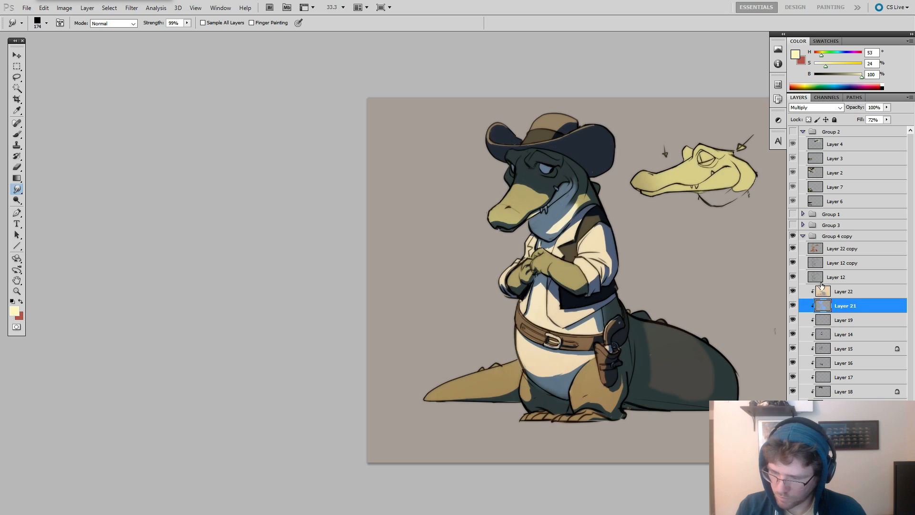
left_click(792, 248)
left_click(843, 248)
key("e")
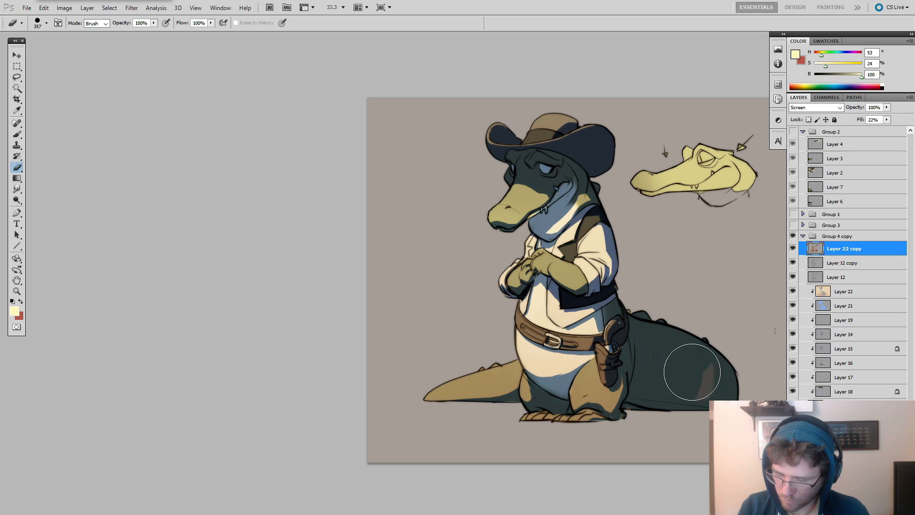
left_click_drag(692, 372, 747, 371)
Soften the Layer 22 copy's glow around the legs and feet using a soft 911 px eraser.
key("f")
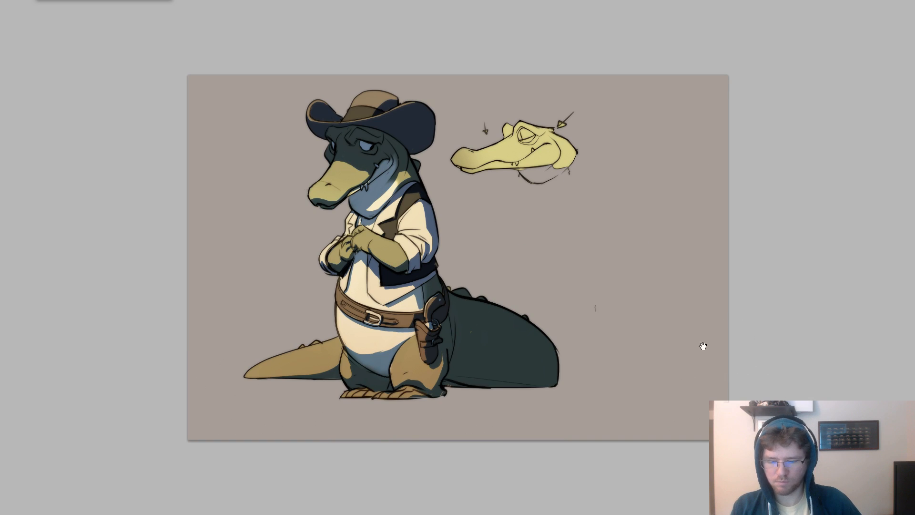
left_click_drag(703, 346, 753, 359)
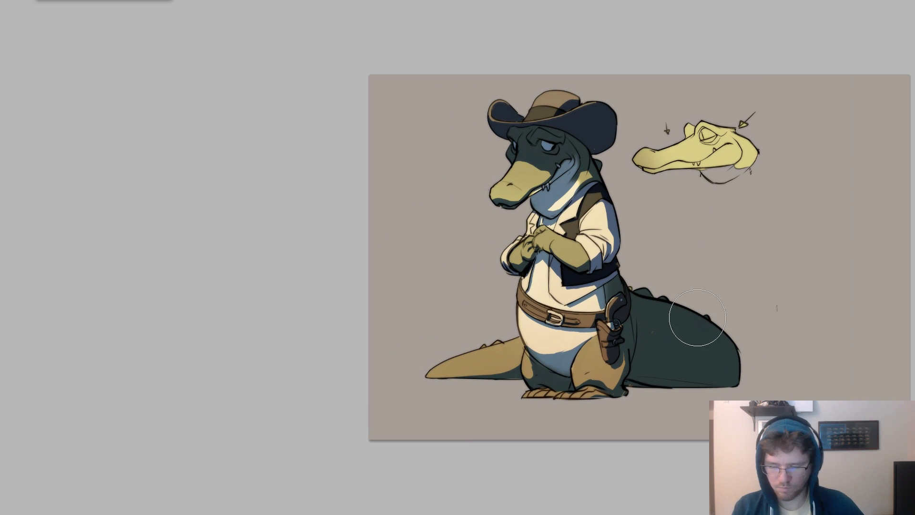
key("f")
key("f")
left_click_drag(568, 331, 709, 327)
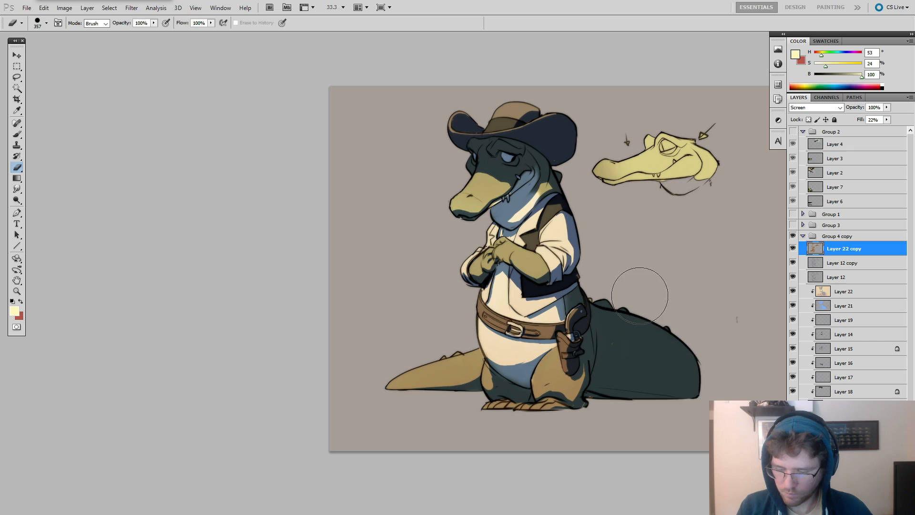
right_click(640, 296)
left_click(665, 366)
left_click(607, 371)
right_click(600, 373, "alt")
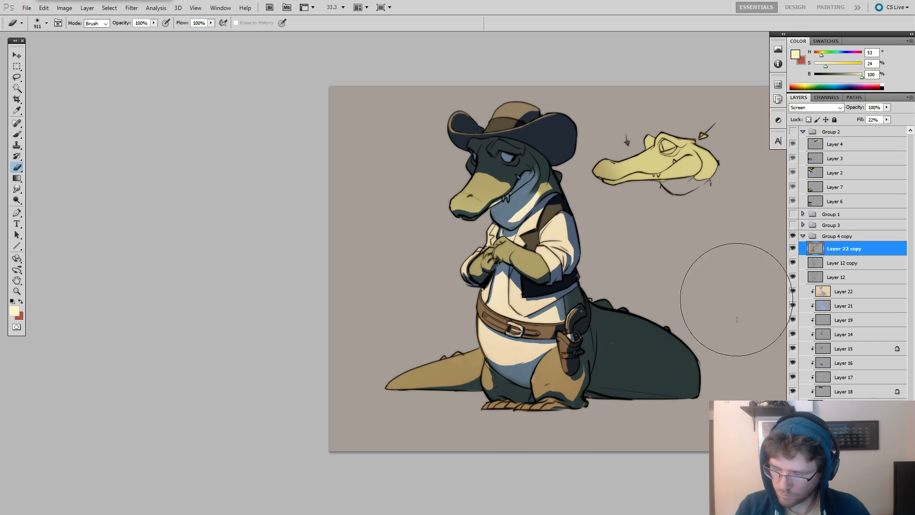
left_click_drag(522, 391, 590, 402)
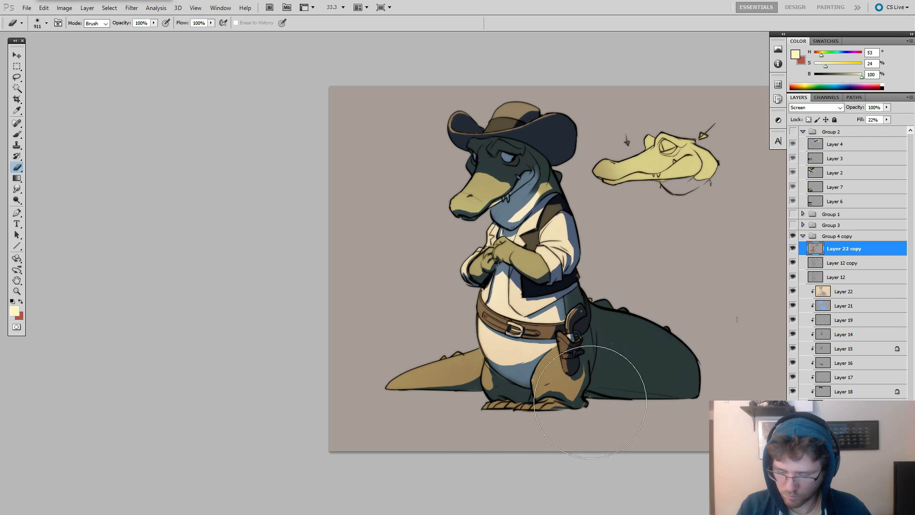
Fade the warm Overlay light on Layer 22 around the lower legs and feet with the soft eraser.
left_click(804, 295)
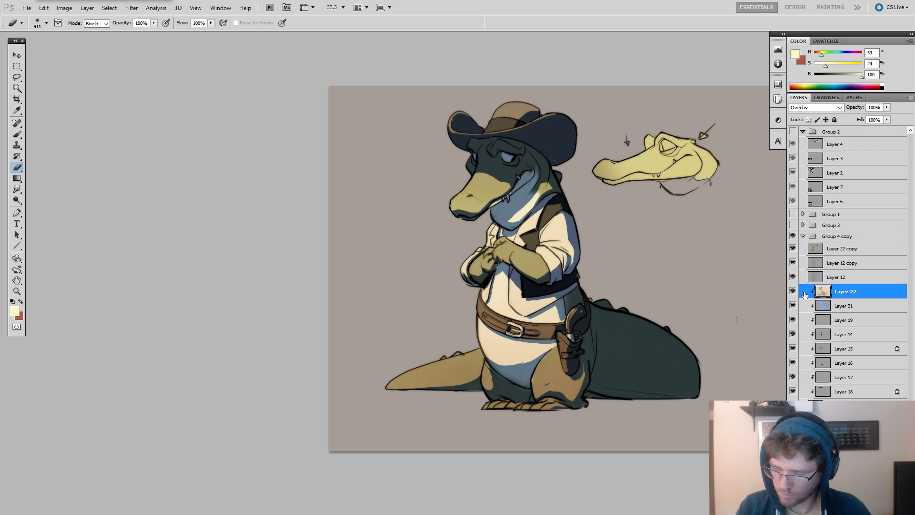
left_click_drag(604, 357, 544, 416)
key("ctrl+z")
left_click_drag(608, 361, 525, 416)
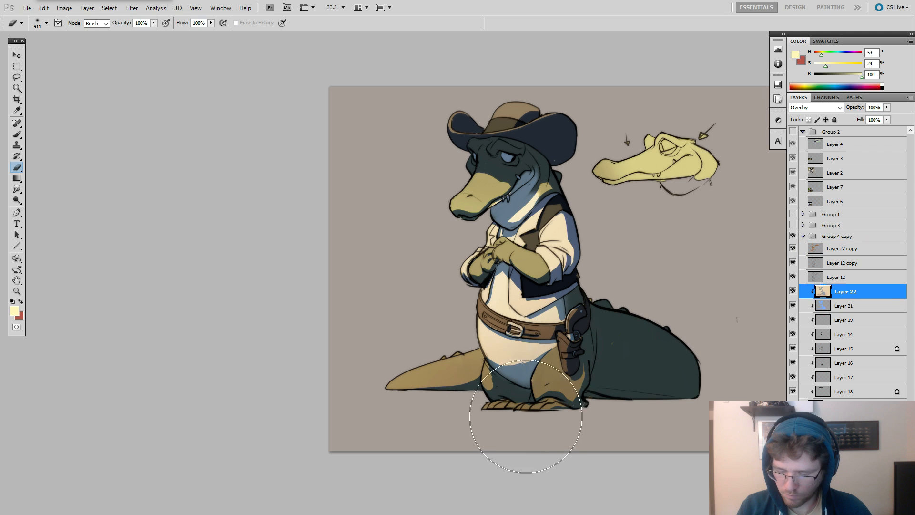
left_click_drag(609, 381, 578, 377)
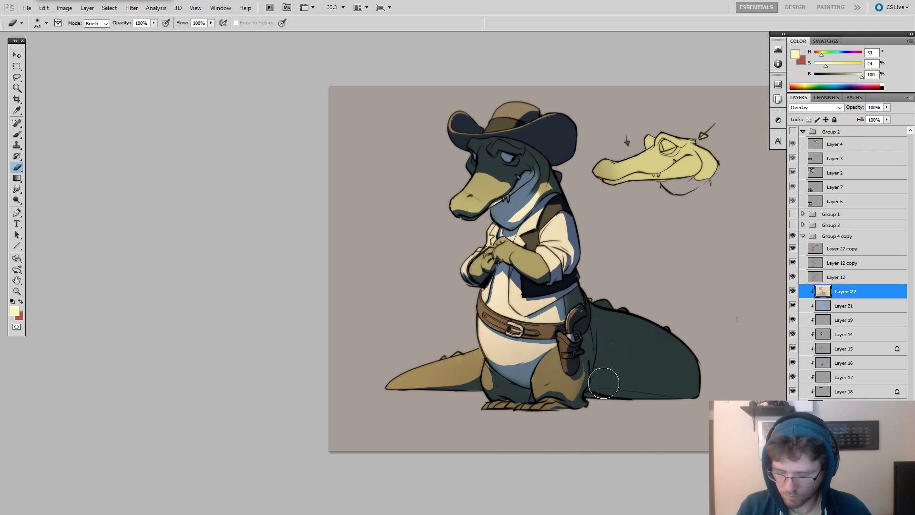
Smudge the Layer 21 shadow near the leg beside the holster using a soft round brush at 0% hardness.
key("alt+bracketleft")
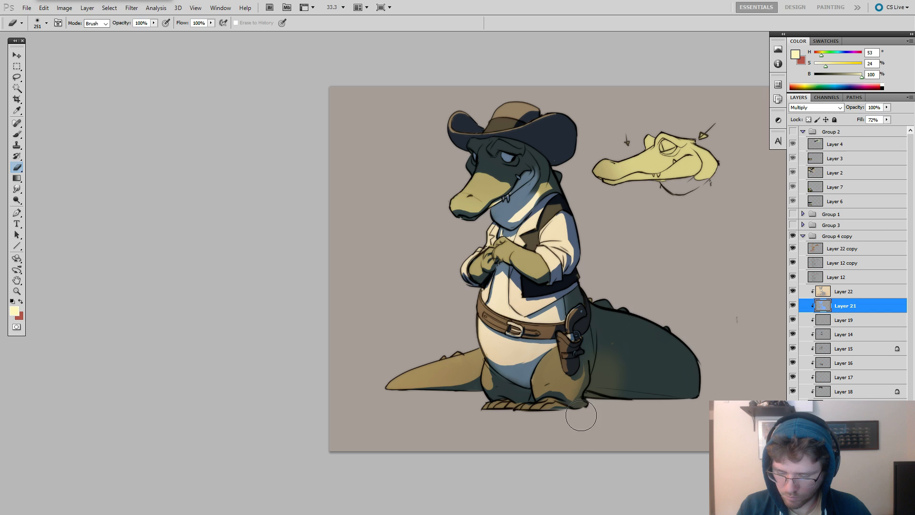
key("r")
right_click(622, 357)
left_click(633, 379)
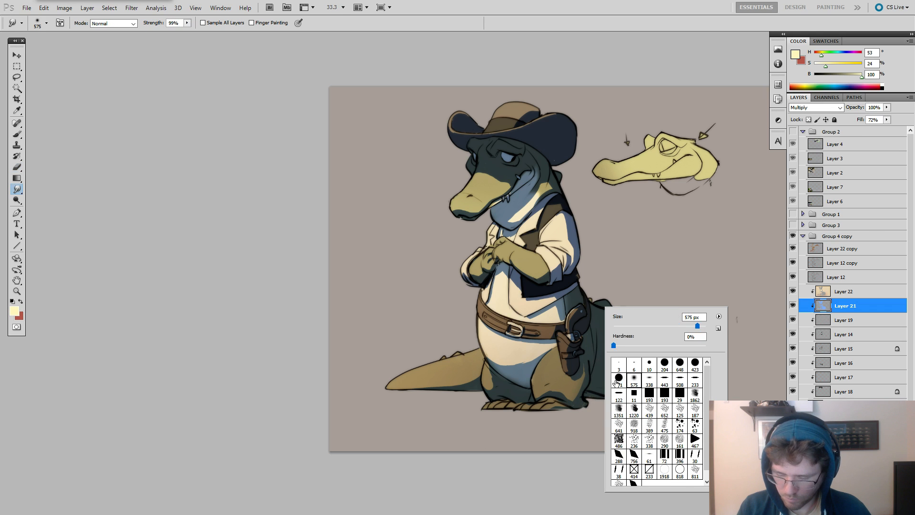
left_click_drag(578, 394, 565, 393)
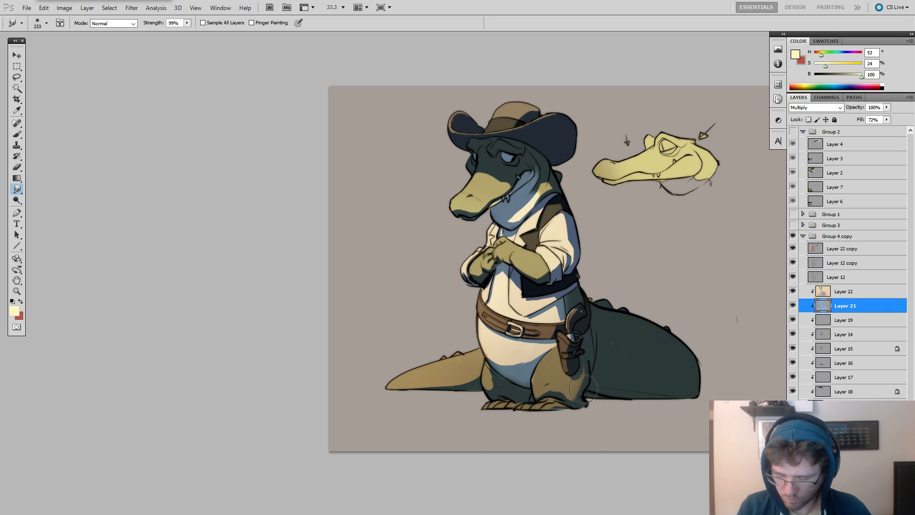
Examine the whole alligator painting at a closer zoom and in full-screen view.
left_click(840, 292)
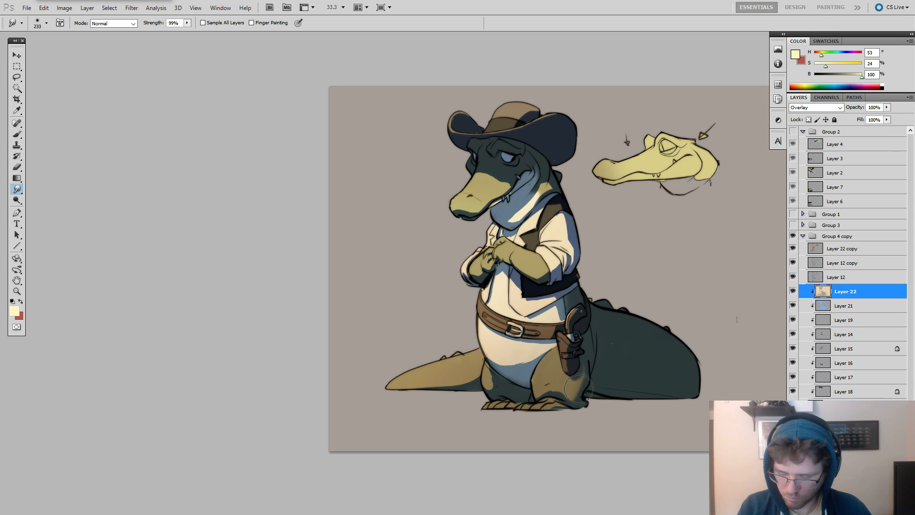
left_click_drag(630, 320, 674, 363)
key("z")
right_click(680, 325)
left_click(701, 331)
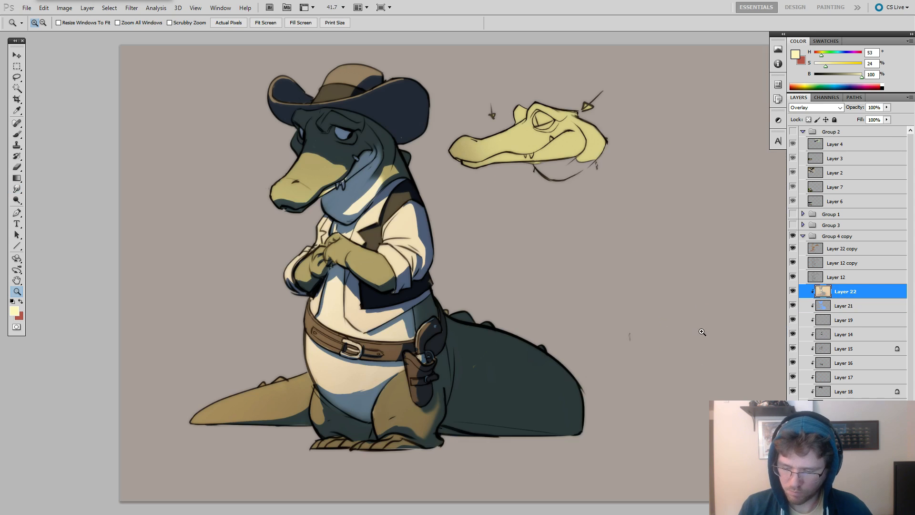
key("f")
left_click_drag(591, 330, 780, 315)
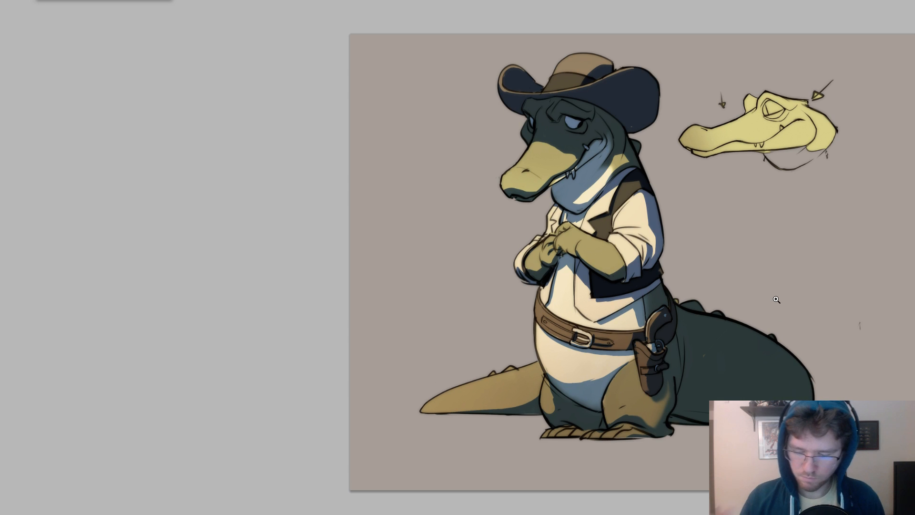
left_click_drag(686, 314, 605, 293)
left_click(605, 293, "alt")
key("f")
key("f")
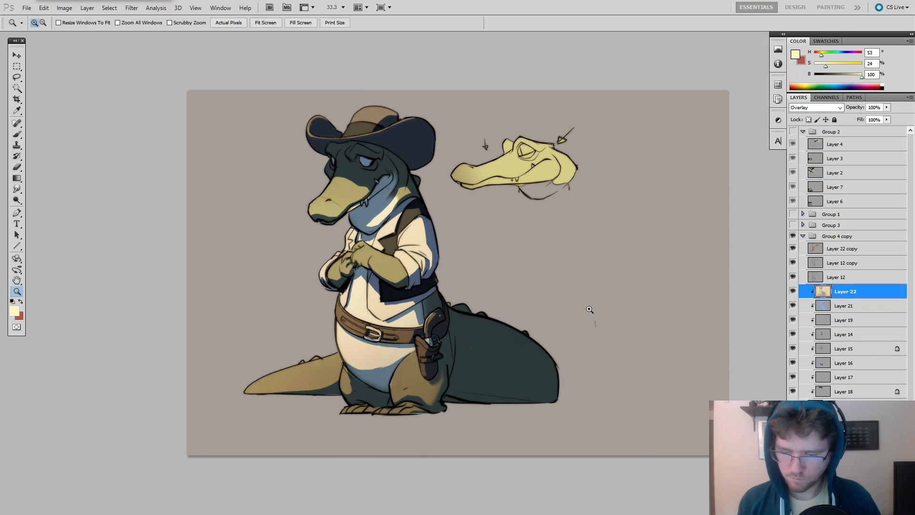
Crop the canvas closer around the cowboy alligator and the head sketch, trimming the empty background on both sides.
key("c")
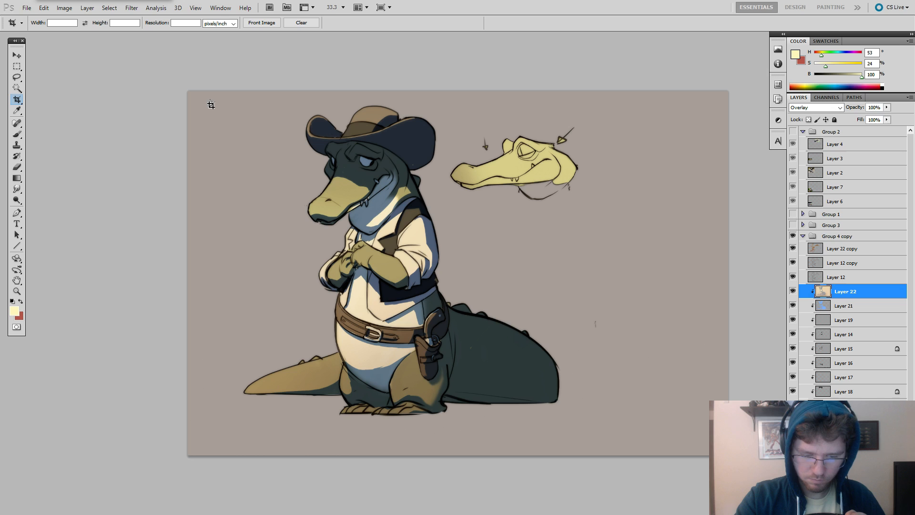
left_click_drag(210, 99, 618, 455)
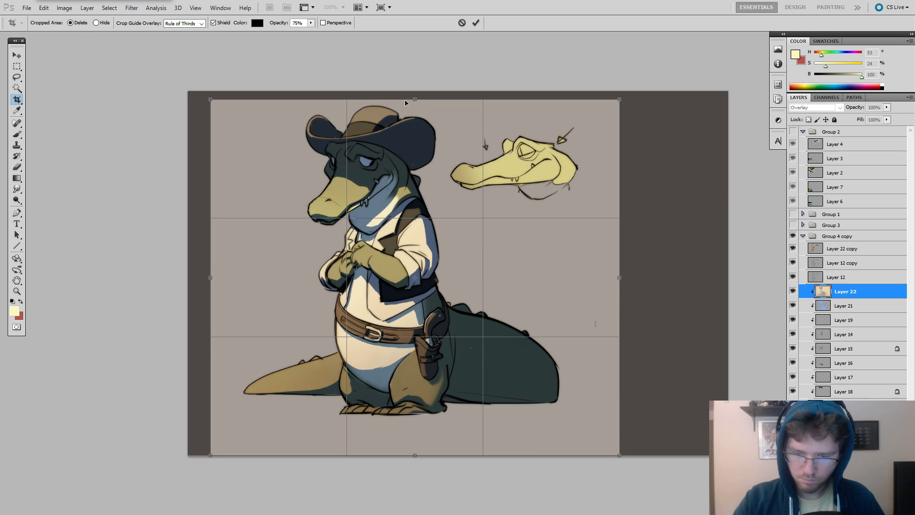
left_click_drag(405, 102, 405, 91)
left_click_drag(415, 455, 415, 441)
left_click_drag(614, 299, 609, 278)
key("Return")
key("b")
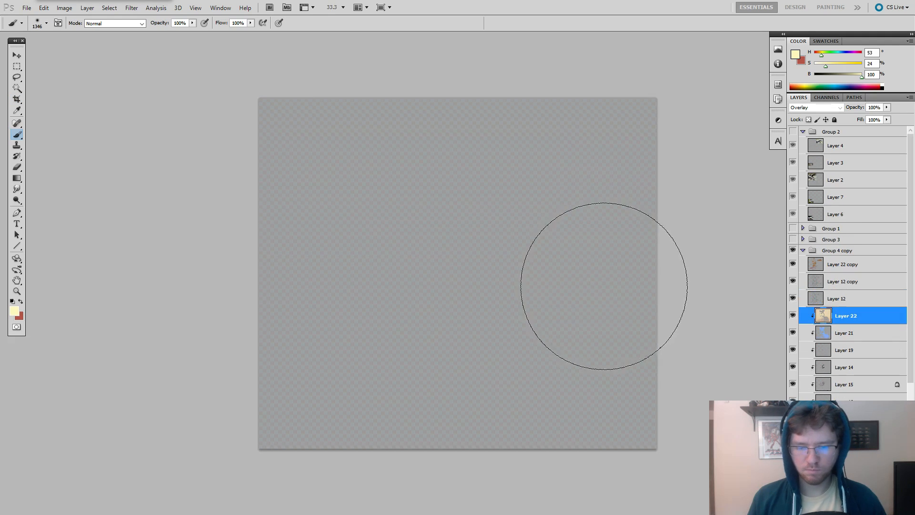
Adjust the hat's base colour layer with Hue/Saturation: hue -19, saturation -38, lightness -28.
left_click(852, 402)
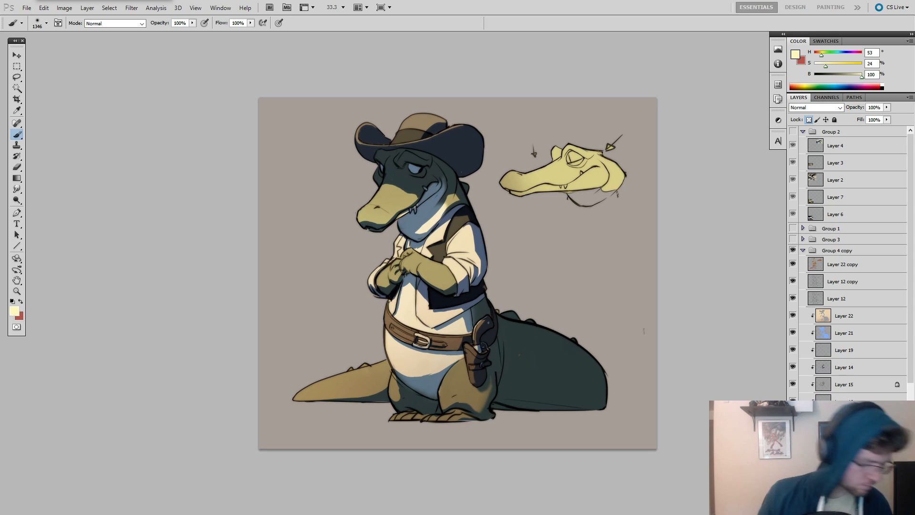
key("ctrl+u")
left_click_drag(754, 332, 746, 336)
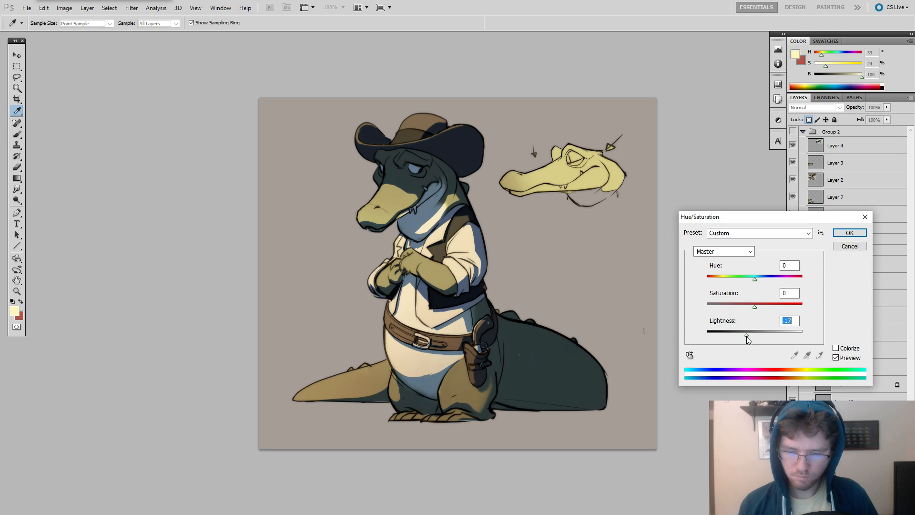
left_click_drag(783, 306, 797, 305)
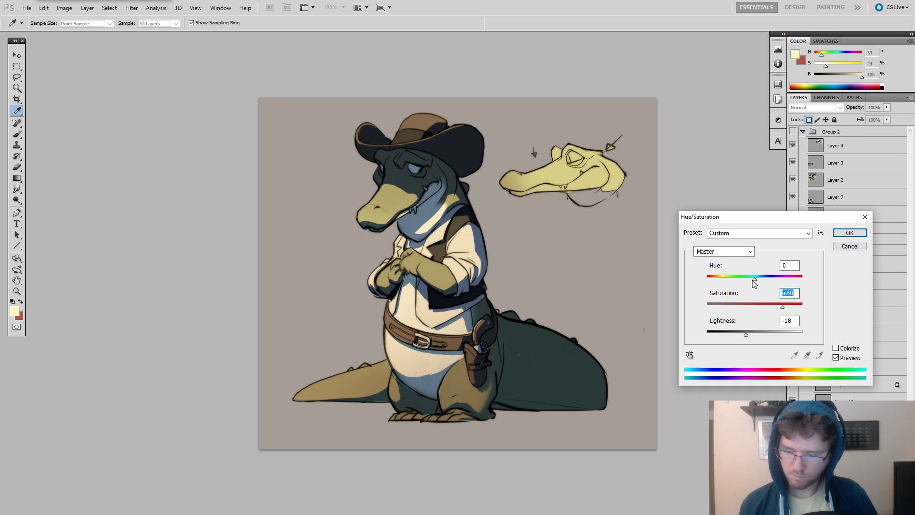
left_click_drag(754, 283, 742, 336)
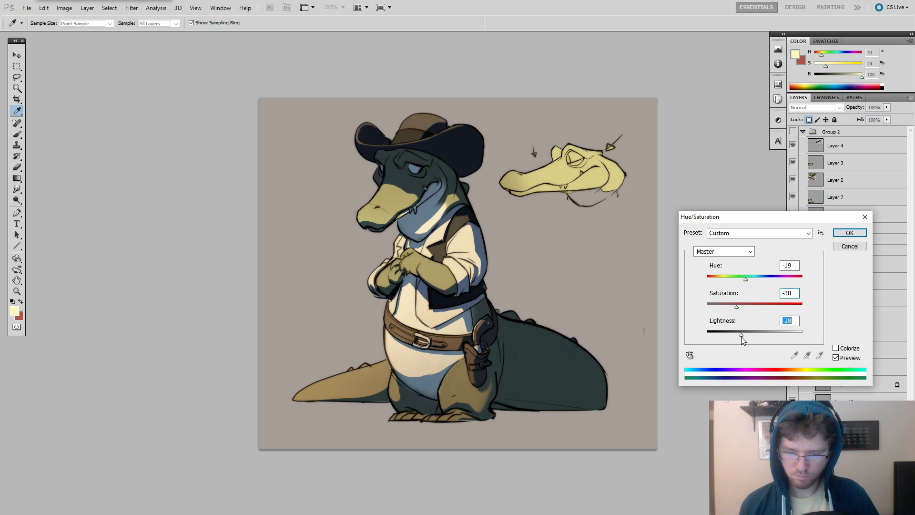
key("Return")
key("b")
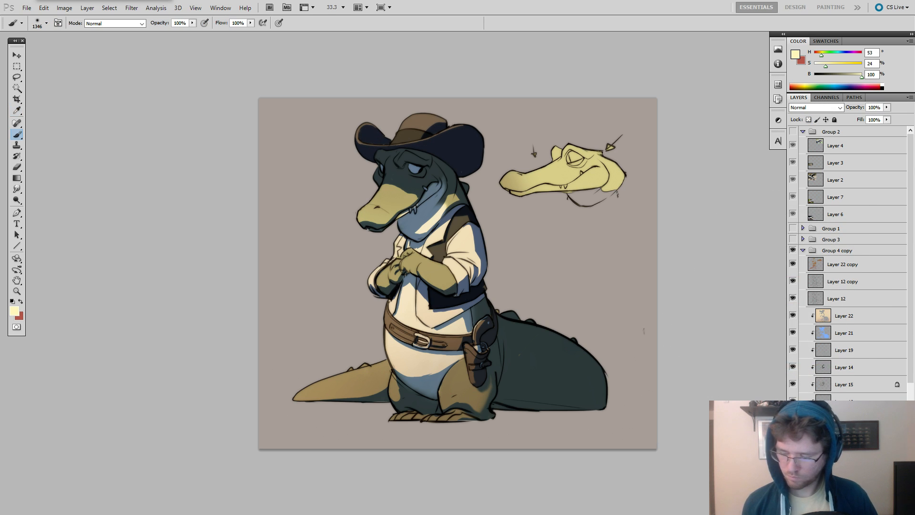
Adjust the alligator's green skin base layer with Hue/Saturation: hue +7, saturation +12, lightness -17.
key("ctrl+u")
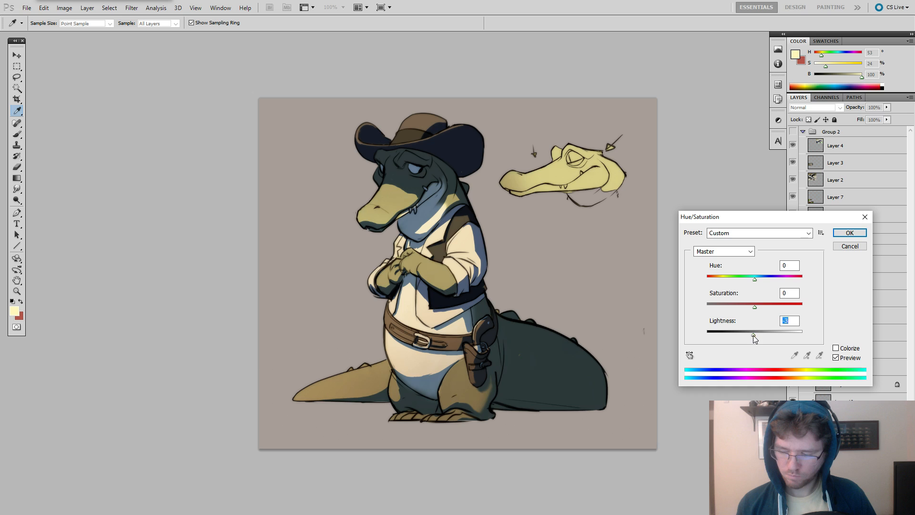
left_click_drag(752, 335, 748, 338)
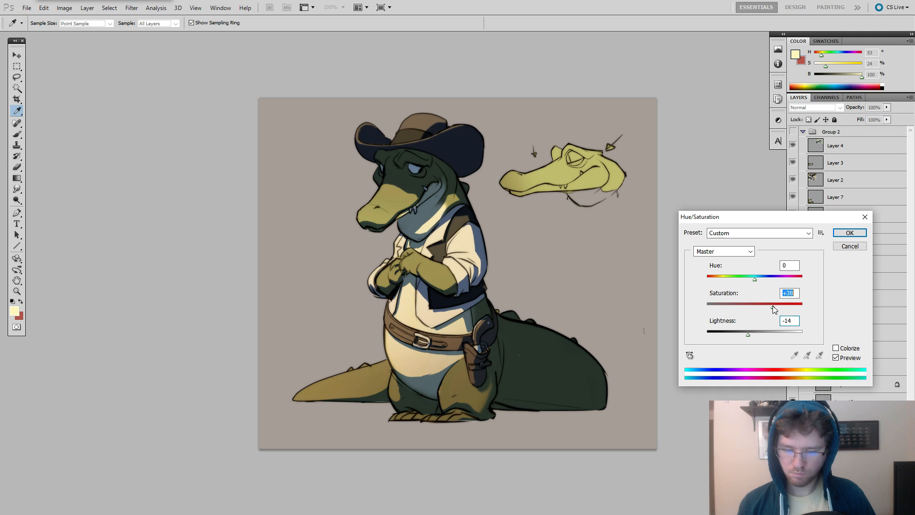
left_click_drag(754, 278, 746, 335)
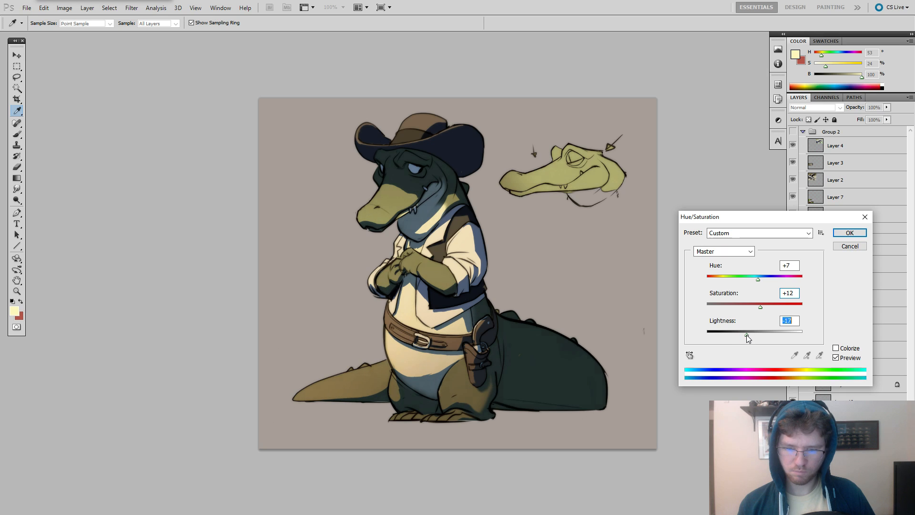
key("Return")
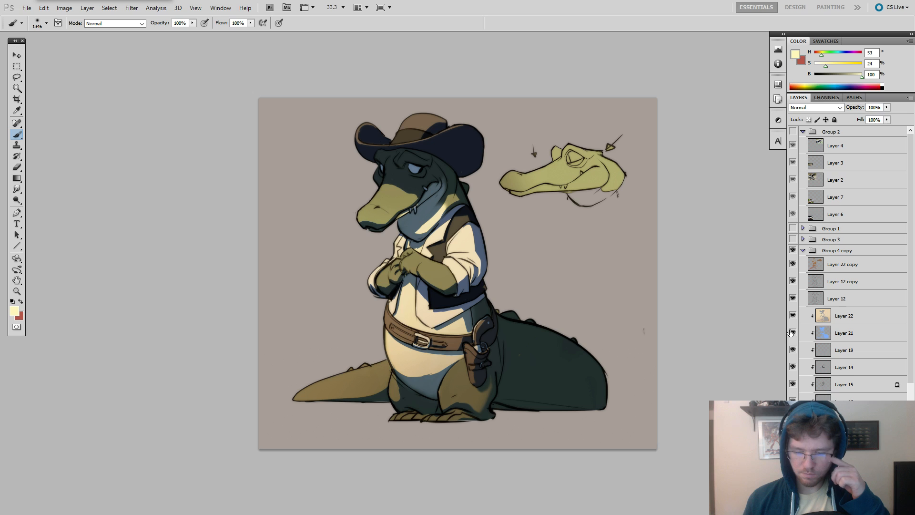
Duplicate the Layer 22 copy glow layer, set the duplicate's fill to 28% and clear all its contents.
left_click(794, 267)
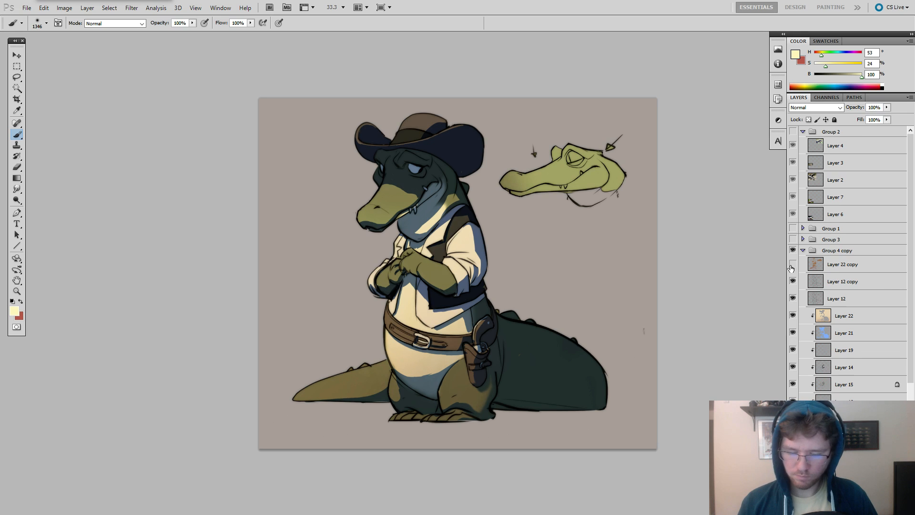
left_click(791, 266)
left_click(826, 267)
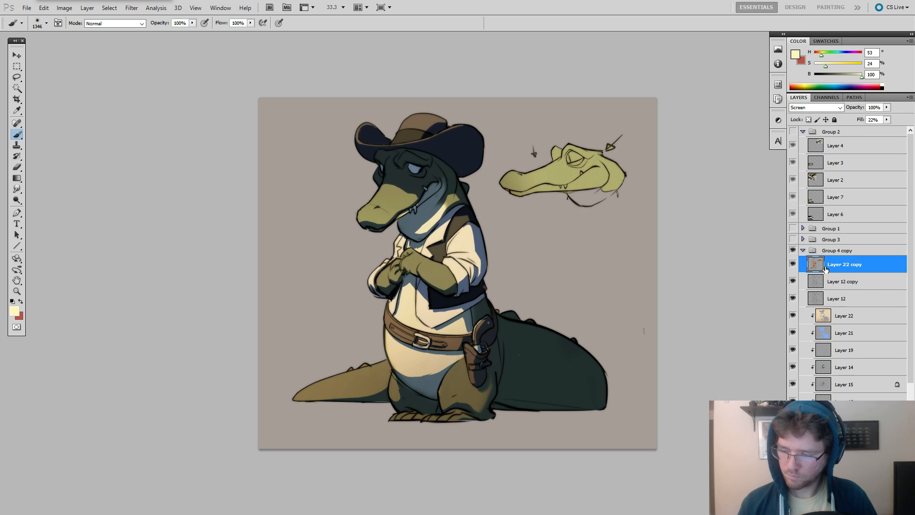
left_click_drag(827, 268, 819, 260)
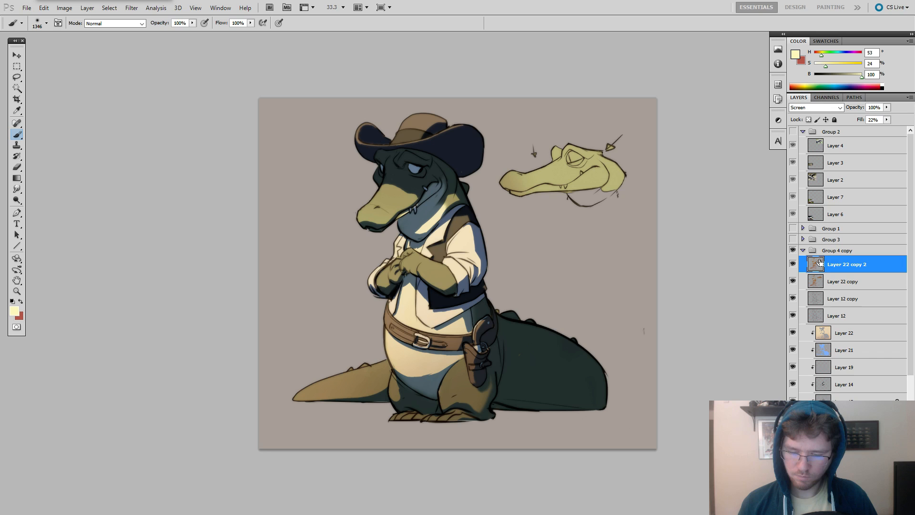
left_click_drag(886, 120, 873, 135)
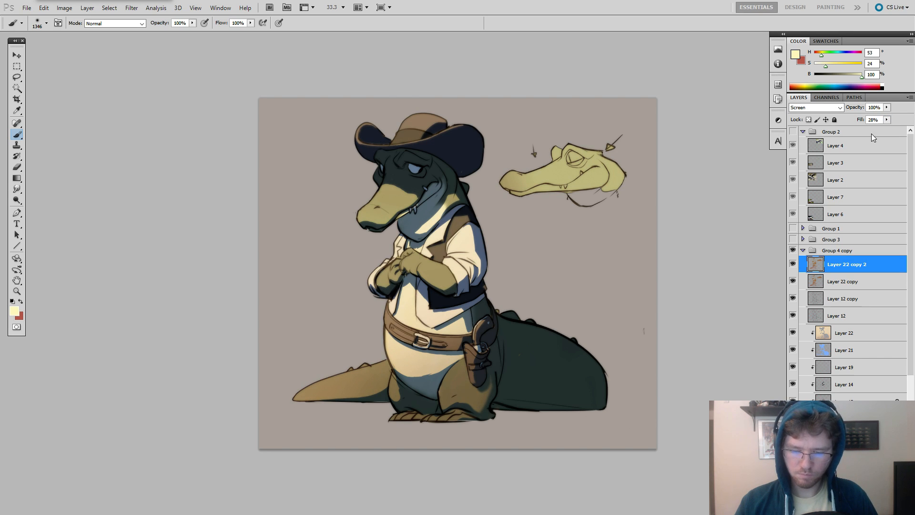
key("ctrl+a")
key("Delete")
key("ctrl+d")
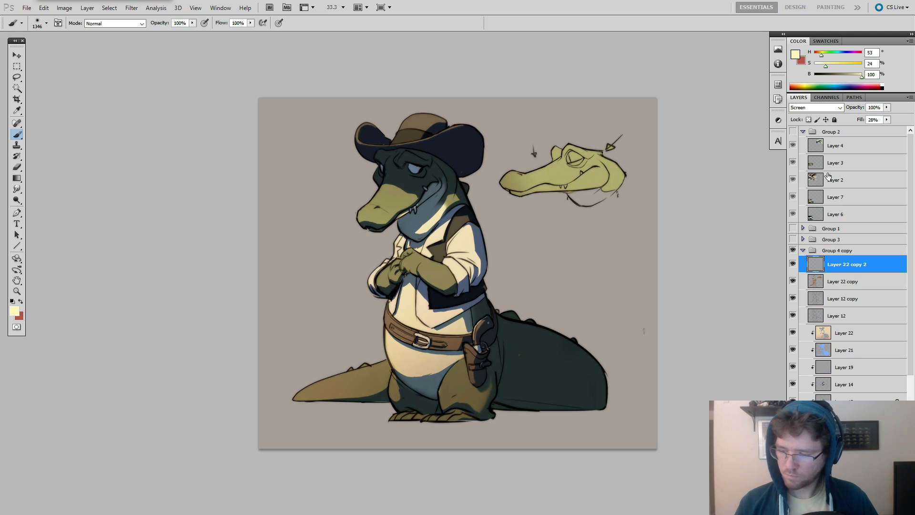
Set the emptied Layer 22 copy 2 to Color Dodge and turn off Transparency Shapes Layer in its blending options.
left_click(816, 107)
left_click(812, 196)
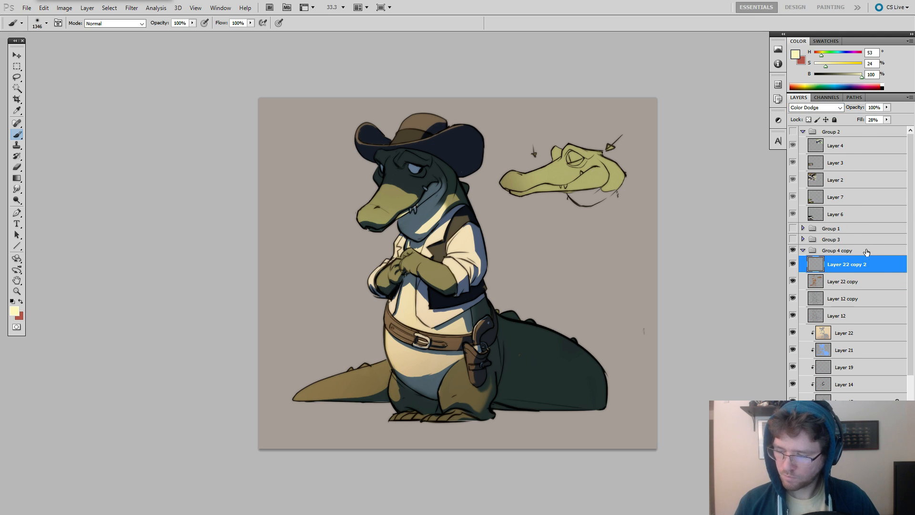
double_click(882, 271)
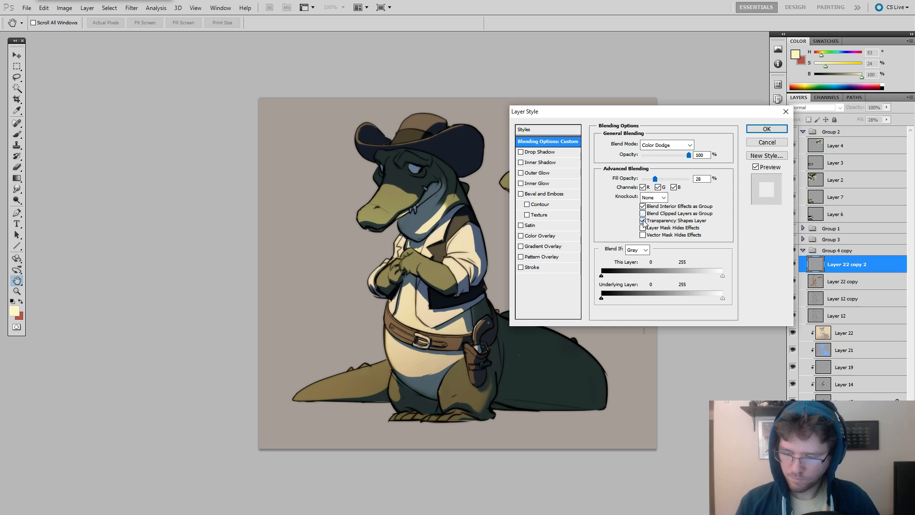
left_click(766, 129)
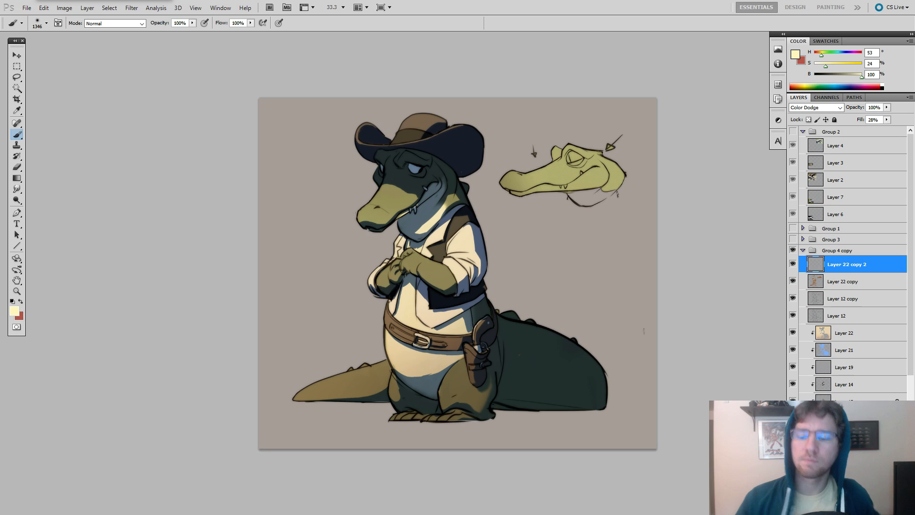
Undo the test glow dab, reduce the brush to 693 px and load the character's silhouette from Layer 22 as a selection.
left_click(400, 193)
key("ctrl+z")
left_click_drag(420, 195, 368, 192)
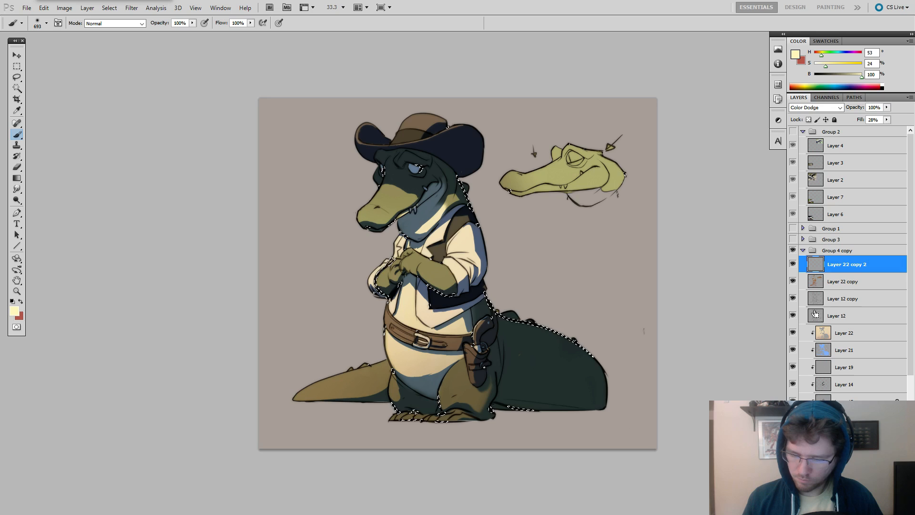
left_click(825, 332, "ctrl")
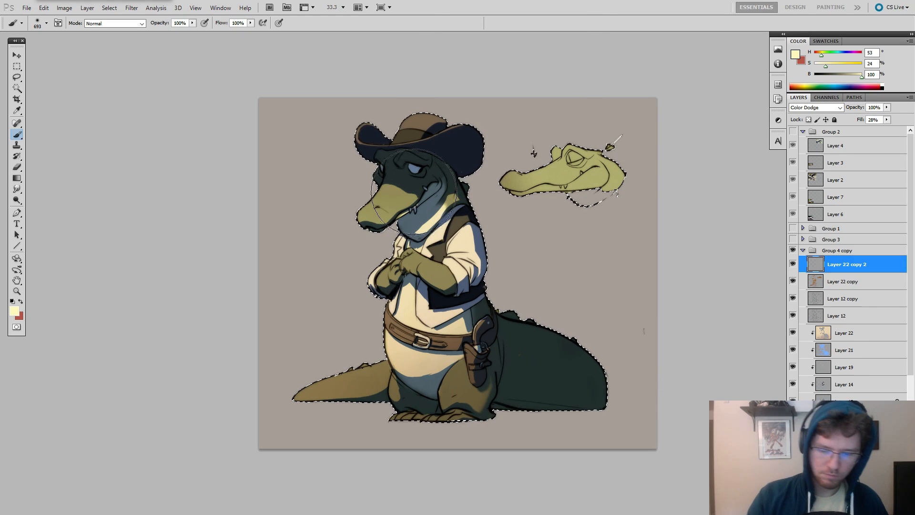
key("ctrl+d")
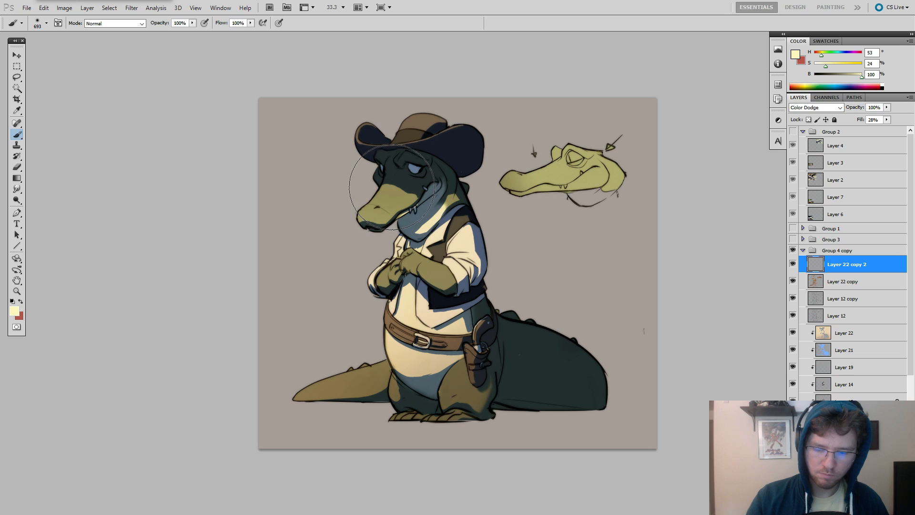
Add a pale yellow Color Dodge glow over the head and chest using a 1649 px brush, and reduce the brush to 735 px.
left_click_drag(416, 194, 474, 195)
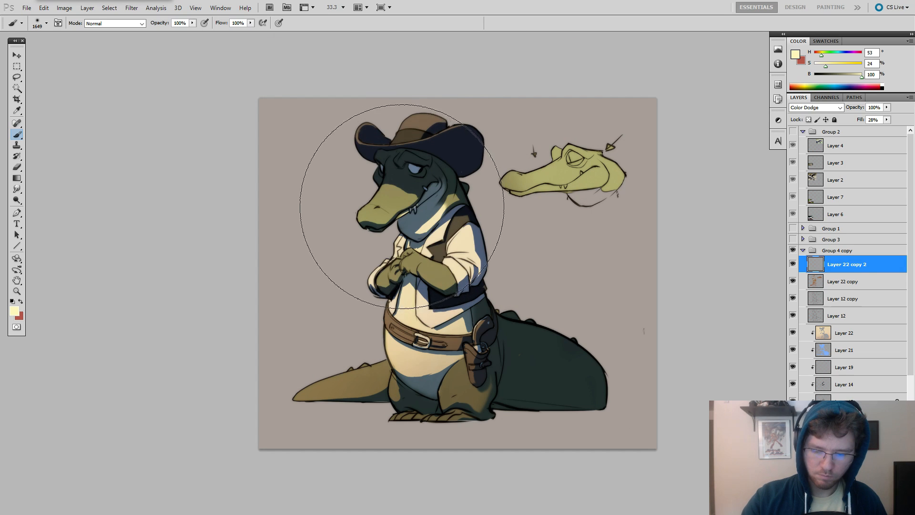
left_click(405, 209)
key("ctrl+z")
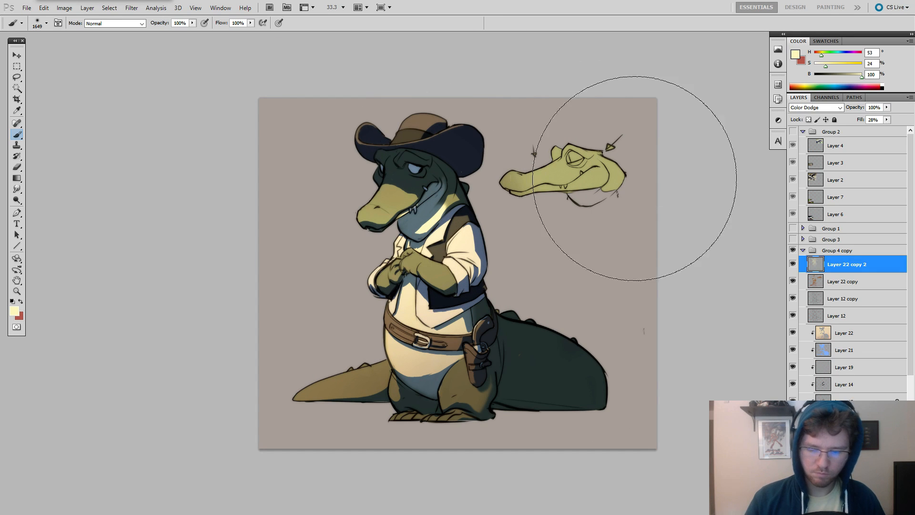
key("ctrl+z")
key("ctrl+z")
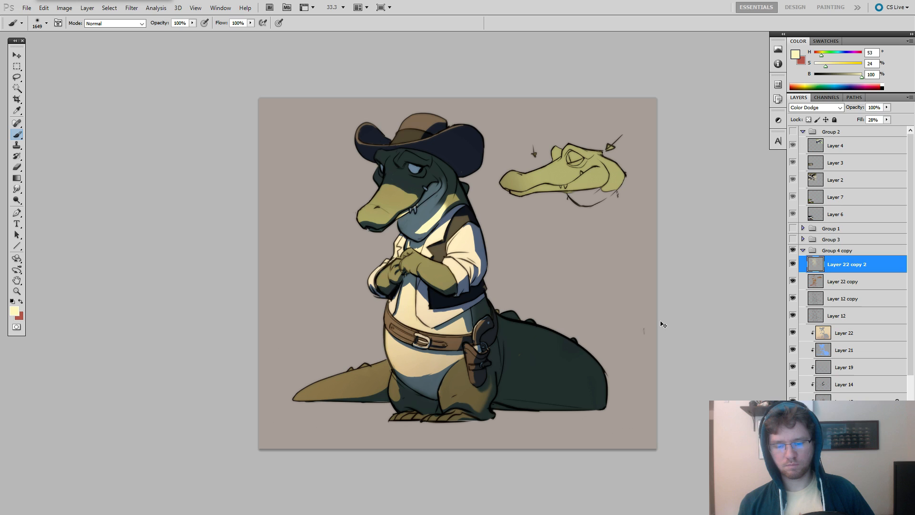
left_click_drag(462, 195, 406, 193)
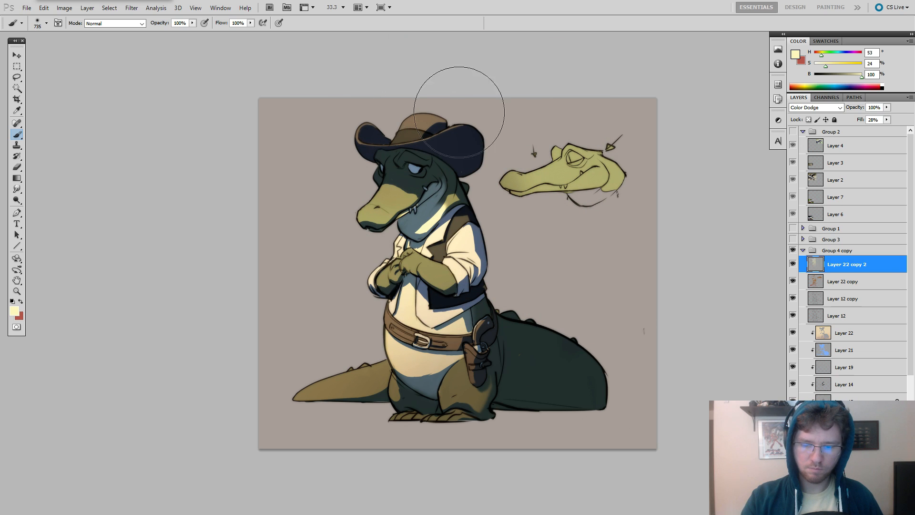
left_click_drag(637, 307, 683, 315)
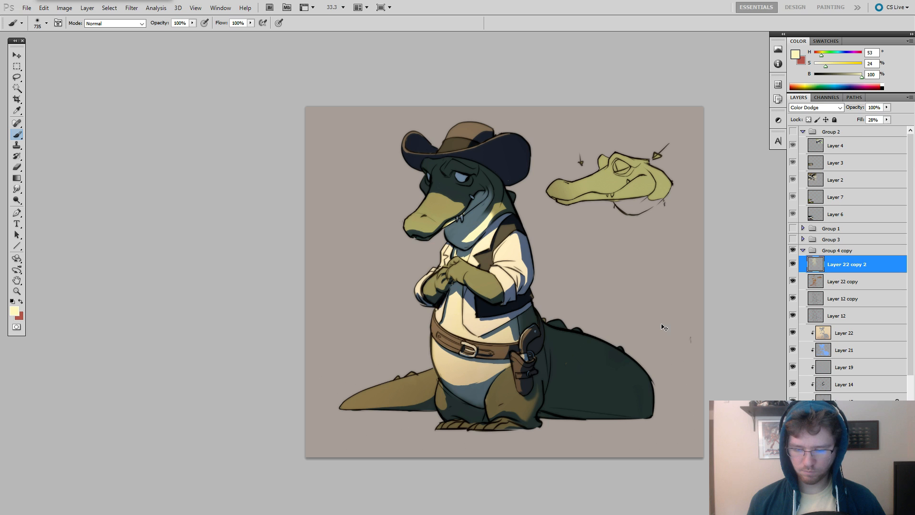
Lower the fill of the blue Multiply shadow on Layer 21 to 56%.
left_click(831, 350)
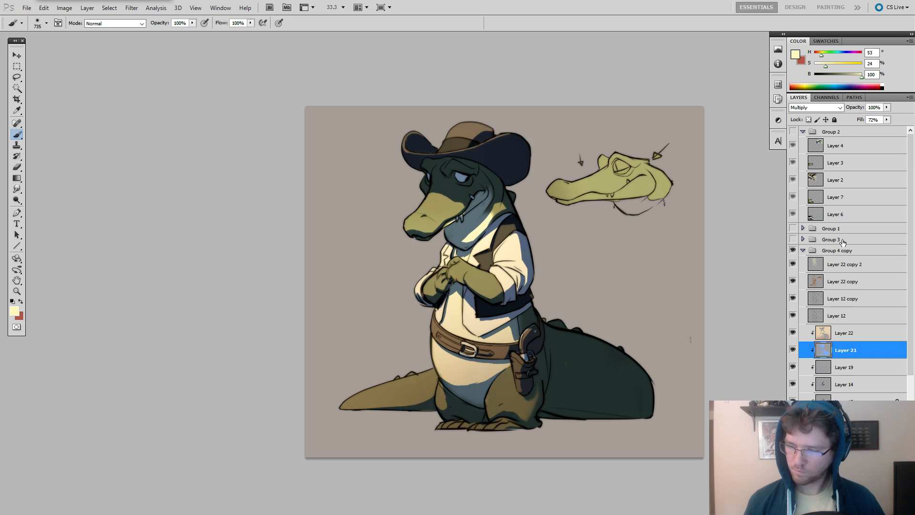
left_click(887, 120)
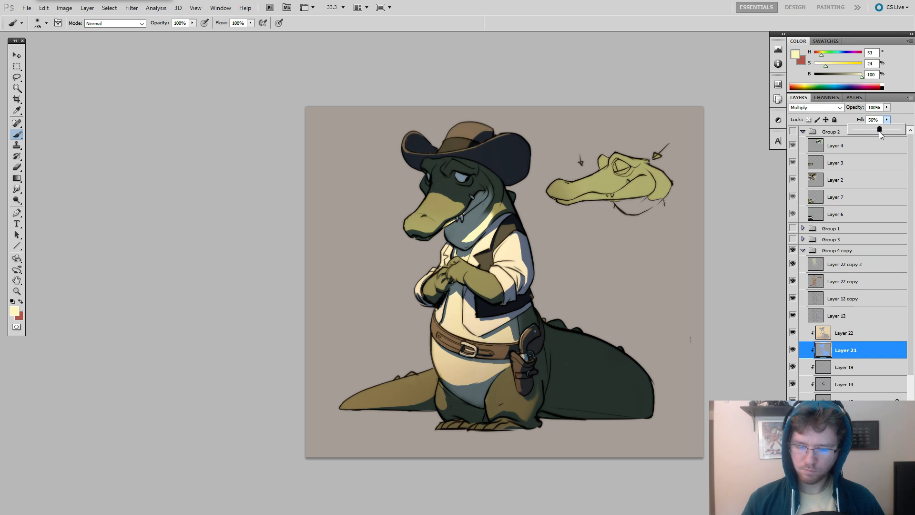
left_click_drag(879, 132, 878, 133)
left_click_drag(715, 341, 749, 333)
key("z")
left_click(628, 272)
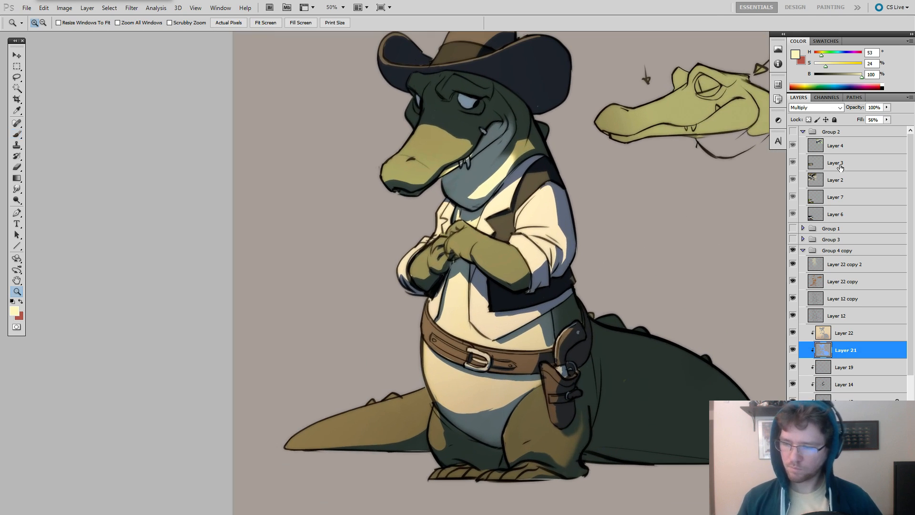
Create a new layer at the top of Group 4 copy and choose a hard round brush at 24 px.
left_click(828, 255)
key("ctrl+alt+shift+n")
left_click(520, 148)
left_click(520, 148)
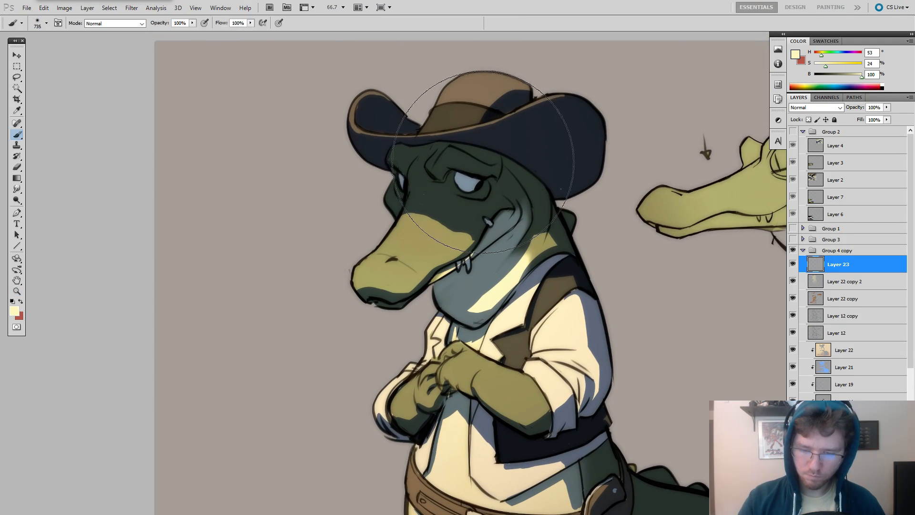
key("b")
right_click(504, 195)
left_click(520, 223)
left_click_drag(489, 185, 494, 184)
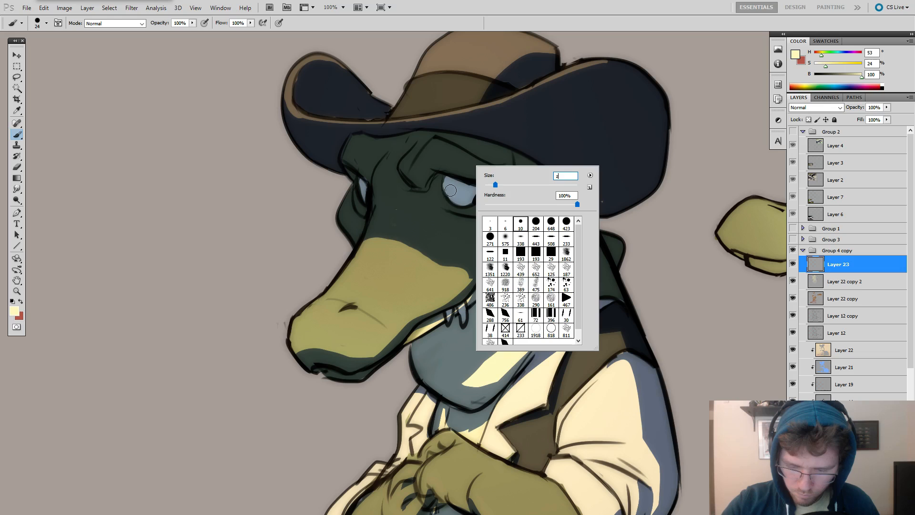
Retouch the whites of both eyes with the sampled grey-blue, reducing the brush to 14 px.
left_click(450, 190)
left_click(451, 190)
left_click(450, 189, "ctrl")
left_click(450, 179, "alt")
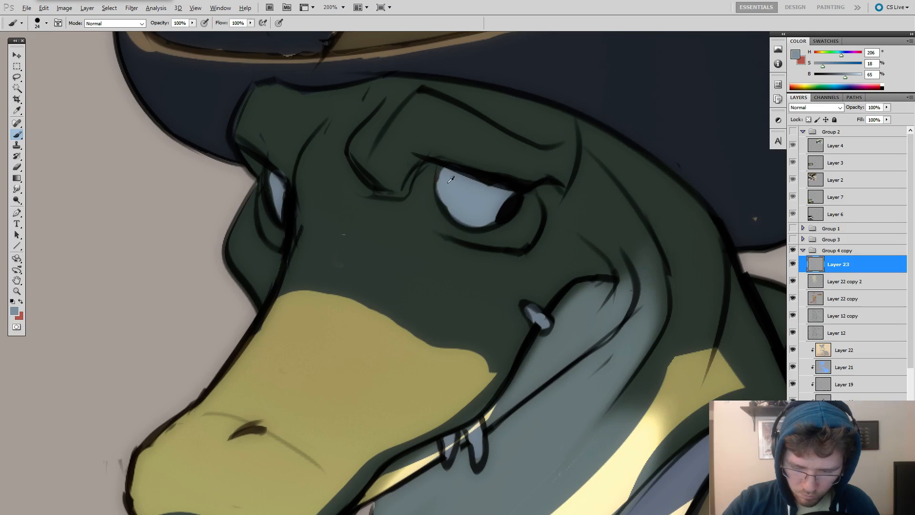
mouse_move(445, 179)
left_mouse_down()
mouse_move(457, 213)
mouse_move(443, 174)
mouse_move(471, 218)
left_mouse_up()
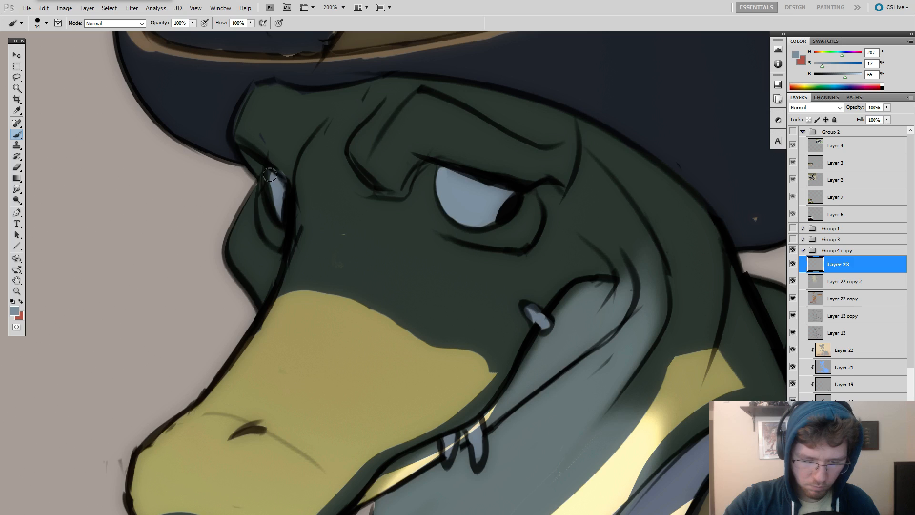
mouse_move(270, 174)
left_mouse_down()
mouse_move(282, 206)
mouse_move(274, 177)
left_mouse_up()
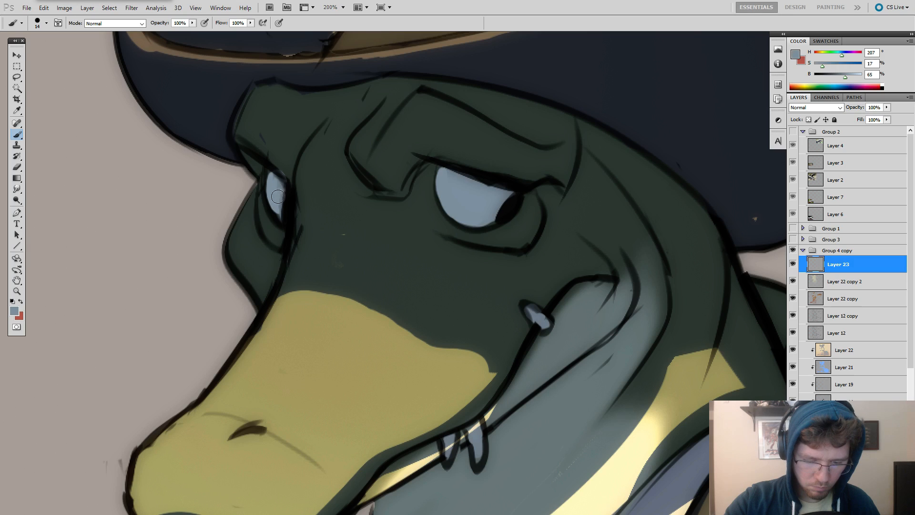
Mix a pale mint (H 166, S 14, B 93) and dab a small highlight low in each eye.
left_click(374, 353, "alt")
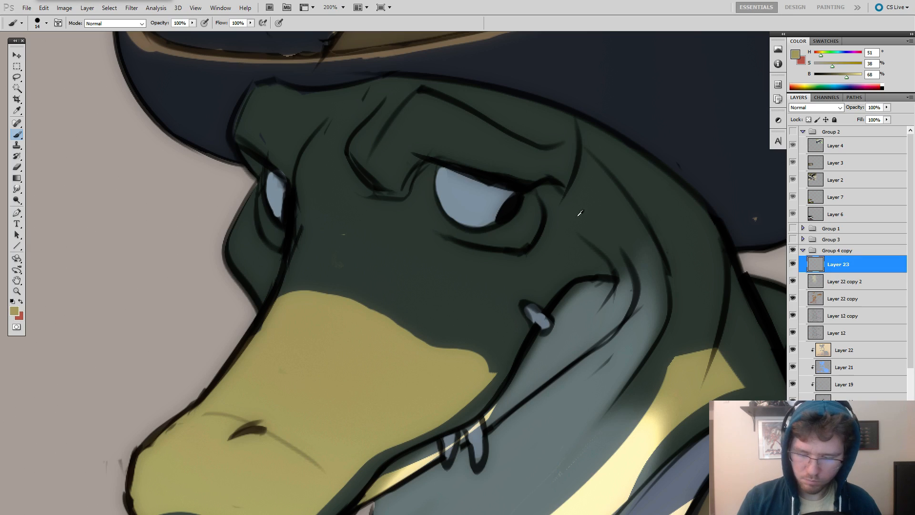
left_click(836, 55)
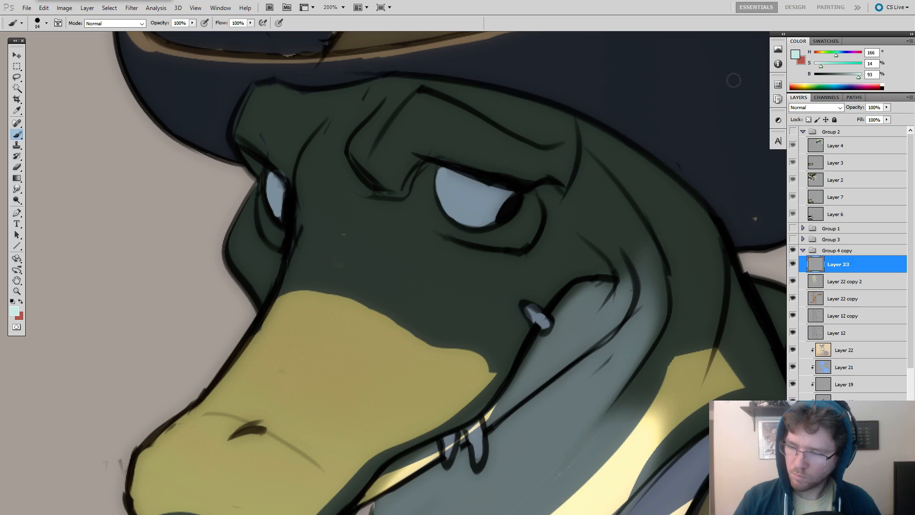
left_click(460, 214)
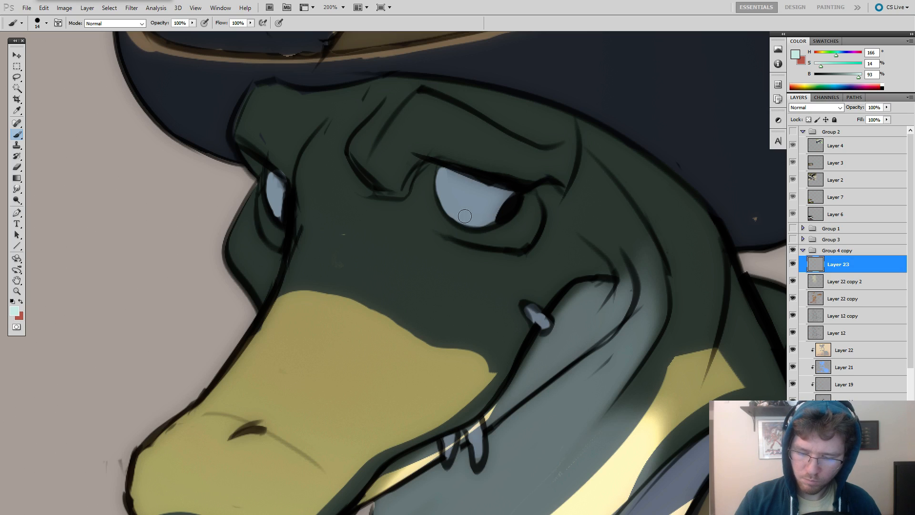
left_click(280, 214)
Reduce the brush to 12 px and dab a peach accent (H 22, S 47, B 100) beside the near eye's pupil.
right_click(501, 199, "alt")
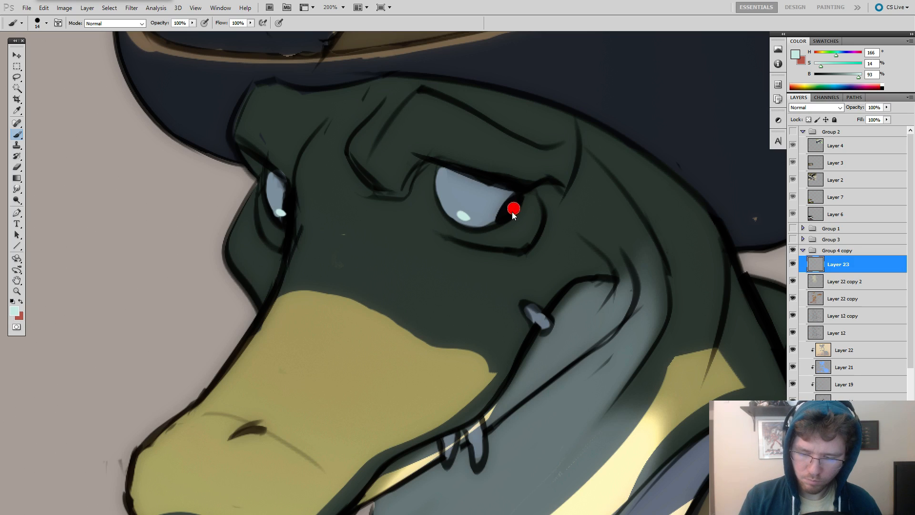
left_click(465, 332, "alt")
left_click(836, 66)
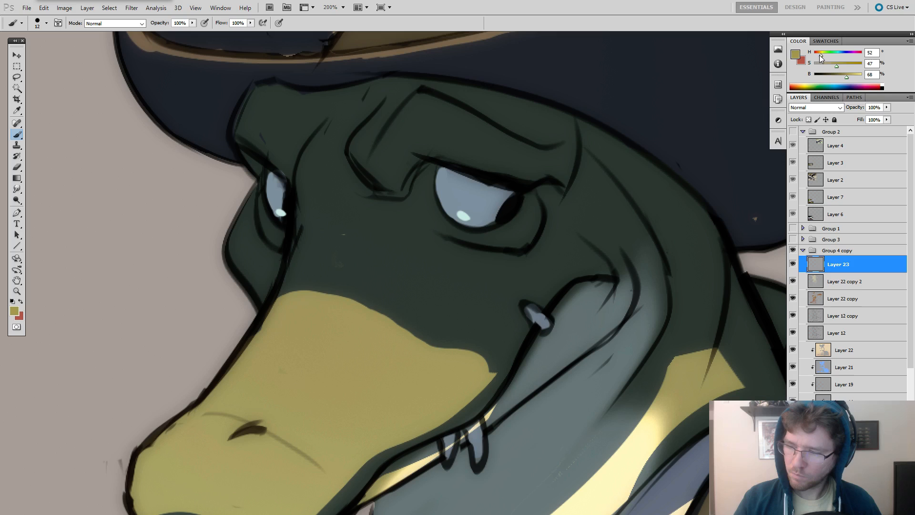
left_click(818, 54)
key("ctrl+z")
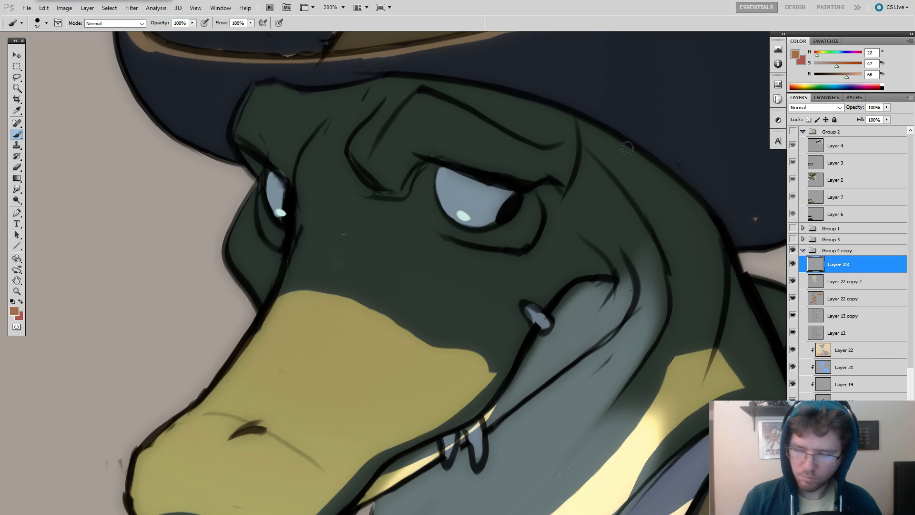
left_click_drag(847, 77, 869, 77)
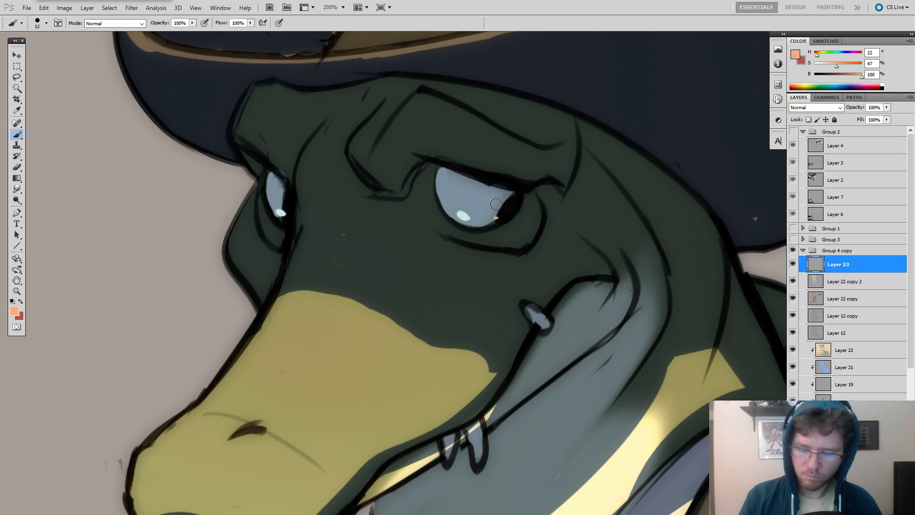
Set the foreground colour to a light blue of H 198, S 26, B 100.
key("z")
left_click(611, 239, "alt")
left_click(612, 240, "alt")
left_click(613, 240, "alt")
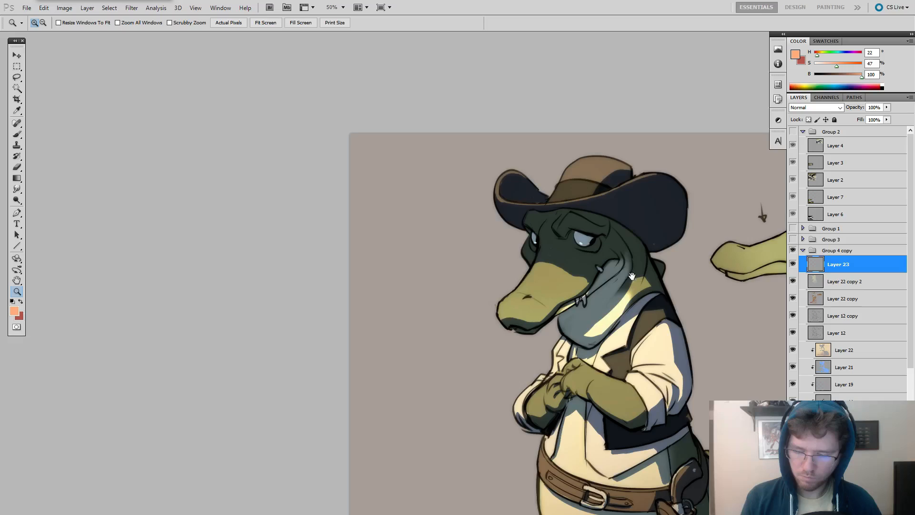
mouse_move(744, 347)
left_mouse_down()
mouse_move(594, 255)
mouse_move(602, 252)
left_mouse_up()
key("b")
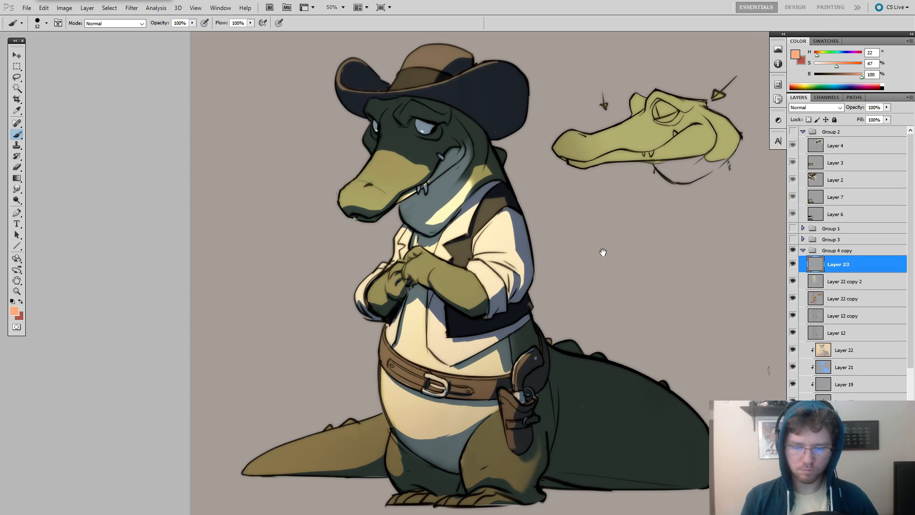
left_click(817, 69)
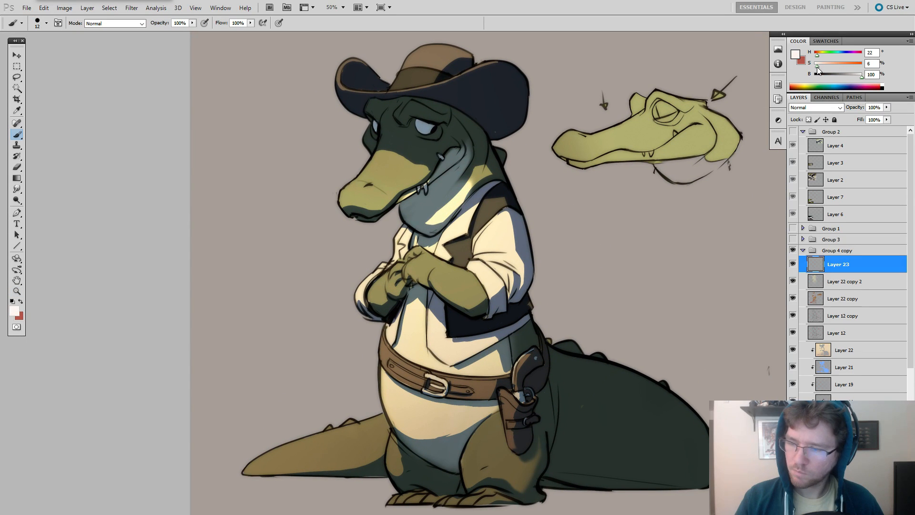
left_click_drag(829, 57, 842, 57)
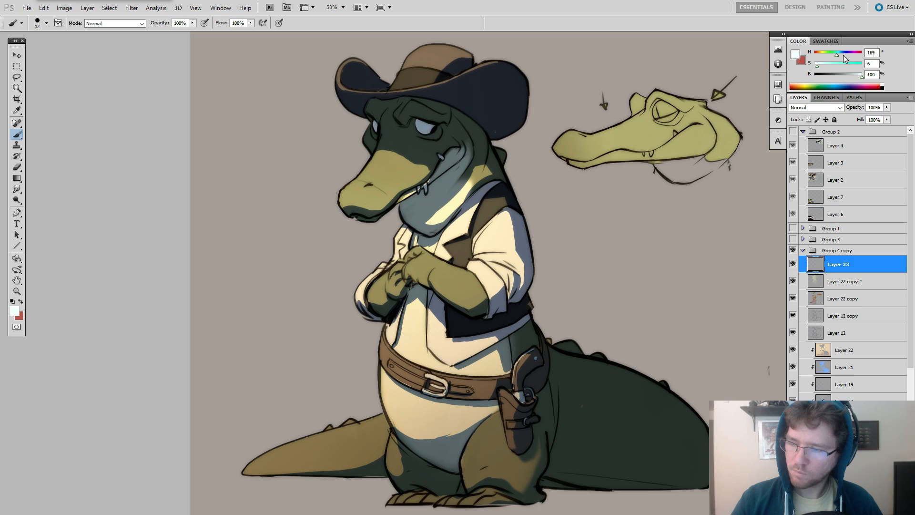
left_click(824, 66)
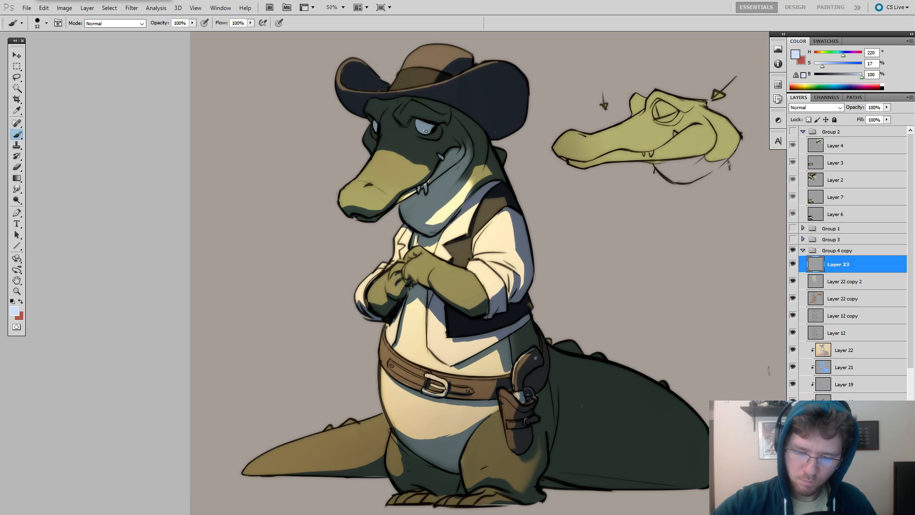
left_click(826, 66)
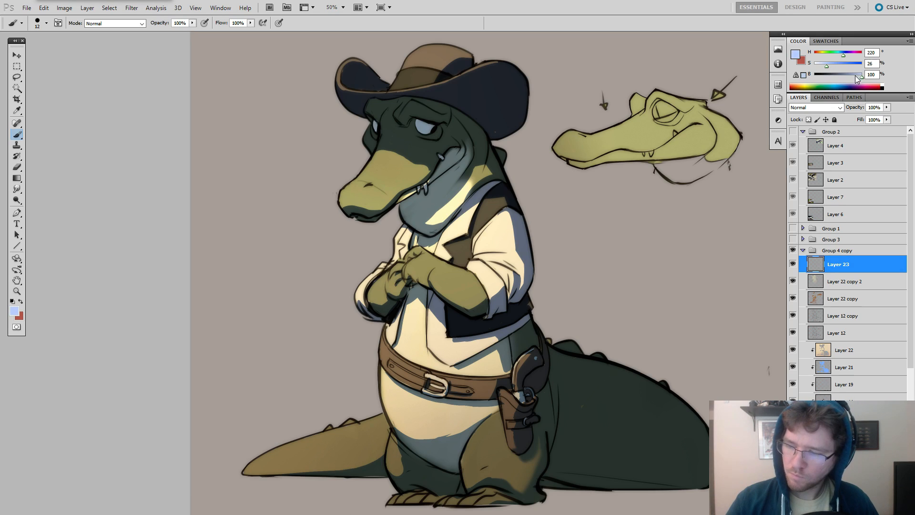
left_click(840, 55)
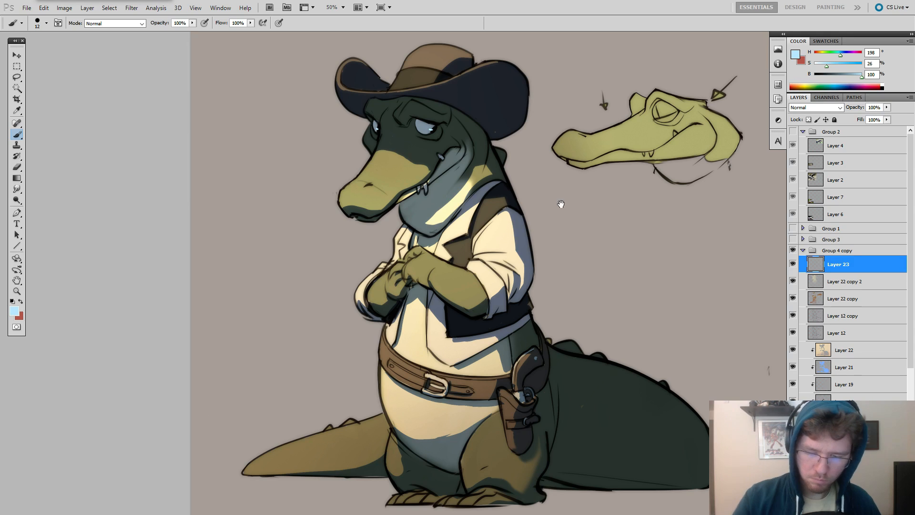
Add a clipped layer directly above Layer 21 and load Layer 21's shadow shape as a selection.
left_click_drag(561, 204, 600, 212)
key("z")
left_click(598, 219, "alt")
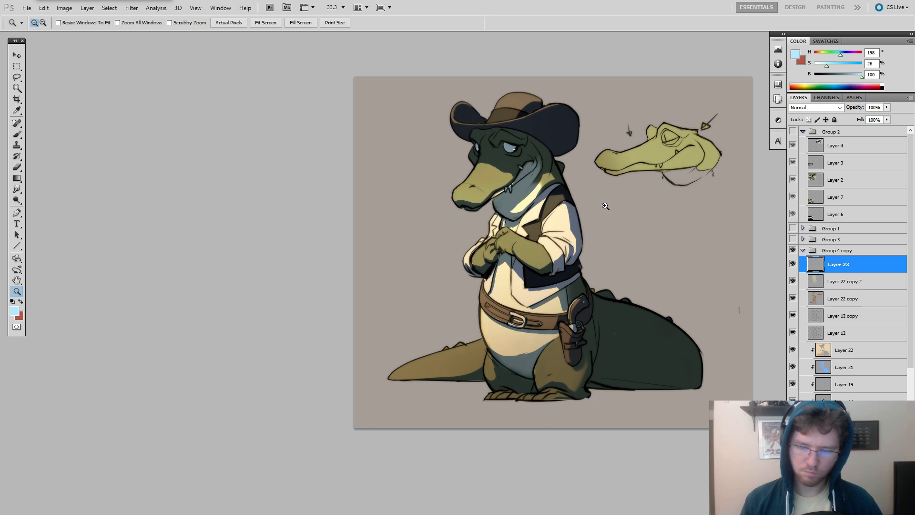
key("b")
mouse_move(641, 310)
left_mouse_down()
mouse_move(623, 311)
mouse_move(657, 315)
left_mouse_up()
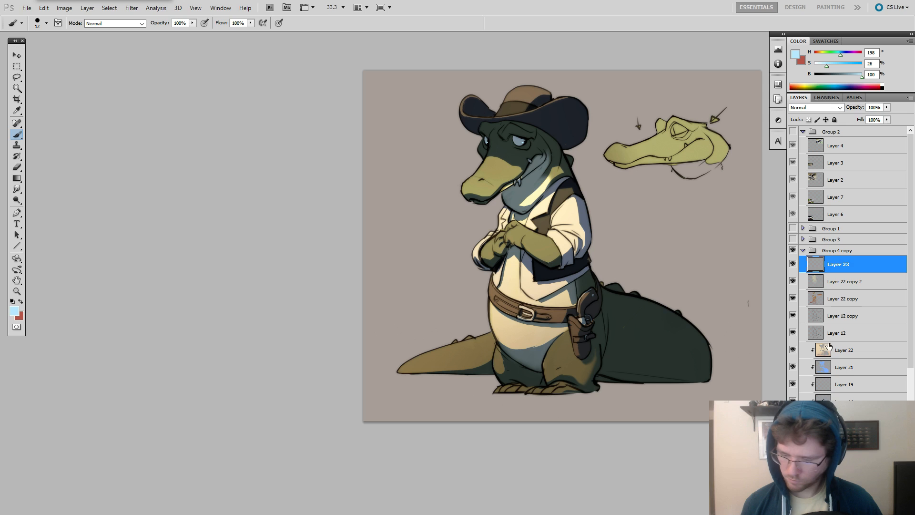
left_click(827, 369)
key("ctrl+shift+alt+n")
left_click(825, 385, "ctrl")
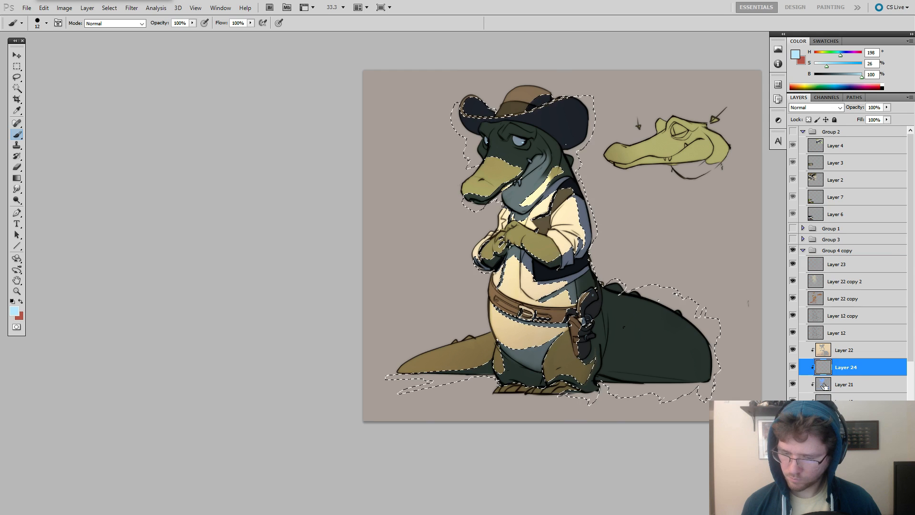
Choose a soft round brush at 701 px, set Layer 24 to Screen and hide the selection outline.
right_click(593, 265)
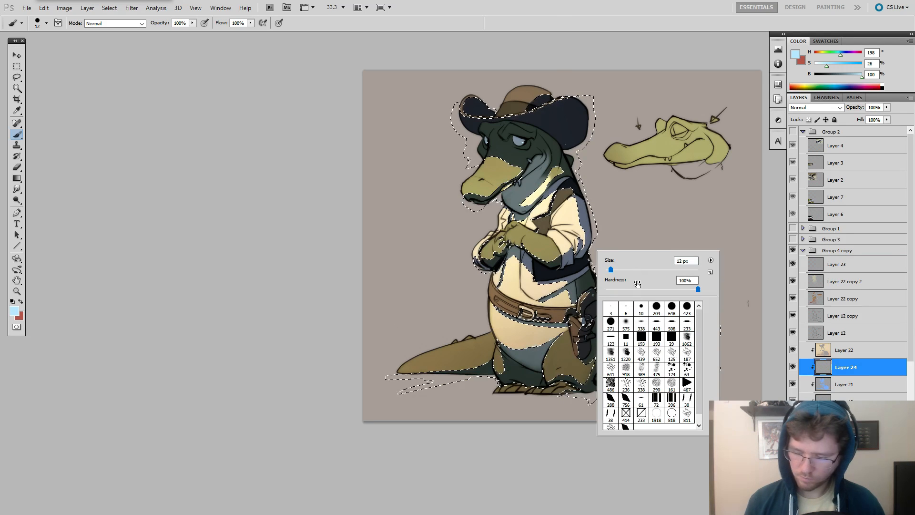
left_click(672, 307)
right_click(548, 286, "alt")
left_click(816, 107)
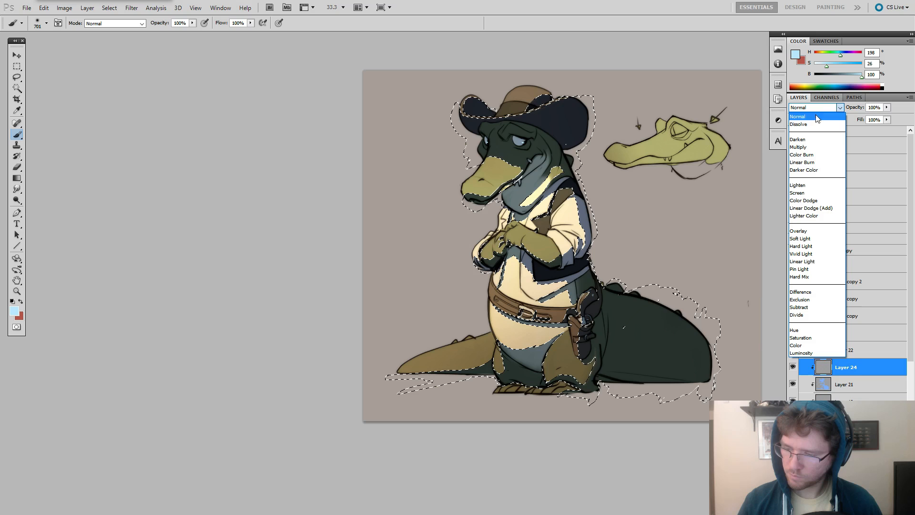
left_click(815, 195)
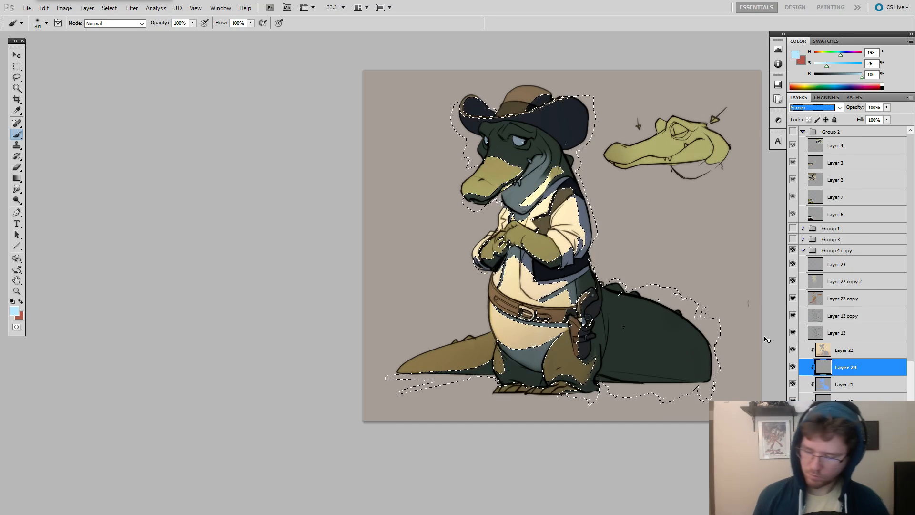
key("ctrl+d")
Try light blue and red glows over the lower part of the tail.
mouse_move(643, 405)
left_mouse_down()
mouse_move(633, 405)
mouse_move(653, 400)
left_mouse_up()
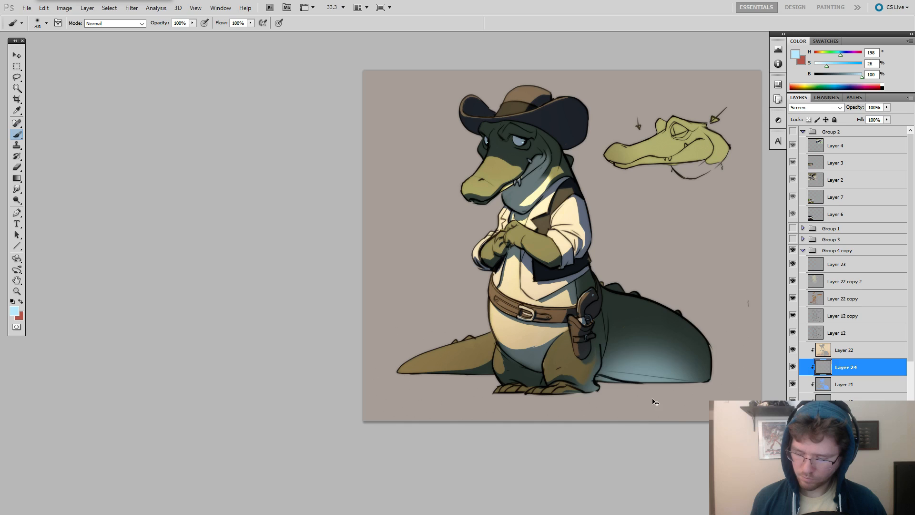
key("ctrl+z")
left_click_drag(680, 316, 656, 324)
key("x")
left_click_drag(659, 392, 601, 402)
key("ctrl+z")
Mix an orange of H 25, S 84, B 73 and glaze the vest and chest shadows with a soft brush of about 365 px.
right_click(645, 389, "alt")
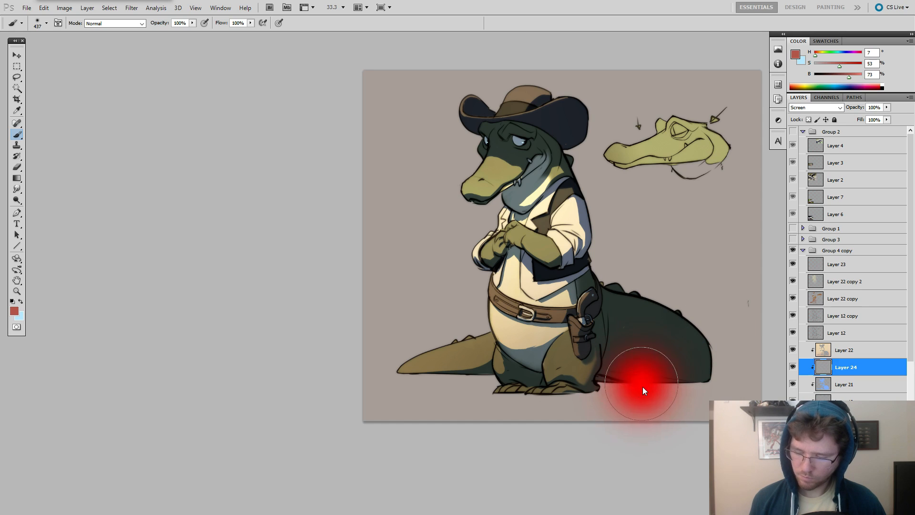
left_click(848, 66)
left_click_drag(815, 56, 818, 57)
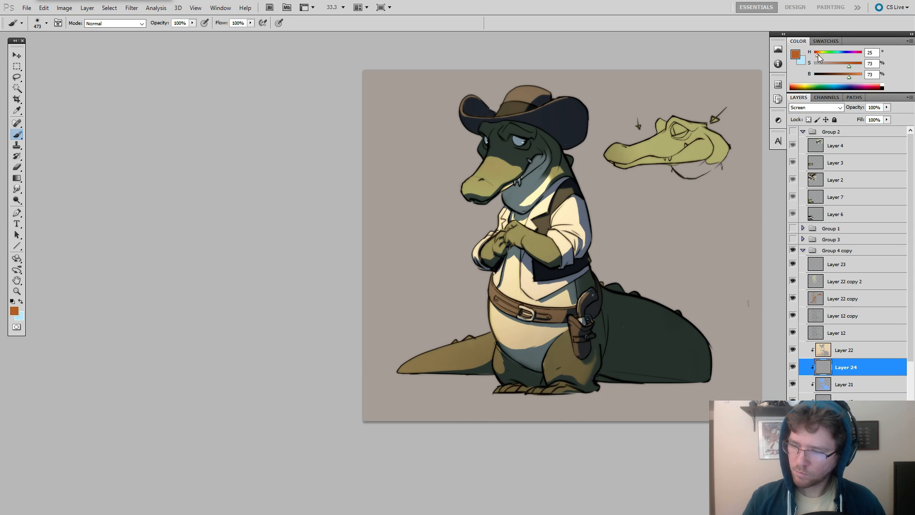
right_click(523, 197, "alt")
right_click(523, 196, "alt")
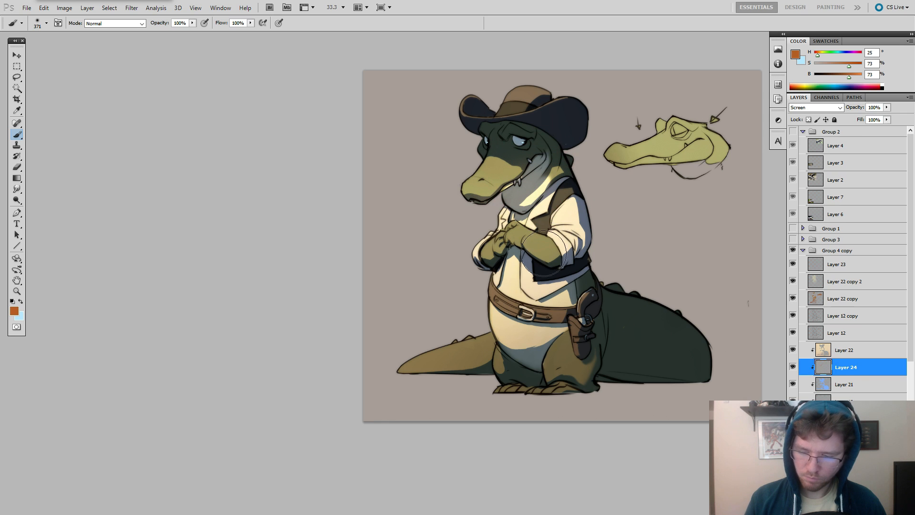
right_click(520, 262, "alt")
right_click(503, 257, "alt")
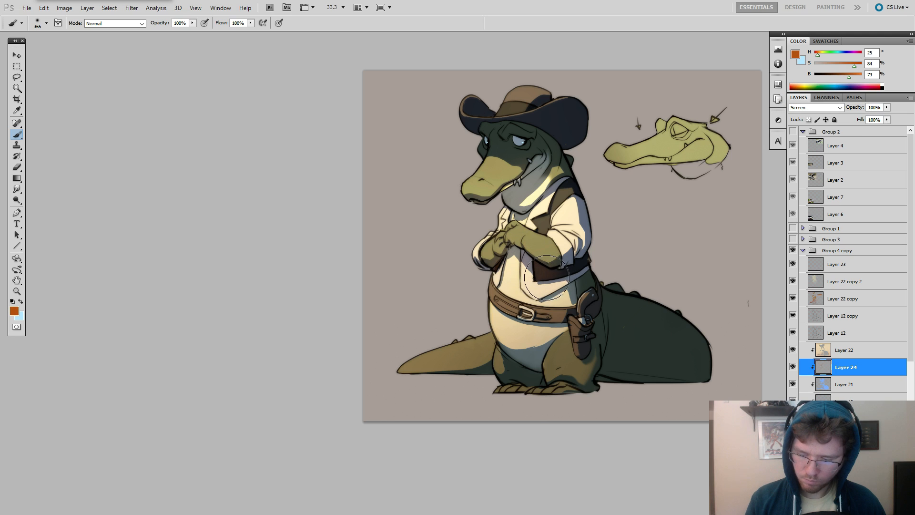
Add the orange glow to the shadows on the lower belly and legs, varying the brush between 419 and 113 px.
right_click(524, 352, "alt")
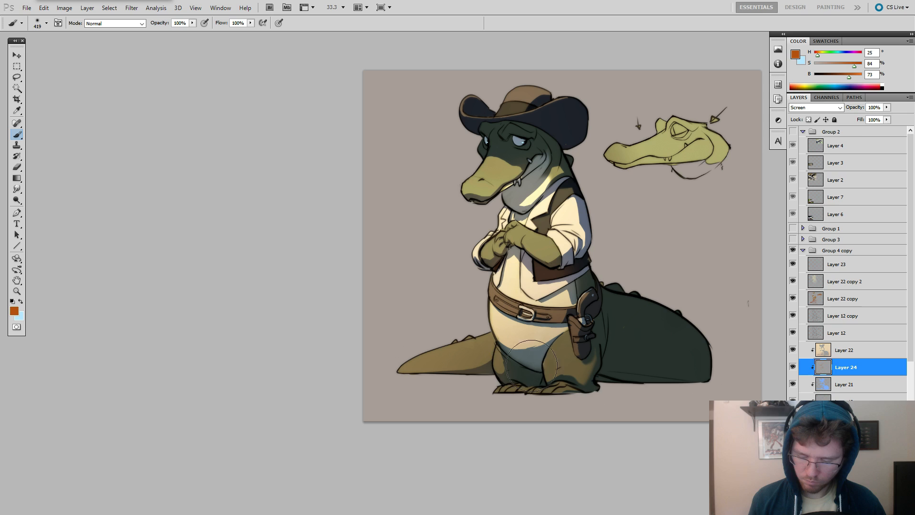
right_click(501, 377, "alt")
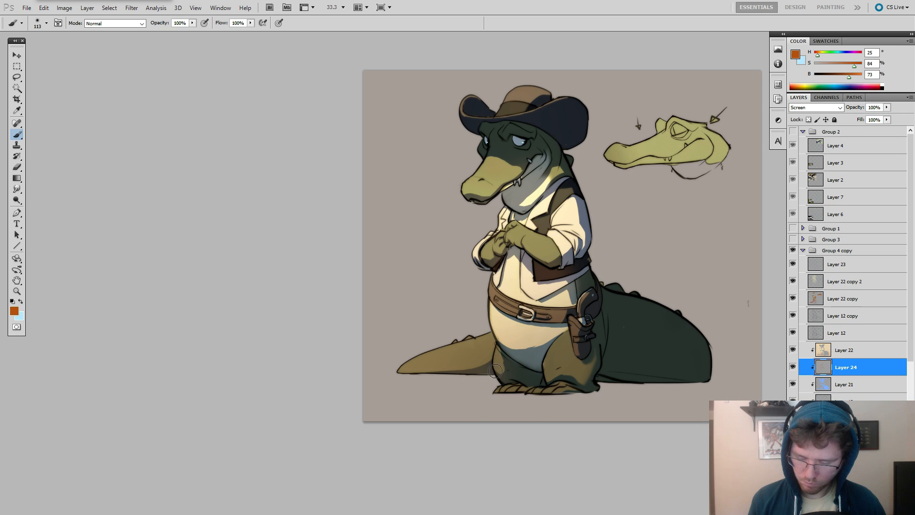
key("ctrl+z")
mouse_move(514, 354)
left_mouse_down()
mouse_move(538, 360)
mouse_move(500, 338)
mouse_move(545, 348)
left_mouse_up()
Try an orange glow along the tail's lower edge with a 449 px brush.
right_click(634, 337, "alt")
left_click_drag(629, 378, 728, 384)
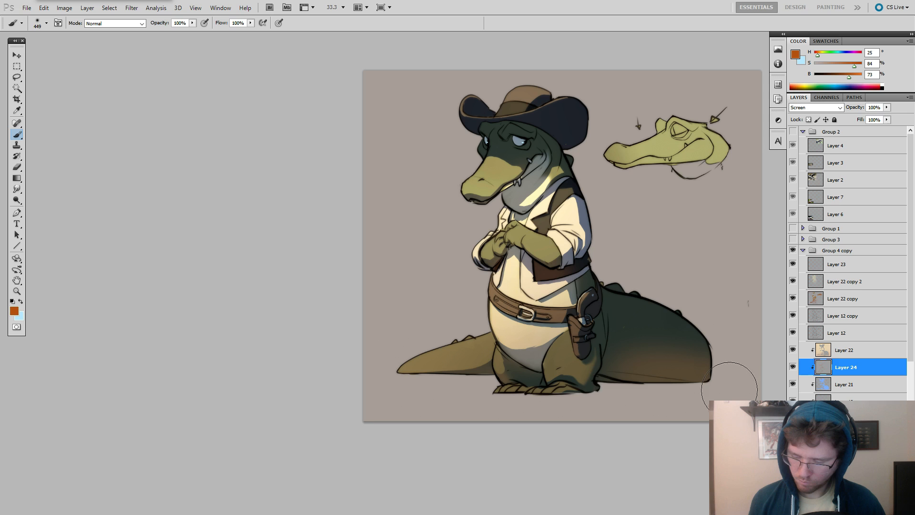
key("ctrl+z")
Spread a soft orange glow over the tail and feet with a 1271 px brush, undoing the last dab.
right_click(647, 376, "alt")
left_click_drag(643, 376, 591, 377)
right_click(633, 378, "alt")
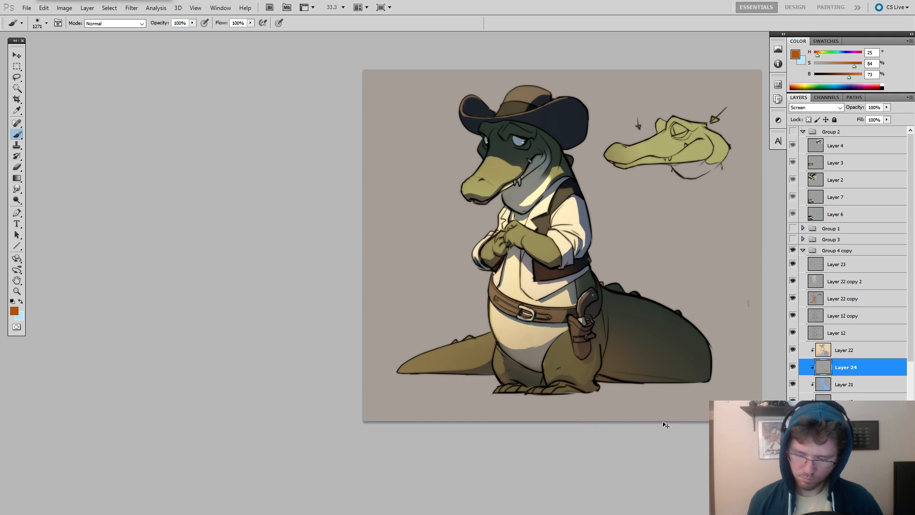
key("ctrl+z")
left_click_drag(677, 354, 635, 356)
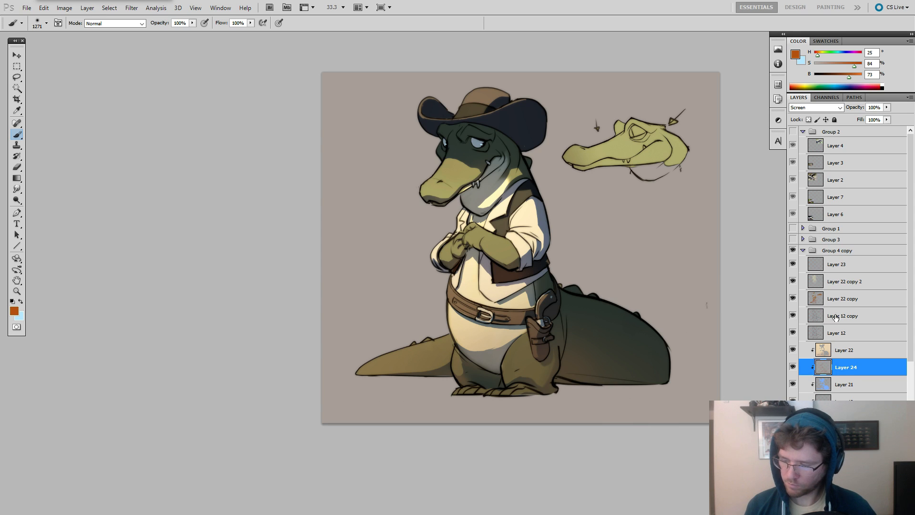
Try another glow on Layer 22 copy with a 1799 px brush inside a selection of the character's outline.
left_click(818, 336, "ctrl")
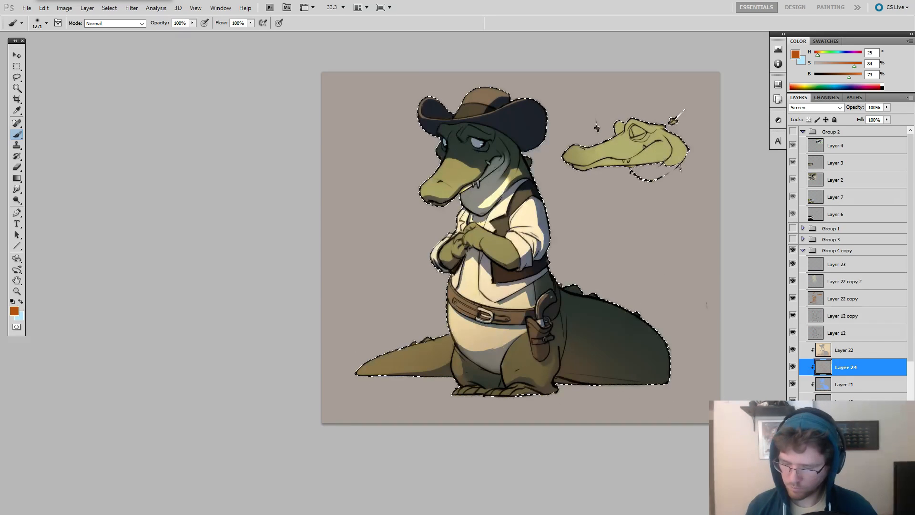
left_click(810, 281)
left_click(812, 298)
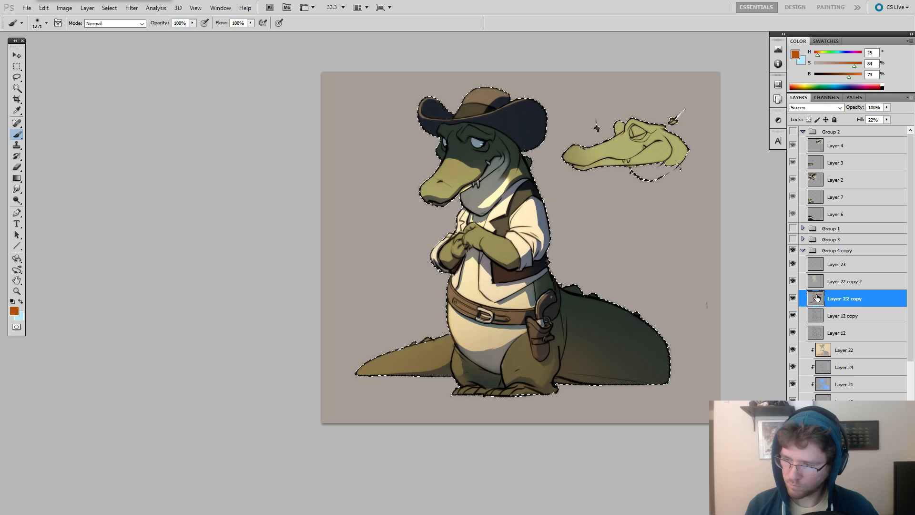
left_click(792, 298)
left_click(793, 298)
key("bracketright")
key("bracketright")
key("bracketright")
key("bracketright")
key("bracketright")
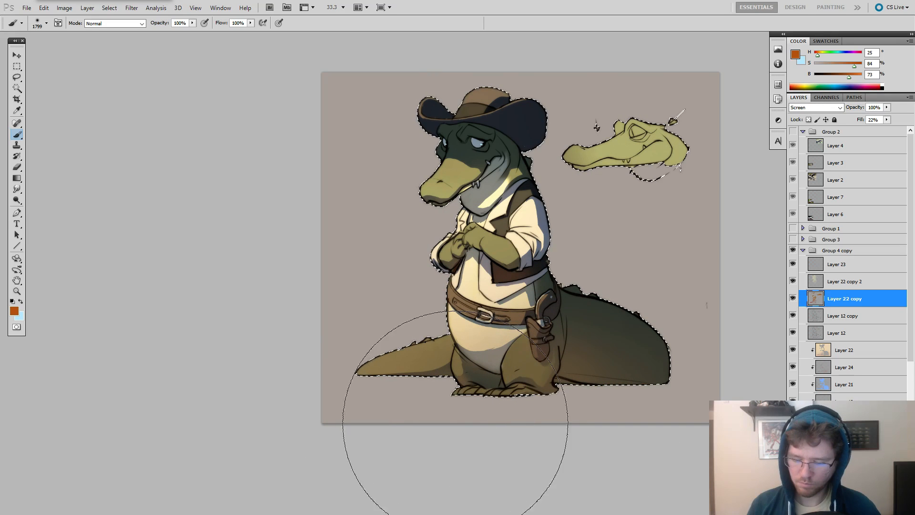
key("ctrl+z")
Try lighter glows over the legs and tail, using H 25, S 66, B 88 and, without the selection, H 40, S 50, B 88.
left_click_drag(848, 77, 845, 67)
left_click_drag(588, 414, 437, 429)
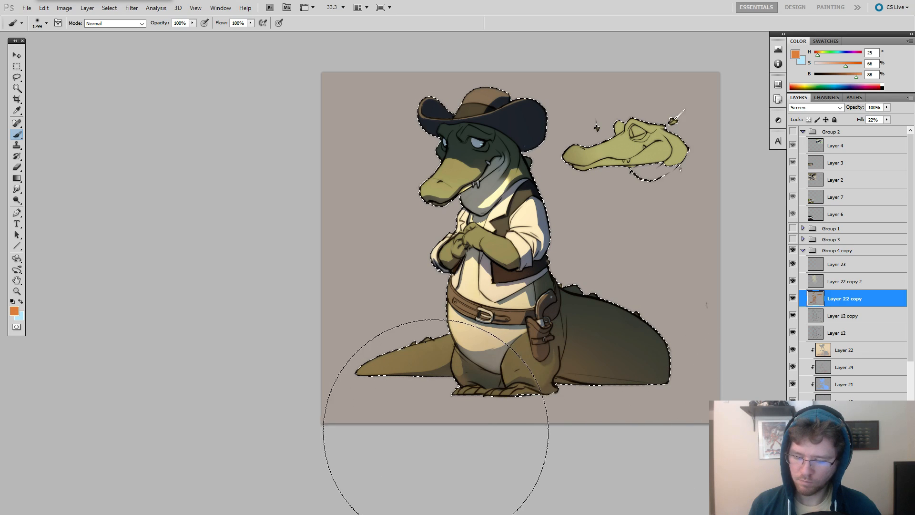
key("ctrl+z")
left_click(834, 67)
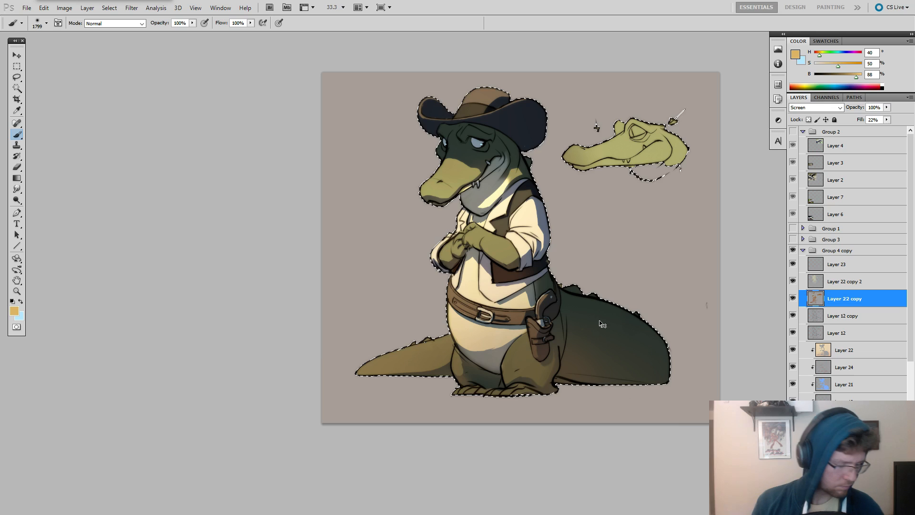
key("ctrl+d")
mouse_move(561, 394)
left_mouse_down()
mouse_move(553, 371)
mouse_move(471, 382)
mouse_move(430, 404)
mouse_move(596, 326)
mouse_move(504, 354)
left_mouse_up()
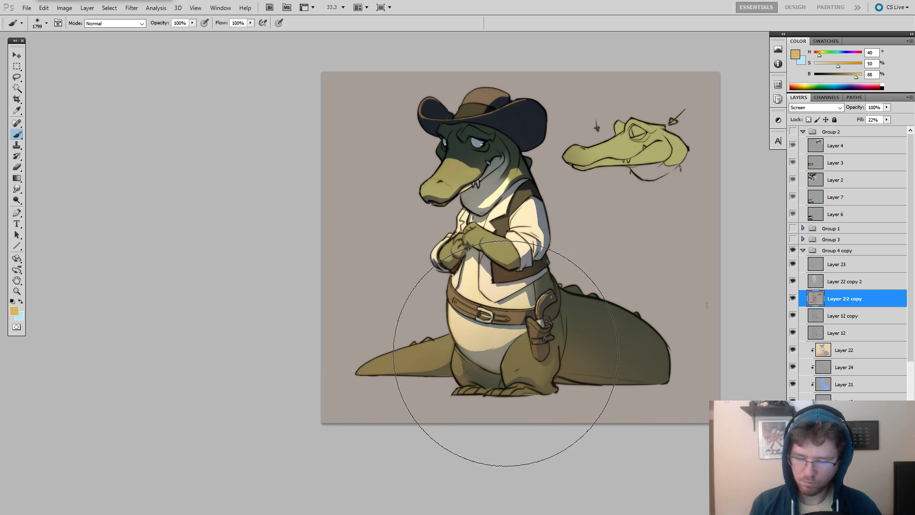
key("ctrl+z")
Add a new layer above Layer 23 and set its blend mode to Screen.
left_click(835, 267)
key("ctrl+shift+alt+n")
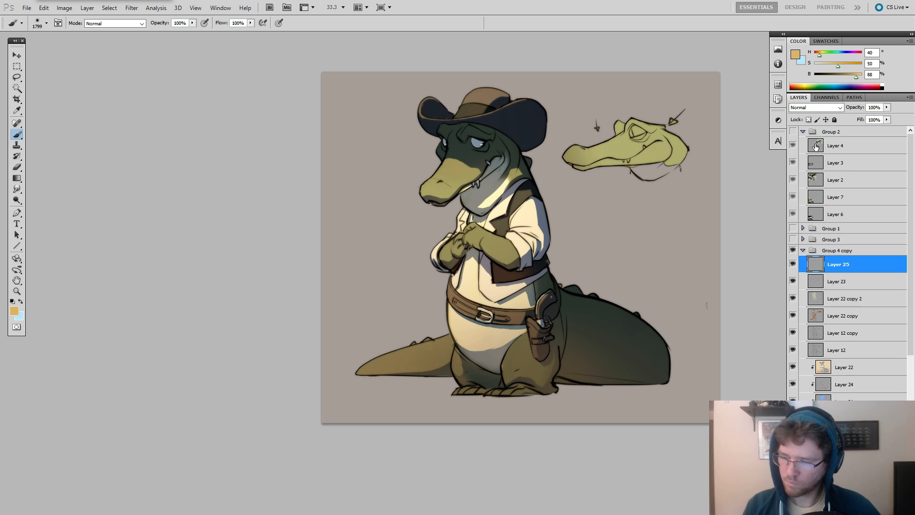
left_click(816, 107)
left_click(796, 188)
left_click(810, 109)
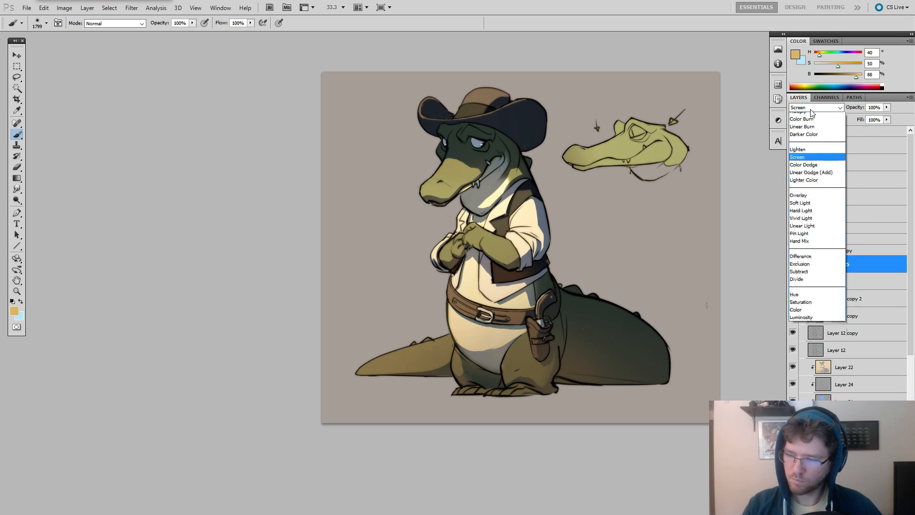
left_click(812, 110)
Mix an orange of H 22, S 64, B 88 and glaze the whole character with a soft 1799 px brush.
left_click_drag(535, 332, 469, 351)
key("ctrl+z")
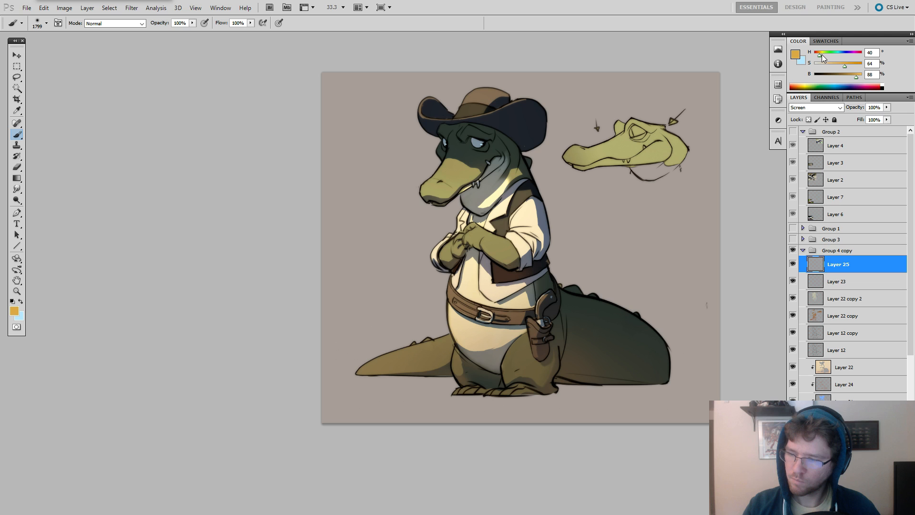
left_click_drag(819, 58, 816, 56)
mouse_move(664, 377)
left_mouse_down()
mouse_move(563, 350)
mouse_move(415, 407)
mouse_move(424, 374)
left_mouse_up()
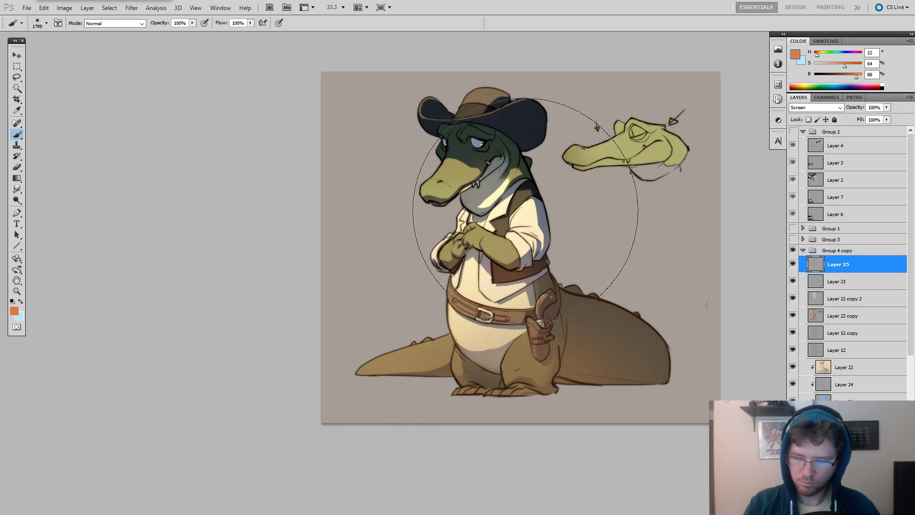
mouse_move(483, 186)
left_mouse_down()
mouse_move(457, 158)
mouse_move(474, 152)
mouse_move(499, 178)
mouse_move(483, 230)
left_mouse_up()
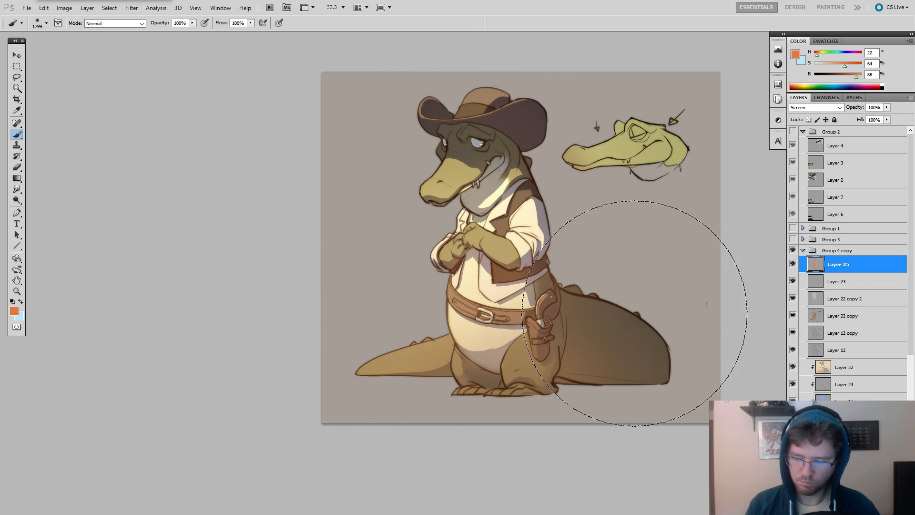
Erase the orange glow from the head, hat and chest with a soft 1919 px eraser.
key("e")
right_click(544, 190)
left_click_drag(625, 211, 637, 211)
left_click(471, 251)
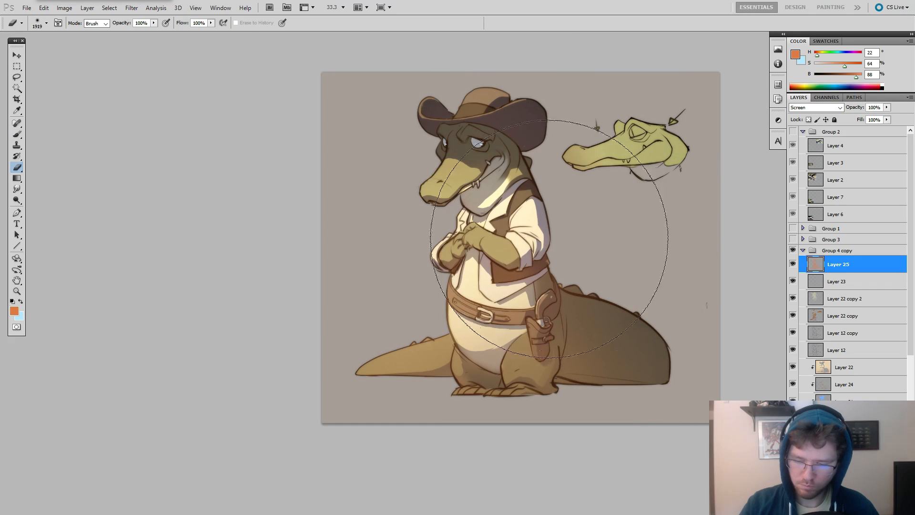
left_click_drag(479, 166, 457, 143)
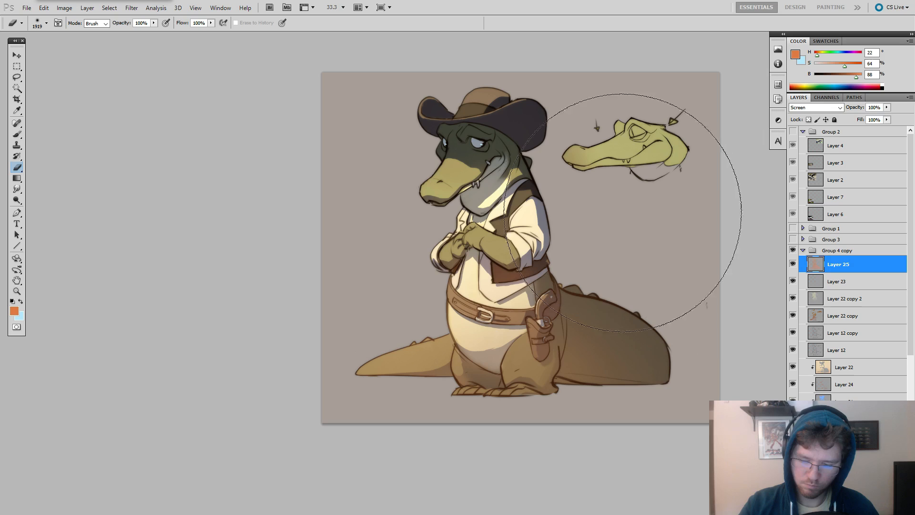
left_click_drag(637, 271, 607, 269)
Soften the orange glow around the body and tail, reducing the eraser from 1301 to 953 px.
key("bracketleft")
key("bracketleft")
key("bracketleft")
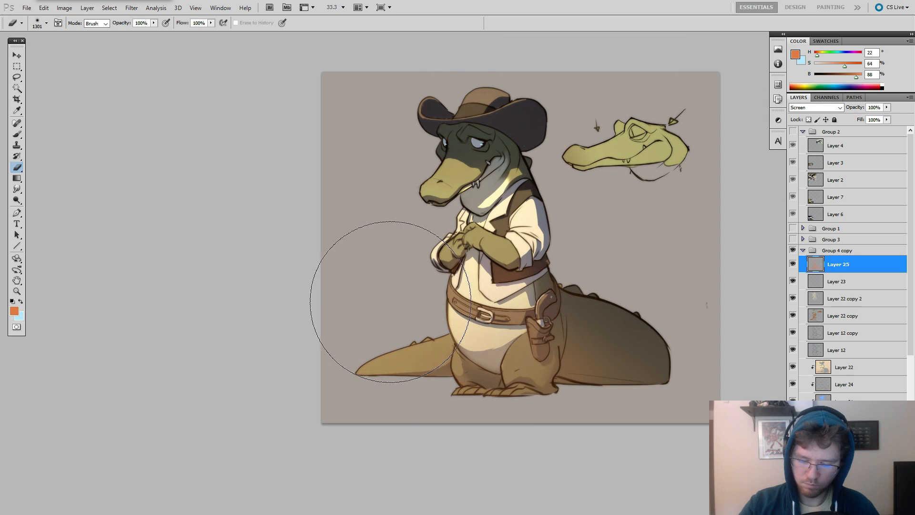
key("bracketleft")
key("bracketleft")
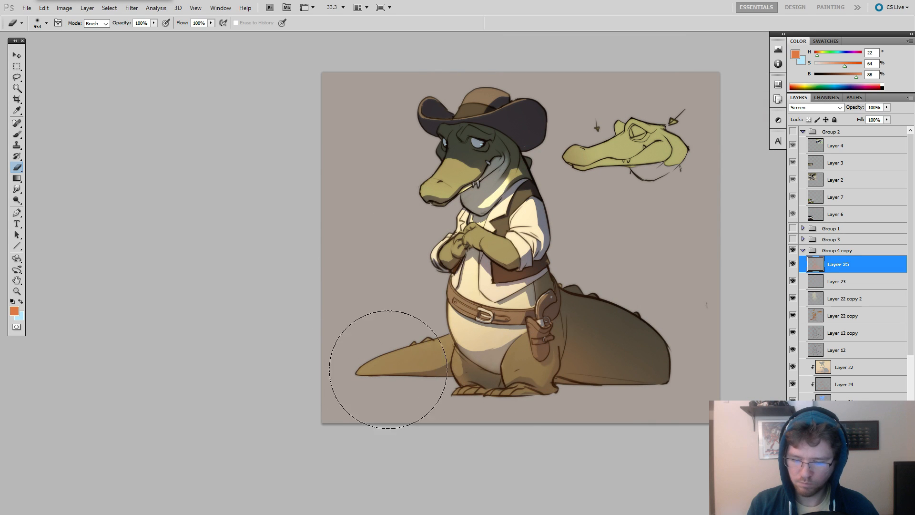
mouse_move(596, 376)
left_mouse_down()
mouse_move(648, 382)
mouse_move(640, 382)
left_mouse_up()
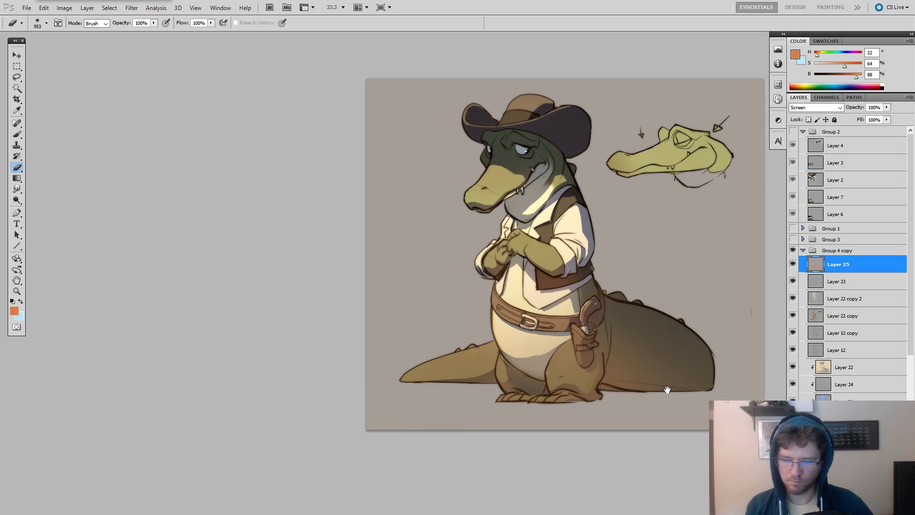
mouse_move(642, 401)
left_mouse_down()
mouse_move(679, 399)
mouse_move(647, 397)
left_mouse_up()
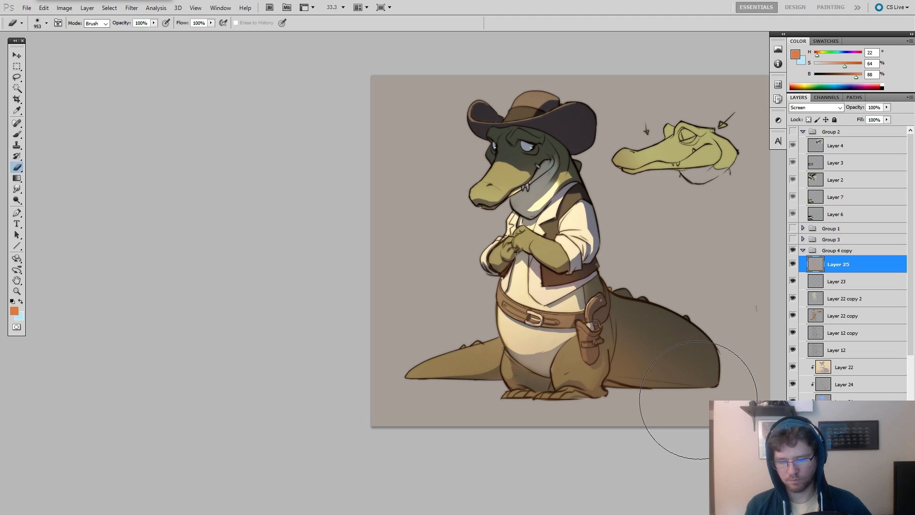
key("b")
key("e")
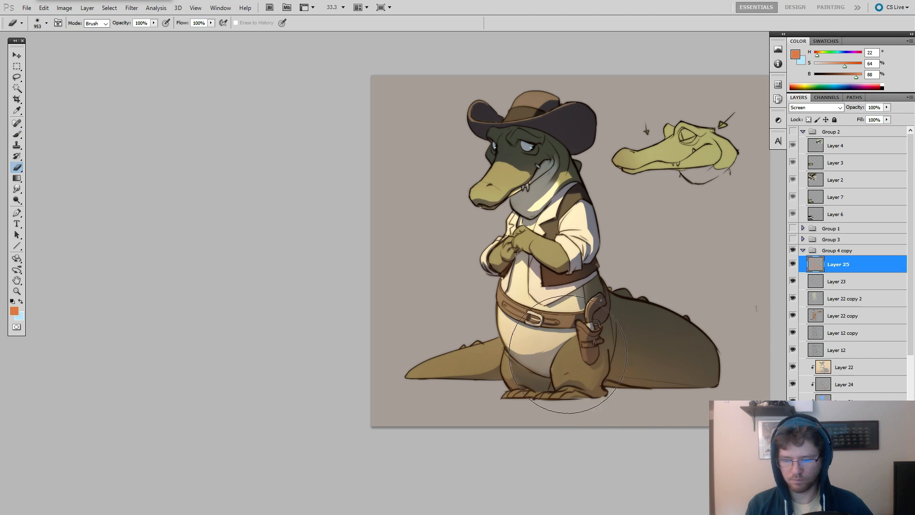
left_click_drag(689, 384, 700, 383)
Add a new layer above Layer 25 and test a flat elliptical brush of 320 px over the tail, undoing the stroke.
key("b")
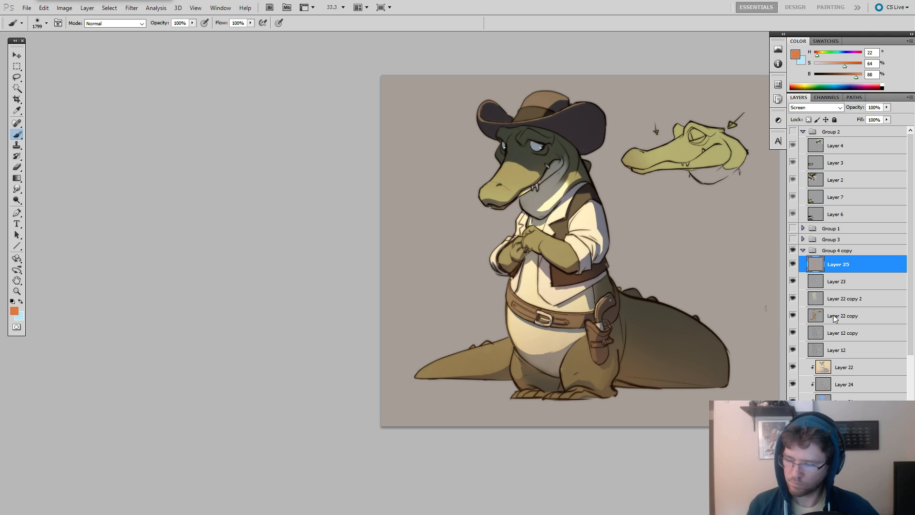
key("ctrl+alt+shift+n")
right_click(670, 301)
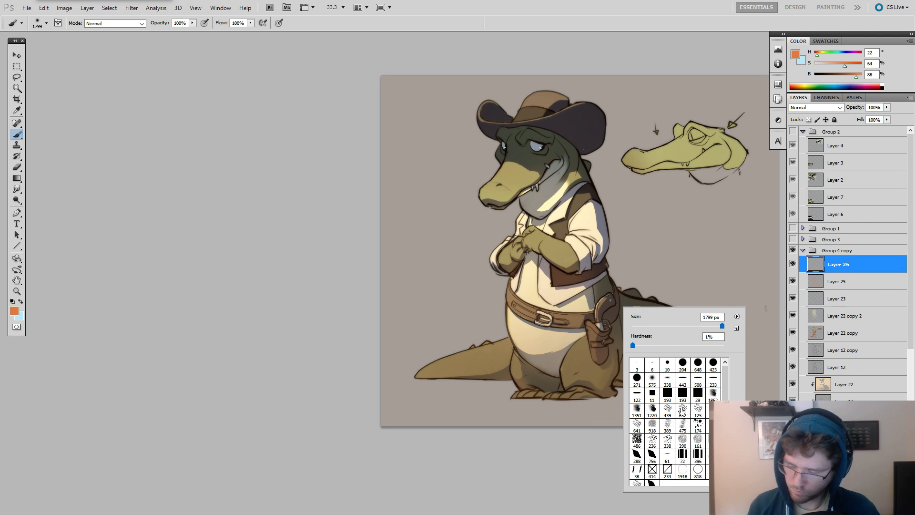
left_click(671, 380)
right_click(579, 347, "alt")
mouse_move(594, 351)
left_mouse_down()
mouse_move(610, 329)
mouse_move(641, 336)
left_mouse_up()
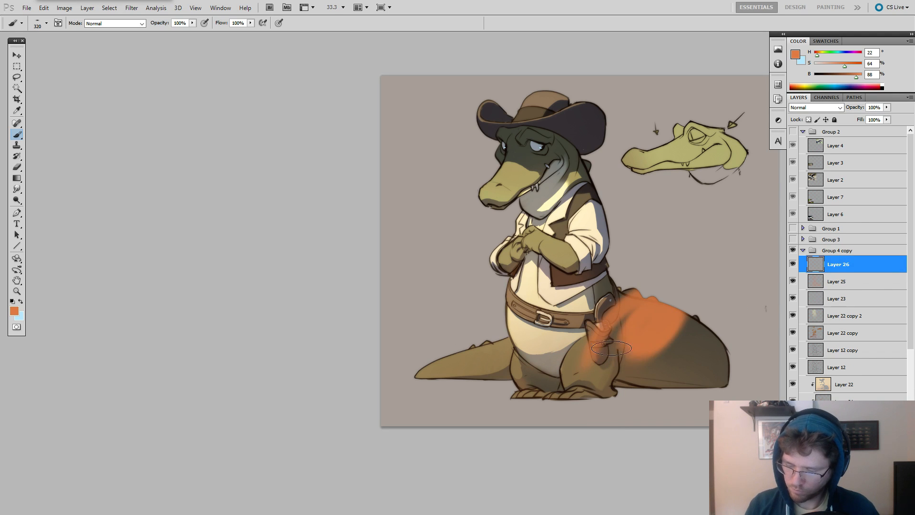
key("ctrl+z")
Mix a pale sand colour of H 40, S 22, B 88 and choose the flat 443 px brush tip.
left_click_drag(739, 235, 654, 223)
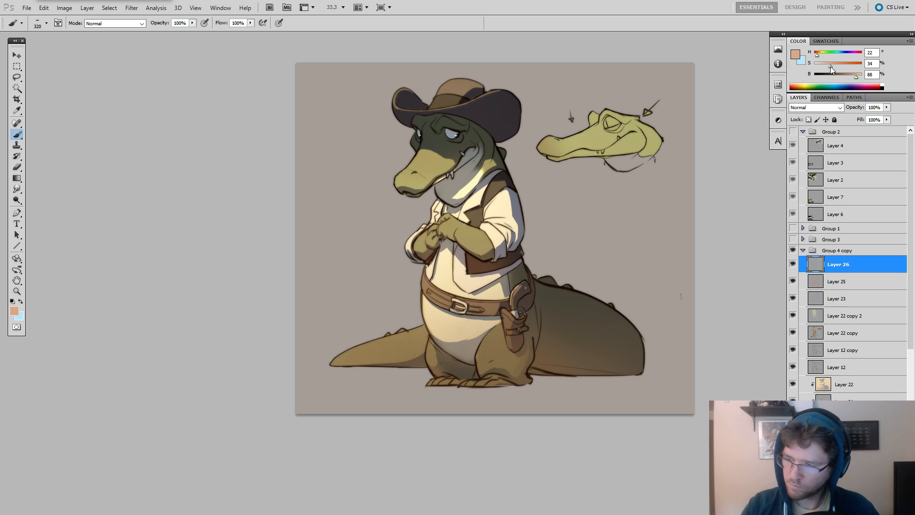
left_click_drag(830, 67, 824, 65)
left_click(819, 55)
mouse_move(581, 307)
left_mouse_down()
mouse_move(619, 295)
mouse_move(613, 313)
left_mouse_up()
key("ctrl+z")
key("ctrl+z")
right_click(611, 302, "alt")
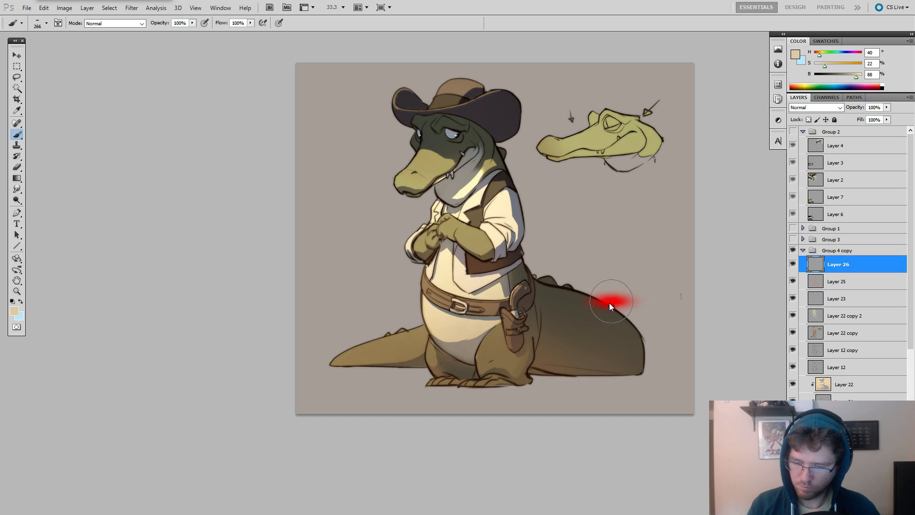
right_click(613, 302)
left_click(673, 324)
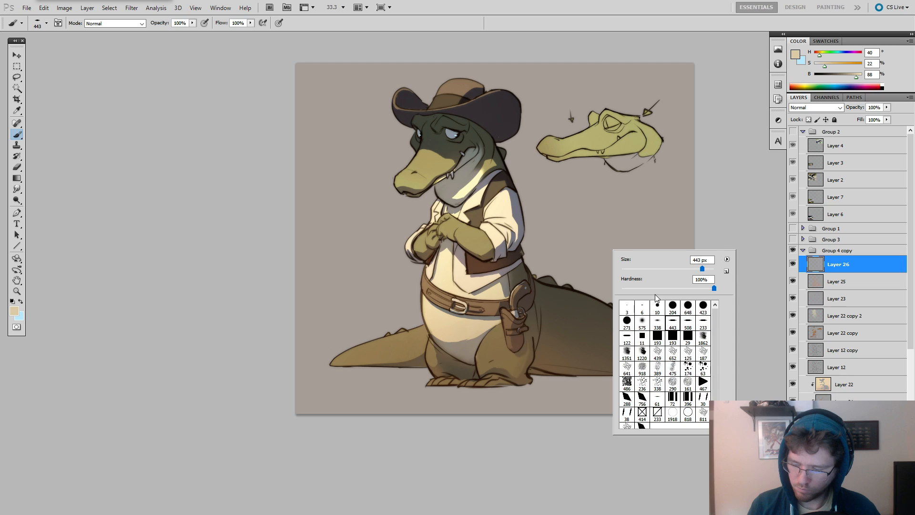
Try out sand-coloured cloud strokes above the tail, adjusting the flat brush between attempts.
left_click_drag(638, 288, 579, 292)
left_click(576, 235)
mouse_move(585, 219)
left_mouse_down()
mouse_move(568, 247)
mouse_move(593, 272)
mouse_move(605, 272)
mouse_move(607, 254)
mouse_move(586, 297)
mouse_move(570, 263)
mouse_move(611, 243)
mouse_move(610, 266)
mouse_move(574, 281)
mouse_move(555, 265)
mouse_move(586, 263)
left_mouse_up()
key("ctrl+z")
right_click(600, 306)
key("ctrl+z")
right_click(616, 247)
key("ctrl+z")
right_click(607, 248)
Paint soft cloud puffs around the large part of the tail with a 272 px brush and move Layer 26 below Layer 20.
left_click_drag(587, 264, 580, 266)
mouse_move(545, 278)
left_mouse_down()
mouse_move(530, 272)
mouse_move(521, 282)
left_mouse_up()
mouse_move(594, 294)
left_mouse_down()
mouse_move(591, 312)
mouse_move(599, 290)
mouse_move(676, 309)
mouse_move(657, 349)
mouse_move(600, 334)
left_mouse_up()
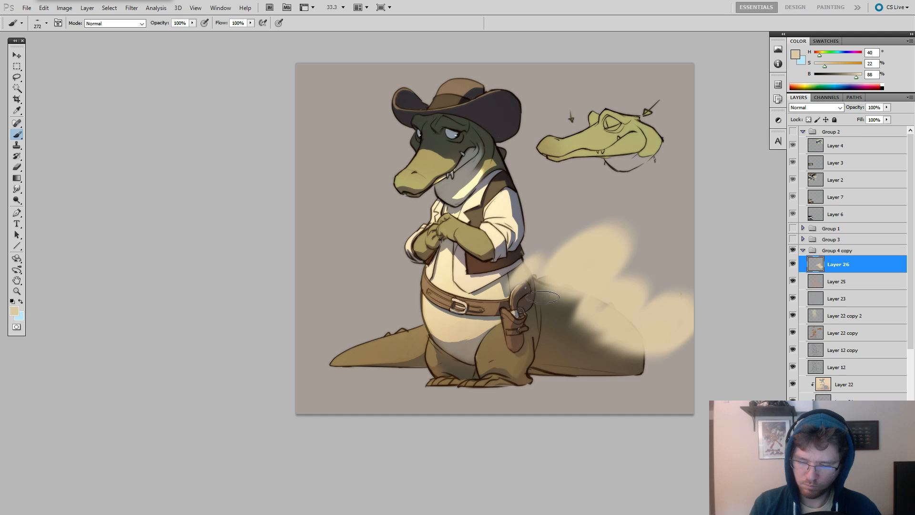
scroll(837, 267, "down", 3)
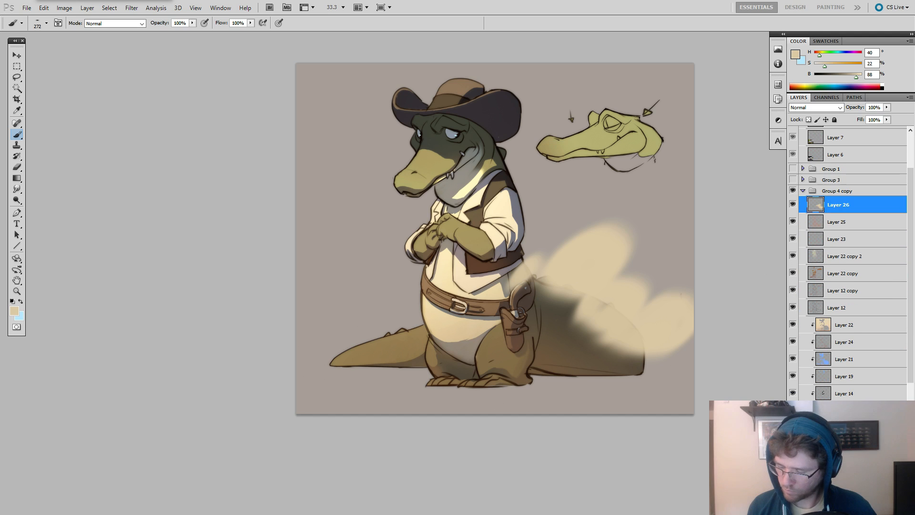
left_click_drag(838, 205, 839, 443)
Extend the clouds behind the belly and above the tail tip to the canvas edge, reducing the brush to 116 px.
left_click_drag(565, 378, 631, 388)
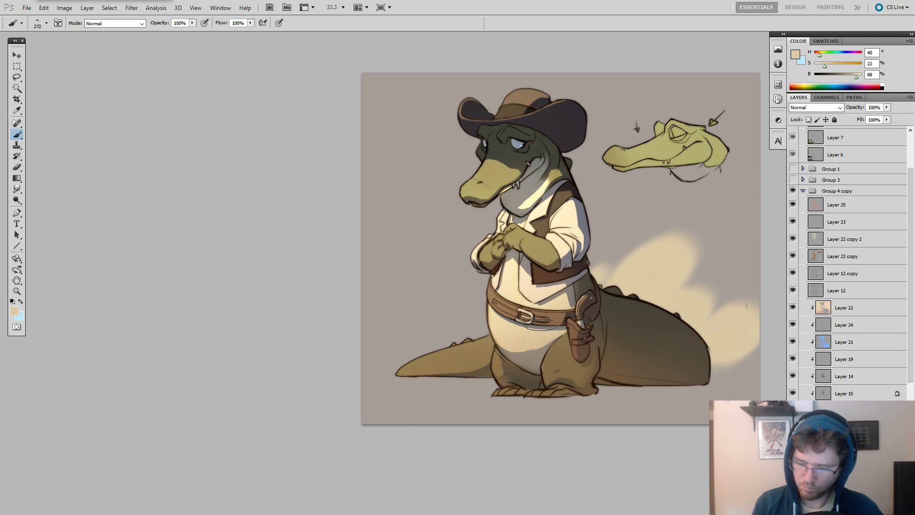
left_click_drag(531, 316, 536, 317)
mouse_move(490, 298)
left_mouse_down()
mouse_move(459, 324)
mouse_move(500, 336)
mouse_move(471, 320)
mouse_move(422, 348)
mouse_move(452, 340)
mouse_move(336, 352)
left_mouse_up()
left_click_drag(418, 335, 429, 338)
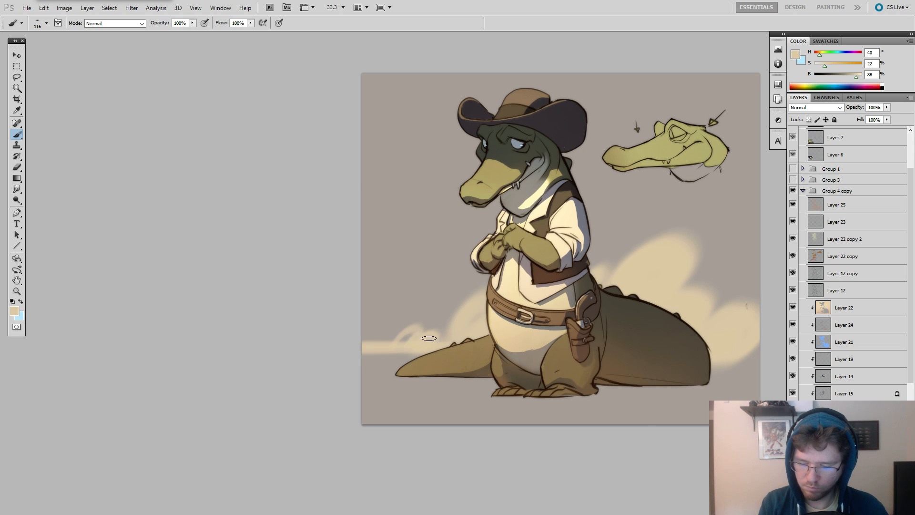
Trim the undersides of the clouds to a straight horizon with a flat 344 px eraser.
key("e")
right_click(433, 321)
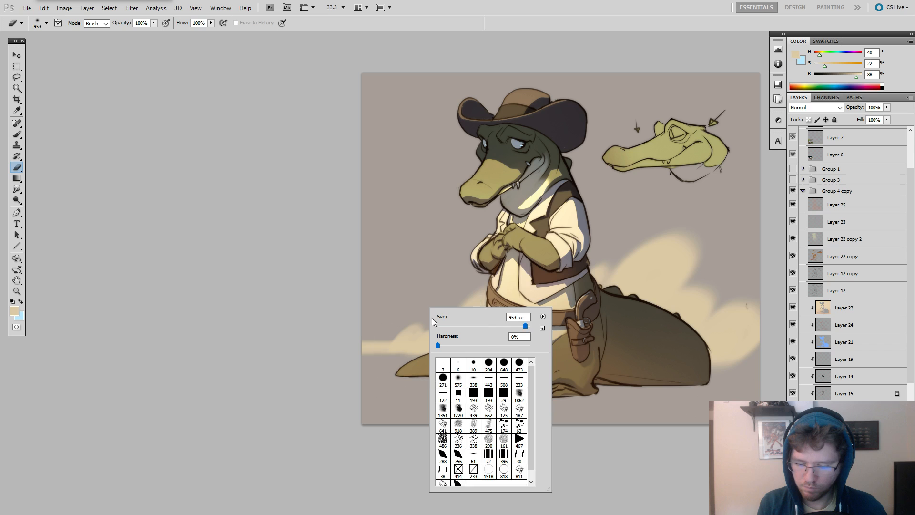
left_click(390, 365)
mouse_move(345, 365)
left_mouse_down()
mouse_move(493, 370)
mouse_move(353, 380)
mouse_move(750, 363)
left_mouse_up()
left_click_drag(638, 406, 638, 400)
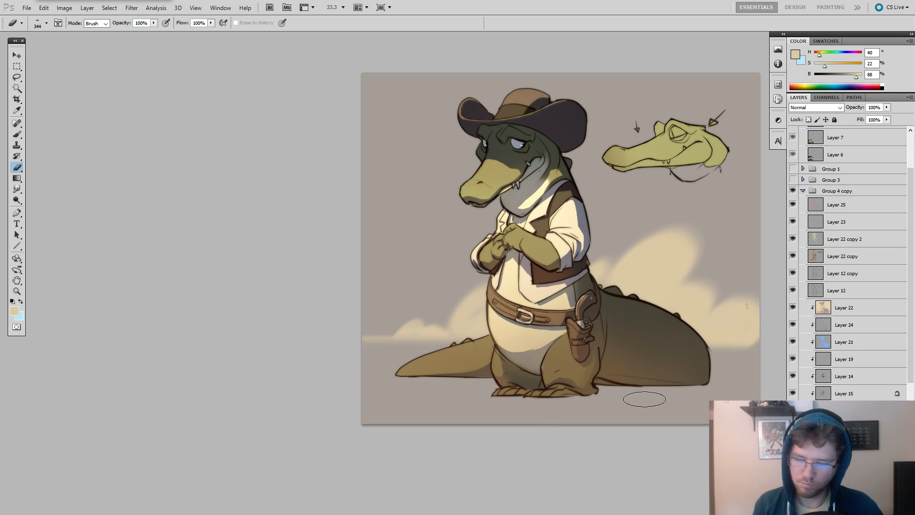
Select Layer 20, the character's base colour layer in Group 4 copy.
scroll(644, 399, "right", 3)
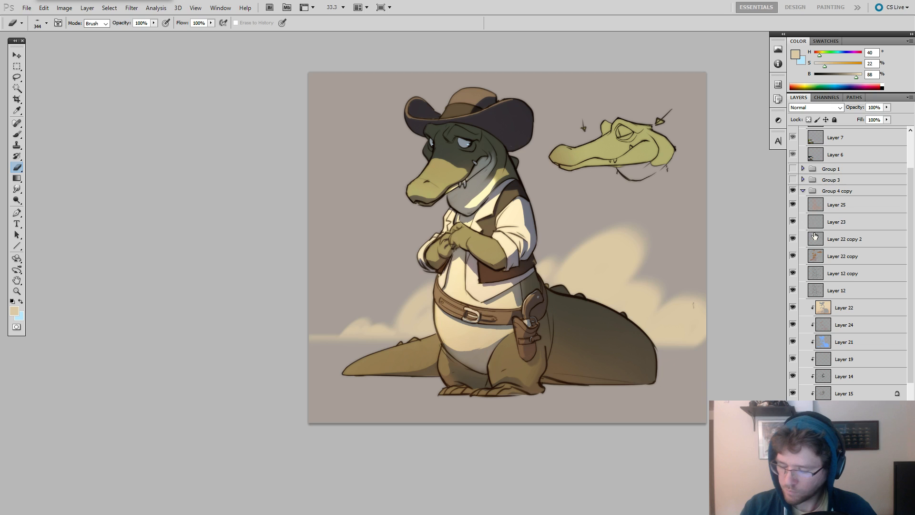
left_click(802, 191)
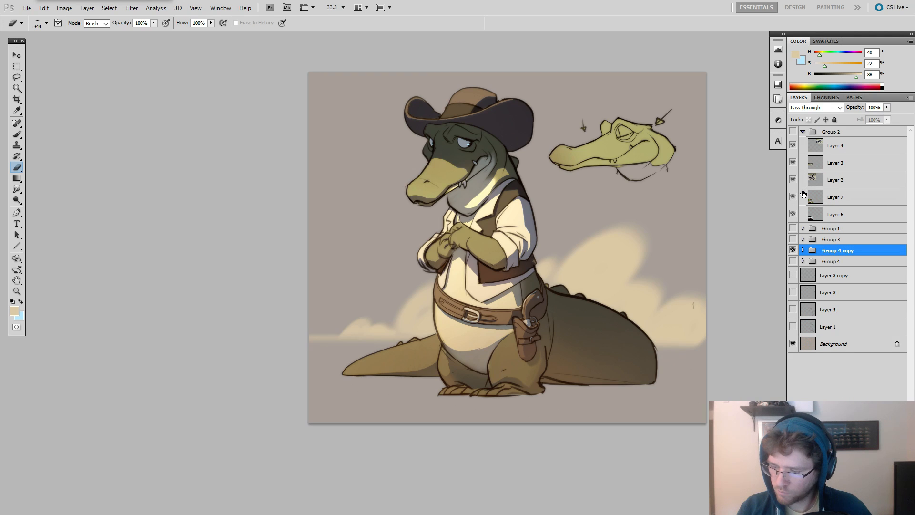
double_click(803, 193)
key("Escape")
left_click(802, 249)
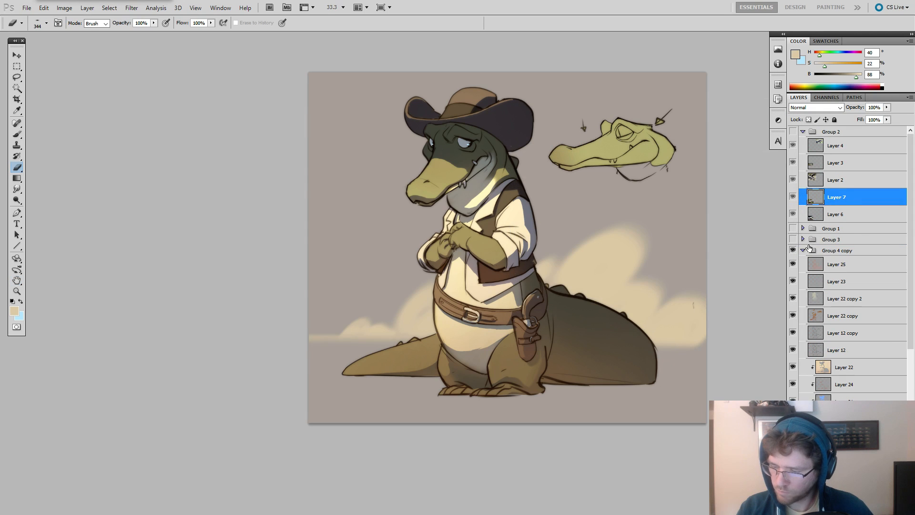
scroll(808, 247, "down", 5)
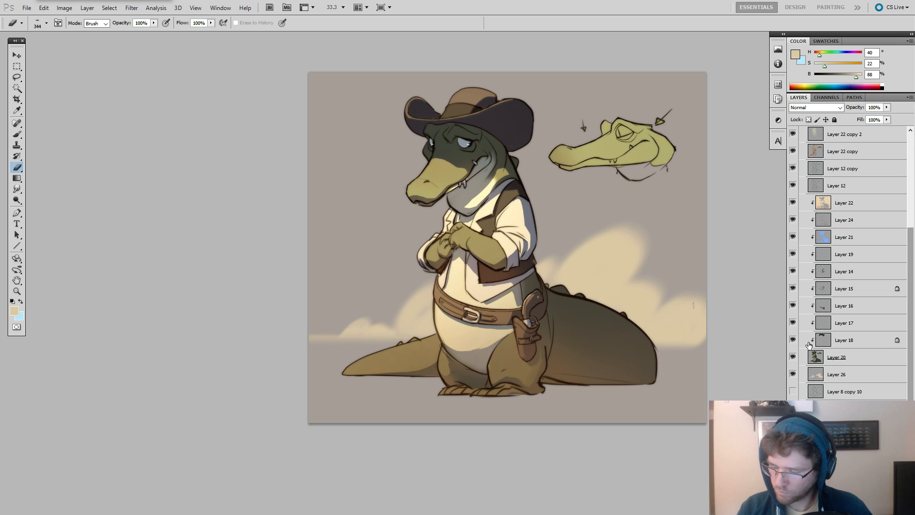
left_click(808, 357)
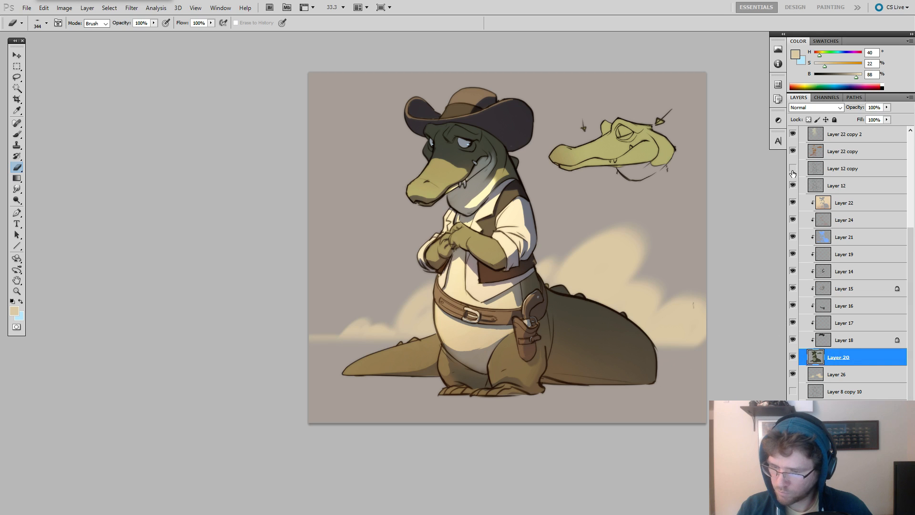
Show Layer 12 copy and add a new layer above Layer 25 in Group 4 copy.
mouse_move(793, 173)
left_mouse_down()
mouse_move(793, 186)
mouse_move(793, 169)
left_mouse_up()
left_click_drag(675, 180, 703, 196)
scroll(826, 261, "up", 5)
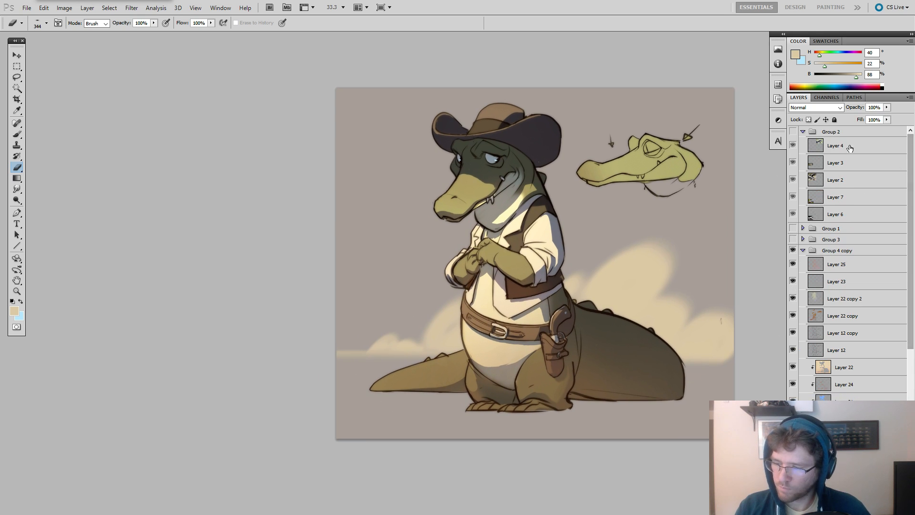
left_click(827, 261)
key("ctrl+shift+alt+n")
Lasso the area around the small alligator head sketch and its arrows, fill it with the sampled taupe background colour, and deselect.
key("l")
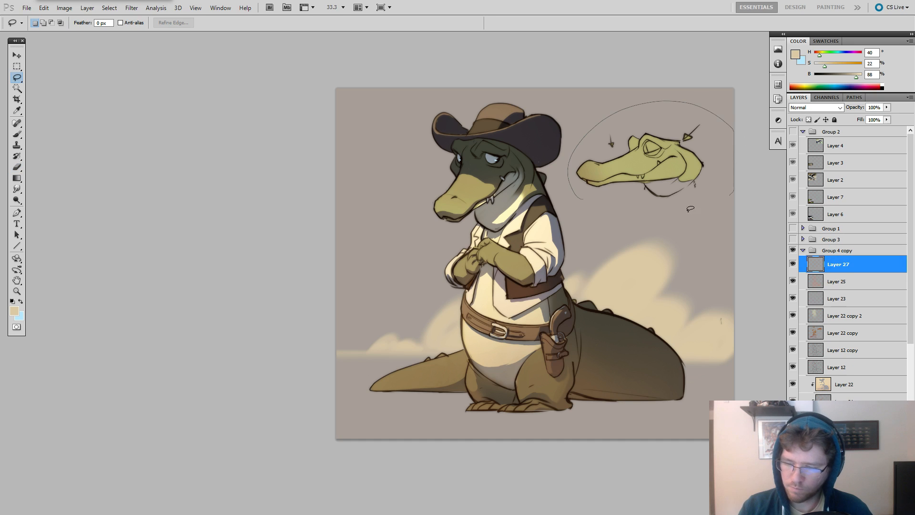
left_click_drag(690, 209, 605, 205)
key("g")
left_click(719, 137, "alt")
left_click_drag(725, 137, 753, 137)
key("ctrl+d")
Erase the taupe fill over the small head sketch with a round eraser, keeping the arrows around it covered.
key("e")
right_click(713, 141)
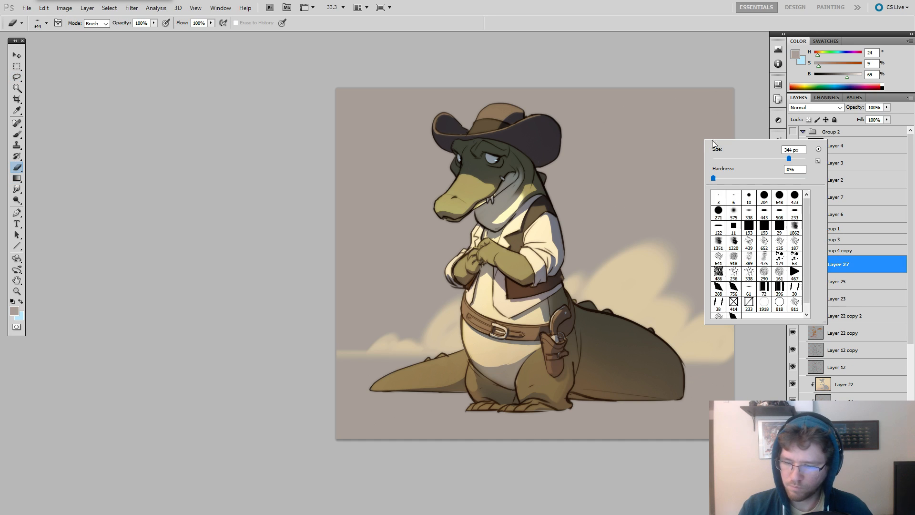
left_click(744, 194)
right_click(681, 136, "alt")
mouse_move(695, 135)
left_mouse_down()
mouse_move(620, 167)
mouse_move(662, 152)
mouse_move(634, 147)
mouse_move(593, 181)
mouse_move(677, 157)
mouse_move(686, 178)
mouse_move(667, 191)
mouse_move(725, 188)
left_mouse_up()
key("b")
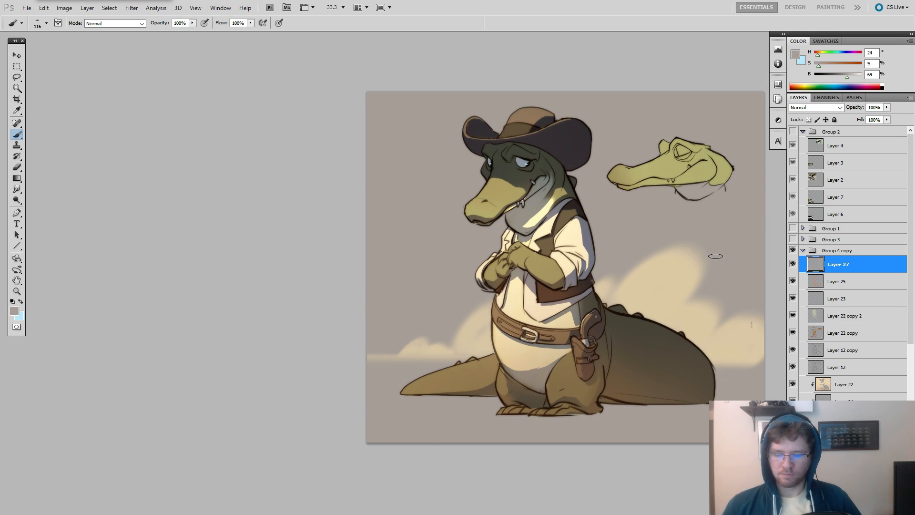
Examine the whole painting in full-screen view, checking the character, head sketch and cloudy background together.
left_click_drag(633, 183, 606, 200)
key("f")
left_click_drag(504, 207, 547, 207)
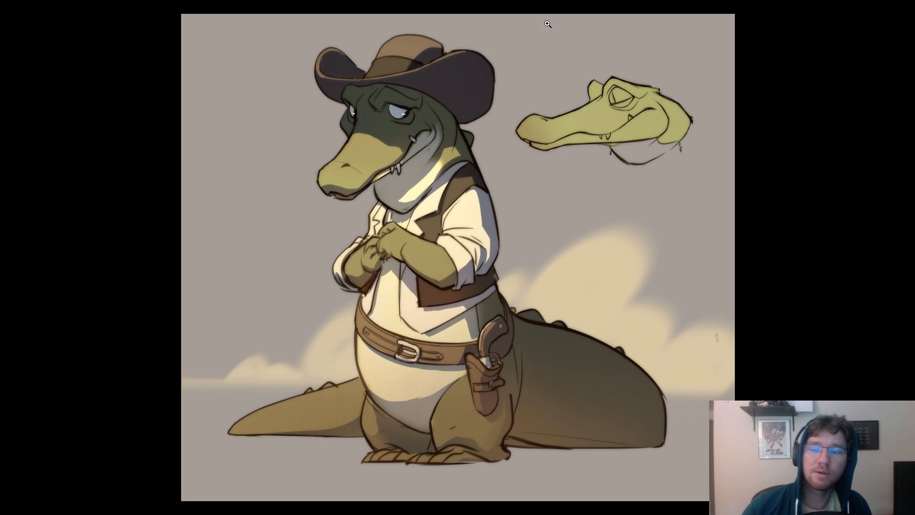
left_click_drag(515, 95, 515, 103)
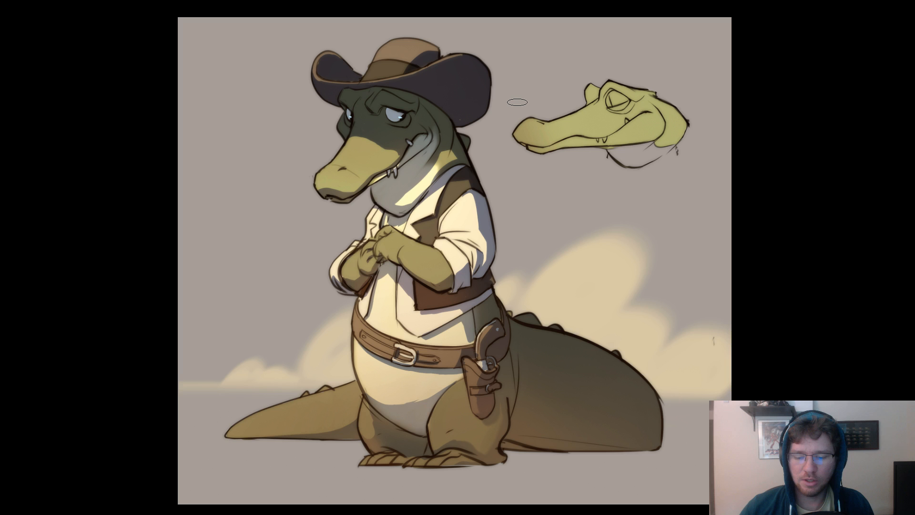
left_click_drag(299, 214, 331, 220)
left_click_drag(500, 128, 506, 119)
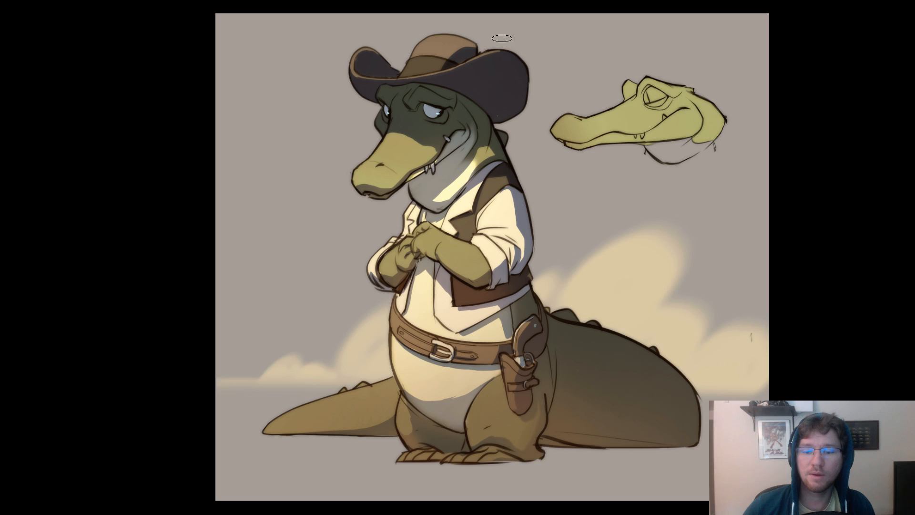
left_click_drag(510, 66, 523, 60)
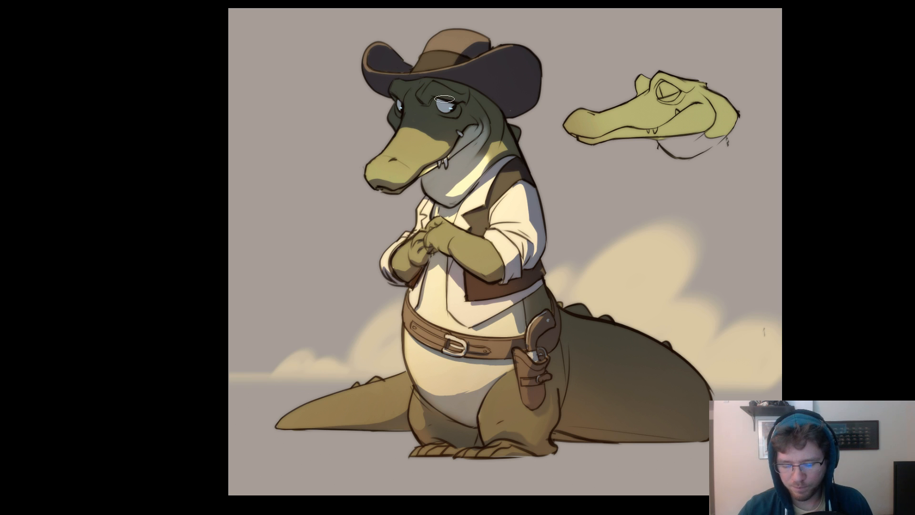
left_click_drag(439, 176, 460, 189)
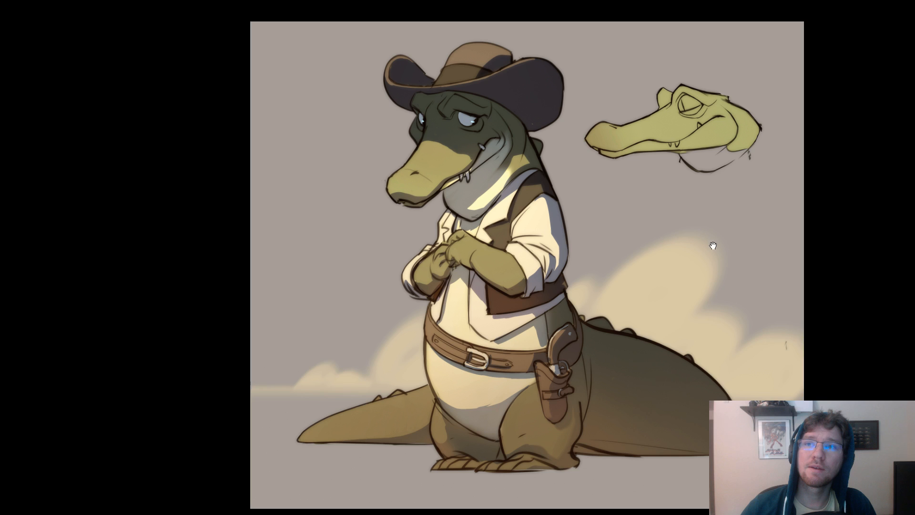
left_click_drag(707, 243, 653, 212)
right_click(645, 182)
left_click(658, 186)
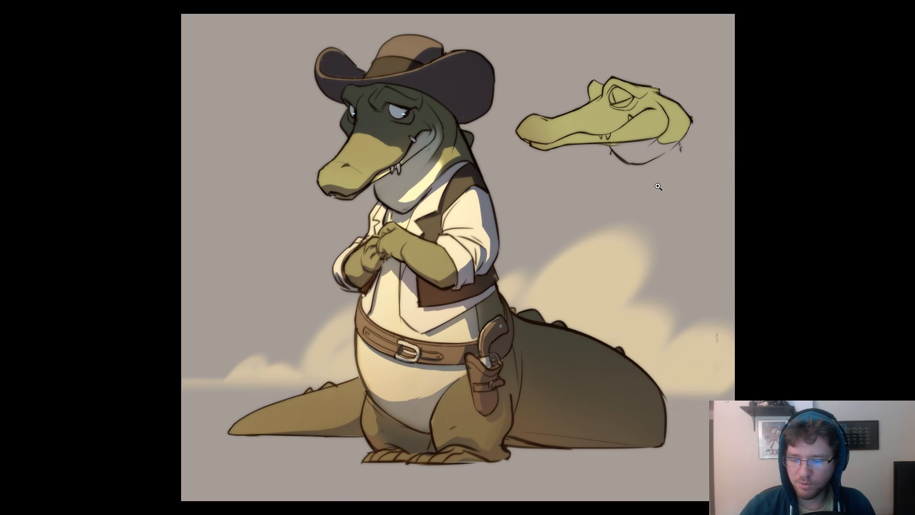